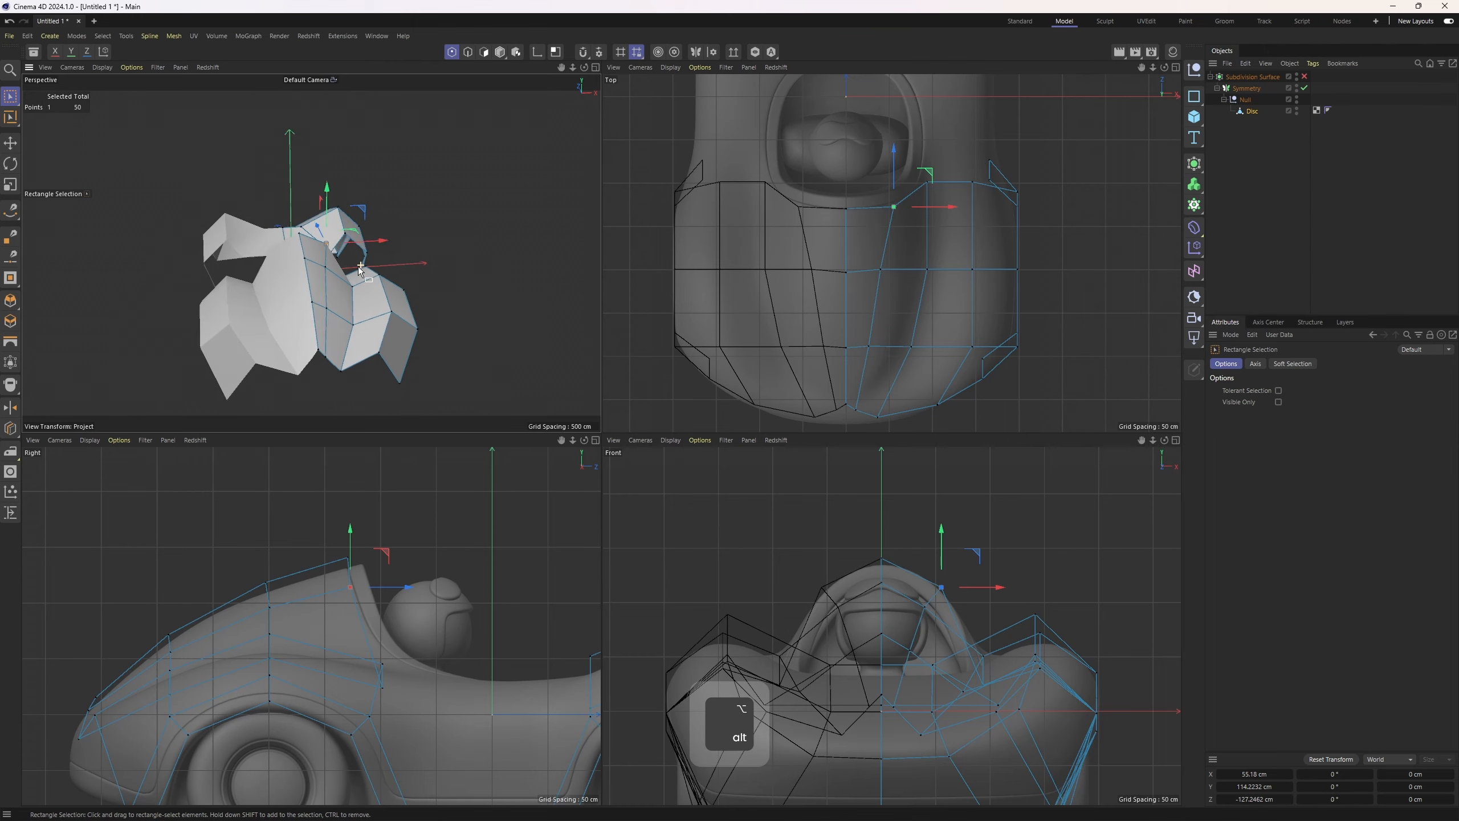
Select a vertex in the middle of the curved side panel and move it upward
{"action": "right_click_drag", "start_coordinate": [340, 256], "coordinate": [352, 256], "text": "alt"}
{"action": "left_click_drag", "start_coordinate": [351, 257], "coordinate": [248, 253], "text": "alt"}
{"action": "middle_click_drag", "start_coordinate": [248, 253], "coordinate": [368, 256], "text": "alt"}
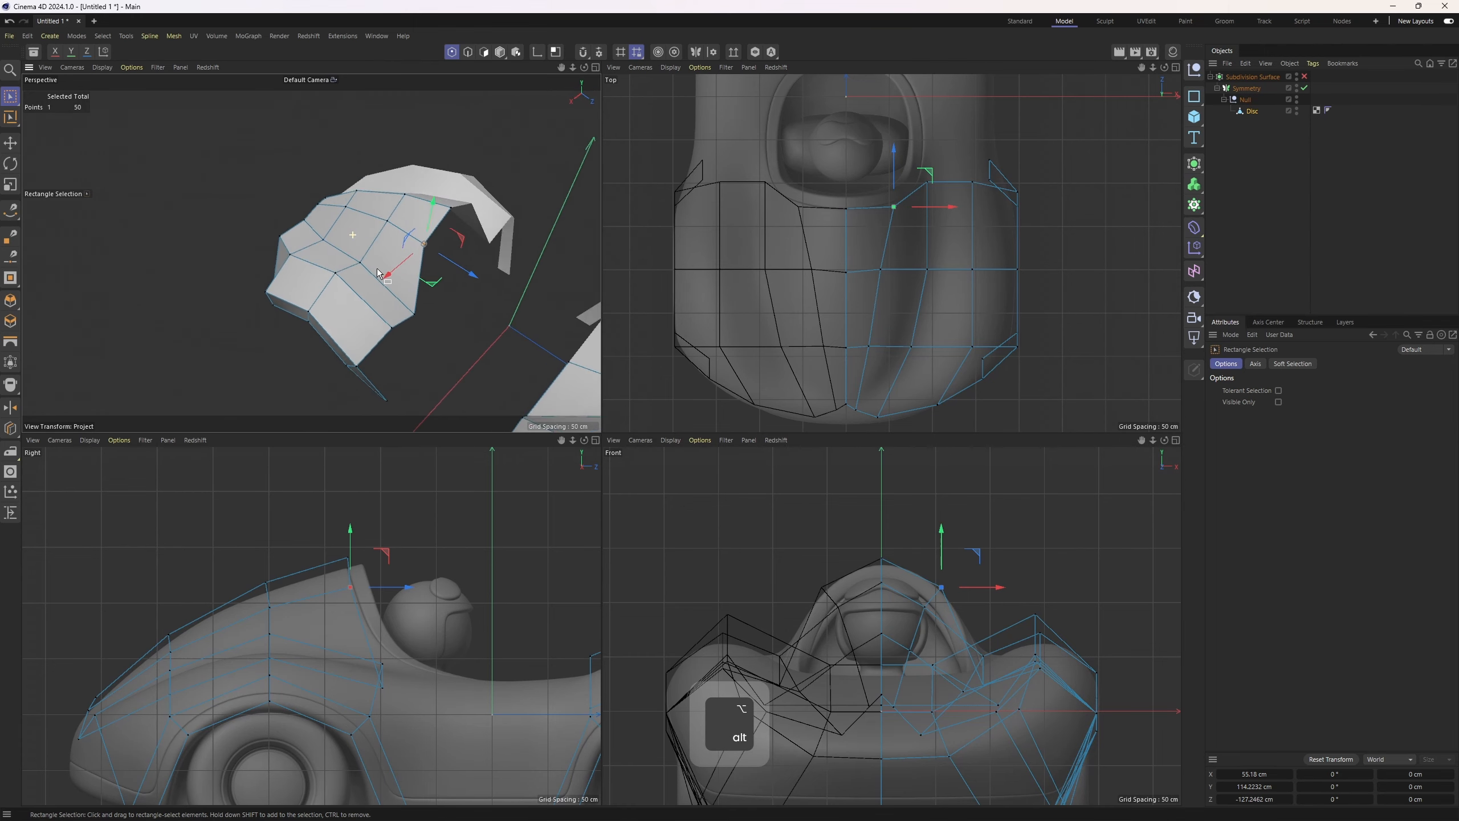
{"action": "right_click_drag", "start_coordinate": [368, 256], "coordinate": [383, 250], "text": "alt"}
{"action": "middle_click", "coordinate": [383, 250]}
{"action": "key", "text": "2"}
{"action": "key", "text": "e"}
{"action": "left_click", "coordinate": [764, 385]}
{"action": "key", "text": "1"}
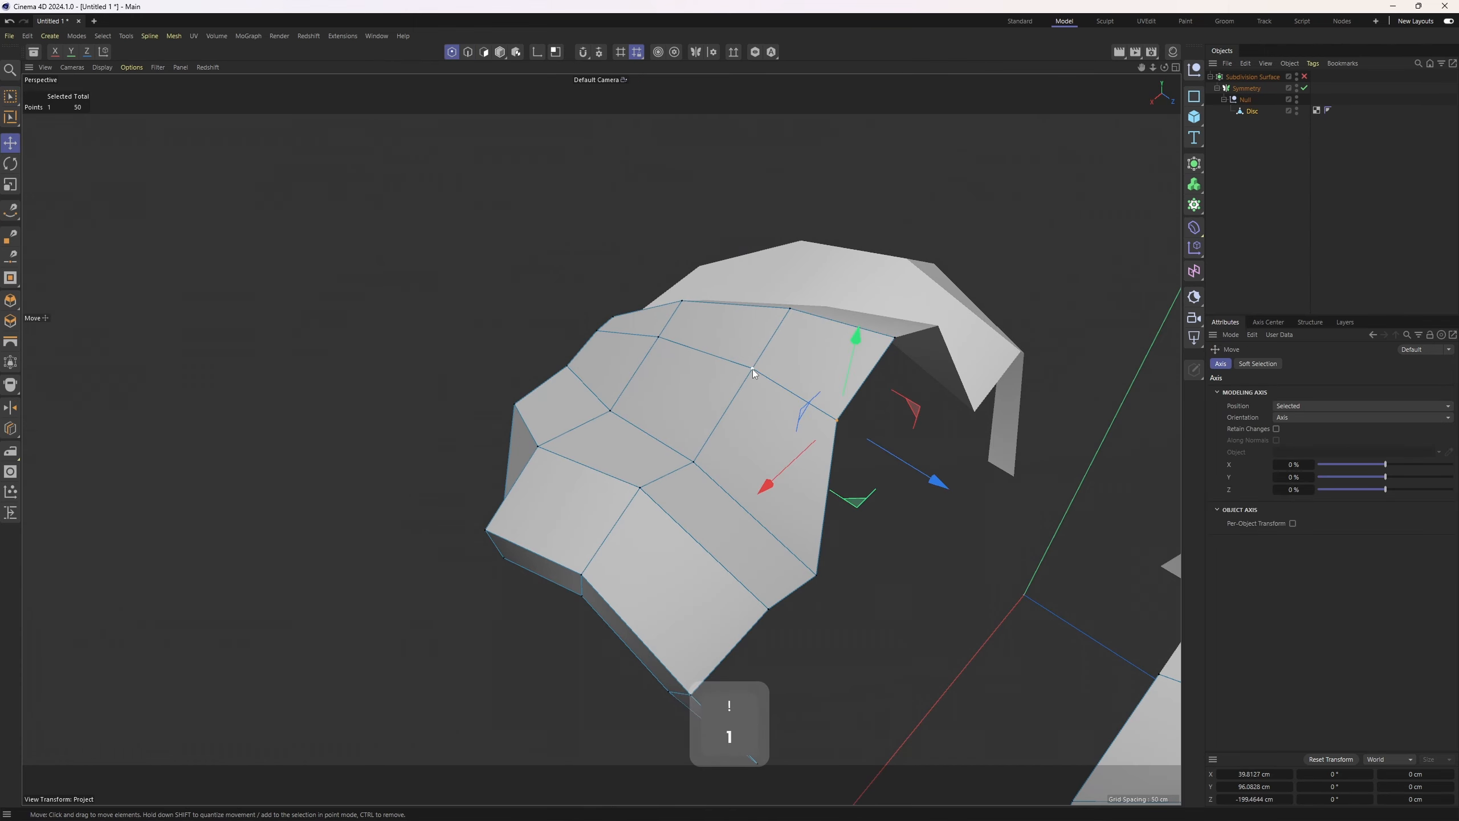
{"action": "left_click_drag", "start_coordinate": [752, 369], "coordinate": [795, 280], "text": "alt"}
{"action": "middle_click", "coordinate": [866, 249]}
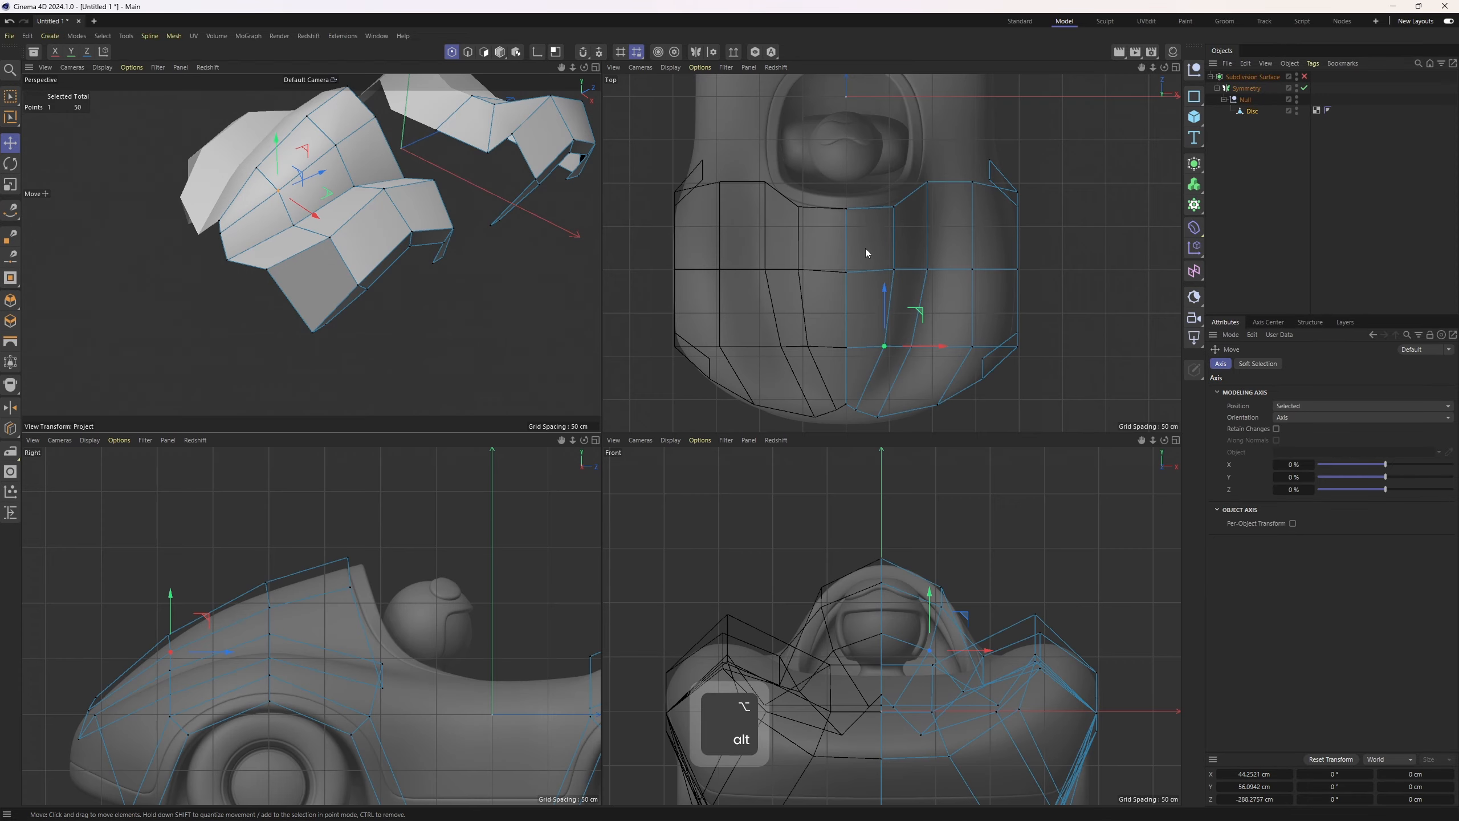
Slide the vertex at the lower edge of the centre panel along its edge with the Slide tool
{"action": "middle_click", "coordinate": [412, 249]}
{"action": "left_click_drag", "start_coordinate": [412, 249], "coordinate": [540, 367], "text": "alt"}
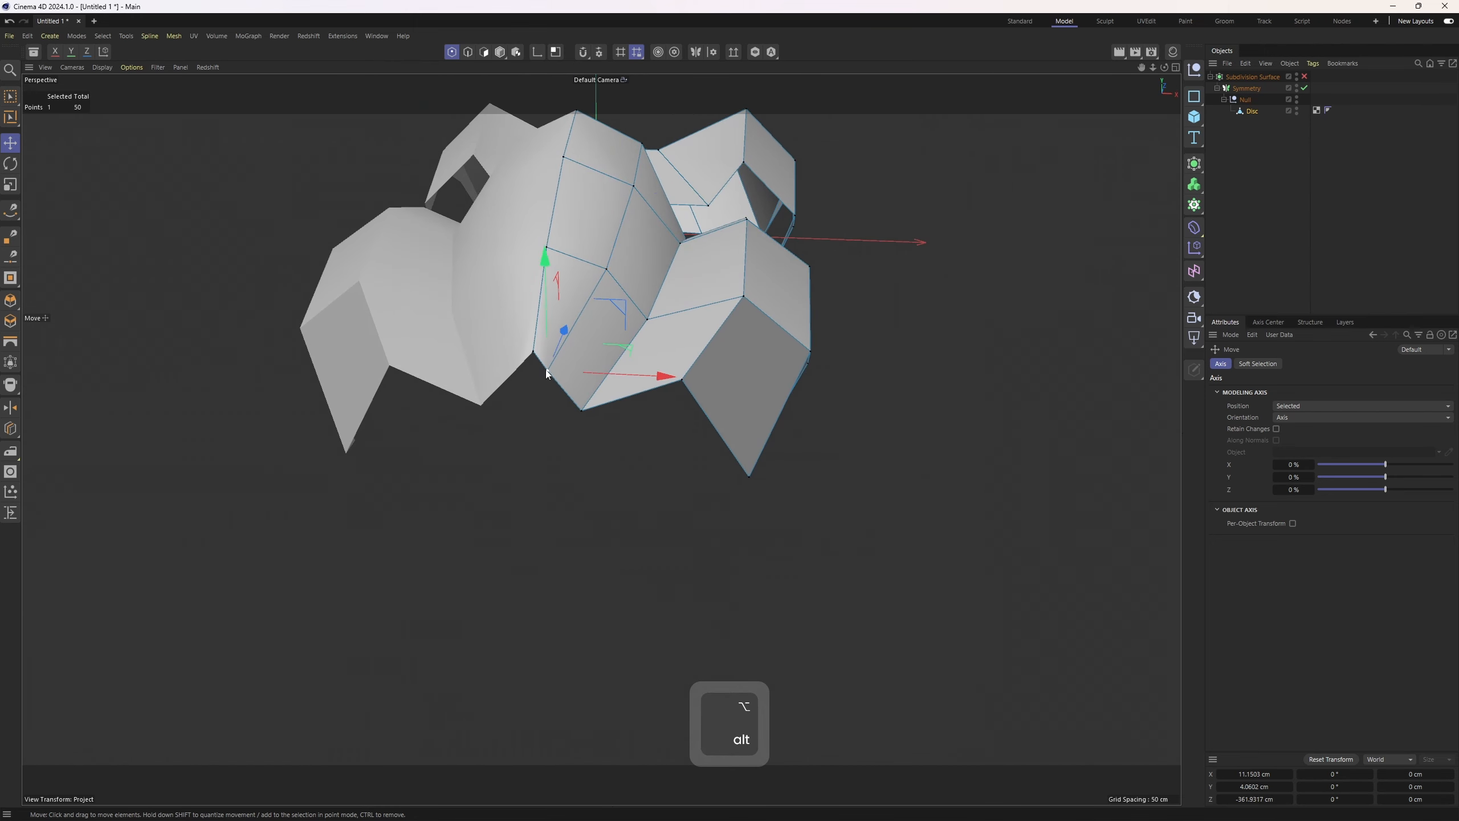
{"action": "key", "text": "slash"}
{"action": "key", "text": "p"}
{"action": "left_click", "coordinate": [545, 357]}
{"action": "scroll", "coordinate": [545, 367], "scroll_direction": "up", "scroll_amount": 2}
{"action": "key", "text": "m"}
{"action": "key", "text": "o"}
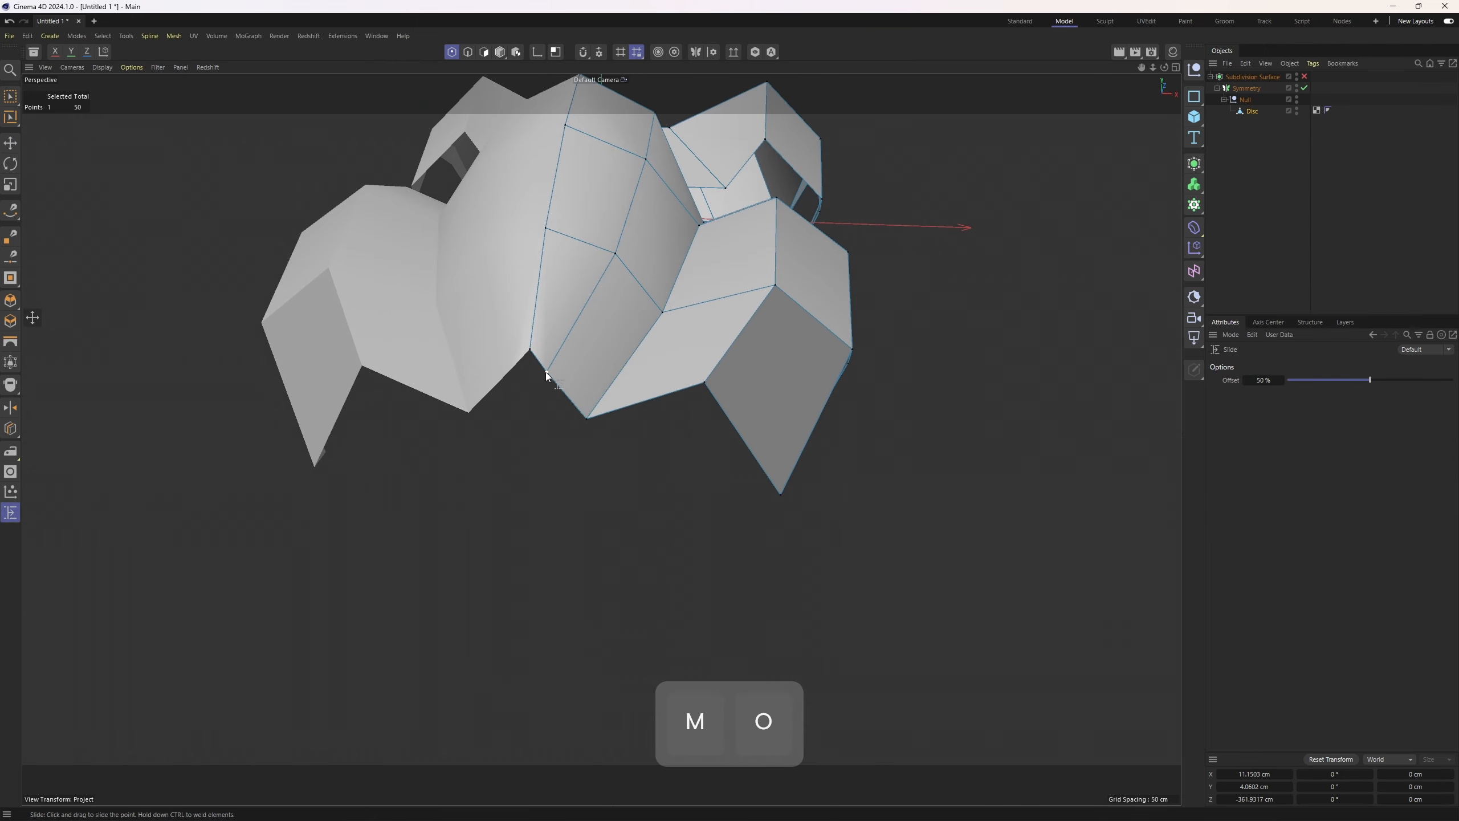
{"action": "mouse_move", "coordinate": [554, 386]}
{"action": "left_mouse_down", "text": "alt"}
{"action": "mouse_move", "coordinate": [601, 408]}
{"action": "mouse_move", "coordinate": [693, 410]}
{"action": "mouse_move", "coordinate": [579, 396]}
{"action": "left_mouse_up", "text": "alt"}
Select the bottom edge at the centre seam and set its X position and X size to 0 cm
{"action": "key", "text": "2"}
{"action": "left_click", "coordinate": [594, 421], "text": "shift"}
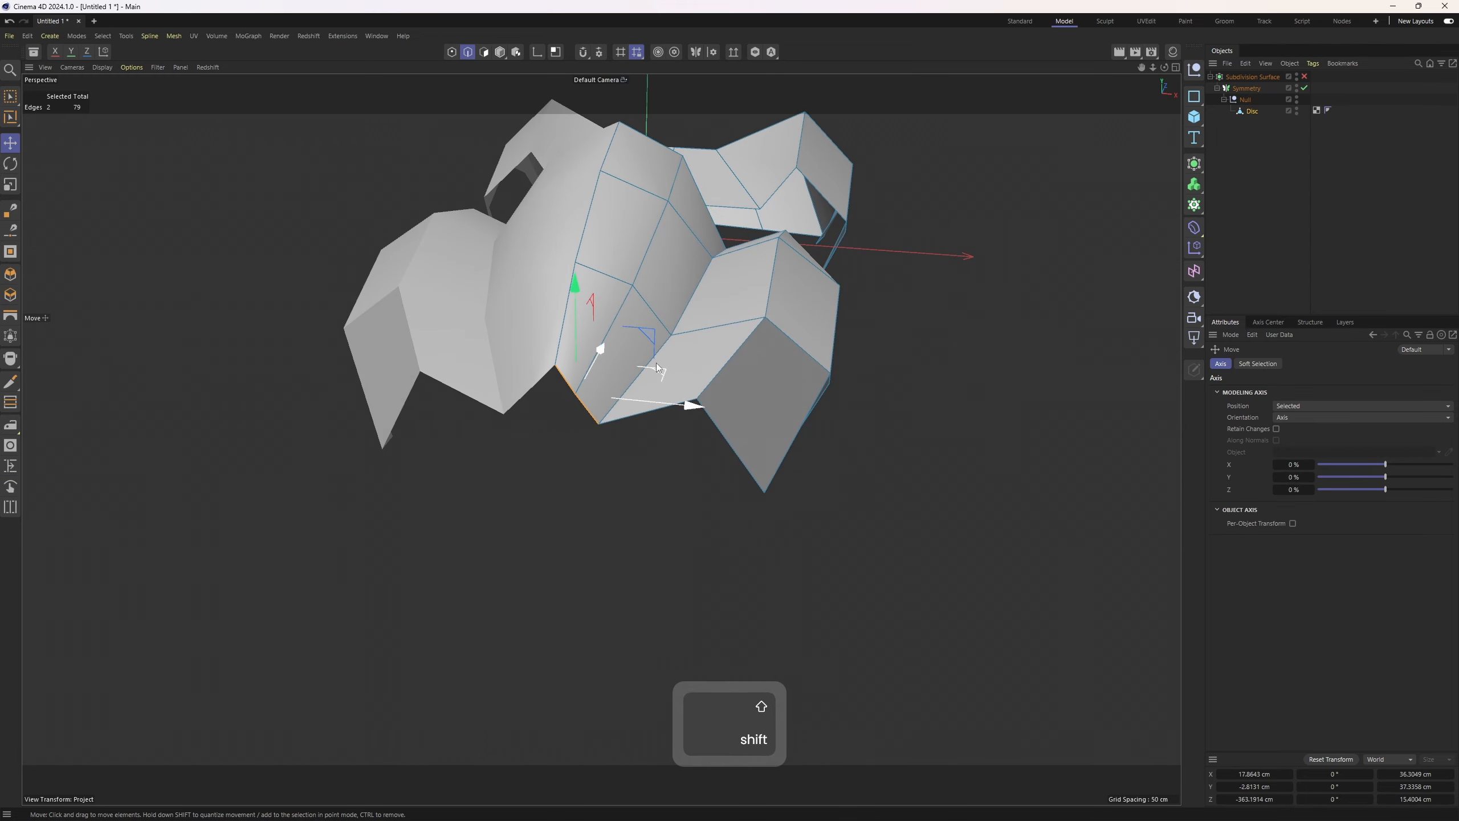
{"action": "key", "text": "m"}
{"action": "left_click_drag", "start_coordinate": [666, 423], "coordinate": [631, 420], "text": "alt"}
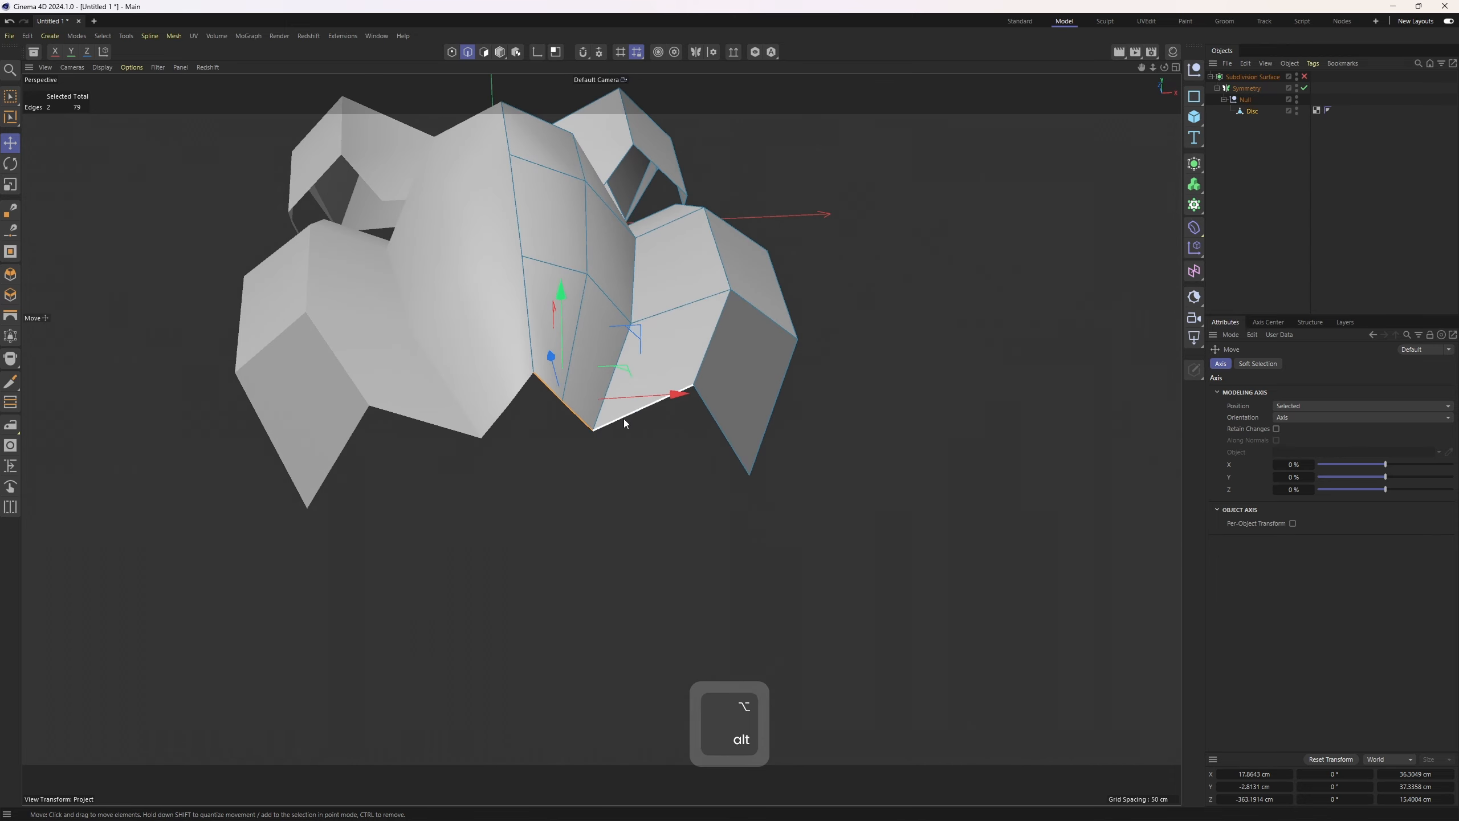
{"action": "scroll", "coordinate": [573, 409], "scroll_direction": "up", "scroll_amount": 2}
{"action": "left_click", "coordinate": [575, 410]}
{"action": "scroll", "coordinate": [607, 397], "scroll_direction": "up", "scroll_amount": 3}
{"action": "left_click_drag", "start_coordinate": [606, 393], "coordinate": [717, 585], "text": "alt"}
{"action": "right_click", "coordinate": [449, 422]}
{"action": "left_click", "coordinate": [408, 442]}
{"action": "right_click", "coordinate": [522, 358]}
{"action": "left_click", "coordinate": [558, 542]}
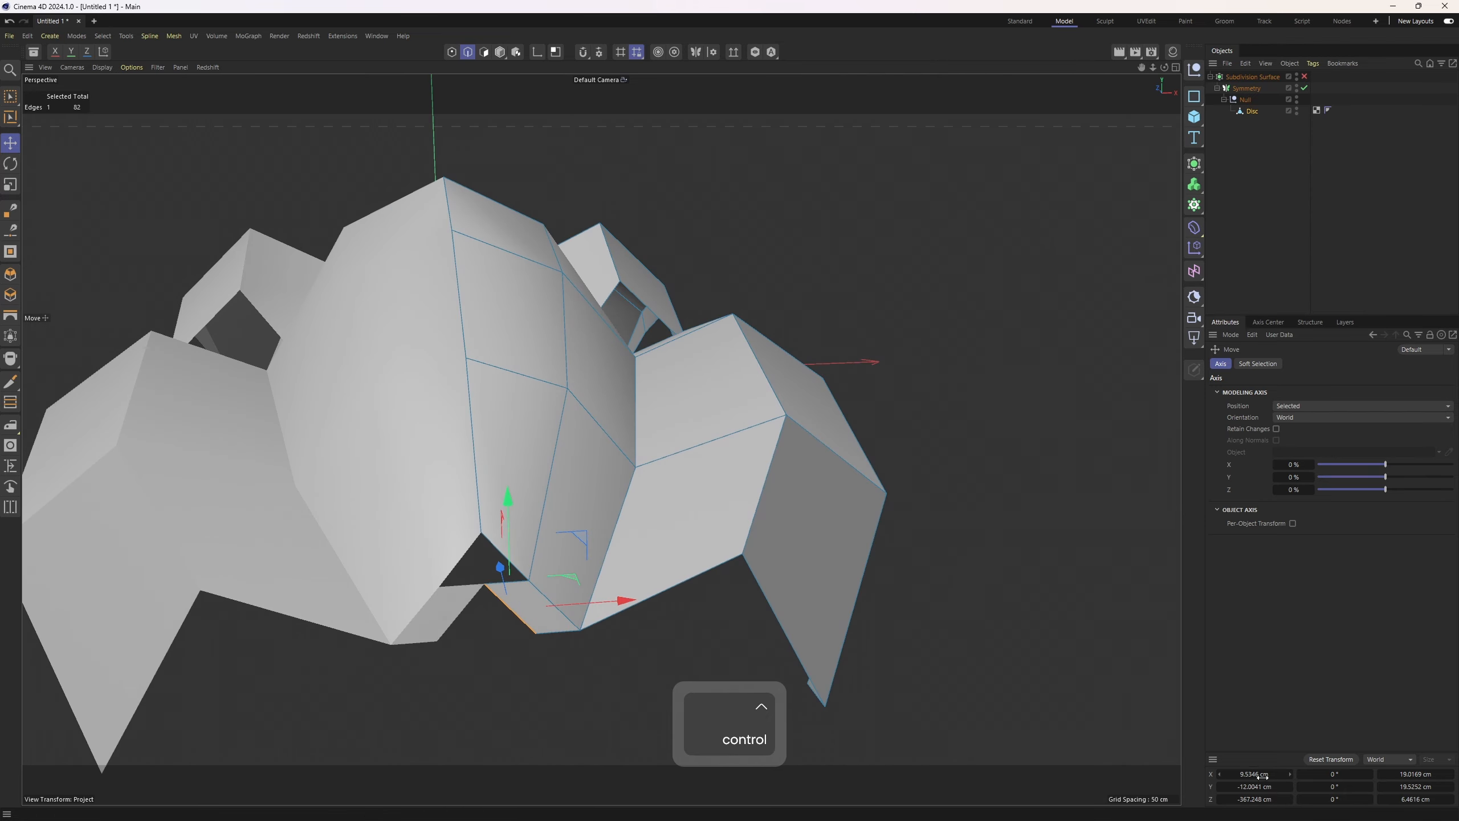
{"action": "type", "text": "0"}
{"action": "type", "text": "0"}
{"action": "key", "text": "Return"}
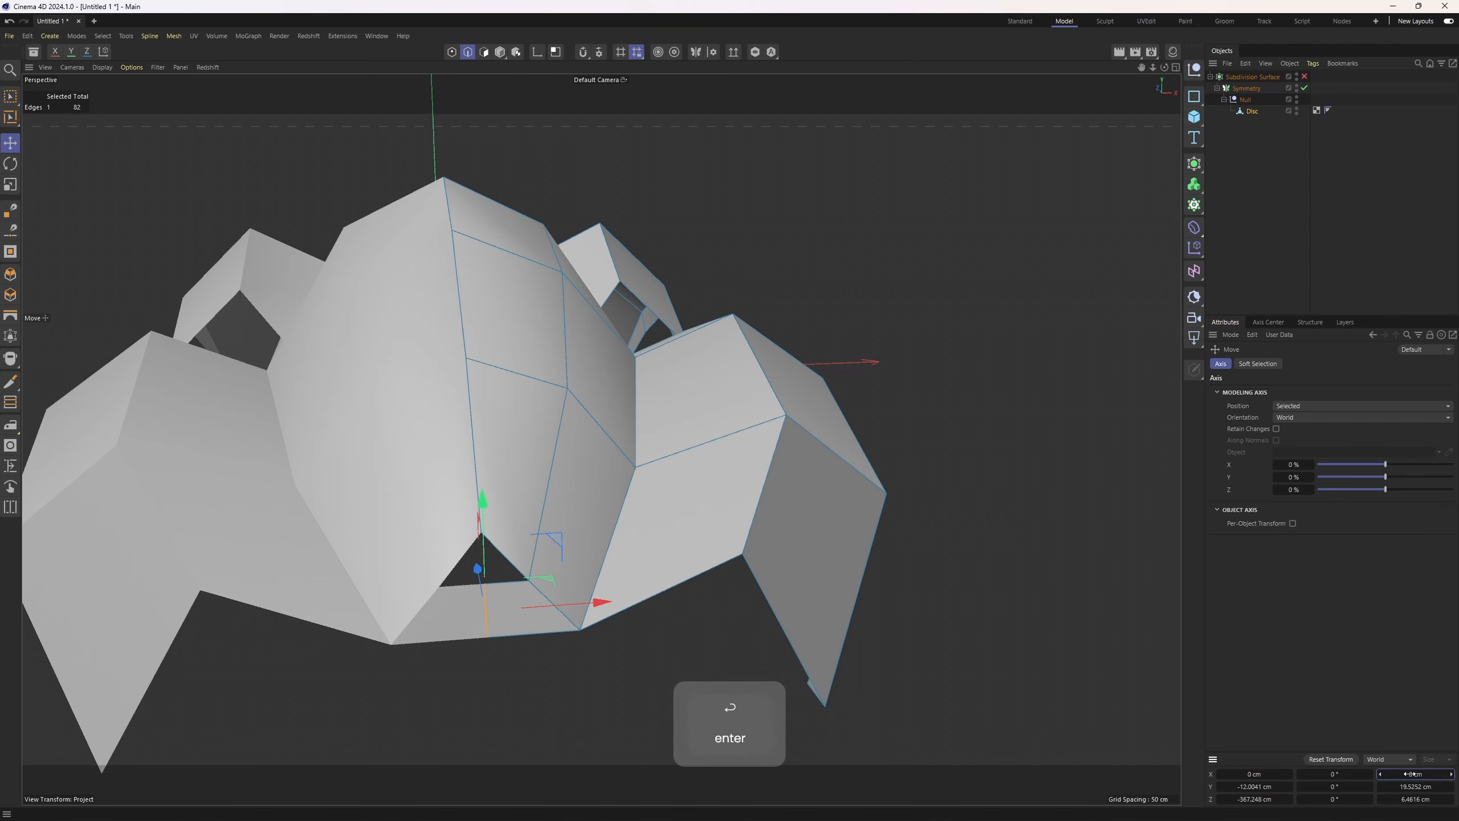
Fill the small triangular hole at the lower centre of the body with the Polygon Pen
{"action": "left_click_drag", "start_coordinate": [531, 510], "coordinate": [504, 477], "text": "alt"}
{"action": "right_click", "coordinate": [578, 345]}
{"action": "left_click", "coordinate": [612, 230]}
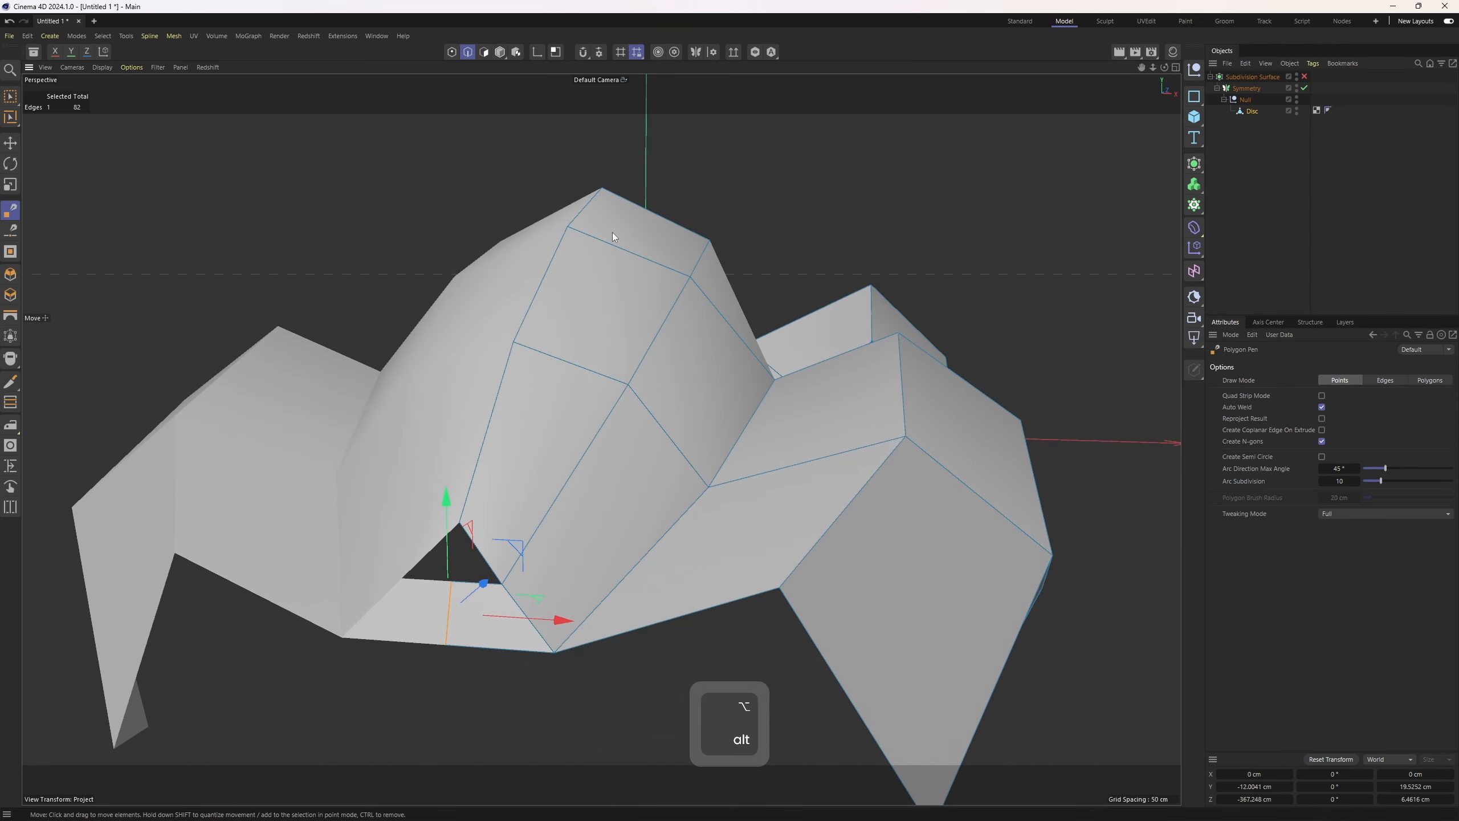
{"action": "left_click_drag", "start_coordinate": [454, 580], "coordinate": [563, 527]}
Select the lower front edge and extend it downward with the Polygon Pen to add a new face
{"action": "key", "text": "e"}
{"action": "left_click", "coordinate": [526, 527]}
{"action": "left_click", "coordinate": [645, 510], "text": "shift"}
{"action": "left_click_drag", "start_coordinate": [712, 507], "coordinate": [626, 500], "text": "alt"}
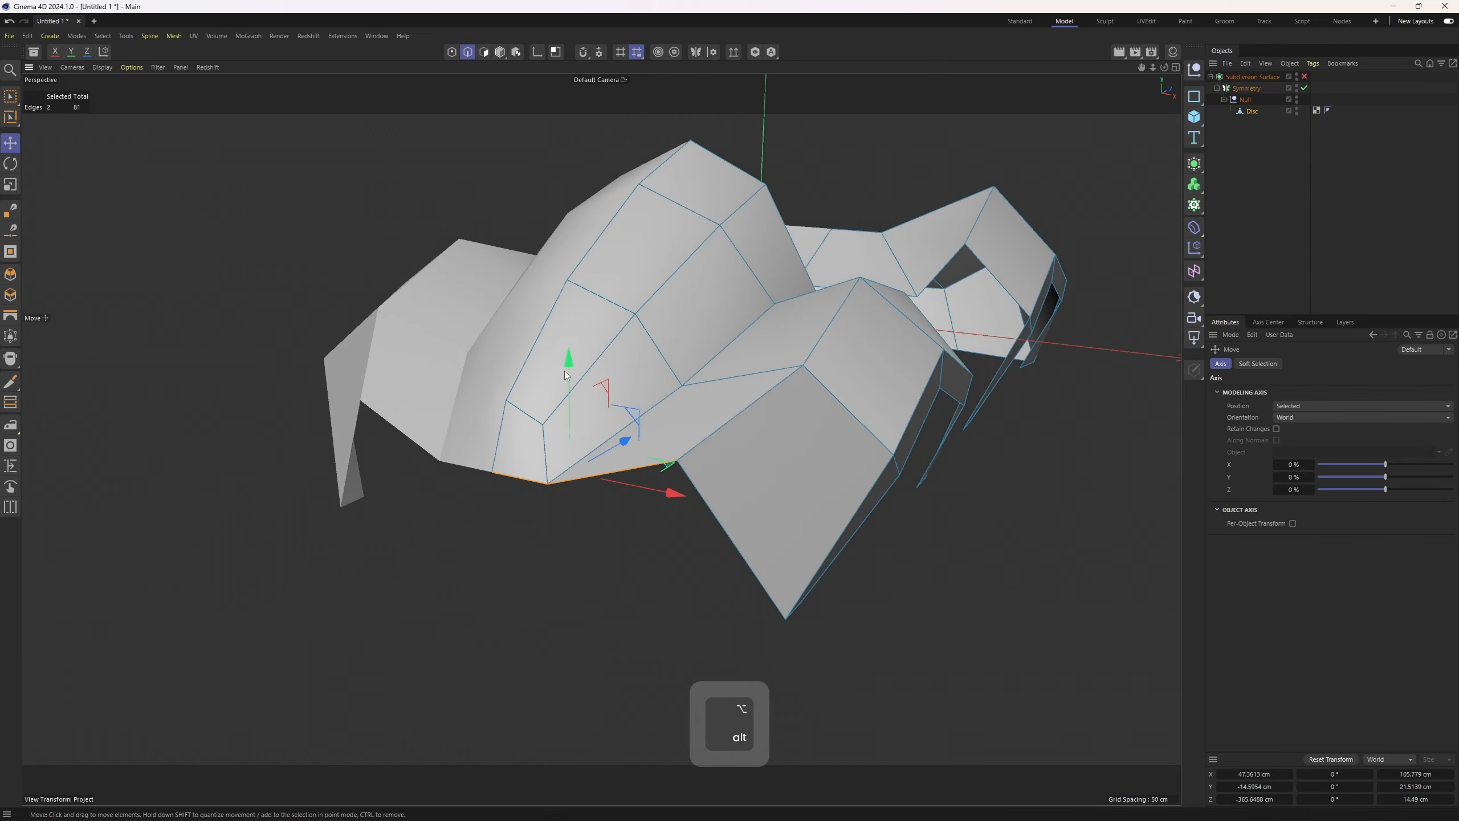
{"action": "left_click_drag", "start_coordinate": [570, 359], "coordinate": [573, 476], "text": "ctrl"}
{"action": "middle_click_drag", "start_coordinate": [573, 476], "coordinate": [524, 388], "text": "alt"}
{"action": "right_click", "coordinate": [678, 200]}
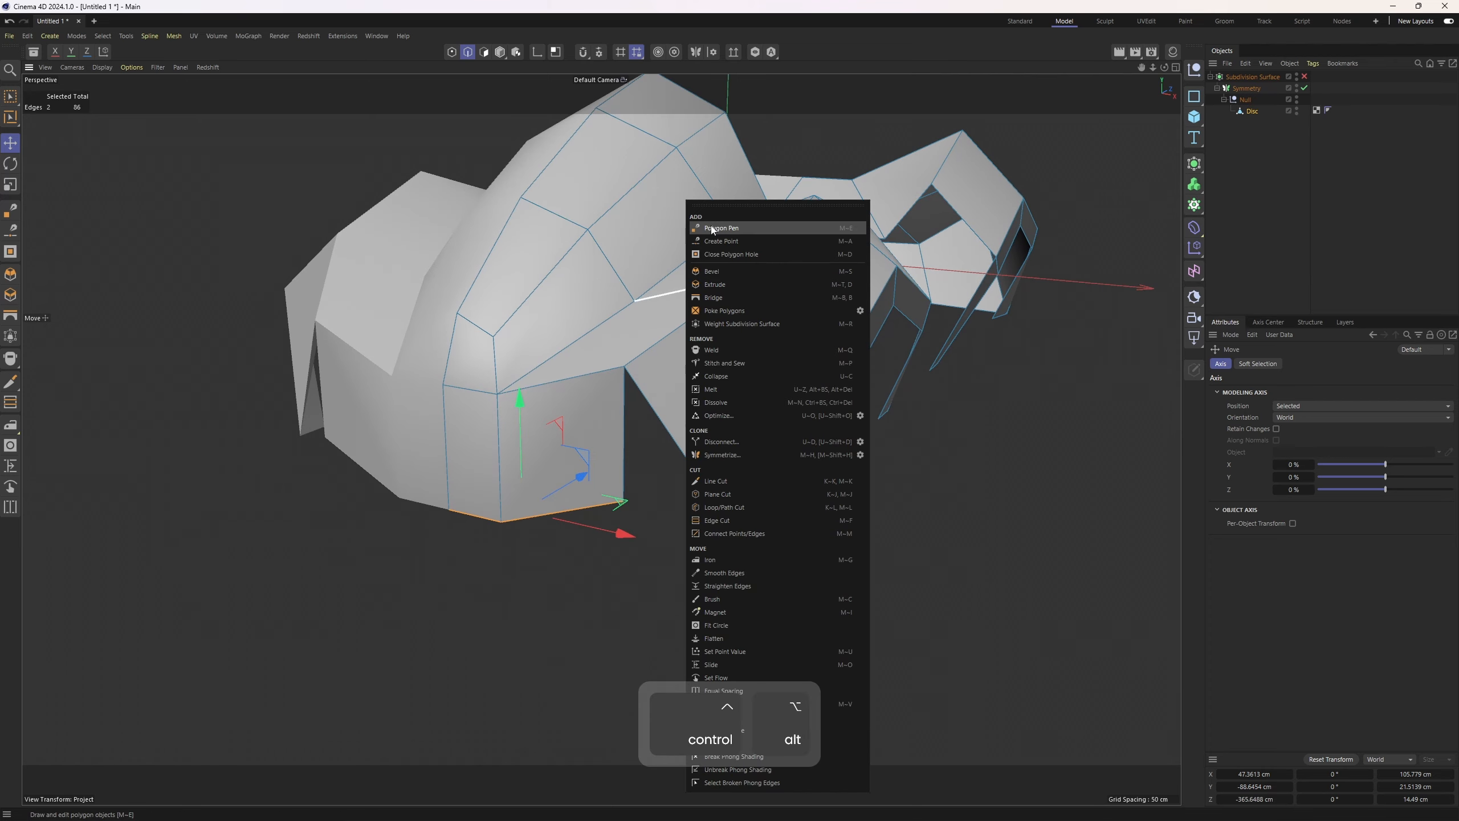
{"action": "left_click", "coordinate": [713, 229]}
{"action": "left_click_drag", "start_coordinate": [623, 501], "coordinate": [734, 528]}
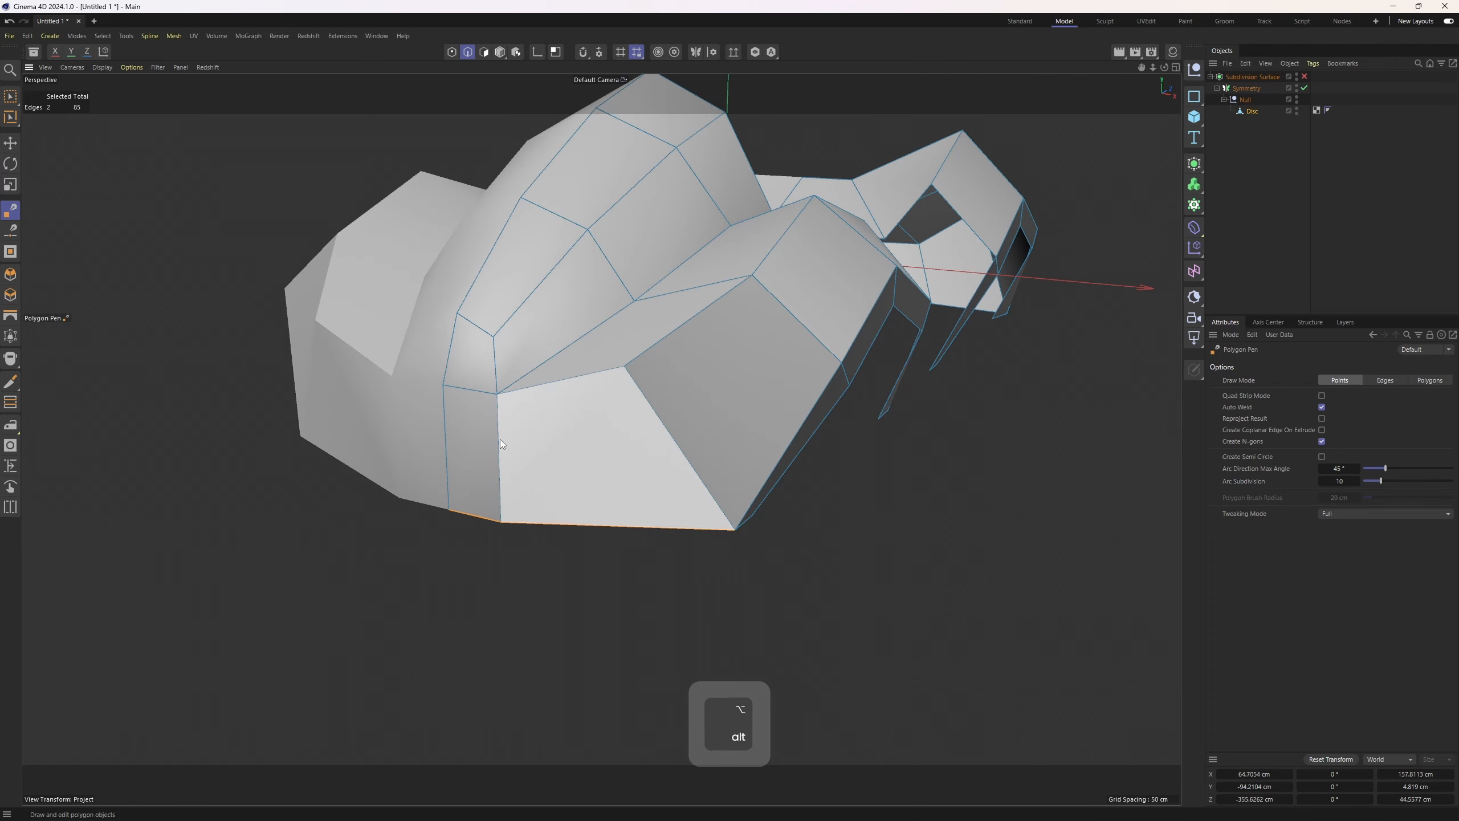
{"action": "left_click_drag", "start_coordinate": [499, 439], "coordinate": [555, 472], "text": "alt"}
Adjust the lower front corner points in the side view to follow the reference car body
{"action": "key", "text": "1"}
{"action": "key", "text": "space"}
{"action": "left_click", "coordinate": [501, 524]}
{"action": "middle_click", "coordinate": [520, 489]}
{"action": "middle_click_drag", "start_coordinate": [76, 704], "coordinate": [235, 565], "text": "alt"}
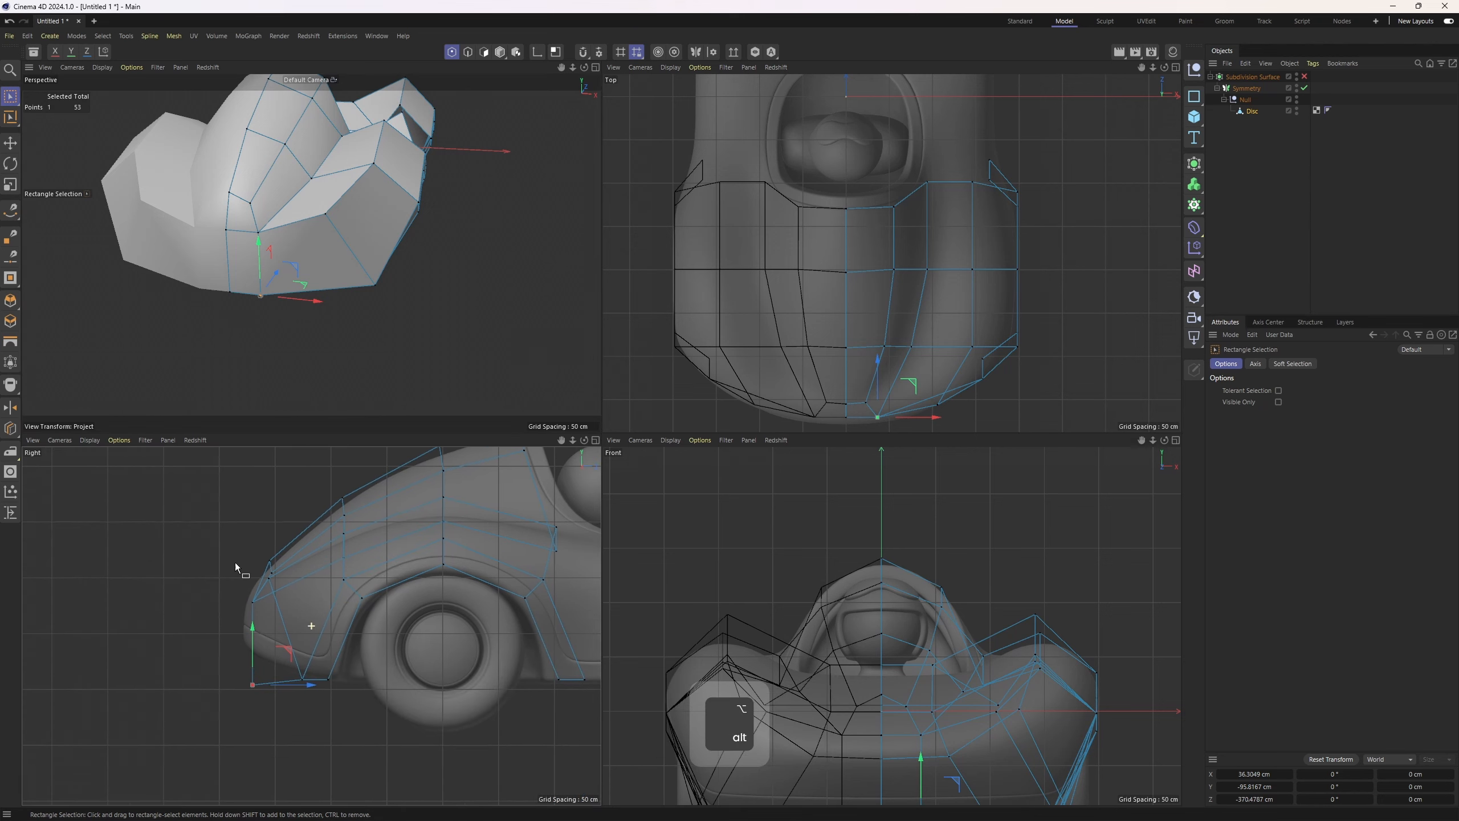
{"action": "right_click_drag", "start_coordinate": [167, 711], "coordinate": [290, 647], "text": "alt"}
{"action": "left_click_drag", "start_coordinate": [204, 651], "coordinate": [312, 761]}
{"action": "left_click_drag", "start_coordinate": [301, 667], "coordinate": [280, 579]}
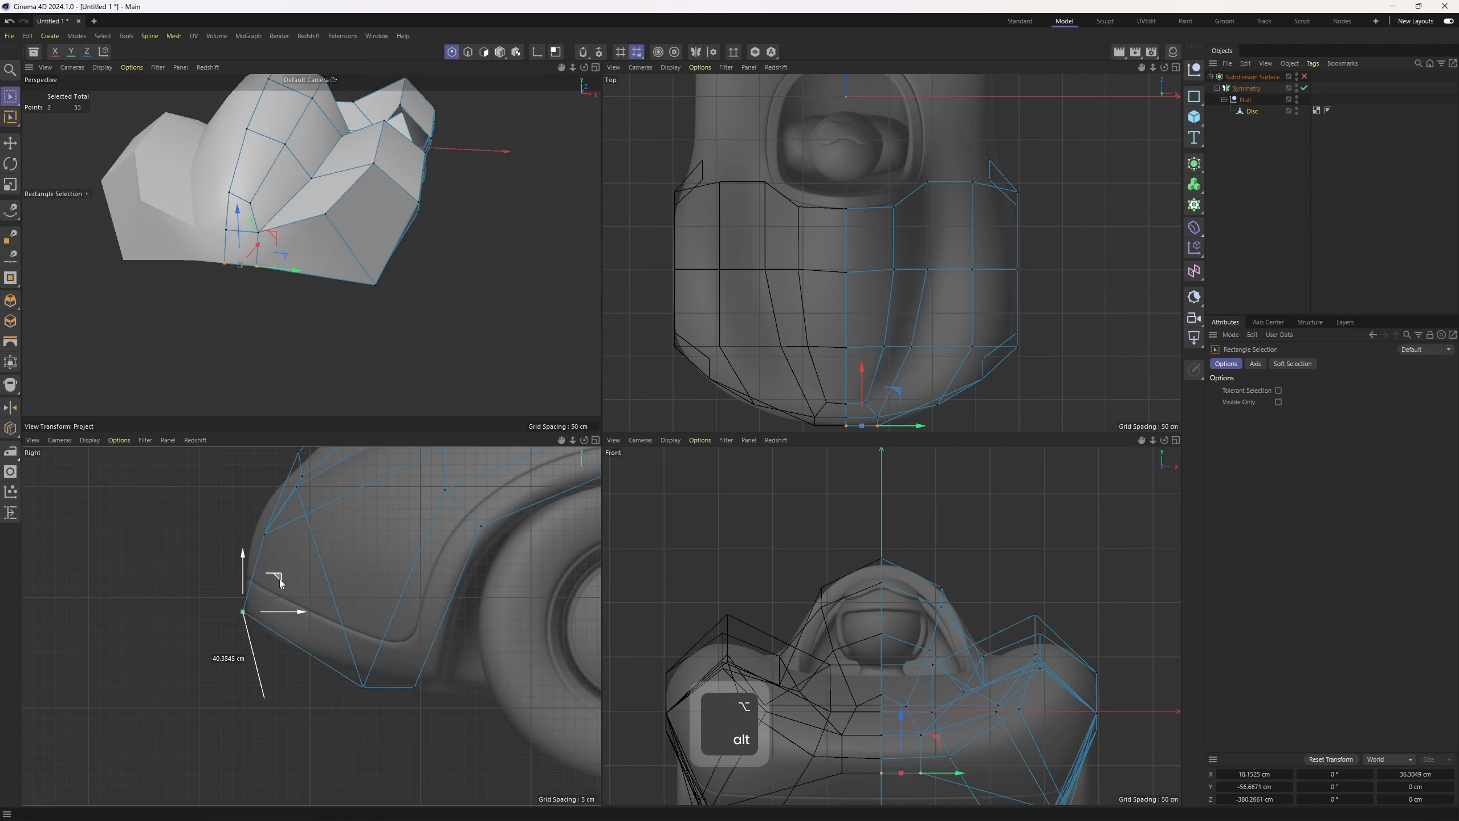
{"action": "left_click_drag", "start_coordinate": [405, 661], "coordinate": [402, 645]}
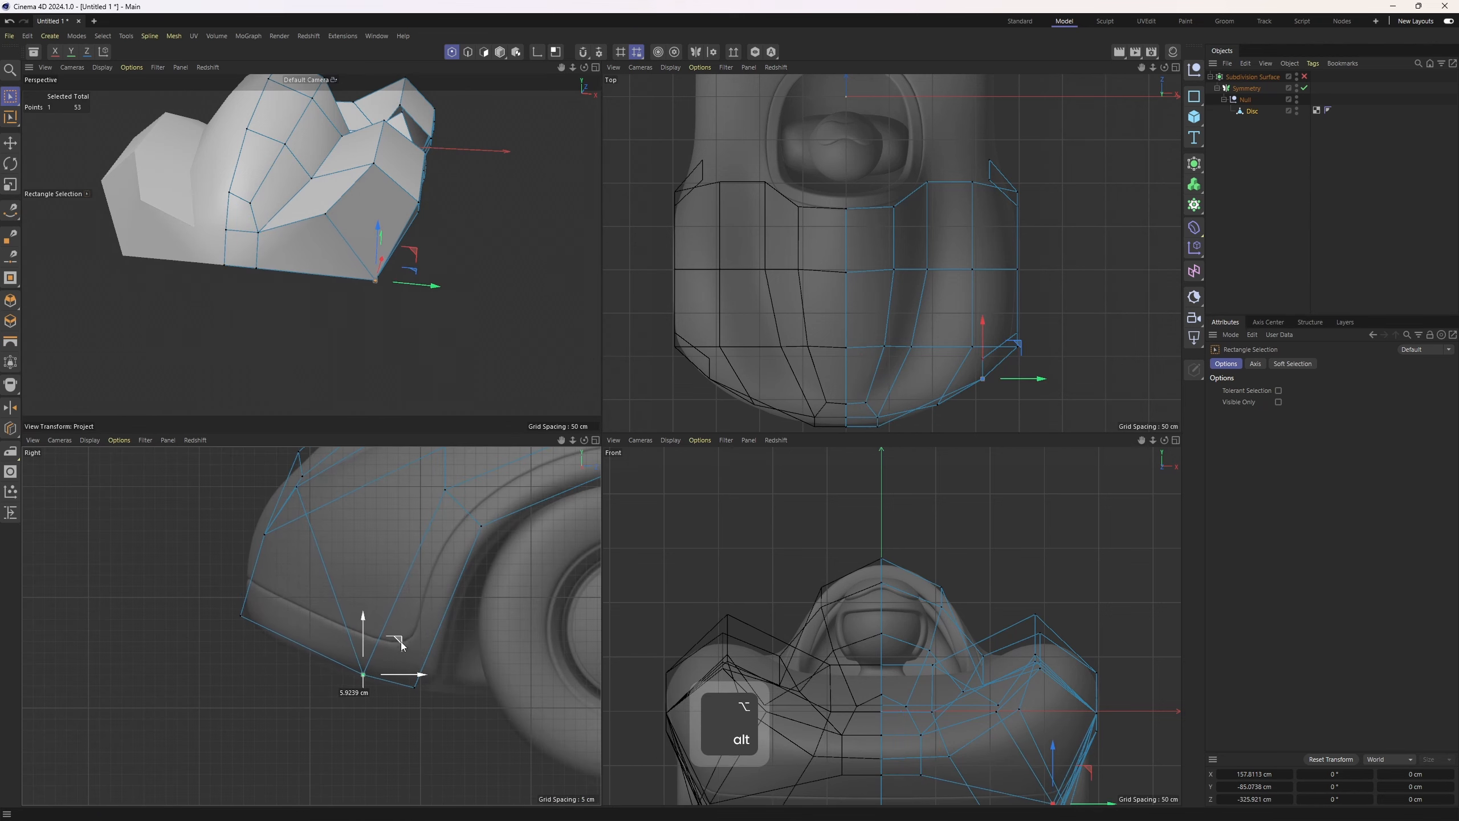
{"action": "middle_click_drag", "start_coordinate": [231, 504], "coordinate": [263, 635], "text": "alt"}
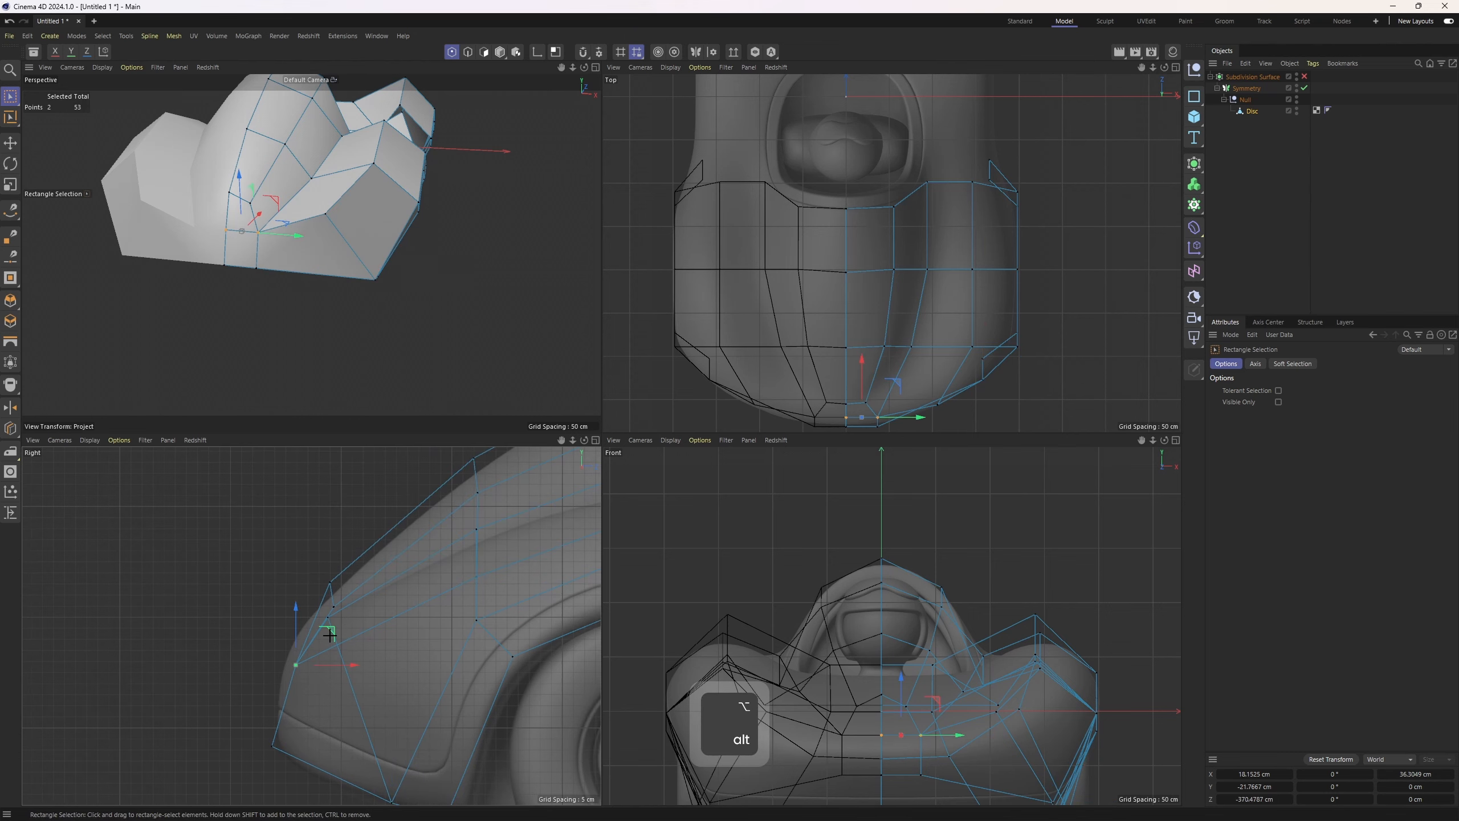
{"action": "key", "text": "ctrl+z"}
{"action": "key", "text": "ctrl+z"}
{"action": "left_click_drag", "start_coordinate": [290, 557], "coordinate": [334, 592]}
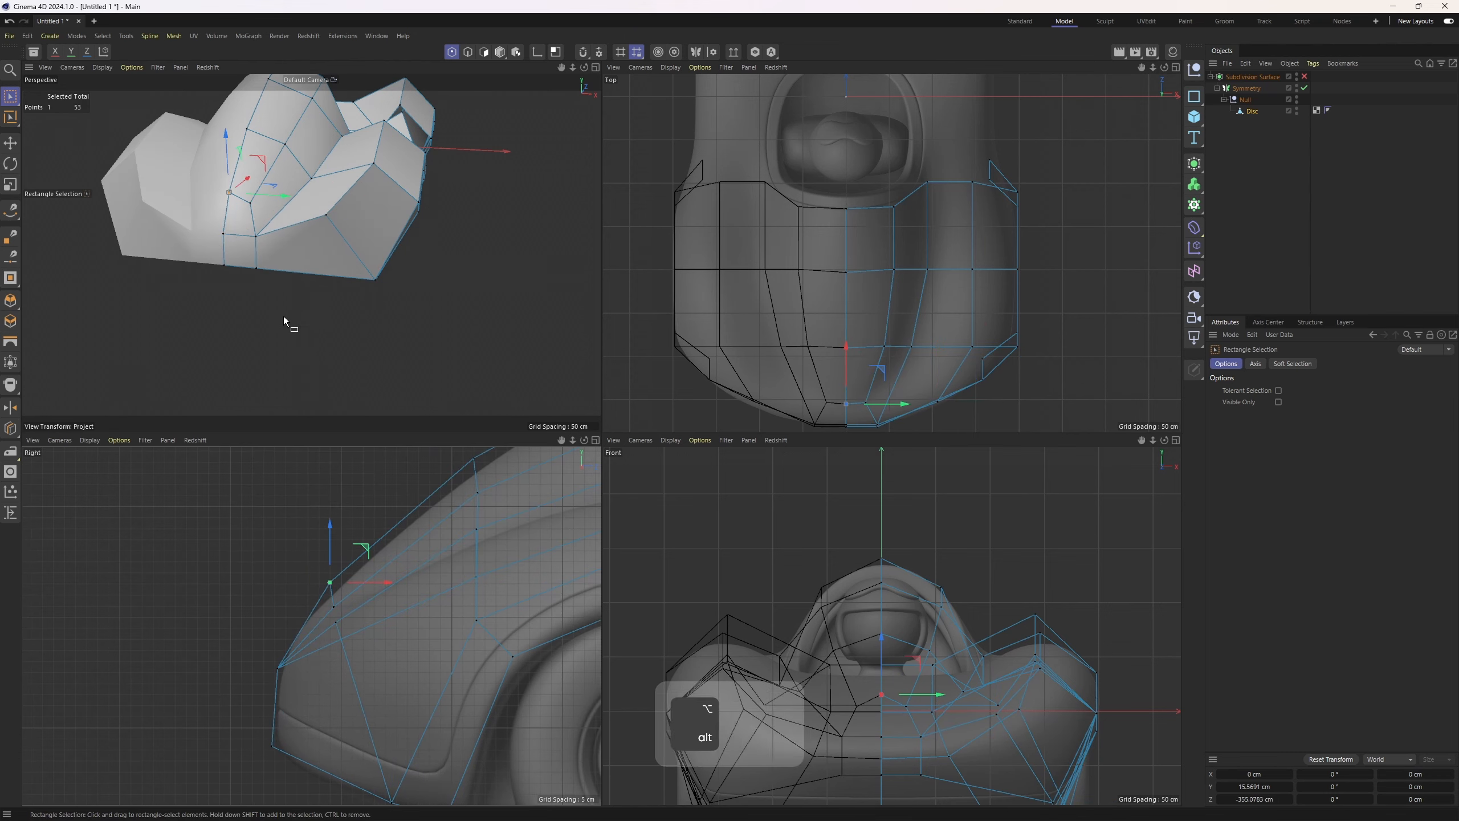
Select the lowest front point next to the centre seam in the top view
{"action": "left_click_drag", "start_coordinate": [285, 320], "coordinate": [304, 345], "text": "alt"}
{"action": "left_click", "coordinate": [294, 295]}
{"action": "middle_click_drag", "start_coordinate": [905, 395], "coordinate": [889, 333], "text": "alt"}
{"action": "right_click_drag", "start_coordinate": [879, 338], "coordinate": [889, 332], "text": "alt"}
{"action": "middle_click", "coordinate": [887, 334]}
{"action": "right_click_drag", "start_coordinate": [747, 439], "coordinate": [719, 470], "text": "alt"}
{"action": "middle_click_drag", "start_coordinate": [719, 470], "coordinate": [709, 457], "text": "alt"}
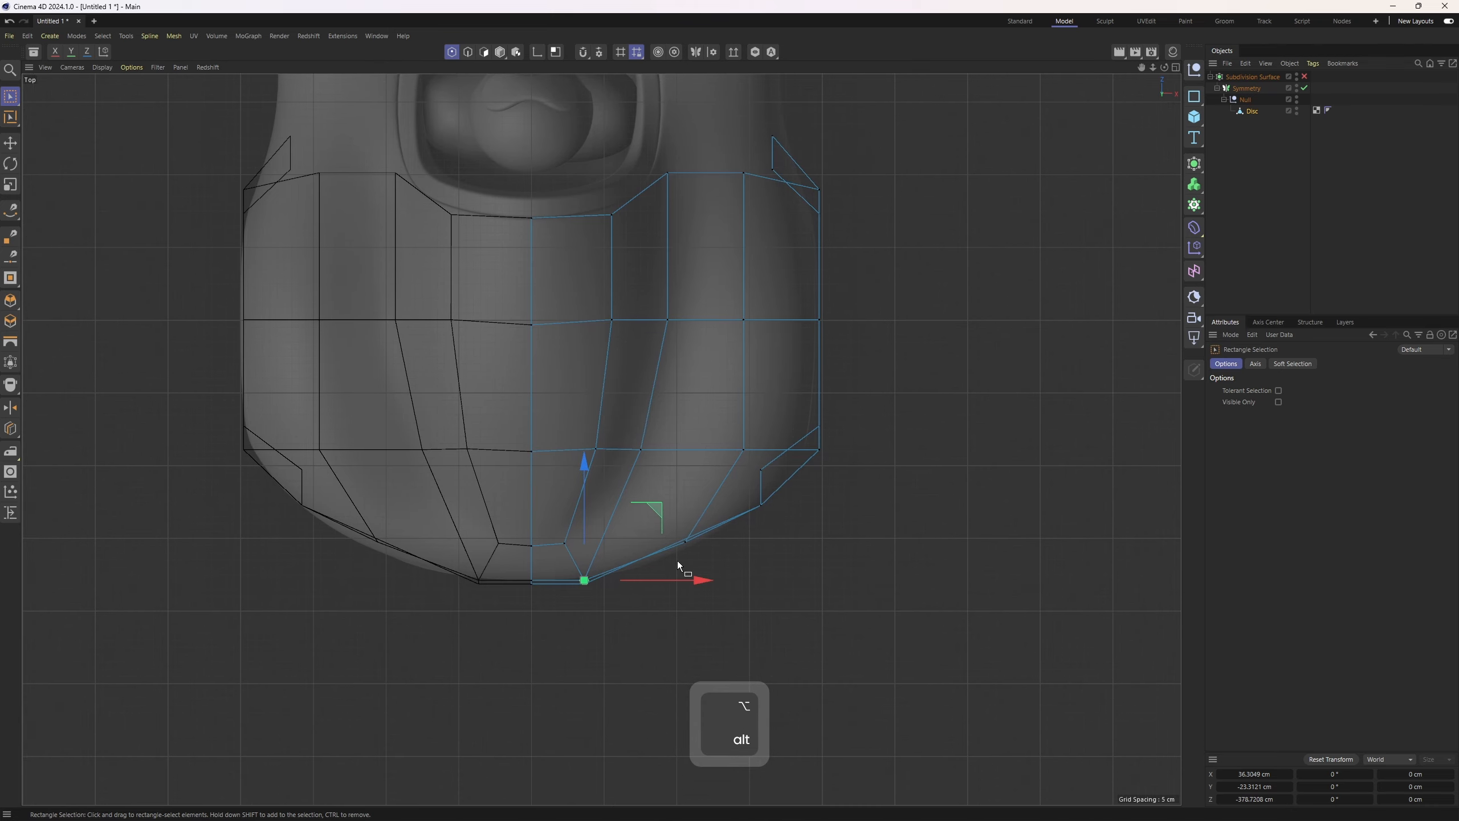
{"action": "key", "text": "2"}
{"action": "key", "text": "space"}
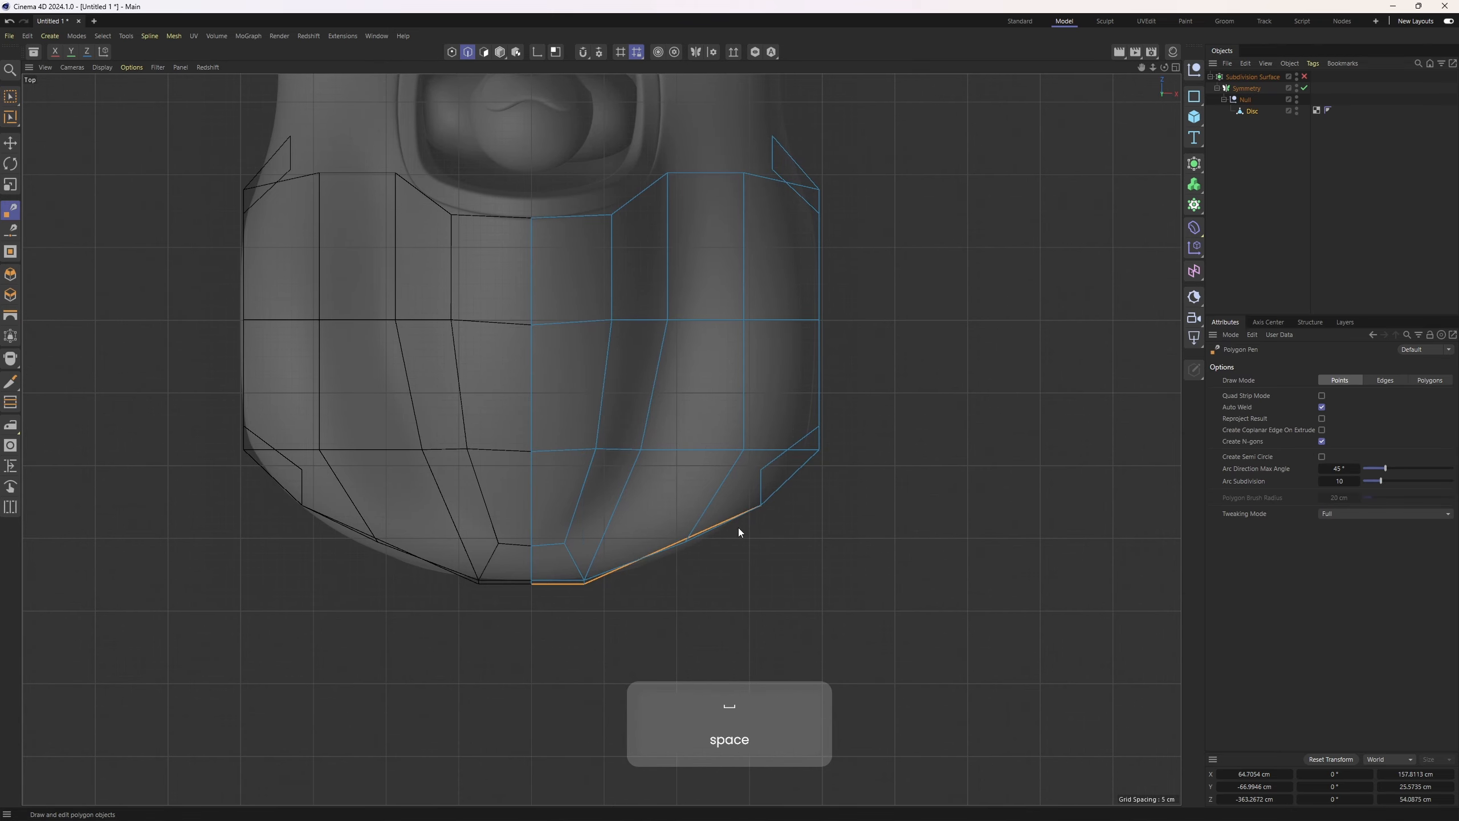
{"action": "key", "text": "1"}
{"action": "scroll", "coordinate": [586, 586], "scroll_direction": "up", "scroll_amount": 3}
{"action": "key", "text": "space"}
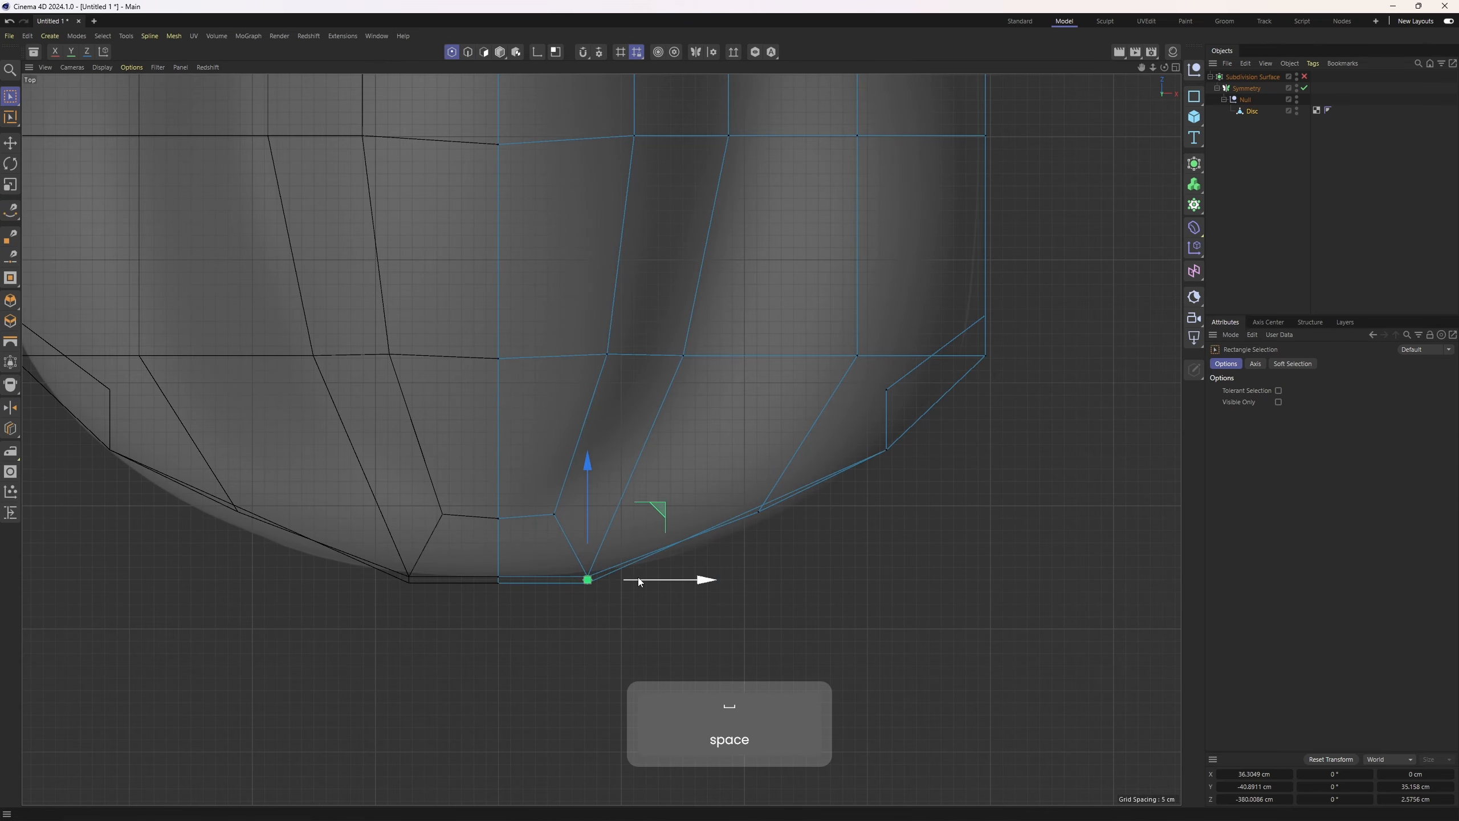
Reposition the bottom front point along the rounded front outline in the top view
{"action": "key", "text": "ctrl+z"}
{"action": "left_click_drag", "start_coordinate": [661, 510], "coordinate": [707, 499]}
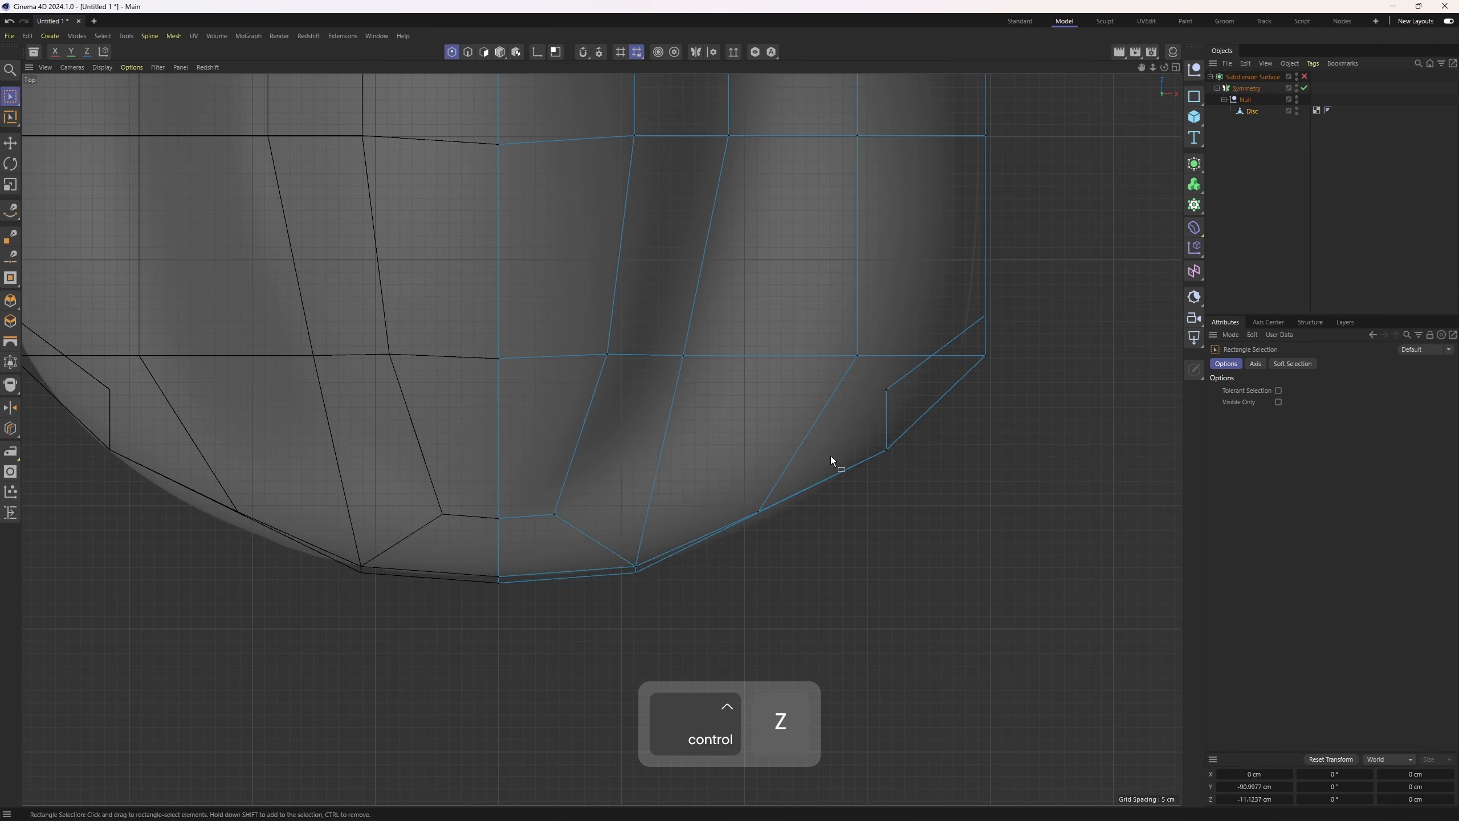
{"action": "key", "text": "ctrl+z"}
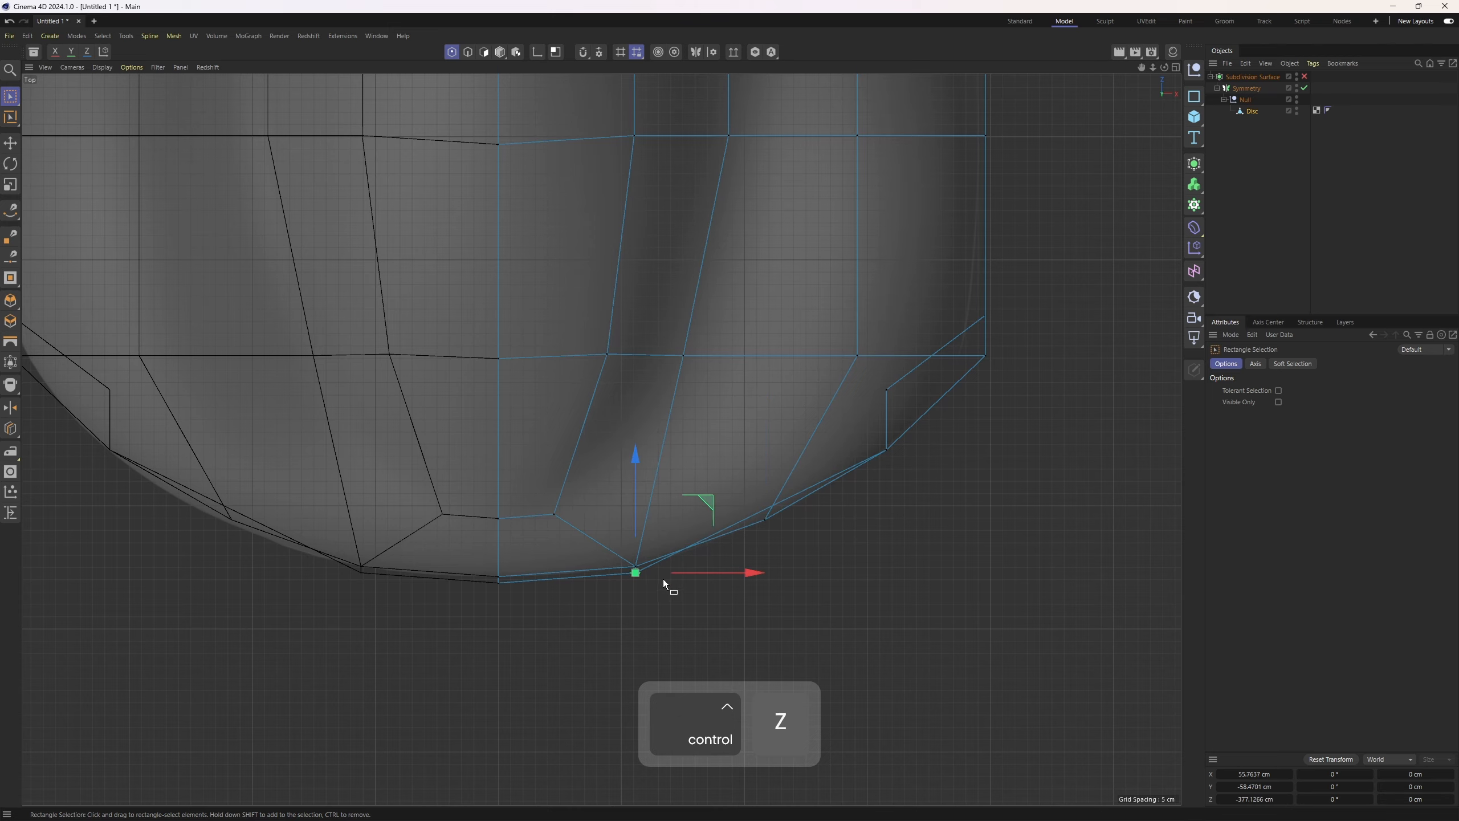
{"action": "left_click_drag", "start_coordinate": [746, 497], "coordinate": [752, 499]}
{"action": "key", "text": "ctrl+z"}
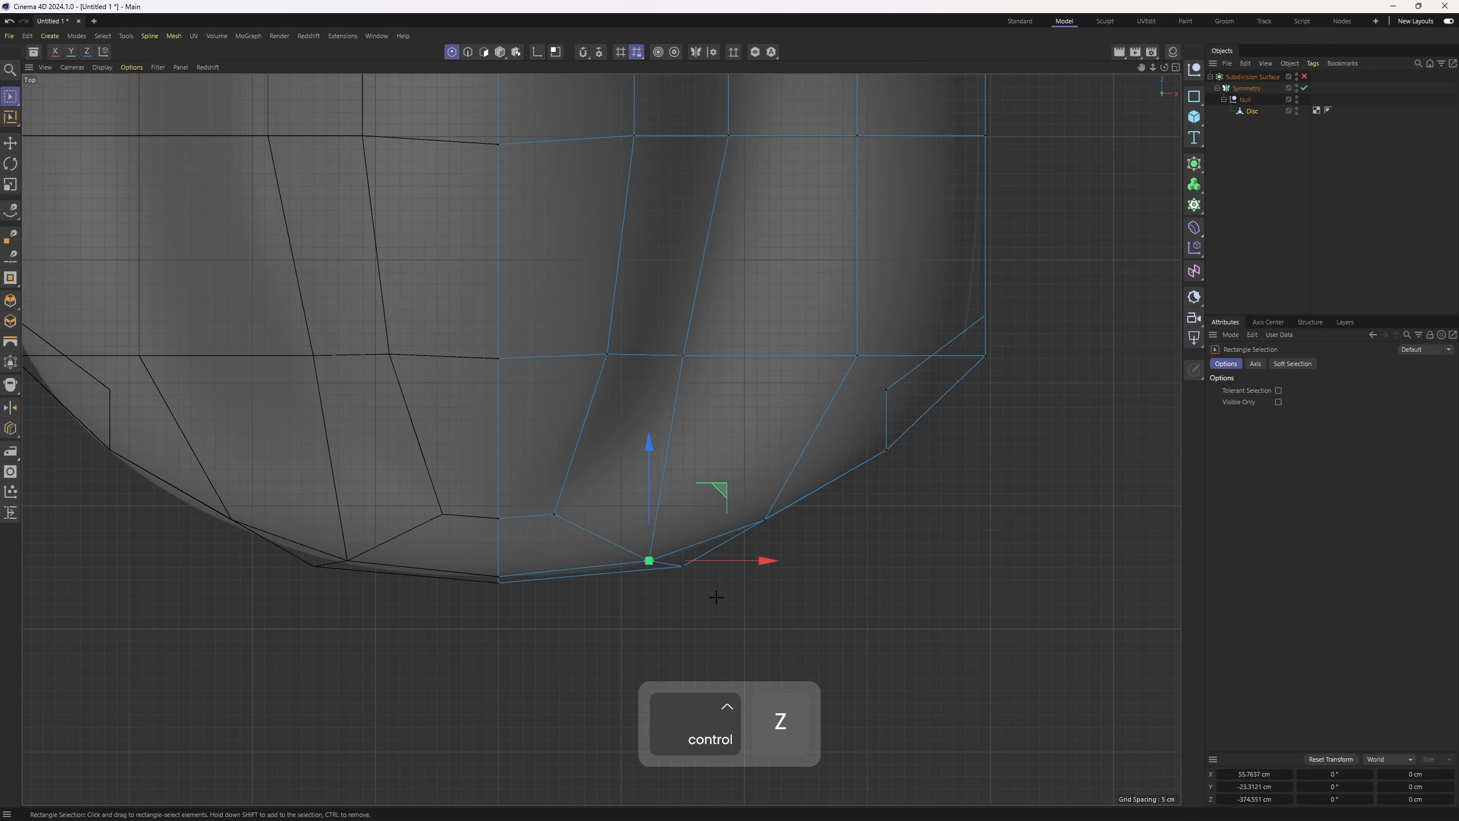
{"action": "left_click_drag", "start_coordinate": [717, 597], "coordinate": [667, 557]}
{"action": "left_click_drag", "start_coordinate": [750, 497], "coordinate": [748, 490]}
{"action": "middle_click", "coordinate": [748, 490]}
Raise the selected front point in the front view
{"action": "middle_click", "coordinate": [502, 417]}
{"action": "left_click_drag", "start_coordinate": [501, 417], "coordinate": [697, 602], "text": "alt"}
{"action": "middle_click", "coordinate": [698, 601]}
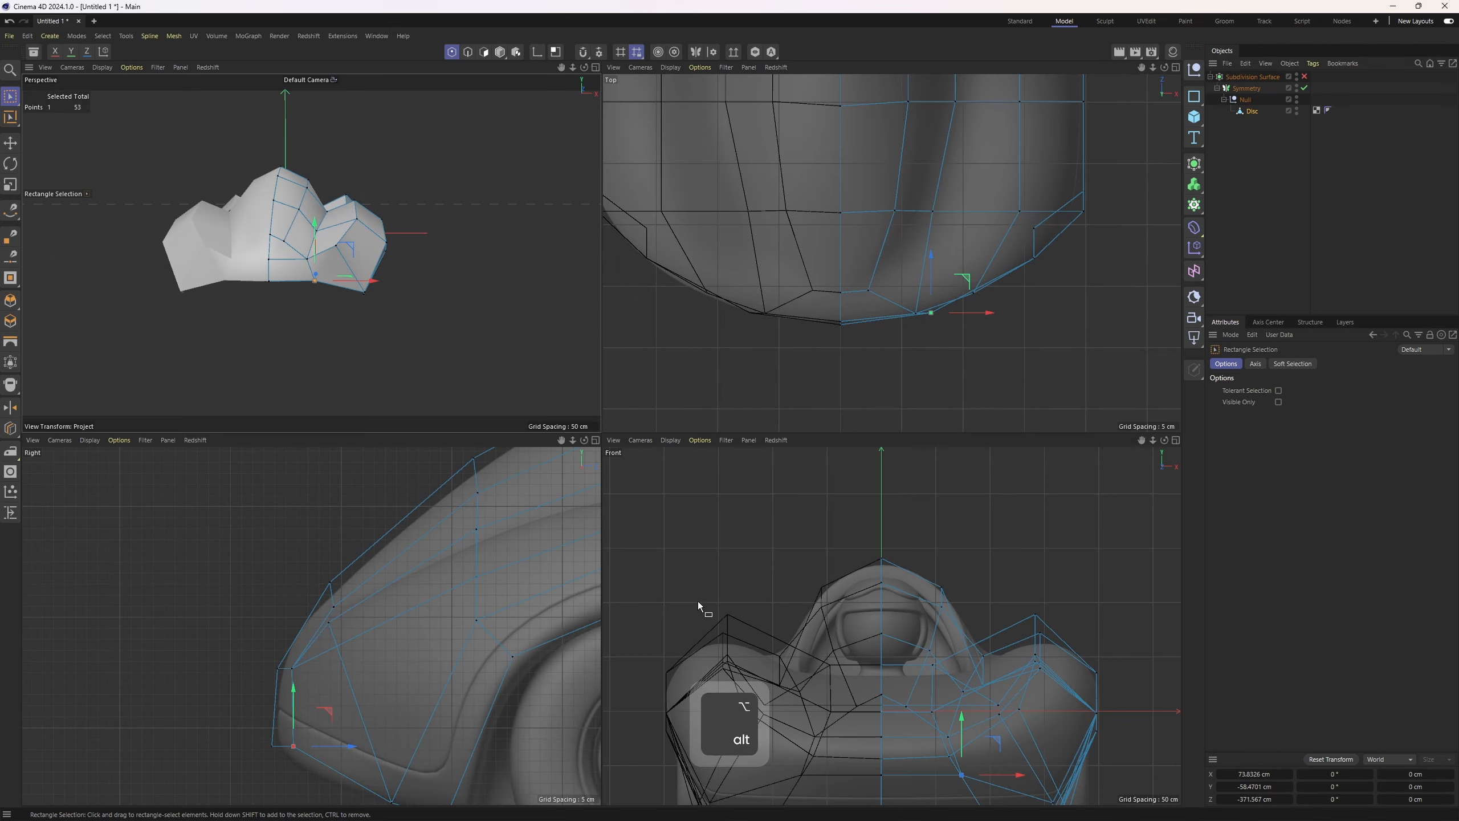
{"action": "middle_click_drag", "start_coordinate": [957, 739], "coordinate": [939, 610], "text": "alt"}
Reposition a side point of the front section in the top view to match the reference
{"action": "scroll", "coordinate": [939, 610], "scroll_direction": "up", "scroll_amount": 3}
{"action": "middle_click", "coordinate": [569, 408]}
{"action": "left_click_drag", "start_coordinate": [568, 408], "coordinate": [557, 499], "text": "alt"}
{"action": "left_click", "coordinate": [556, 511]}
{"action": "middle_click", "coordinate": [746, 420]}
{"action": "middle_click", "coordinate": [747, 422]}
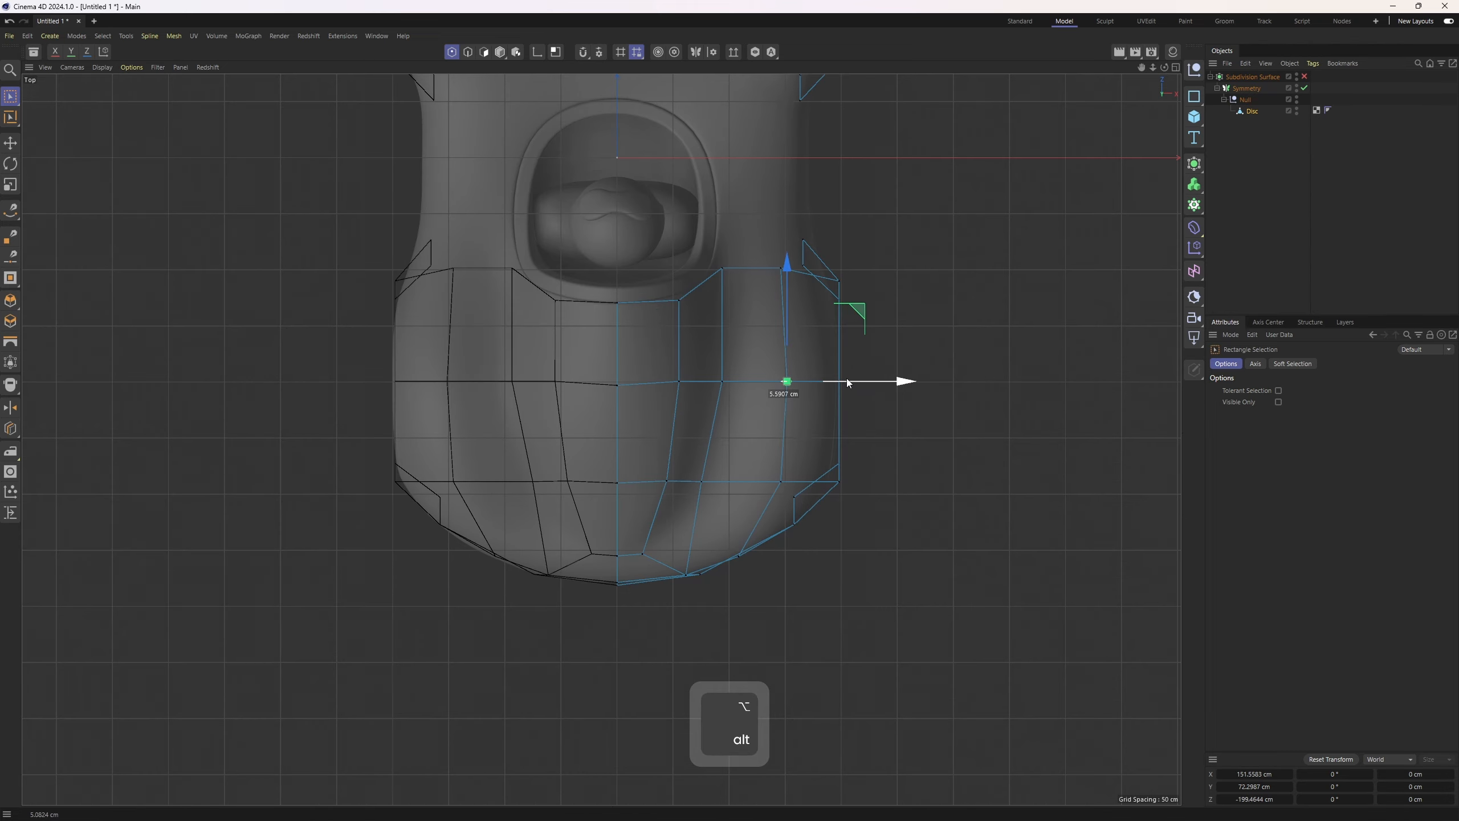
{"action": "left_click_drag", "start_coordinate": [856, 481], "coordinate": [848, 482]}
{"action": "middle_click_drag", "start_coordinate": [805, 377], "coordinate": [786, 507], "text": "alt"}
{"action": "middle_click", "coordinate": [785, 506]}
Select the facing open edges across the gap between the two body panels and join them with Stitch and Sew
{"action": "middle_click", "coordinate": [578, 403]}
{"action": "left_click_drag", "start_coordinate": [643, 401], "coordinate": [389, 428], "text": "alt"}
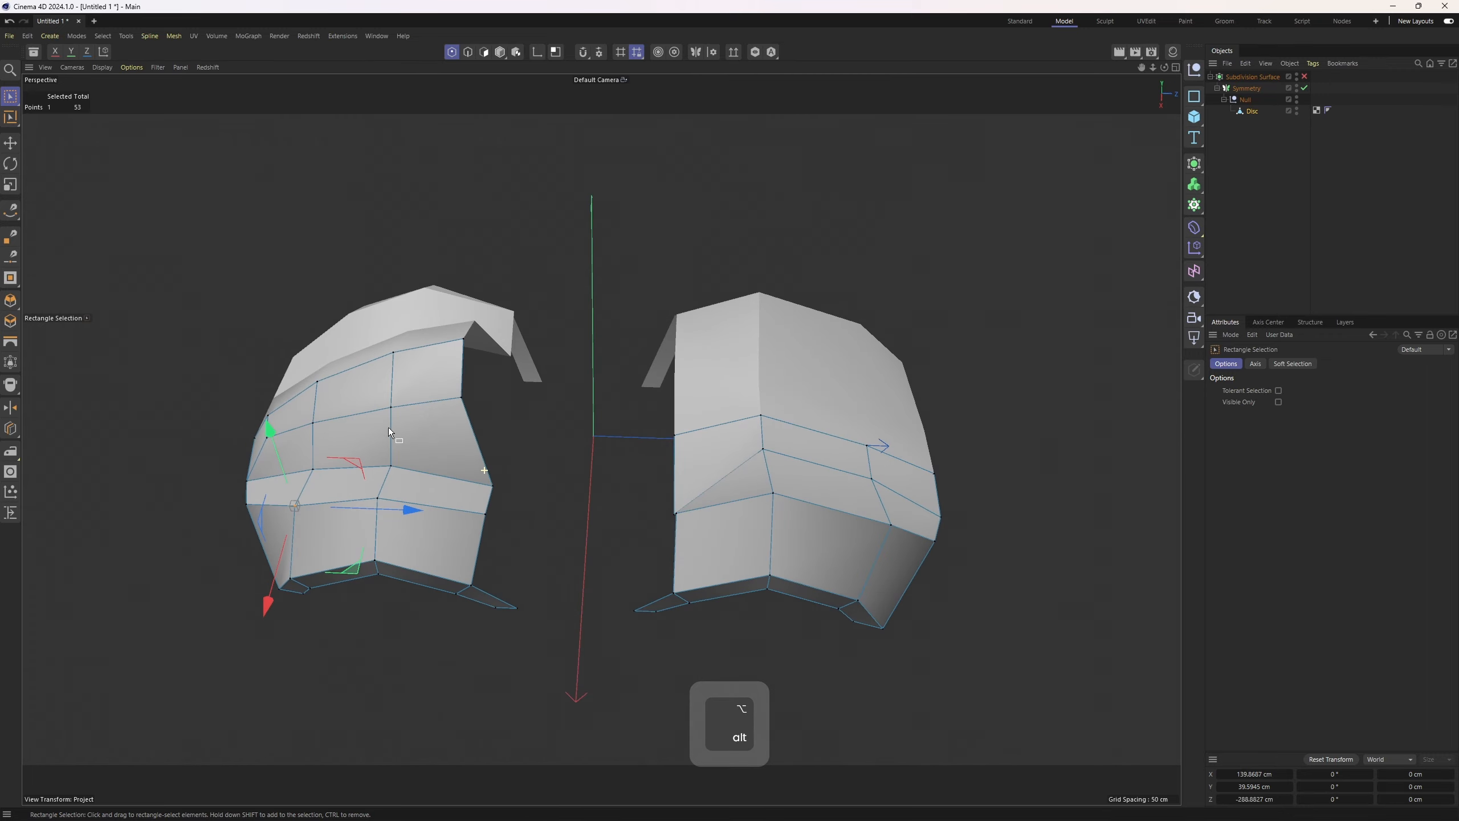
{"action": "scroll", "coordinate": [396, 431], "scroll_direction": "up", "scroll_amount": 2}
{"action": "key", "text": "2"}
{"action": "key", "text": "e"}
{"action": "left_click_drag", "start_coordinate": [709, 506], "coordinate": [597, 414], "text": "alt"}
{"action": "left_click", "coordinate": [752, 400]}
{"action": "left_click", "coordinate": [437, 396]}
{"action": "left_click_drag", "start_coordinate": [419, 465], "coordinate": [505, 454], "text": "alt"}
{"action": "scroll", "coordinate": [307, 521], "scroll_direction": "up", "scroll_amount": 4}
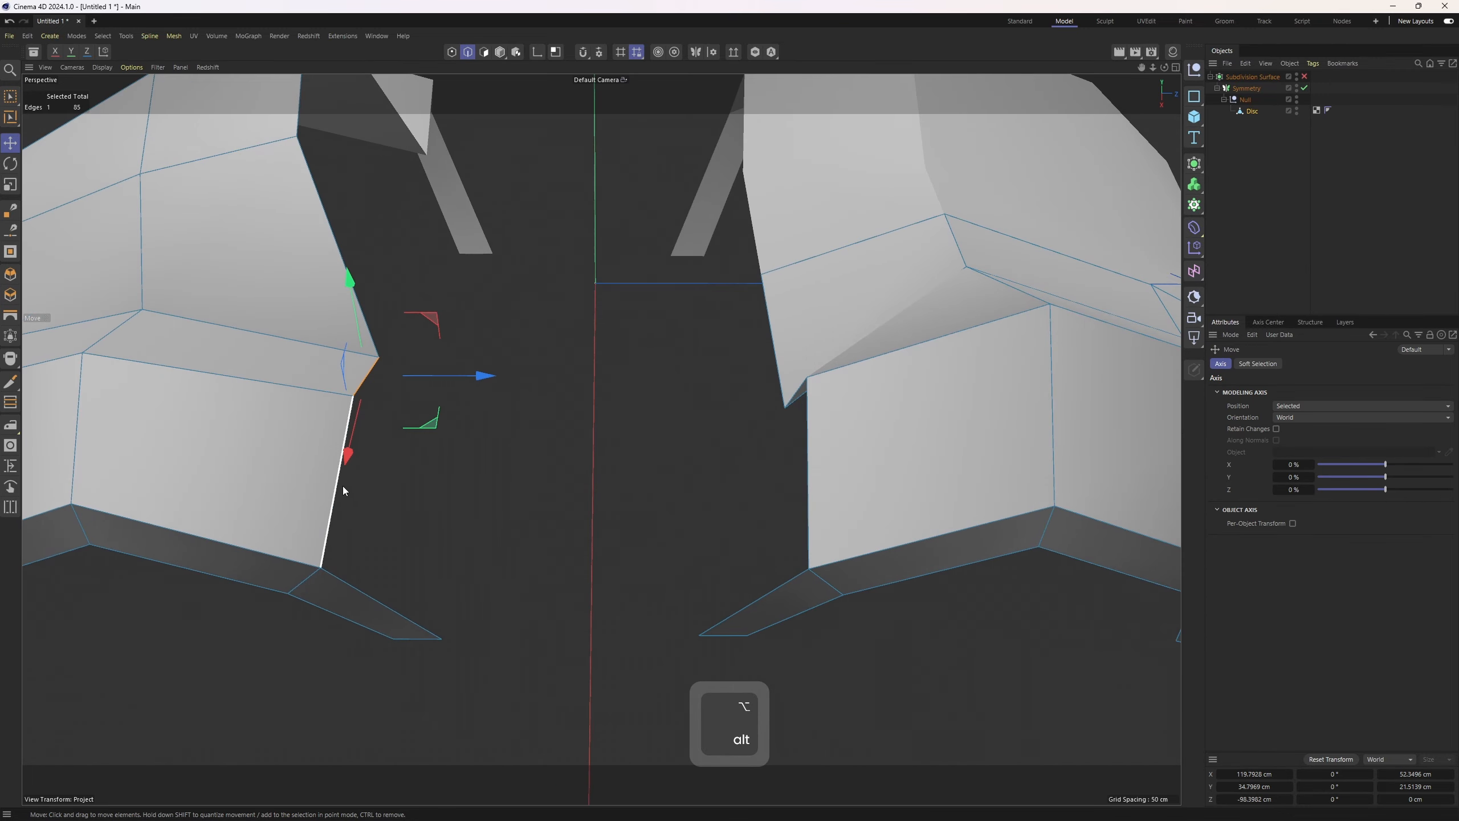
{"action": "left_click", "coordinate": [342, 485], "text": "shift"}
{"action": "scroll", "coordinate": [368, 505], "scroll_direction": "down", "scroll_amount": 3}
{"action": "left_click_drag", "start_coordinate": [314, 454], "coordinate": [395, 480], "text": "alt"}
{"action": "left_click_drag", "start_coordinate": [626, 380], "coordinate": [687, 529], "text": "alt"}
{"action": "left_click", "coordinate": [671, 423], "text": "shift"}
{"action": "right_click", "coordinate": [776, 395]}
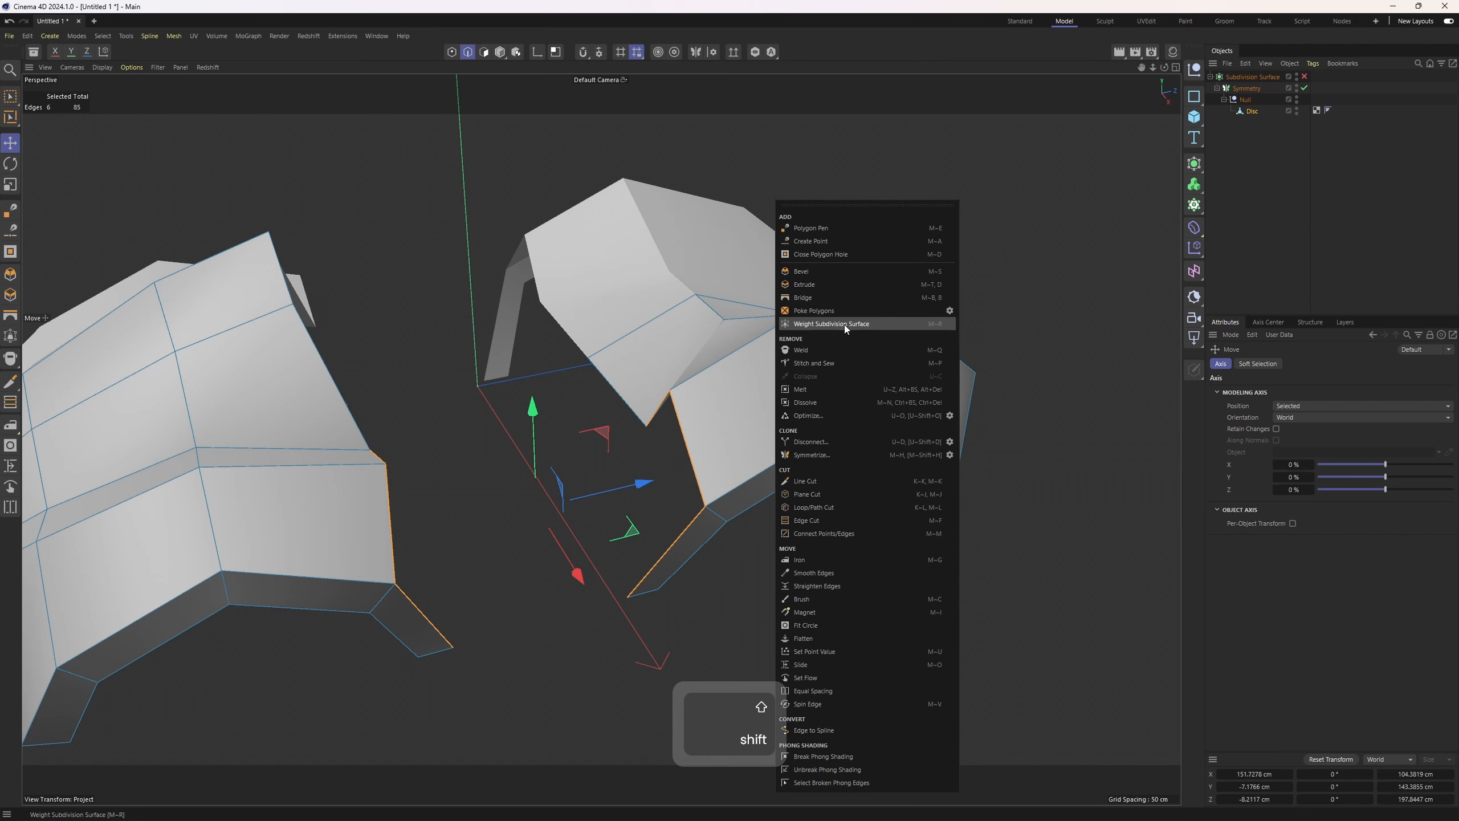
{"action": "left_click", "coordinate": [837, 364]}
{"action": "left_click_drag", "start_coordinate": [689, 408], "coordinate": [741, 438], "text": "alt"}
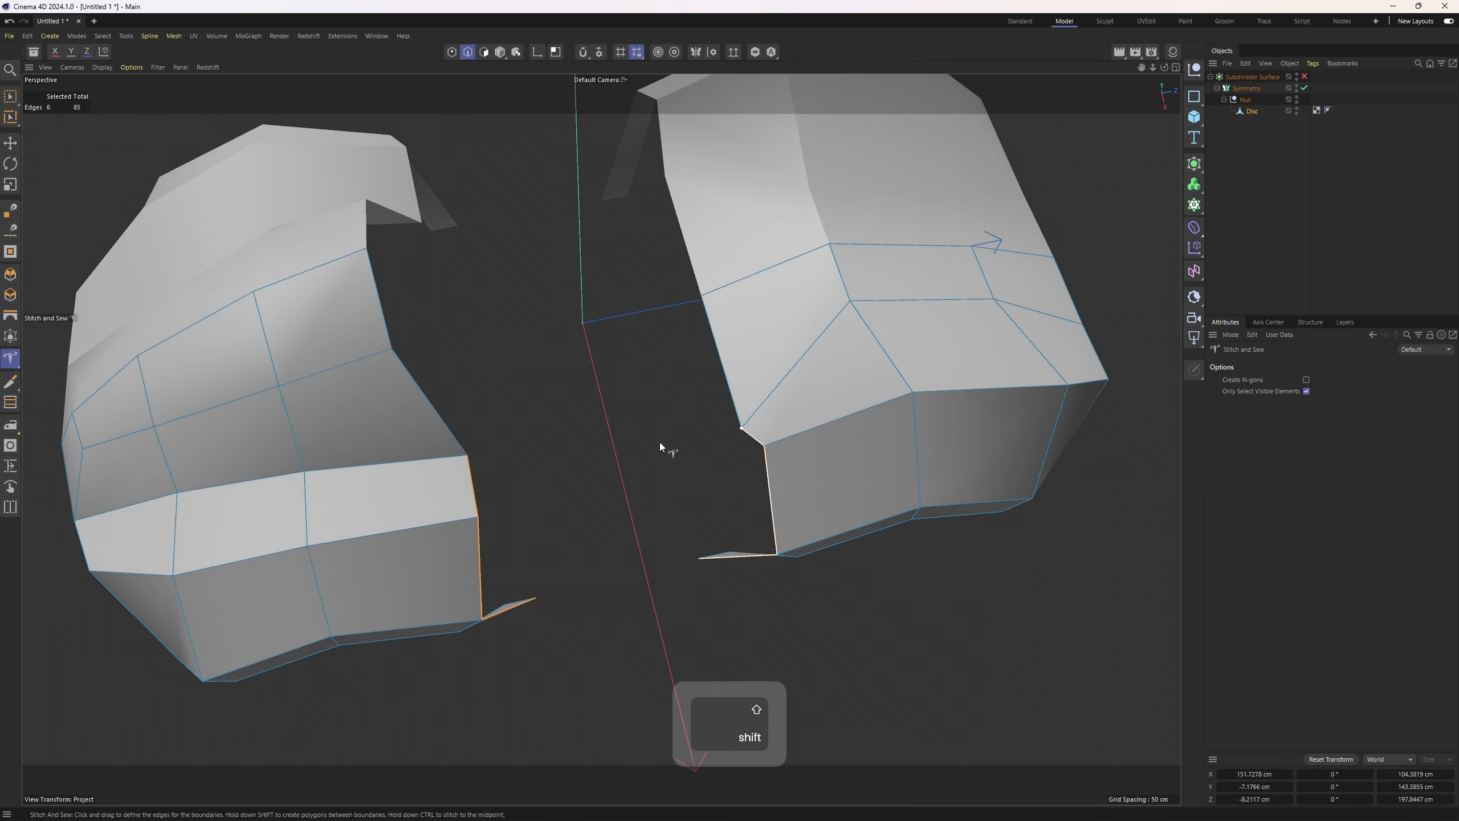
{"action": "left_click_drag", "start_coordinate": [483, 453], "coordinate": [484, 453], "text": "shift"}
{"action": "left_click_drag", "start_coordinate": [484, 454], "coordinate": [572, 342], "text": "alt"}
Select the new joining edge and adjust its height in the side view to follow the reference body line
{"action": "key", "text": "2"}
{"action": "key", "text": "e"}
{"action": "left_click", "coordinate": [584, 475]}
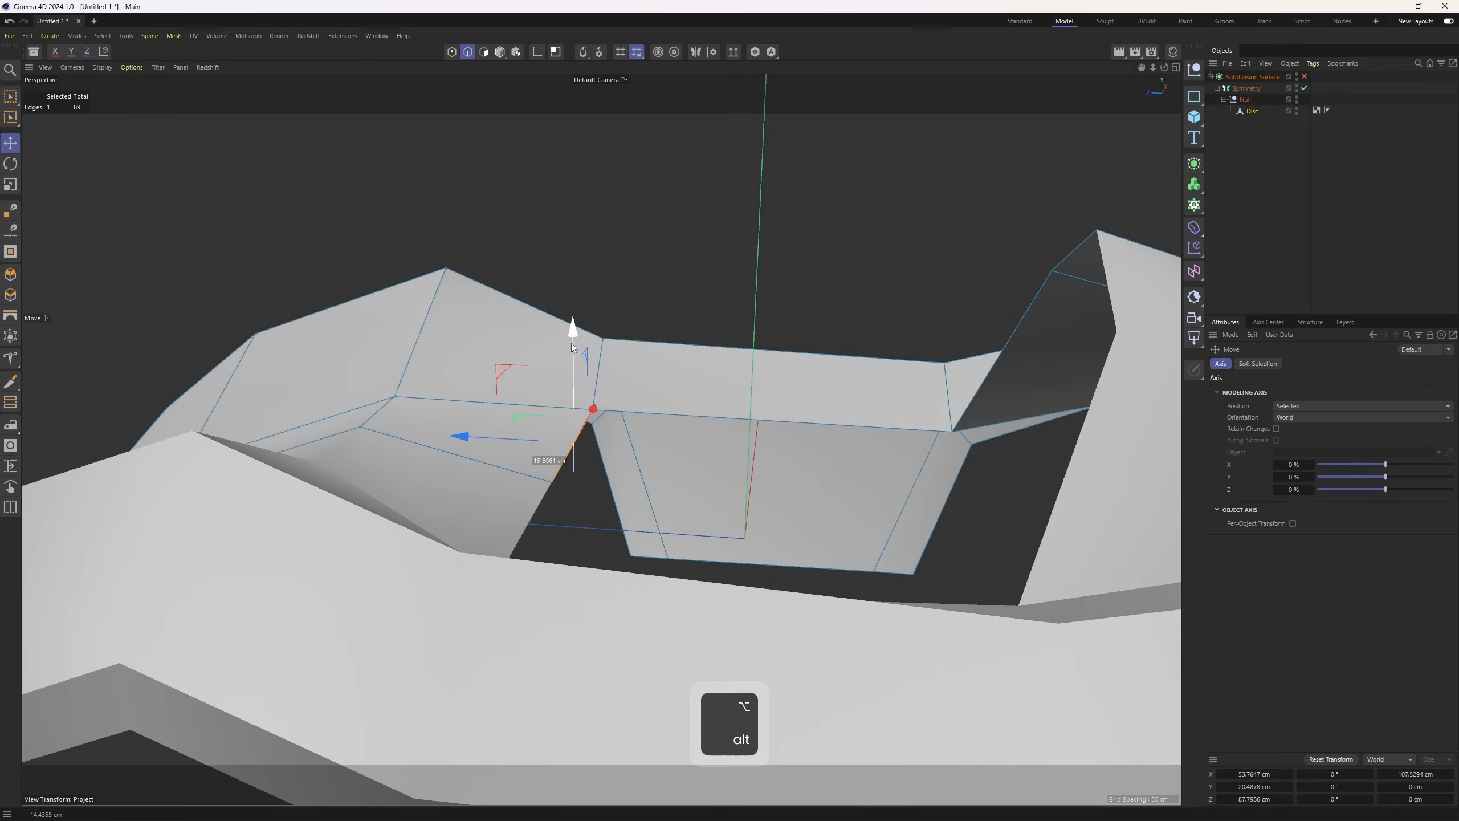
{"action": "middle_click", "coordinate": [571, 342]}
{"action": "middle_click_drag", "start_coordinate": [403, 498], "coordinate": [139, 605], "text": "alt"}
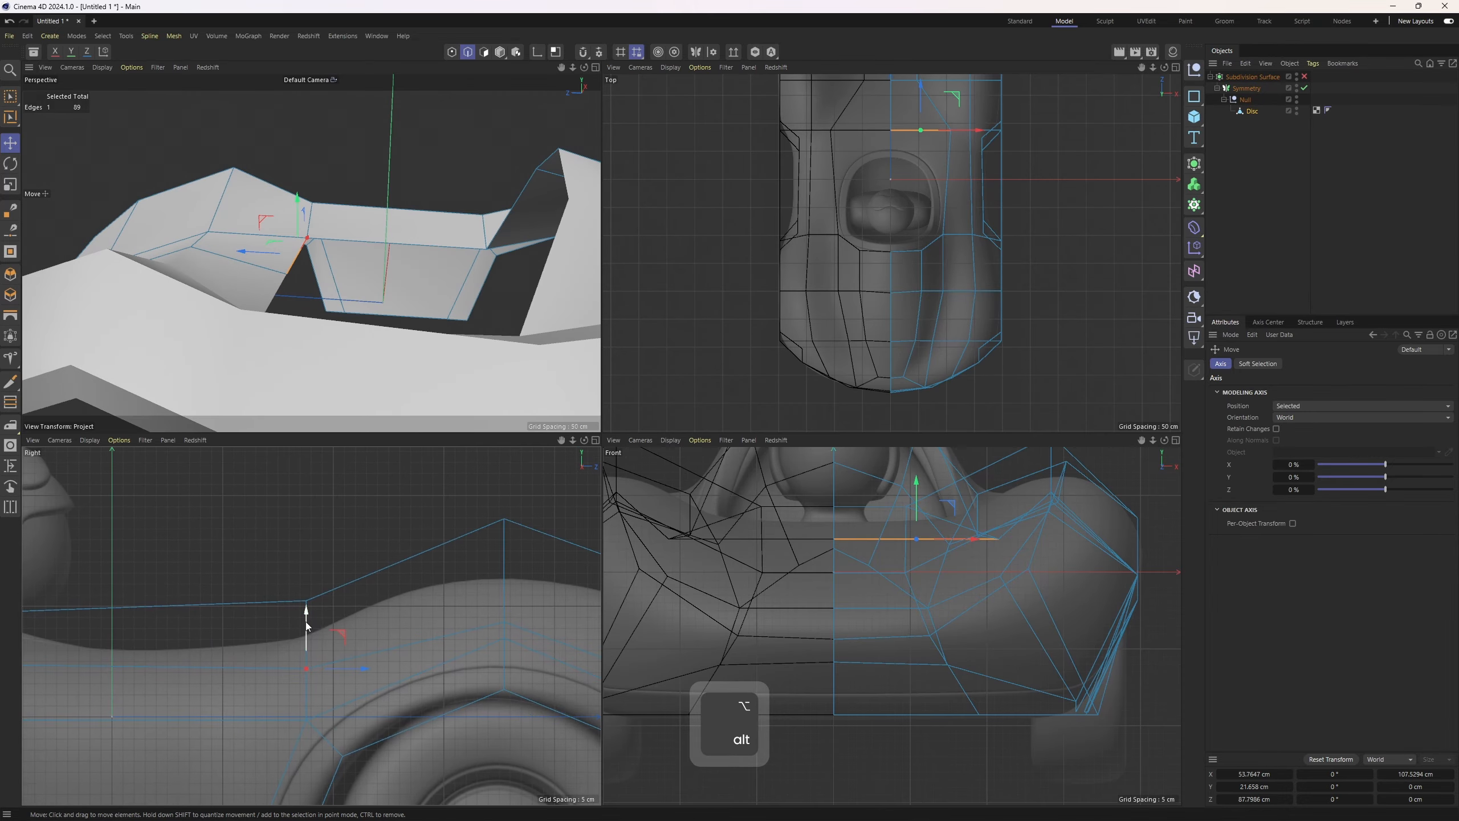
{"action": "middle_click", "coordinate": [326, 312]}
{"action": "left_click_drag", "start_coordinate": [326, 317], "coordinate": [498, 406], "text": "alt"}
{"action": "key", "text": "Return"}
Select the upper edge of the front panel beside the cockpit and lower it slightly in the front view
{"action": "left_click", "coordinate": [498, 406]}
{"action": "key", "text": "e"}
{"action": "left_click", "coordinate": [454, 342], "text": "shift"}
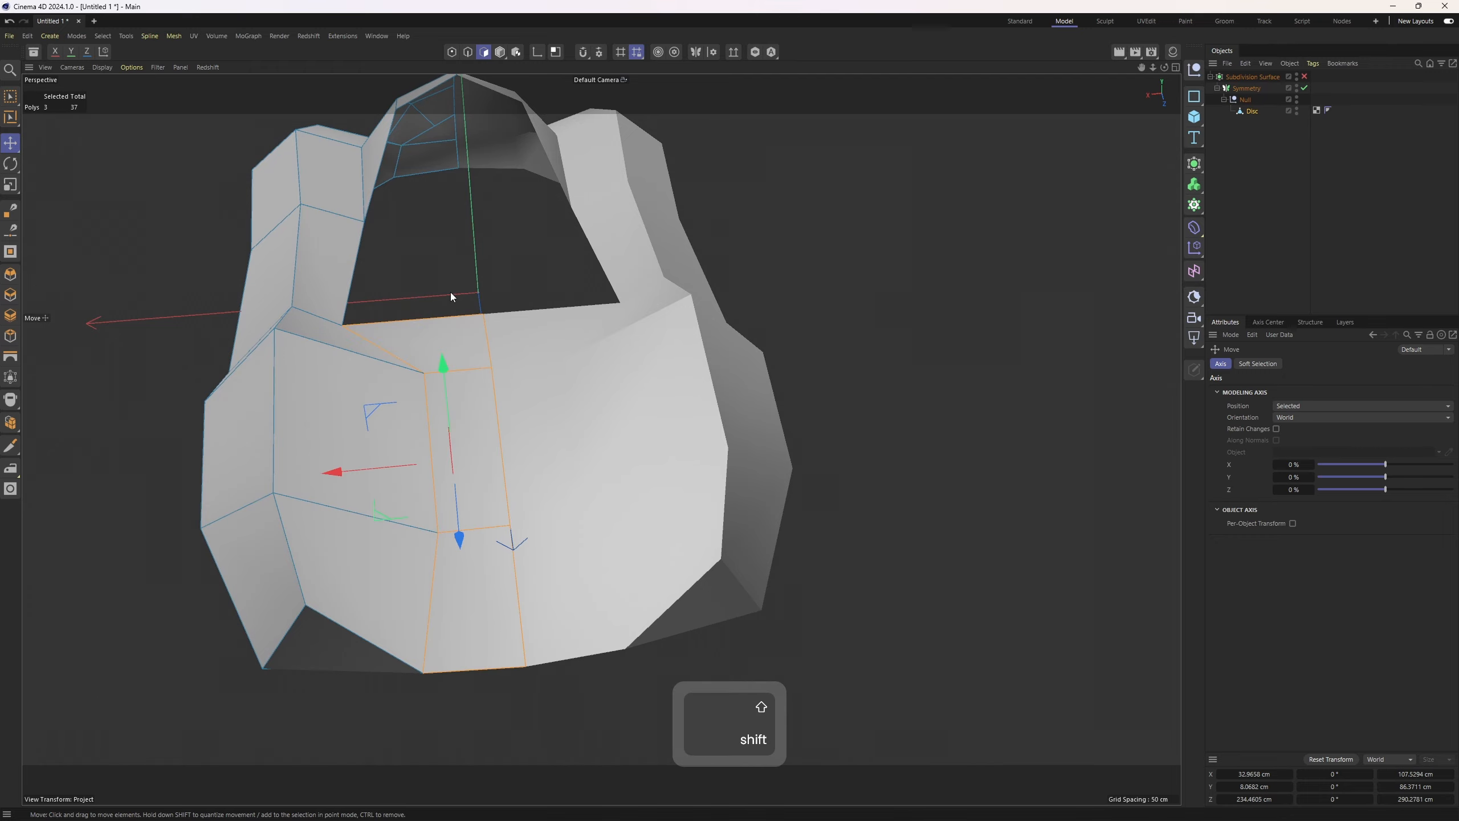
{"action": "left_click", "coordinate": [506, 575], "text": "shift"}
{"action": "middle_click", "coordinate": [510, 570]}
{"action": "middle_click", "coordinate": [798, 569]}
{"action": "middle_click_drag", "start_coordinate": [651, 441], "coordinate": [690, 541], "text": "alt"}
{"action": "middle_click", "coordinate": [725, 330]}
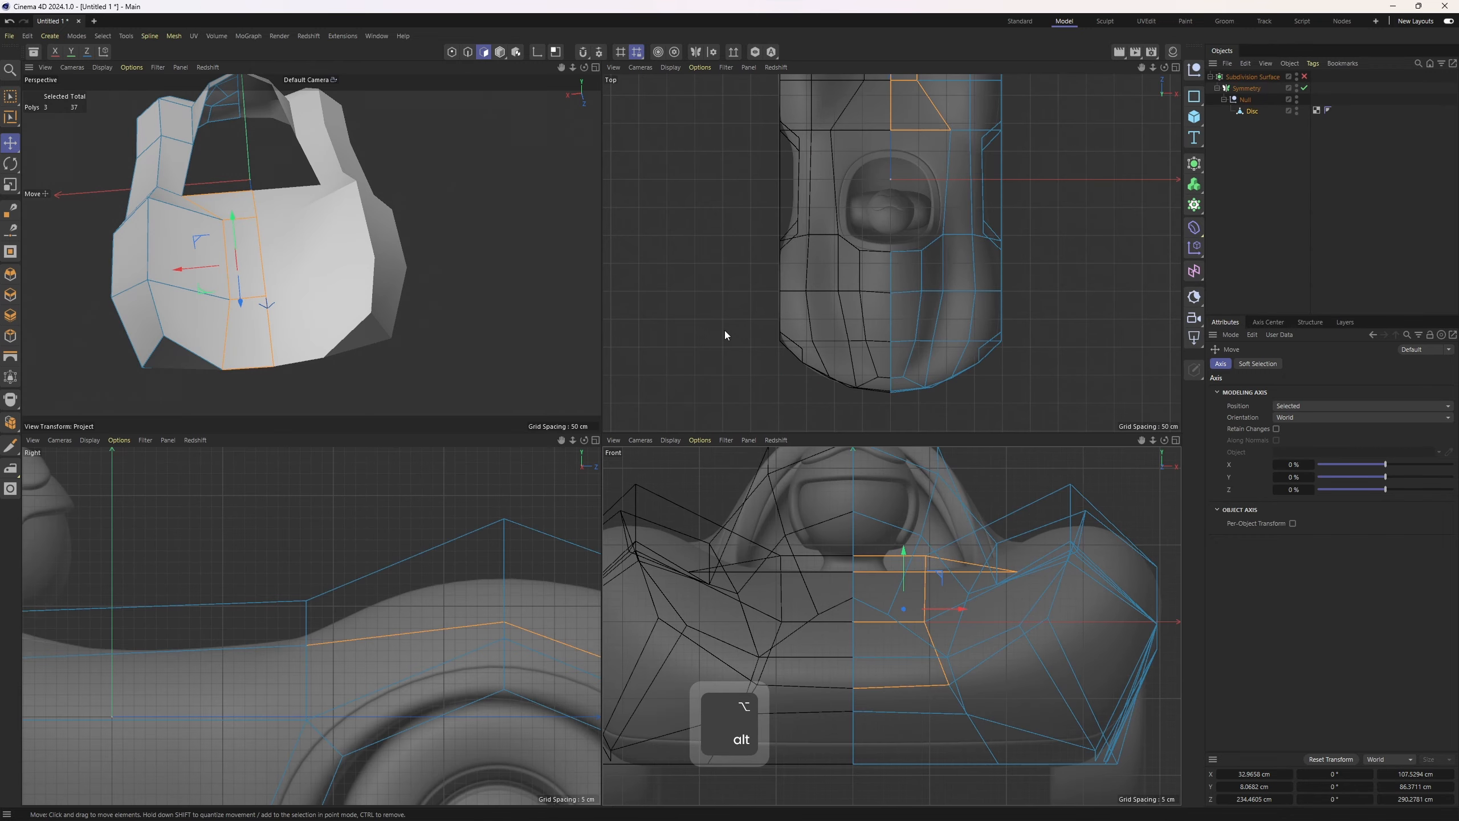
{"action": "middle_click", "coordinate": [908, 618]}
{"action": "middle_click_drag", "start_coordinate": [643, 365], "coordinate": [659, 447], "text": "alt"}
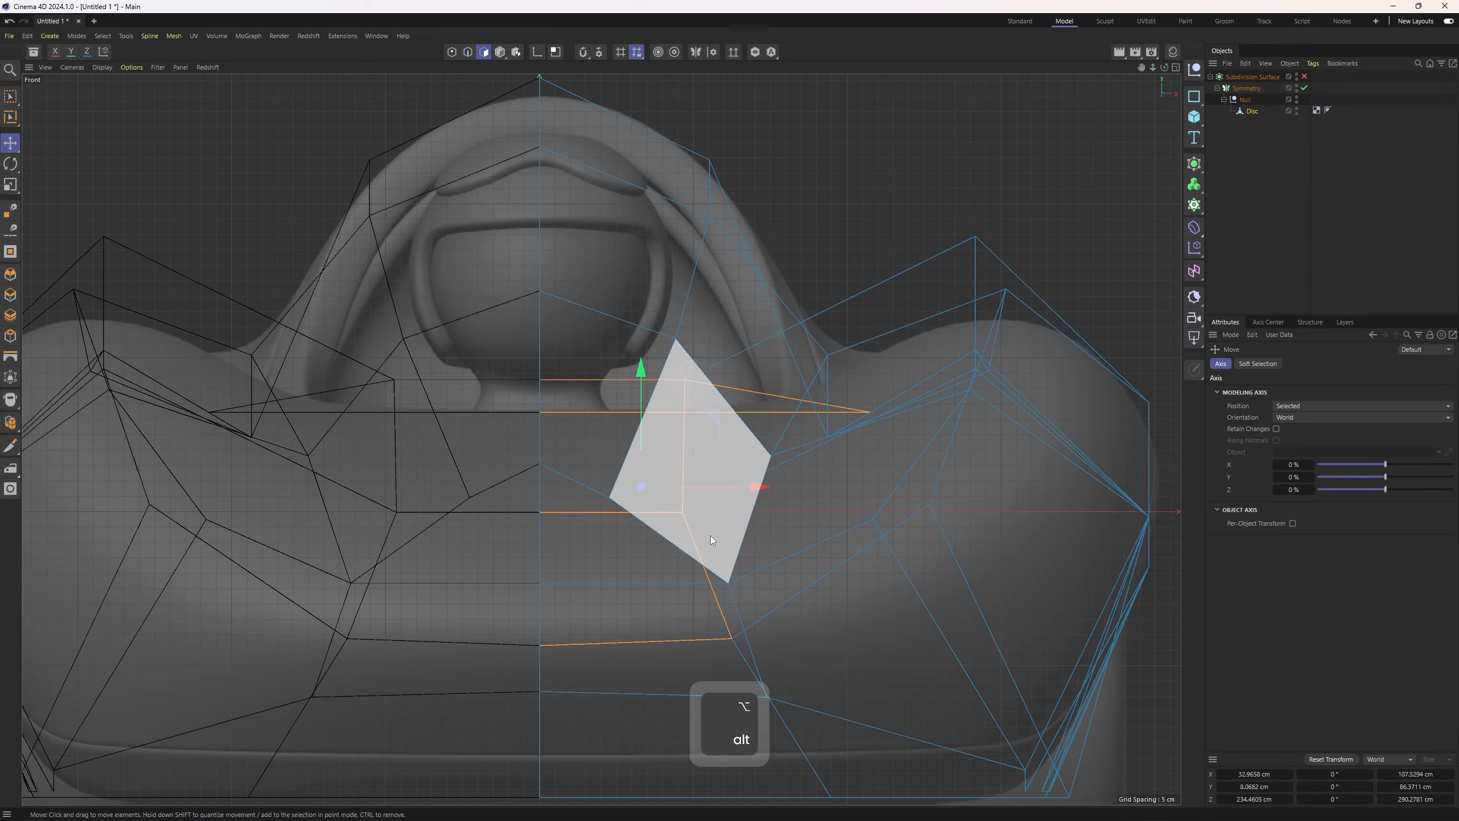
{"action": "scroll", "coordinate": [665, 437], "scroll_direction": "up", "scroll_amount": 2}
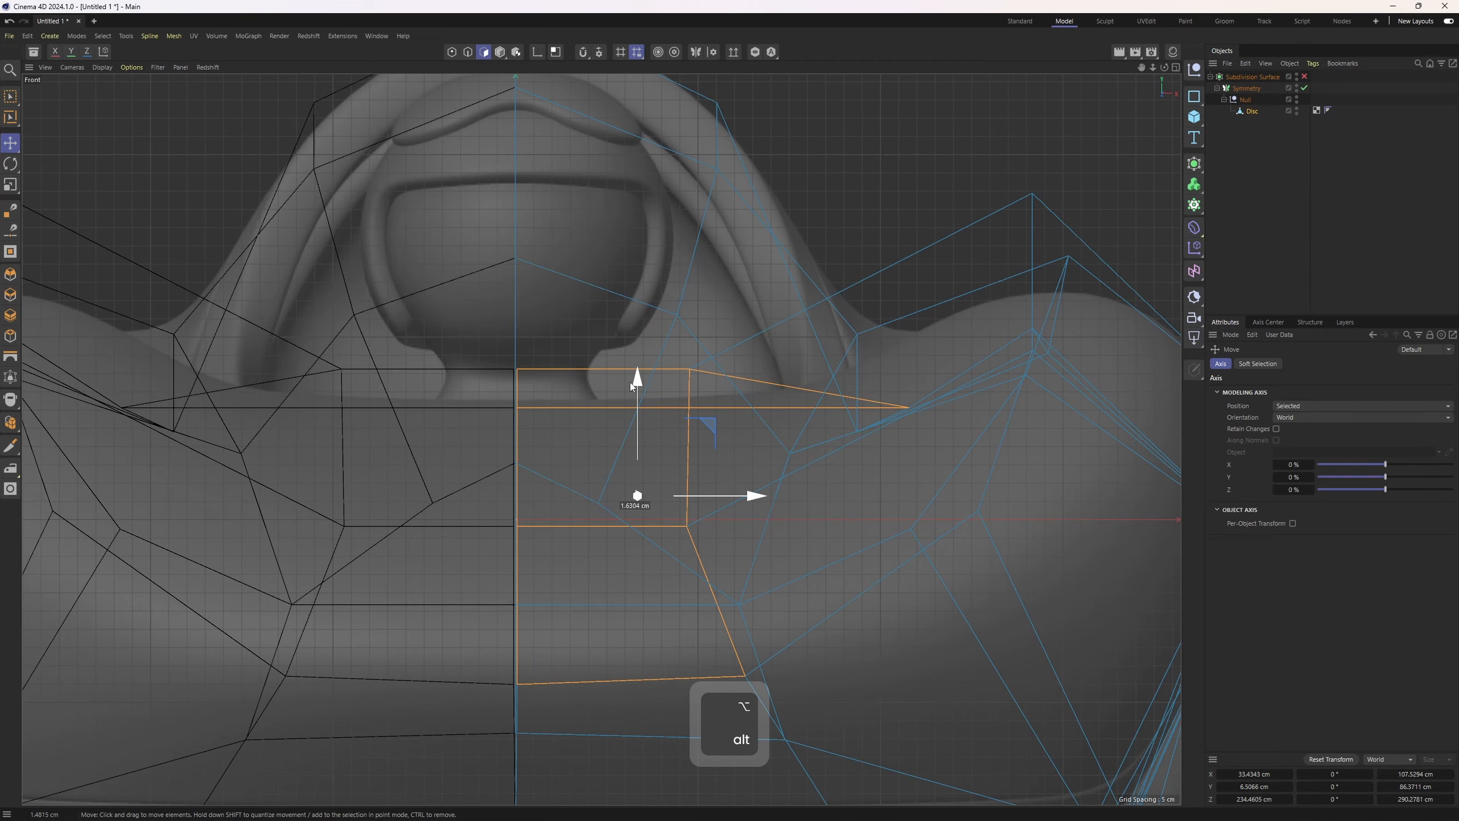
{"action": "key", "text": "z"}
{"action": "key", "text": "ctrl+2"}
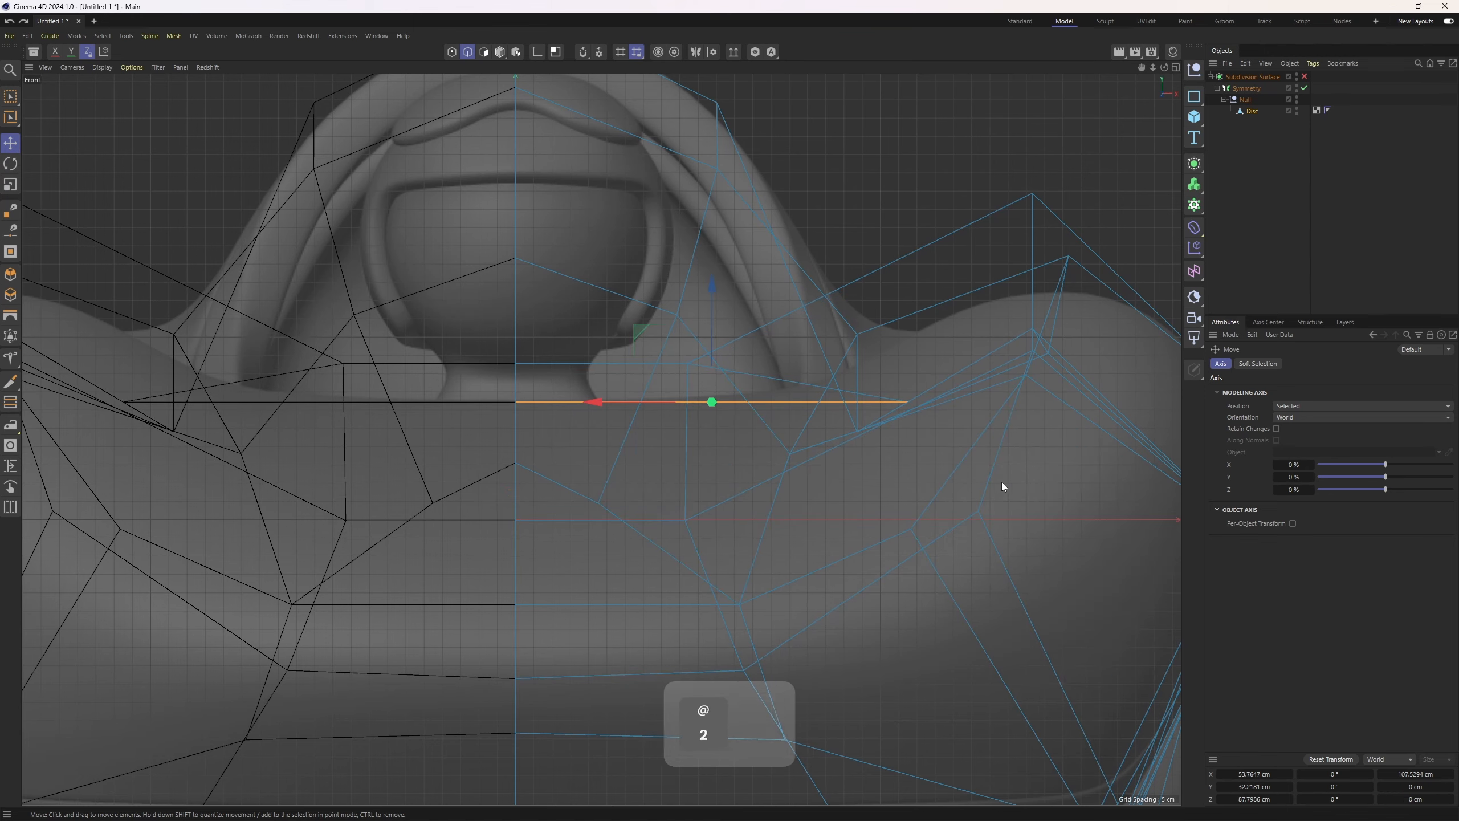
{"action": "left_click", "coordinate": [617, 367]}
{"action": "left_click_drag", "start_coordinate": [604, 260], "coordinate": [602, 298]}
{"action": "key", "text": "3"}
Select an edge on the body side and nudge it down in the side view
{"action": "middle_click", "coordinate": [602, 299]}
{"action": "middle_click", "coordinate": [475, 310]}
{"action": "left_click_drag", "start_coordinate": [491, 317], "coordinate": [462, 268], "text": "alt"}
{"action": "middle_click", "coordinate": [479, 301]}
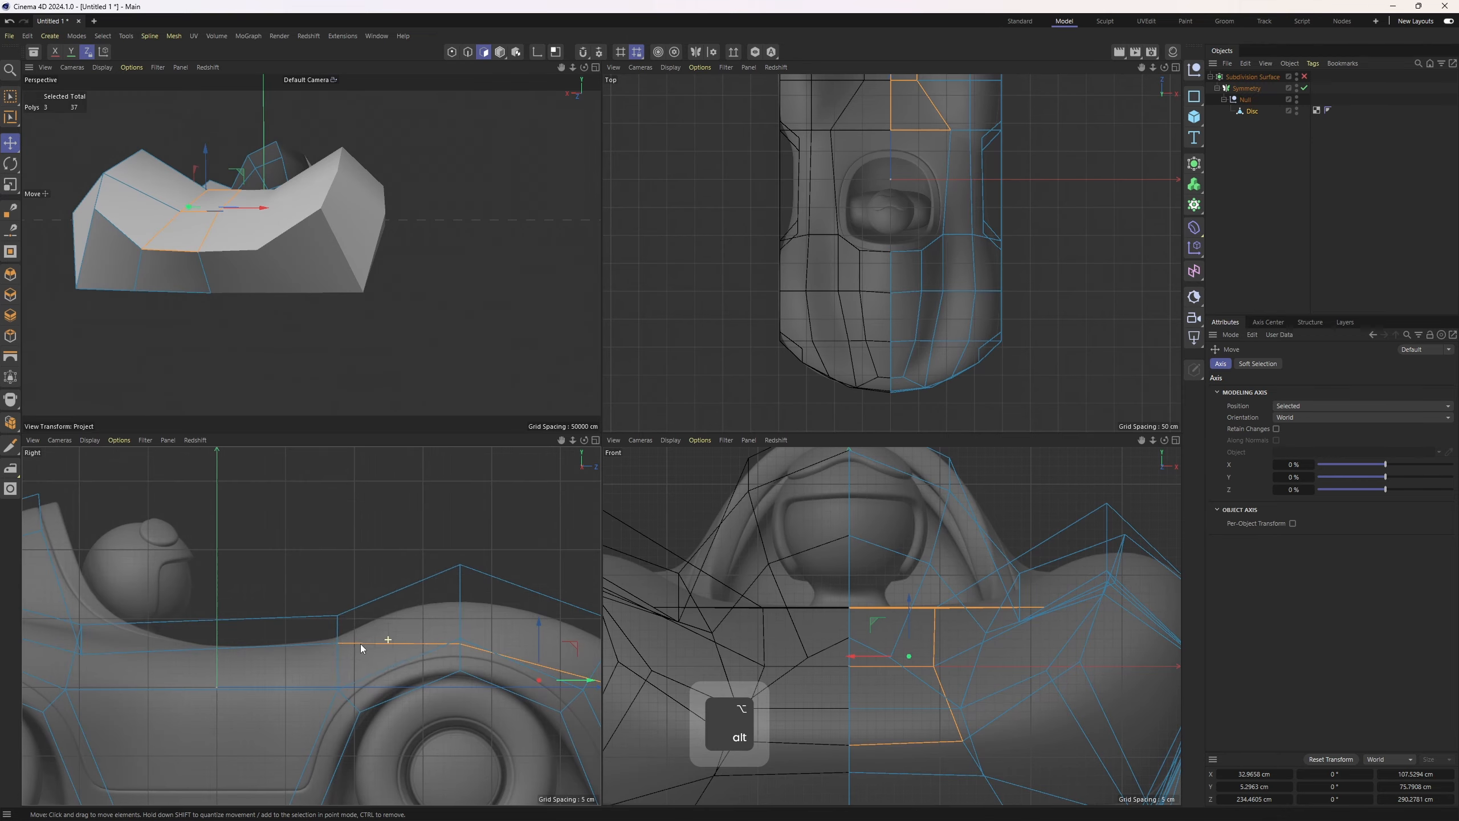
{"action": "middle_click_drag", "start_coordinate": [360, 643], "coordinate": [235, 556], "text": "alt"}
{"action": "scroll", "coordinate": [224, 195], "scroll_direction": "up", "scroll_amount": 6}
{"action": "key", "text": "1"}
{"action": "key", "text": "2"}
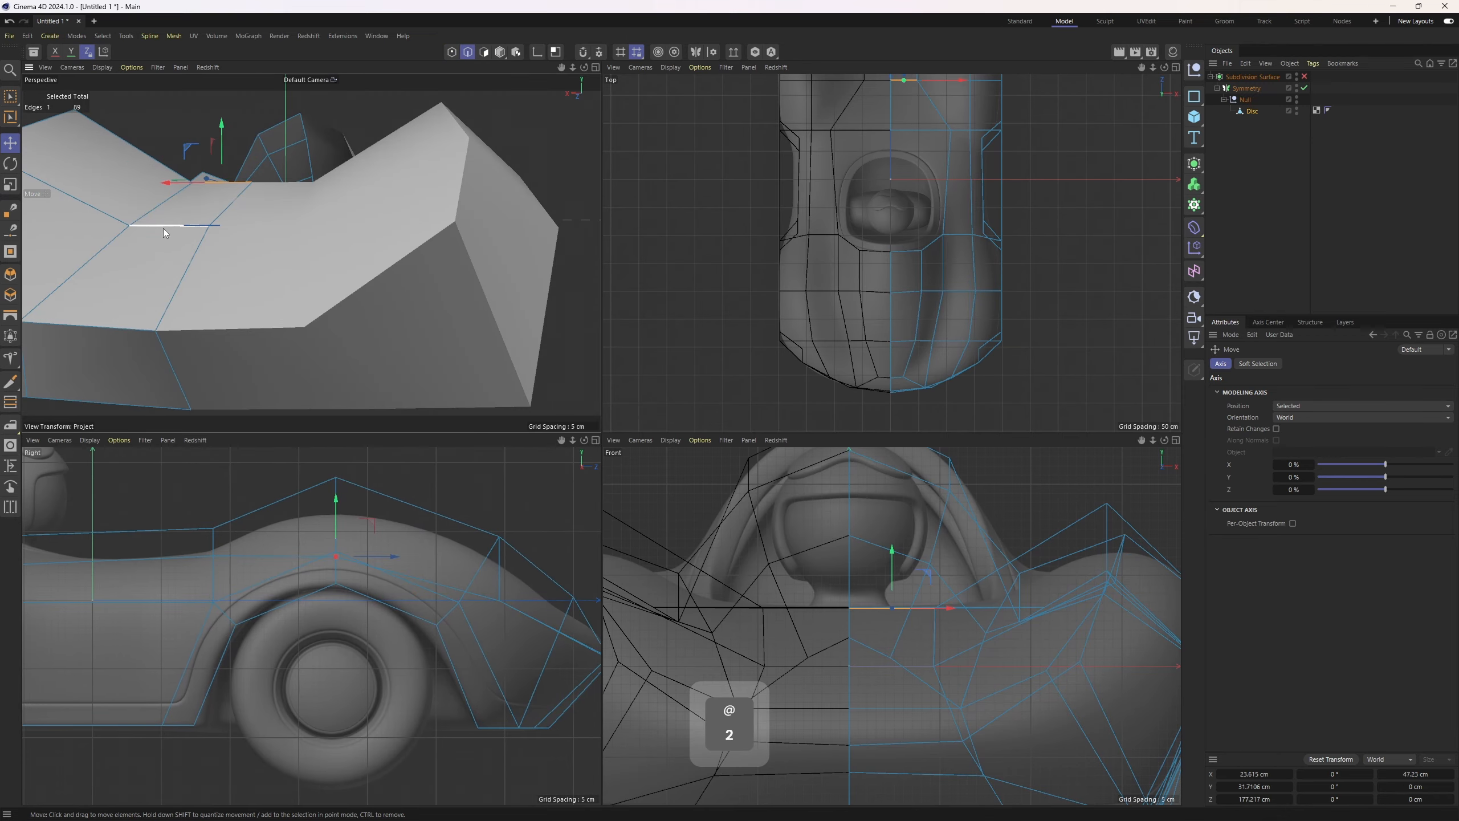
{"action": "left_click", "coordinate": [165, 230]}
{"action": "left_click_drag", "start_coordinate": [500, 536], "coordinate": [500, 542]}
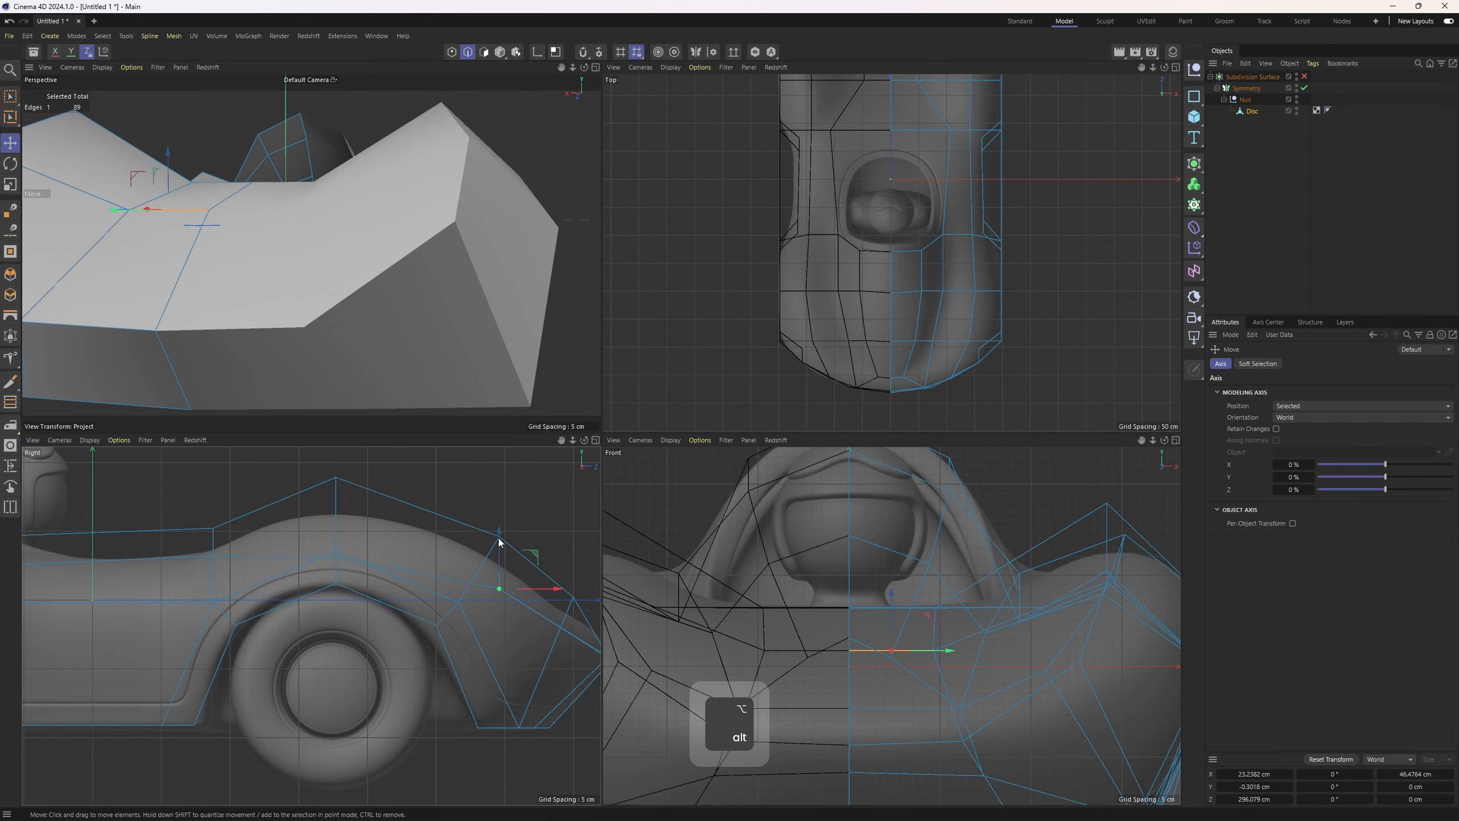
Select edges along the cockpit side and shift them inward in the top view to match the reference
{"action": "scroll", "coordinate": [499, 539], "scroll_direction": "down", "scroll_amount": 3}
{"action": "middle_click_drag", "start_coordinate": [499, 539], "coordinate": [397, 509], "text": "alt"}
{"action": "middle_click", "coordinate": [330, 190]}
{"action": "left_click_drag", "start_coordinate": [486, 368], "coordinate": [442, 517], "text": "alt"}
{"action": "middle_click_drag", "start_coordinate": [417, 391], "coordinate": [554, 509], "text": "alt"}
{"action": "left_click_drag", "start_coordinate": [554, 510], "coordinate": [616, 419], "text": "alt"}
{"action": "middle_click", "coordinate": [615, 419]}
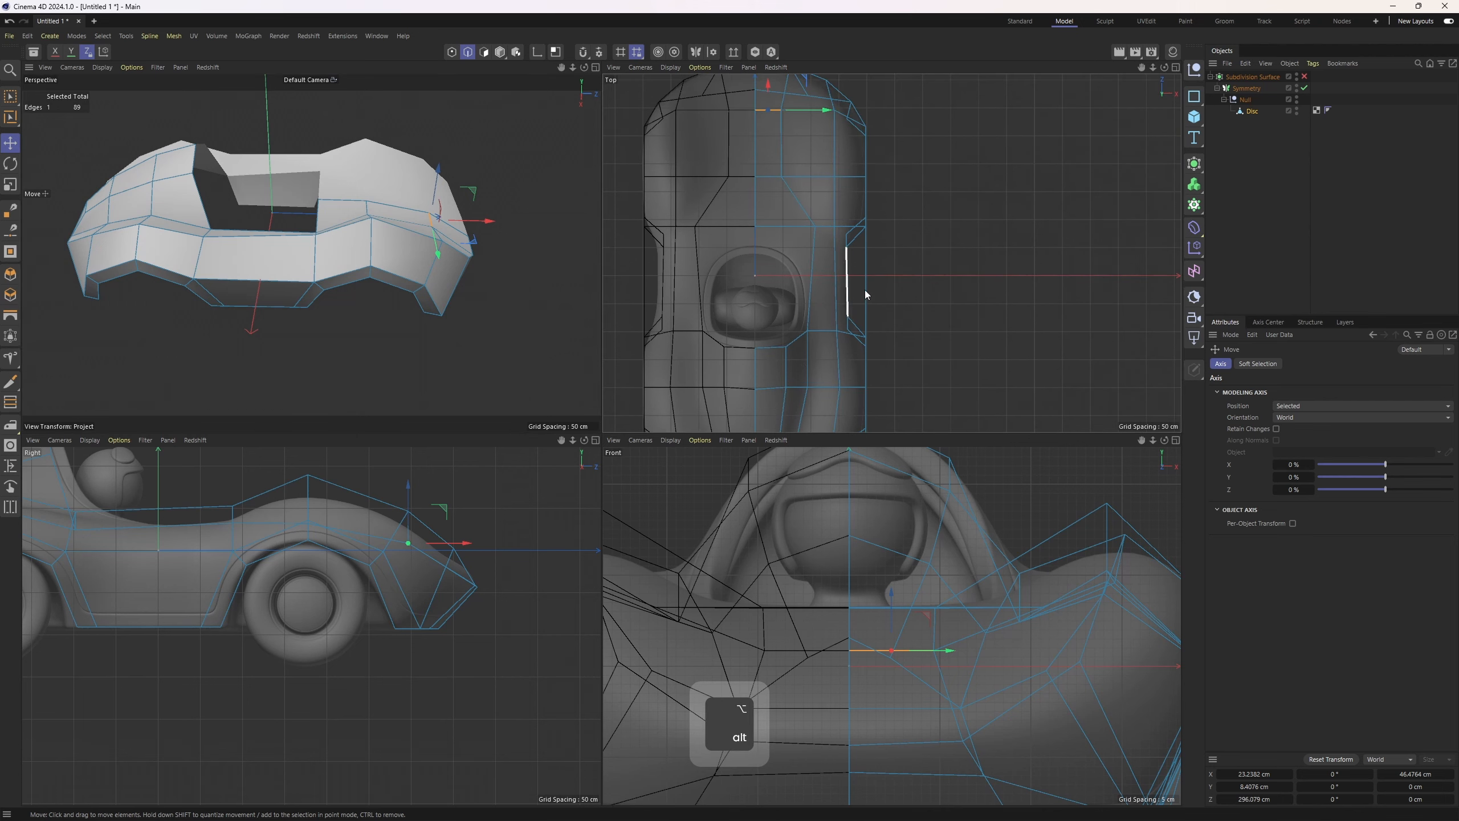
{"action": "scroll", "coordinate": [852, 254], "scroll_direction": "up", "scroll_amount": 5}
{"action": "key", "text": "3"}
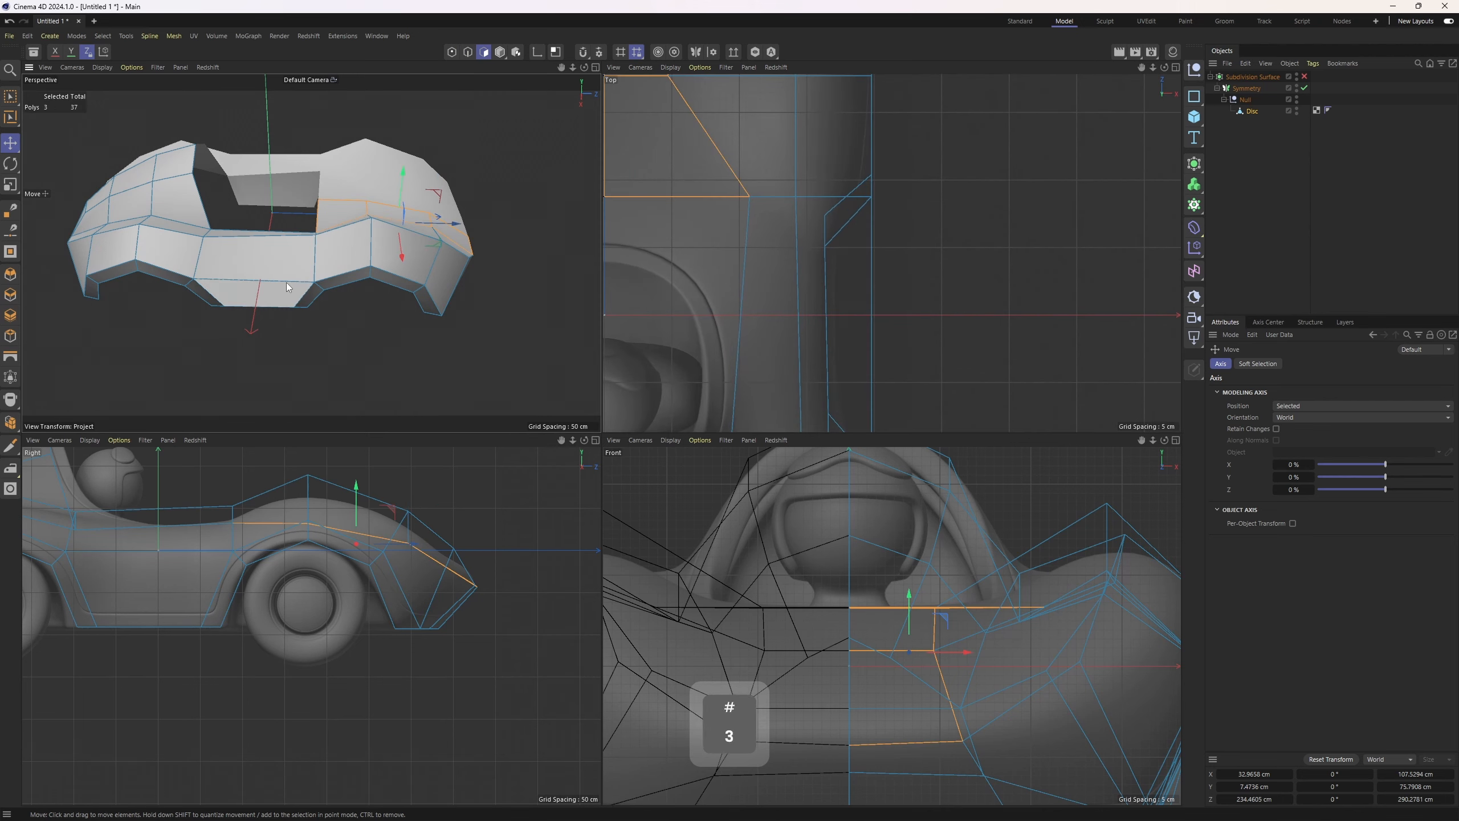
{"action": "key", "text": "2"}
{"action": "left_click", "coordinate": [271, 239]}
{"action": "middle_click_drag", "start_coordinate": [845, 323], "coordinate": [846, 270], "text": "alt"}
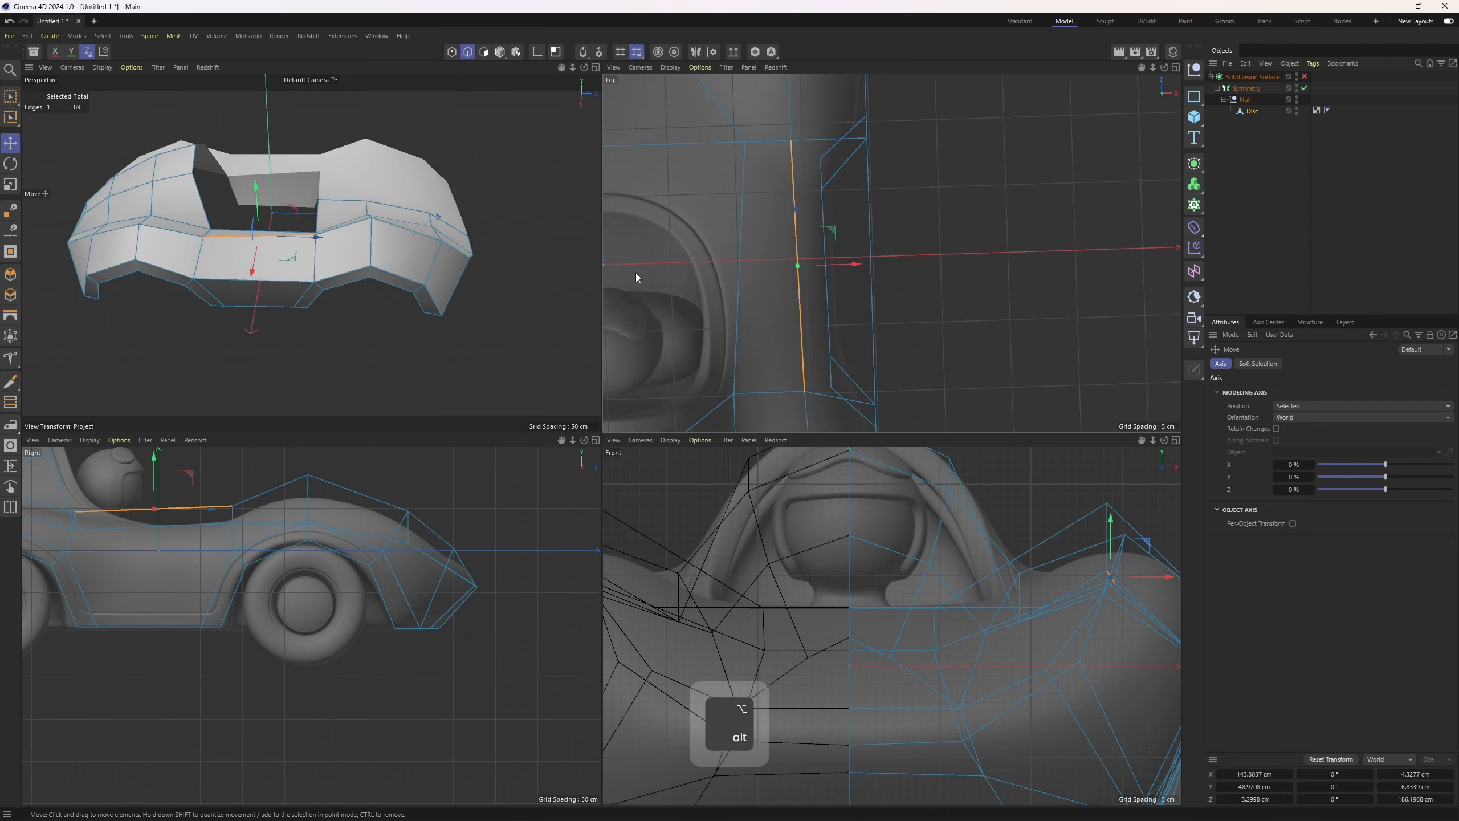
{"action": "middle_click_drag", "start_coordinate": [719, 337], "coordinate": [718, 329], "text": "alt"}
{"action": "left_click", "coordinate": [228, 277]}
{"action": "middle_click_drag", "start_coordinate": [892, 283], "coordinate": [825, 281], "text": "alt"}
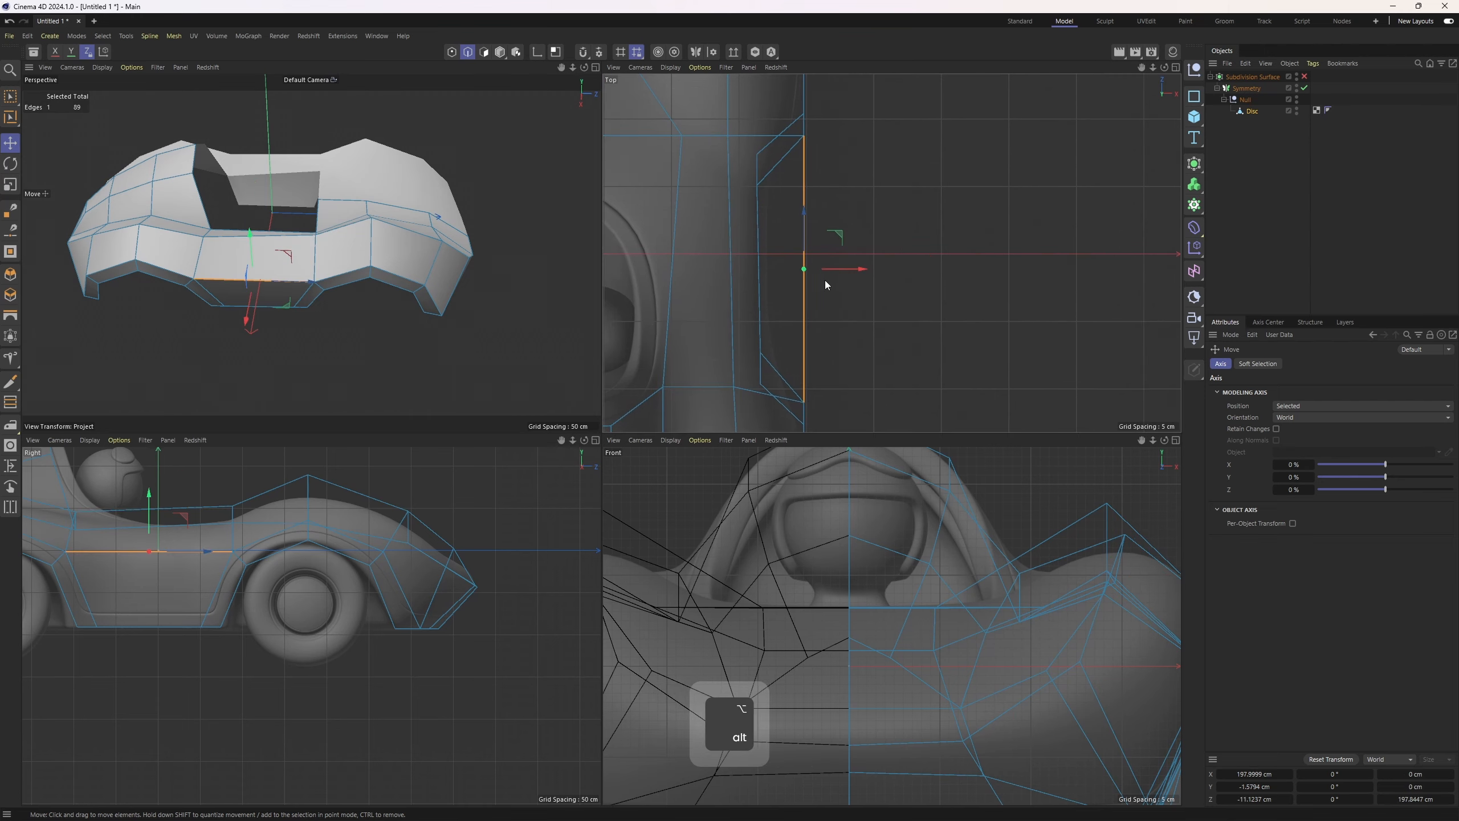
Add two loop cuts across the lower side panel with the Loop/Path Cut tool
{"action": "middle_click", "coordinate": [853, 282]}
{"action": "scroll", "coordinate": [752, 359], "scroll_direction": "down", "scroll_amount": 5}
{"action": "left_click_drag", "start_coordinate": [722, 408], "coordinate": [703, 408]}
{"action": "middle_click", "coordinate": [460, 354]}
{"action": "middle_click", "coordinate": [449, 355]}
{"action": "left_click_drag", "start_coordinate": [365, 400], "coordinate": [358, 484], "text": "alt"}
{"action": "key", "text": "ctrl+z"}
{"action": "left_click", "coordinate": [272, 518], "text": "shift"}
{"action": "left_click_drag", "start_coordinate": [272, 518], "coordinate": [482, 470], "text": "alt"}
{"action": "key", "text": "k"}
{"action": "key", "text": "l"}
{"action": "left_click", "coordinate": [483, 471], "text": "shift"}
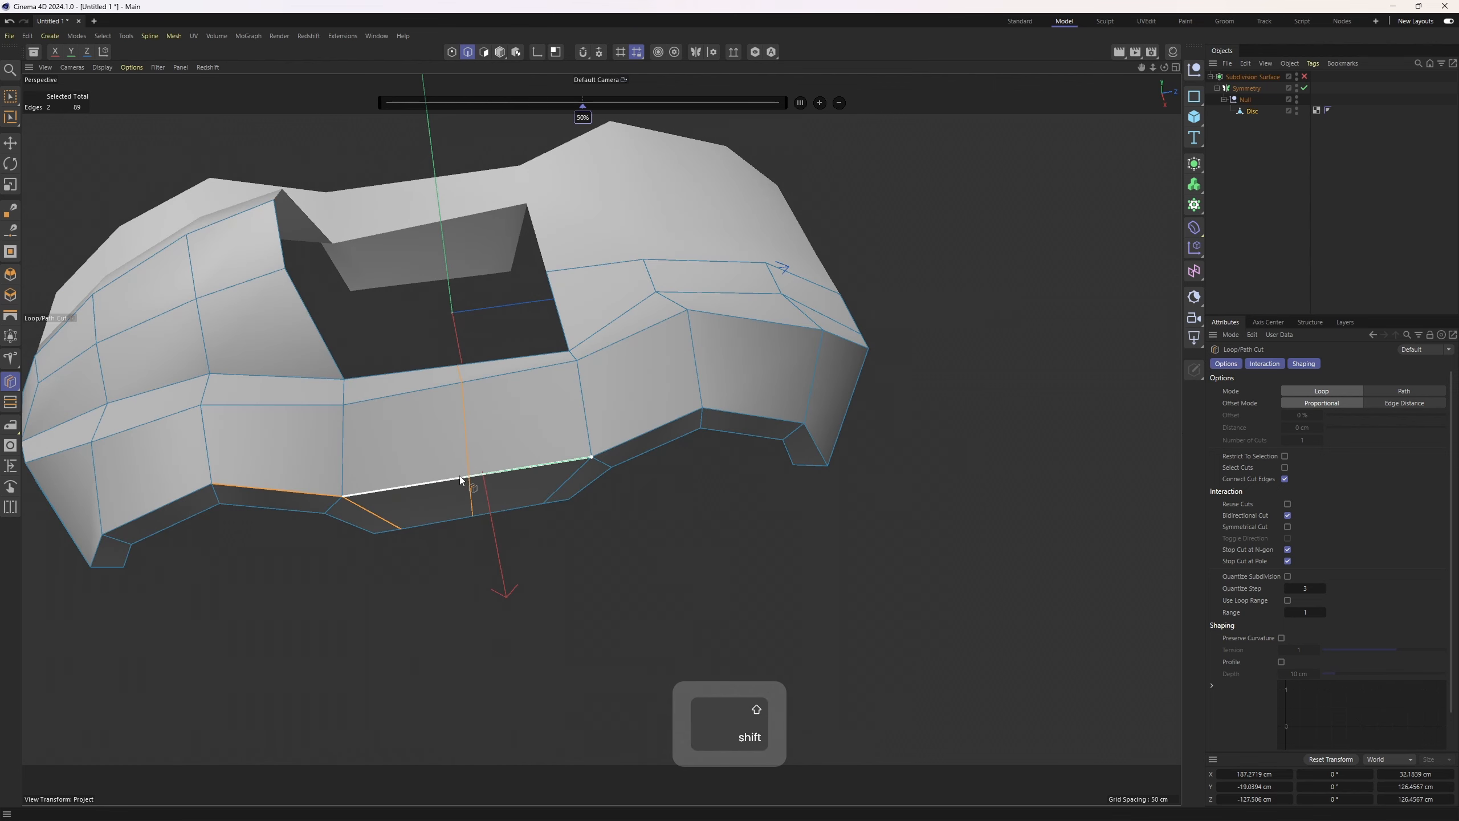
{"action": "key", "text": "2"}
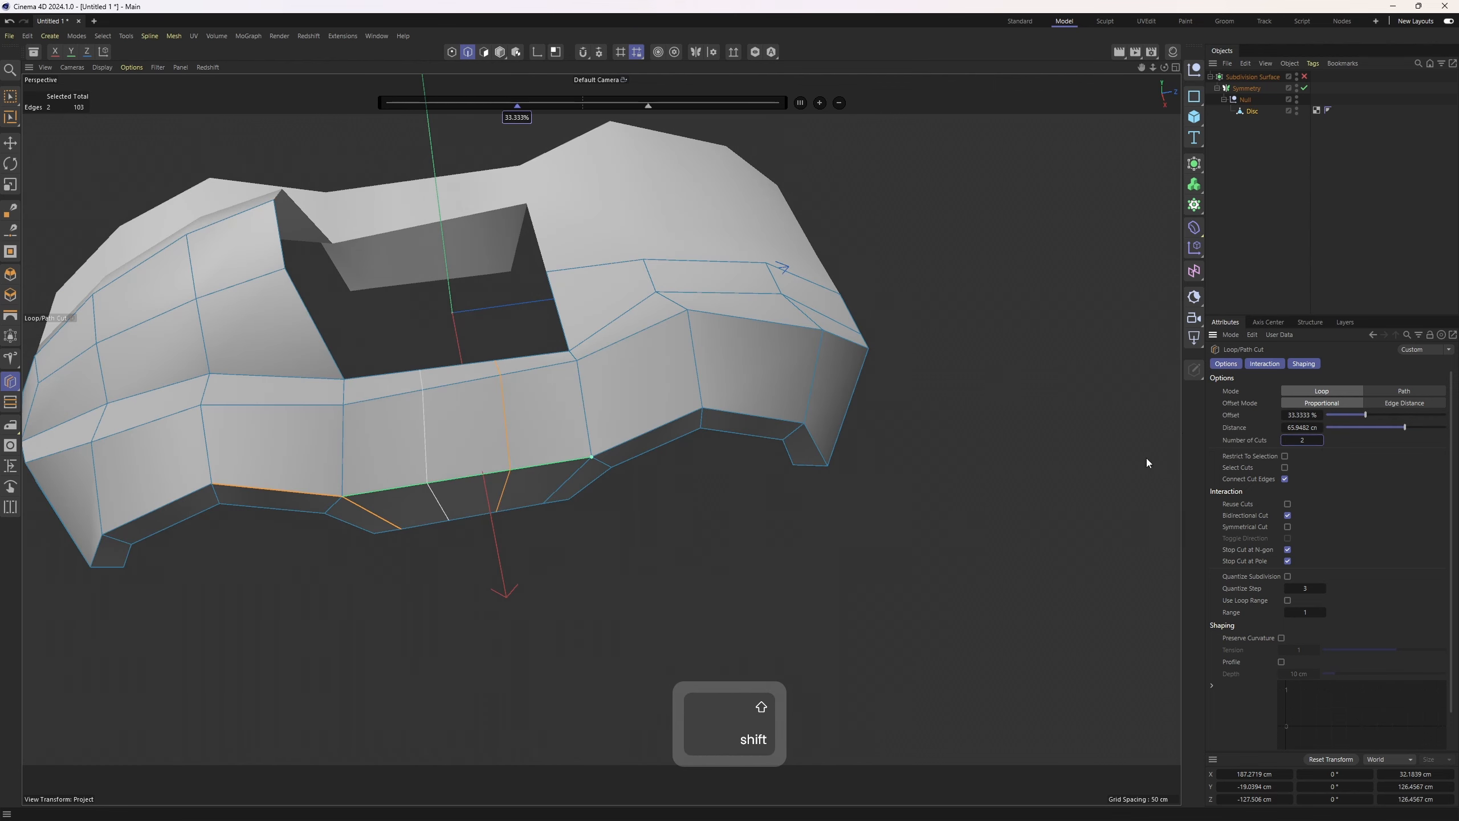
Slide the two new edges along the side panel with Edge Slide
{"action": "key", "text": "e"}
{"action": "key", "text": "m"}
{"action": "key", "text": "o"}
{"action": "left_click_drag", "start_coordinate": [512, 438], "coordinate": [536, 440]}
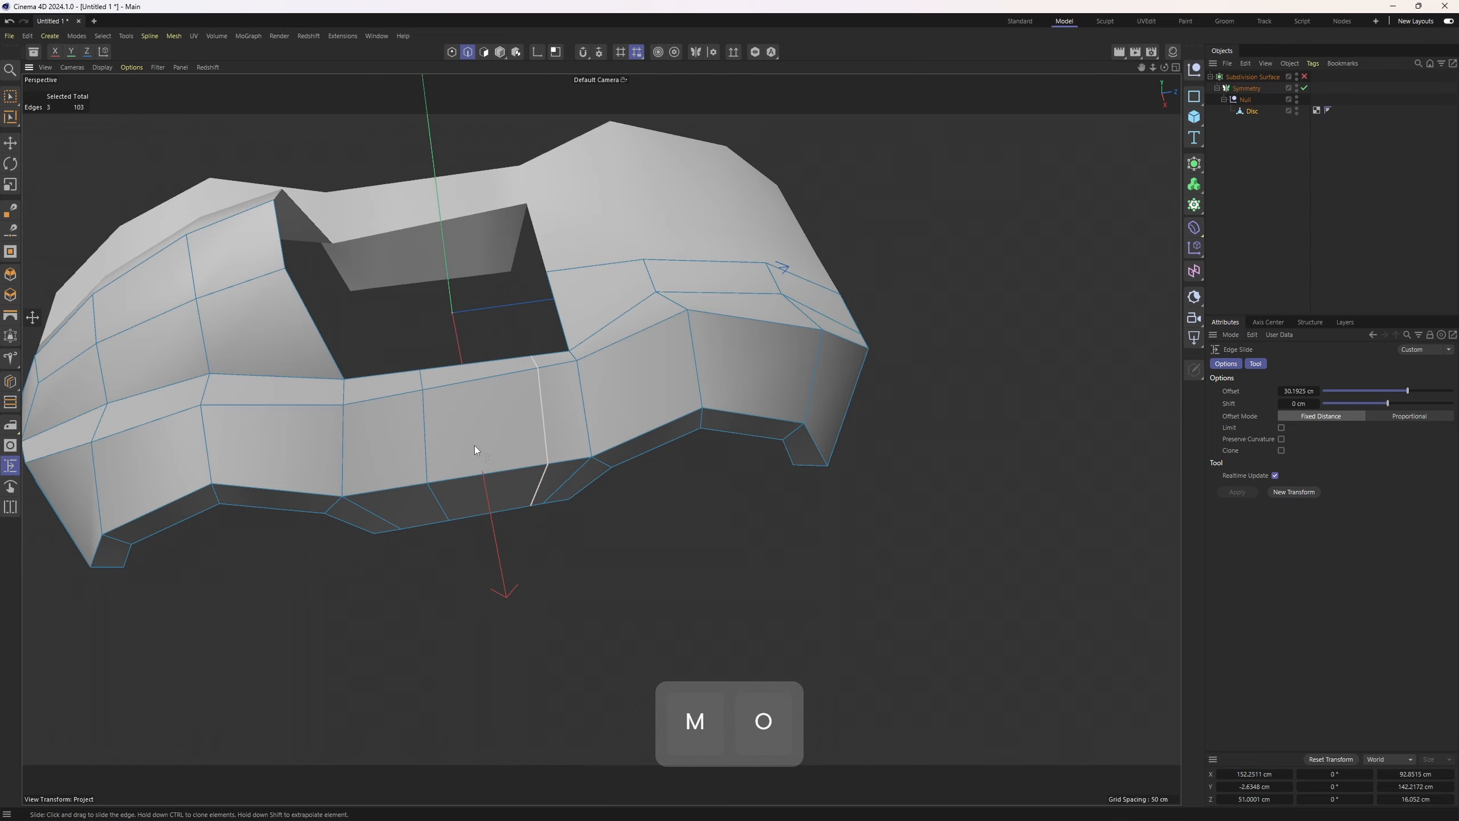
{"action": "mouse_move", "coordinate": [435, 450]}
{"action": "left_mouse_down"}
{"action": "mouse_move", "coordinate": [407, 451]}
{"action": "mouse_move", "coordinate": [490, 460]}
{"action": "mouse_move", "coordinate": [422, 461]}
{"action": "left_mouse_up"}
Select a lower side polygon and scale it along the X axis
{"action": "key", "text": "3"}
{"action": "key", "text": "e"}
{"action": "left_click", "coordinate": [476, 497]}
{"action": "middle_click", "coordinate": [463, 443]}
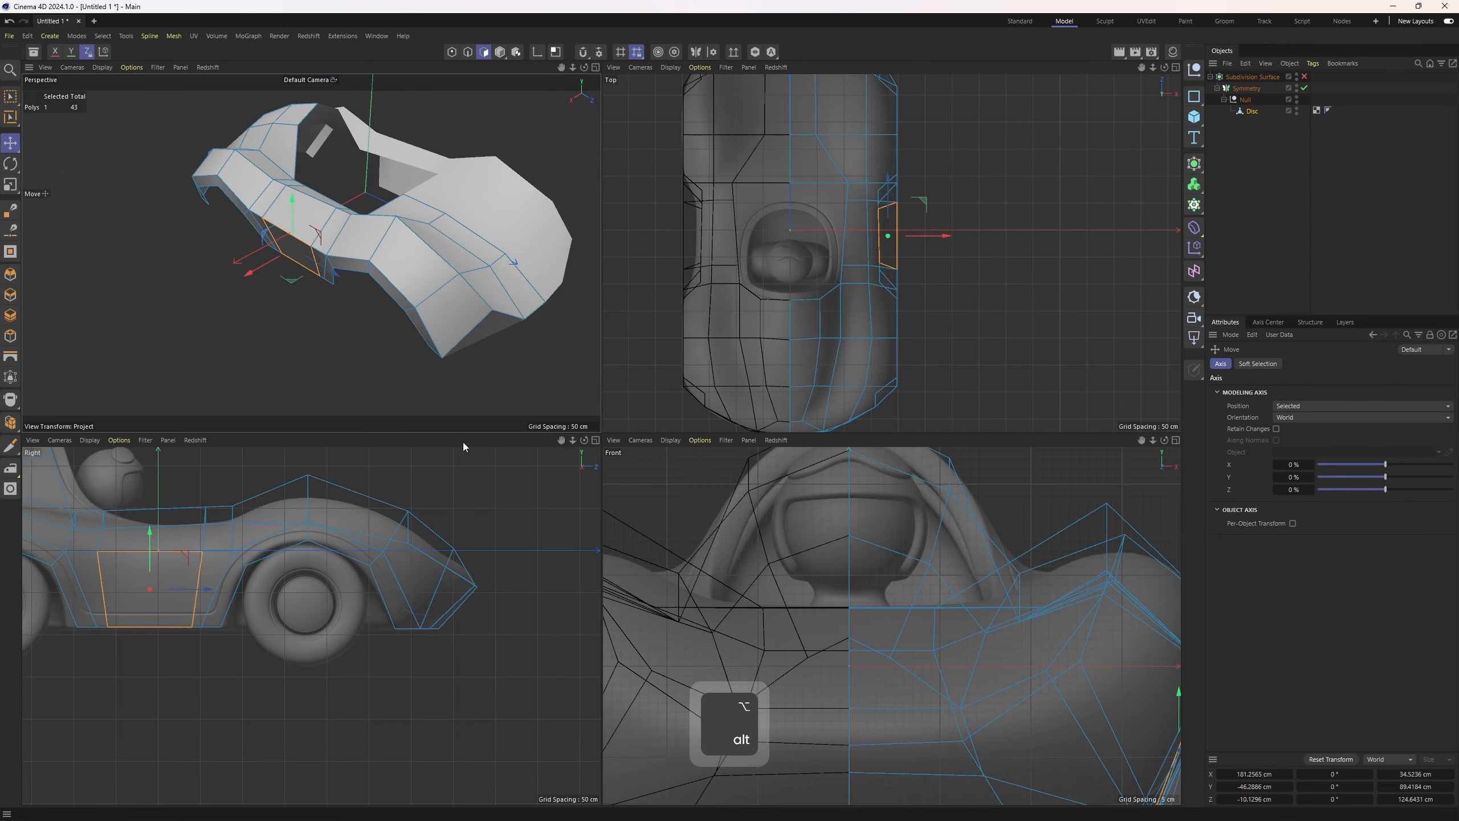
{"action": "middle_click", "coordinate": [551, 350]}
{"action": "scroll", "coordinate": [550, 350], "scroll_direction": "up", "scroll_amount": 2}
{"action": "key", "text": "t"}
{"action": "left_click_drag", "start_coordinate": [629, 406], "coordinate": [592, 452], "text": "alt"}
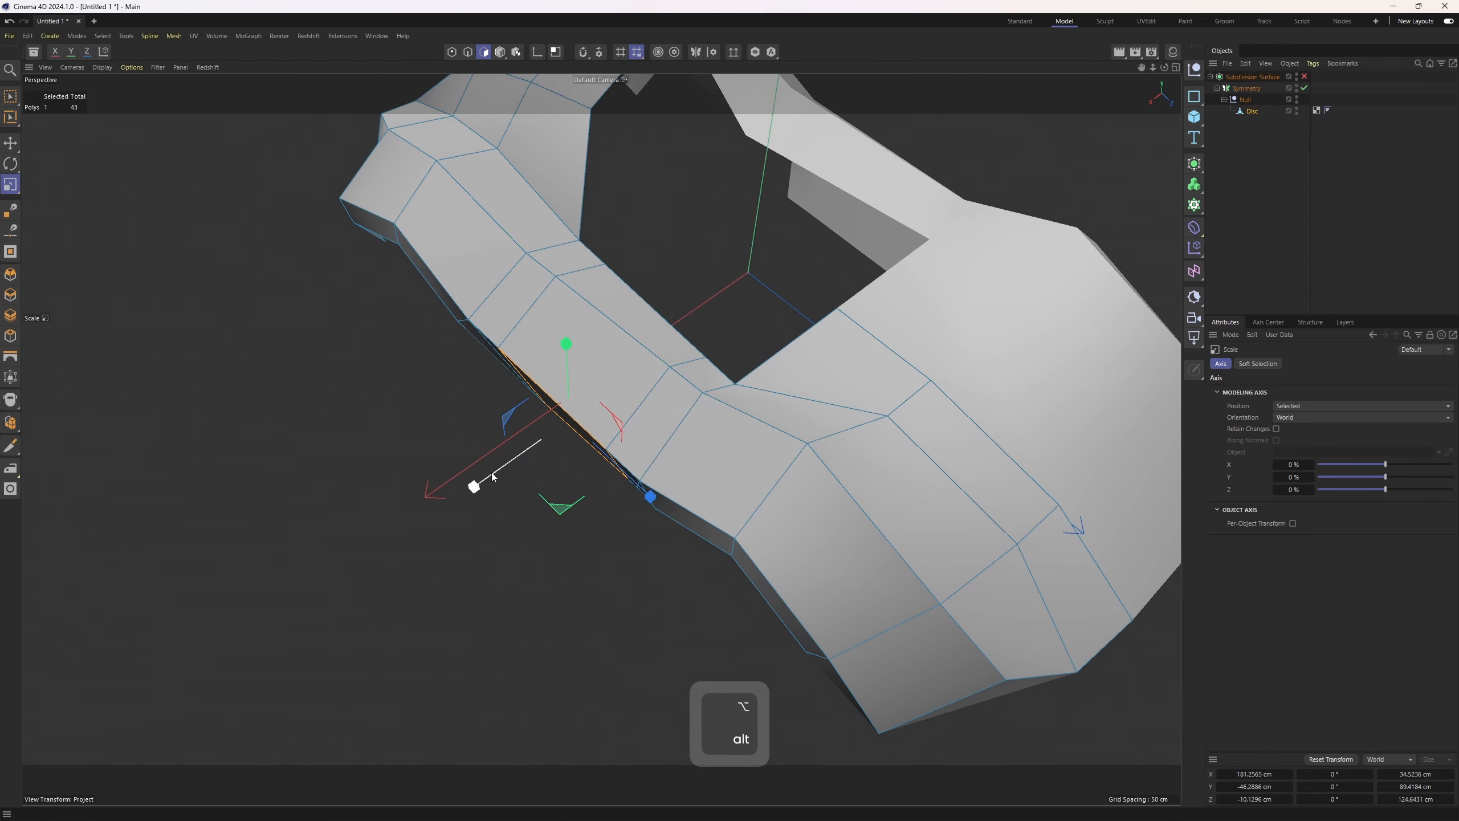
{"action": "left_click_drag", "start_coordinate": [487, 483], "coordinate": [579, 431], "text": "shift"}
Nudge the selected polygon sideways in the top view
{"action": "key", "text": "e"}
{"action": "key", "text": "F2"}
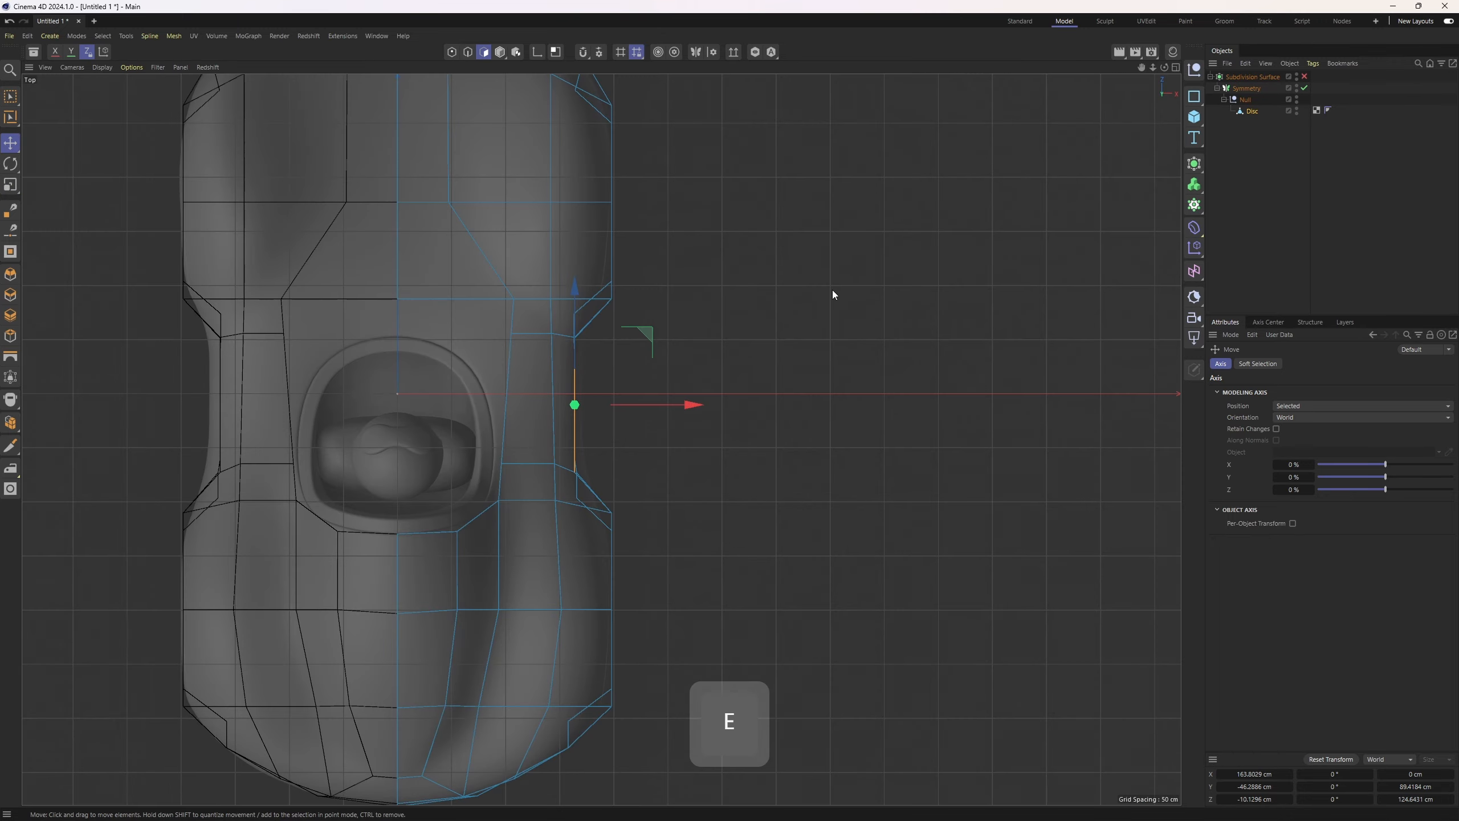
{"action": "left_click_drag", "start_coordinate": [671, 404], "coordinate": [678, 404]}
{"action": "middle_click", "coordinate": [677, 404]}
{"action": "middle_click", "coordinate": [399, 388]}
{"action": "left_click_drag", "start_coordinate": [397, 388], "coordinate": [543, 322], "text": "alt"}
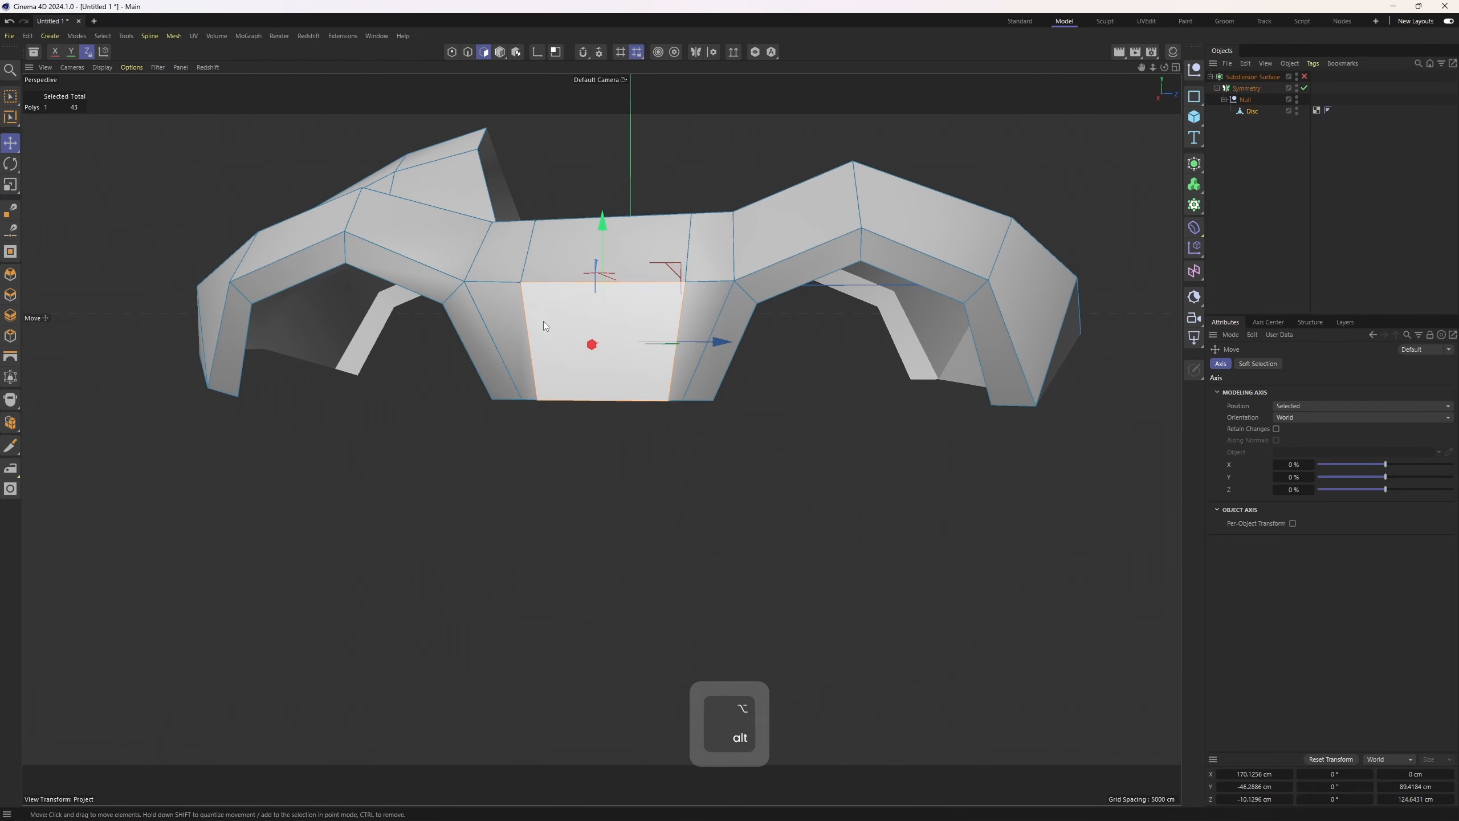
Select the bottom row of side points and scale them to flatten them onto one level
{"action": "key", "text": "1"}
{"action": "key", "text": "space"}
{"action": "left_click_drag", "start_coordinate": [464, 382], "coordinate": [729, 415]}
{"action": "scroll", "coordinate": [654, 412], "scroll_direction": "up", "scroll_amount": 1}
{"action": "key", "text": "t"}
{"action": "left_click_drag", "start_coordinate": [648, 378], "coordinate": [613, 405], "text": "alt"}
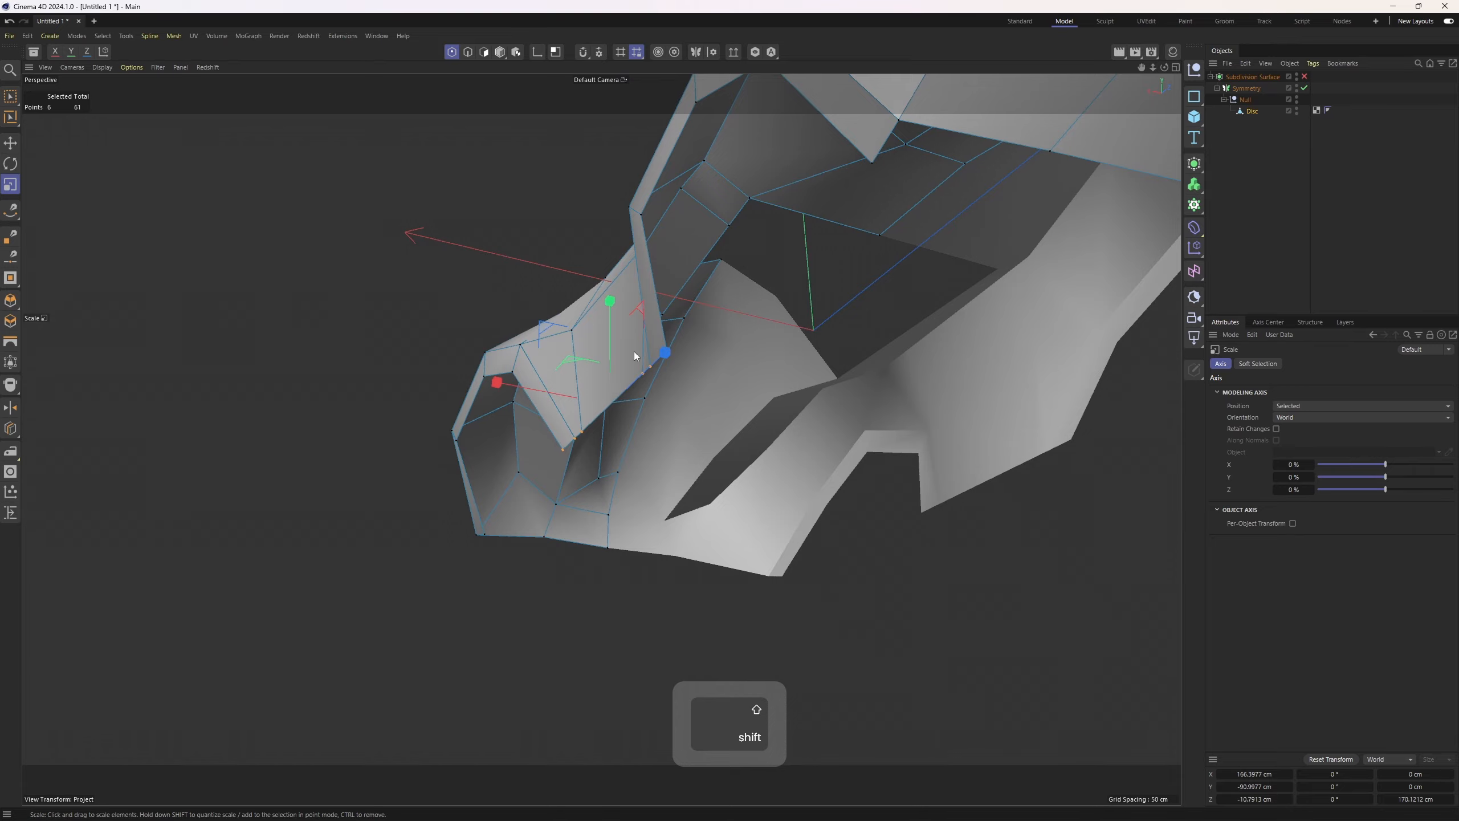
{"action": "left_click_drag", "start_coordinate": [633, 351], "coordinate": [770, 477], "text": "alt"}
{"action": "middle_click", "coordinate": [804, 505]}
{"action": "middle_click_drag", "start_coordinate": [1000, 592], "coordinate": [691, 654], "text": "alt"}
{"action": "middle_click_drag", "start_coordinate": [187, 516], "coordinate": [398, 550], "text": "alt"}
{"action": "scroll", "coordinate": [398, 549], "scroll_direction": "up", "scroll_amount": 3}
{"action": "middle_click_drag", "start_coordinate": [294, 555], "coordinate": [394, 560], "text": "alt"}
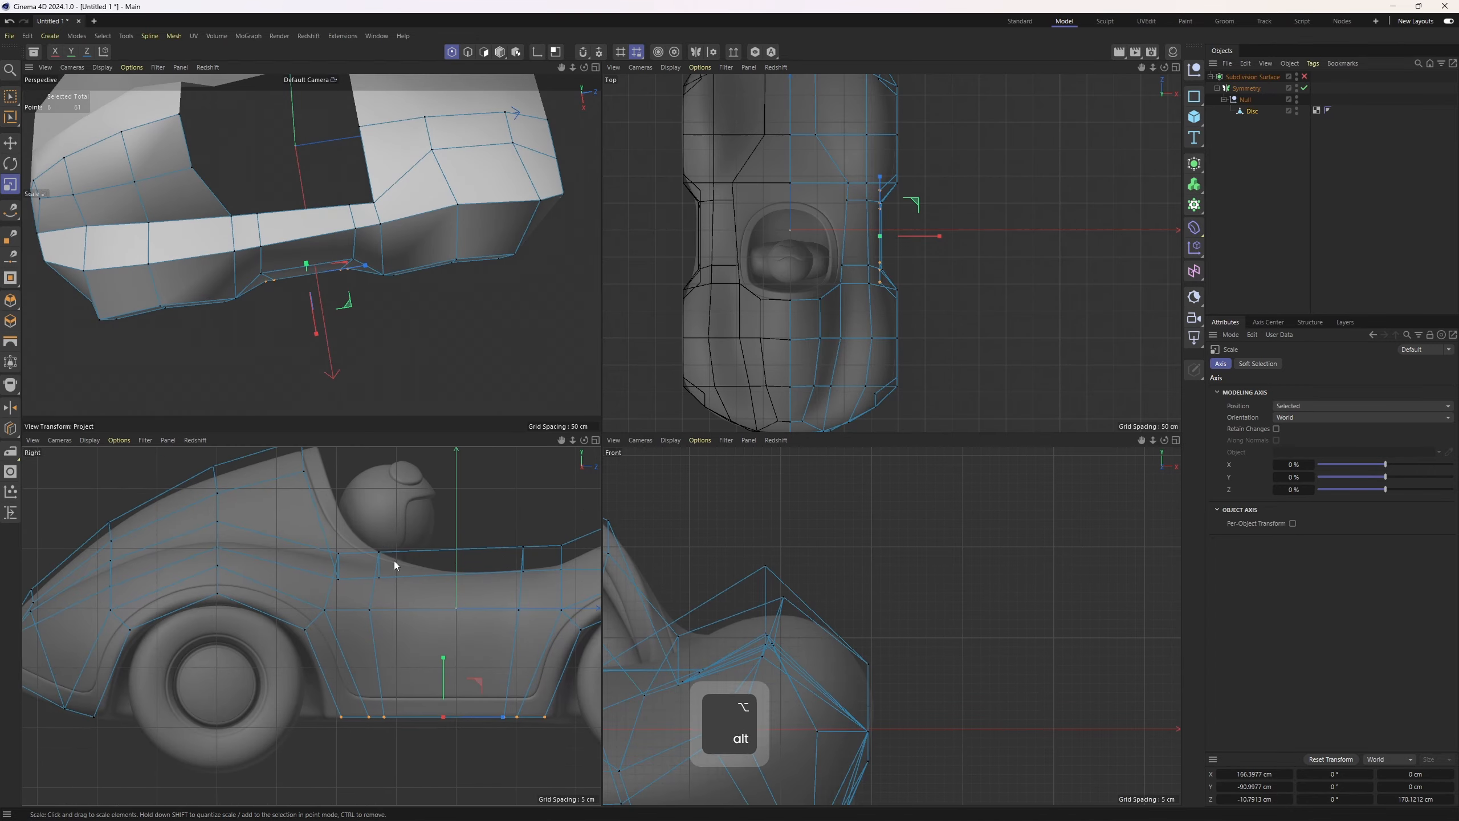
Select a point at the rear of the cockpit edge and raise it in the side view to follow the reference
{"action": "middle_click", "coordinate": [395, 561]}
{"action": "scroll", "coordinate": [660, 367], "scroll_direction": "down", "scroll_amount": 2}
{"action": "middle_click_drag", "start_coordinate": [661, 368], "coordinate": [461, 474], "text": "alt"}
{"action": "key", "text": "1"}
{"action": "key", "text": "space"}
{"action": "scroll", "coordinate": [448, 468], "scroll_direction": "up", "scroll_amount": 3}
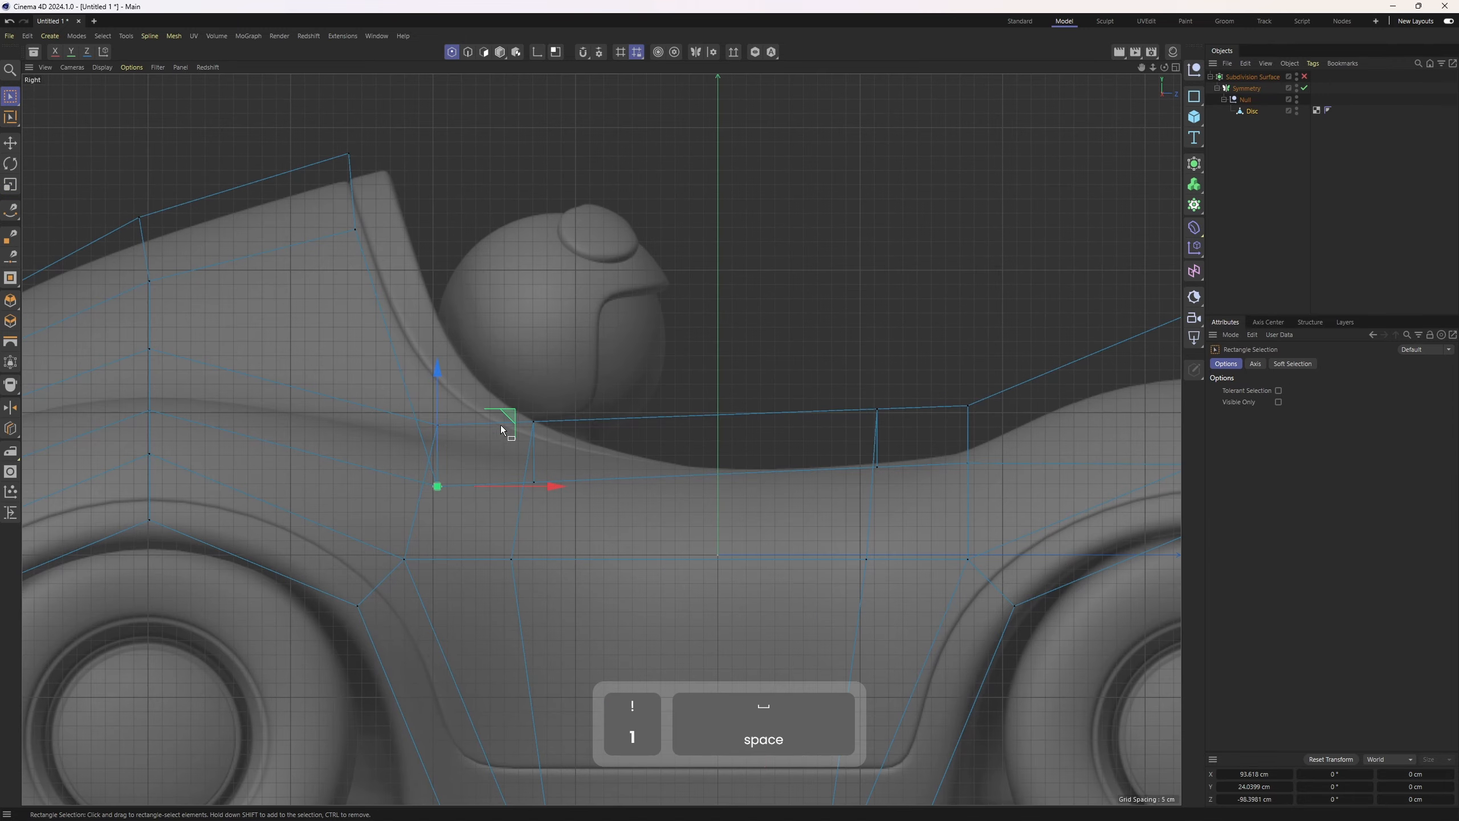
{"action": "middle_click", "coordinate": [522, 379]}
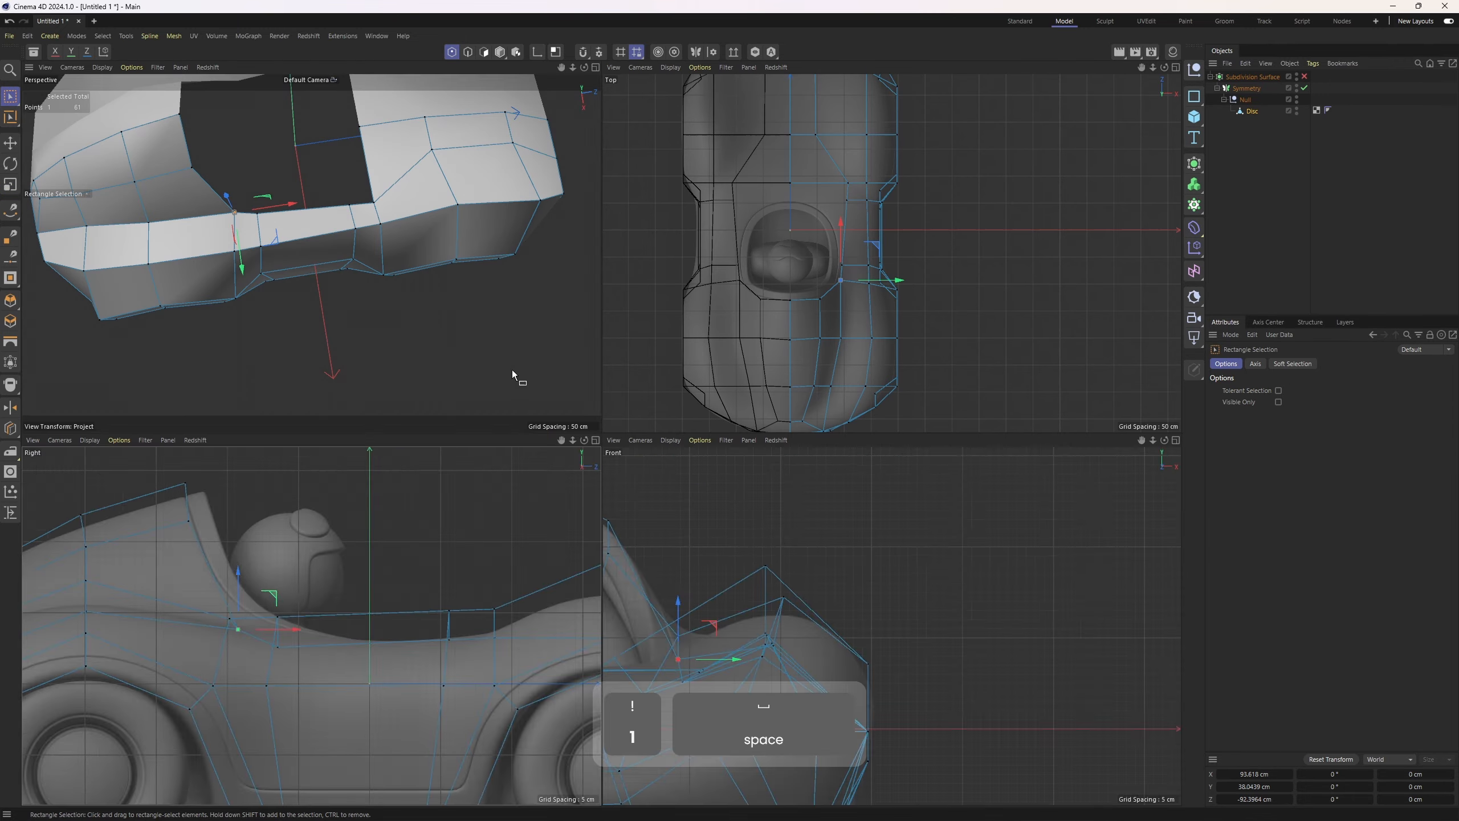
{"action": "middle_click", "coordinate": [511, 369]}
{"action": "middle_click", "coordinate": [421, 382]}
{"action": "key", "text": "ctrl+z"}
{"action": "left_click_drag", "start_coordinate": [276, 609], "coordinate": [273, 576]}
{"action": "scroll", "coordinate": [240, 187], "scroll_direction": "up", "scroll_amount": 2}
{"action": "left_click_drag", "start_coordinate": [245, 269], "coordinate": [236, 233]}
{"action": "key", "text": "ctrl+z"}
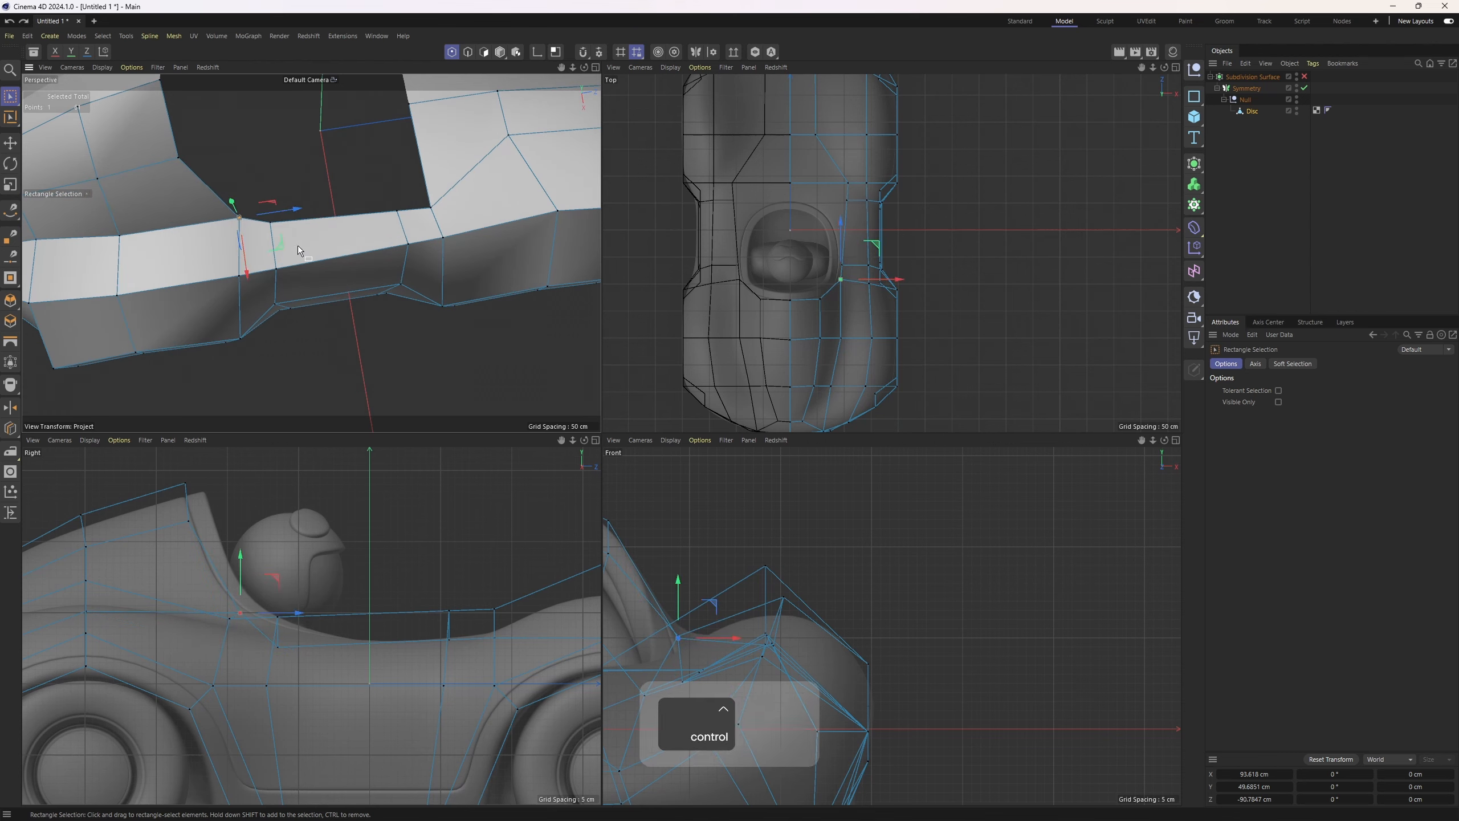
{"action": "left_click", "coordinate": [270, 223]}
{"action": "left_click_drag", "start_coordinate": [310, 614], "coordinate": [320, 588]}
{"action": "left_click_drag", "start_coordinate": [288, 187], "coordinate": [308, 242], "text": "alt"}
Adjust points along the cockpit edge in the side and top views to match the reference body line
{"action": "key", "text": "2"}
{"action": "left_click", "coordinate": [345, 251]}
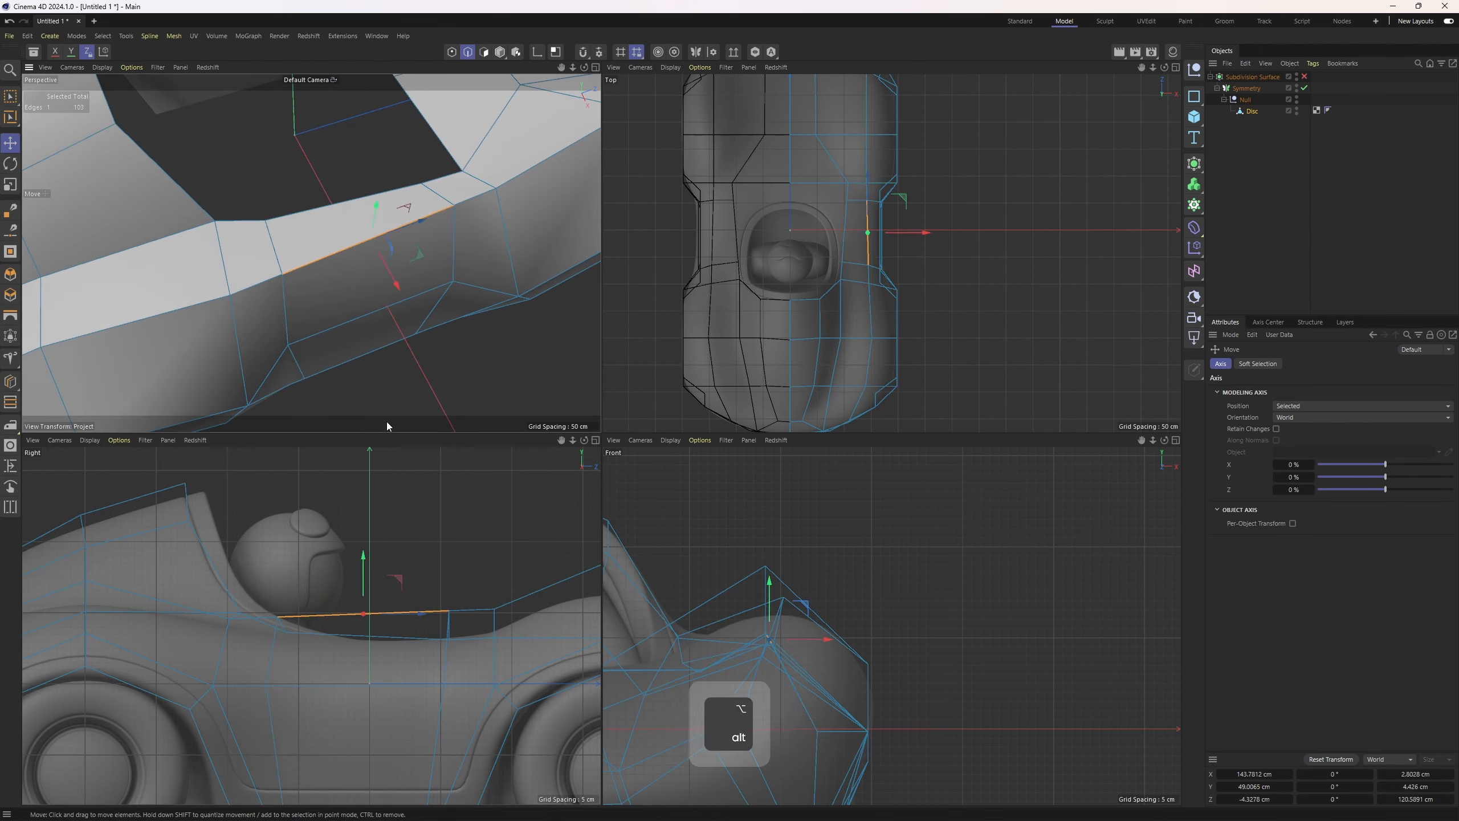
{"action": "key", "text": "1"}
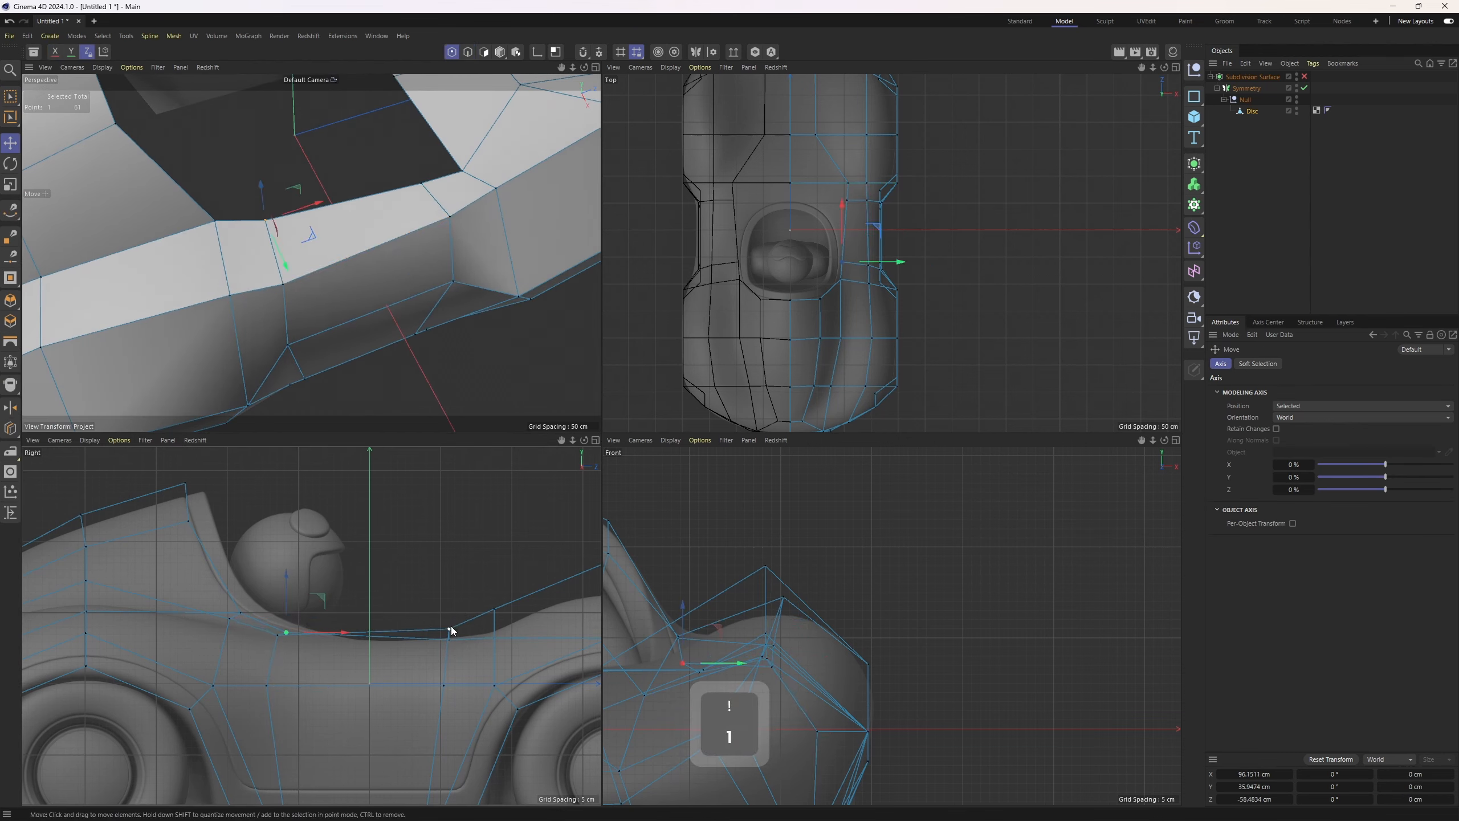
{"action": "left_click_drag", "start_coordinate": [451, 574], "coordinate": [501, 597]}
{"action": "left_click", "coordinate": [501, 617]}
{"action": "left_click", "coordinate": [495, 605]}
{"action": "left_click_drag", "start_coordinate": [448, 357], "coordinate": [355, 303], "text": "alt"}
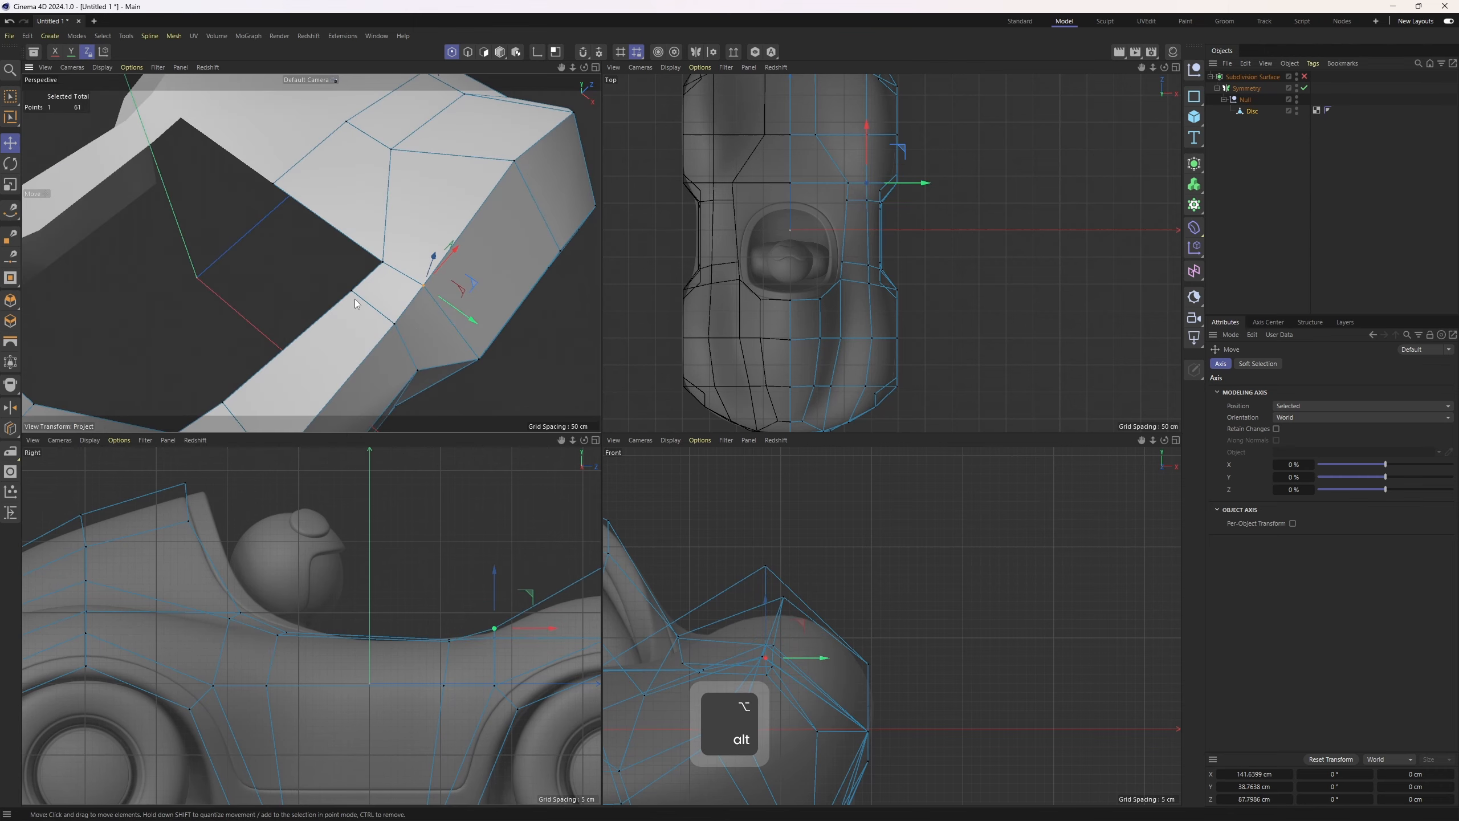
{"action": "middle_click", "coordinate": [427, 308]}
{"action": "middle_click", "coordinate": [448, 311]}
{"action": "middle_click", "coordinate": [710, 323]}
{"action": "middle_click_drag", "start_coordinate": [620, 345], "coordinate": [723, 381], "text": "alt"}
{"action": "middle_click", "coordinate": [689, 391]}
{"action": "middle_click_drag", "start_coordinate": [416, 650], "coordinate": [250, 600], "text": "alt"}
{"action": "middle_click", "coordinate": [517, 357]}
{"action": "middle_click", "coordinate": [574, 342]}
{"action": "middle_click", "coordinate": [718, 321]}
{"action": "middle_click_drag", "start_coordinate": [683, 403], "coordinate": [707, 365], "text": "alt"}
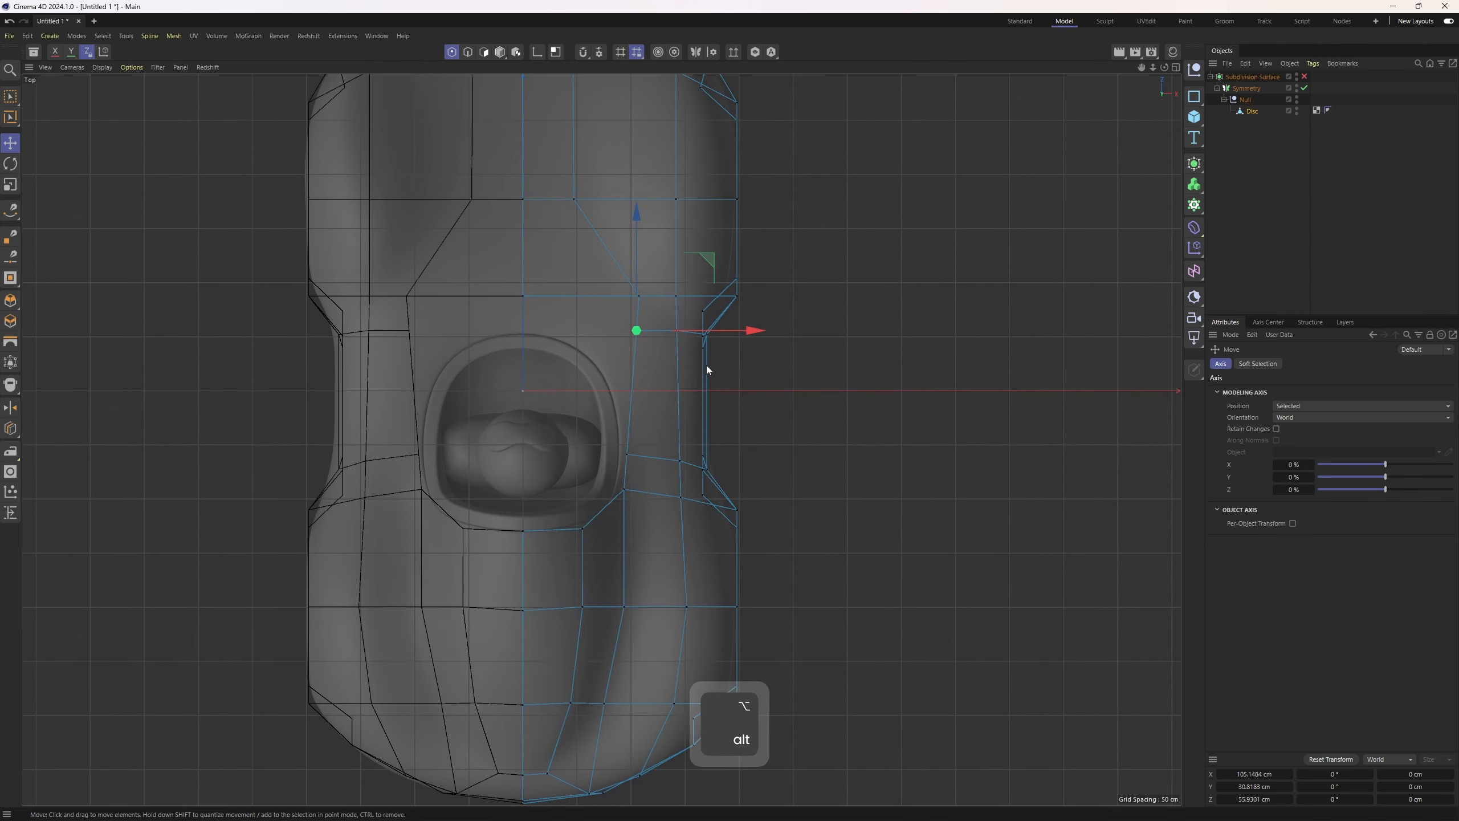
Select the edge at the cockpit's inner corner and edit it through the mesh context menu
{"action": "scroll", "coordinate": [648, 341], "scroll_direction": "up", "scroll_amount": 1}
{"action": "key", "text": "2"}
{"action": "left_click", "coordinate": [637, 313]}
{"action": "middle_click", "coordinate": [537, 359]}
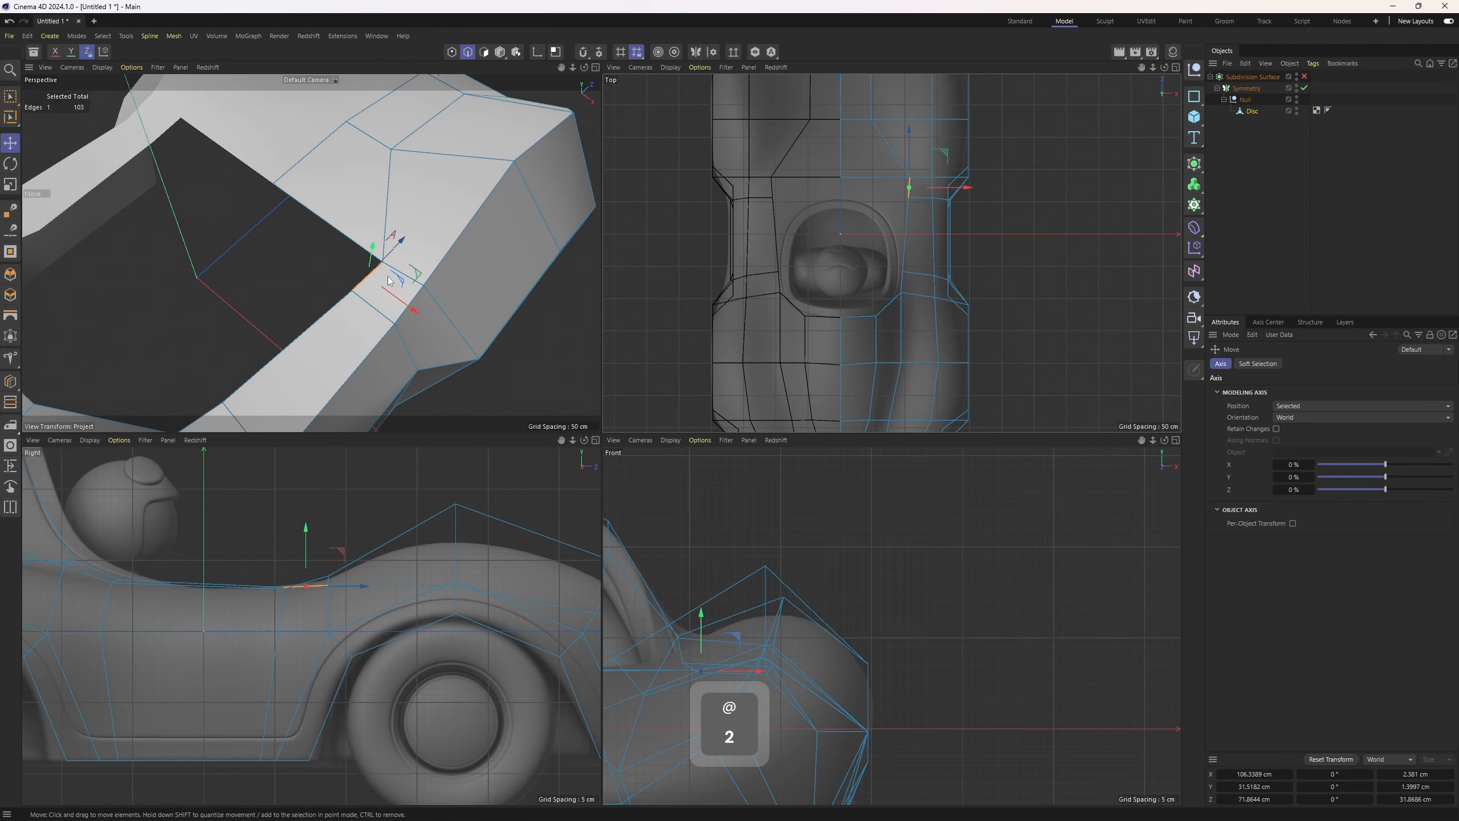
{"action": "left_click_drag", "start_coordinate": [410, 310], "coordinate": [330, 266], "text": "ctrl"}
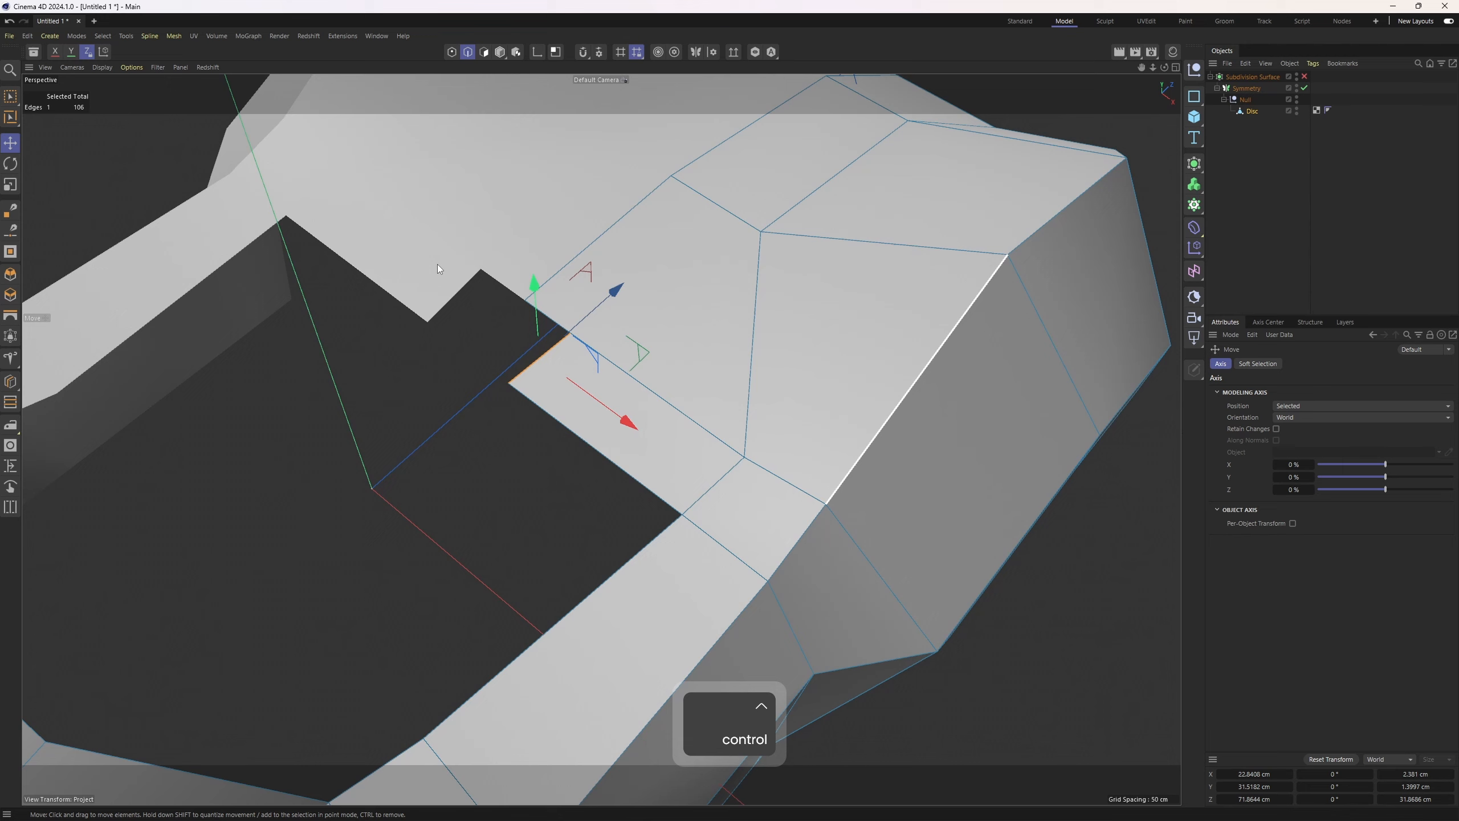
{"action": "right_click", "coordinate": [707, 298]}
{"action": "left_click", "coordinate": [760, 228]}
{"action": "left_click_drag", "start_coordinate": [563, 336], "coordinate": [622, 318]}
Select the corner point at the cockpit opening and set its X position to 0 cm
{"action": "key", "text": "1"}
{"action": "key", "text": "space"}
{"action": "left_click", "coordinate": [539, 398]}
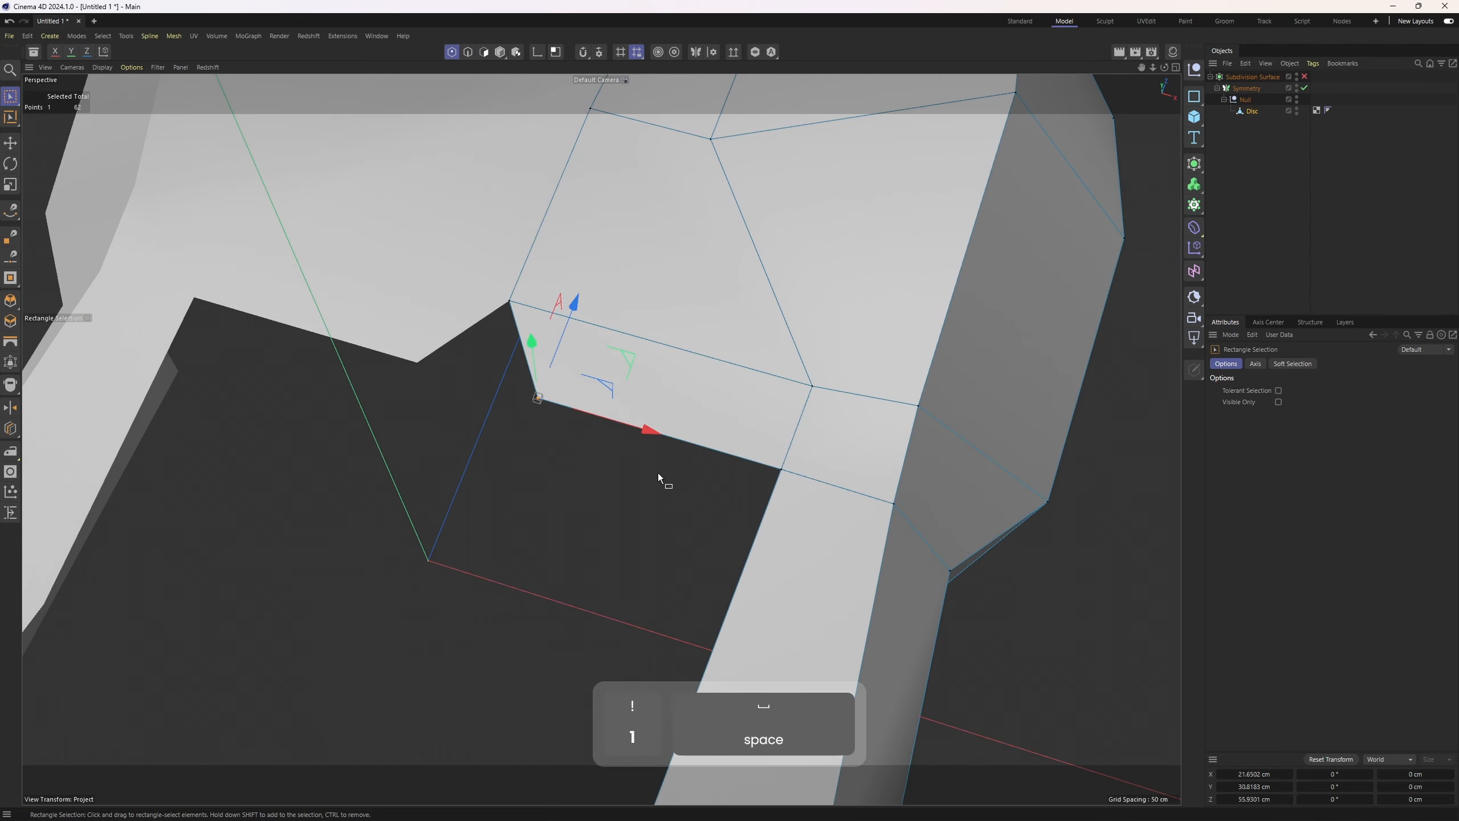
{"action": "scroll", "coordinate": [638, 437], "scroll_direction": "down", "scroll_amount": 2}
{"action": "left_click_drag", "start_coordinate": [639, 438], "coordinate": [618, 519], "text": "alt"}
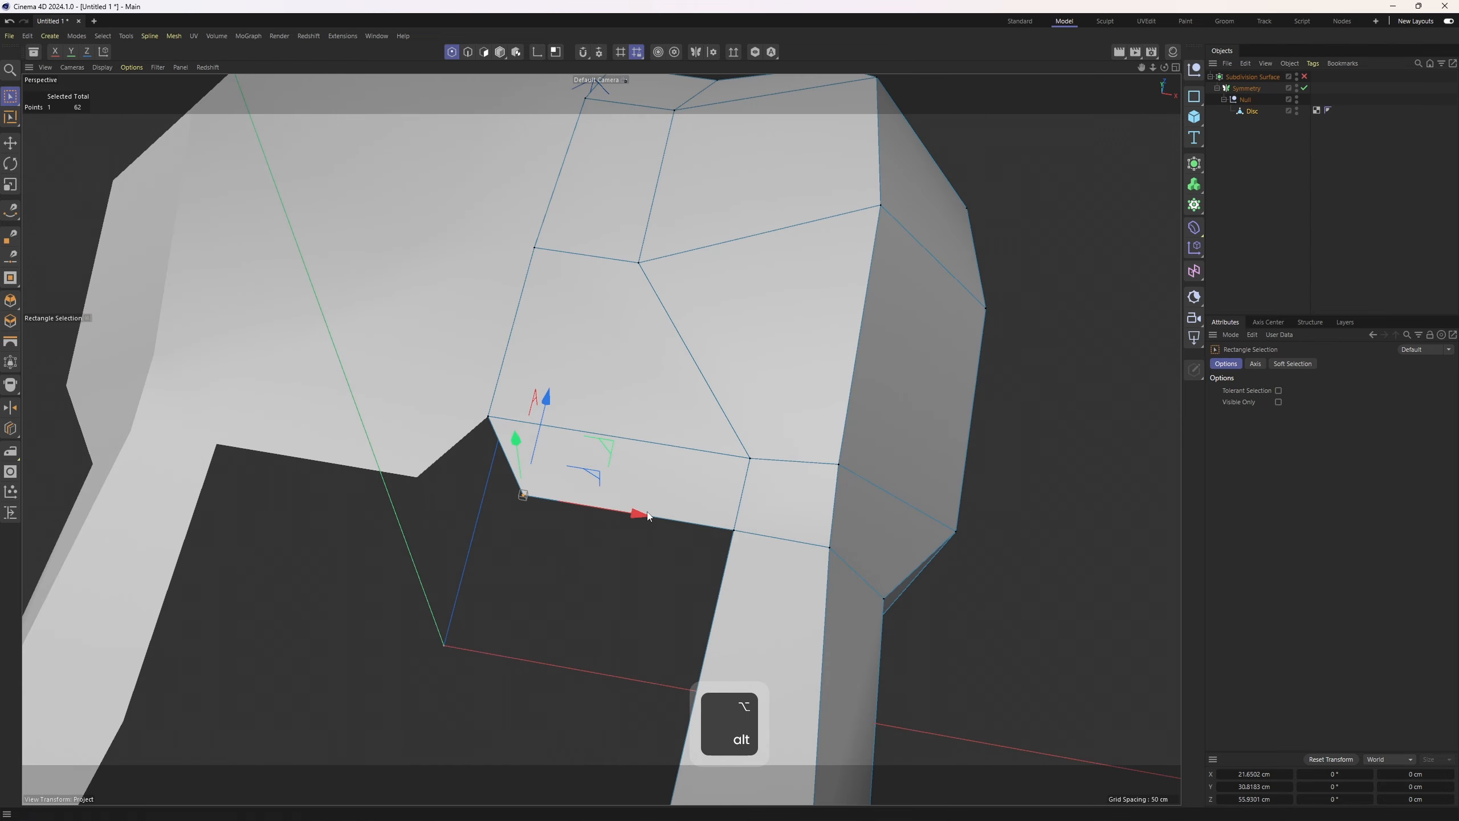
{"action": "left_click", "coordinate": [1256, 774]}
{"action": "type", "text": "0"}
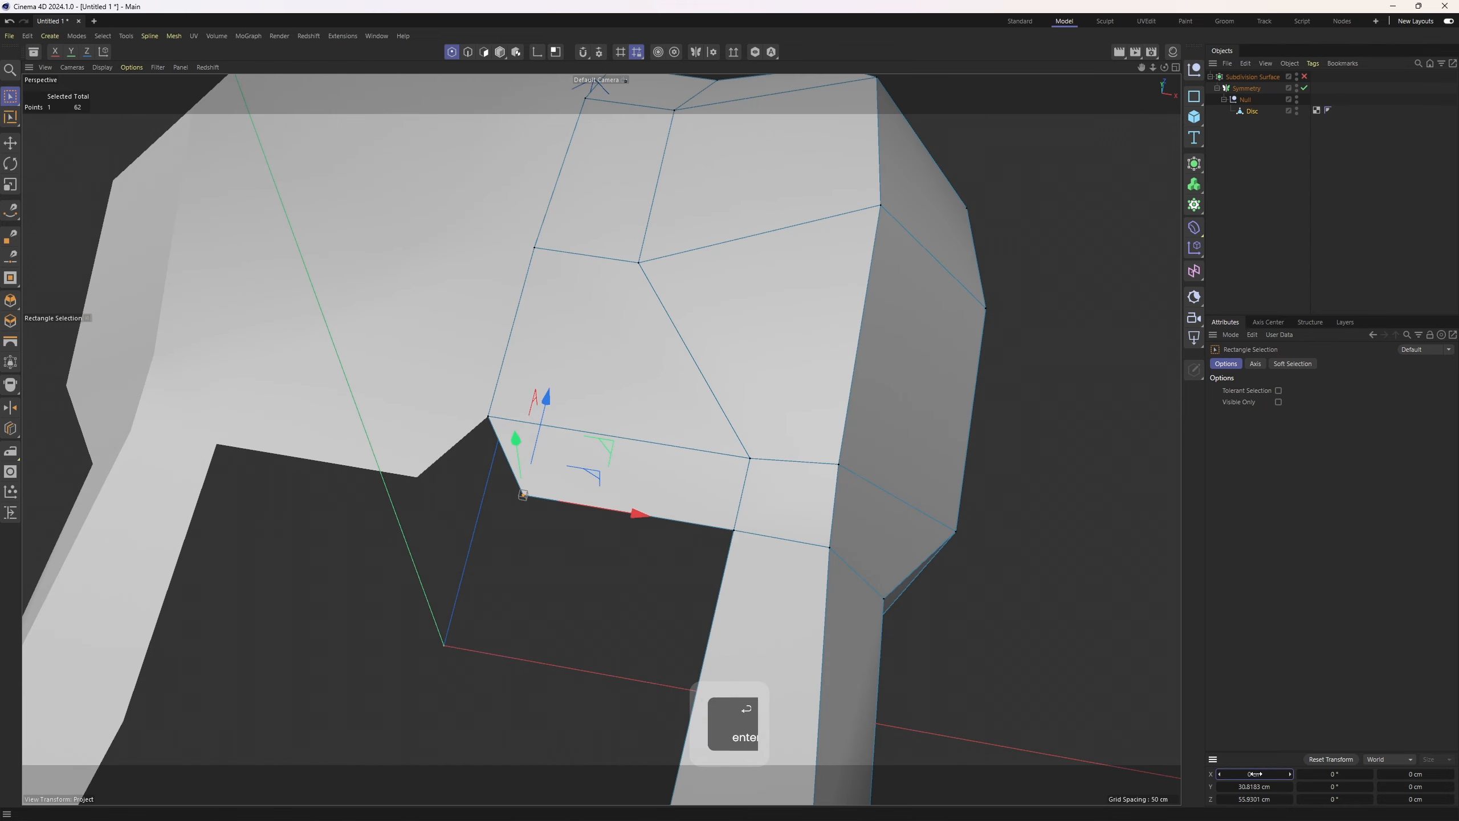
{"action": "key", "text": "Return"}
Use the Polygon Pen in the top view to drag points of the cockpit opening onto the reference outline
{"action": "scroll", "coordinate": [671, 433], "scroll_direction": "down", "scroll_amount": 3}
{"action": "middle_click", "coordinate": [670, 434]}
{"action": "middle_click", "coordinate": [753, 264]}
{"action": "right_click", "coordinate": [750, 264]}
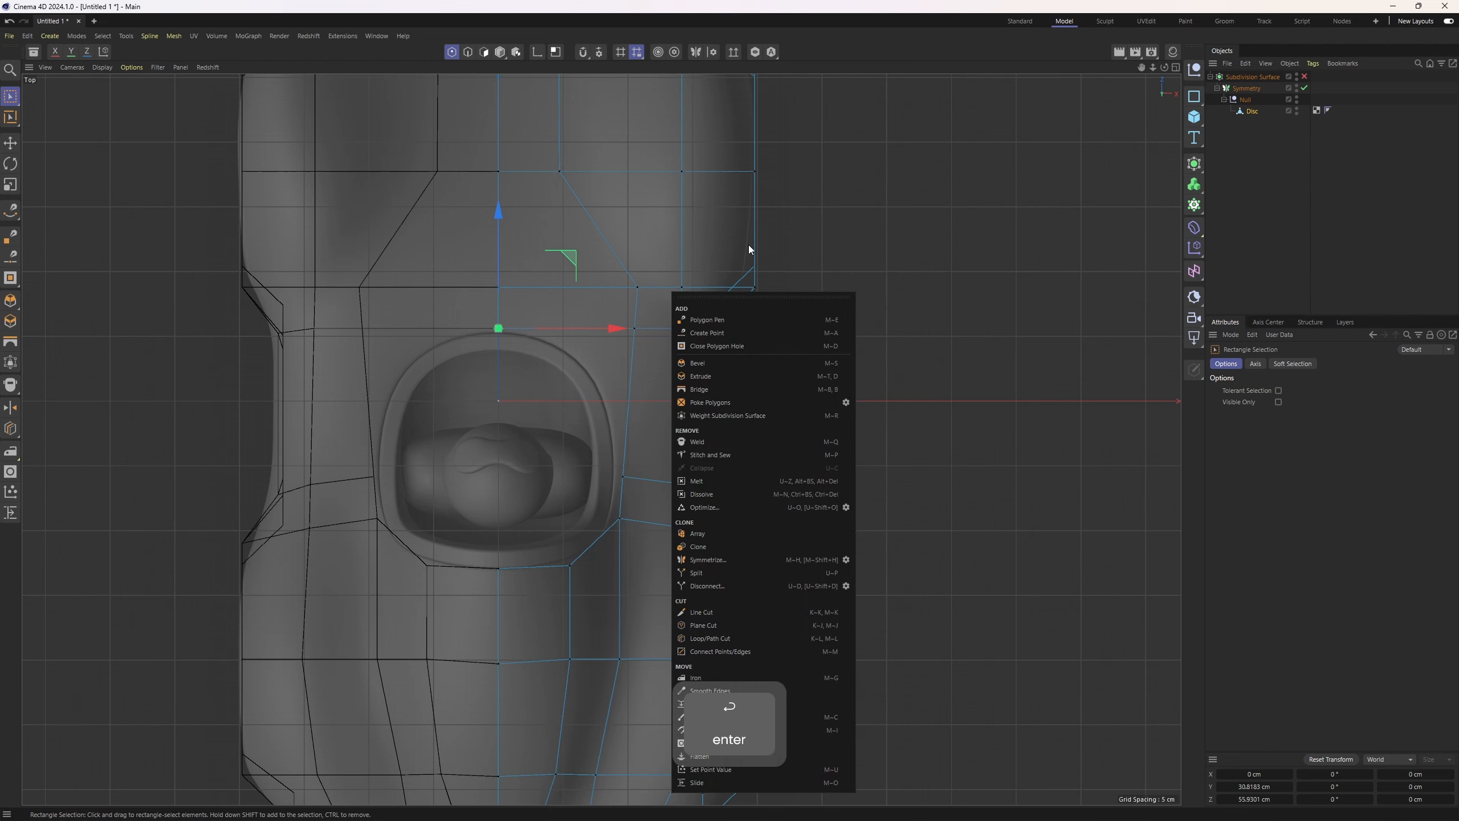
{"action": "left_click", "coordinate": [729, 321]}
{"action": "left_click_drag", "start_coordinate": [636, 333], "coordinate": [590, 358]}
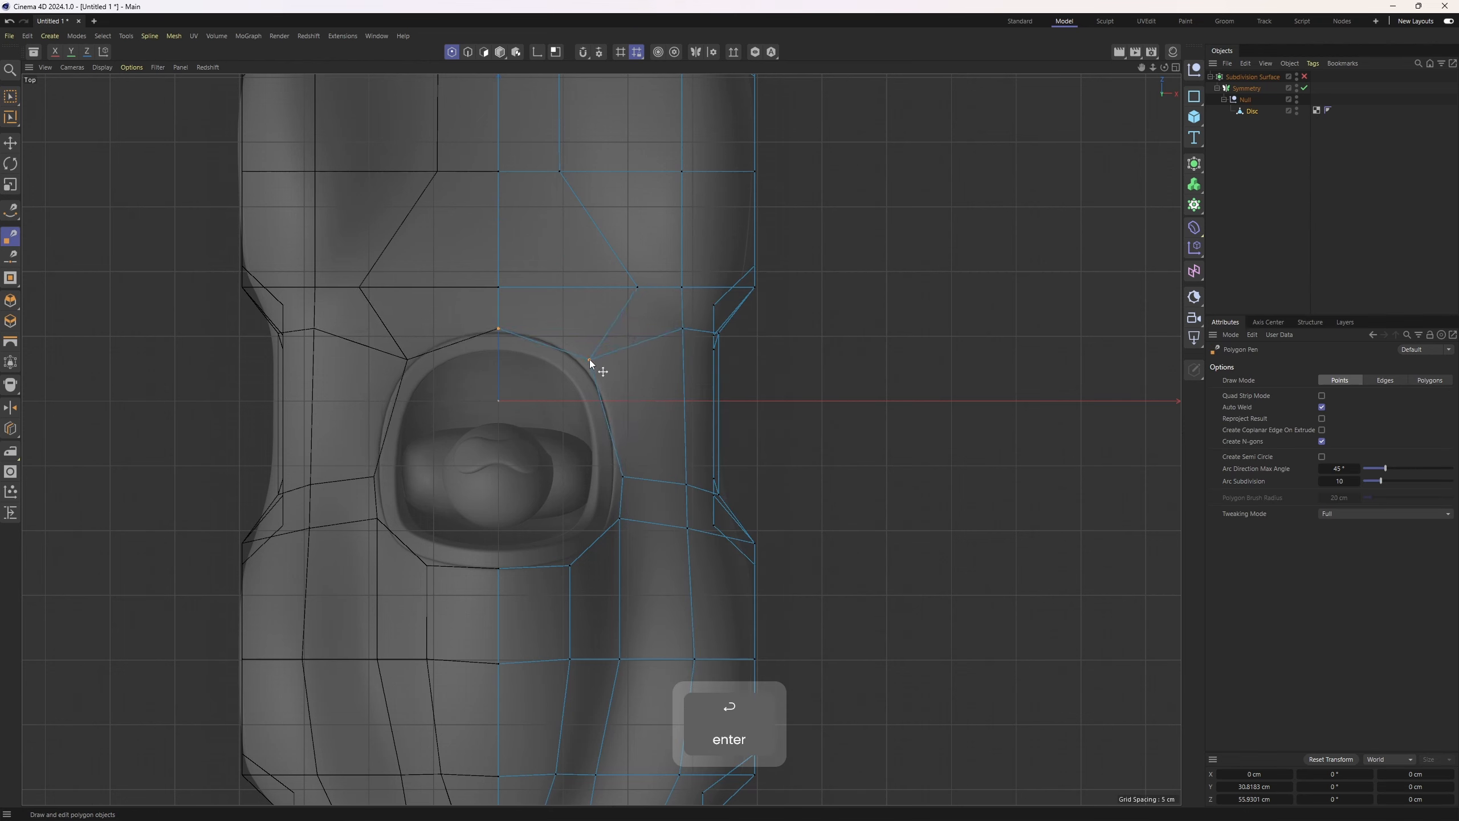
{"action": "left_click_drag", "start_coordinate": [623, 478], "coordinate": [618, 458]}
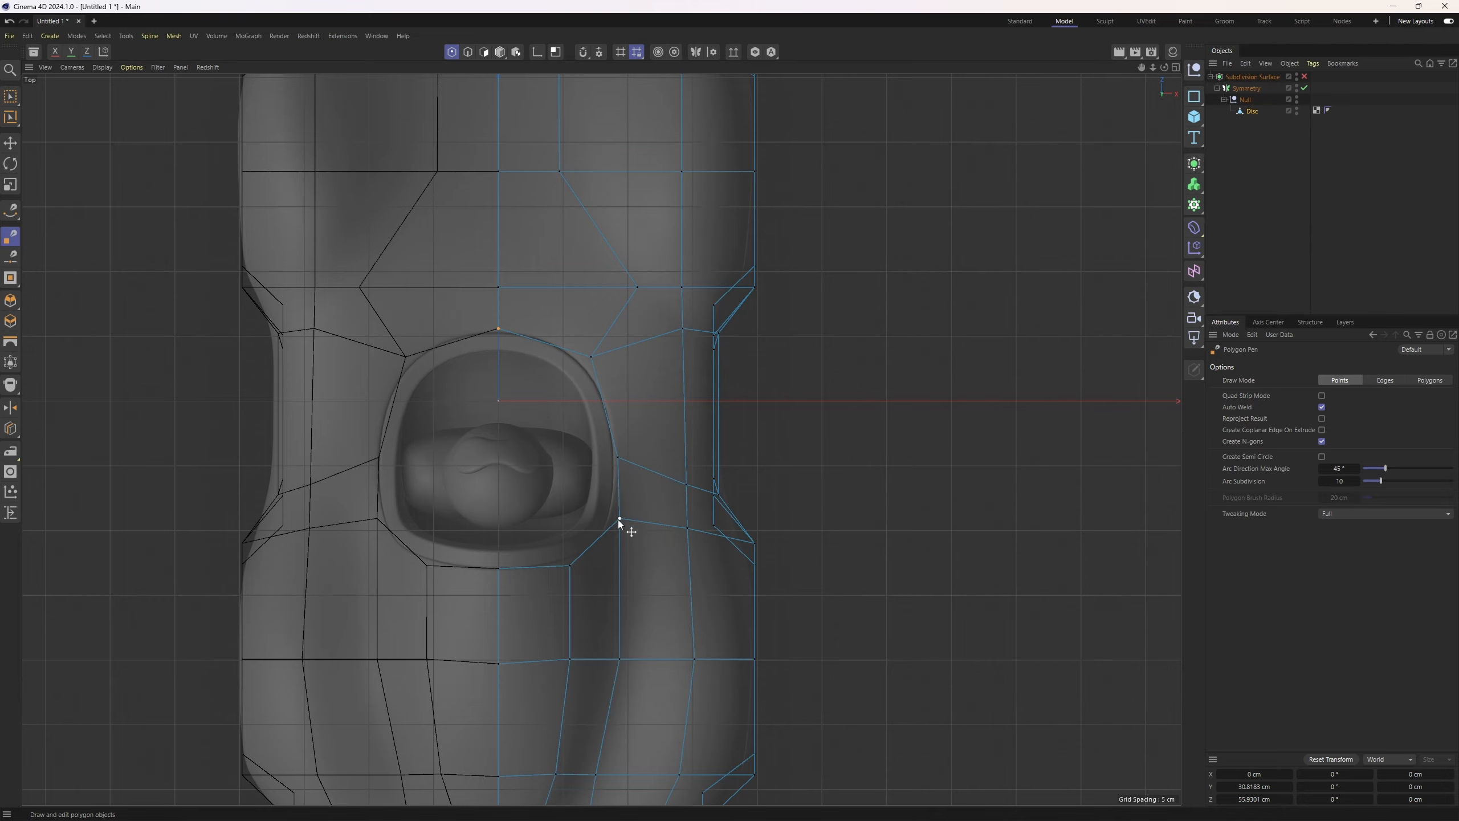
{"action": "left_click_drag", "start_coordinate": [618, 520], "coordinate": [618, 518]}
Orbit around the body in perspective and select edges along the cockpit's side panel
{"action": "middle_click", "coordinate": [604, 456]}
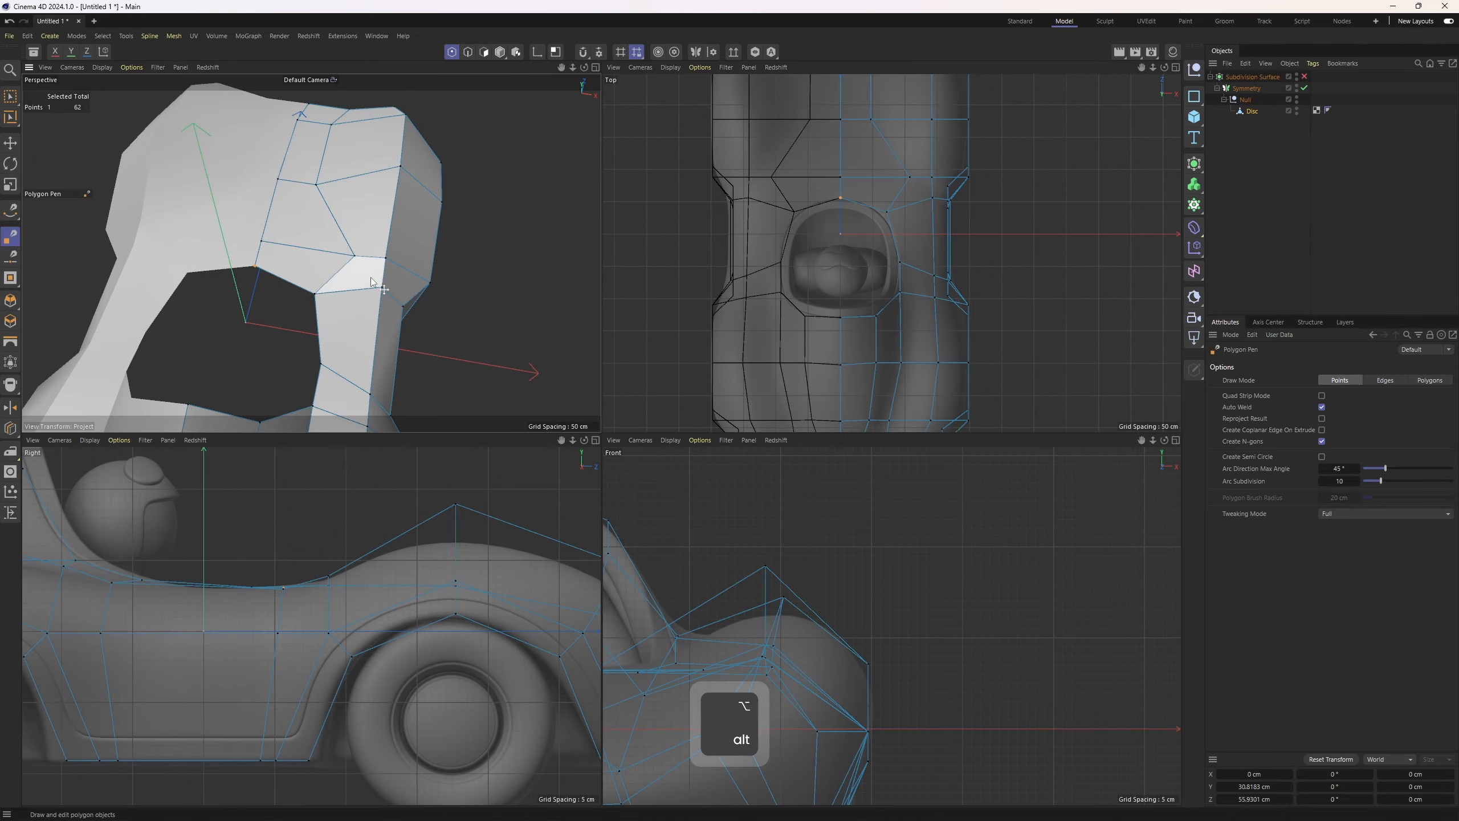
{"action": "middle_click", "coordinate": [293, 261]}
{"action": "left_click_drag", "start_coordinate": [293, 262], "coordinate": [434, 532], "text": "alt"}
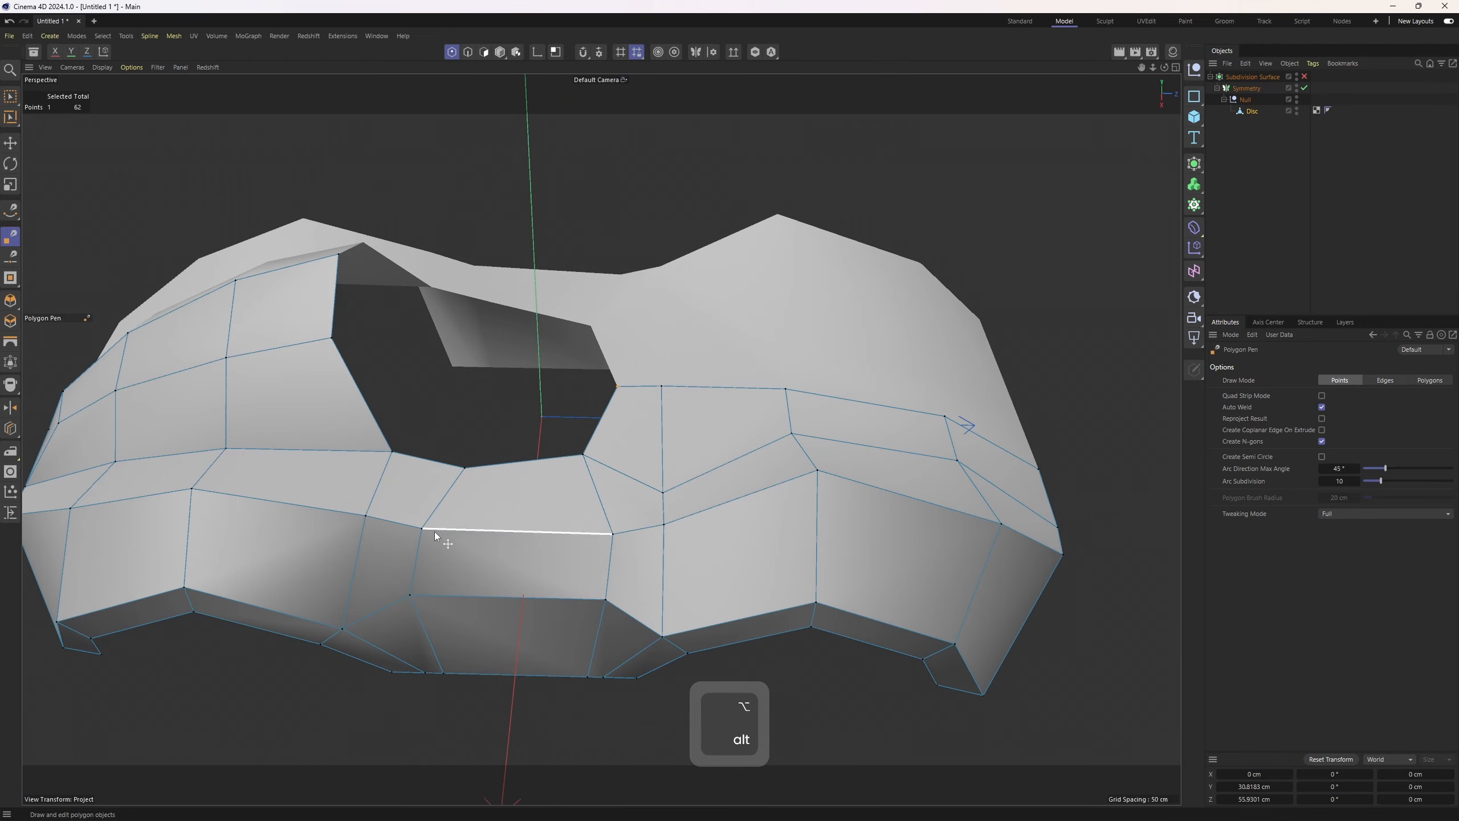
{"action": "key", "text": "2"}
{"action": "key", "text": "e"}
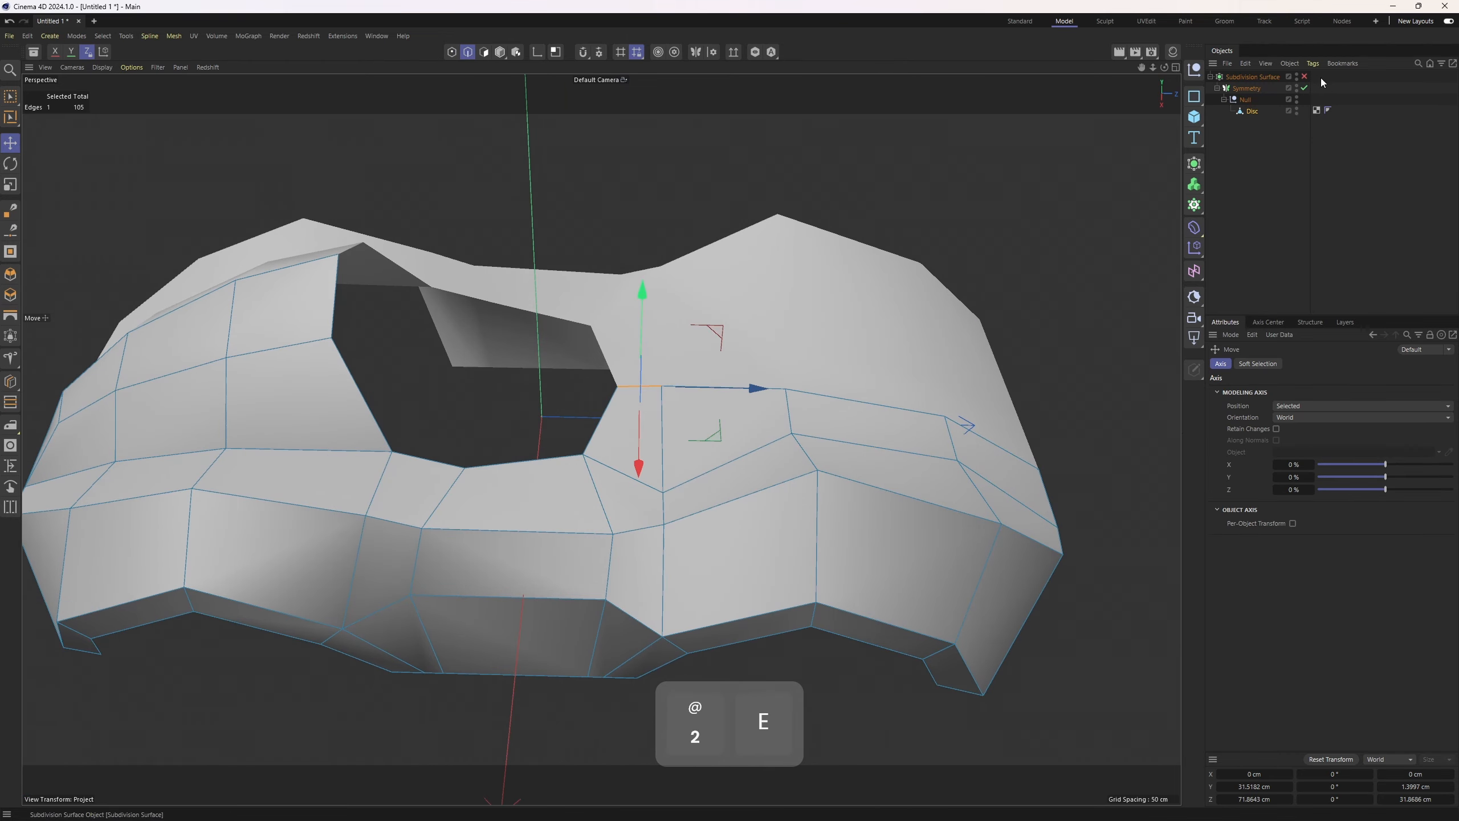
{"action": "left_click_drag", "start_coordinate": [698, 371], "coordinate": [687, 429], "text": "alt"}
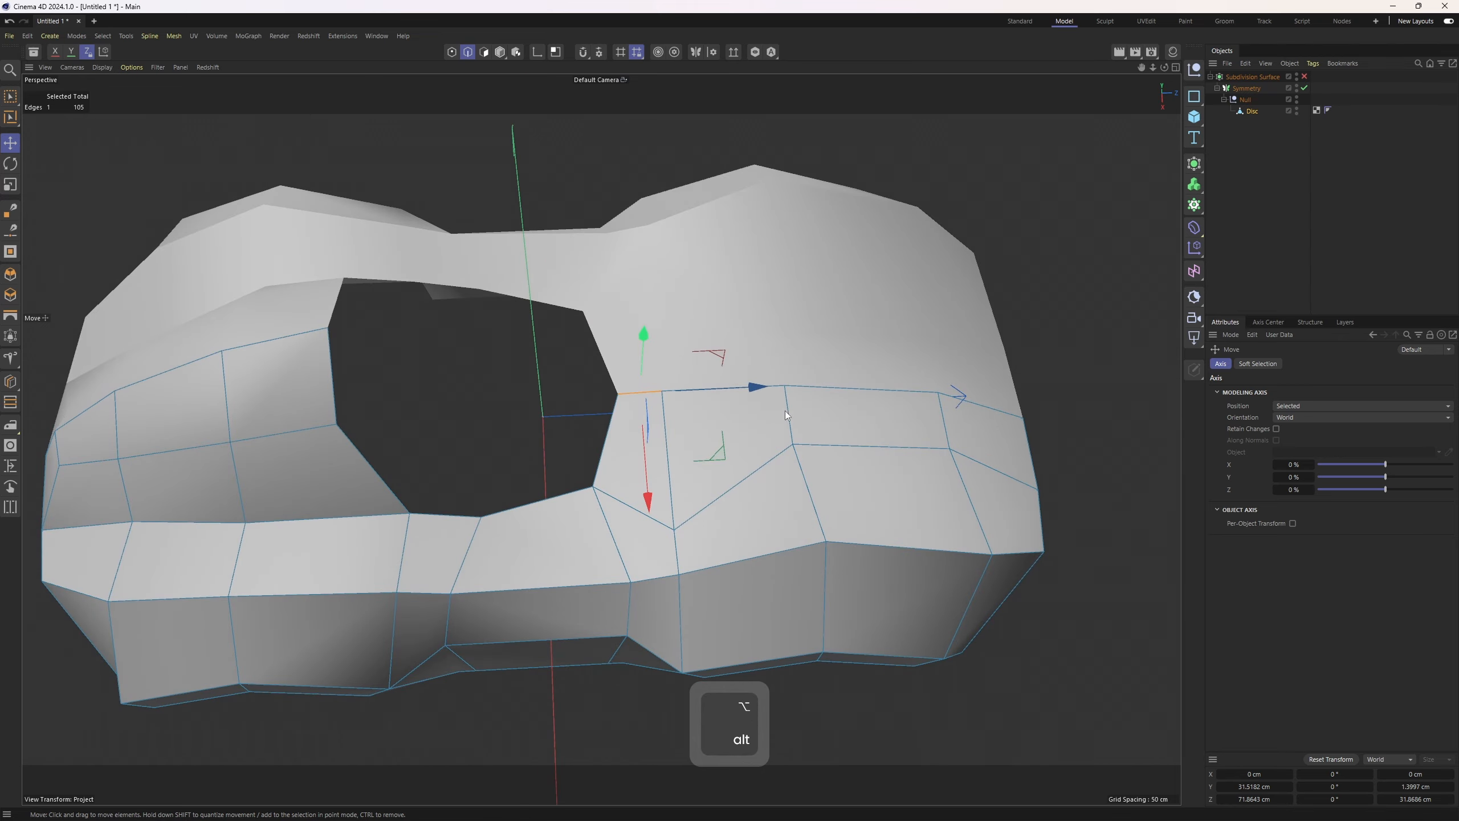
{"action": "key", "text": "F2"}
{"action": "key", "text": "1"}
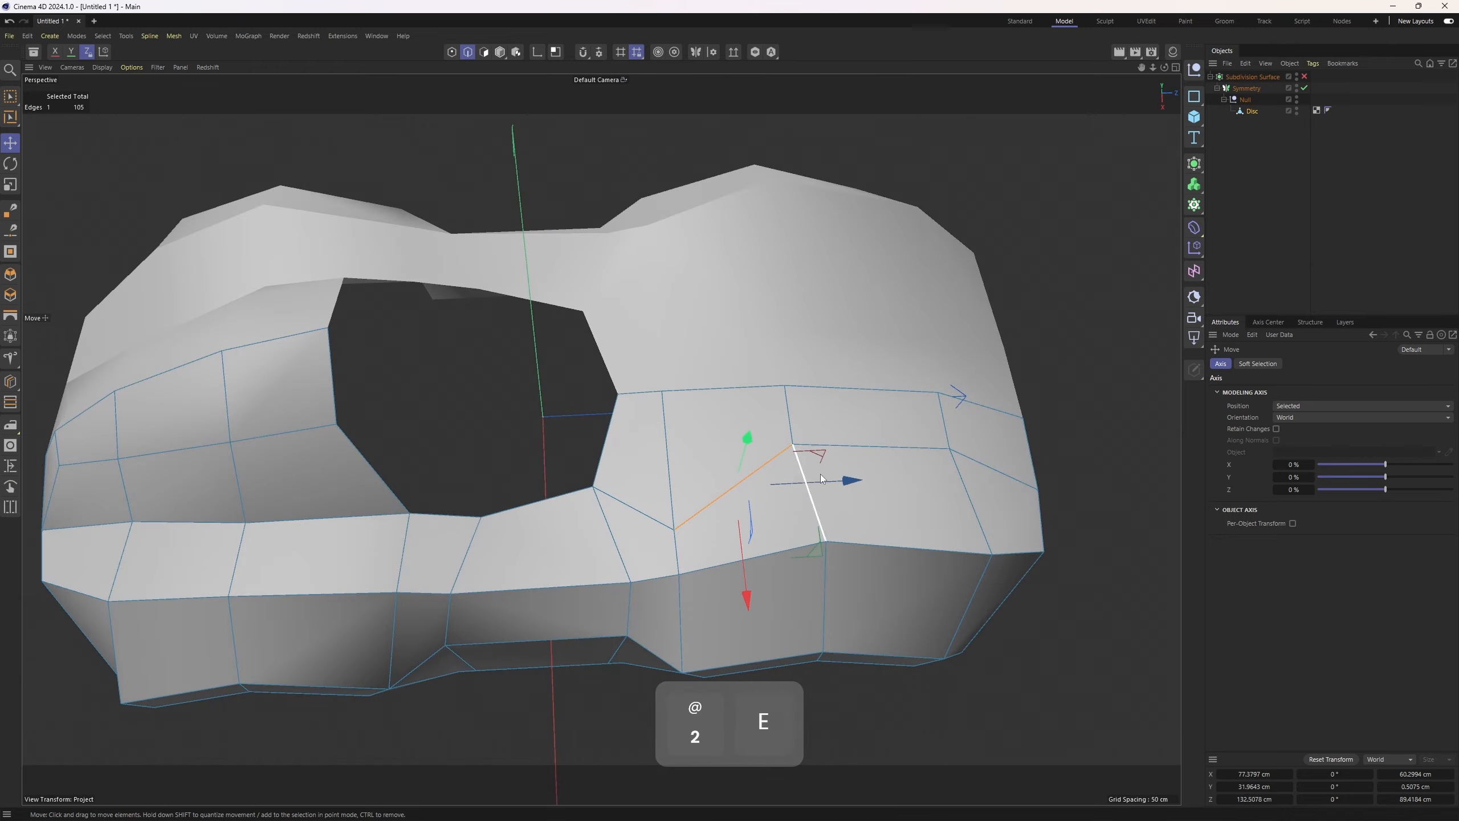
{"action": "left_click", "coordinate": [942, 367], "text": "shift"}
Examine the selected edge run along the cockpit side against the reference in the top view
{"action": "key", "text": "F2"}
{"action": "middle_click_drag", "start_coordinate": [907, 294], "coordinate": [545, 390], "text": "alt"}
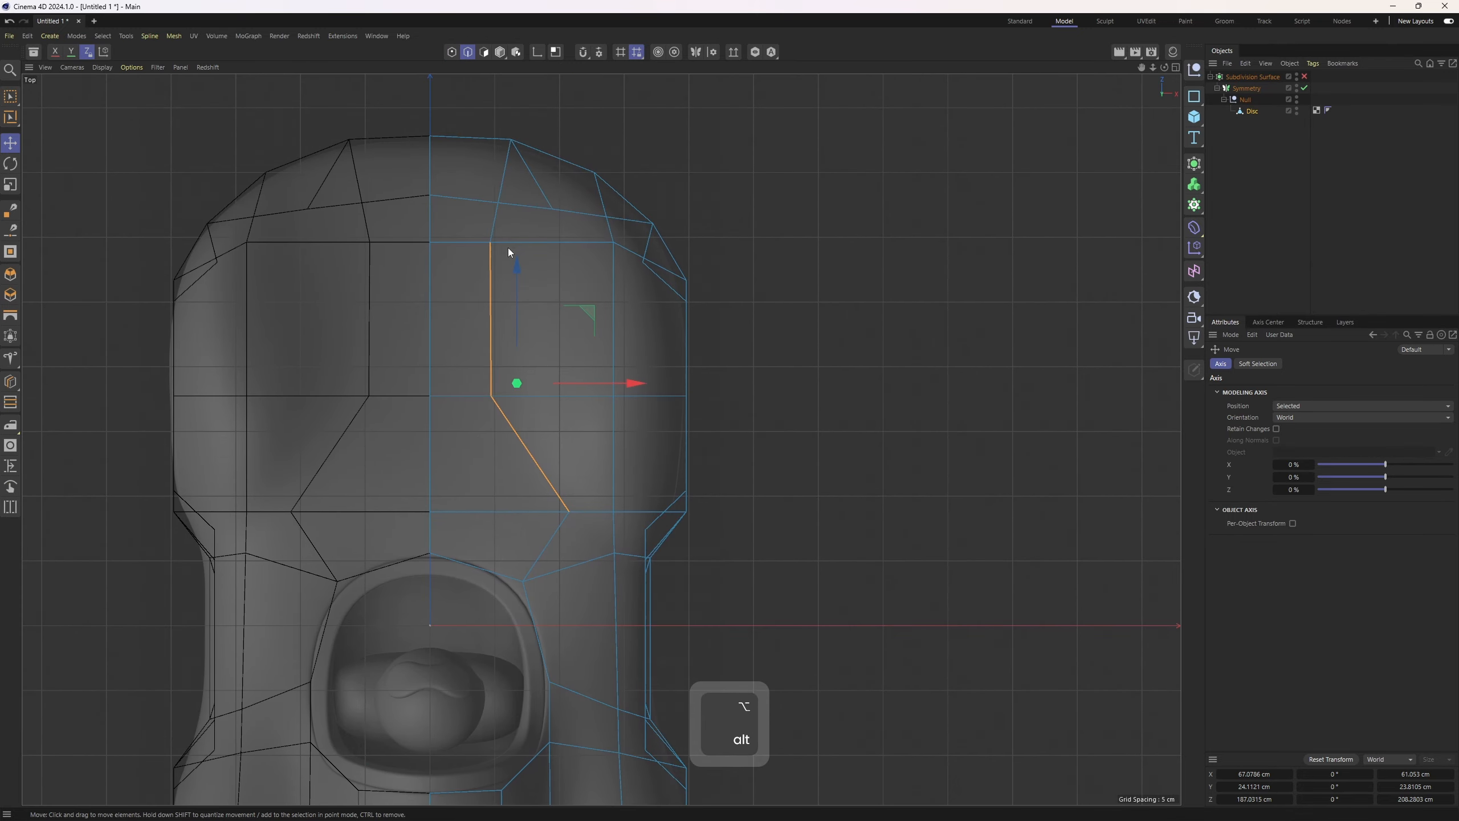
{"action": "scroll", "coordinate": [550, 456], "scroll_direction": "up", "scroll_amount": 2}
{"action": "middle_click_drag", "start_coordinate": [625, 546], "coordinate": [557, 481], "text": "alt"}
{"action": "scroll", "coordinate": [549, 467], "scroll_direction": "up", "scroll_amount": 1}
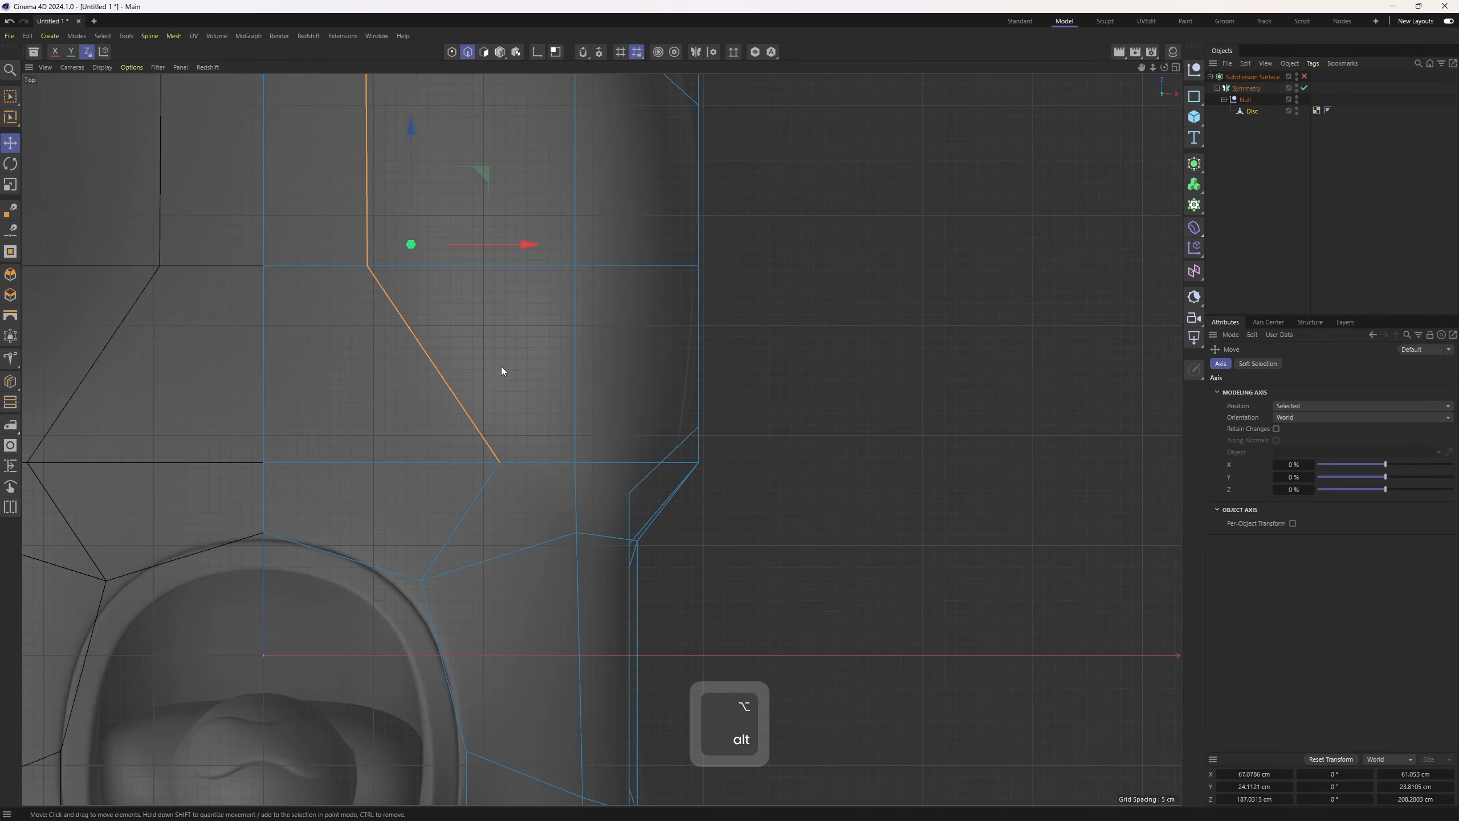
{"action": "scroll", "coordinate": [499, 362], "scroll_direction": "down", "scroll_amount": 3}
{"action": "middle_click_drag", "start_coordinate": [459, 156], "coordinate": [452, 253], "text": "alt"}
{"action": "scroll", "coordinate": [452, 258], "scroll_direction": "up", "scroll_amount": 2}
{"action": "left_click", "coordinate": [418, 174], "text": "shift"}
{"action": "middle_click_drag", "start_coordinate": [440, 407], "coordinate": [431, 383], "text": "alt"}
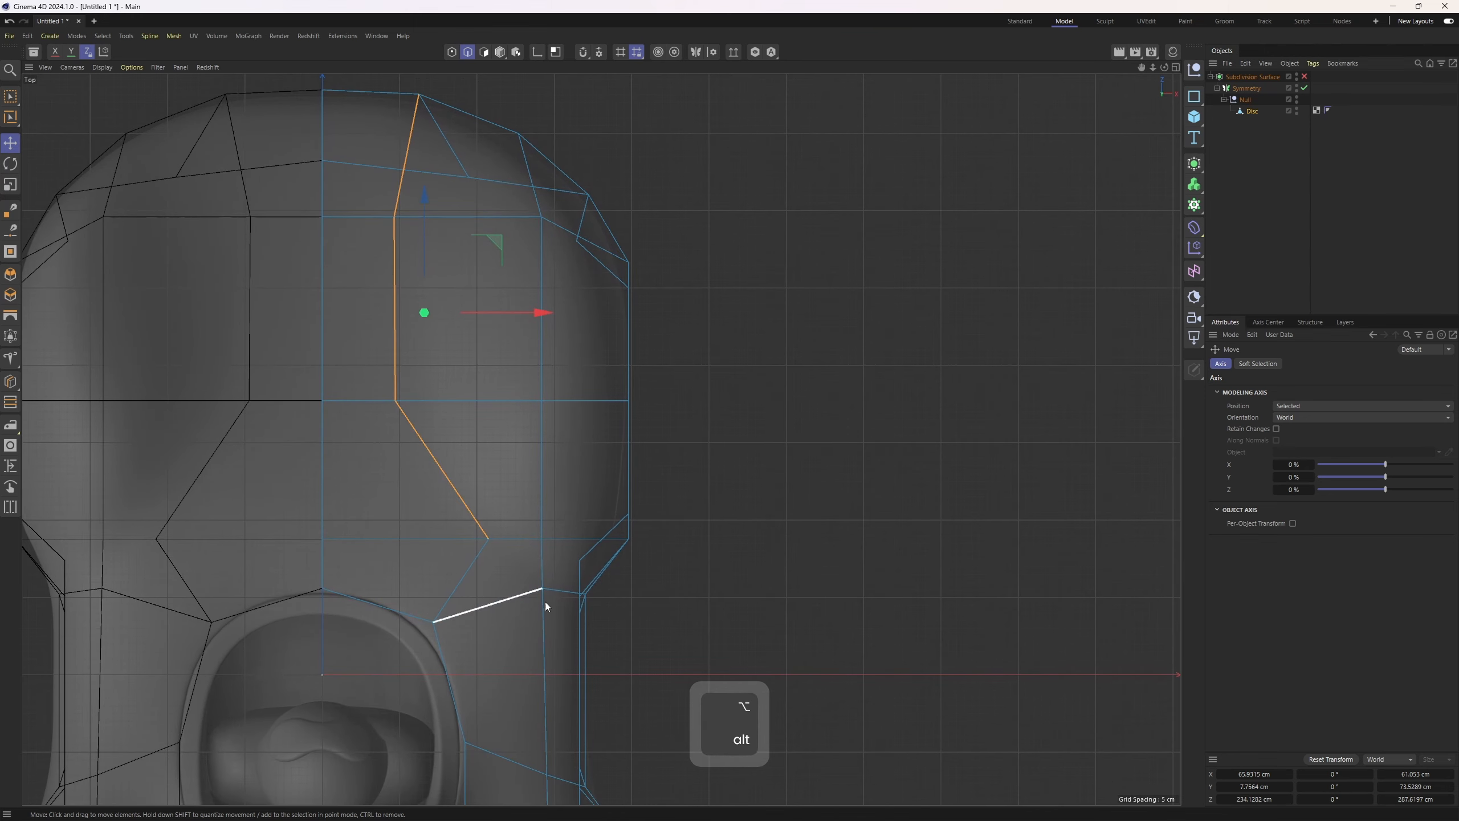
{"action": "scroll", "coordinate": [544, 580], "scroll_direction": "up", "scroll_amount": 2}
{"action": "scroll", "coordinate": [552, 600], "scroll_direction": "down", "scroll_amount": 1}
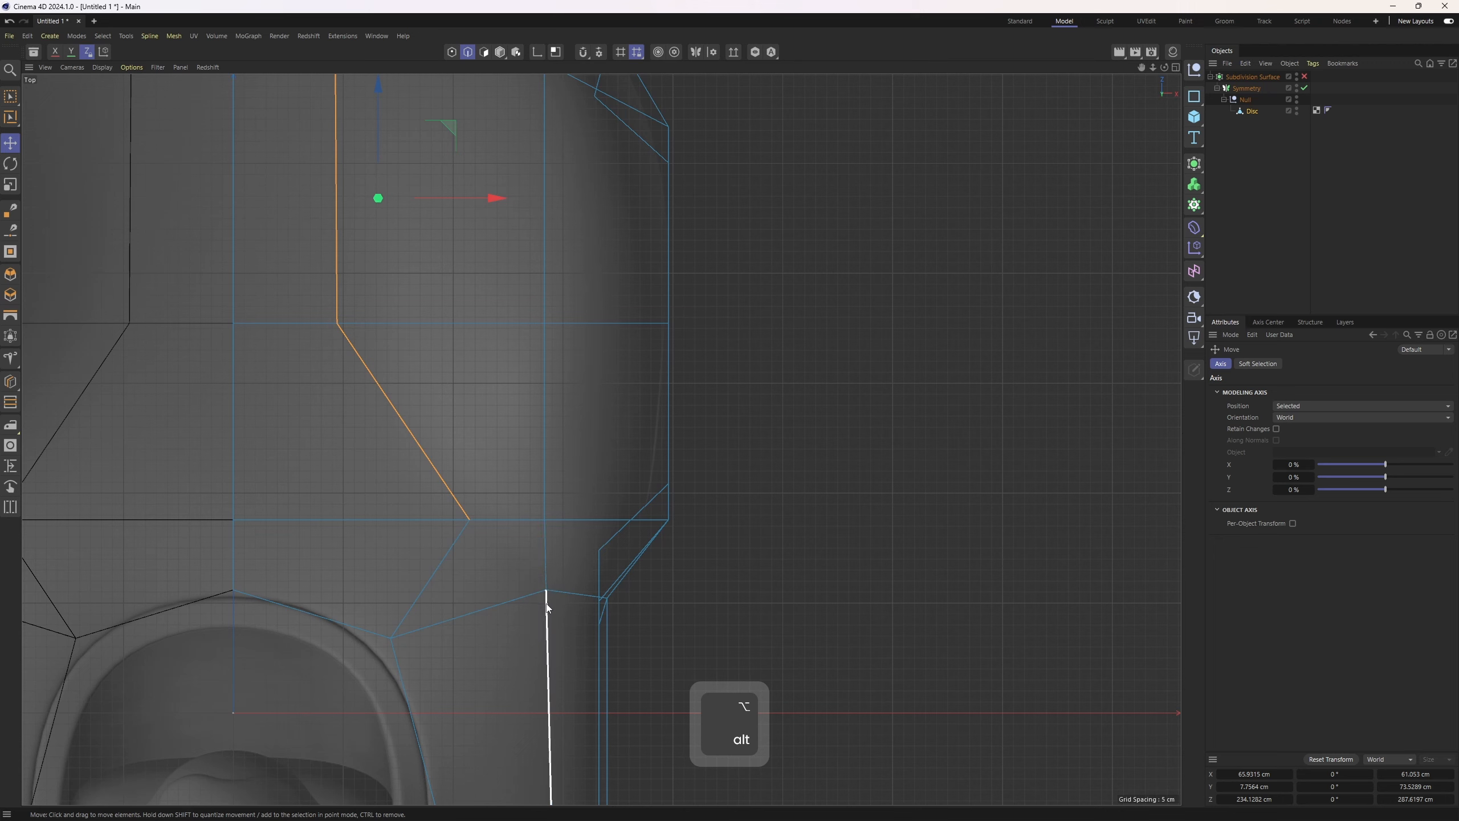
Select two points near the cockpit's rear corner and connect them with a new edge using the Polygon Pen
{"action": "key", "text": "1"}
{"action": "left_click", "coordinate": [546, 591]}
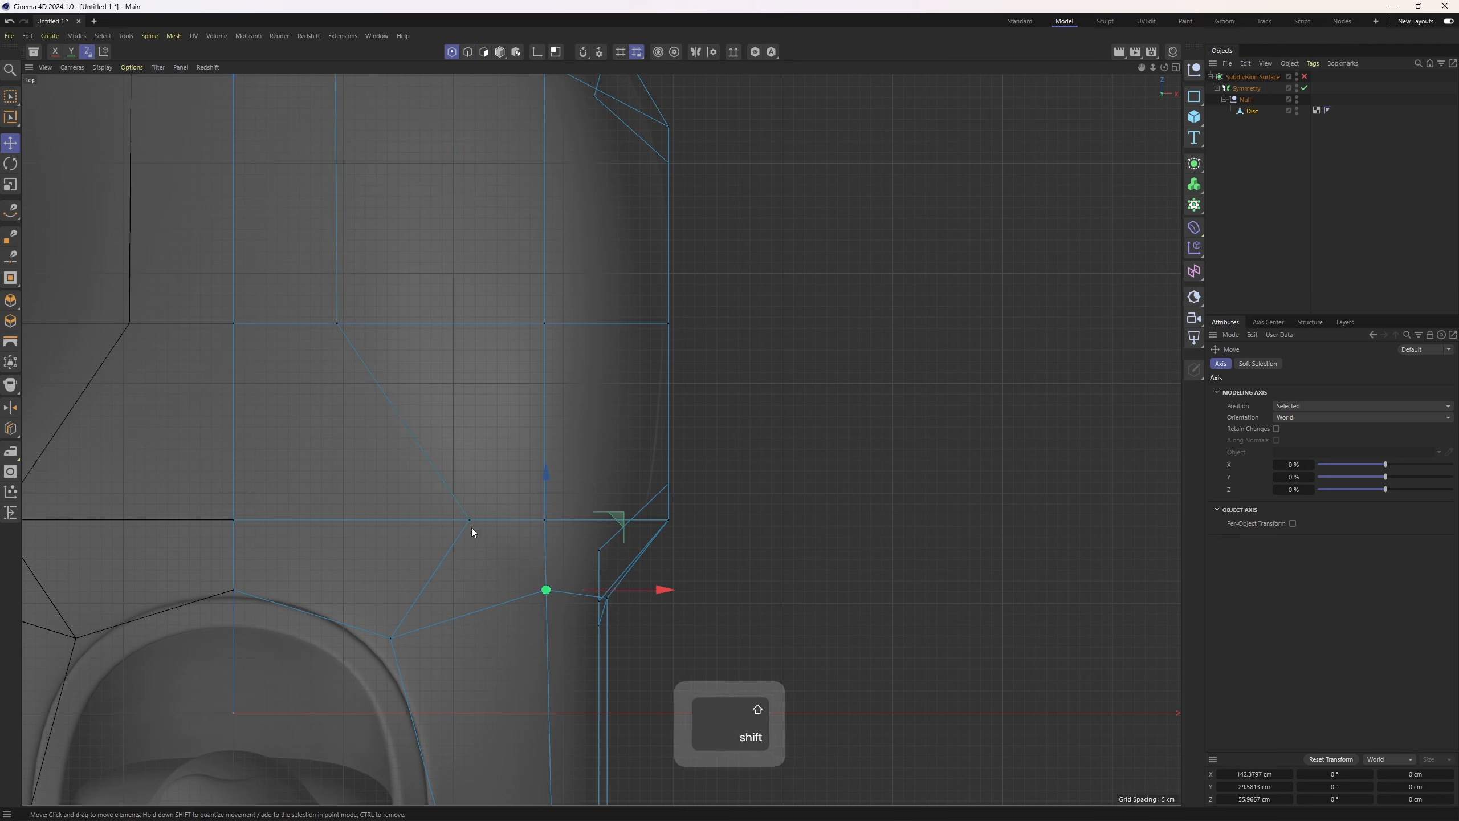
{"action": "left_click", "coordinate": [470, 521], "text": "shift"}
{"action": "right_click", "coordinate": [495, 612]}
{"action": "right_click", "coordinate": [310, 254]}
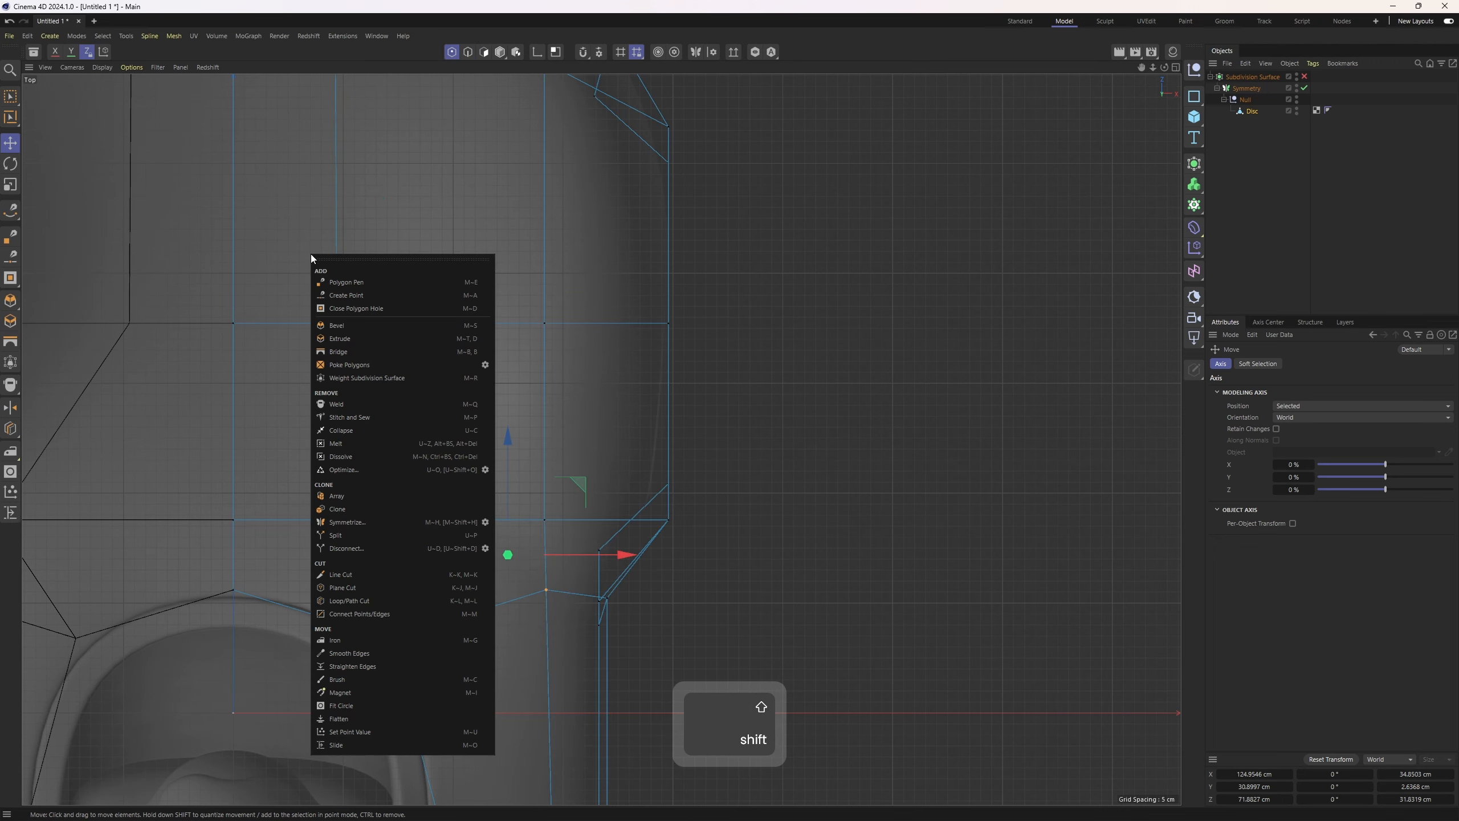
{"action": "left_click", "coordinate": [358, 283]}
{"action": "left_click", "coordinate": [471, 520]}
{"action": "left_click", "coordinate": [546, 591]}
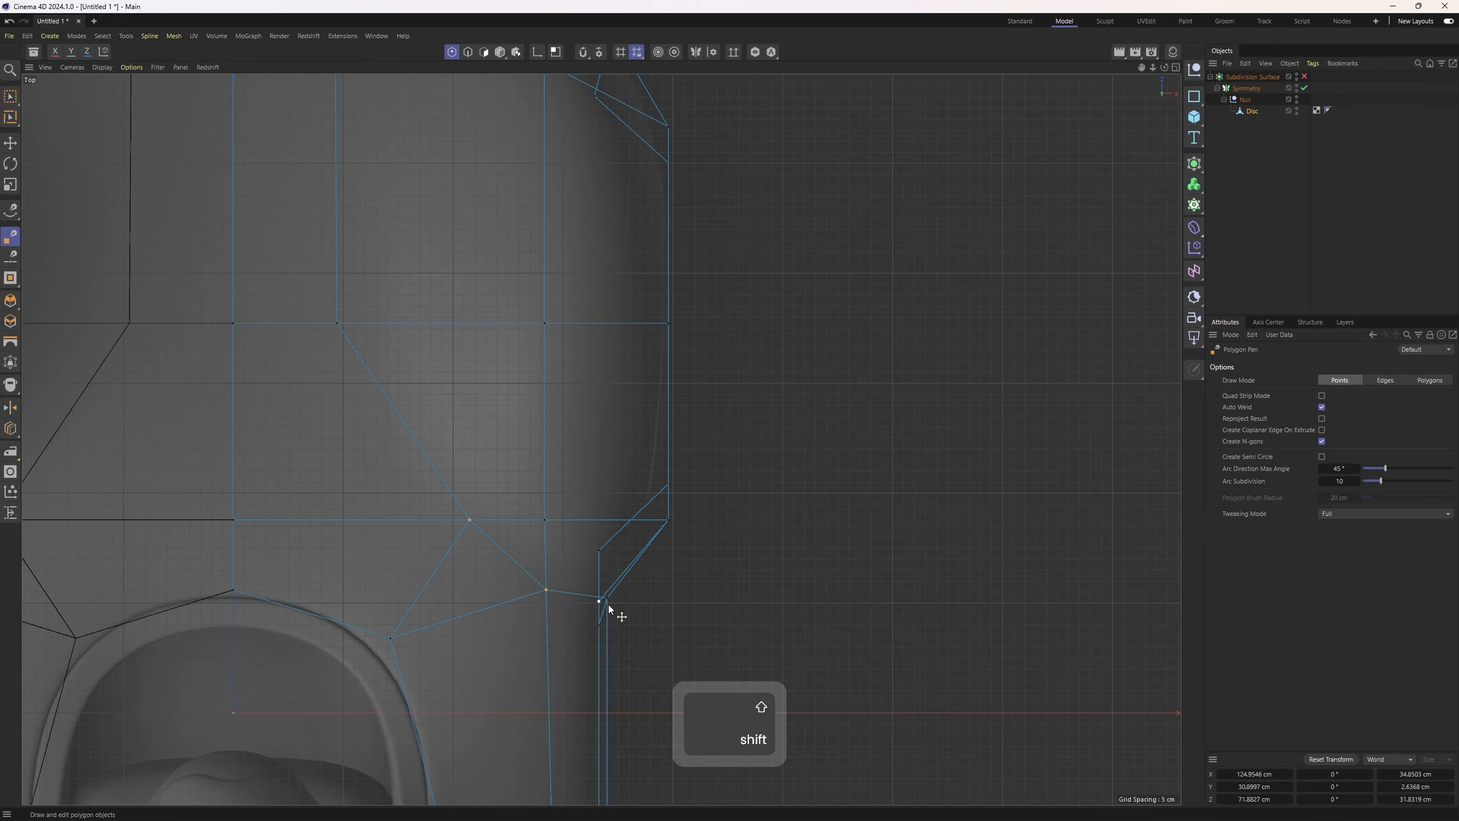
Draw a new edge with the Polygon Pen down the side panel from the cockpit opening to the lower edge
{"action": "middle_click", "coordinate": [608, 604]}
{"action": "middle_click", "coordinate": [303, 355]}
{"action": "scroll", "coordinate": [695, 536], "scroll_direction": "up", "scroll_amount": 2}
{"action": "left_click_drag", "start_coordinate": [695, 536], "coordinate": [576, 349], "text": "alt"}
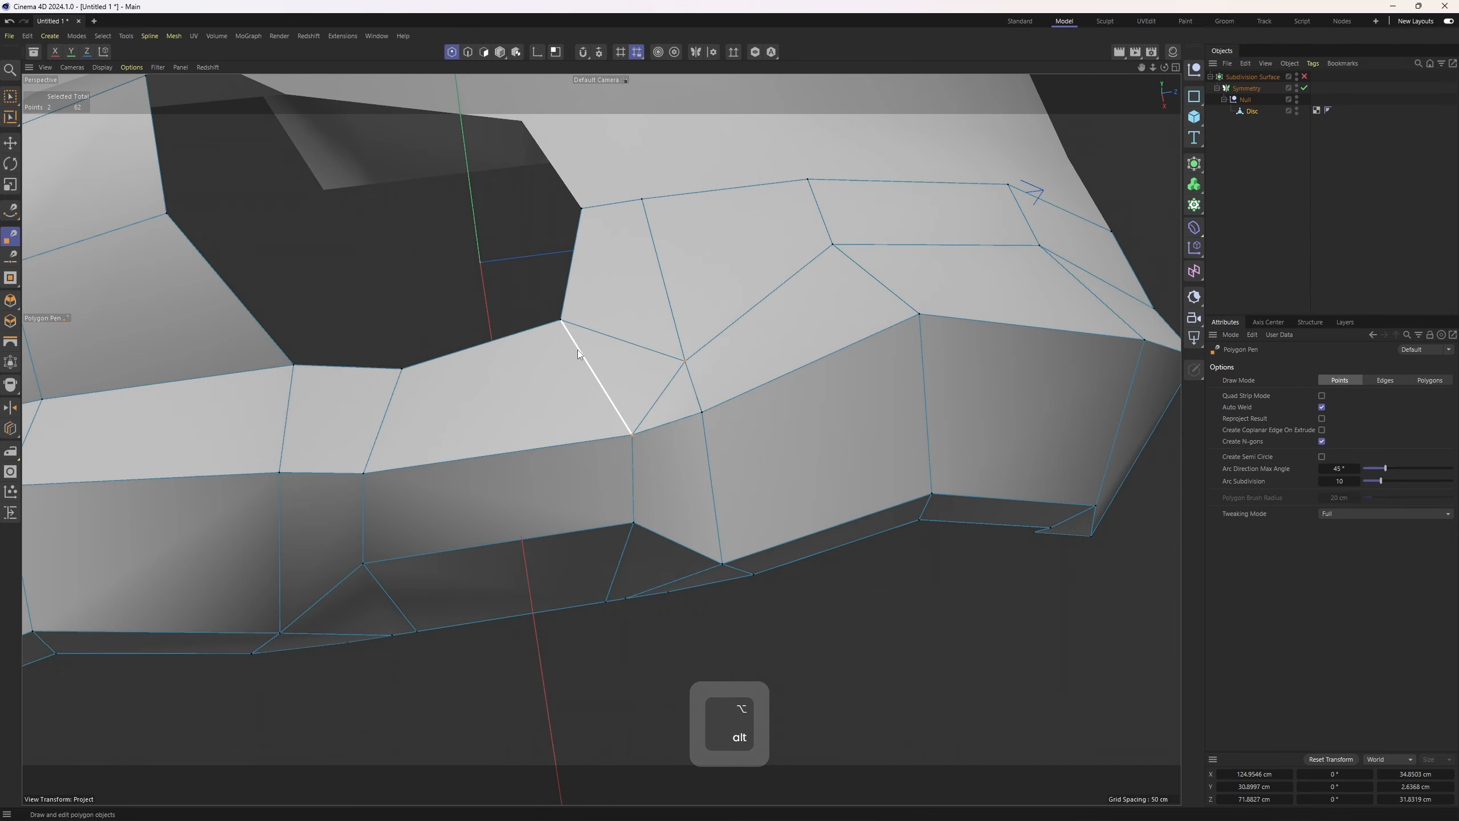
{"action": "left_click", "coordinate": [561, 320]}
{"action": "left_click", "coordinate": [563, 444]}
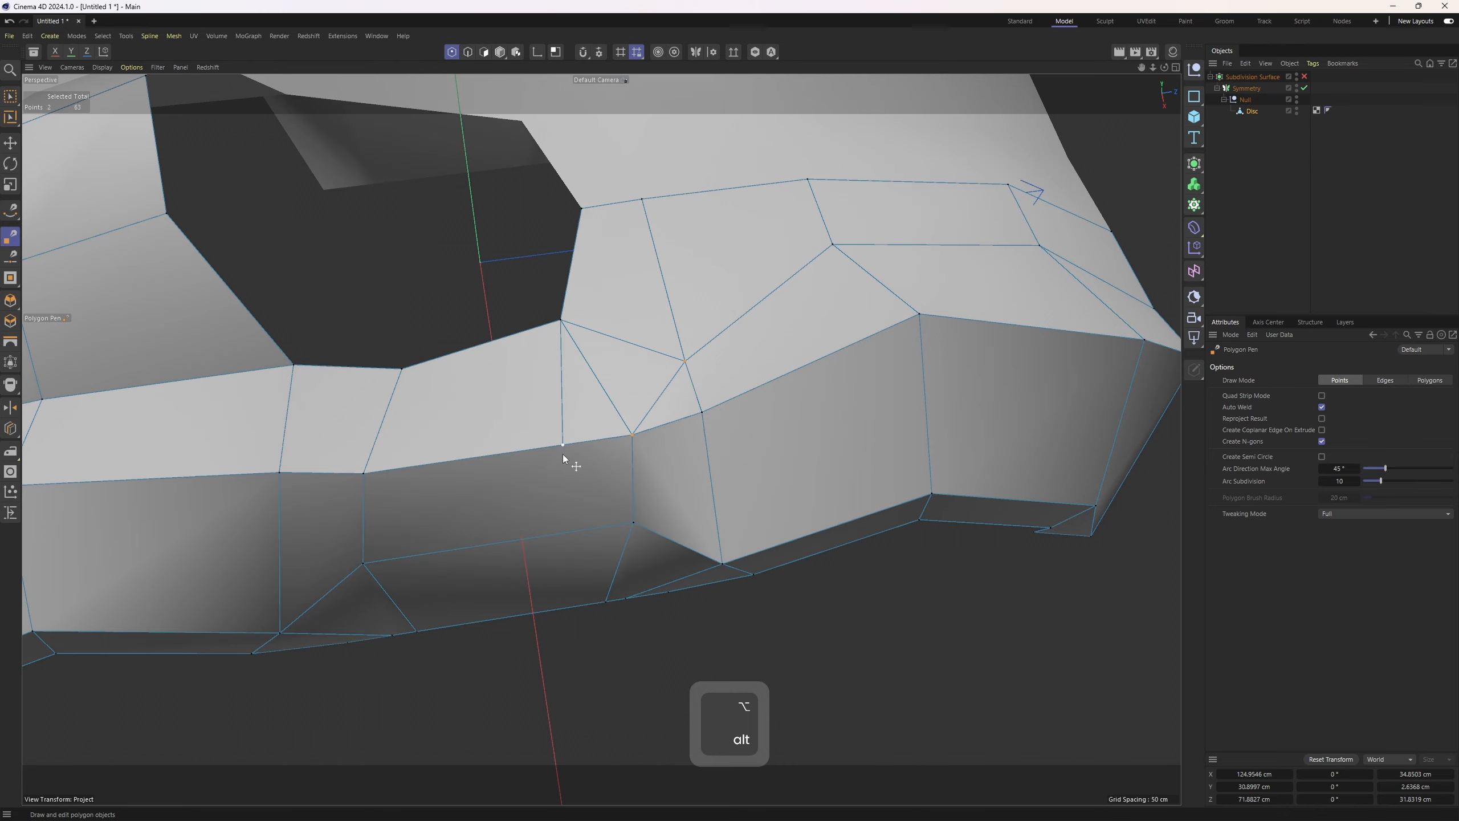
{"action": "left_click", "coordinate": [557, 539]}
{"action": "left_click_drag", "start_coordinate": [557, 538], "coordinate": [679, 589], "text": "alt"}
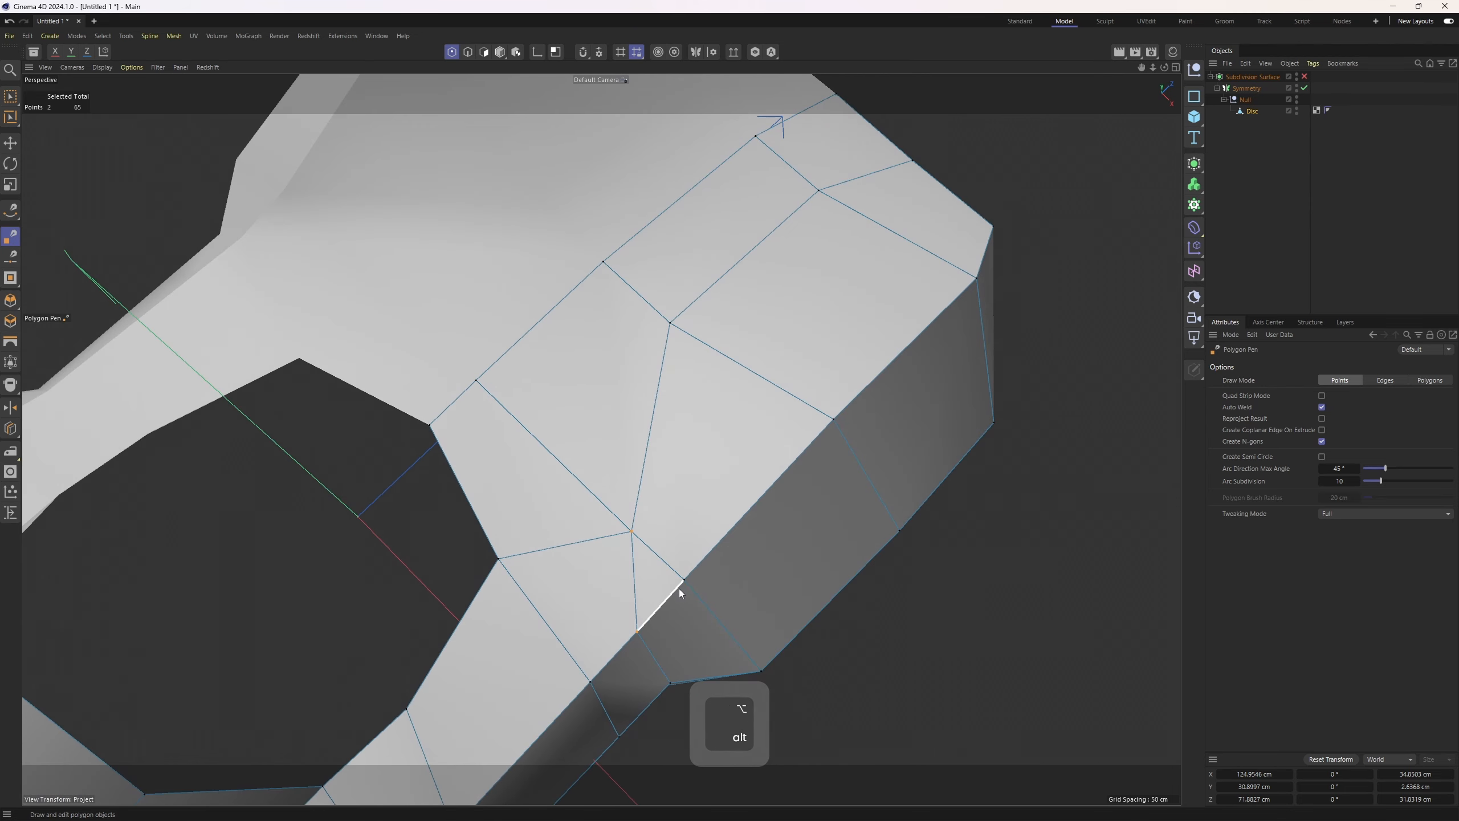
Add further Polygon Pen edges across the side panel toward the cockpit edge
{"action": "left_click", "coordinate": [646, 446]}
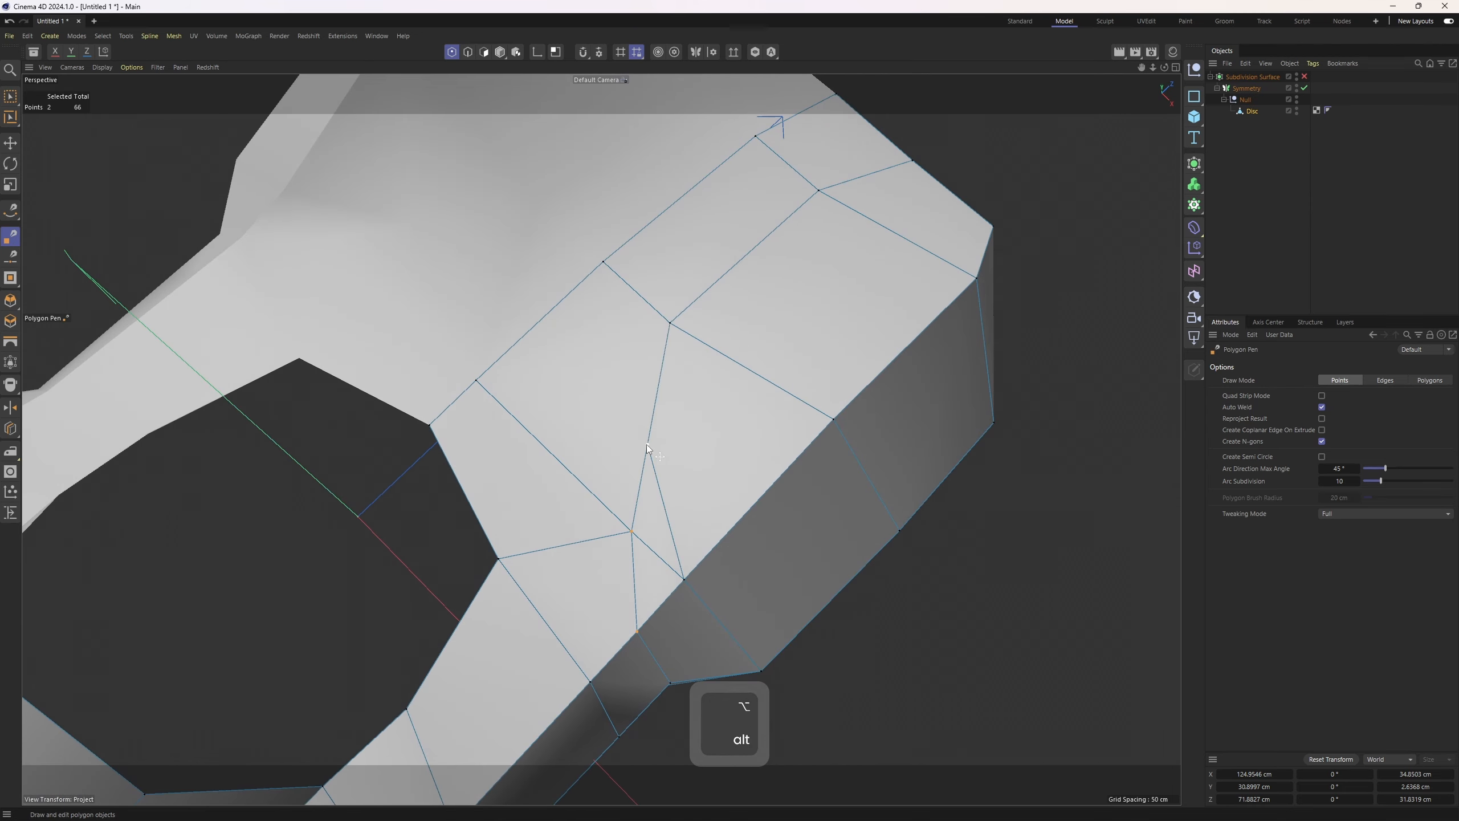
{"action": "left_click", "coordinate": [526, 334]}
{"action": "left_click_drag", "start_coordinate": [643, 501], "coordinate": [641, 637], "text": "alt"}
{"action": "left_click", "coordinate": [651, 554], "text": "ctrl"}
{"action": "key", "text": "space"}
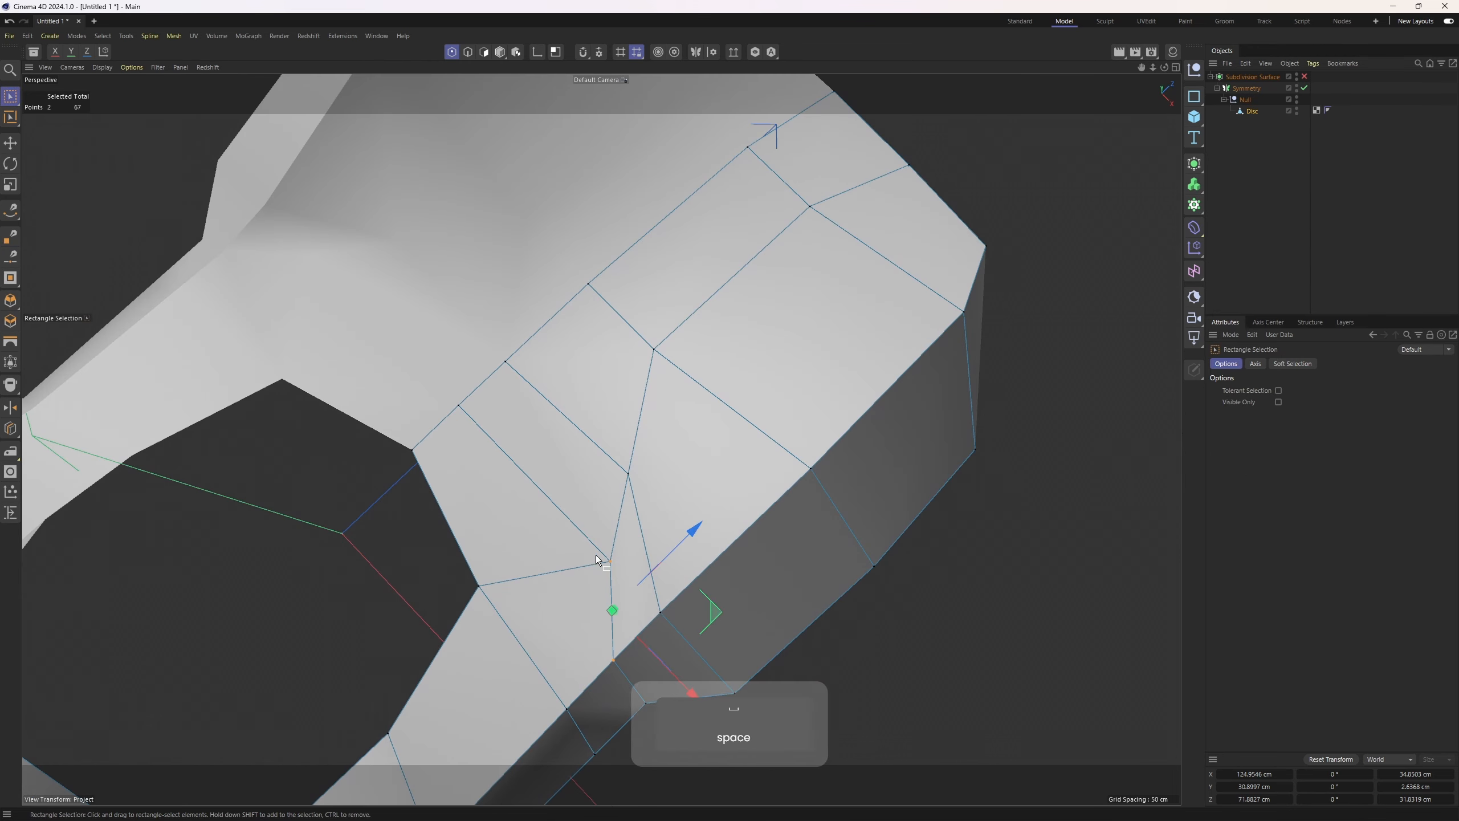
Select the new point on the side panel and reposition it in the top view to even out the panel layout
{"action": "left_click", "coordinate": [602, 560]}
{"action": "middle_click", "coordinate": [608, 554]}
{"action": "middle_click", "coordinate": [757, 413]}
{"action": "middle_click_drag", "start_coordinate": [793, 328], "coordinate": [904, 362], "text": "alt"}
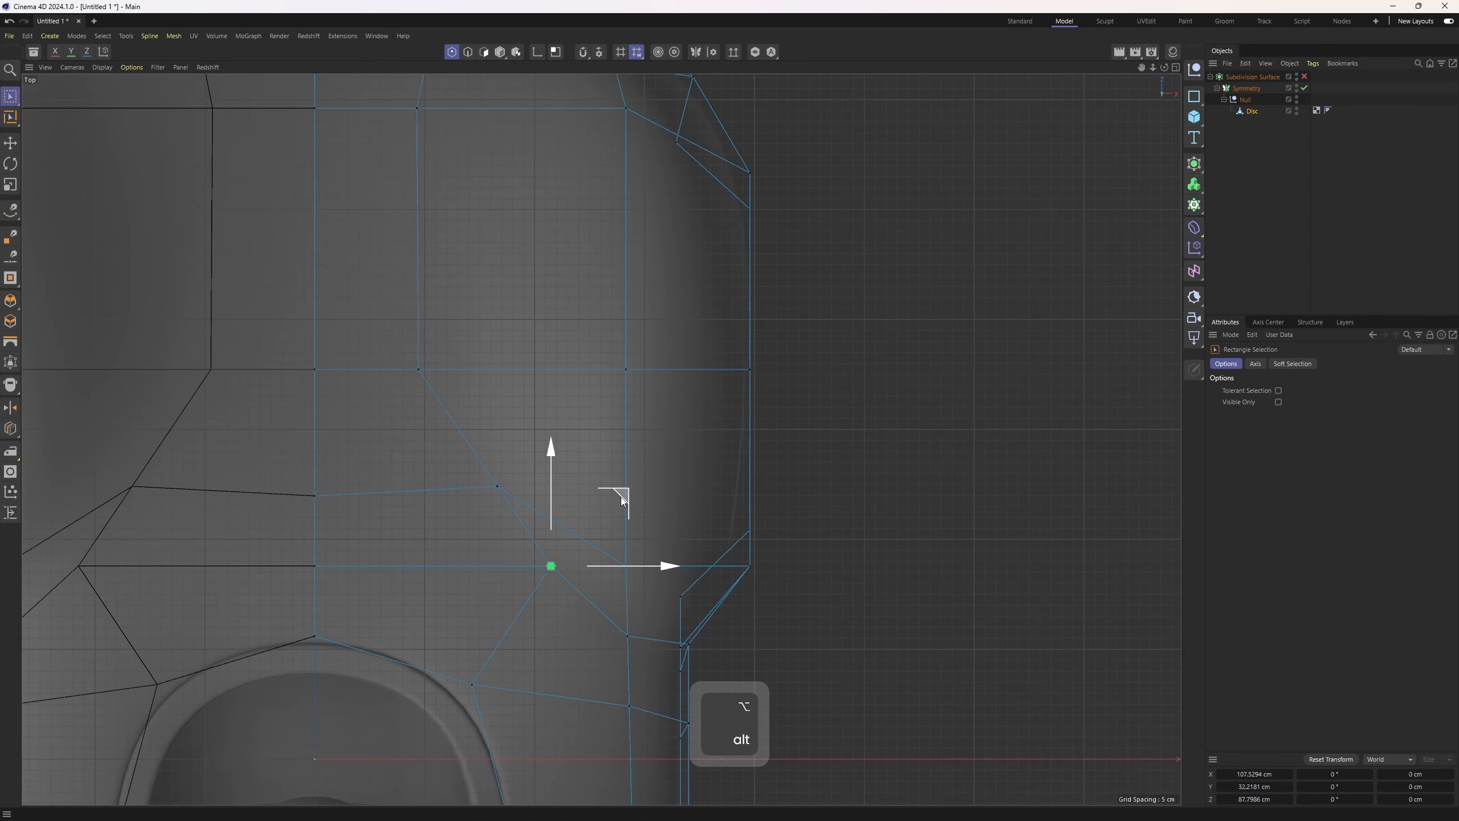
{"action": "left_click_drag", "start_coordinate": [615, 508], "coordinate": [545, 416]}
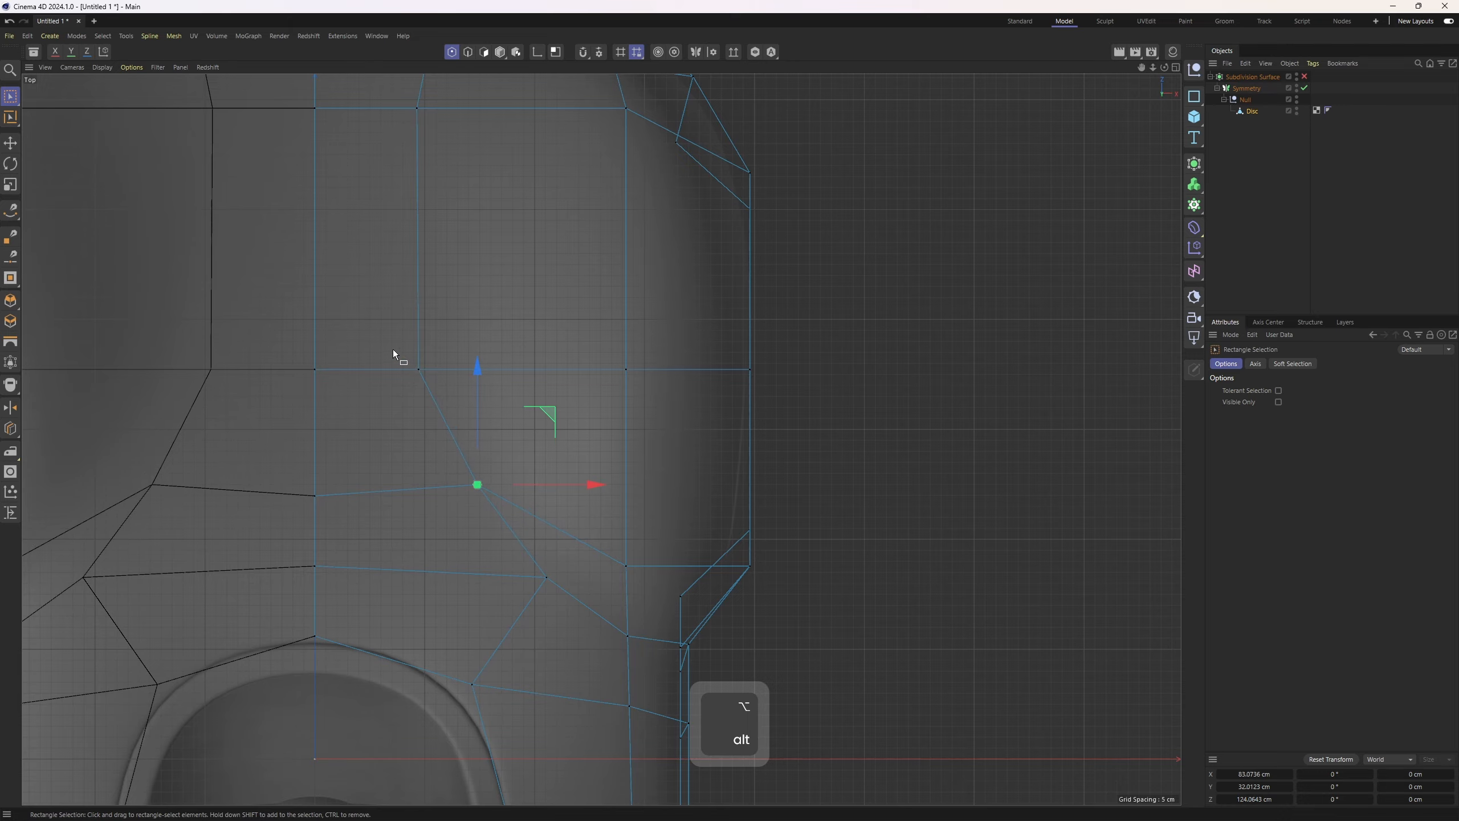
{"action": "left_click_drag", "start_coordinate": [392, 349], "coordinate": [516, 372]}
{"action": "middle_click", "coordinate": [506, 368]}
{"action": "middle_click", "coordinate": [291, 290]}
Select the three edges across the side panel and apply Equal Spacing to them
{"action": "key", "text": "2"}
{"action": "left_click_drag", "start_coordinate": [580, 473], "coordinate": [517, 485], "text": "alt"}
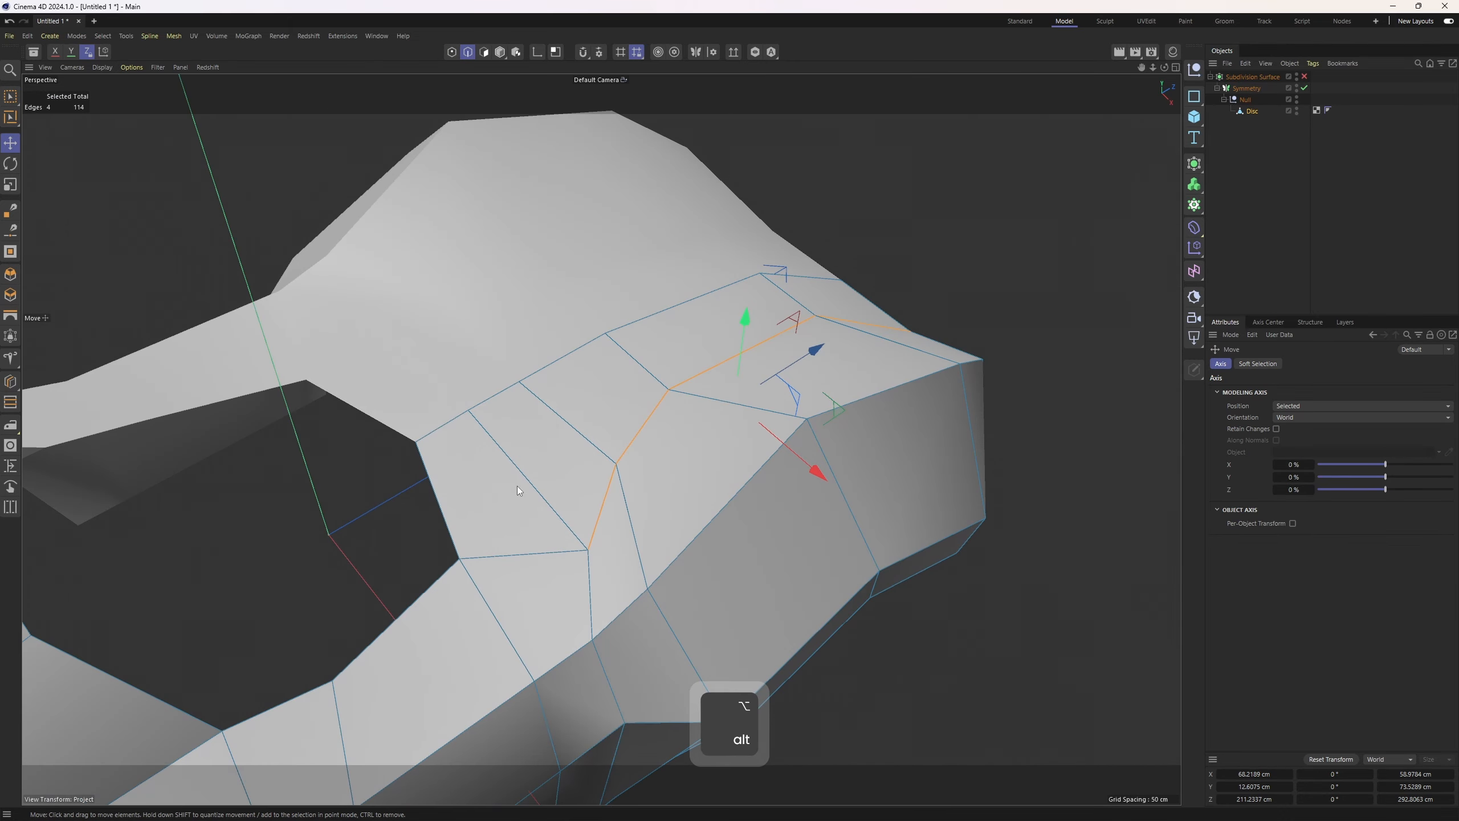
{"action": "left_click", "coordinate": [520, 474]}
{"action": "left_click", "coordinate": [557, 407], "text": "shift"}
{"action": "left_click", "coordinate": [639, 365], "text": "shift"}
{"action": "left_click_drag", "start_coordinate": [692, 358], "coordinate": [803, 323], "text": "alt"}
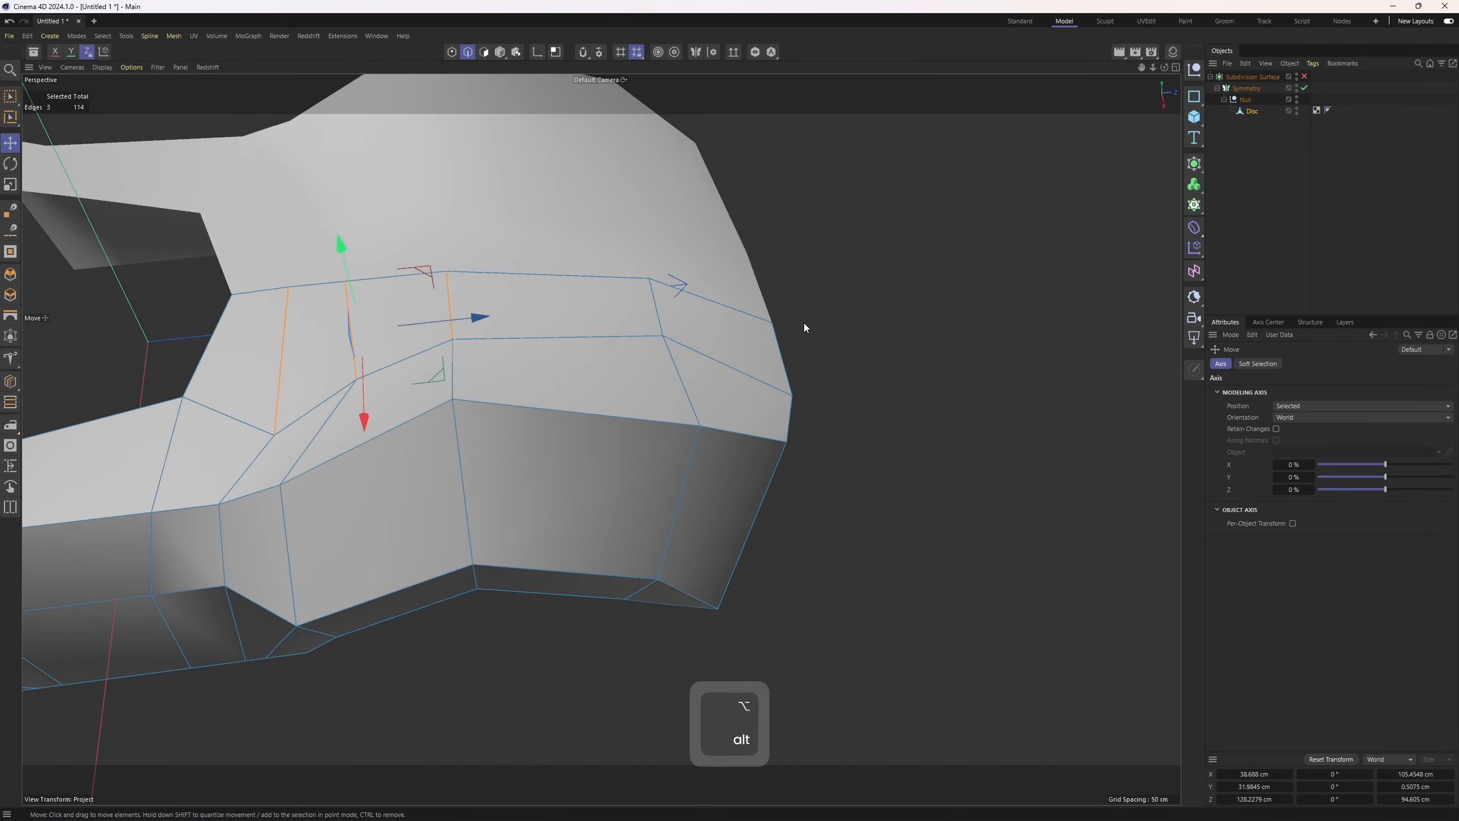
{"action": "right_click", "coordinate": [803, 323]}
{"action": "left_click", "coordinate": [871, 687]}
{"action": "left_click_drag", "start_coordinate": [870, 682], "coordinate": [602, 528], "text": "alt"}
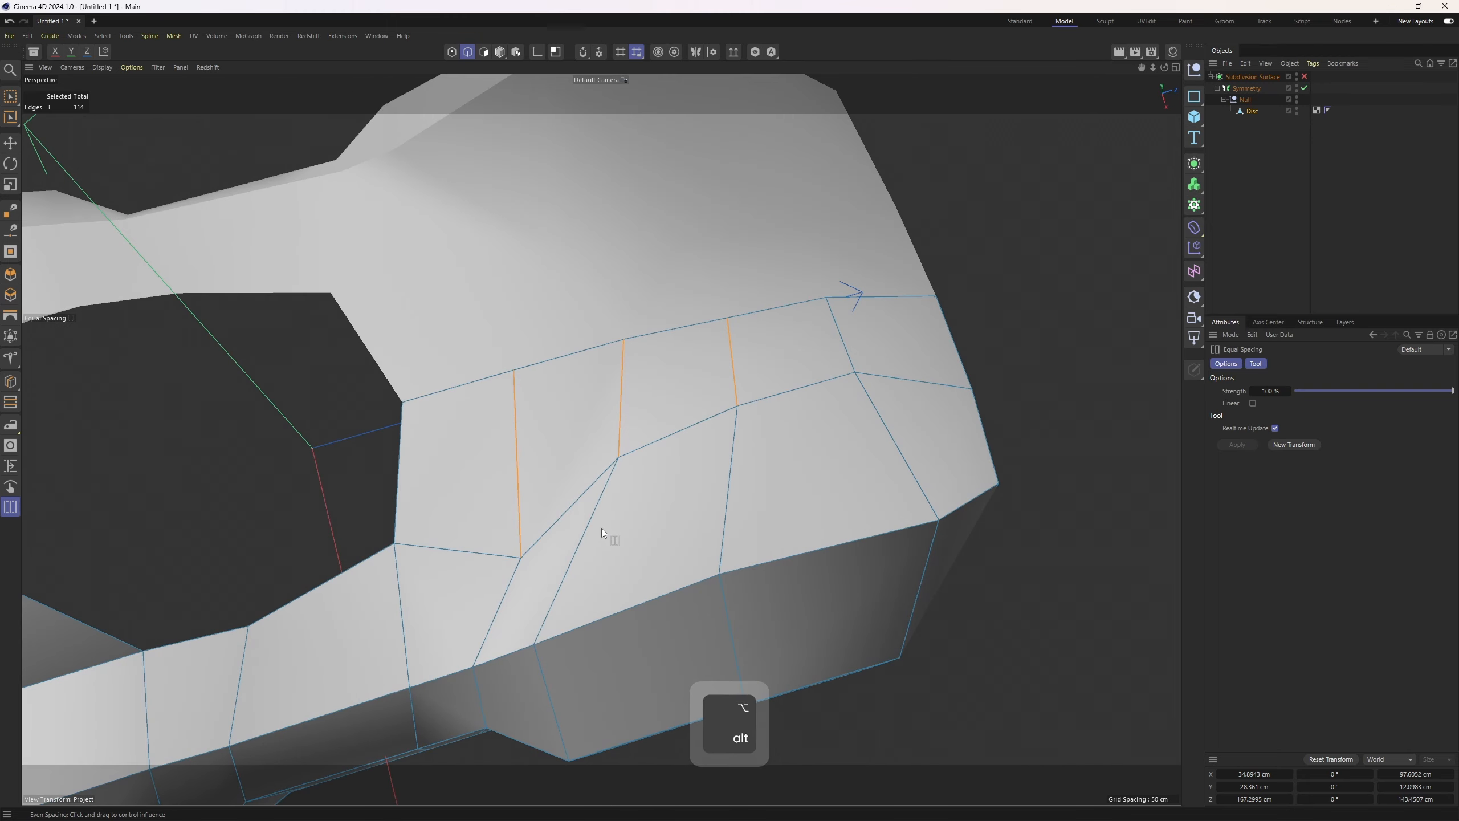
Nudge points along the symmetry centre line in the top view to follow the reference
{"action": "key", "text": "1"}
{"action": "key", "text": "space"}
{"action": "middle_click", "coordinate": [647, 460]}
{"action": "middle_click_drag", "start_coordinate": [859, 254], "coordinate": [868, 338], "text": "alt"}
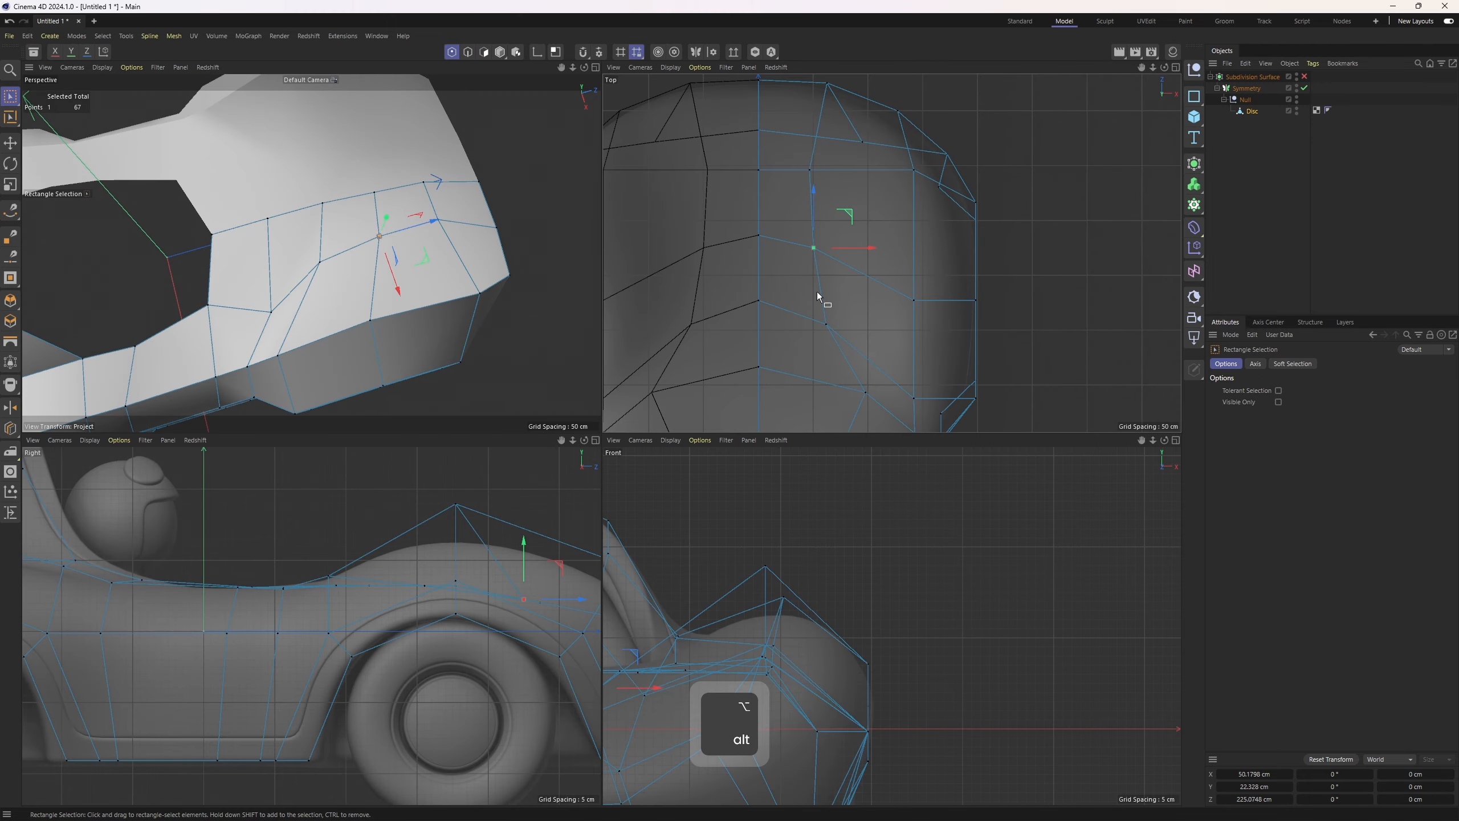
{"action": "left_click", "coordinate": [760, 237]}
{"action": "left_click_drag", "start_coordinate": [763, 181], "coordinate": [762, 190]}
{"action": "left_click", "coordinate": [759, 302]}
{"action": "left_click_drag", "start_coordinate": [759, 253], "coordinate": [759, 269]}
{"action": "middle_click_drag", "start_coordinate": [773, 385], "coordinate": [764, 326], "text": "alt"}
{"action": "left_click", "coordinate": [752, 310]}
{"action": "left_click_drag", "start_coordinate": [752, 262], "coordinate": [752, 276]}
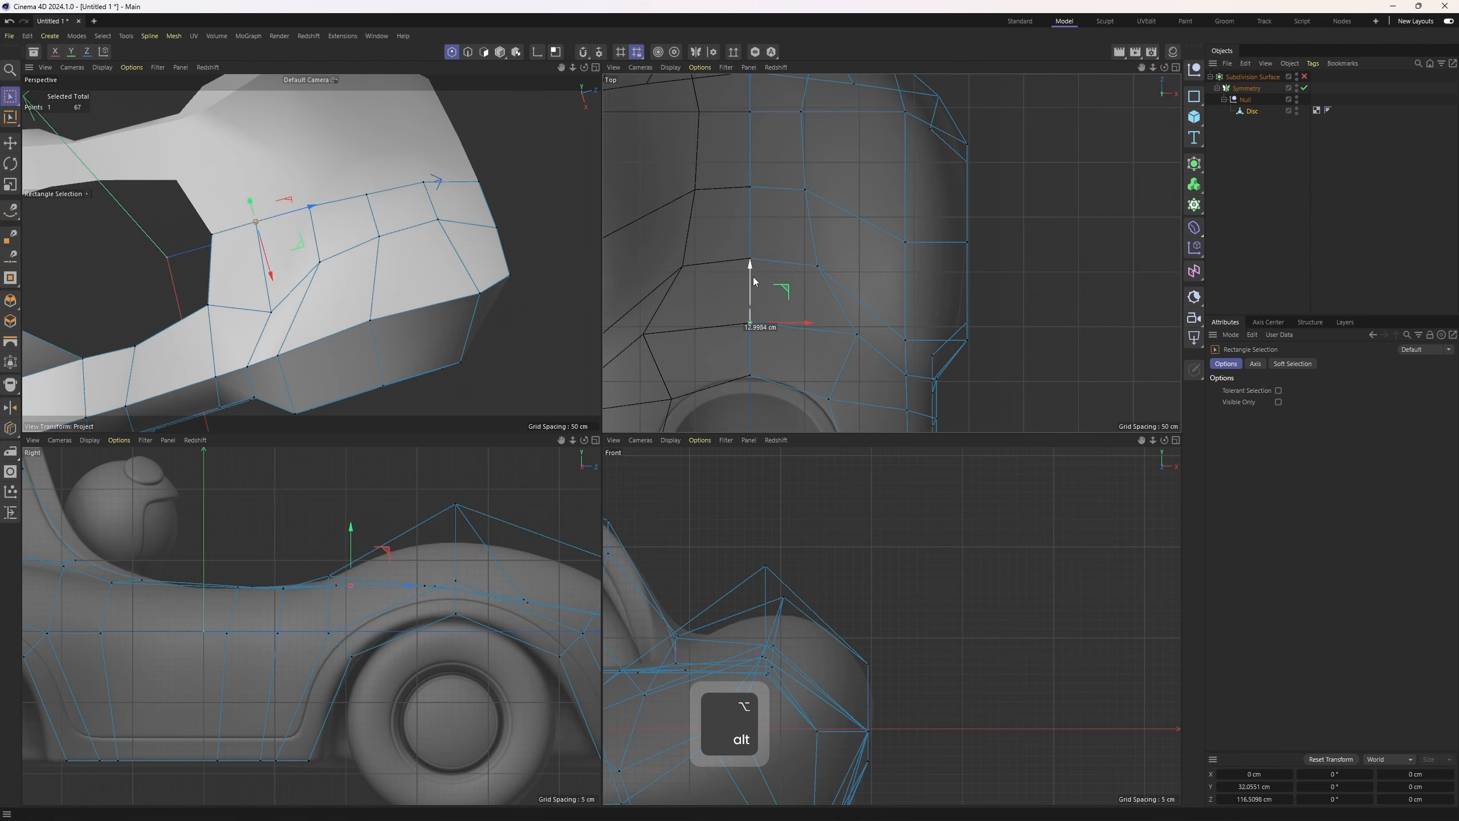
Select three polygons on the top surface beside the cockpit in the front view
{"action": "middle_click", "coordinate": [442, 309]}
{"action": "left_click_drag", "start_coordinate": [442, 308], "coordinate": [643, 448], "text": "alt"}
{"action": "key", "text": "2"}
{"action": "key", "text": "3"}
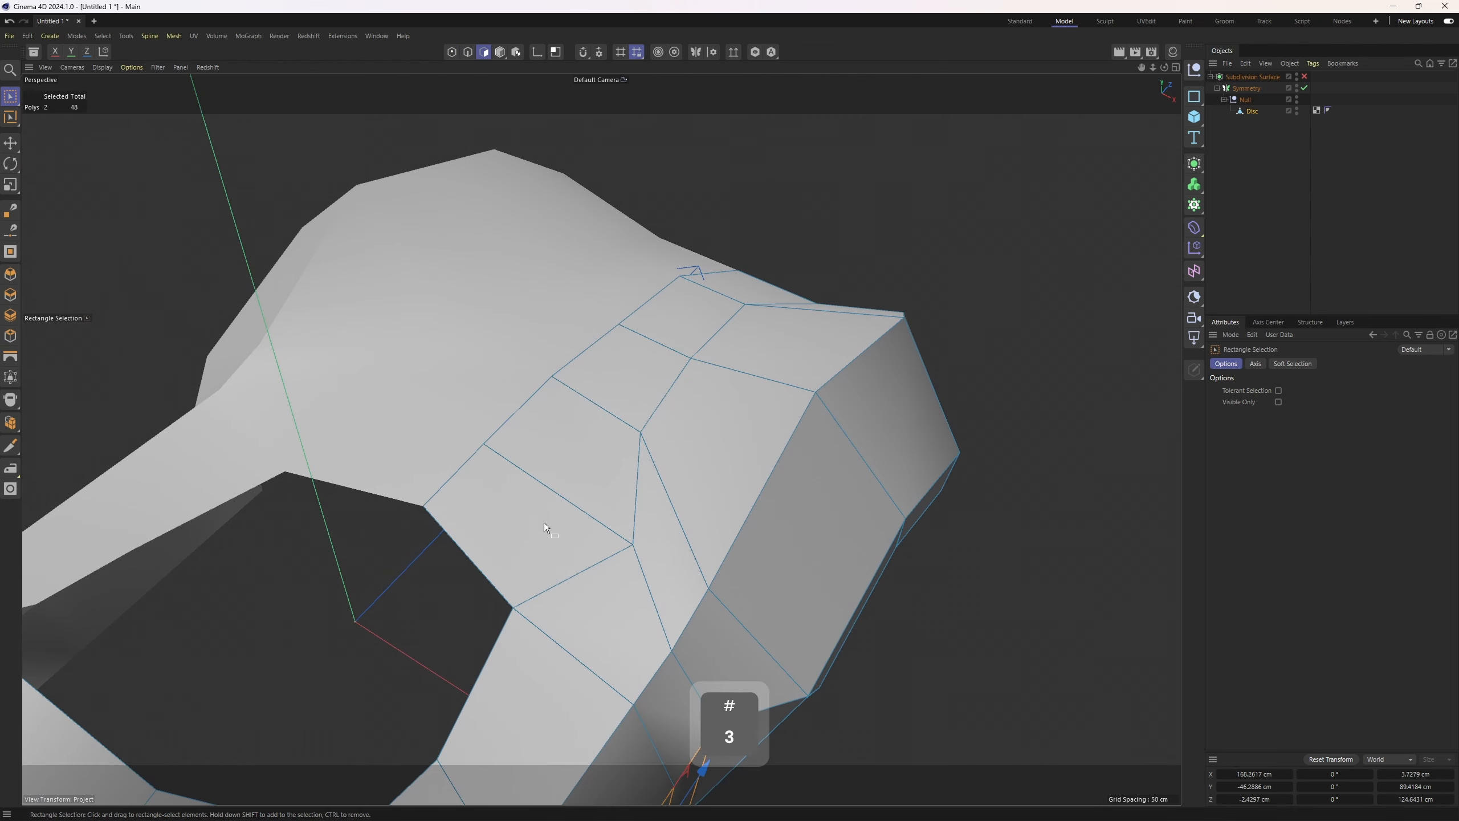
{"action": "key", "text": "e"}
{"action": "left_click_drag", "start_coordinate": [677, 315], "coordinate": [814, 608], "text": "alt"}
{"action": "middle_click", "coordinate": [814, 609]}
{"action": "middle_click", "coordinate": [813, 608]}
{"action": "middle_click_drag", "start_coordinate": [389, 543], "coordinate": [677, 554], "text": "alt"}
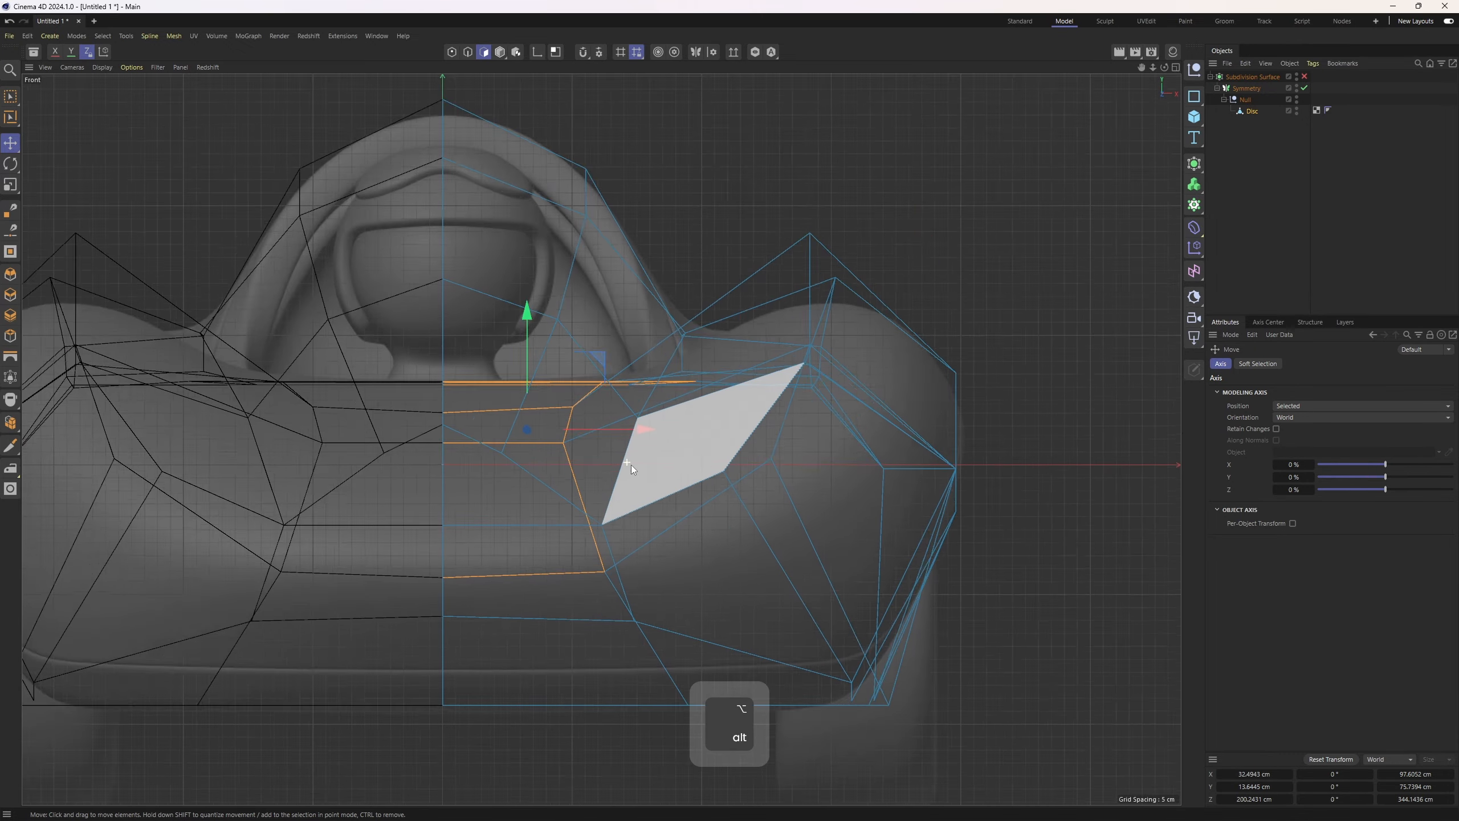
{"action": "right_click_drag", "start_coordinate": [632, 466], "coordinate": [990, 638], "text": "alt"}
{"action": "middle_click_drag", "start_coordinate": [969, 627], "coordinate": [420, 329], "text": "alt"}
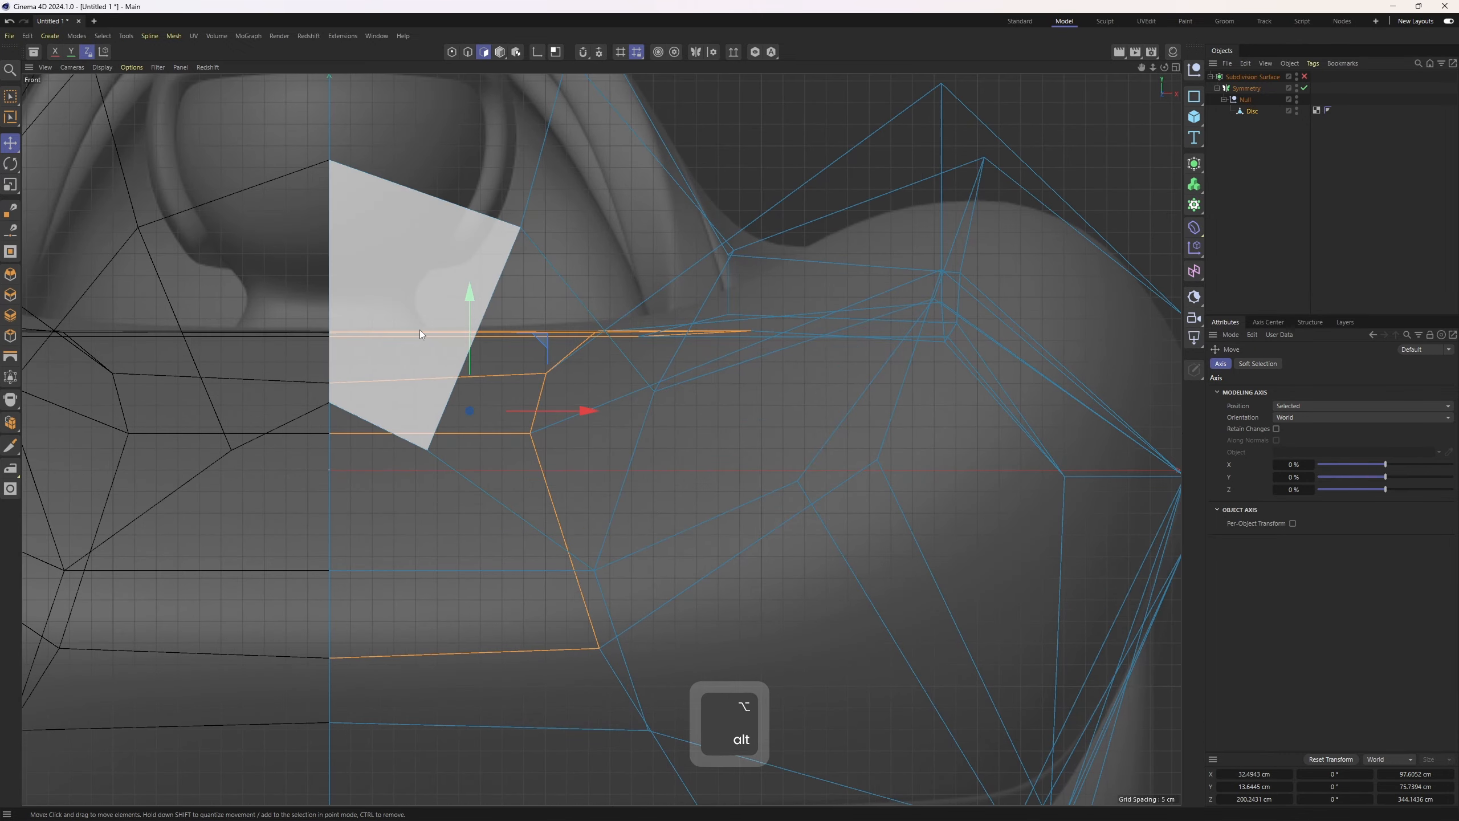
{"action": "left_click_drag", "start_coordinate": [419, 329], "coordinate": [575, 292], "text": "alt"}
{"action": "left_click", "coordinate": [646, 595], "text": "ctrl"}
{"action": "left_click", "coordinate": [638, 499], "text": "ctrl"}
Scale the selected polygons flat vertically and rotate them slightly to level them with the body line
{"action": "key", "text": "t"}
{"action": "left_click_drag", "start_coordinate": [575, 292], "coordinate": [576, 402]}
{"action": "middle_click", "coordinate": [747, 556]}
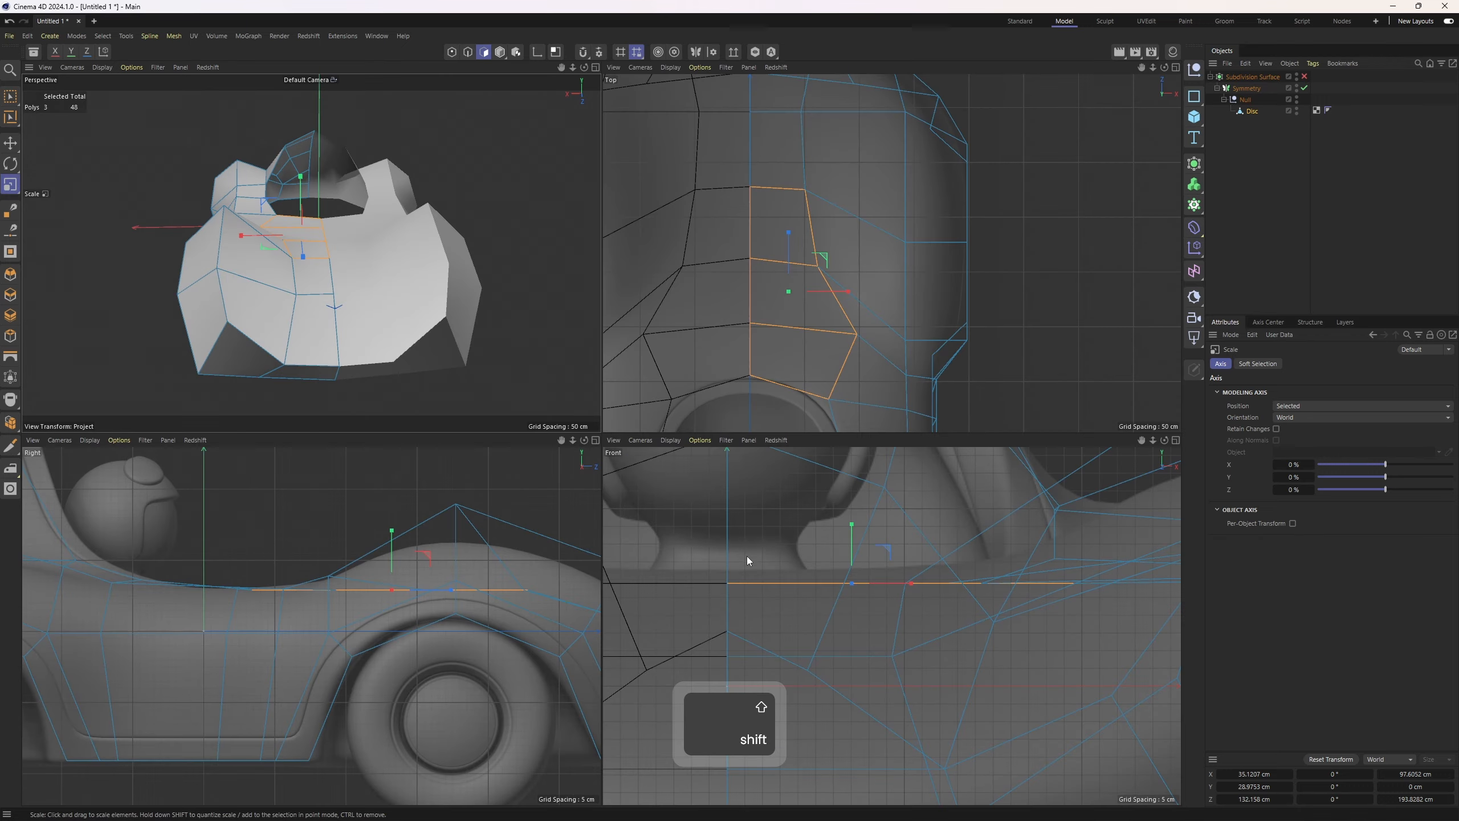
{"action": "key", "text": "r"}
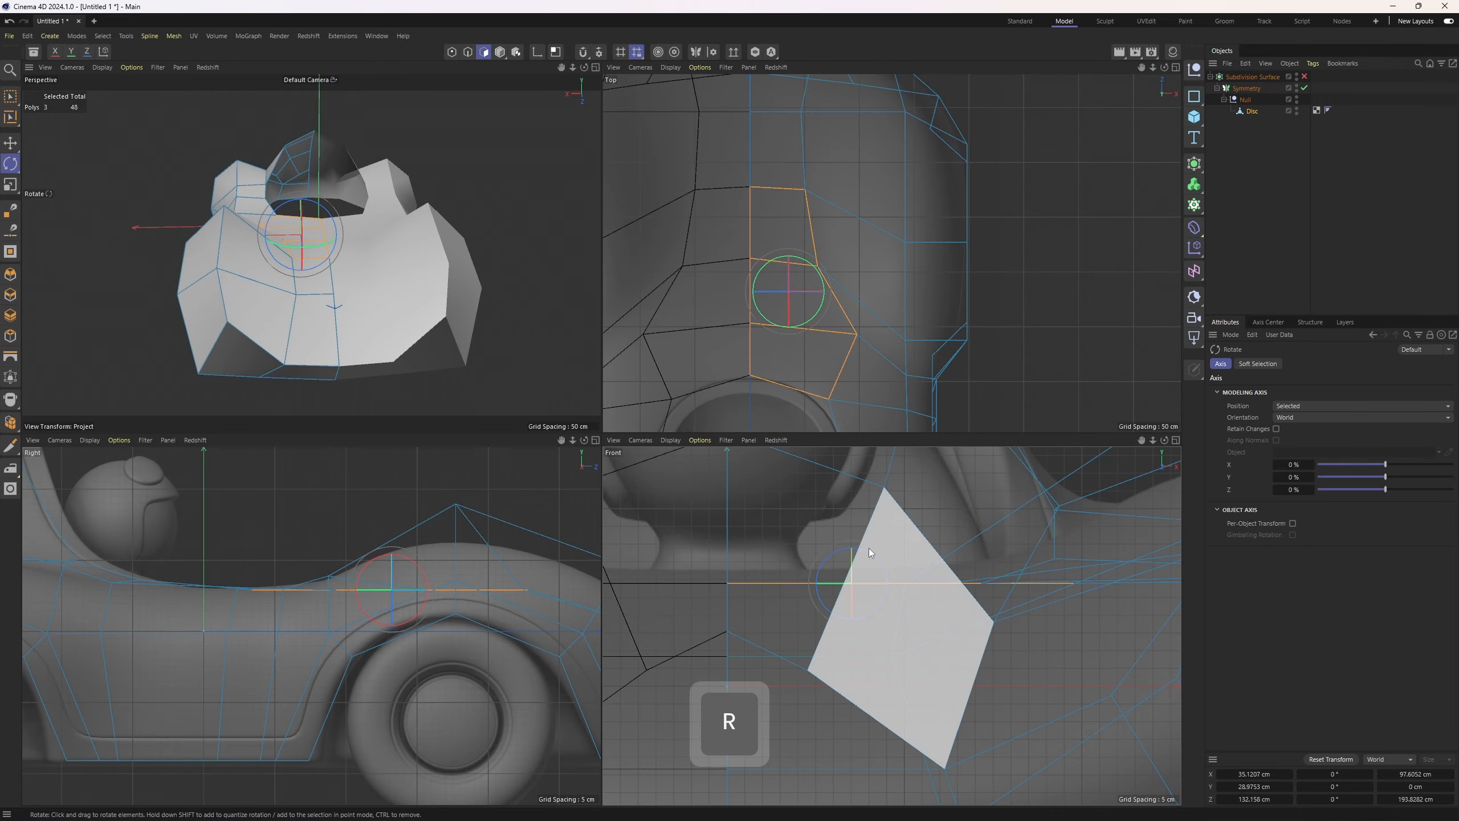
{"action": "key", "text": "e"}
{"action": "key", "text": "r"}
{"action": "left_click_drag", "start_coordinate": [848, 552], "coordinate": [853, 567]}
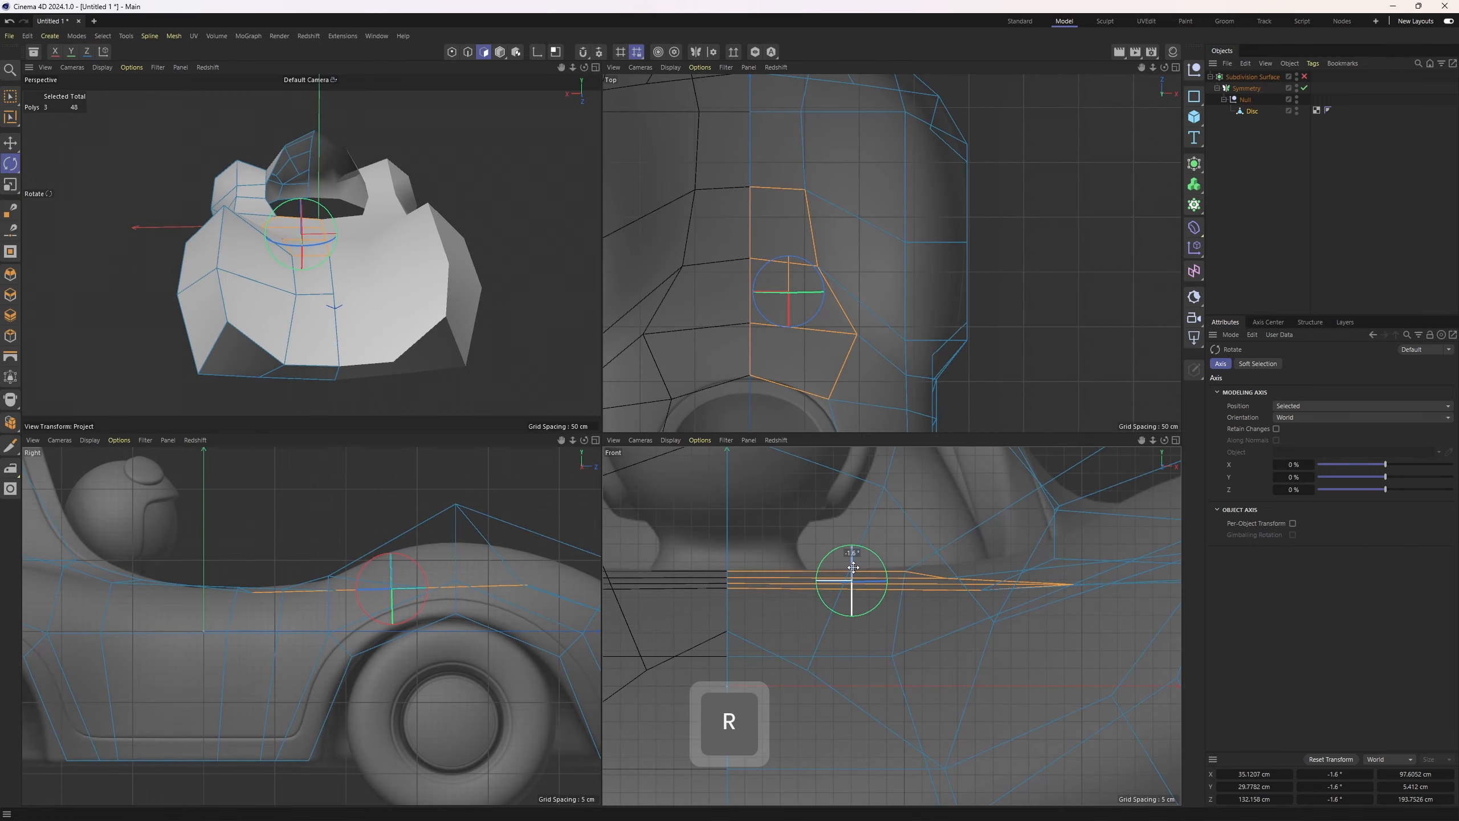
{"action": "key", "text": "e"}
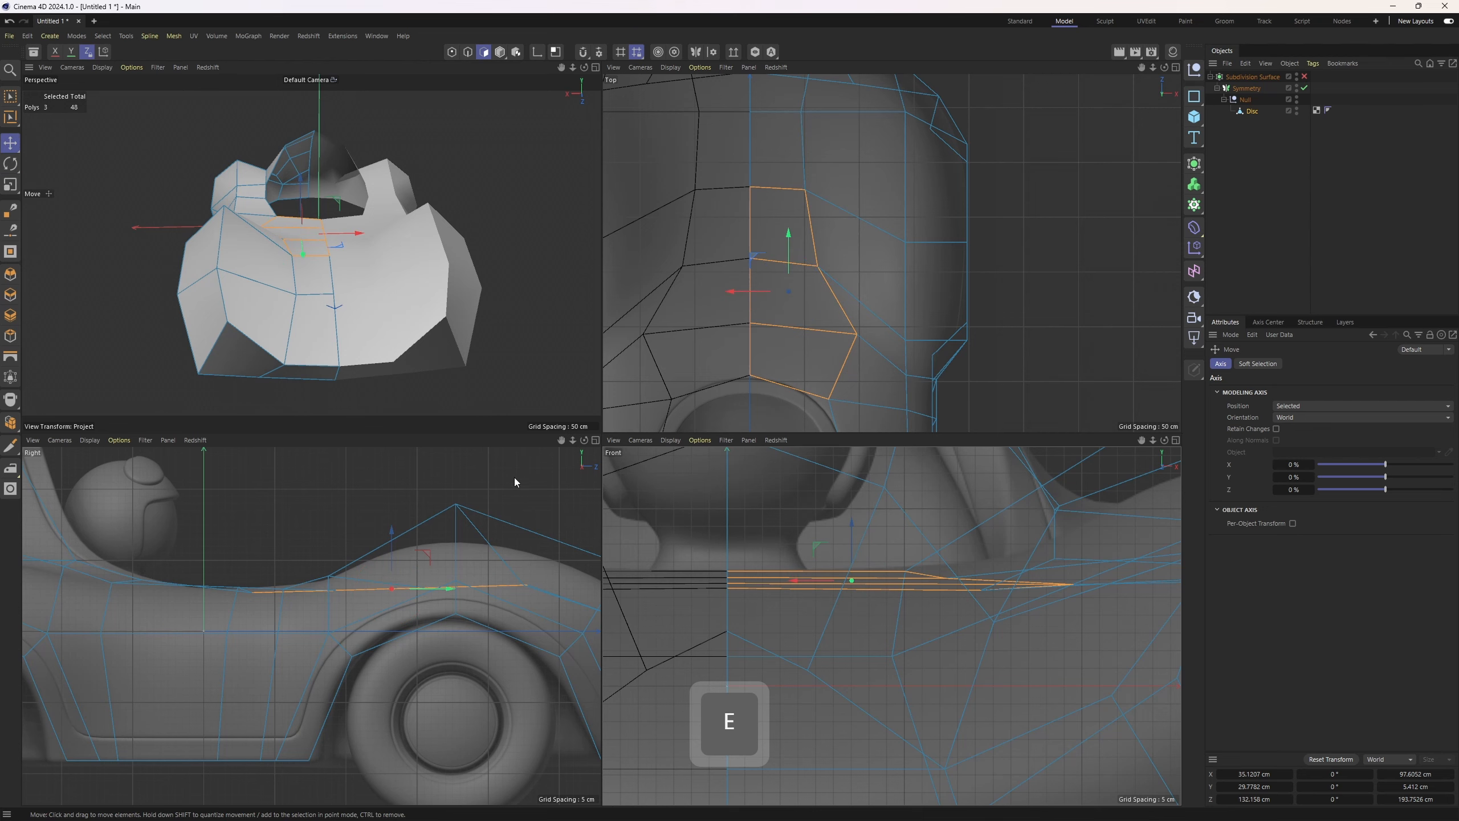
Select an edge beside the cockpit and nudge it slightly in the perspective view
{"action": "scroll", "coordinate": [387, 235], "scroll_direction": "up", "scroll_amount": 5}
{"action": "key", "text": "2"}
{"action": "left_click", "coordinate": [348, 247]}
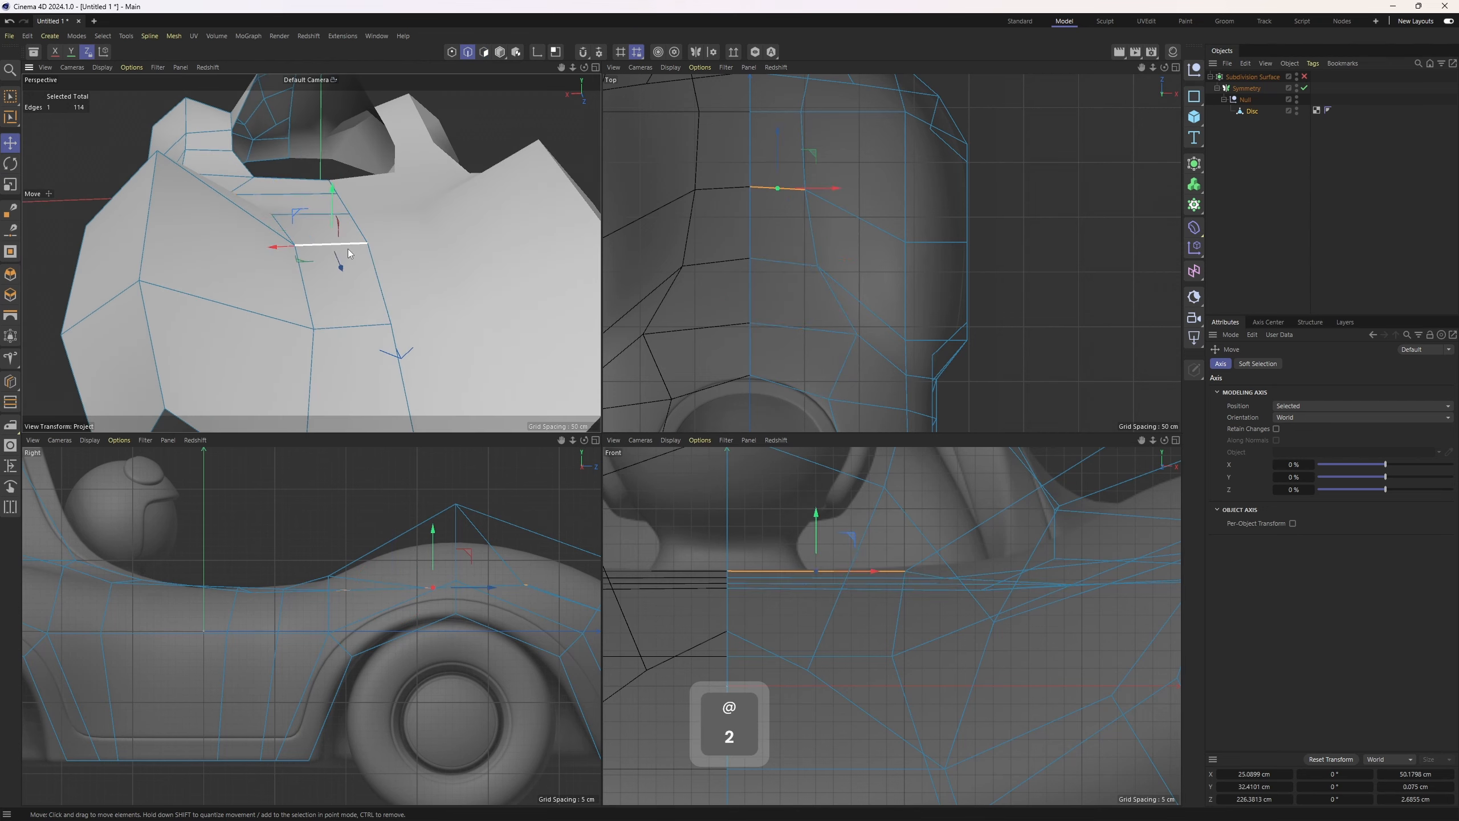
{"action": "left_click_drag", "start_coordinate": [333, 191], "coordinate": [339, 200]}
{"action": "key", "text": "3"}
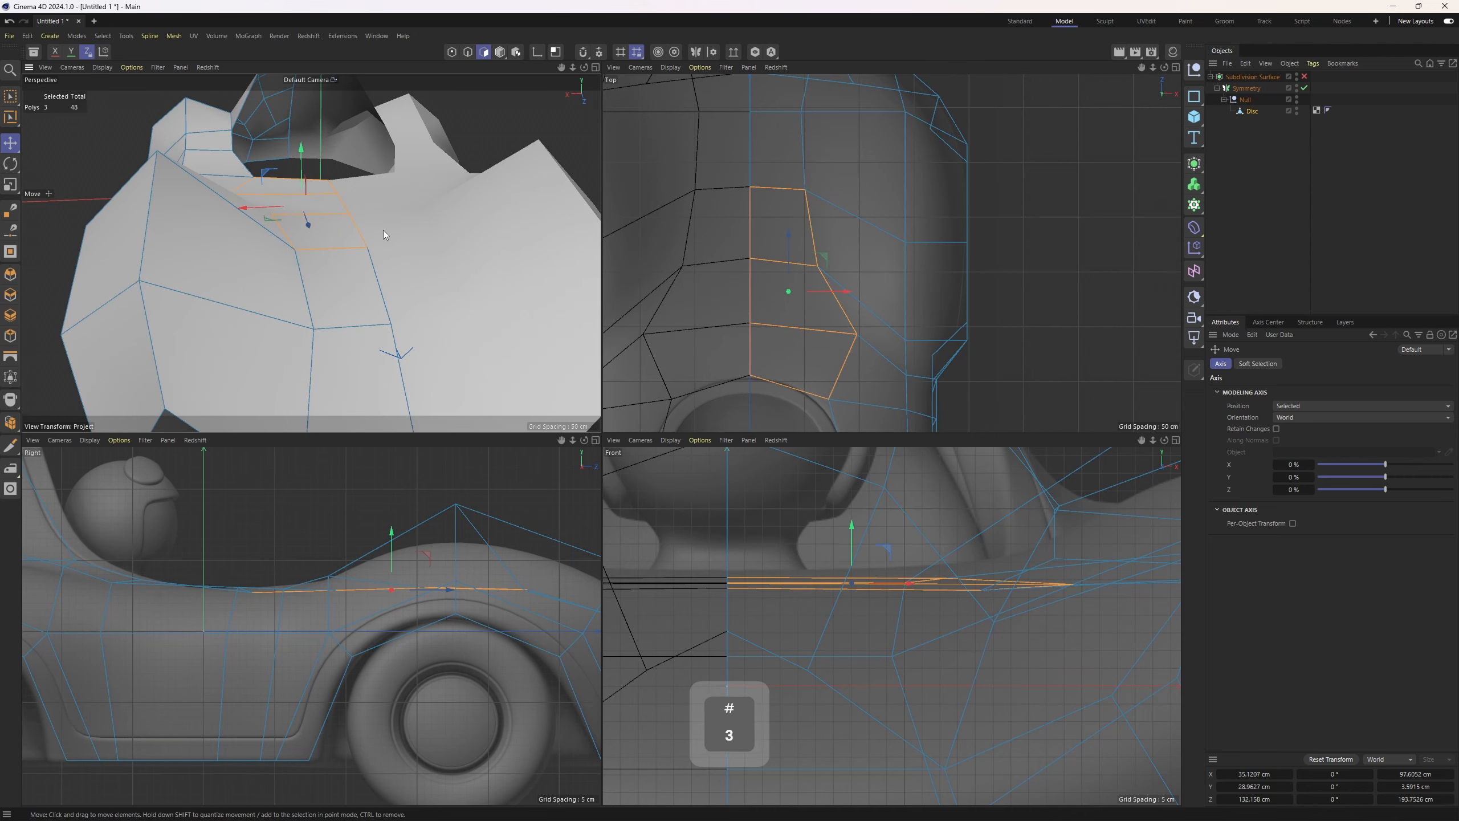
Inspect the levelled top polygons from the side view against the reference sculpt
{"action": "scroll", "coordinate": [383, 230], "scroll_direction": "down", "scroll_amount": 3}
{"action": "left_click", "coordinate": [372, 294], "text": "shift"}
{"action": "left_click", "coordinate": [390, 320], "text": "shift"}
{"action": "middle_click_drag", "start_coordinate": [545, 588], "coordinate": [321, 505], "text": "alt"}
{"action": "middle_click", "coordinate": [331, 506]}
{"action": "scroll", "coordinate": [493, 510], "scroll_direction": "down", "scroll_amount": 3}
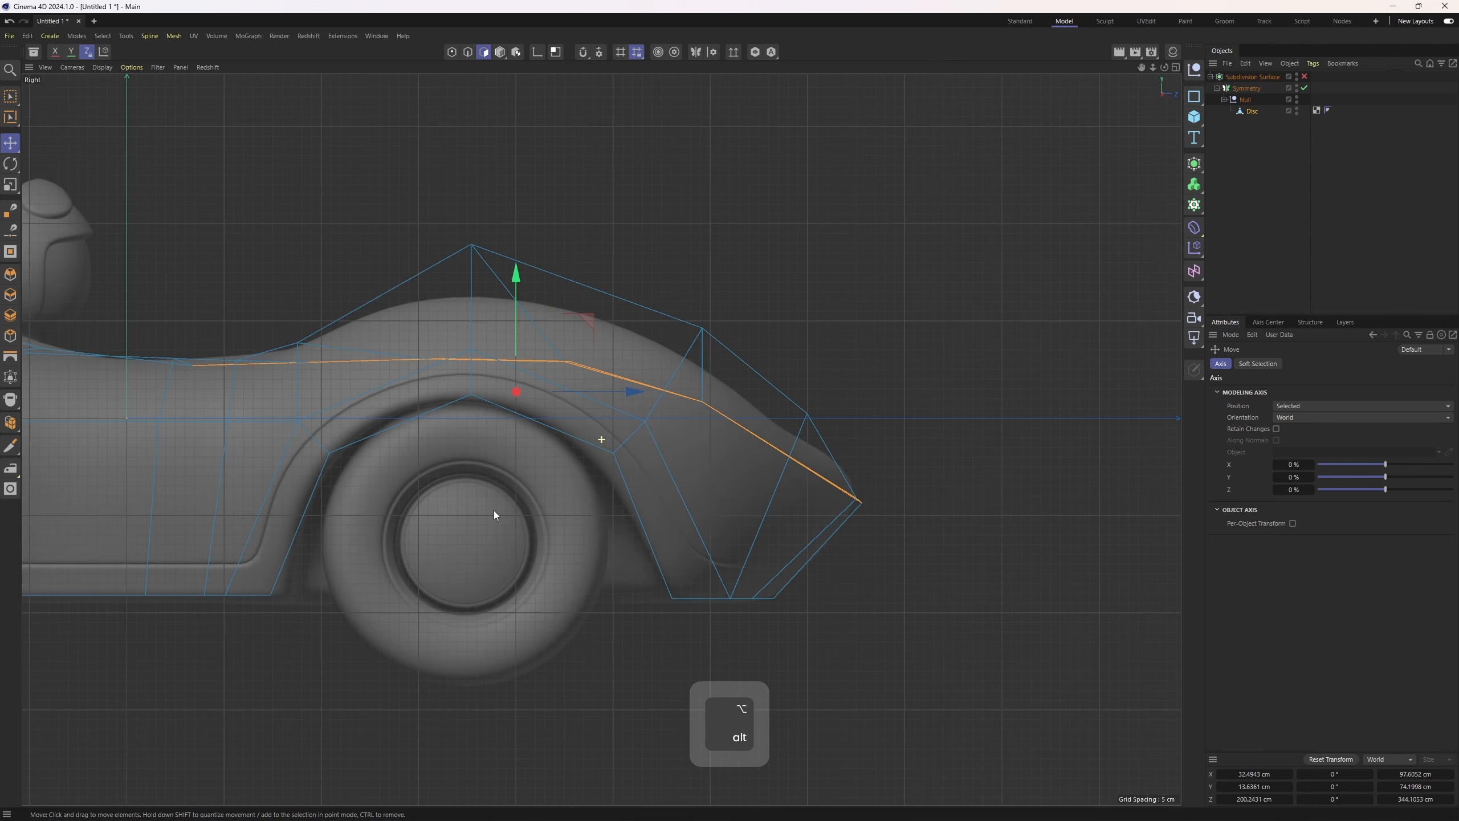
{"action": "middle_click_drag", "start_coordinate": [494, 511], "coordinate": [499, 566], "text": "alt"}
{"action": "middle_click_drag", "start_coordinate": [668, 463], "coordinate": [723, 506], "text": "alt"}
{"action": "scroll", "coordinate": [723, 506], "scroll_direction": "up", "scroll_amount": 2}
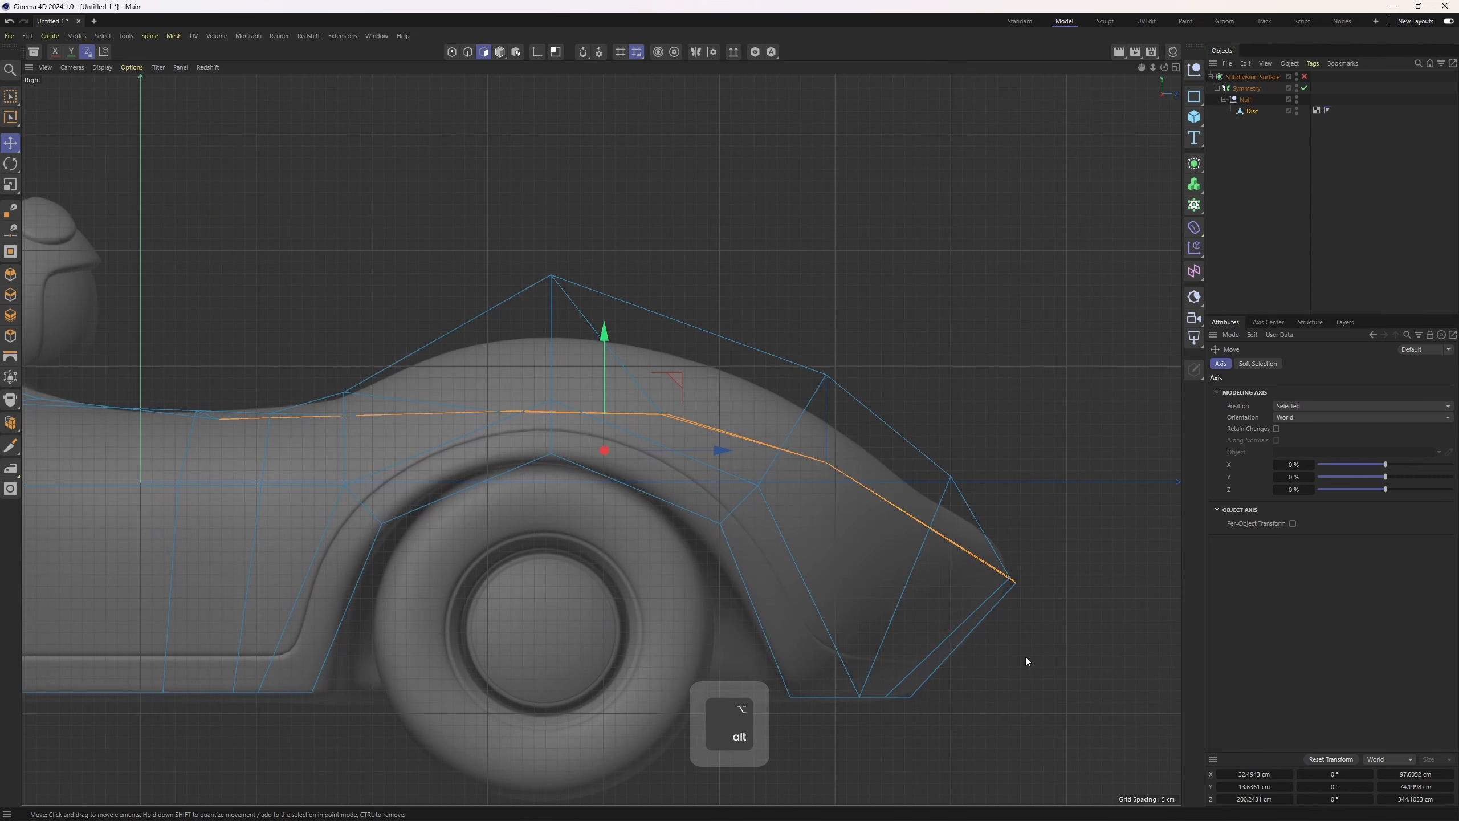
{"action": "middle_click_drag", "start_coordinate": [1027, 657], "coordinate": [1129, 641], "text": "alt"}
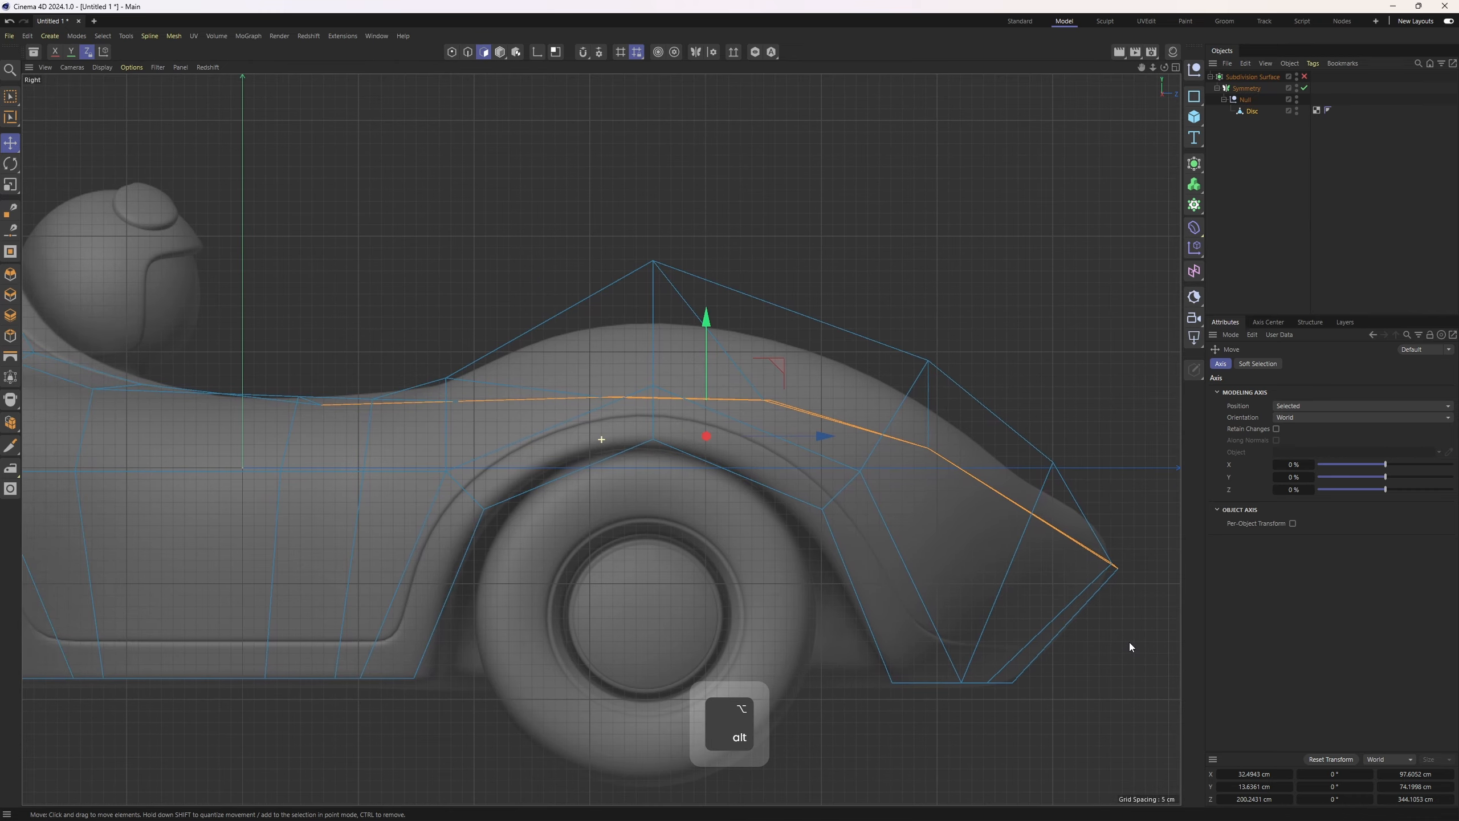
{"action": "key", "text": "space"}
{"action": "scroll", "coordinate": [924, 454], "scroll_direction": "down", "scroll_amount": 3}
{"action": "mouse_move", "coordinate": [789, 393]}
{"action": "left_mouse_down", "text": "ctrl"}
{"action": "mouse_move", "coordinate": [944, 472]}
{"action": "mouse_move", "coordinate": [1081, 570]}
{"action": "left_mouse_up", "text": "ctrl"}
{"action": "scroll", "coordinate": [815, 422], "scroll_direction": "up", "scroll_amount": 2}
{"action": "left_click", "coordinate": [572, 335]}
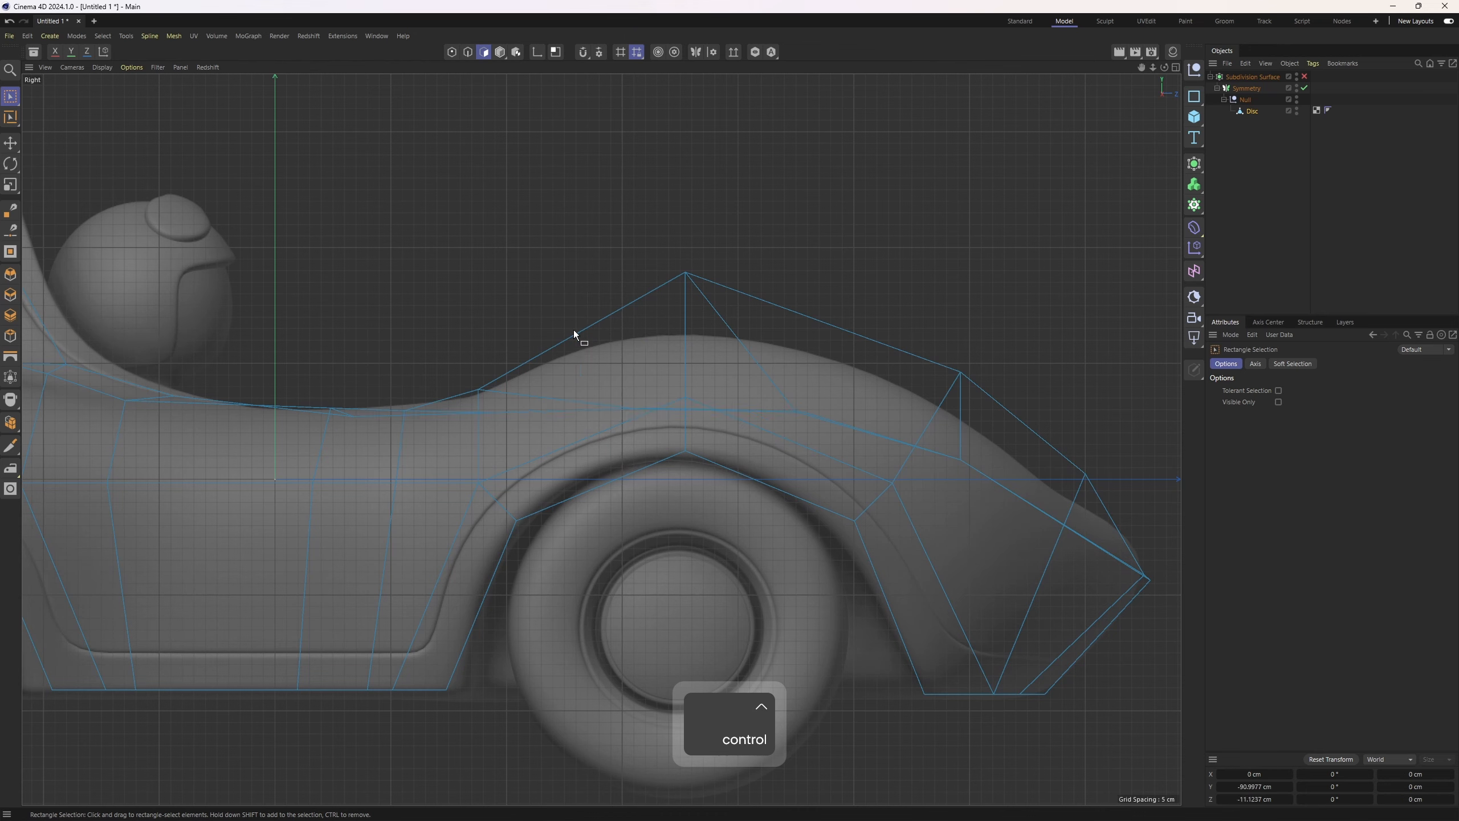
{"action": "key", "text": "ctrl+z"}
{"action": "left_click_drag", "start_coordinate": [580, 329], "coordinate": [580, 322]}
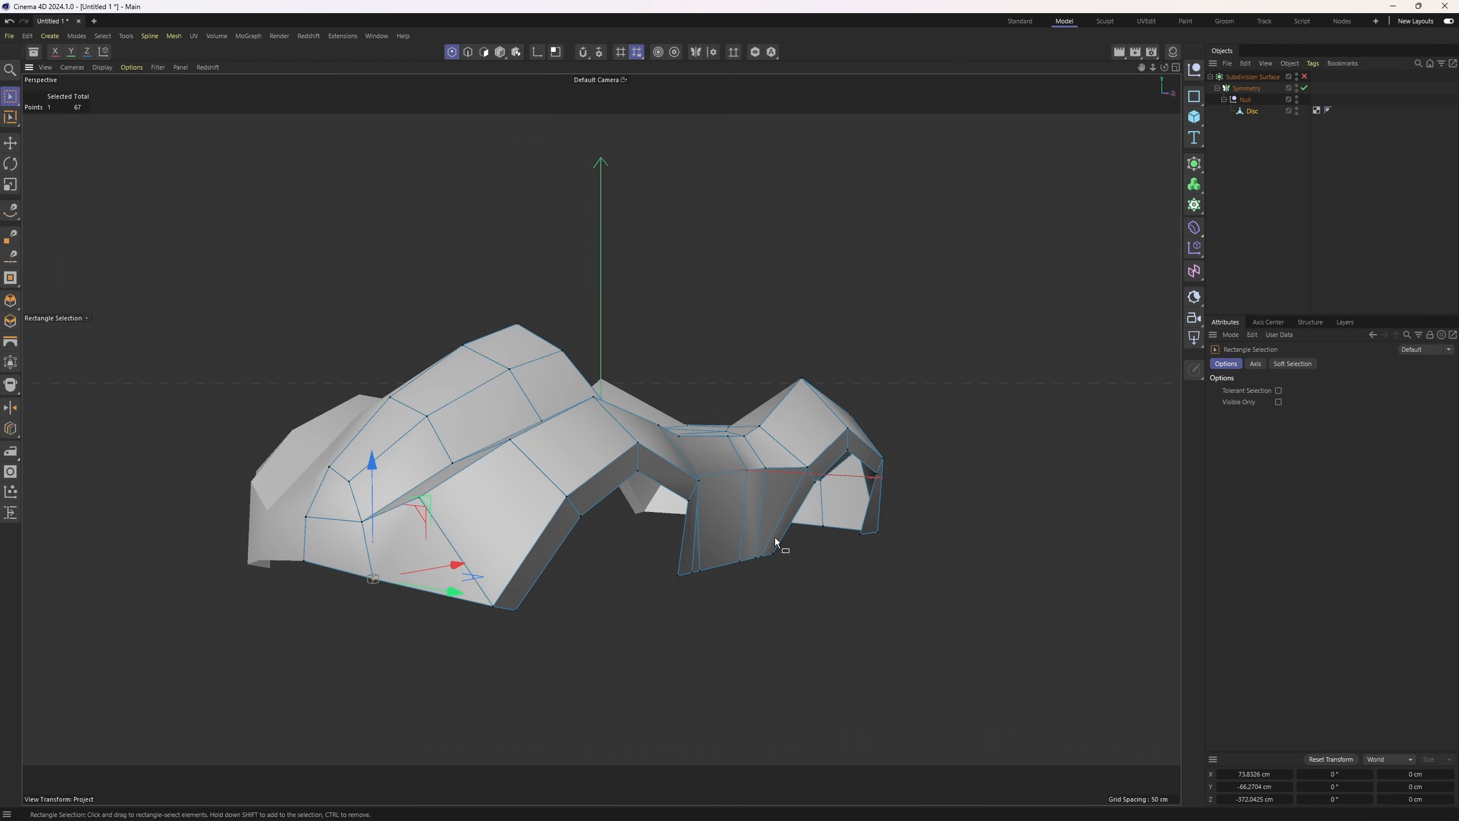
Enable the Subdivision Surface to preview the smoothed body and select the body mesh object
{"action": "left_click_drag", "start_coordinate": [589, 564], "coordinate": [712, 549], "text": "alt"}
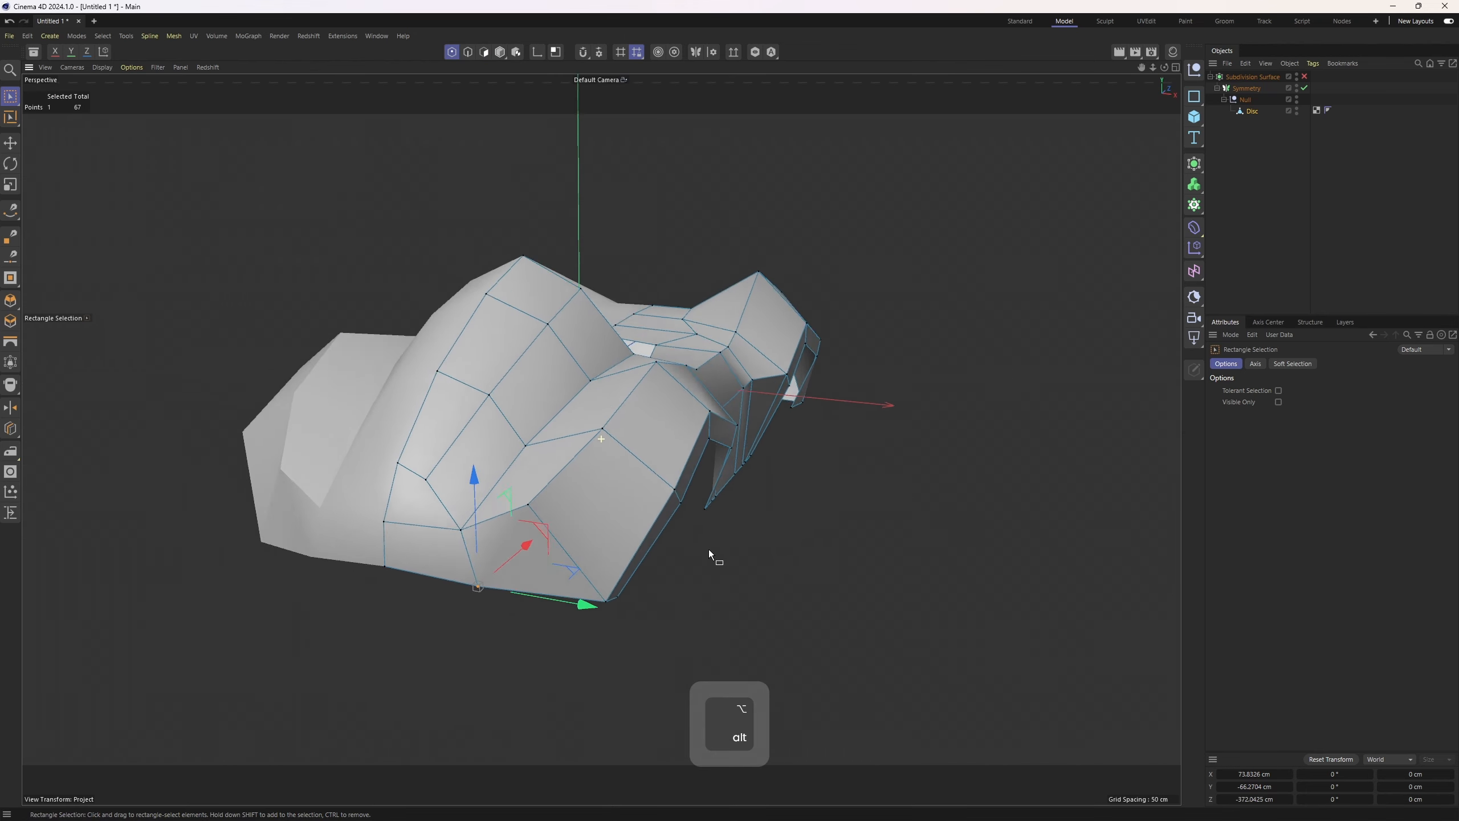
{"action": "left_click", "coordinate": [1306, 76]}
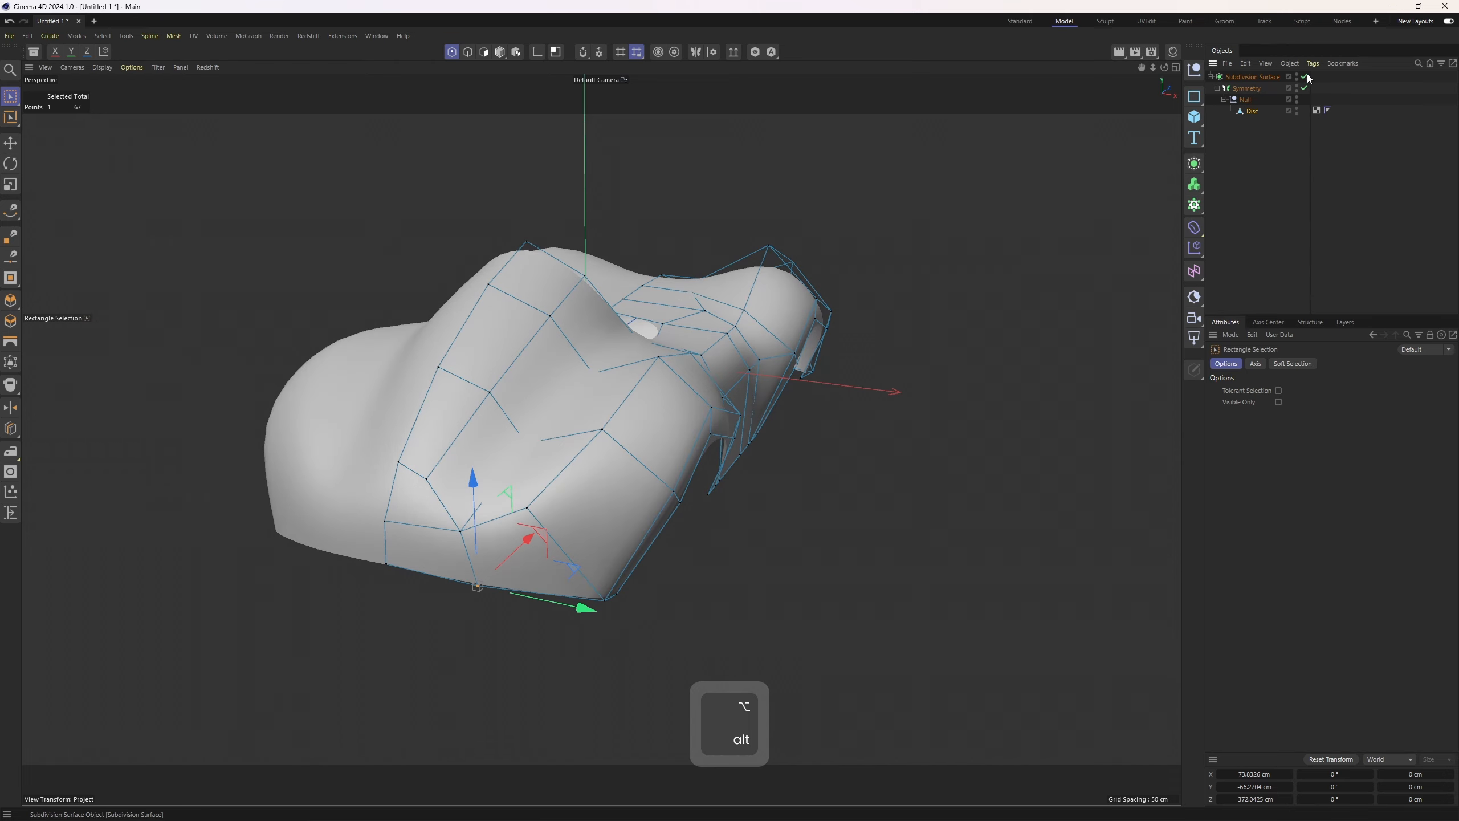
{"action": "left_click", "coordinate": [1253, 113]}
Move the peak point above the rear wheel arch in the side view to follow the reference
{"action": "left_click_drag", "start_coordinate": [787, 411], "coordinate": [621, 397], "text": "alt"}
{"action": "middle_click", "coordinate": [619, 401]}
{"action": "middle_click", "coordinate": [495, 576]}
{"action": "scroll", "coordinate": [651, 433], "scroll_direction": "down", "scroll_amount": 4}
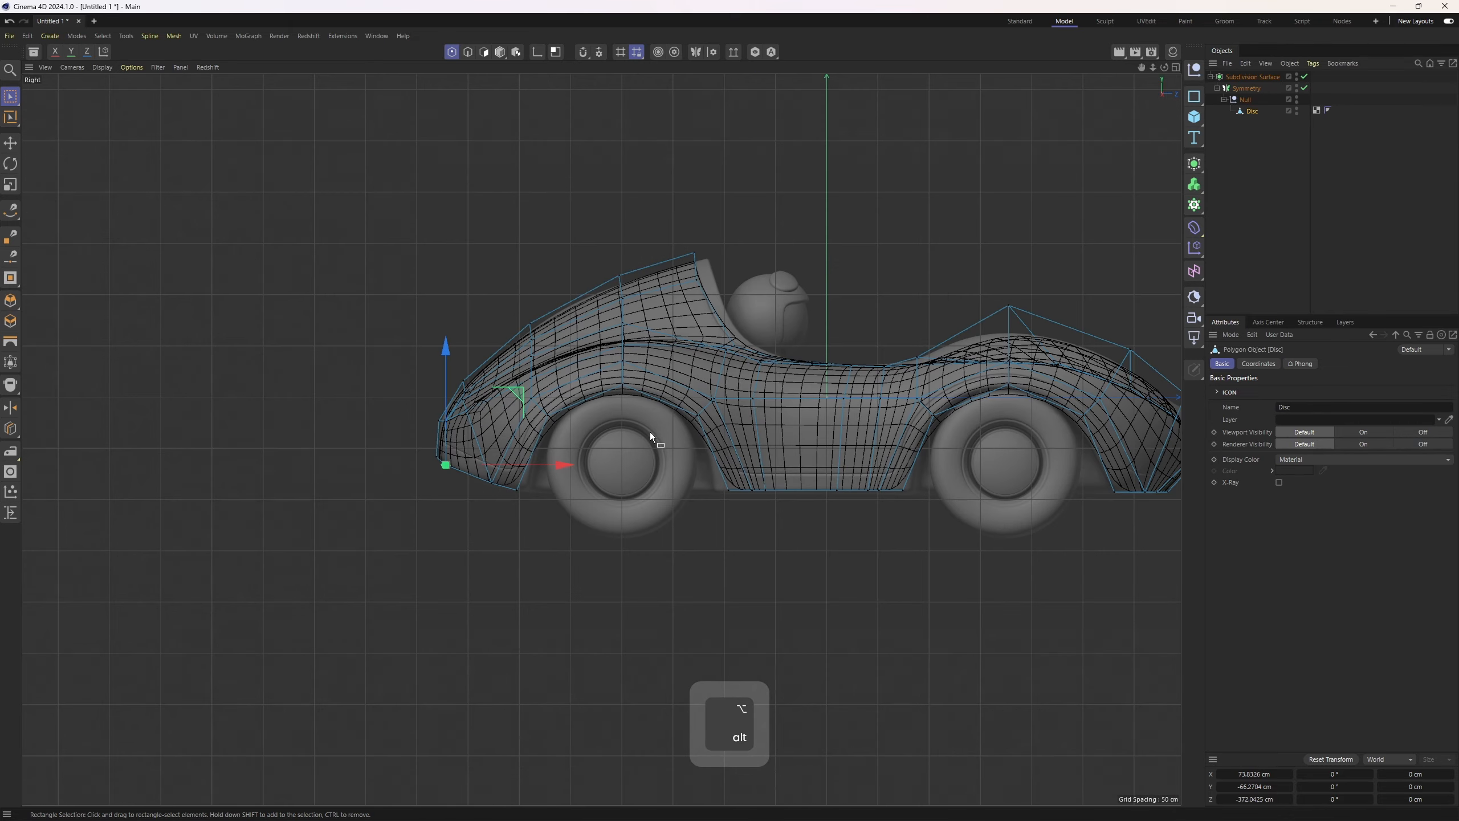
{"action": "scroll", "coordinate": [771, 391], "scroll_direction": "up", "scroll_amount": 3}
{"action": "middle_click_drag", "start_coordinate": [1054, 336], "coordinate": [884, 375], "text": "alt"}
{"action": "scroll", "coordinate": [885, 375], "scroll_direction": "up", "scroll_amount": 1}
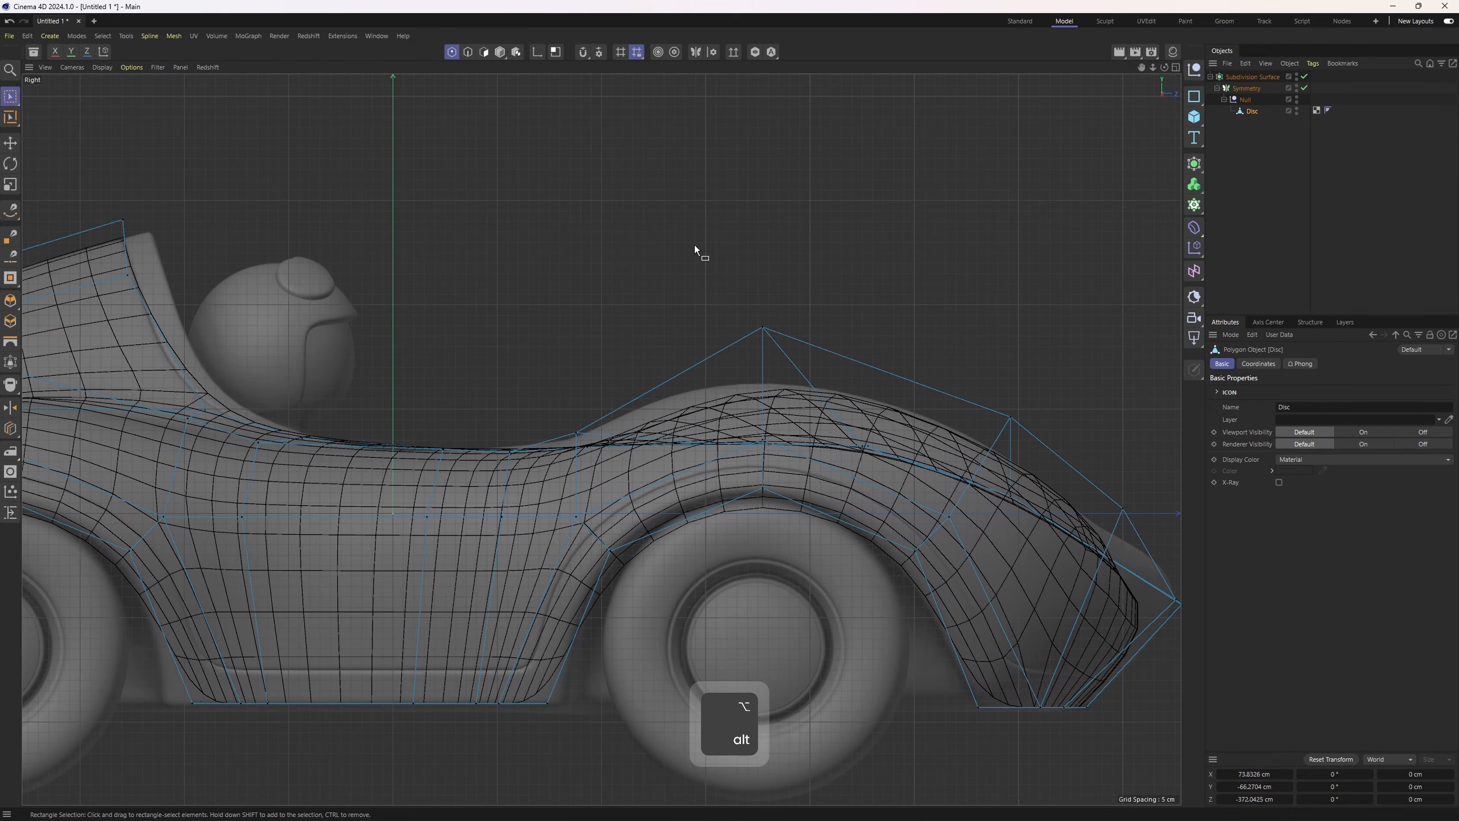
{"action": "left_click", "coordinate": [762, 328]}
{"action": "scroll", "coordinate": [816, 322], "scroll_direction": "up", "scroll_amount": 2}
{"action": "left_click_drag", "start_coordinate": [815, 259], "coordinate": [732, 235]}
{"action": "middle_click_drag", "start_coordinate": [862, 319], "coordinate": [534, 164], "text": "alt"}
{"action": "left_click", "coordinate": [765, 298]}
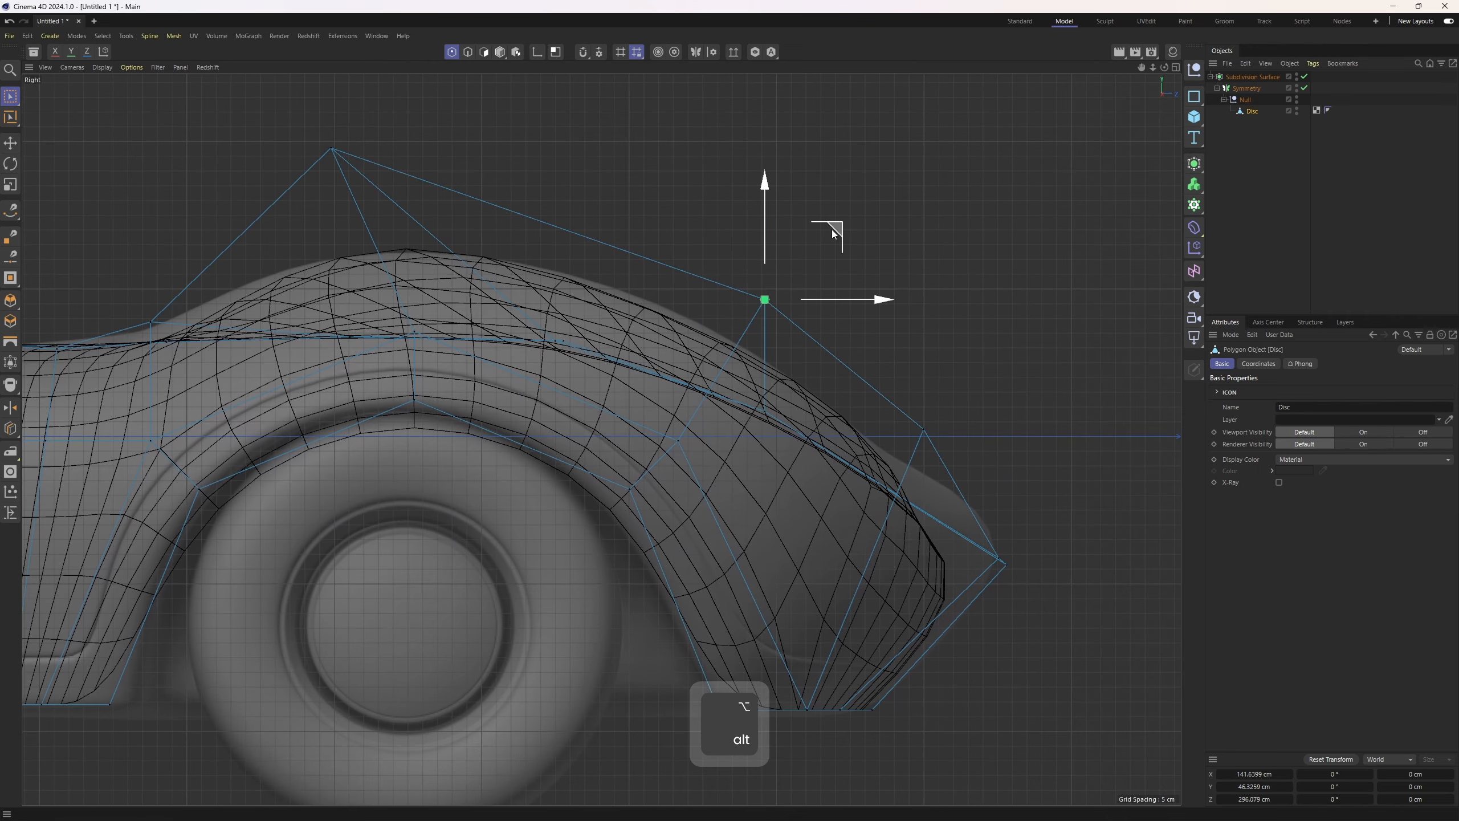
{"action": "left_click_drag", "start_coordinate": [832, 229], "coordinate": [848, 223]}
Adjust points along the rear fender edge in the side view to fit the reference shape
{"action": "middle_click_drag", "start_coordinate": [986, 538], "coordinate": [808, 460], "text": "alt"}
{"action": "left_click", "coordinate": [825, 483]}
{"action": "left_click_drag", "start_coordinate": [896, 416], "coordinate": [989, 385]}
{"action": "middle_click_drag", "start_coordinate": [729, 312], "coordinate": [863, 385], "text": "alt"}
{"action": "left_click_drag", "start_coordinate": [816, 373], "coordinate": [902, 451]}
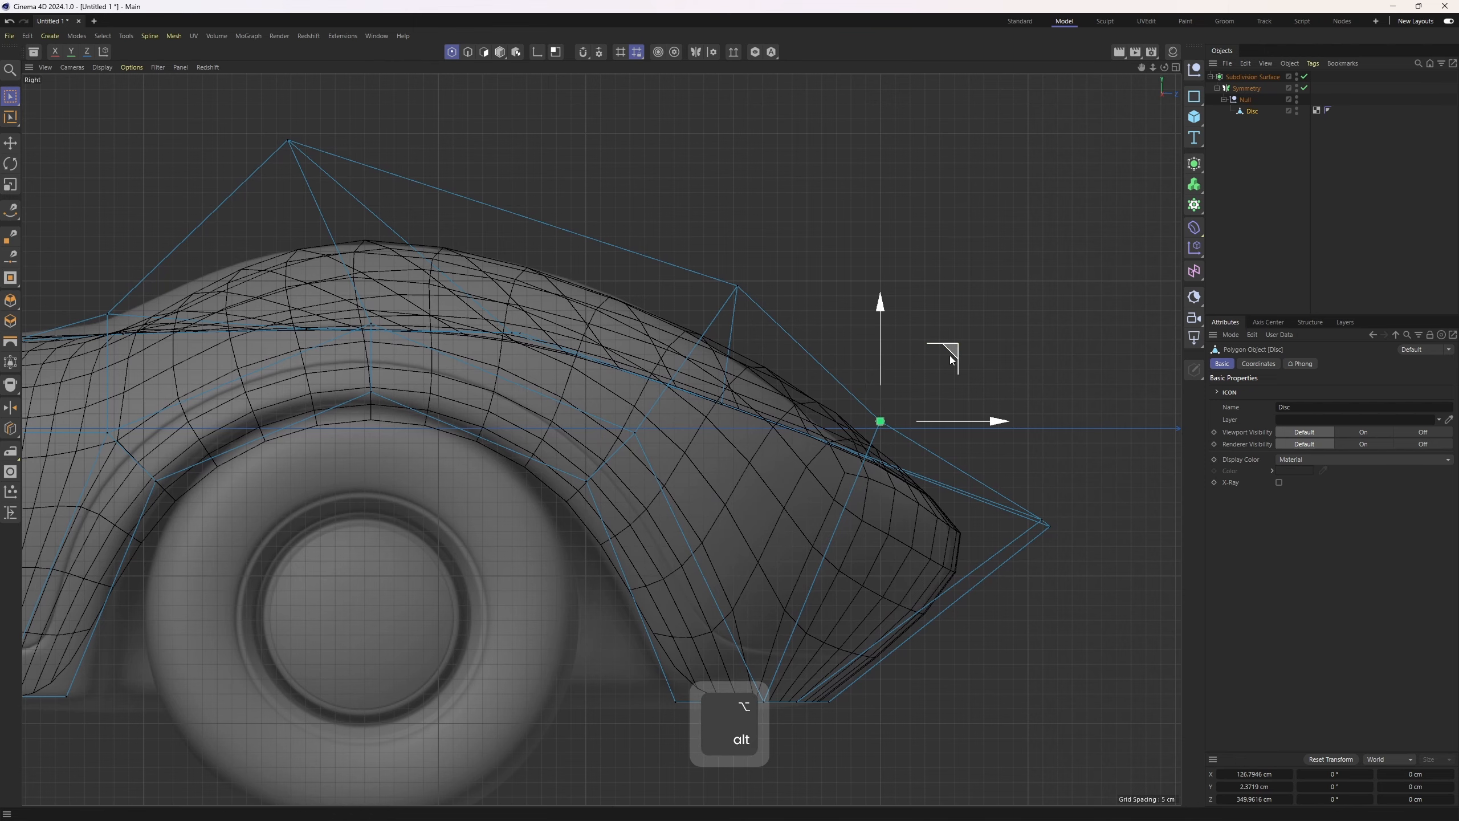
{"action": "left_click_drag", "start_coordinate": [950, 358], "coordinate": [970, 359]}
{"action": "left_click_drag", "start_coordinate": [692, 241], "coordinate": [772, 350]}
{"action": "left_click_drag", "start_coordinate": [804, 220], "coordinate": [810, 234]}
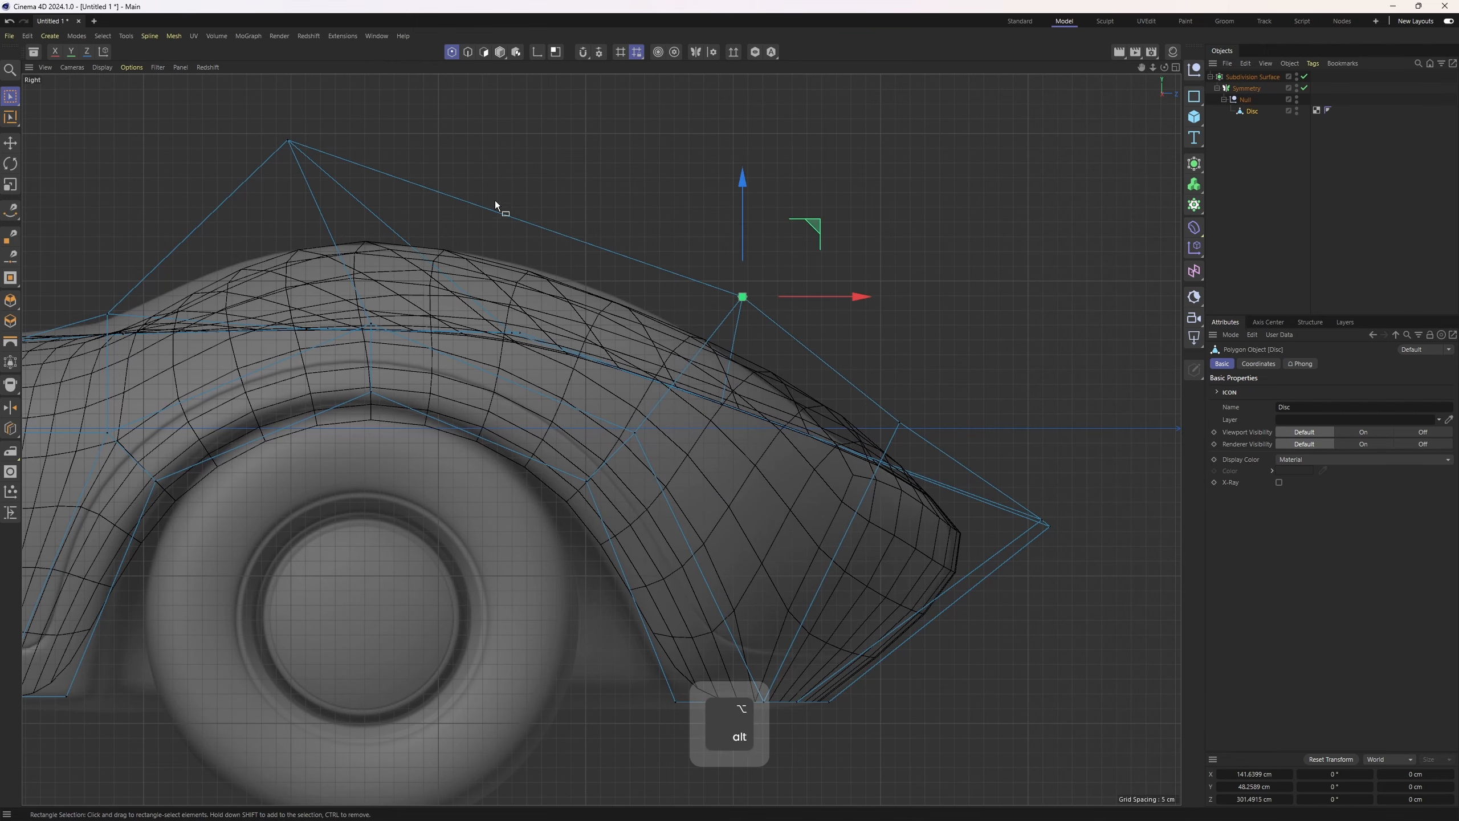
Move points along the cockpit side and front fender in the side view to fit the reference
{"action": "middle_click_drag", "start_coordinate": [496, 205], "coordinate": [853, 305], "text": "alt"}
{"action": "left_click", "coordinate": [468, 413]}
{"action": "left_click_drag", "start_coordinate": [537, 347], "coordinate": [518, 320]}
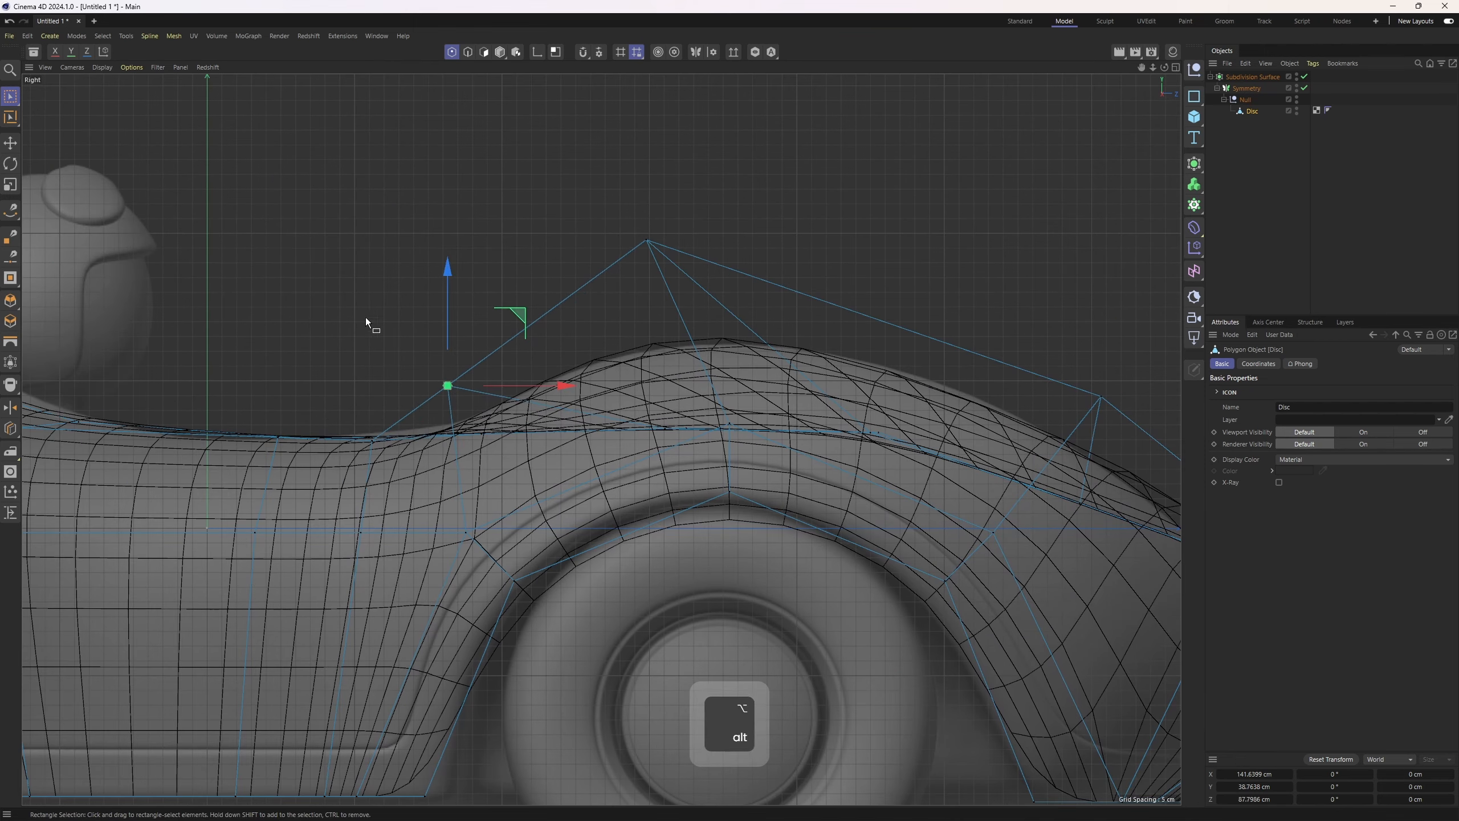
{"action": "middle_click_drag", "start_coordinate": [309, 318], "coordinate": [800, 340], "text": "alt"}
{"action": "middle_click_drag", "start_coordinate": [515, 364], "coordinate": [734, 406], "text": "alt"}
{"action": "left_click_drag", "start_coordinate": [674, 467], "coordinate": [634, 427]}
{"action": "left_click_drag", "start_coordinate": [721, 375], "coordinate": [707, 384]}
{"action": "middle_click_drag", "start_coordinate": [374, 406], "coordinate": [664, 310], "text": "alt"}
{"action": "left_click_drag", "start_coordinate": [332, 260], "coordinate": [380, 303]}
{"action": "left_click_drag", "start_coordinate": [427, 201], "coordinate": [425, 187]}
{"action": "left_click_drag", "start_coordinate": [591, 103], "coordinate": [630, 166]}
{"action": "left_click_drag", "start_coordinate": [685, 82], "coordinate": [682, 77]}
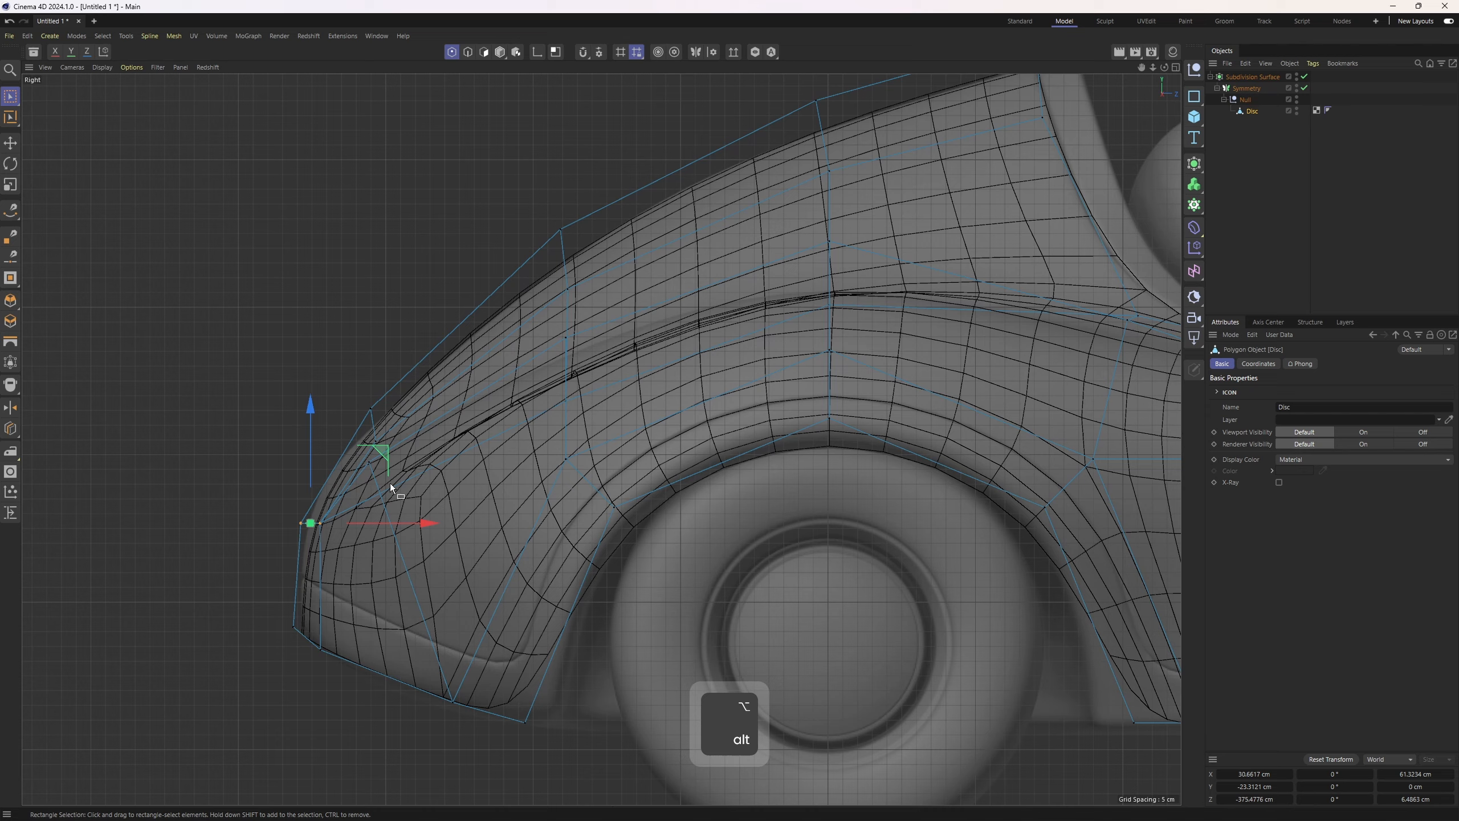
{"action": "left_click_drag", "start_coordinate": [374, 482], "coordinate": [358, 450]}
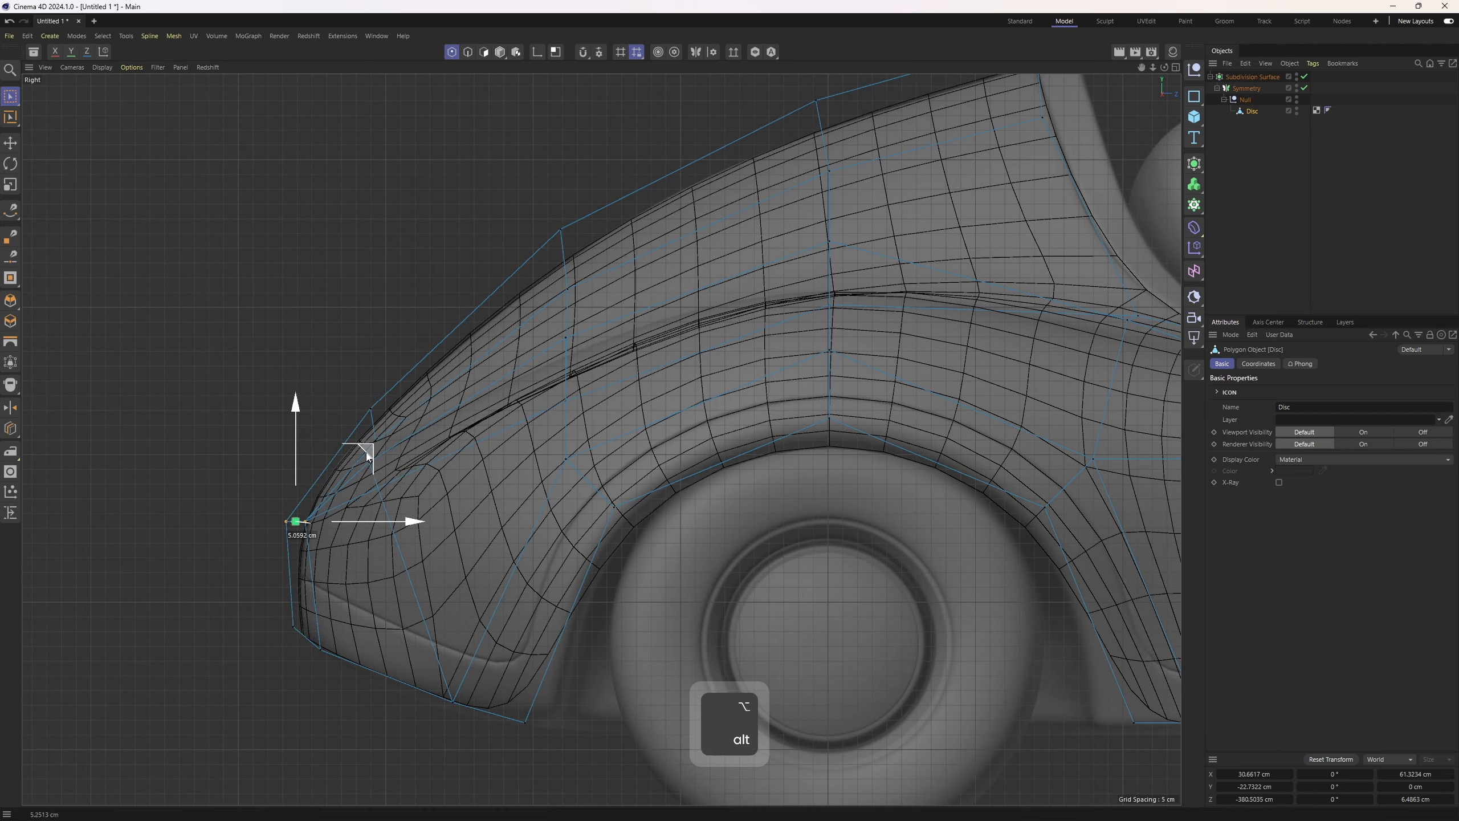
Move the outer corner point in the top view to match the reference outline
{"action": "key", "text": "F5"}
{"action": "middle_click", "coordinate": [831, 266]}
{"action": "scroll", "coordinate": [690, 422], "scroll_direction": "up", "scroll_amount": 1}
{"action": "middle_click_drag", "start_coordinate": [709, 285], "coordinate": [913, 296], "text": "alt"}
{"action": "left_click", "coordinate": [1318, 176]}
{"action": "scroll", "coordinate": [912, 297], "scroll_direction": "up", "scroll_amount": 4}
{"action": "key", "text": "ctrl+z"}
{"action": "middle_click_drag", "start_coordinate": [804, 267], "coordinate": [705, 318], "text": "alt"}
{"action": "left_click_drag", "start_coordinate": [555, 189], "coordinate": [583, 223]}
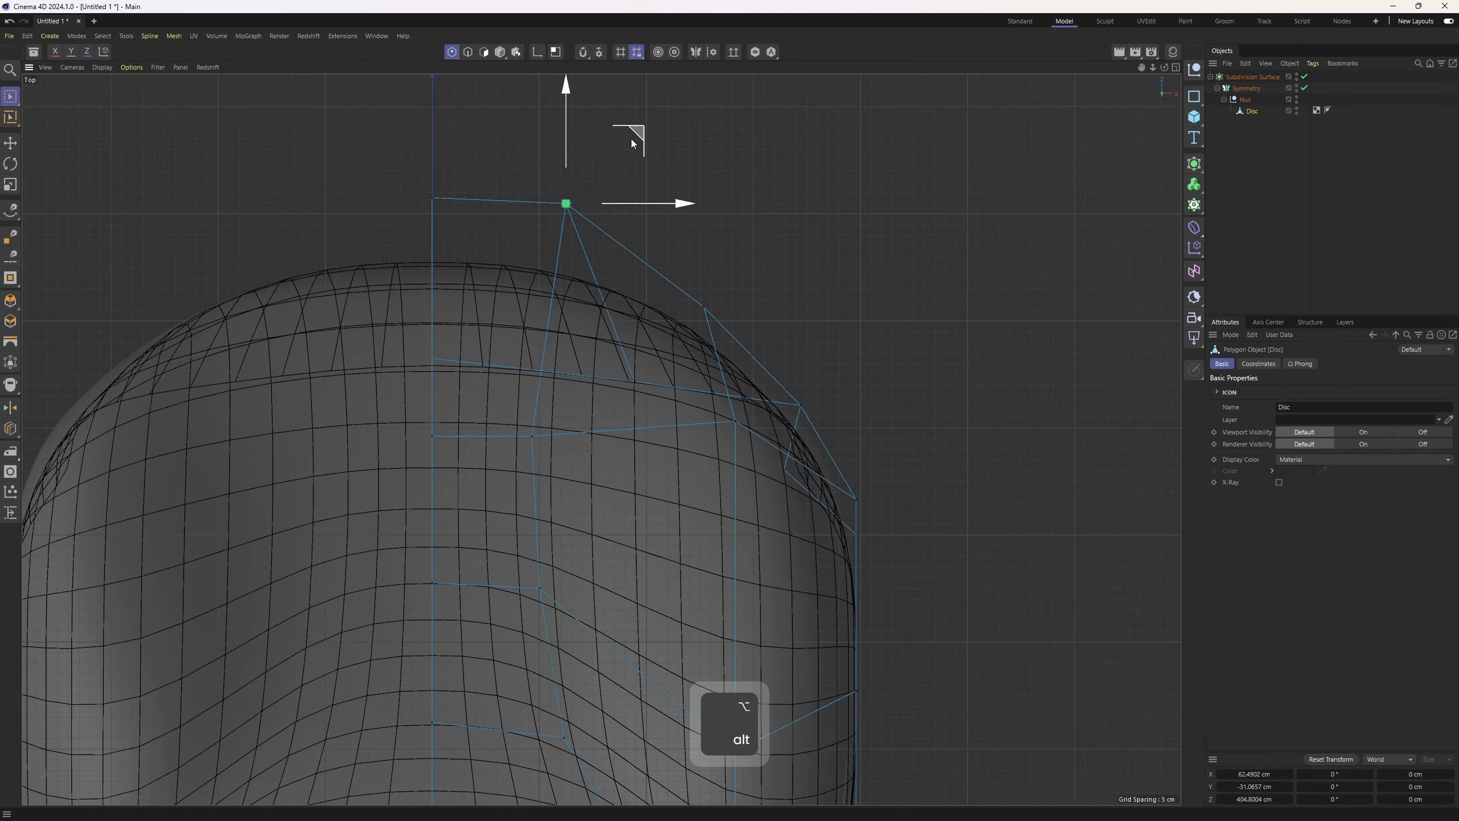
{"action": "left_click_drag", "start_coordinate": [634, 141], "coordinate": [789, 238]}
{"action": "middle_click_drag", "start_coordinate": [789, 239], "coordinate": [760, 249], "text": "alt"}
{"action": "key", "text": "2"}
{"action": "key", "text": "e"}
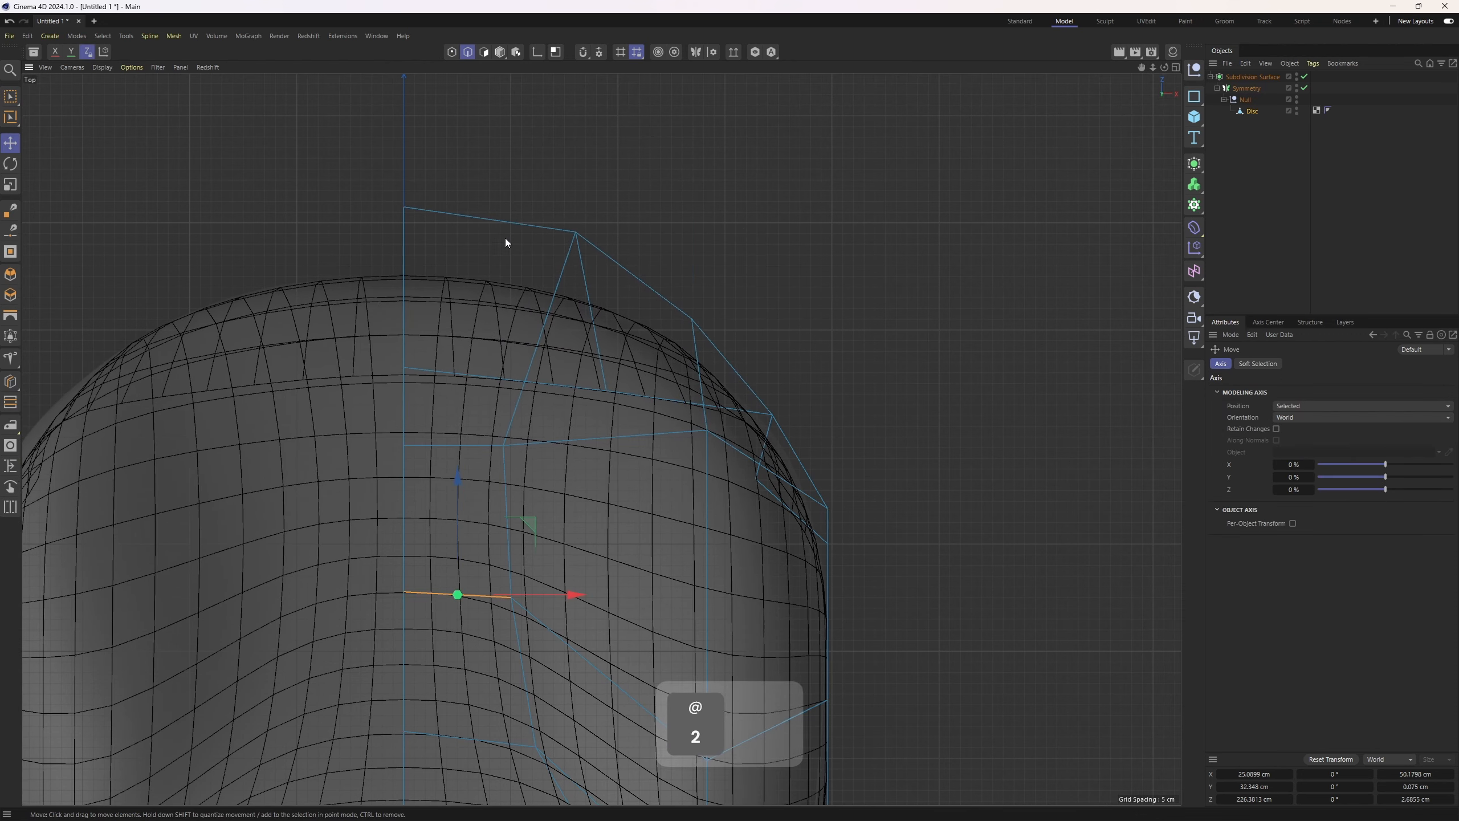
{"action": "left_click", "coordinate": [504, 227]}
{"action": "left_click", "coordinate": [638, 291], "text": "shift"}
{"action": "left_click", "coordinate": [741, 388], "text": "shift"}
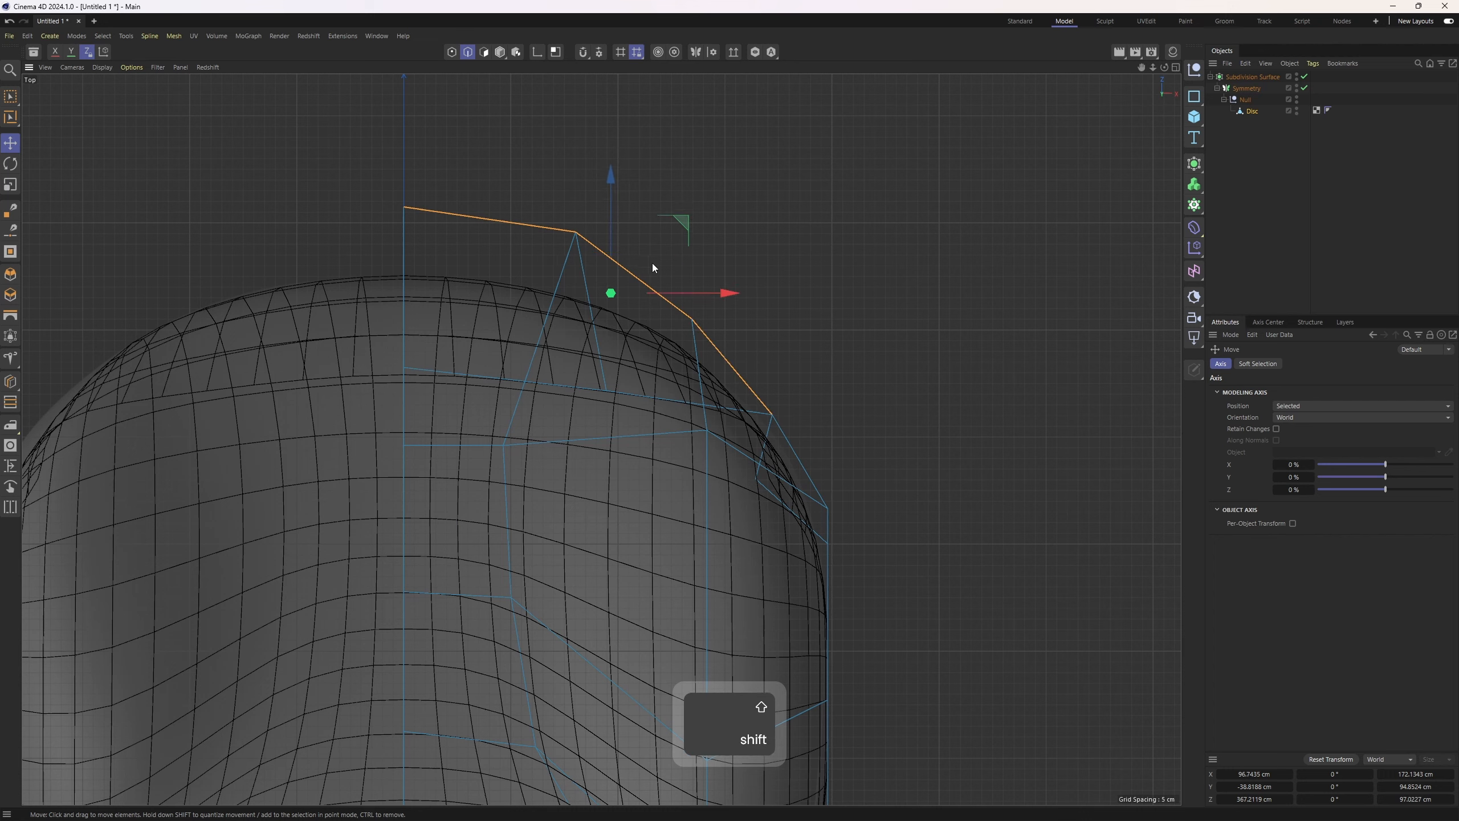
{"action": "key", "text": "1"}
{"action": "key", "text": "2"}
{"action": "left_click", "coordinate": [508, 223]}
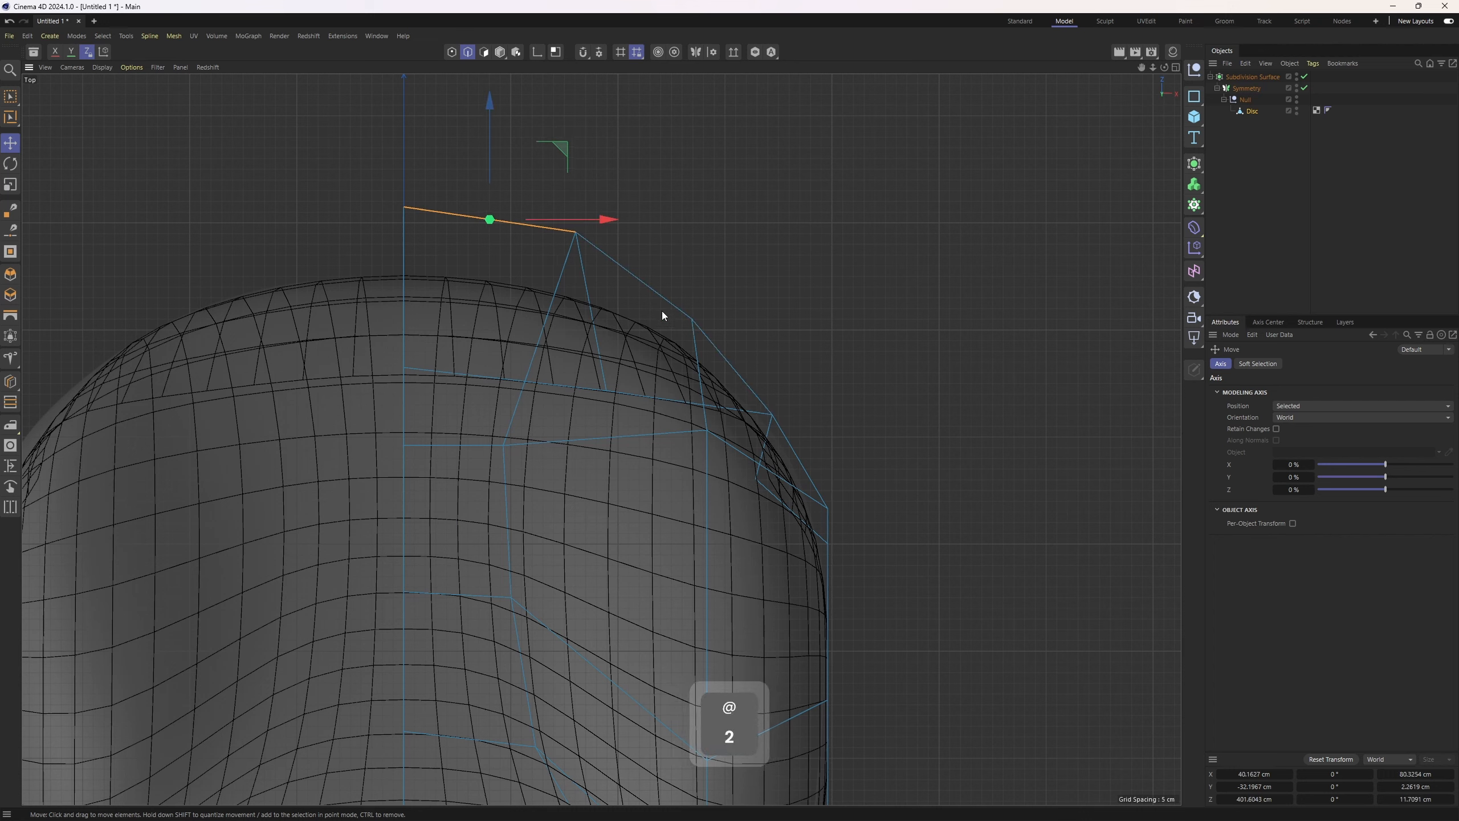
{"action": "left_click", "coordinate": [644, 283], "text": "shift"}
{"action": "left_click", "coordinate": [731, 363], "text": "shift"}
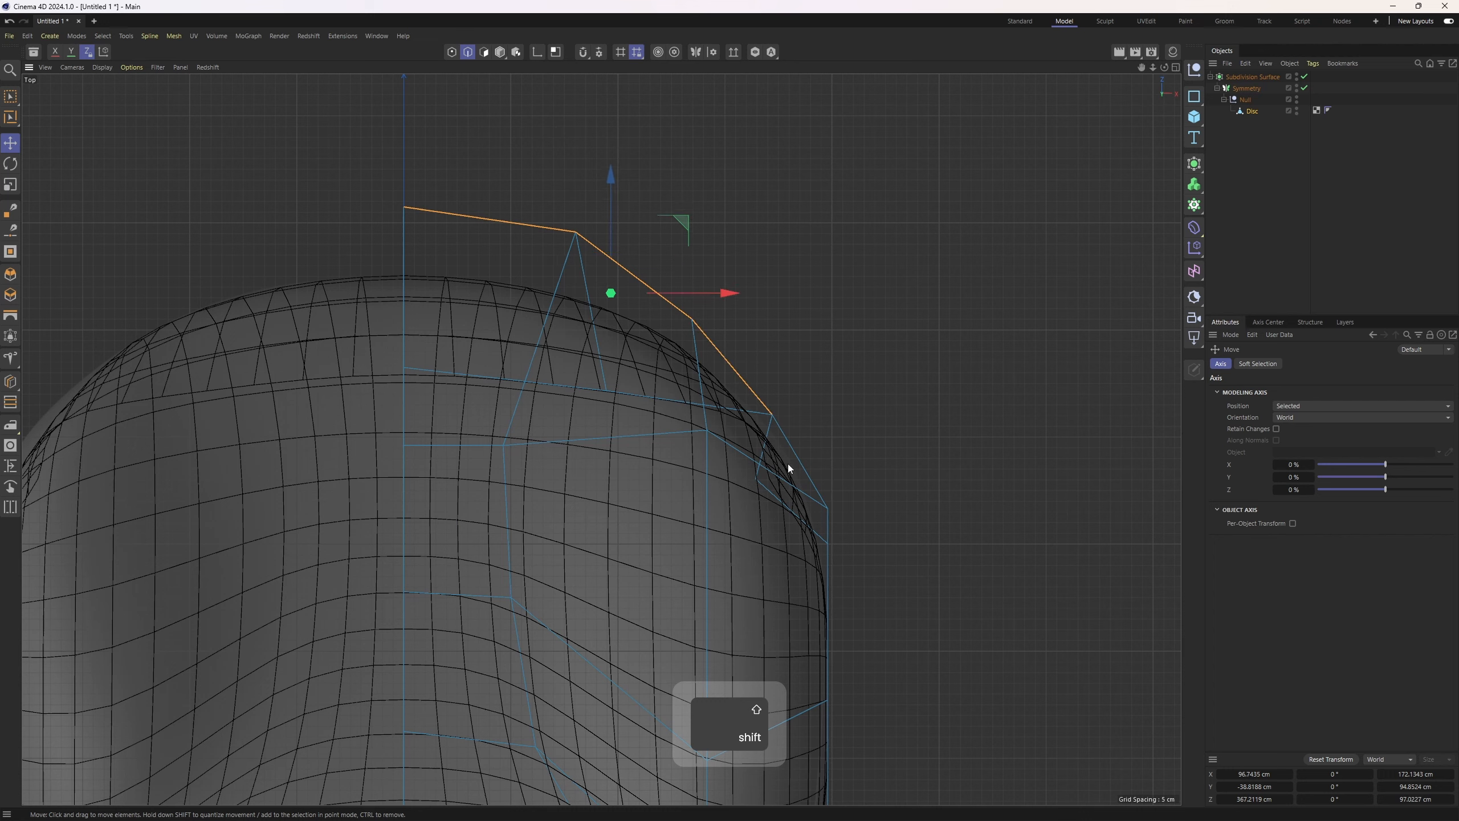
{"action": "left_click", "coordinate": [798, 461], "text": "shift"}
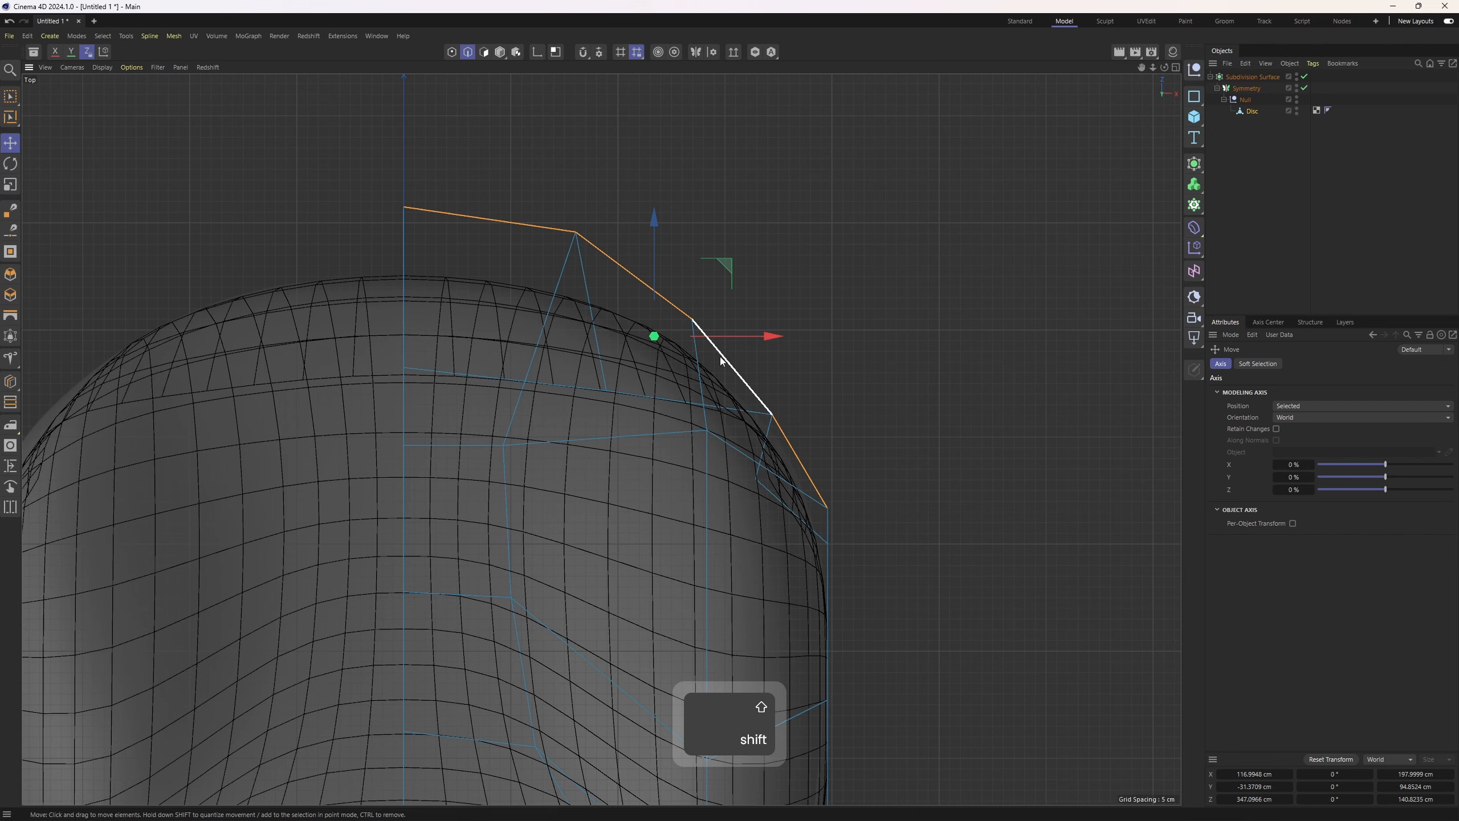
{"action": "key", "text": "1"}
Select points along the body side in the top view and move them outward to the reference
{"action": "middle_click_drag", "start_coordinate": [860, 384], "coordinate": [857, 285], "text": "alt"}
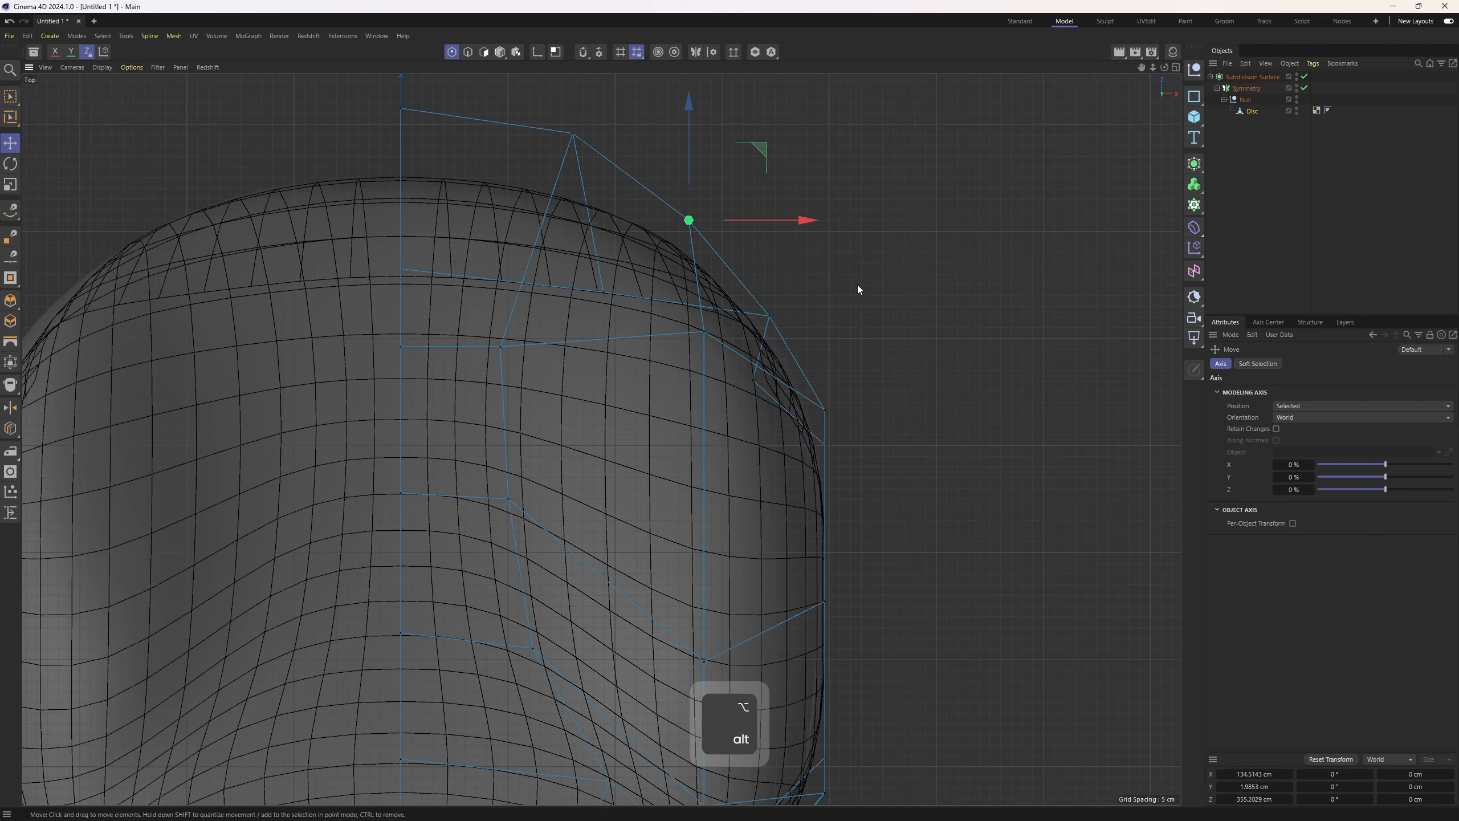
{"action": "key", "text": "space"}
{"action": "left_click_drag", "start_coordinate": [795, 290], "coordinate": [746, 339]}
{"action": "left_click_drag", "start_coordinate": [843, 251], "coordinate": [868, 252]}
{"action": "middle_click_drag", "start_coordinate": [869, 254], "coordinate": [894, 224], "text": "alt"}
{"action": "scroll", "coordinate": [913, 287], "scroll_direction": "down", "scroll_amount": 3}
{"action": "middle_click_drag", "start_coordinate": [913, 440], "coordinate": [833, 311], "text": "alt"}
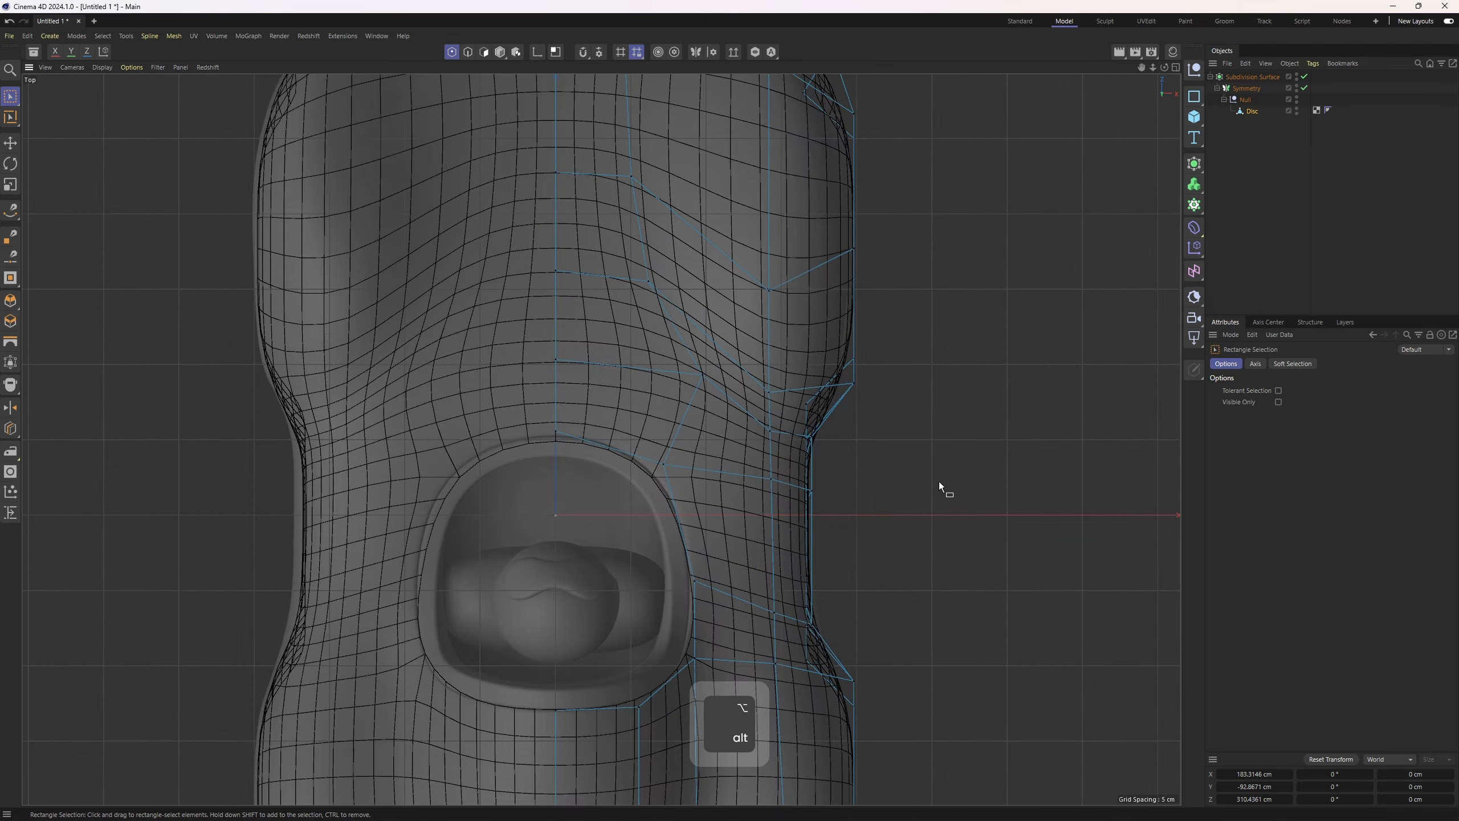
{"action": "scroll", "coordinate": [939, 481], "scroll_direction": "up", "scroll_amount": 3}
{"action": "left_click", "coordinate": [1375, 254]}
{"action": "key", "text": "ctrl+z"}
{"action": "scroll", "coordinate": [757, 377], "scroll_direction": "down", "scroll_amount": 2}
{"action": "left_click_drag", "start_coordinate": [681, 307], "coordinate": [722, 593]}
{"action": "left_click_drag", "start_coordinate": [777, 437], "coordinate": [791, 433]}
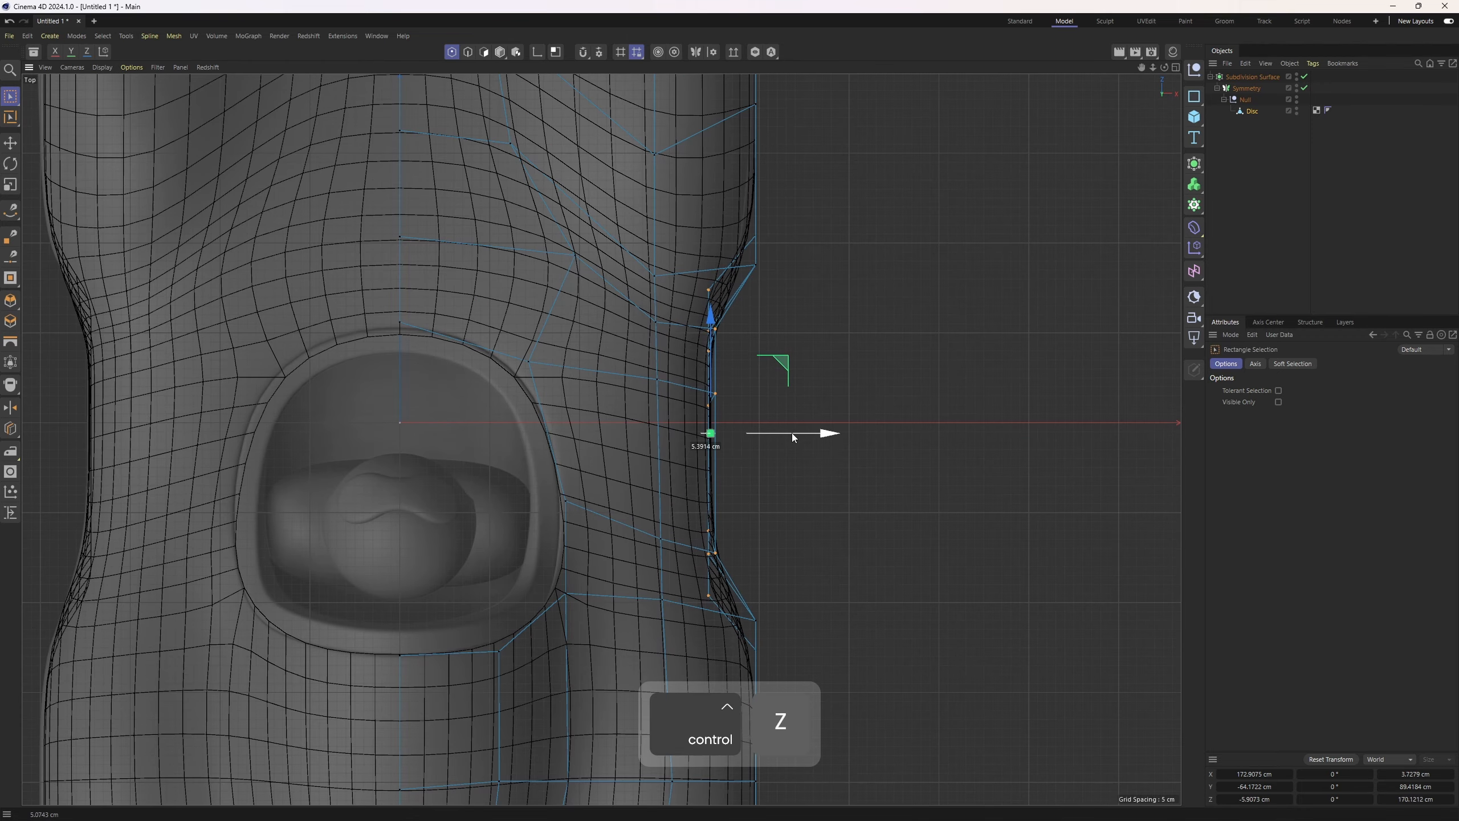
Adjust points along the side and rear corner in the top view to follow the reference
{"action": "left_click", "coordinate": [1321, 255]}
{"action": "middle_click_drag", "start_coordinate": [795, 568], "coordinate": [824, 184], "text": "alt"}
{"action": "middle_click_drag", "start_coordinate": [763, 510], "coordinate": [833, 409], "text": "alt"}
{"action": "key", "text": "ctrl+z"}
{"action": "left_click_drag", "start_coordinate": [673, 549], "coordinate": [710, 595]}
{"action": "left_click_drag", "start_coordinate": [767, 505], "coordinate": [772, 508]}
{"action": "left_click", "coordinate": [1323, 242]}
{"action": "middle_click_drag", "start_coordinate": [748, 366], "coordinate": [779, 389], "text": "alt"}
{"action": "key", "text": "ctrl+z"}
{"action": "left_click_drag", "start_coordinate": [553, 556], "coordinate": [596, 616]}
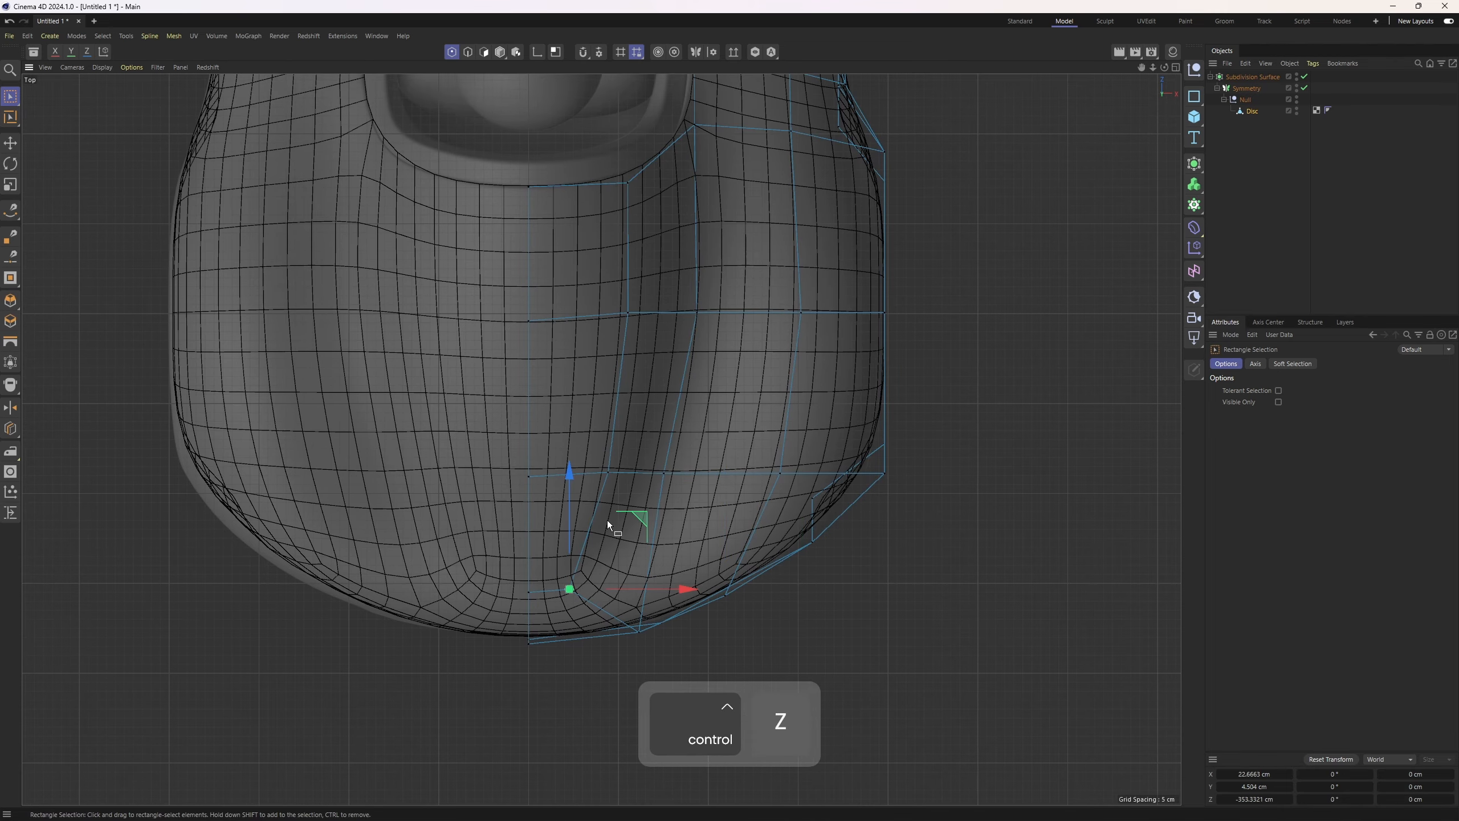
{"action": "left_click_drag", "start_coordinate": [638, 517], "coordinate": [648, 519]}
{"action": "left_click_drag", "start_coordinate": [580, 436], "coordinate": [684, 495]}
{"action": "key", "text": "ctrl+z"}
{"action": "left_click_drag", "start_coordinate": [704, 470], "coordinate": [717, 471]}
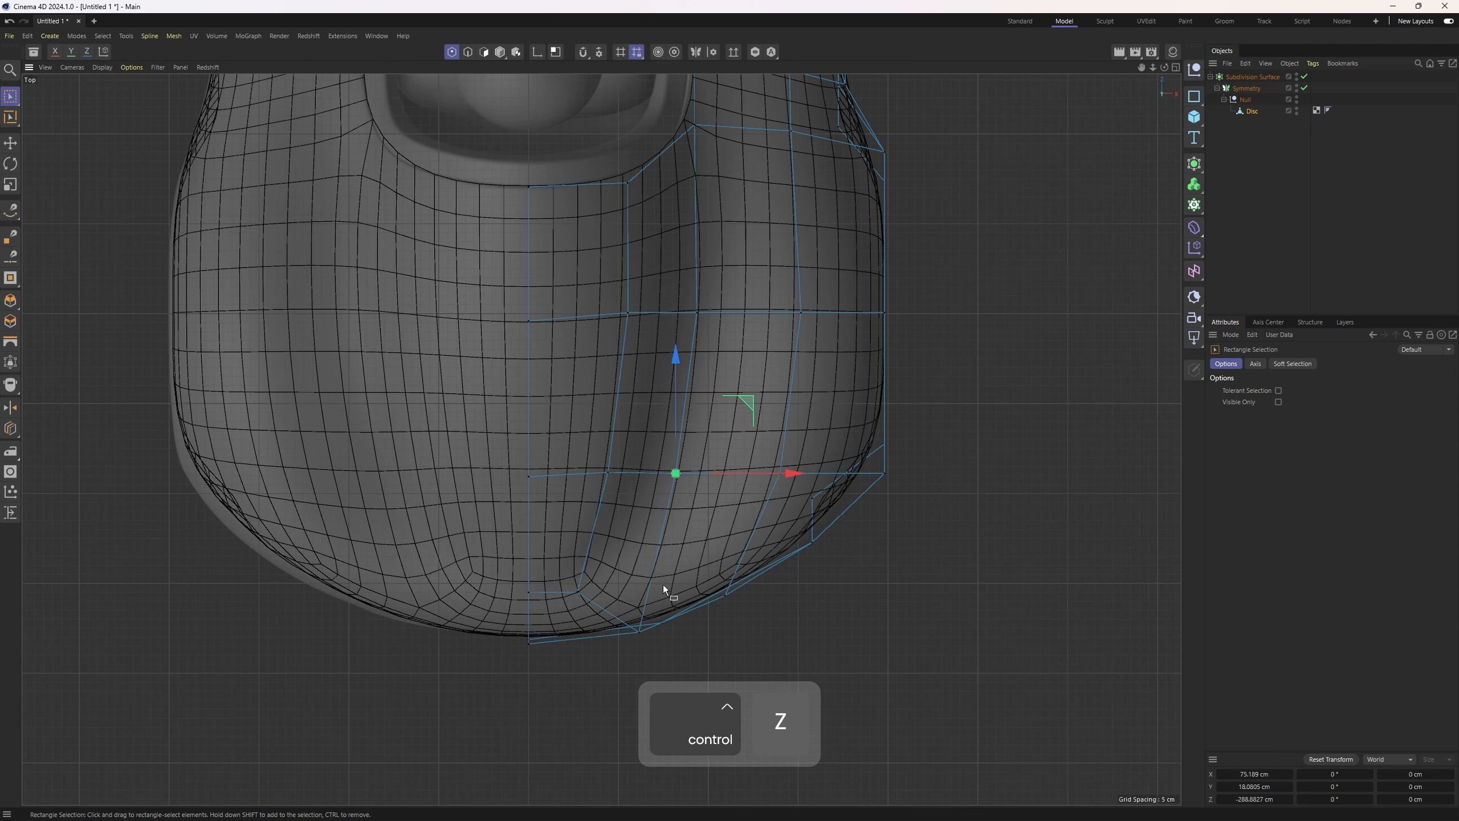
Try reshaping the rear corner points in the top view
{"action": "left_click_drag", "start_coordinate": [604, 614], "coordinate": [556, 566]}
{"action": "left_click_drag", "start_coordinate": [648, 539], "coordinate": [650, 511]}
{"action": "left_click_drag", "start_coordinate": [550, 613], "coordinate": [510, 574]}
{"action": "left_click_drag", "start_coordinate": [530, 509], "coordinate": [530, 523]}
{"action": "middle_click", "coordinate": [534, 507]}
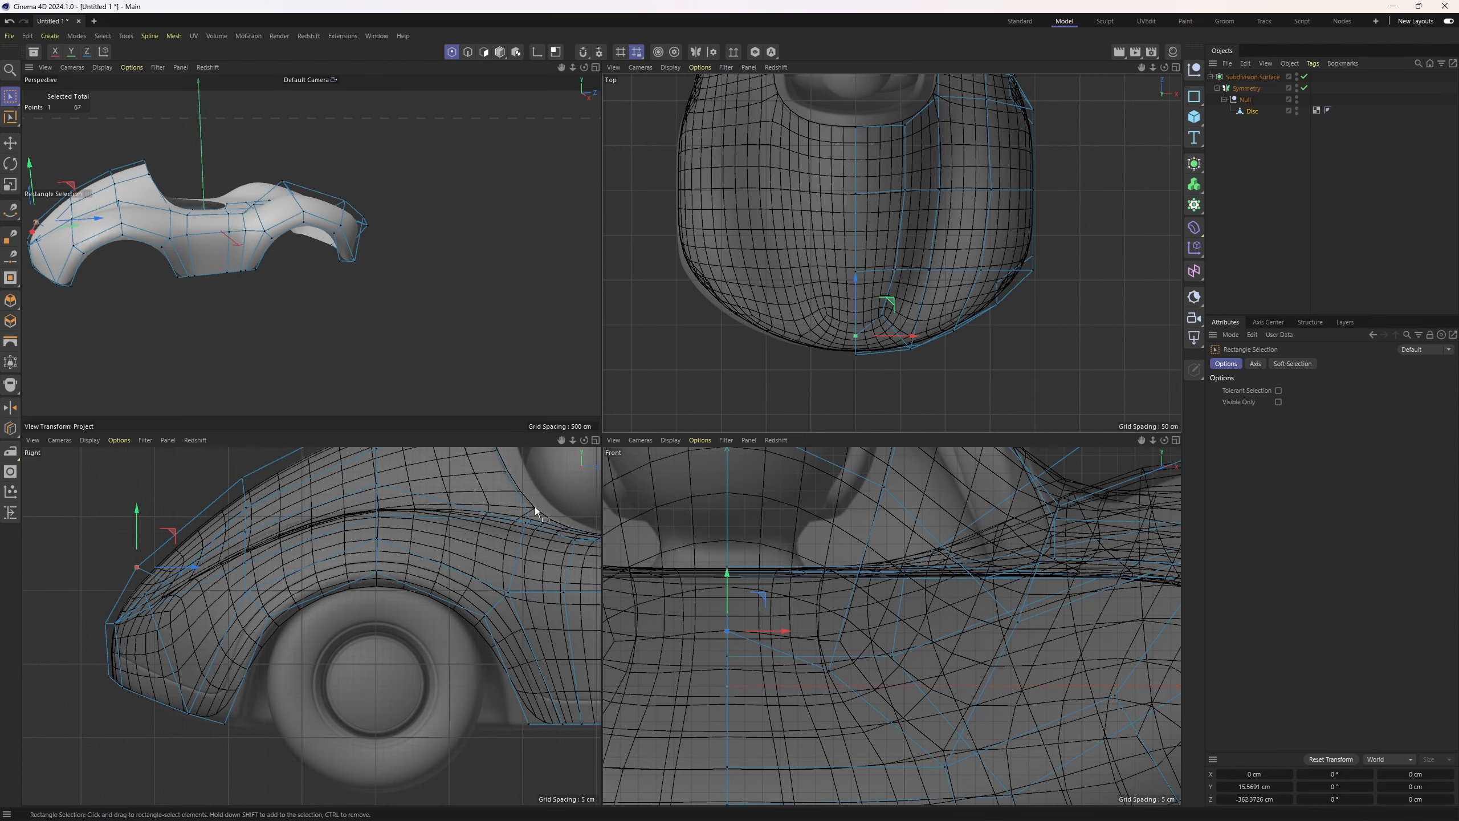
{"action": "middle_click", "coordinate": [804, 367]}
{"action": "middle_click_drag", "start_coordinate": [862, 437], "coordinate": [858, 403], "text": "alt"}
{"action": "key", "text": "ctrl+z"}
{"action": "key", "text": "ctrl+z"}
{"action": "key", "text": "ctrl+z"}
{"action": "key", "text": "ctrl+z"}
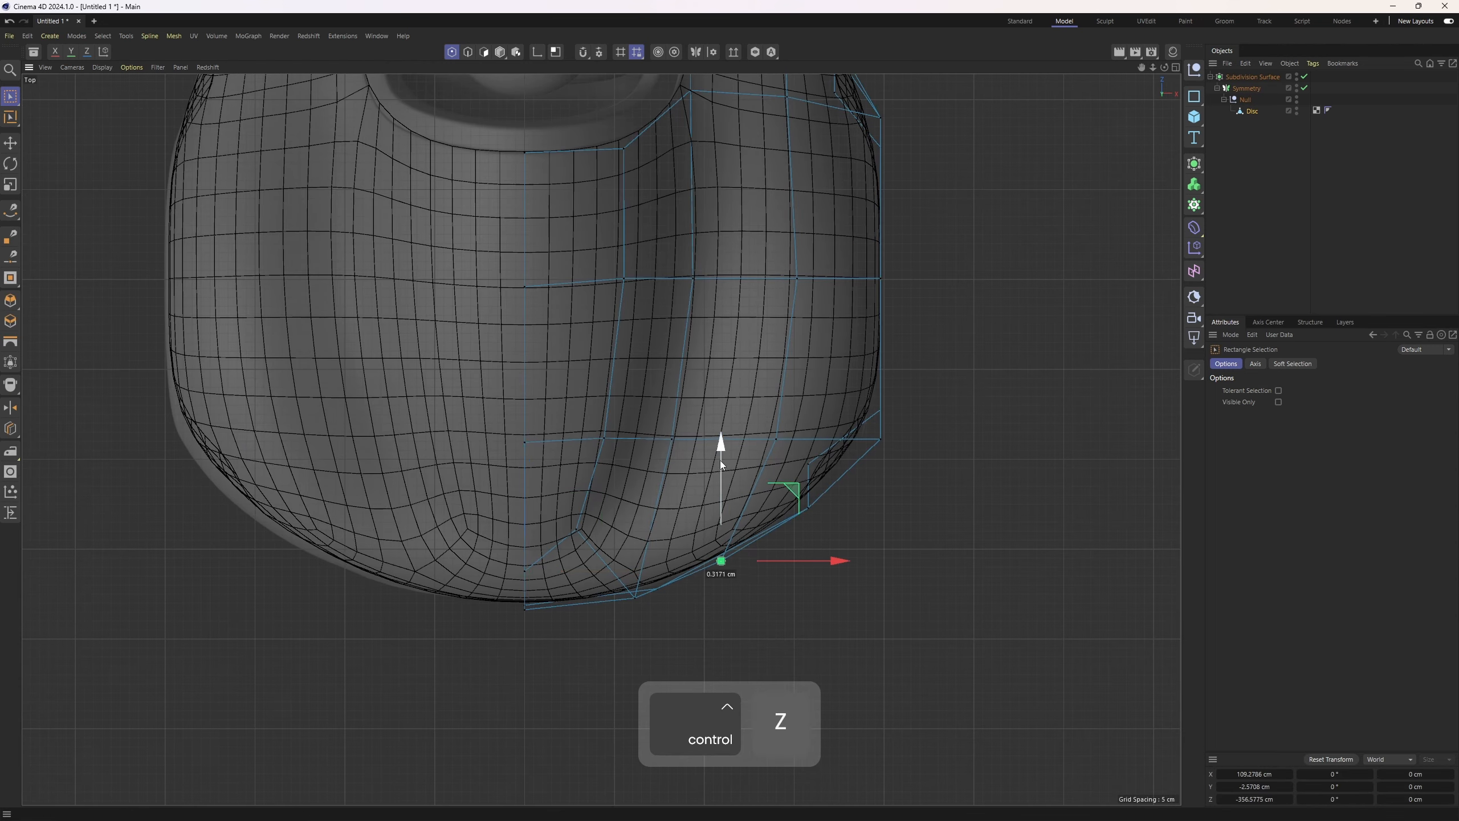
{"action": "key", "text": "ctrl+z"}
{"action": "key", "text": "ctrl+z"}
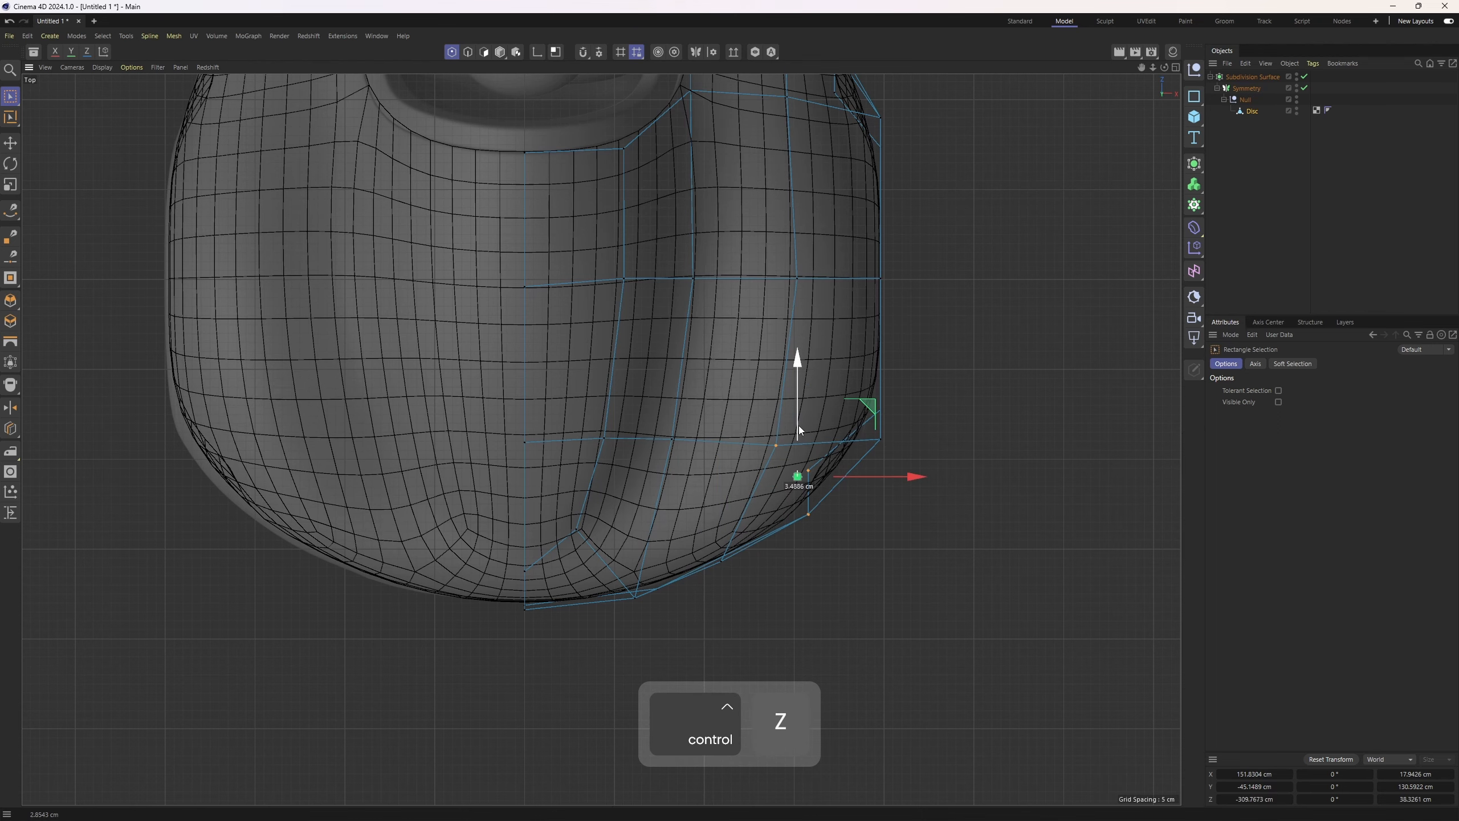
{"action": "key", "text": "ctrl+z"}
{"action": "key", "text": "ctrl+z"}
{"action": "key", "text": "ctrl+z"}
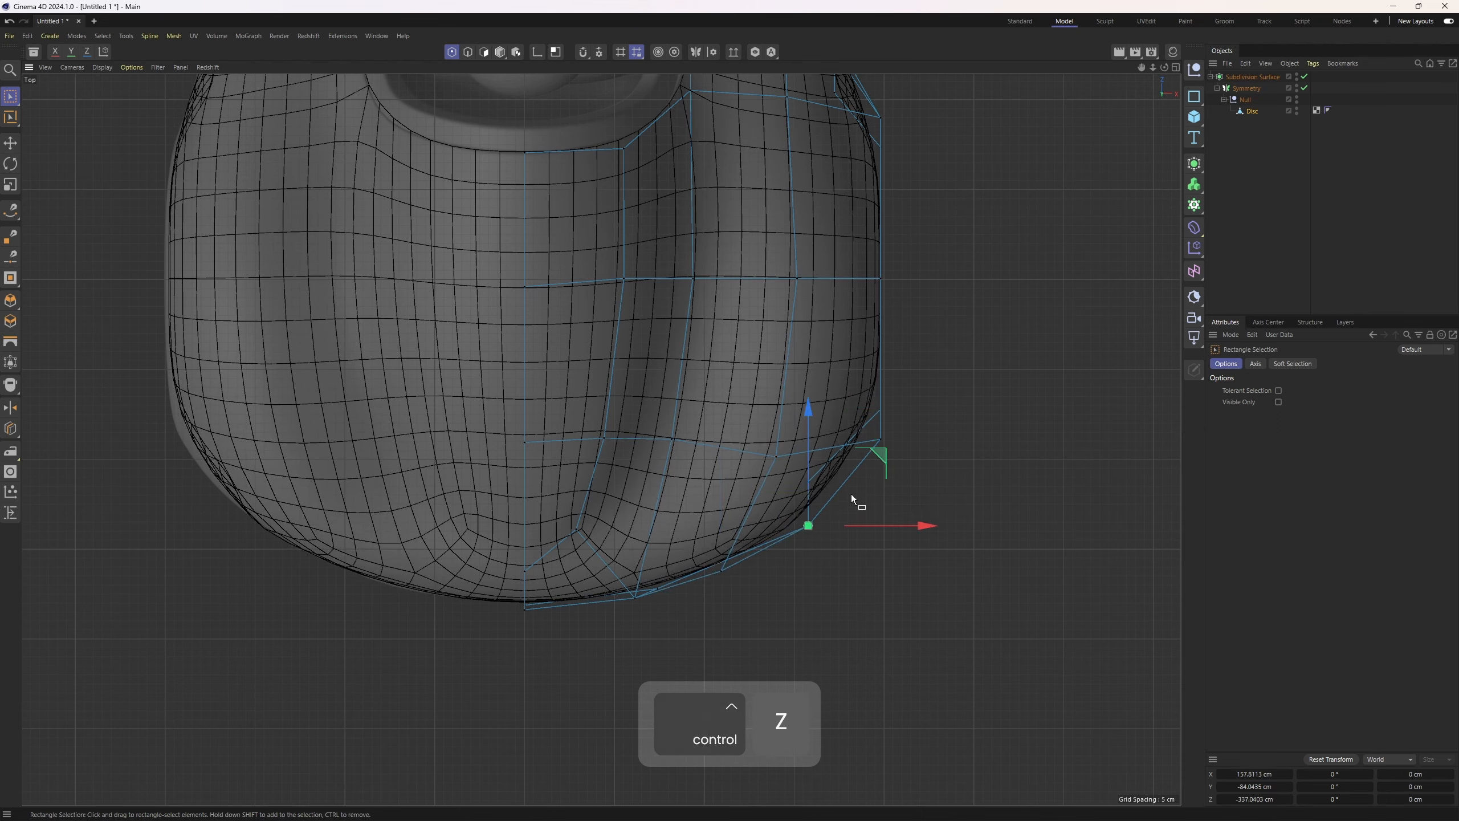
{"action": "mouse_move", "coordinate": [862, 396]}
{"action": "left_mouse_down"}
{"action": "mouse_move", "coordinate": [906, 454]}
{"action": "mouse_move", "coordinate": [939, 428]}
{"action": "mouse_move", "coordinate": [844, 384]}
{"action": "left_mouse_up"}
{"action": "key", "text": "ctrl+z"}
Select a rear corner point and examine it in the front view against the reference
{"action": "left_click", "coordinate": [778, 458]}
{"action": "middle_click", "coordinate": [840, 385]}
{"action": "middle_click", "coordinate": [569, 426]}
{"action": "left_click_drag", "start_coordinate": [568, 437], "coordinate": [689, 460], "text": "alt"}
{"action": "middle_click", "coordinate": [920, 580]}
{"action": "middle_click", "coordinate": [982, 612]}
{"action": "right_click_drag", "start_coordinate": [990, 616], "coordinate": [757, 445], "text": "alt"}
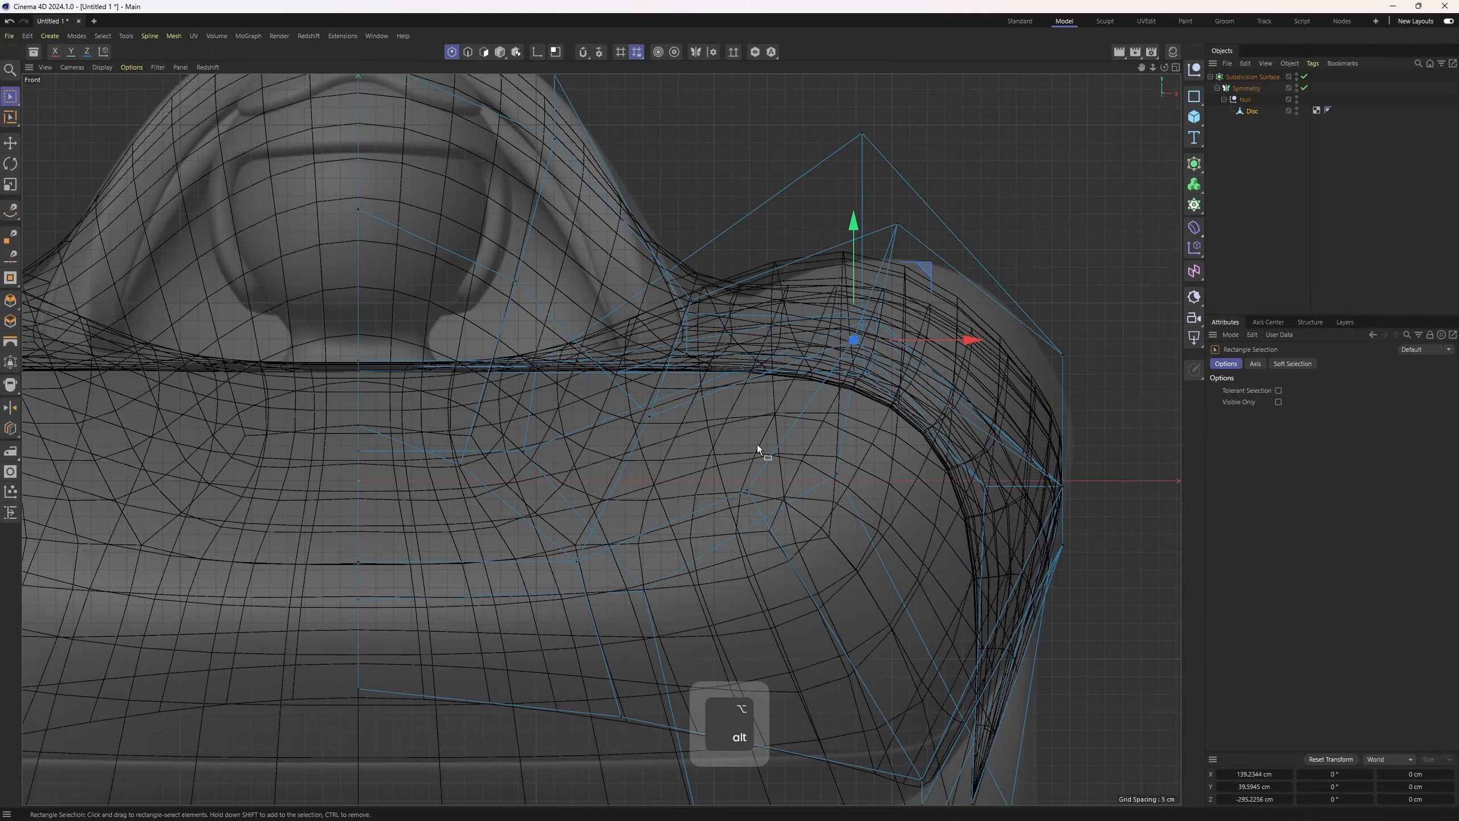
{"action": "middle_click_drag", "start_coordinate": [804, 408], "coordinate": [809, 284], "text": "alt"}
{"action": "right_click_drag", "start_coordinate": [810, 284], "coordinate": [746, 373], "text": "alt"}
{"action": "mouse_move", "coordinate": [747, 373]}
{"action": "middle_mouse_down", "text": "alt"}
{"action": "mouse_move", "coordinate": [878, 310]}
{"action": "mouse_move", "coordinate": [784, 384]}
{"action": "mouse_move", "coordinate": [744, 383]}
{"action": "mouse_move", "coordinate": [853, 365]}
{"action": "mouse_move", "coordinate": [748, 393]}
{"action": "middle_mouse_up", "text": "alt"}
{"action": "right_click_drag", "start_coordinate": [752, 391], "coordinate": [818, 393], "text": "alt"}
{"action": "middle_click_drag", "start_coordinate": [818, 392], "coordinate": [968, 366], "text": "alt"}
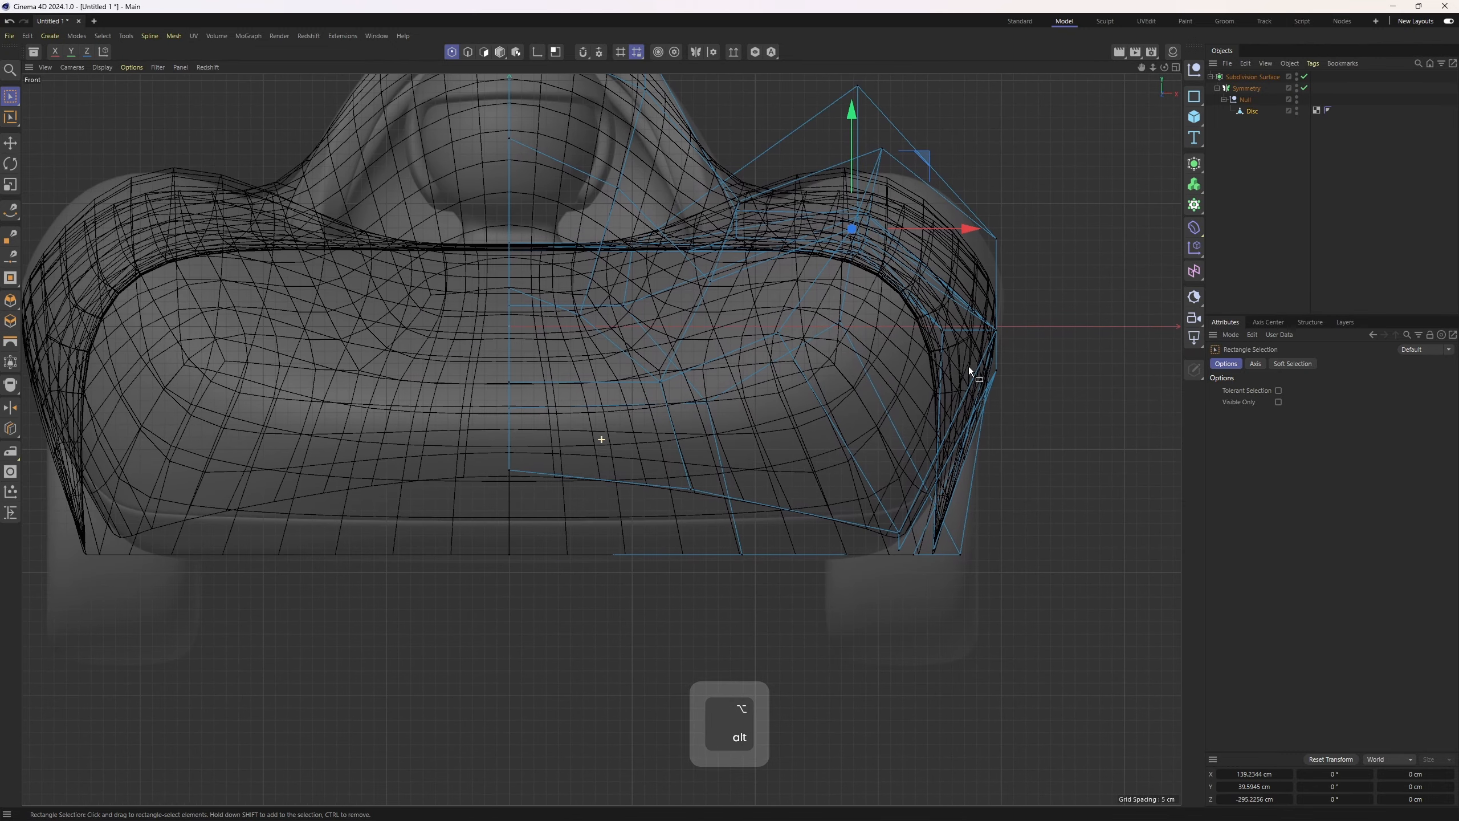
{"action": "middle_click", "coordinate": [948, 368]}
{"action": "middle_click", "coordinate": [586, 405]}
{"action": "left_click_drag", "start_coordinate": [667, 412], "coordinate": [775, 579], "text": "alt"}
{"action": "middle_click", "coordinate": [845, 610]}
{"action": "middle_click", "coordinate": [914, 638]}
{"action": "left_click_drag", "start_coordinate": [1032, 565], "coordinate": [999, 565]}
{"action": "scroll", "coordinate": [940, 541], "scroll_direction": "up", "scroll_amount": 2}
{"action": "scroll", "coordinate": [698, 469], "scroll_direction": "down", "scroll_amount": 2}
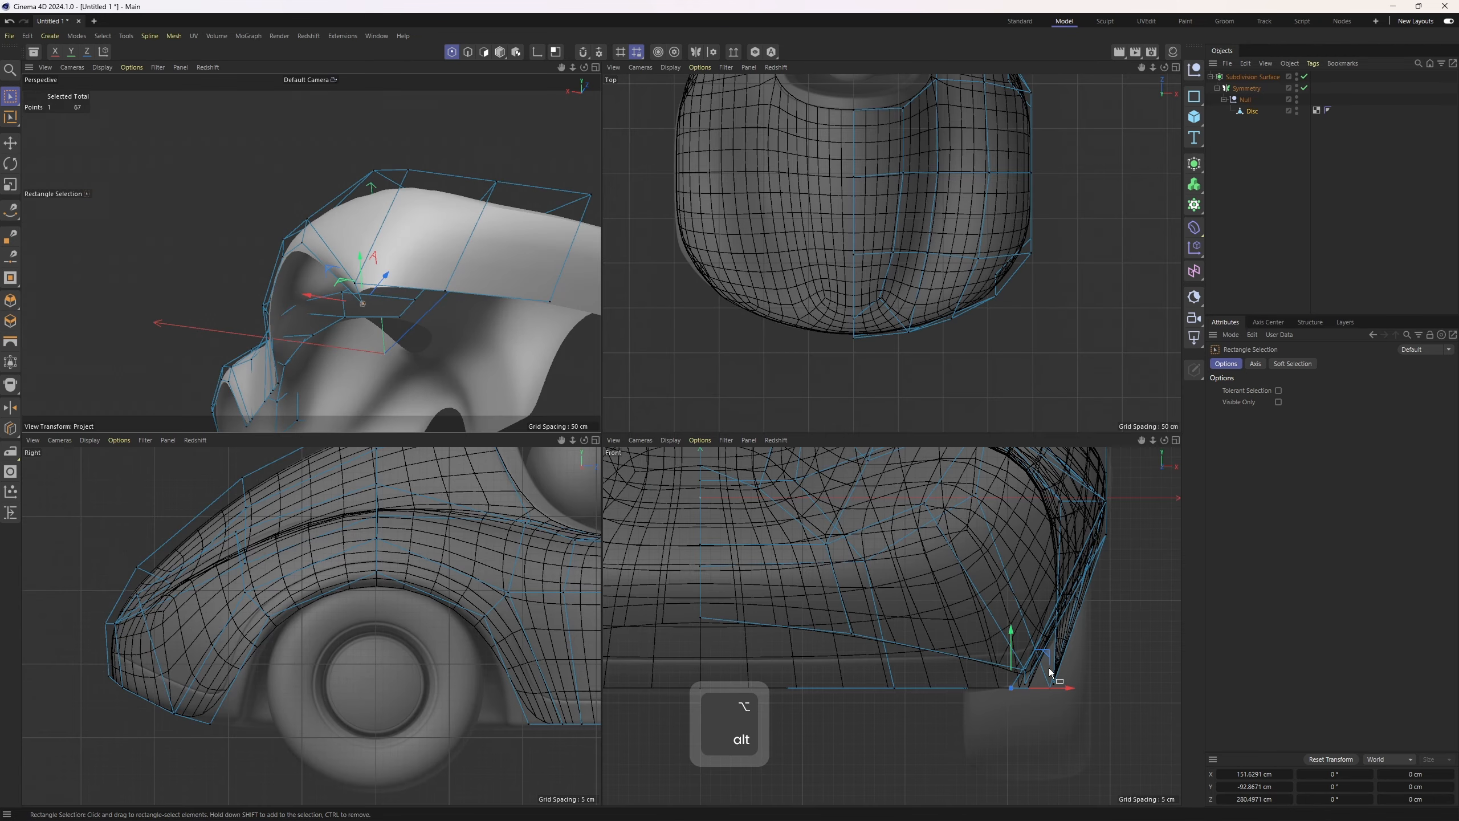
{"action": "left_click_drag", "start_coordinate": [1056, 687], "coordinate": [1104, 694]}
{"action": "scroll", "coordinate": [347, 299], "scroll_direction": "up", "scroll_amount": 2}
{"action": "key", "text": "e"}
{"action": "scroll", "coordinate": [348, 299], "scroll_direction": "up", "scroll_amount": 3}
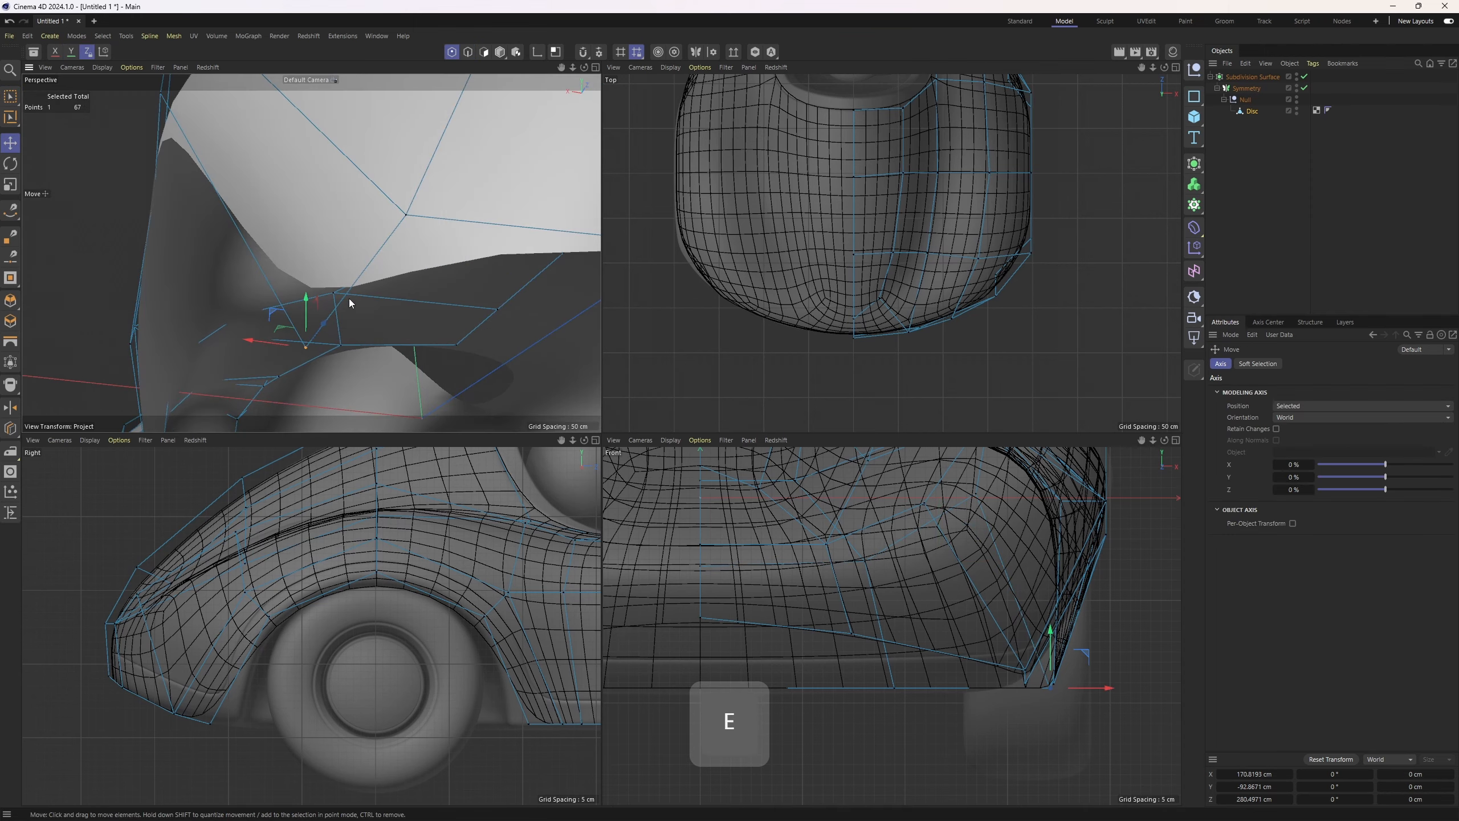
Select an edge at the rear corner and move it downward in the front view
{"action": "key", "text": "2"}
{"action": "left_click", "coordinate": [347, 295]}
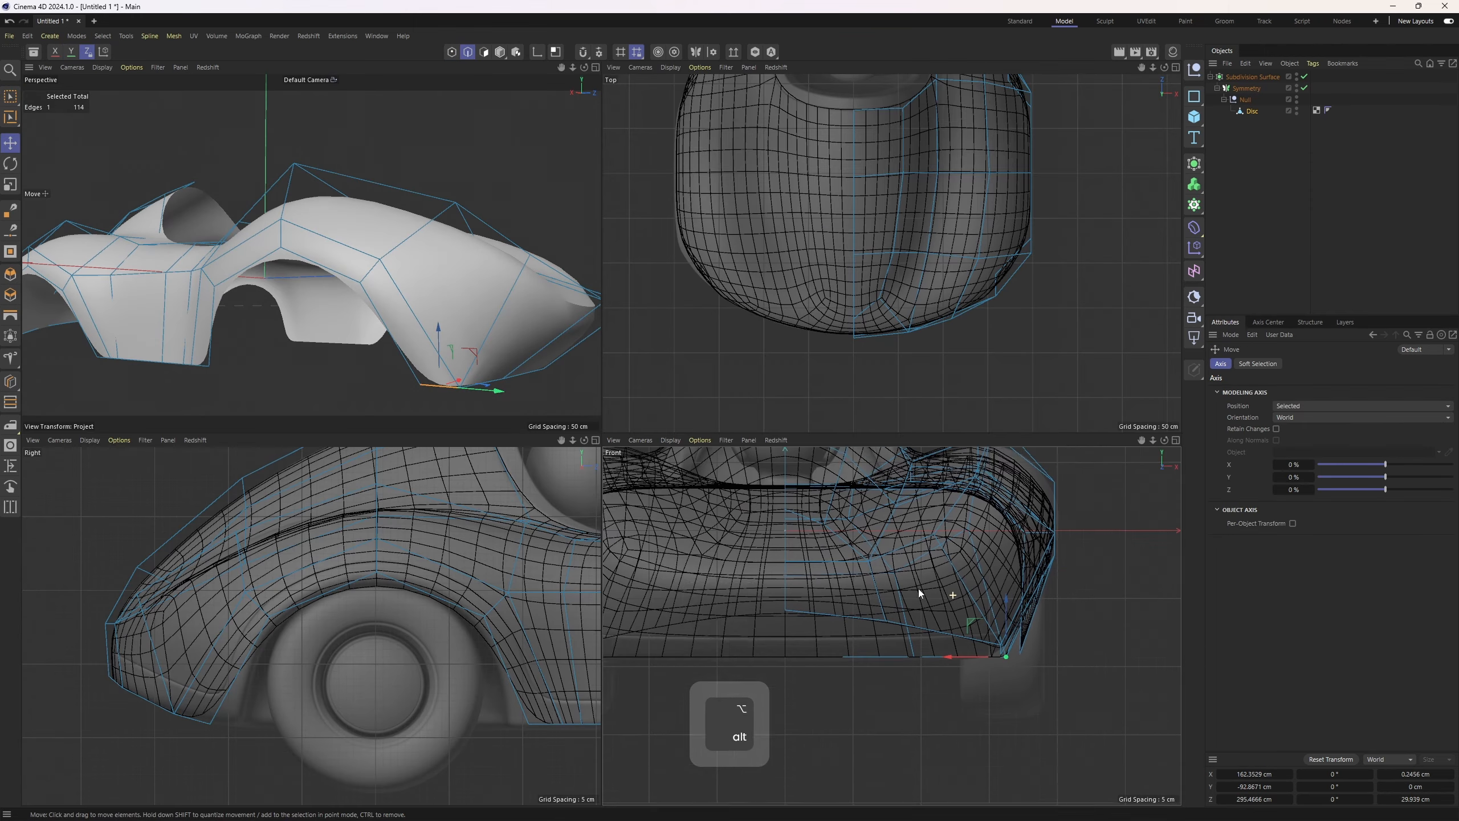
{"action": "middle_click_drag", "start_coordinate": [919, 589], "coordinate": [919, 701], "text": "alt"}
{"action": "scroll", "coordinate": [1006, 520], "scroll_direction": "up", "scroll_amount": 3}
Select a rear corner point and reposition it in the front view, undoing the last move
{"action": "key", "text": "1"}
{"action": "key", "text": "space"}
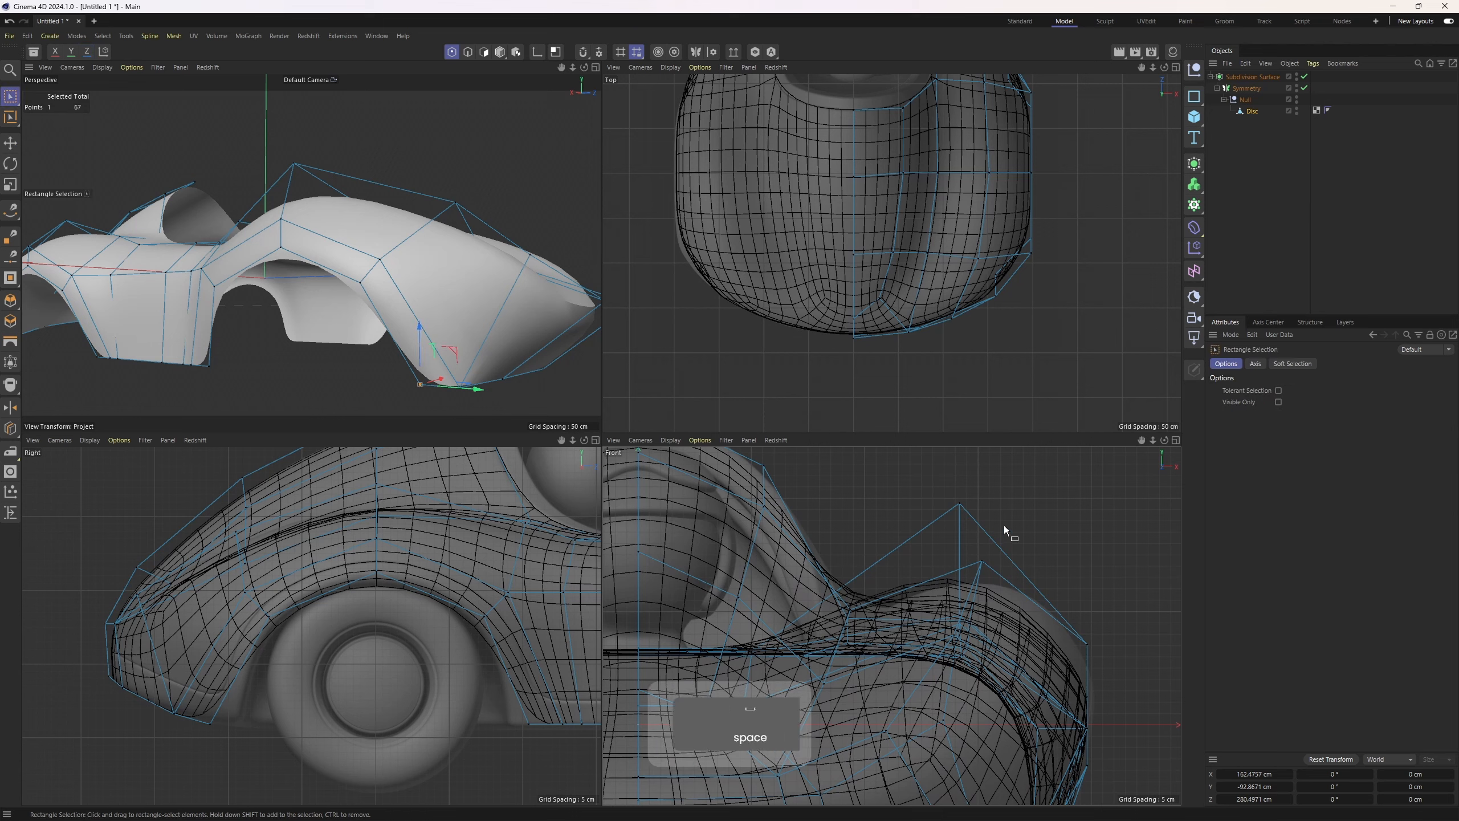
{"action": "left_click_drag", "start_coordinate": [373, 268], "coordinate": [493, 331], "text": "alt"}
{"action": "left_click_drag", "start_coordinate": [928, 473], "coordinate": [1006, 475]}
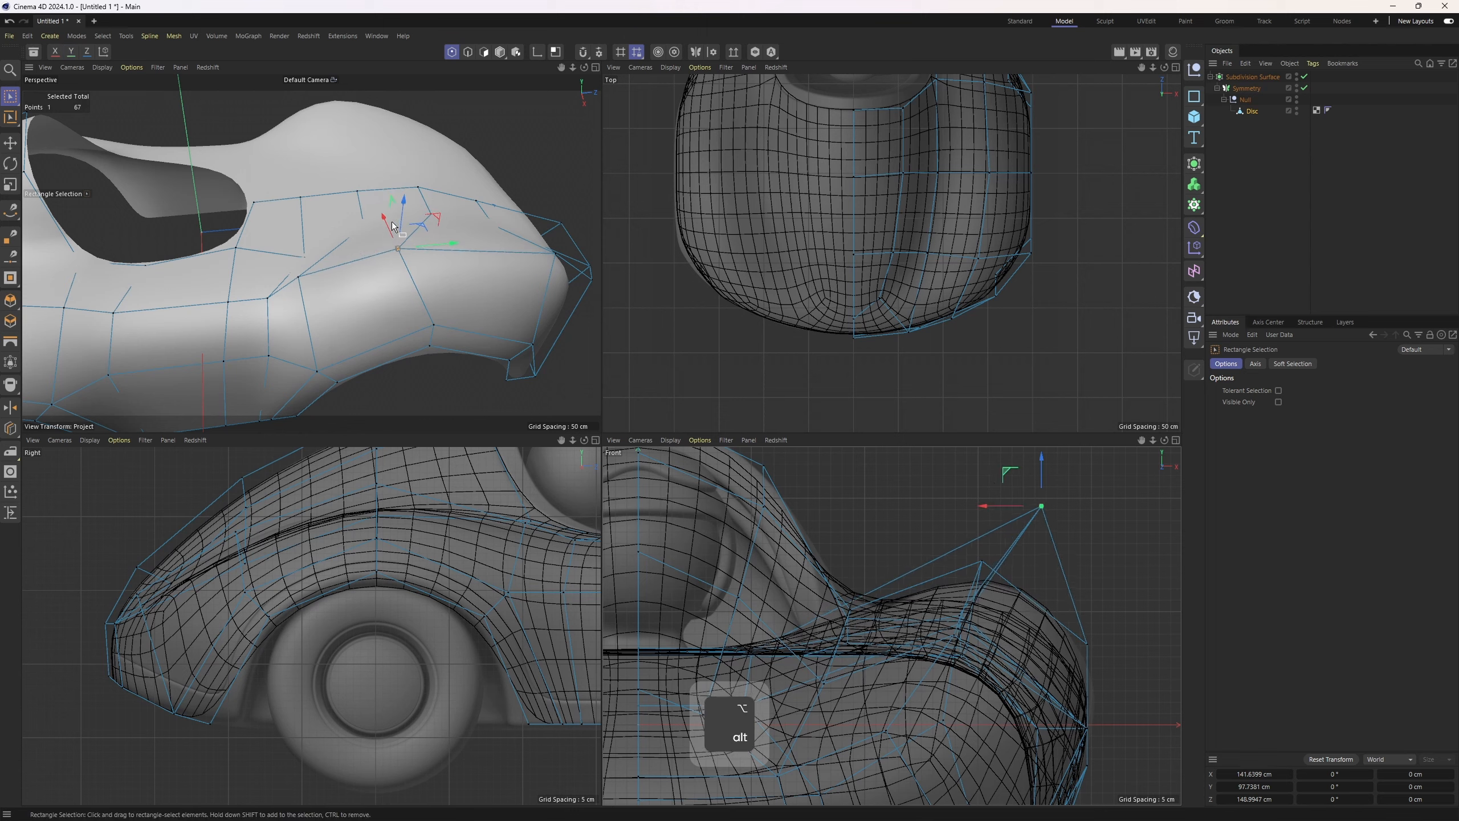
{"action": "left_click_drag", "start_coordinate": [392, 225], "coordinate": [303, 267], "text": "alt"}
{"action": "right_click_drag", "start_coordinate": [1052, 615], "coordinate": [1014, 556], "text": "alt"}
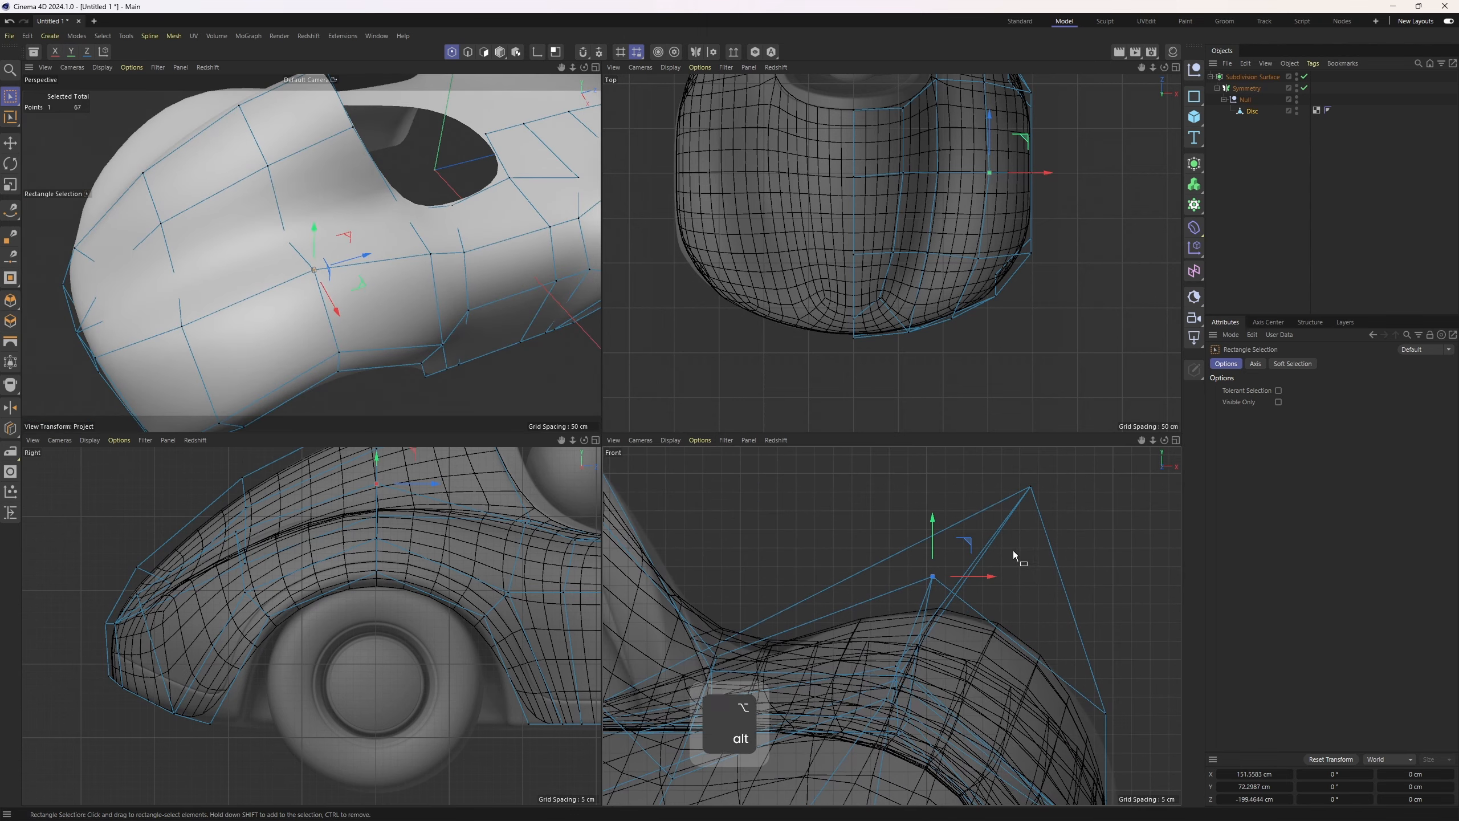
{"action": "left_click_drag", "start_coordinate": [971, 549], "coordinate": [1004, 539]}
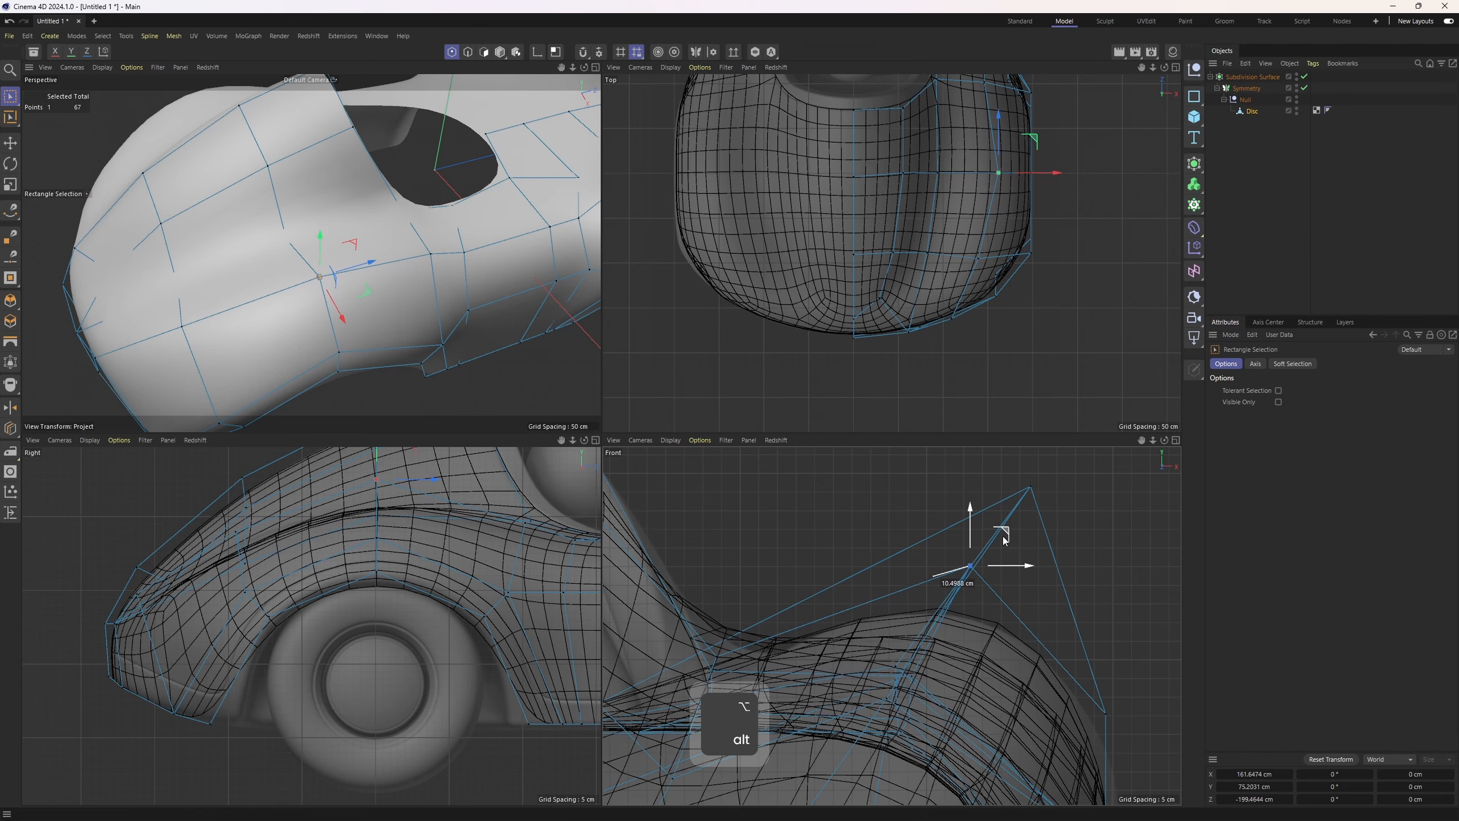
{"action": "key", "text": "ctrl+z"}
Pull the raised rear corner point inward in the enlarged front view so it sits on the reference
{"action": "middle_click", "coordinate": [936, 563]}
{"action": "right_click_drag", "start_coordinate": [813, 500], "coordinate": [745, 502], "text": "alt"}
{"action": "middle_click_drag", "start_coordinate": [745, 501], "coordinate": [863, 495], "text": "alt"}
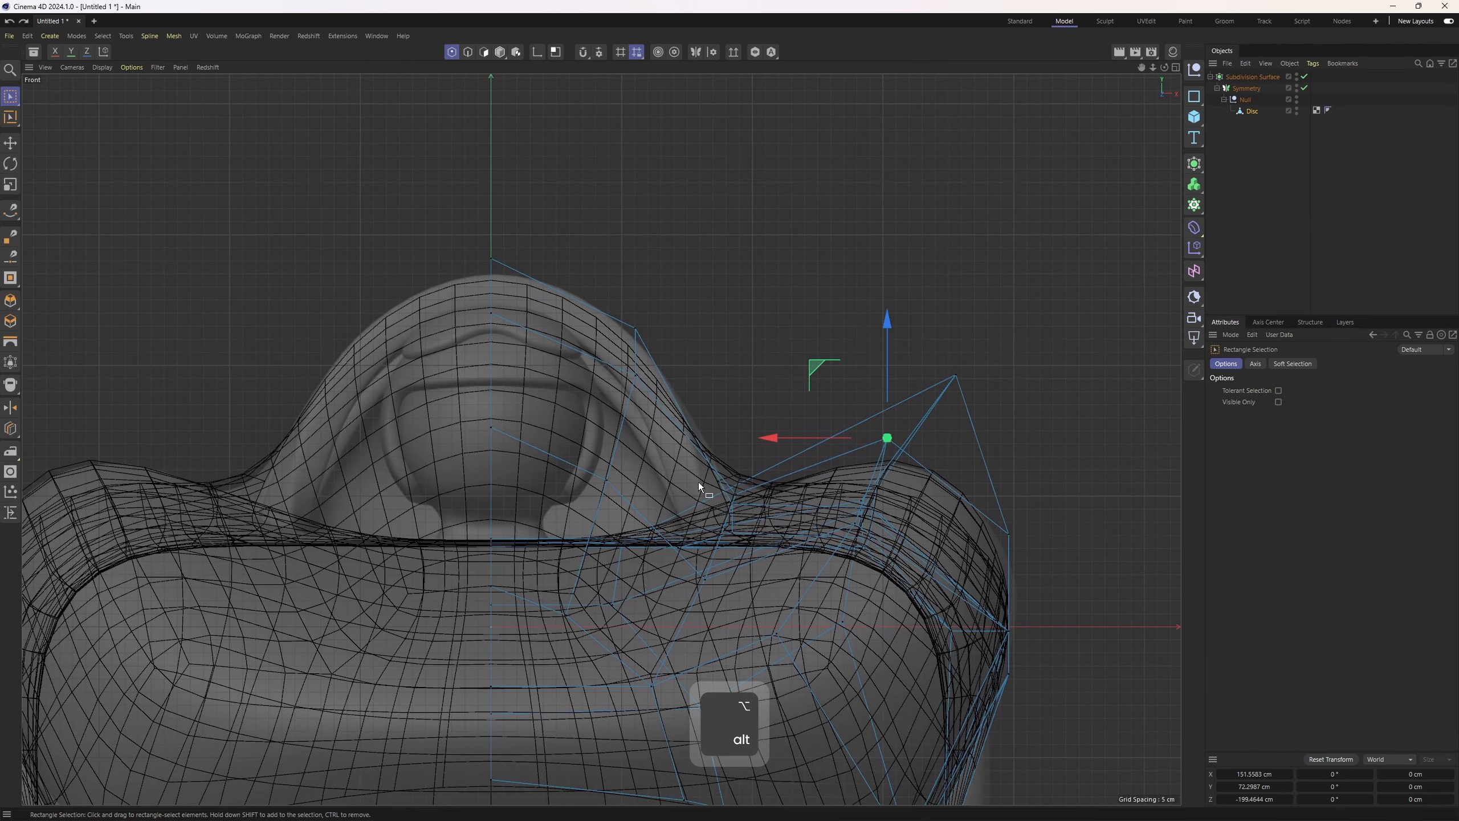
{"action": "middle_click", "coordinate": [698, 481]}
{"action": "left_click_drag", "start_coordinate": [210, 253], "coordinate": [417, 242], "text": "alt"}
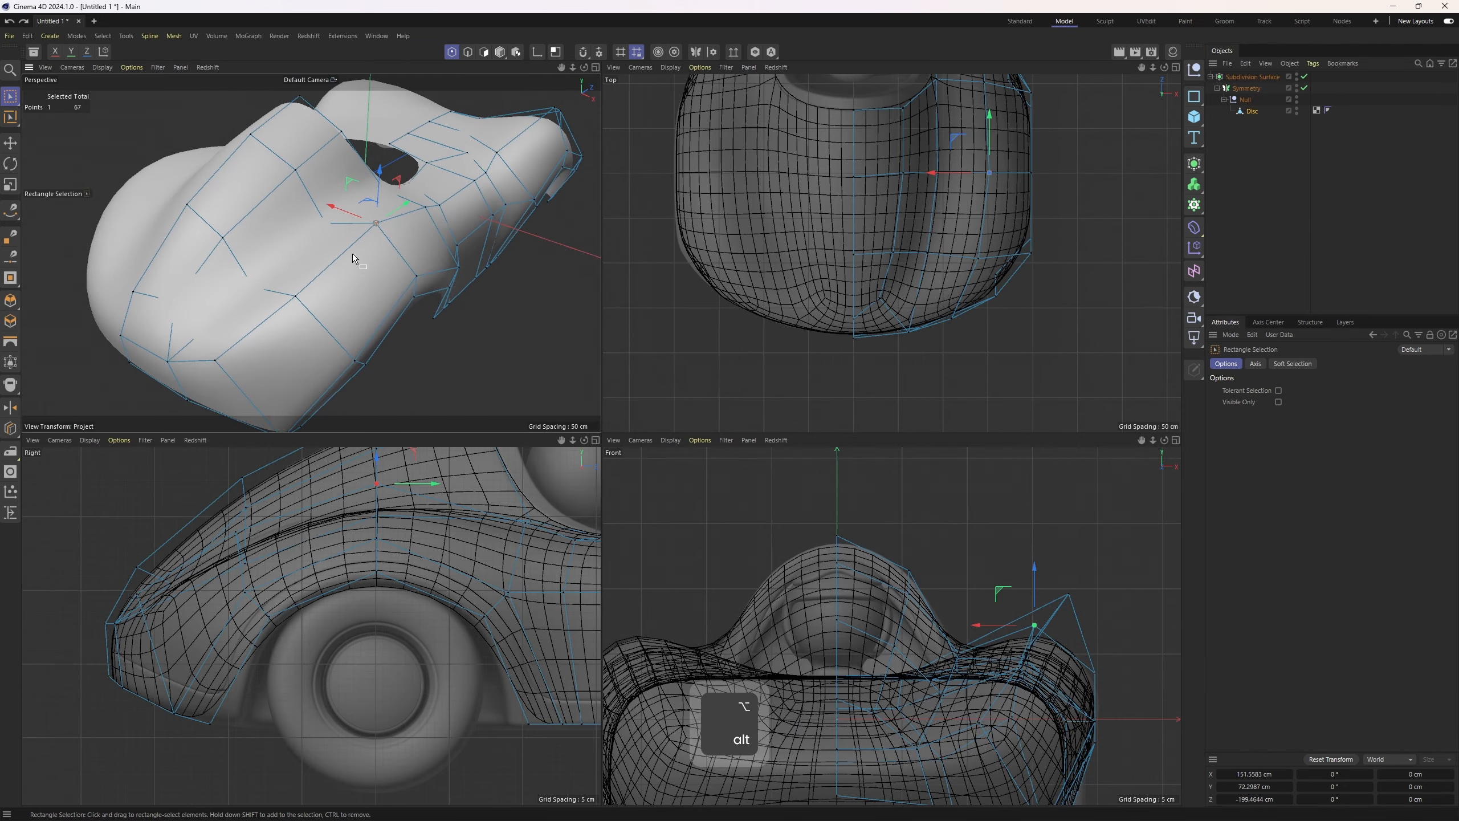
{"action": "middle_click", "coordinate": [898, 603]}
{"action": "right_click_drag", "start_coordinate": [844, 536], "coordinate": [853, 497], "text": "alt"}
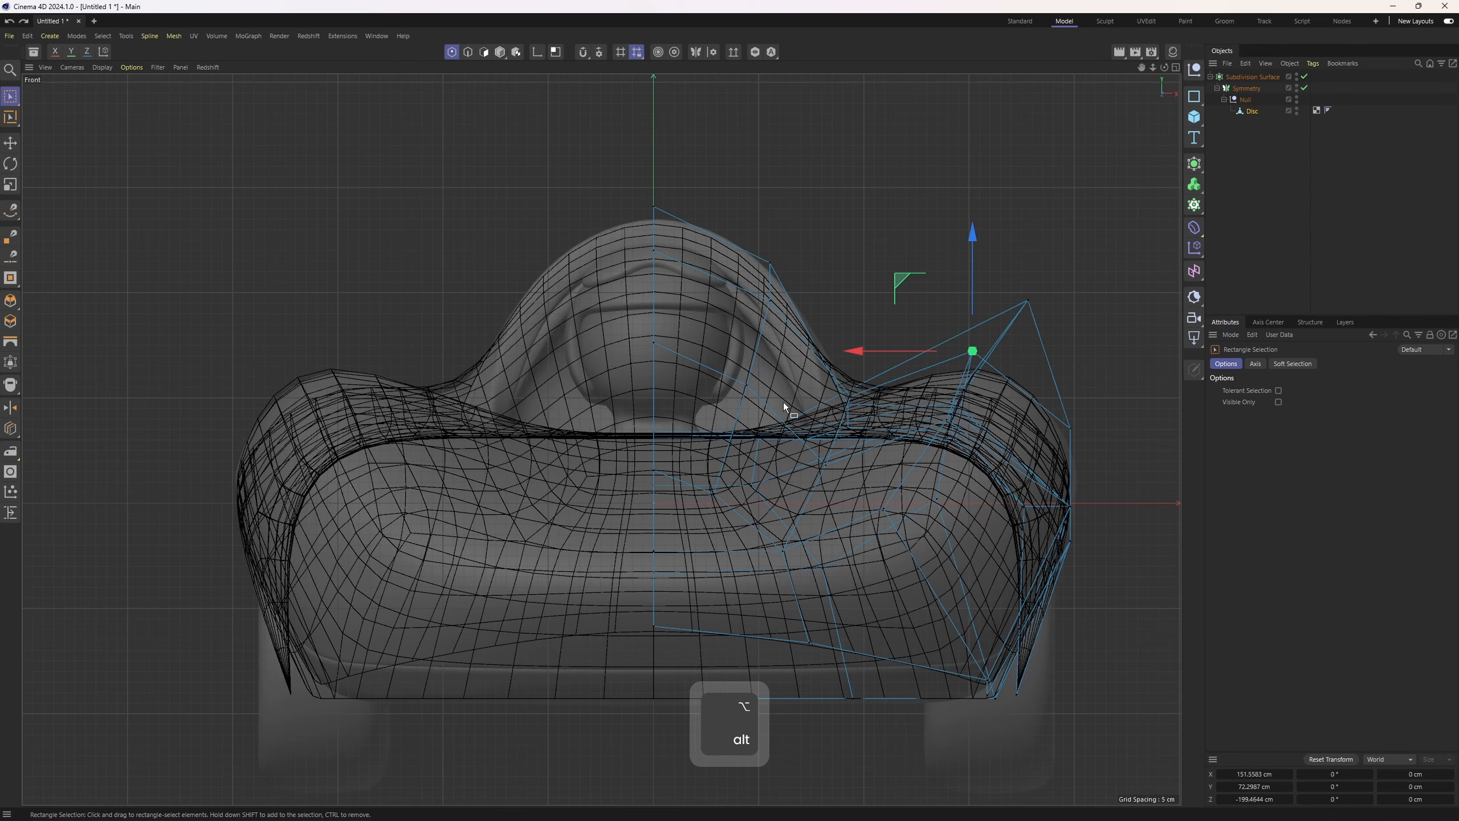
{"action": "middle_click_drag", "start_coordinate": [1018, 363], "coordinate": [875, 362], "text": "alt"}
{"action": "right_click_drag", "start_coordinate": [876, 362], "coordinate": [939, 342], "text": "alt"}
{"action": "left_click_drag", "start_coordinate": [730, 273], "coordinate": [779, 249]}
{"action": "middle_click", "coordinate": [777, 249]}
Move a lower side point slightly down in the front view to meet the reference surface
{"action": "middle_click", "coordinate": [313, 281]}
{"action": "left_click_drag", "start_coordinate": [599, 436], "coordinate": [546, 370], "text": "alt"}
{"action": "middle_click", "coordinate": [552, 377]}
{"action": "mouse_move", "coordinate": [891, 599]}
{"action": "right_mouse_down", "text": "alt"}
{"action": "mouse_move", "coordinate": [940, 599]}
{"action": "mouse_move", "coordinate": [900, 605]}
{"action": "right_mouse_up", "text": "alt"}
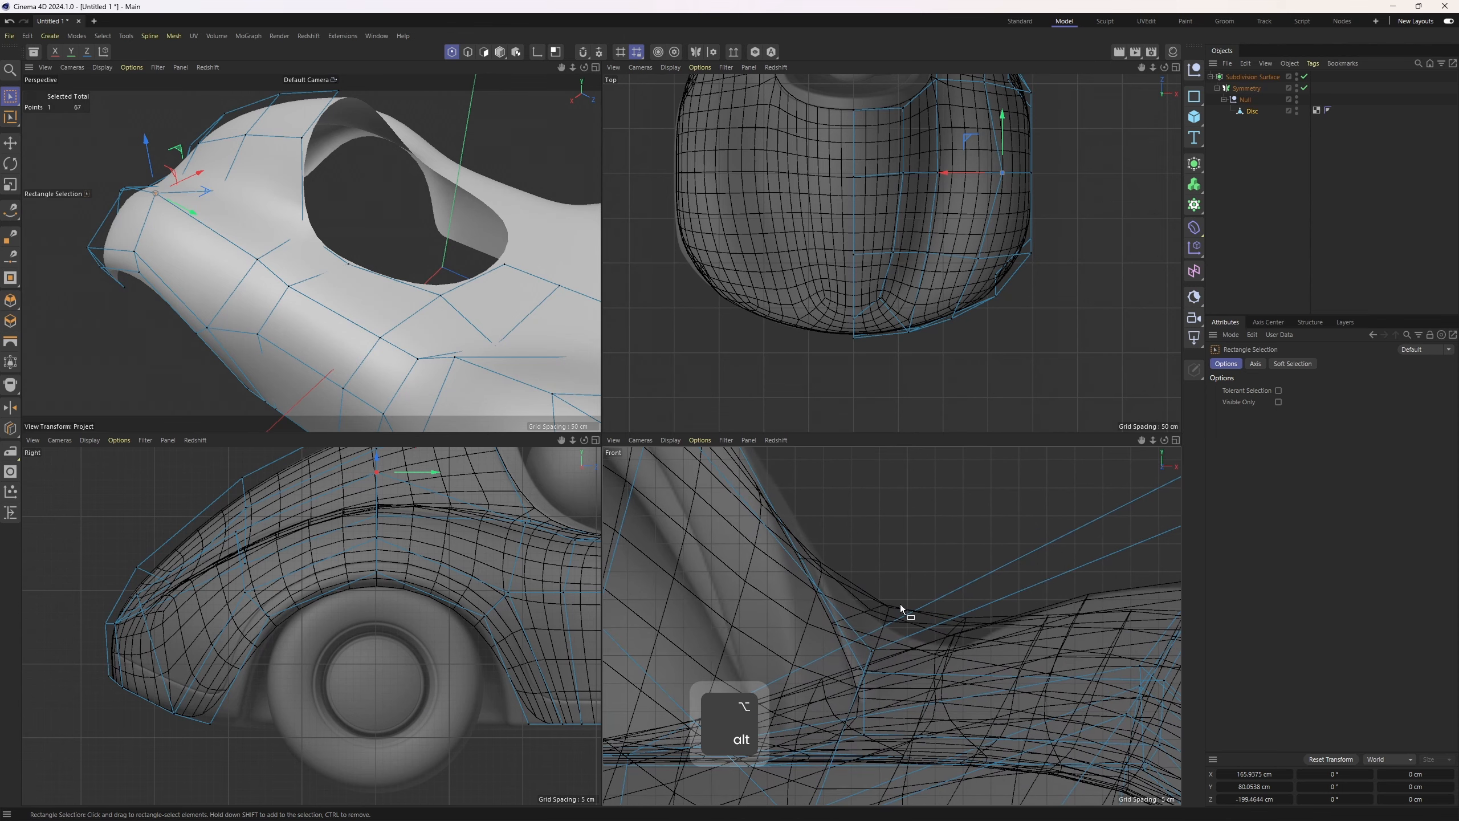
{"action": "right_click_drag", "start_coordinate": [261, 184], "coordinate": [267, 183], "text": "alt"}
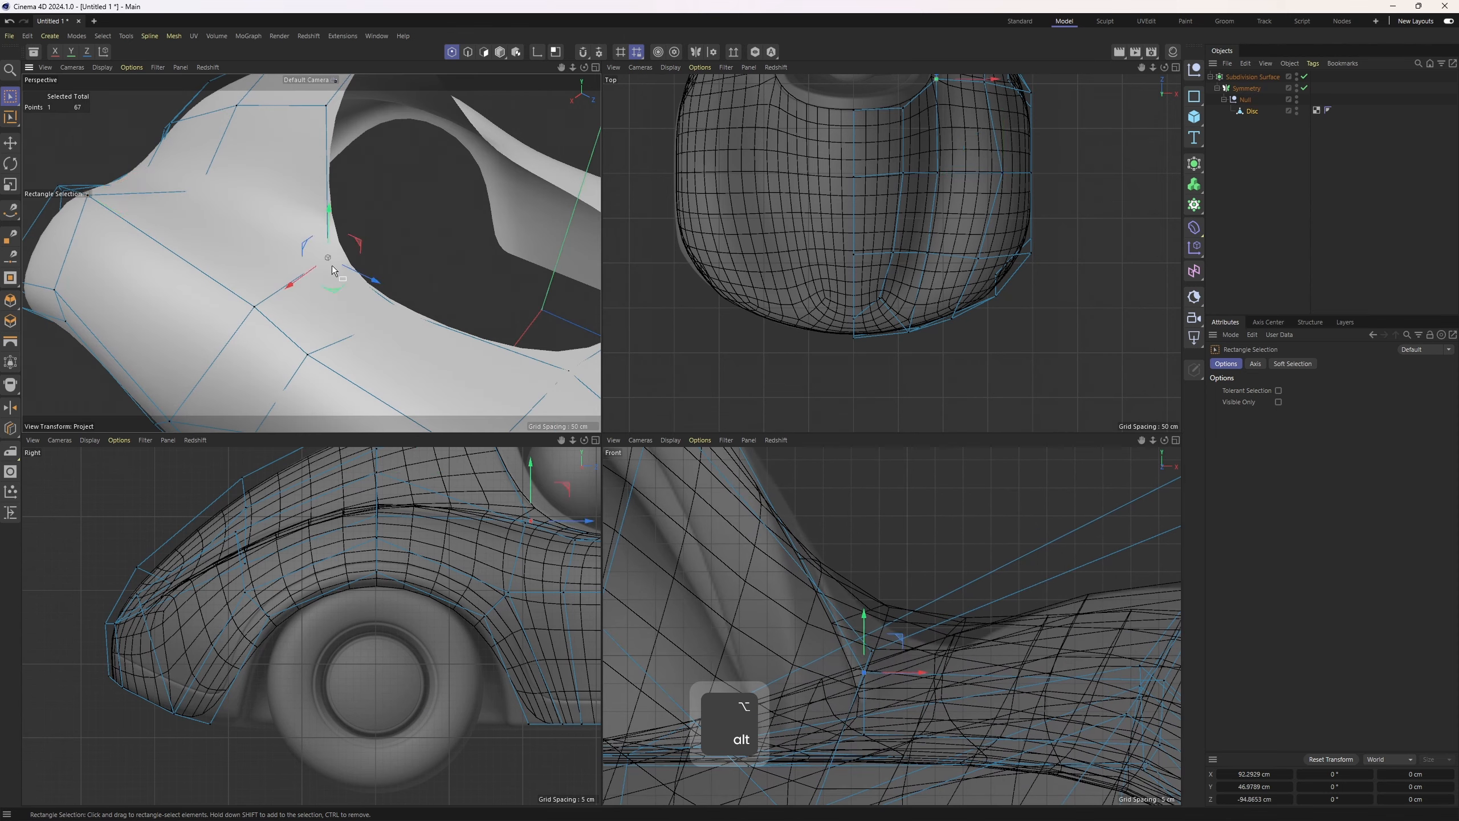
{"action": "left_click_drag", "start_coordinate": [865, 614], "coordinate": [865, 626]}
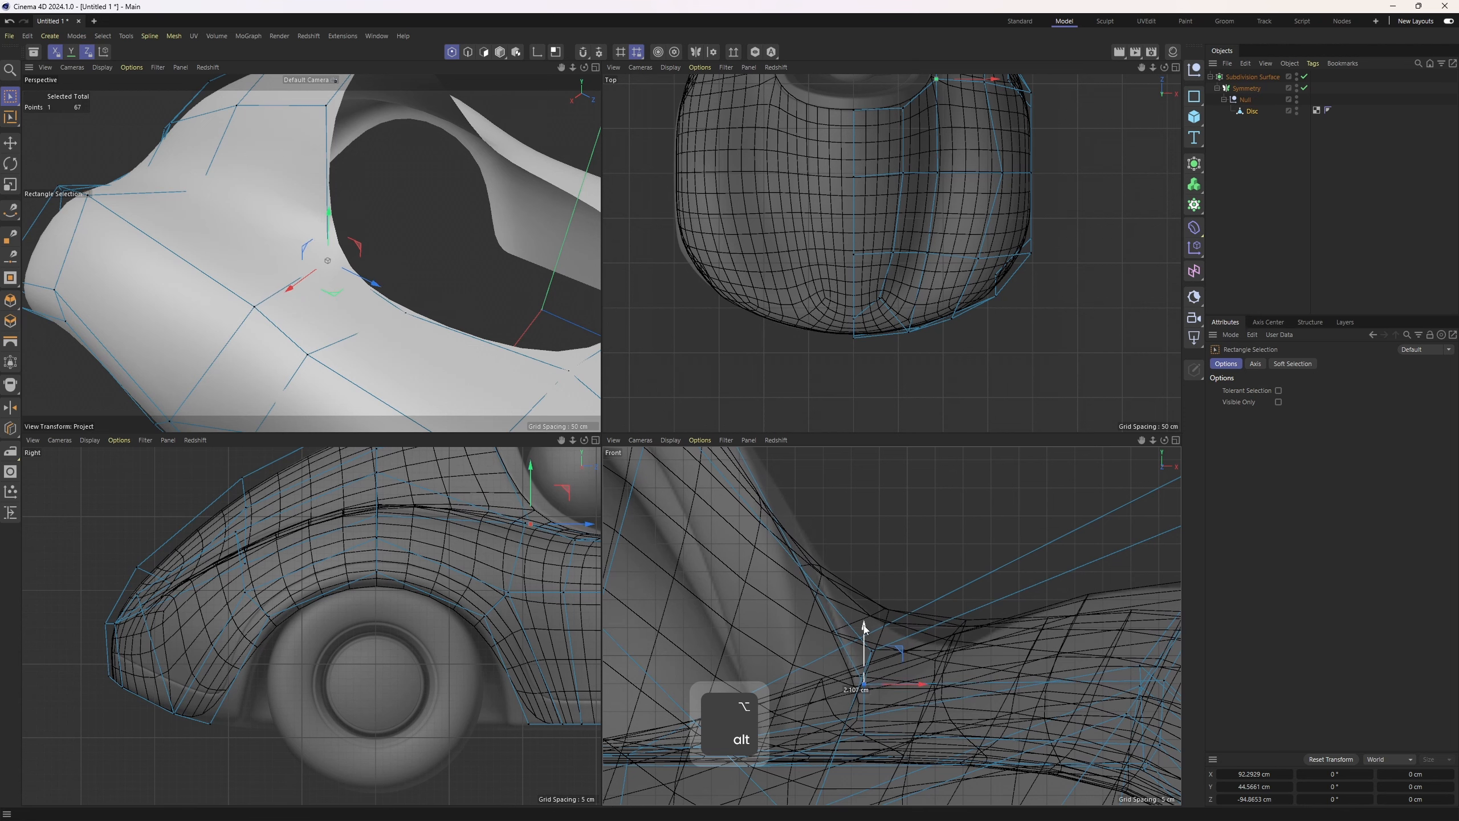
{"action": "left_click_drag", "start_coordinate": [253, 238], "coordinate": [319, 265], "text": "alt"}
Toggle the subdivision preview off and nudge a side point in the front view against the reference
{"action": "key", "text": "q"}
{"action": "key", "text": "q"}
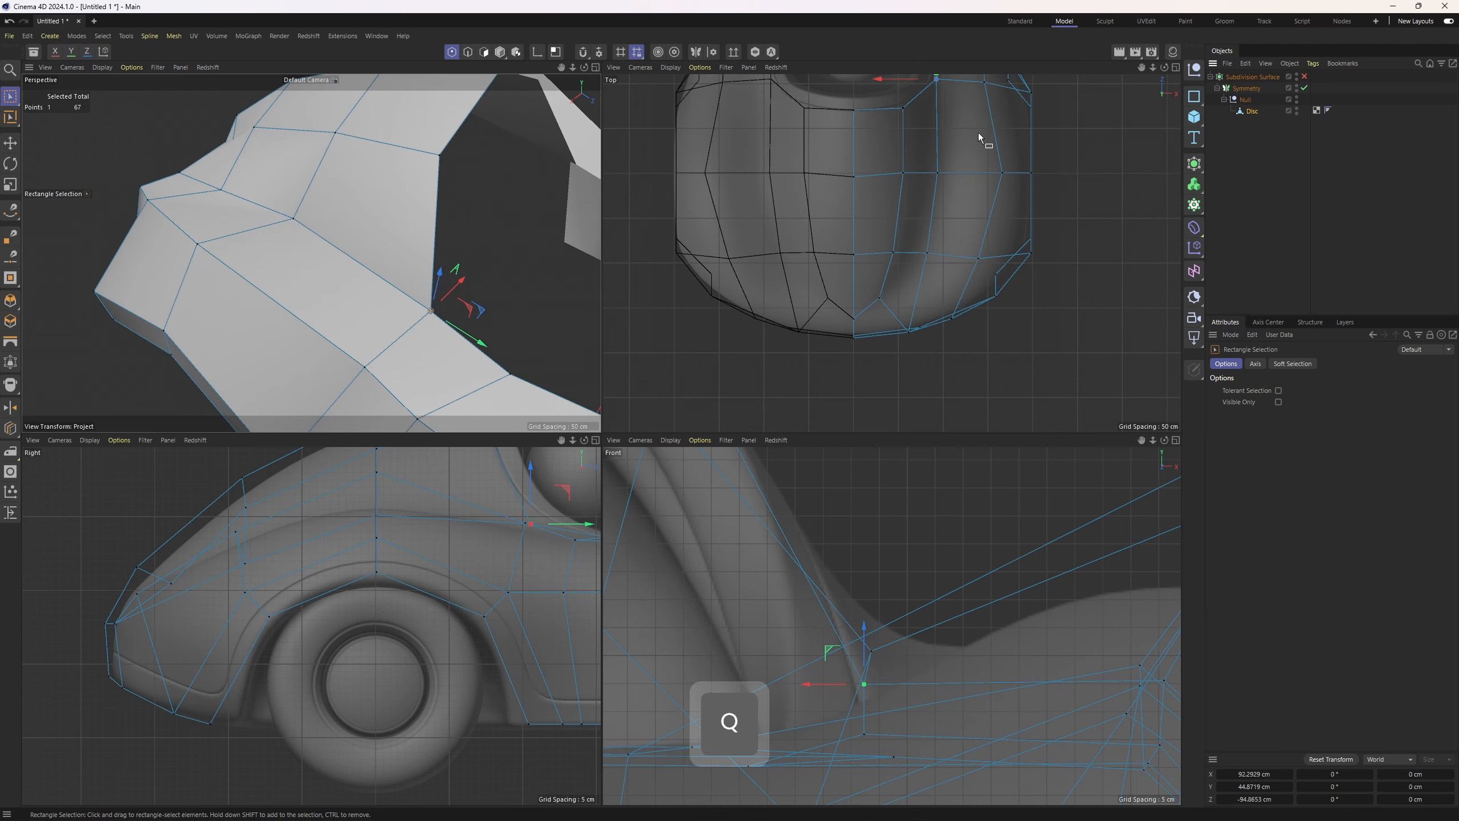
{"action": "left_click_drag", "start_coordinate": [866, 601], "coordinate": [888, 642]}
{"action": "left_click", "coordinate": [1305, 77]}
{"action": "left_click_drag", "start_coordinate": [349, 207], "coordinate": [269, 226], "text": "alt"}
{"action": "middle_click", "coordinate": [459, 299]}
{"action": "left_click_drag", "start_coordinate": [597, 345], "coordinate": [738, 384], "text": "alt"}
{"action": "left_click", "coordinate": [1258, 218]}
{"action": "right_click_drag", "start_coordinate": [739, 384], "coordinate": [776, 374], "text": "alt"}
{"action": "key", "text": "ctrl+z"}
{"action": "left_click", "coordinate": [1304, 77]}
Slide a point on the cockpit edge along its edge with the Slide tool, offset about 24 %
{"action": "left_click_drag", "start_coordinate": [647, 488], "coordinate": [560, 407], "text": "alt"}
{"action": "left_click", "coordinate": [565, 522]}
{"action": "left_click_drag", "start_coordinate": [614, 322], "coordinate": [656, 425], "text": "alt"}
{"action": "left_click_drag", "start_coordinate": [656, 425], "coordinate": [629, 351], "text": "alt"}
{"action": "mouse_move", "coordinate": [629, 351]}
{"action": "left_mouse_down"}
{"action": "mouse_move", "coordinate": [655, 264]}
{"action": "mouse_move", "coordinate": [638, 351]}
{"action": "left_mouse_up"}
{"action": "left_click", "coordinate": [499, 387]}
{"action": "key", "text": "m"}
{"action": "key", "text": "o"}
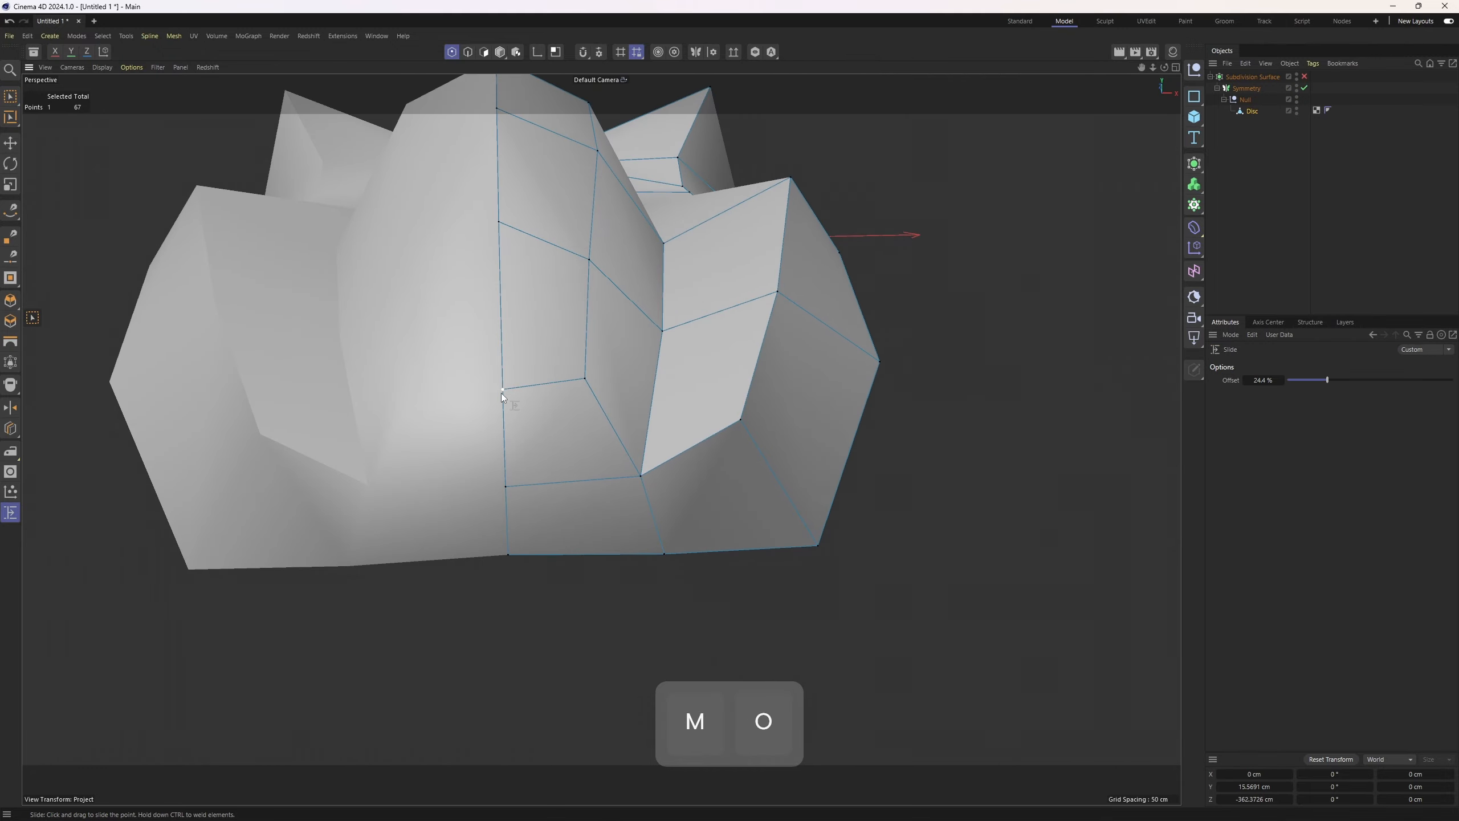
{"action": "left_click_drag", "start_coordinate": [502, 390], "coordinate": [500, 340]}
{"action": "left_click_drag", "start_coordinate": [499, 356], "coordinate": [442, 373], "text": "alt"}
Restore the subdivision preview and move a point beside the cockpit outward in the enlarged top view
{"action": "left_click", "coordinate": [1304, 76]}
{"action": "left_click", "coordinate": [1257, 218]}
{"action": "left_click_drag", "start_coordinate": [706, 275], "coordinate": [652, 412], "text": "alt"}
{"action": "middle_click", "coordinate": [677, 397]}
{"action": "middle_click", "coordinate": [820, 269]}
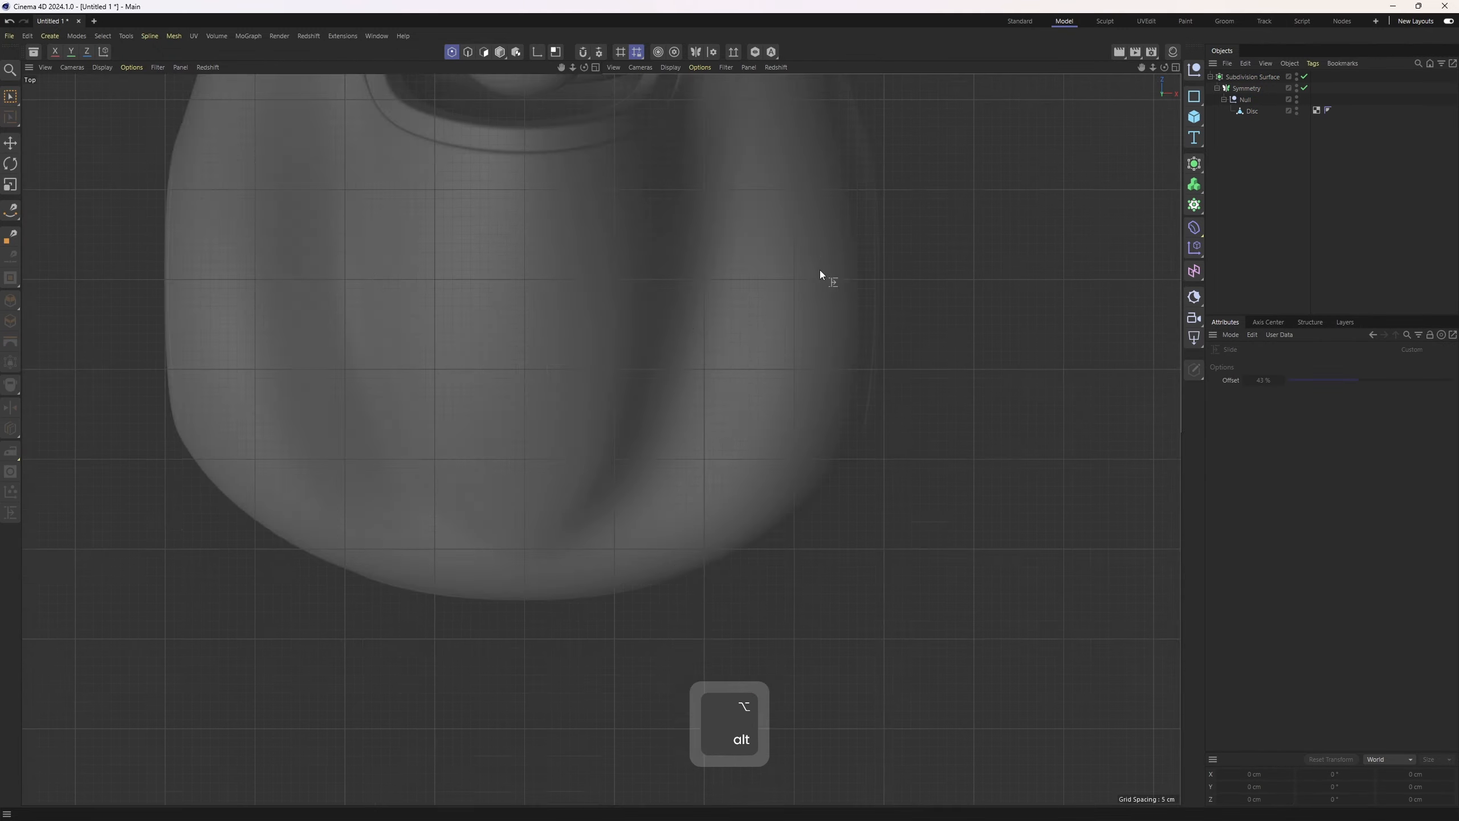
{"action": "middle_click_drag", "start_coordinate": [820, 269], "coordinate": [723, 471], "text": "alt"}
{"action": "right_click_drag", "start_coordinate": [724, 471], "coordinate": [706, 378], "text": "alt"}
{"action": "left_click", "coordinate": [706, 382]}
{"action": "key", "text": "space"}
{"action": "left_click", "coordinate": [693, 532]}
{"action": "left_click_drag", "start_coordinate": [765, 461], "coordinate": [753, 471]}
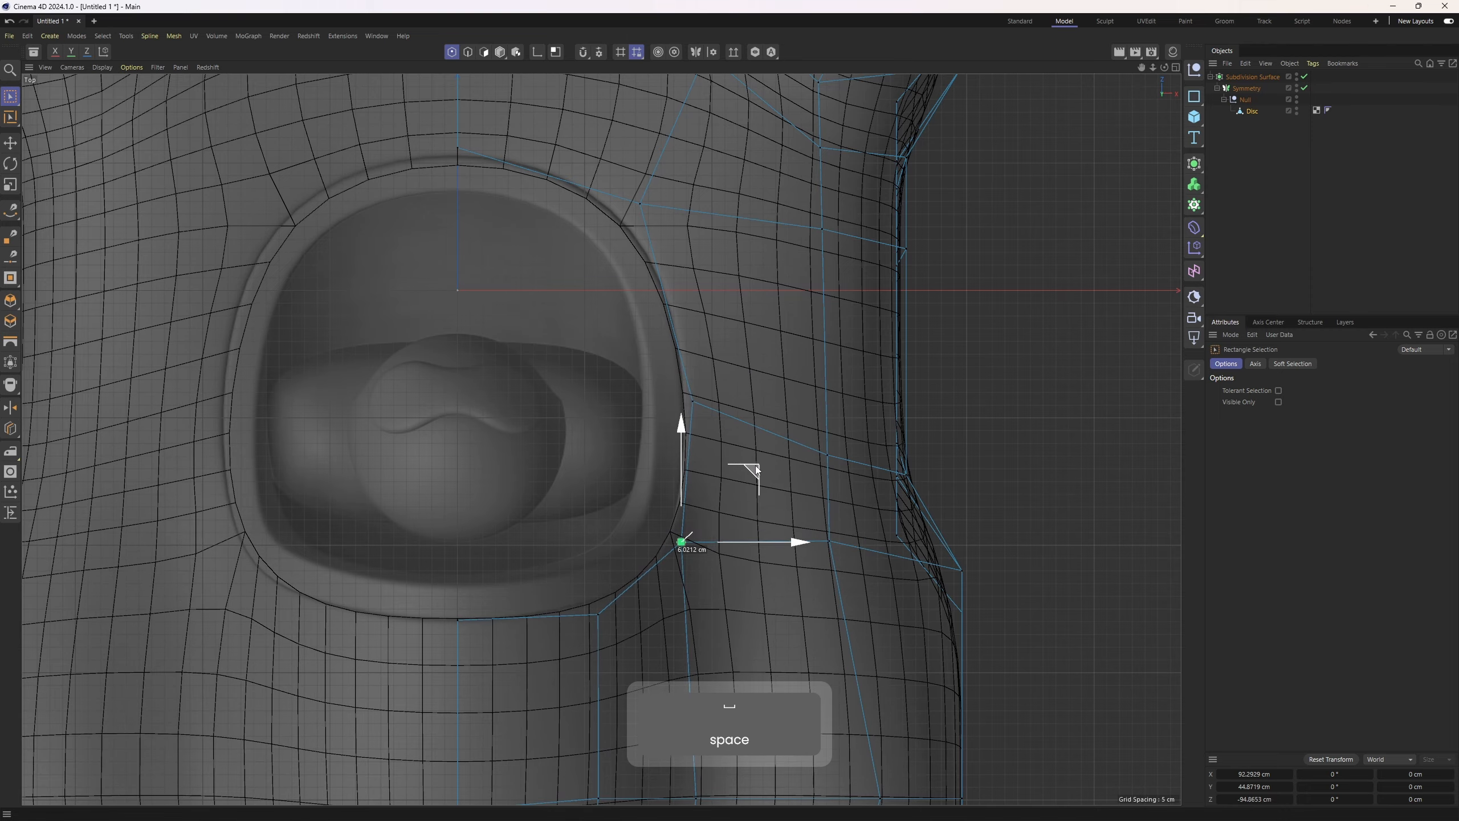
Adjust further points around the cockpit opening in the top view to follow the reference
{"action": "middle_click_drag", "start_coordinate": [701, 275], "coordinate": [734, 356], "text": "alt"}
{"action": "left_click", "coordinate": [673, 283]}
{"action": "left_click_drag", "start_coordinate": [744, 285], "coordinate": [747, 284]}
{"action": "left_click_drag", "start_coordinate": [493, 174], "coordinate": [492, 158]}
{"action": "left_click", "coordinate": [680, 284]}
{"action": "scroll", "coordinate": [603, 518], "scroll_direction": "down", "scroll_amount": 5}
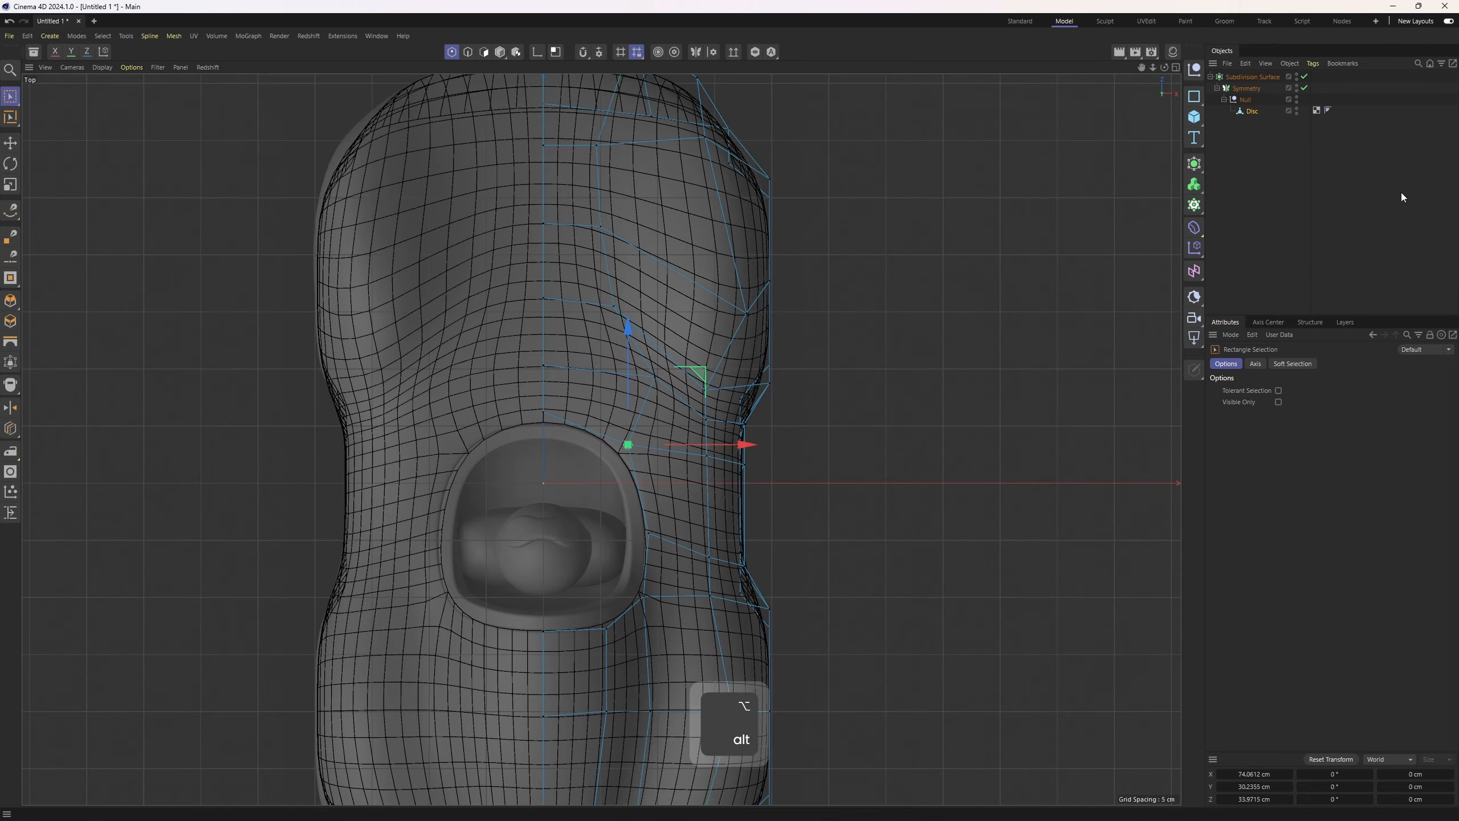
Select a front corner point and position it in the top view, undoing one stray move
{"action": "left_click", "coordinate": [1403, 195]}
{"action": "middle_click_drag", "start_coordinate": [786, 192], "coordinate": [770, 333], "text": "alt"}
{"action": "key", "text": "ctrl+z"}
{"action": "scroll", "coordinate": [725, 279], "scroll_direction": "up", "scroll_amount": 4}
{"action": "left_click", "coordinate": [707, 261]}
{"action": "middle_click_drag", "start_coordinate": [724, 272], "coordinate": [709, 335], "text": "alt"}
{"action": "middle_click", "coordinate": [678, 340]}
{"action": "middle_click", "coordinate": [592, 344]}
{"action": "left_click_drag", "start_coordinate": [620, 345], "coordinate": [442, 397], "text": "alt"}
{"action": "left_click", "coordinate": [628, 407]}
{"action": "middle_click", "coordinate": [735, 384]}
{"action": "middle_click_drag", "start_coordinate": [932, 127], "coordinate": [884, 186], "text": "alt"}
{"action": "left_click_drag", "start_coordinate": [885, 190], "coordinate": [896, 197]}
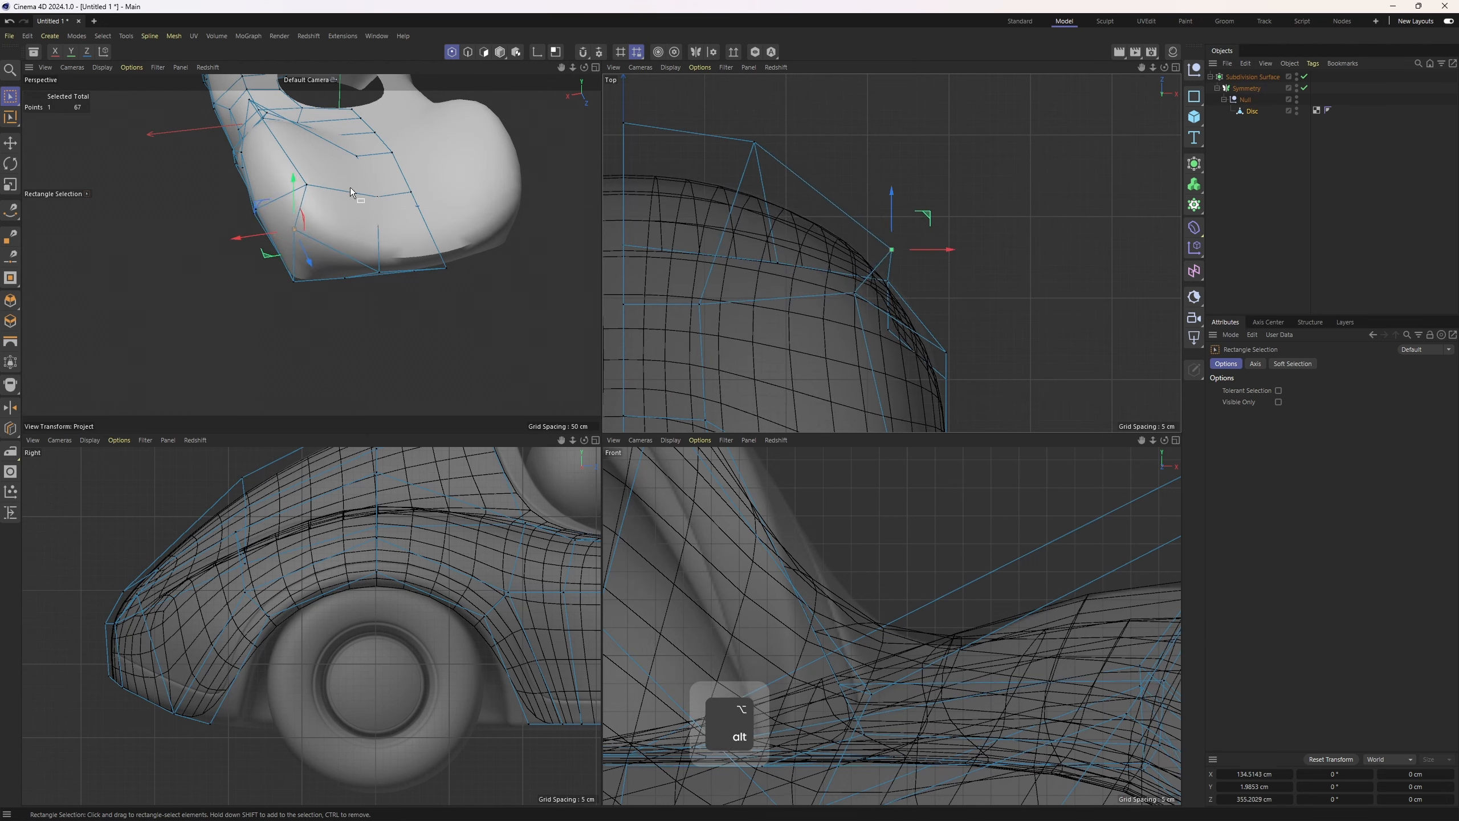
Move the front corner points in the top view to follow the nose outline of the reference
{"action": "left_click_drag", "start_coordinate": [352, 193], "coordinate": [384, 344], "text": "alt"}
{"action": "scroll", "coordinate": [386, 354], "scroll_direction": "up", "scroll_amount": 2}
{"action": "middle_click_drag", "start_coordinate": [787, 102], "coordinate": [854, 202], "text": "alt"}
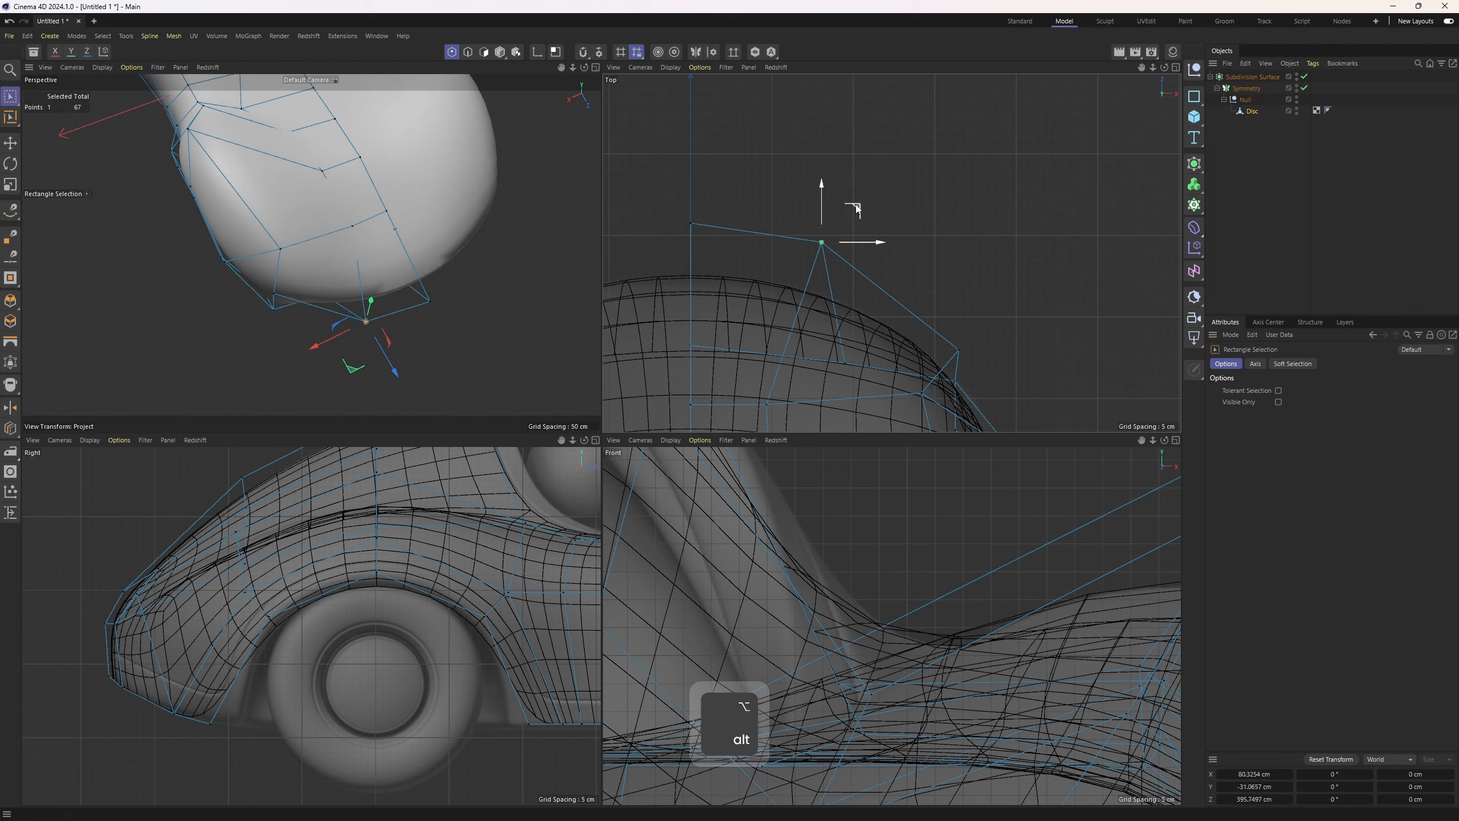
{"action": "left_click_drag", "start_coordinate": [857, 208], "coordinate": [878, 211]}
{"action": "scroll", "coordinate": [938, 258], "scroll_direction": "down", "scroll_amount": 4}
{"action": "middle_click_drag", "start_coordinate": [938, 258], "coordinate": [910, 228], "text": "alt"}
{"action": "scroll", "coordinate": [922, 285], "scroll_direction": "up", "scroll_amount": 1}
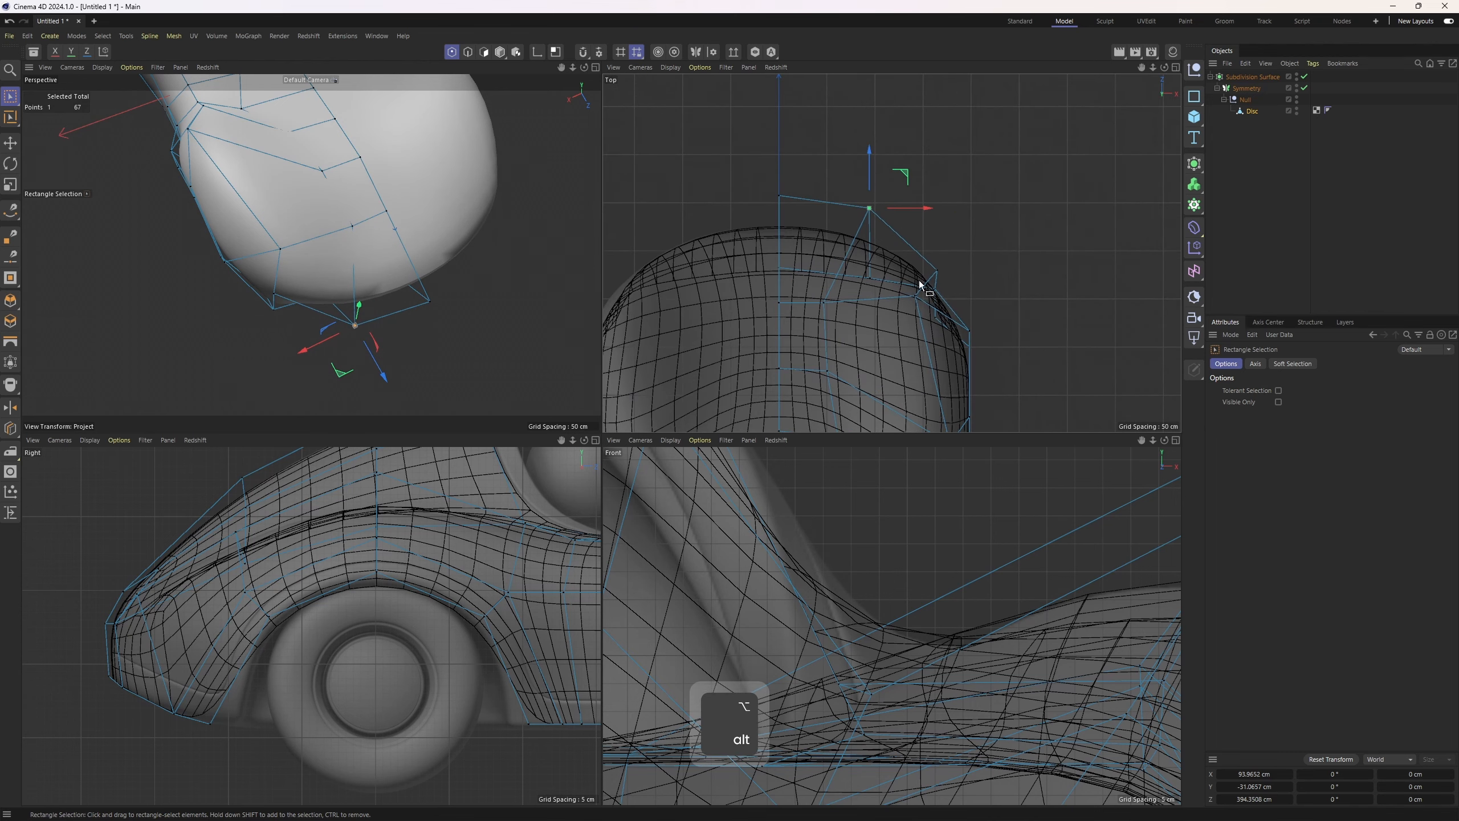
{"action": "left_click_drag", "start_coordinate": [234, 260], "coordinate": [322, 256], "text": "alt"}
{"action": "left_click_drag", "start_coordinate": [298, 230], "coordinate": [333, 256]}
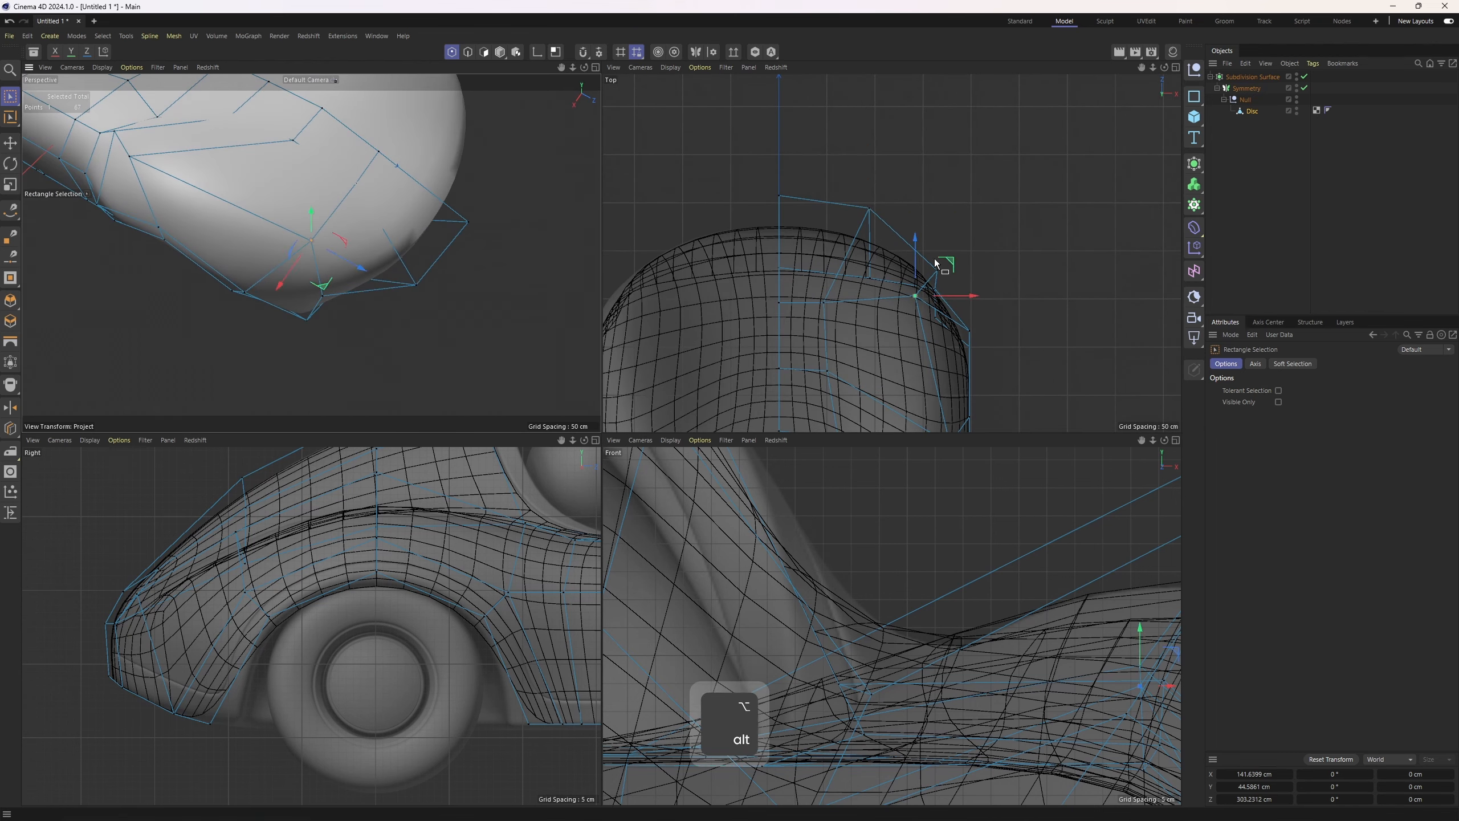
{"action": "left_click_drag", "start_coordinate": [951, 264], "coordinate": [982, 291]}
{"action": "middle_click", "coordinate": [588, 288]}
{"action": "left_click_drag", "start_coordinate": [608, 287], "coordinate": [811, 418], "text": "alt"}
{"action": "middle_click_drag", "start_coordinate": [811, 419], "coordinate": [698, 464], "text": "alt"}
{"action": "middle_click", "coordinate": [698, 464]}
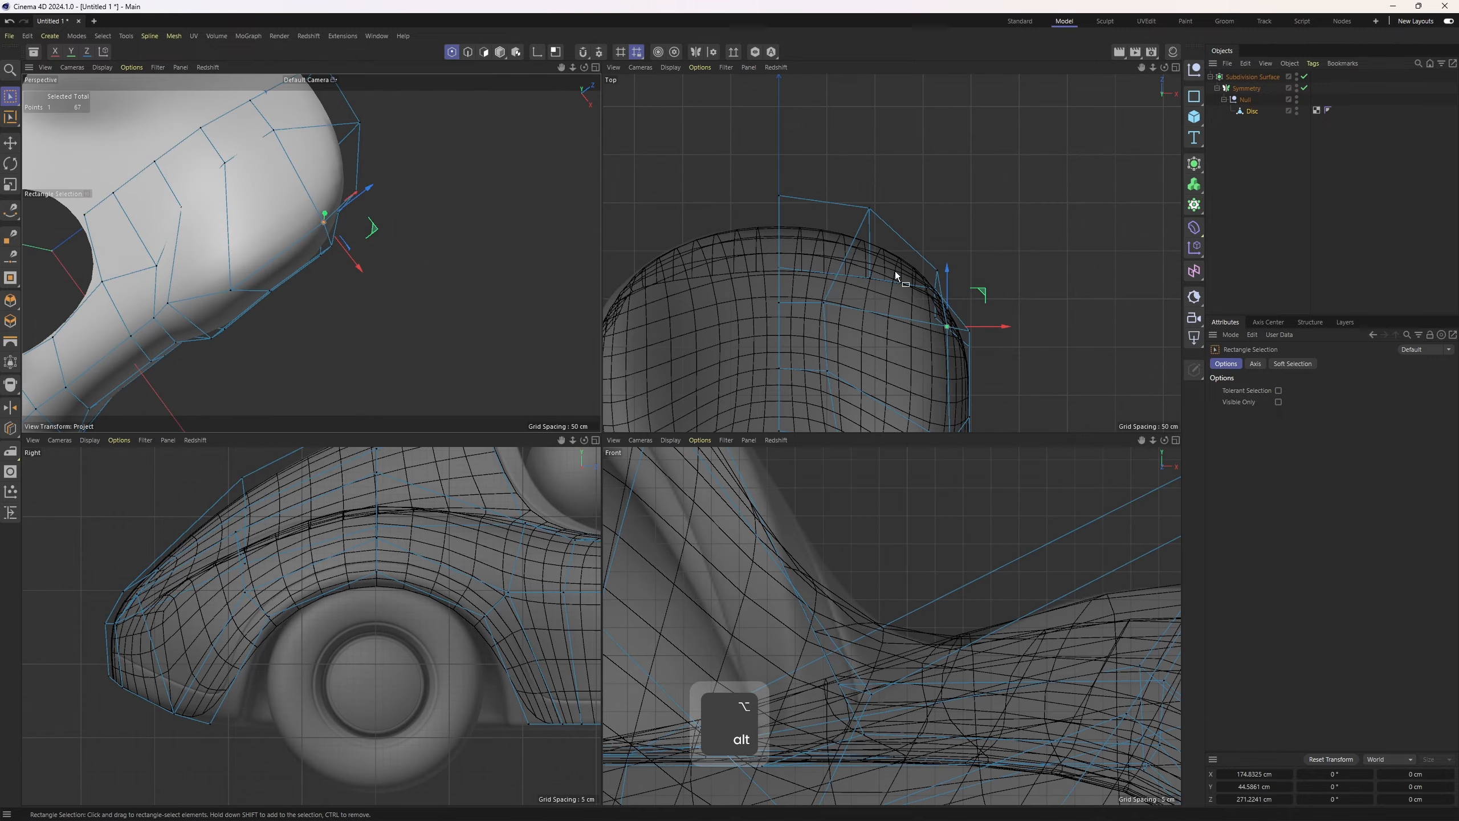
{"action": "middle_click", "coordinate": [591, 300]}
{"action": "left_click_drag", "start_coordinate": [613, 301], "coordinate": [577, 341], "text": "alt"}
Switch to wireframe shading and set the Subdivision Surface viewport and render levels to 1
{"action": "key", "text": "n"}
{"action": "key", "text": "b"}
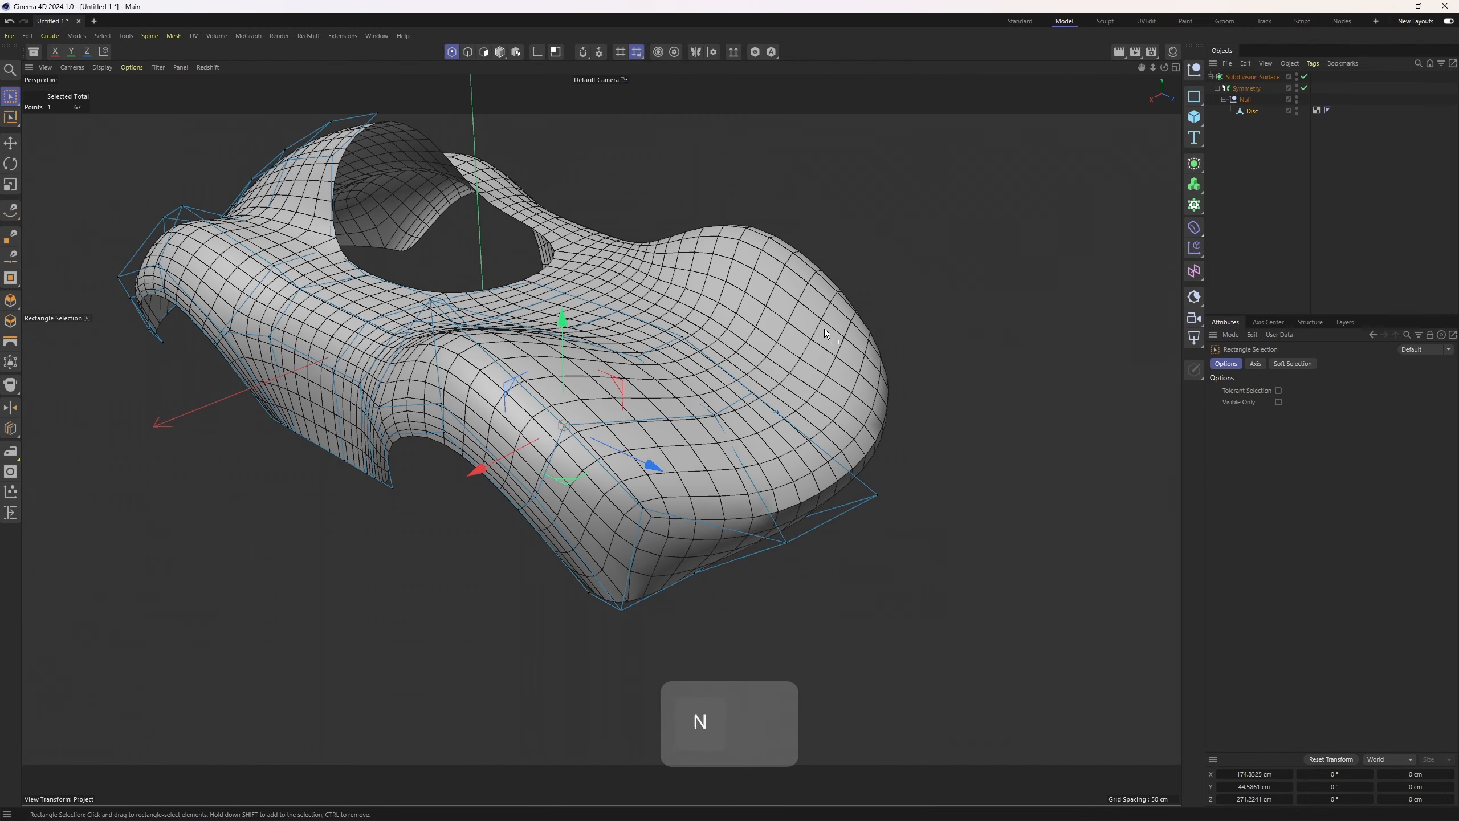
{"action": "left_click", "coordinate": [1252, 219]}
{"action": "left_click_drag", "start_coordinate": [1155, 232], "coordinate": [881, 297], "text": "alt"}
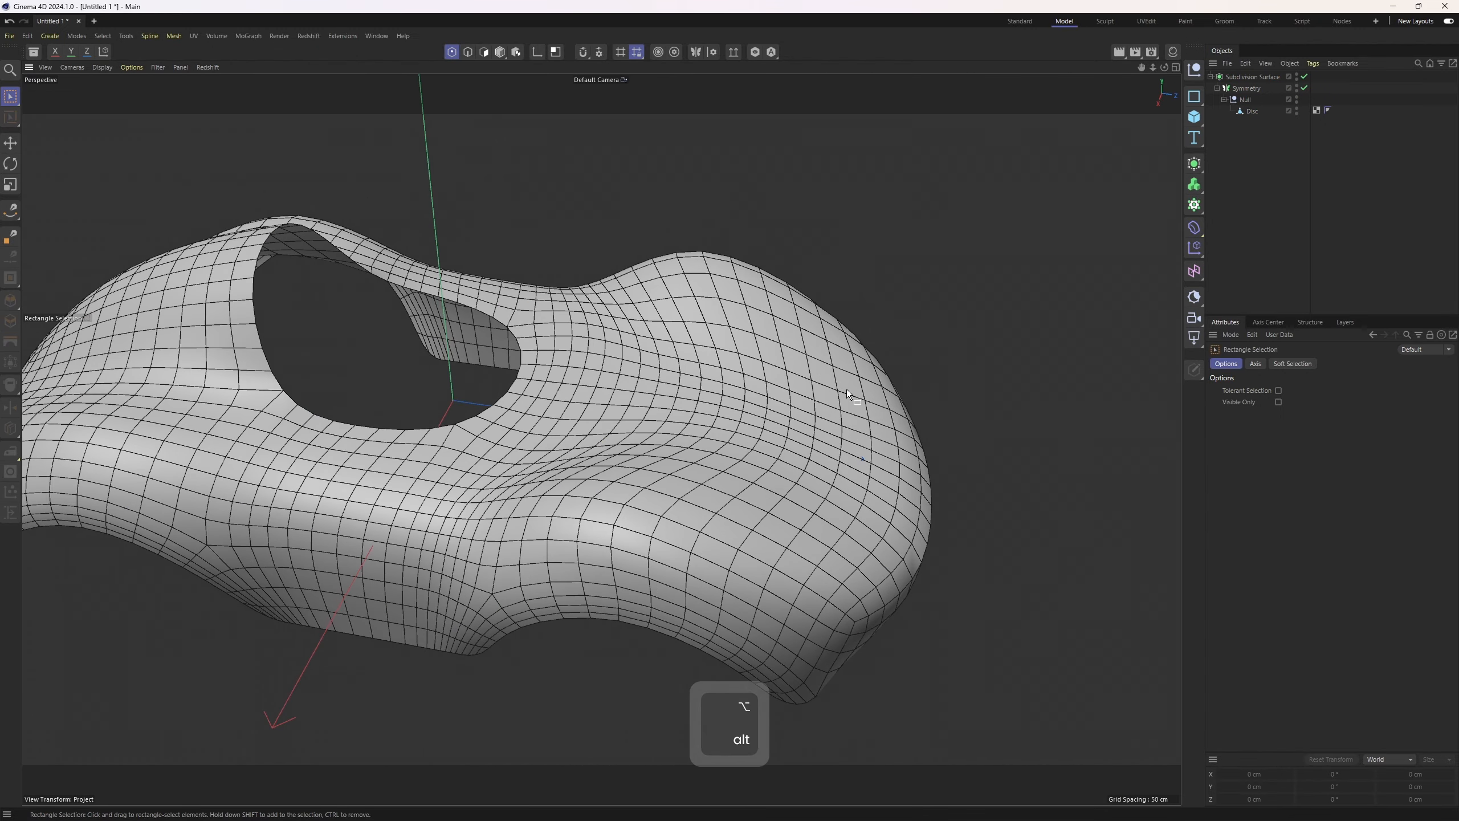
{"action": "left_click_drag", "start_coordinate": [683, 363], "coordinate": [746, 333], "text": "alt"}
{"action": "left_click", "coordinate": [1272, 77]}
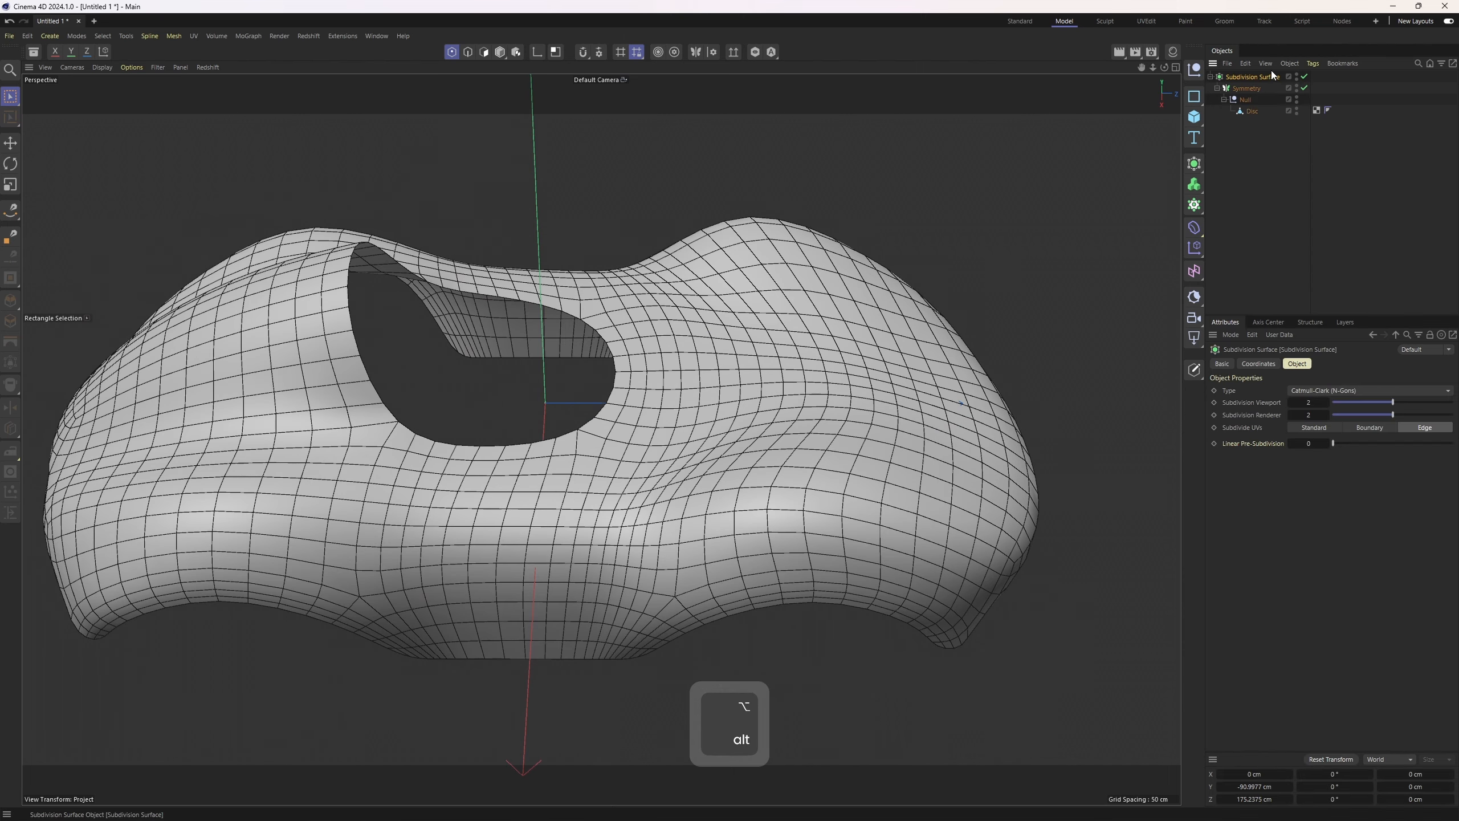
{"action": "left_click", "coordinate": [1290, 402]}
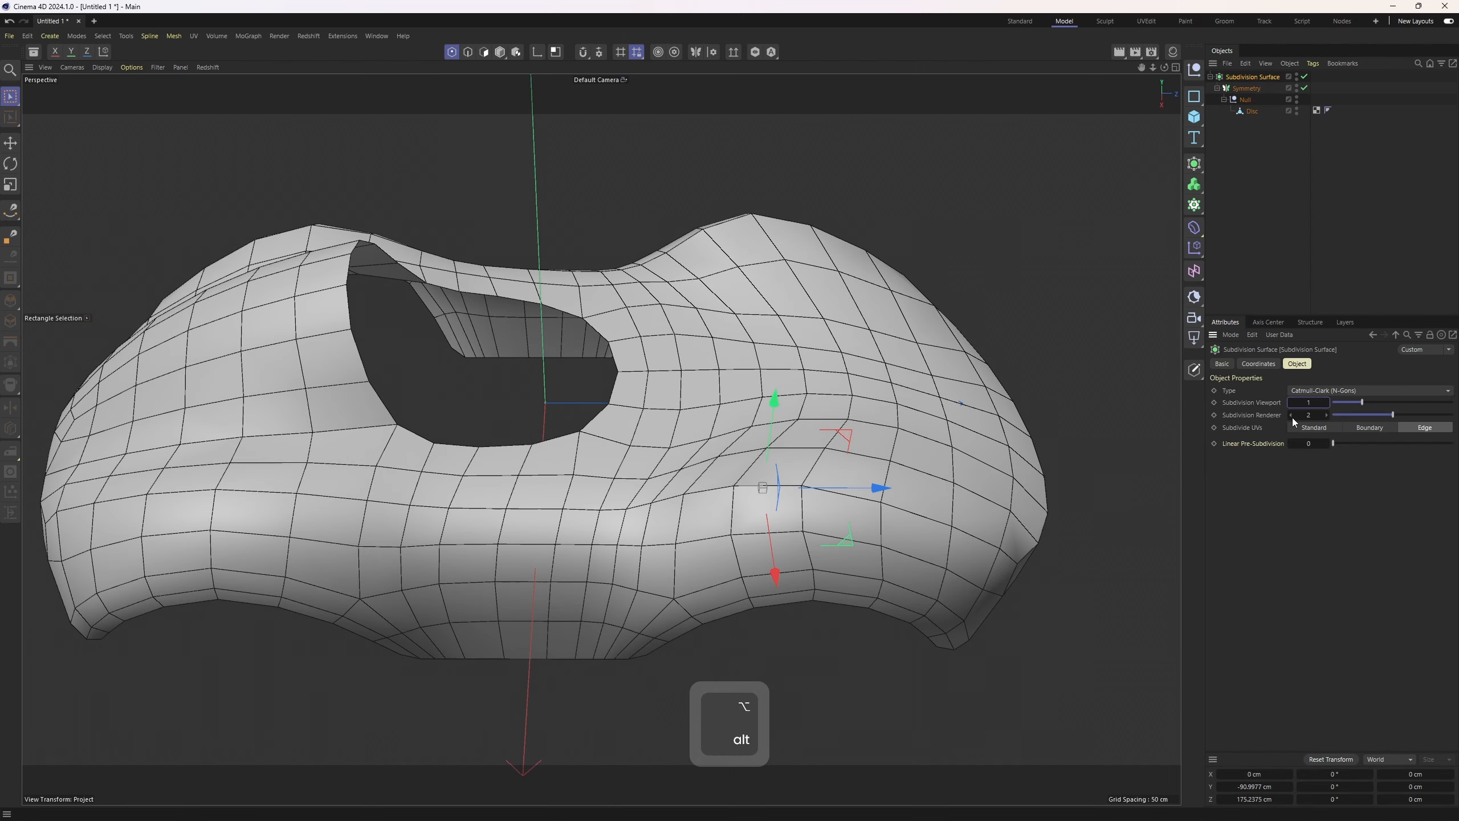
{"action": "left_click", "coordinate": [1327, 404]}
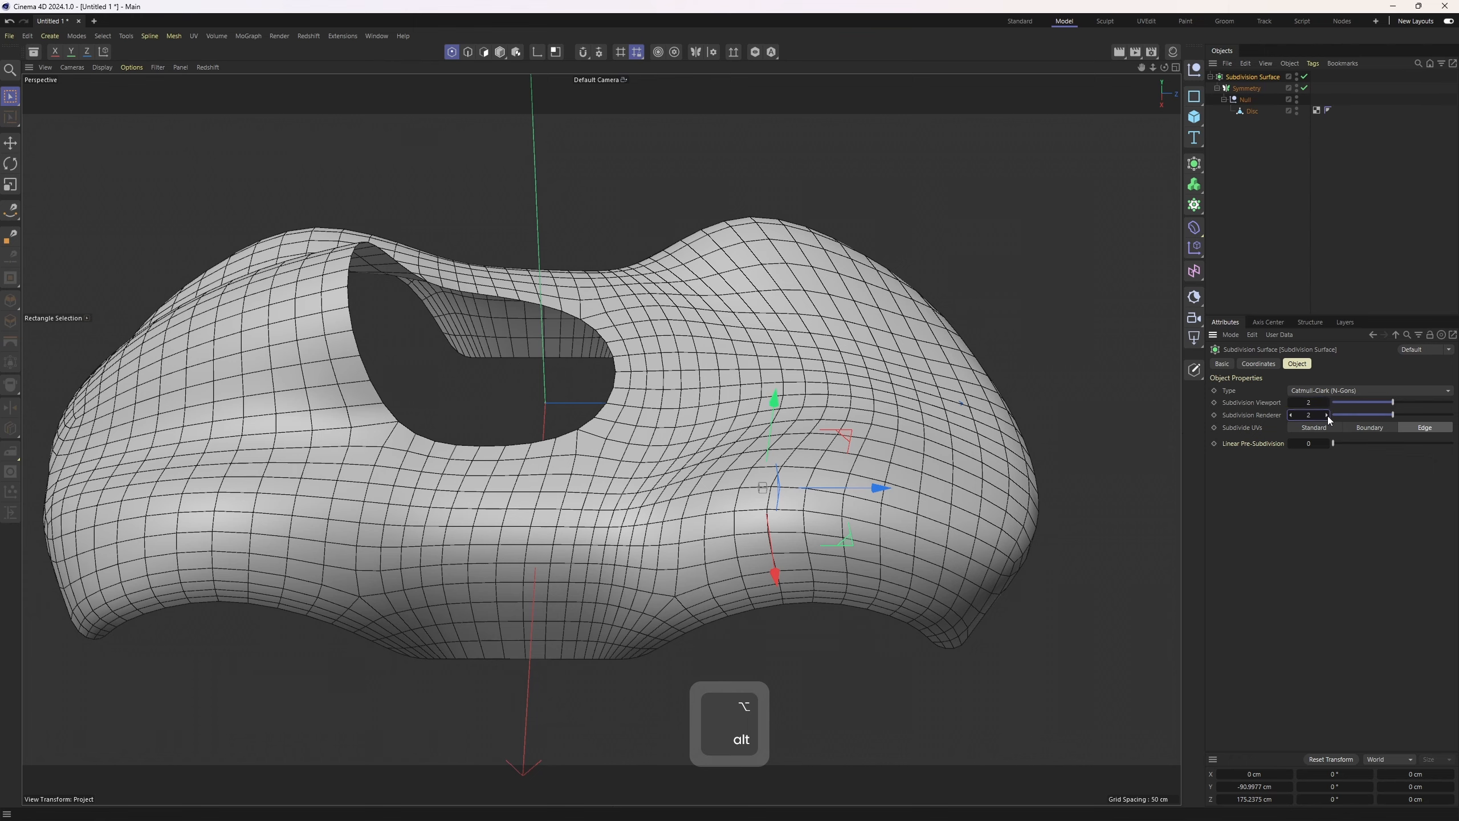
{"action": "left_click", "coordinate": [1290, 402]}
{"action": "left_click", "coordinate": [1290, 414]}
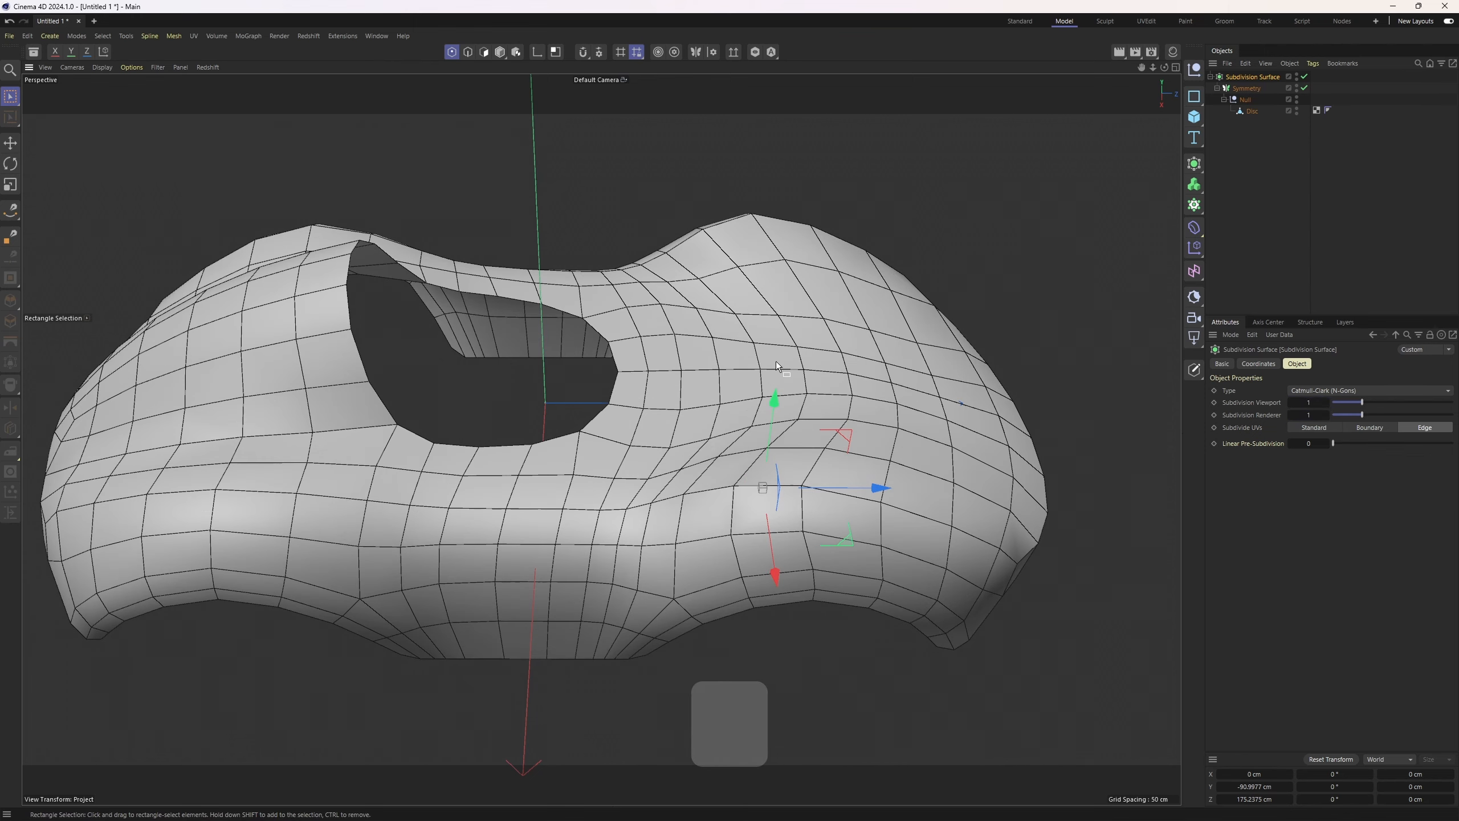
Select the Disc cage mesh and adjust a rear deck point in the front view
{"action": "left_click_drag", "start_coordinate": [775, 360], "coordinate": [763, 409], "text": "alt"}
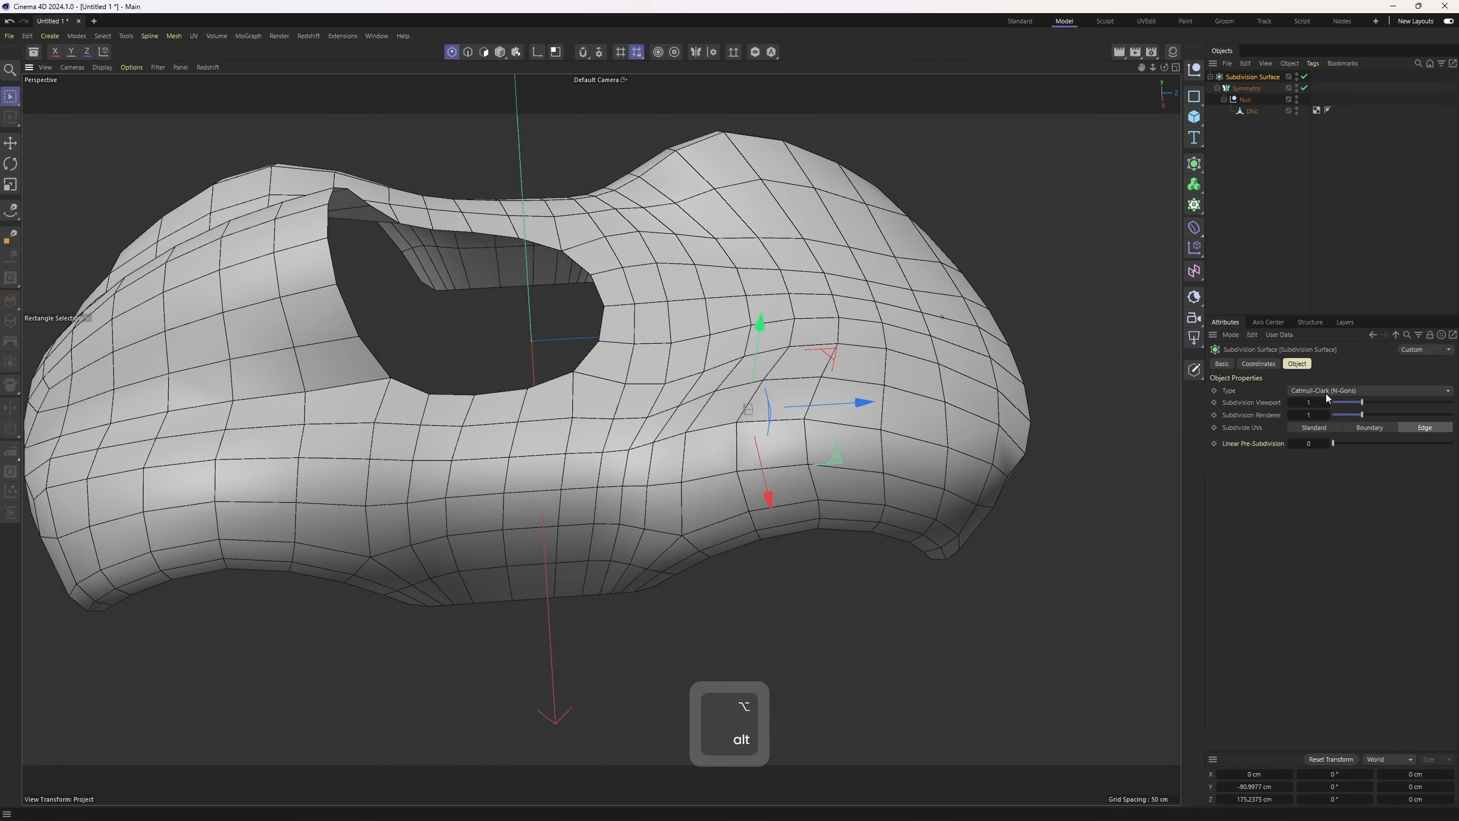
{"action": "left_click_drag", "start_coordinate": [738, 287], "coordinate": [656, 340], "text": "alt"}
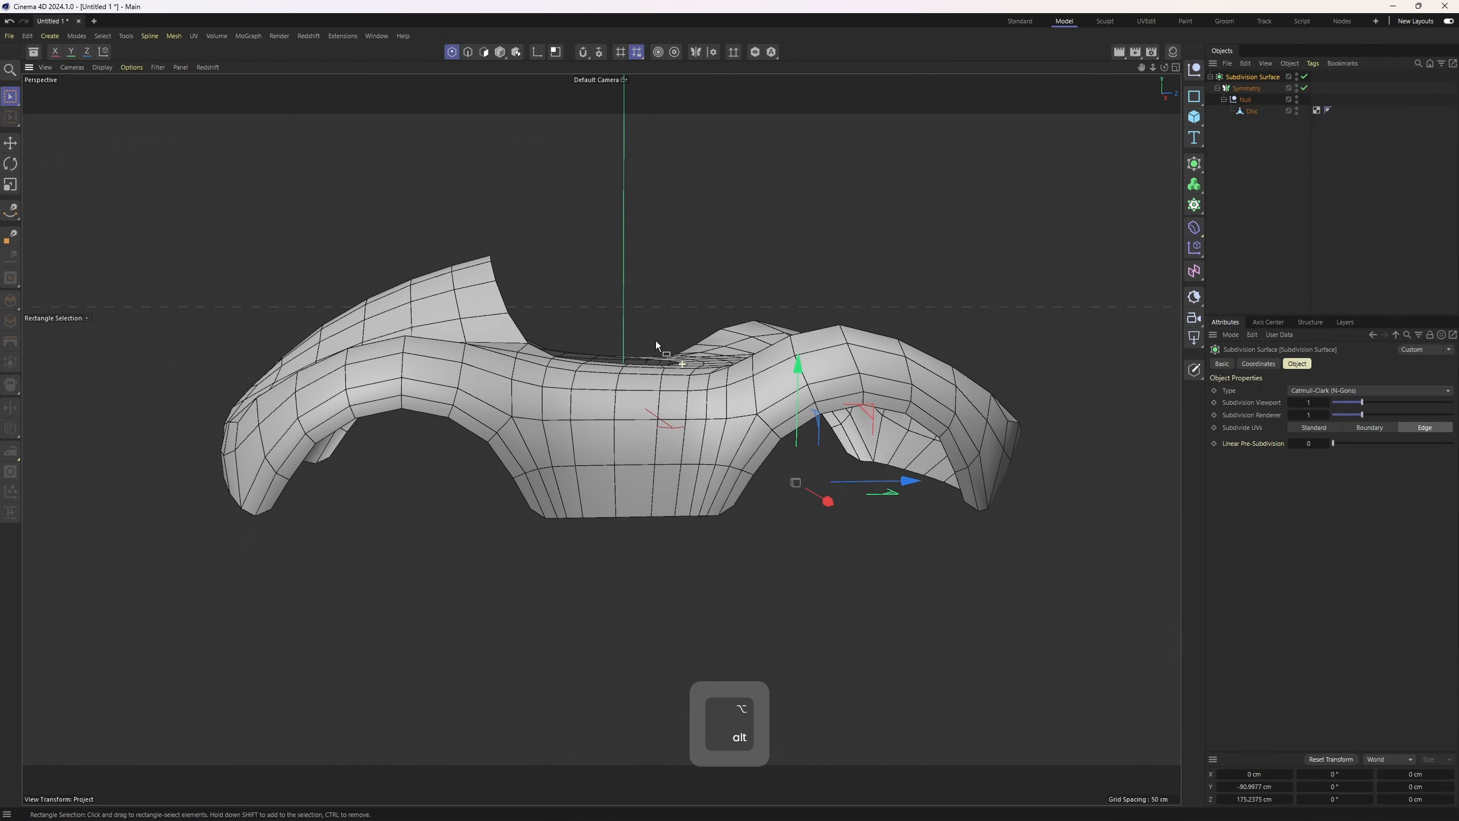
{"action": "middle_click", "coordinate": [1000, 336]}
{"action": "middle_click", "coordinate": [820, 524]}
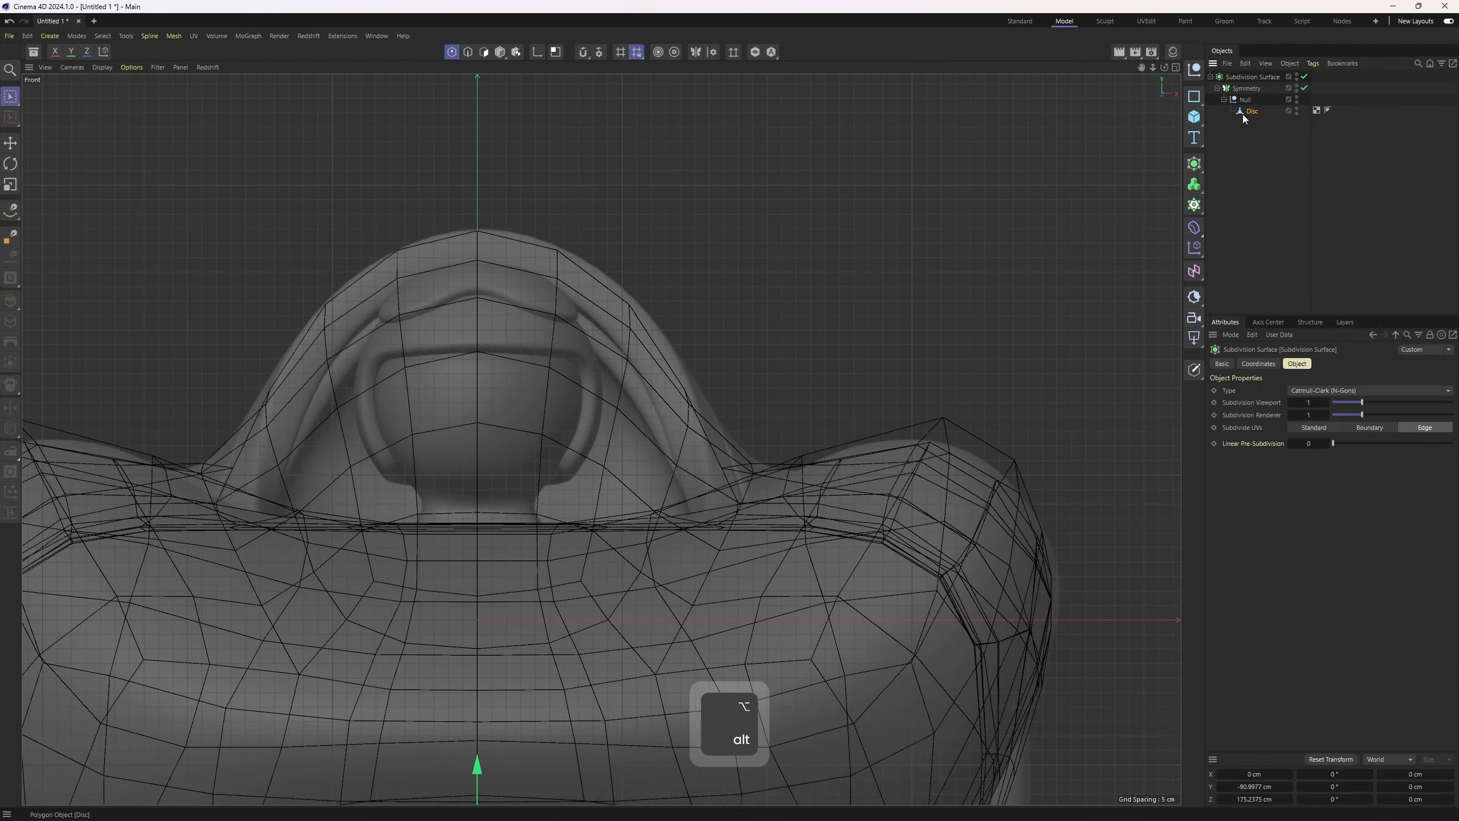
{"action": "left_click", "coordinate": [1243, 112]}
{"action": "key", "text": "1"}
{"action": "left_click_drag", "start_coordinate": [622, 271], "coordinate": [667, 293]}
{"action": "scroll", "coordinate": [667, 293], "scroll_direction": "up", "scroll_amount": 3}
{"action": "left_click_drag", "start_coordinate": [555, 220], "coordinate": [562, 208]}
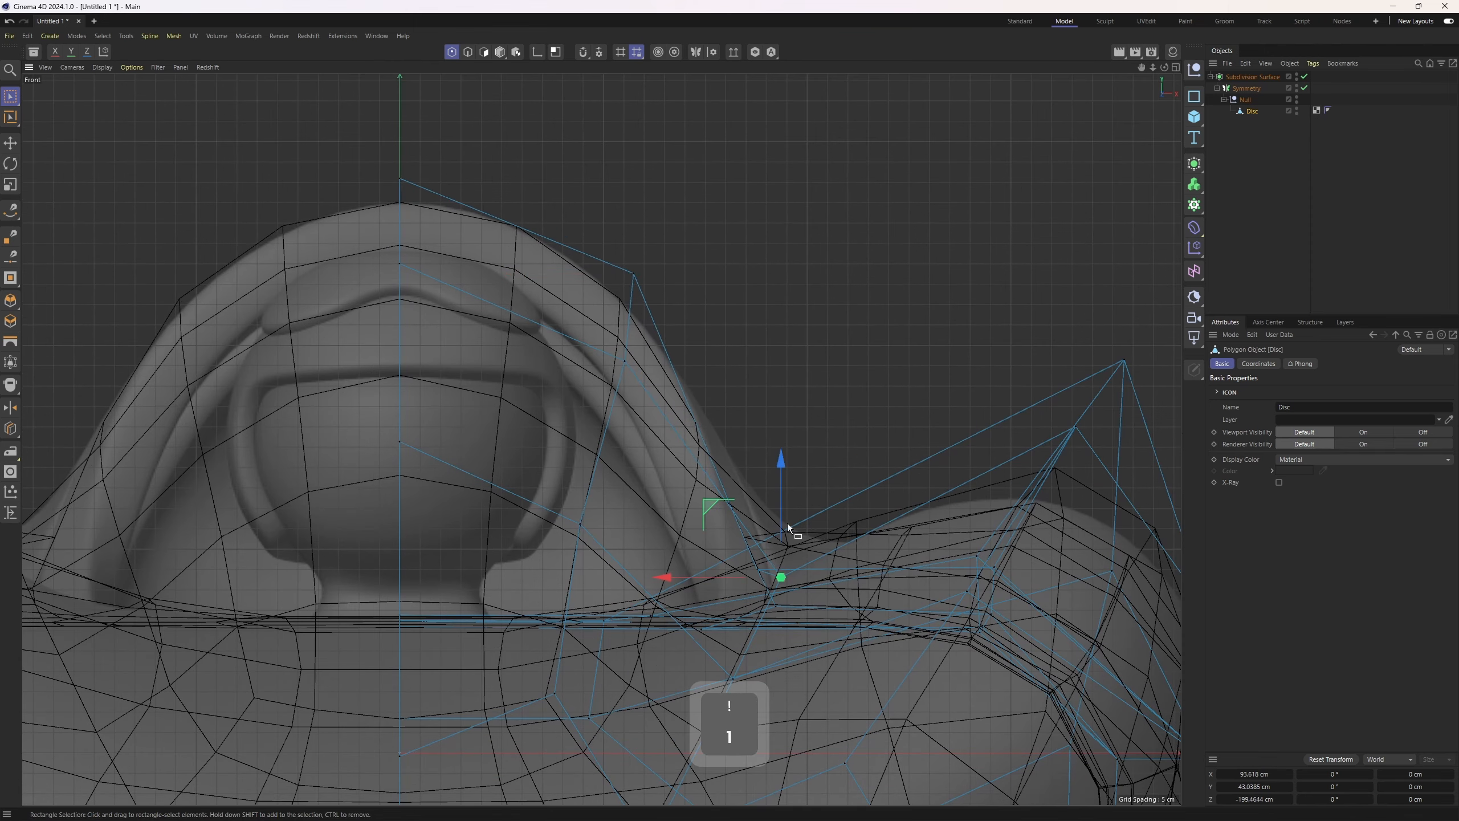
{"action": "left_click_drag", "start_coordinate": [712, 504], "coordinate": [724, 500]}
Reshape the rear fender points in the perspective and side views against the reference
{"action": "middle_click_drag", "start_coordinate": [854, 492], "coordinate": [655, 346], "text": "alt"}
{"action": "right_click_drag", "start_coordinate": [655, 345], "coordinate": [459, 515], "text": "alt"}
{"action": "middle_click_drag", "start_coordinate": [459, 514], "coordinate": [795, 296], "text": "alt"}
{"action": "middle_click", "coordinate": [795, 295]}
{"action": "middle_click", "coordinate": [304, 312]}
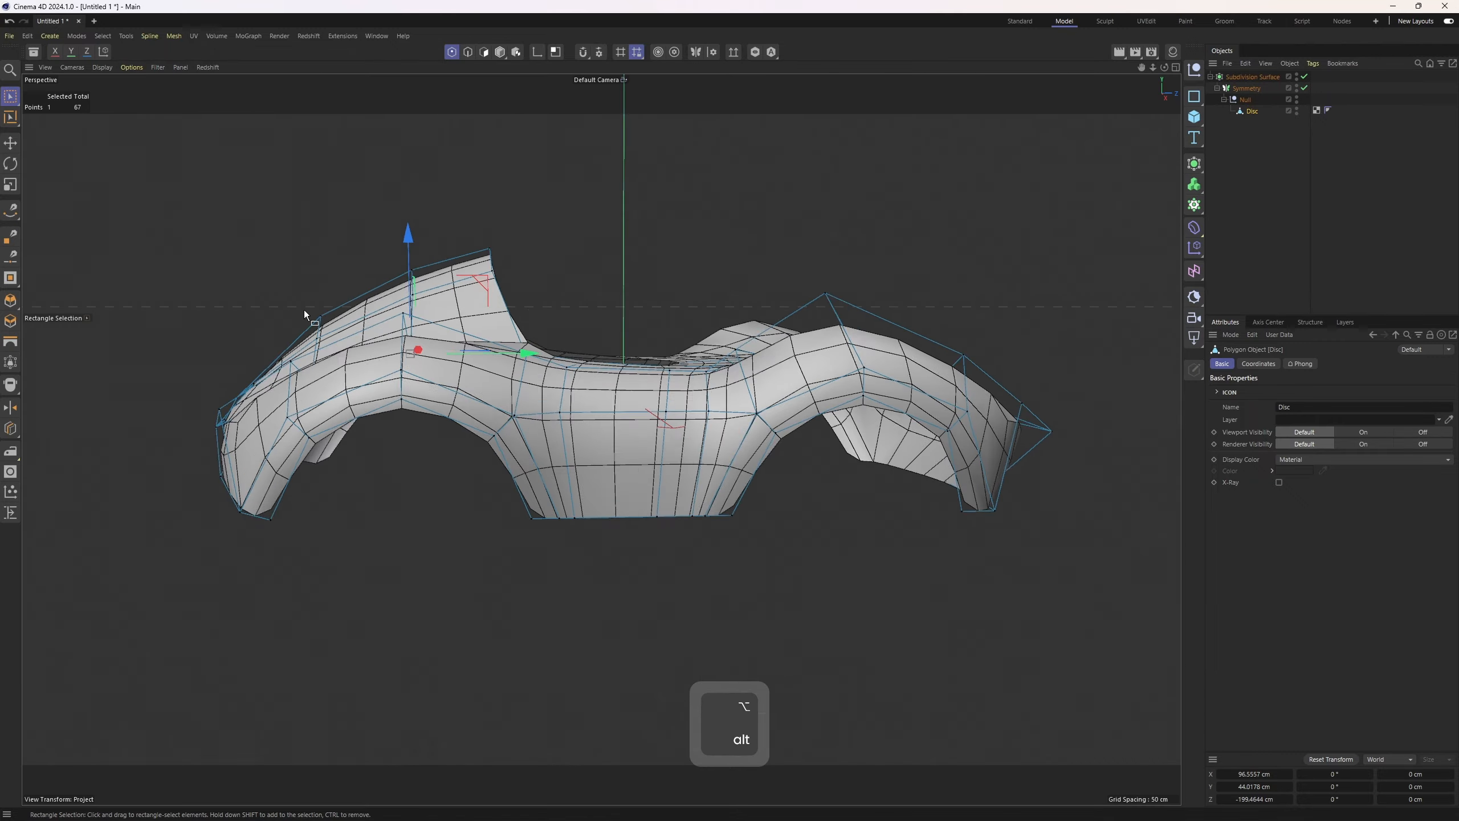
{"action": "left_click_drag", "start_coordinate": [304, 311], "coordinate": [658, 399], "text": "alt"}
{"action": "middle_click", "coordinate": [661, 401]}
{"action": "middle_click", "coordinate": [661, 400]}
{"action": "right_click_drag", "start_coordinate": [661, 400], "coordinate": [634, 574], "text": "alt"}
{"action": "middle_click_drag", "start_coordinate": [635, 575], "coordinate": [716, 447], "text": "alt"}
{"action": "right_click_drag", "start_coordinate": [715, 447], "coordinate": [621, 518], "text": "alt"}
{"action": "middle_click", "coordinate": [621, 518]}
{"action": "middle_click", "coordinate": [511, 460]}
{"action": "right_click_drag", "start_coordinate": [511, 460], "coordinate": [217, 534], "text": "alt"}
{"action": "left_click_drag", "start_coordinate": [217, 534], "coordinate": [371, 607]}
{"action": "left_click_drag", "start_coordinate": [376, 499], "coordinate": [434, 515]}
{"action": "right_click_drag", "start_coordinate": [434, 514], "coordinate": [595, 259], "text": "alt"}
{"action": "middle_click_drag", "start_coordinate": [595, 259], "coordinate": [468, 296], "text": "alt"}
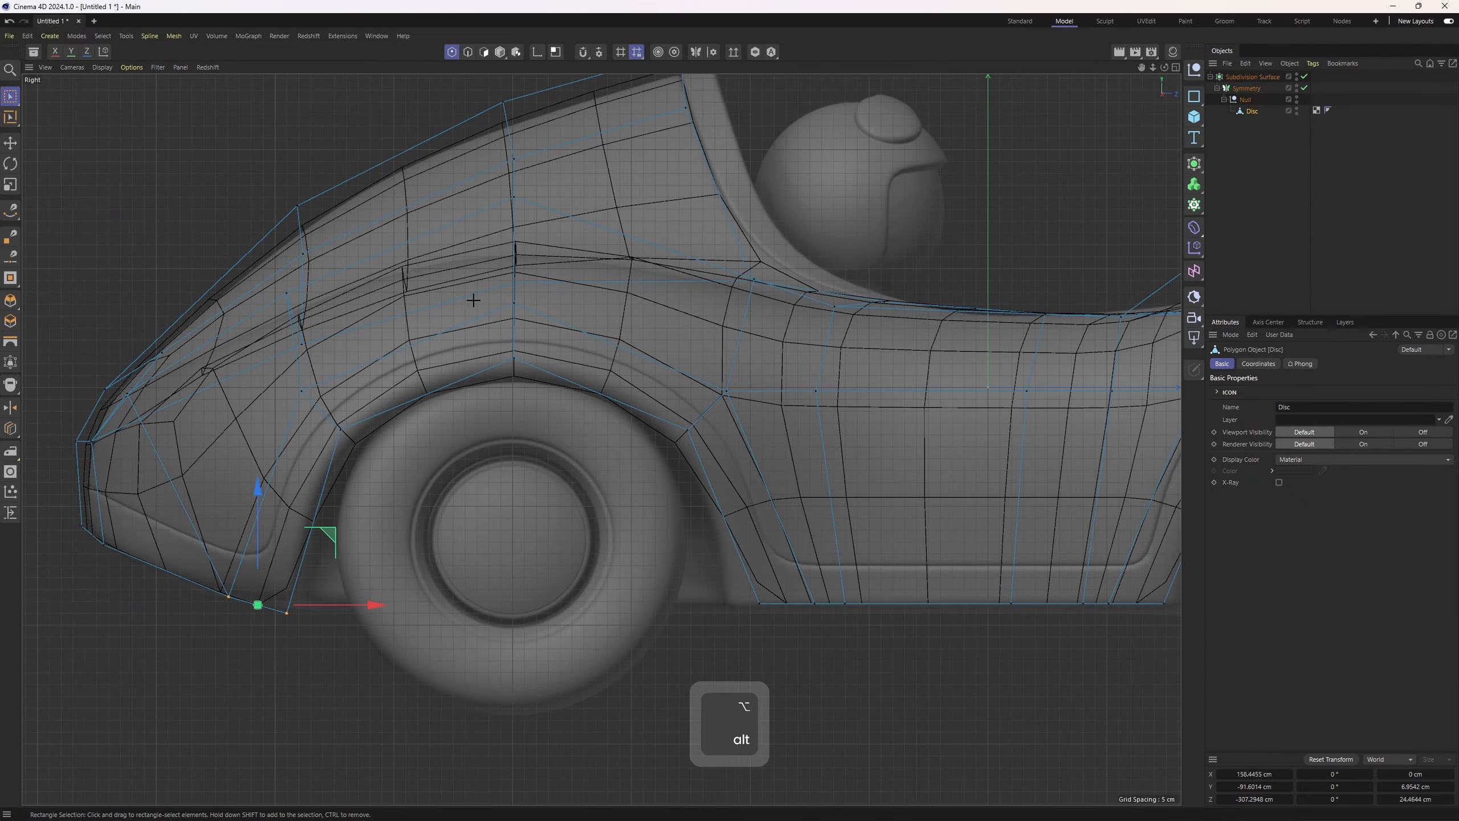
Move rear fender points in the enlarged side view to match the reference, undoing the last move
{"action": "left_click_drag", "start_coordinate": [471, 300], "coordinate": [555, 397]}
{"action": "middle_click_drag", "start_coordinate": [713, 572], "coordinate": [390, 508], "text": "alt"}
{"action": "left_click_drag", "start_coordinate": [390, 509], "coordinate": [550, 572]}
{"action": "left_click_drag", "start_coordinate": [578, 545], "coordinate": [546, 545]}
{"action": "left_click_drag", "start_coordinate": [746, 514], "coordinate": [870, 572]}
{"action": "left_click_drag", "start_coordinate": [880, 545], "coordinate": [895, 546]}
{"action": "middle_click_drag", "start_coordinate": [1166, 541], "coordinate": [655, 609], "text": "alt"}
{"action": "key", "text": "ctrl+z"}
Tweak points along the side crease in the side view, undoing the final change
{"action": "left_click_drag", "start_coordinate": [739, 262], "coordinate": [786, 313]}
{"action": "left_click_drag", "start_coordinate": [828, 223], "coordinate": [896, 213]}
{"action": "left_click_drag", "start_coordinate": [441, 139], "coordinate": [499, 193]}
{"action": "left_click_drag", "start_coordinate": [542, 99], "coordinate": [584, 108]}
{"action": "middle_click_drag", "start_coordinate": [356, 271], "coordinate": [995, 350], "text": "alt"}
{"action": "right_click_drag", "start_coordinate": [529, 351], "coordinate": [603, 351], "text": "alt"}
{"action": "left_click_drag", "start_coordinate": [506, 347], "coordinate": [556, 394]}
{"action": "right_click_drag", "start_coordinate": [574, 367], "coordinate": [649, 368], "text": "alt"}
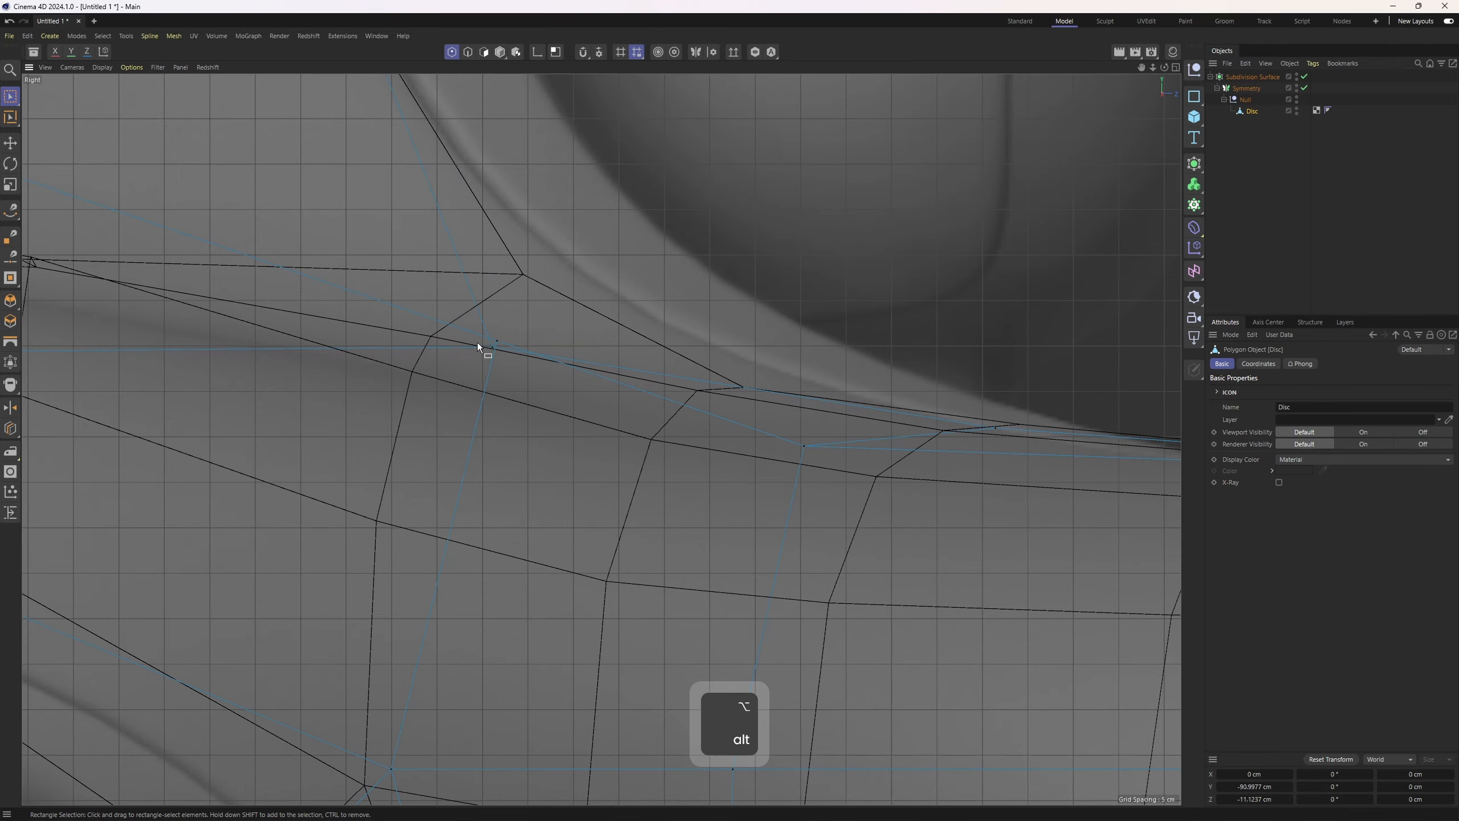
{"action": "left_click_drag", "start_coordinate": [477, 339], "coordinate": [511, 368]}
{"action": "left_click_drag", "start_coordinate": [569, 271], "coordinate": [580, 254]}
{"action": "right_click_drag", "start_coordinate": [758, 302], "coordinate": [586, 301], "text": "alt"}
{"action": "left_click", "coordinate": [1423, 226]}
{"action": "middle_click", "coordinate": [718, 322]}
{"action": "middle_click", "coordinate": [322, 546]}
{"action": "scroll", "coordinate": [321, 379], "scroll_direction": "up", "scroll_amount": 6}
{"action": "key", "text": "ctrl+z"}
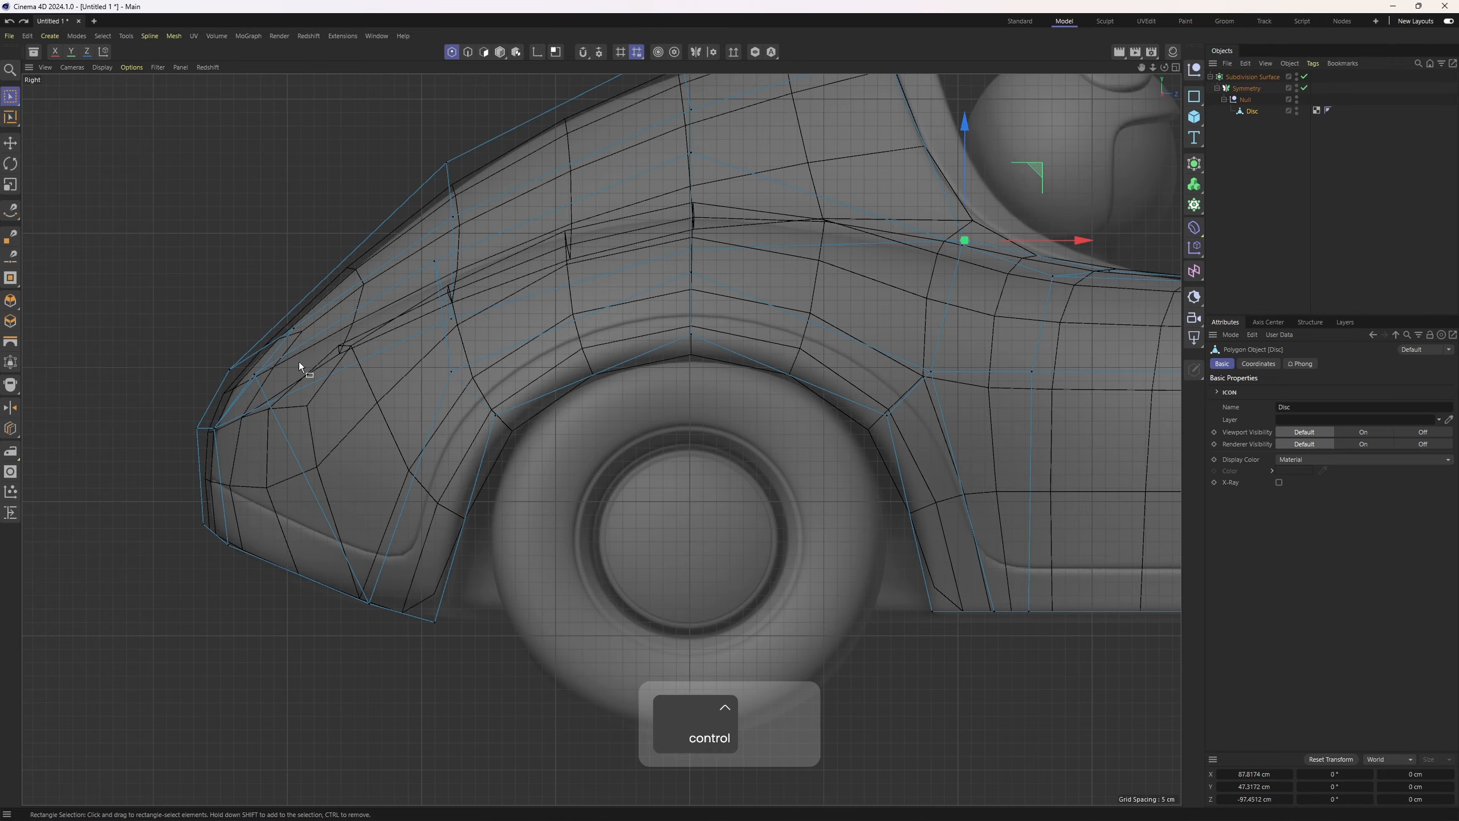
Move the front fender points in the side view to match the reference sculpt
{"action": "left_click_drag", "start_coordinate": [178, 345], "coordinate": [228, 396]}
{"action": "left_click_drag", "start_coordinate": [268, 301], "coordinate": [316, 330]}
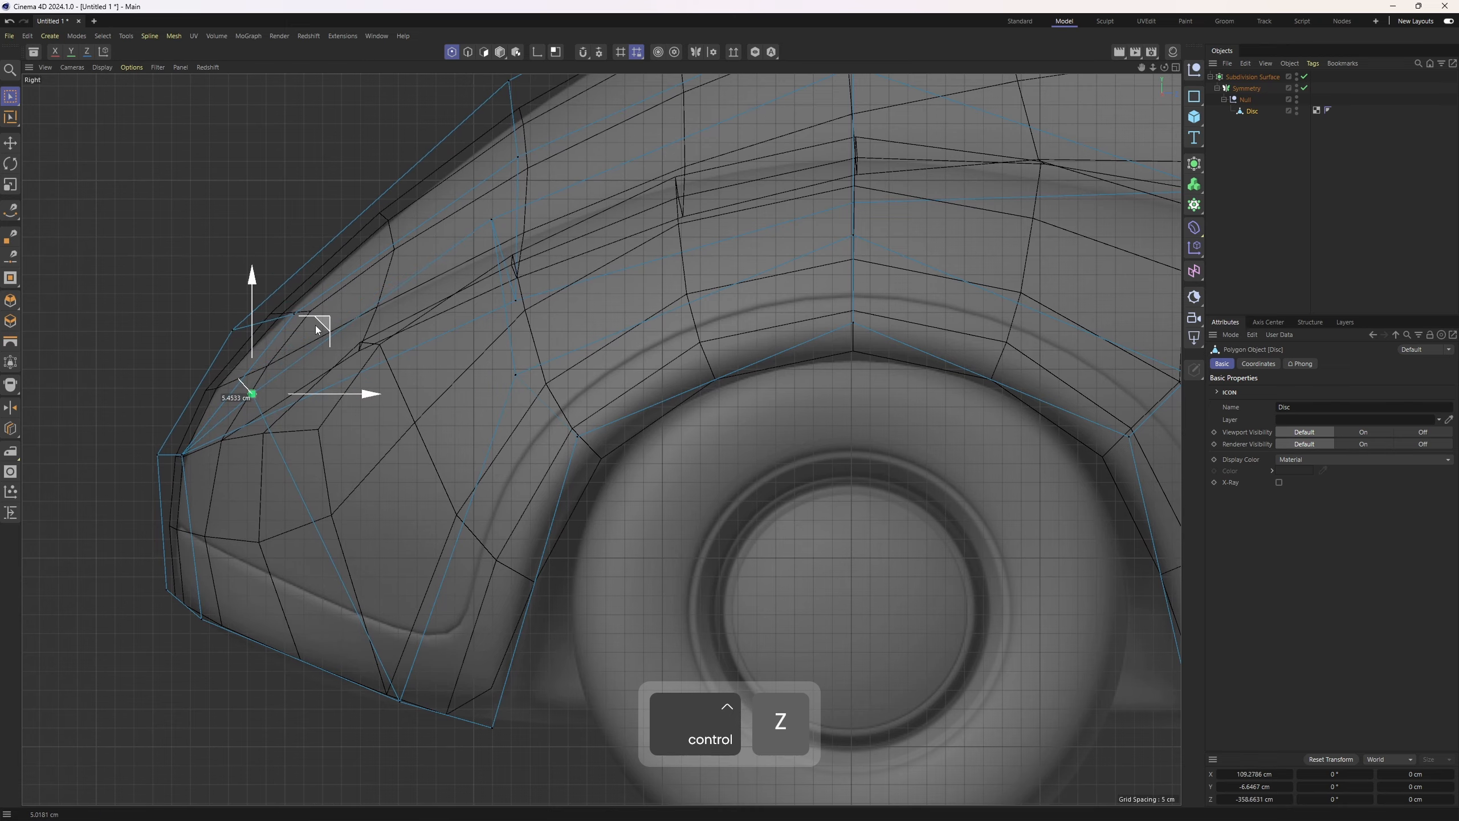
{"action": "middle_click", "coordinate": [269, 431]}
{"action": "middle_click", "coordinate": [210, 272]}
{"action": "left_click_drag", "start_coordinate": [210, 271], "coordinate": [146, 276], "text": "alt"}
{"action": "left_click", "coordinate": [1402, 226]}
{"action": "middle_click_drag", "start_coordinate": [467, 311], "coordinate": [660, 385], "text": "alt"}
{"action": "left_click_drag", "start_coordinate": [661, 385], "coordinate": [511, 406], "text": "alt"}
{"action": "scroll", "coordinate": [510, 408], "scroll_direction": "up", "scroll_amount": 1}
Disable the subdivision surface, select the Disc mesh and select the polygon band around the wheel arch
{"action": "left_click", "coordinate": [1304, 77]}
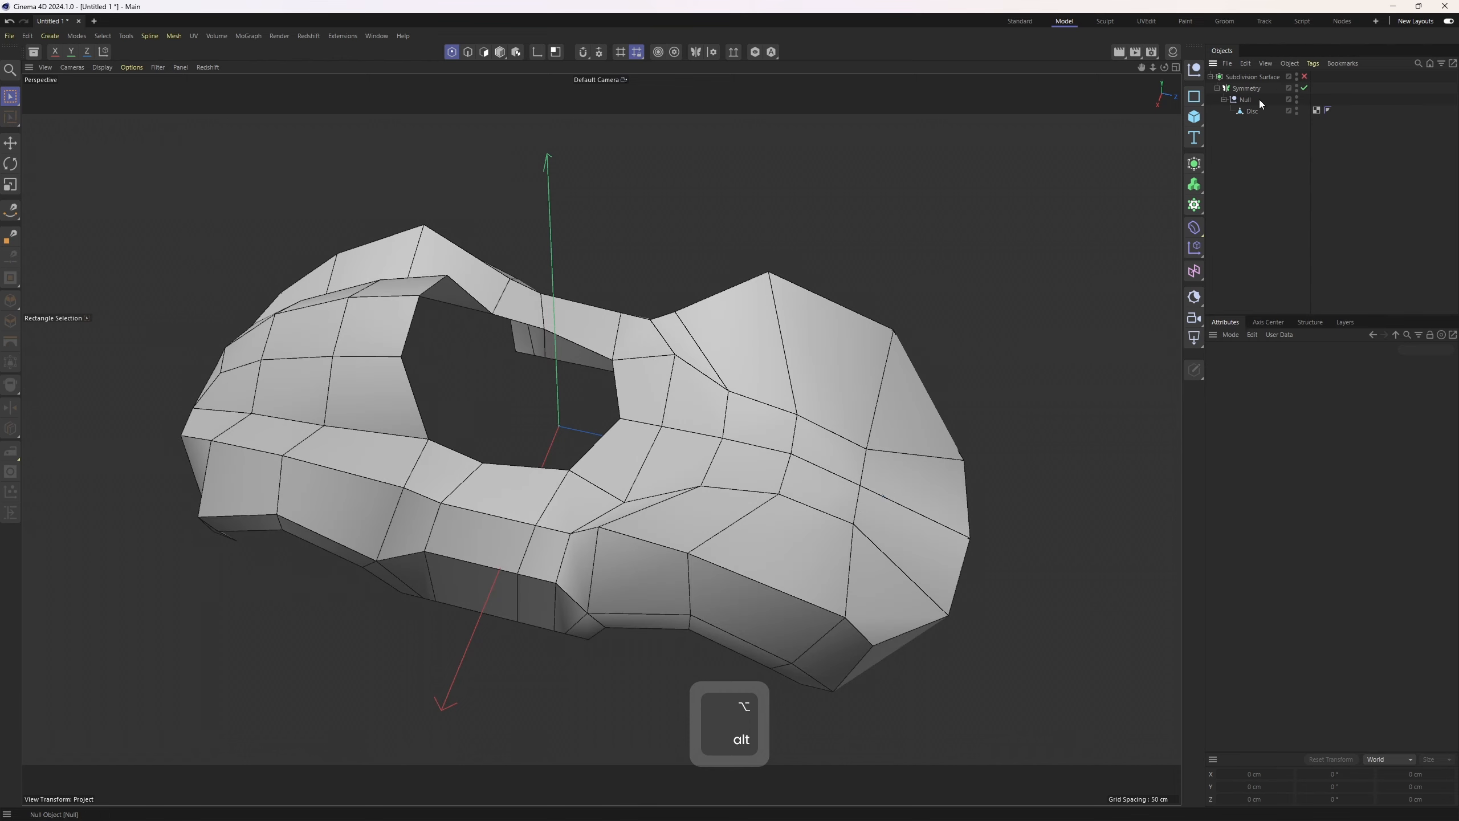
{"action": "left_click", "coordinate": [1252, 111]}
{"action": "key", "text": "F3"}
{"action": "middle_click_drag", "start_coordinate": [700, 465], "coordinate": [577, 515], "text": "alt"}
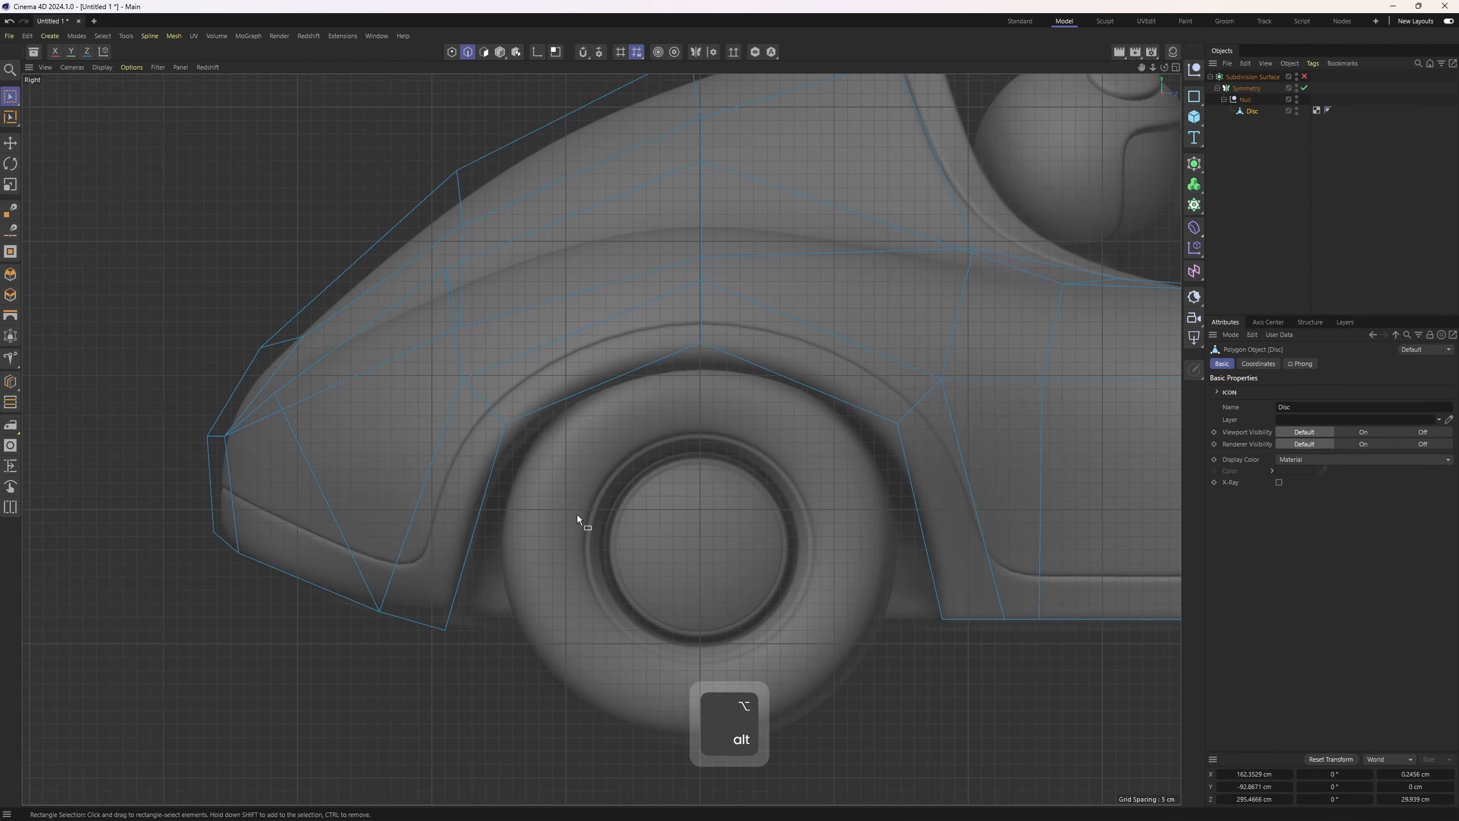
{"action": "key", "text": "k"}
{"action": "key", "text": "l"}
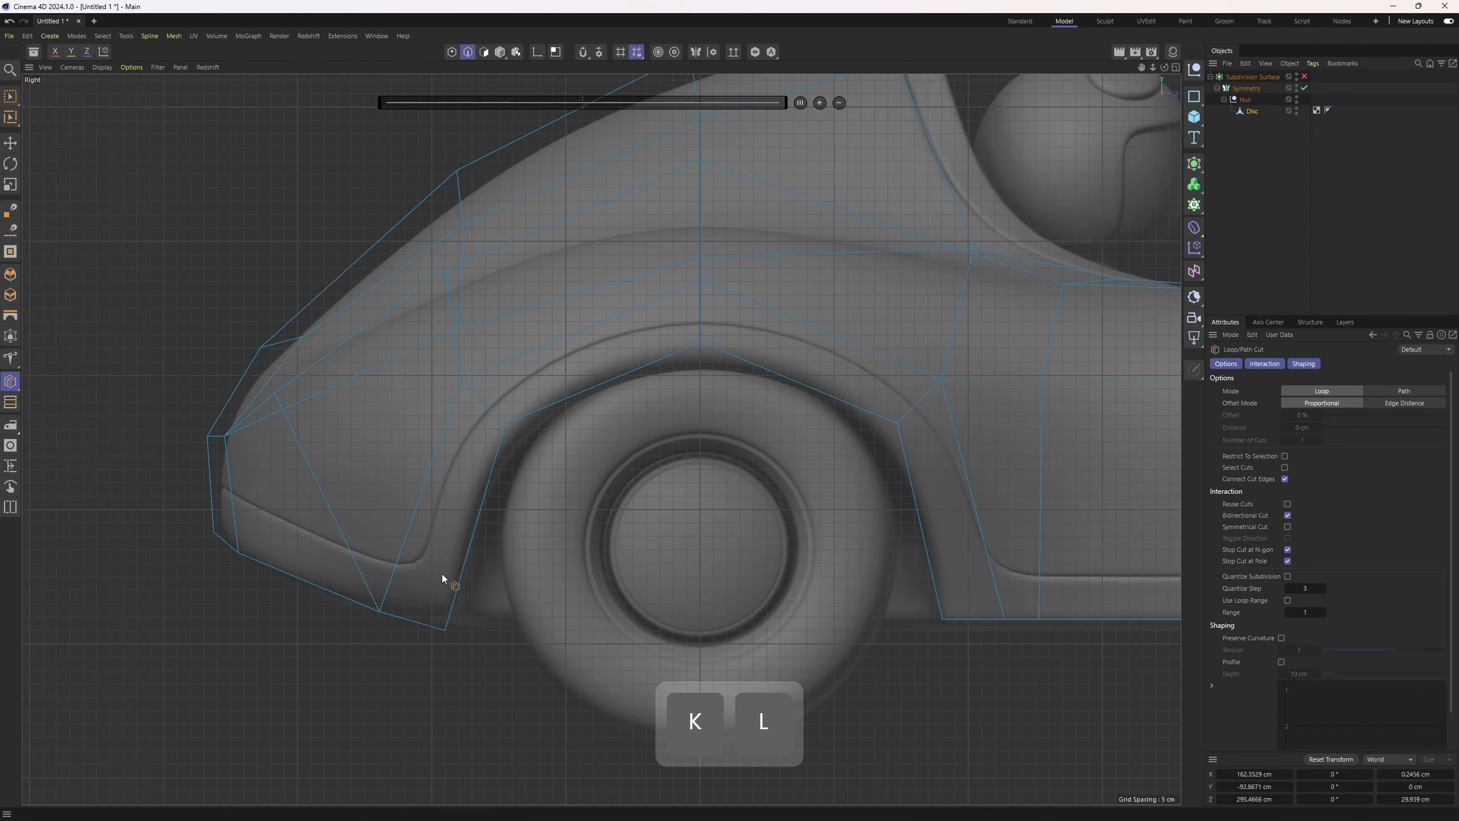
{"action": "key", "text": "3"}
{"action": "key", "text": "e"}
{"action": "left_click_drag", "start_coordinate": [447, 540], "coordinate": [504, 379]}
{"action": "mouse_move", "coordinate": [504, 379]}
{"action": "right_mouse_down"}
{"action": "mouse_move", "coordinate": [913, 422]}
{"action": "mouse_move", "coordinate": [951, 523]}
{"action": "right_mouse_up"}
{"action": "scroll", "coordinate": [403, 564], "scroll_direction": "up", "scroll_amount": 3}
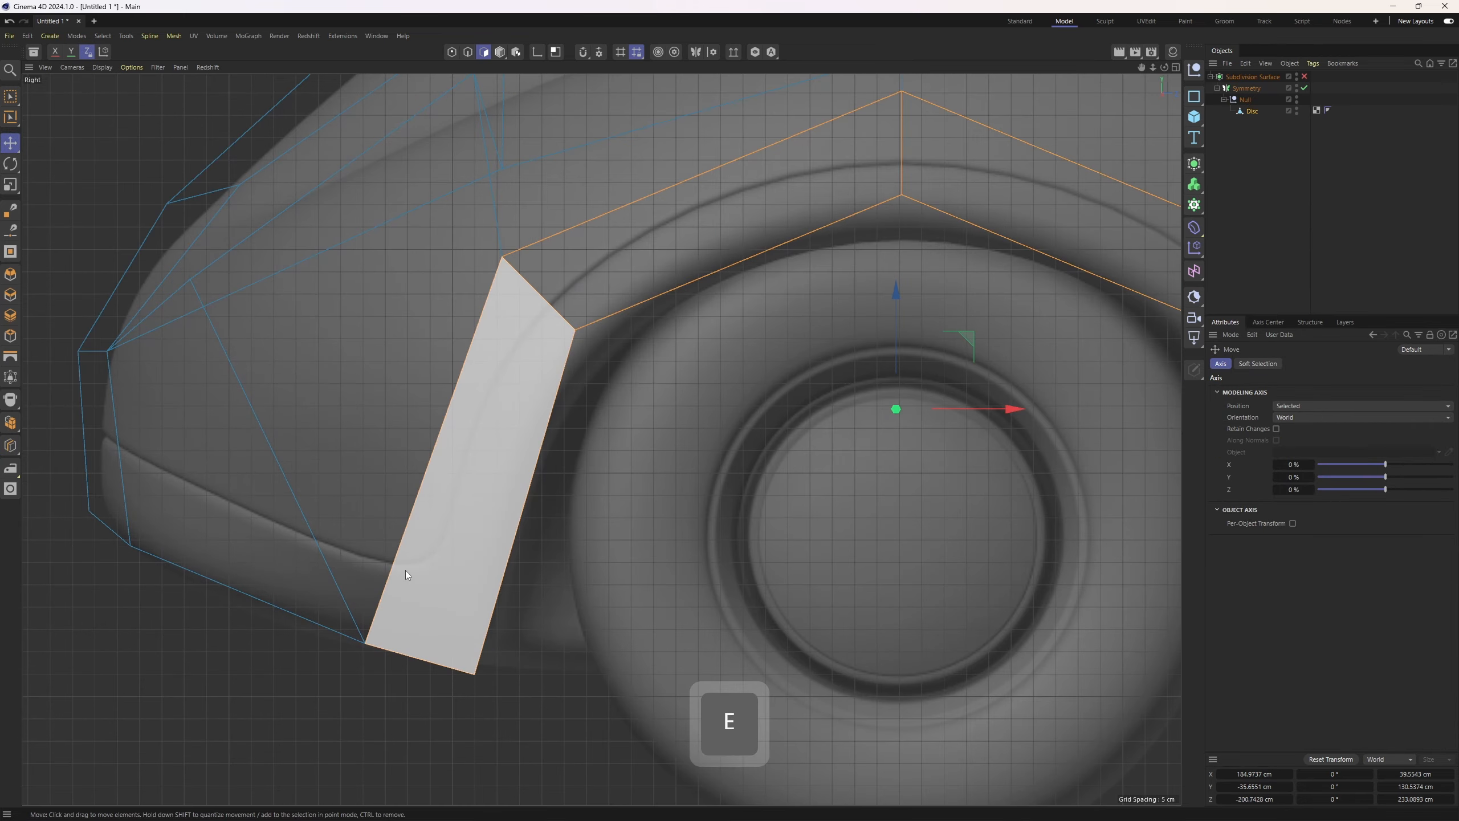
Cut a new edge loop through the wheel arch and side panels with Loop/Path Cut
{"action": "key", "text": "k"}
{"action": "key", "text": "l"}
{"action": "middle_click", "coordinate": [226, 311]}
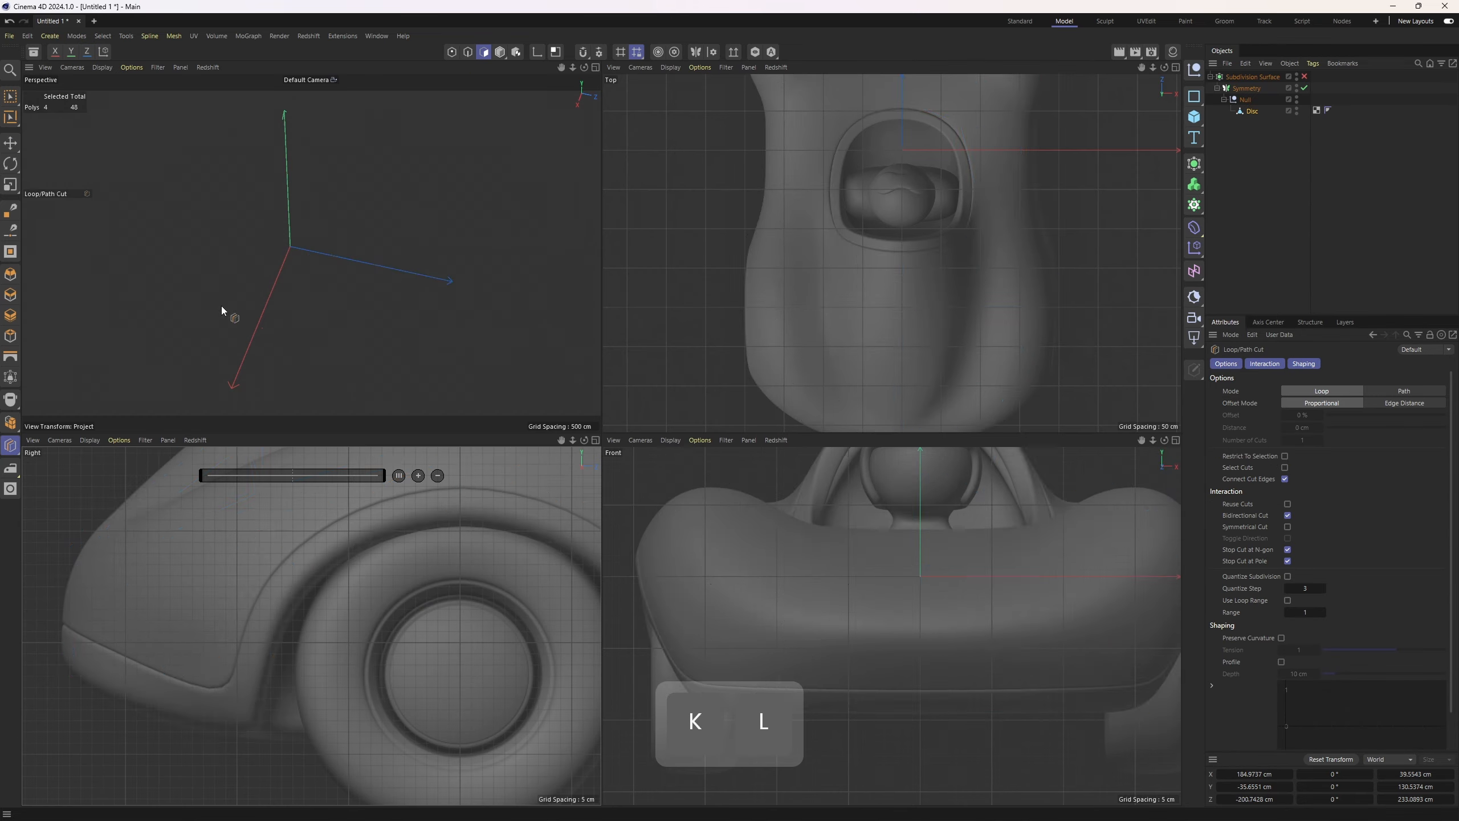
{"action": "middle_click", "coordinate": [225, 310]}
{"action": "left_click_drag", "start_coordinate": [414, 339], "coordinate": [445, 429], "text": "alt"}
{"action": "right_click", "coordinate": [445, 429]}
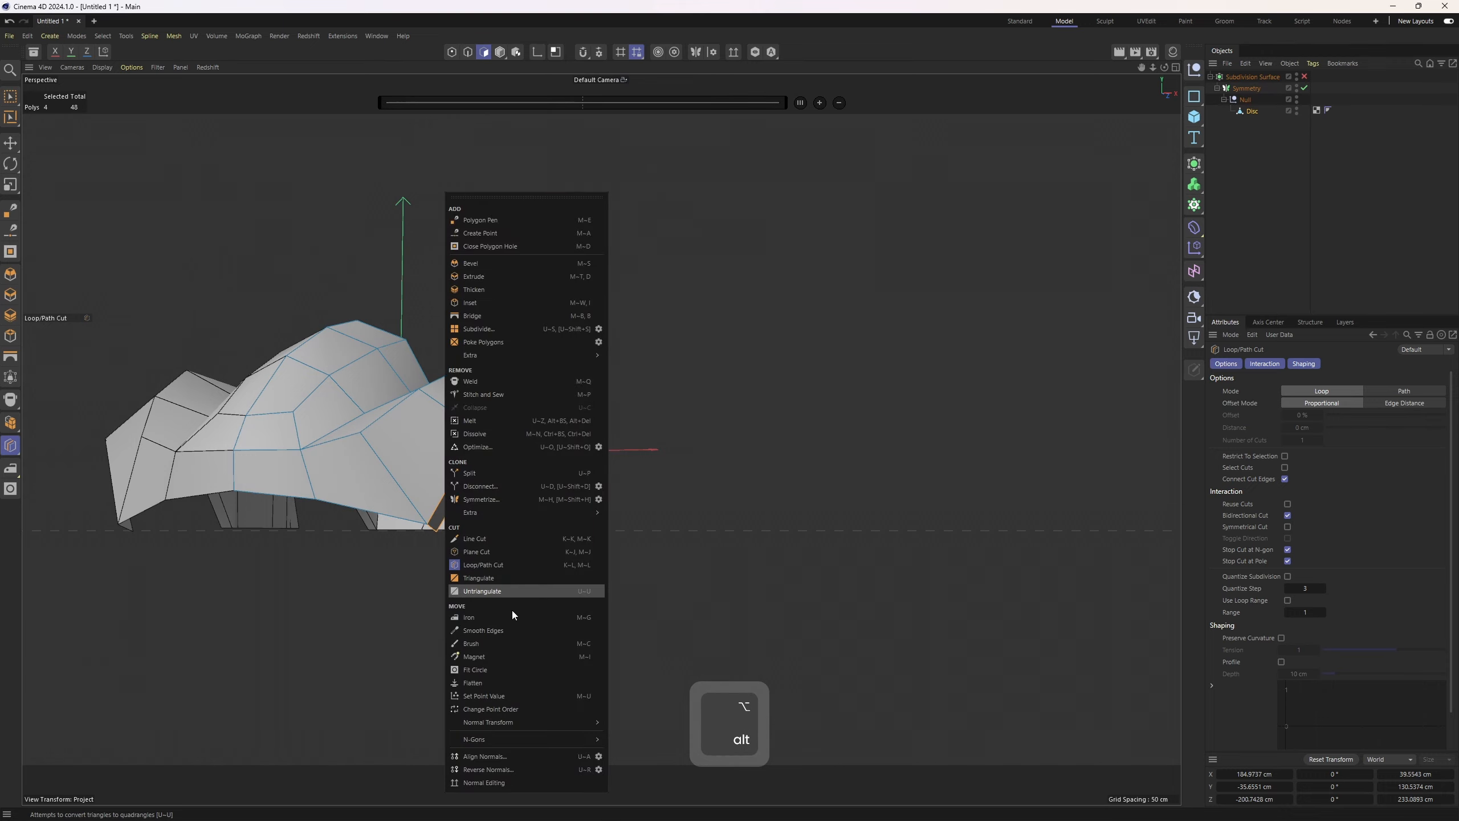
{"action": "left_click", "coordinate": [495, 566]}
{"action": "scroll", "coordinate": [381, 501], "scroll_direction": "up", "scroll_amount": 1}
{"action": "left_click_drag", "start_coordinate": [381, 500], "coordinate": [401, 535], "text": "alt"}
{"action": "middle_click", "coordinate": [303, 617]}
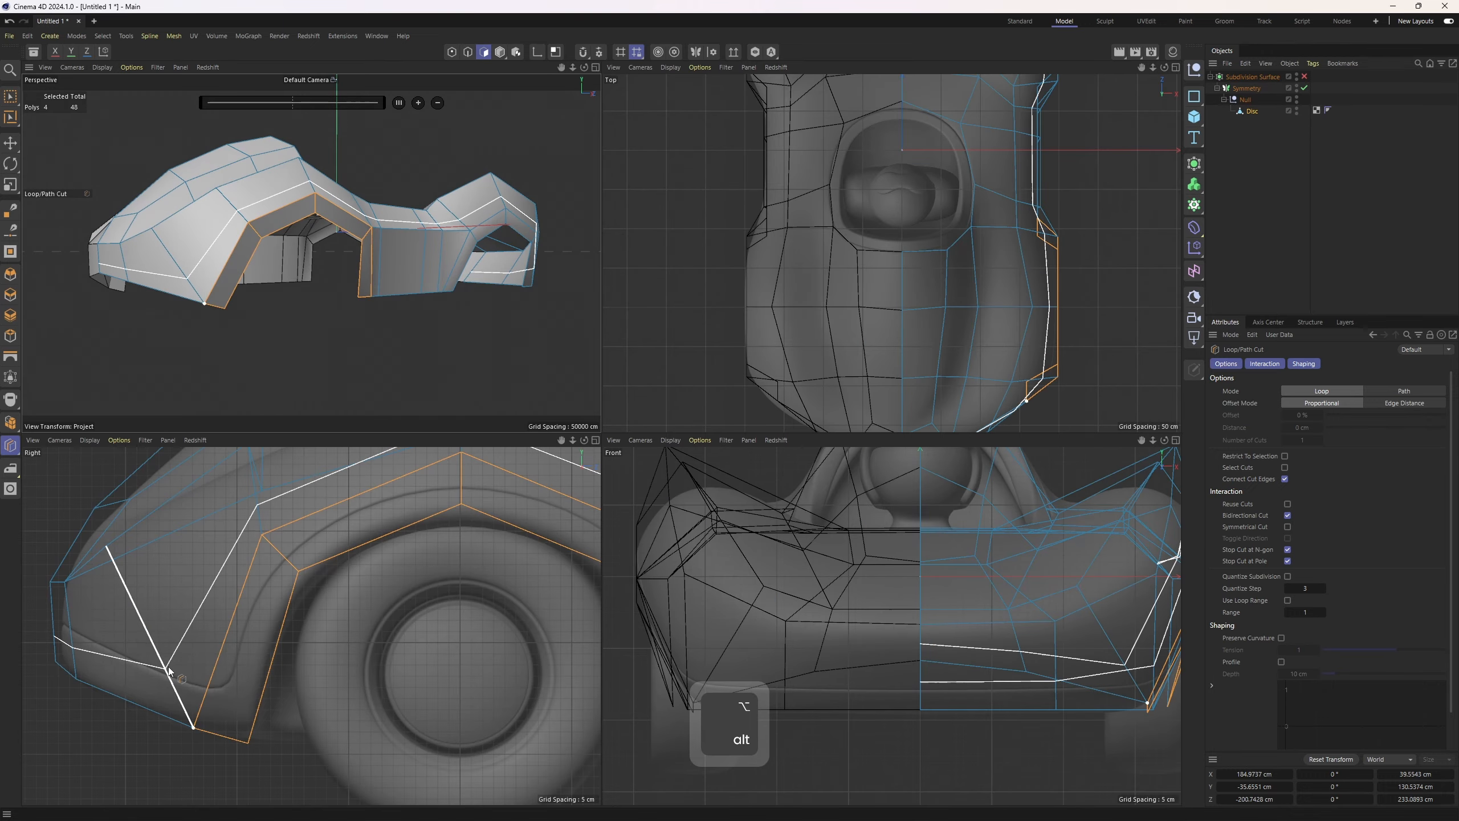
{"action": "scroll", "coordinate": [212, 719], "scroll_direction": "up", "scroll_amount": 3}
Select the lower fender edges and slide them upward along the panel with the Slide tool
{"action": "key", "text": "1"}
{"action": "key", "text": "space"}
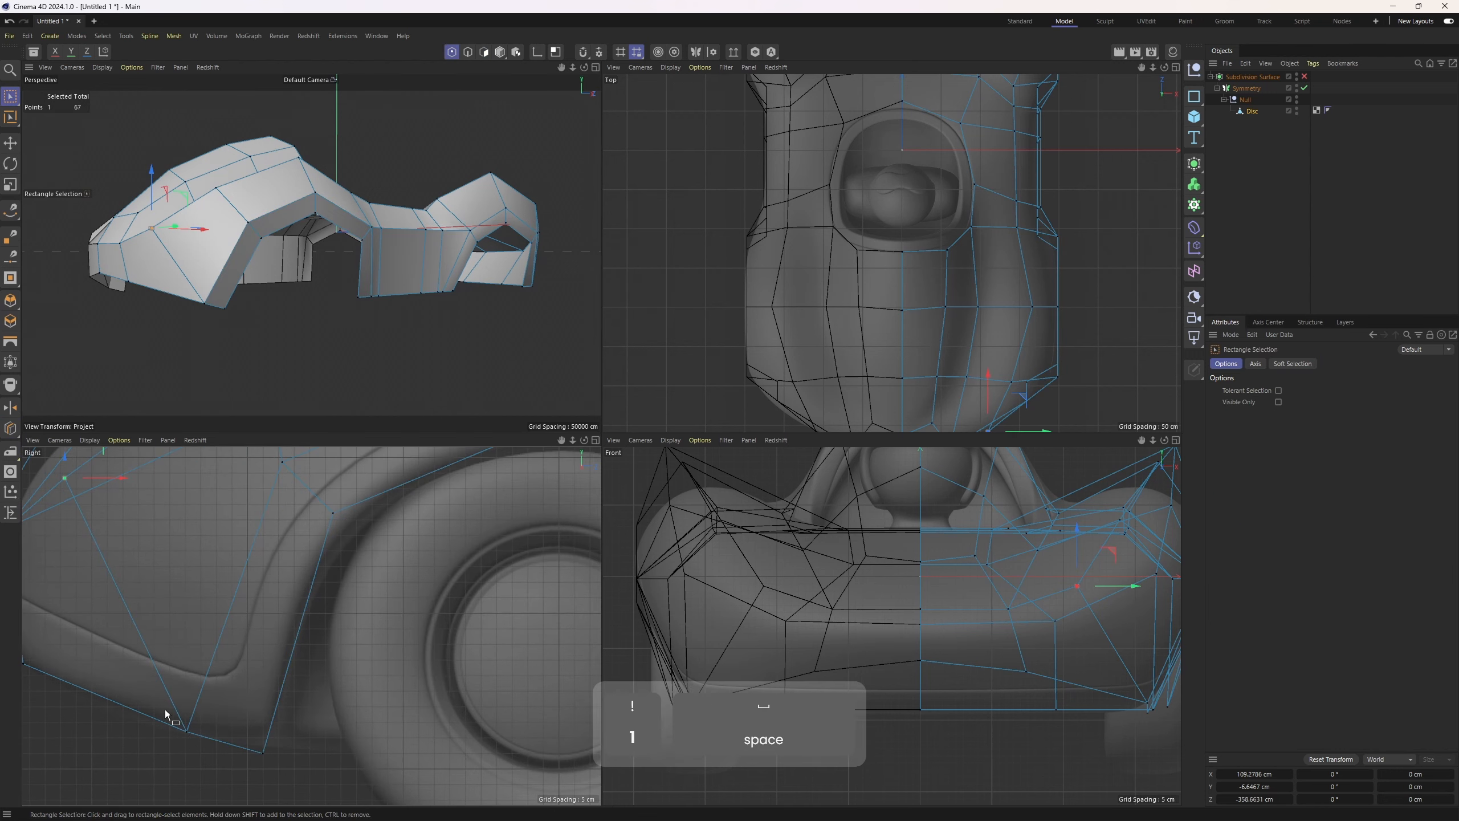
{"action": "middle_click", "coordinate": [356, 379]}
{"action": "key", "text": "2"}
{"action": "left_click", "coordinate": [394, 547]}
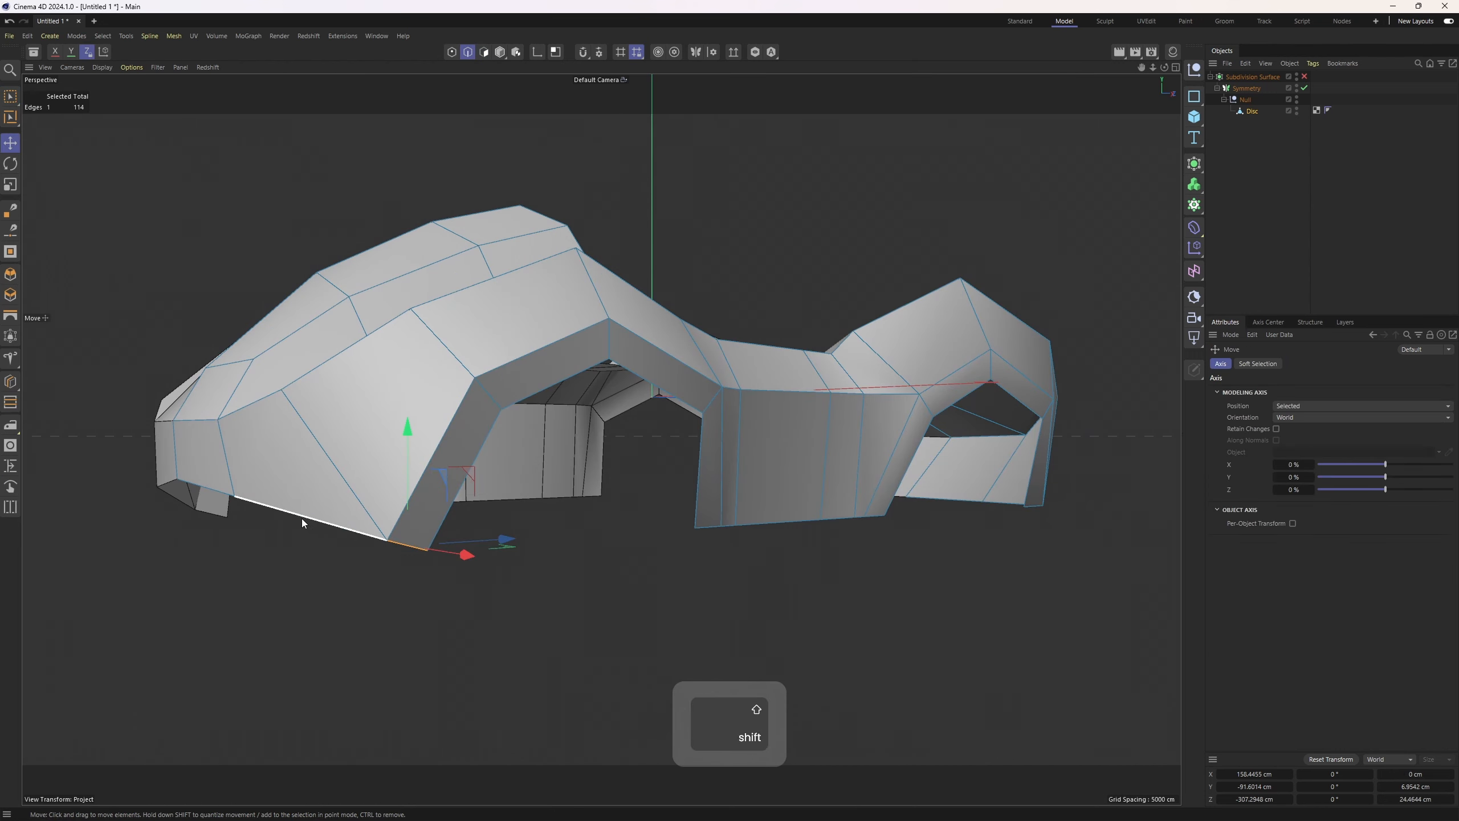
{"action": "left_click_drag", "start_coordinate": [452, 526], "coordinate": [513, 467], "text": "alt"}
{"action": "right_click", "coordinate": [513, 467]}
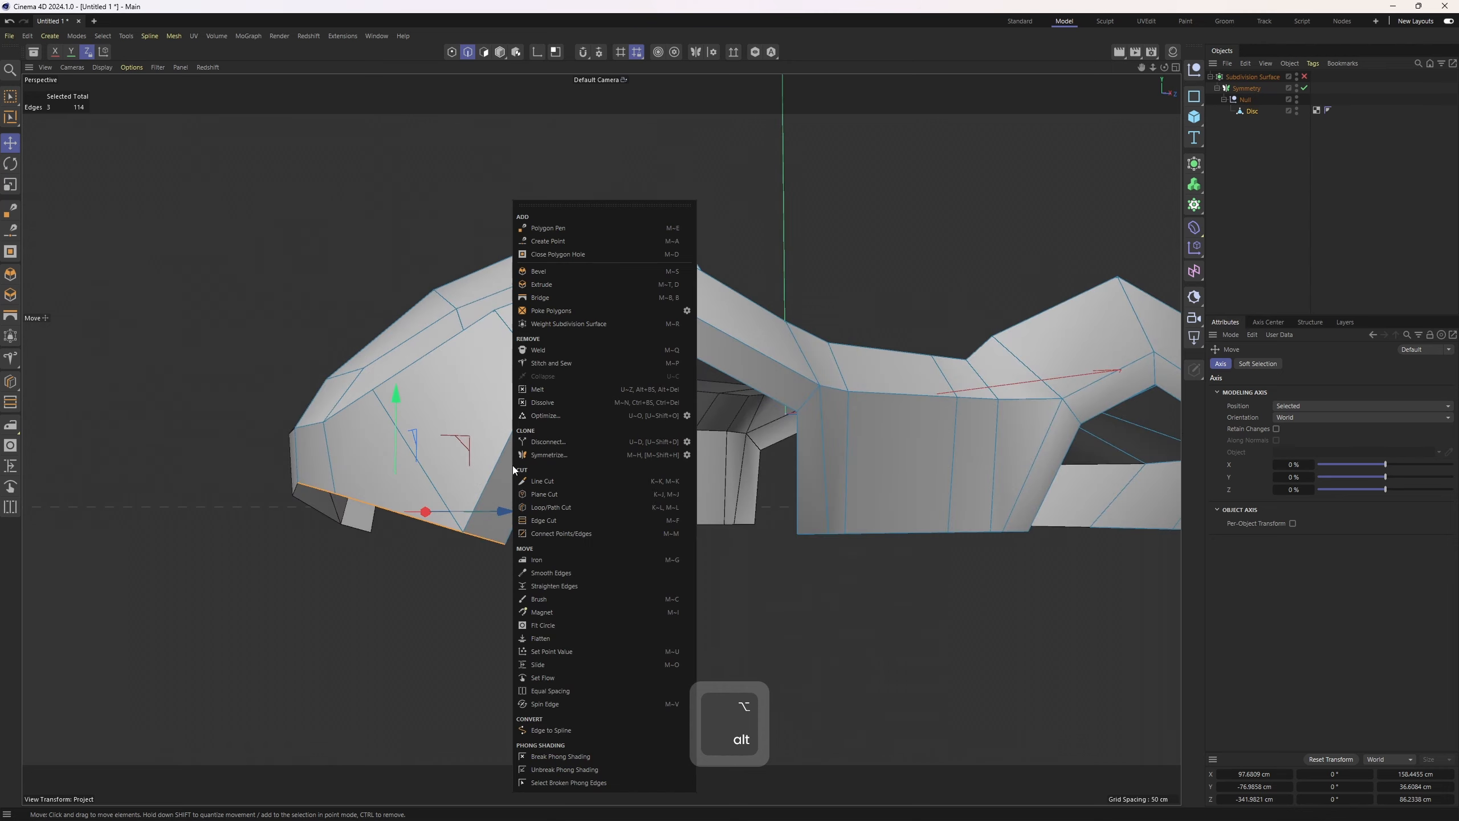
{"action": "left_click", "coordinate": [546, 666]}
{"action": "scroll", "coordinate": [490, 537], "scroll_direction": "up", "scroll_amount": 3}
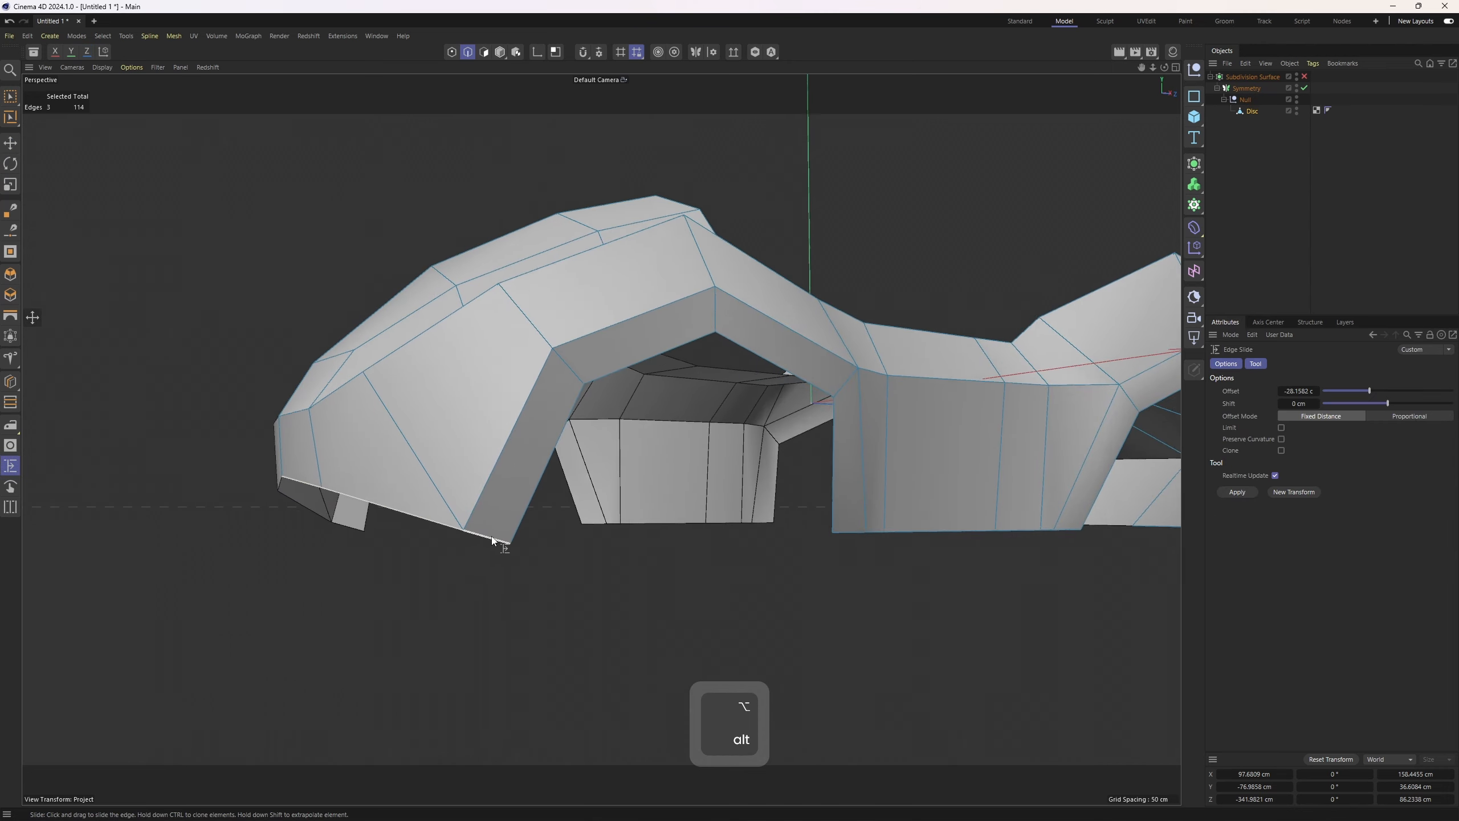
{"action": "left_click_drag", "start_coordinate": [488, 538], "coordinate": [484, 543], "text": "ctrl"}
{"action": "middle_click", "coordinate": [483, 543]}
{"action": "middle_click", "coordinate": [284, 660]}
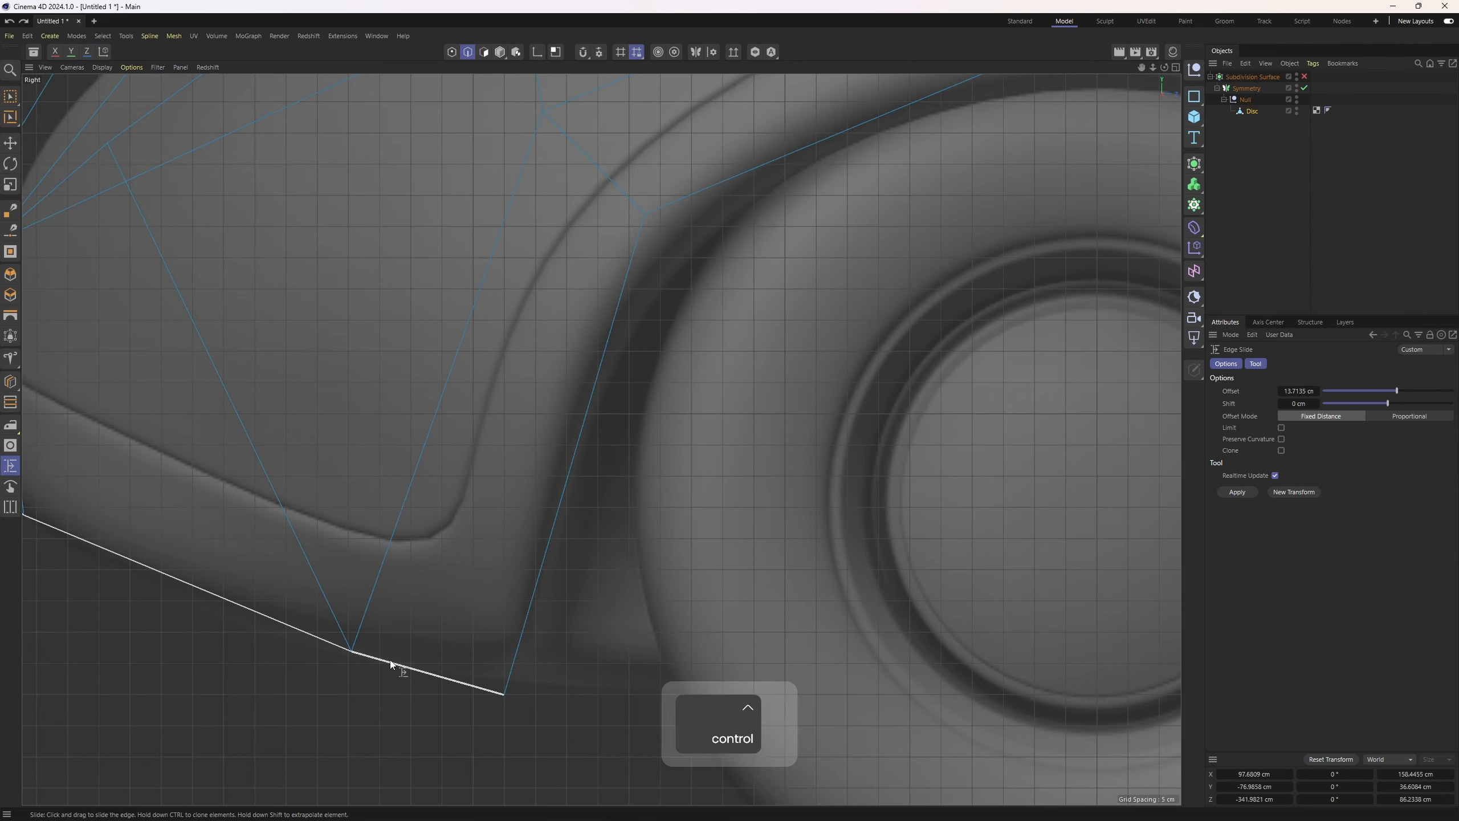
{"action": "left_click_drag", "start_coordinate": [390, 667], "coordinate": [447, 559], "text": "ctrl"}
{"action": "middle_click", "coordinate": [234, 315]}
{"action": "middle_click", "coordinate": [235, 316]}
Draw new edges across the side panel with the Polygon Pen in the perspective and side views
{"action": "right_click", "coordinate": [426, 338]}
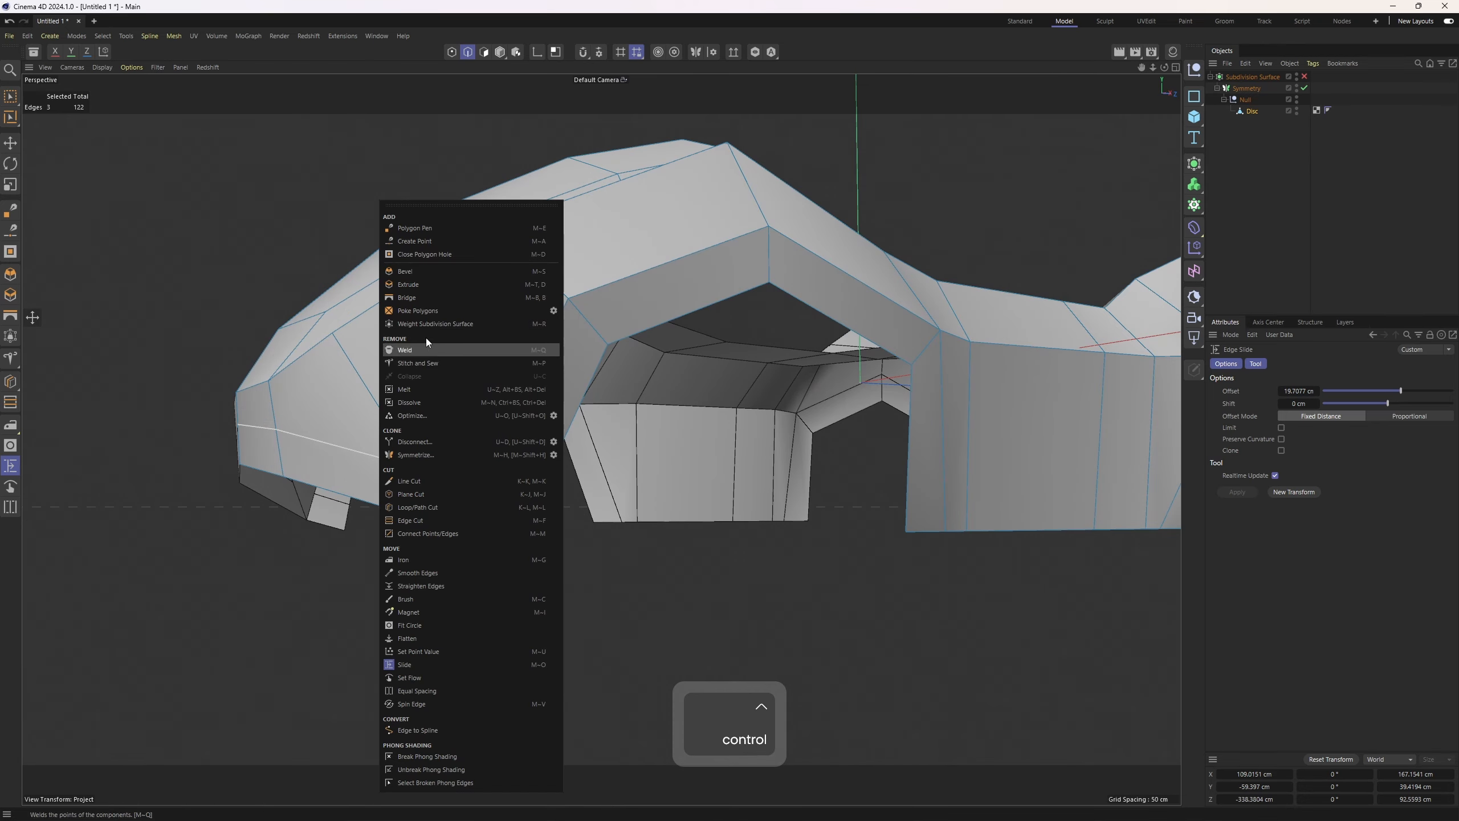
{"action": "left_click", "coordinate": [436, 228]}
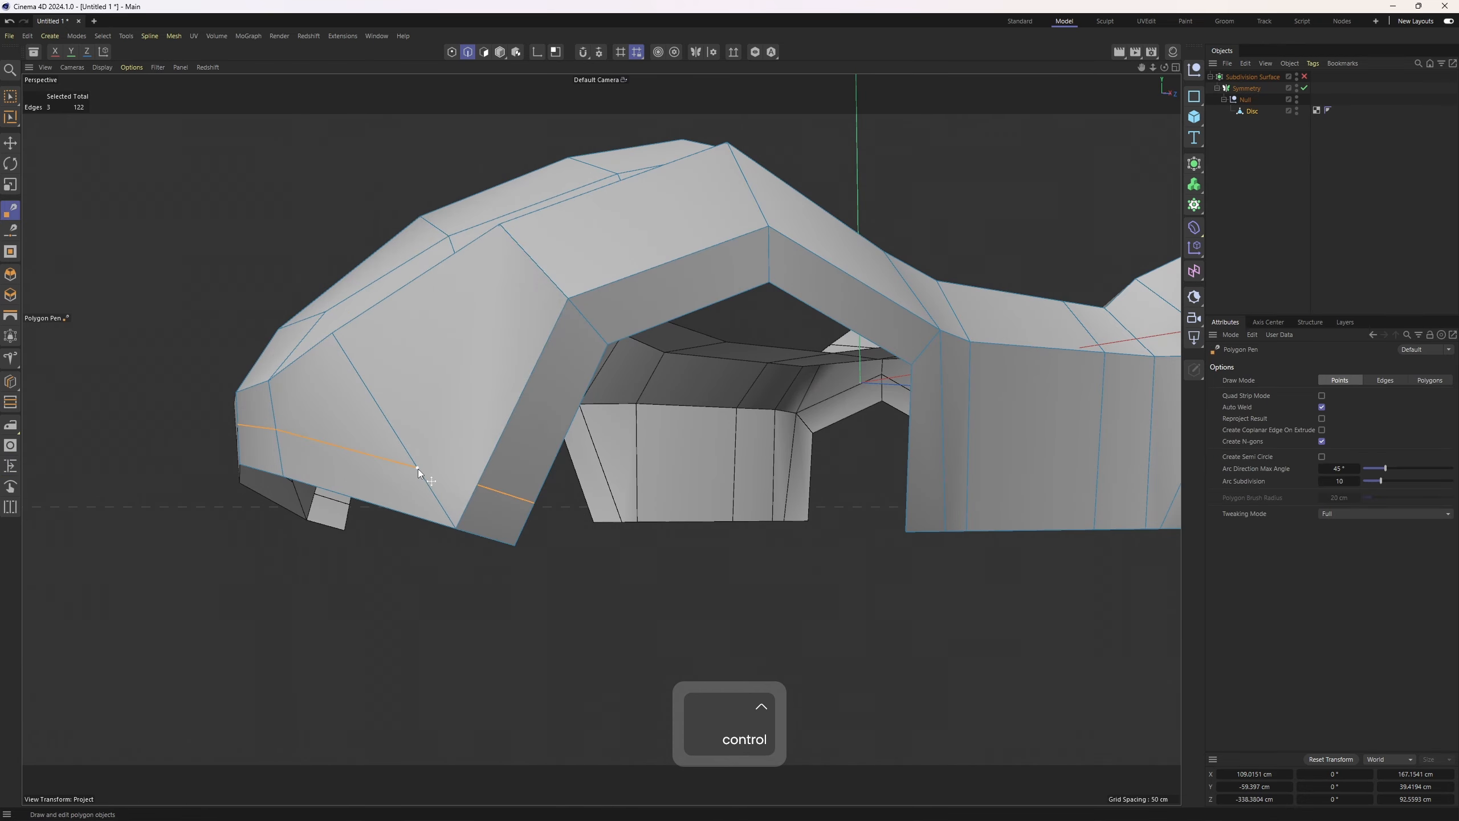
{"action": "left_click", "coordinate": [478, 484], "text": "ctrl"}
{"action": "left_click_drag", "start_coordinate": [478, 483], "coordinate": [411, 477], "text": "alt"}
{"action": "middle_click", "coordinate": [409, 478]}
{"action": "right_click_drag", "start_coordinate": [376, 596], "coordinate": [307, 623], "text": "alt"}
{"action": "middle_click_drag", "start_coordinate": [308, 623], "coordinate": [271, 628], "text": "alt"}
{"action": "right_click_drag", "start_coordinate": [271, 628], "coordinate": [278, 651], "text": "alt"}
Select the bottom sill edge loop and slide it up along the side panel
{"action": "key", "text": "2"}
{"action": "key", "text": "e"}
{"action": "double_click", "coordinate": [279, 654]}
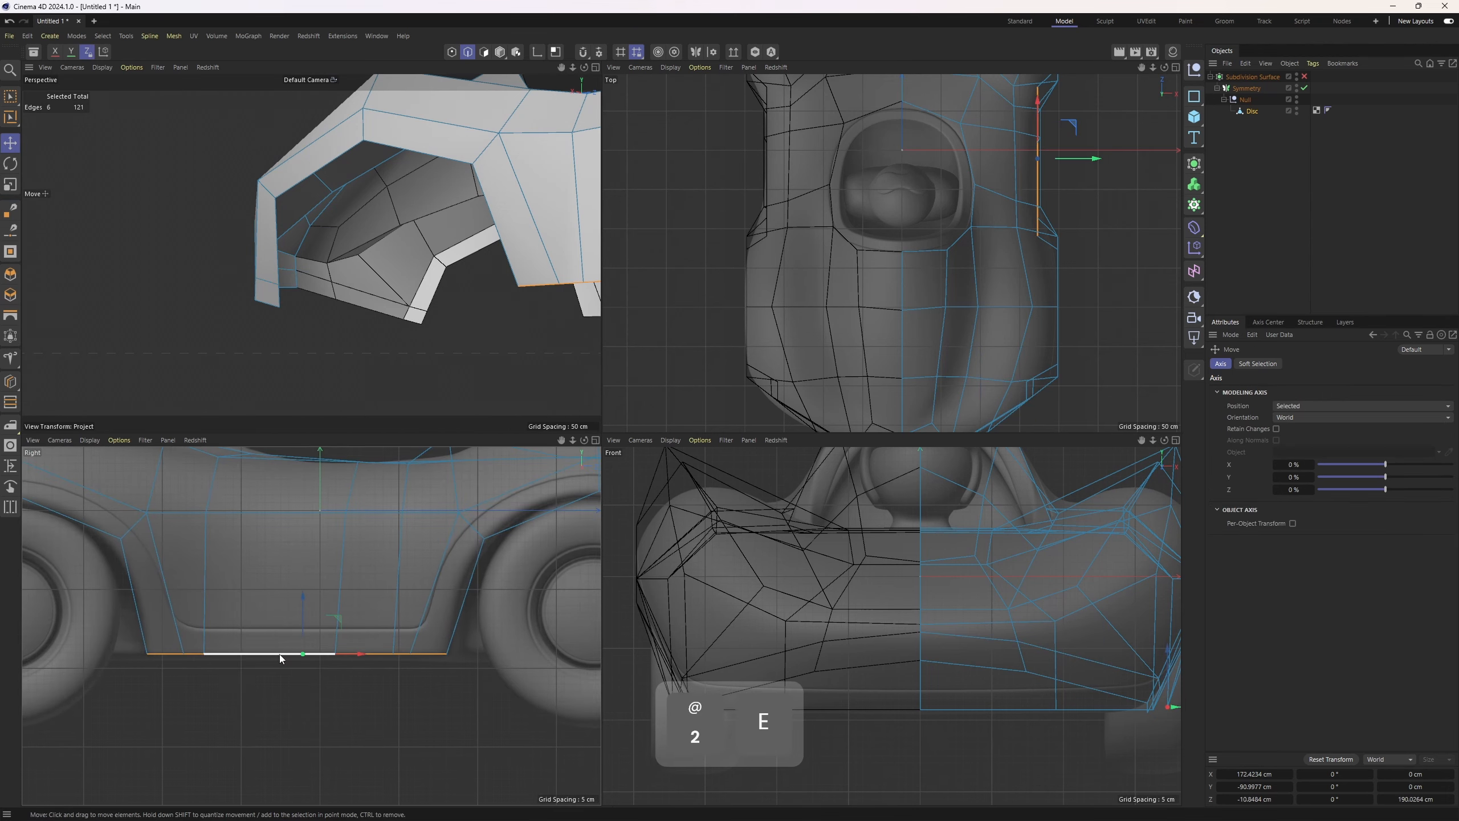
{"action": "key", "text": "m"}
{"action": "key", "text": "o"}
{"action": "left_click_drag", "start_coordinate": [293, 651], "coordinate": [294, 625]}
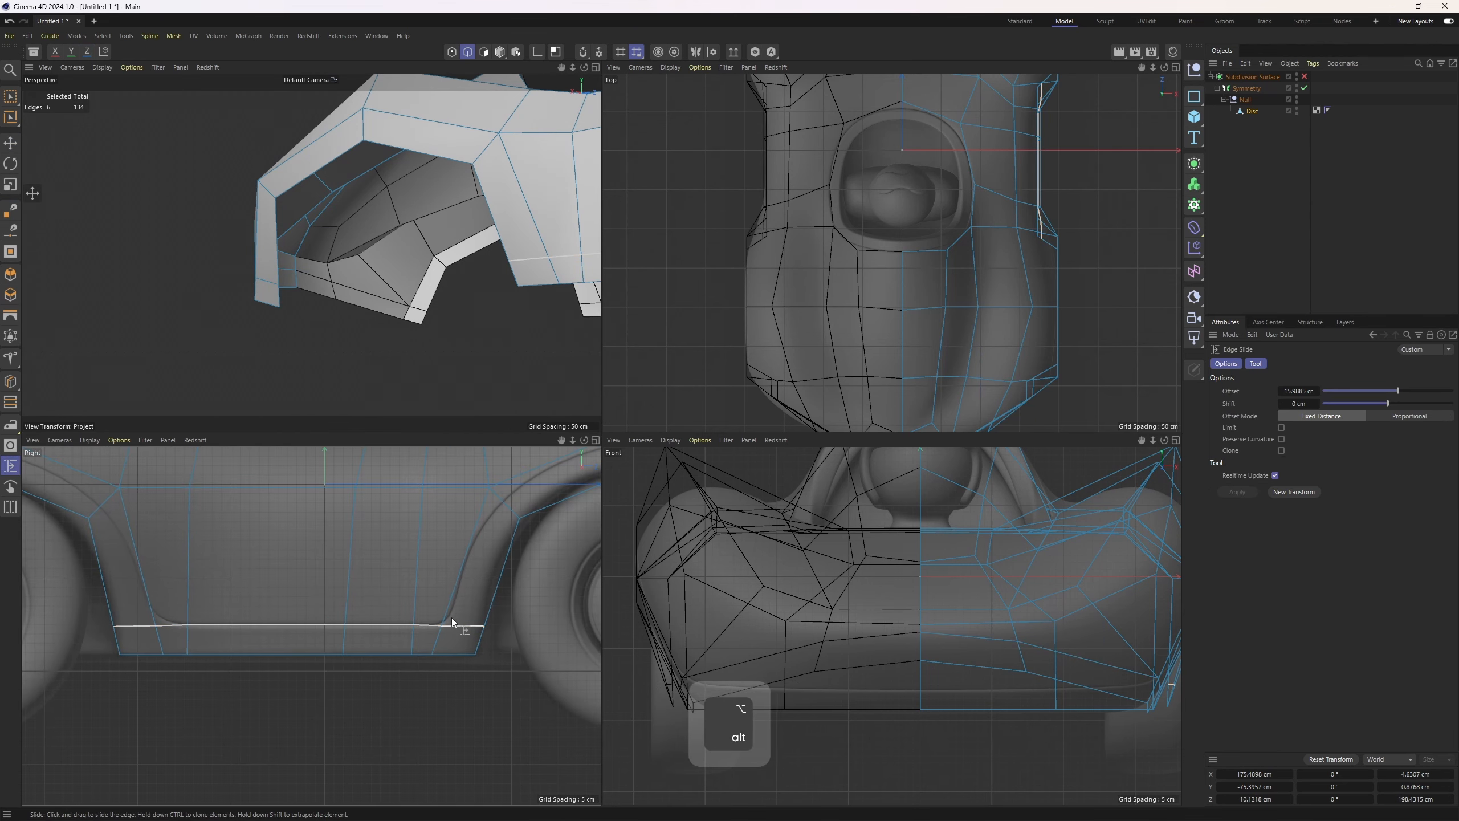
{"action": "right_click_drag", "start_coordinate": [451, 618], "coordinate": [394, 648], "text": "alt"}
Slide the rear lower edge along the rear panel in the side view, undoing two attempts
{"action": "right_click_drag", "start_coordinate": [423, 294], "coordinate": [454, 291], "text": "alt"}
{"action": "middle_click", "coordinate": [453, 290]}
{"action": "middle_click_drag", "start_coordinate": [454, 290], "coordinate": [301, 400], "text": "alt"}
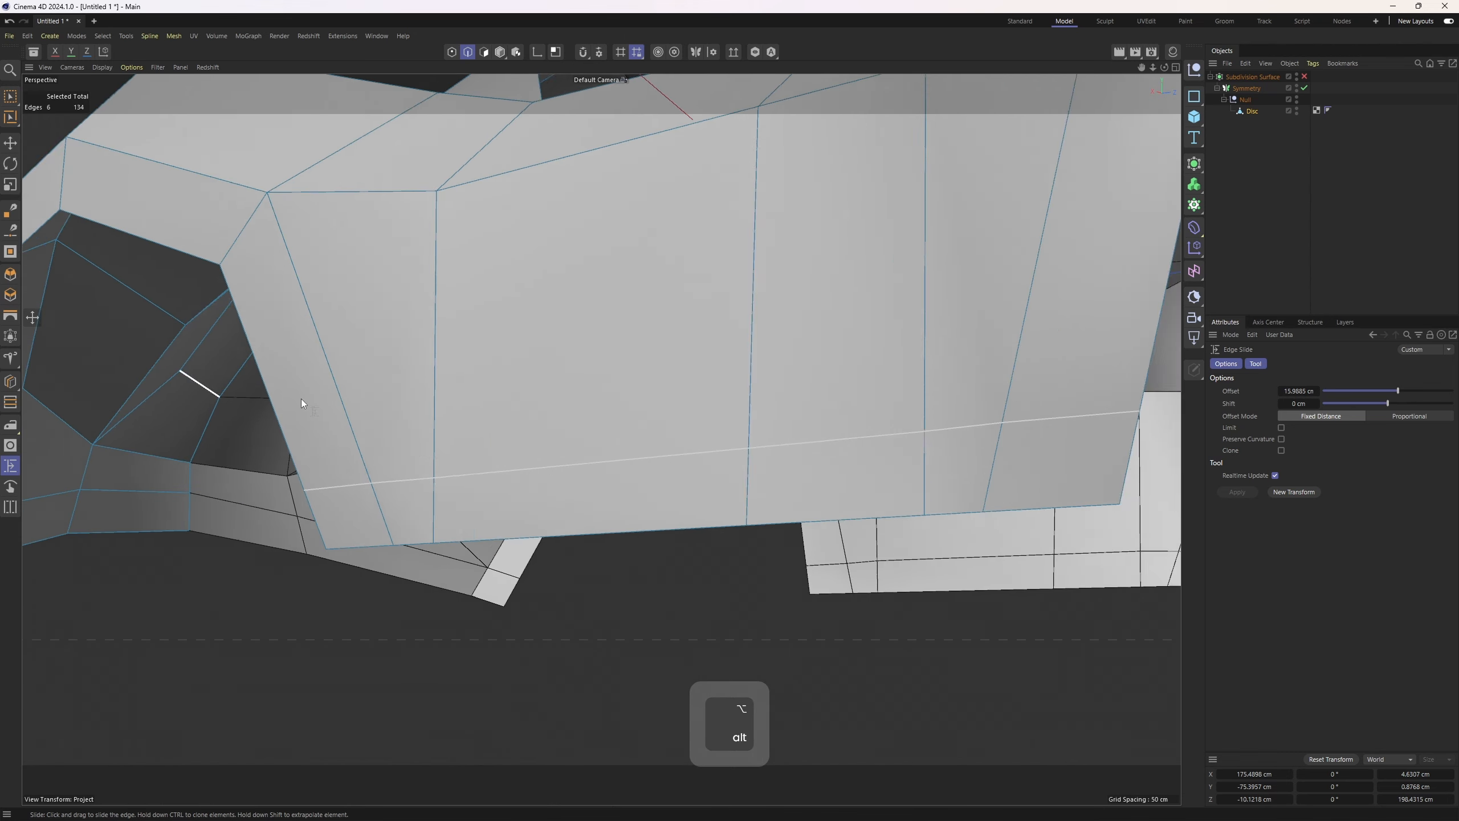
{"action": "left_click_drag", "start_coordinate": [301, 400], "coordinate": [338, 576], "text": "alt"}
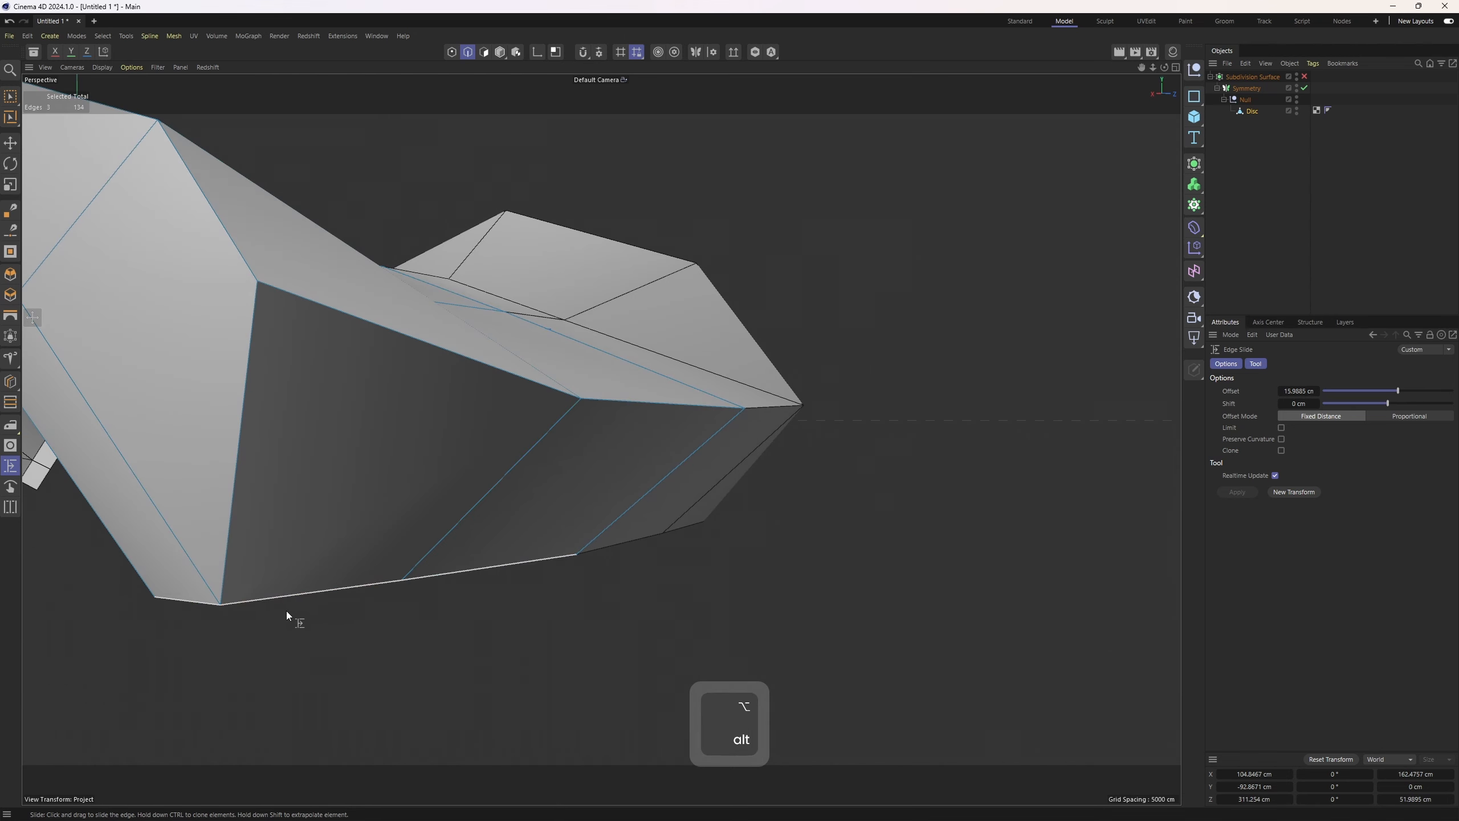
{"action": "middle_click", "coordinate": [291, 567]}
{"action": "left_click_drag", "start_coordinate": [319, 657], "coordinate": [428, 620], "text": "ctrl"}
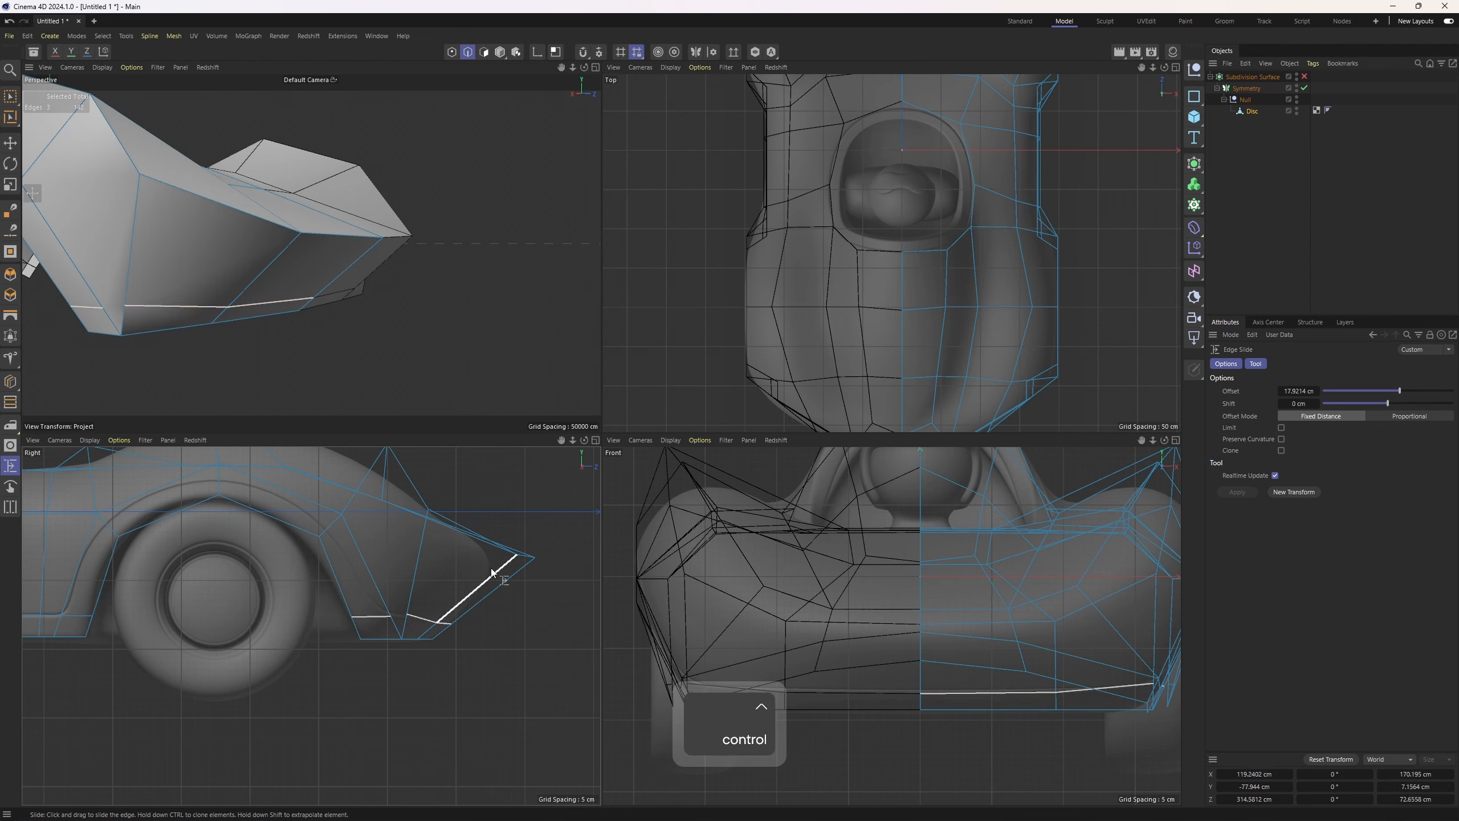
{"action": "key", "text": "ctrl+z"}
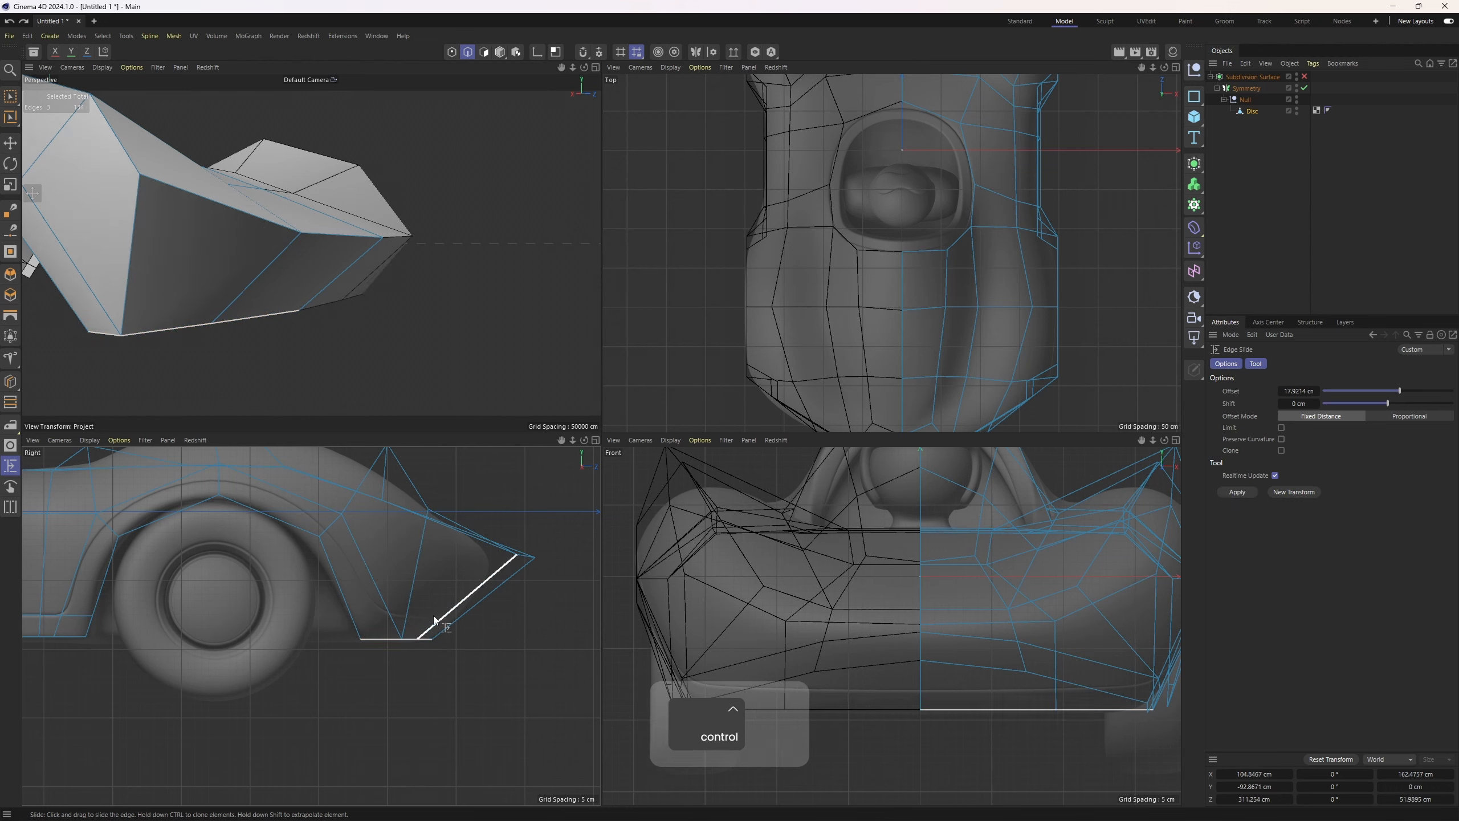
{"action": "left_click_drag", "start_coordinate": [413, 642], "coordinate": [448, 622], "text": "ctrl"}
{"action": "right_click", "coordinate": [448, 623]}
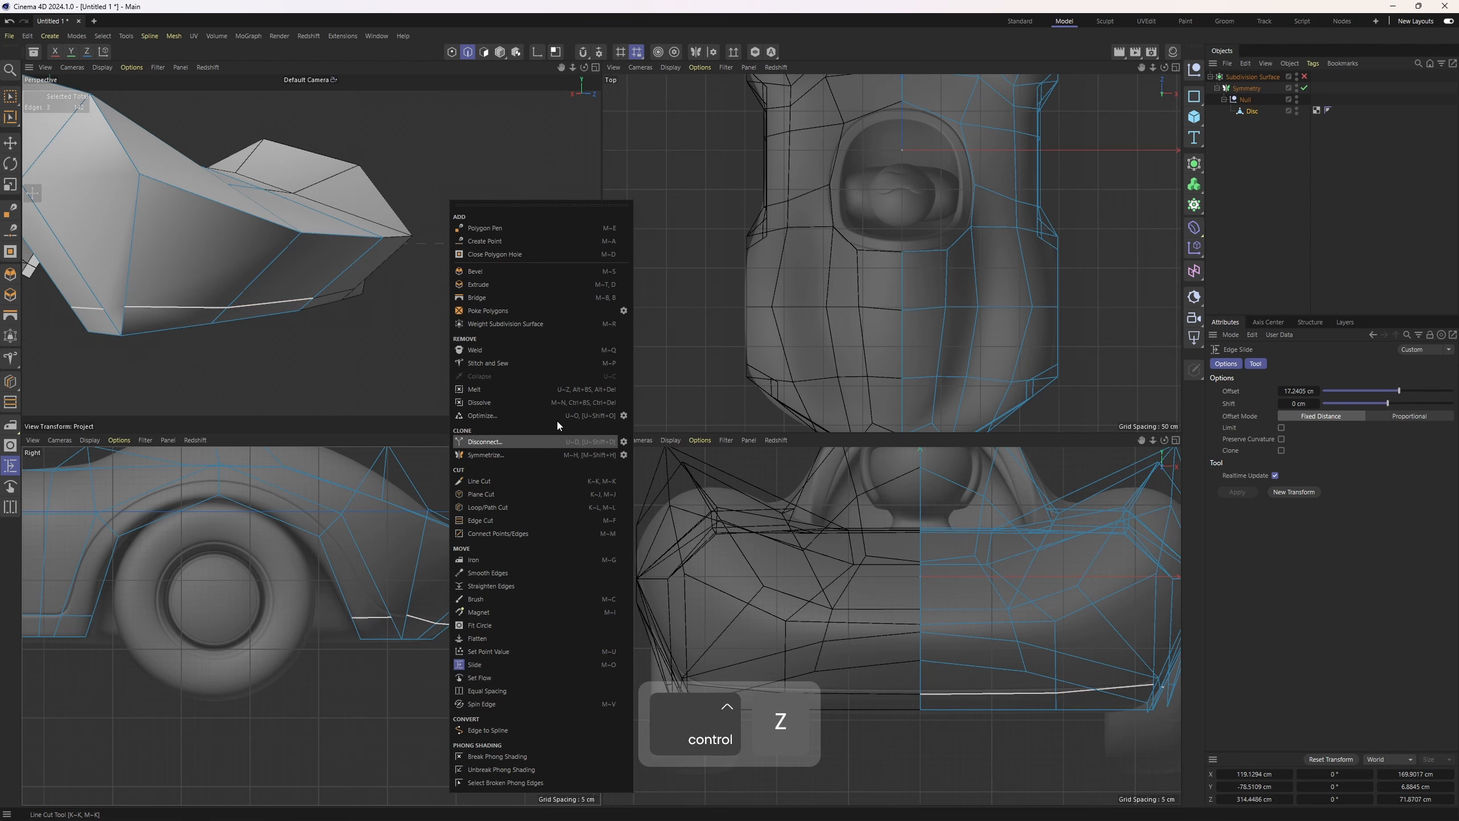
{"action": "left_click", "coordinate": [517, 229]}
{"action": "scroll", "coordinate": [403, 621], "scroll_direction": "up", "scroll_amount": 3}
{"action": "key", "text": "ctrl+z"}
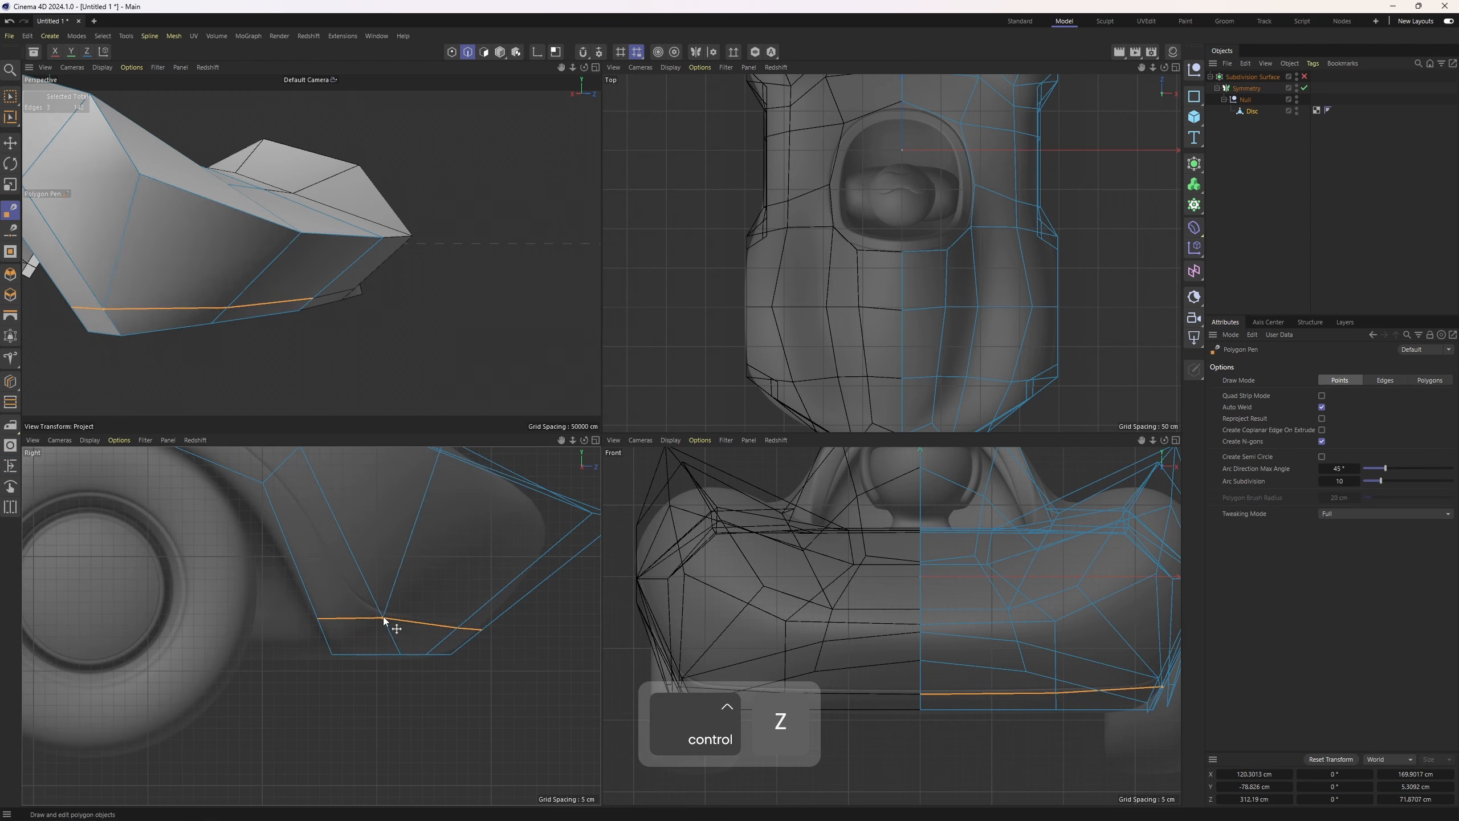
Switch to points and align the rear lower corner points in the side view
{"action": "key", "text": "space"}
{"action": "key", "text": "1"}
{"action": "middle_click", "coordinate": [472, 635]}
{"action": "middle_click_drag", "start_coordinate": [841, 428], "coordinate": [634, 488], "text": "alt"}
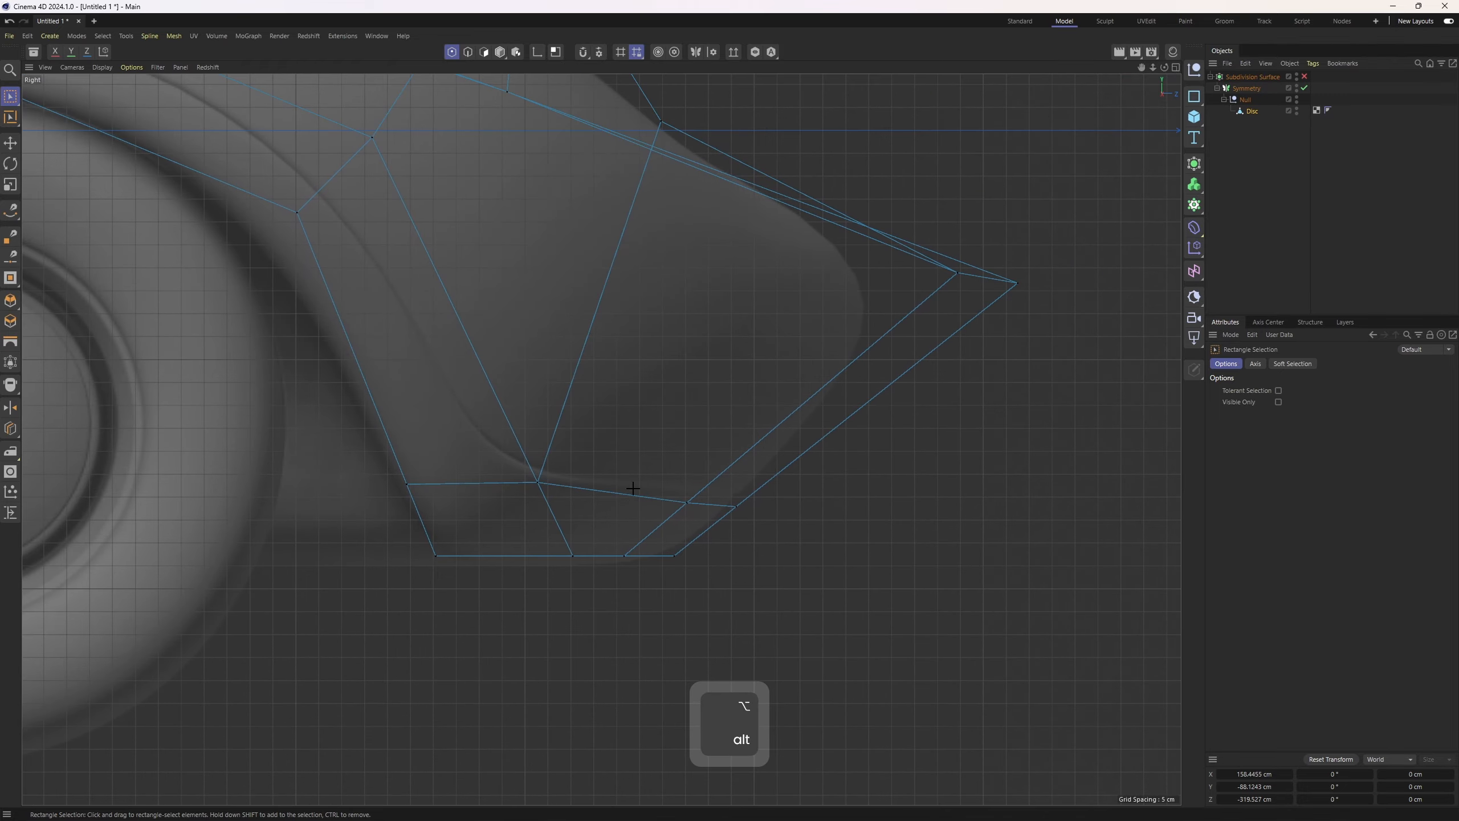
{"action": "left_click_drag", "start_coordinate": [786, 424], "coordinate": [789, 421]}
{"action": "scroll", "coordinate": [789, 422], "scroll_direction": "down", "scroll_amount": 3}
{"action": "middle_click_drag", "start_coordinate": [678, 431], "coordinate": [684, 506], "text": "alt"}
{"action": "scroll", "coordinate": [684, 506], "scroll_direction": "up", "scroll_amount": 1}
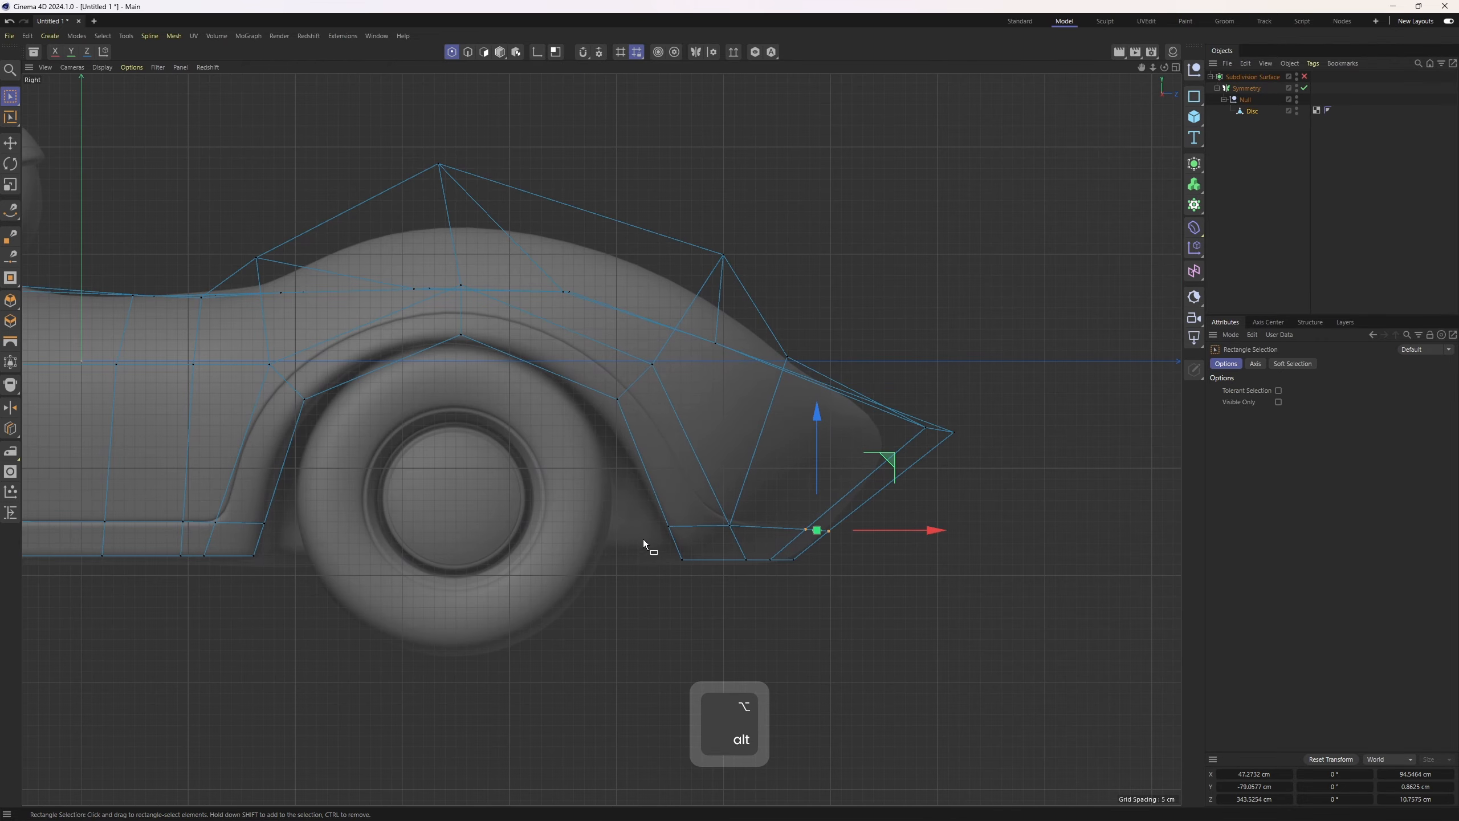
{"action": "left_click_drag", "start_coordinate": [643, 539], "coordinate": [758, 578]}
{"action": "left_click_drag", "start_coordinate": [797, 559], "coordinate": [789, 560]}
{"action": "scroll", "coordinate": [144, 555], "scroll_direction": "up", "scroll_amount": 1}
Align the lower sill points along the bottom of the side panel in the side view
{"action": "left_click_drag", "start_coordinate": [160, 547], "coordinate": [301, 598]}
{"action": "left_click_drag", "start_coordinate": [300, 555], "coordinate": [311, 554]}
{"action": "middle_click_drag", "start_coordinate": [321, 553], "coordinate": [873, 542], "text": "alt"}
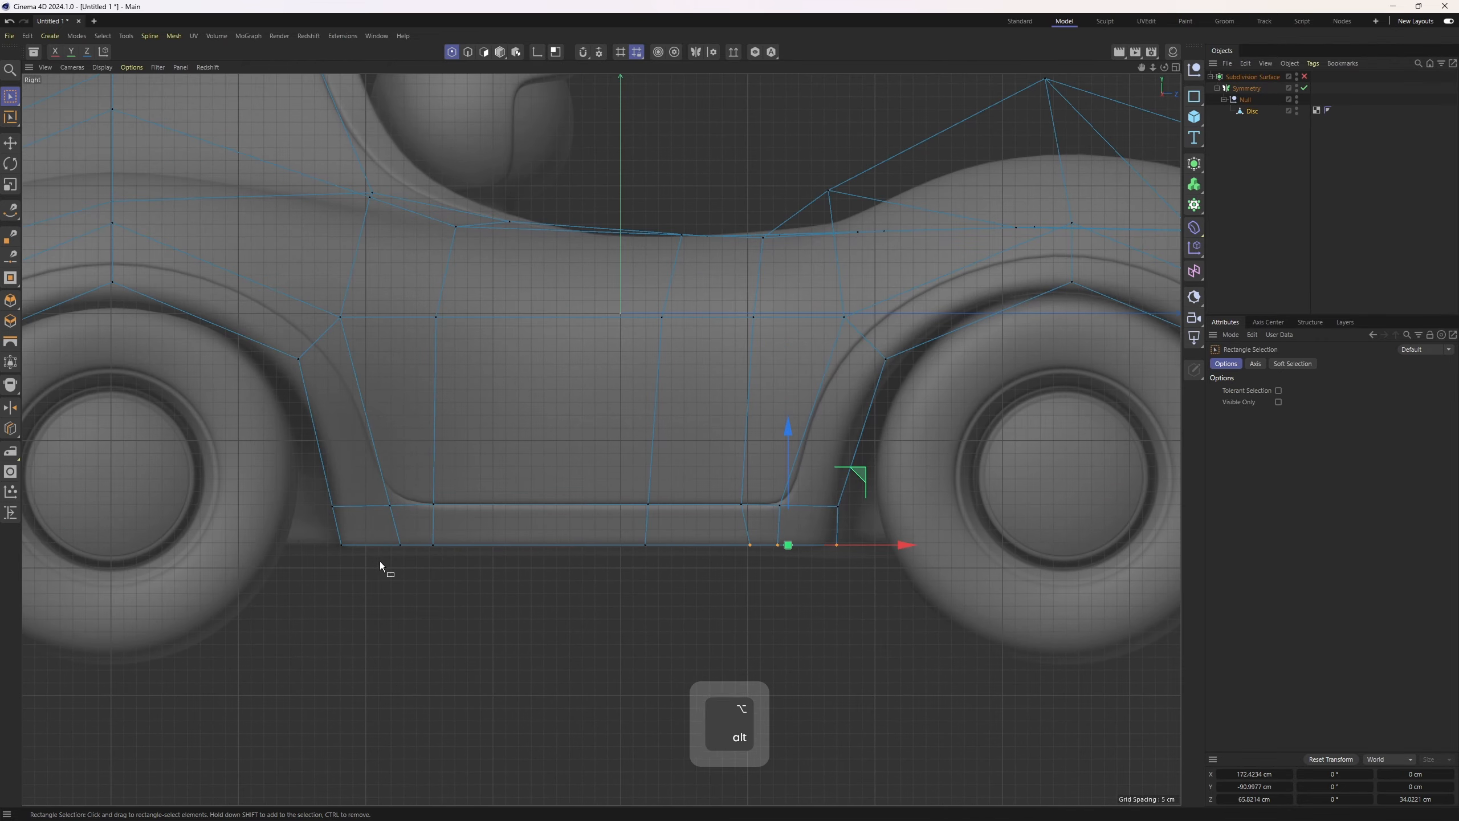
{"action": "left_click_drag", "start_coordinate": [315, 532], "coordinate": [454, 570]}
{"action": "left_click_drag", "start_coordinate": [465, 545], "coordinate": [458, 544]}
{"action": "left_click_drag", "start_coordinate": [316, 487], "coordinate": [455, 522]}
{"action": "left_click_drag", "start_coordinate": [463, 505], "coordinate": [467, 505]}
{"action": "scroll", "coordinate": [467, 505], "scroll_direction": "down", "scroll_amount": 3}
{"action": "middle_click_drag", "start_coordinate": [465, 505], "coordinate": [700, 508], "text": "alt"}
{"action": "middle_click", "coordinate": [331, 527]}
{"action": "middle_click", "coordinate": [402, 397]}
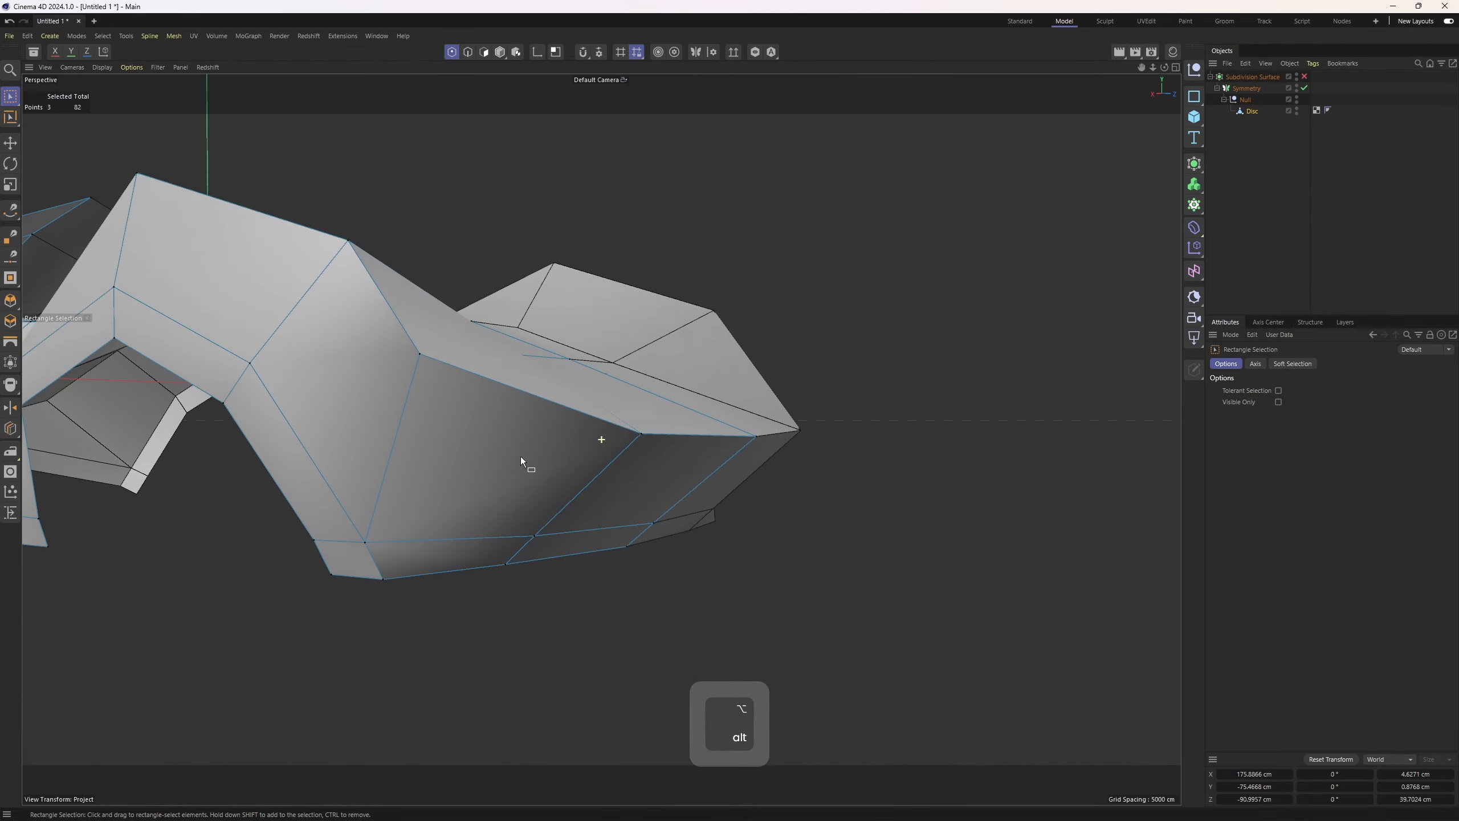
Move the front lower fender points in the side view toward the reference
{"action": "left_click_drag", "start_coordinate": [519, 457], "coordinate": [362, 508], "text": "alt"}
{"action": "middle_click", "coordinate": [345, 520]}
{"action": "middle_click", "coordinate": [258, 607]}
{"action": "middle_click_drag", "start_coordinate": [137, 454], "coordinate": [341, 508], "text": "alt"}
{"action": "scroll", "coordinate": [341, 508], "scroll_direction": "up", "scroll_amount": 3}
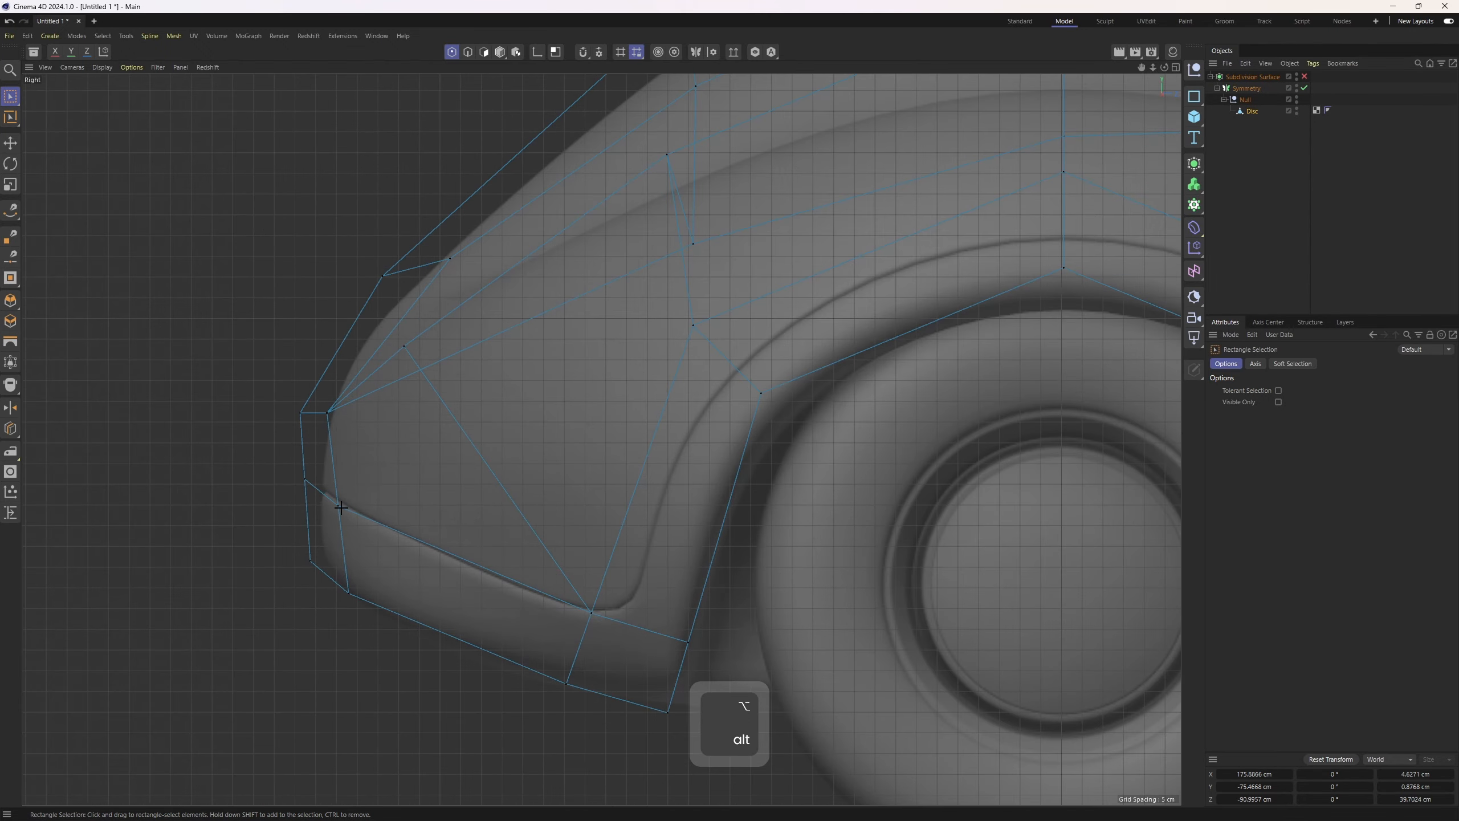
{"action": "left_click_drag", "start_coordinate": [387, 426], "coordinate": [387, 426]}
{"action": "middle_click_drag", "start_coordinate": [533, 660], "coordinate": [433, 574], "text": "alt"}
{"action": "scroll", "coordinate": [519, 539], "scroll_direction": "down", "scroll_amount": 6}
Adjust a rear deck point in the perspective and side views
{"action": "middle_click_drag", "start_coordinate": [1074, 442], "coordinate": [658, 413], "text": "alt"}
{"action": "left_click_drag", "start_coordinate": [911, 382], "coordinate": [951, 419]}
{"action": "middle_click", "coordinate": [942, 417]}
{"action": "middle_click", "coordinate": [506, 345]}
{"action": "left_click_drag", "start_coordinate": [494, 339], "coordinate": [356, 333], "text": "alt"}
{"action": "left_click_drag", "start_coordinate": [465, 385], "coordinate": [597, 377], "text": "alt"}
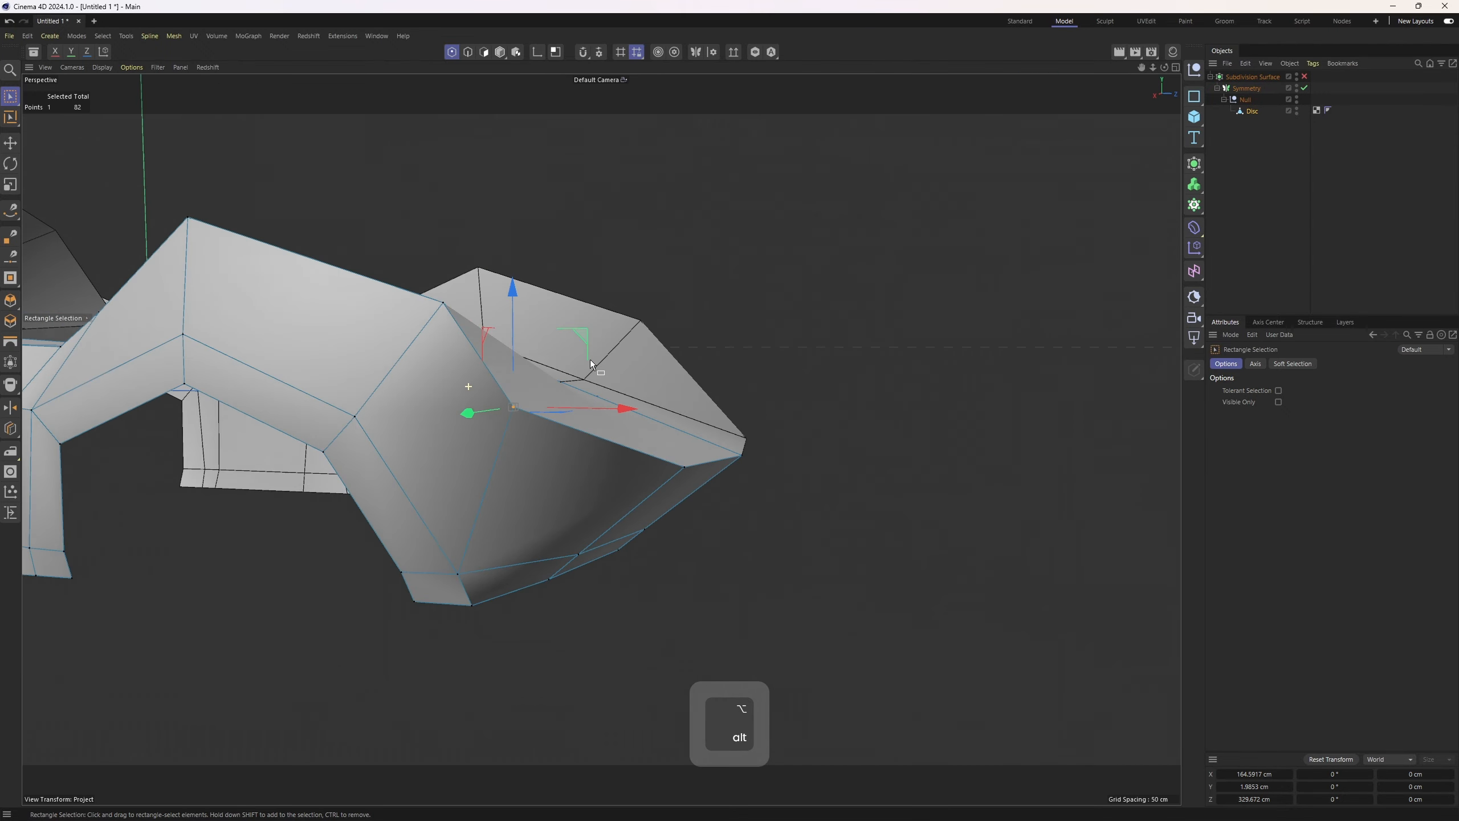
{"action": "middle_click", "coordinate": [609, 382]}
{"action": "middle_click_drag", "start_coordinate": [953, 525], "coordinate": [719, 532], "text": "alt"}
{"action": "middle_click", "coordinate": [535, 537]}
{"action": "middle_click_drag", "start_coordinate": [902, 443], "coordinate": [526, 468], "text": "alt"}
{"action": "scroll", "coordinate": [592, 431], "scroll_direction": "up", "scroll_amount": 4}
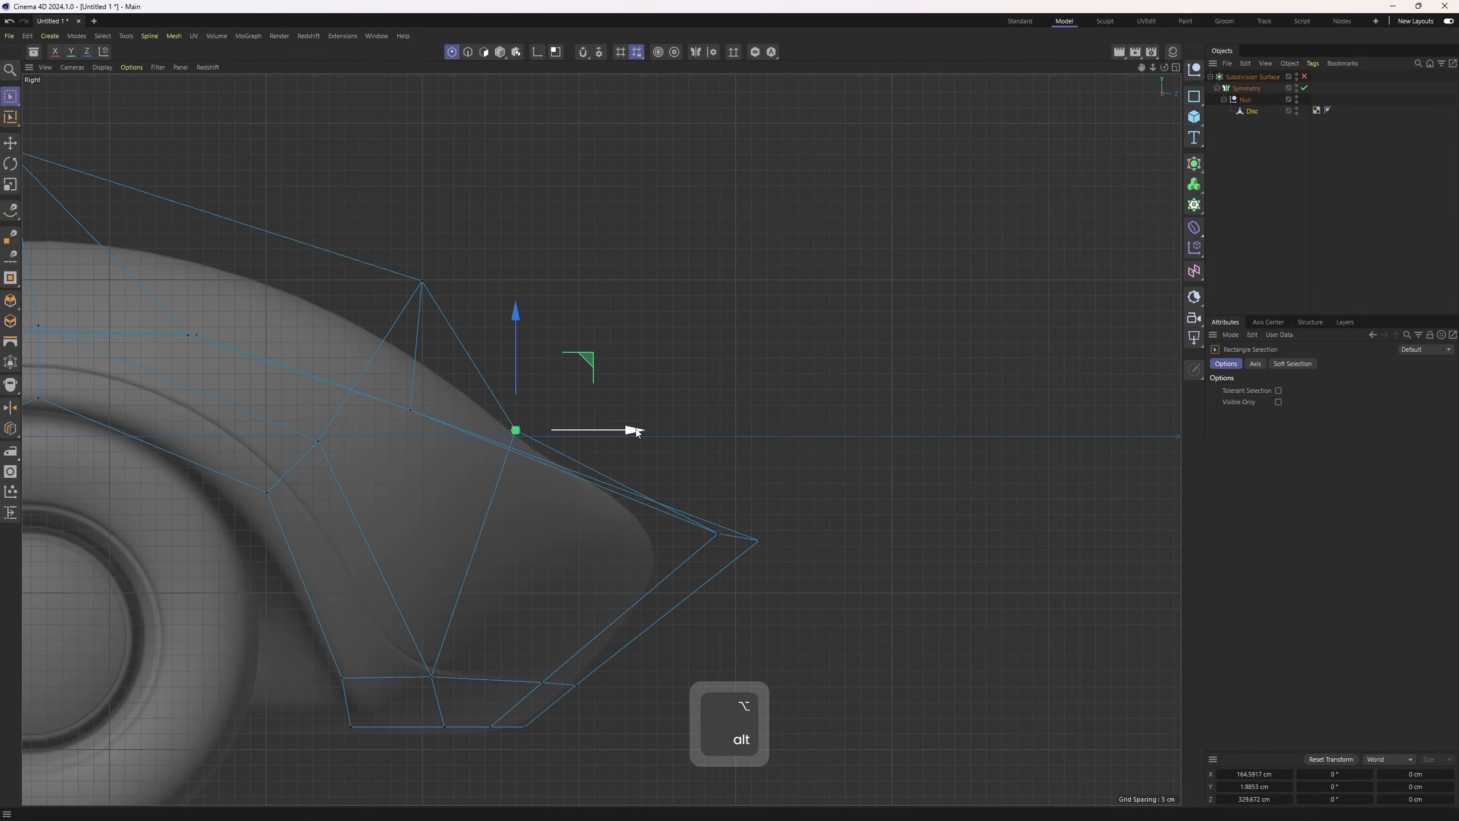
{"action": "middle_click", "coordinate": [624, 422]}
{"action": "middle_click", "coordinate": [344, 271]}
{"action": "left_click_drag", "start_coordinate": [526, 379], "coordinate": [684, 354], "text": "alt"}
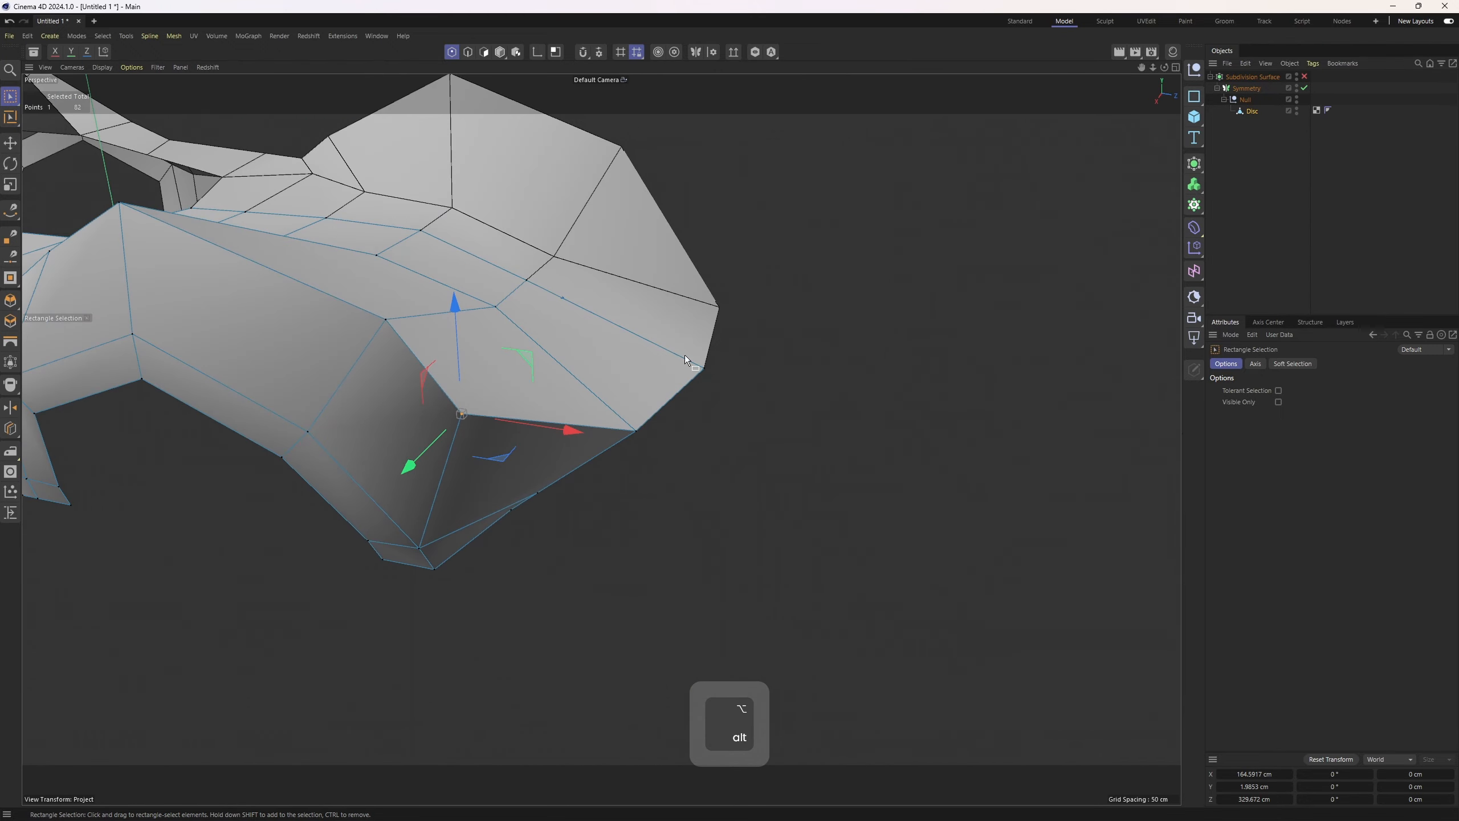
Re-enable the subdivision surface and nudge the rear deck point in the perspective view
{"action": "left_click", "coordinate": [1305, 76]}
{"action": "left_click_drag", "start_coordinate": [632, 298], "coordinate": [583, 446], "text": "alt"}
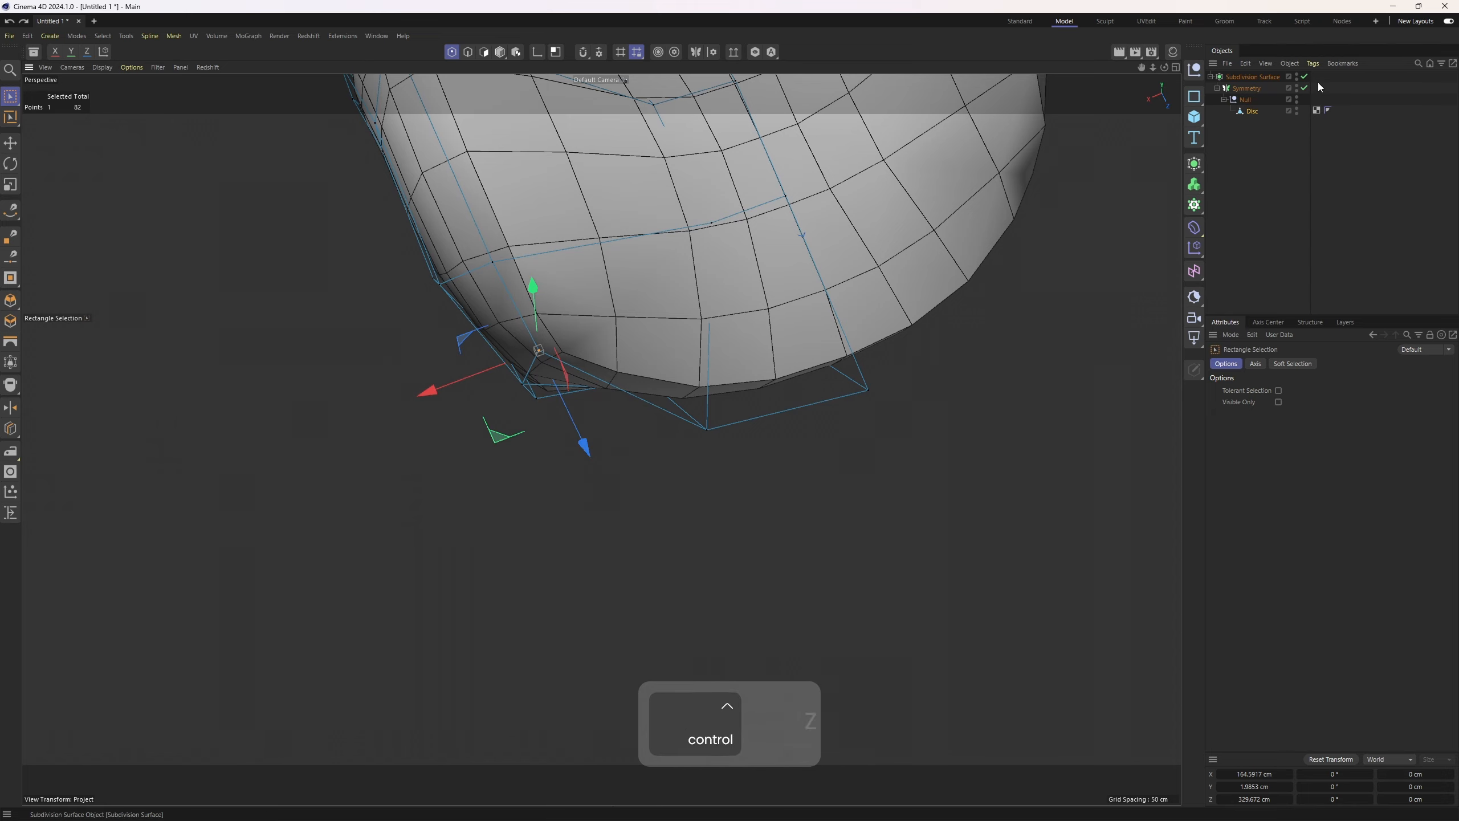
{"action": "key", "text": "ctrl+z"}
{"action": "left_click_drag", "start_coordinate": [791, 238], "coordinate": [716, 422], "text": "alt"}
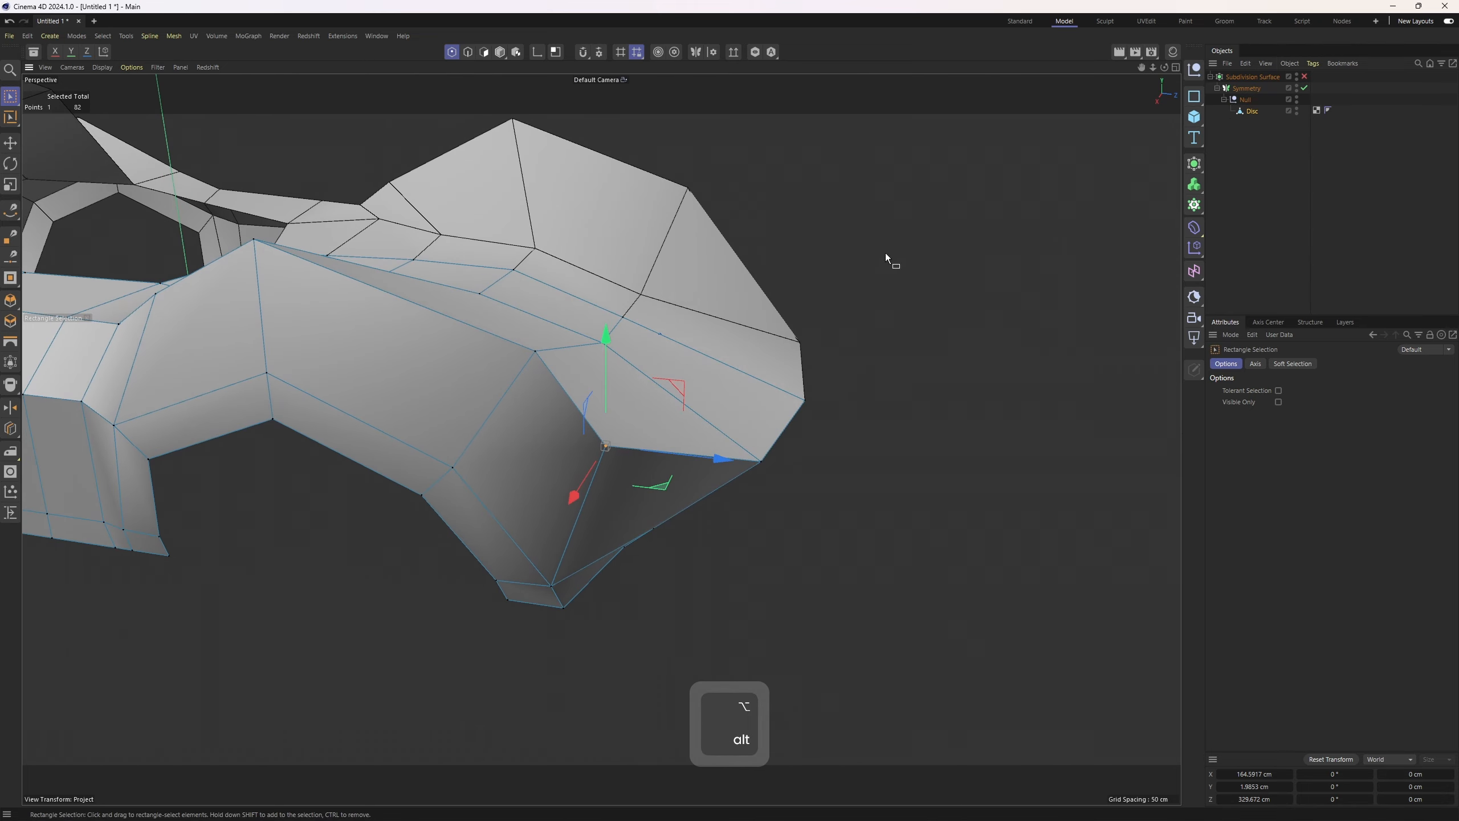
{"action": "left_click_drag", "start_coordinate": [885, 253], "coordinate": [508, 428], "text": "alt"}
{"action": "left_click_drag", "start_coordinate": [512, 537], "coordinate": [582, 481]}
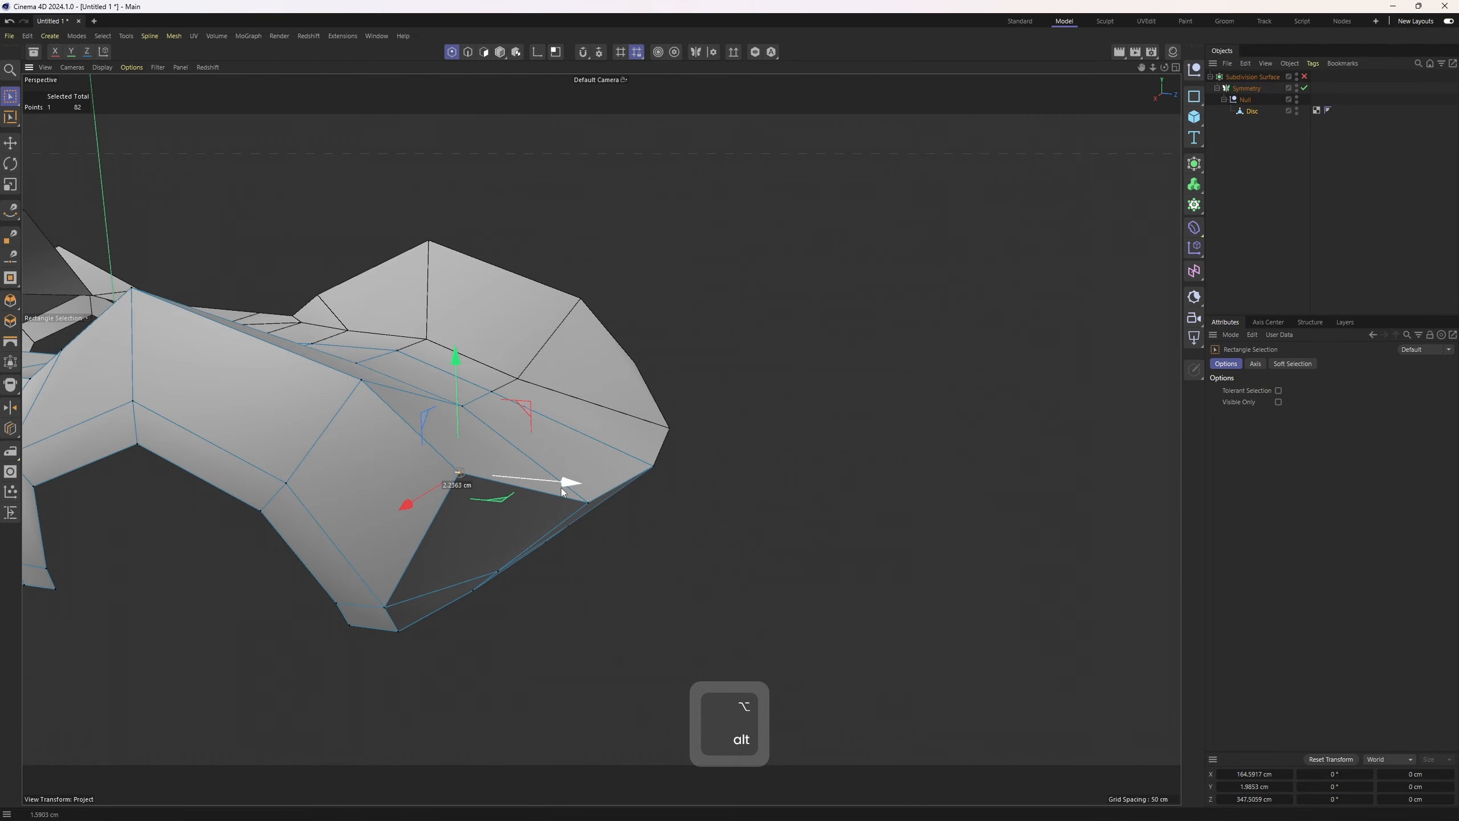
{"action": "middle_click", "coordinate": [582, 481]}
{"action": "left_click", "coordinate": [1304, 77]}
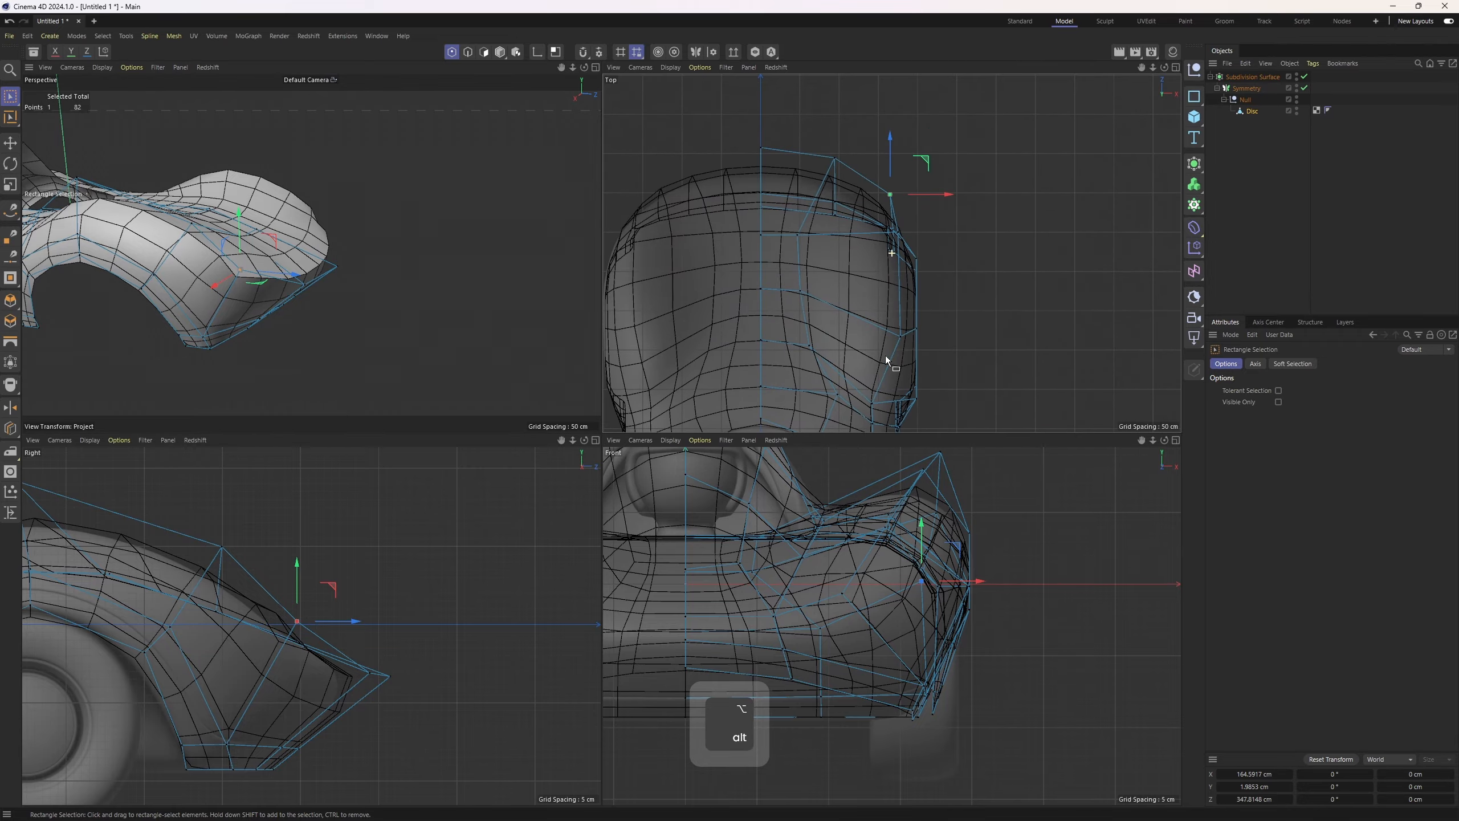
Select the edge loop along the body's centre seam and set its X position and X size to 0
{"action": "middle_click", "coordinate": [302, 246]}
{"action": "left_click_drag", "start_coordinate": [302, 246], "coordinate": [546, 420], "text": "alt"}
{"action": "middle_click", "coordinate": [546, 419]}
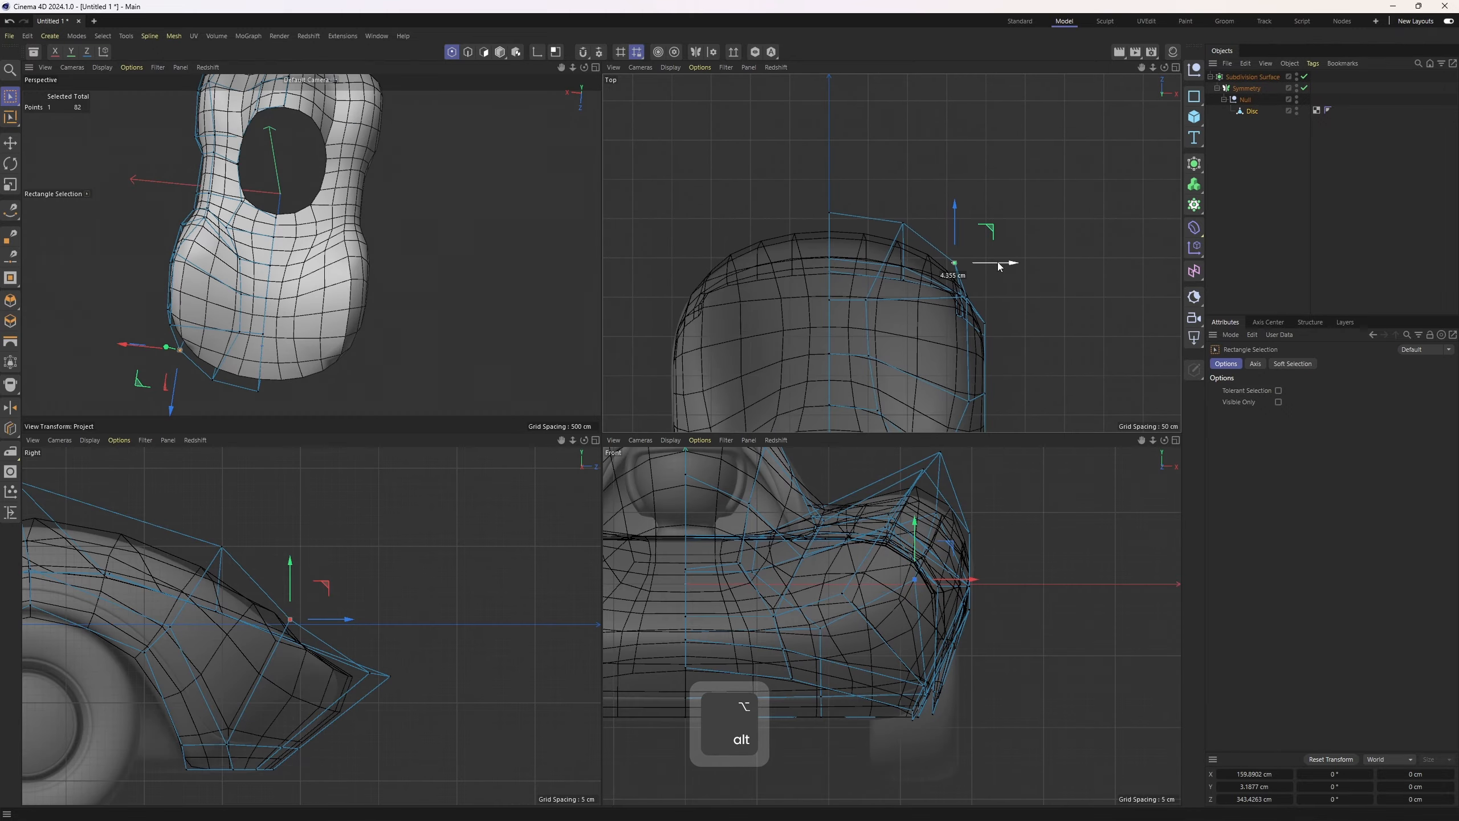
{"action": "middle_click", "coordinate": [515, 270]}
{"action": "left_click_drag", "start_coordinate": [514, 271], "coordinate": [677, 358], "text": "alt"}
{"action": "key", "text": "q"}
{"action": "key", "text": "2"}
{"action": "key", "text": "3"}
{"action": "left_click_drag", "start_coordinate": [600, 393], "coordinate": [629, 408], "text": "alt"}
{"action": "key", "text": "e"}
{"action": "key", "text": "2"}
{"action": "key", "text": "2"}
{"action": "double_click", "coordinate": [700, 419]}
{"action": "left_click_drag", "start_coordinate": [927, 445], "coordinate": [531, 456], "text": "alt"}
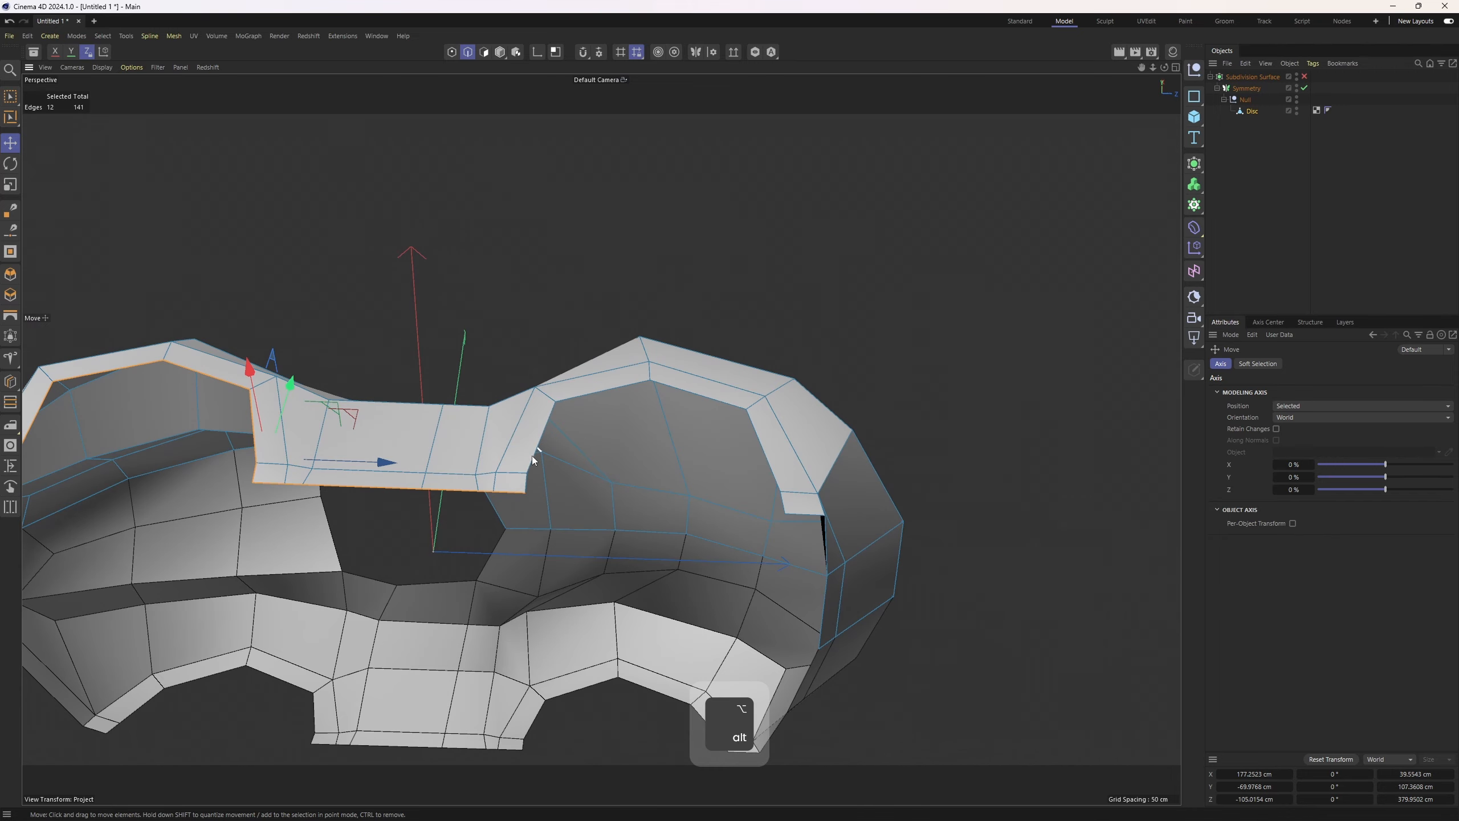
{"action": "left_click", "coordinate": [532, 457], "text": "shift"}
{"action": "left_click", "coordinate": [787, 502], "text": "ctrl+shift"}
{"action": "left_click_drag", "start_coordinate": [787, 502], "coordinate": [750, 509], "text": "alt"}
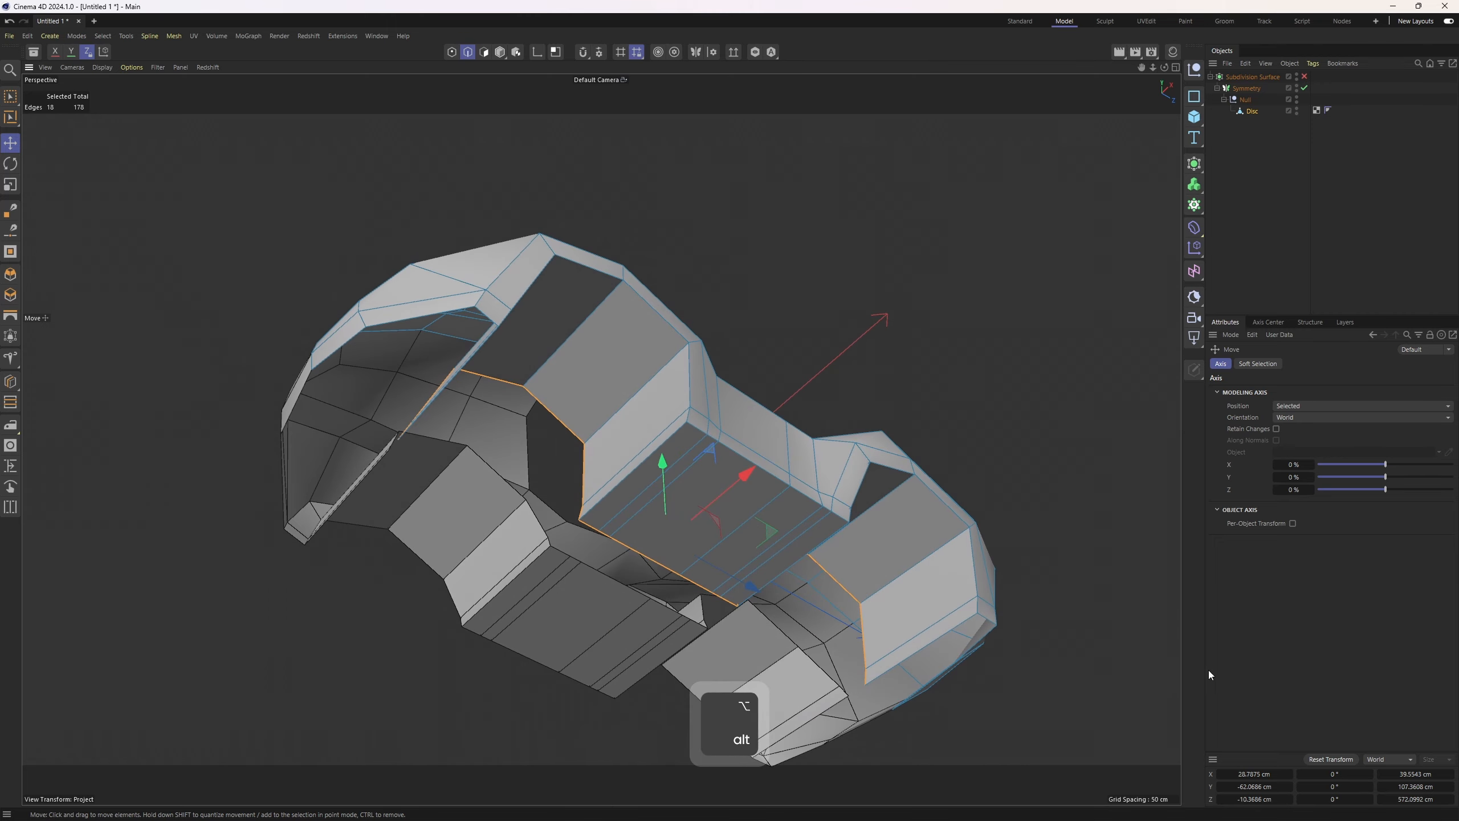
{"action": "left_click", "coordinate": [1254, 774]}
{"action": "type", "text": "0"}
{"action": "left_click", "coordinate": [1417, 772]}
{"action": "type", "text": "0"}
{"action": "key", "text": "Return"}
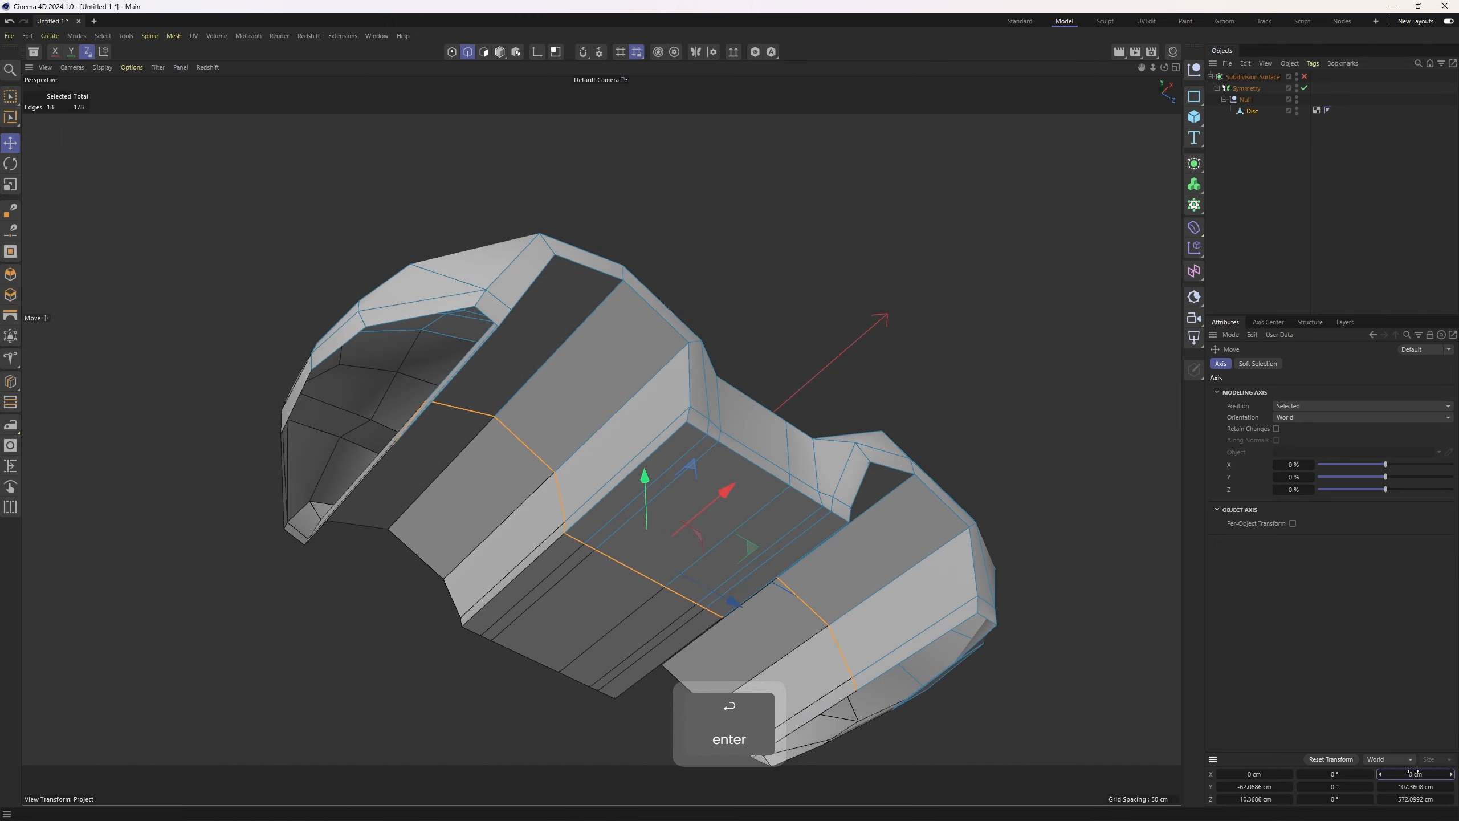
Add a loop cut at about 69% offset across the roof and side panels
{"action": "left_click_drag", "start_coordinate": [668, 429], "coordinate": [611, 414], "text": "alt"}
{"action": "key", "text": "k"}
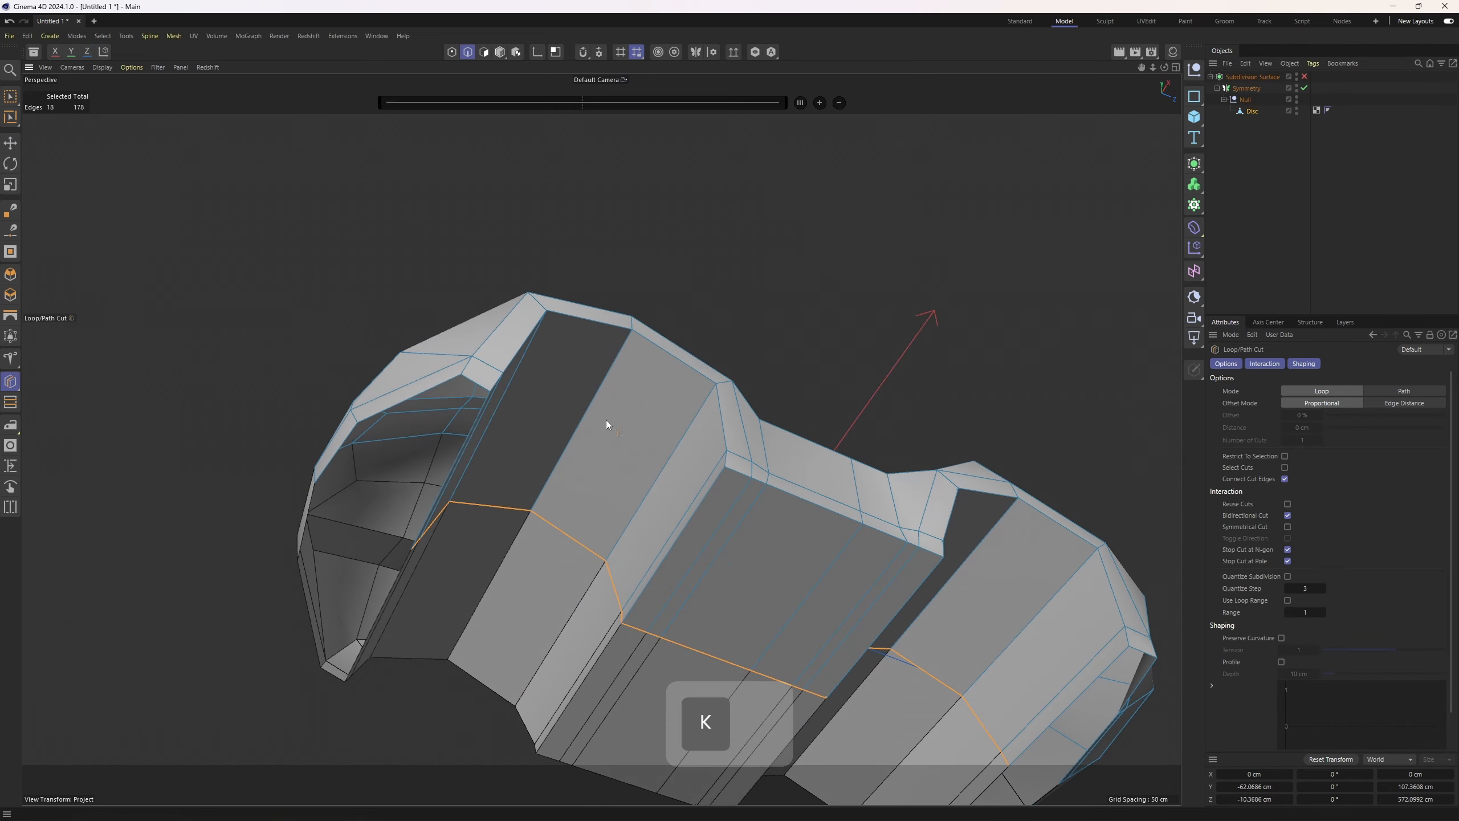
{"action": "key", "text": "l"}
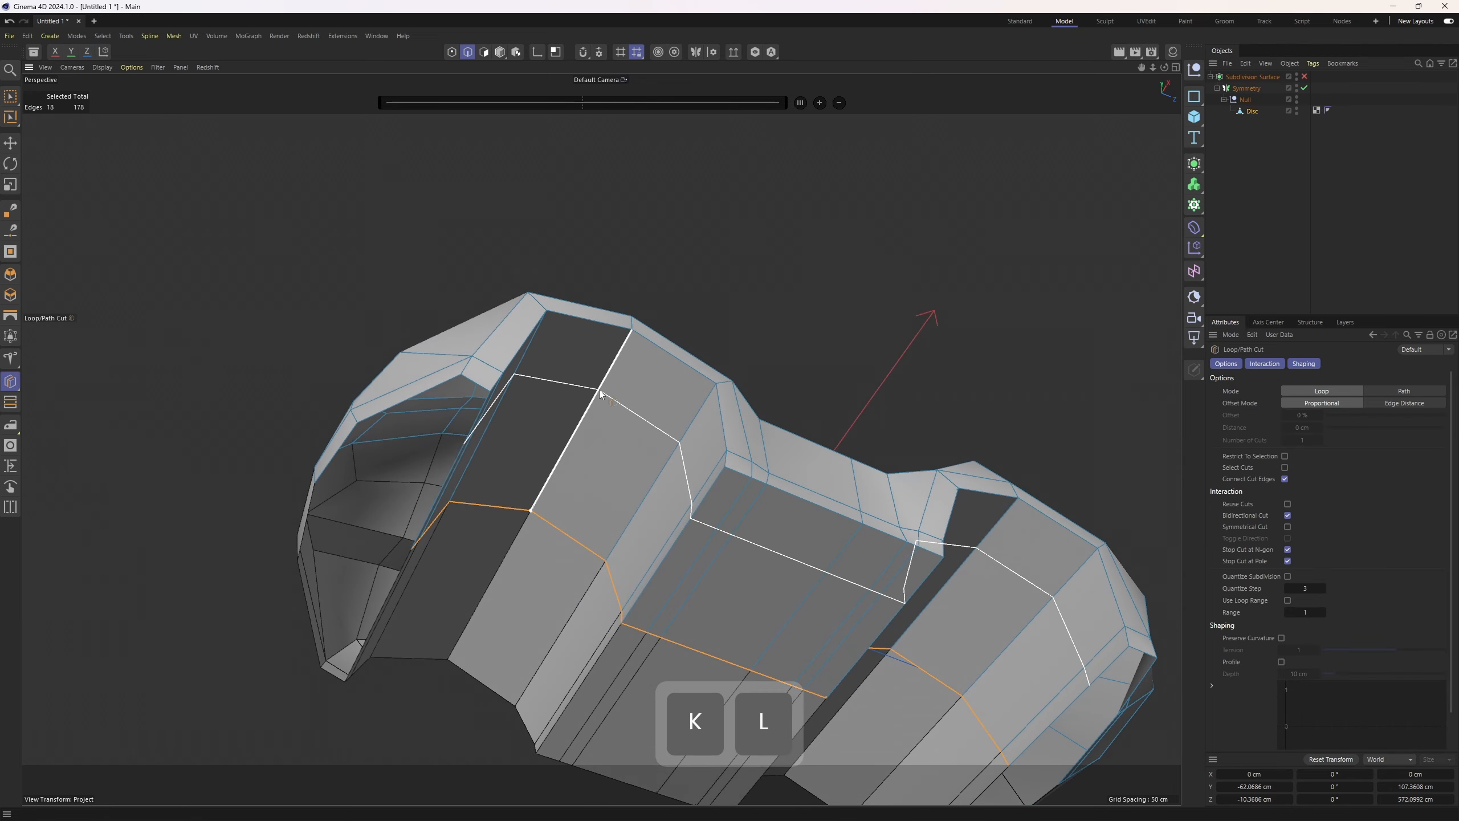
{"action": "left_click", "coordinate": [599, 395]}
{"action": "left_click_drag", "start_coordinate": [599, 395], "coordinate": [644, 321], "text": "alt"}
Try to draw an edge across the gap beside the roof with the Polygon Pen and undo it
{"action": "key", "text": "m"}
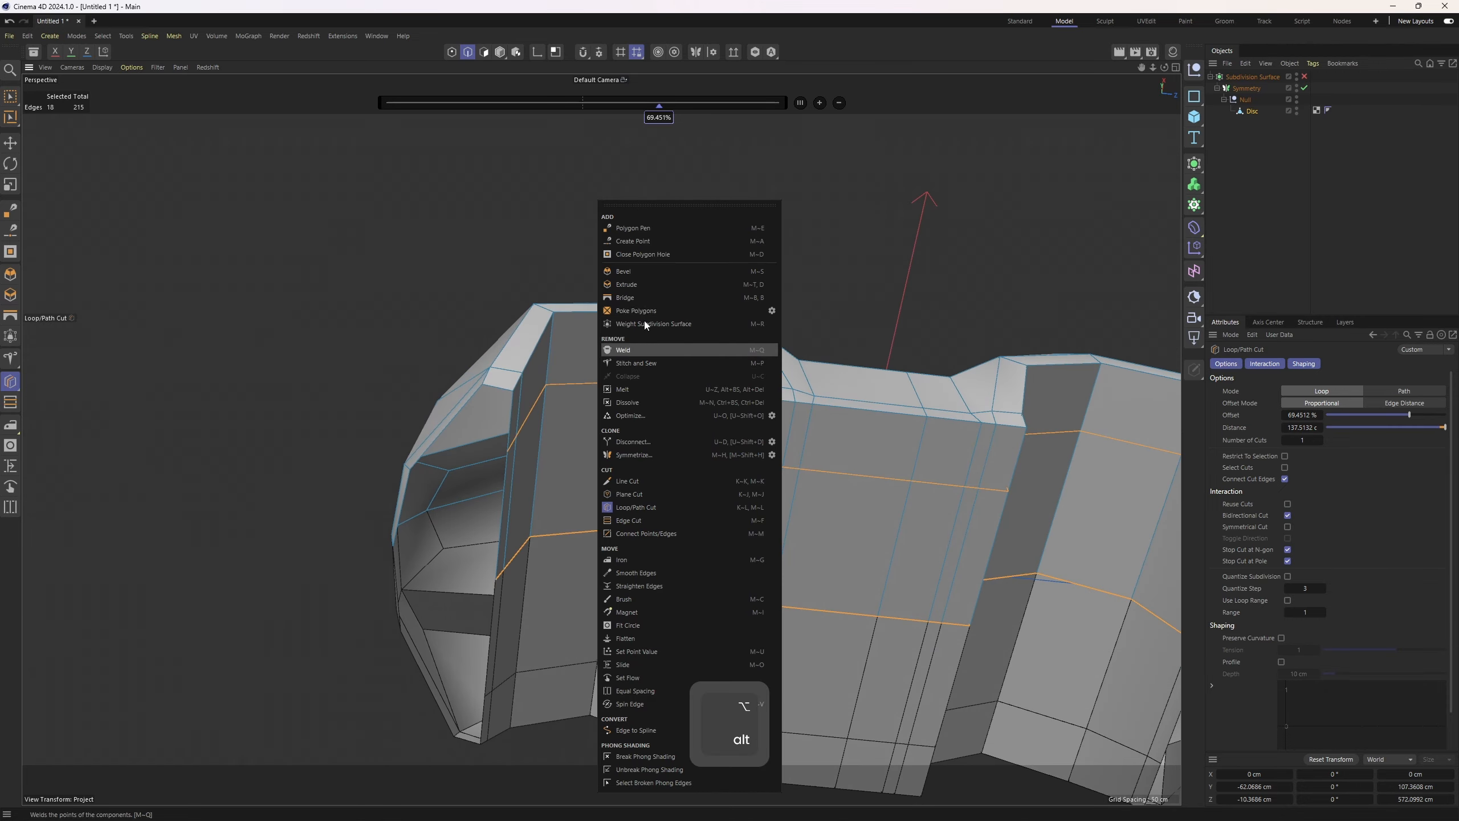
{"action": "left_click", "coordinate": [649, 229]}
{"action": "left_click_drag", "start_coordinate": [598, 391], "coordinate": [443, 313], "text": "alt"}
{"action": "left_click_drag", "start_coordinate": [527, 379], "coordinate": [577, 353], "text": "alt"}
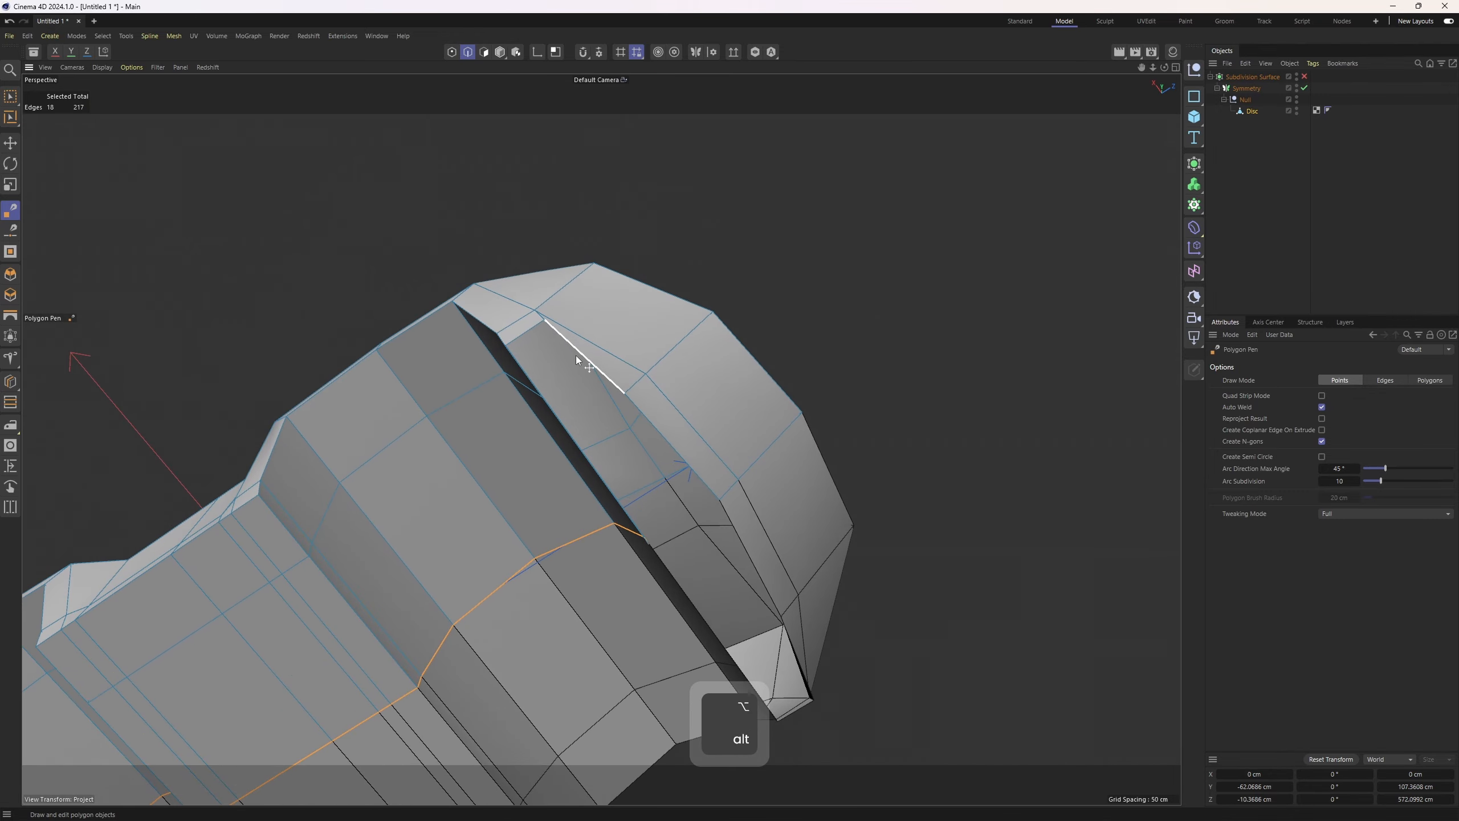
{"action": "left_click_drag", "start_coordinate": [603, 405], "coordinate": [618, 457], "text": "ctrl"}
{"action": "key", "text": "ctrl+z"}
Fill the opening behind the roof with Close Polygon Hole
{"action": "right_click", "coordinate": [723, 405]}
{"action": "left_click", "coordinate": [769, 254]}
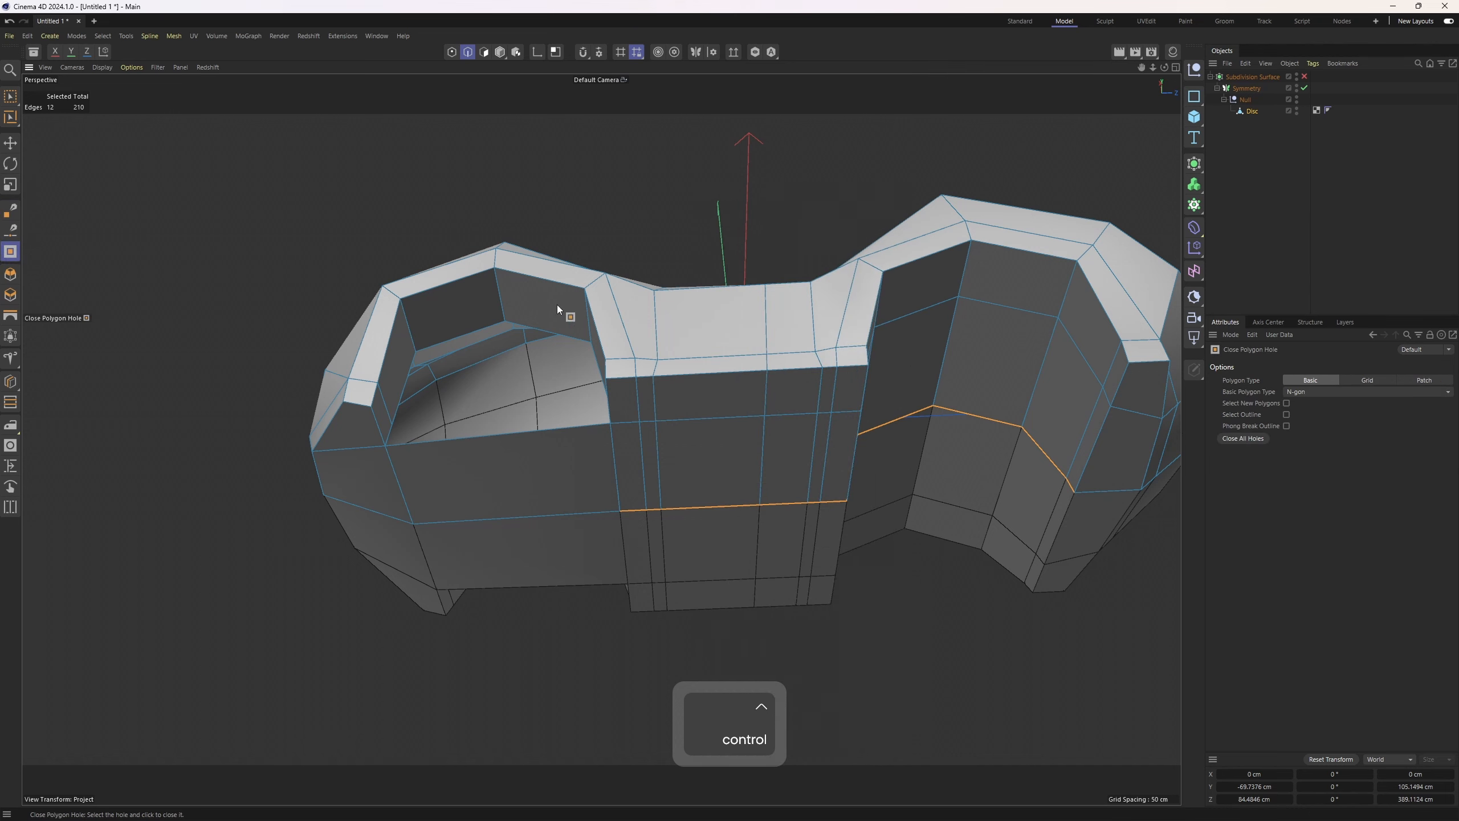
{"action": "left_click", "coordinate": [556, 311]}
{"action": "left_click_drag", "start_coordinate": [556, 311], "coordinate": [684, 373], "text": "alt"}
Bridge the gap near the front fender with Polygon Pen strokes, undoing the final stroke
{"action": "right_click", "coordinate": [684, 373]}
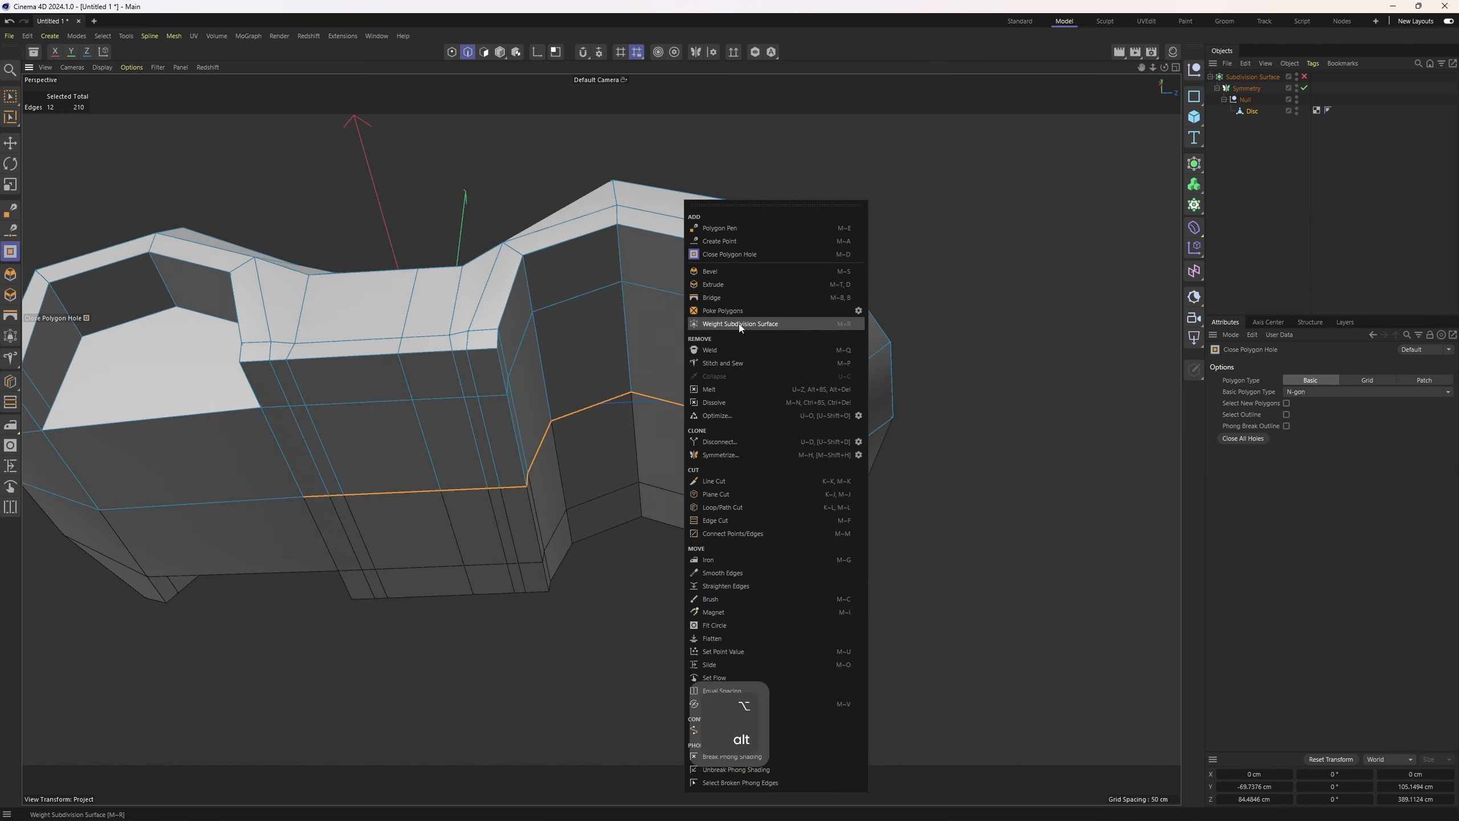
{"action": "left_click", "coordinate": [734, 228]}
{"action": "left_click_drag", "start_coordinate": [734, 227], "coordinate": [495, 461], "text": "alt"}
{"action": "left_click", "coordinate": [494, 459], "text": "ctrl"}
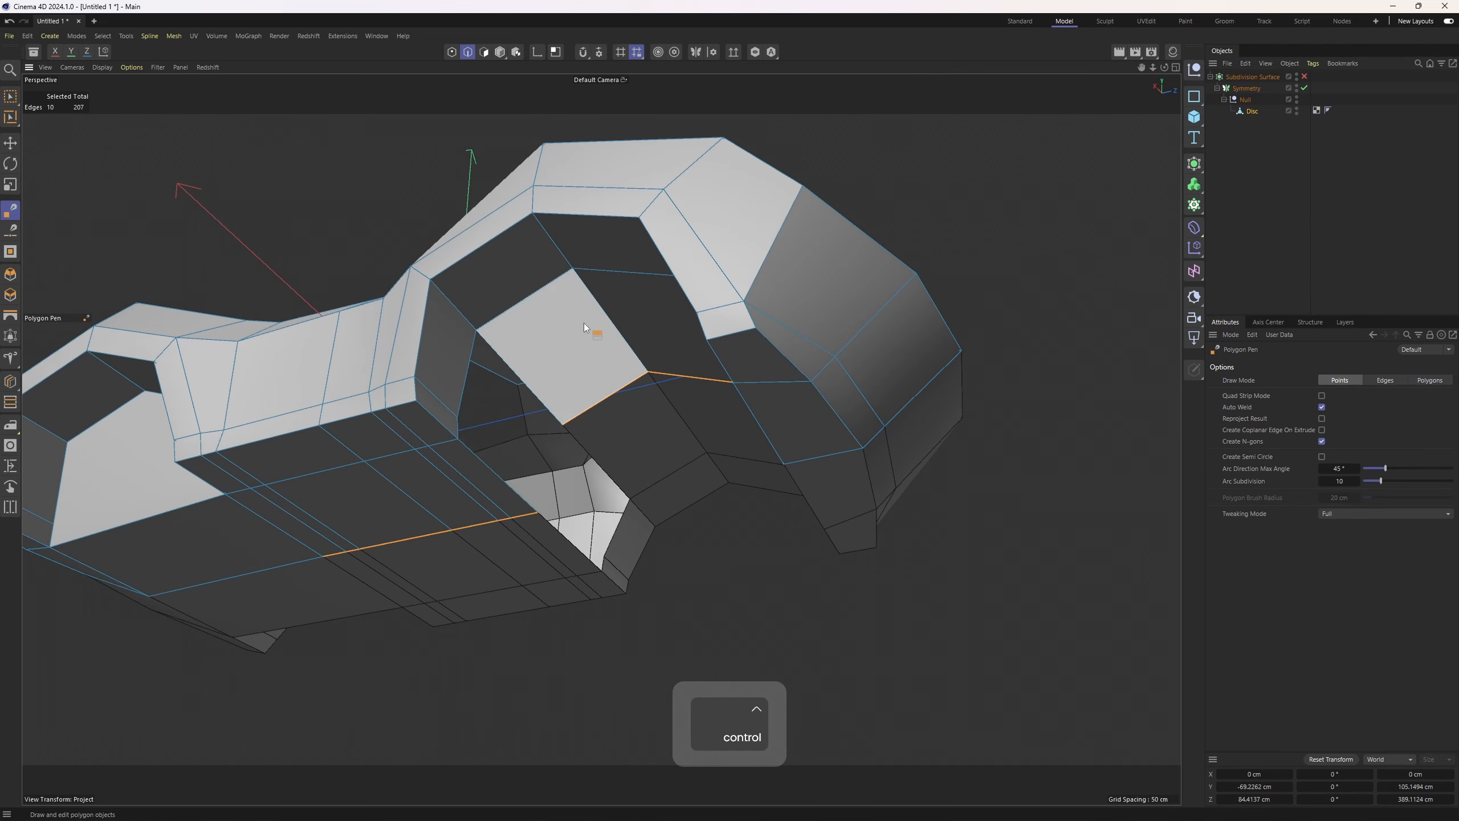
{"action": "left_click", "coordinate": [584, 324], "text": "ctrl"}
{"action": "left_click", "coordinate": [645, 342], "text": "ctrl"}
{"action": "left_click_drag", "start_coordinate": [647, 379], "coordinate": [763, 380], "text": "alt"}
{"action": "left_click", "coordinate": [764, 381], "text": "ctrl"}
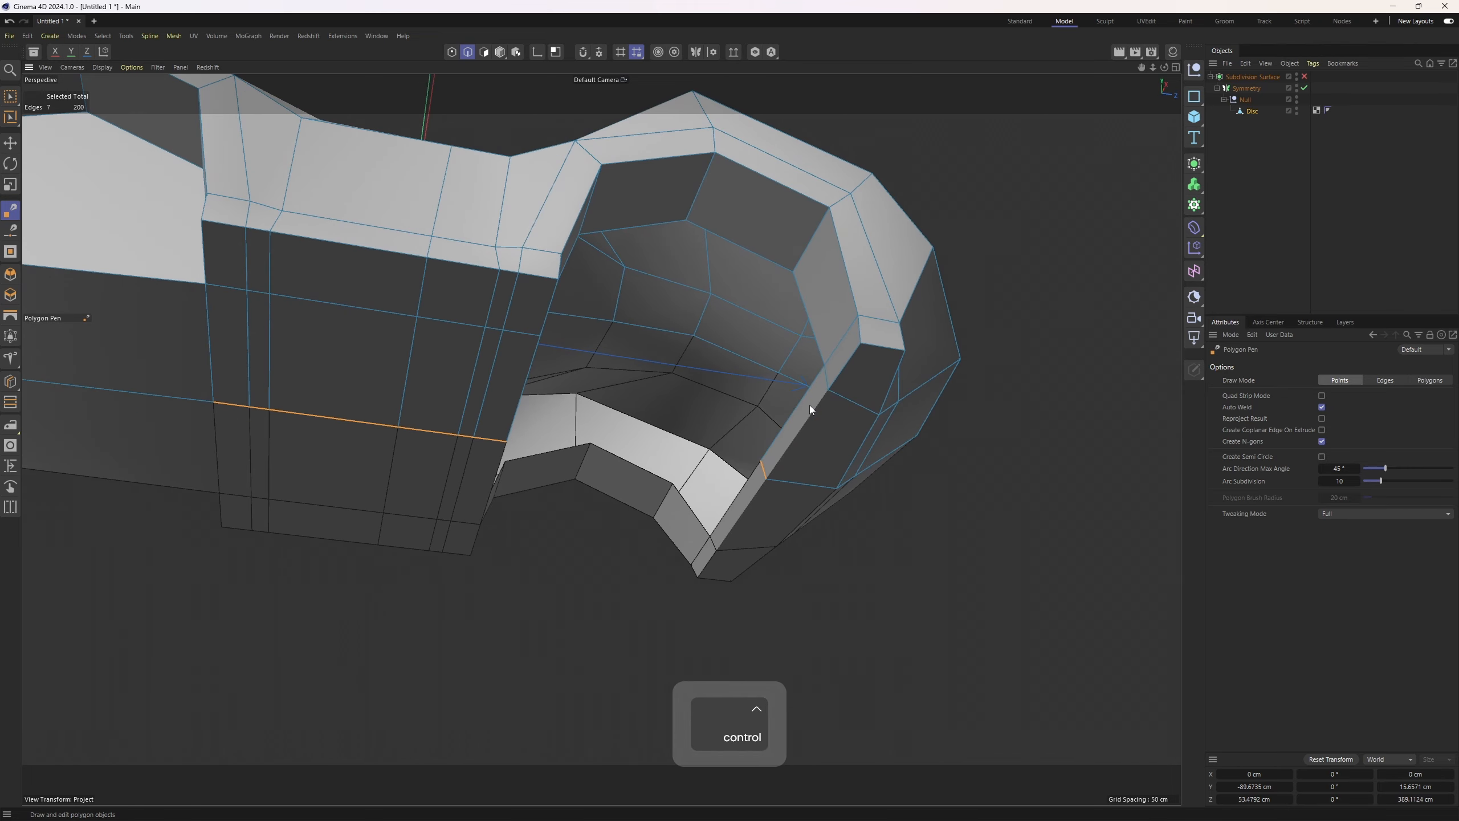
{"action": "key", "text": "ctrl+z"}
{"action": "left_click", "coordinate": [788, 388], "text": "ctrl"}
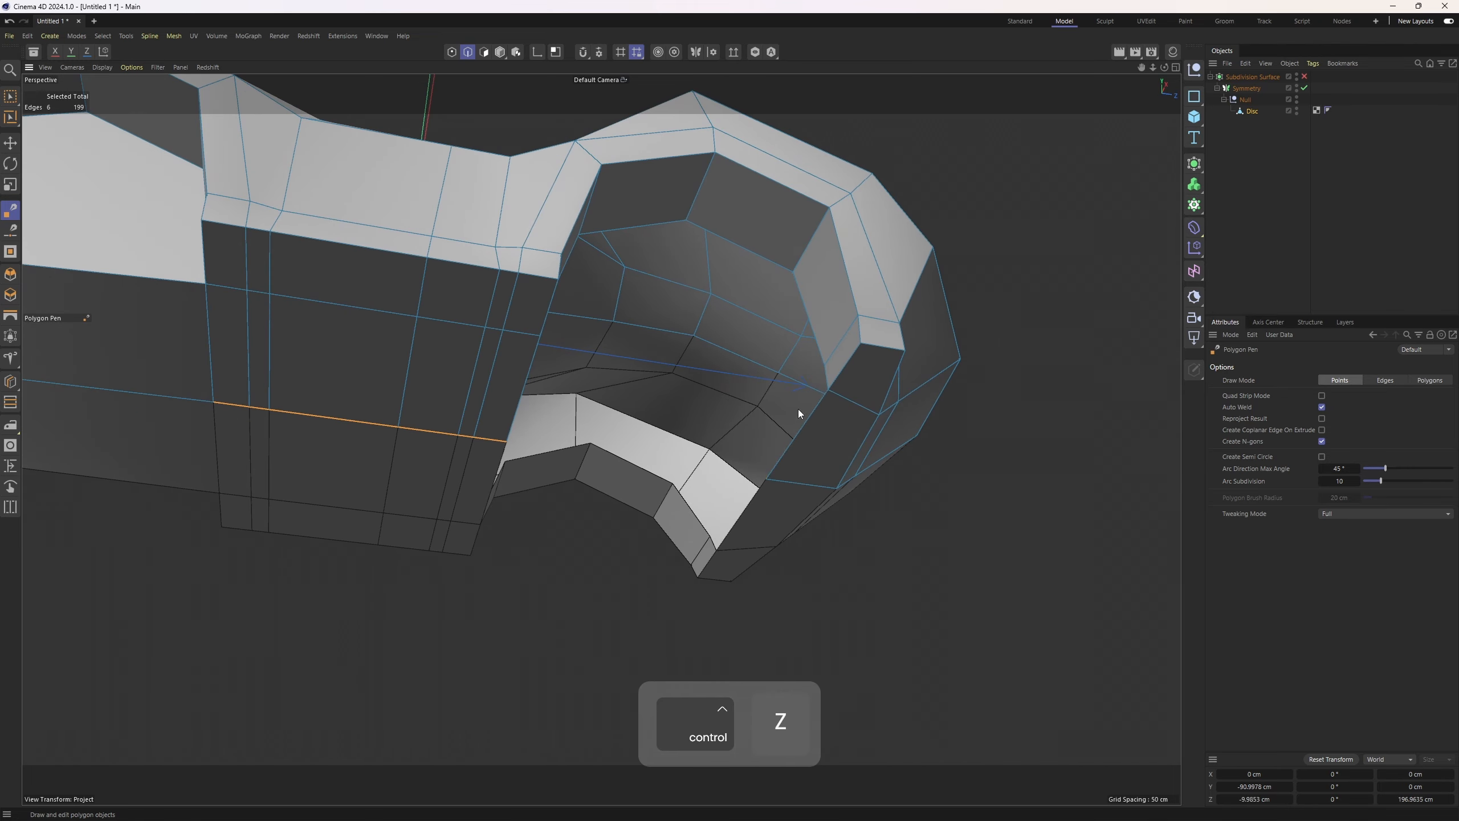
Close the remaining hole in the front fender with Close Polygon Hole
{"action": "left_click_drag", "start_coordinate": [529, 383], "coordinate": [811, 435], "text": "ctrl"}
{"action": "right_click", "coordinate": [825, 317]}
{"action": "left_click", "coordinate": [874, 257]}
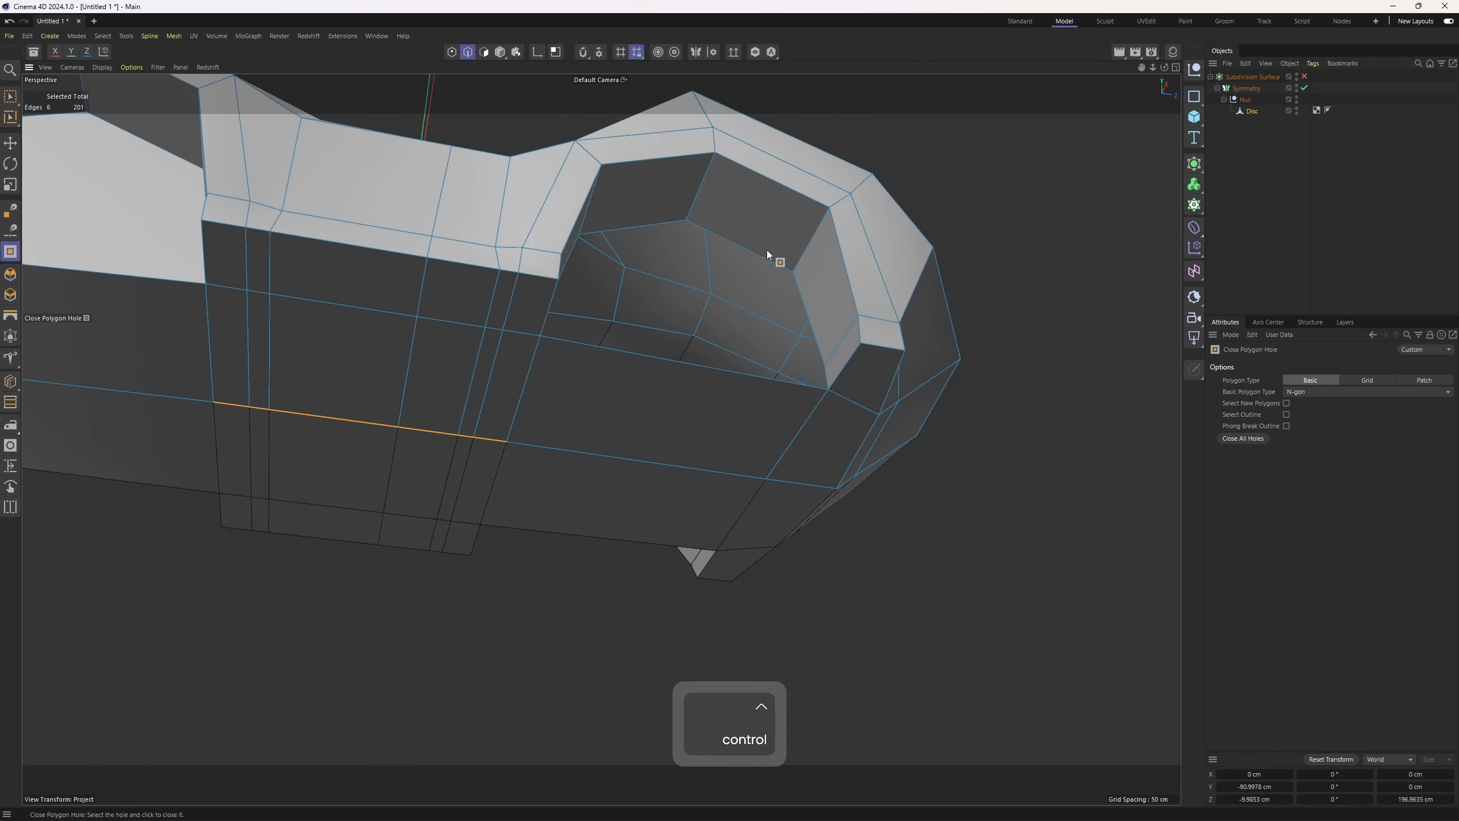
{"action": "left_click_drag", "start_coordinate": [826, 308], "coordinate": [553, 256], "text": "alt"}
Draw vertical edges with the Polygon Pen from the window corners down through the side panels
{"action": "right_click", "coordinate": [541, 269]}
{"action": "left_click", "coordinate": [590, 229]}
{"action": "left_click", "coordinate": [540, 387]}
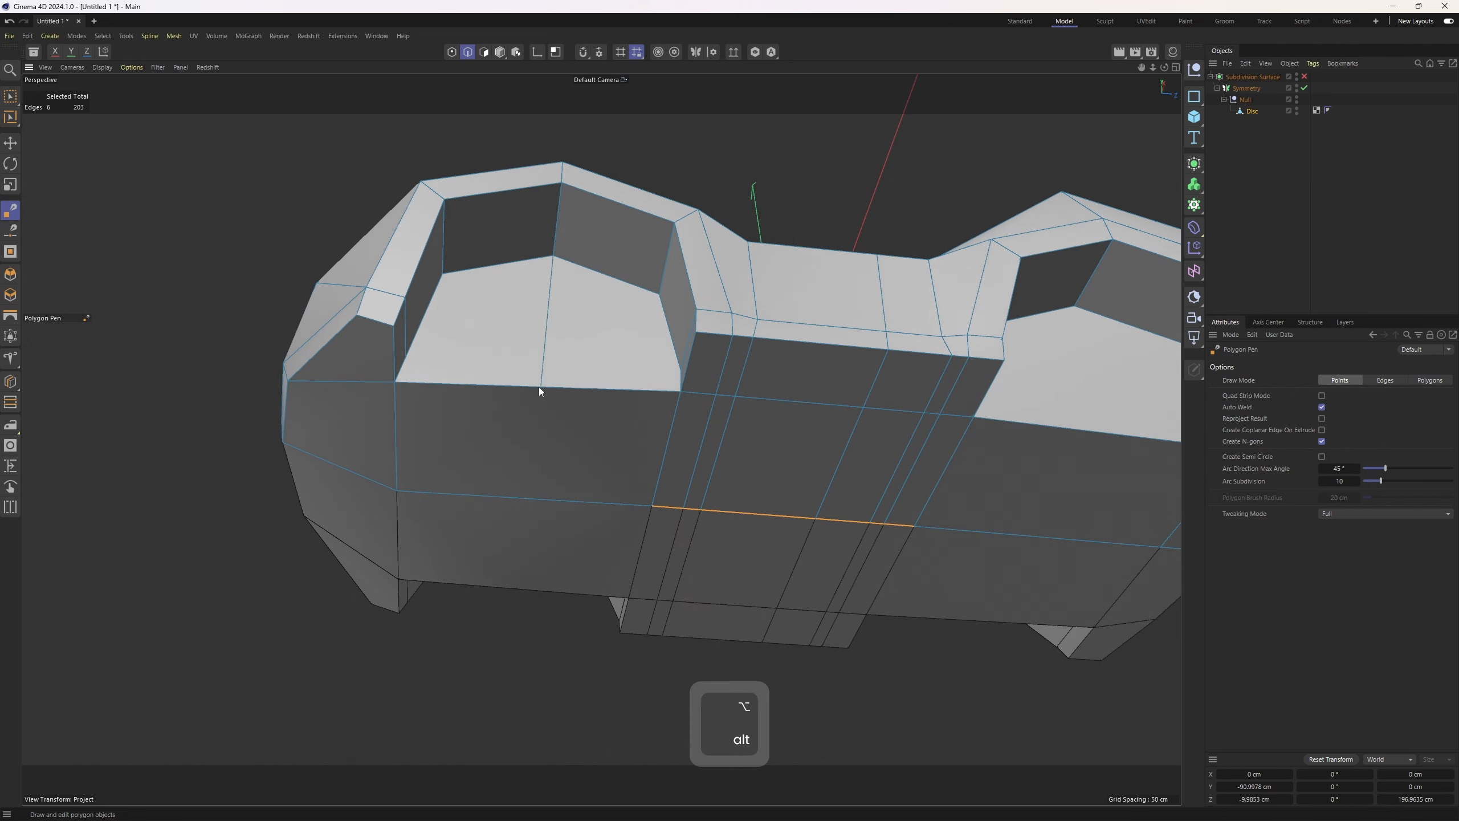
{"action": "left_click", "coordinate": [525, 497]}
{"action": "middle_click_drag", "start_coordinate": [1094, 302], "coordinate": [627, 284], "text": "alt"}
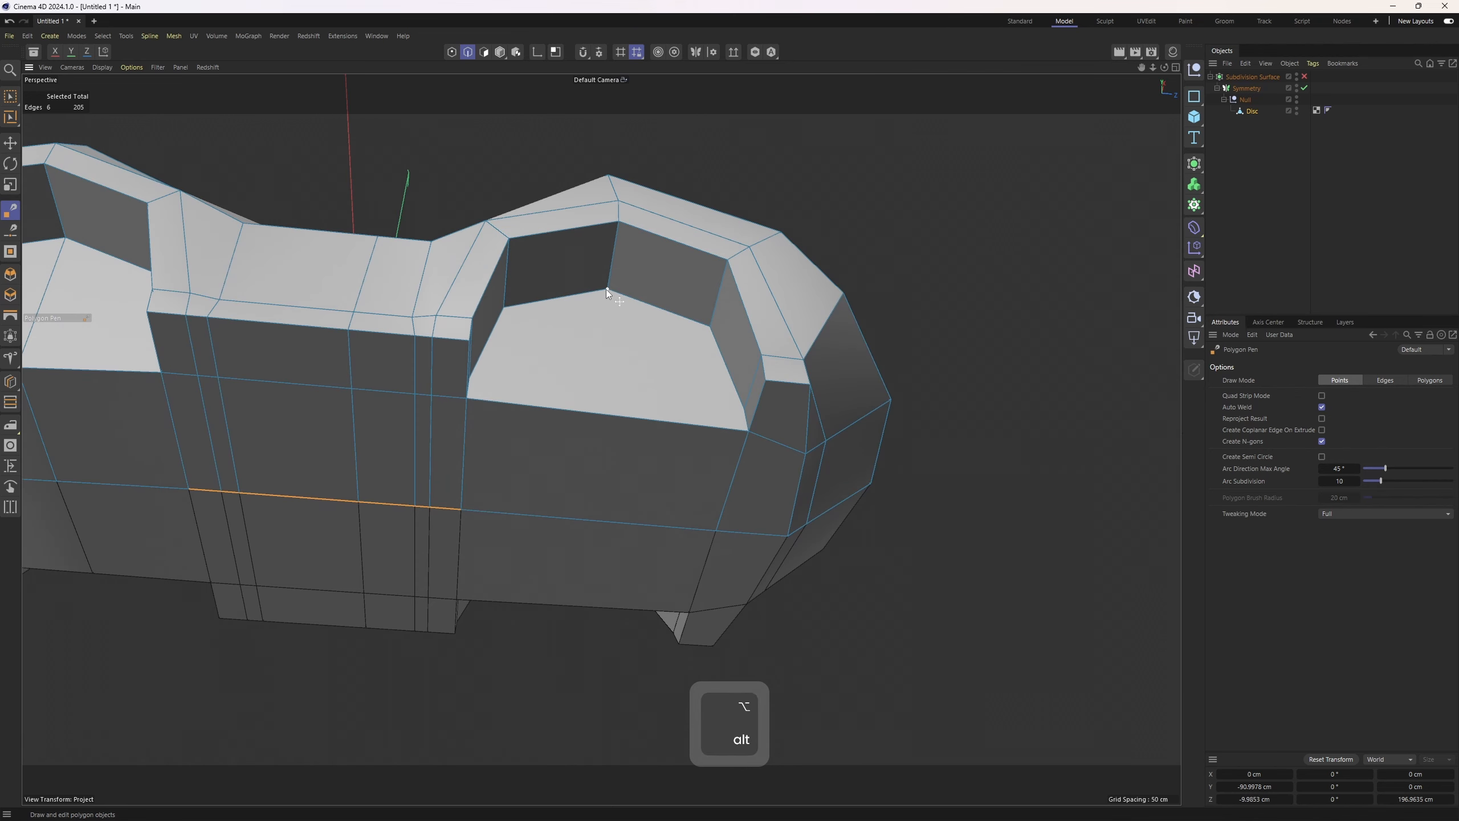
{"action": "left_click", "coordinate": [607, 289]}
{"action": "left_click", "coordinate": [603, 414]}
{"action": "left_click", "coordinate": [593, 520]}
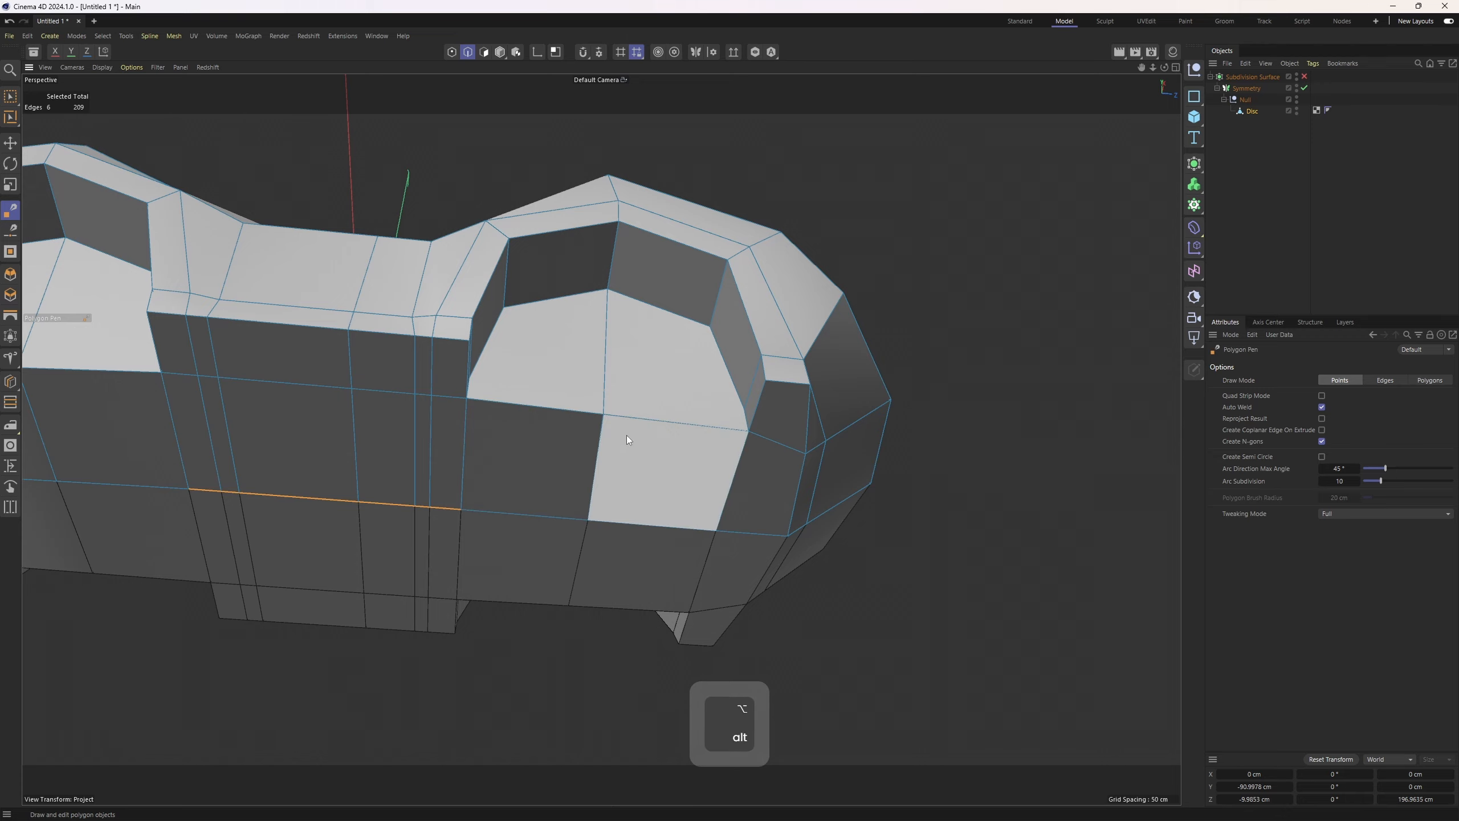
Add more Polygon Pen edges across the lower side panel
{"action": "left_click_drag", "start_coordinate": [627, 435], "coordinate": [422, 458], "text": "alt"}
{"action": "left_click", "coordinate": [409, 448]}
{"action": "left_click_drag", "start_coordinate": [506, 440], "coordinate": [549, 457], "text": "alt"}
{"action": "left_click", "coordinate": [636, 469]}
{"action": "left_click", "coordinate": [390, 444]}
{"action": "left_click", "coordinate": [670, 465]}
{"action": "left_click_drag", "start_coordinate": [670, 473], "coordinate": [645, 493], "text": "alt"}
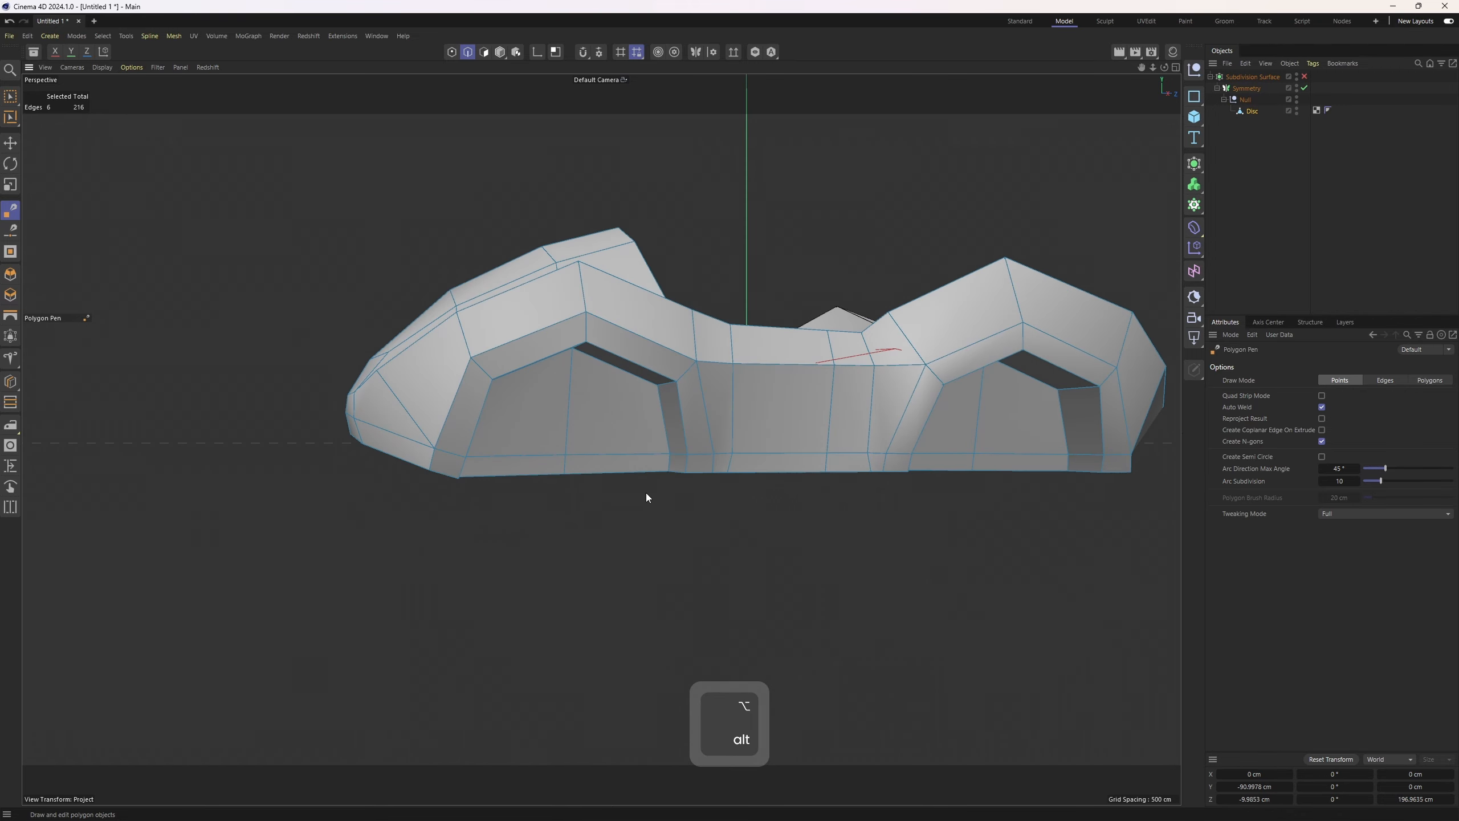
Change the viewport shading to show wireframe lines on the shaded model
{"action": "scroll", "coordinate": [680, 438], "scroll_direction": "down", "scroll_amount": 3}
{"action": "key", "text": "4"}
{"action": "middle_click_drag", "start_coordinate": [680, 438], "coordinate": [552, 463], "text": "alt"}
{"action": "key", "text": "n"}
{"action": "left_click_drag", "start_coordinate": [657, 411], "coordinate": [694, 567], "text": "alt"}
{"action": "key", "text": "e"}
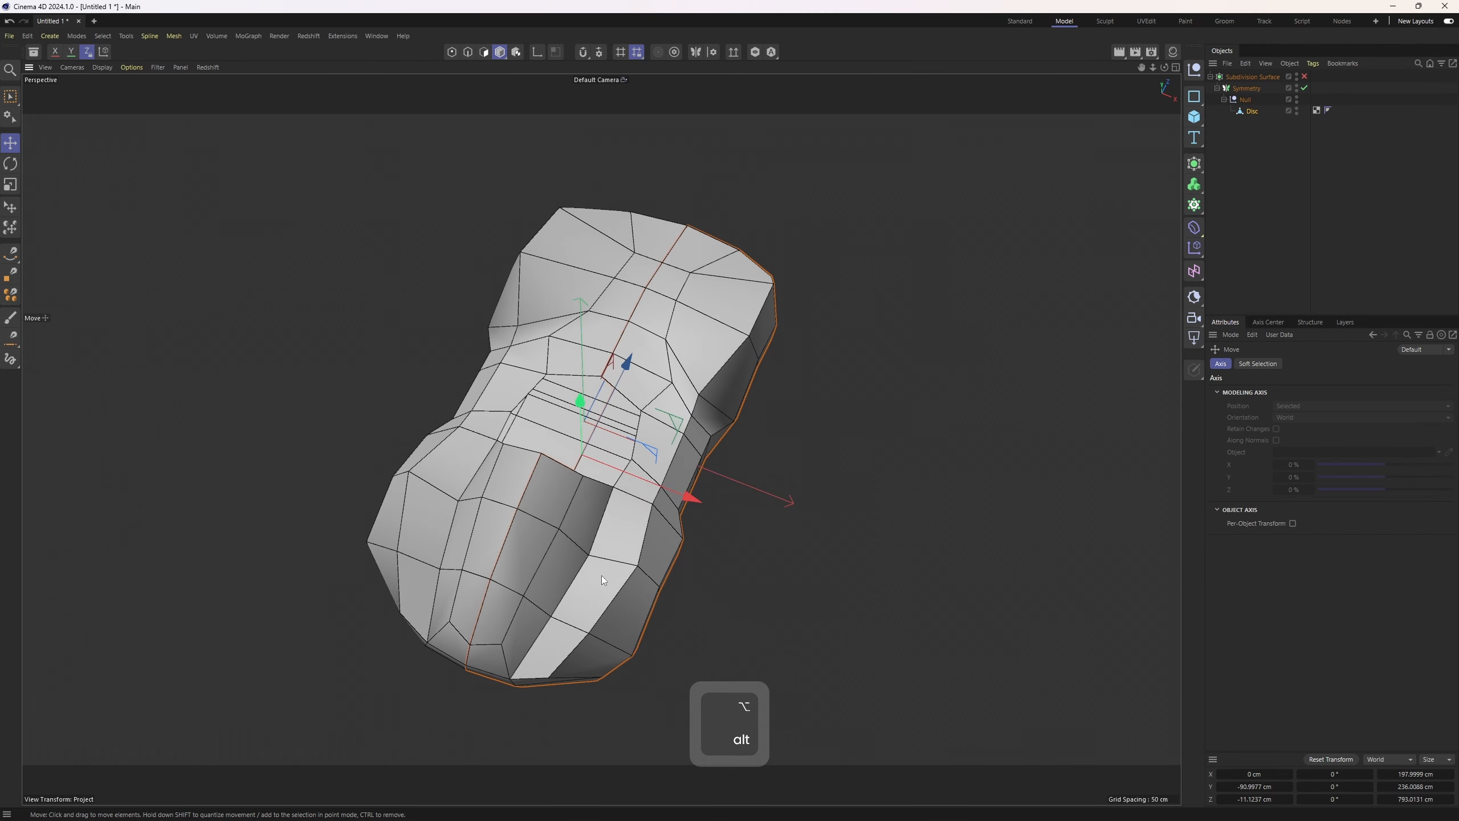
{"action": "left_click_drag", "start_coordinate": [602, 575], "coordinate": [664, 488], "text": "alt"}
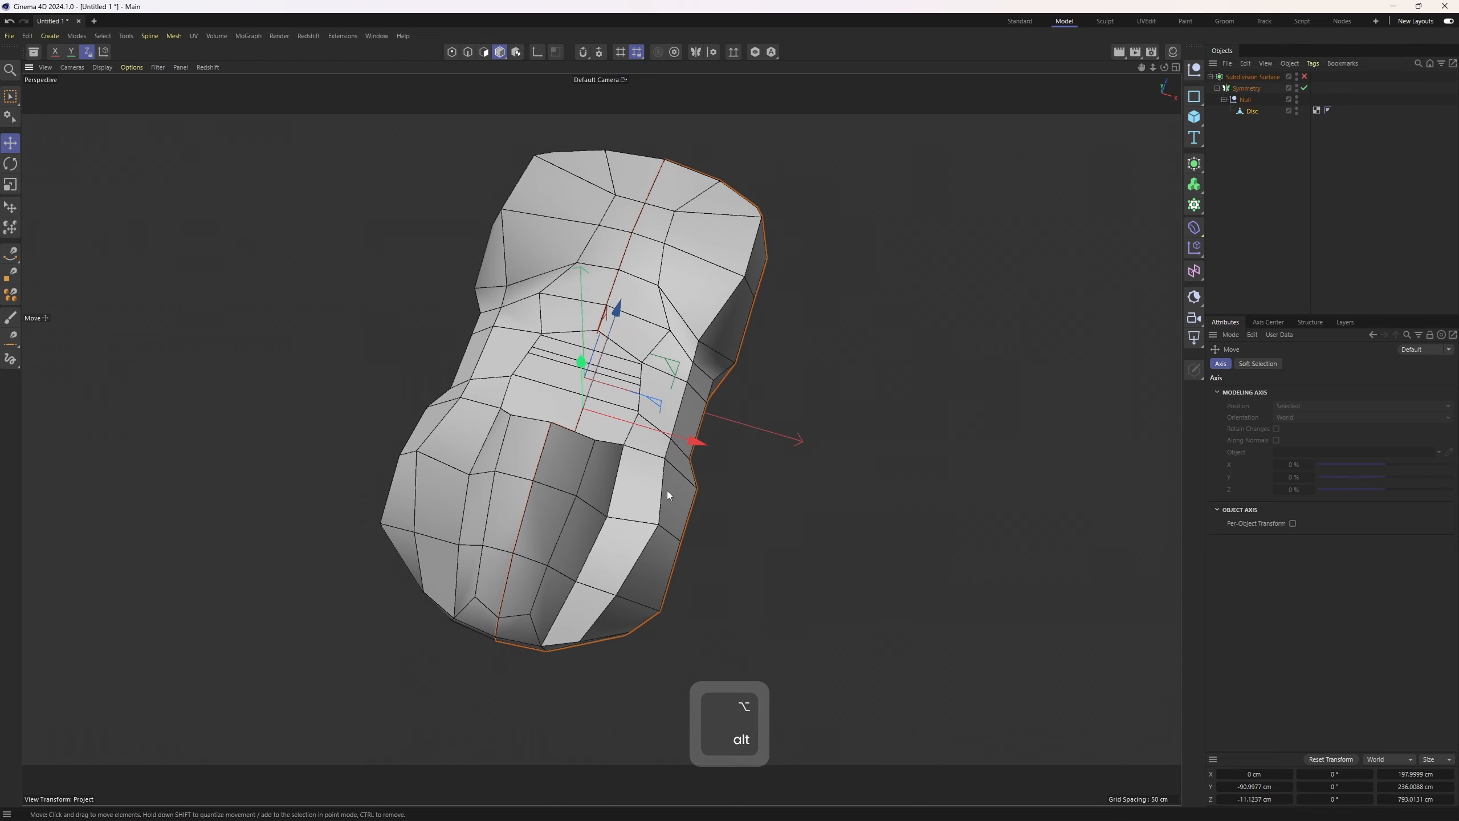
Select the outer edge loop along the body's side and frame it against the reference in the top view
{"action": "key", "text": "e"}
{"action": "double_click", "coordinate": [727, 306]}
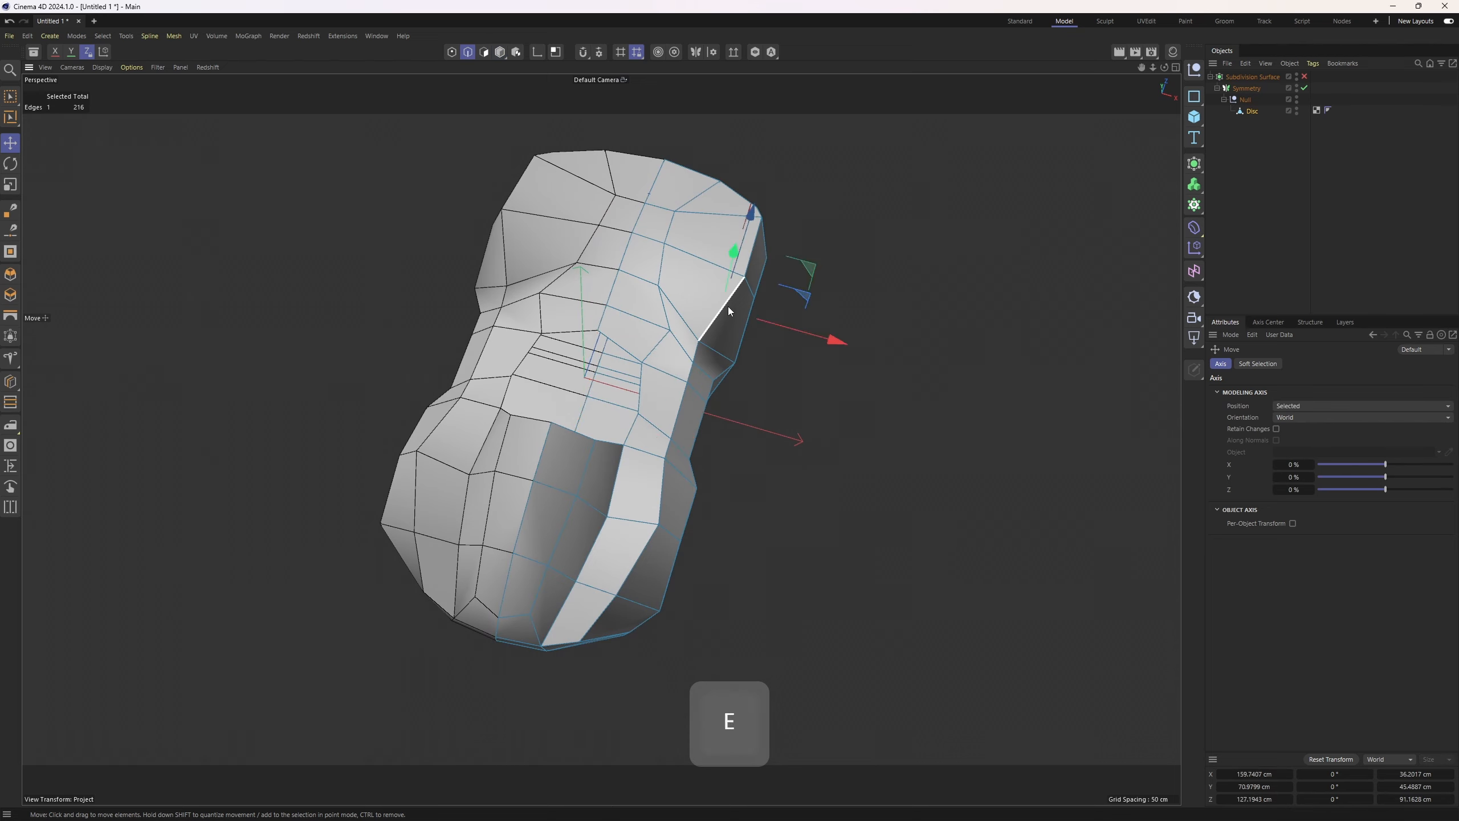
{"action": "left_click_drag", "start_coordinate": [718, 393], "coordinate": [523, 602], "text": "alt"}
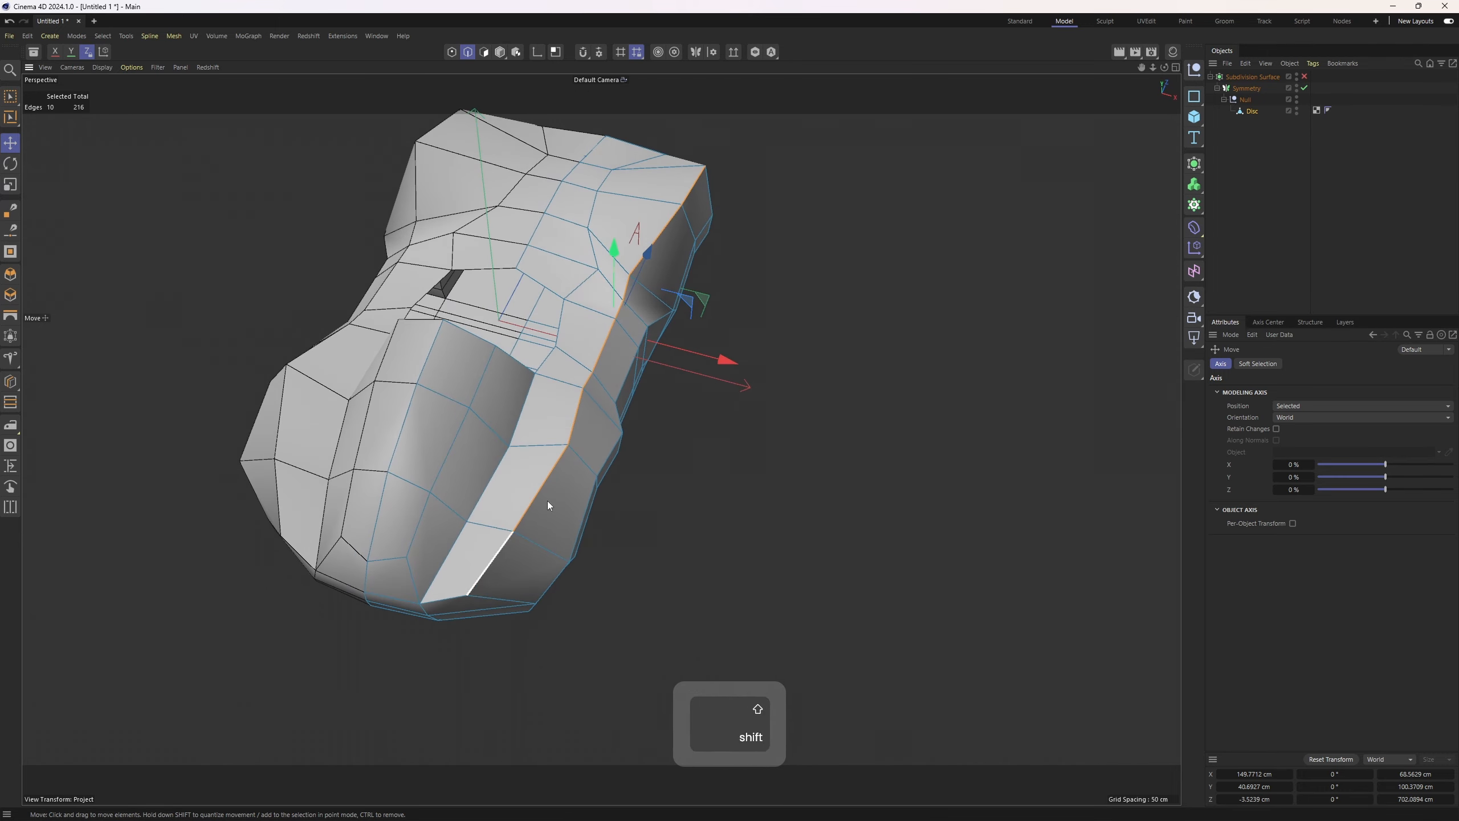
{"action": "left_click_drag", "start_coordinate": [546, 500], "coordinate": [646, 465], "text": "alt"}
{"action": "left_click", "coordinate": [481, 491], "text": "shift"}
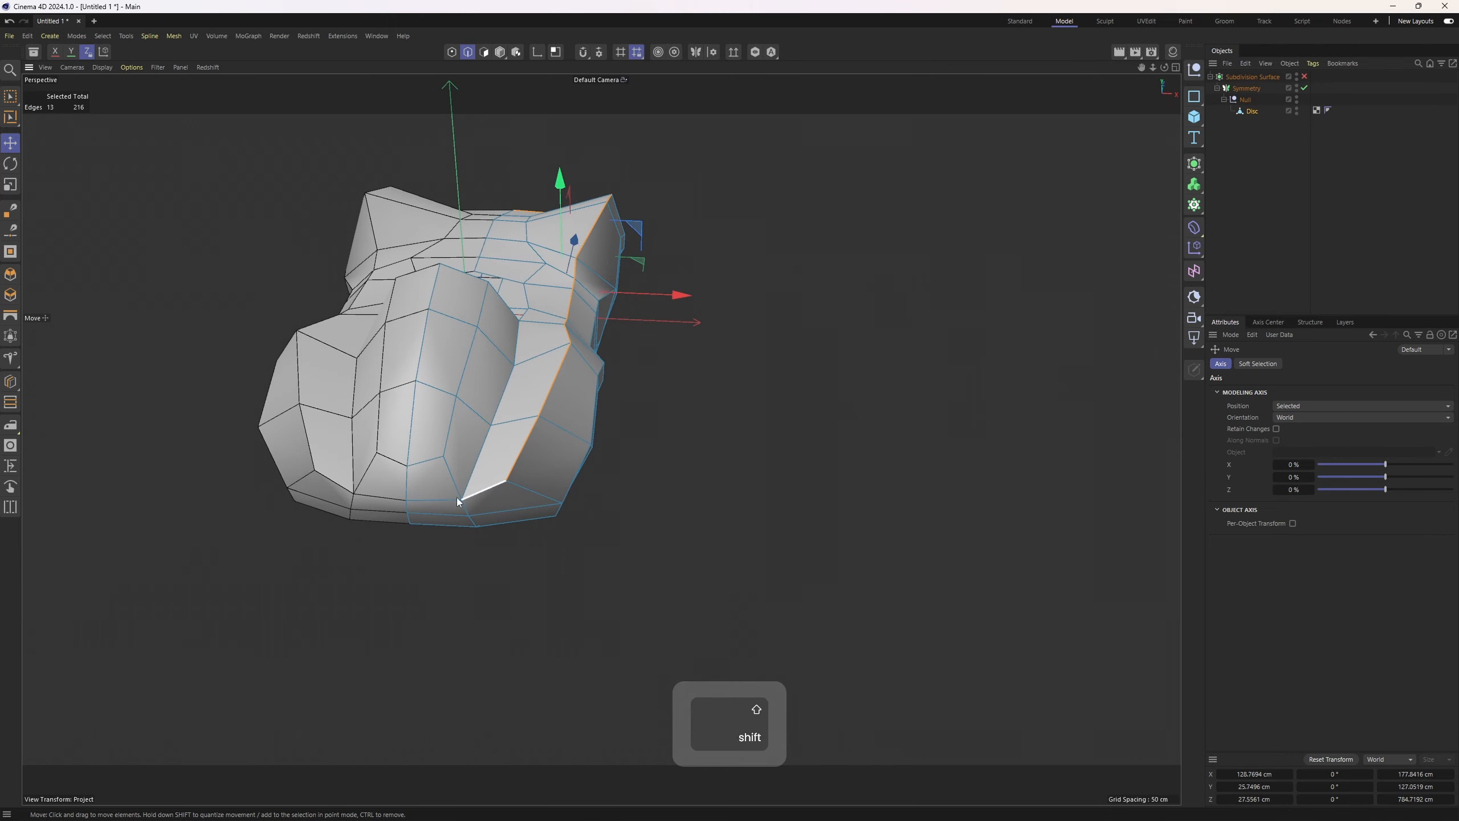
{"action": "left_click", "coordinate": [446, 498], "text": "shift"}
{"action": "left_click_drag", "start_coordinate": [602, 398], "coordinate": [665, 406], "text": "alt"}
{"action": "middle_click", "coordinate": [665, 406]}
{"action": "middle_click", "coordinate": [860, 272]}
{"action": "scroll", "coordinate": [835, 247], "scroll_direction": "down", "scroll_amount": 5}
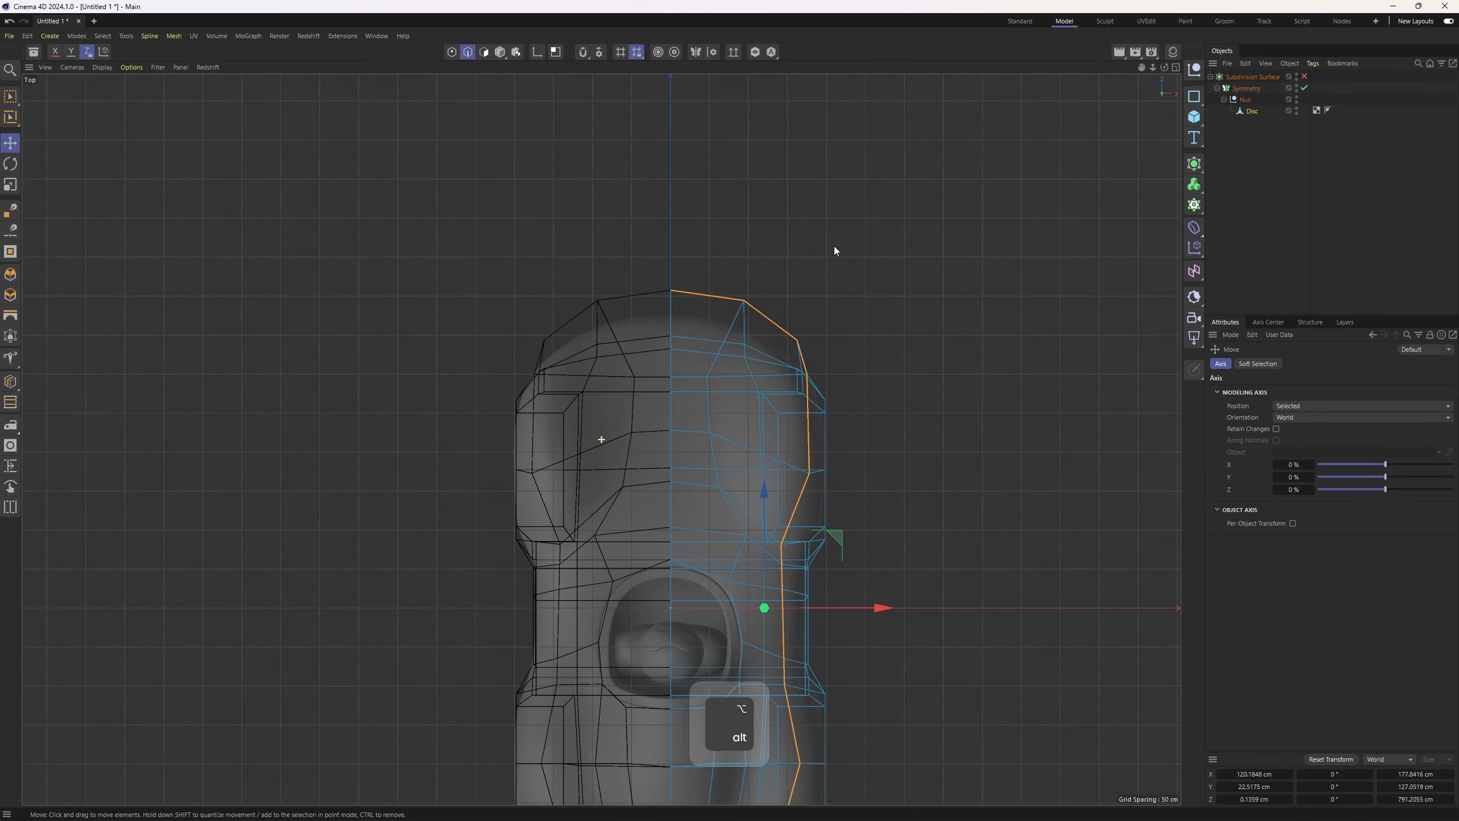
{"action": "middle_click_drag", "start_coordinate": [834, 247], "coordinate": [784, 174], "text": "alt"}
{"action": "middle_click", "coordinate": [807, 331]}
{"action": "middle_click_drag", "start_coordinate": [717, 369], "coordinate": [736, 395], "text": "alt"}
{"action": "middle_click", "coordinate": [827, 261]}
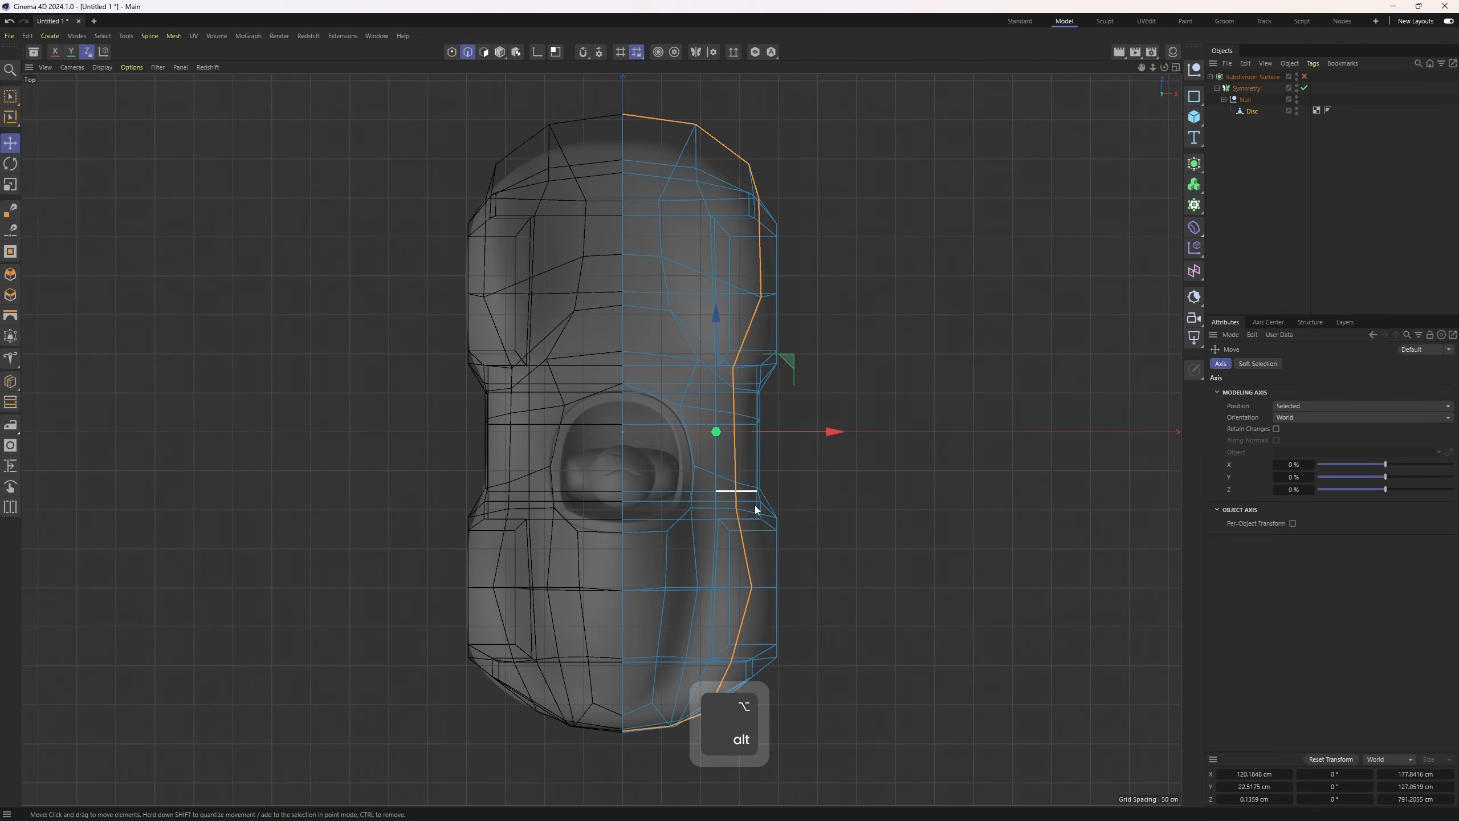
{"action": "middle_click", "coordinate": [755, 483]}
{"action": "middle_click", "coordinate": [857, 276]}
{"action": "middle_click_drag", "start_coordinate": [793, 322], "coordinate": [715, 384], "text": "alt"}
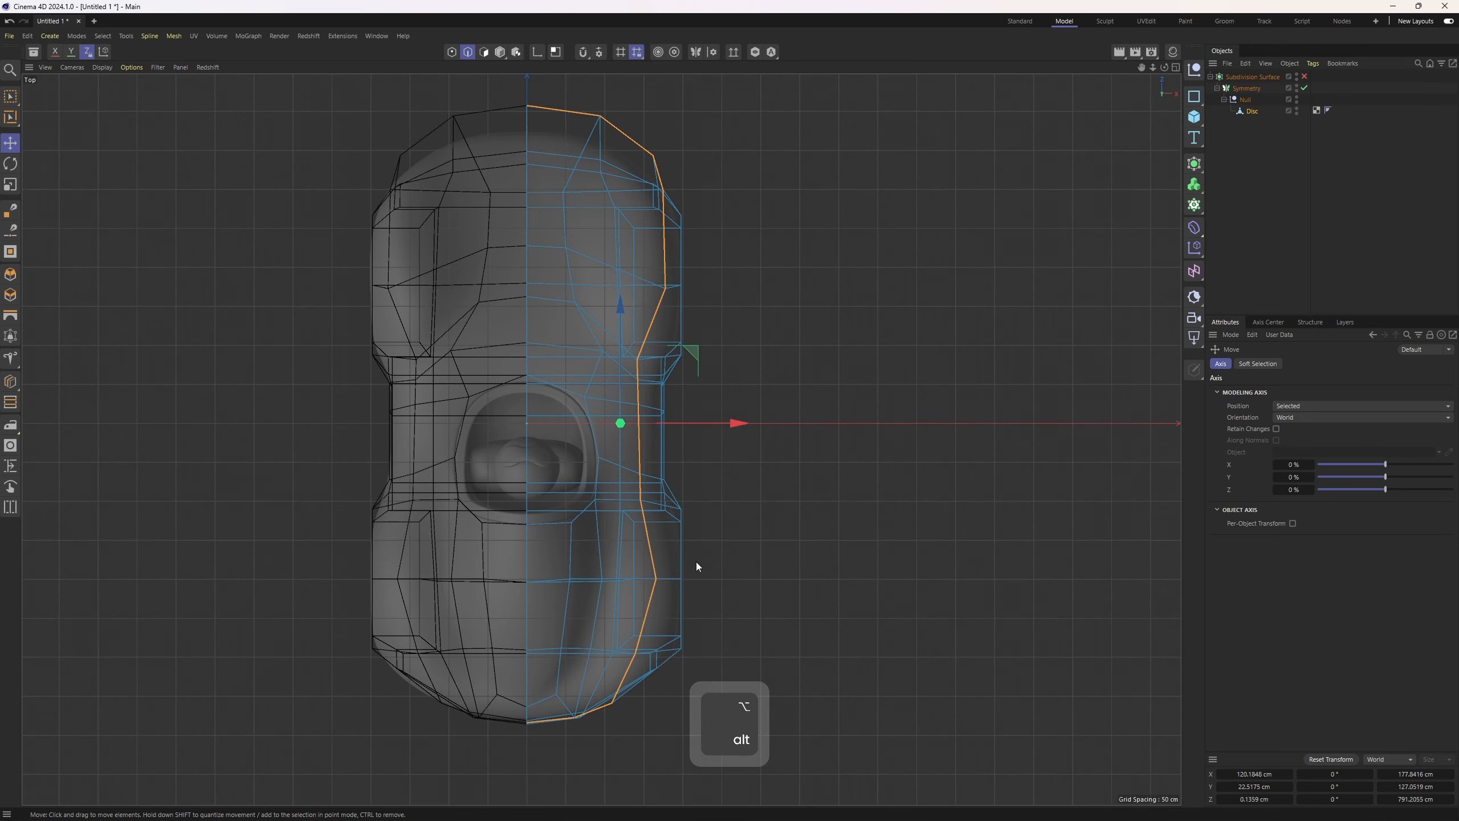
Lower a point on the body's side profile edge ahead of the cockpit to match the reference
{"action": "scroll", "coordinate": [659, 685], "scroll_direction": "up", "scroll_amount": 5}
{"action": "middle_click_drag", "start_coordinate": [746, 232], "coordinate": [700, 481], "text": "alt"}
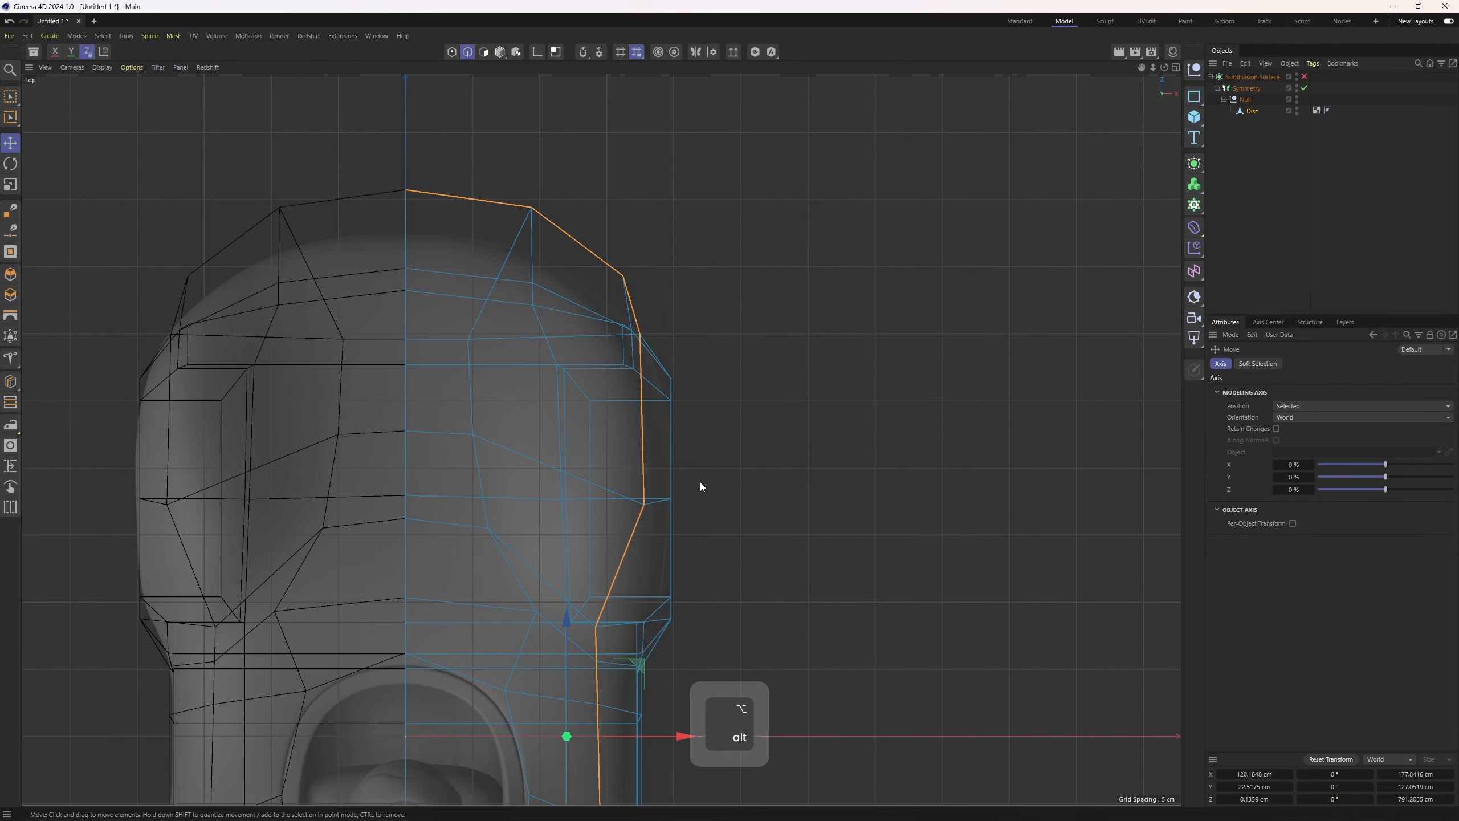
{"action": "middle_click", "coordinate": [663, 308]}
{"action": "middle_click", "coordinate": [378, 600]}
{"action": "scroll", "coordinate": [460, 469], "scroll_direction": "down", "scroll_amount": 5}
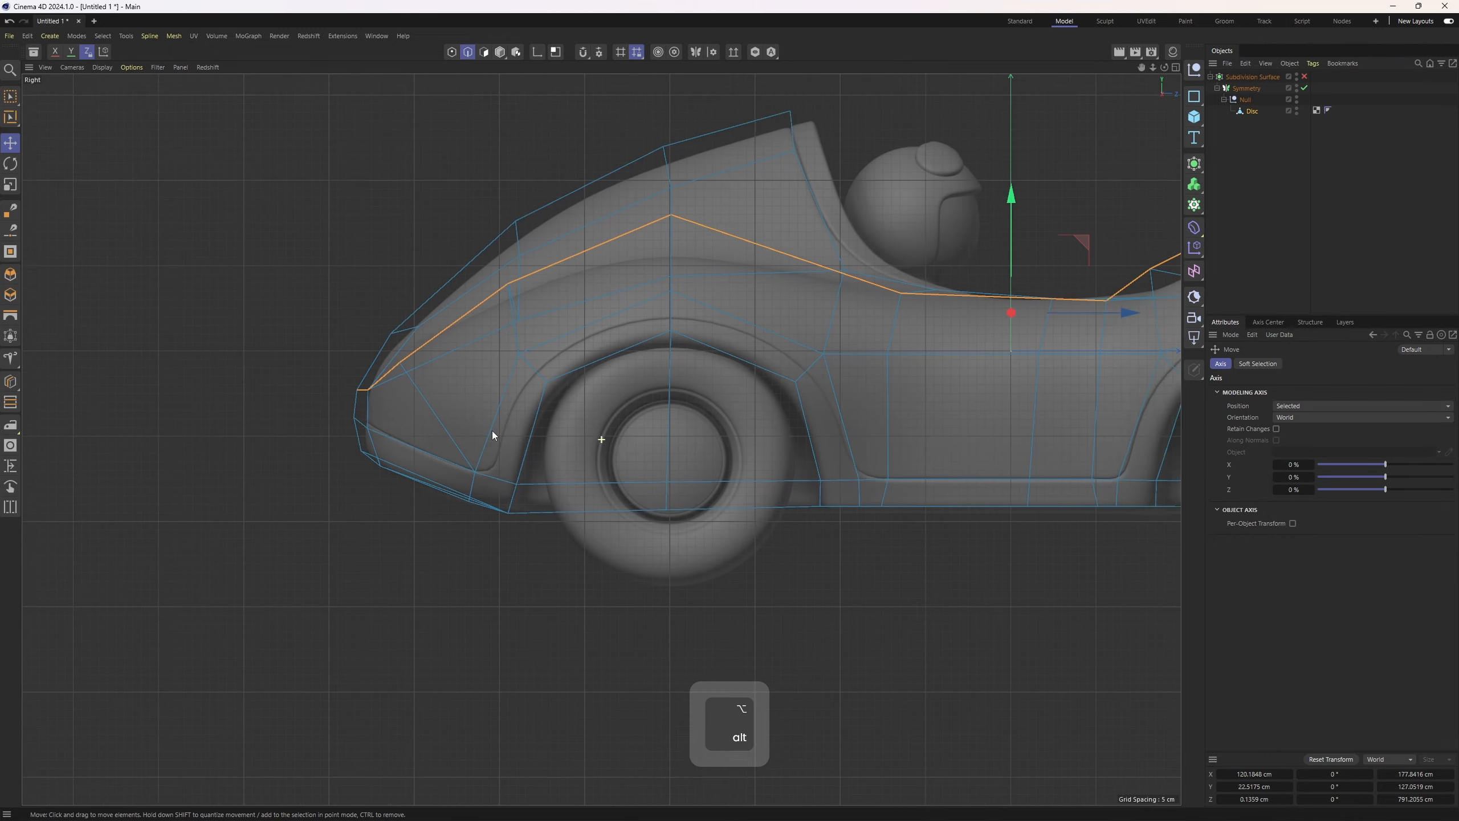
{"action": "mouse_move", "coordinate": [493, 431]}
{"action": "middle_mouse_down", "text": "alt"}
{"action": "mouse_move", "coordinate": [465, 491]}
{"action": "mouse_move", "coordinate": [329, 483]}
{"action": "middle_mouse_up", "text": "alt"}
{"action": "middle_click_drag", "start_coordinate": [635, 481], "coordinate": [422, 458], "text": "alt"}
{"action": "scroll", "coordinate": [942, 394], "scroll_direction": "up", "scroll_amount": 2}
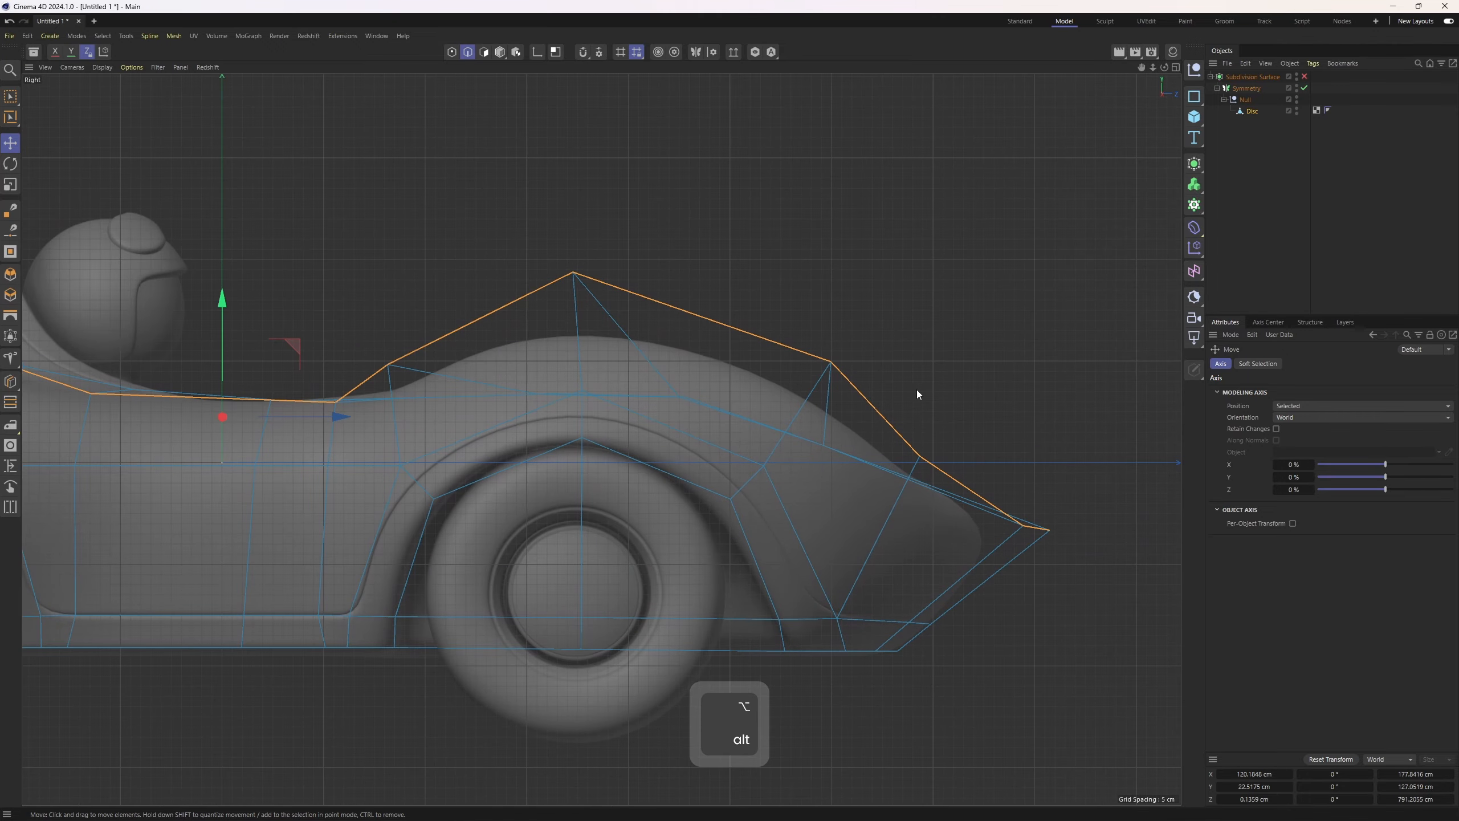
{"action": "key", "text": "1"}
{"action": "key", "text": "space"}
{"action": "left_click", "coordinate": [389, 365]}
{"action": "scroll", "coordinate": [391, 351], "scroll_direction": "up", "scroll_amount": 4}
{"action": "left_click_drag", "start_coordinate": [387, 301], "coordinate": [388, 319]}
Raise the point at the cockpit's front corner on the profile edge slightly
{"action": "key", "text": "2"}
{"action": "scroll", "coordinate": [402, 373], "scroll_direction": "down", "scroll_amount": 4}
{"action": "middle_click_drag", "start_coordinate": [410, 395], "coordinate": [627, 390], "text": "alt"}
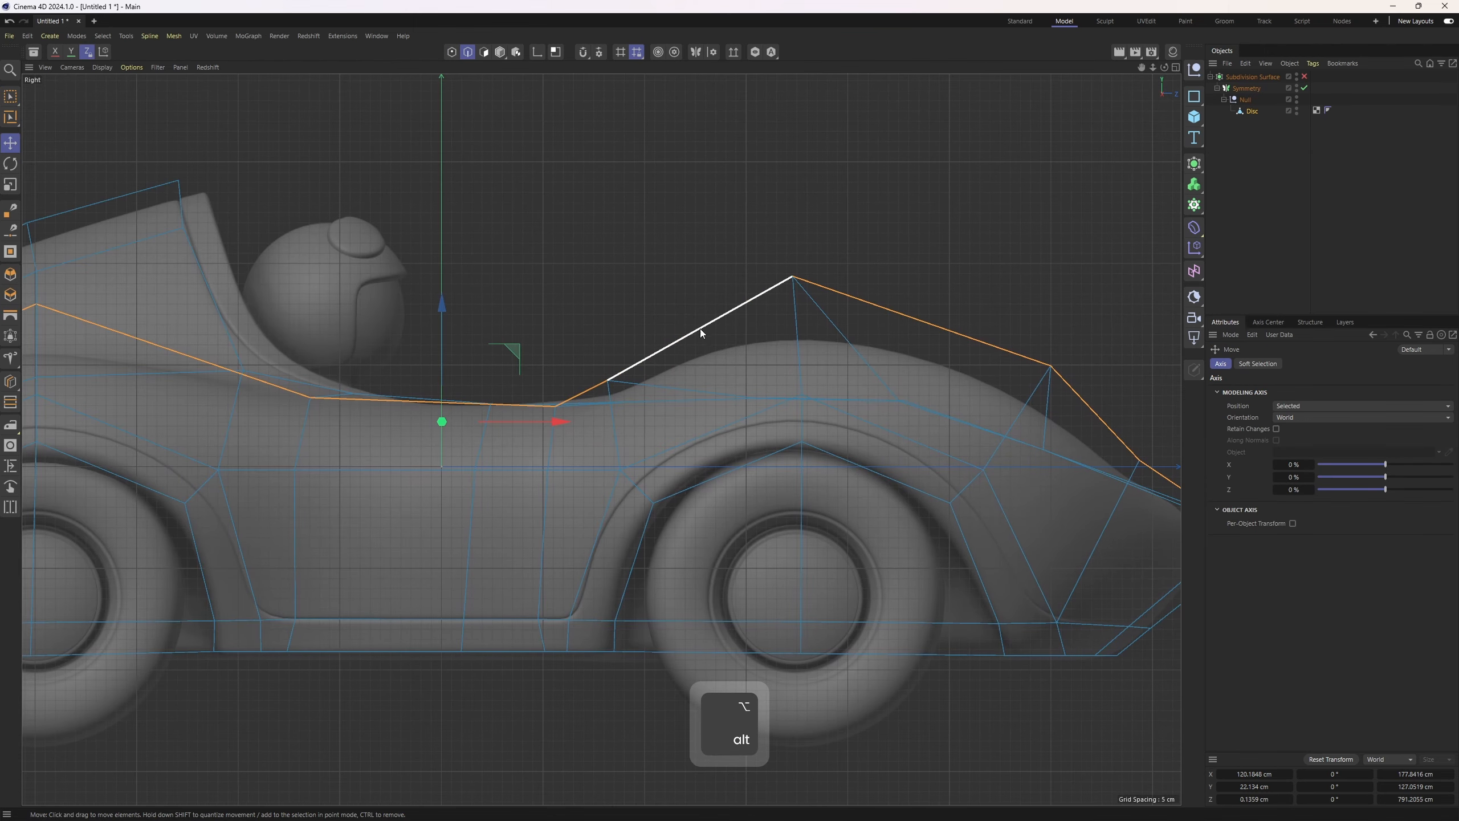
{"action": "scroll", "coordinate": [558, 404], "scroll_direction": "up", "scroll_amount": 5}
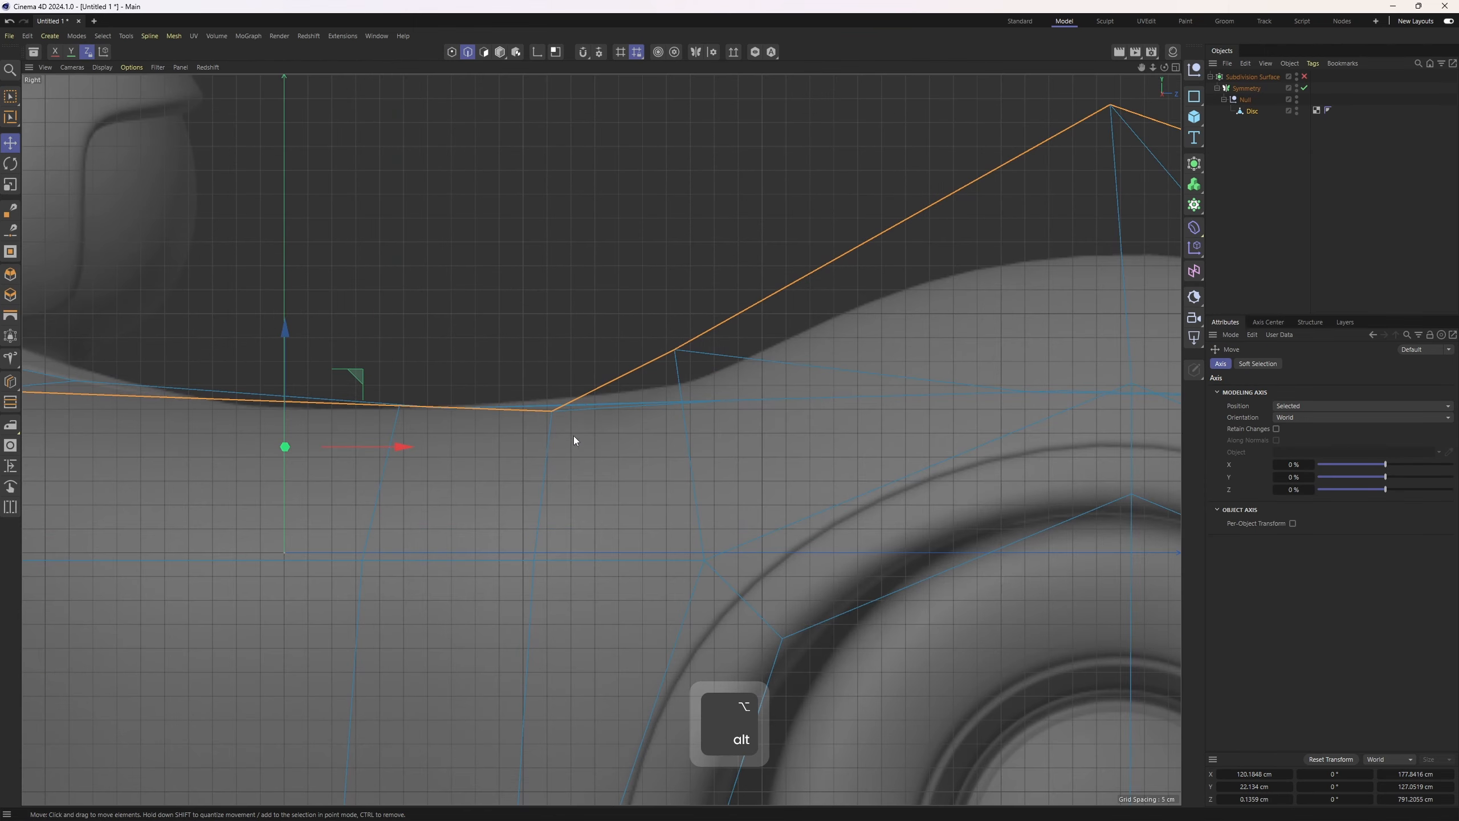
{"action": "key", "text": "1"}
{"action": "left_click", "coordinate": [553, 412]}
{"action": "left_click_drag", "start_coordinate": [554, 340], "coordinate": [554, 324]}
Nudge the point at the top of the fender slope on the side profile edge
{"action": "key", "text": "2"}
{"action": "scroll", "coordinate": [553, 354], "scroll_direction": "down", "scroll_amount": 2}
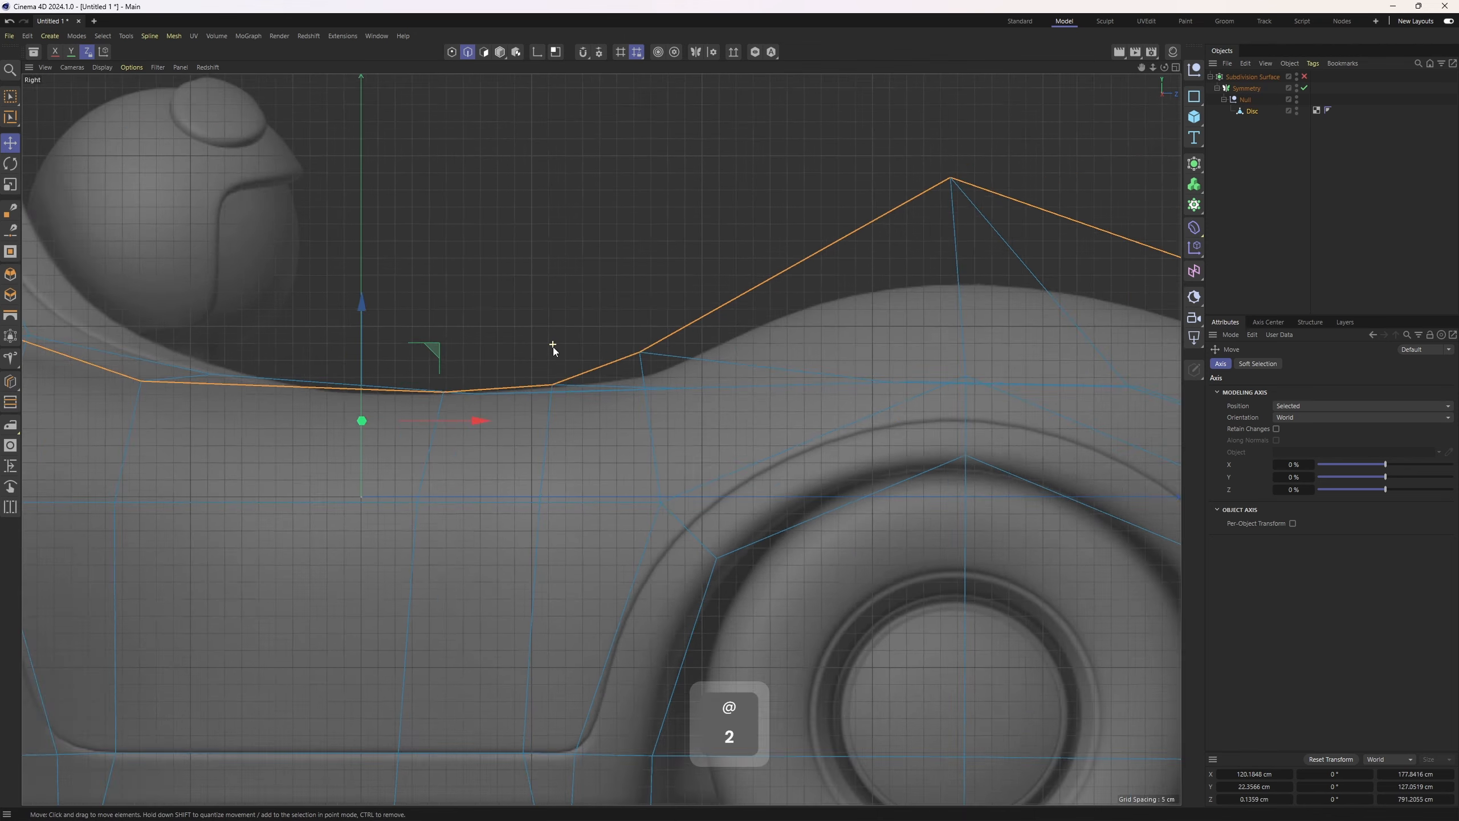
{"action": "scroll", "coordinate": [553, 346], "scroll_direction": "down", "scroll_amount": 3}
{"action": "middle_click_drag", "start_coordinate": [709, 407], "coordinate": [303, 341], "text": "alt"}
{"action": "key", "text": "space"}
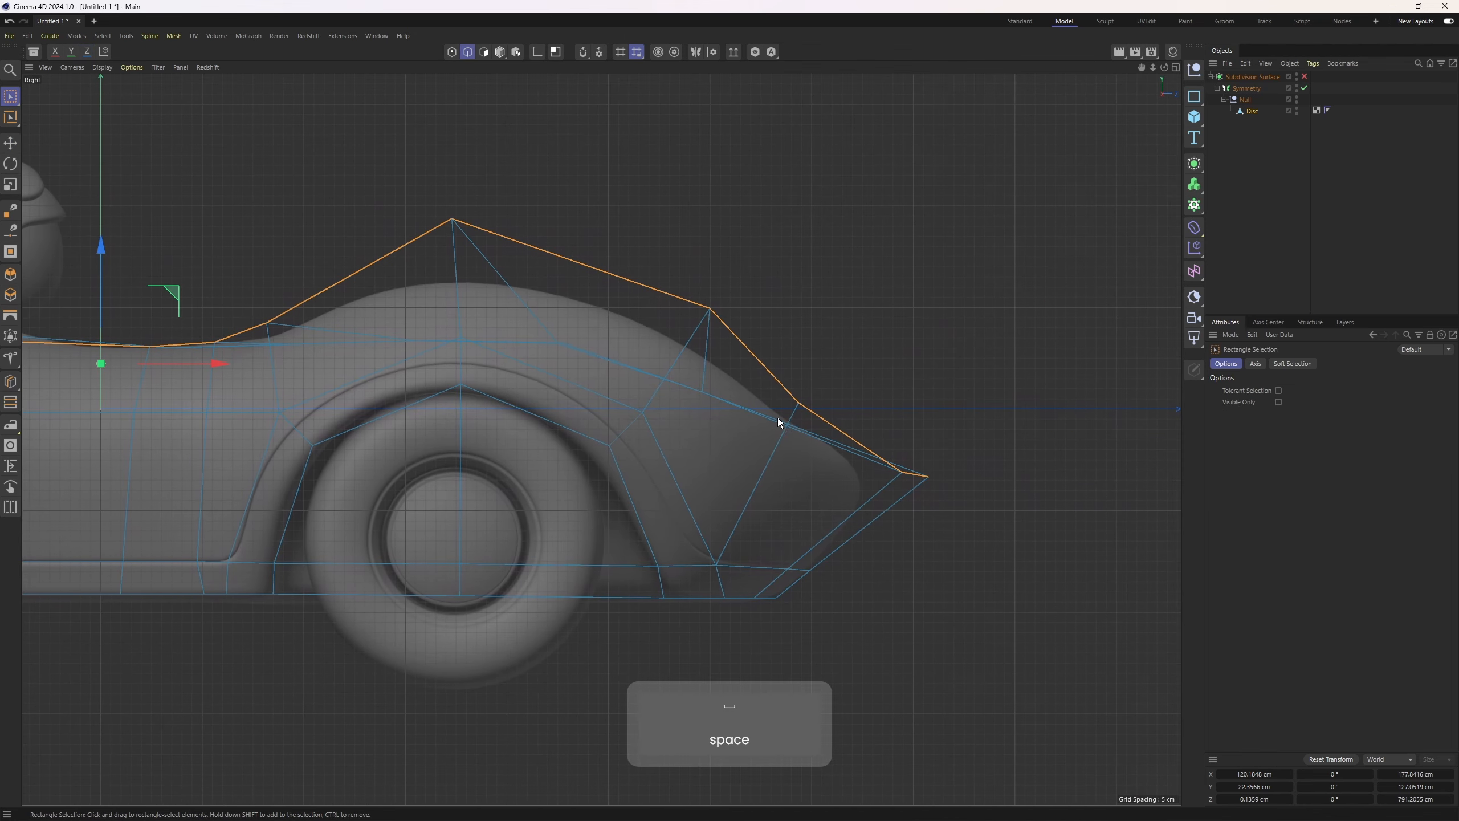
{"action": "key", "text": "1"}
{"action": "key", "text": "space"}
{"action": "mouse_move", "coordinate": [785, 389]}
{"action": "left_mouse_down"}
{"action": "mouse_move", "coordinate": [796, 396]}
{"action": "mouse_move", "coordinate": [784, 391]}
{"action": "left_mouse_up"}
{"action": "key", "text": "ctrl+z"}
{"action": "key", "text": "space"}
{"action": "scroll", "coordinate": [816, 404], "scroll_direction": "up", "scroll_amount": 3}
{"action": "left_click_drag", "start_coordinate": [852, 335], "coordinate": [863, 337]}
{"action": "left_click_drag", "start_coordinate": [589, 219], "coordinate": [648, 268]}
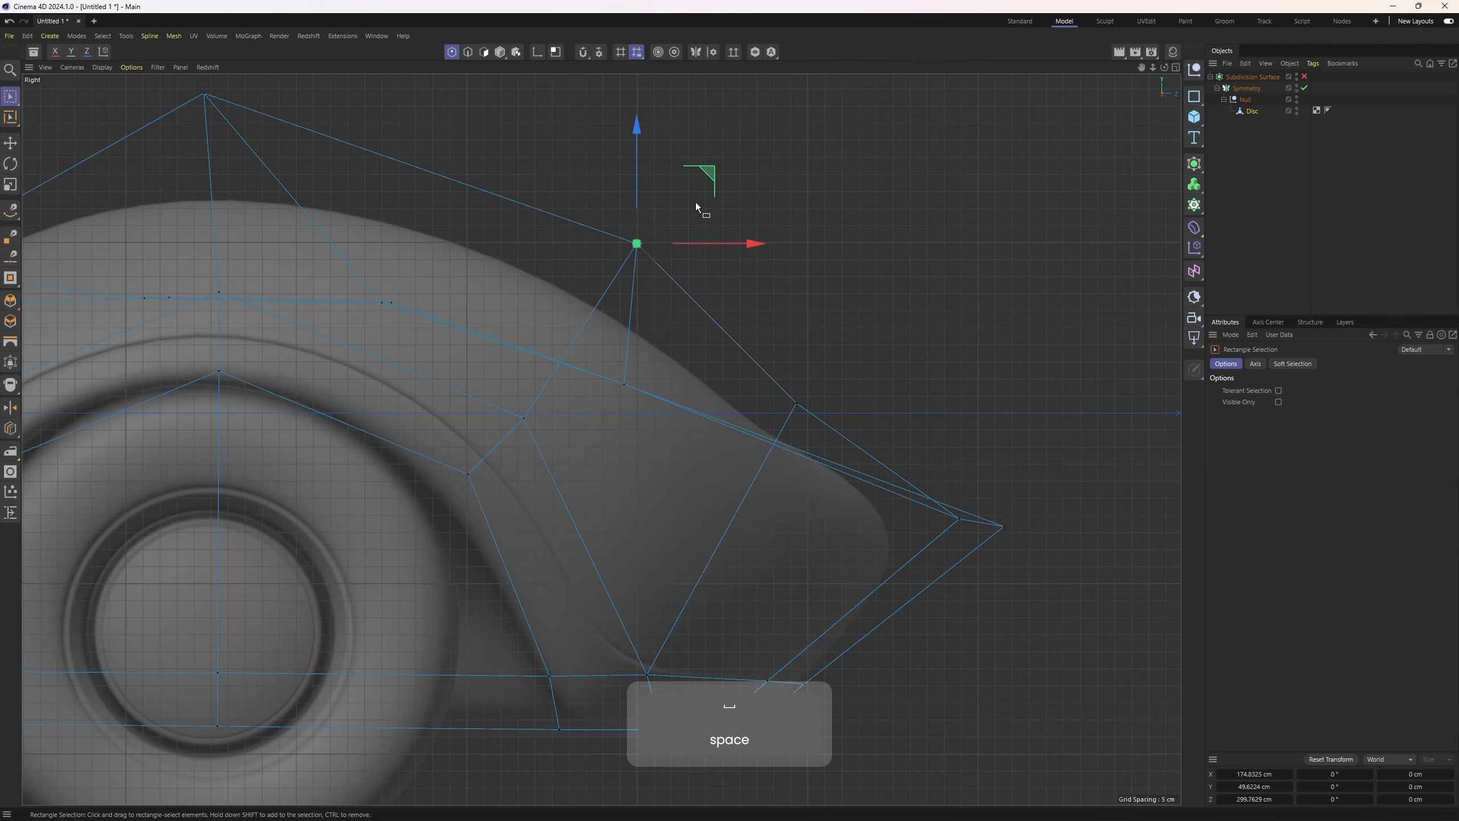
Move the lower fender slope point and the nose tip point to follow the reference outline
{"action": "key", "text": "2"}
{"action": "left_click_drag", "start_coordinate": [755, 436], "coordinate": [865, 354]}
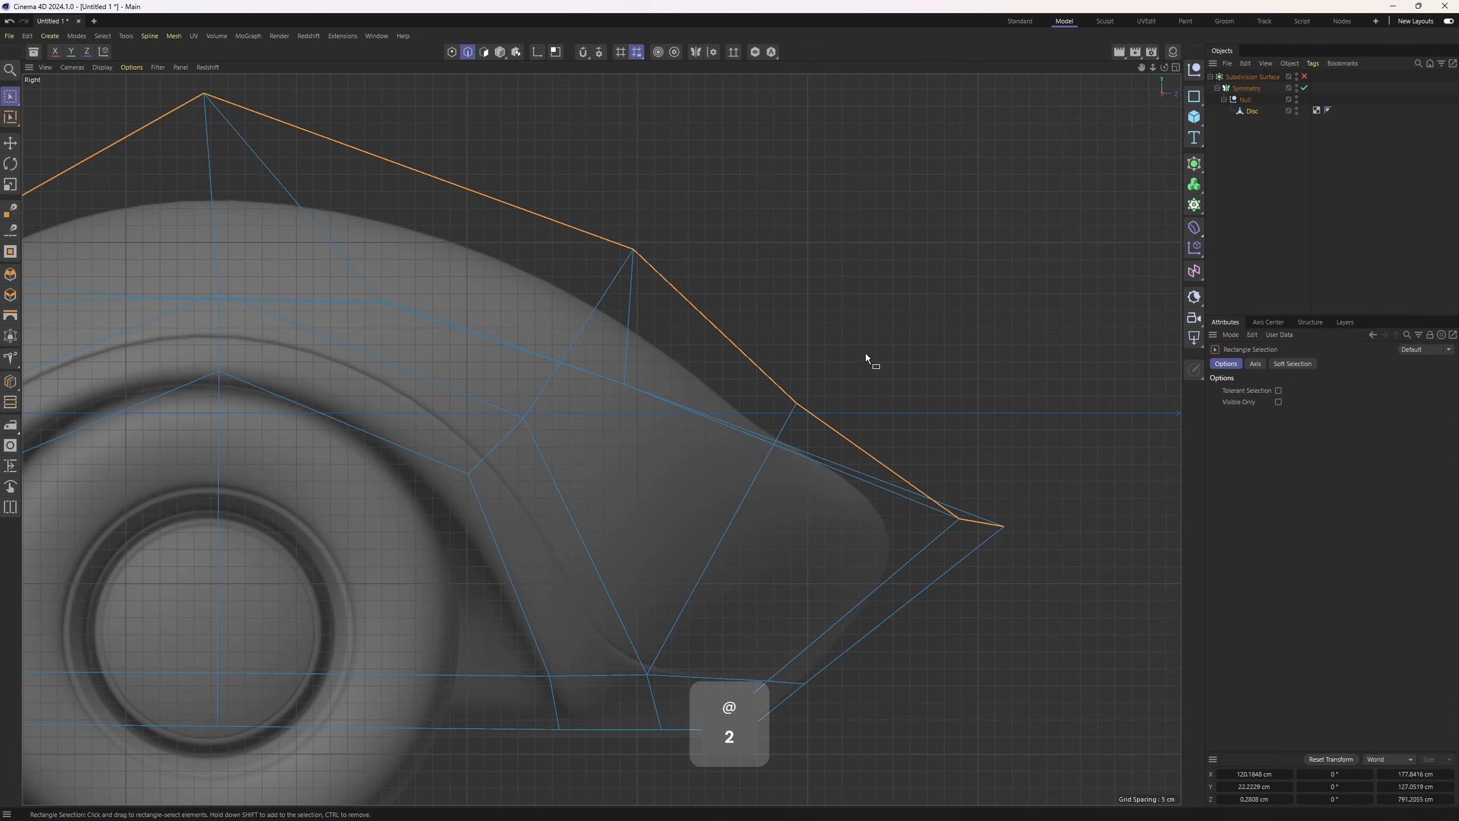
{"action": "key", "text": "1"}
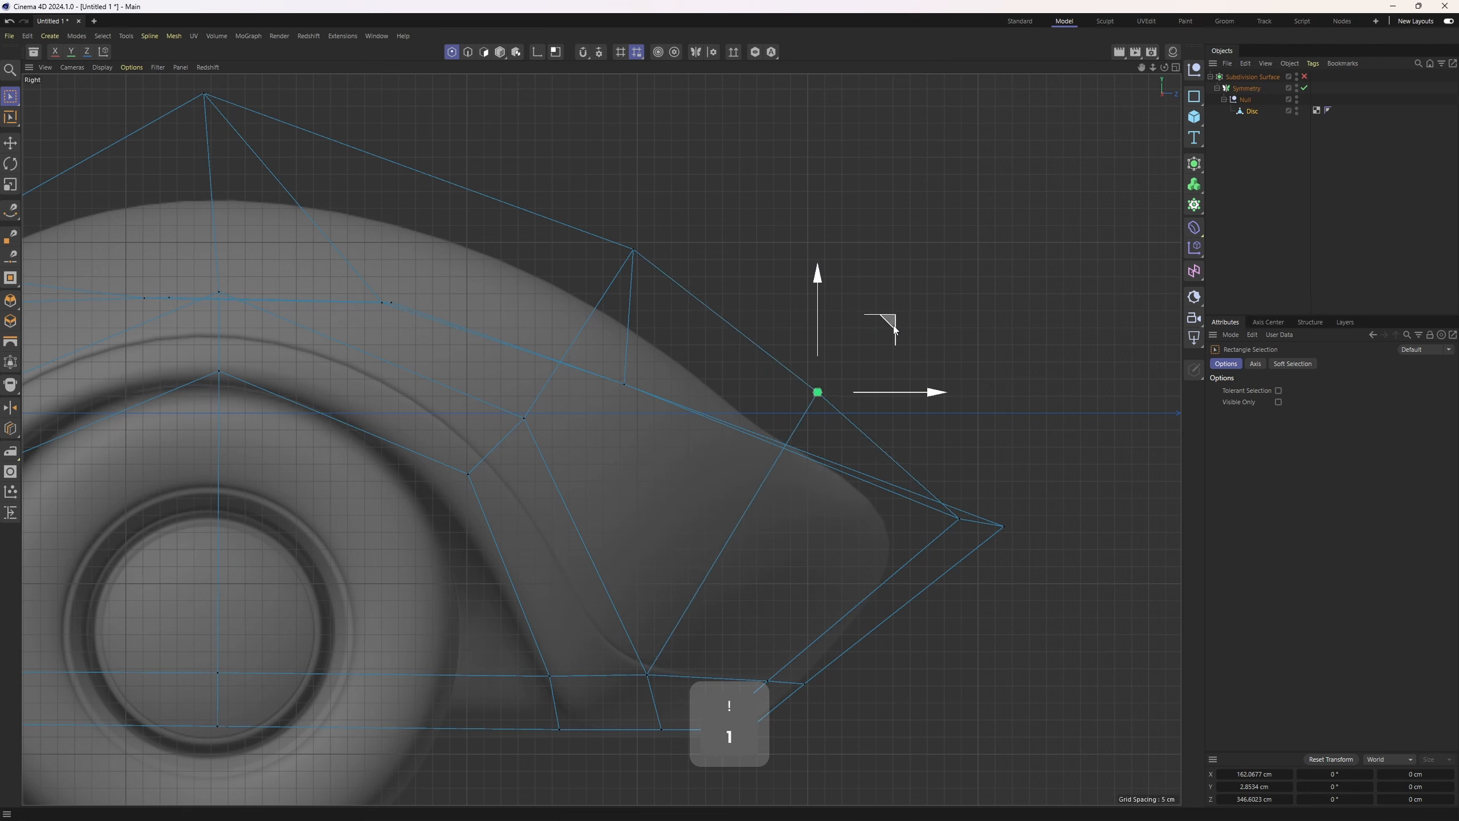
{"action": "key", "text": "2"}
{"action": "key", "text": "1"}
{"action": "left_click_drag", "start_coordinate": [994, 509], "coordinate": [1017, 541]}
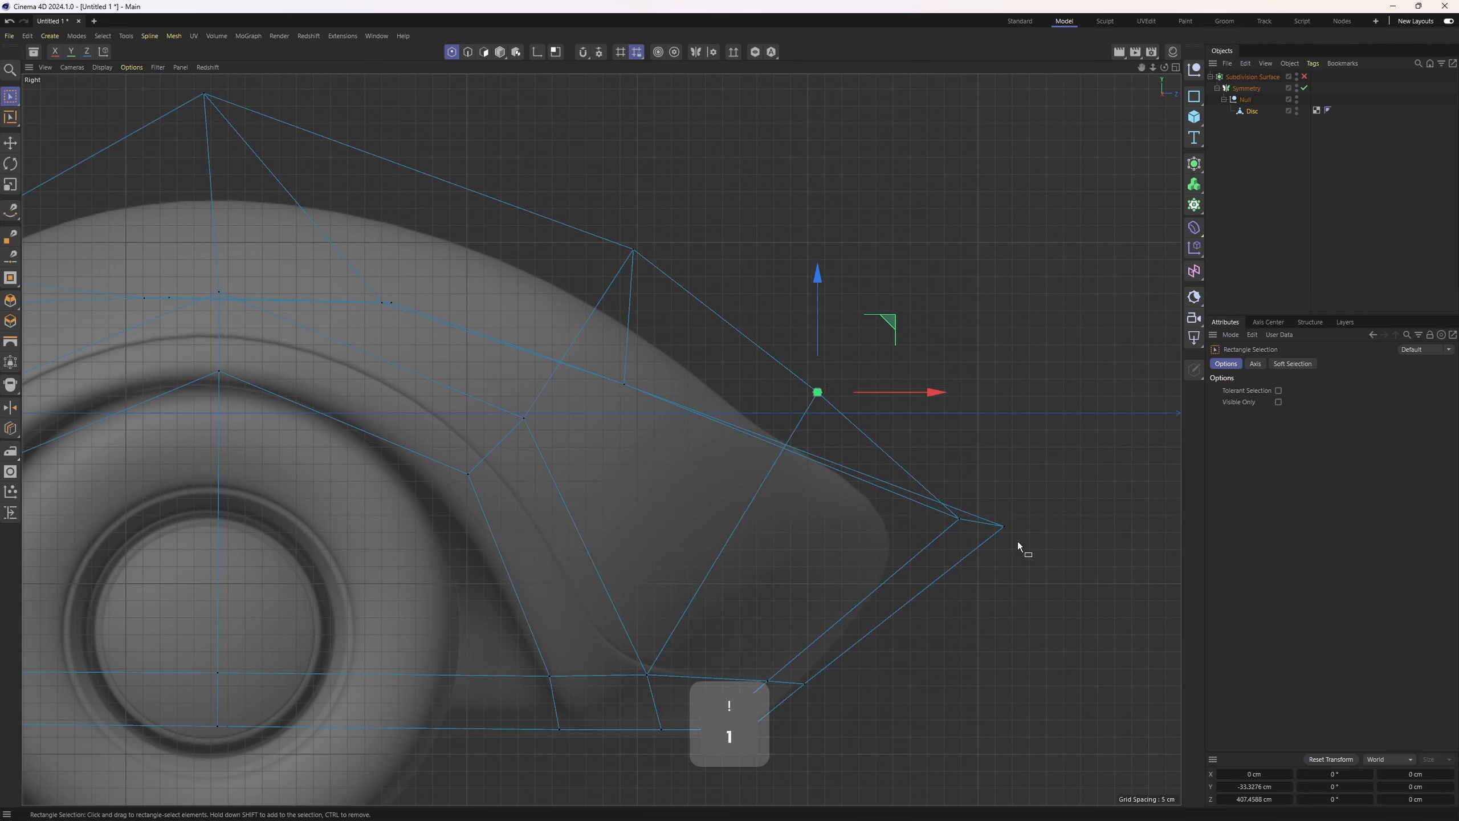
{"action": "left_click_drag", "start_coordinate": [1072, 459], "coordinate": [1062, 467]}
{"action": "key", "text": "2"}
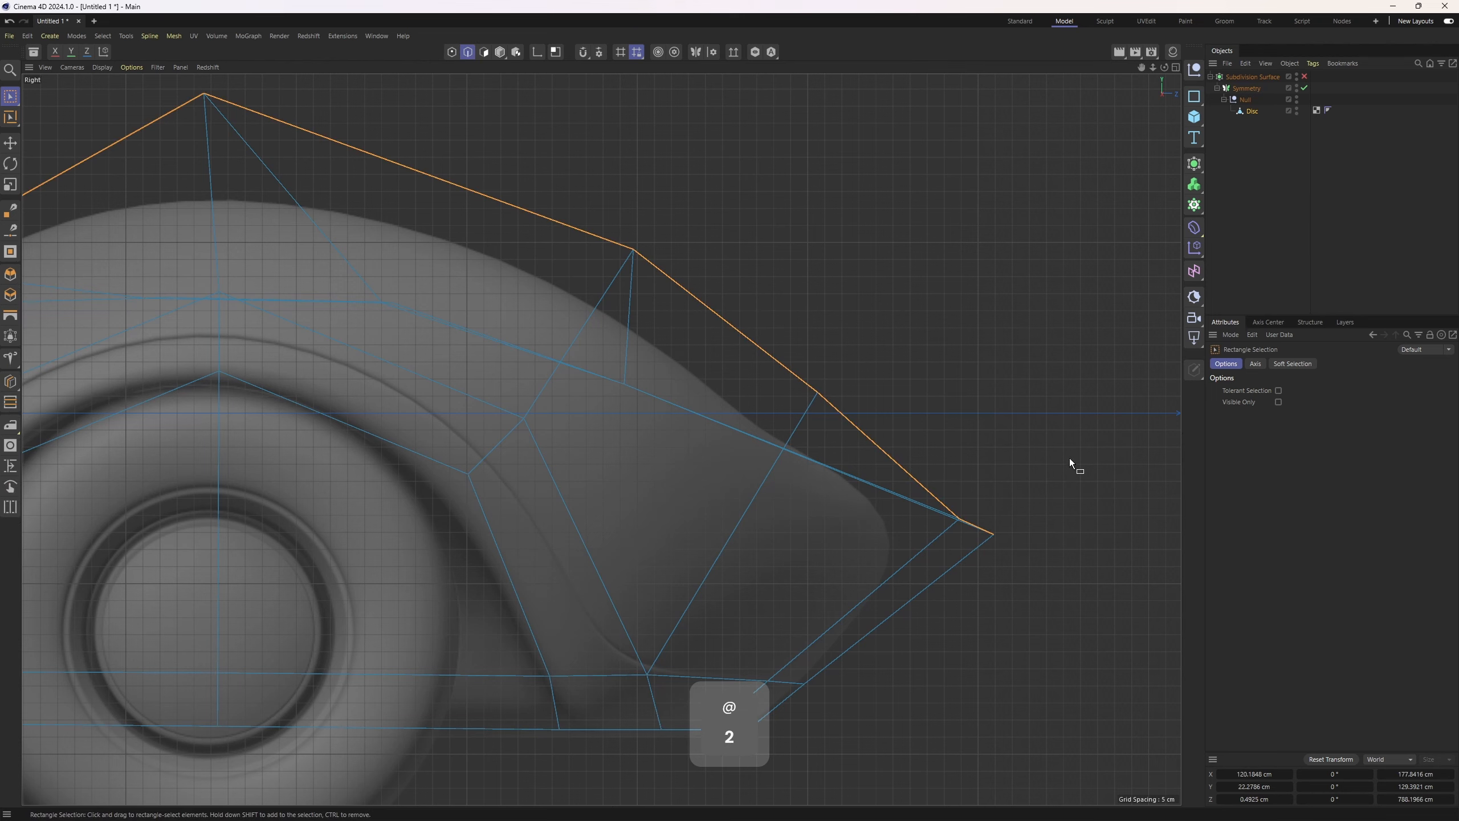
Raise a point near the opposite end of the profile edge slightly to match the reference
{"action": "right_click_drag", "start_coordinate": [1069, 459], "coordinate": [978, 442], "text": "alt"}
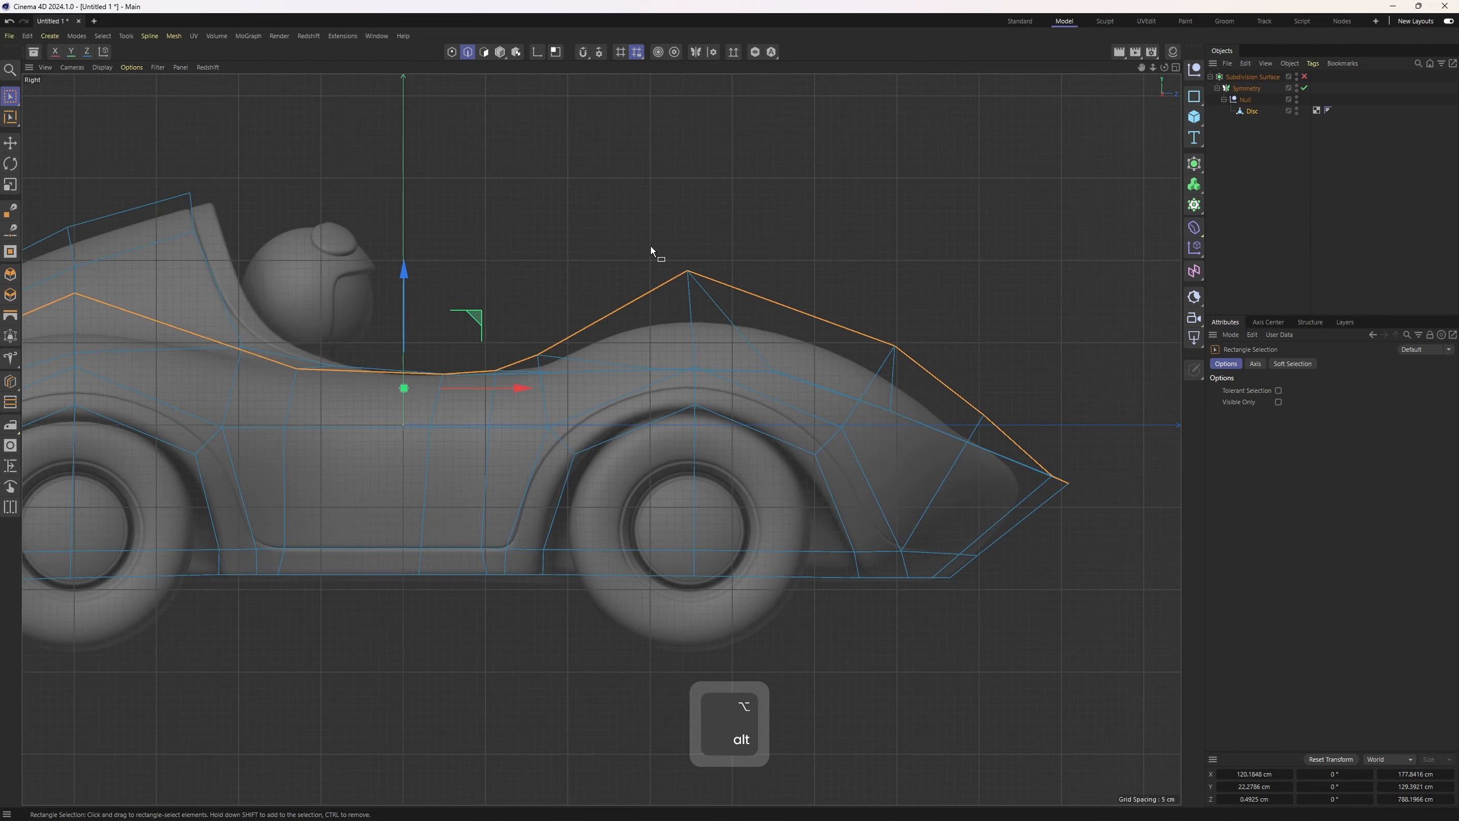
{"action": "middle_click_drag", "start_coordinate": [447, 316], "coordinate": [1071, 294], "text": "alt"}
{"action": "right_click_drag", "start_coordinate": [637, 295], "coordinate": [673, 295], "text": "alt"}
{"action": "middle_click_drag", "start_coordinate": [674, 295], "coordinate": [559, 303], "text": "alt"}
{"action": "key", "text": "1"}
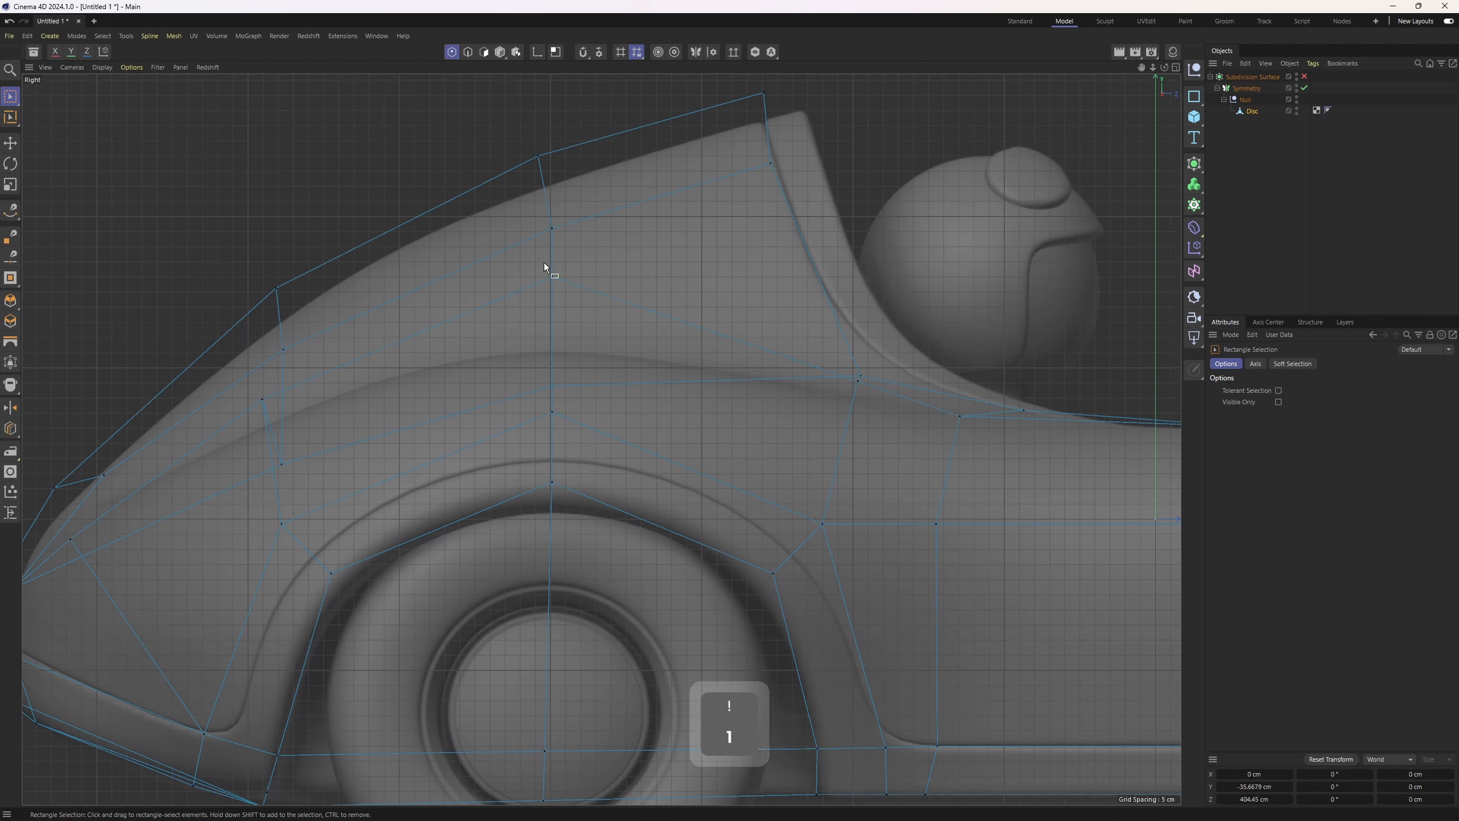
{"action": "left_click", "coordinate": [553, 280]}
{"action": "key", "text": "2"}
{"action": "right_click_drag", "start_coordinate": [602, 281], "coordinate": [472, 337], "text": "alt"}
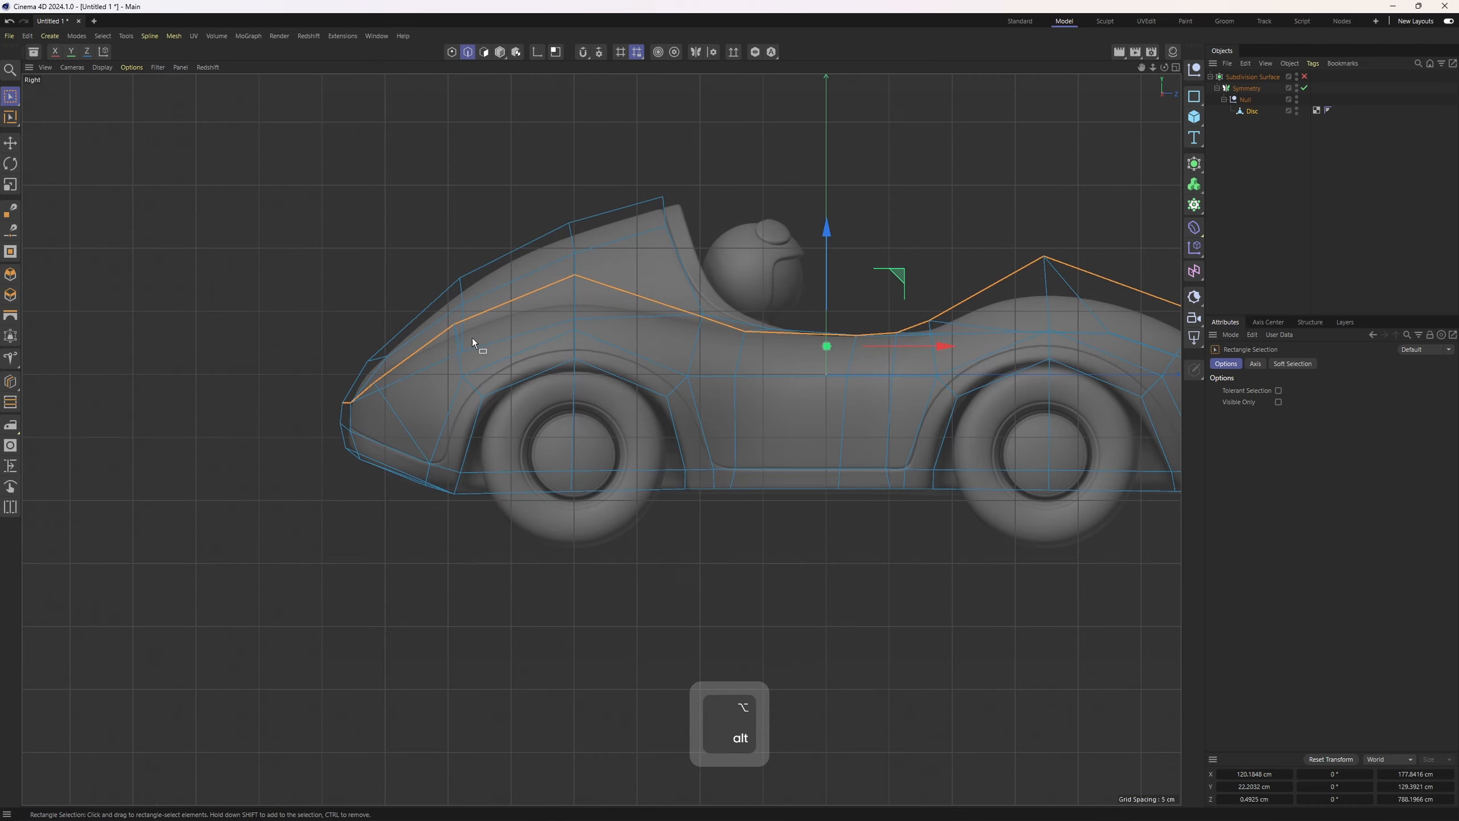
{"action": "right_click_drag", "start_coordinate": [363, 367], "coordinate": [405, 406], "text": "alt"}
{"action": "key", "text": "1"}
{"action": "left_click", "coordinate": [403, 411]}
{"action": "left_click_drag", "start_coordinate": [399, 348], "coordinate": [400, 343]}
{"action": "key", "text": "2"}
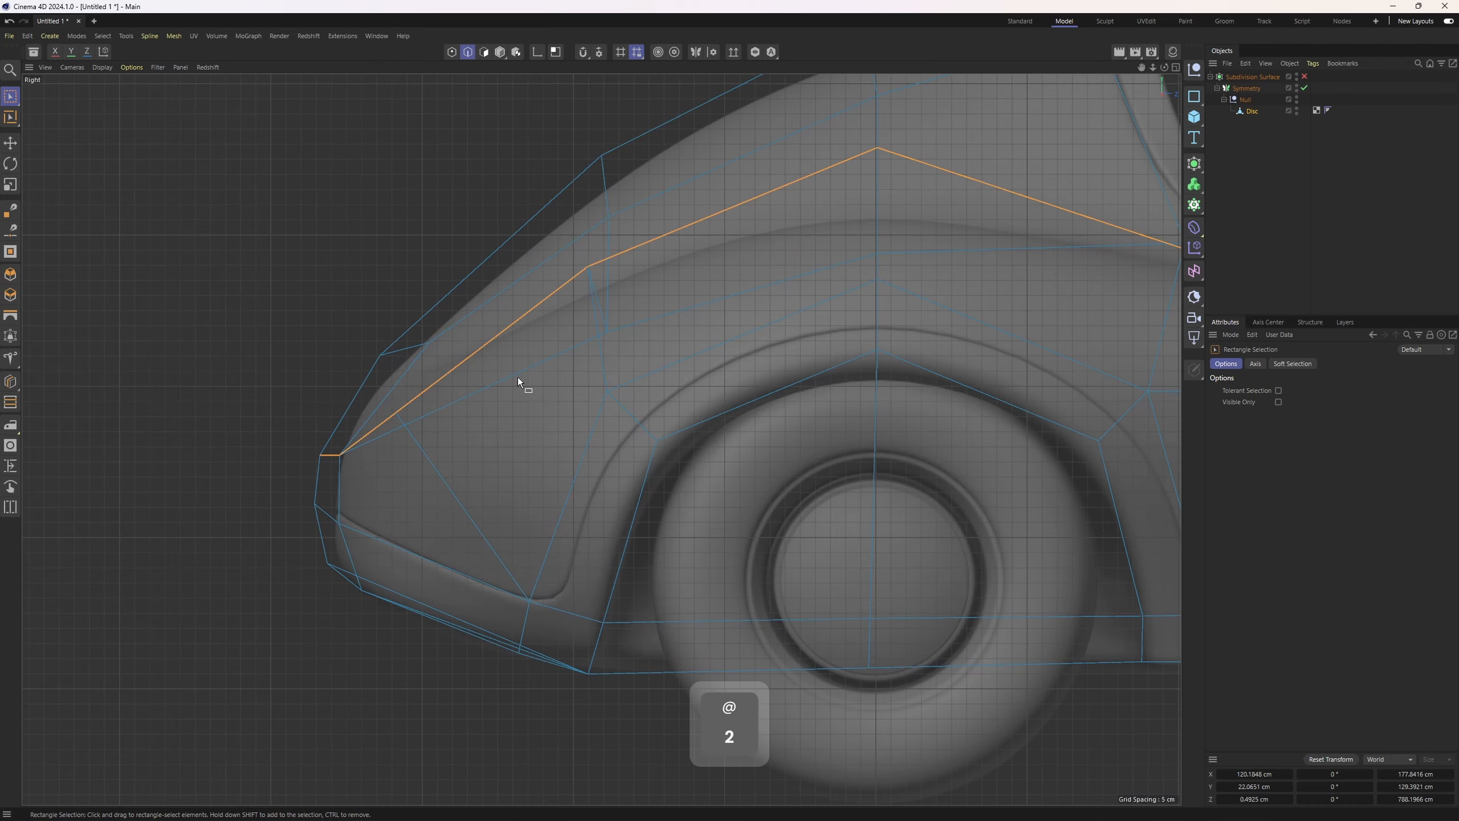
{"action": "scroll", "coordinate": [517, 376], "scroll_direction": "down", "scroll_amount": 5}
{"action": "middle_click", "coordinate": [518, 377]}
{"action": "middle_click", "coordinate": [821, 534]}
{"action": "right_click_drag", "start_coordinate": [821, 534], "coordinate": [823, 475], "text": "alt"}
{"action": "middle_click_drag", "start_coordinate": [823, 475], "coordinate": [879, 505], "text": "alt"}
{"action": "right_click_drag", "start_coordinate": [667, 451], "coordinate": [711, 448], "text": "alt"}
{"action": "middle_click_drag", "start_coordinate": [711, 442], "coordinate": [738, 463], "text": "alt"}
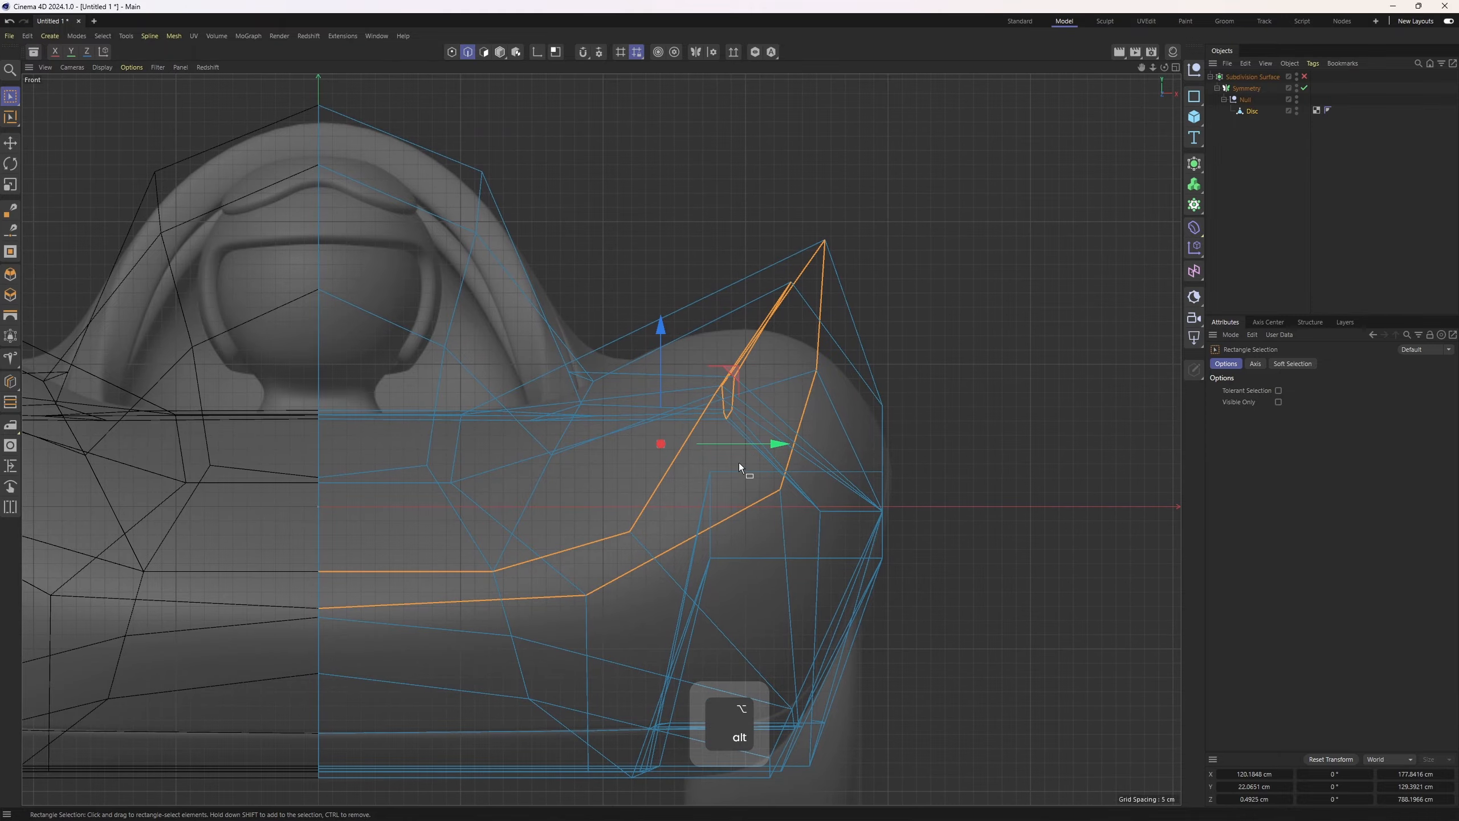
{"action": "right_click_drag", "start_coordinate": [739, 464], "coordinate": [739, 463], "text": "alt"}
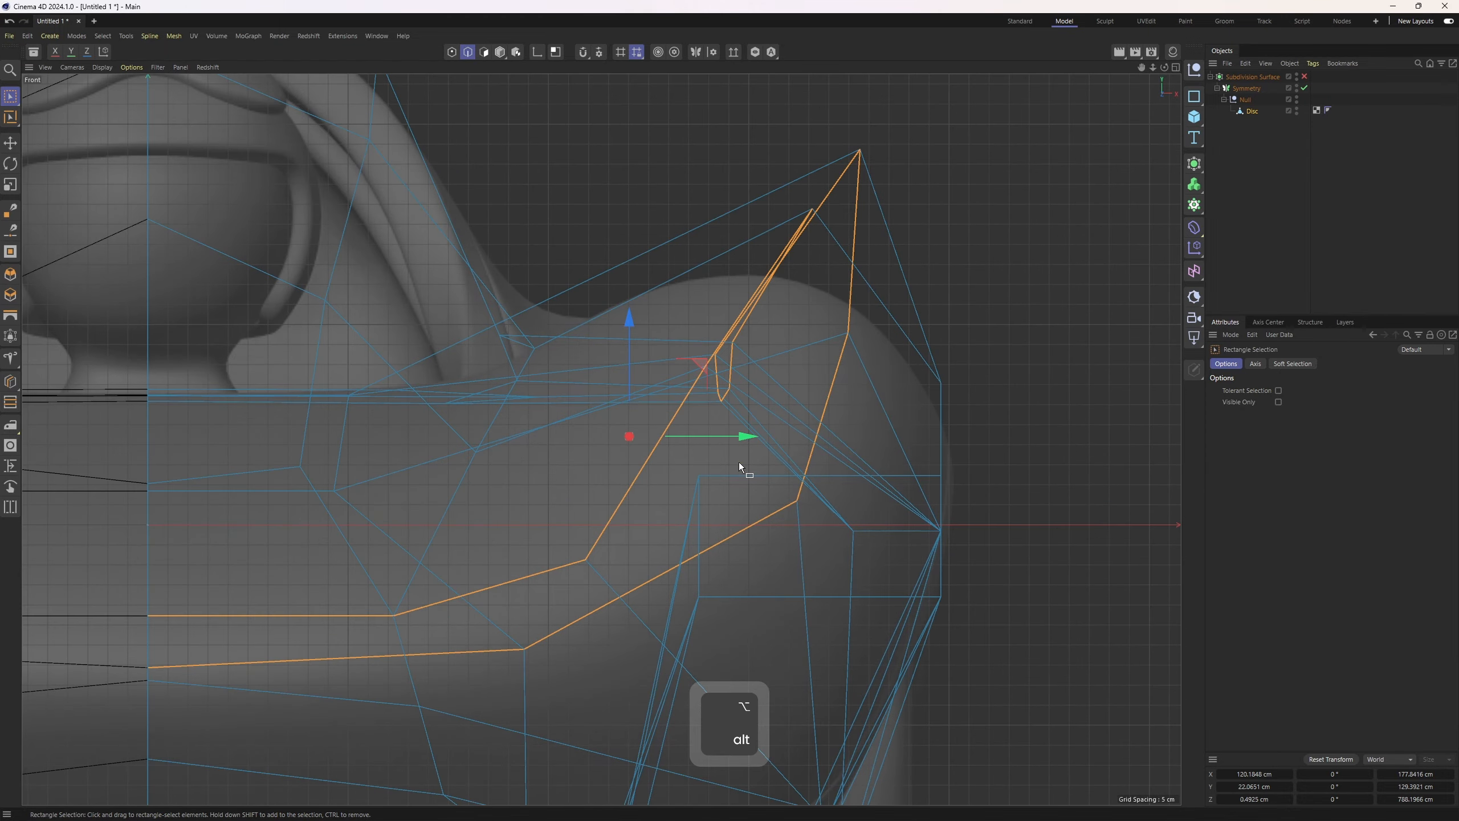
{"action": "right_click_drag", "start_coordinate": [740, 377], "coordinate": [741, 378], "text": "alt"}
{"action": "key", "text": "2"}
{"action": "key", "text": "e"}
{"action": "left_click", "coordinate": [694, 426]}
{"action": "middle_click", "coordinate": [696, 429]}
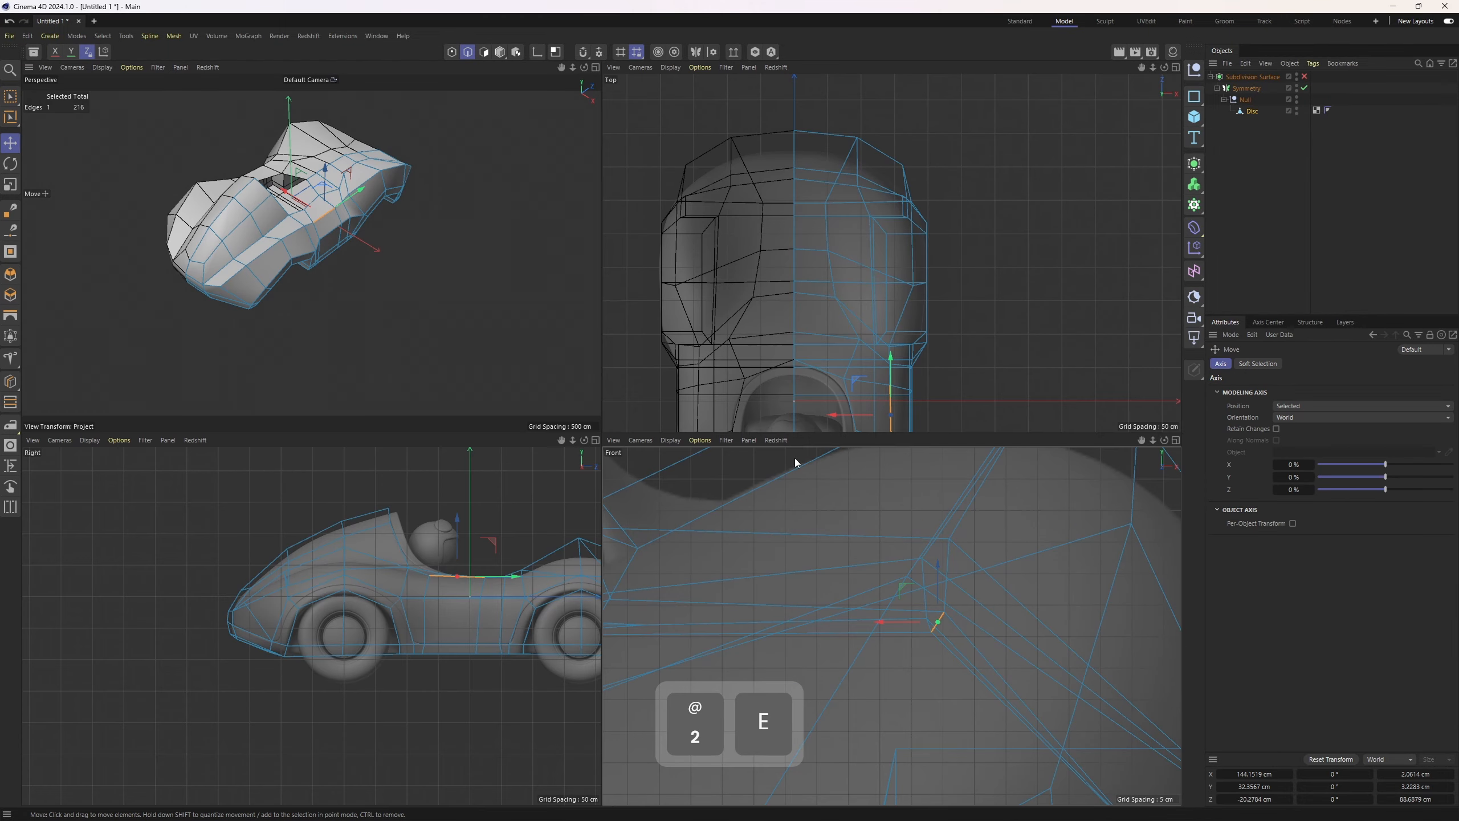
{"action": "middle_click_drag", "start_coordinate": [883, 275], "coordinate": [862, 163], "text": "alt"}
{"action": "right_click_drag", "start_coordinate": [882, 263], "coordinate": [885, 267], "text": "alt"}
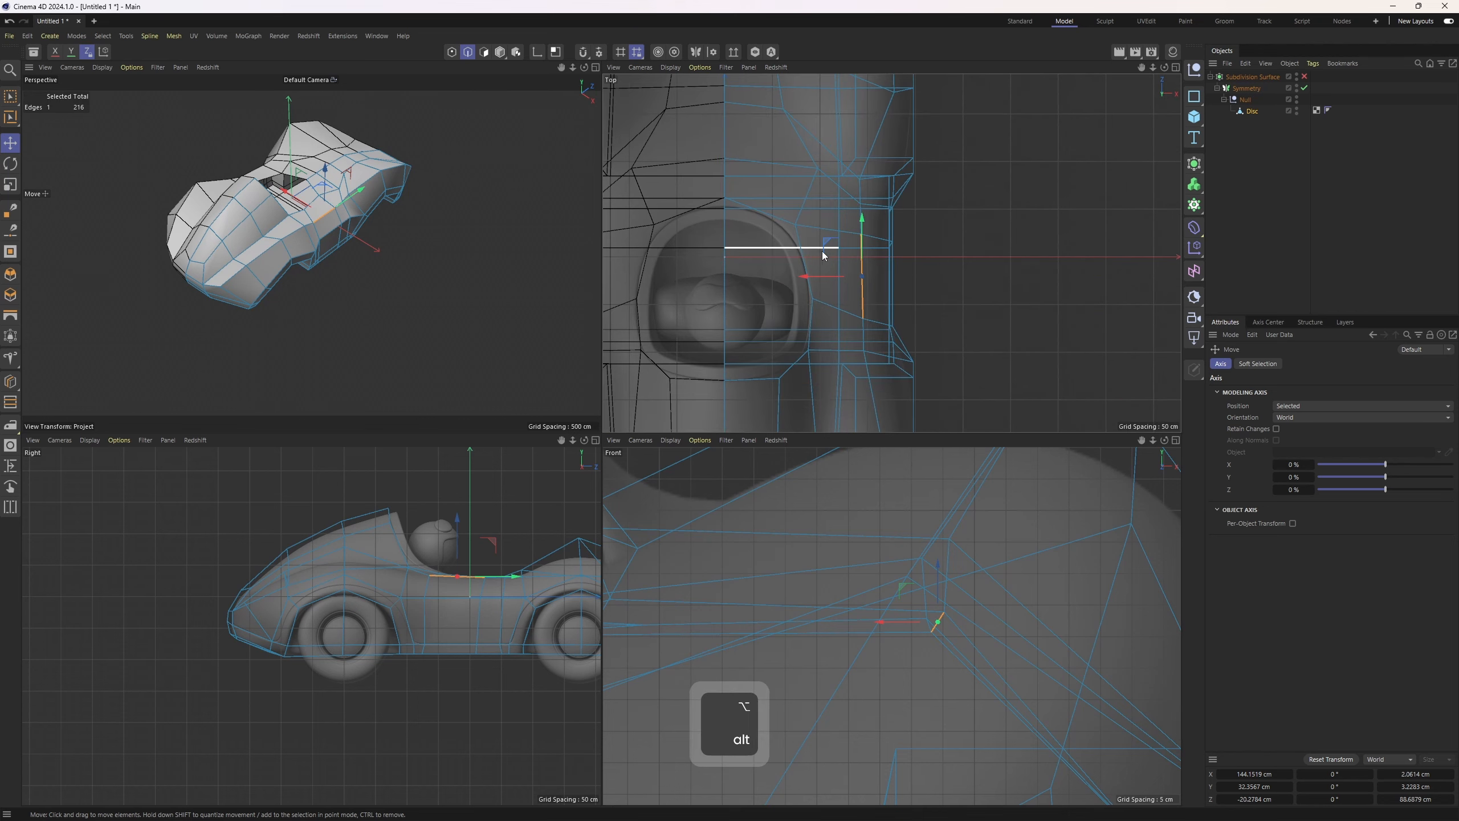
{"action": "left_click_drag", "start_coordinate": [814, 276], "coordinate": [810, 281]}
{"action": "key", "text": "ctrl+z"}
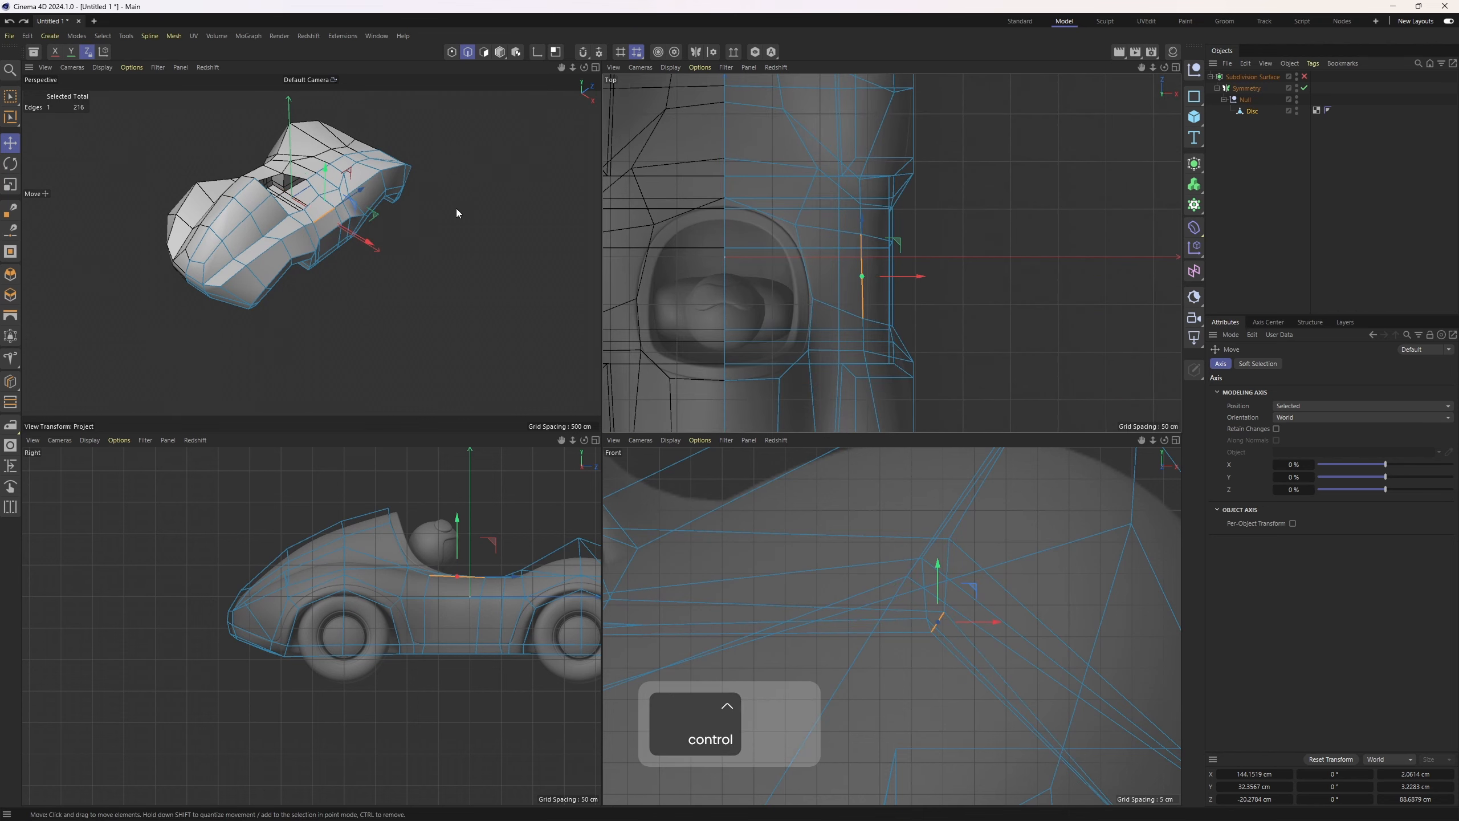
Move a point on the body side beside the cockpit about 1 cm inward in the front view
{"action": "middle_click", "coordinate": [456, 208]}
{"action": "right_click_drag", "start_coordinate": [637, 342], "coordinate": [665, 345], "text": "alt"}
{"action": "left_click_drag", "start_coordinate": [664, 345], "coordinate": [673, 408], "text": "alt"}
{"action": "left_click_drag", "start_coordinate": [682, 460], "coordinate": [676, 450]}
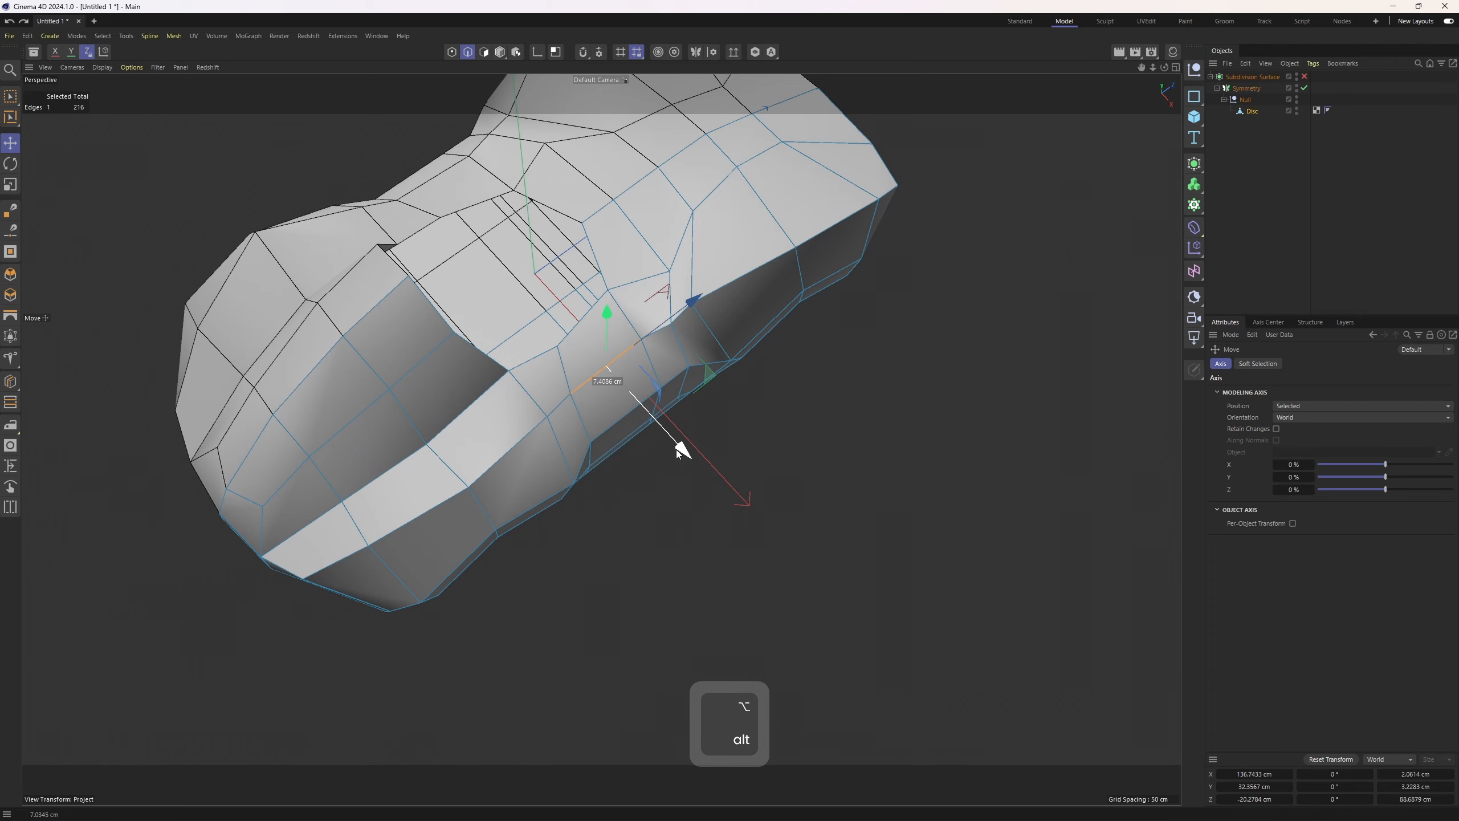
{"action": "middle_click", "coordinate": [676, 449]}
{"action": "middle_click", "coordinate": [821, 260]}
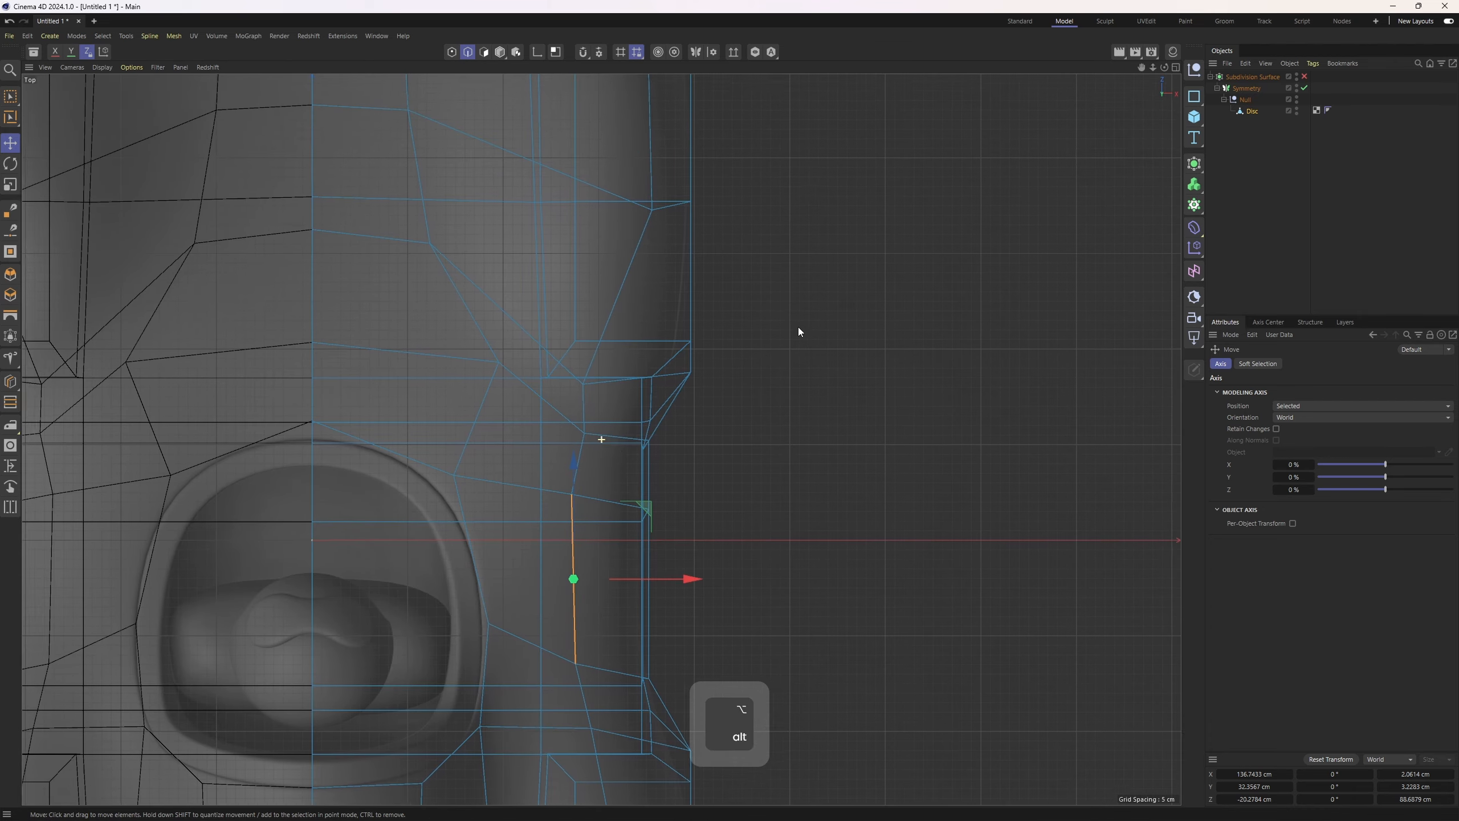
{"action": "middle_click", "coordinate": [698, 428]}
{"action": "right_click_drag", "start_coordinate": [950, 588], "coordinate": [764, 461], "text": "alt"}
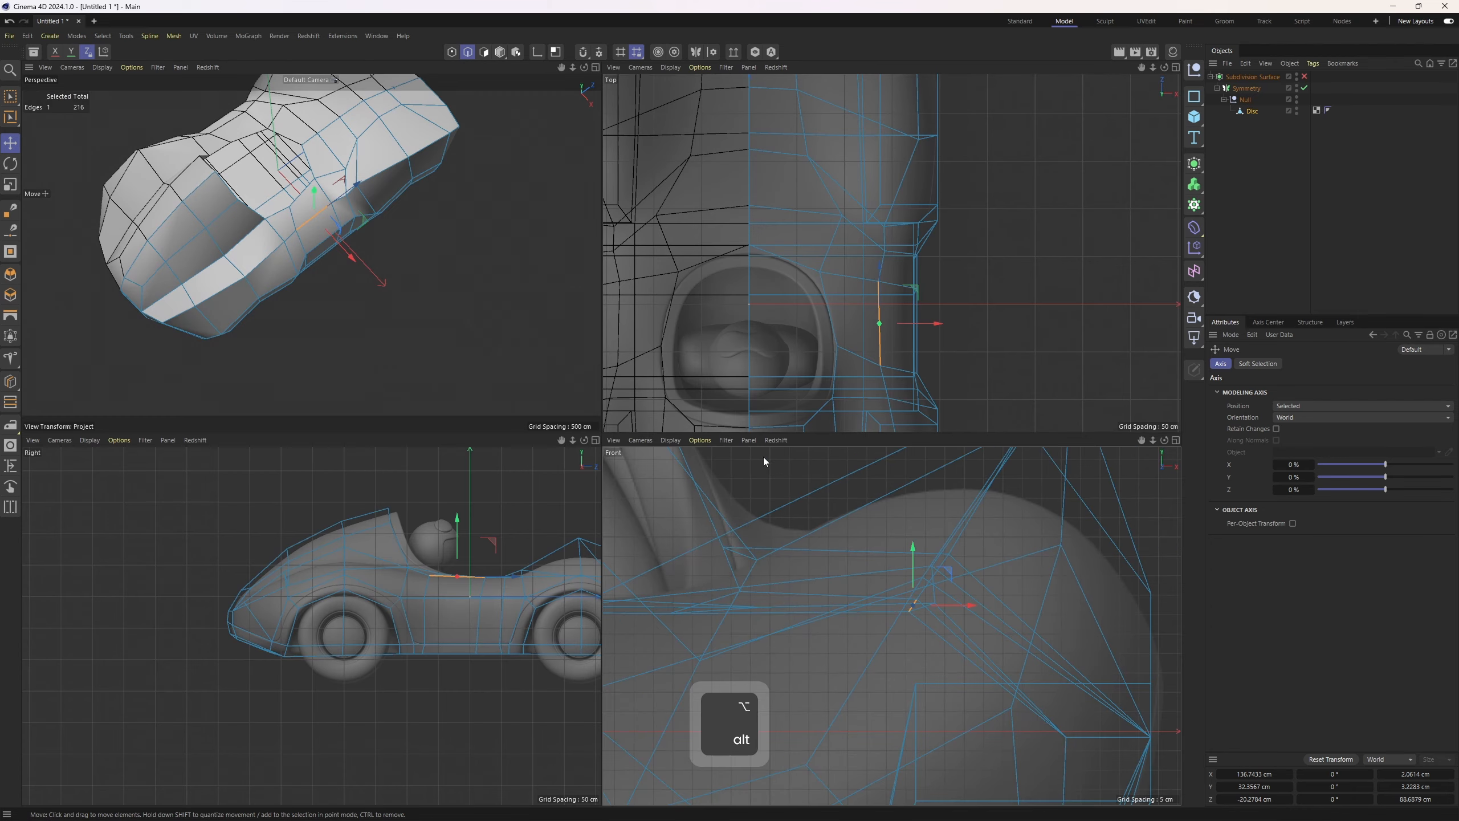
{"action": "double_click", "coordinate": [290, 235]}
{"action": "right_click_drag", "start_coordinate": [1026, 599], "coordinate": [1075, 597], "text": "alt"}
{"action": "key", "text": "1"}
{"action": "left_click", "coordinate": [933, 609]}
{"action": "left_click_drag", "start_coordinate": [896, 607], "coordinate": [864, 608]}
{"action": "key", "text": "2"}
{"action": "key", "text": "1"}
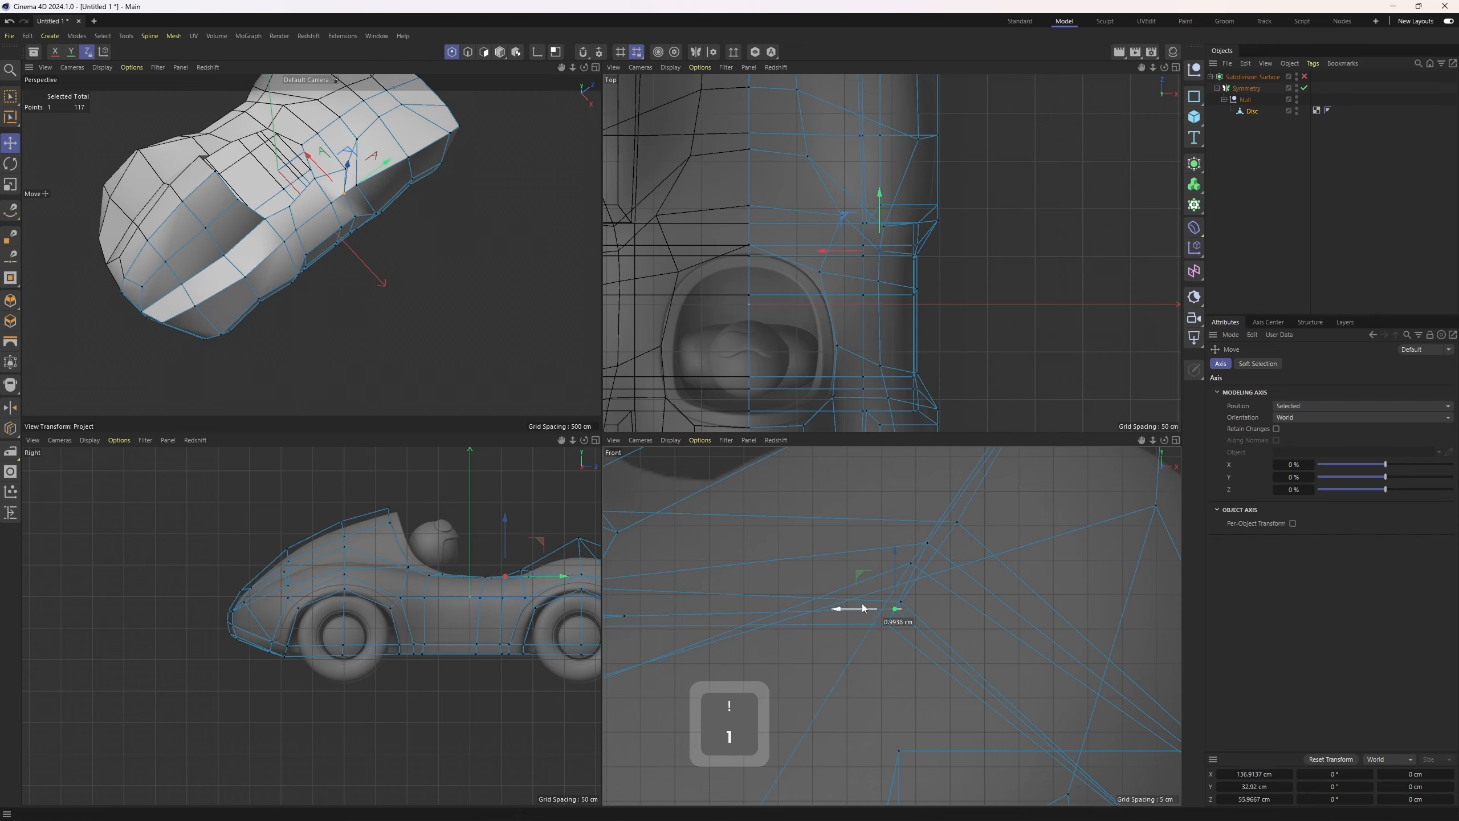
Inspect the side panel's edge flow against the reference in the perspective and top views
{"action": "key", "text": "F1"}
{"action": "key", "text": "2"}
{"action": "left_click_drag", "start_coordinate": [739, 330], "coordinate": [540, 385], "text": "alt"}
{"action": "key", "text": "F5"}
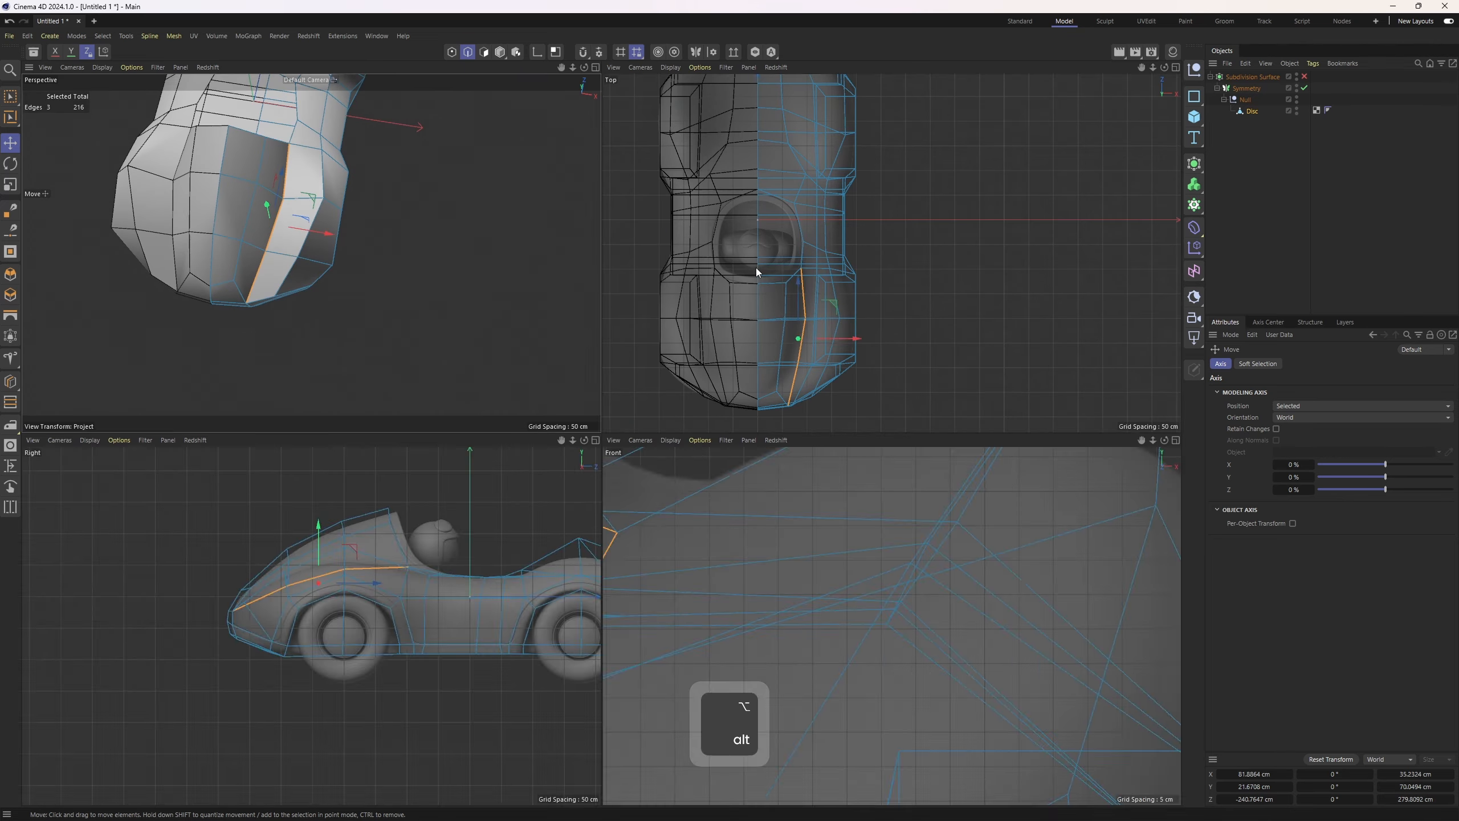
{"action": "middle_click", "coordinate": [756, 268]}
{"action": "middle_click_drag", "start_coordinate": [647, 278], "coordinate": [813, 255], "text": "alt"}
{"action": "scroll", "coordinate": [636, 536], "scroll_direction": "up", "scroll_amount": 3, "text": "alt"}
{"action": "middle_click_drag", "start_coordinate": [636, 536], "coordinate": [657, 491], "text": "alt"}
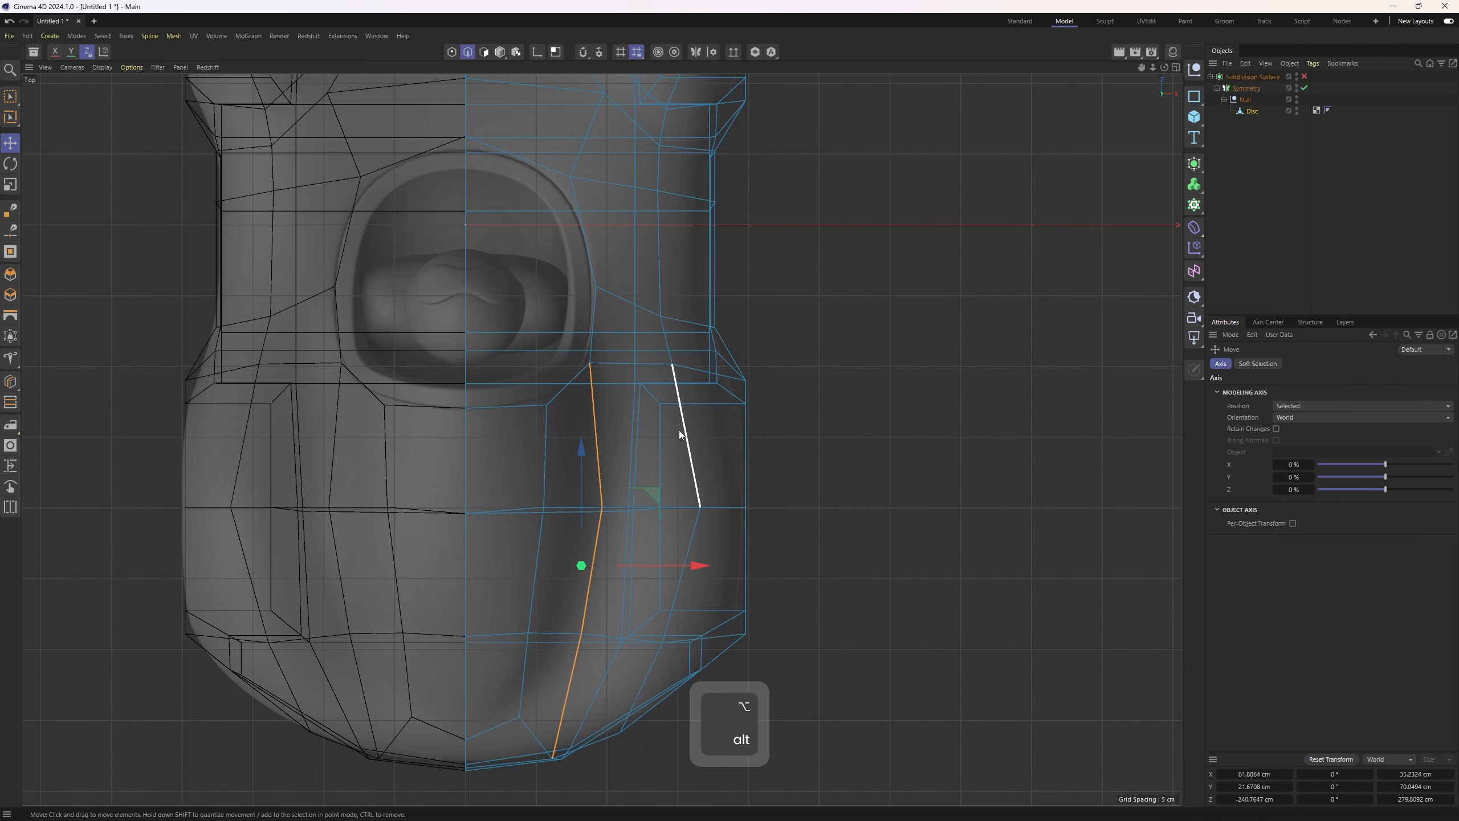
{"action": "key", "text": "1"}
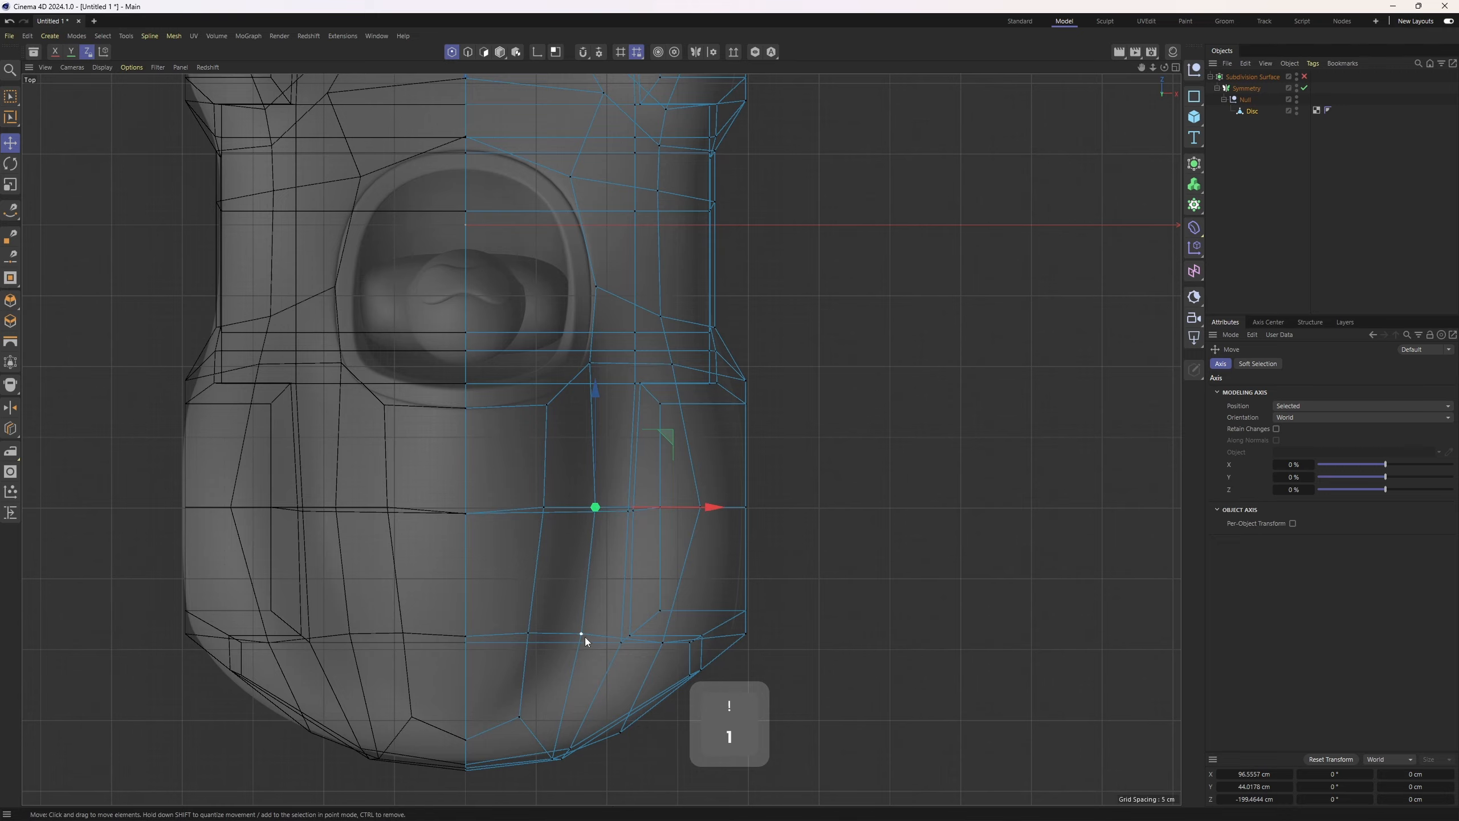
{"action": "left_click", "coordinate": [582, 633]}
{"action": "left_click_drag", "start_coordinate": [618, 445], "coordinate": [407, 437], "text": "alt"}
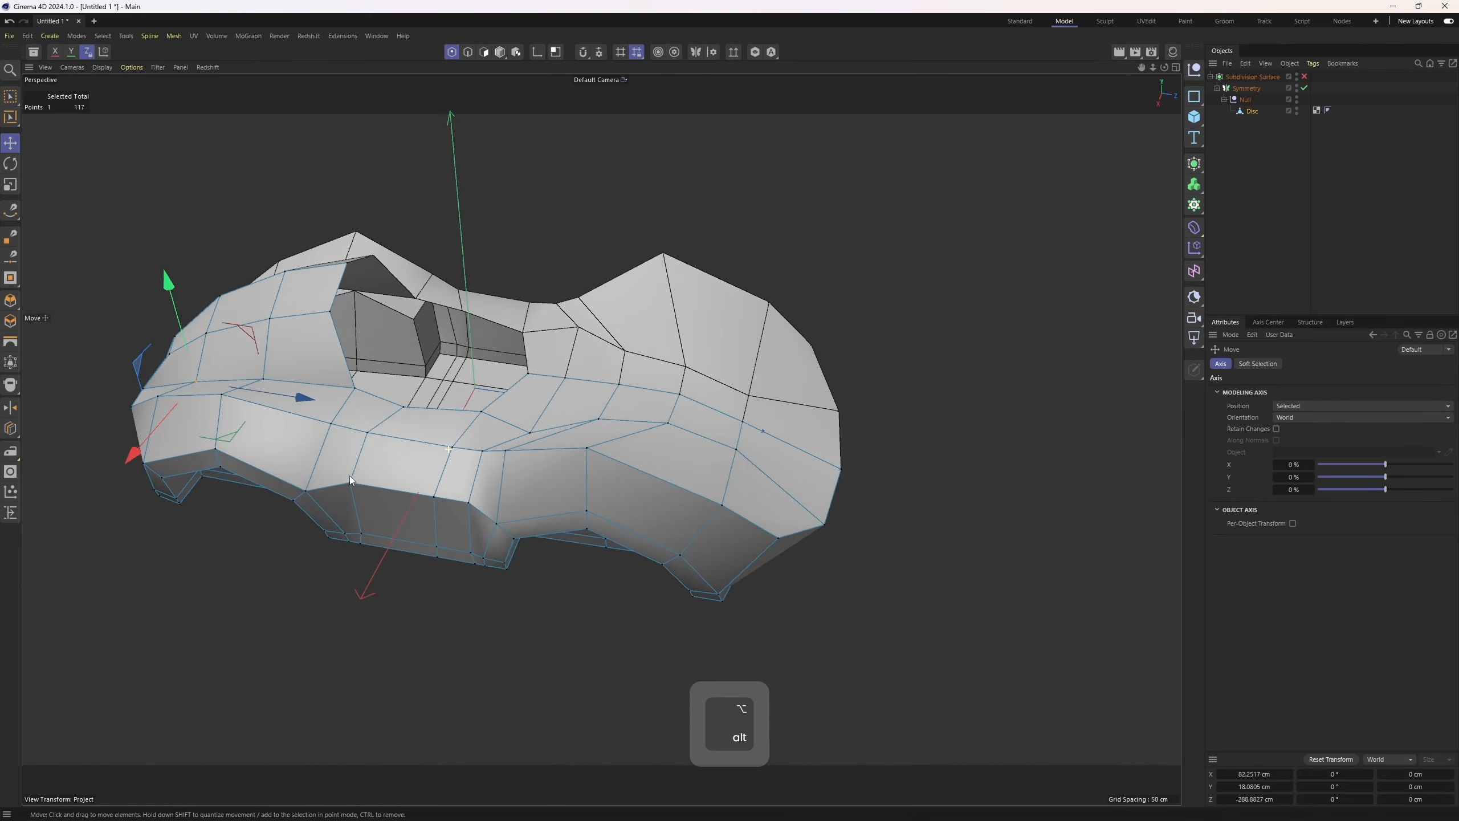
{"action": "scroll", "coordinate": [407, 437], "scroll_direction": "down", "scroll_amount": 2}
Select the edge loops running across the side panel beside the cockpit
{"action": "key", "text": "2"}
{"action": "left_click_drag", "start_coordinate": [627, 491], "coordinate": [684, 459], "text": "alt"}
{"action": "double_click", "coordinate": [604, 447]}
{"action": "left_click", "coordinate": [546, 579], "text": "shift"}
{"action": "left_click", "coordinate": [541, 612], "text": "shift"}
{"action": "left_click_drag", "start_coordinate": [541, 613], "coordinate": [502, 425], "text": "alt"}
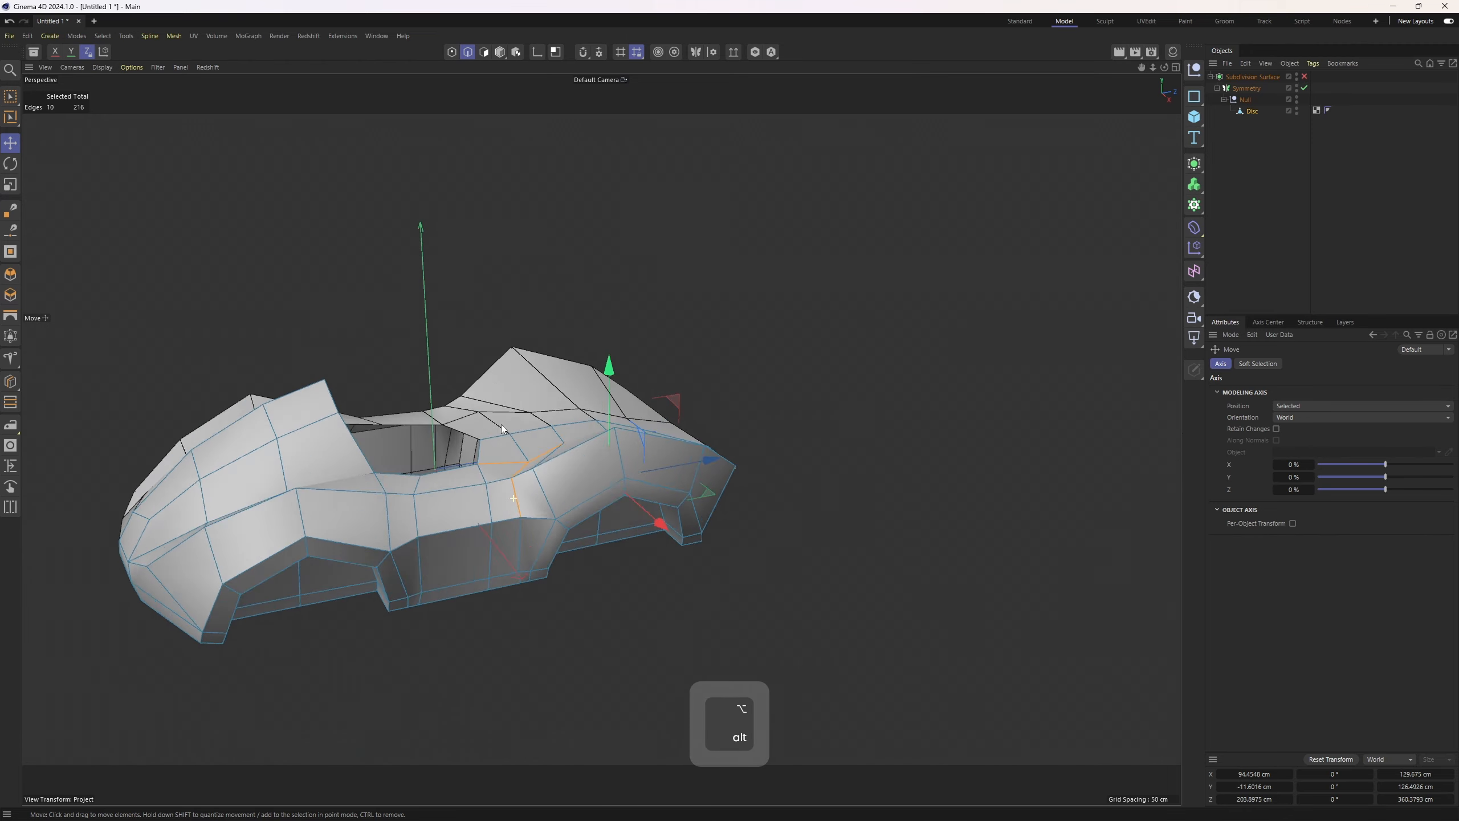
{"action": "scroll", "coordinate": [501, 425], "scroll_direction": "up", "scroll_amount": 2}
{"action": "left_click", "coordinate": [520, 587], "text": "ctrl+shift"}
{"action": "left_click_drag", "start_coordinate": [557, 498], "coordinate": [506, 498], "text": "alt"}
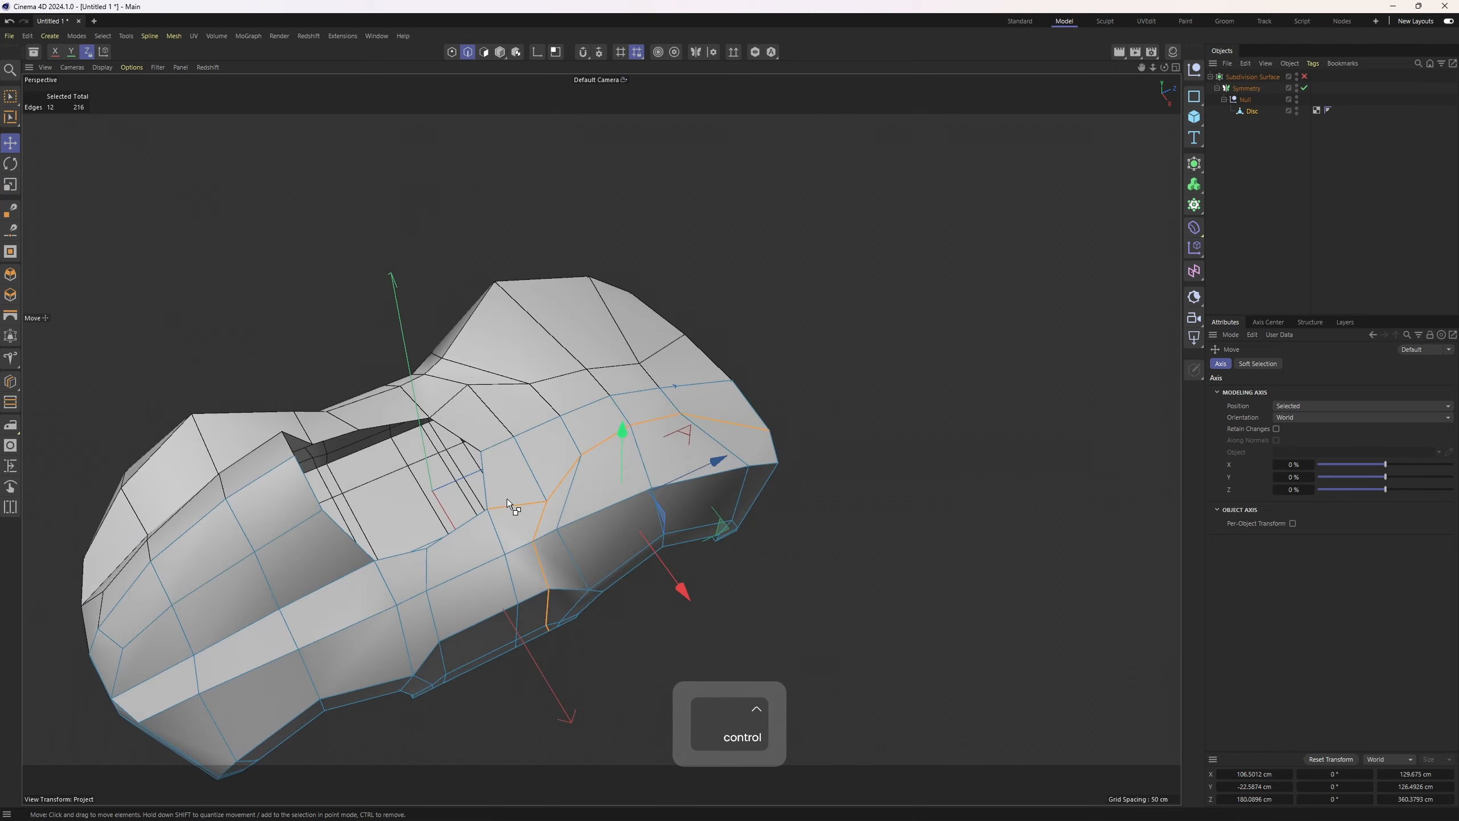
{"action": "left_click", "coordinate": [506, 498], "text": "ctrl"}
{"action": "key", "text": "F2"}
{"action": "middle_click_drag", "start_coordinate": [743, 372], "coordinate": [723, 533], "text": "alt"}
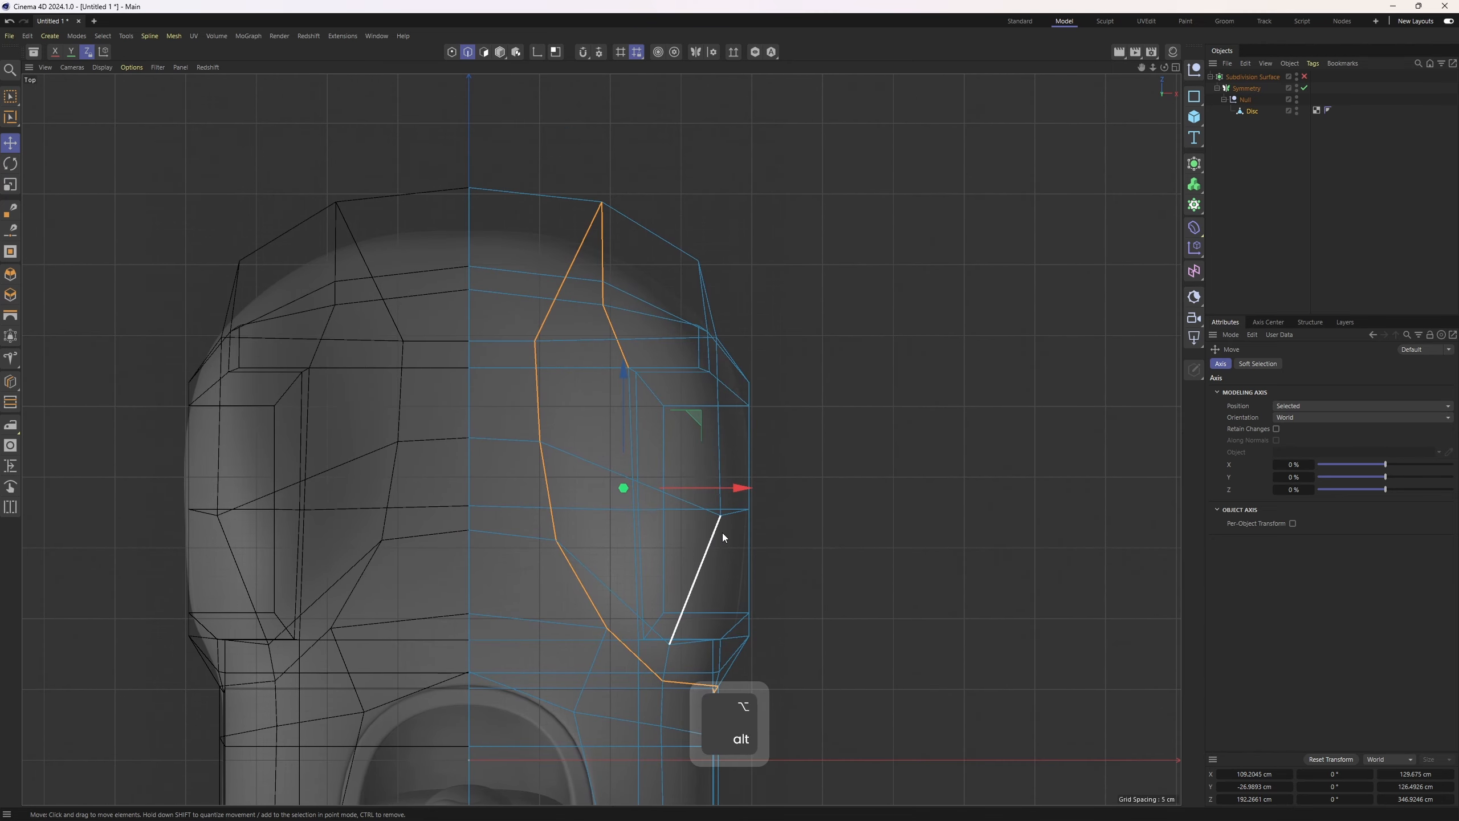
Examine points on the side panel near the hood in the top and perspective views
{"action": "key", "text": "1"}
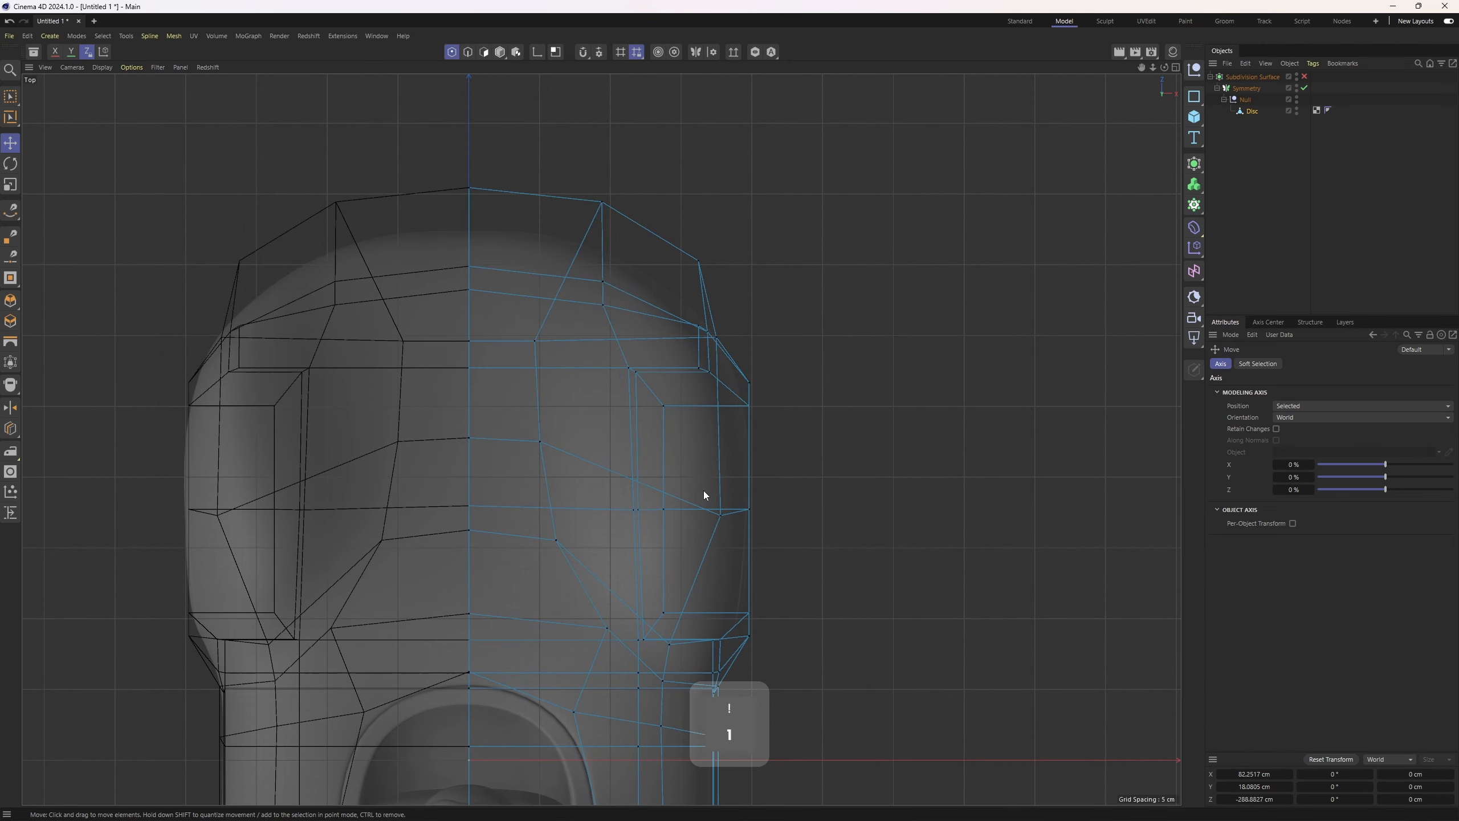
{"action": "key", "text": "space"}
{"action": "left_click_drag", "start_coordinate": [529, 333], "coordinate": [609, 344]}
{"action": "key", "text": "2"}
{"action": "right_click_drag", "start_coordinate": [675, 401], "coordinate": [687, 304], "text": "alt"}
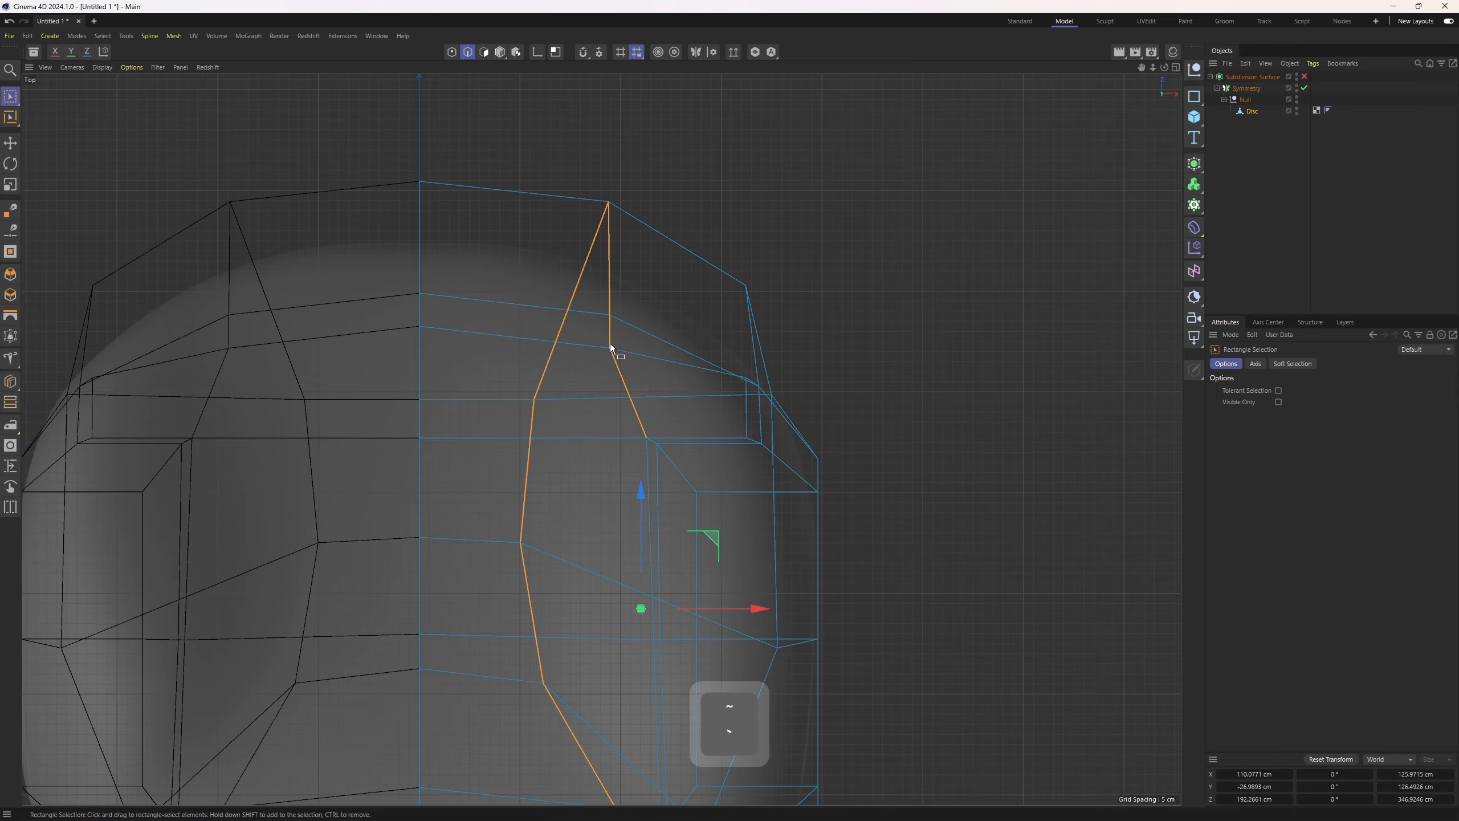
{"action": "key", "text": "1"}
{"action": "left_click_drag", "start_coordinate": [601, 342], "coordinate": [679, 351]}
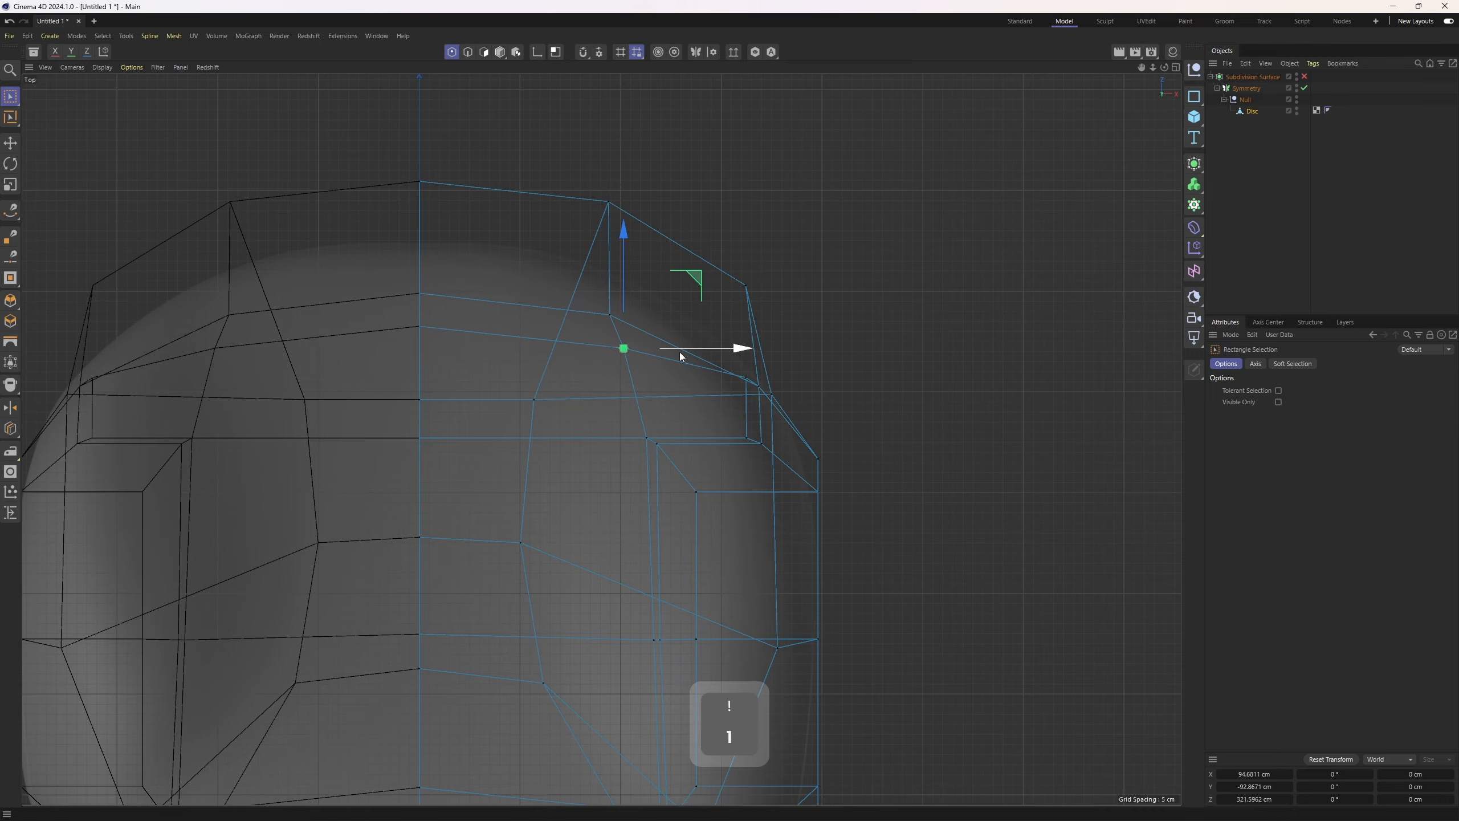
{"action": "middle_click", "coordinate": [680, 351]}
{"action": "middle_click", "coordinate": [392, 224]}
{"action": "left_click_drag", "start_coordinate": [494, 316], "coordinate": [566, 393], "text": "alt"}
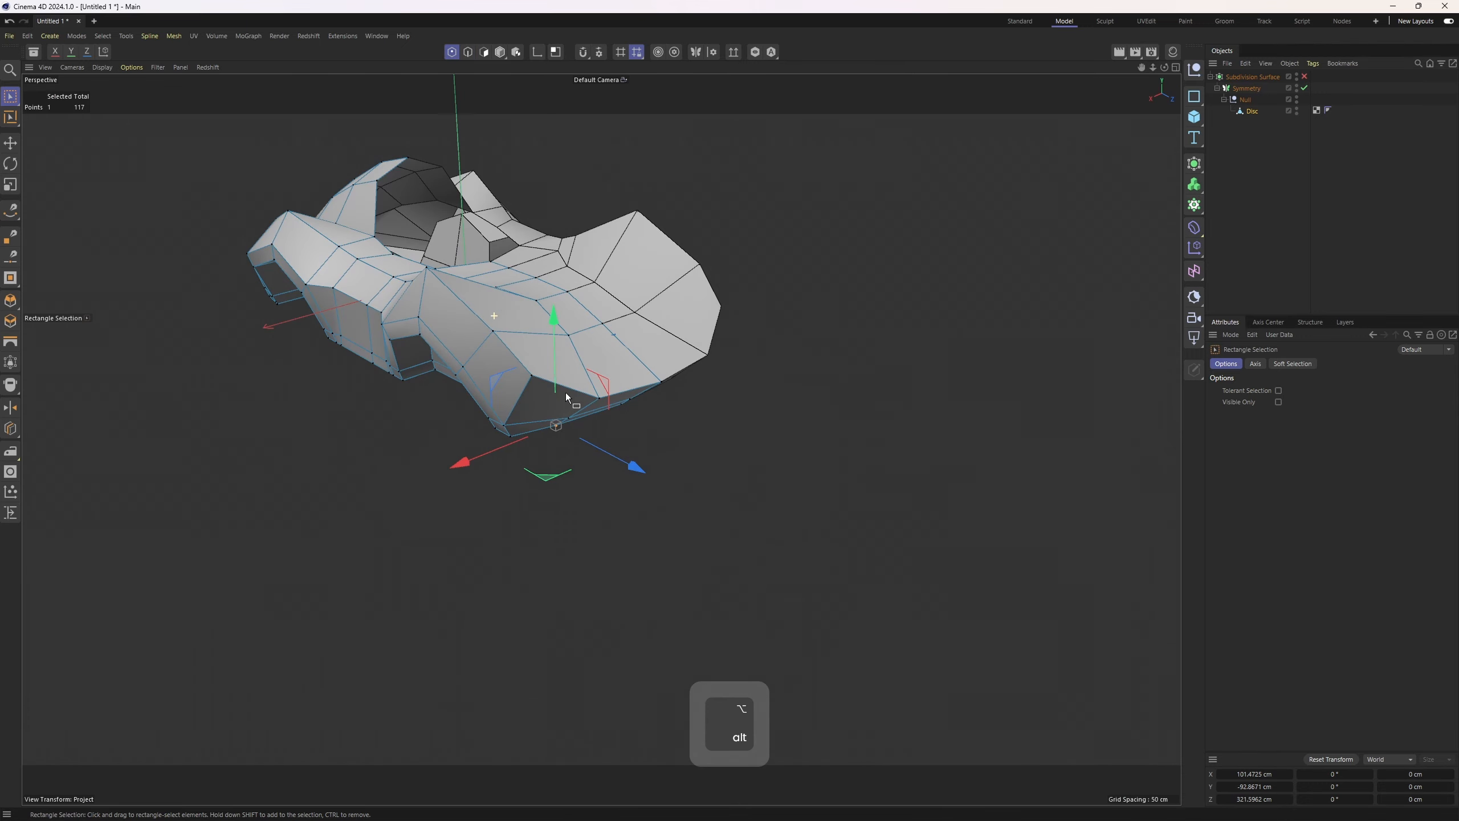
{"action": "middle_click", "coordinate": [566, 392]}
{"action": "middle_click", "coordinate": [806, 240]}
{"action": "key", "text": "2"}
{"action": "key", "text": "1"}
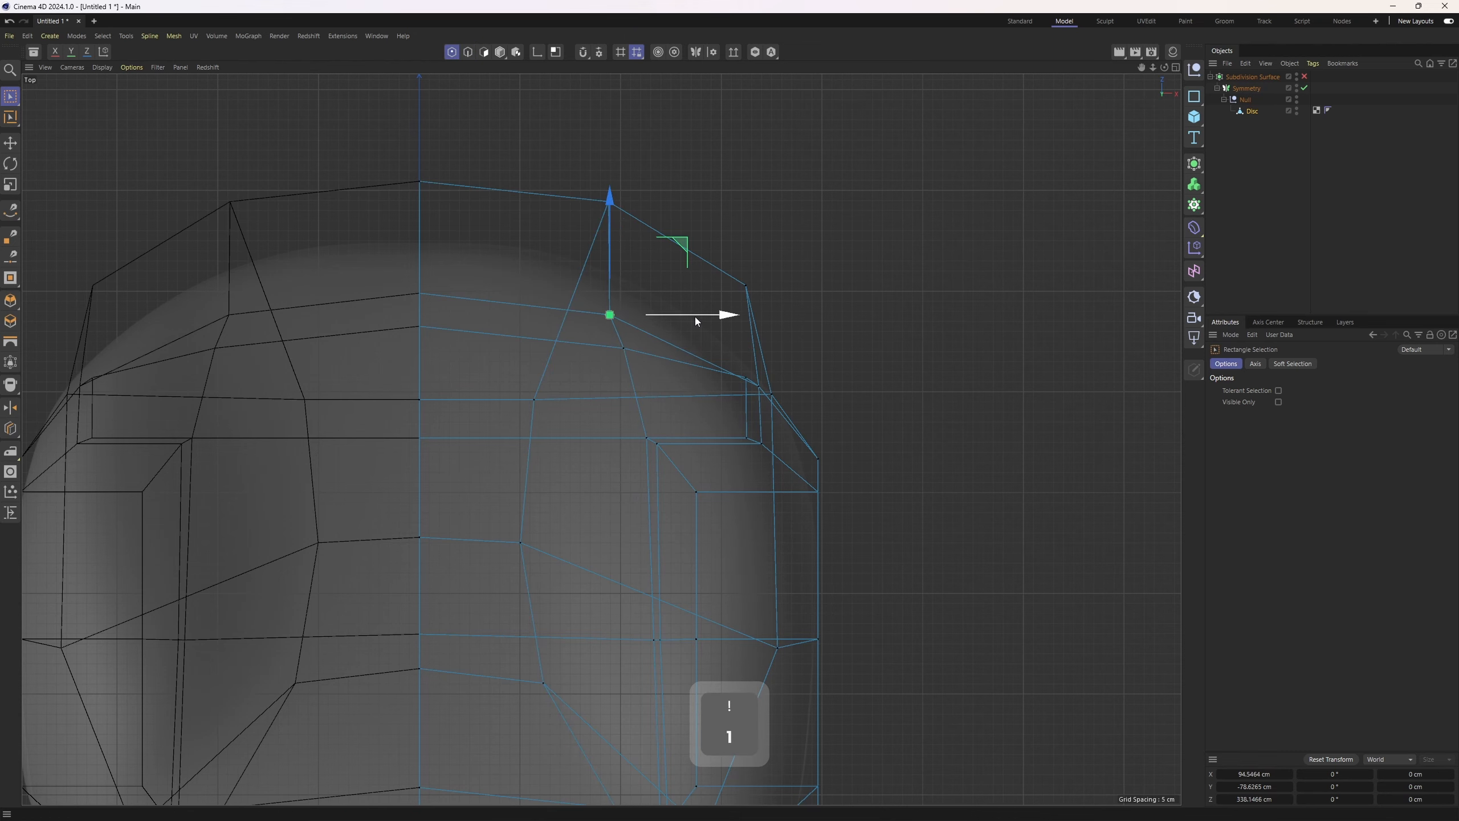
Select the vertical and arching edge loops on the side panel beside the front wheel
{"action": "key", "text": "2"}
{"action": "scroll", "coordinate": [701, 322], "scroll_direction": "down", "scroll_amount": 5}
{"action": "middle_click", "coordinate": [703, 333]}
{"action": "middle_click", "coordinate": [566, 373]}
{"action": "key", "text": "e"}
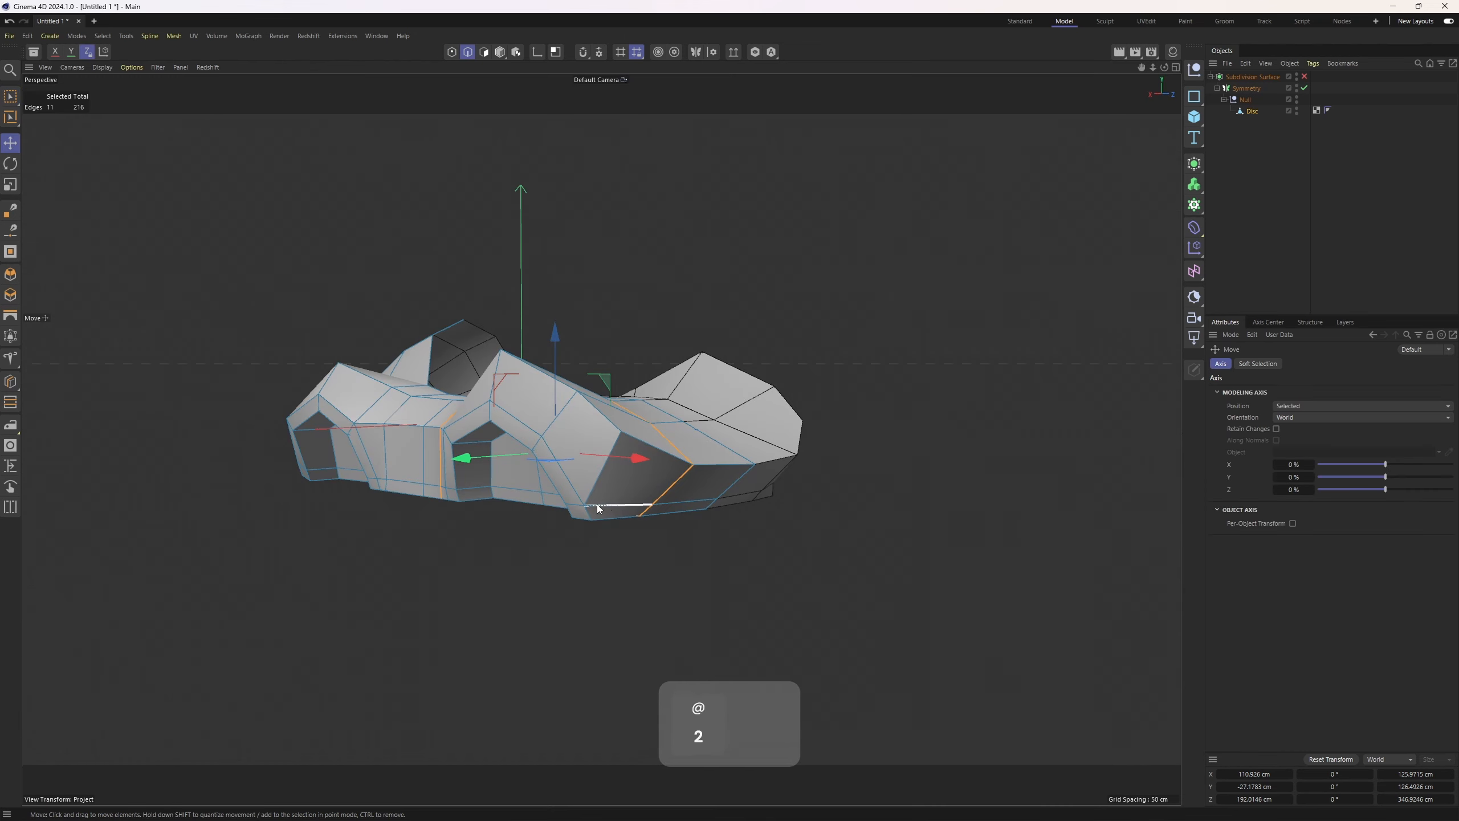
{"action": "double_click", "coordinate": [585, 502]}
{"action": "left_click_drag", "start_coordinate": [584, 501], "coordinate": [731, 470], "text": "alt"}
{"action": "double_click", "coordinate": [520, 483], "text": "shift"}
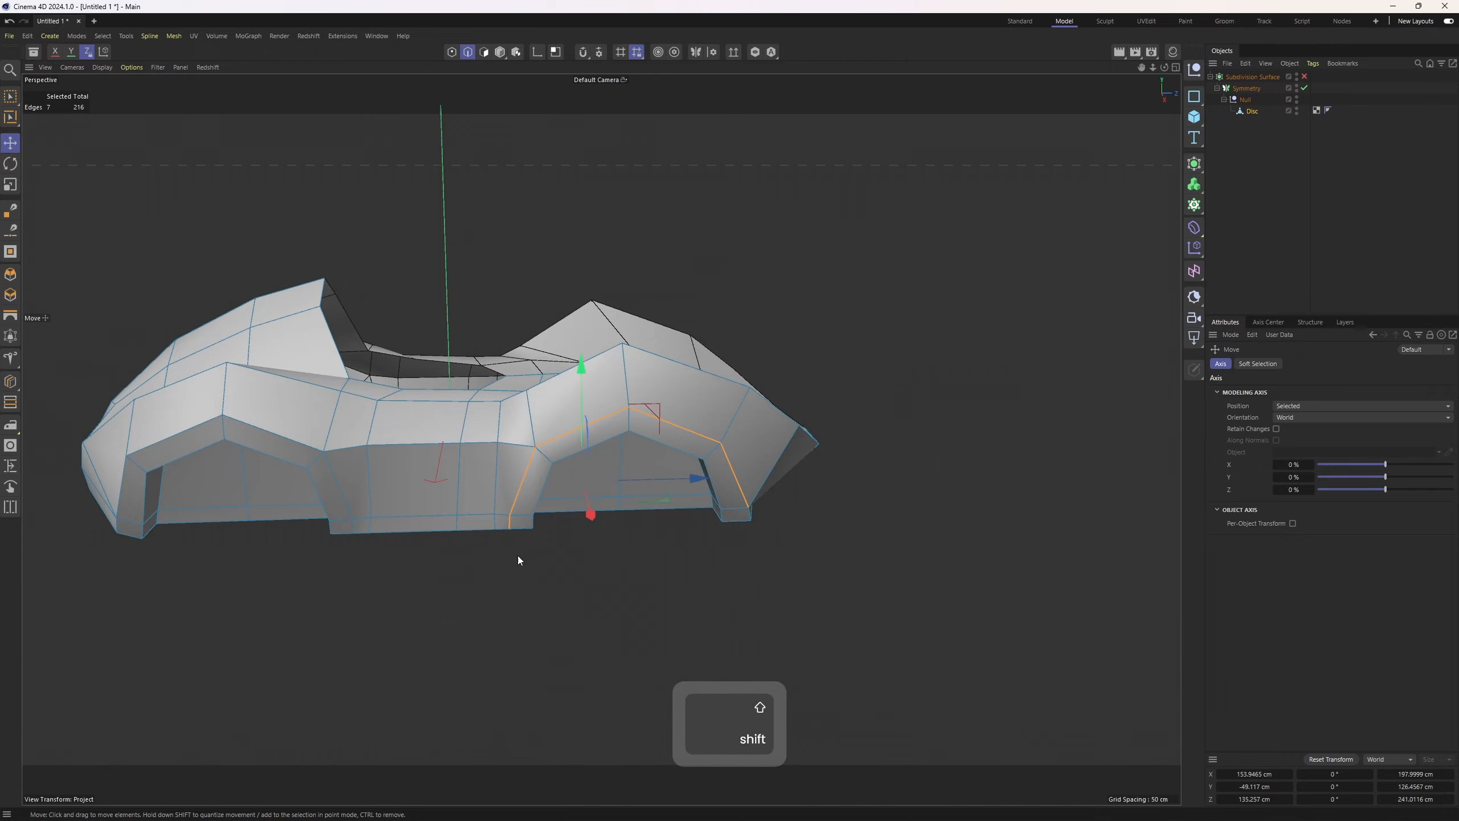
{"action": "left_click_drag", "start_coordinate": [518, 555], "coordinate": [533, 547], "text": "alt"}
Narrow the selection to the edge loop arching over the front wheel and check it in the four views
{"action": "middle_click", "coordinate": [533, 547]}
{"action": "middle_click", "coordinate": [867, 307]}
{"action": "middle_click", "coordinate": [869, 307]}
{"action": "middle_click", "coordinate": [531, 386]}
{"action": "left_click_drag", "start_coordinate": [566, 483], "coordinate": [592, 399], "text": "alt"}
{"action": "left_click", "coordinate": [508, 566], "text": "ctrl"}
{"action": "left_click", "coordinate": [513, 598], "text": "ctrl"}
{"action": "middle_click", "coordinate": [623, 604]}
{"action": "middle_click", "coordinate": [881, 312]}
{"action": "middle_click", "coordinate": [883, 311]}
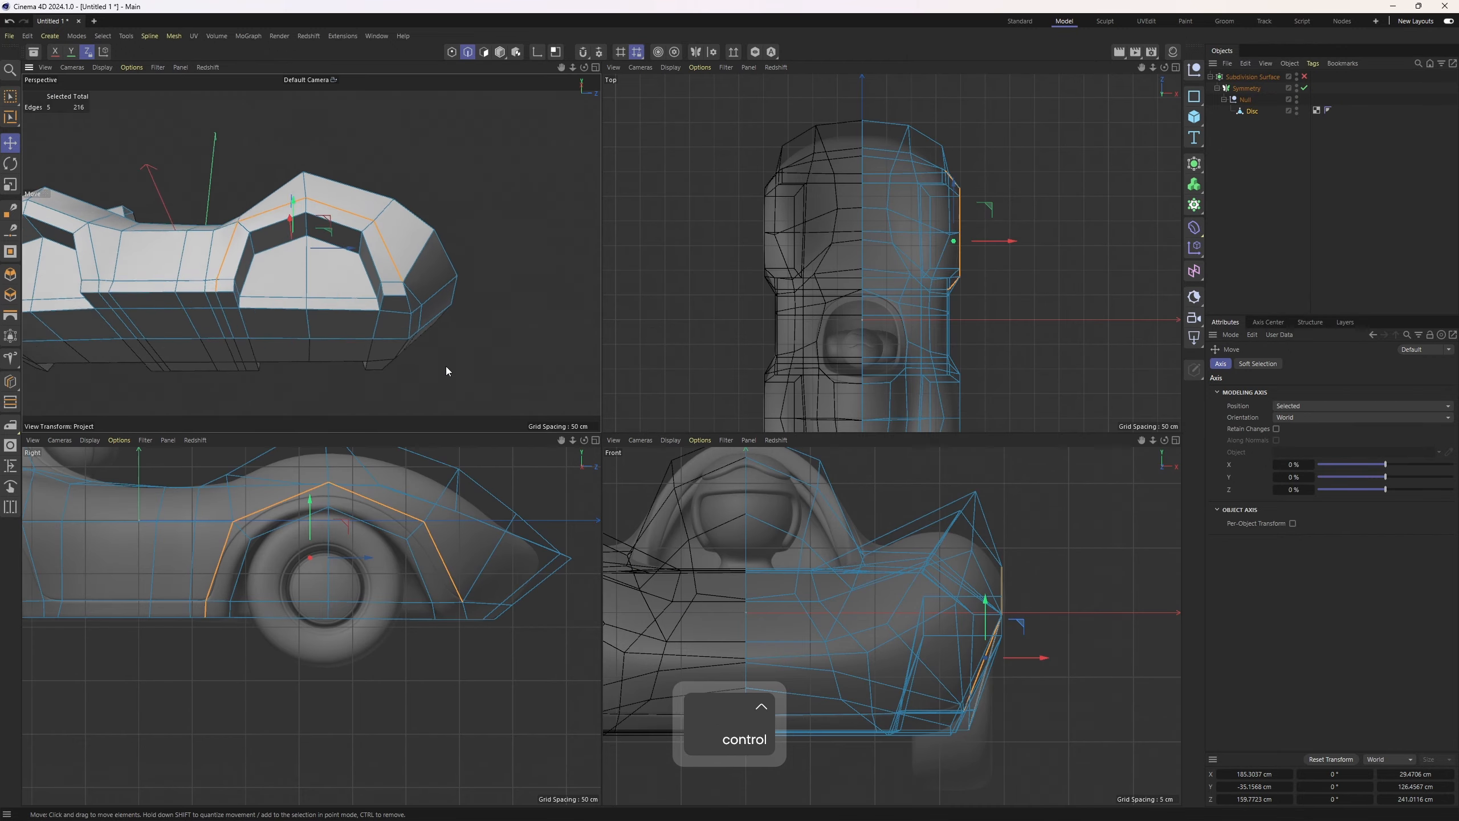
Select a single vertical edge loop on the lower side panel, checking the arch in the top and front views
{"action": "left_click_drag", "start_coordinate": [446, 365], "coordinate": [428, 368], "text": "alt"}
{"action": "left_click", "coordinate": [398, 284], "text": "shift"}
{"action": "middle_click", "coordinate": [756, 321]}
{"action": "scroll", "coordinate": [762, 326], "scroll_direction": "up", "scroll_amount": 2}
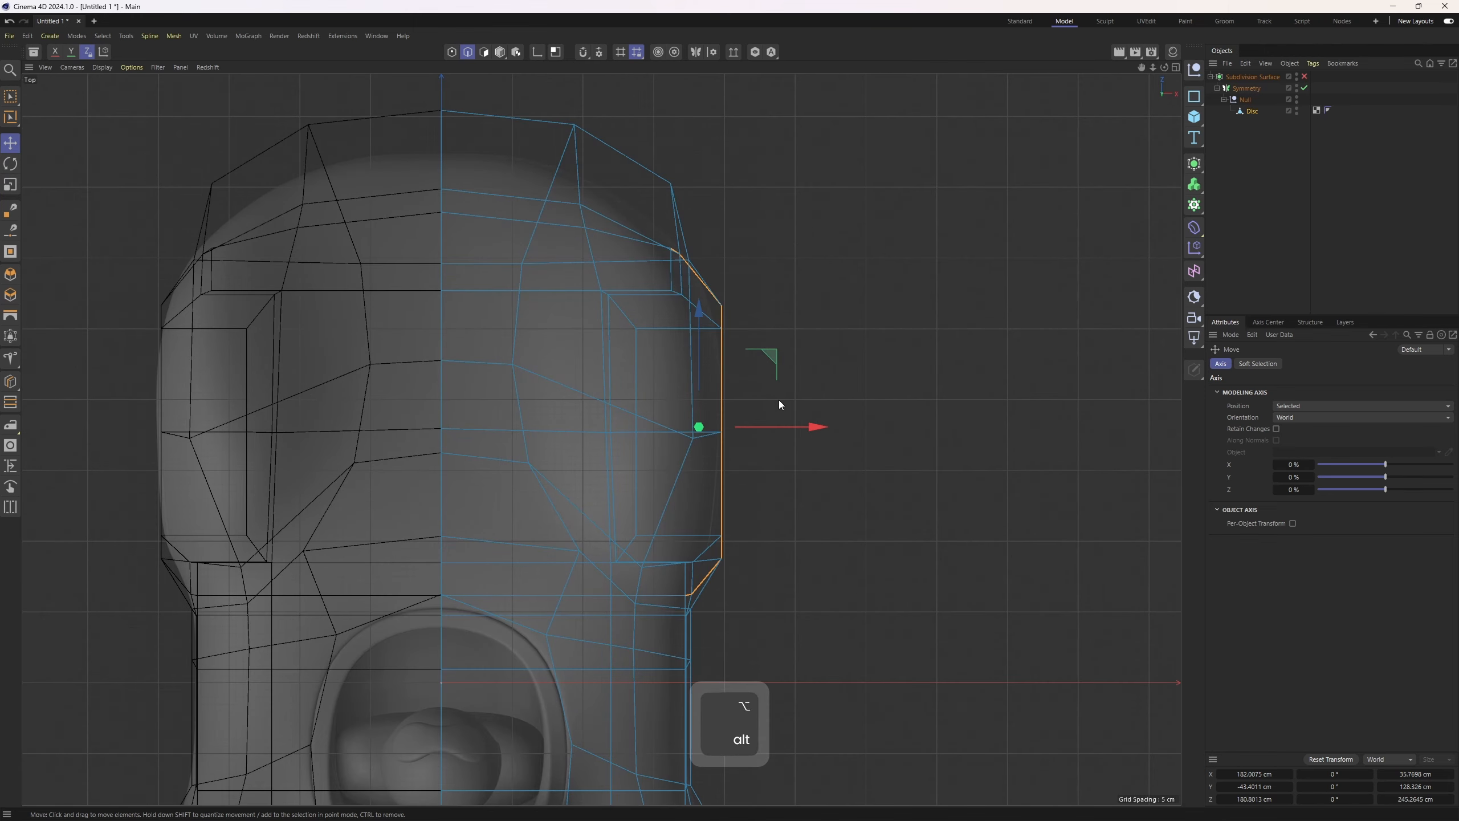
{"action": "middle_click", "coordinate": [778, 399]}
{"action": "middle_click", "coordinate": [906, 635]}
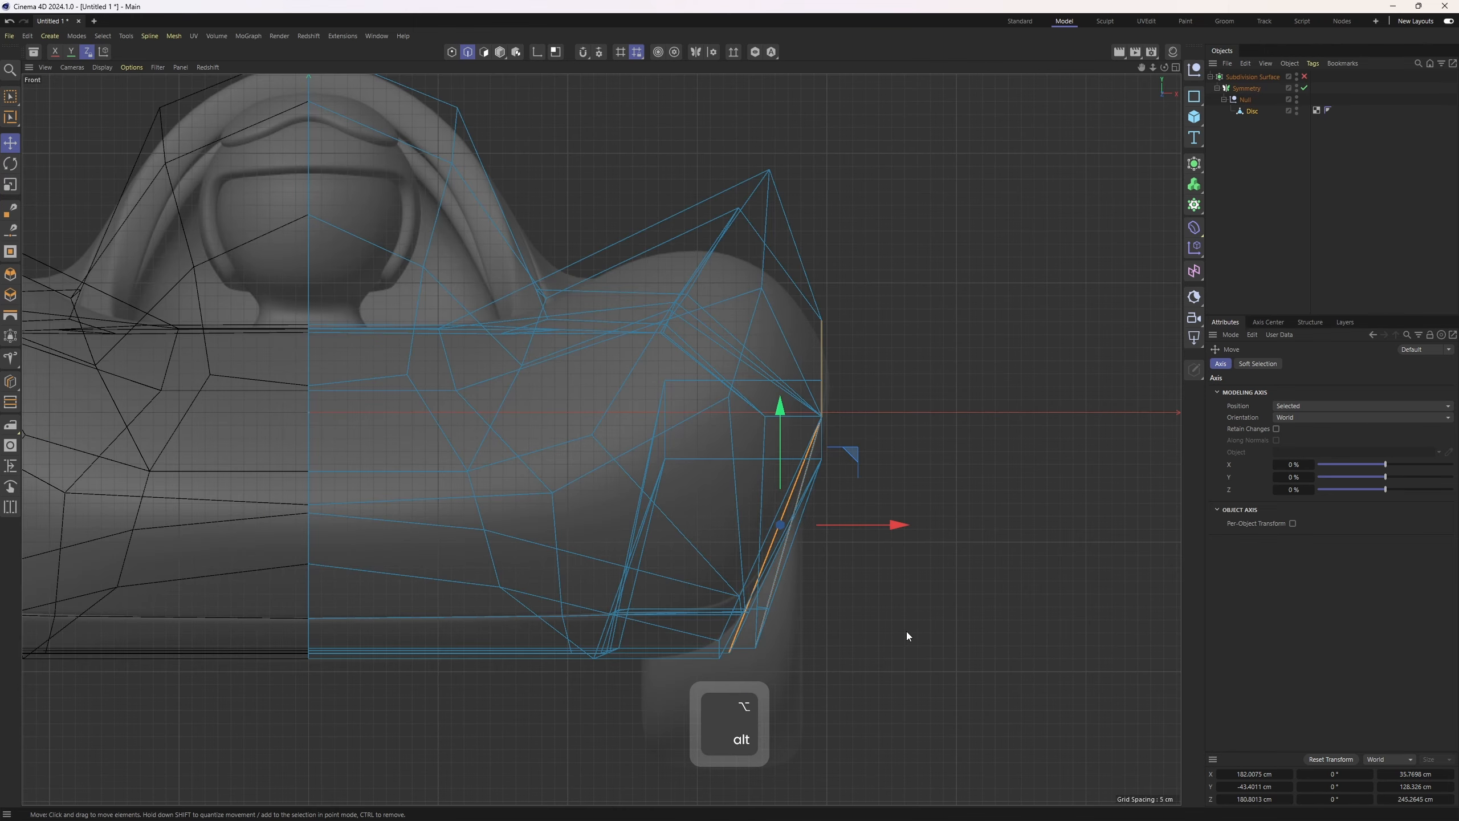
{"action": "middle_click", "coordinate": [698, 485]}
{"action": "middle_click", "coordinate": [304, 281]}
{"action": "left_click_drag", "start_coordinate": [305, 282], "coordinate": [545, 489], "text": "alt"}
{"action": "double_click", "coordinate": [631, 484]}
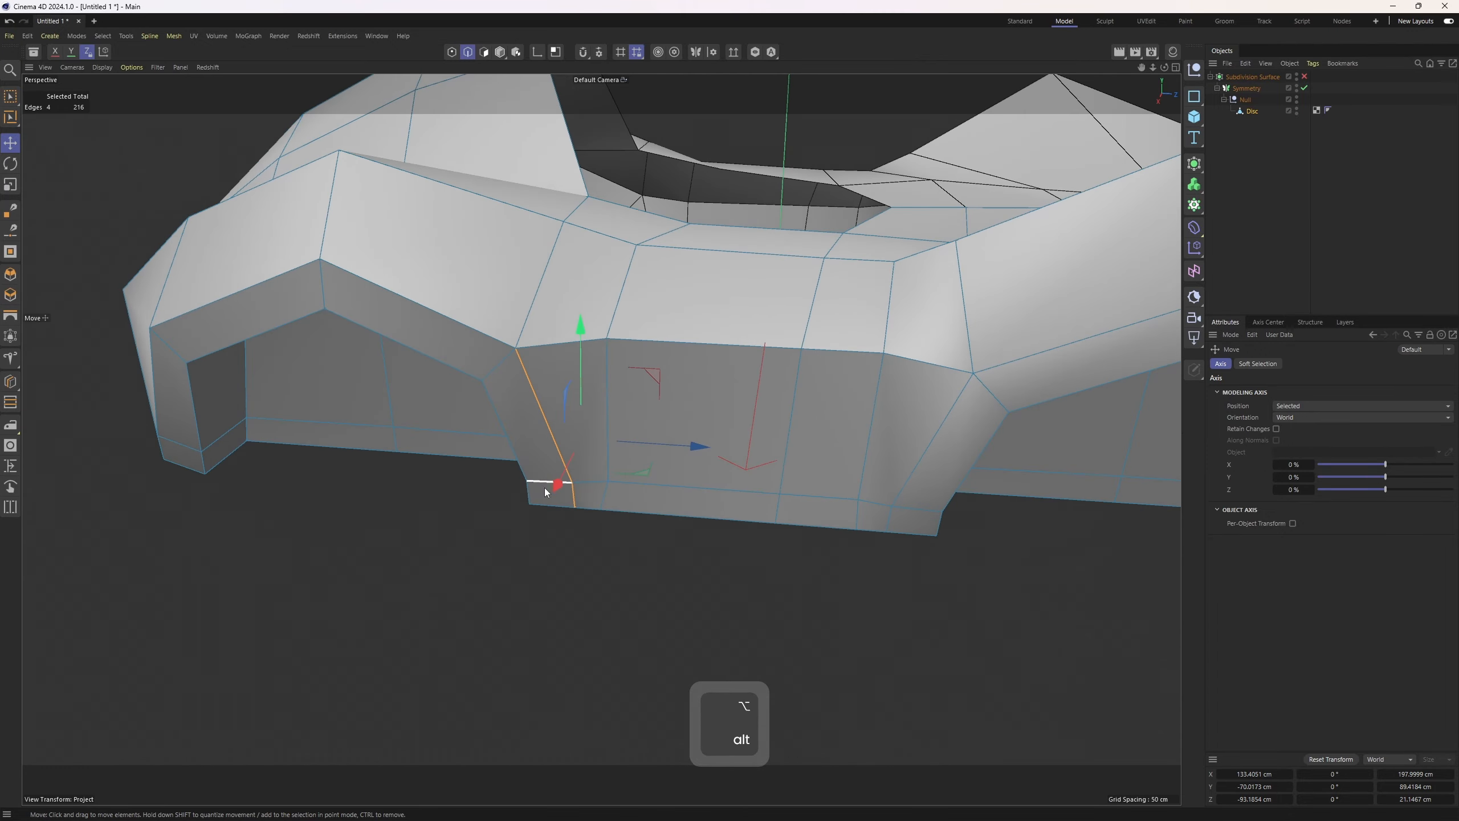
Rotate the selected polygons along the body's lower edge slightly with the Rotate tool
{"action": "key", "text": "e"}
{"action": "left_click", "coordinate": [547, 498]}
{"action": "left_click", "coordinate": [910, 529], "text": "ctrl+shift"}
{"action": "left_click_drag", "start_coordinate": [910, 528], "coordinate": [267, 402], "text": "alt"}
{"action": "key", "text": "t"}
{"action": "key", "text": "r"}
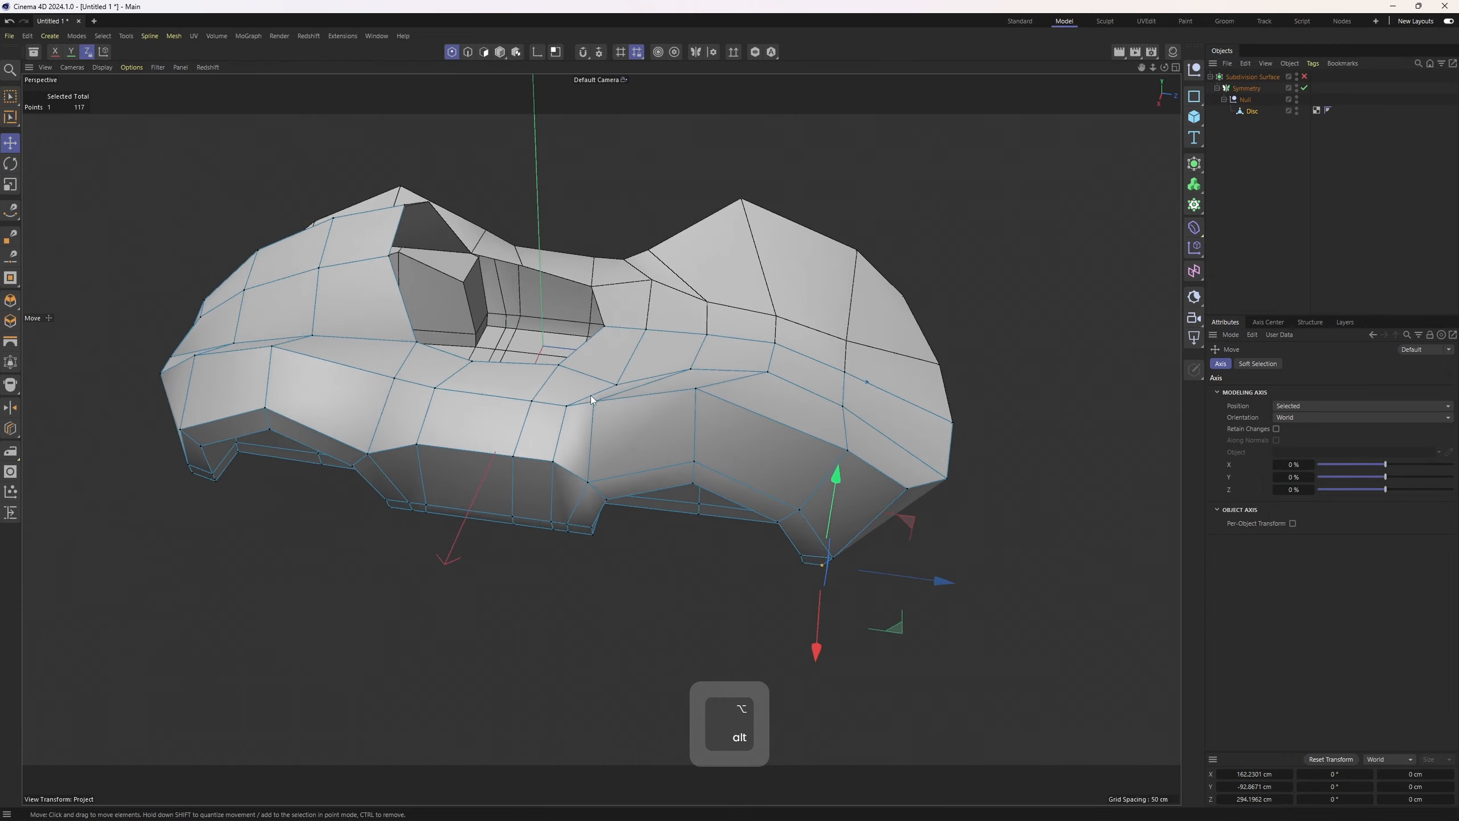
{"action": "left_click_drag", "start_coordinate": [591, 395], "coordinate": [601, 292], "text": "alt"}
Select an edge on the lower side panel and check it in the four views
{"action": "key", "text": "2"}
{"action": "left_click", "coordinate": [586, 389]}
{"action": "middle_click", "coordinate": [586, 389]}
{"action": "middle_click_drag", "start_coordinate": [237, 593], "coordinate": [499, 615], "text": "alt"}
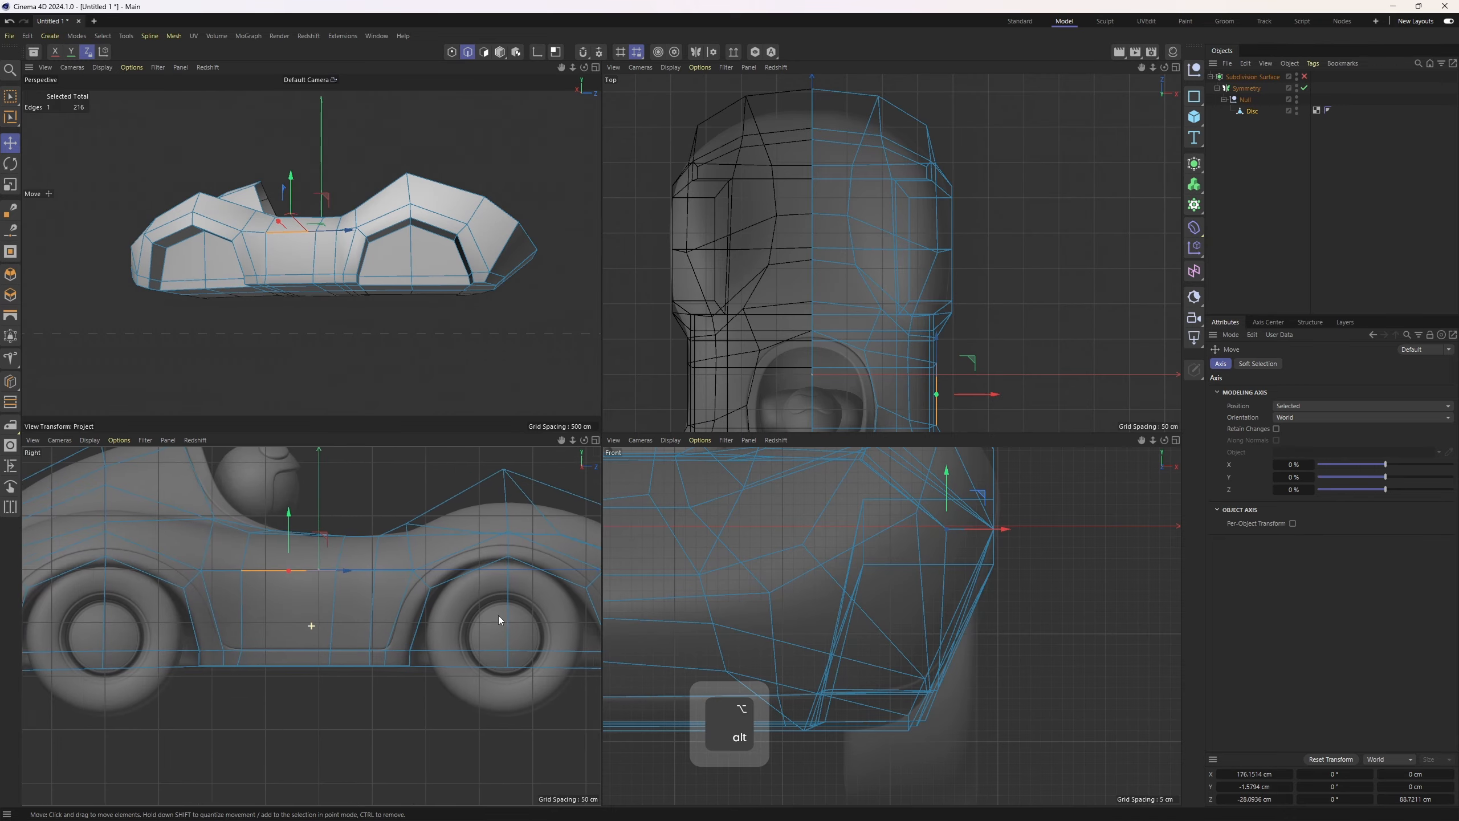
{"action": "middle_click", "coordinate": [592, 375]}
{"action": "left_click_drag", "start_coordinate": [602, 375], "coordinate": [687, 476], "text": "alt"}
{"action": "key", "text": "2"}
{"action": "key", "text": "e"}
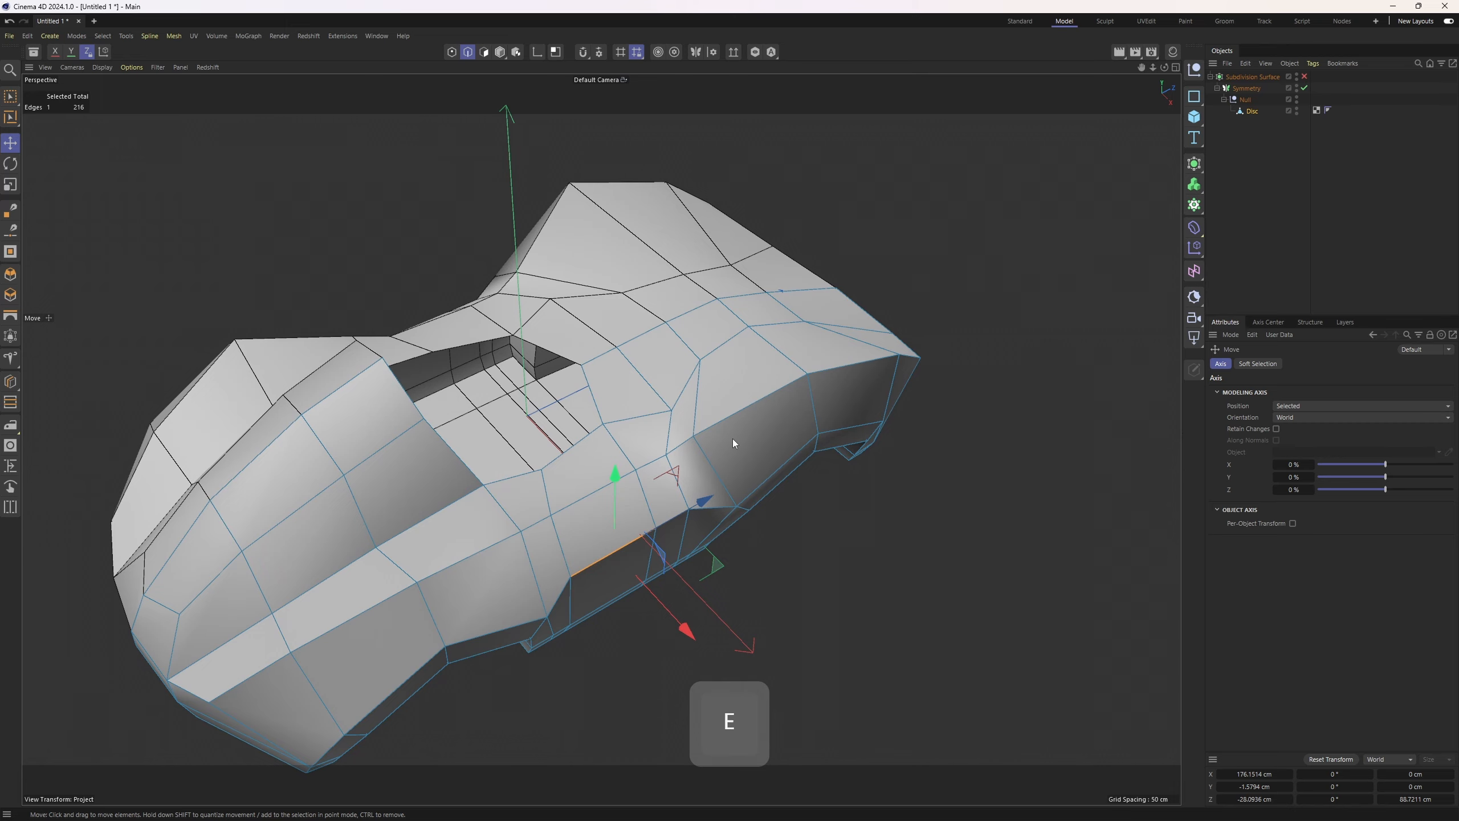
Select an edge chain curving up and across the front of the side panel, checking it in the top view
{"action": "middle_click_drag", "start_coordinate": [732, 438], "coordinate": [637, 464], "text": "alt"}
{"action": "left_click_drag", "start_coordinate": [638, 464], "coordinate": [620, 491], "text": "alt"}
{"action": "left_click", "coordinate": [631, 356]}
{"action": "left_click", "coordinate": [594, 407], "text": "shift"}
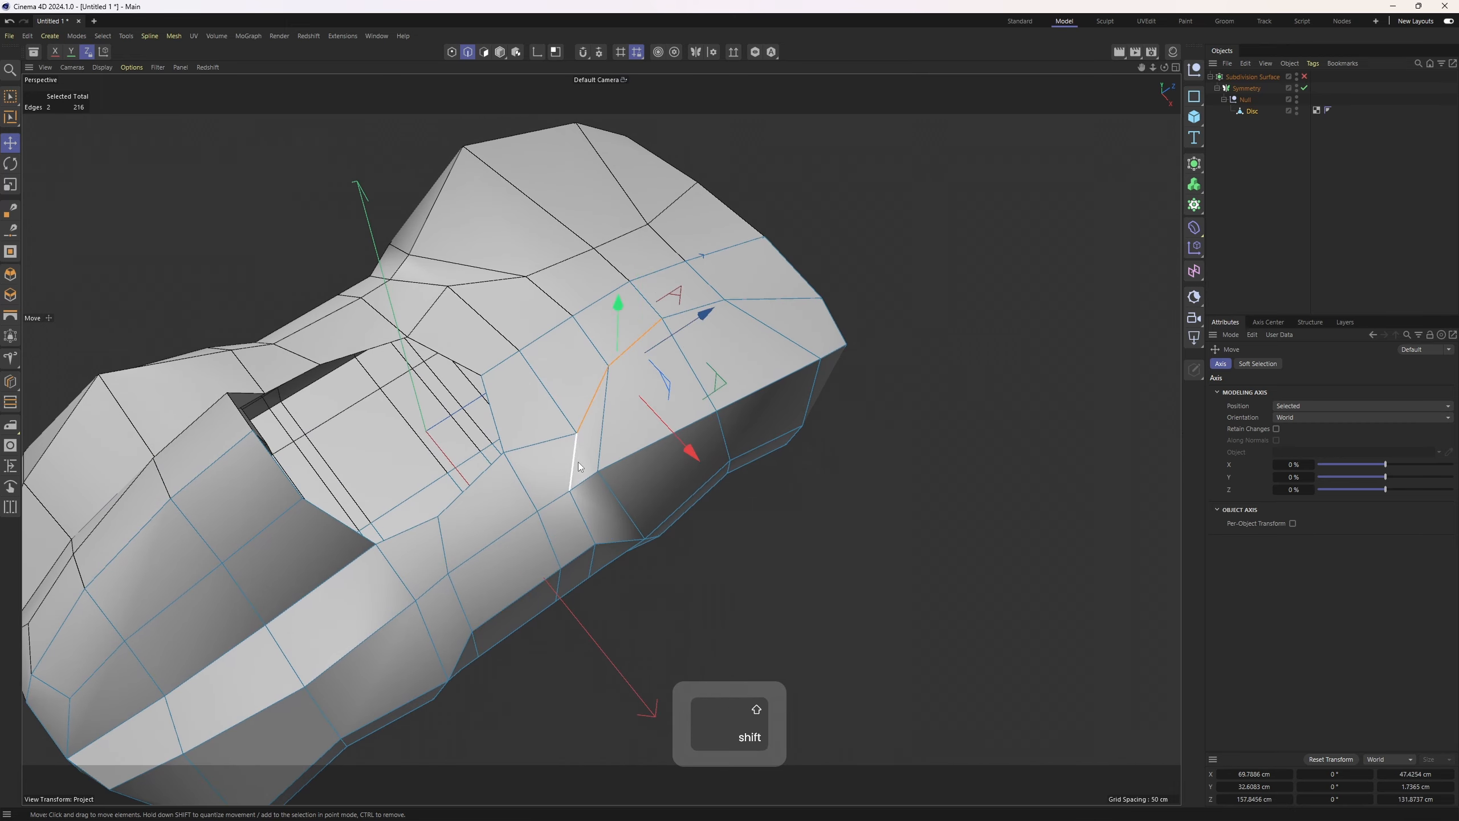
{"action": "left_click", "coordinate": [577, 464], "text": "shift"}
{"action": "left_click", "coordinate": [582, 526], "text": "shift"}
{"action": "middle_click_drag", "start_coordinate": [736, 351], "coordinate": [586, 438], "text": "alt"}
{"action": "left_click_drag", "start_coordinate": [586, 438], "coordinate": [525, 415], "text": "alt"}
{"action": "left_click", "coordinate": [610, 333], "text": "shift"}
{"action": "left_click", "coordinate": [678, 369], "text": "shift"}
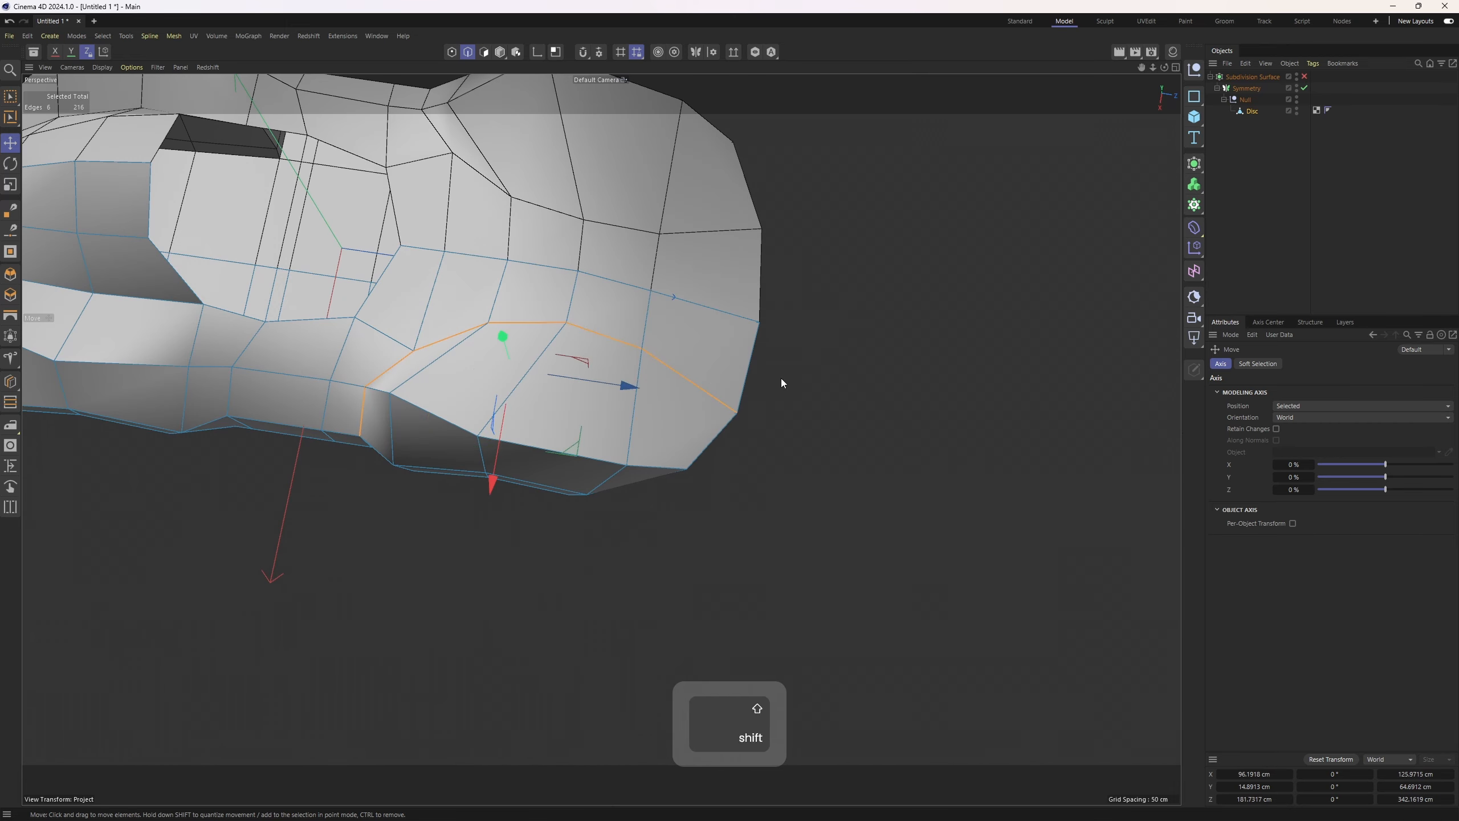
{"action": "middle_click", "coordinate": [781, 379]}
{"action": "middle_click", "coordinate": [818, 248]}
{"action": "right_click_drag", "start_coordinate": [819, 248], "coordinate": [770, 270], "text": "alt"}
{"action": "middle_click_drag", "start_coordinate": [658, 342], "coordinate": [697, 378], "text": "alt"}
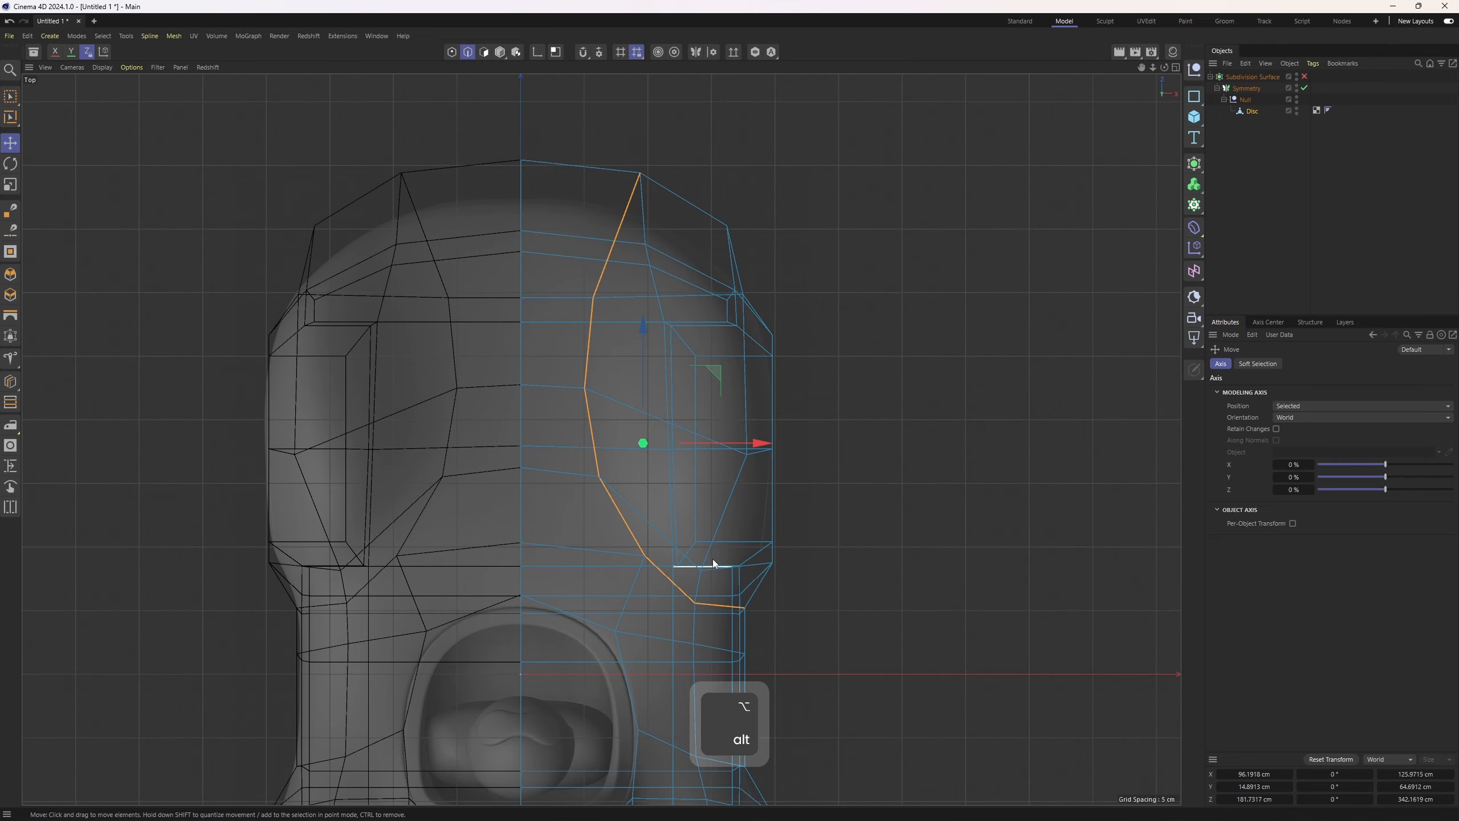
{"action": "middle_click", "coordinate": [653, 464]}
{"action": "middle_click", "coordinate": [552, 381]}
{"action": "left_click_drag", "start_coordinate": [552, 381], "coordinate": [595, 361], "text": "alt"}
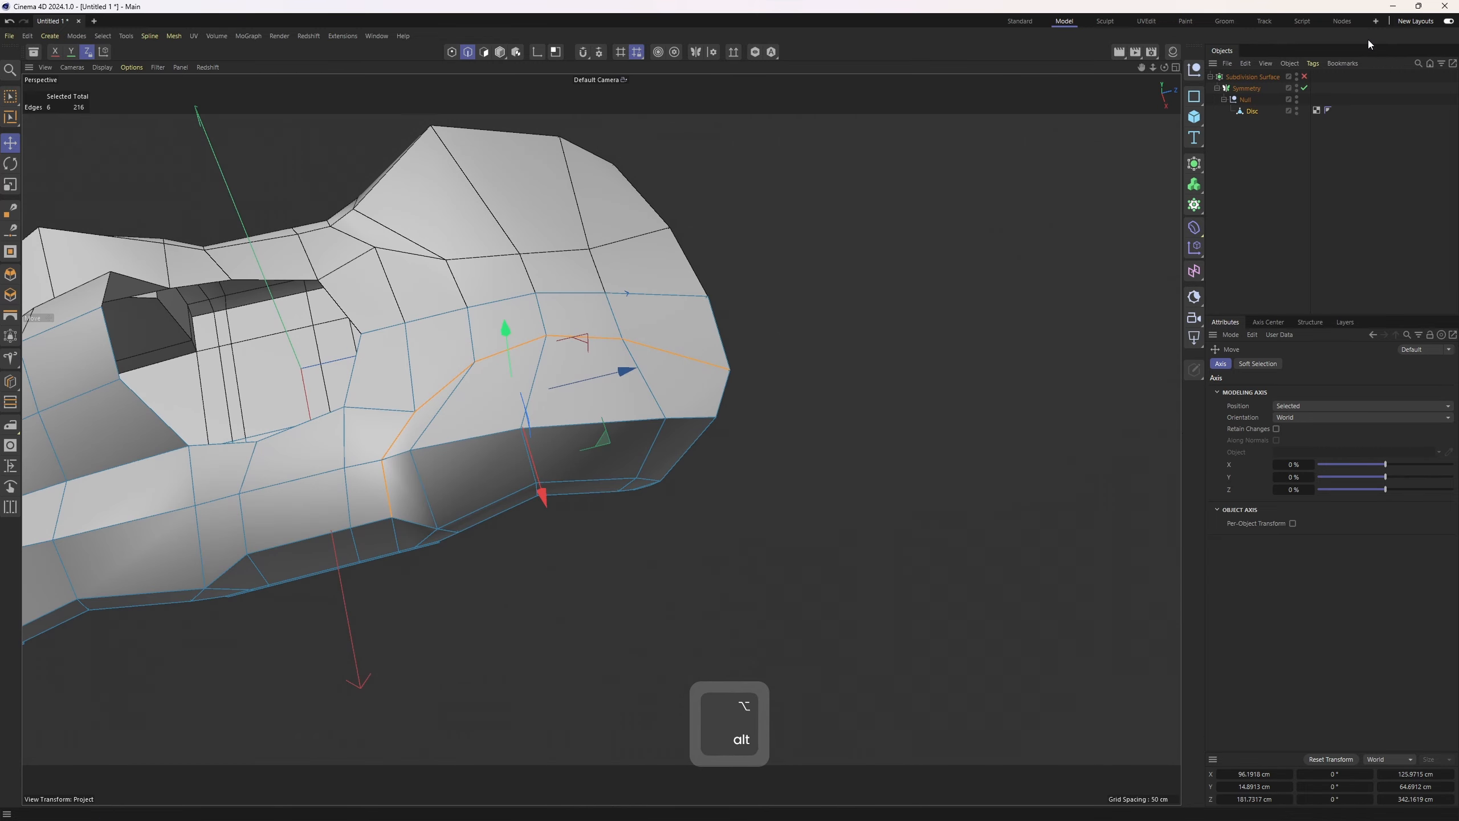
Preview the body smoothed with Subdivision Surface enabled and Gouraud shading
{"action": "left_click", "coordinate": [1304, 77]}
{"action": "left_click", "coordinate": [1341, 143]}
{"action": "scroll", "coordinate": [643, 334], "scroll_direction": "up", "scroll_amount": 2}
{"action": "key", "text": "n"}
{"action": "key", "text": "a"}
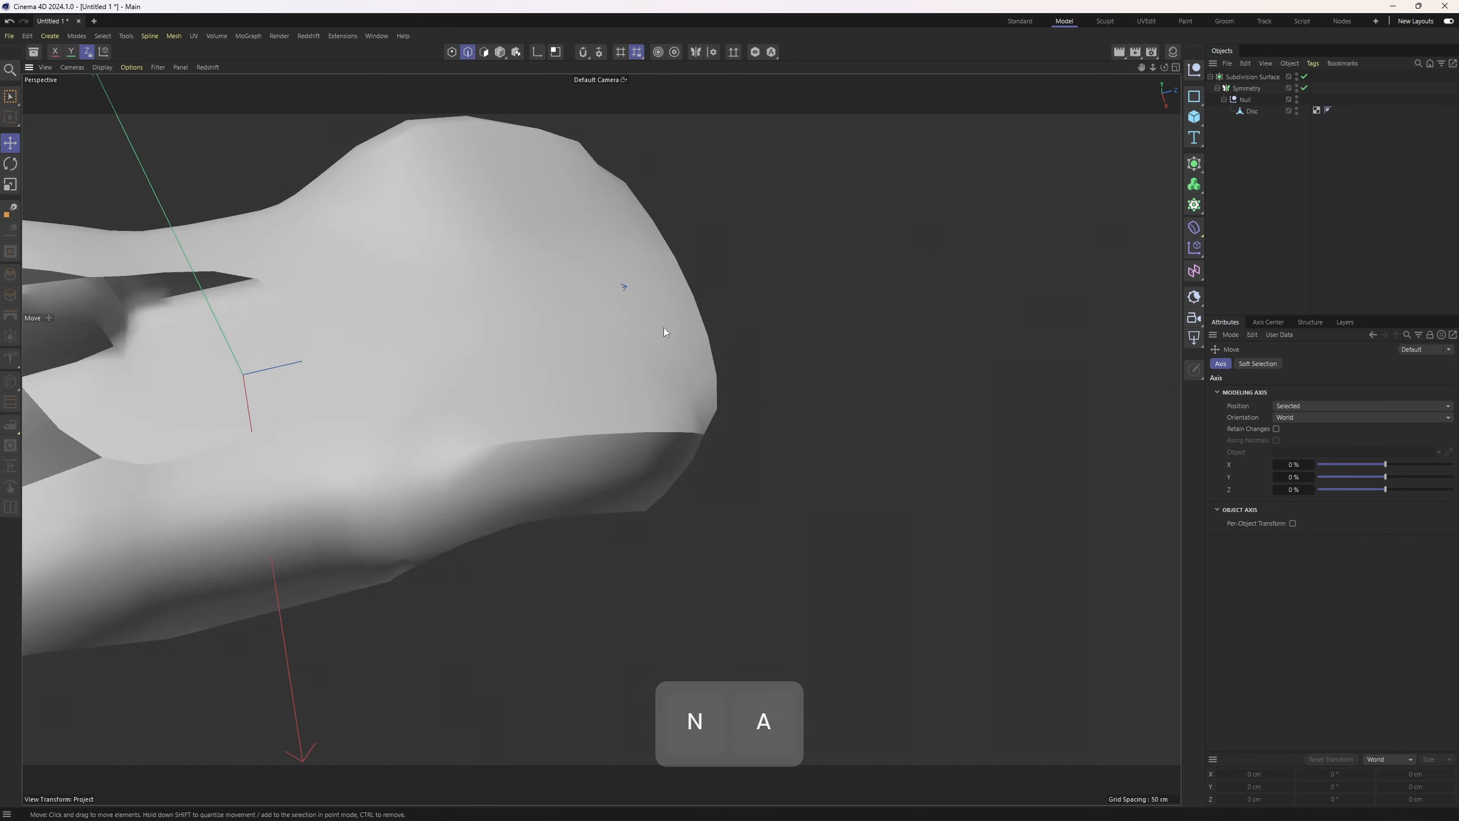
{"action": "mouse_move", "coordinate": [664, 327]}
{"action": "left_mouse_down", "text": "alt"}
{"action": "mouse_move", "coordinate": [777, 292]}
{"action": "mouse_move", "coordinate": [654, 292]}
{"action": "left_mouse_up", "text": "alt"}
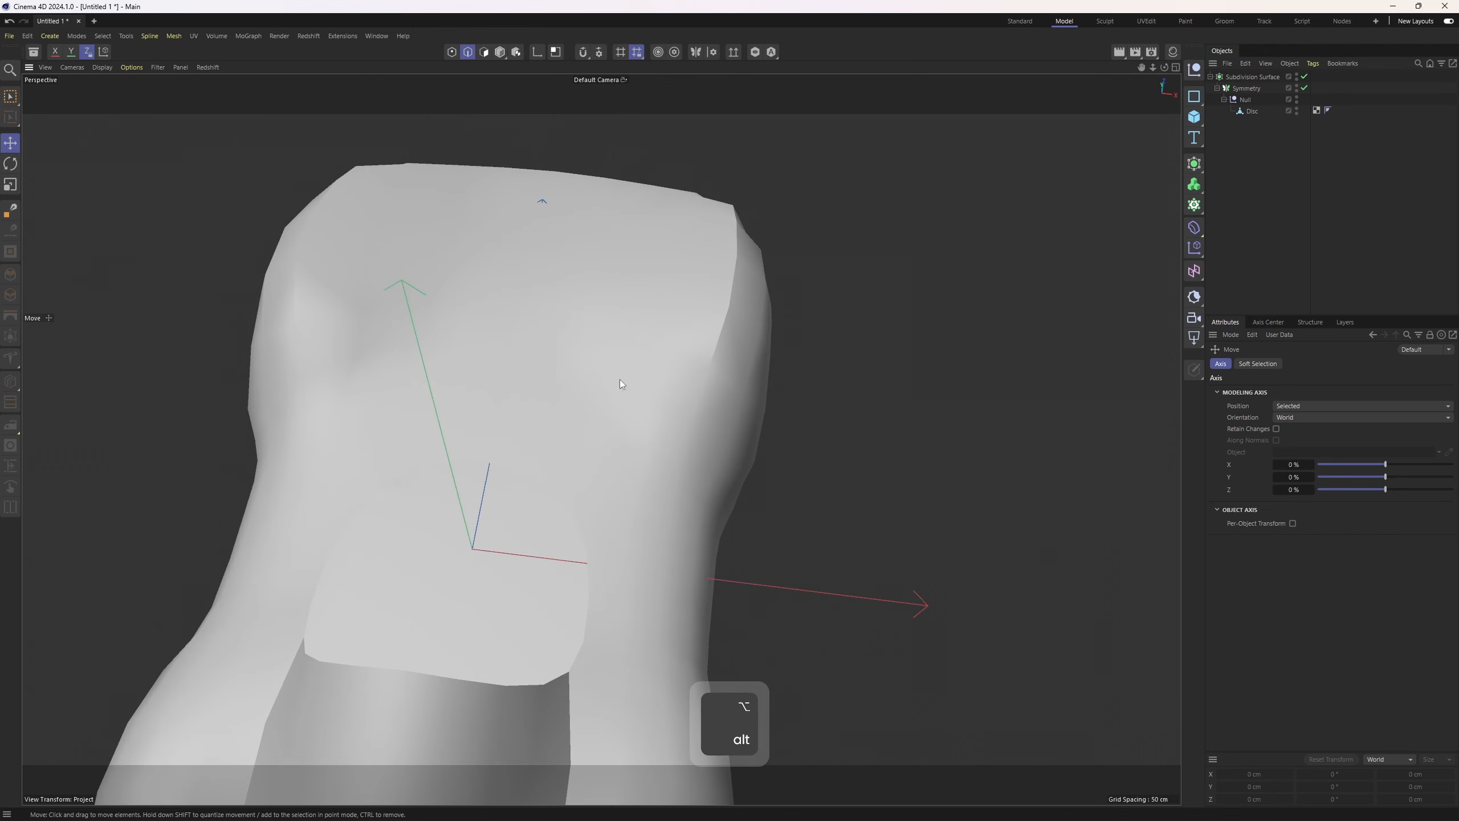
{"action": "middle_click_drag", "start_coordinate": [620, 380], "coordinate": [611, 446], "text": "alt"}
{"action": "left_click", "coordinate": [1250, 112]}
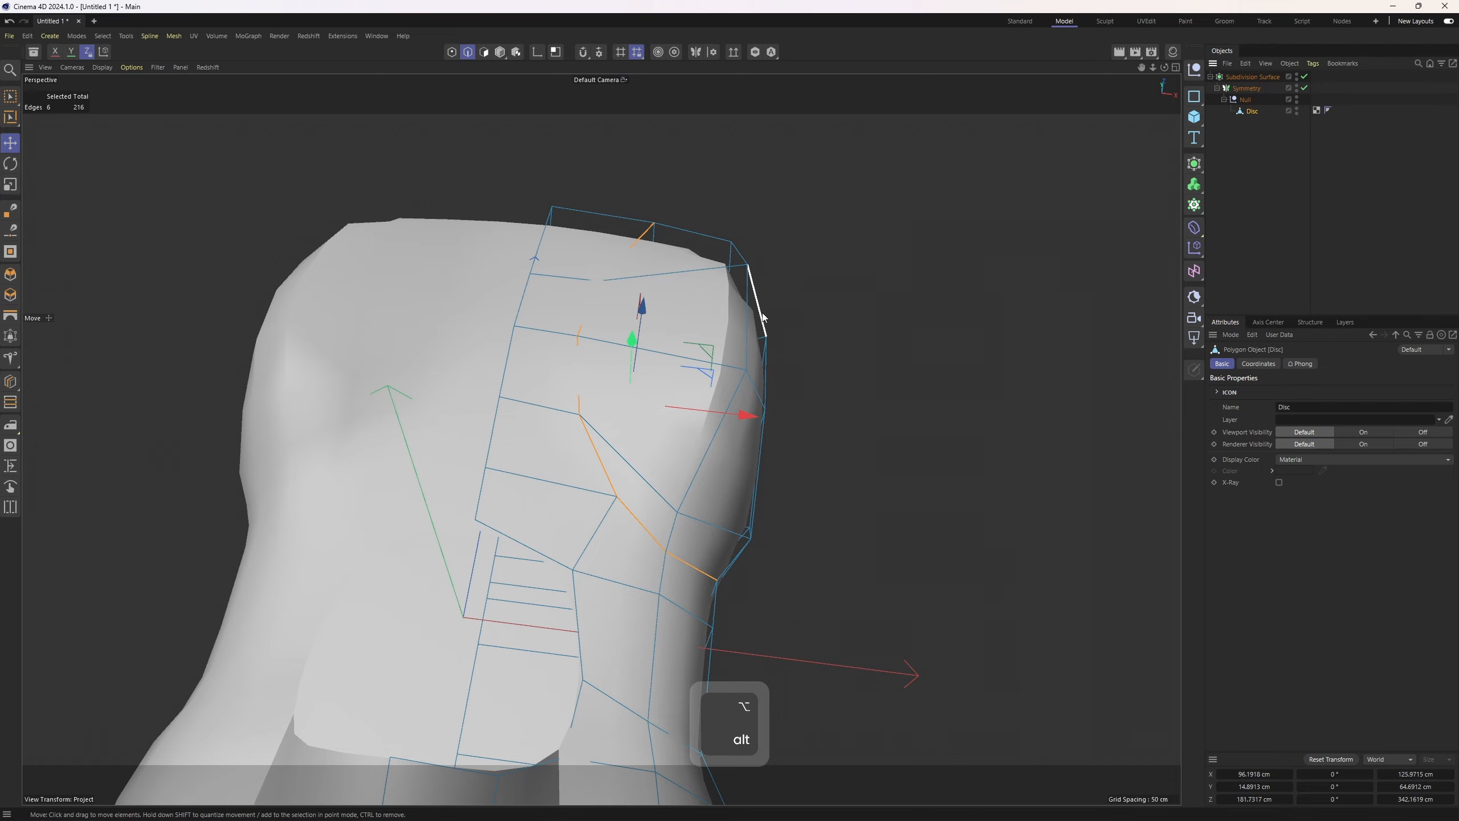
{"action": "left_click_drag", "start_coordinate": [764, 317], "coordinate": [629, 457], "text": "alt"}
{"action": "key", "text": "q"}
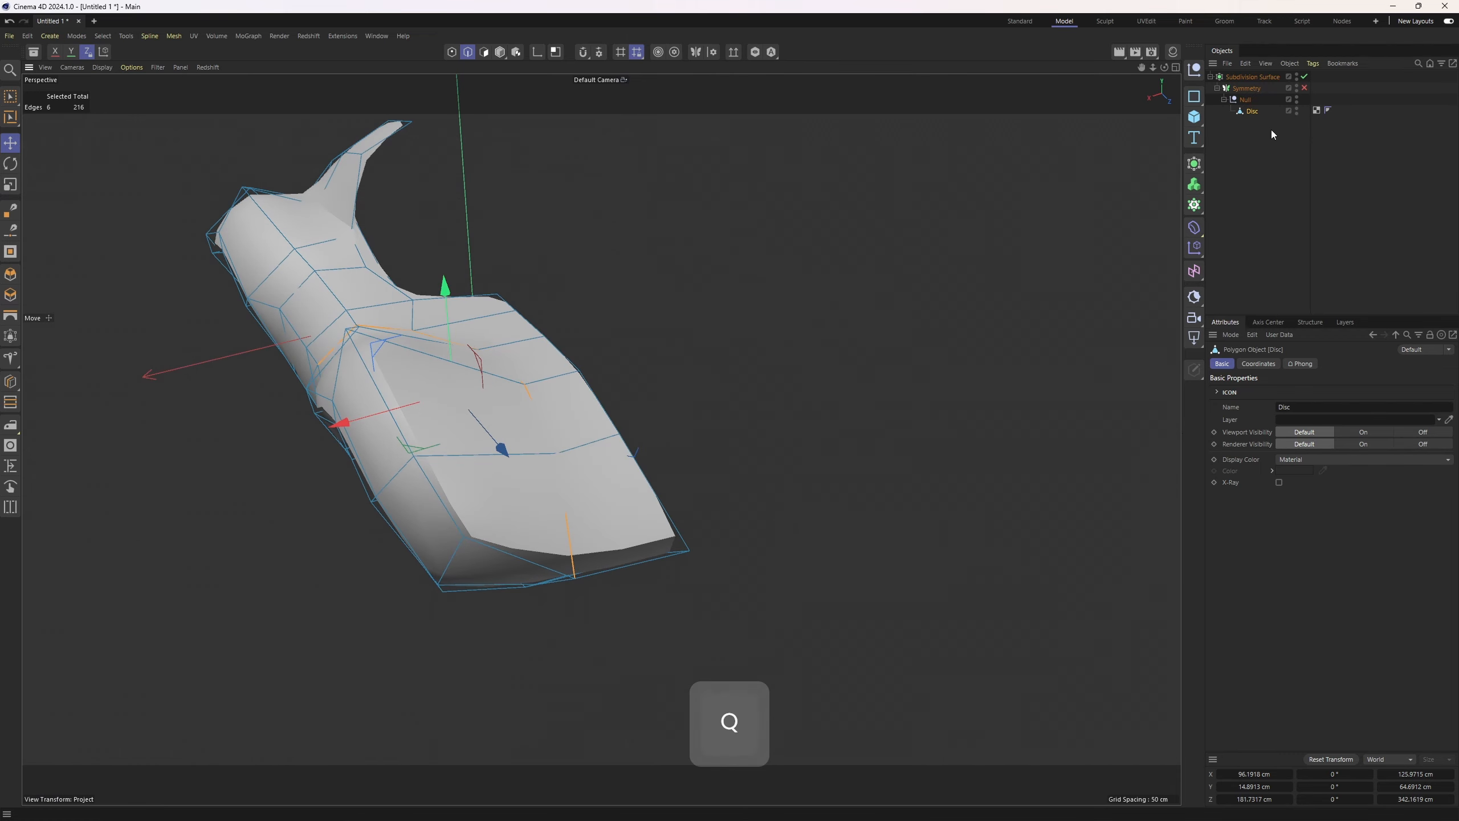
Disable the Subdivision Surface and select the edge loop running across the front side panel
{"action": "left_click", "coordinate": [1304, 77]}
{"action": "left_click_drag", "start_coordinate": [618, 556], "coordinate": [613, 488], "text": "alt"}
{"action": "left_click", "coordinate": [555, 587], "text": "shift"}
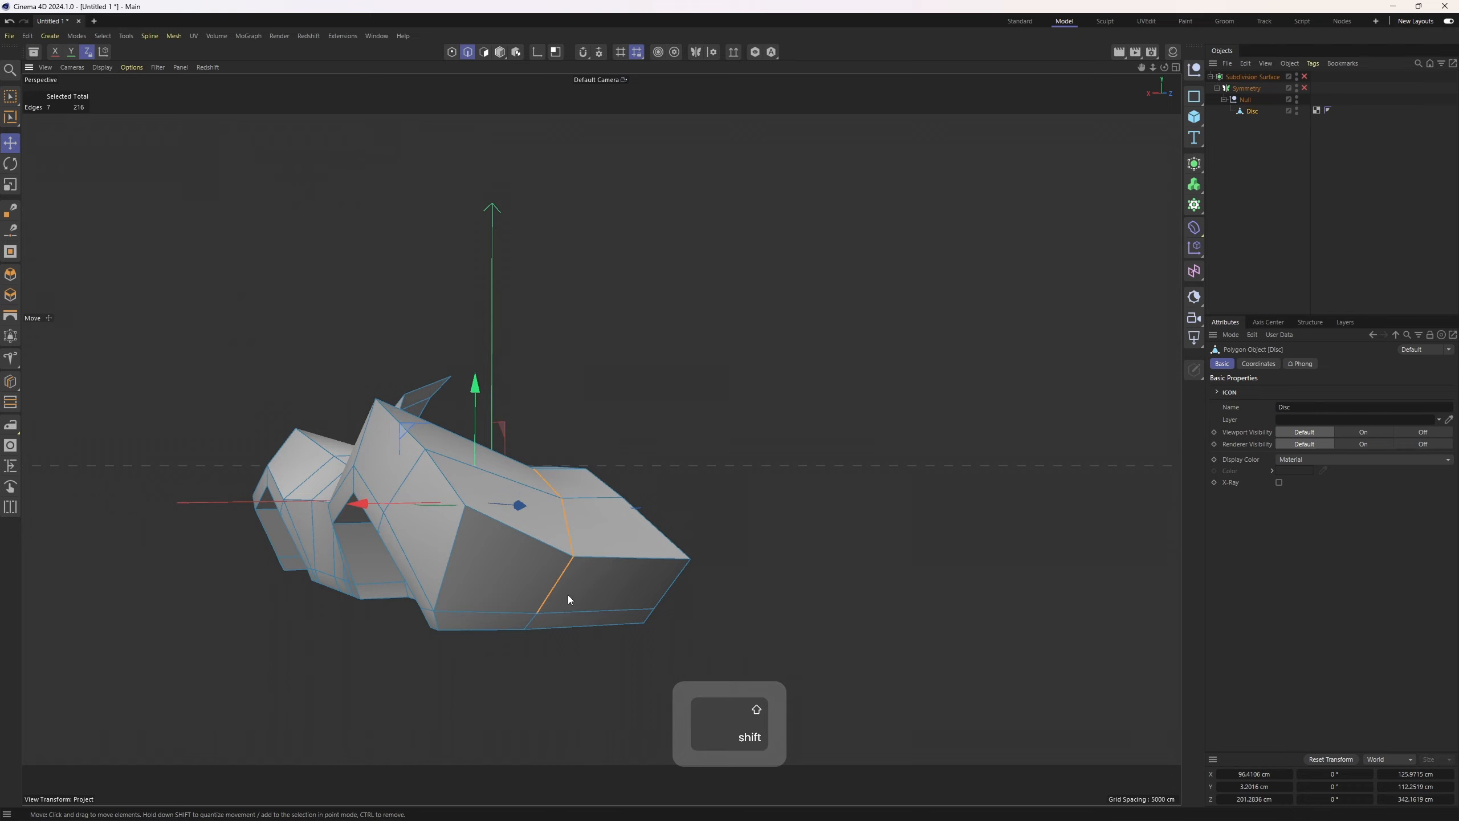
{"action": "left_click_drag", "start_coordinate": [488, 540], "coordinate": [521, 489], "text": "alt"}
{"action": "left_click", "coordinate": [504, 488], "text": "shift"}
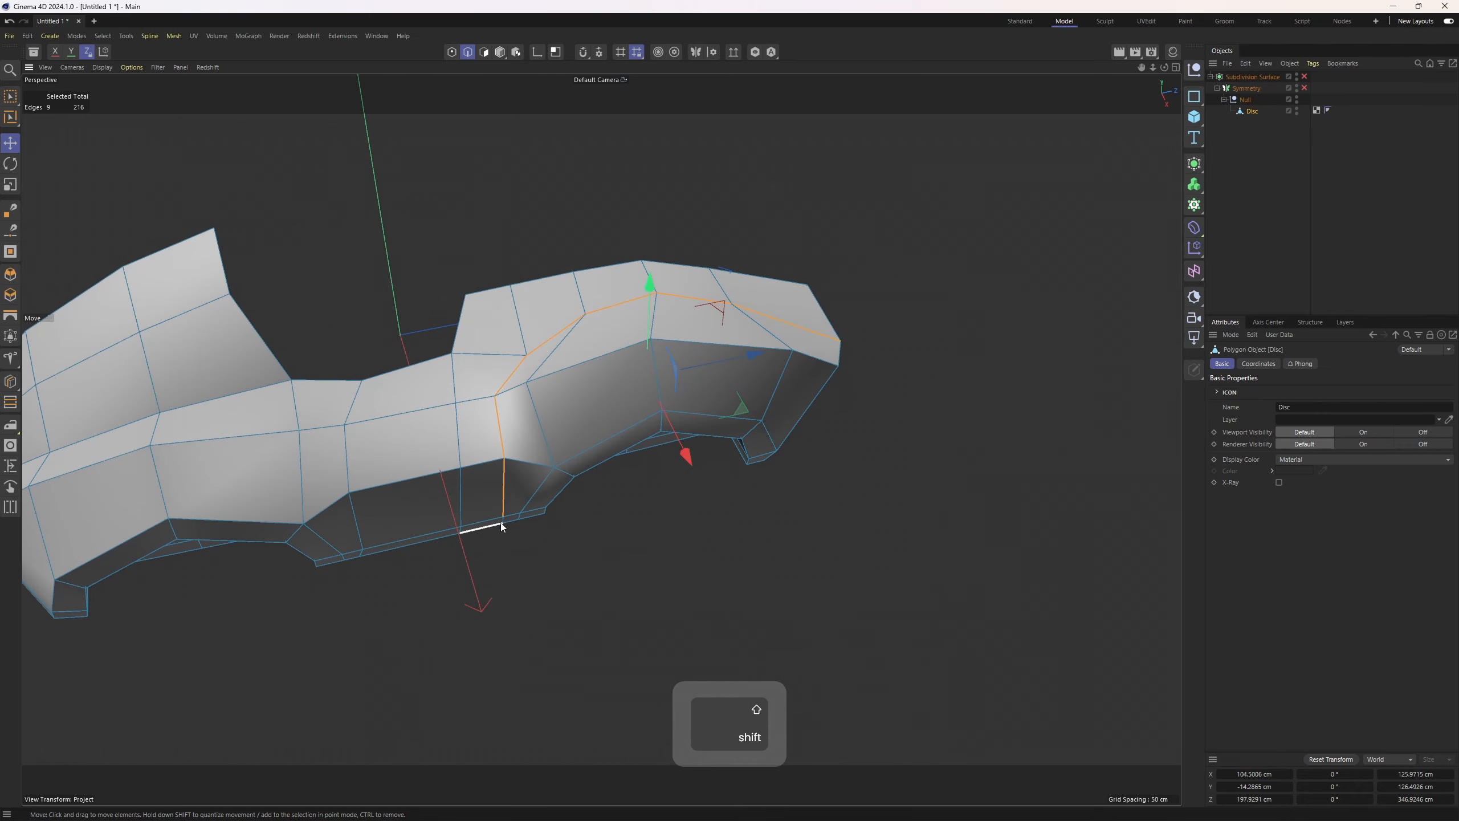
{"action": "left_click", "coordinate": [502, 520], "text": "shift"}
Slide the selected front edge loop with Edge Slide and preview it with Subdivision Surface enabled
{"action": "scroll", "coordinate": [536, 495], "scroll_direction": "up", "scroll_amount": 2}
{"action": "key", "text": "m"}
{"action": "key", "text": "o"}
{"action": "scroll", "coordinate": [791, 326], "scroll_direction": "up", "scroll_amount": 2}
{"action": "mouse_move", "coordinate": [668, 429]}
{"action": "left_mouse_down", "text": "alt"}
{"action": "mouse_move", "coordinate": [495, 413]}
{"action": "mouse_move", "coordinate": [652, 491]}
{"action": "mouse_move", "coordinate": [680, 522]}
{"action": "left_mouse_up", "text": "alt"}
{"action": "key", "text": "q"}
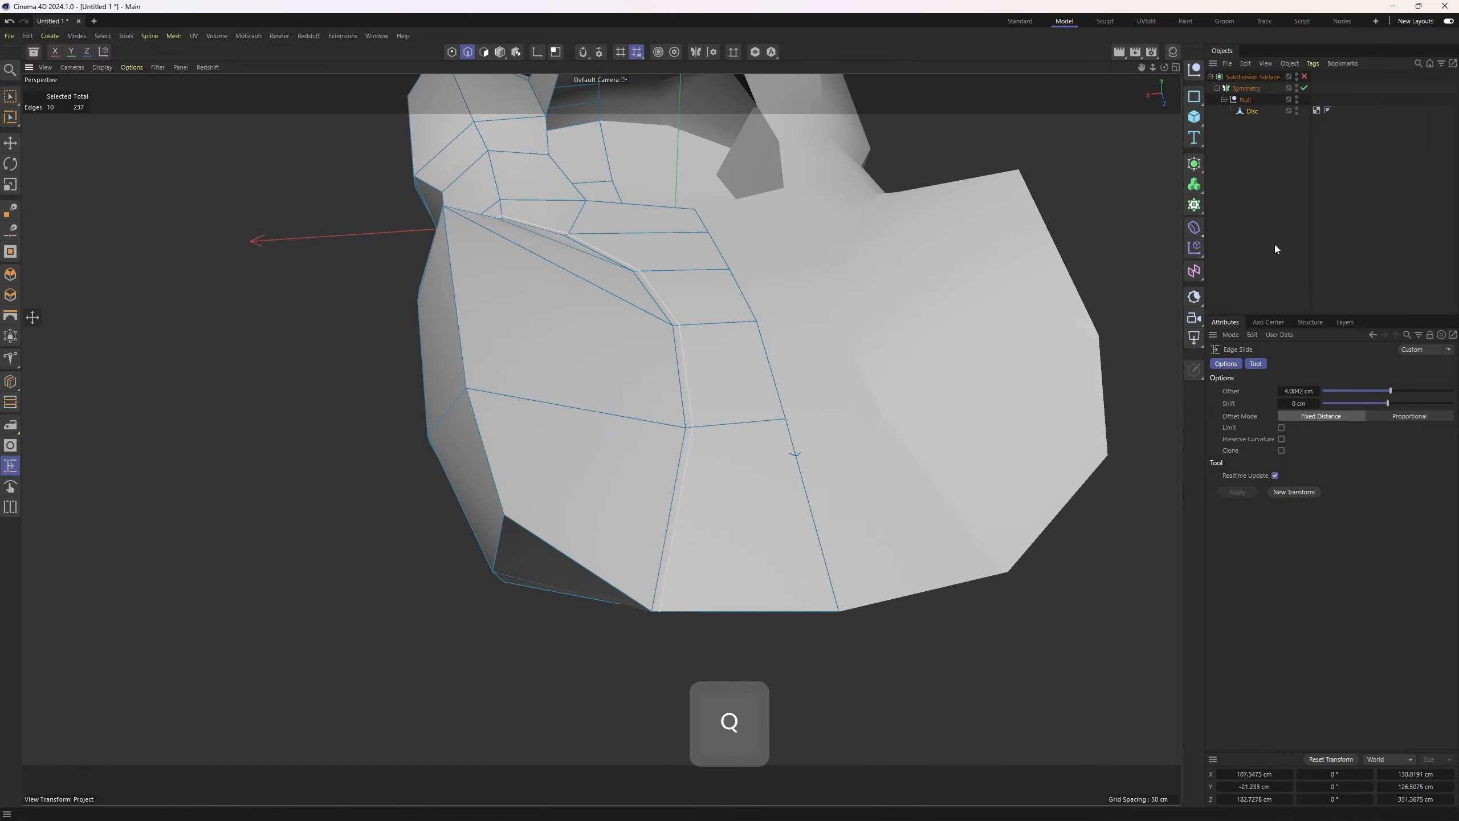
{"action": "left_click", "coordinate": [1275, 244]}
{"action": "left_click", "coordinate": [1304, 77]}
{"action": "left_click_drag", "start_coordinate": [1051, 230], "coordinate": [759, 452], "text": "alt"}
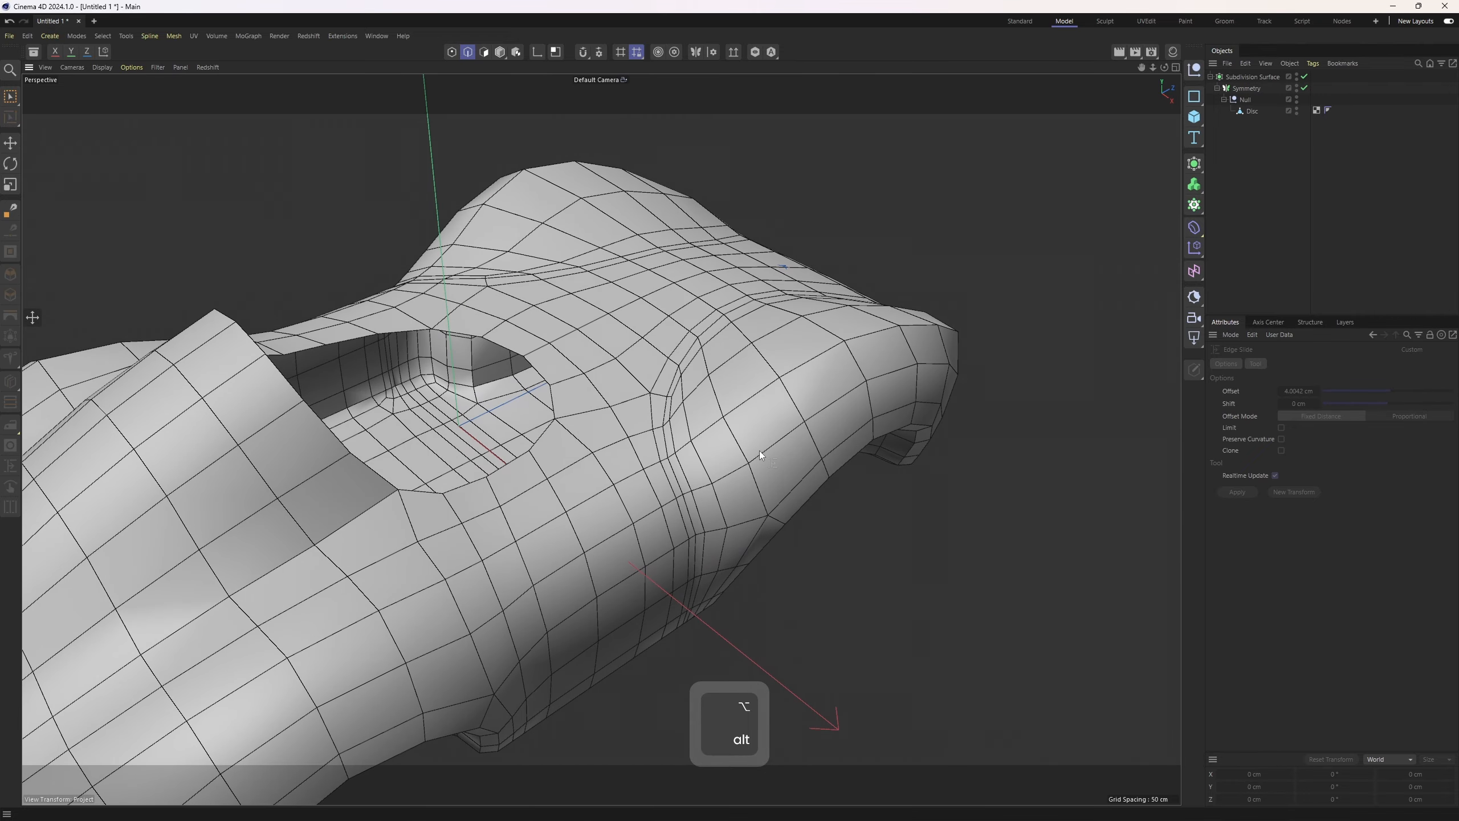
Undo the edge slide and subdivision toggle
{"action": "key", "text": "ctrl+z"}
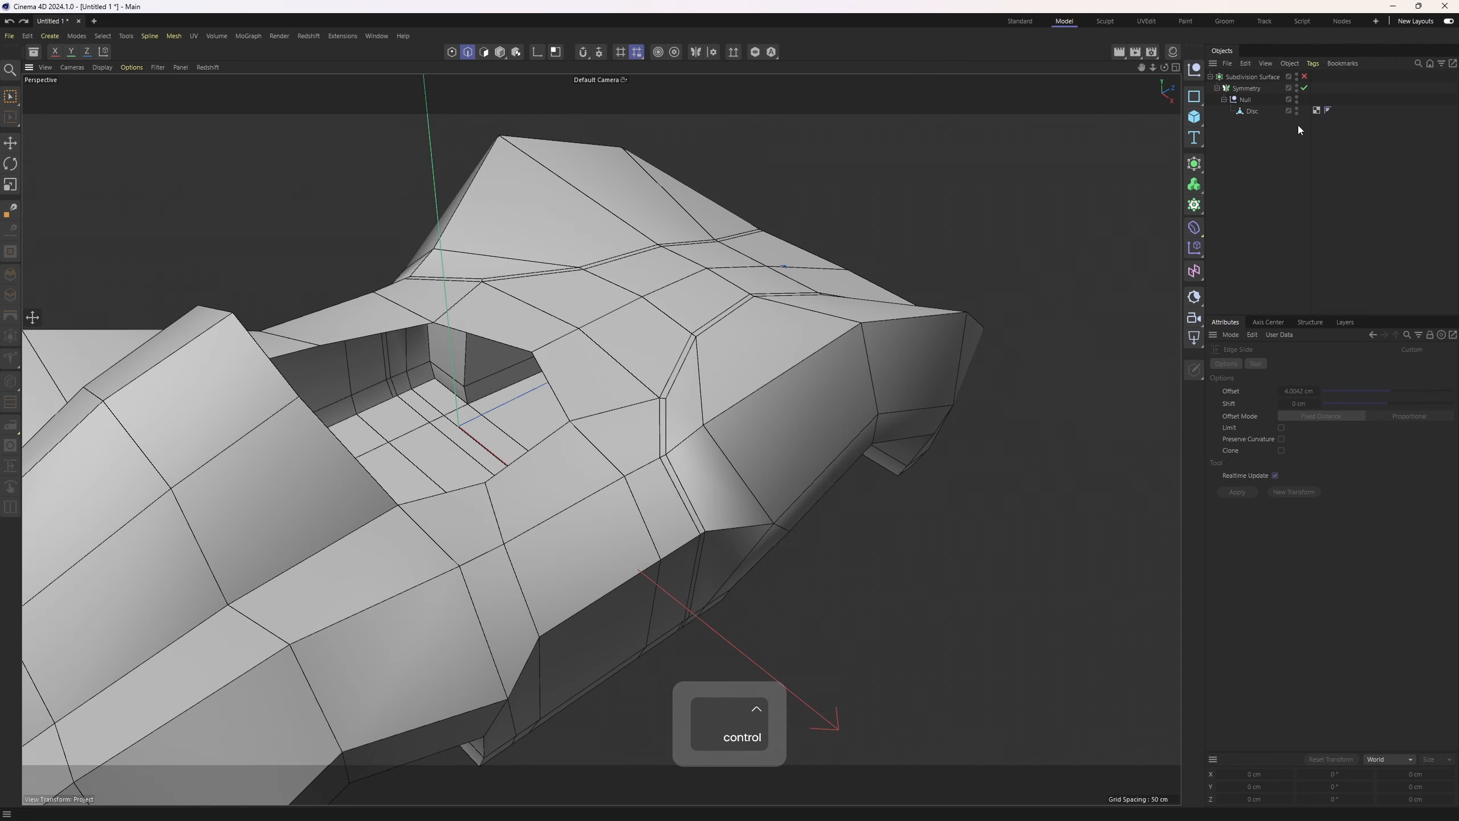
{"action": "key", "text": "ctrl+z"}
{"action": "key", "text": "ctrl+z"}
{"action": "key", "text": "ctrl+z"}
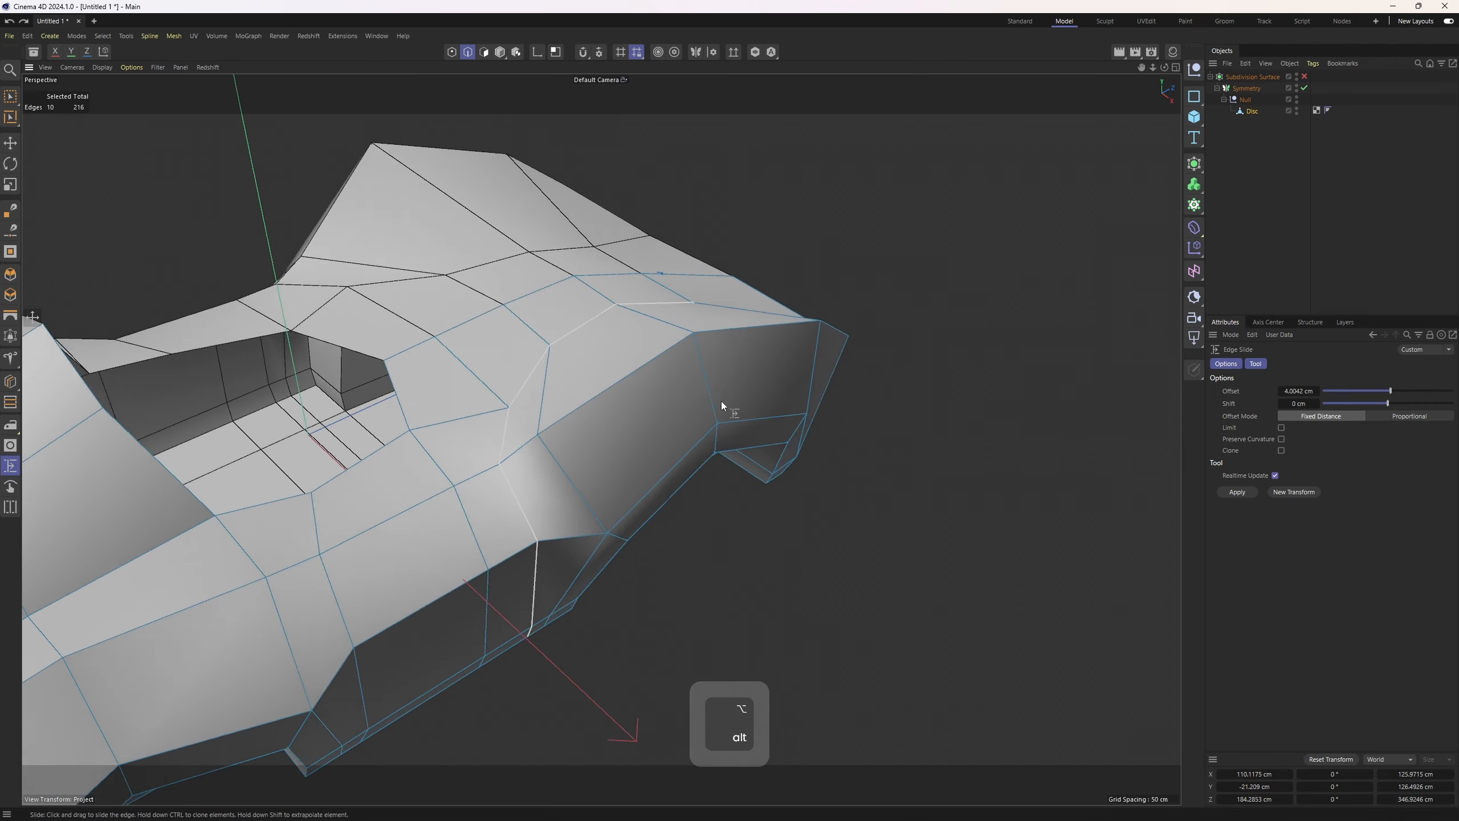
Set the selected edge loop's subdivision weight to 100% with Weight Subdivision Surface and preview it smoothed
{"action": "left_click_drag", "start_coordinate": [721, 402], "coordinate": [784, 257], "text": "alt"}
{"action": "right_click", "coordinate": [784, 258]}
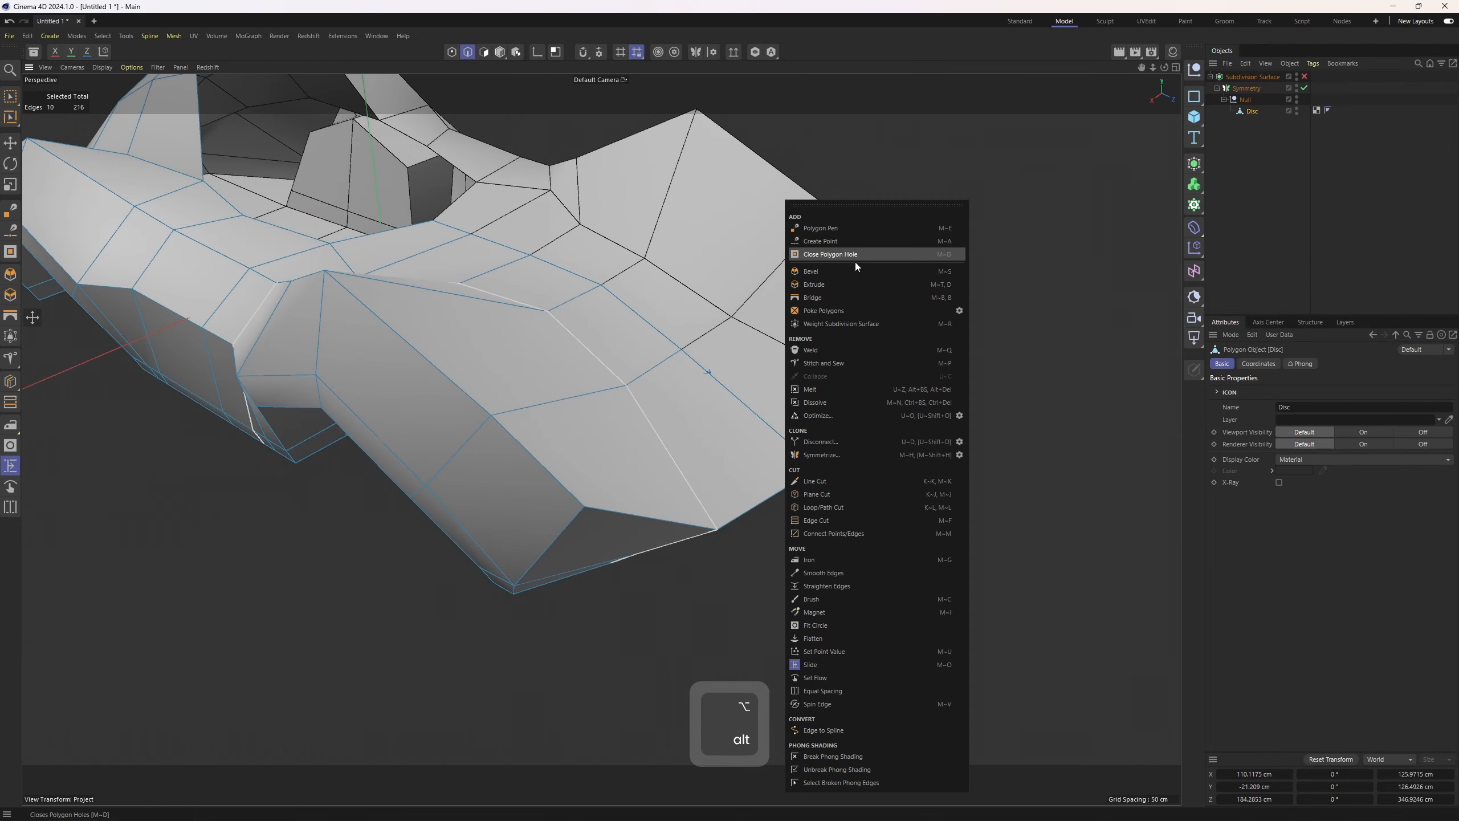
{"action": "left_click", "coordinate": [853, 325]}
{"action": "left_click_drag", "start_coordinate": [852, 327], "coordinate": [728, 406], "text": "alt"}
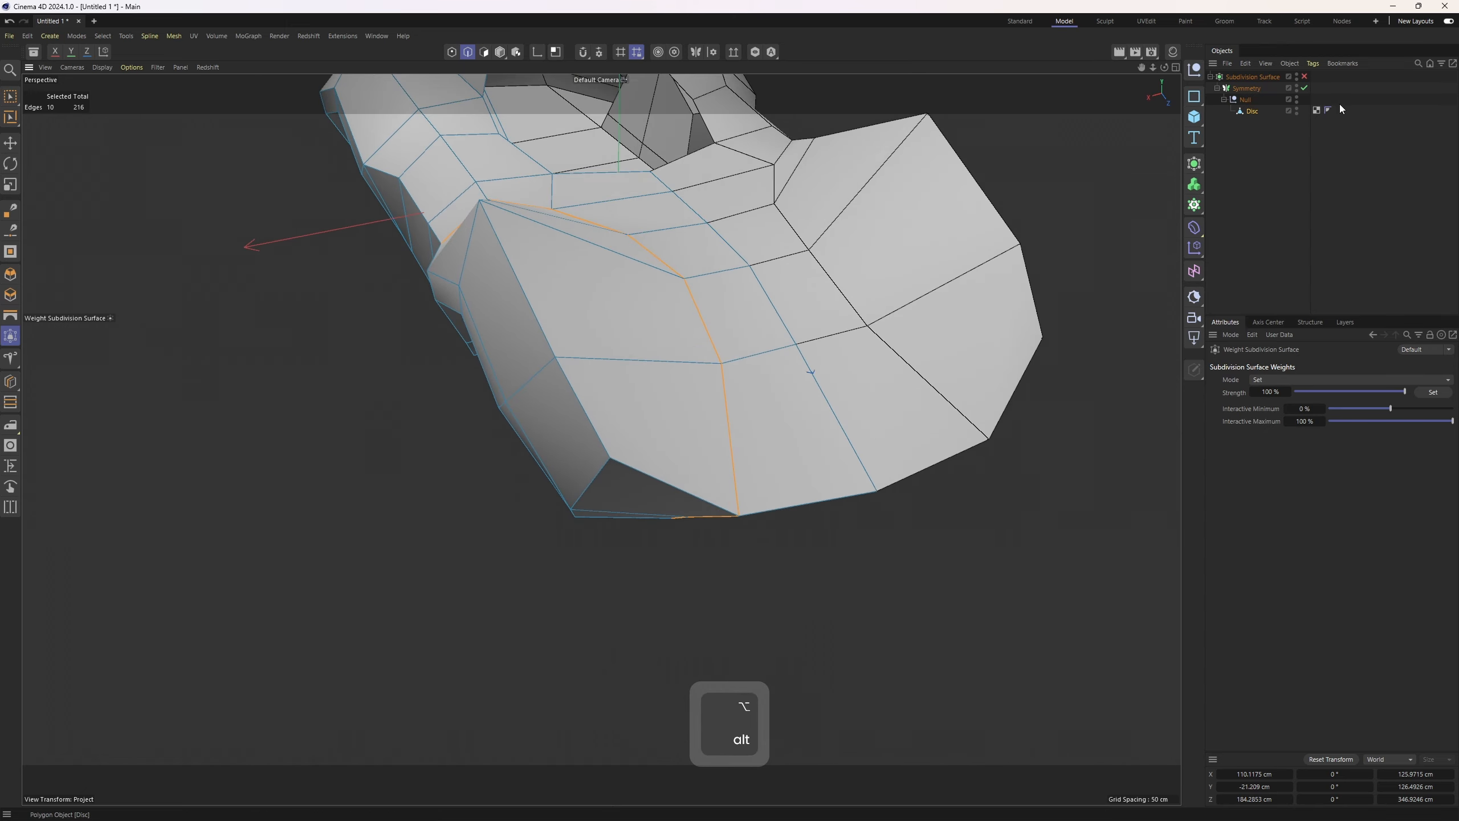
{"action": "left_click", "coordinate": [1304, 76]}
{"action": "left_click_drag", "start_coordinate": [904, 231], "coordinate": [758, 373], "text": "alt"}
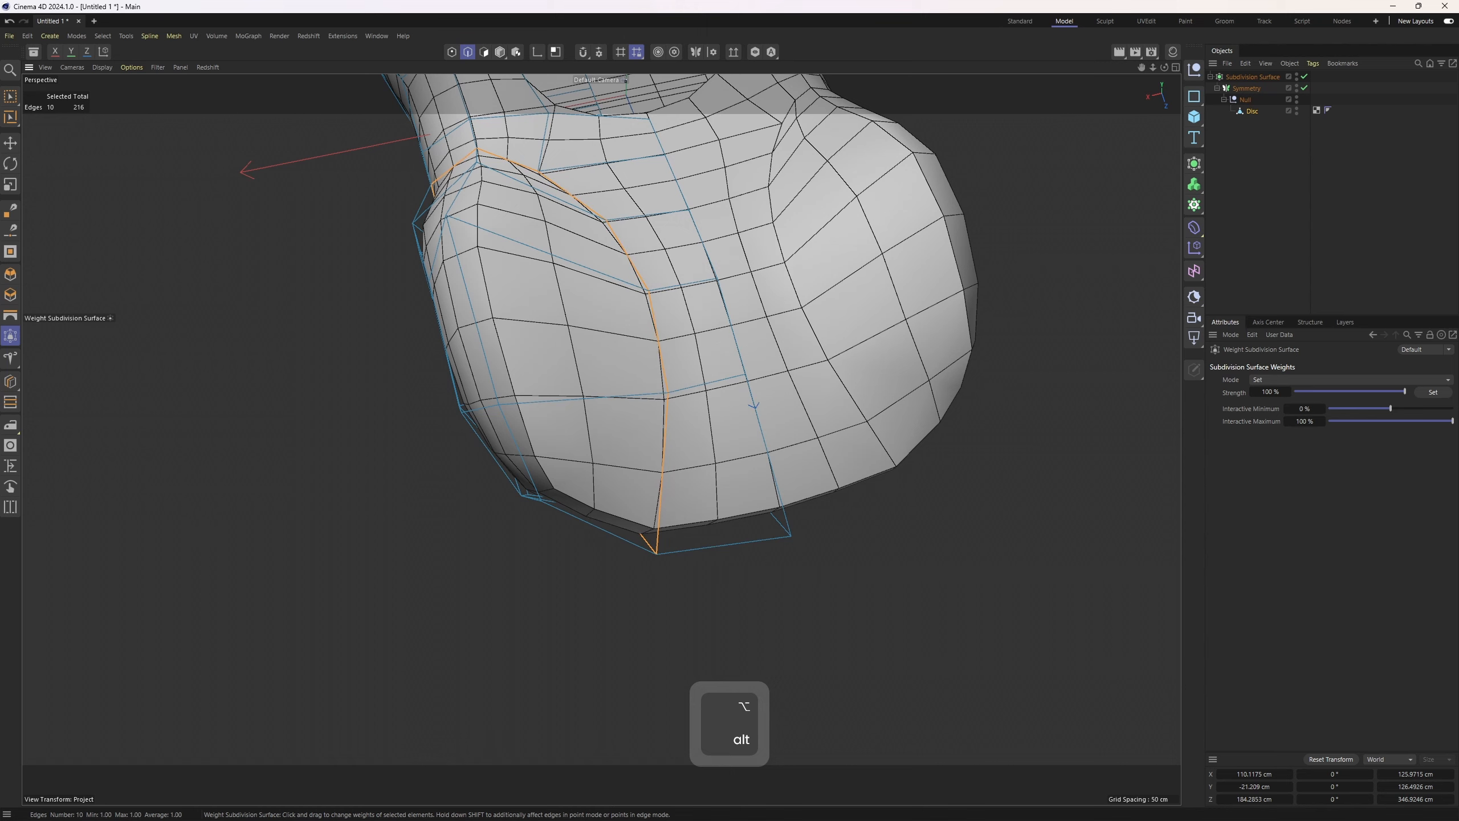
Lower the Phong angle on the body's Phong tag slightly below 40°
{"action": "left_click", "coordinate": [1271, 230]}
{"action": "right_click_drag", "start_coordinate": [867, 316], "coordinate": [838, 277], "text": "alt"}
{"action": "key", "text": "n"}
{"action": "key", "text": "a"}
{"action": "left_click_drag", "start_coordinate": [838, 277], "coordinate": [807, 366], "text": "alt"}
{"action": "key", "text": "n"}
{"action": "key", "text": "b"}
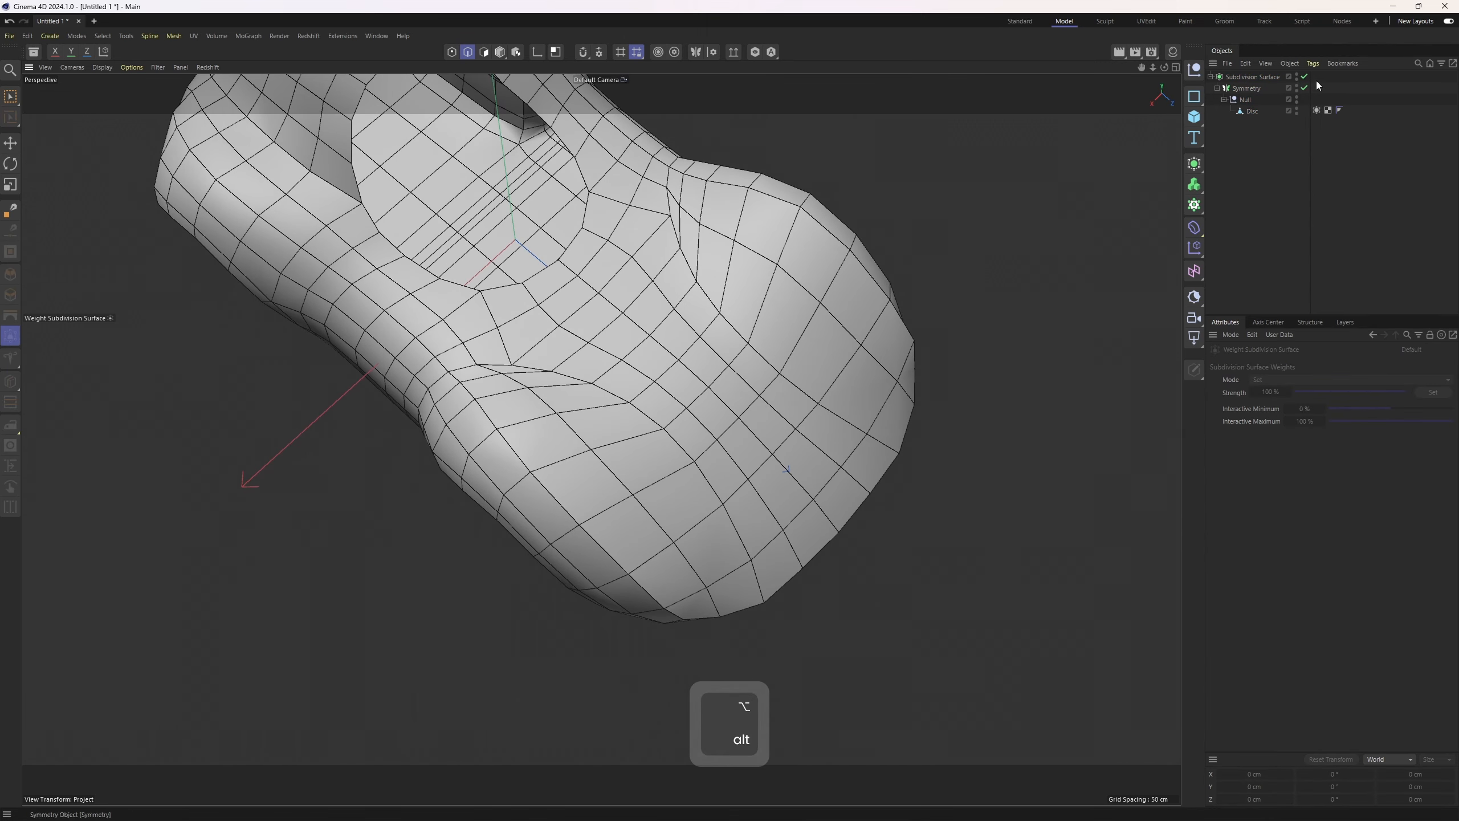
{"action": "left_click", "coordinate": [1340, 111]}
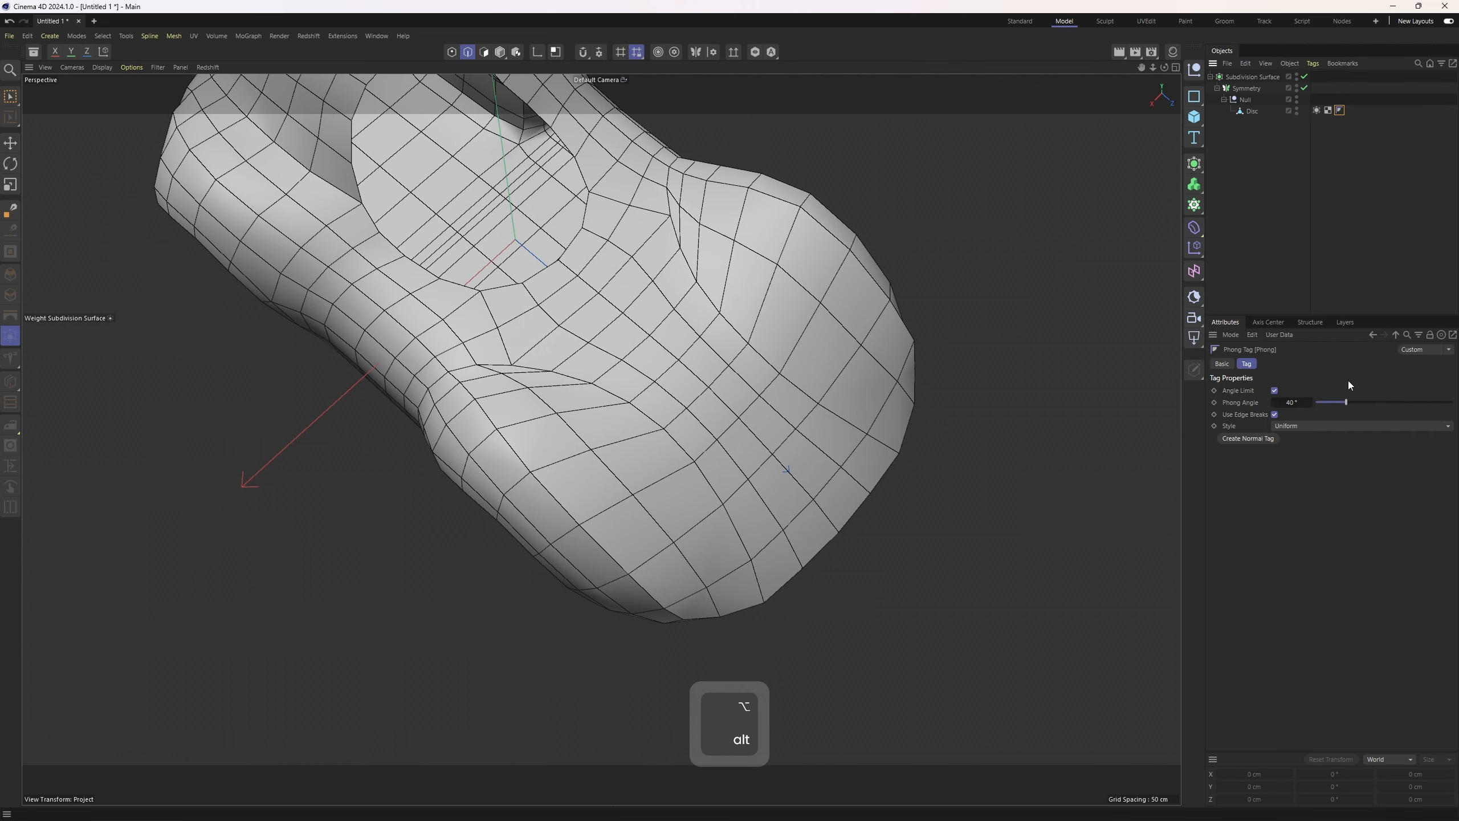
{"action": "left_click_drag", "start_coordinate": [1334, 403], "coordinate": [1320, 404]}
{"action": "key", "text": "n"}
{"action": "key", "text": "a"}
{"action": "left_click_drag", "start_coordinate": [976, 397], "coordinate": [591, 440], "text": "alt"}
Select two edges along the lower front corner of the body in edge mode
{"action": "left_click", "coordinate": [1248, 112]}
{"action": "key", "text": "2"}
{"action": "key", "text": "e"}
{"action": "scroll", "coordinate": [564, 502], "scroll_direction": "up", "scroll_amount": 1}
{"action": "left_click", "coordinate": [564, 485]}
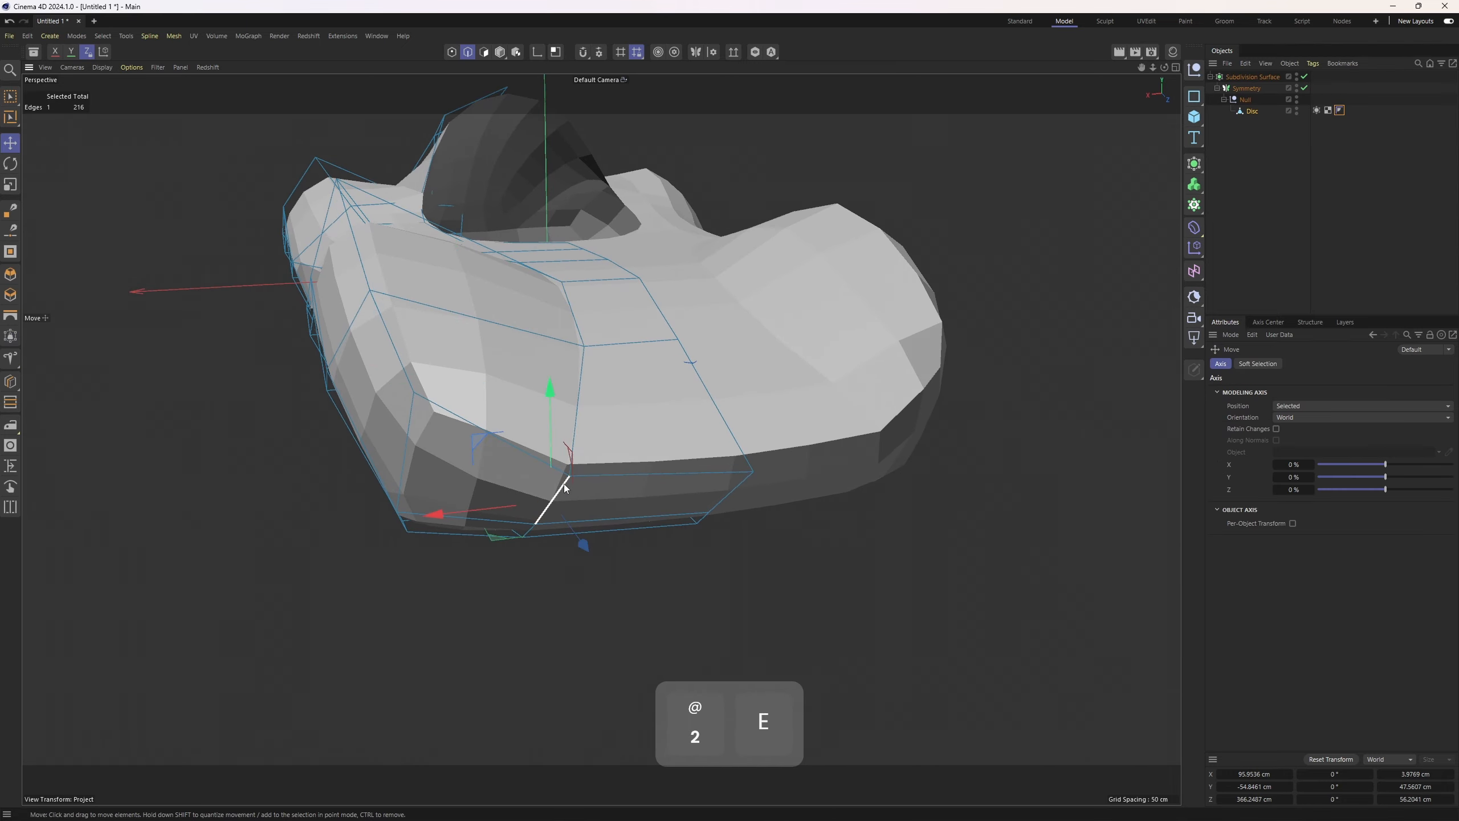
{"action": "middle_click_drag", "start_coordinate": [595, 489], "coordinate": [632, 415], "text": "alt"}
{"action": "left_click_drag", "start_coordinate": [632, 416], "coordinate": [462, 479], "text": "alt"}
{"action": "left_click", "coordinate": [565, 460], "text": "shift"}
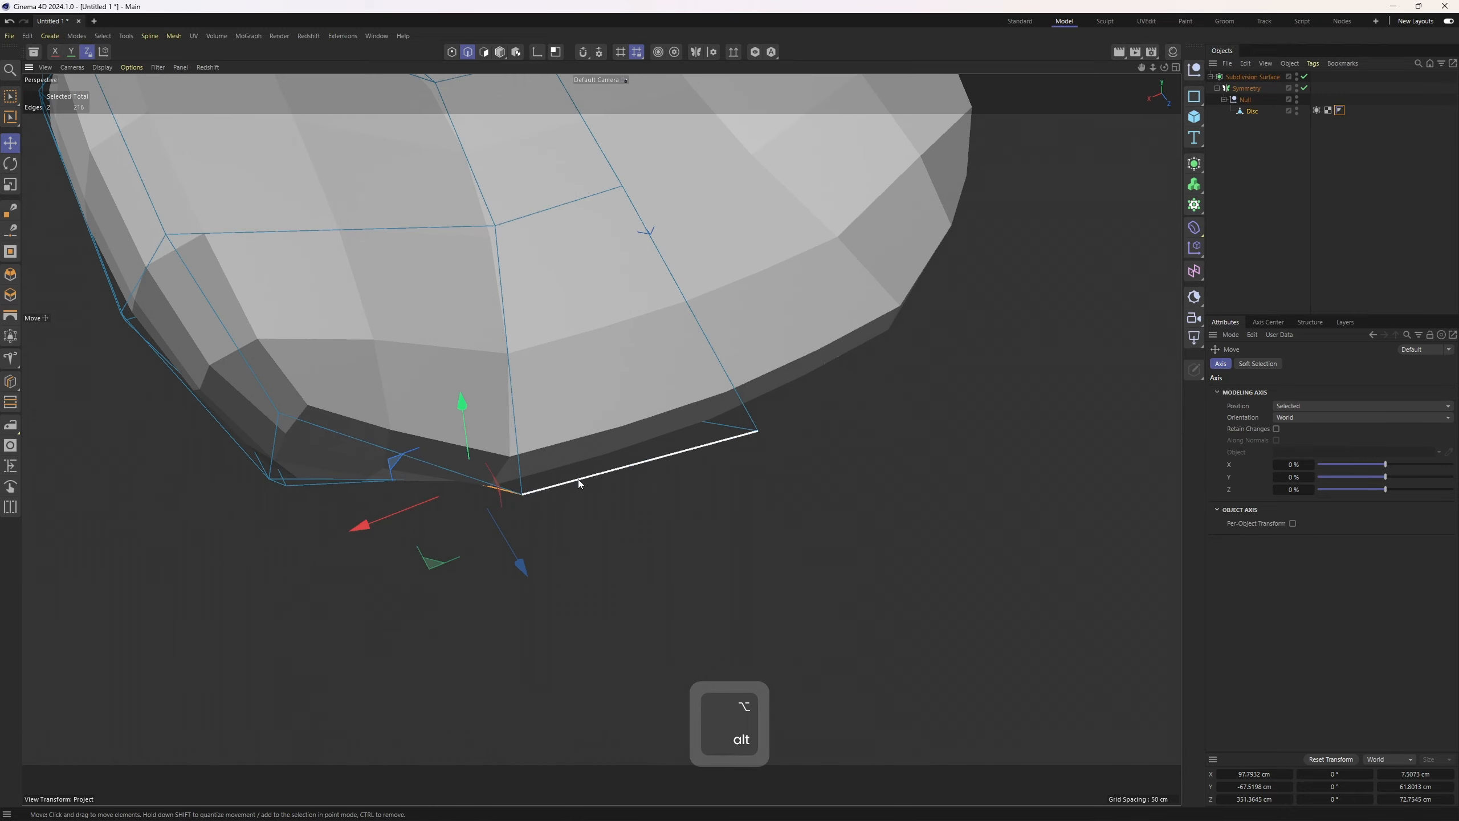
{"action": "left_click_drag", "start_coordinate": [578, 478], "coordinate": [544, 504], "text": "alt"}
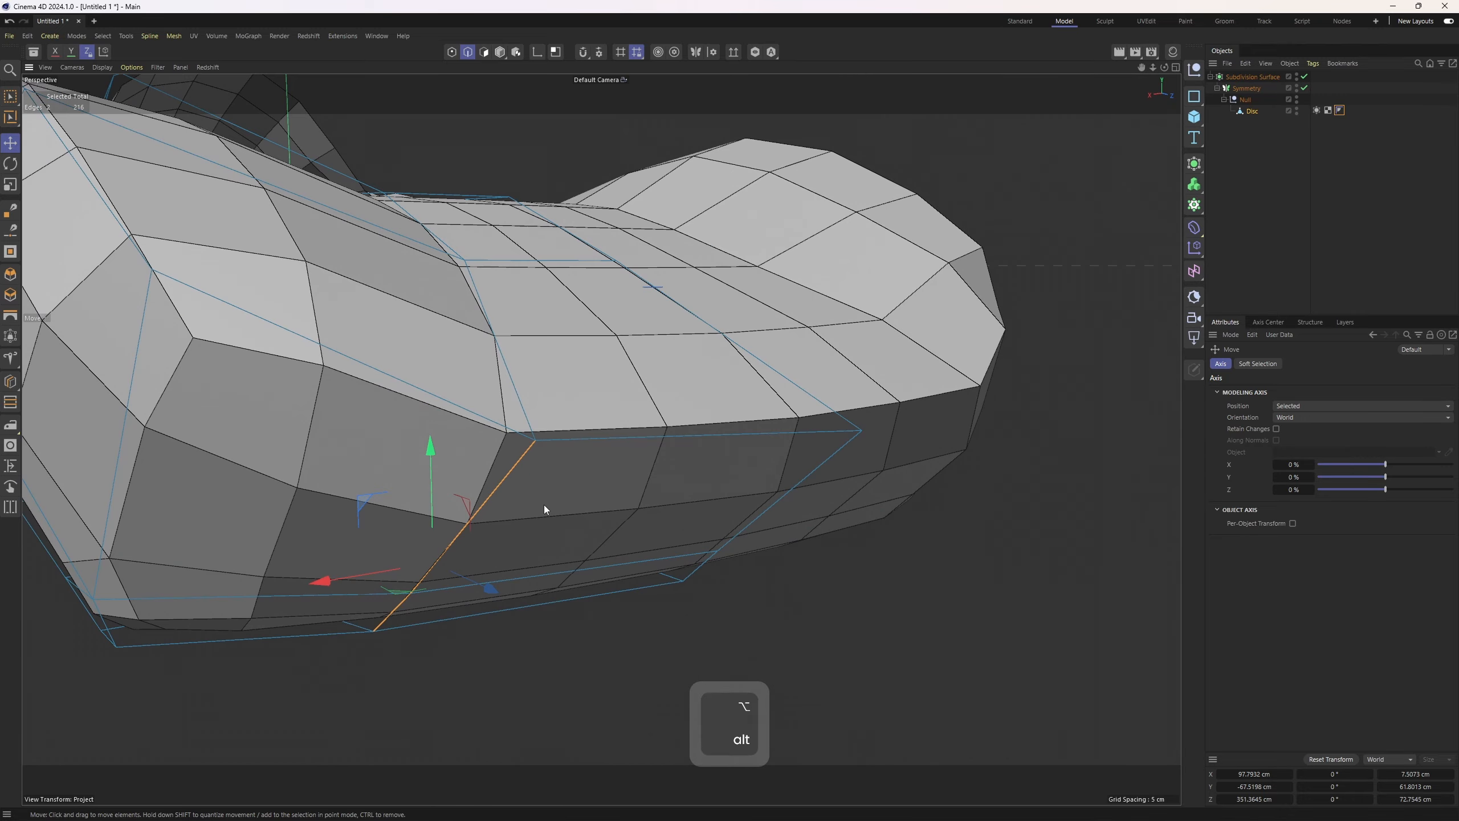
{"action": "left_click", "coordinate": [600, 437]}
{"action": "left_click_drag", "start_coordinate": [600, 436], "coordinate": [580, 391], "text": "alt"}
{"action": "left_click", "coordinate": [482, 579], "text": "shift"}
{"action": "mouse_move", "coordinate": [489, 583]}
{"action": "left_mouse_down", "text": "alt"}
{"action": "mouse_move", "coordinate": [499, 526]}
{"action": "mouse_move", "coordinate": [499, 558]}
{"action": "left_mouse_up", "text": "alt"}
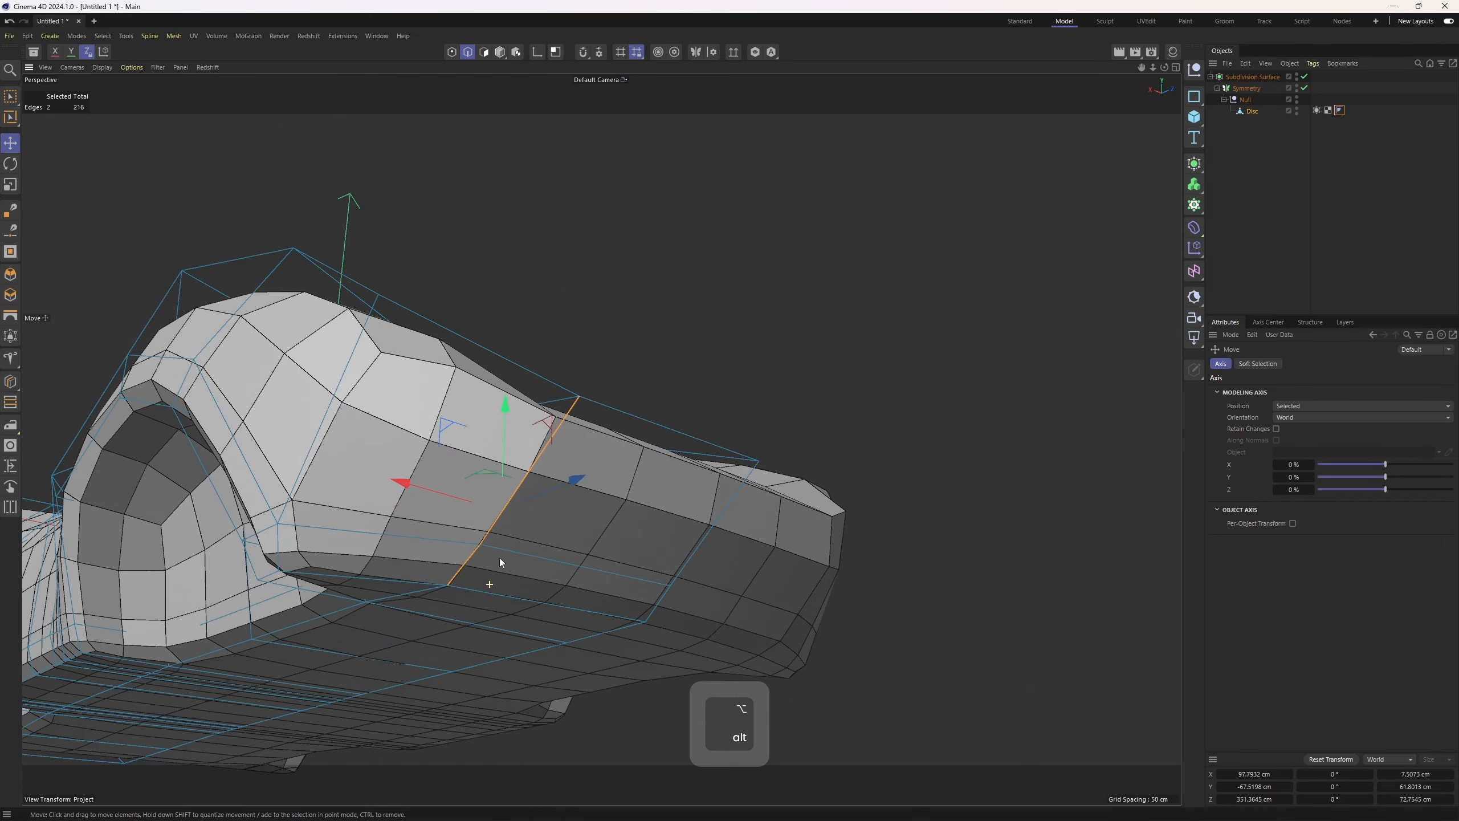
{"action": "left_click_drag", "start_coordinate": [607, 436], "coordinate": [632, 473], "text": "alt"}
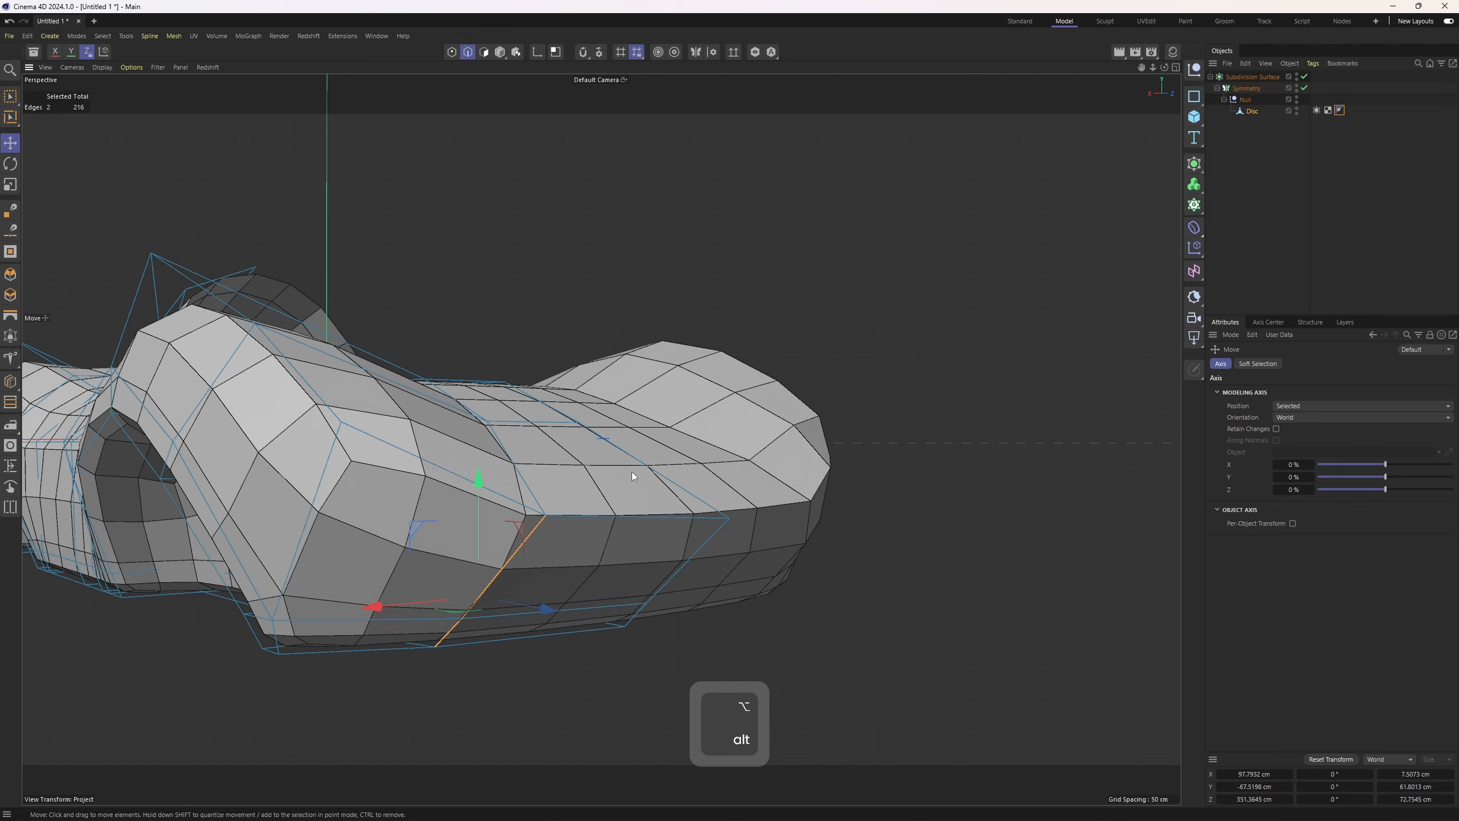
Select the body's SDS Weight tag and inspect the existing weighted edge loops
{"action": "left_click", "coordinate": [1320, 137]}
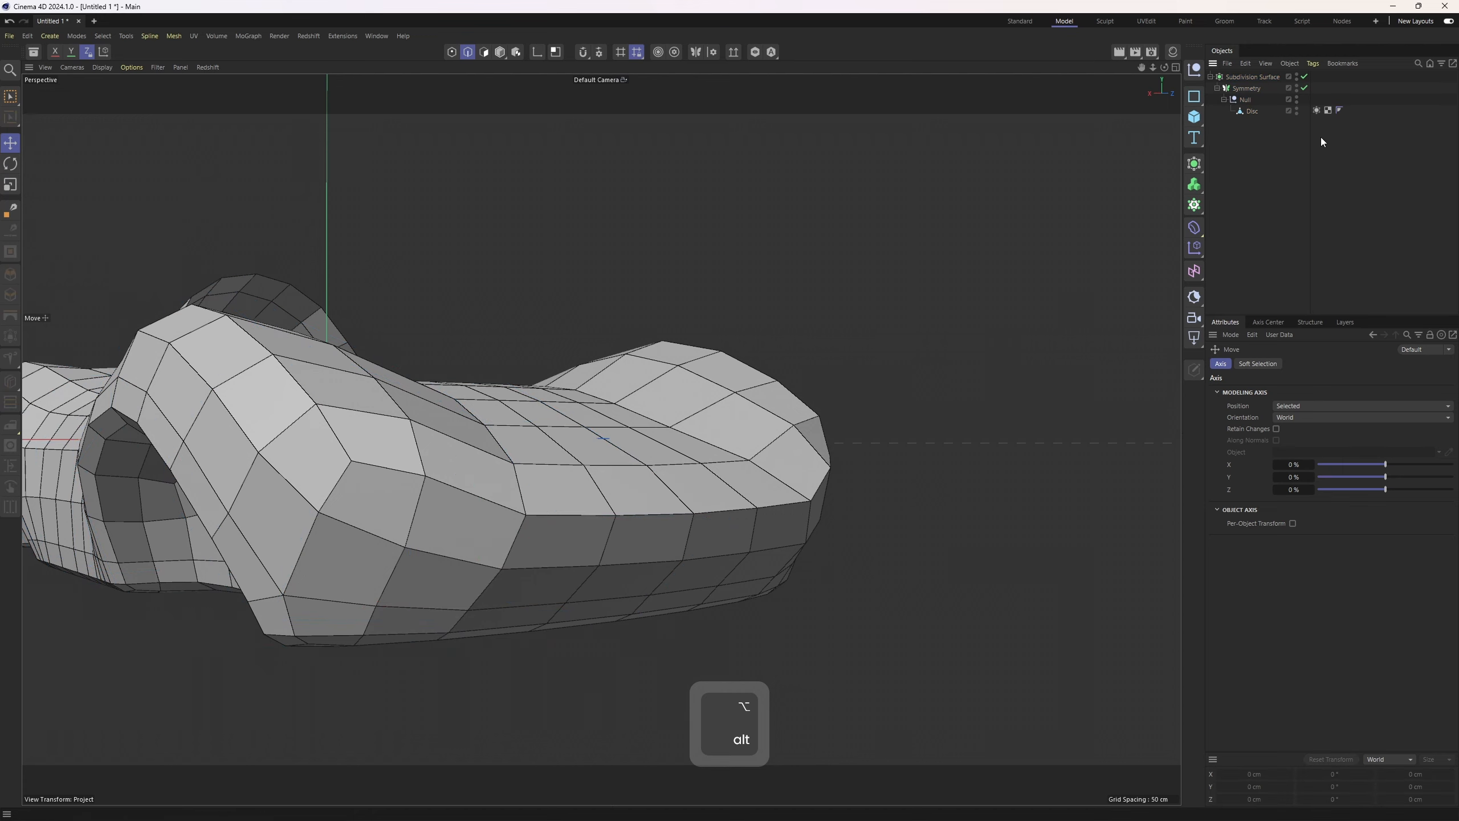
{"action": "left_click", "coordinate": [1317, 110]}
{"action": "left_click_drag", "start_coordinate": [718, 311], "coordinate": [634, 397], "text": "alt"}
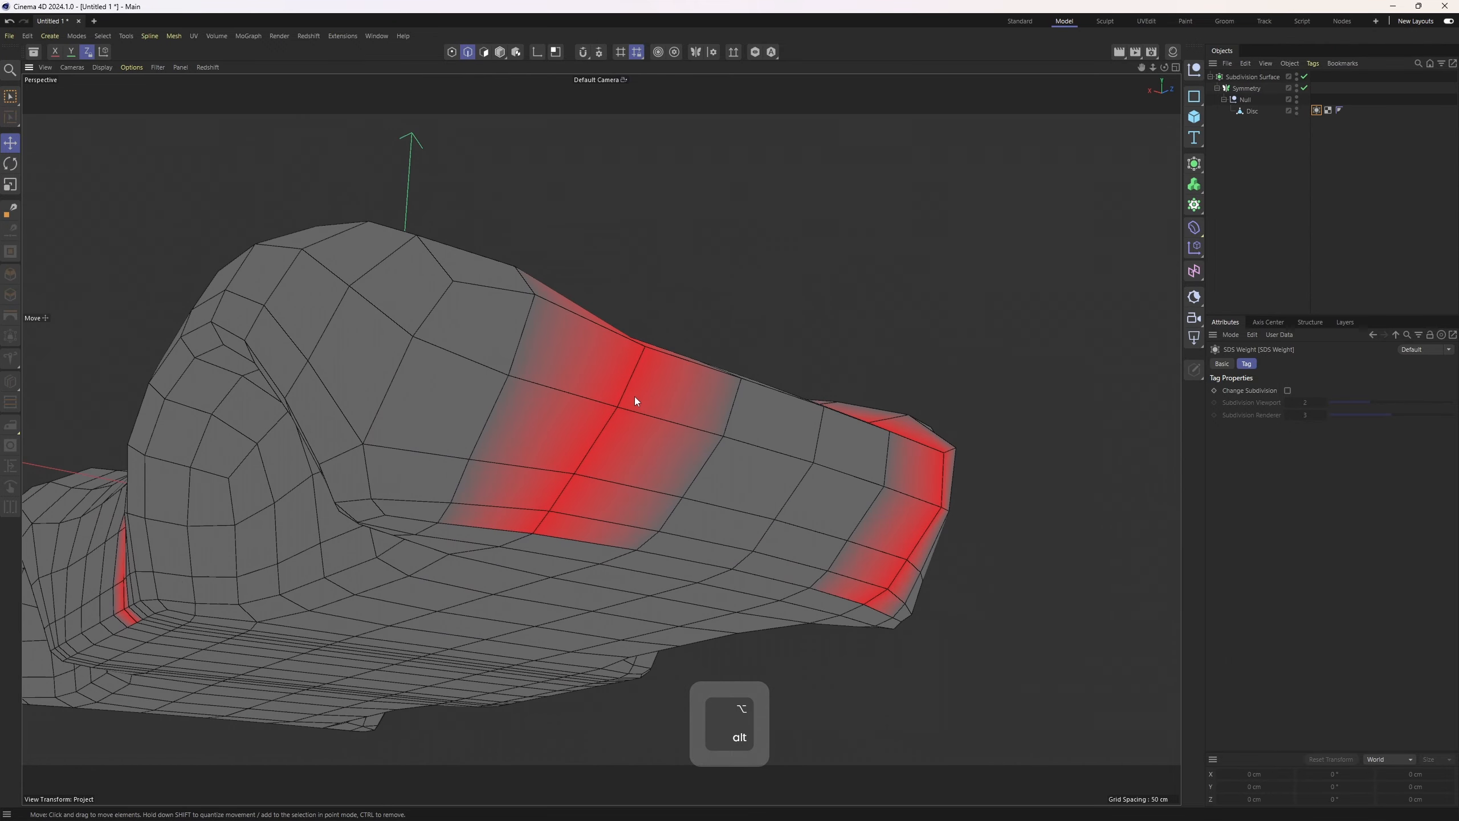
{"action": "left_click_drag", "start_coordinate": [524, 525], "coordinate": [426, 484], "text": "alt"}
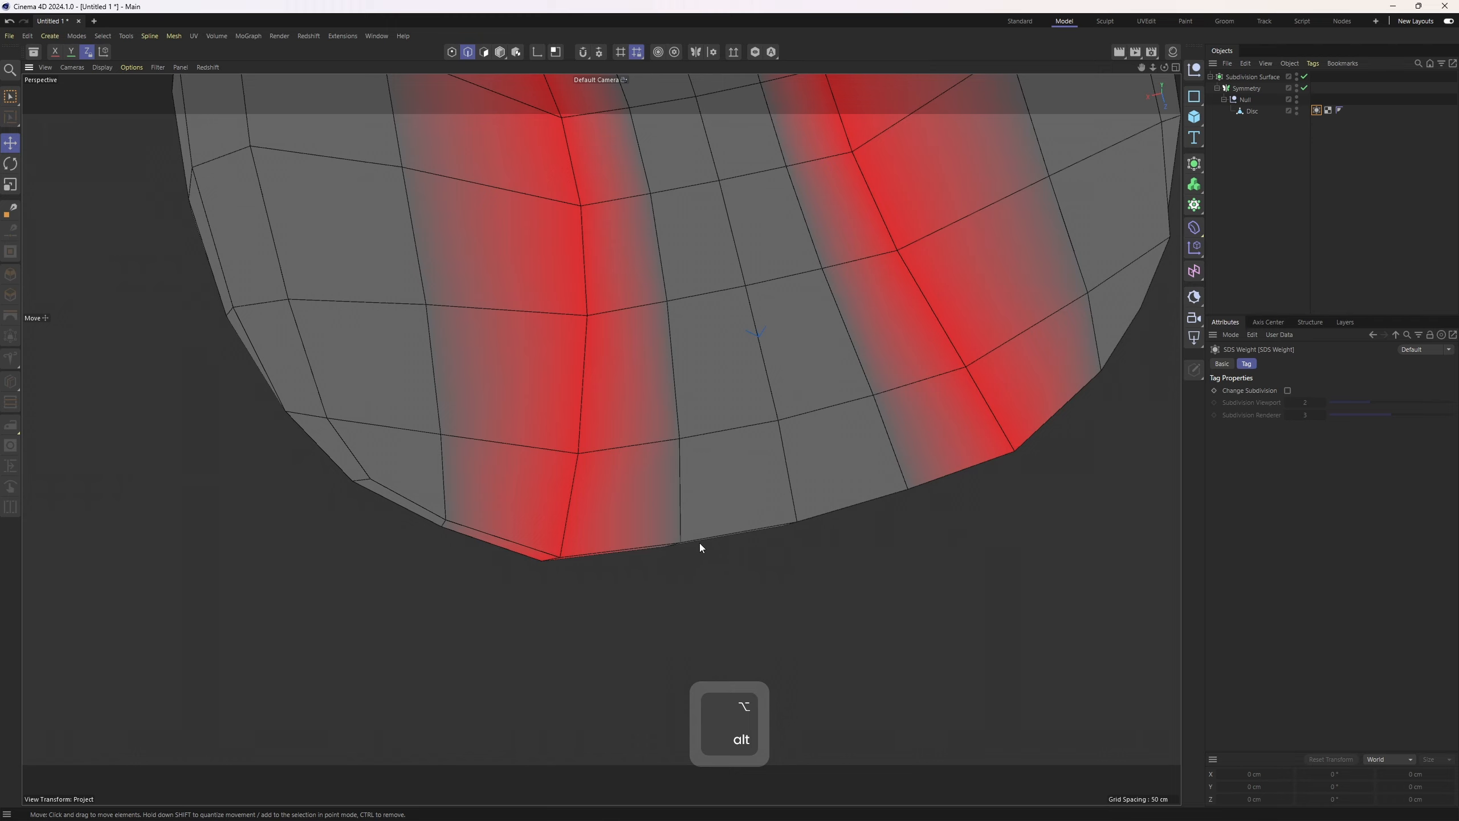
Try changing the selected edges' weight with Weight Subdivision Surface, then undo it
{"action": "left_click", "coordinate": [1255, 111]}
{"action": "left_click_drag", "start_coordinate": [908, 270], "coordinate": [823, 284], "text": "alt"}
{"action": "right_click", "coordinate": [824, 285]}
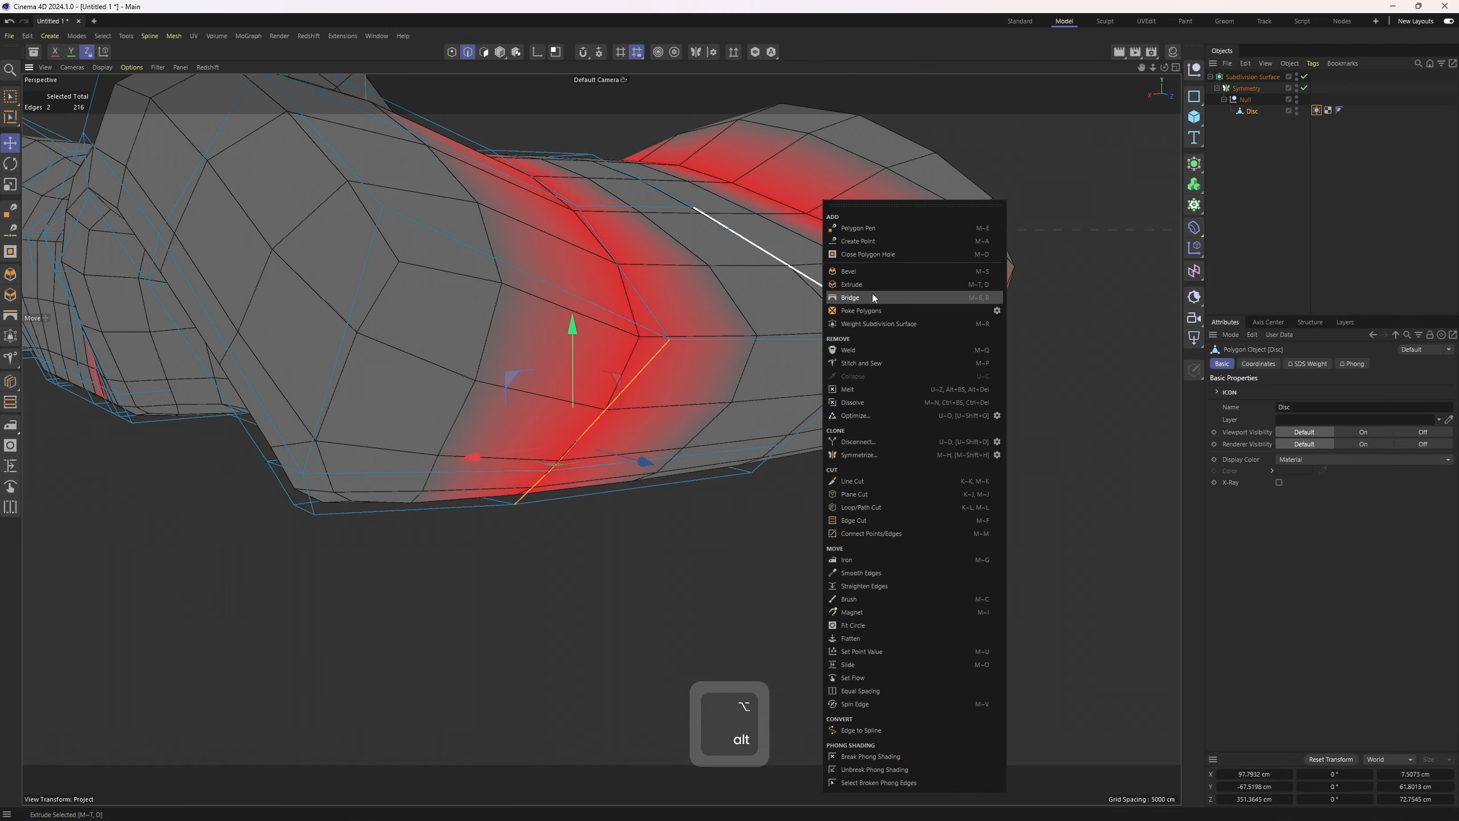
{"action": "left_click", "coordinate": [903, 327]}
{"action": "left_click_drag", "start_coordinate": [960, 385], "coordinate": [834, 430], "text": "alt"}
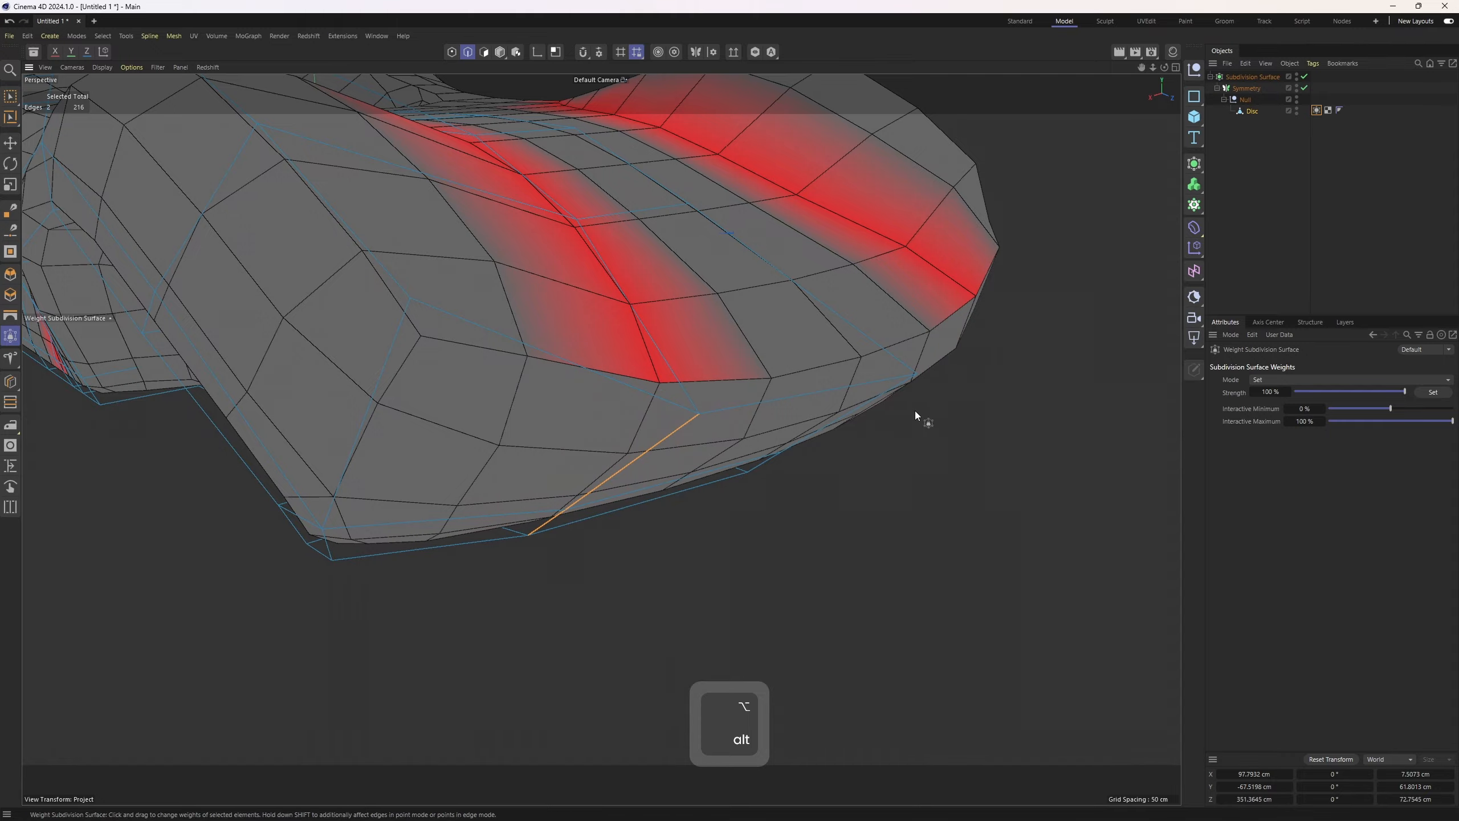
{"action": "left_click", "coordinate": [1402, 196]}
{"action": "left_click_drag", "start_coordinate": [896, 356], "coordinate": [832, 299], "text": "alt"}
{"action": "key", "text": "ctrl+z"}
Disable the Subdivision Surface generator to work on the low-poly cage
{"action": "left_click", "coordinate": [1297, 162]}
{"action": "scroll", "coordinate": [702, 435], "scroll_direction": "down", "scroll_amount": 2}
{"action": "left_click", "coordinate": [1356, 162]}
{"action": "left_click", "coordinate": [1303, 78]}
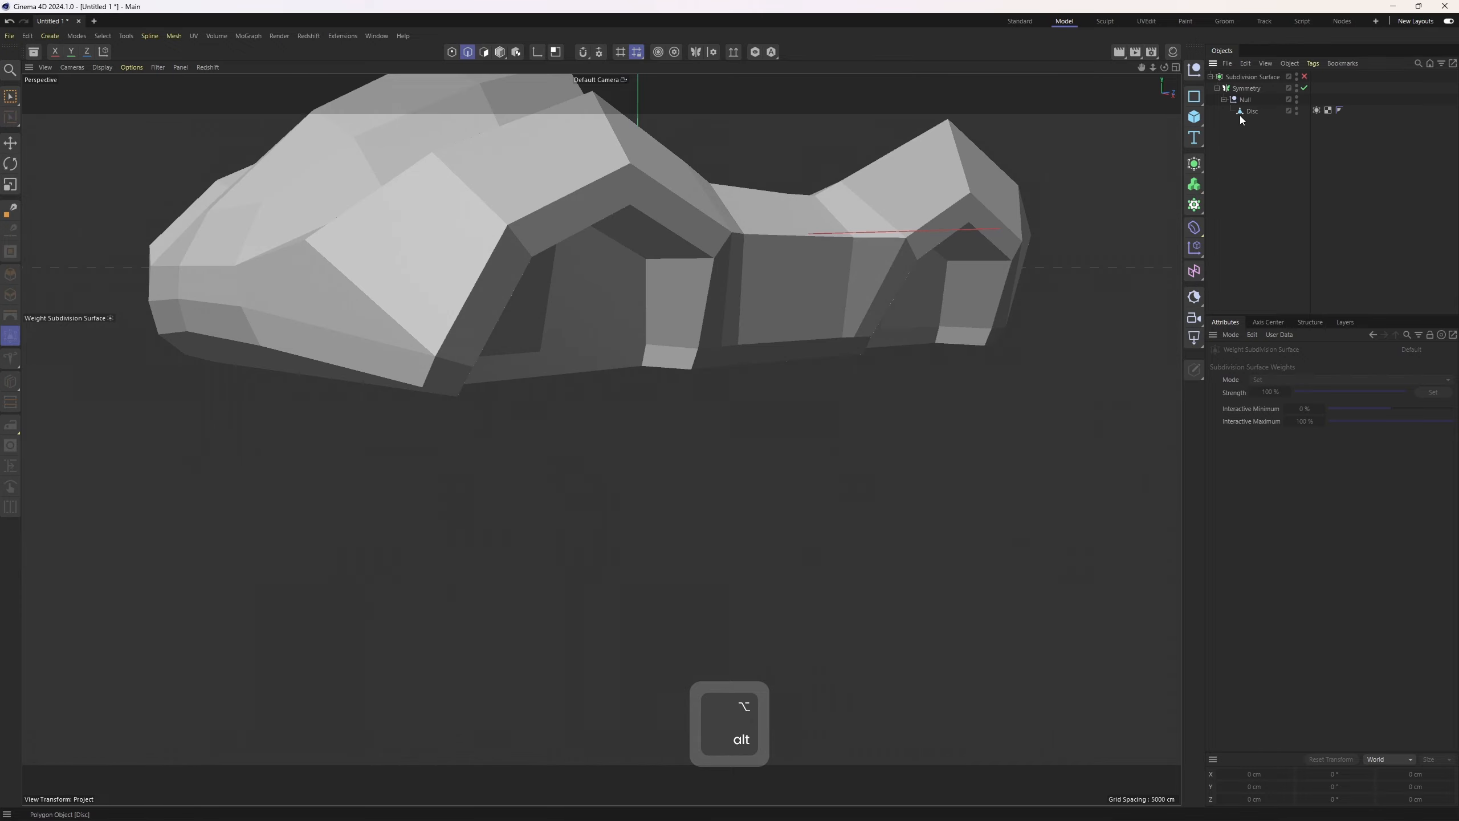
Select the edges outlining one wheel arch and the adjoining lower side in edge mode
{"action": "left_click", "coordinate": [1247, 113]}
{"action": "key", "text": "2"}
{"action": "left_click_drag", "start_coordinate": [435, 301], "coordinate": [566, 221], "text": "alt"}
{"action": "left_click", "coordinate": [376, 354]}
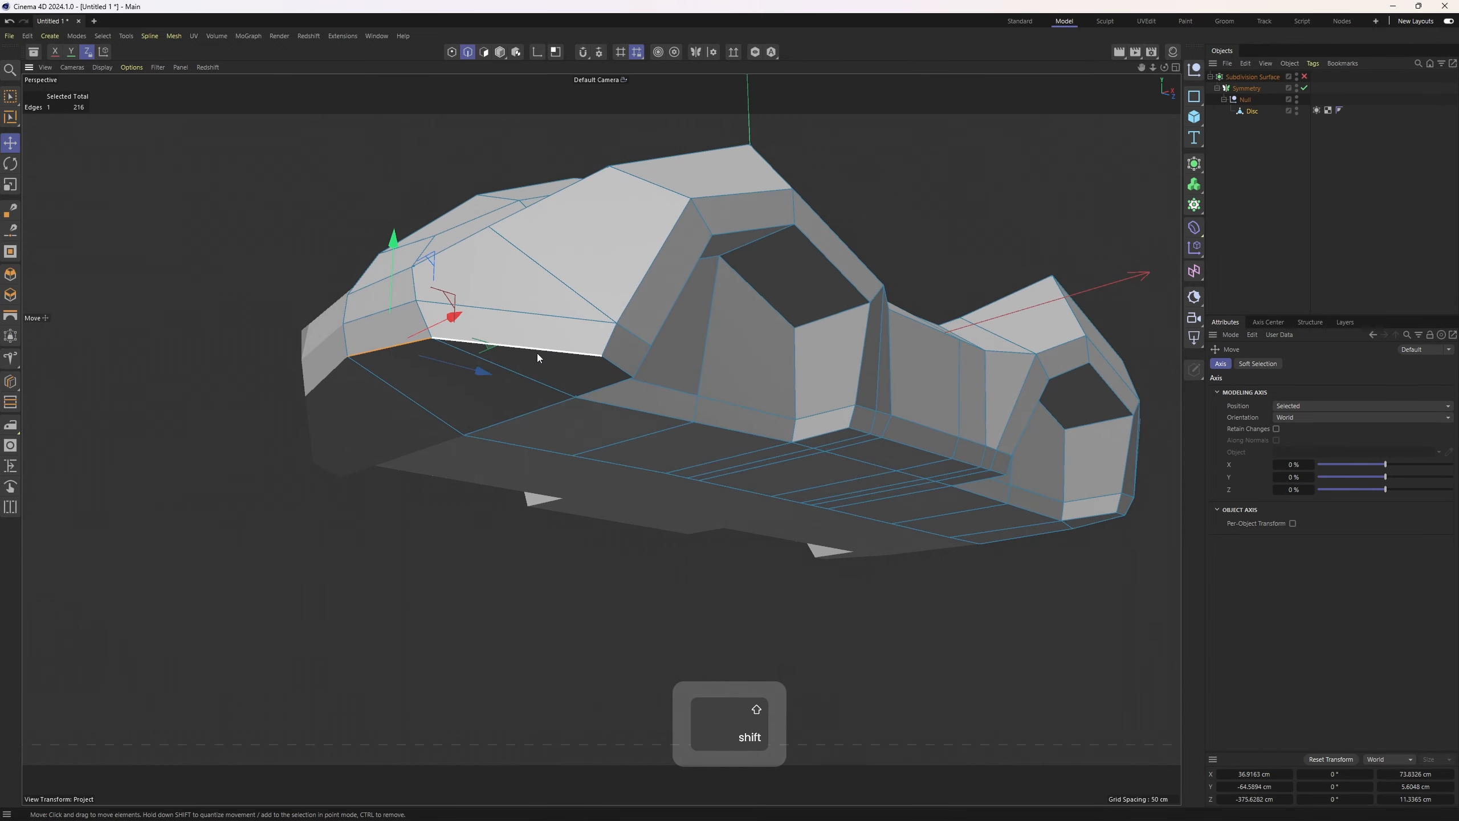
{"action": "left_click", "coordinate": [536, 353], "text": "shift"}
{"action": "left_click_drag", "start_coordinate": [537, 352], "coordinate": [495, 365], "text": "alt"}
{"action": "left_click", "coordinate": [490, 350], "text": "shift"}
{"action": "left_click", "coordinate": [496, 374], "text": "shift"}
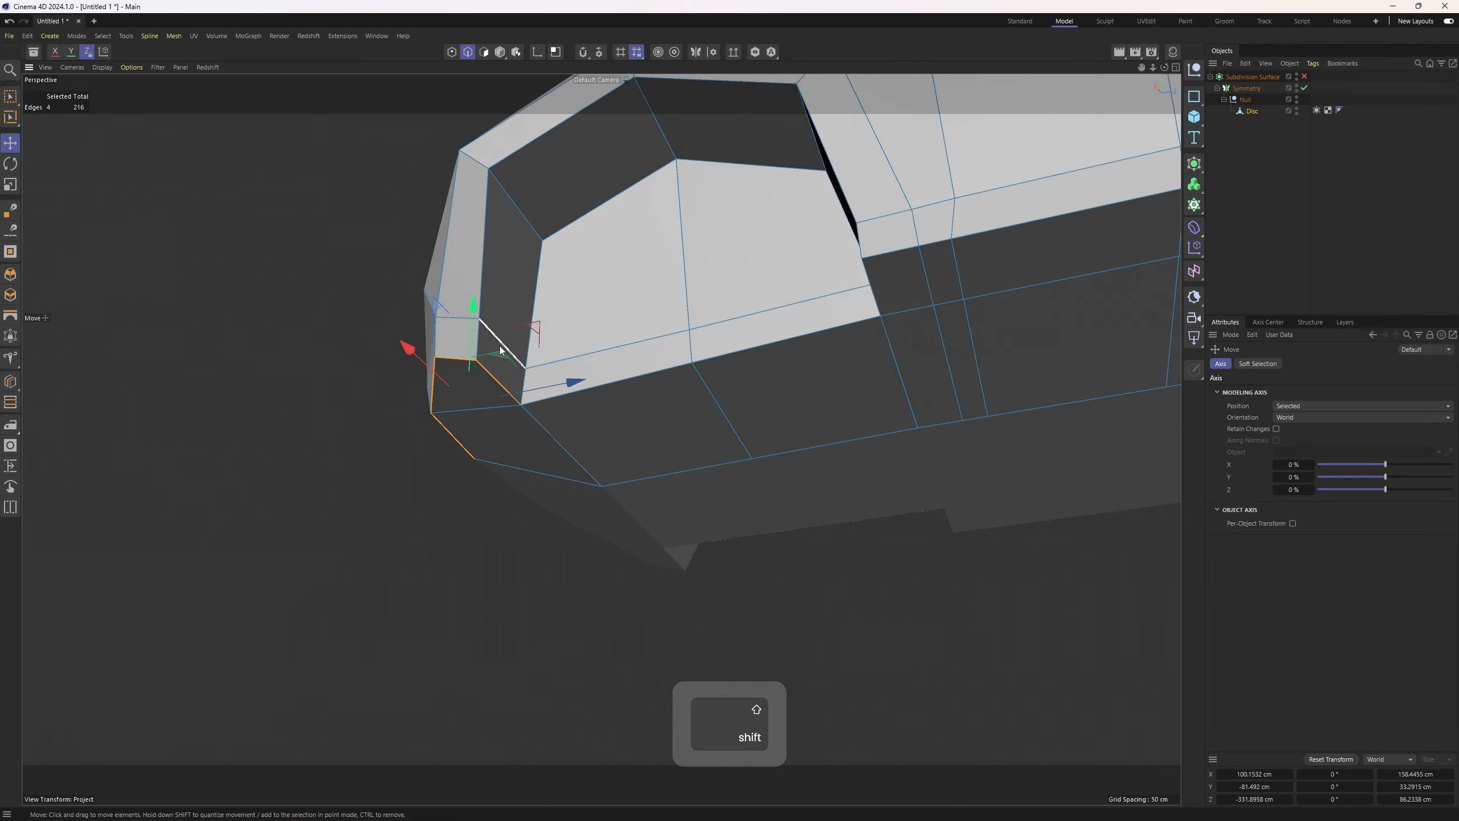
{"action": "double_click", "coordinate": [485, 264], "text": "shift"}
{"action": "left_click_drag", "start_coordinate": [595, 402], "coordinate": [600, 459], "text": "alt"}
{"action": "double_click", "coordinate": [575, 269], "text": "shift"}
{"action": "double_click", "coordinate": [502, 447], "text": "shift"}
{"action": "left_click_drag", "start_coordinate": [502, 446], "coordinate": [821, 287], "text": "alt"}
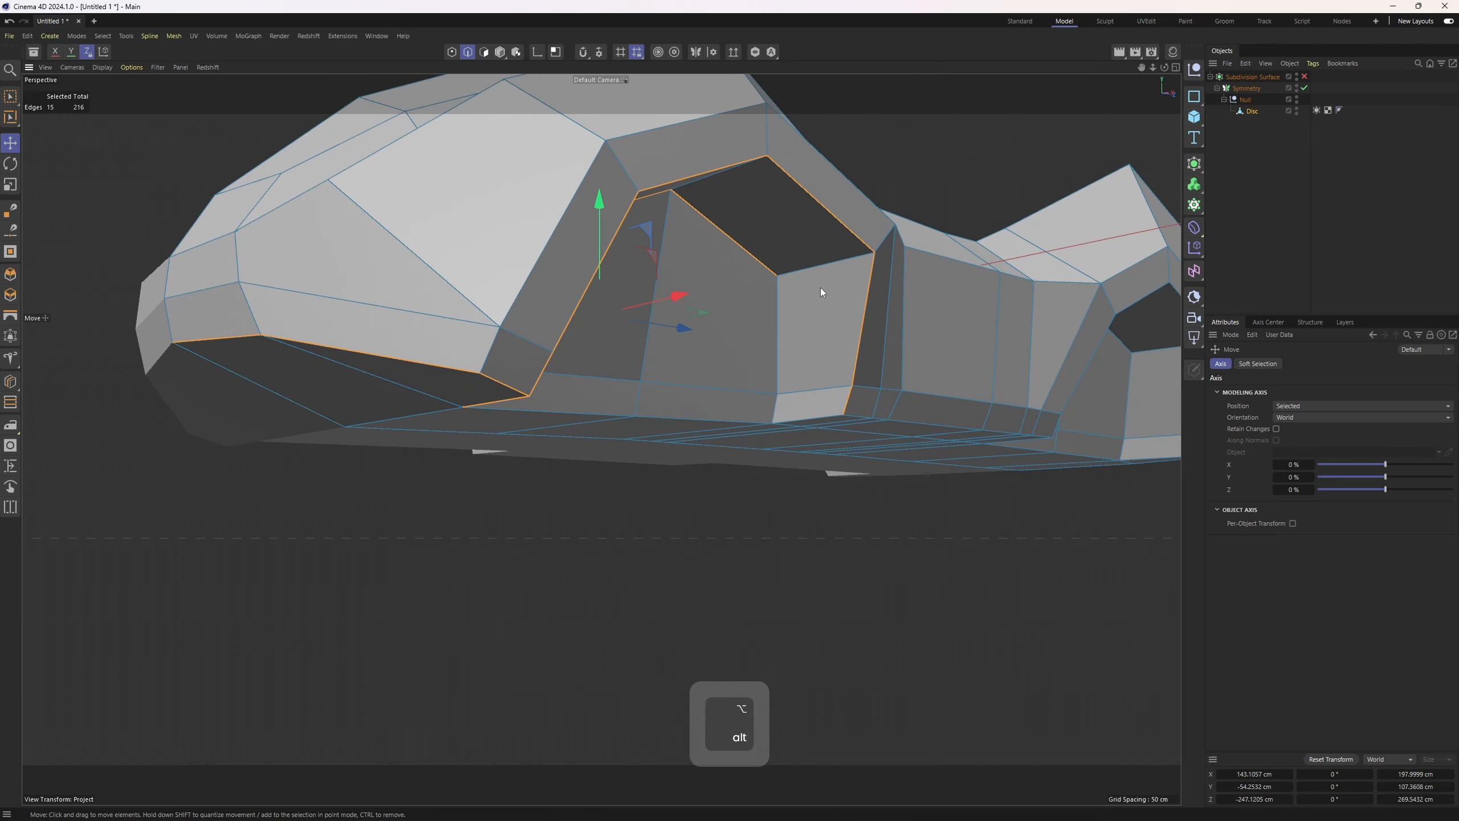
Extend the edge selection around the other wheel arch opening
{"action": "left_click", "coordinate": [778, 300], "text": "shift"}
{"action": "left_click", "coordinate": [778, 414], "text": "shift"}
{"action": "left_click", "coordinate": [807, 386], "text": "shift"}
{"action": "left_click_drag", "start_coordinate": [780, 415], "coordinate": [508, 428], "text": "alt"}
{"action": "double_click", "coordinate": [702, 393], "text": "shift"}
{"action": "double_click", "coordinate": [679, 390], "text": "shift"}
{"action": "left_click", "coordinate": [485, 435], "text": "shift"}
{"action": "left_click", "coordinate": [498, 373], "text": "shift"}
{"action": "left_click", "coordinate": [563, 273], "text": "shift"}
{"action": "left_click", "coordinate": [747, 244], "text": "shift"}
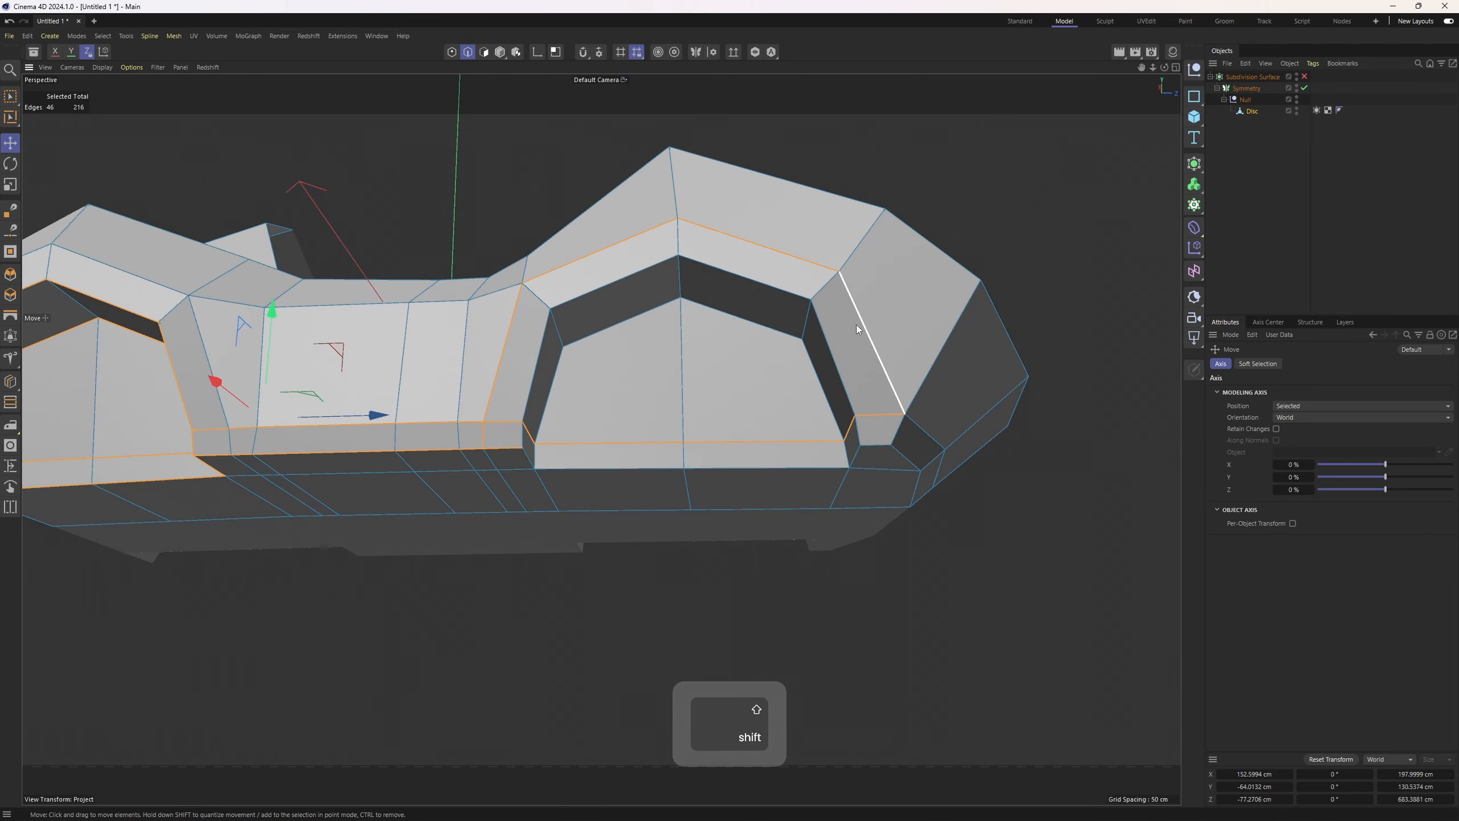
{"action": "left_click", "coordinate": [857, 325], "text": "shift"}
{"action": "left_click_drag", "start_coordinate": [857, 327], "coordinate": [840, 353], "text": "alt"}
{"action": "left_click", "coordinate": [830, 348], "text": "shift"}
{"action": "left_click", "coordinate": [753, 274], "text": "shift"}
{"action": "left_click", "coordinate": [619, 268], "text": "shift"}
{"action": "left_click", "coordinate": [540, 339], "text": "shift"}
{"action": "left_click_drag", "start_coordinate": [540, 339], "coordinate": [499, 359], "text": "alt"}
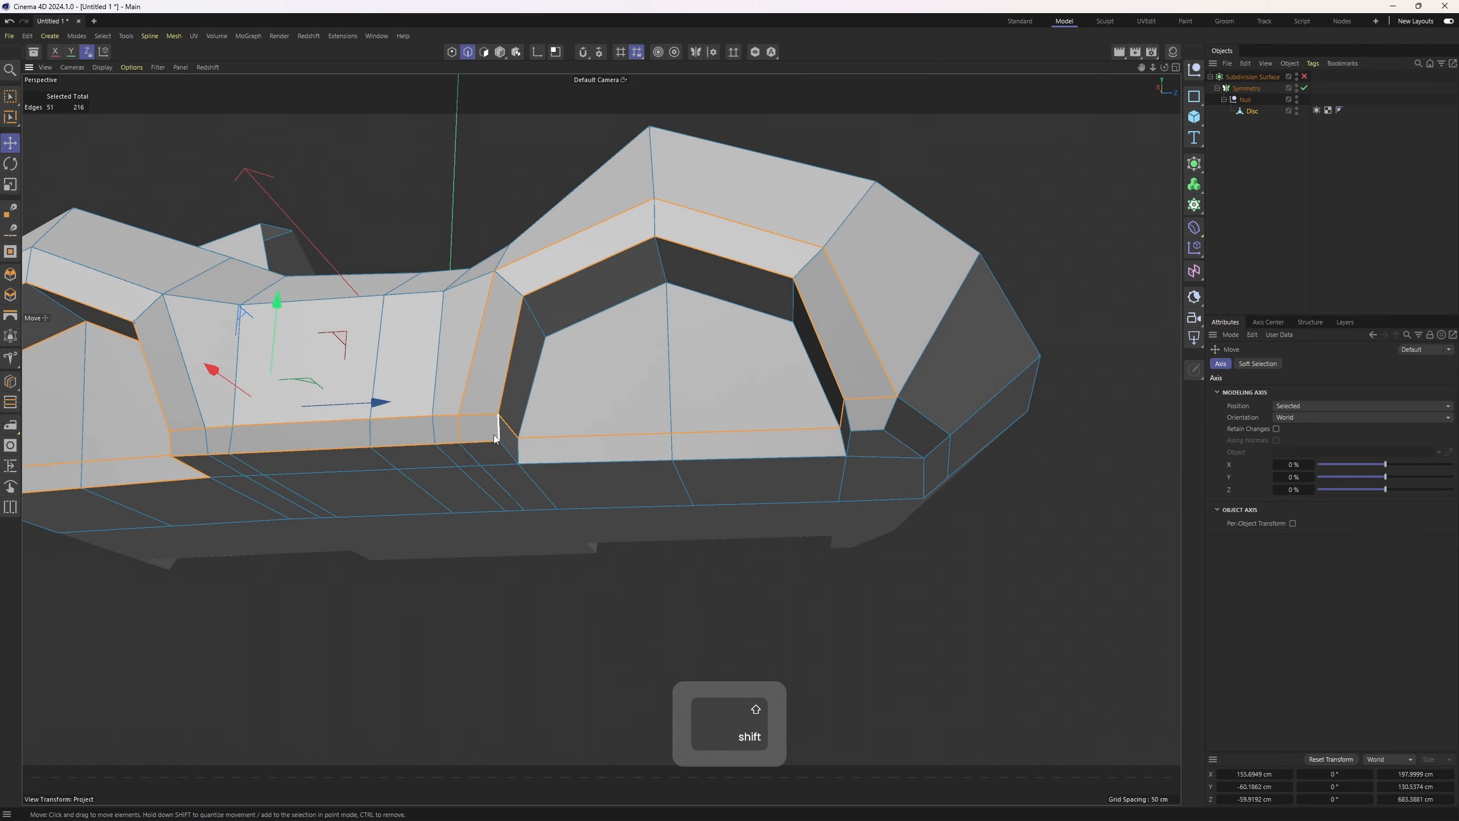
{"action": "left_click", "coordinate": [506, 437], "text": "shift"}
{"action": "left_click", "coordinate": [529, 402], "text": "shift"}
{"action": "left_click", "coordinate": [599, 292], "text": "shift"}
{"action": "left_click", "coordinate": [713, 304], "text": "shift"}
{"action": "left_click", "coordinate": [820, 386], "text": "shift"}
{"action": "left_click_drag", "start_coordinate": [820, 391], "coordinate": [856, 397], "text": "alt"}
{"action": "left_click", "coordinate": [828, 450], "text": "shift"}
{"action": "left_click", "coordinate": [853, 447], "text": "shift"}
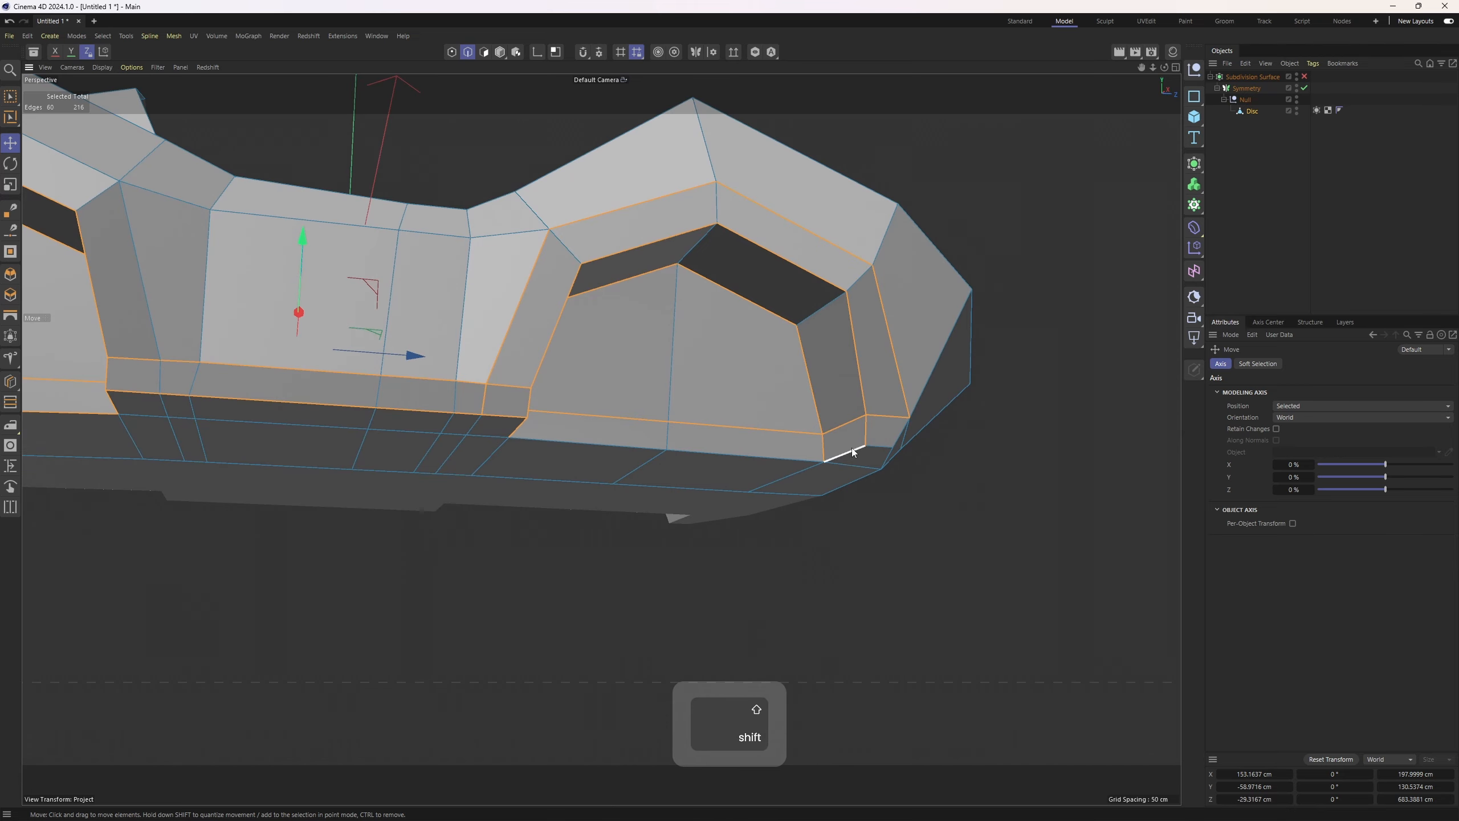
Add the sill edges running below and between the wheel arches to the selection
{"action": "left_click", "coordinate": [747, 454], "text": "shift"}
{"action": "left_click_drag", "start_coordinate": [655, 450], "coordinate": [570, 435], "text": "alt"}
{"action": "left_click", "coordinate": [571, 435], "text": "shift"}
{"action": "middle_click_drag", "start_coordinate": [853, 396], "coordinate": [703, 378], "text": "alt"}
{"action": "left_click", "coordinate": [680, 378], "text": "shift"}
{"action": "left_click_drag", "start_coordinate": [704, 378], "coordinate": [632, 371], "text": "alt"}
{"action": "left_click", "coordinate": [731, 373], "text": "shift"}
{"action": "left_click", "coordinate": [715, 396], "text": "shift"}
{"action": "left_click", "coordinate": [718, 455], "text": "shift"}
{"action": "left_click", "coordinate": [775, 405], "text": "shift"}
{"action": "left_click_drag", "start_coordinate": [775, 405], "coordinate": [847, 361], "text": "alt"}
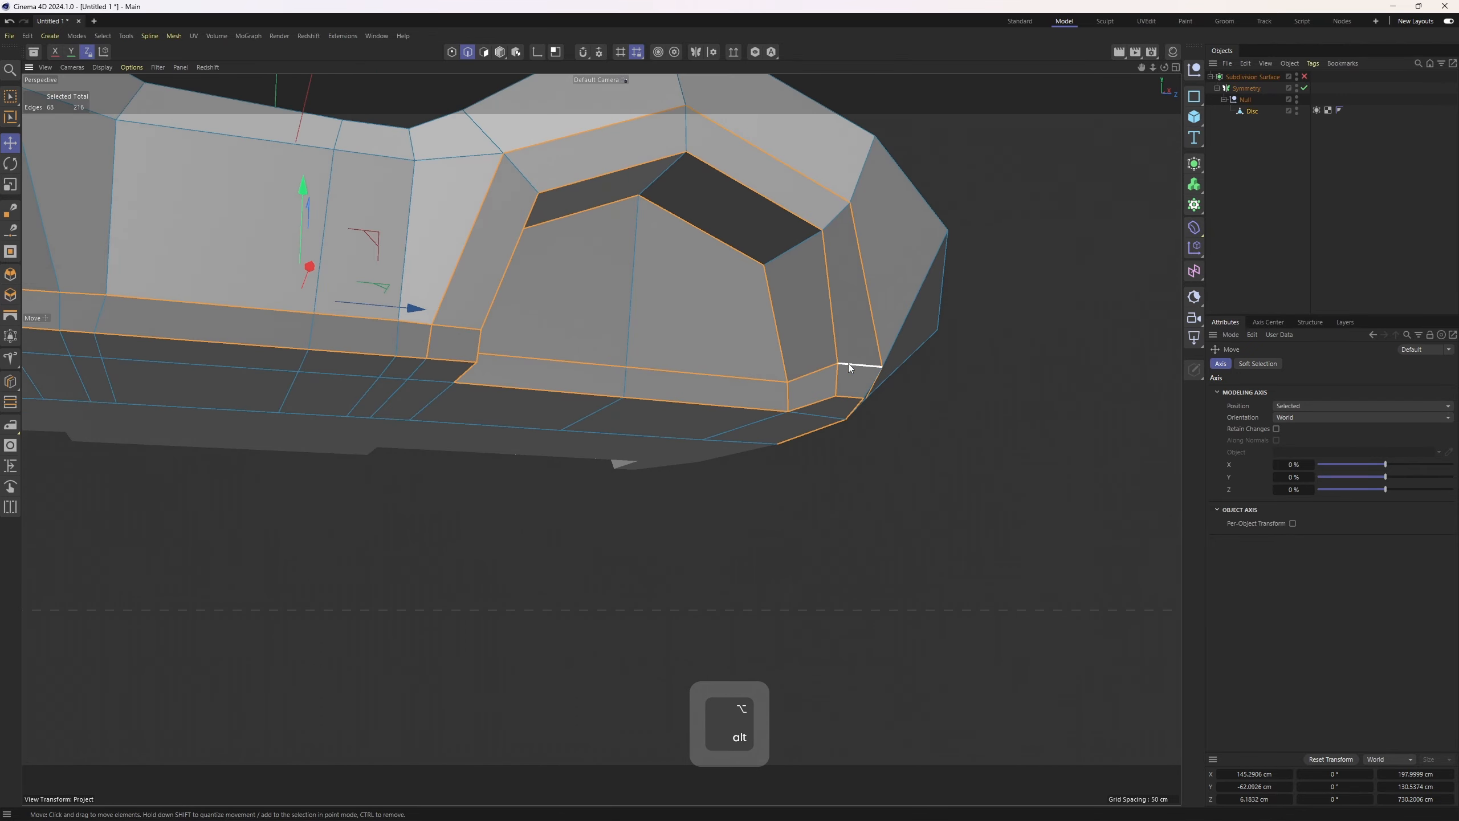
{"action": "left_click", "coordinate": [848, 363], "text": "ctrl"}
{"action": "left_click", "coordinate": [801, 375], "text": "ctrl"}
{"action": "left_click", "coordinate": [753, 377], "text": "ctrl"}
{"action": "left_click_drag", "start_coordinate": [754, 378], "coordinate": [466, 374], "text": "alt"}
{"action": "left_click", "coordinate": [539, 369], "text": "ctrl"}
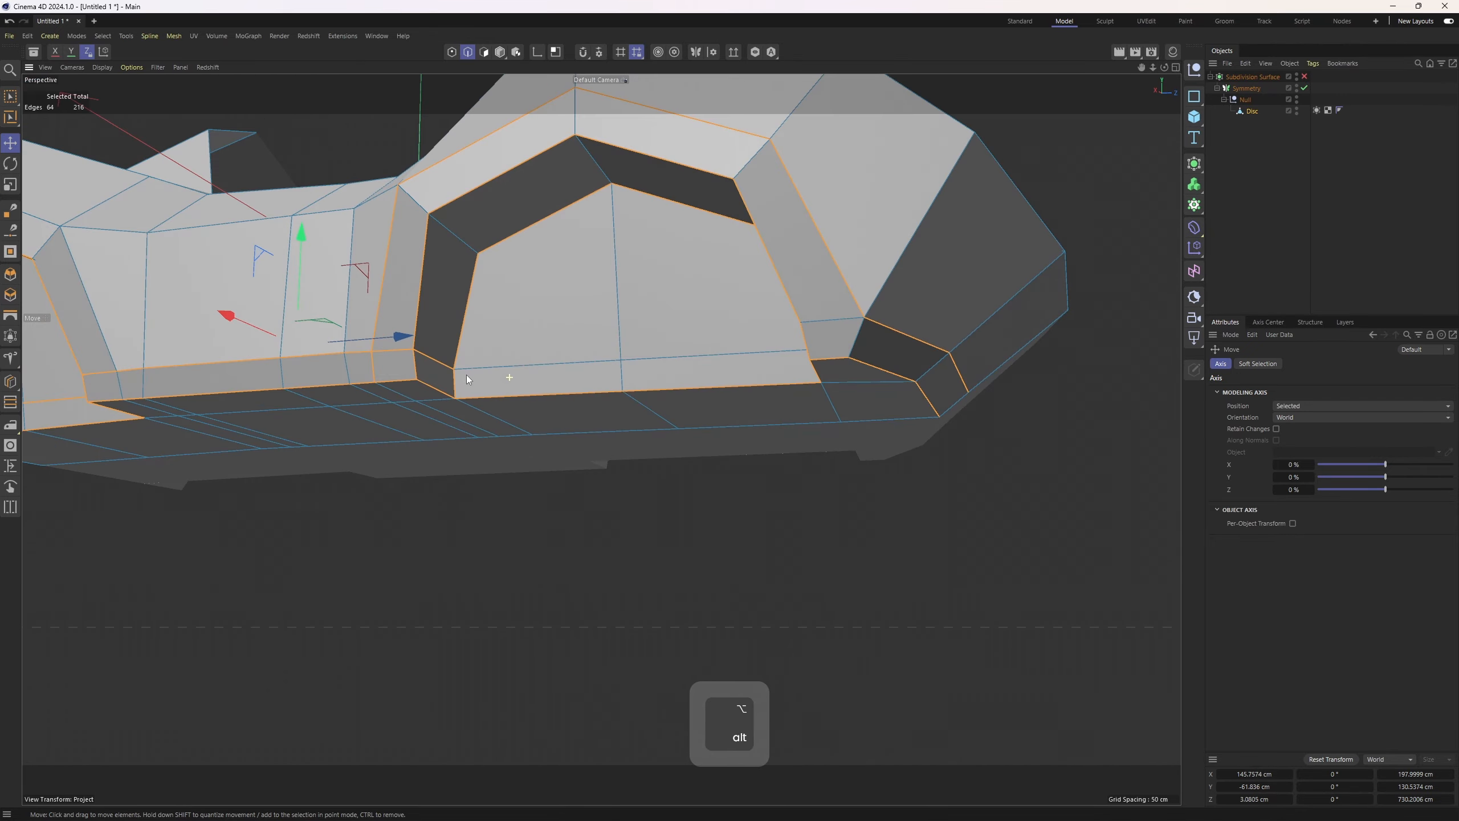
Add the remaining arch edges on the far side to the selection and re-enable Subdivision Surface
{"action": "left_click", "coordinate": [450, 358], "text": "ctrl"}
{"action": "middle_click_drag", "start_coordinate": [547, 403], "coordinate": [660, 390], "text": "alt"}
{"action": "left_click_drag", "start_coordinate": [602, 371], "coordinate": [574, 377], "text": "alt"}
{"action": "left_click_drag", "start_coordinate": [601, 439], "coordinate": [668, 371], "text": "alt"}
{"action": "left_click_drag", "start_coordinate": [541, 469], "coordinate": [617, 347], "text": "alt"}
{"action": "left_click_drag", "start_coordinate": [715, 353], "coordinate": [277, 428], "text": "alt"}
{"action": "left_click", "coordinate": [330, 346], "text": "shift"}
{"action": "left_click", "coordinate": [277, 429], "text": "shift"}
{"action": "left_click", "coordinate": [345, 358], "text": "shift"}
{"action": "left_click", "coordinate": [461, 355], "text": "shift"}
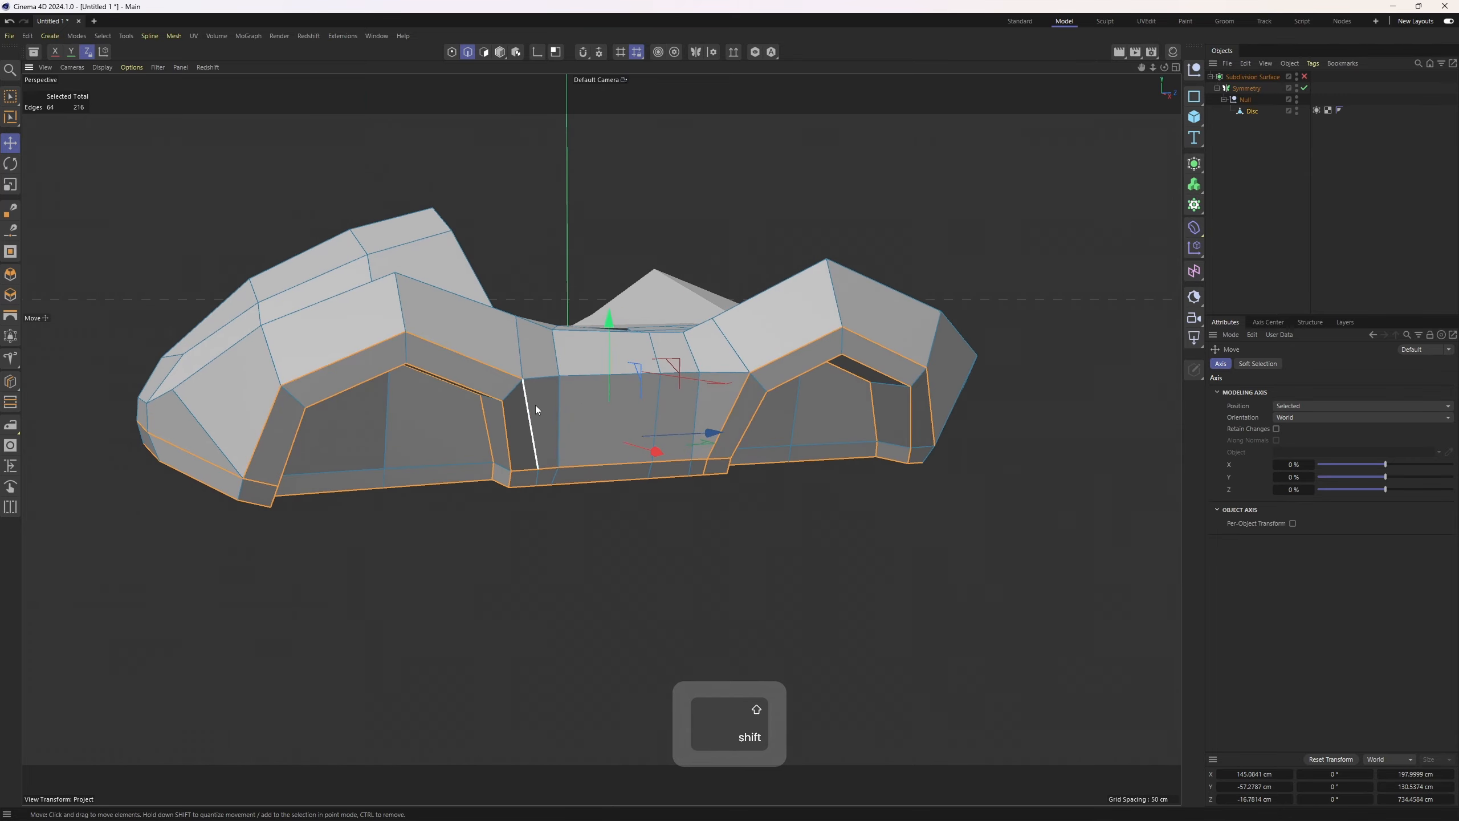
{"action": "left_click", "coordinate": [535, 406], "text": "shift"}
{"action": "left_click_drag", "start_coordinate": [567, 479], "coordinate": [675, 357], "text": "alt"}
{"action": "left_click_drag", "start_coordinate": [752, 471], "coordinate": [551, 406], "text": "alt"}
{"action": "left_click_drag", "start_coordinate": [475, 374], "coordinate": [592, 446], "text": "alt"}
{"action": "left_click", "coordinate": [425, 430], "text": "shift"}
{"action": "left_click", "coordinate": [1304, 77]}
Apply Weight Subdivision Surface at 100% strength to the selected wheel-arch edges
{"action": "left_click_drag", "start_coordinate": [859, 214], "coordinate": [993, 283], "text": "alt"}
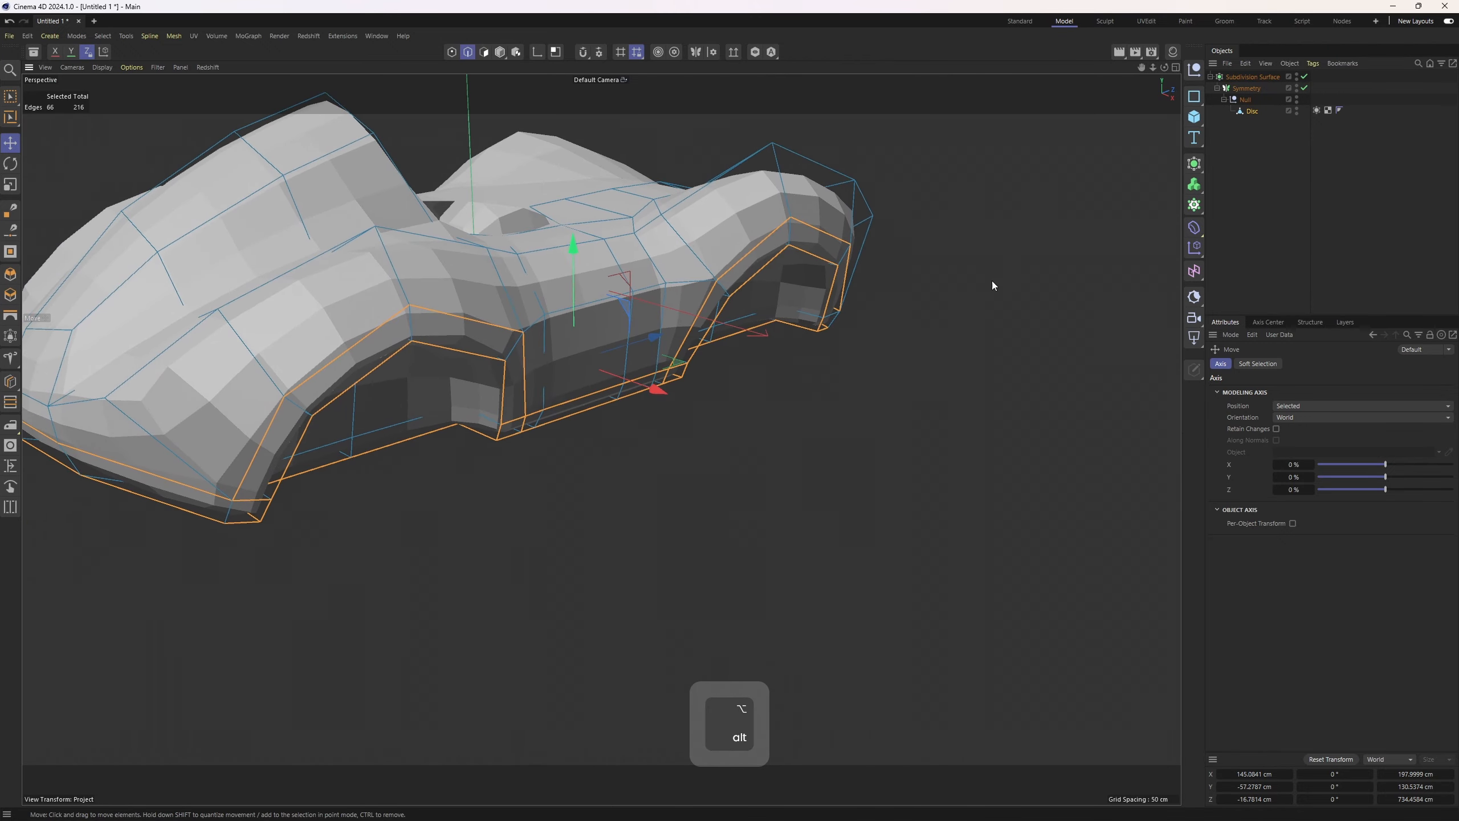
{"action": "right_click", "coordinate": [994, 283]}
{"action": "left_click", "coordinate": [1062, 324]}
{"action": "left_click_drag", "start_coordinate": [1062, 323], "coordinate": [744, 313], "text": "alt"}
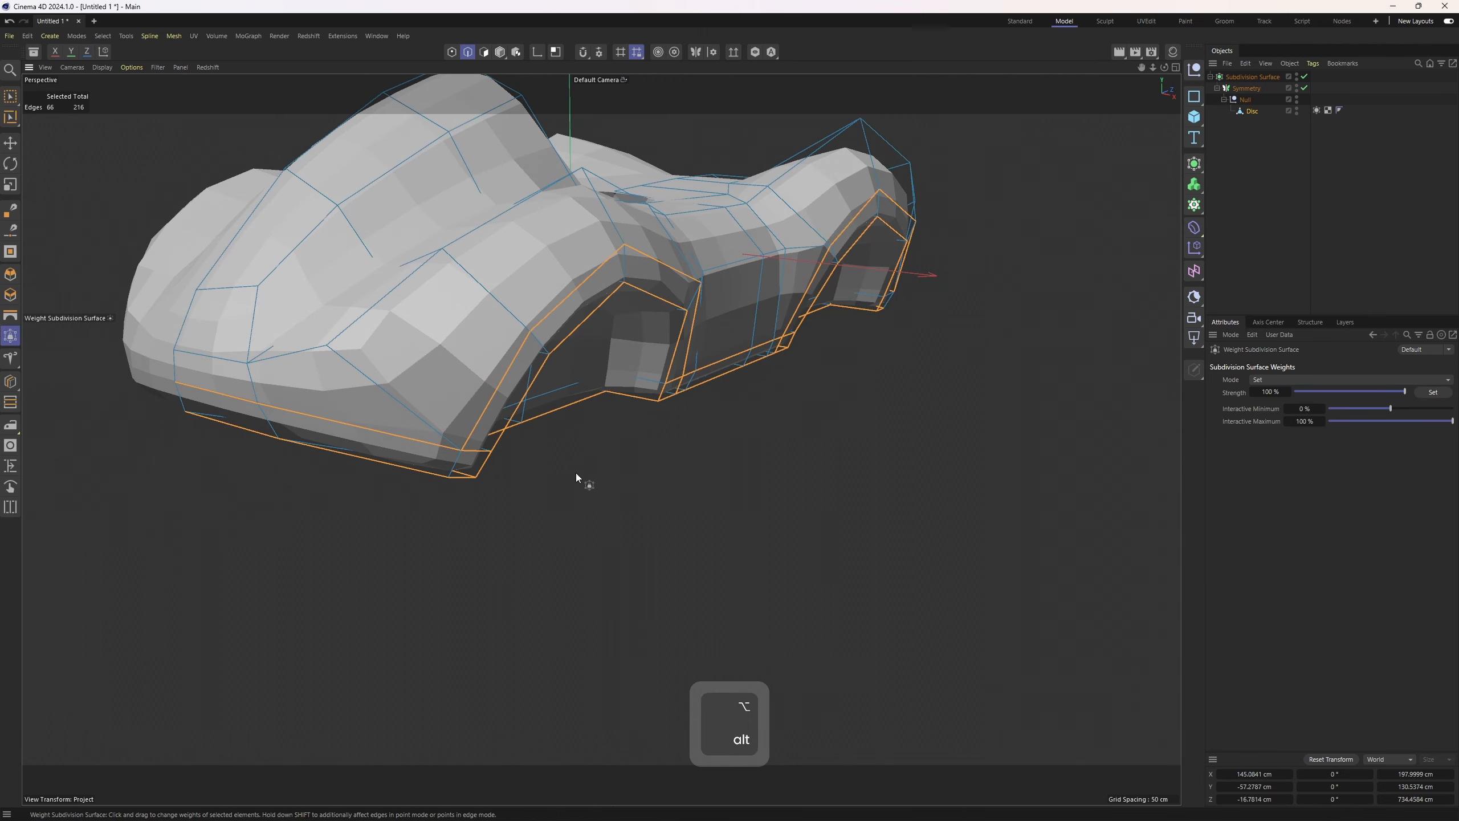
{"action": "left_click_drag", "start_coordinate": [576, 473], "coordinate": [704, 478]}
Add two more edges to the selection, weight them with Weight Subdivision Surface, and preview the smoothed arches
{"action": "key", "text": "e"}
{"action": "left_click", "coordinate": [526, 402], "text": "shift"}
{"action": "scroll", "coordinate": [704, 479], "scroll_direction": "up", "scroll_amount": 2}
{"action": "left_click", "coordinate": [699, 476], "text": "shift"}
{"action": "key", "text": "m"}
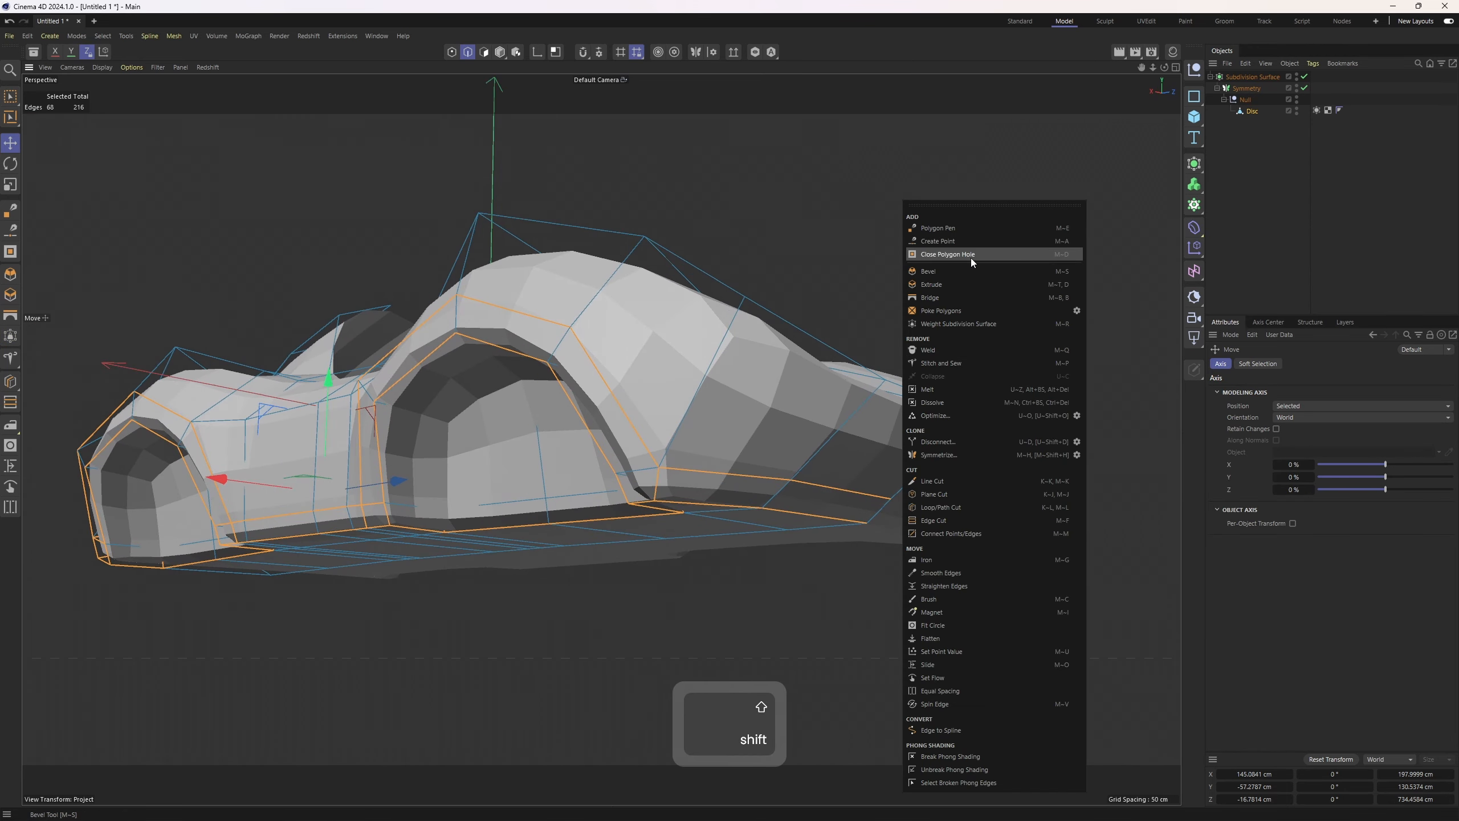
{"action": "left_click", "coordinate": [976, 324]}
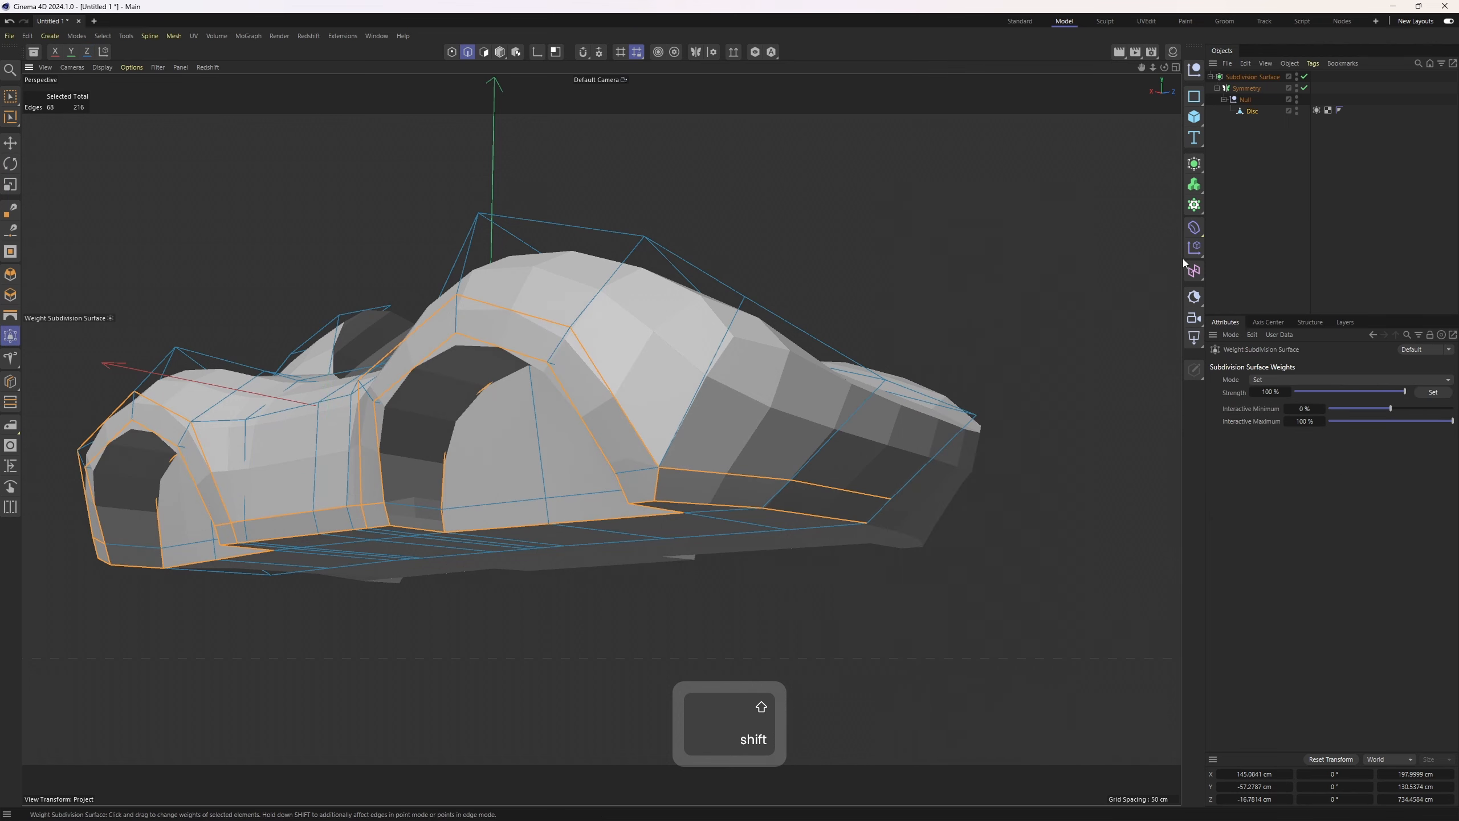
{"action": "left_click", "coordinate": [1258, 242]}
{"action": "left_click_drag", "start_coordinate": [560, 342], "coordinate": [718, 402], "text": "alt"}
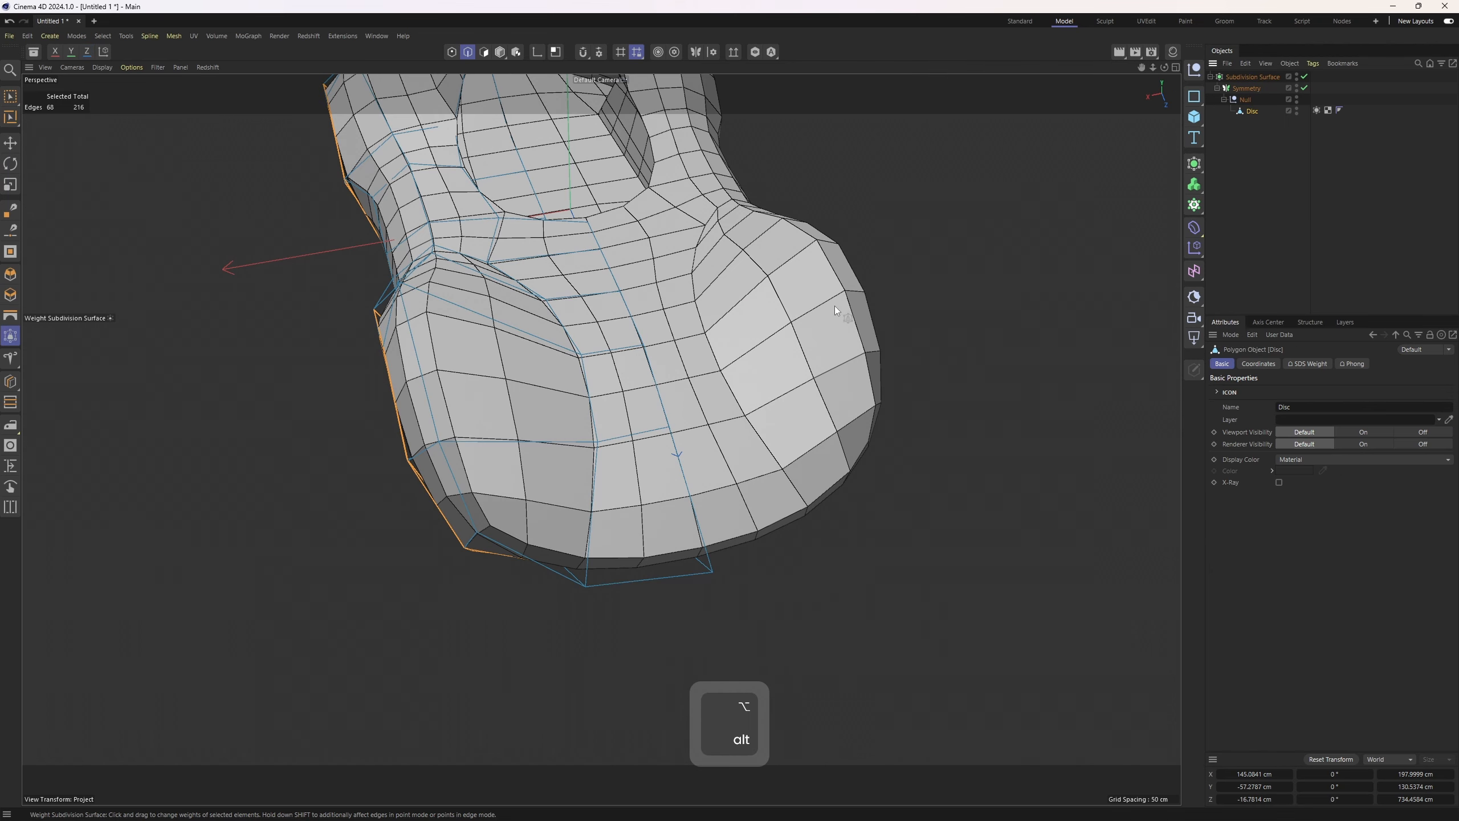
{"action": "key", "text": "e"}
{"action": "left_click_drag", "start_coordinate": [538, 514], "coordinate": [532, 426], "text": "alt"}
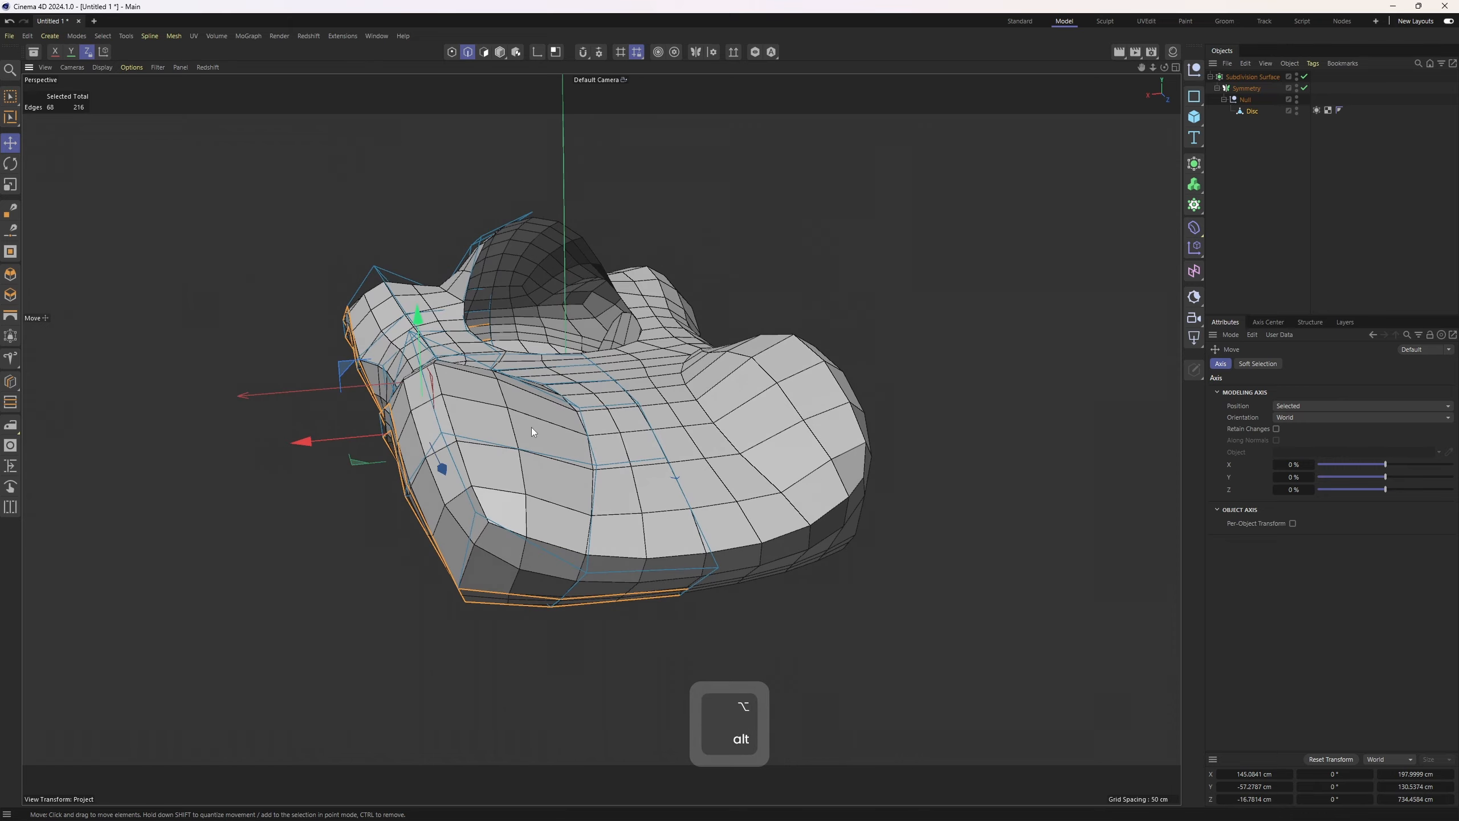
Try moving a point at the body's lower front corner in point mode, then undo the move
{"action": "key", "text": "1"}
{"action": "left_click", "coordinate": [482, 512]}
{"action": "left_click_drag", "start_coordinate": [485, 511], "coordinate": [629, 487], "text": "alt"}
{"action": "left_click", "coordinate": [529, 521]}
{"action": "left_click_drag", "start_coordinate": [530, 522], "coordinate": [567, 556], "text": "alt"}
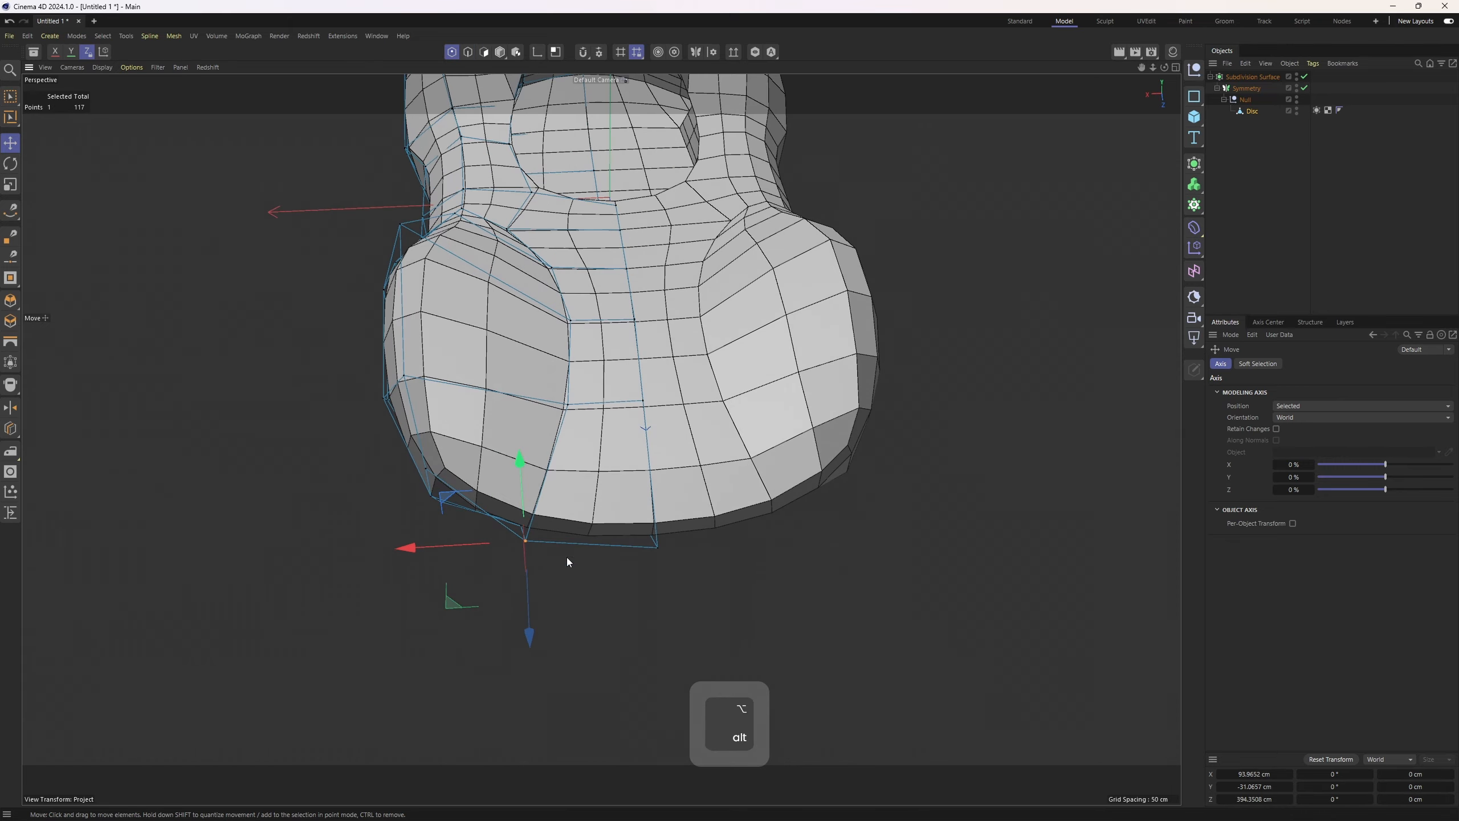
{"action": "left_click_drag", "start_coordinate": [535, 651], "coordinate": [540, 617]}
{"action": "left_click_drag", "start_coordinate": [539, 617], "coordinate": [695, 579], "text": "alt"}
{"action": "key", "text": "ctrl+z"}
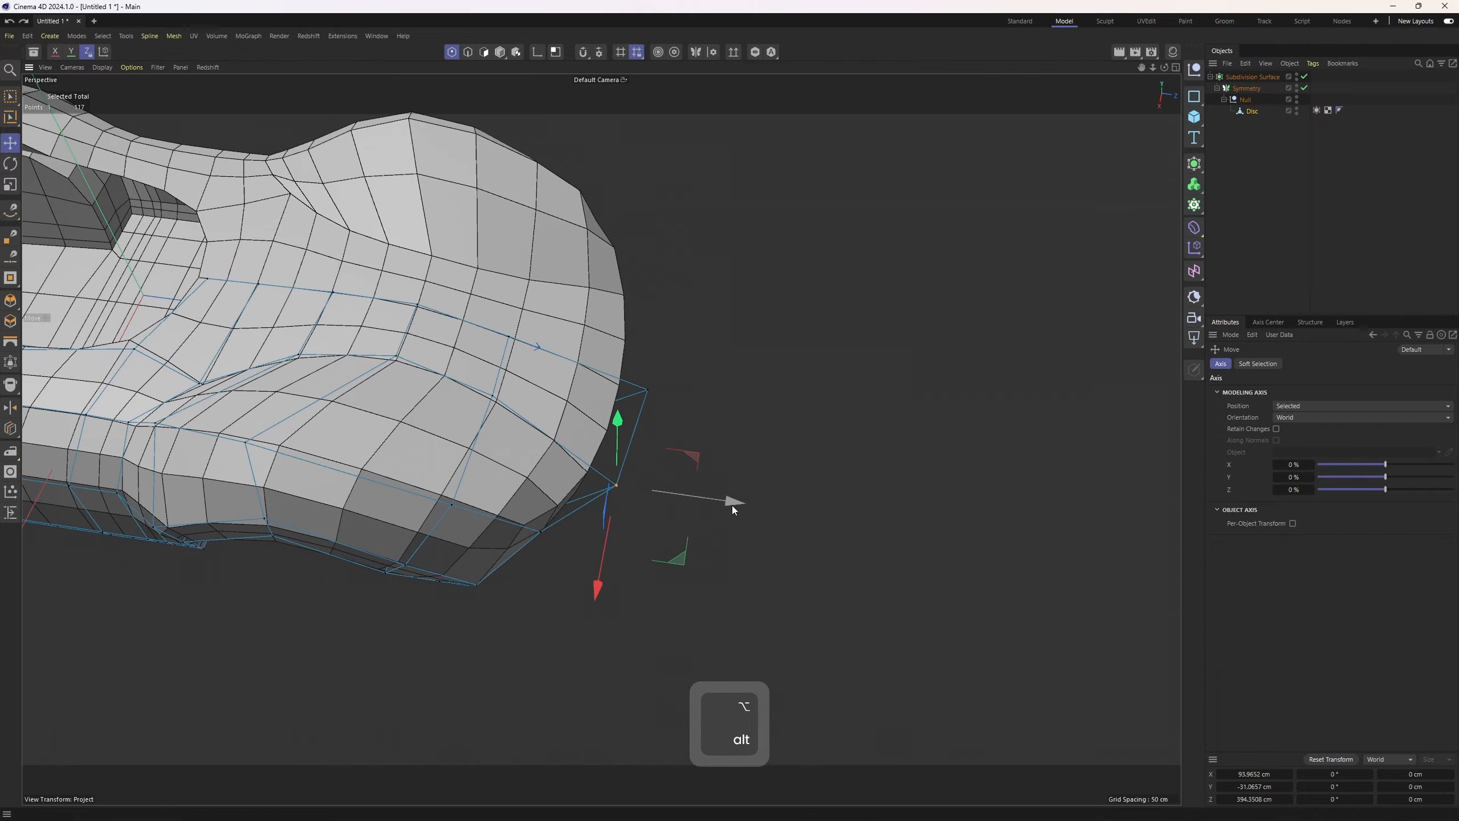
Select a single edge at the lower corner of a wheel arch in edge mode
{"action": "left_click", "coordinate": [535, 533]}
{"action": "left_click_drag", "start_coordinate": [536, 533], "coordinate": [898, 481], "text": "alt"}
{"action": "left_click", "coordinate": [297, 595]}
{"action": "scroll", "coordinate": [339, 546], "scroll_direction": "up", "scroll_amount": 3}
{"action": "left_click", "coordinate": [303, 554]}
{"action": "key", "text": "2"}
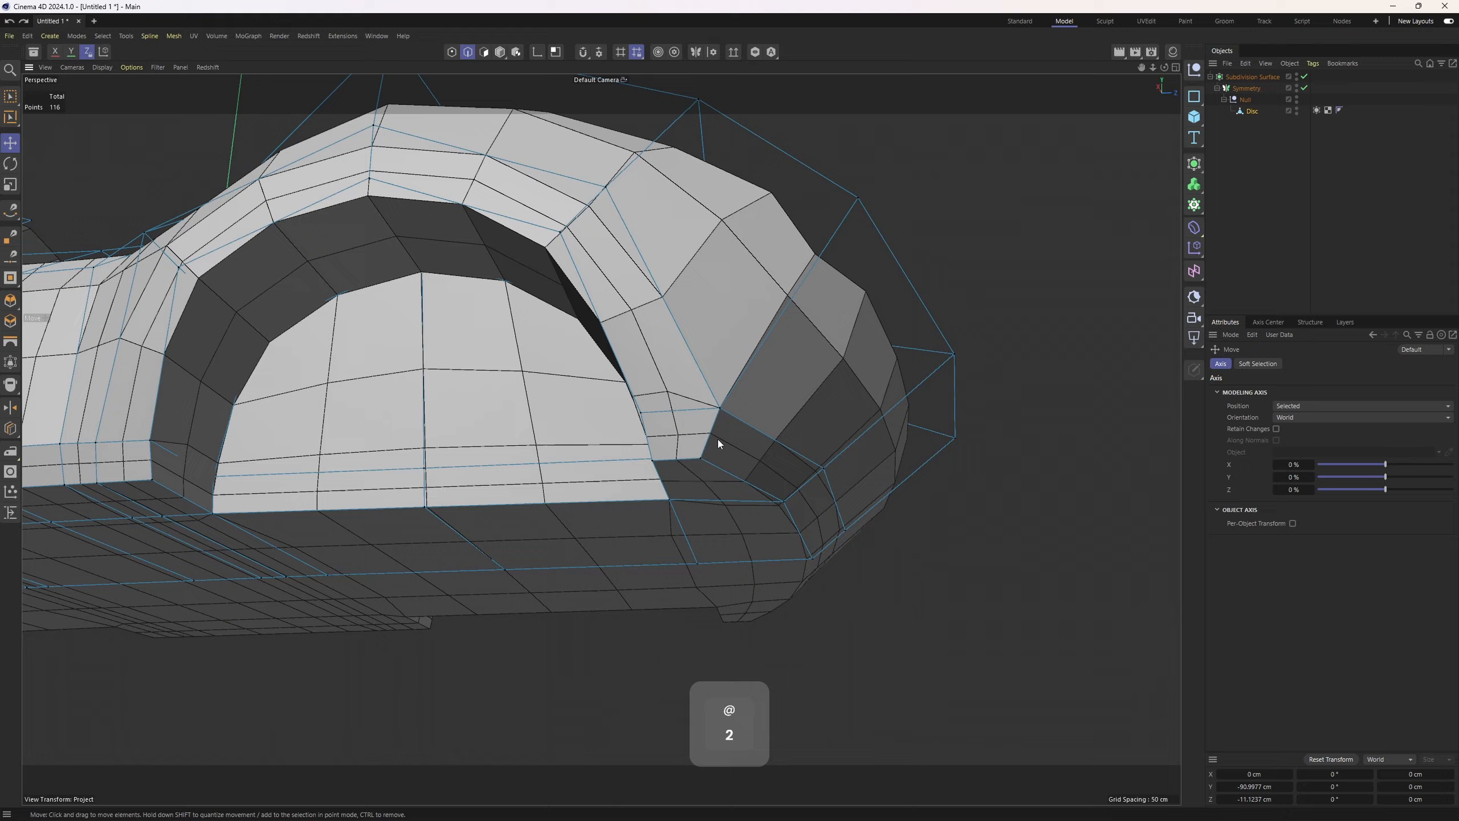
{"action": "left_click", "coordinate": [714, 437]}
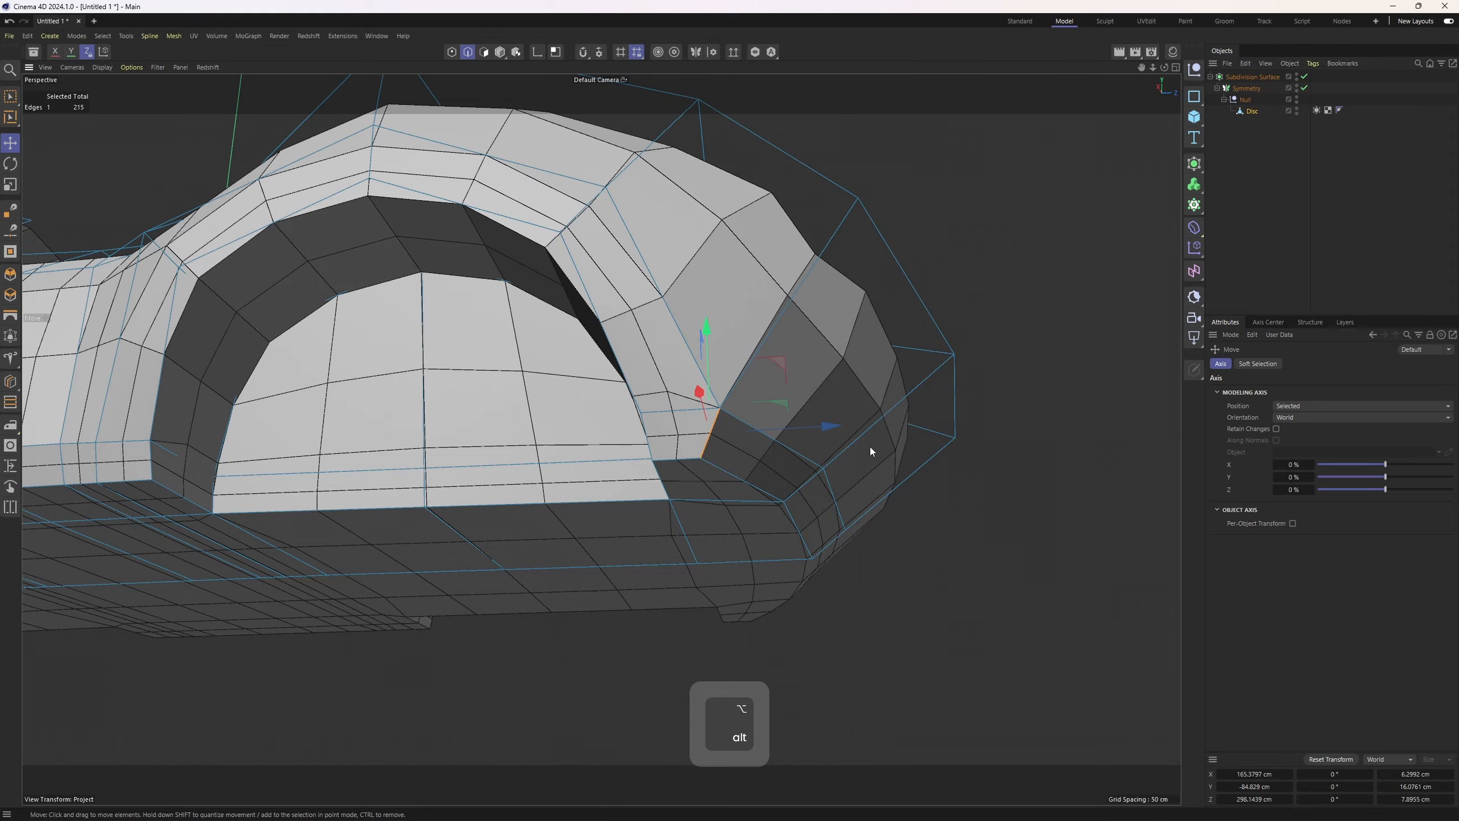
{"action": "left_click_drag", "start_coordinate": [870, 447], "coordinate": [830, 429], "text": "alt"}
Adjust the selected edge's subdivision weight with Weight Subdivision Surface and undo the second adjustment
{"action": "right_click", "coordinate": [1051, 369]}
{"action": "left_click", "coordinate": [1038, 351]}
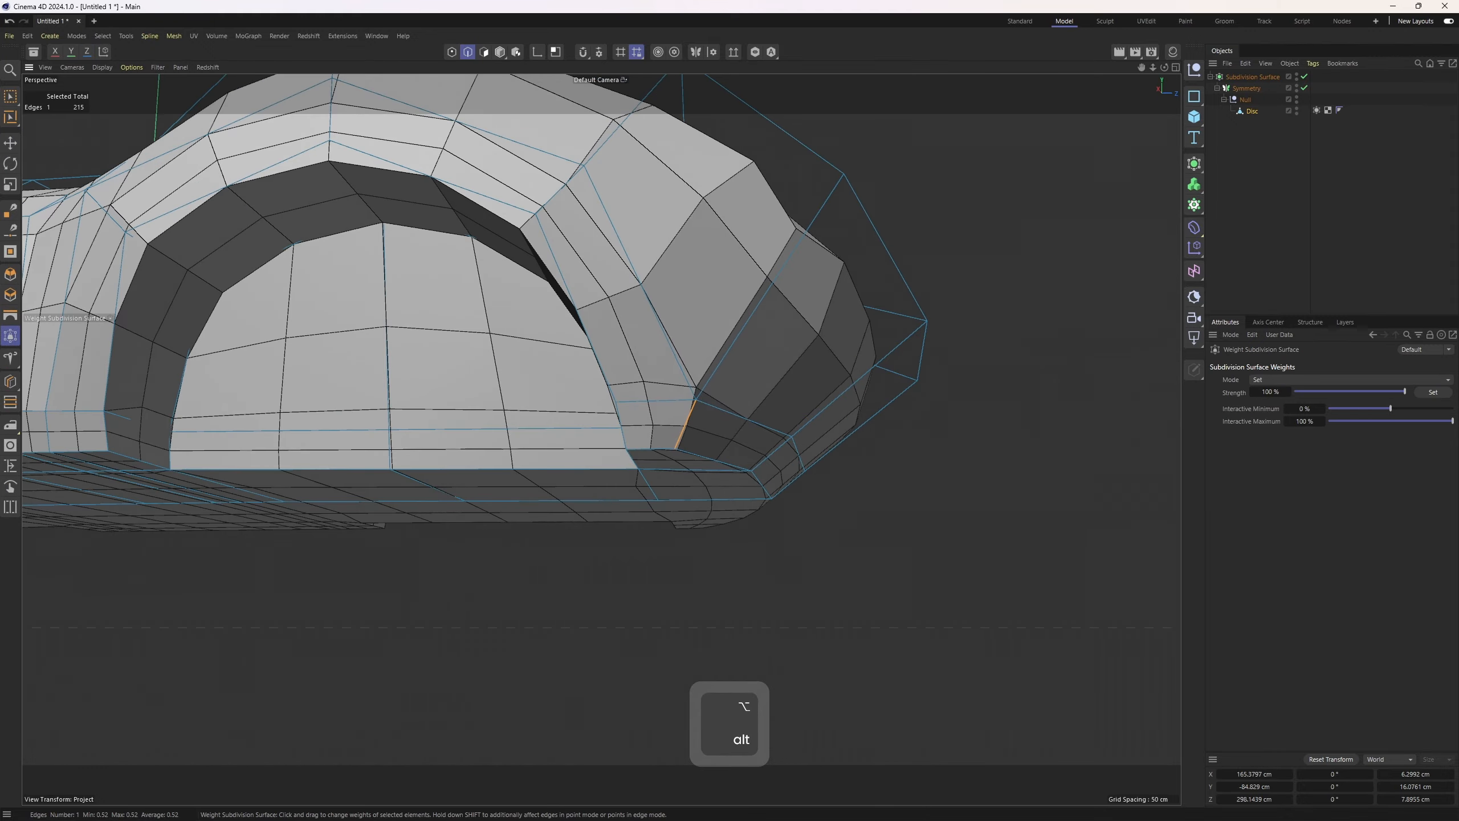
{"action": "left_click_drag", "start_coordinate": [1038, 351], "coordinate": [1108, 352]}
{"action": "left_click", "coordinate": [1403, 176]}
{"action": "mouse_move", "coordinate": [806, 401]}
{"action": "left_mouse_down", "text": "alt"}
{"action": "mouse_move", "coordinate": [778, 347]}
{"action": "mouse_move", "coordinate": [602, 411]}
{"action": "mouse_move", "coordinate": [613, 441]}
{"action": "mouse_move", "coordinate": [812, 442]}
{"action": "mouse_move", "coordinate": [789, 421]}
{"action": "mouse_move", "coordinate": [809, 429]}
{"action": "left_mouse_up", "text": "alt"}
{"action": "key", "text": "ctrl+z"}
Select a neighbouring edge at the arch's lower corner and adjust its weight with Weight Subdivision Surface
{"action": "key", "text": "2"}
{"action": "key", "text": "e"}
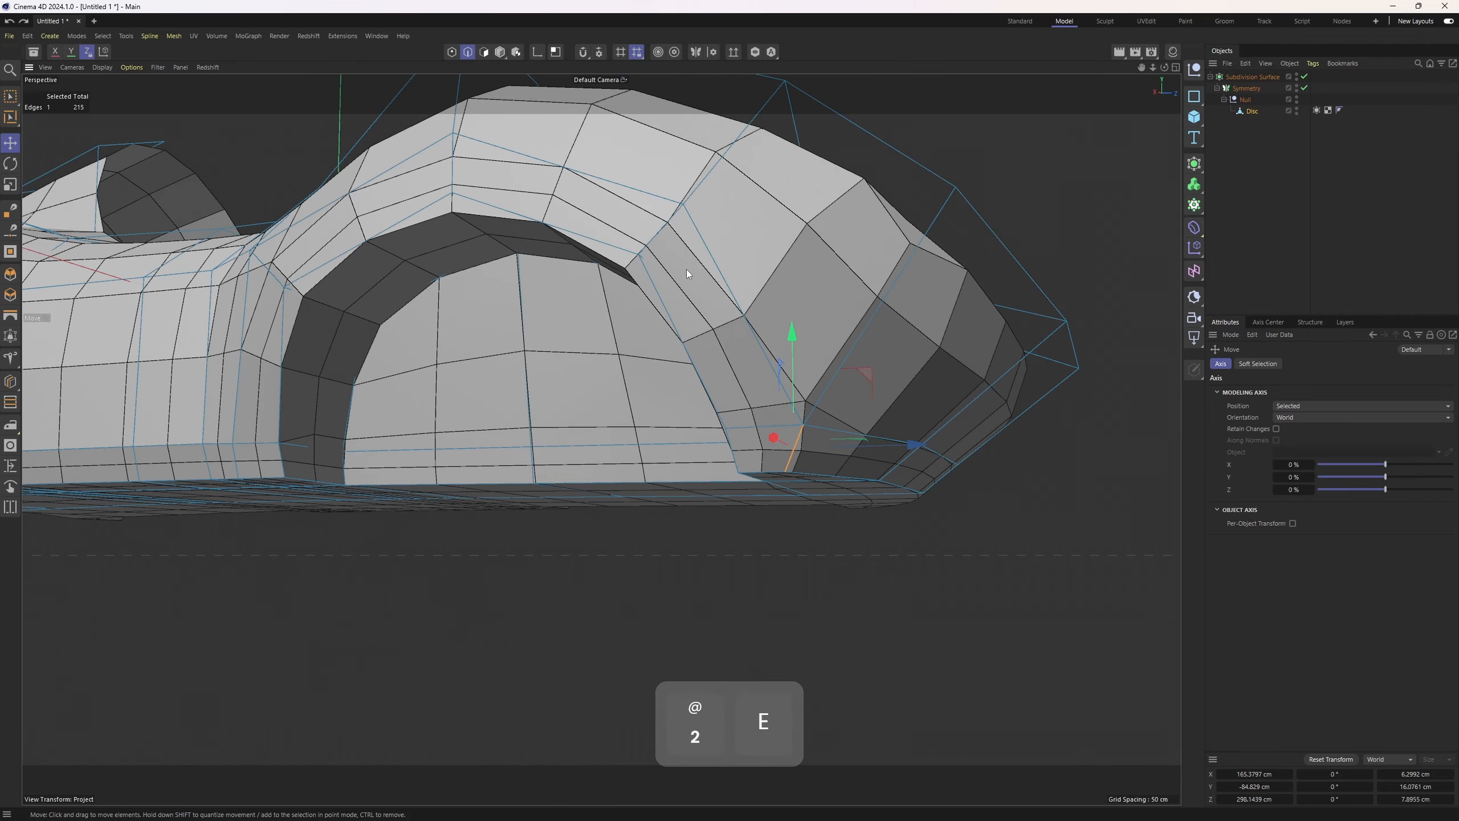
{"action": "left_click_drag", "start_coordinate": [737, 330], "coordinate": [677, 445], "text": "alt"}
{"action": "left_click", "coordinate": [749, 458]}
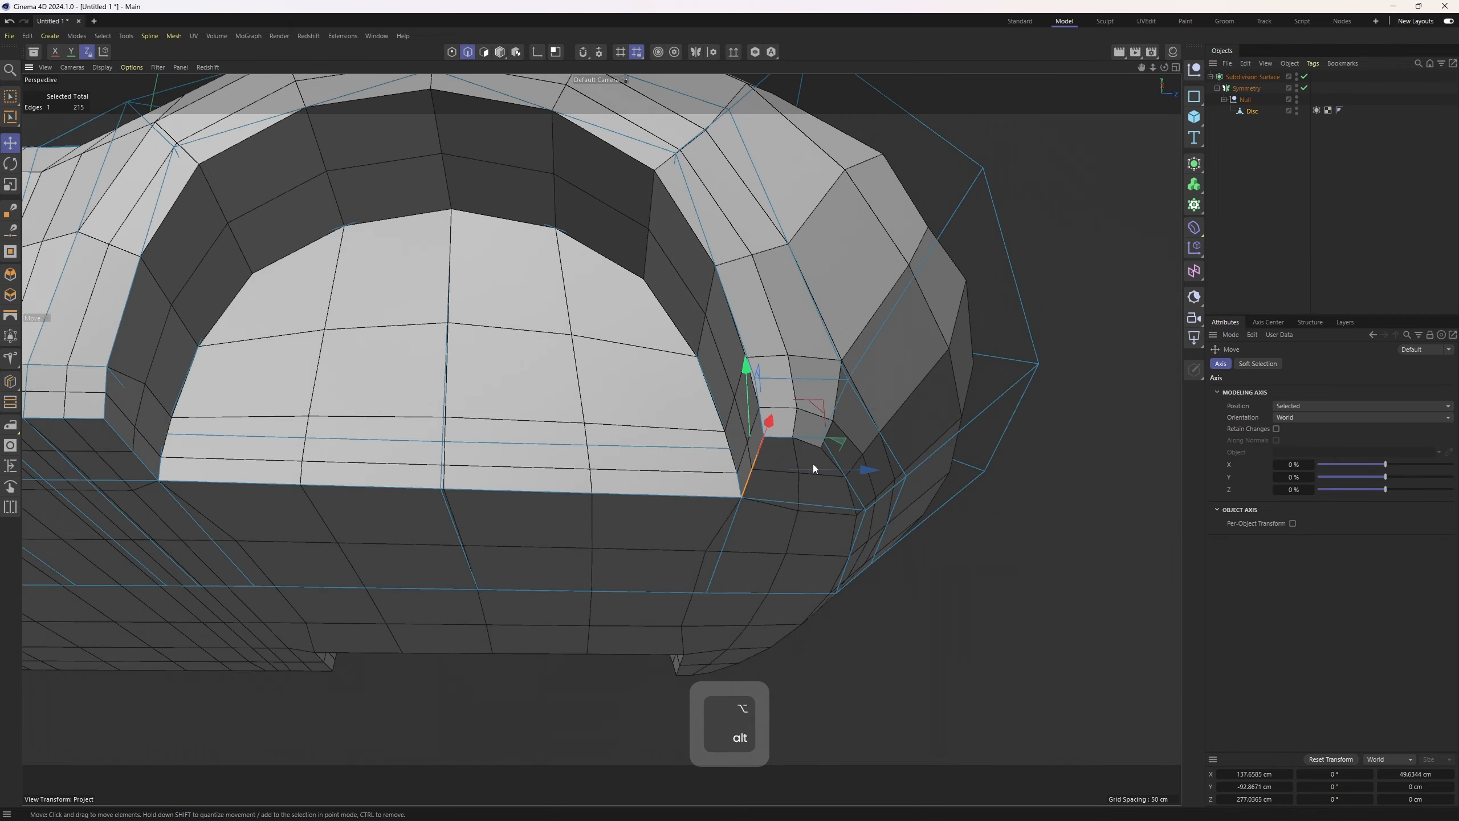
{"action": "right_click", "coordinate": [978, 520]}
{"action": "left_click_drag", "start_coordinate": [813, 464], "coordinate": [977, 447], "text": "alt"}
{"action": "left_click", "coordinate": [1047, 323]}
{"action": "right_click_drag", "start_coordinate": [977, 447], "coordinate": [901, 495], "text": "alt"}
{"action": "middle_click_drag", "start_coordinate": [900, 495], "coordinate": [883, 516], "text": "alt"}
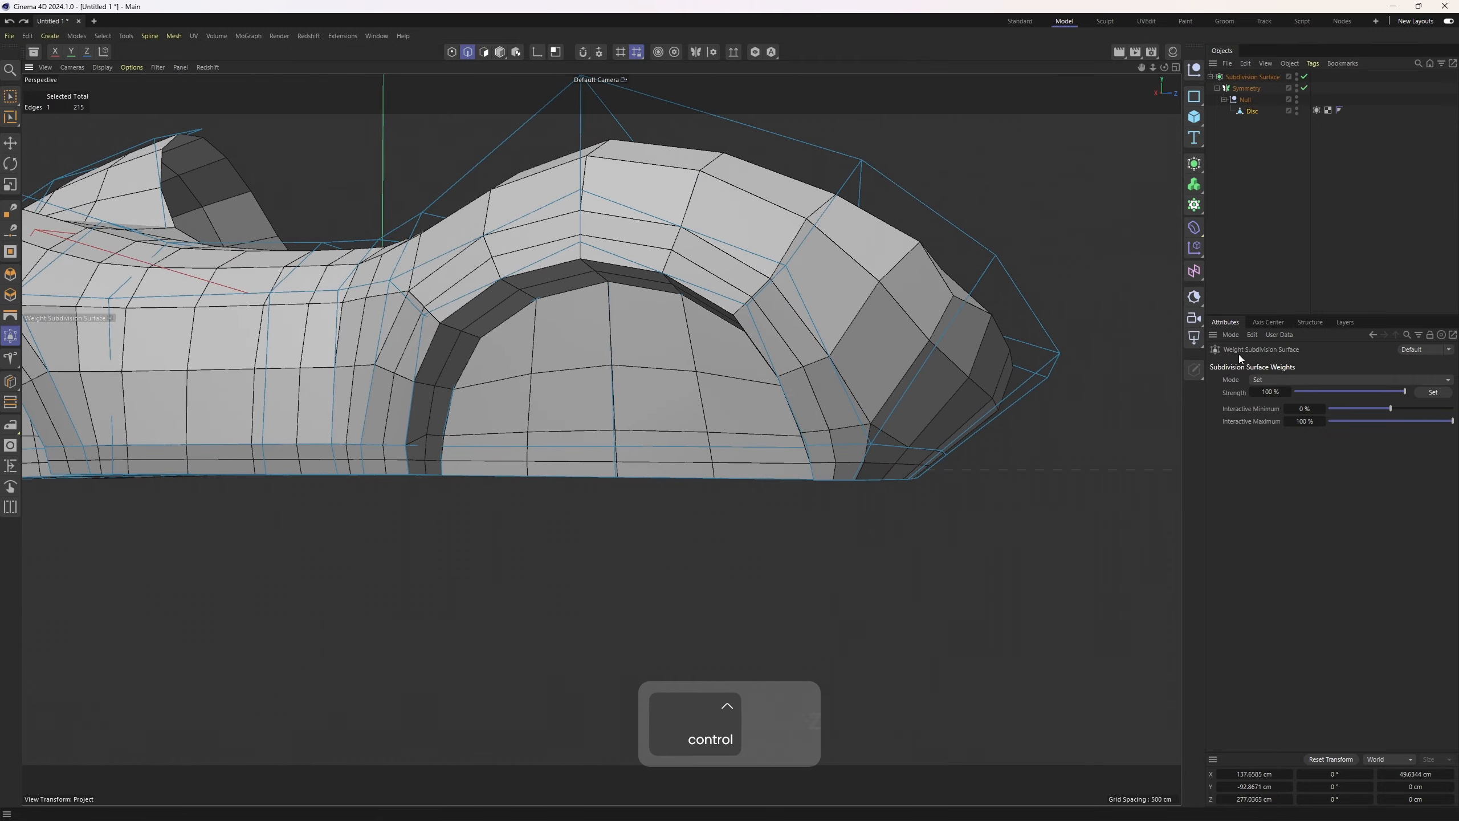
Undo the last weight adjustment
{"action": "left_click", "coordinate": [1248, 242]}
{"action": "left_click_drag", "start_coordinate": [1086, 356], "coordinate": [479, 371], "text": "alt"}
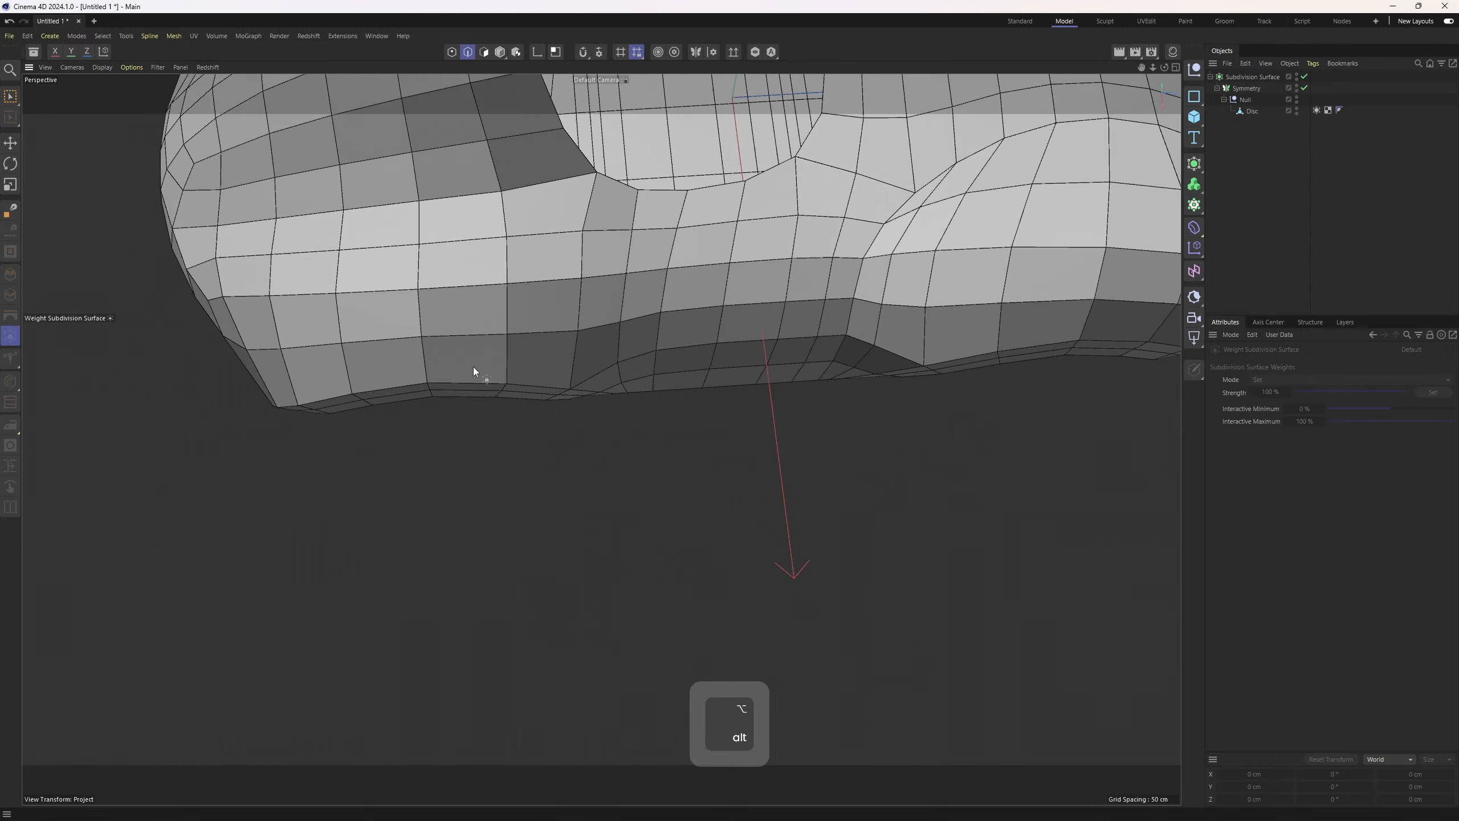
{"action": "key", "text": "ctrl+z"}
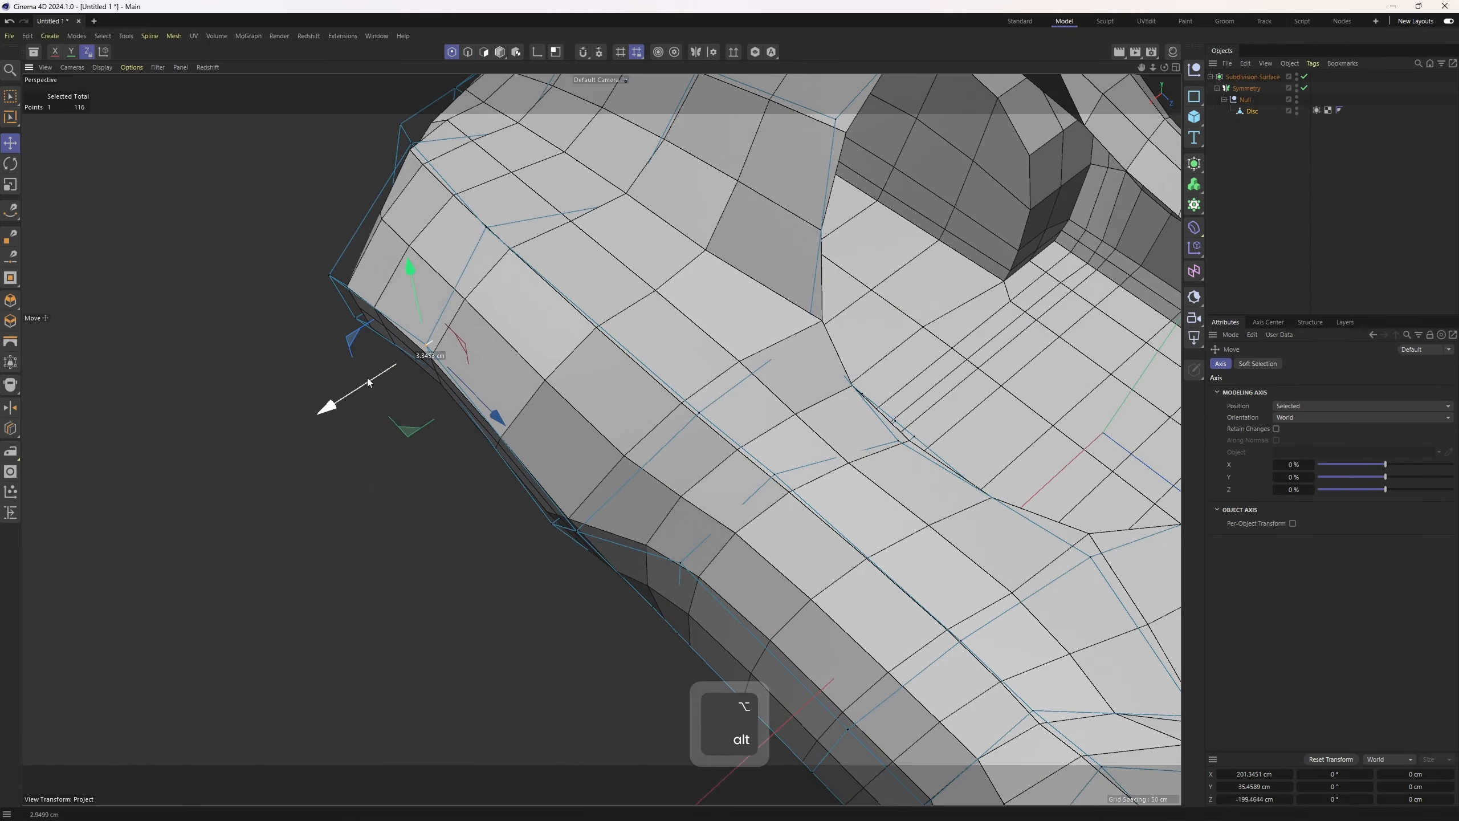
{"action": "left_click_drag", "start_coordinate": [399, 345], "coordinate": [373, 367], "text": "alt"}
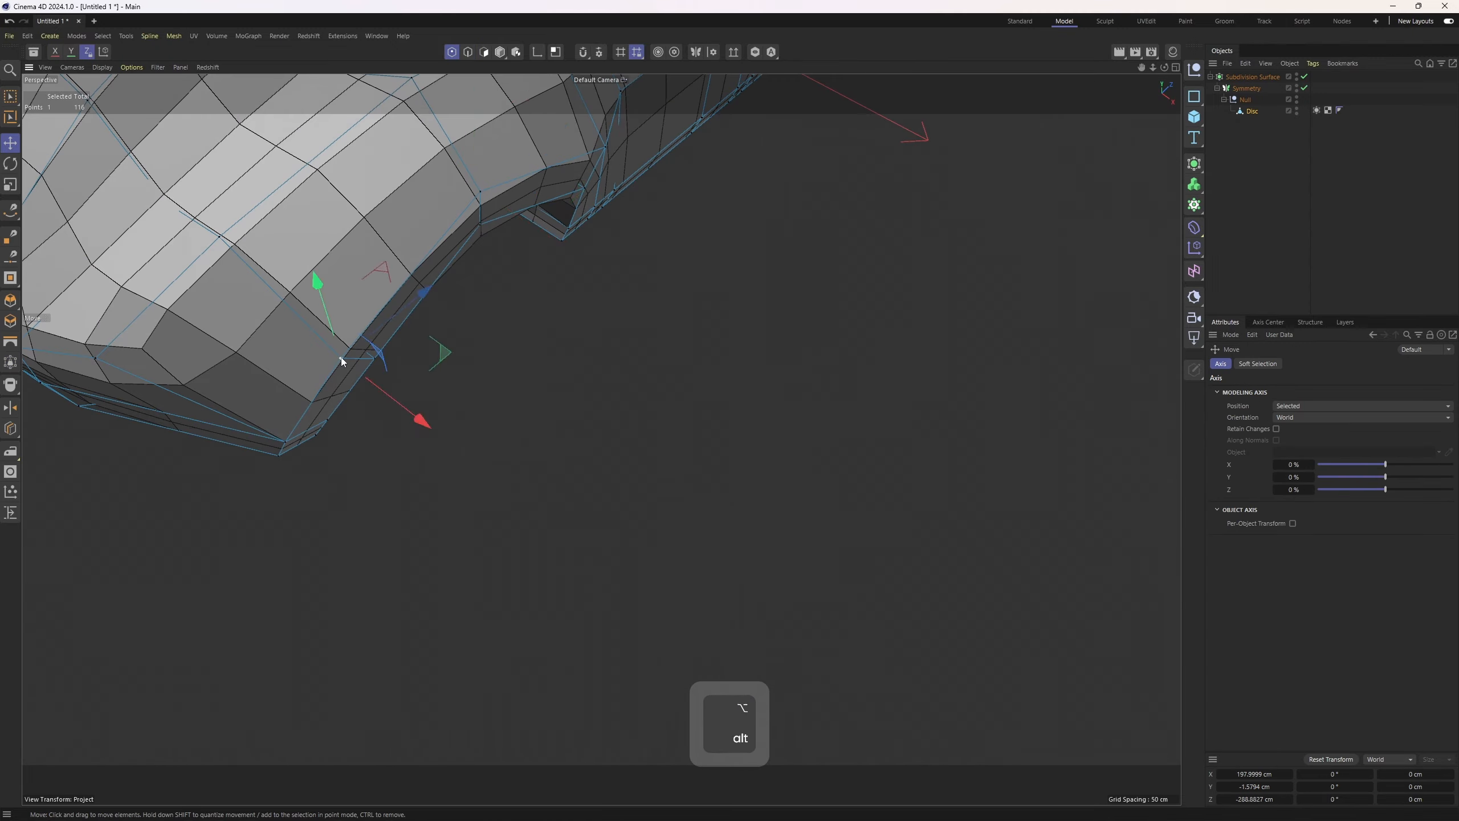
Try moving points near the front wheel arch and undo the move
{"action": "right_click_drag", "start_coordinate": [373, 368], "coordinate": [463, 340], "text": "alt"}
{"action": "left_click_drag", "start_coordinate": [437, 367], "coordinate": [556, 363], "text": "alt"}
{"action": "left_click", "coordinate": [534, 605]}
{"action": "key", "text": "3"}
{"action": "key", "text": "ctrl+z"}
{"action": "left_click", "coordinate": [586, 348]}
{"action": "left_click", "coordinate": [554, 368], "text": "shift"}
{"action": "left_click_drag", "start_coordinate": [649, 381], "coordinate": [278, 365]}
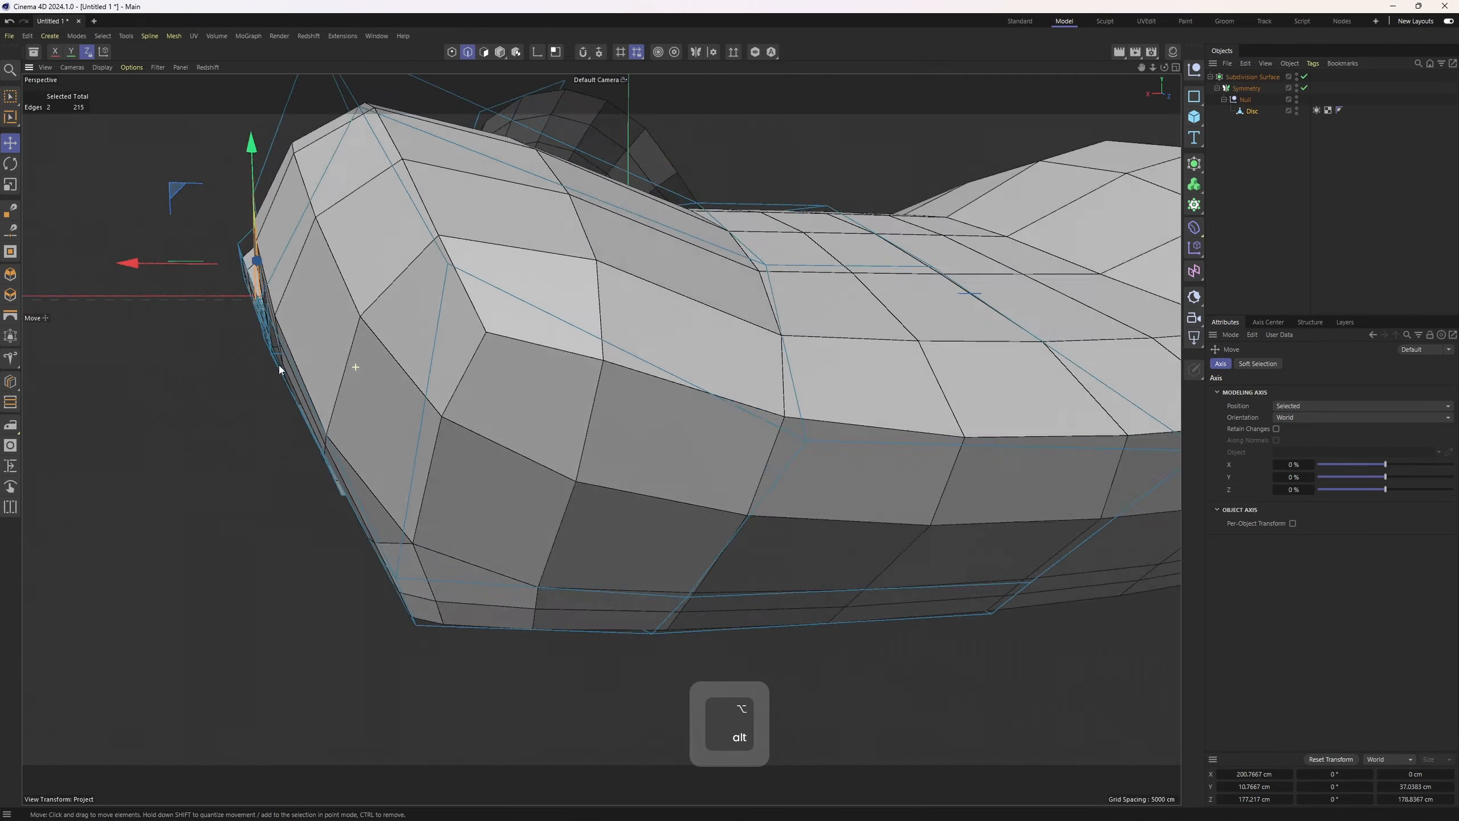
Switch to the top view to examine the body shell's layout
{"action": "key", "text": "1"}
{"action": "left_click_drag", "start_coordinate": [424, 536], "coordinate": [743, 399], "text": "alt"}
{"action": "middle_click", "coordinate": [743, 400]}
{"action": "middle_click", "coordinate": [743, 399]}
{"action": "middle_click_drag", "start_coordinate": [754, 276], "coordinate": [713, 478], "text": "alt"}
{"action": "right_click_drag", "start_coordinate": [713, 477], "coordinate": [526, 315], "text": "alt"}
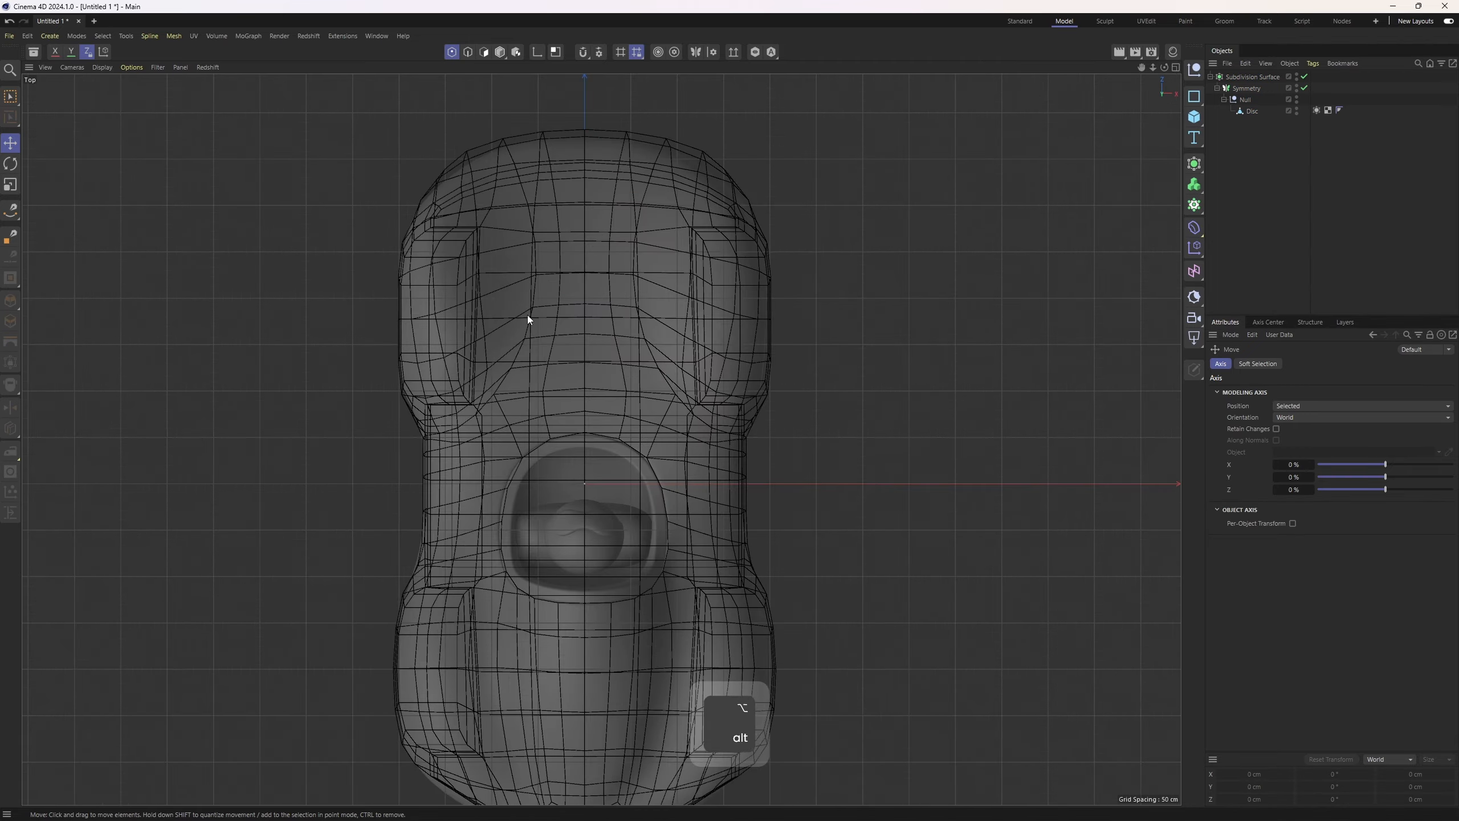
{"action": "middle_click", "coordinate": [526, 304]}
Try repositioning points on the rear of the body and undo the moves
{"action": "middle_click", "coordinate": [692, 256]}
{"action": "right_click_drag", "start_coordinate": [692, 257], "coordinate": [762, 248], "text": "alt"}
{"action": "key", "text": "ctrl+z"}
{"action": "middle_click", "coordinate": [361, 398]}
{"action": "middle_click", "coordinate": [362, 397]}
{"action": "left_click_drag", "start_coordinate": [402, 413], "coordinate": [465, 482], "text": "alt"}
{"action": "right_click_drag", "start_coordinate": [465, 483], "coordinate": [567, 504], "text": "alt"}
{"action": "left_click_drag", "start_coordinate": [568, 504], "coordinate": [650, 572], "text": "alt"}
{"action": "key", "text": "ctrl+z"}
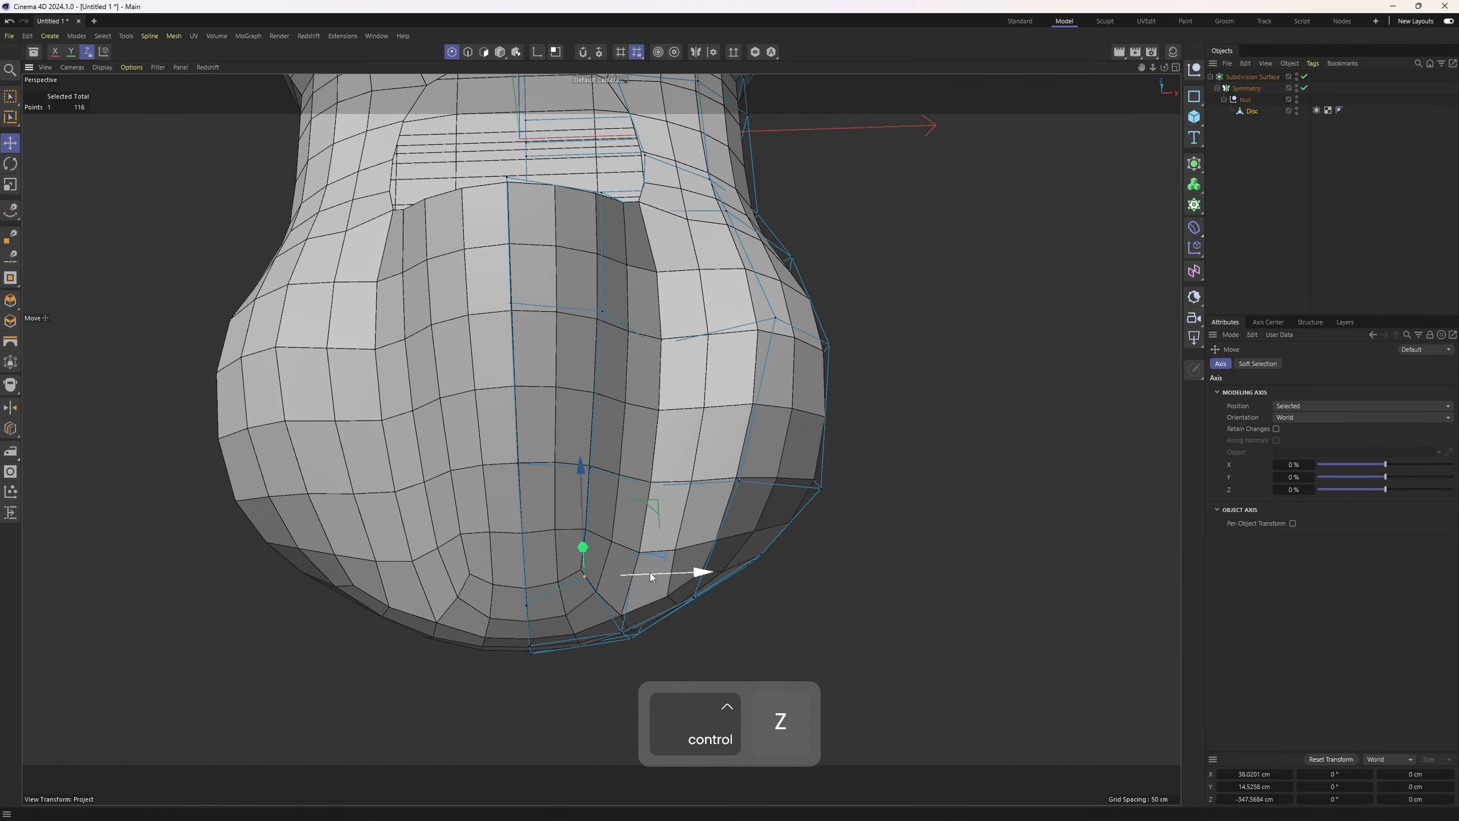
{"action": "key", "text": "ctrl+z"}
Check the shell in the four-view layout and undo a trial point move
{"action": "left_click_drag", "start_coordinate": [678, 320], "coordinate": [436, 391], "text": "alt"}
{"action": "middle_click", "coordinate": [692, 415]}
{"action": "middle_click_drag", "start_coordinate": [764, 494], "coordinate": [861, 649], "text": "alt"}
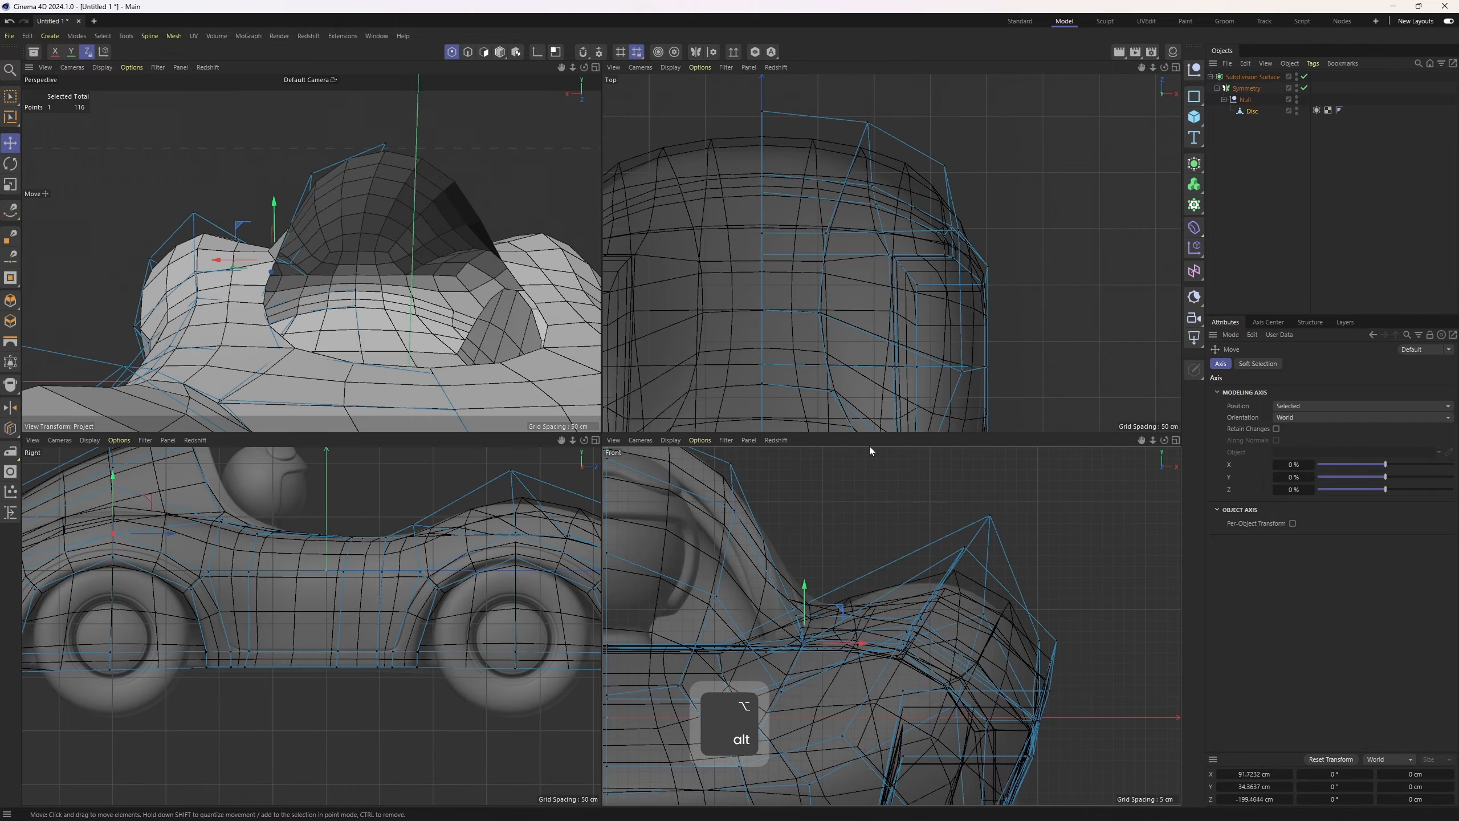
{"action": "middle_click", "coordinate": [552, 373]}
{"action": "left_click", "coordinate": [1264, 219]}
{"action": "left_click_drag", "start_coordinate": [642, 414], "coordinate": [826, 374], "text": "alt"}
{"action": "right_click_drag", "start_coordinate": [827, 374], "coordinate": [689, 367], "text": "alt"}
{"action": "left_click_drag", "start_coordinate": [689, 367], "coordinate": [610, 368], "text": "alt"}
{"action": "scroll", "coordinate": [517, 331], "scroll_direction": "up", "scroll_amount": 5}
{"action": "key", "text": "ctrl+z"}
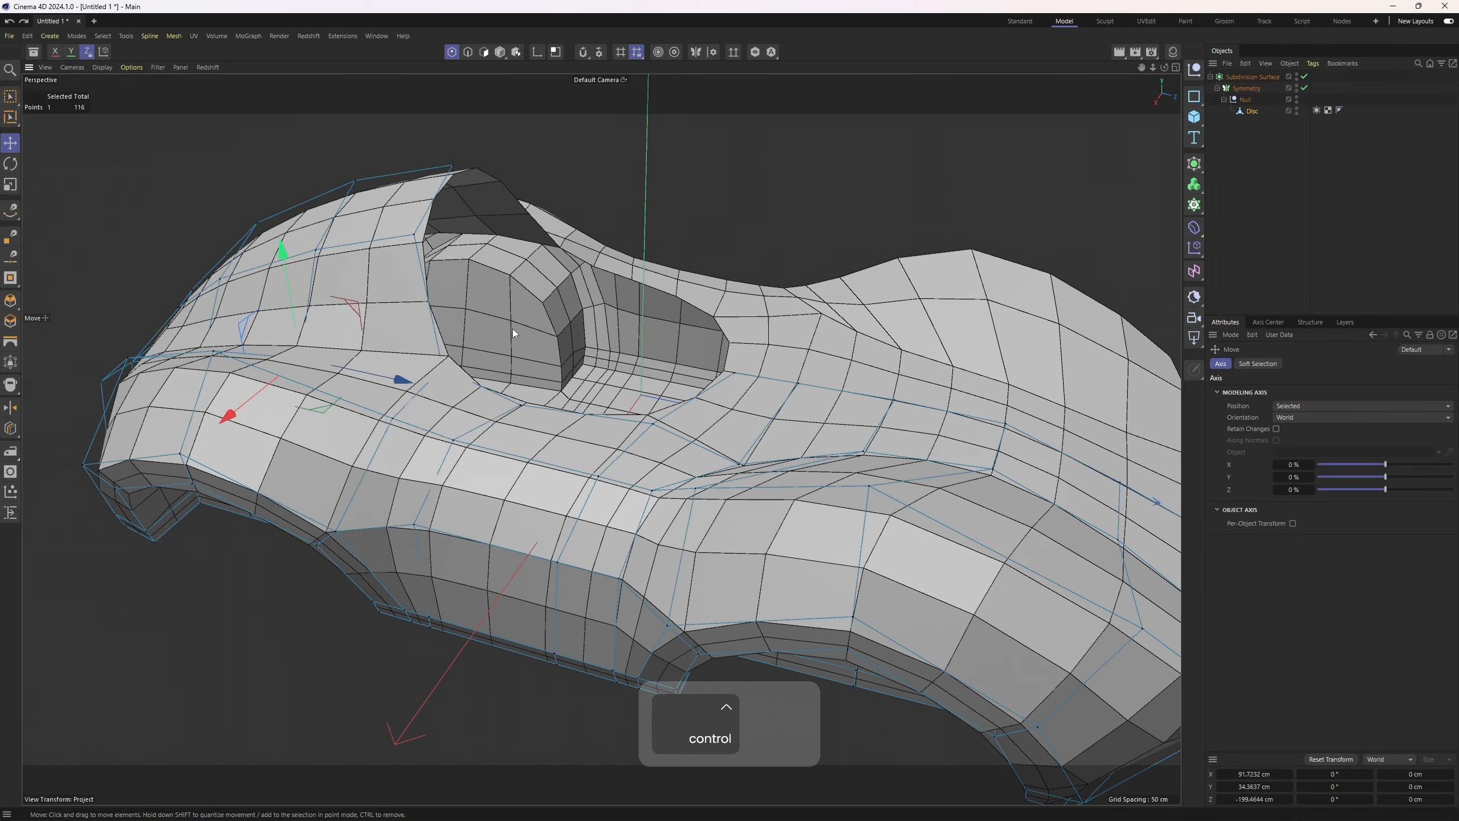
Switch the viewport to Gouraud shading with lines and duplicate the Subdivision Surface object
{"action": "middle_click_drag", "start_coordinate": [513, 329], "coordinate": [623, 328], "text": "alt"}
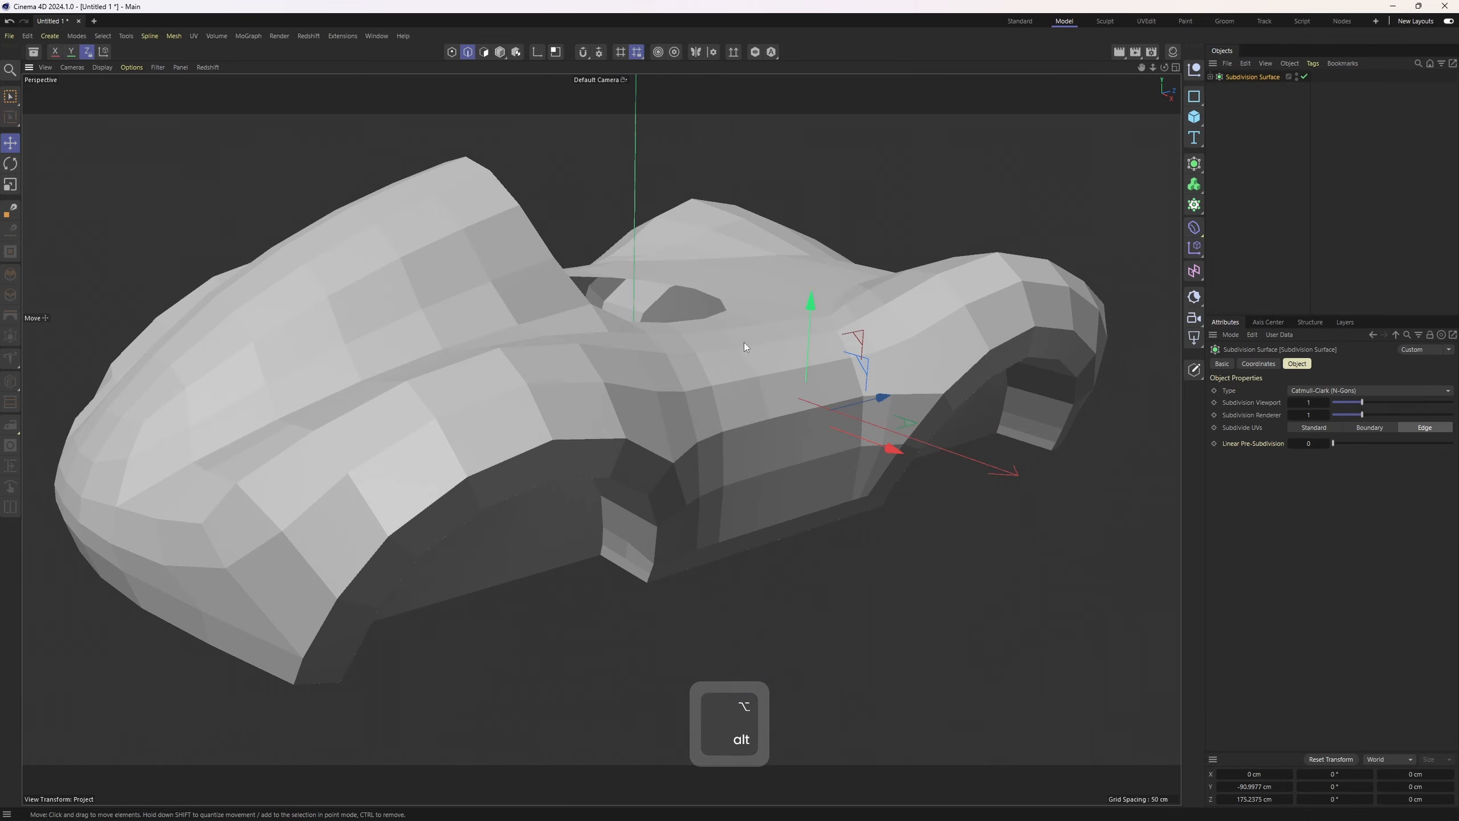
{"action": "key", "text": "n"}
{"action": "key", "text": "b"}
{"action": "left_click", "coordinate": [1274, 77]}
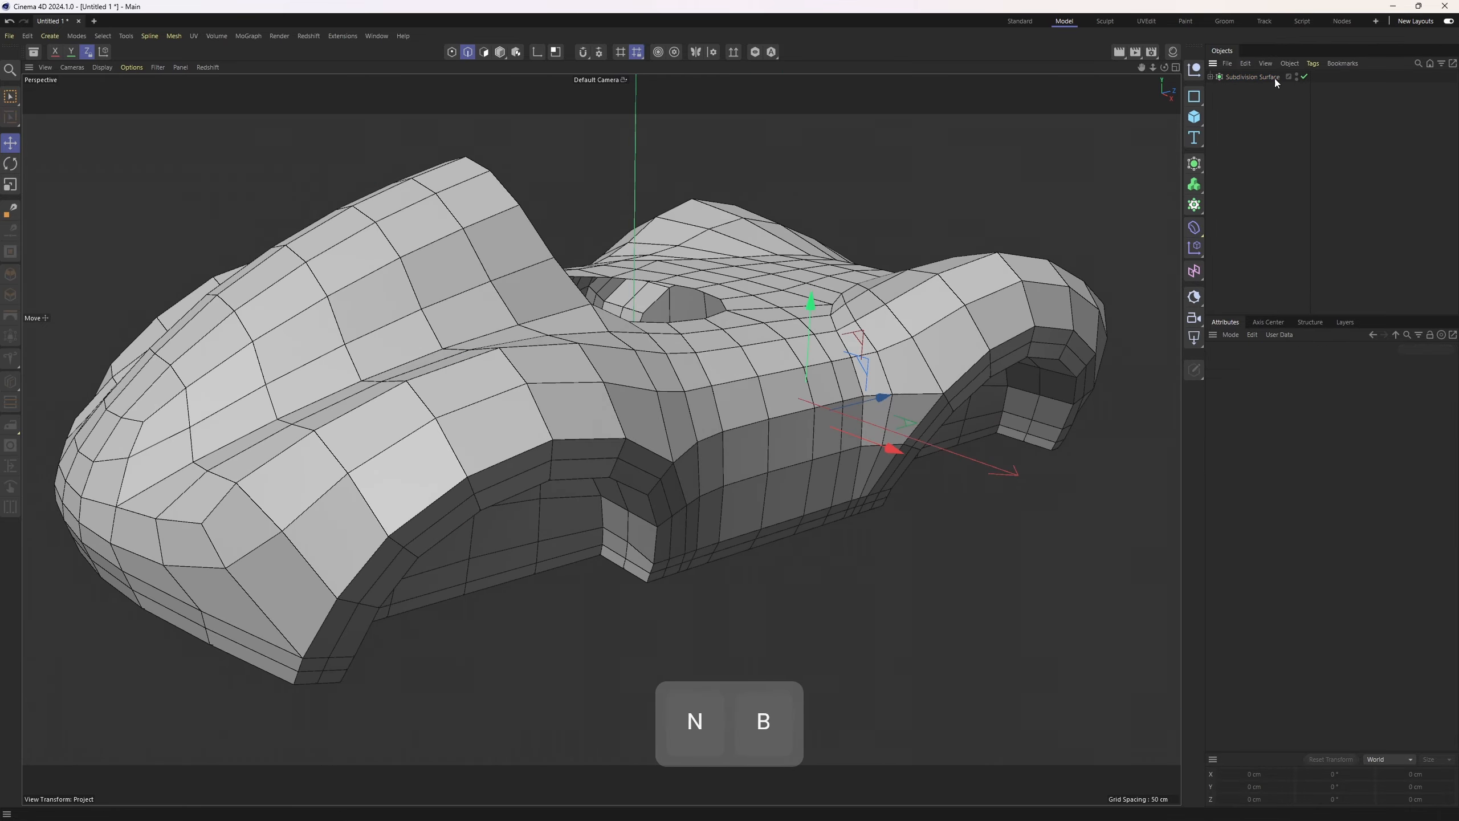
{"action": "mouse_move", "coordinate": [1266, 82]}
{"action": "left_mouse_down", "text": "ctrl"}
{"action": "mouse_move", "coordinate": [1290, 94]}
{"action": "mouse_move", "coordinate": [1256, 74]}
{"action": "left_mouse_up", "text": "ctrl"}
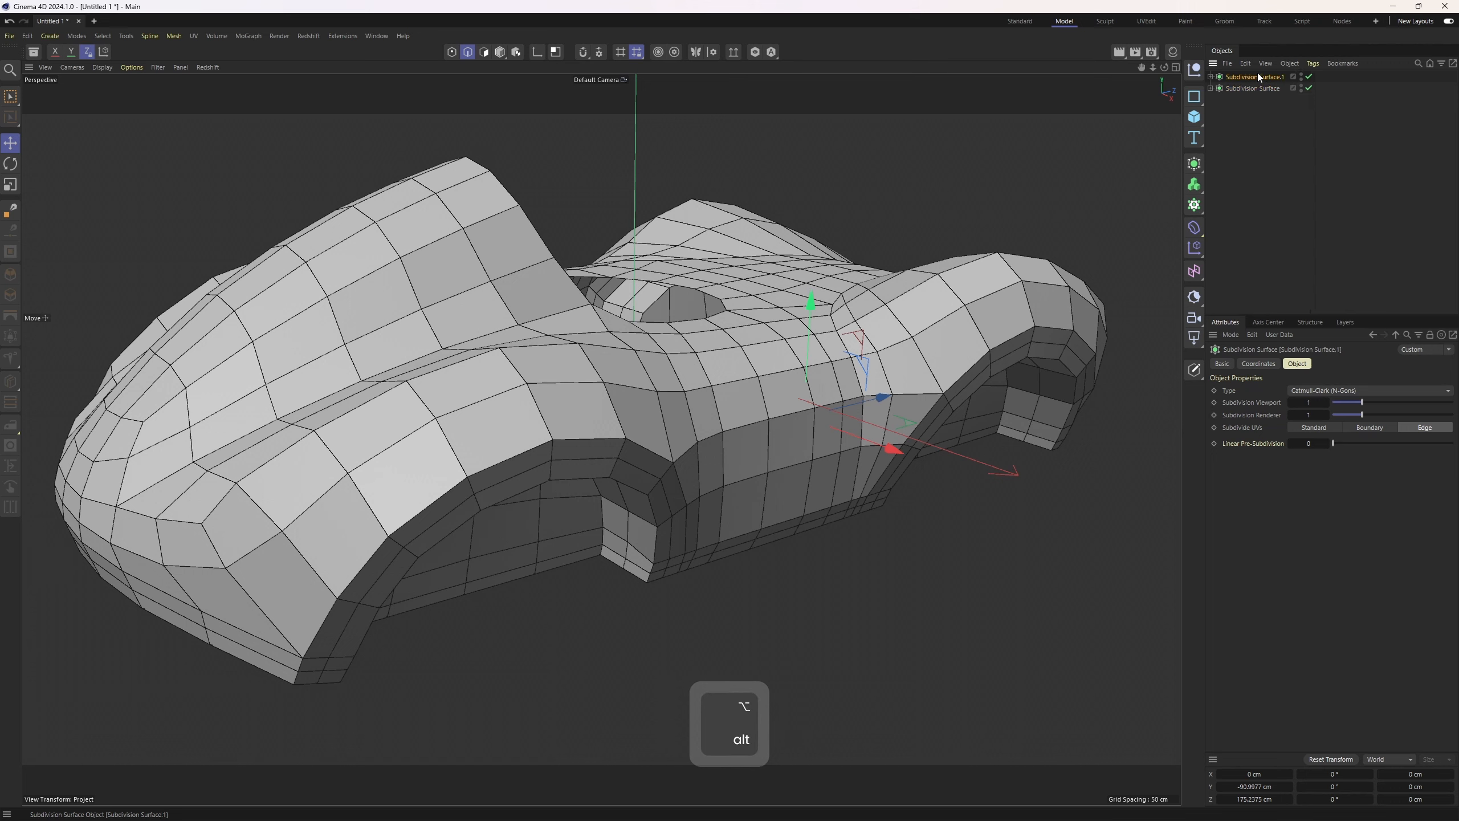
Convert the Symmetry into editable geometry and keep only the merged Disc under the copied Subdivision Surface
{"action": "left_click", "coordinate": [1302, 77], "text": "alt"}
{"action": "left_click", "coordinate": [1230, 90]}
{"action": "key", "text": "c"}
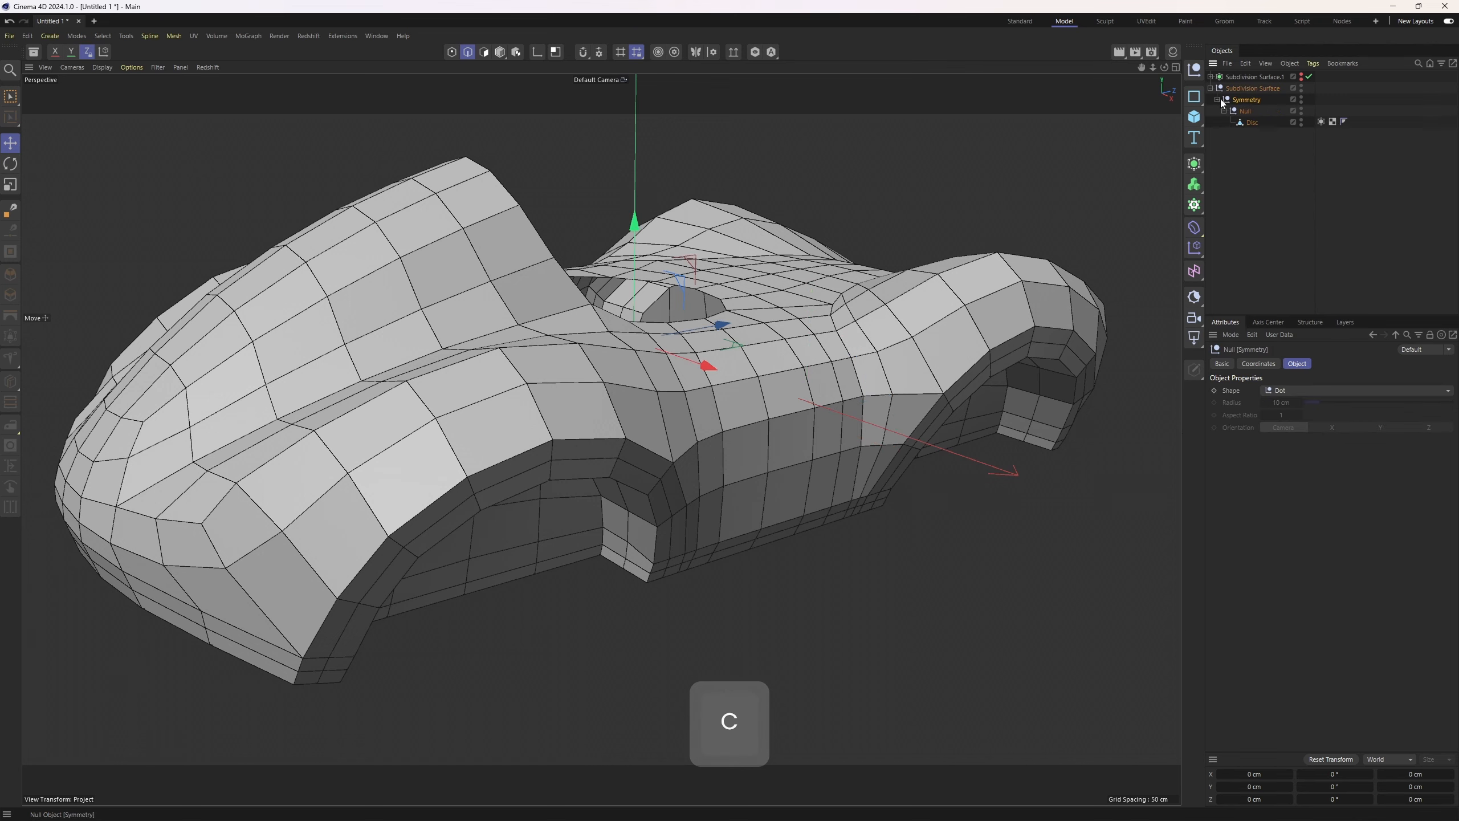
{"action": "left_click_drag", "start_coordinate": [1239, 124], "coordinate": [1237, 144]}
{"action": "left_click", "coordinate": [1250, 88]}
{"action": "key", "text": "Delete"}
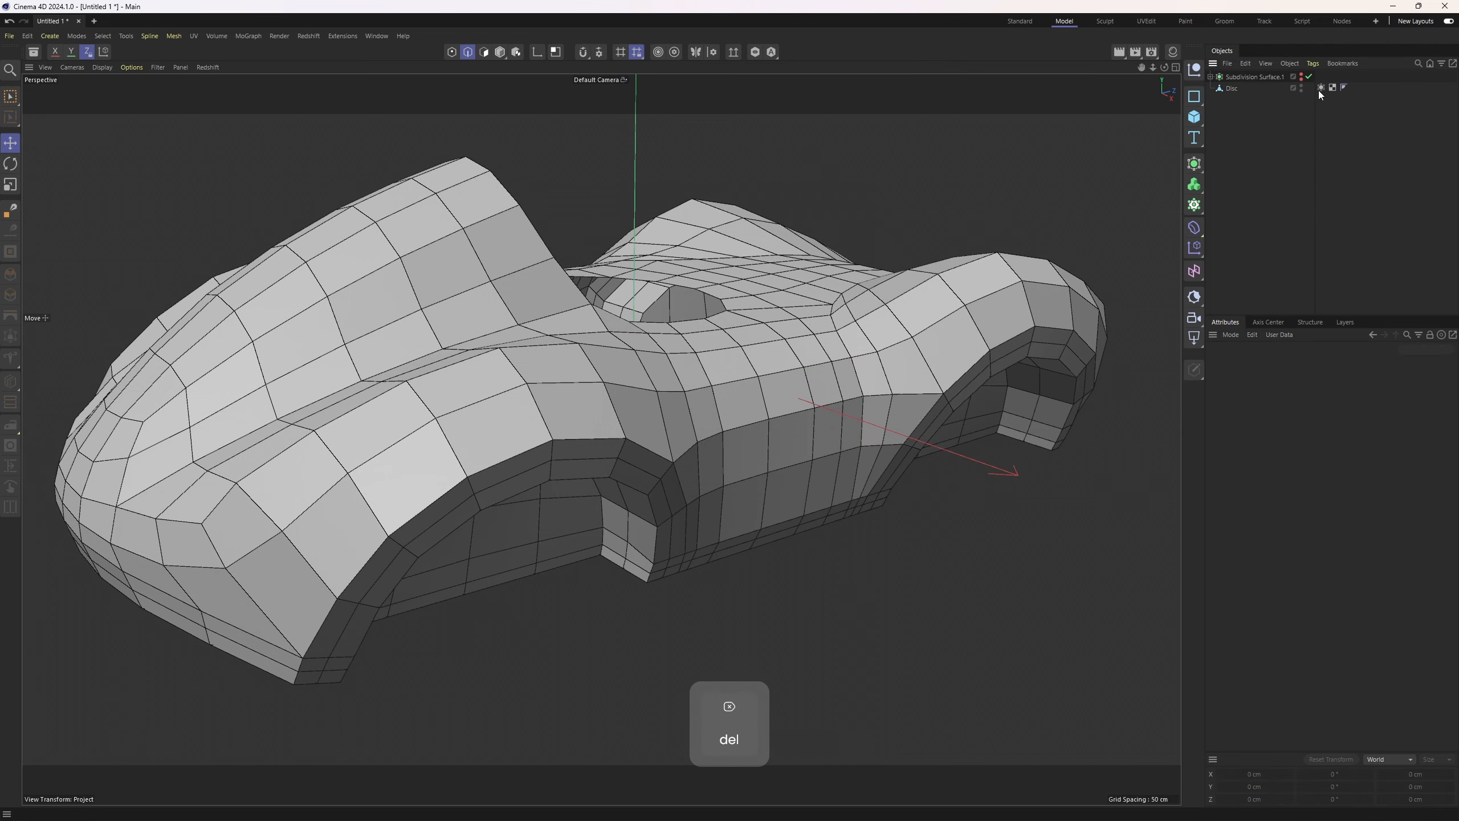
Delete a leftover tag from the Disc mesh and select the Disc
{"action": "left_click", "coordinate": [1320, 89]}
{"action": "key", "text": "Delete"}
{"action": "left_click", "coordinate": [1230, 88]}
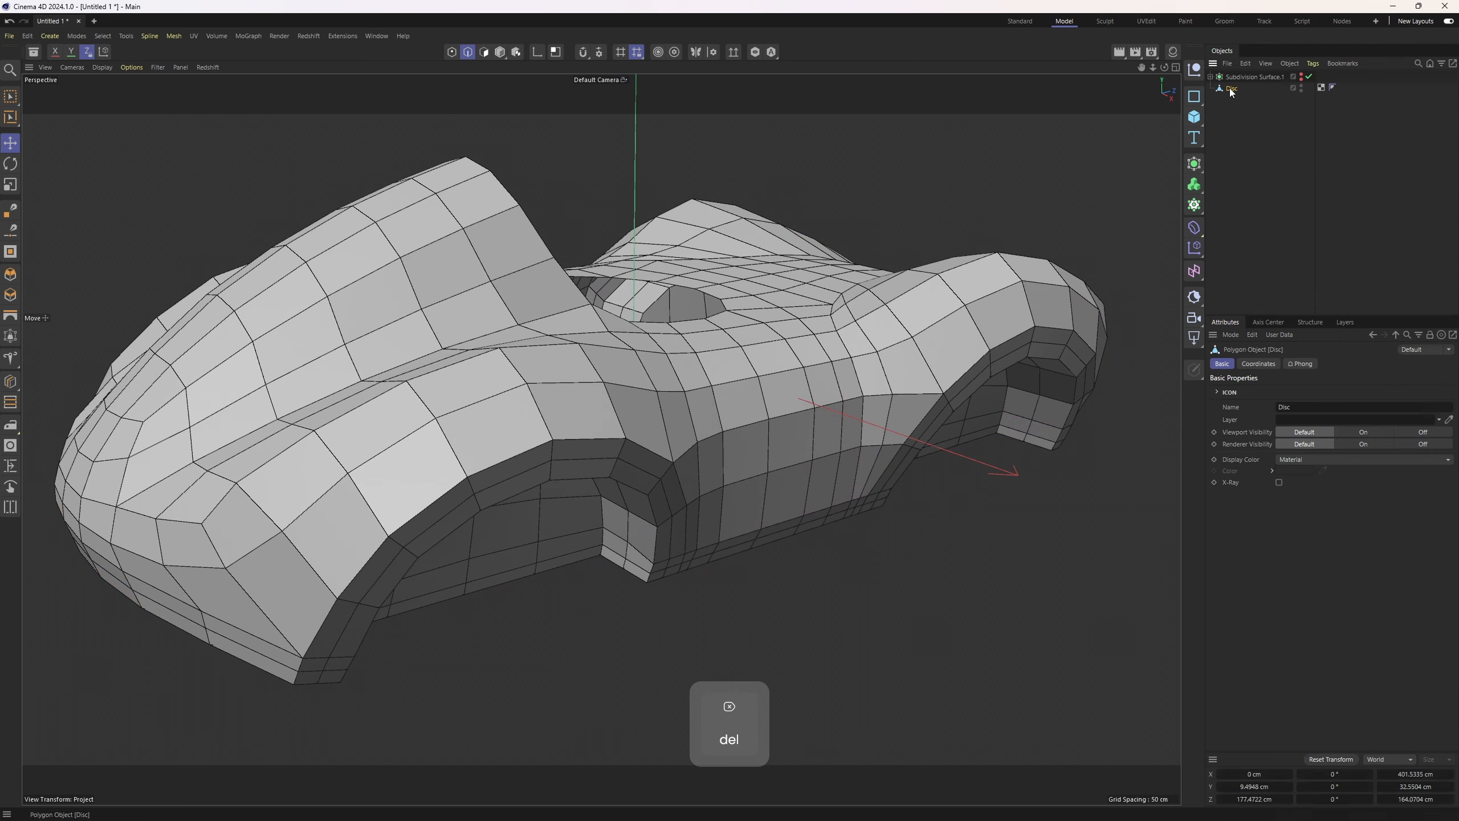
Select the edge loops running along the wheel-arch rims and body shoulder
{"action": "middle_click_drag", "start_coordinate": [511, 524], "coordinate": [694, 306], "text": "alt"}
{"action": "left_click_drag", "start_coordinate": [694, 306], "coordinate": [799, 273], "text": "alt"}
{"action": "left_click", "coordinate": [663, 465]}
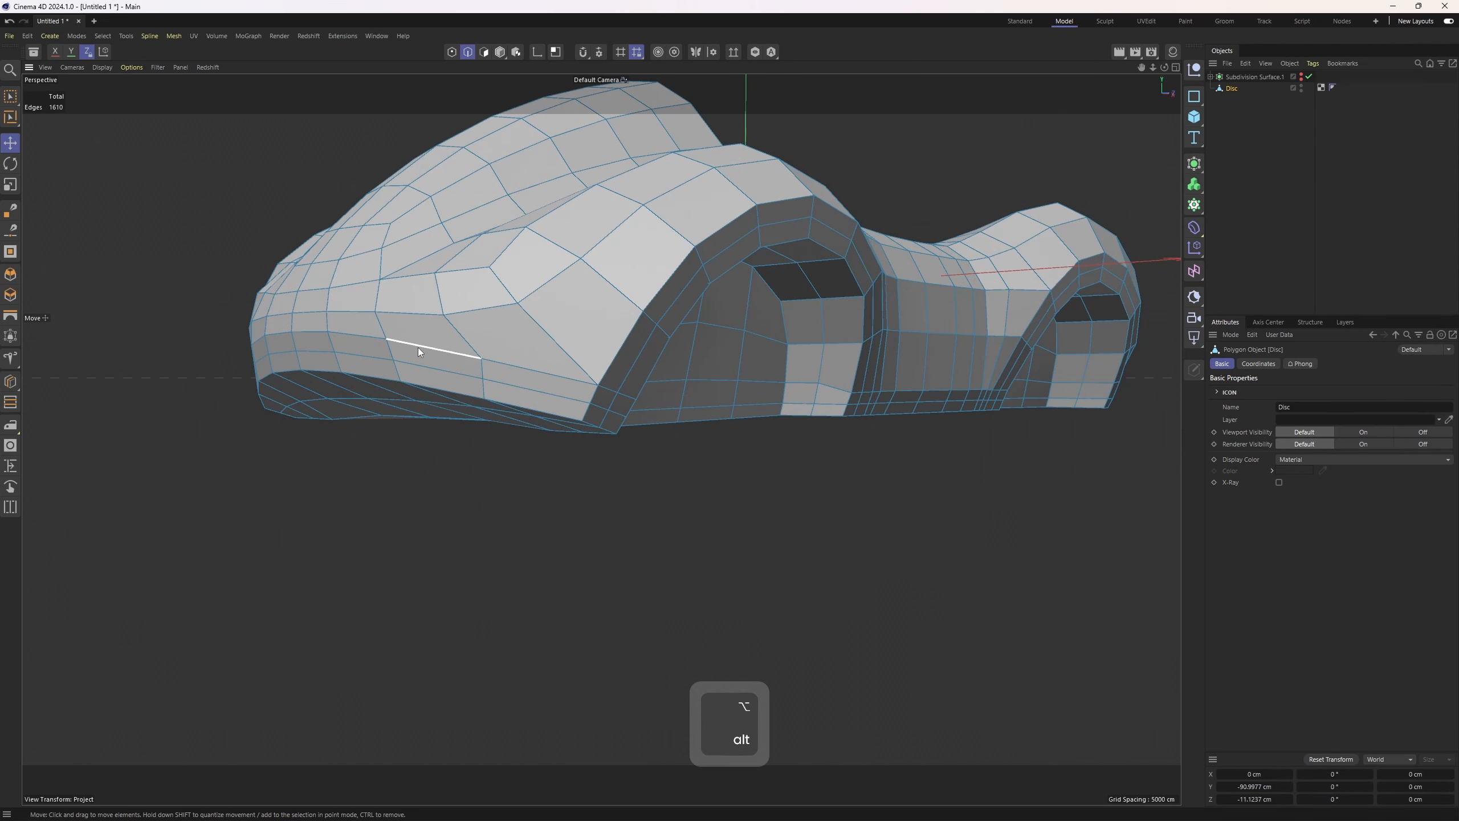
{"action": "double_click", "coordinate": [419, 347]}
{"action": "left_click_drag", "start_coordinate": [507, 365], "coordinate": [524, 384], "text": "alt"}
{"action": "double_click", "coordinate": [527, 371], "text": "shift"}
{"action": "left_click_drag", "start_coordinate": [457, 309], "coordinate": [537, 351], "text": "alt"}
{"action": "double_click", "coordinate": [594, 371], "text": "shift"}
{"action": "mouse_move", "coordinate": [682, 433]}
{"action": "left_mouse_down", "text": "alt"}
{"action": "mouse_move", "coordinate": [648, 348]}
{"action": "mouse_move", "coordinate": [644, 424]}
{"action": "mouse_move", "coordinate": [709, 430]}
{"action": "left_mouse_up", "text": "alt"}
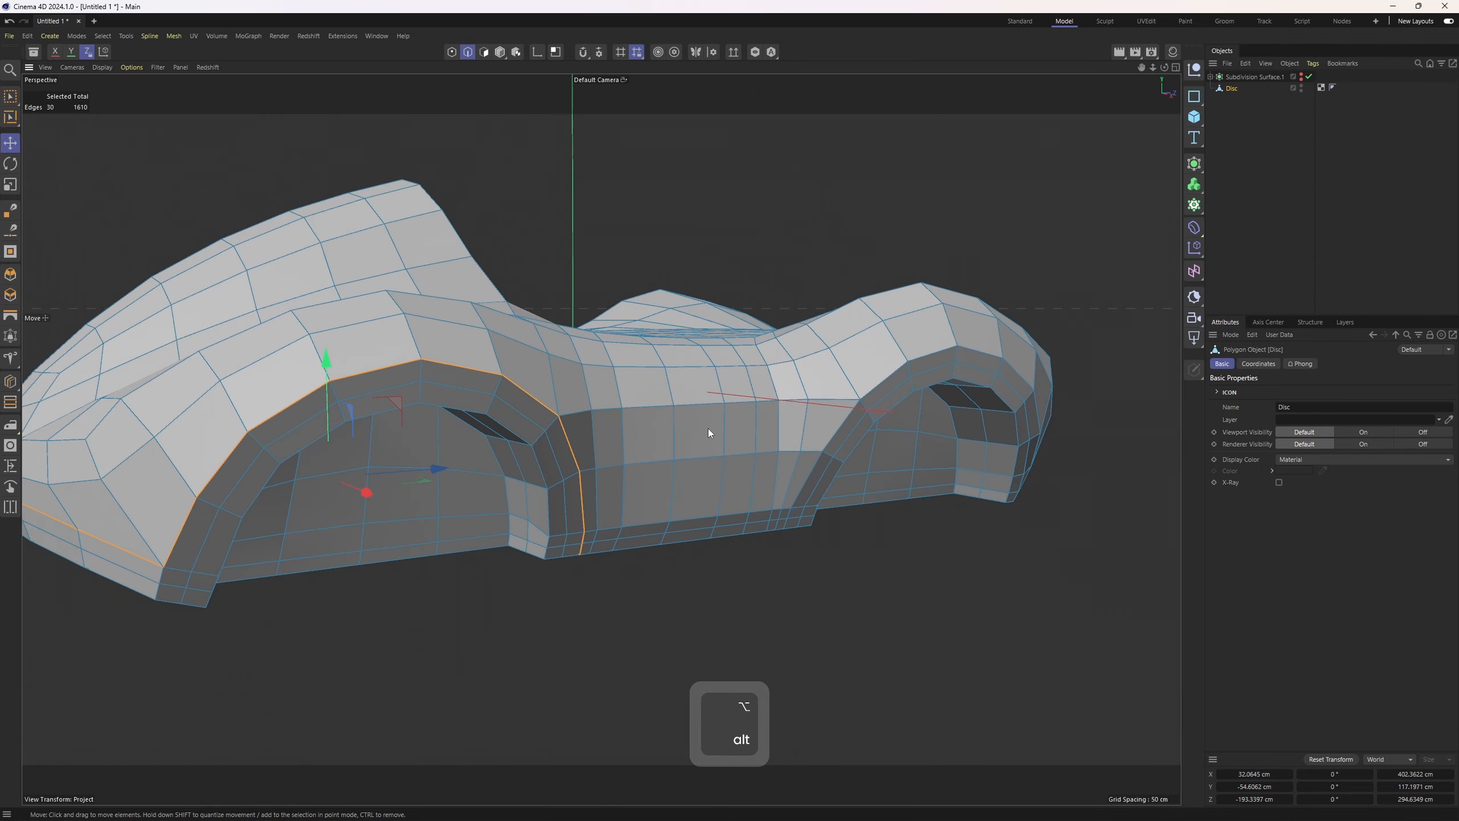
Use Phong Break Selection to pick the sharp edges around the front wheel arch
{"action": "key", "text": "u"}
{"action": "key", "text": "n"}
{"action": "left_click_drag", "start_coordinate": [580, 416], "coordinate": [305, 454], "text": "alt"}
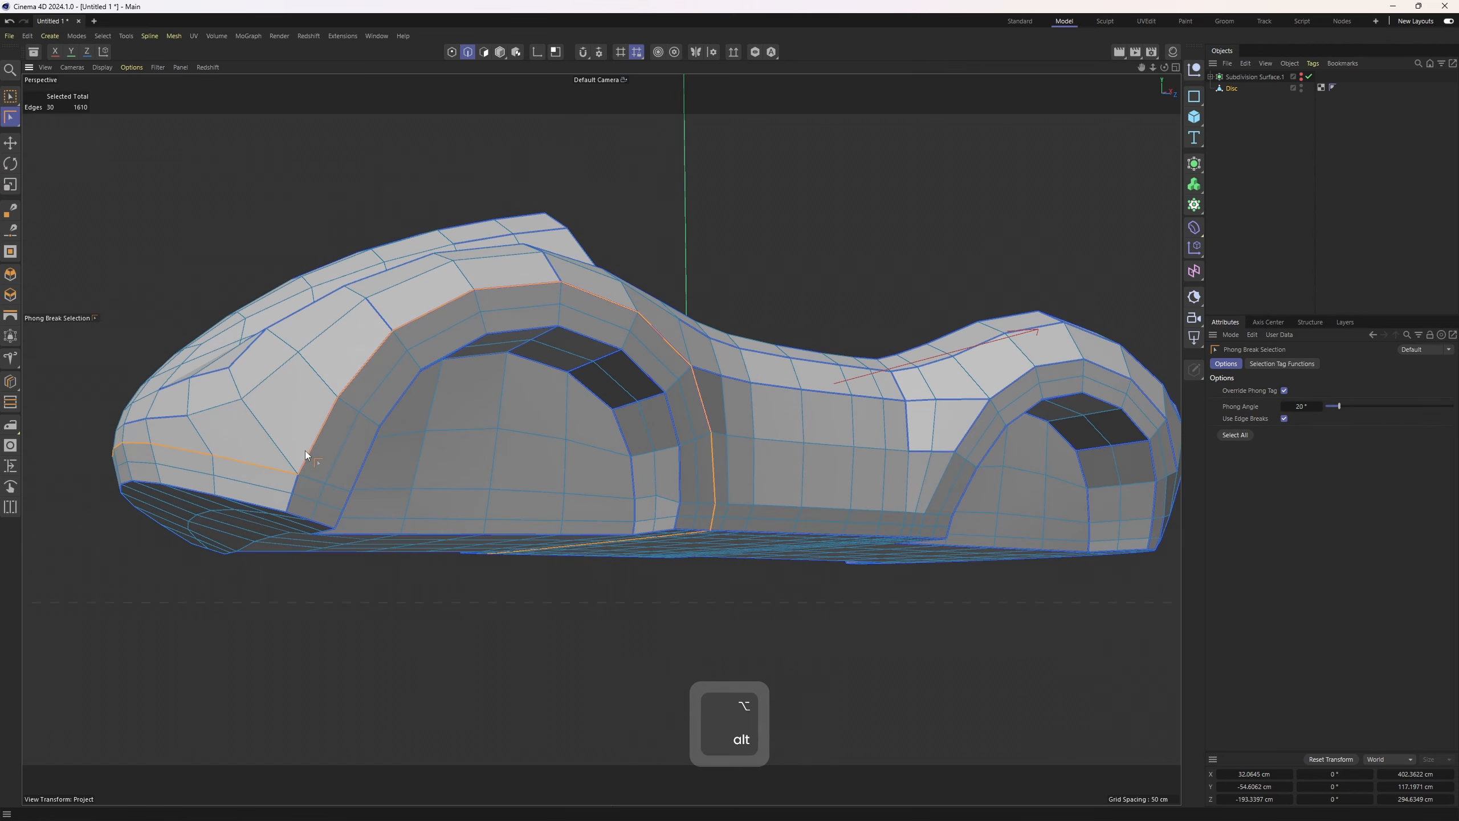
{"action": "left_click", "coordinate": [418, 326]}
{"action": "left_click", "coordinate": [421, 315]}
{"action": "left_click", "coordinate": [363, 367], "text": "shift"}
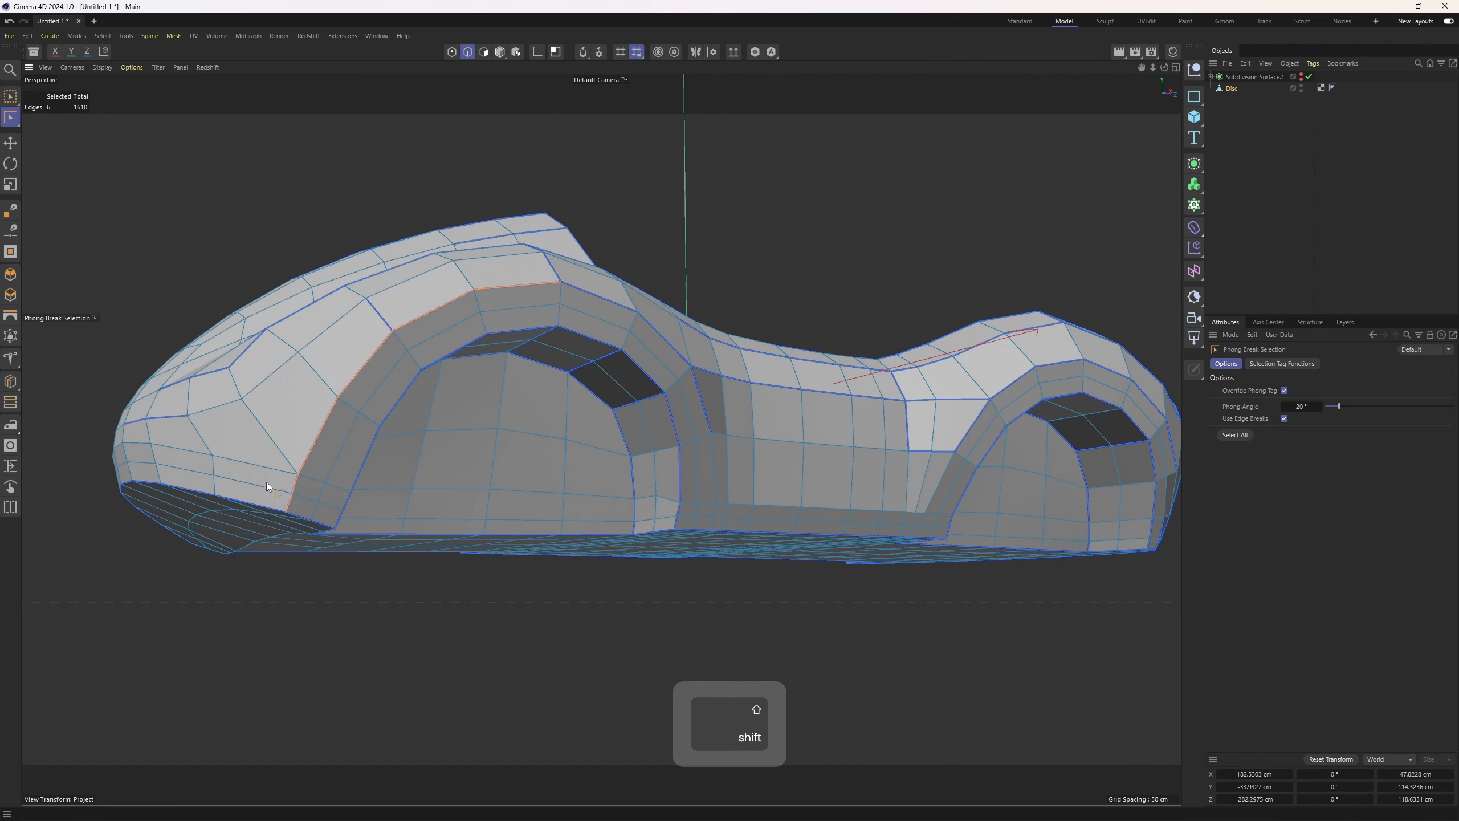
{"action": "left_click_drag", "start_coordinate": [738, 322], "coordinate": [644, 351], "text": "alt"}
{"action": "key", "text": "e"}
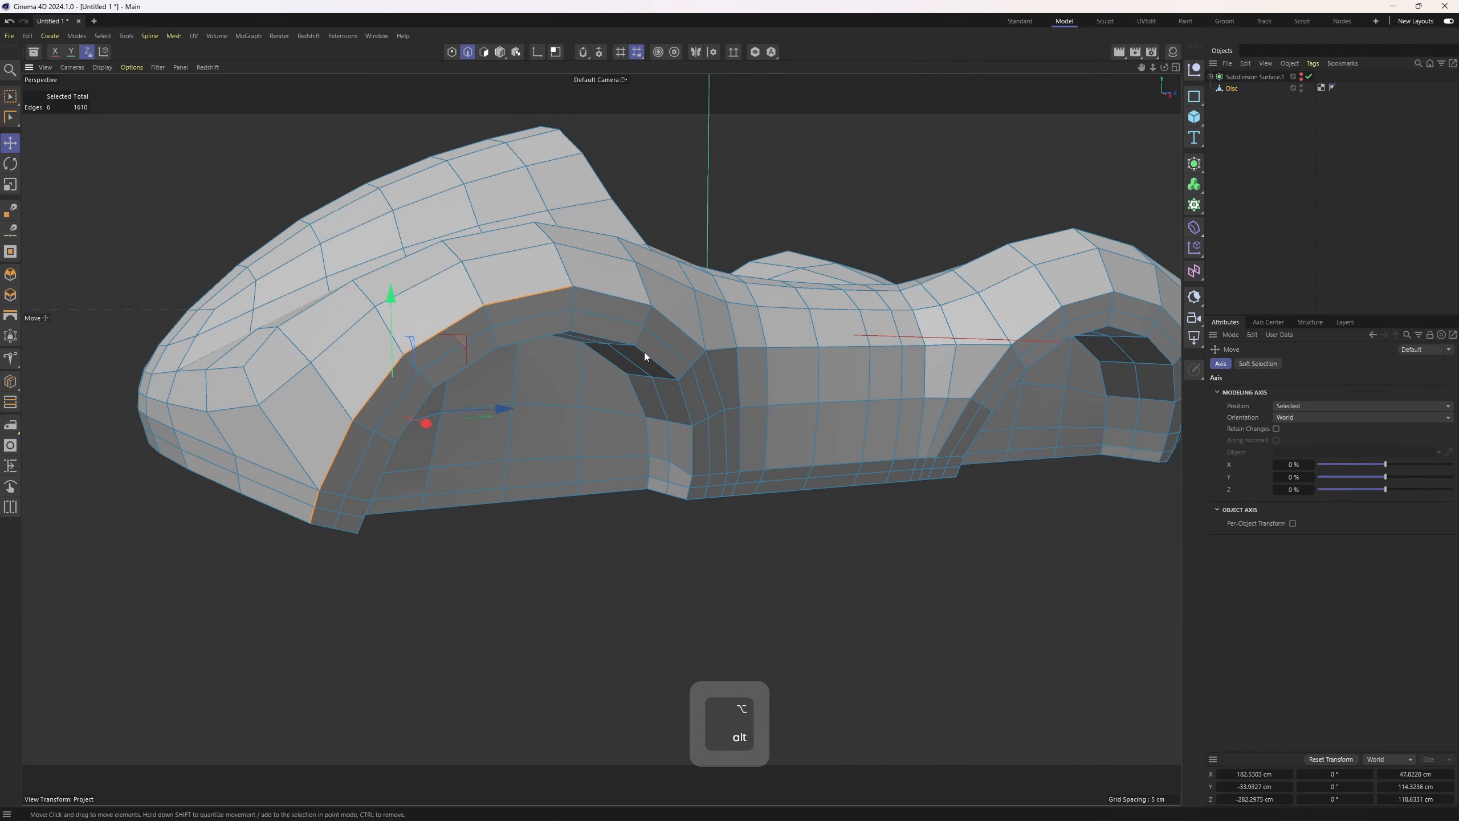
Add further edge loops to the selection and undo the last two additions
{"action": "double_click", "coordinate": [228, 452]}
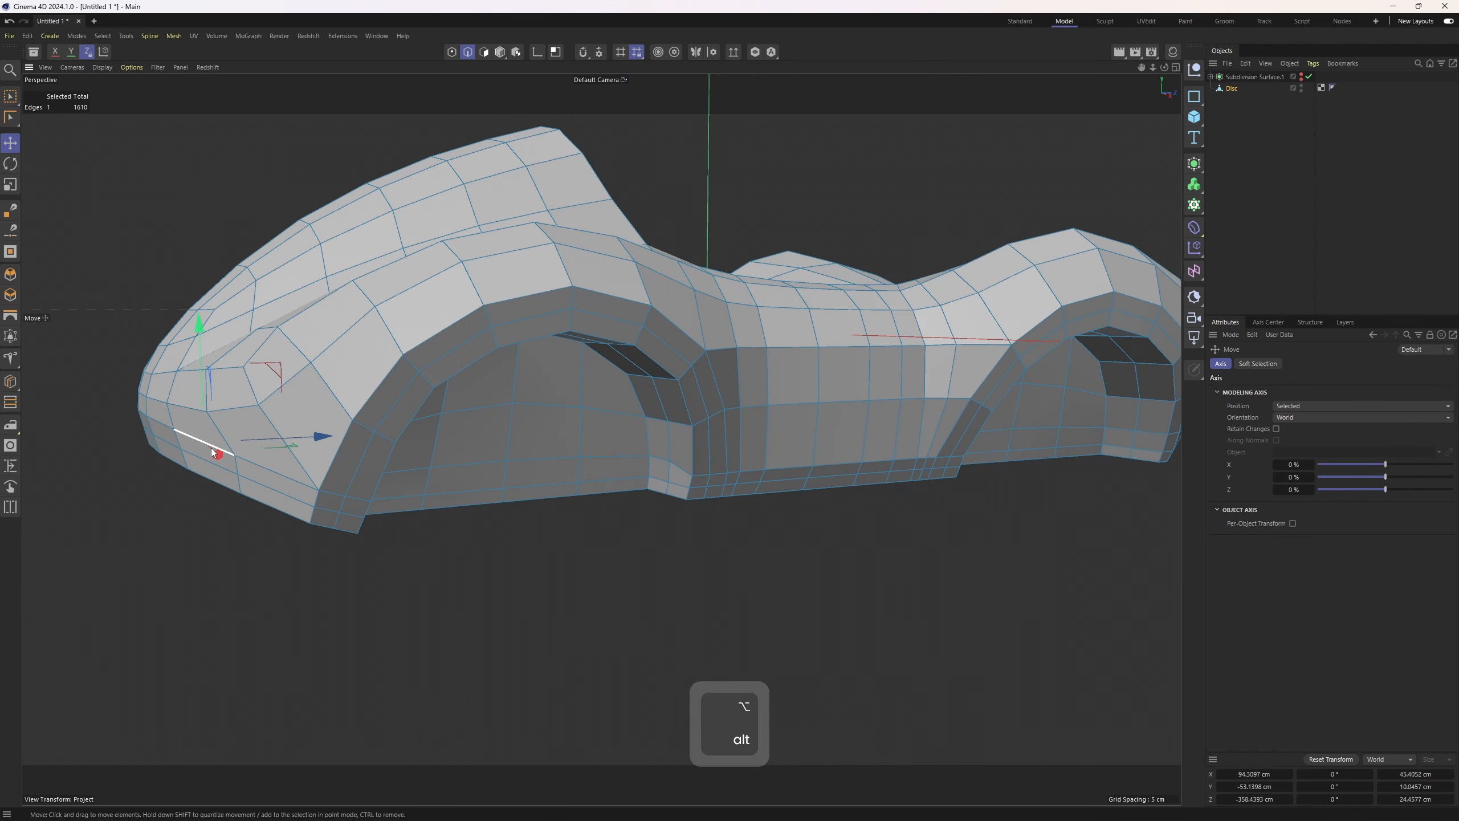
{"action": "double_click", "coordinate": [623, 302], "text": "shift"}
{"action": "left_click_drag", "start_coordinate": [753, 358], "coordinate": [616, 429], "text": "alt"}
{"action": "left_click_drag", "start_coordinate": [740, 458], "coordinate": [740, 311], "text": "alt"}
{"action": "double_click", "coordinate": [753, 420], "text": "shift"}
{"action": "left_click", "coordinate": [740, 306], "text": "ctrl+shift"}
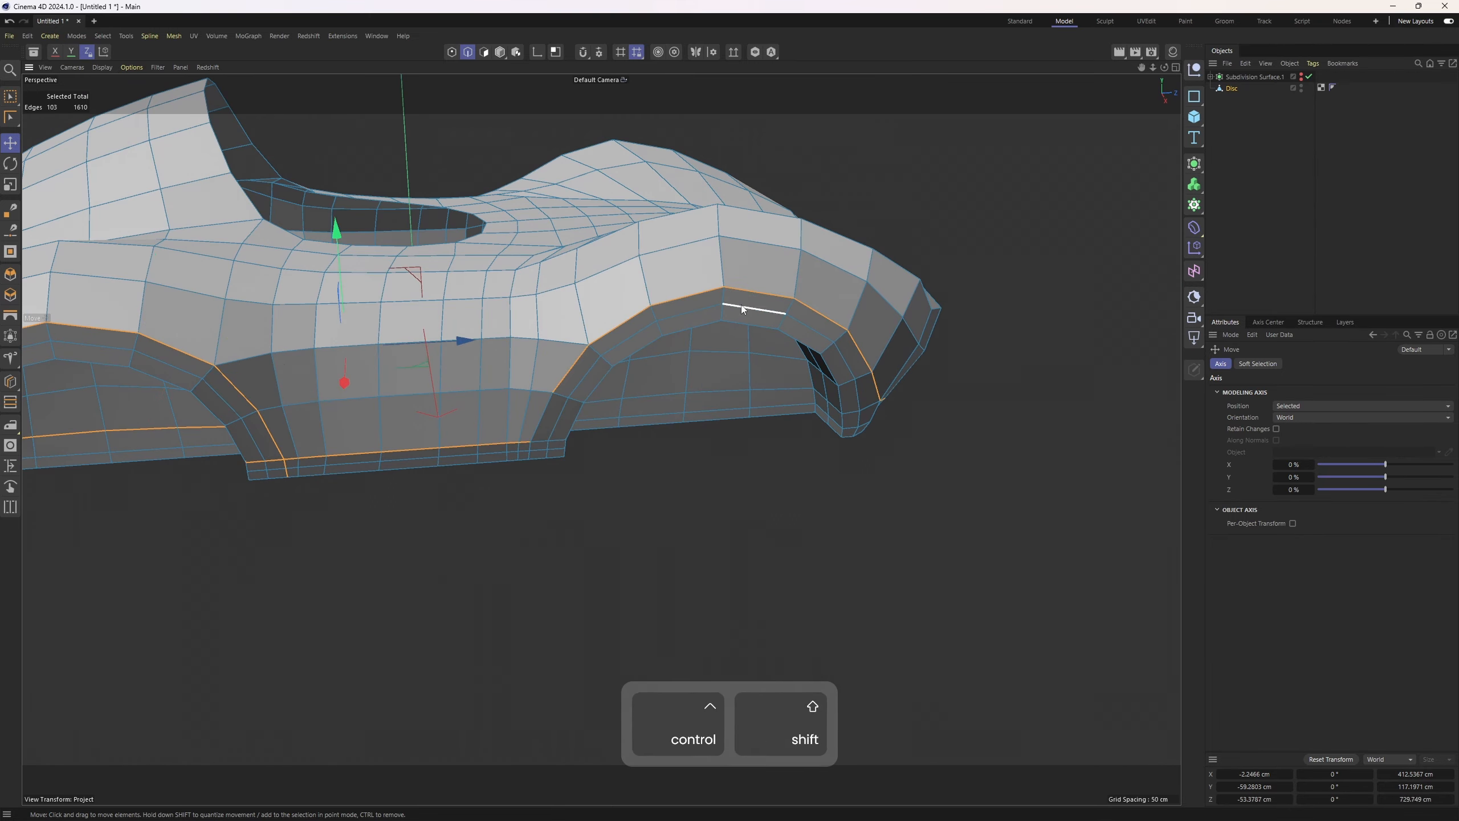
{"action": "key", "text": "ctrl+z"}
{"action": "key", "text": "ctrl+z"}
Add the remaining wheel-arch and sill edge loops on both sides to the selection
{"action": "left_click", "coordinate": [676, 306], "text": "ctrl+shift"}
{"action": "left_click_drag", "start_coordinate": [706, 368], "coordinate": [609, 402], "text": "alt"}
{"action": "left_click", "coordinate": [672, 346], "text": "ctrl+shift"}
{"action": "left_click", "coordinate": [601, 427], "text": "ctrl+shift"}
{"action": "left_click_drag", "start_coordinate": [599, 437], "coordinate": [827, 365], "text": "alt"}
{"action": "left_click", "coordinate": [652, 356], "text": "ctrl+shift"}
{"action": "left_click_drag", "start_coordinate": [651, 355], "coordinate": [597, 309], "text": "alt"}
{"action": "left_click", "coordinate": [539, 317], "text": "ctrl+shift"}
{"action": "left_click_drag", "start_coordinate": [505, 342], "coordinate": [545, 440], "text": "alt"}
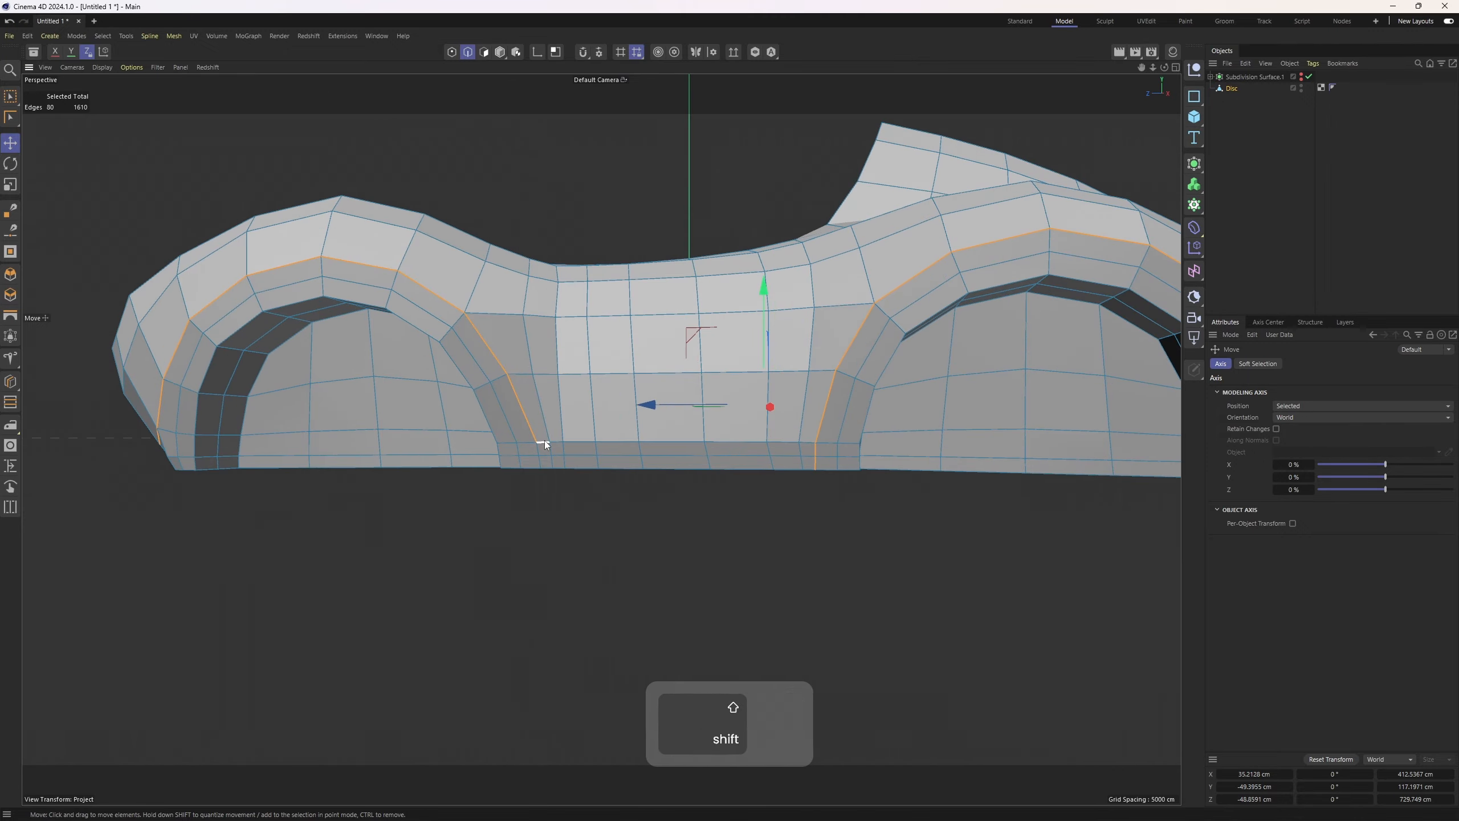
{"action": "left_click", "coordinate": [806, 442], "text": "ctrl+shift"}
{"action": "left_click_drag", "start_coordinate": [806, 441], "coordinate": [523, 454], "text": "alt"}
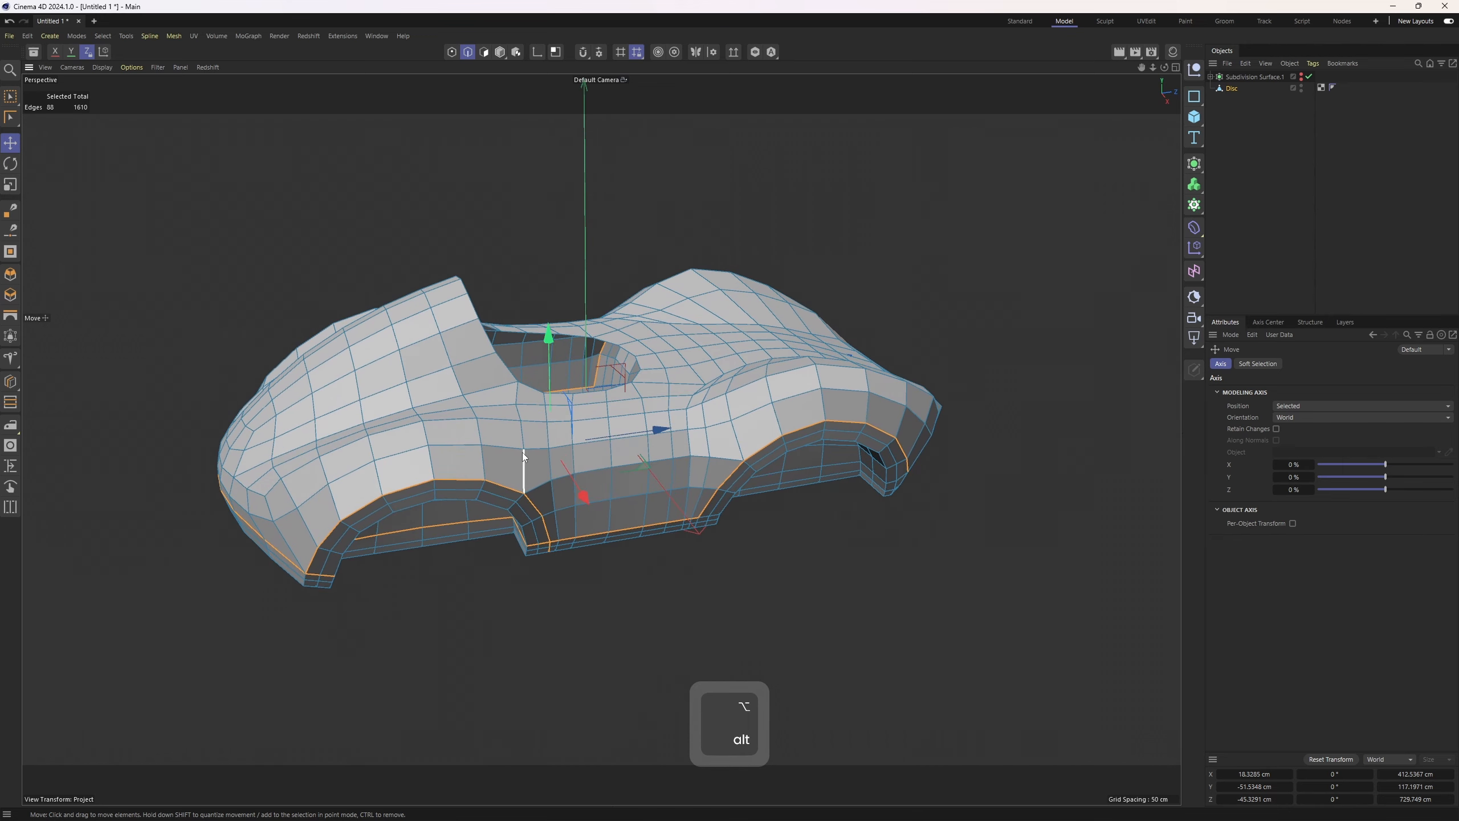
Fill-select the upper body polygons enclosed by the selected edge loops
{"action": "key", "text": "u"}
{"action": "key", "text": "f"}
{"action": "left_click", "coordinate": [544, 437]}
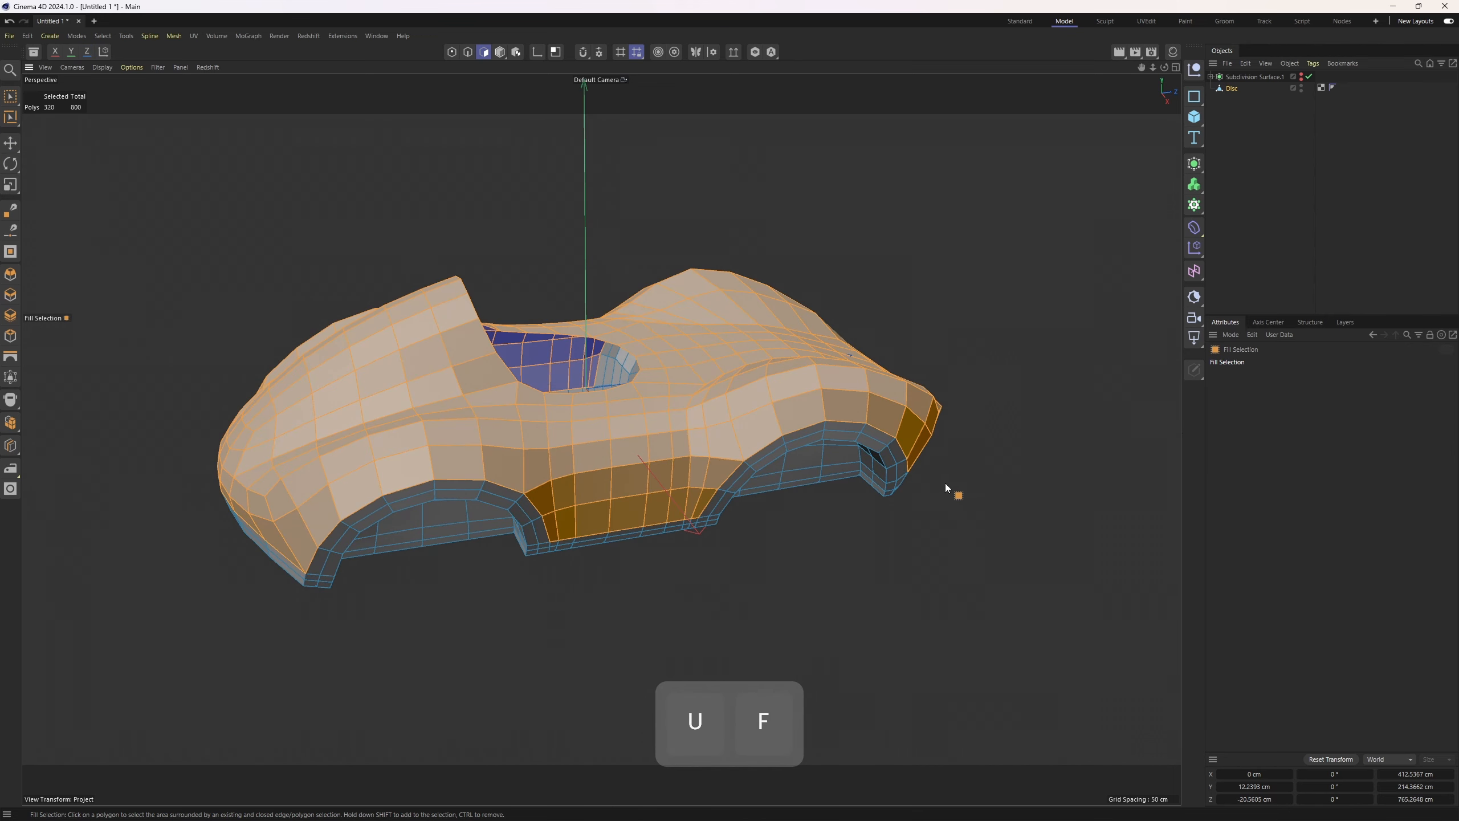
Split the selected upper-body polygons into a separate object and delete them from the original Disc
{"action": "key", "text": "u"}
{"action": "key", "text": "p"}
{"action": "left_click", "coordinate": [1244, 90]}
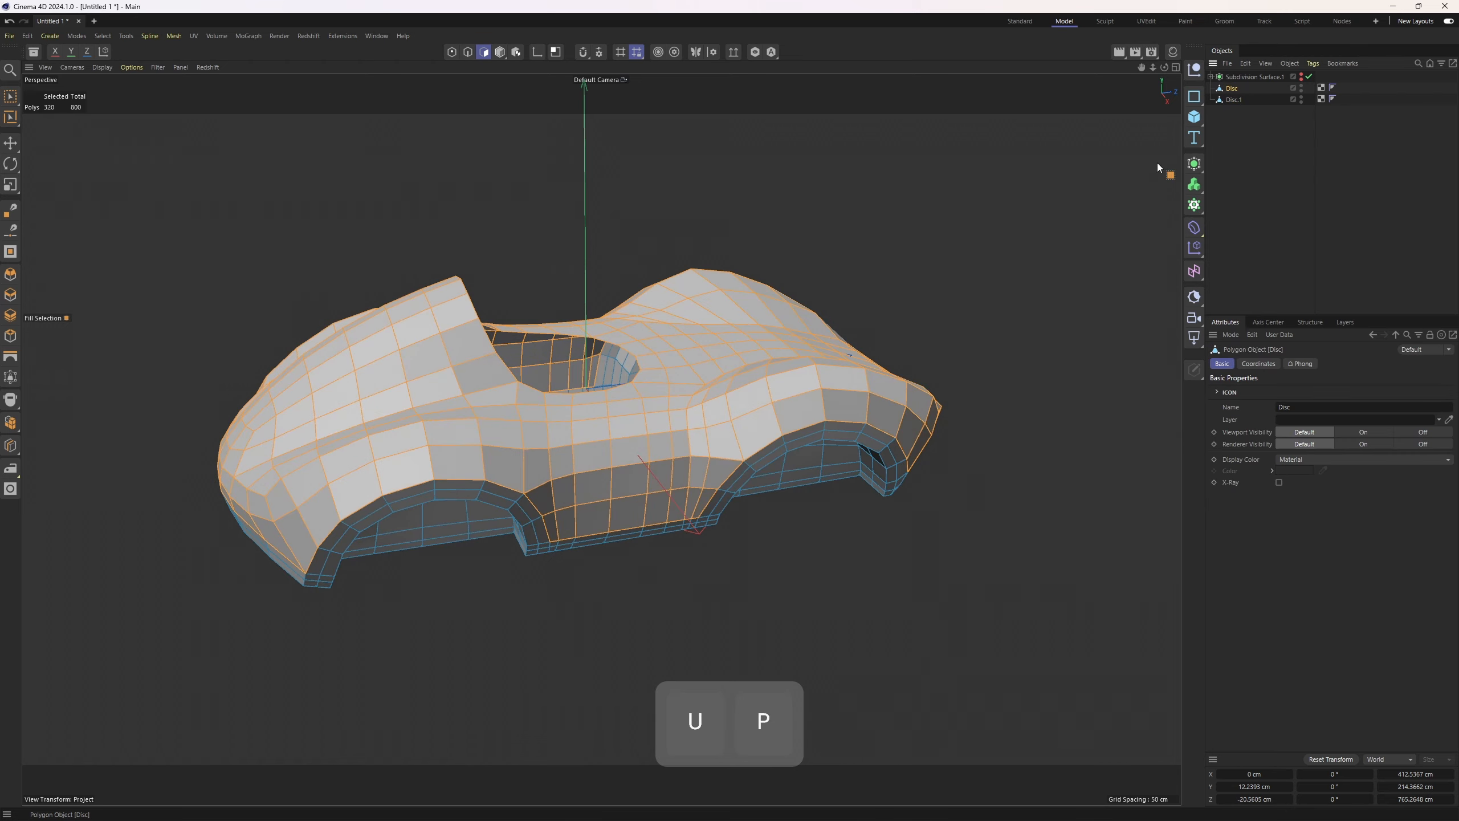
{"action": "key", "text": "Delete"}
{"action": "left_click_drag", "start_coordinate": [925, 296], "coordinate": [970, 268], "text": "alt"}
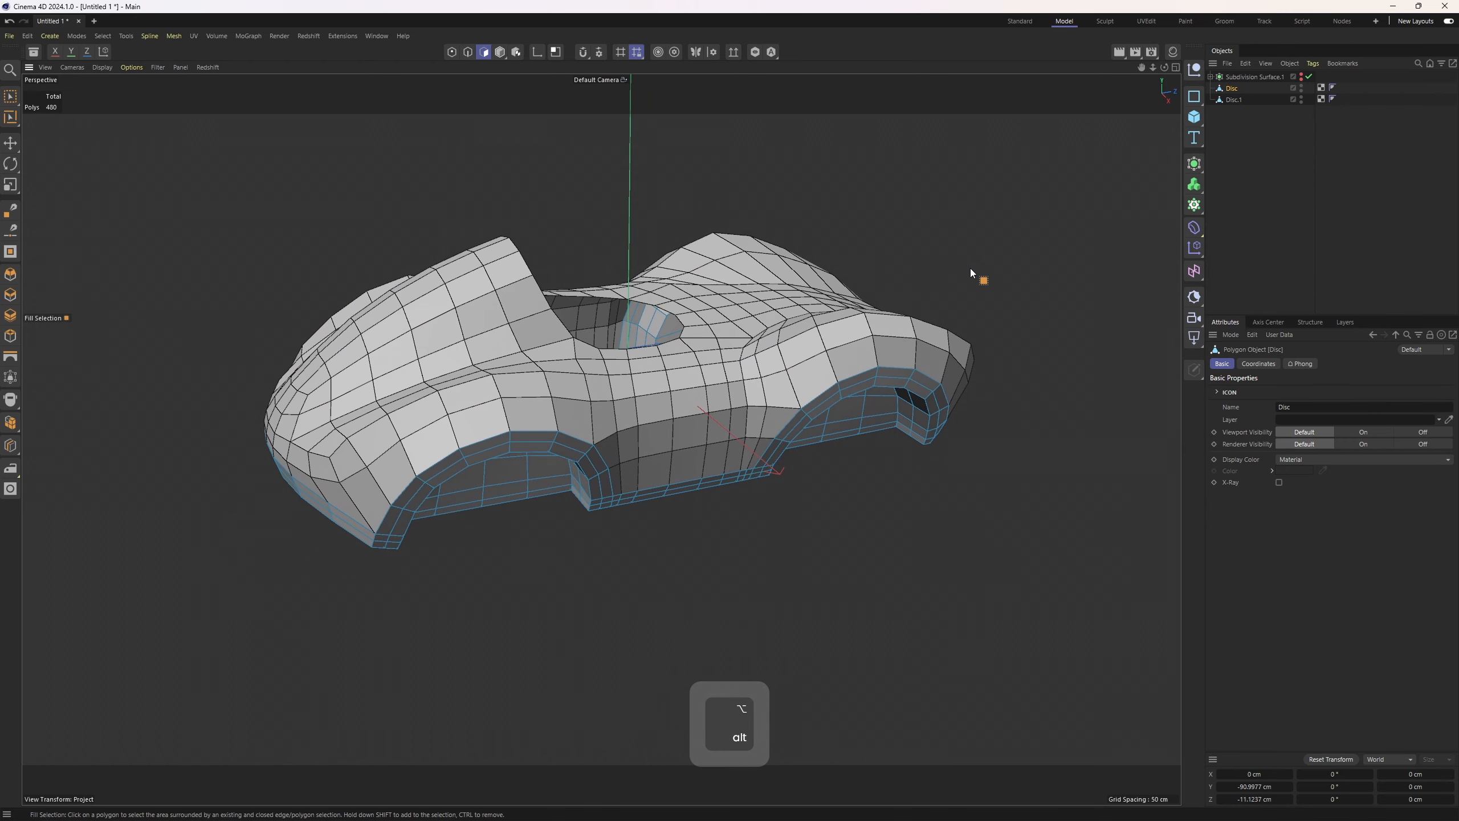
Hide the split upper body and select the lower shell's open border edges with Outline Selection
{"action": "left_click", "coordinate": [1301, 98], "text": "alt"}
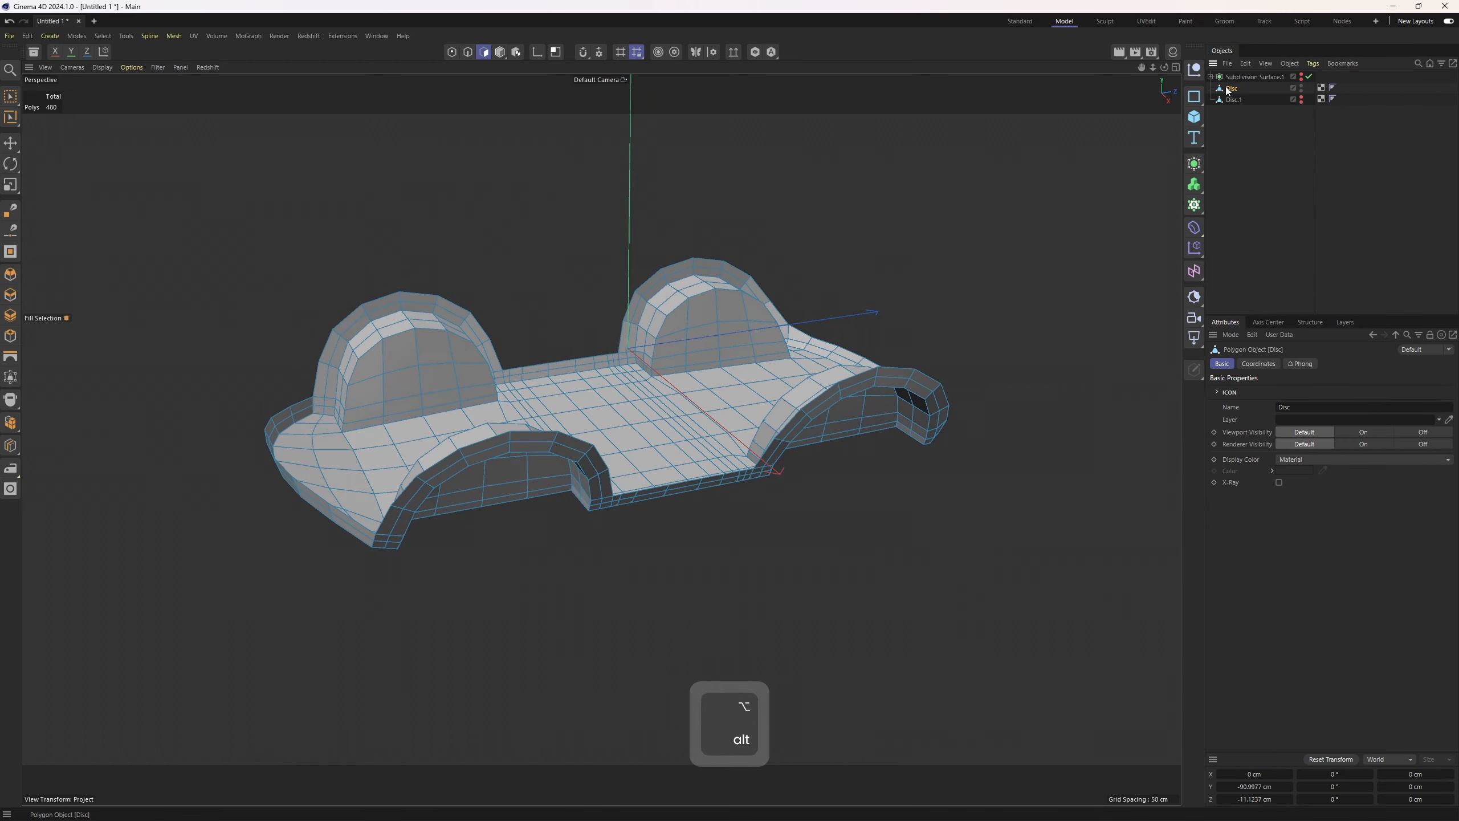
{"action": "key", "text": "2"}
{"action": "key", "text": "e"}
{"action": "left_click_drag", "start_coordinate": [1065, 221], "coordinate": [653, 542], "text": "alt"}
{"action": "left_click", "coordinate": [528, 435]}
{"action": "right_click_drag", "start_coordinate": [653, 542], "coordinate": [651, 550], "text": "alt"}
{"action": "left_click", "coordinate": [155, 37]}
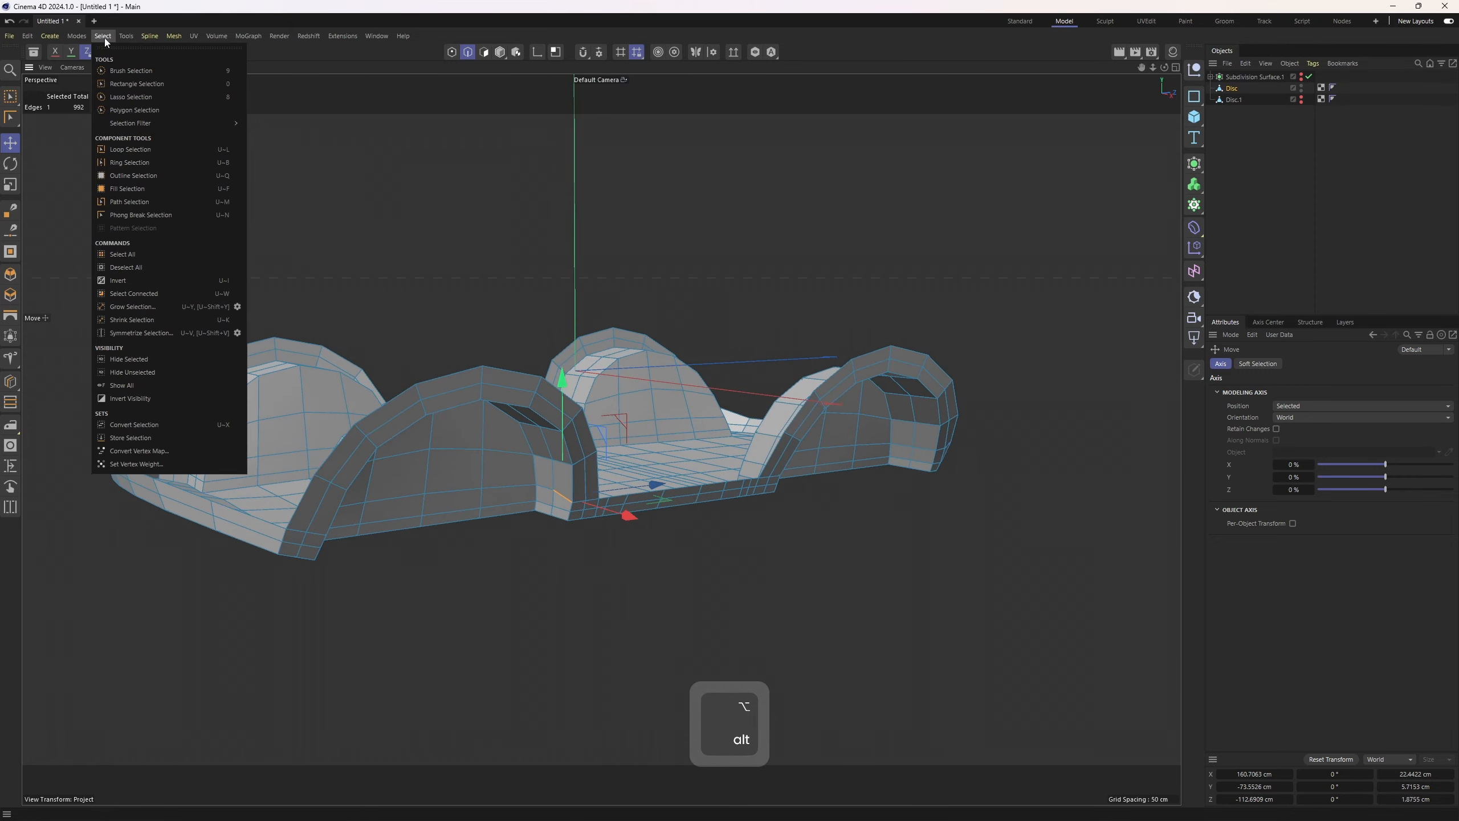
{"action": "mouse_move", "coordinate": [120, 37]}
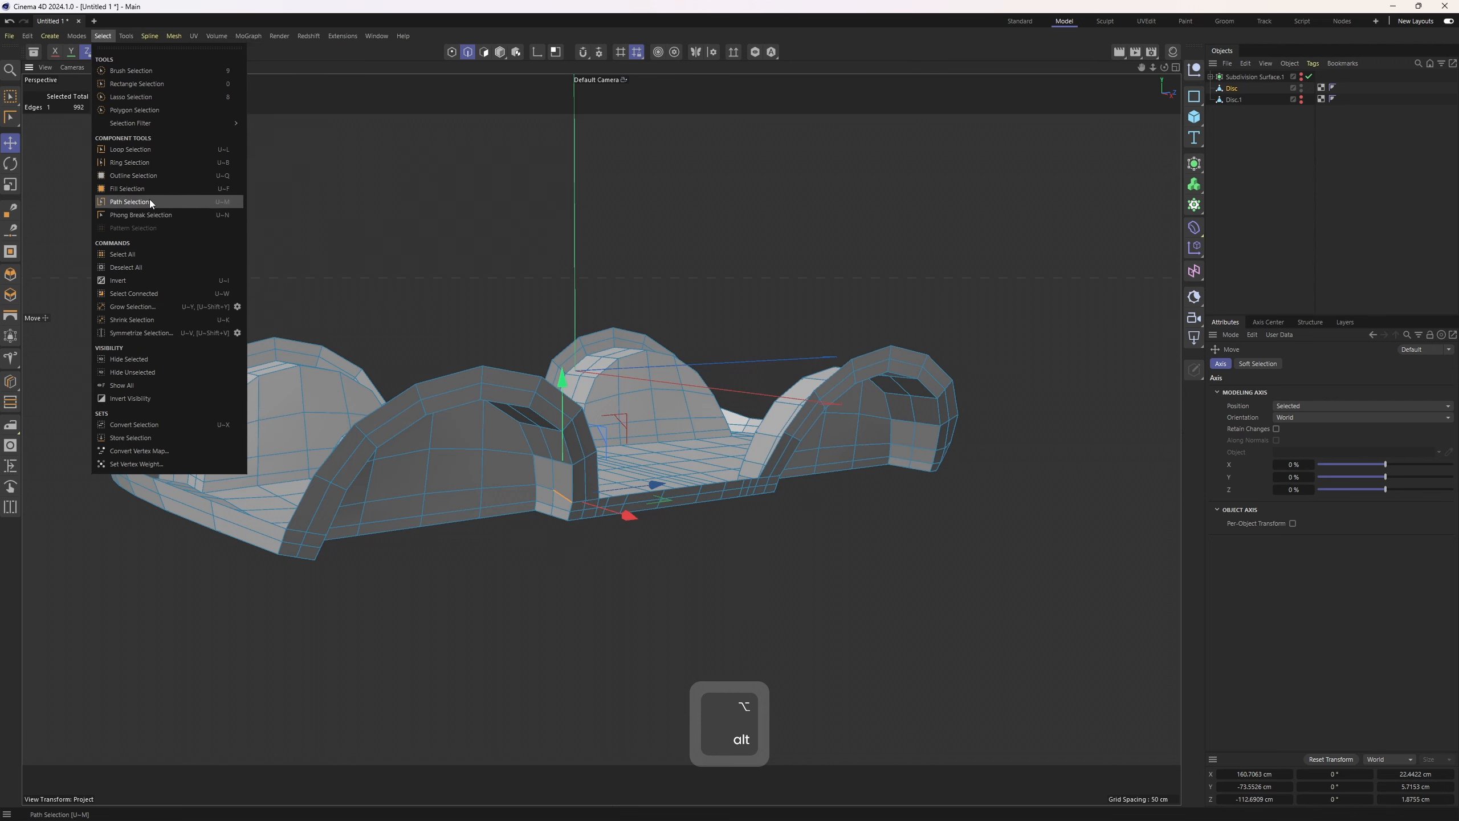
{"action": "left_click", "coordinate": [155, 179]}
{"action": "left_click", "coordinate": [502, 371]}
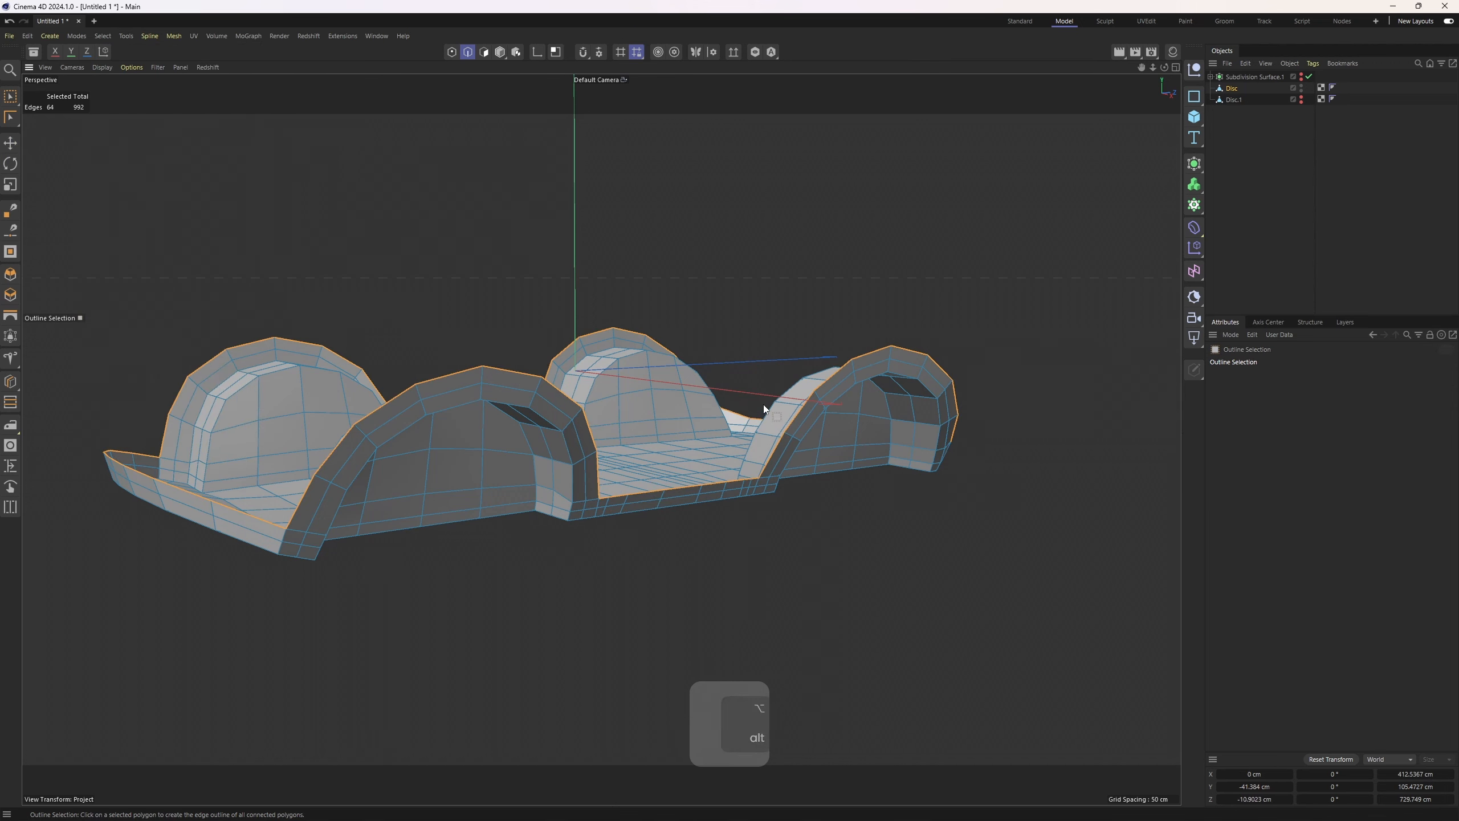
Extrude the lower shell's open border edges to form a lip
{"action": "left_click_drag", "start_coordinate": [764, 404], "coordinate": [892, 484], "text": "alt"}
{"action": "key", "text": "d"}
{"action": "right_click_drag", "start_coordinate": [880, 386], "coordinate": [926, 366], "text": "alt"}
{"action": "right_click", "coordinate": [926, 366]}
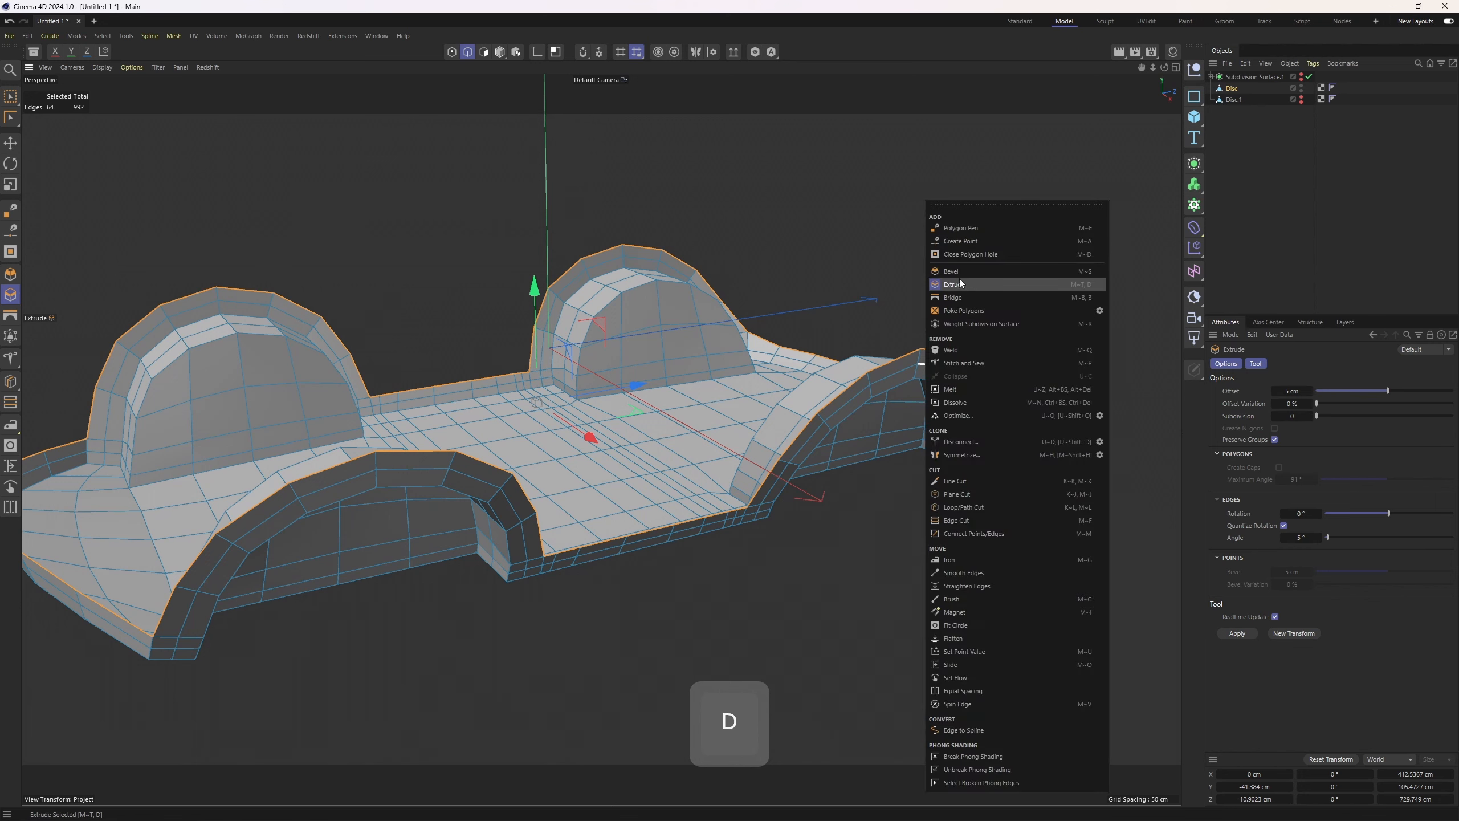
{"action": "left_click", "coordinate": [959, 282]}
{"action": "left_click_drag", "start_coordinate": [1015, 488], "coordinate": [710, 454]}
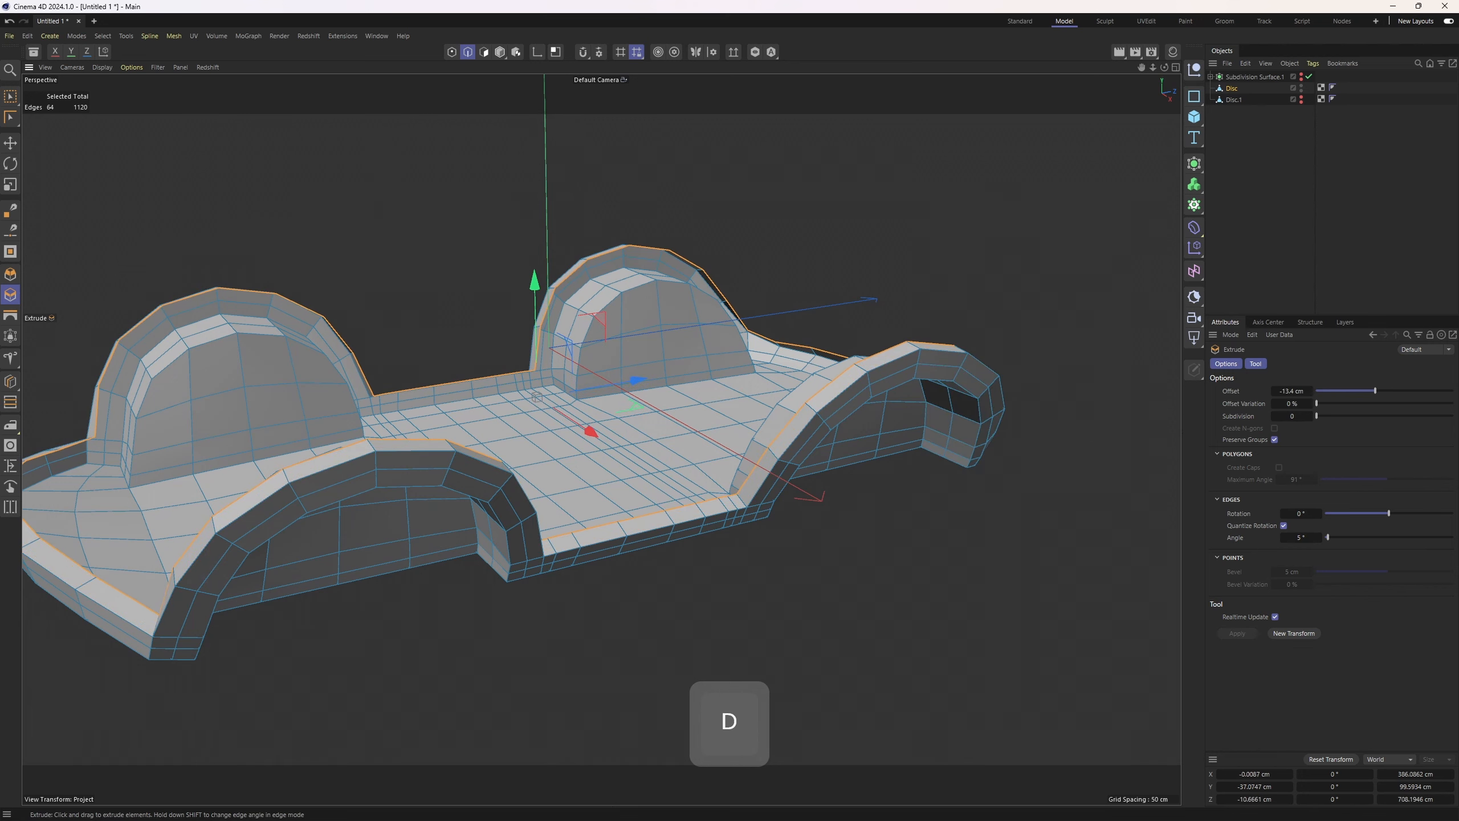
{"action": "middle_click_drag", "start_coordinate": [704, 453], "coordinate": [809, 425], "text": "alt"}
{"action": "right_click_drag", "start_coordinate": [810, 425], "coordinate": [807, 477], "text": "alt"}
Select edge loops along the extruded lip and reposition them with Edge Slide
{"action": "key", "text": "u"}
{"action": "key", "text": "l"}
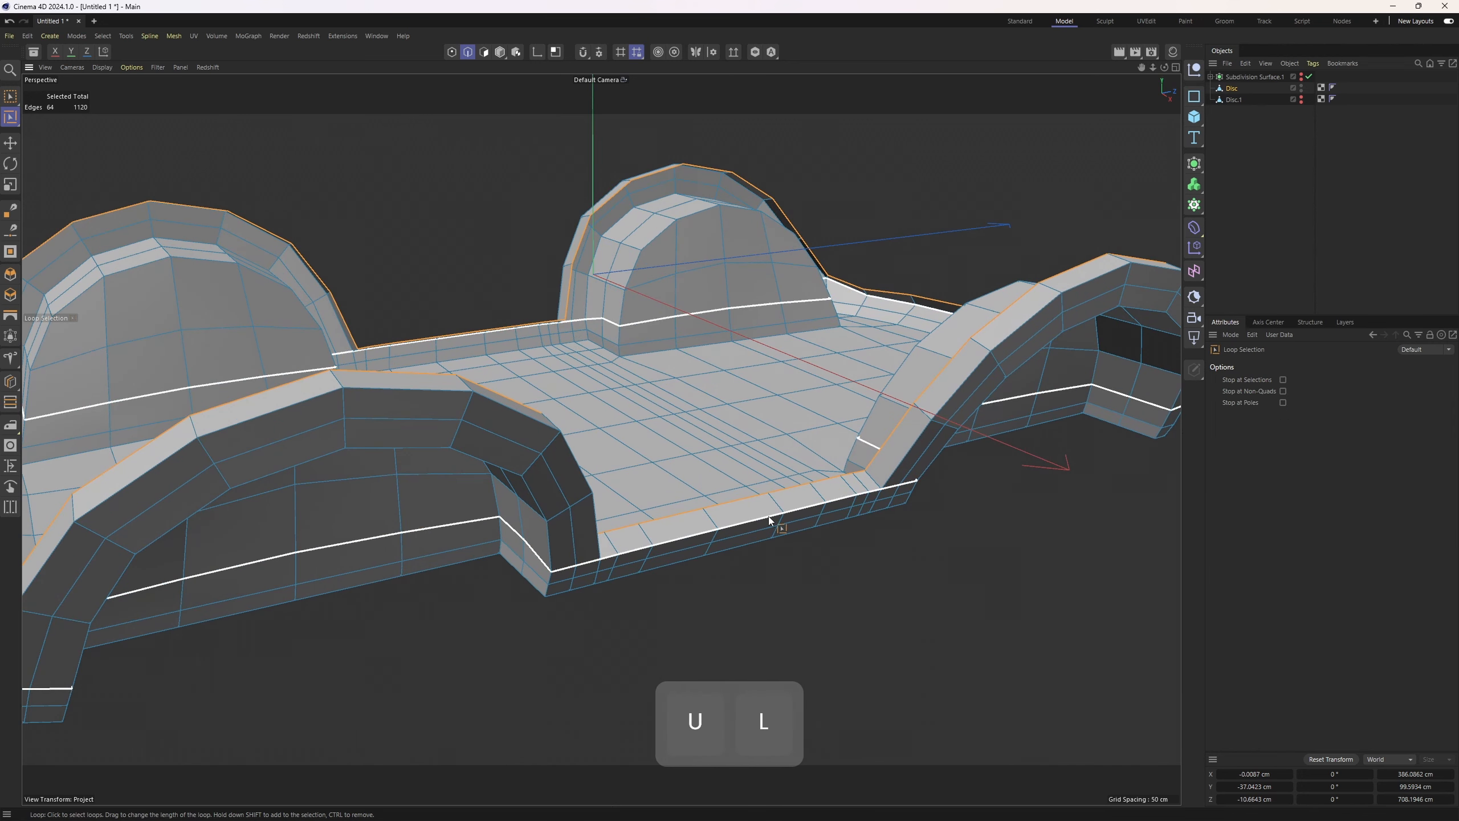
{"action": "left_click_drag", "start_coordinate": [919, 458], "coordinate": [770, 484], "text": "alt"}
{"action": "key", "text": "m"}
{"action": "key", "text": "o"}
{"action": "scroll", "coordinate": [736, 500], "scroll_direction": "up", "scroll_amount": 5}
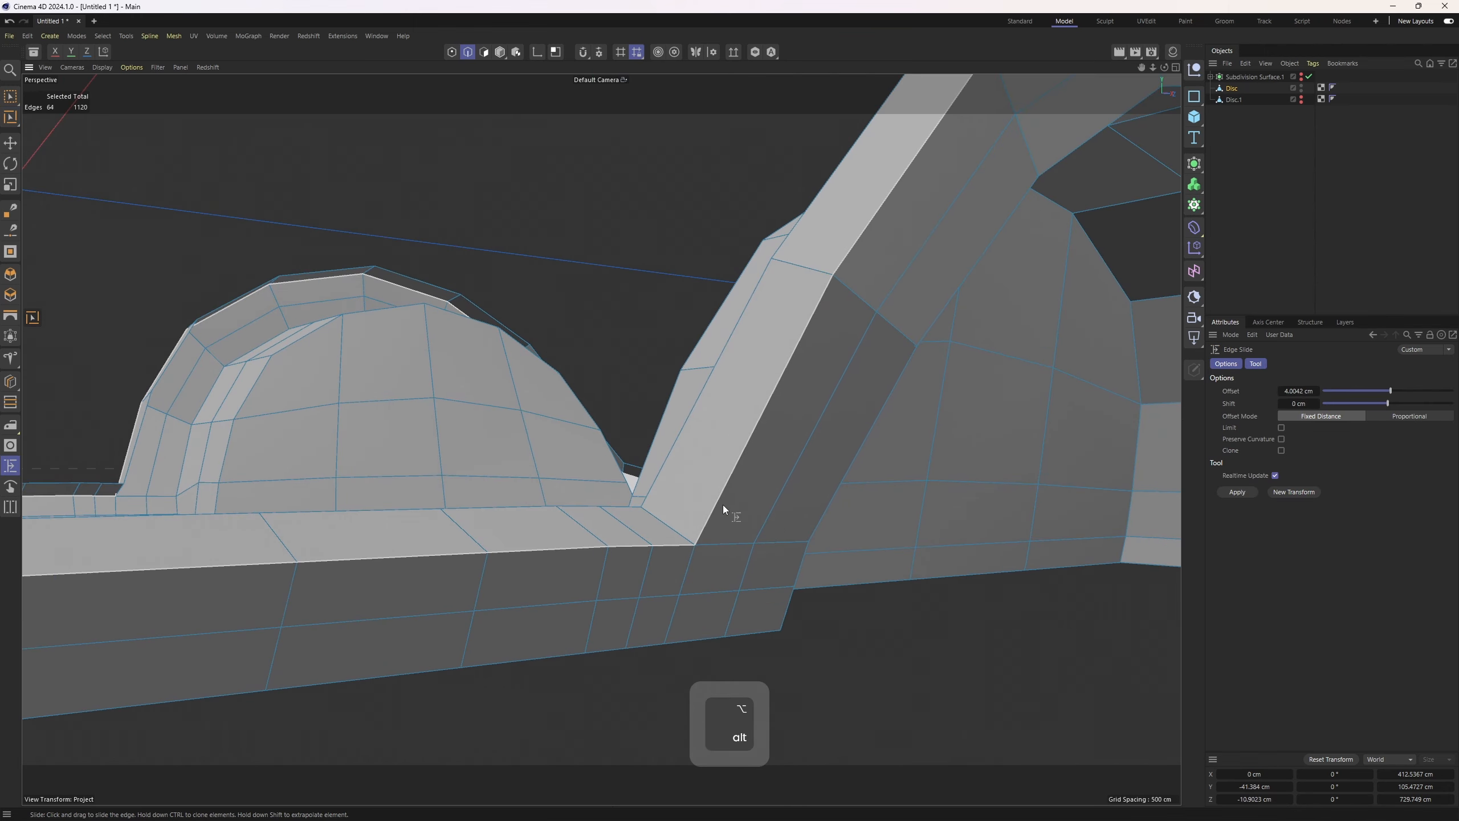
{"action": "mouse_move", "coordinate": [712, 524]}
{"action": "left_mouse_down", "text": "ctrl"}
{"action": "mouse_move", "coordinate": [720, 537]}
{"action": "mouse_move", "coordinate": [652, 498]}
{"action": "mouse_move", "coordinate": [597, 531]}
{"action": "mouse_move", "coordinate": [616, 604]}
{"action": "mouse_move", "coordinate": [713, 351]}
{"action": "left_mouse_up", "text": "ctrl"}
{"action": "key", "text": "u"}
{"action": "key", "text": "l"}
{"action": "key", "text": "m"}
{"action": "key", "text": "o"}
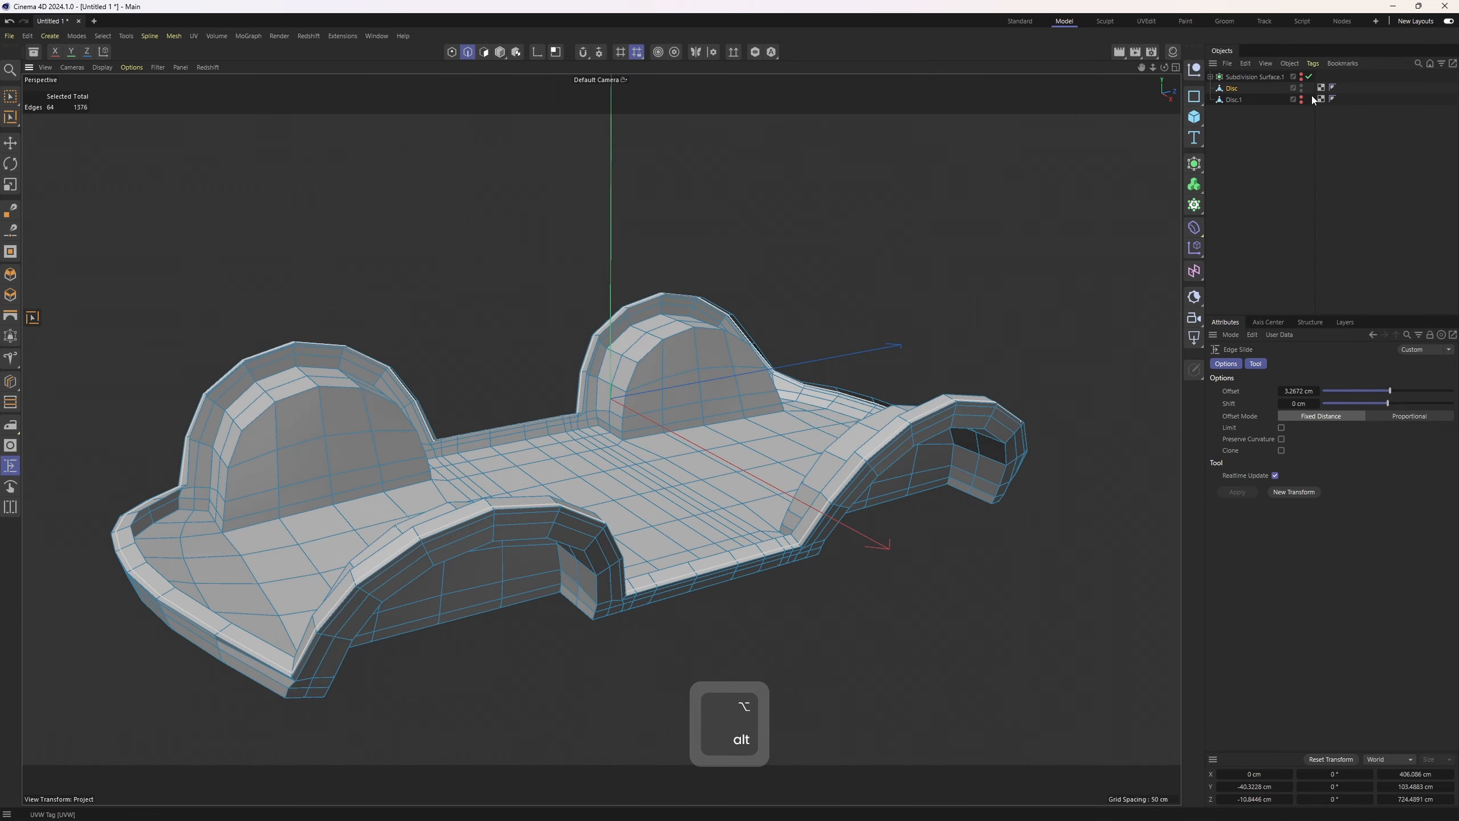
Group the Disc and Disc.1 objects under a new Null
{"action": "left_click", "coordinate": [1232, 99], "text": "ctrl"}
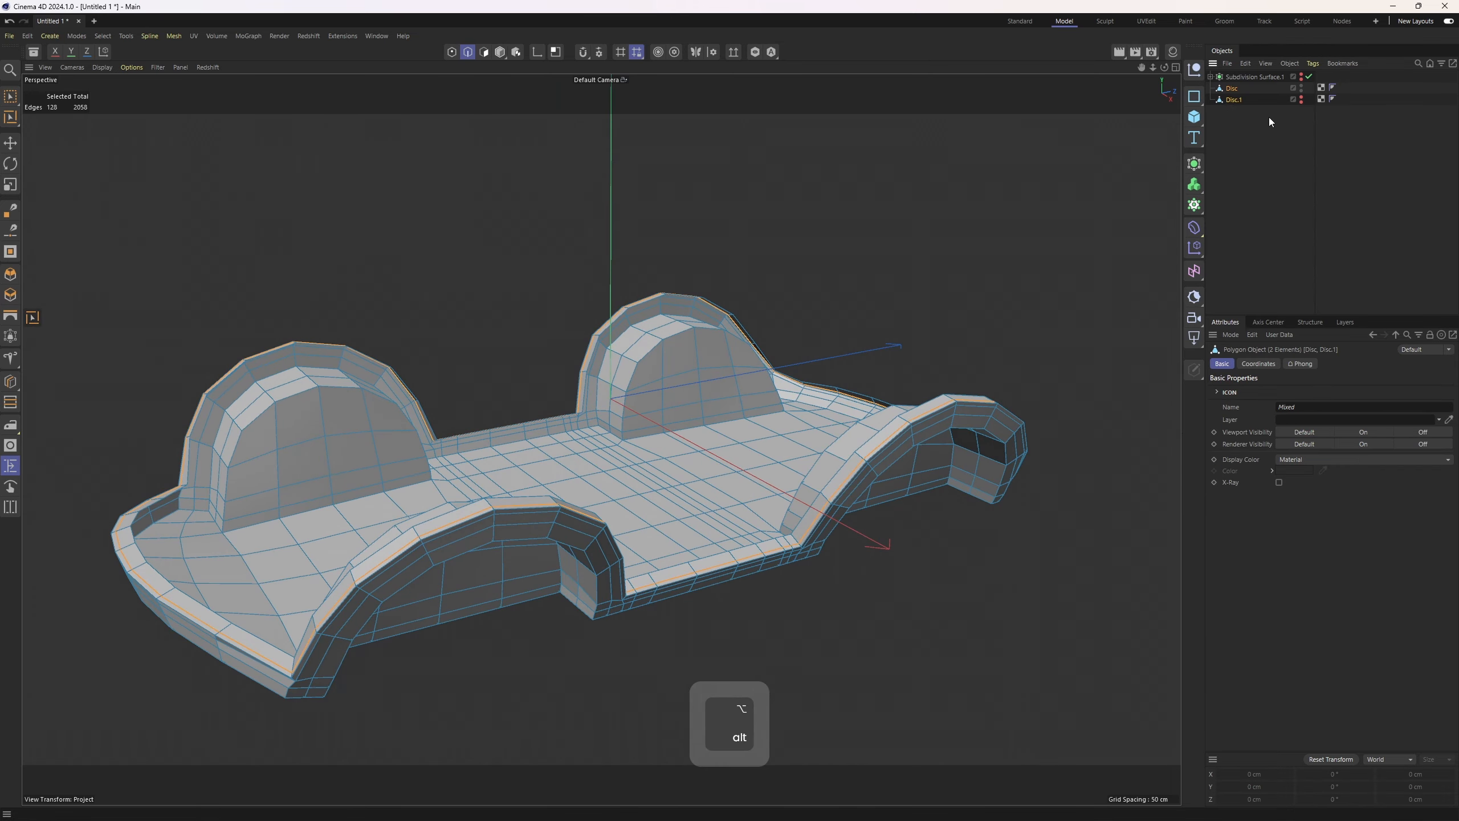
{"action": "key", "text": "alt+g"}
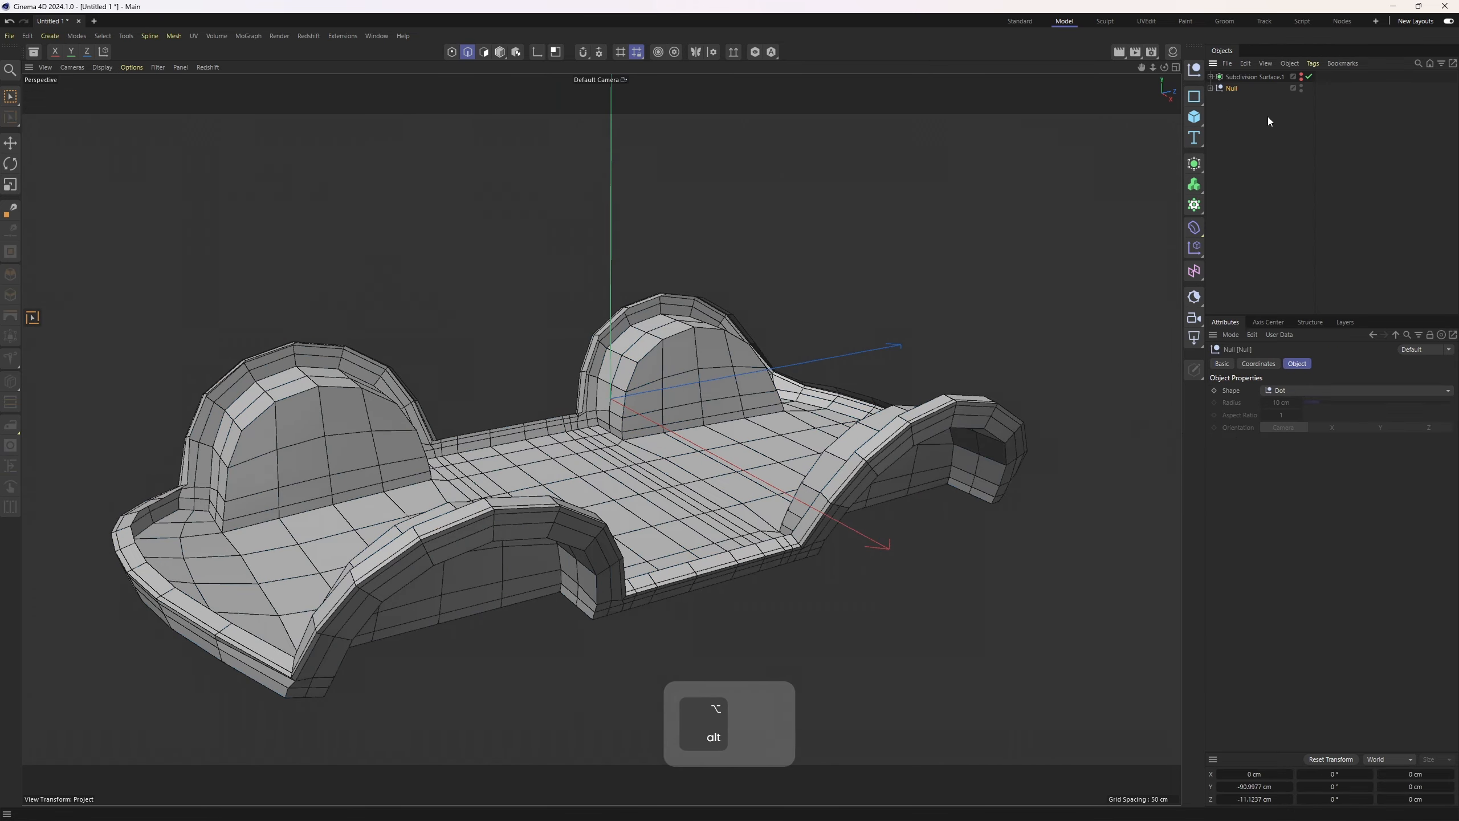
{"action": "left_click", "coordinate": [1211, 88]}
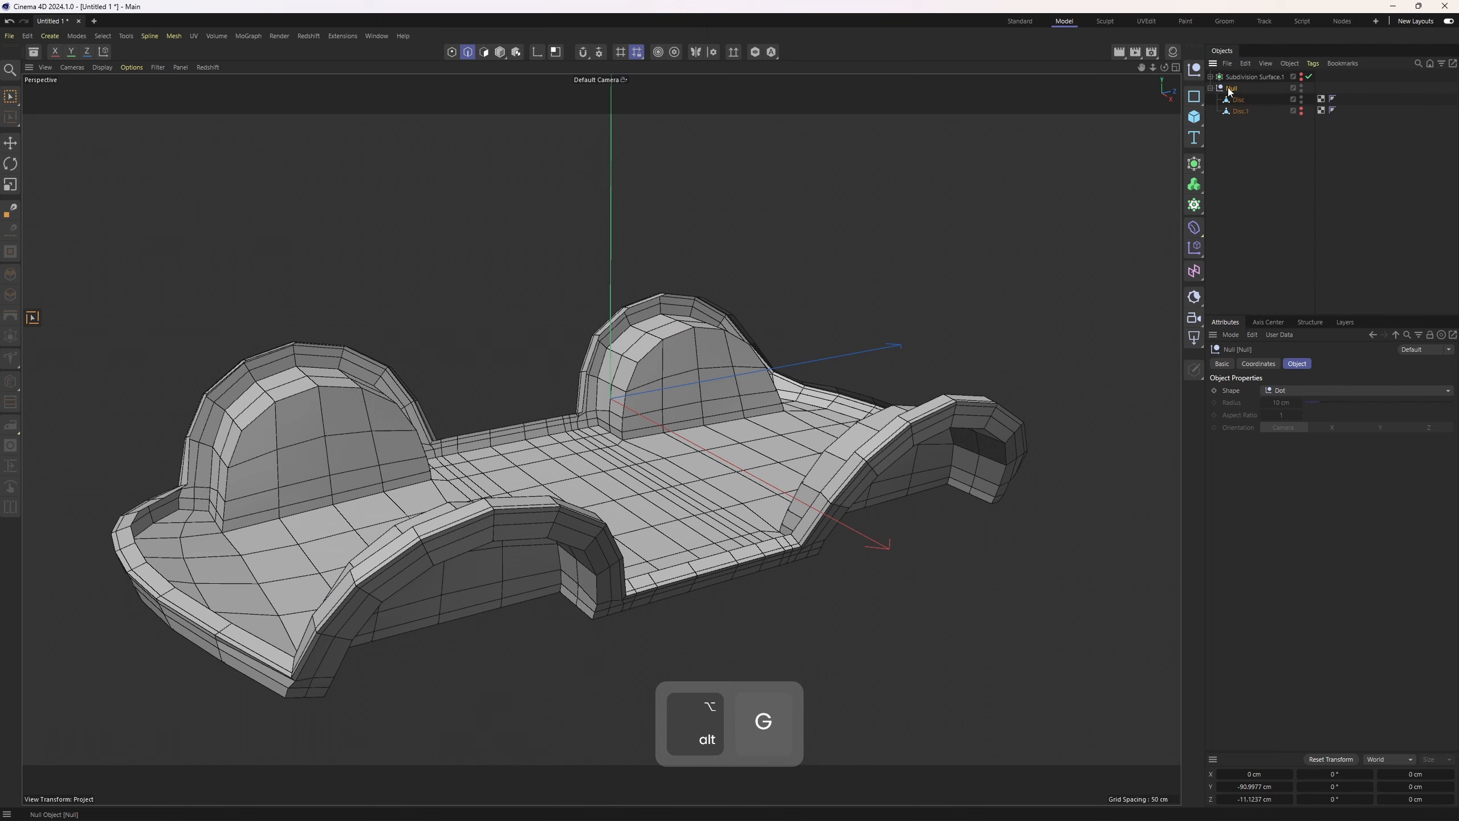
Place the group under a new Subdivision Surface and switch the viewport to Gouraud shading
{"action": "left_click", "coordinate": [1195, 163], "text": "alt"}
{"action": "key", "text": "n"}
{"action": "key", "text": "a"}
{"action": "left_click_drag", "start_coordinate": [789, 426], "coordinate": [685, 401], "text": "alt"}
{"action": "key", "text": "ctrl+z"}
{"action": "key", "text": "ctrl+z"}
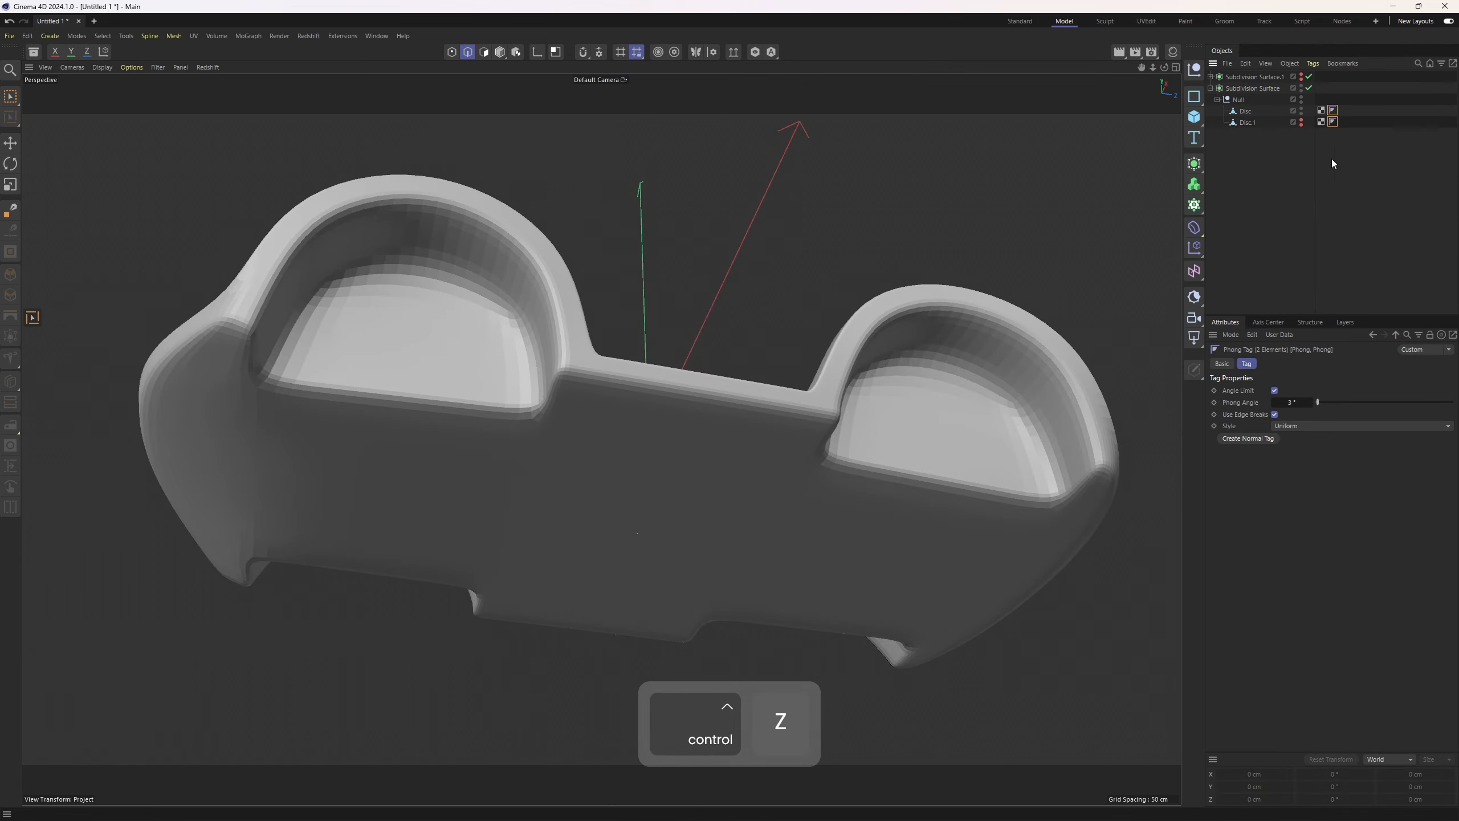
Raise the Phong angle on the two Disc objects' Phong tag
{"action": "left_click", "coordinate": [1405, 403]}
{"action": "left_click_drag", "start_coordinate": [804, 322], "coordinate": [825, 327], "text": "alt"}
{"action": "left_click", "coordinate": [1311, 255]}
{"action": "left_click_drag", "start_coordinate": [862, 430], "coordinate": [815, 460], "text": "alt"}
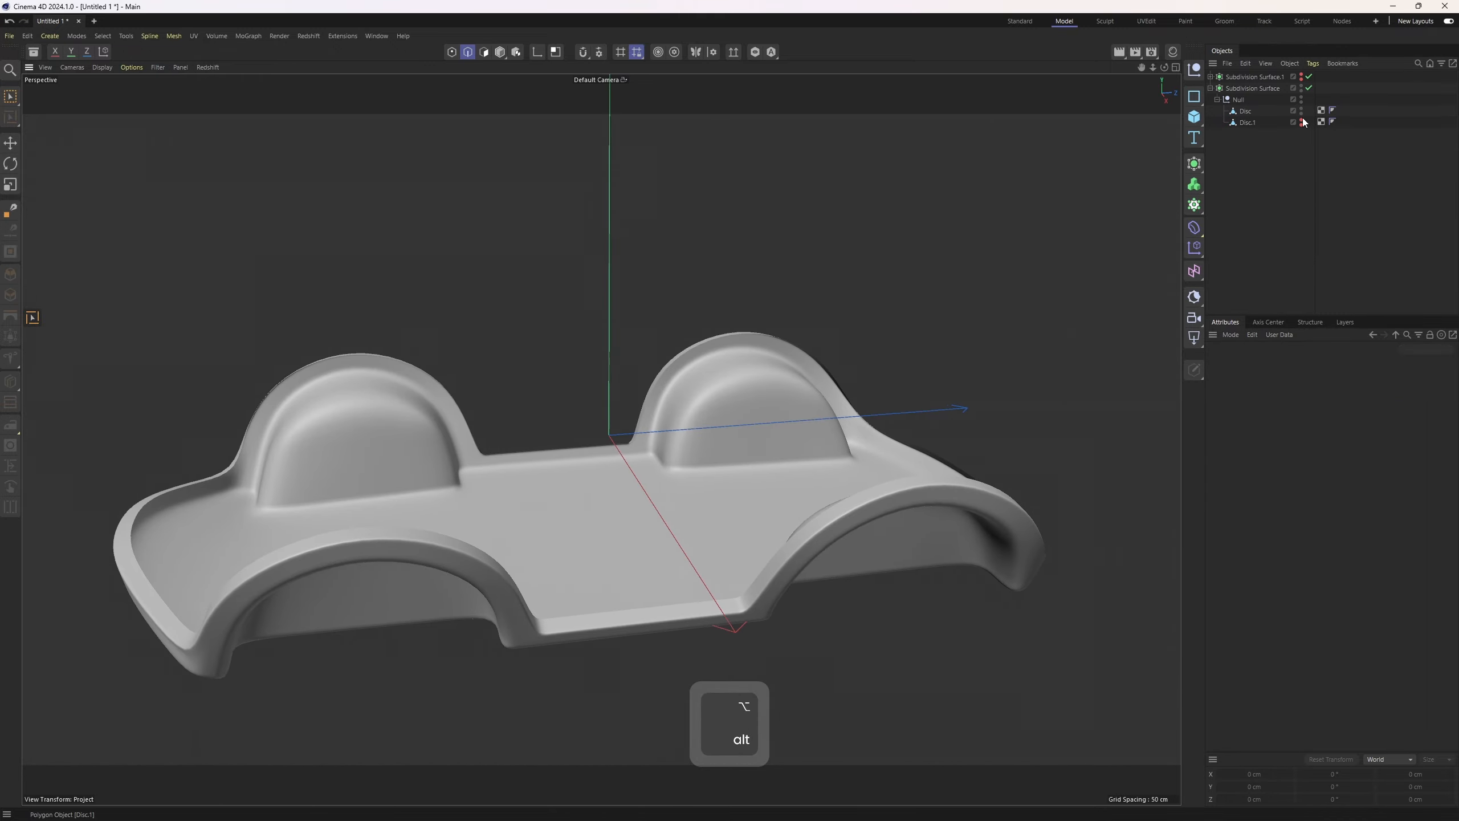
Hide the Disc object and select Disc.1 for editing with its Subdivision Surface disabled
{"action": "double_click", "coordinate": [1301, 112], "text": "alt"}
{"action": "left_click", "coordinate": [1301, 123], "text": "alt"}
{"action": "left_click", "coordinate": [1252, 123]}
{"action": "key", "text": "e"}
{"action": "middle_click_drag", "start_coordinate": [745, 421], "coordinate": [755, 407], "text": "alt"}
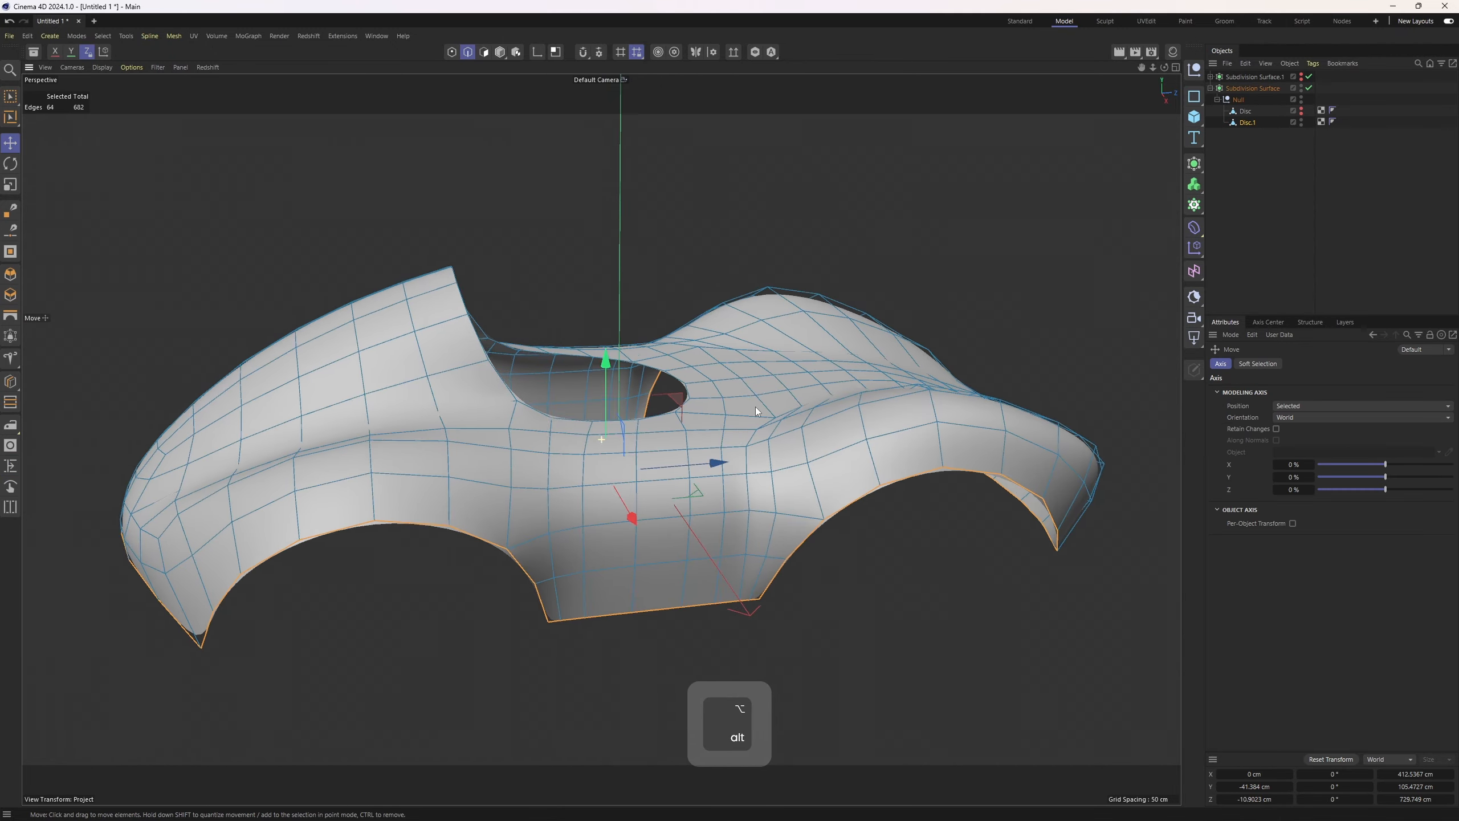
{"action": "left_click_drag", "start_coordinate": [755, 406], "coordinate": [798, 316], "text": "alt"}
{"action": "key", "text": "q"}
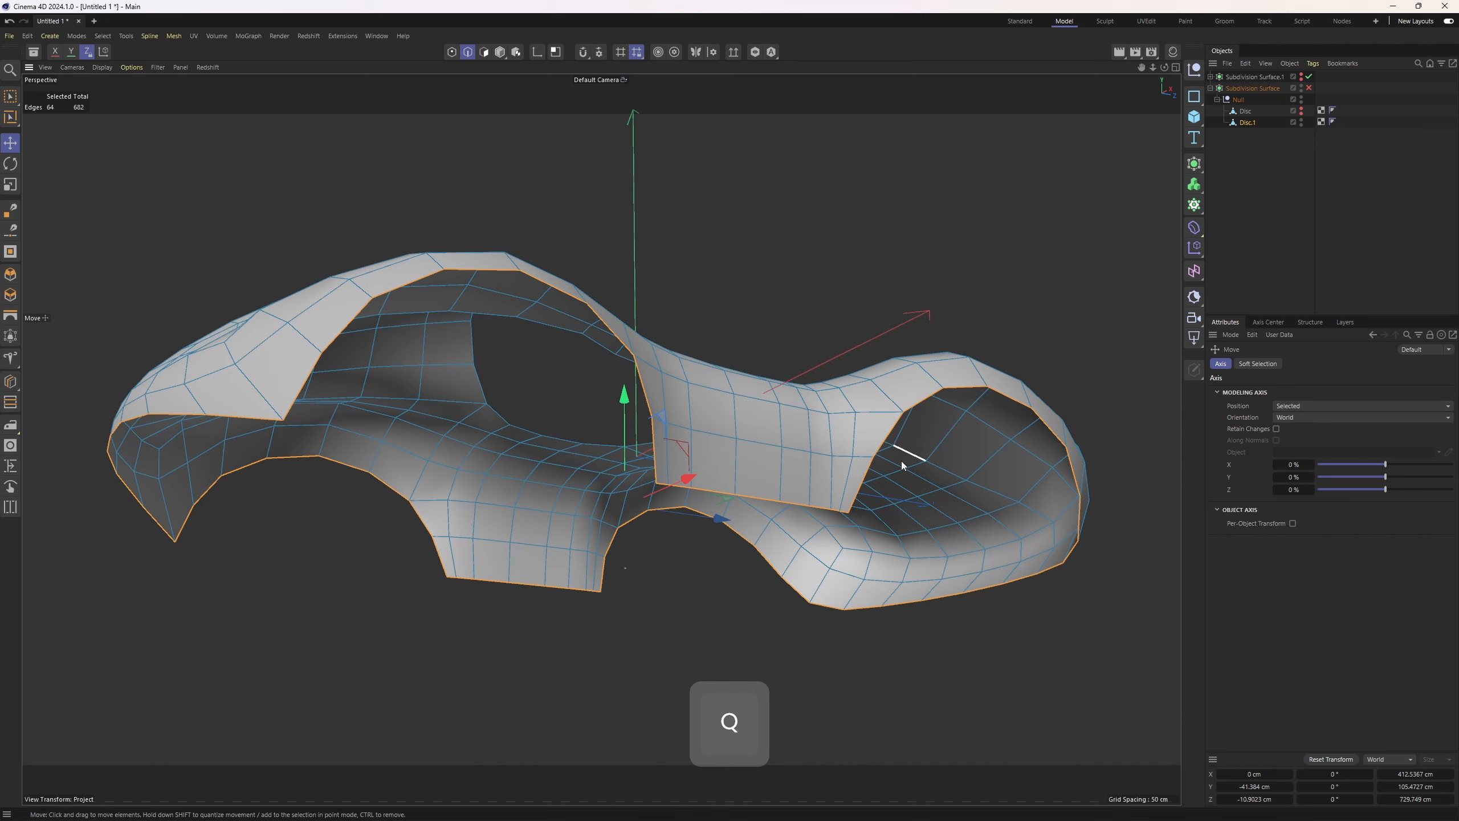
Loop-select an edge loop around Disc.1's window opening and reposition it with Edge Slide
{"action": "key", "text": "d"}
{"action": "left_click_drag", "start_coordinate": [1100, 560], "coordinate": [1069, 560]}
{"action": "scroll", "coordinate": [775, 402], "scroll_direction": "up", "scroll_amount": 2}
{"action": "scroll", "coordinate": [775, 401], "scroll_direction": "up", "scroll_amount": 1}
{"action": "key", "text": "u"}
{"action": "key", "text": "l"}
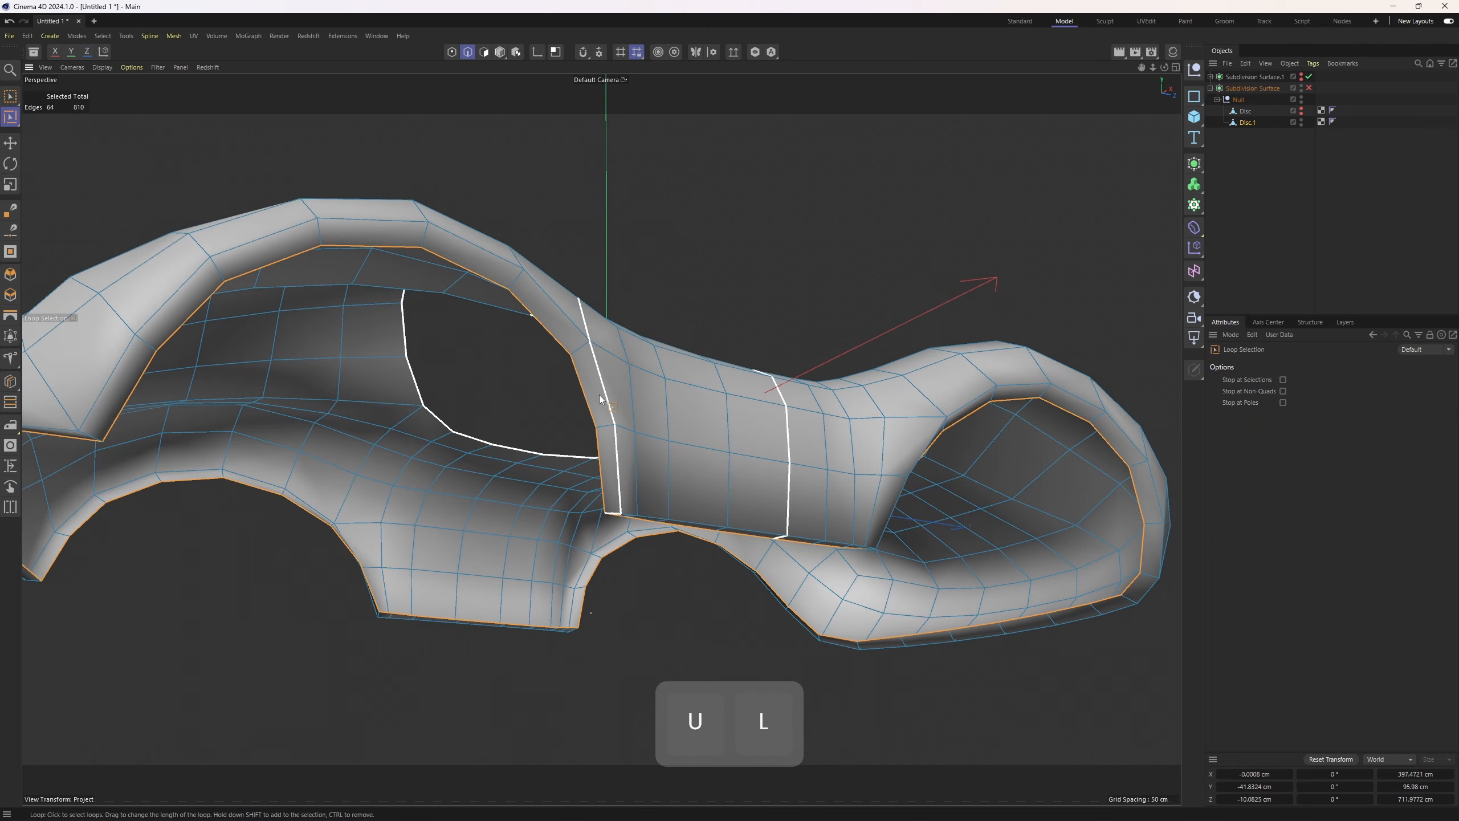
{"action": "key", "text": "m"}
{"action": "key", "text": "o"}
{"action": "scroll", "coordinate": [873, 495], "scroll_direction": "up", "scroll_amount": 4}
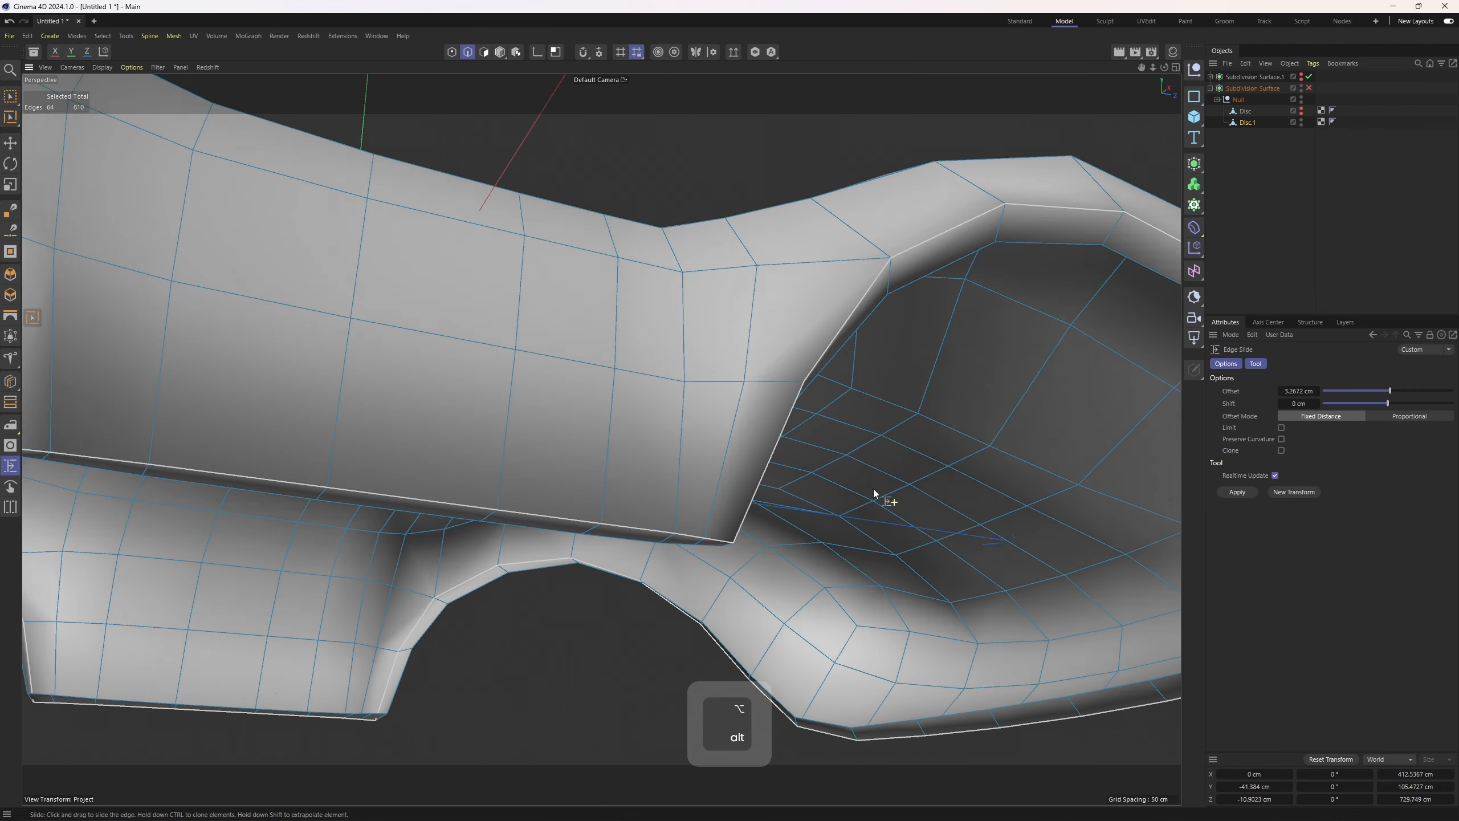
{"action": "mouse_move", "coordinate": [561, 438]}
{"action": "left_mouse_down", "text": "ctrl"}
{"action": "mouse_move", "coordinate": [563, 410]}
{"action": "mouse_move", "coordinate": [564, 443]}
{"action": "left_mouse_up", "text": "ctrl"}
Loop-select the upper window border edge and slide it about 4 cm with Edge Slide
{"action": "key", "text": "u"}
{"action": "key", "text": "l"}
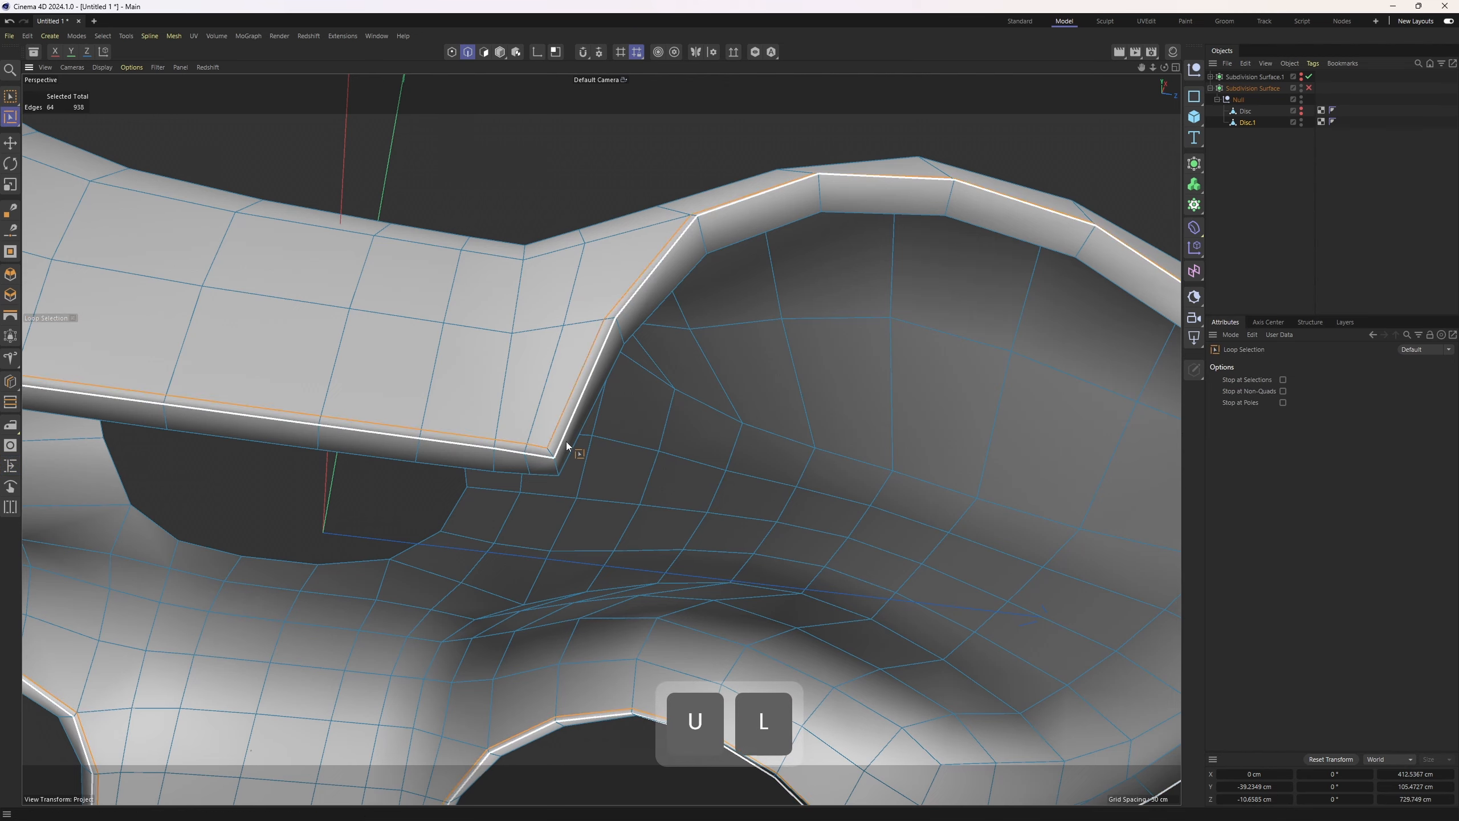
{"action": "left_click", "coordinate": [564, 442]}
{"action": "scroll", "coordinate": [564, 442], "scroll_direction": "up", "scroll_amount": 2}
{"action": "key", "text": "m"}
{"action": "key", "text": "o"}
{"action": "mouse_move", "coordinate": [564, 440]}
{"action": "left_mouse_down", "text": "ctrl"}
{"action": "mouse_move", "coordinate": [608, 494]}
{"action": "mouse_move", "coordinate": [613, 409]}
{"action": "left_mouse_up", "text": "ctrl"}
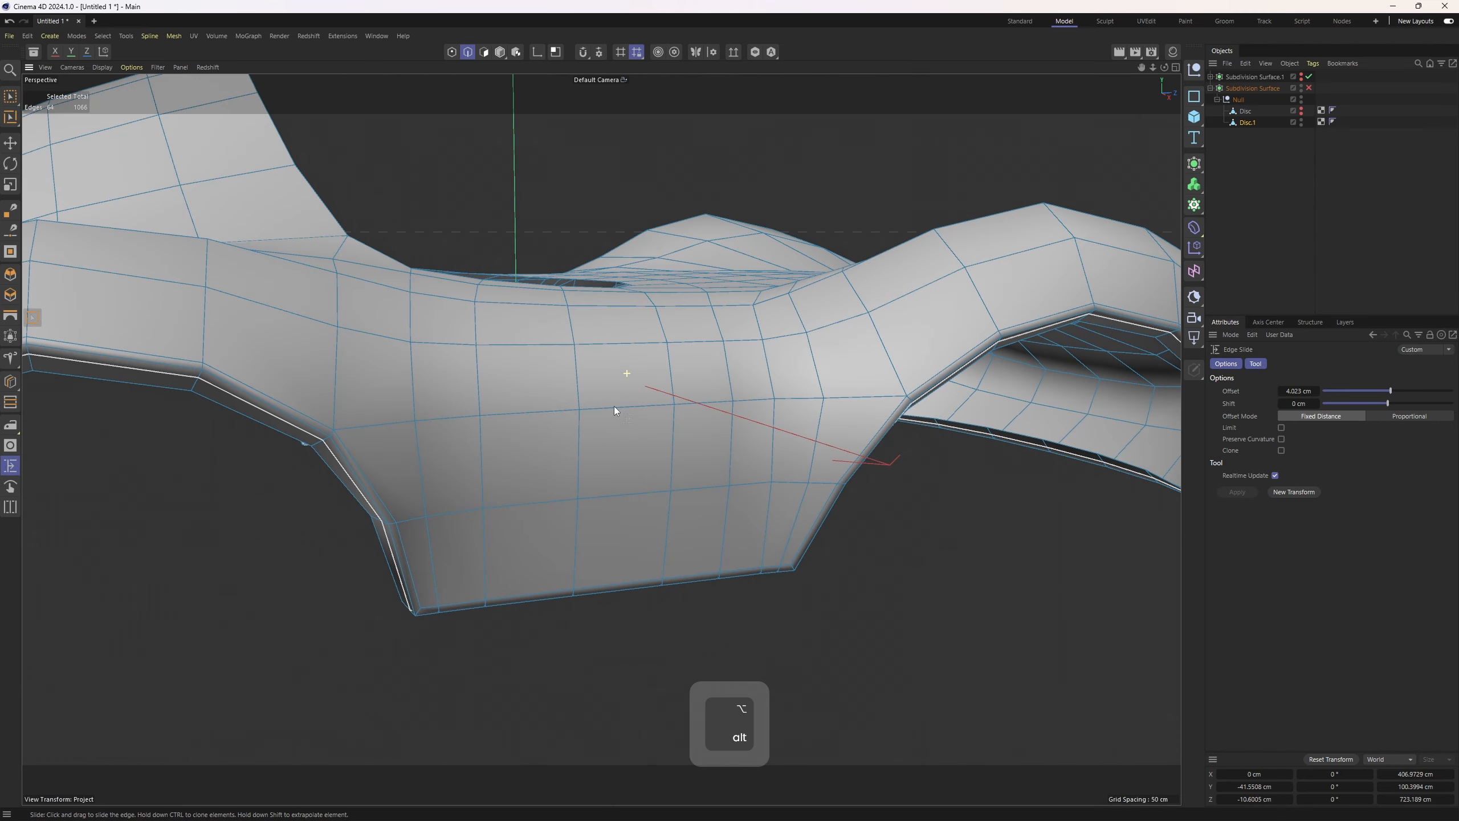
Re-enable the Subdivision Surface and select both Disc and Disc.1 together
{"action": "left_click", "coordinate": [1309, 88]}
{"action": "left_click", "coordinate": [1289, 176]}
{"action": "scroll", "coordinate": [784, 325], "scroll_direction": "down", "scroll_amount": 5}
{"action": "middle_click_drag", "start_coordinate": [597, 339], "coordinate": [667, 349], "text": "alt"}
{"action": "left_click_drag", "start_coordinate": [667, 349], "coordinate": [768, 385], "text": "alt"}
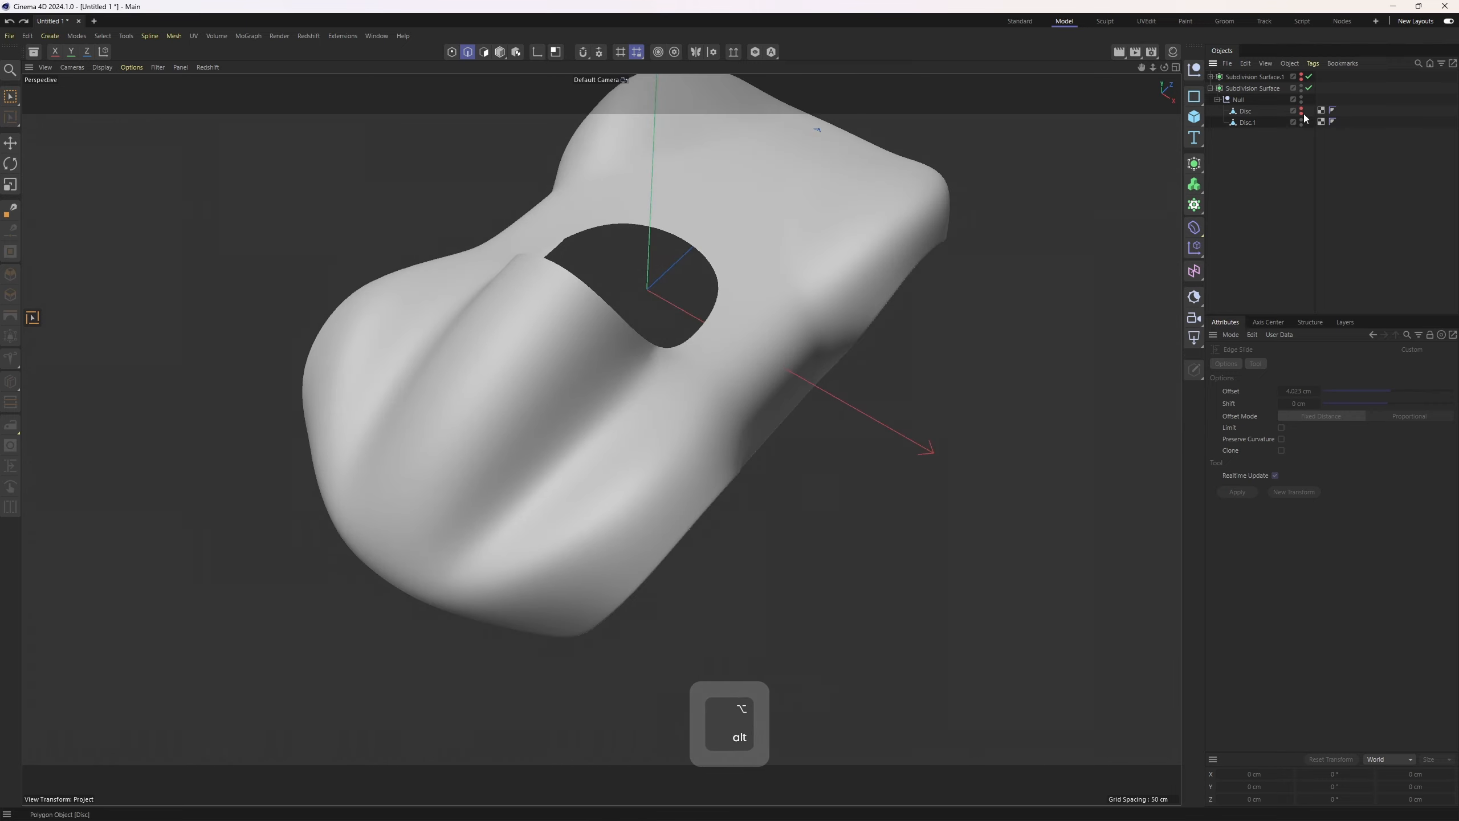
{"action": "key", "text": "ctrl+z"}
{"action": "left_click", "coordinate": [1242, 112]}
{"action": "left_click", "coordinate": [1243, 122], "text": "ctrl"}
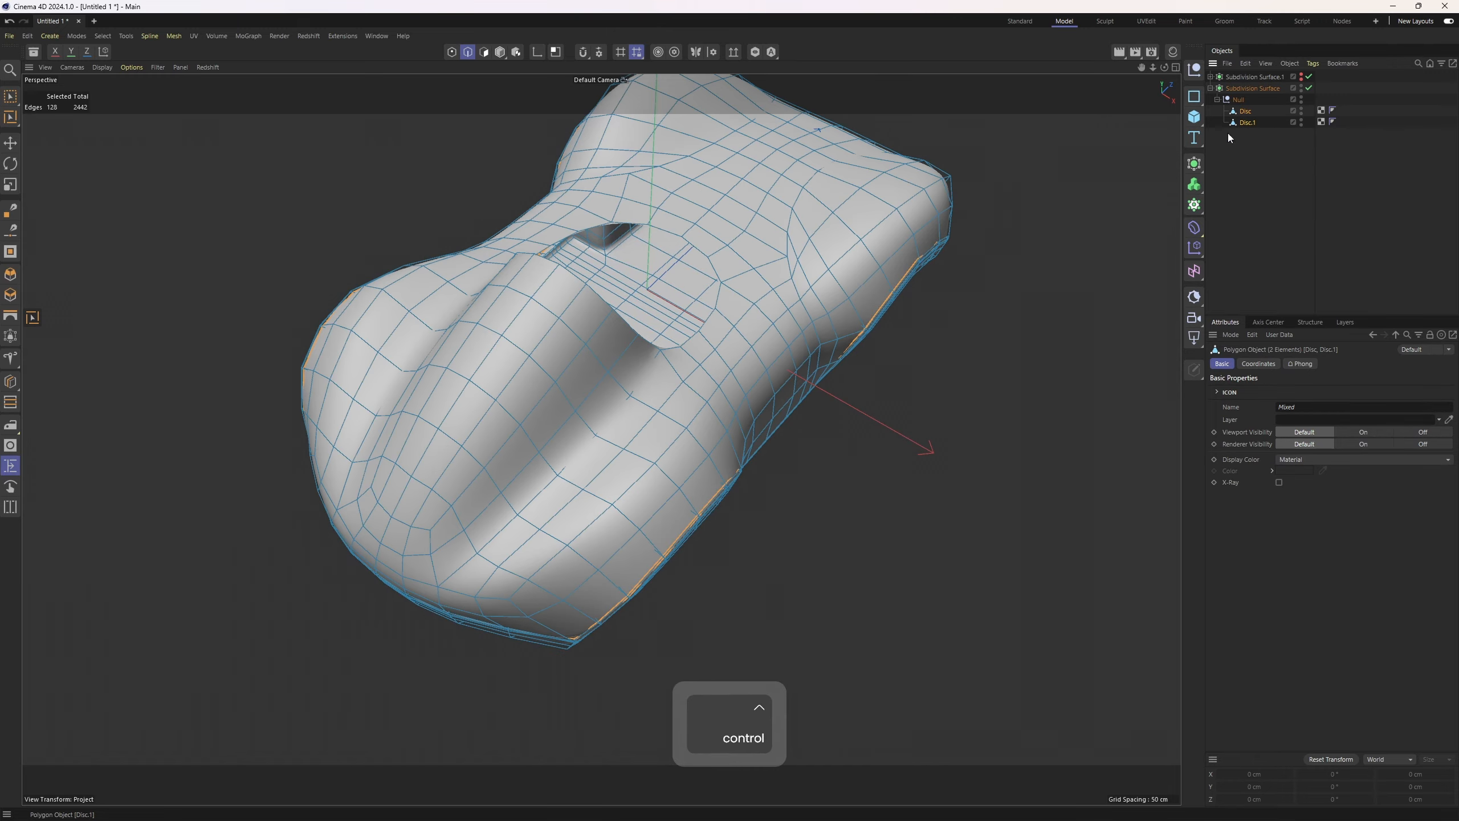
Switch both discs to point editing and activate the Brush tool
{"action": "key", "text": "1"}
{"action": "key", "text": "3"}
{"action": "key", "text": "e"}
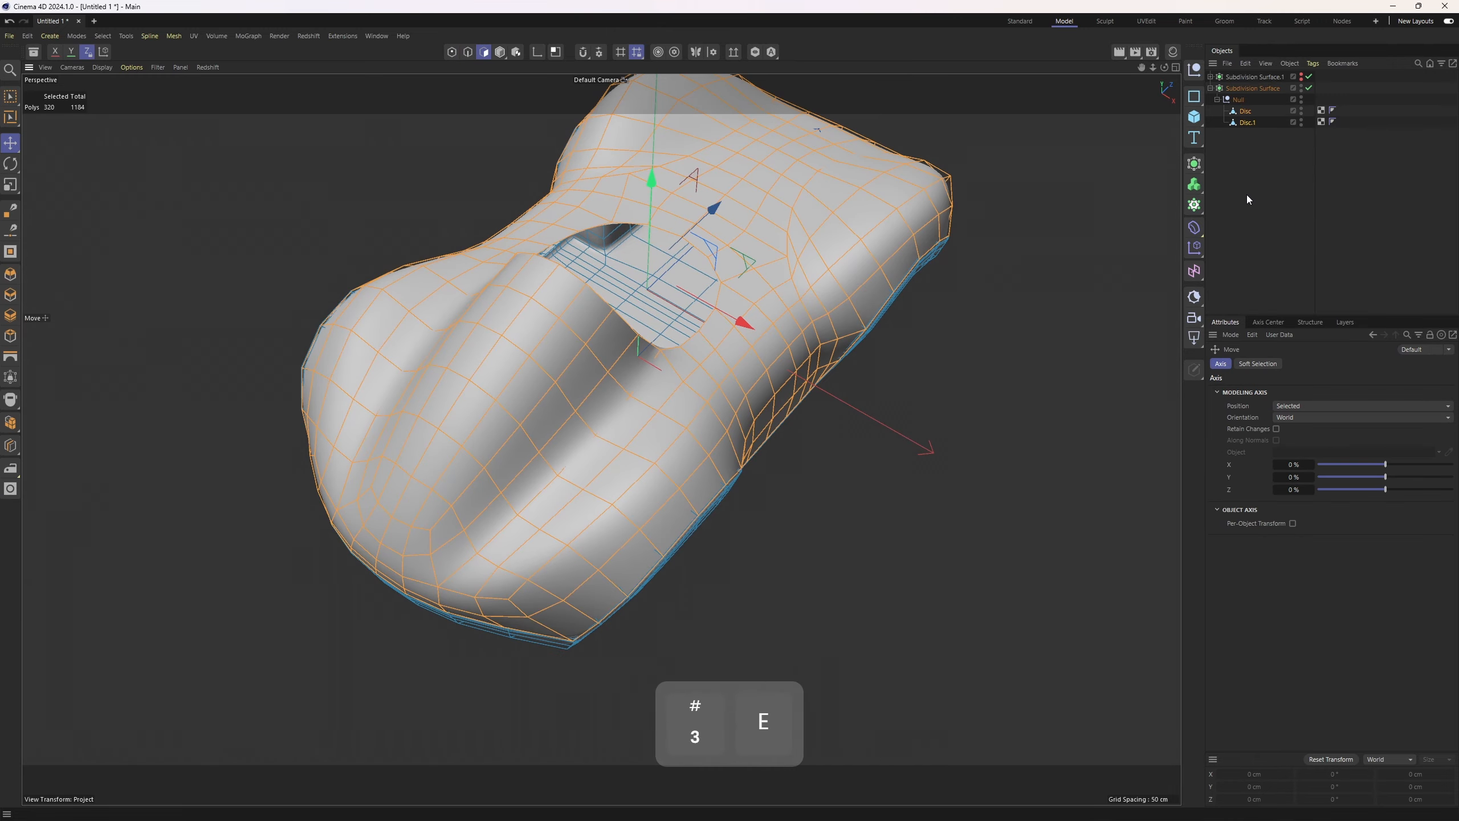
{"action": "key", "text": "1"}
{"action": "left_click_drag", "start_coordinate": [815, 396], "coordinate": [811, 451], "text": "alt"}
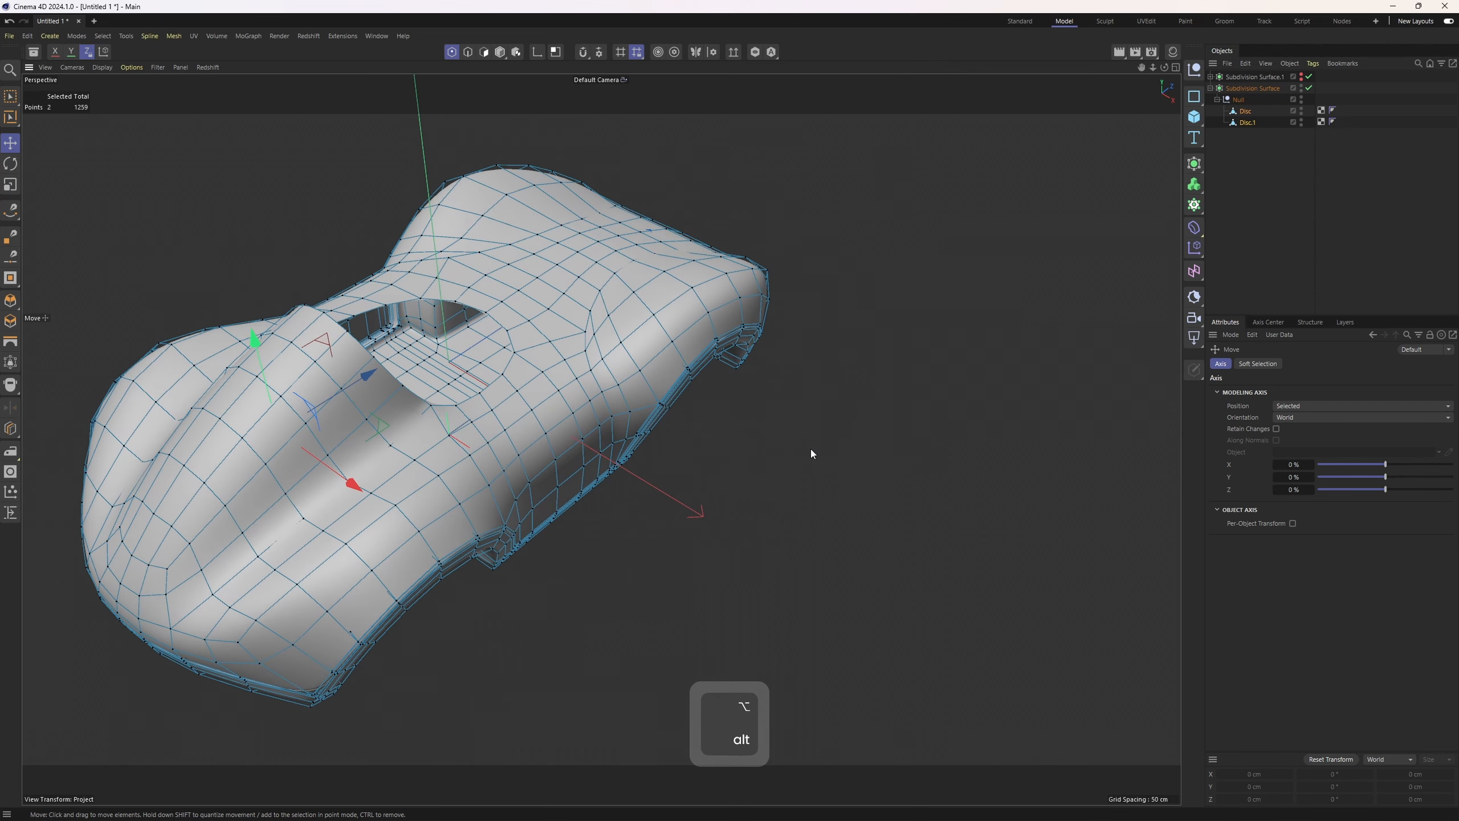
{"action": "left_click", "coordinate": [1093, 285]}
{"action": "key", "text": "m"}
{"action": "left_click", "coordinate": [947, 718]}
{"action": "mouse_move", "coordinate": [660, 415]}
{"action": "left_mouse_down", "text": "alt"}
{"action": "mouse_move", "coordinate": [641, 433]}
{"action": "mouse_move", "coordinate": [612, 417]}
{"action": "left_mouse_up", "text": "alt"}
{"action": "middle_click_drag", "start_coordinate": [612, 418], "coordinate": [744, 408]}
Smear the front edge points in the top view with the Brush and undo the last stroke
{"action": "middle_click", "coordinate": [831, 517]}
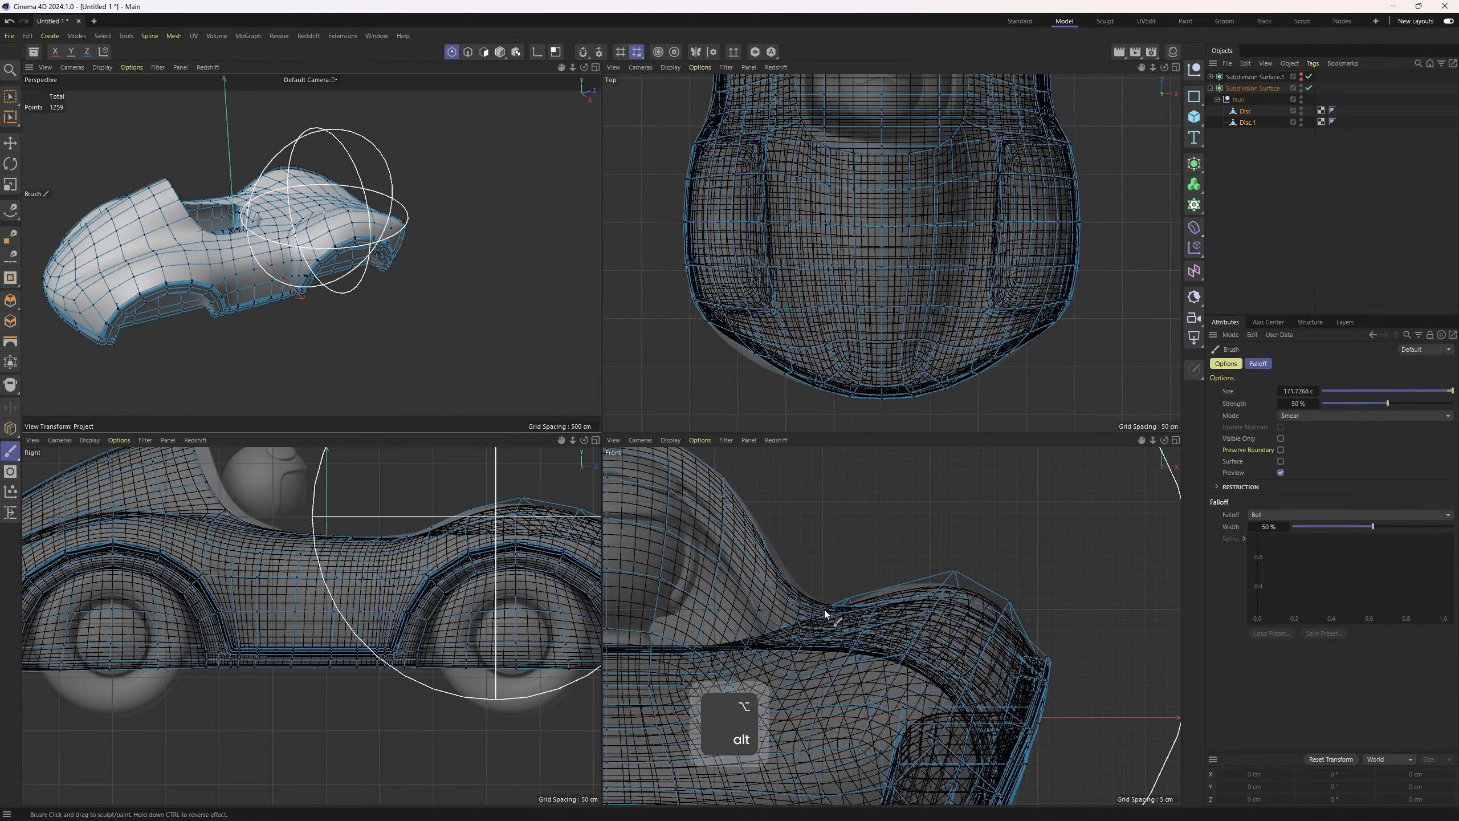
{"action": "middle_click", "coordinate": [870, 231]}
{"action": "right_click_drag", "start_coordinate": [892, 249], "coordinate": [730, 374], "text": "alt"}
{"action": "middle_click_drag", "start_coordinate": [730, 374], "coordinate": [773, 468], "text": "alt"}
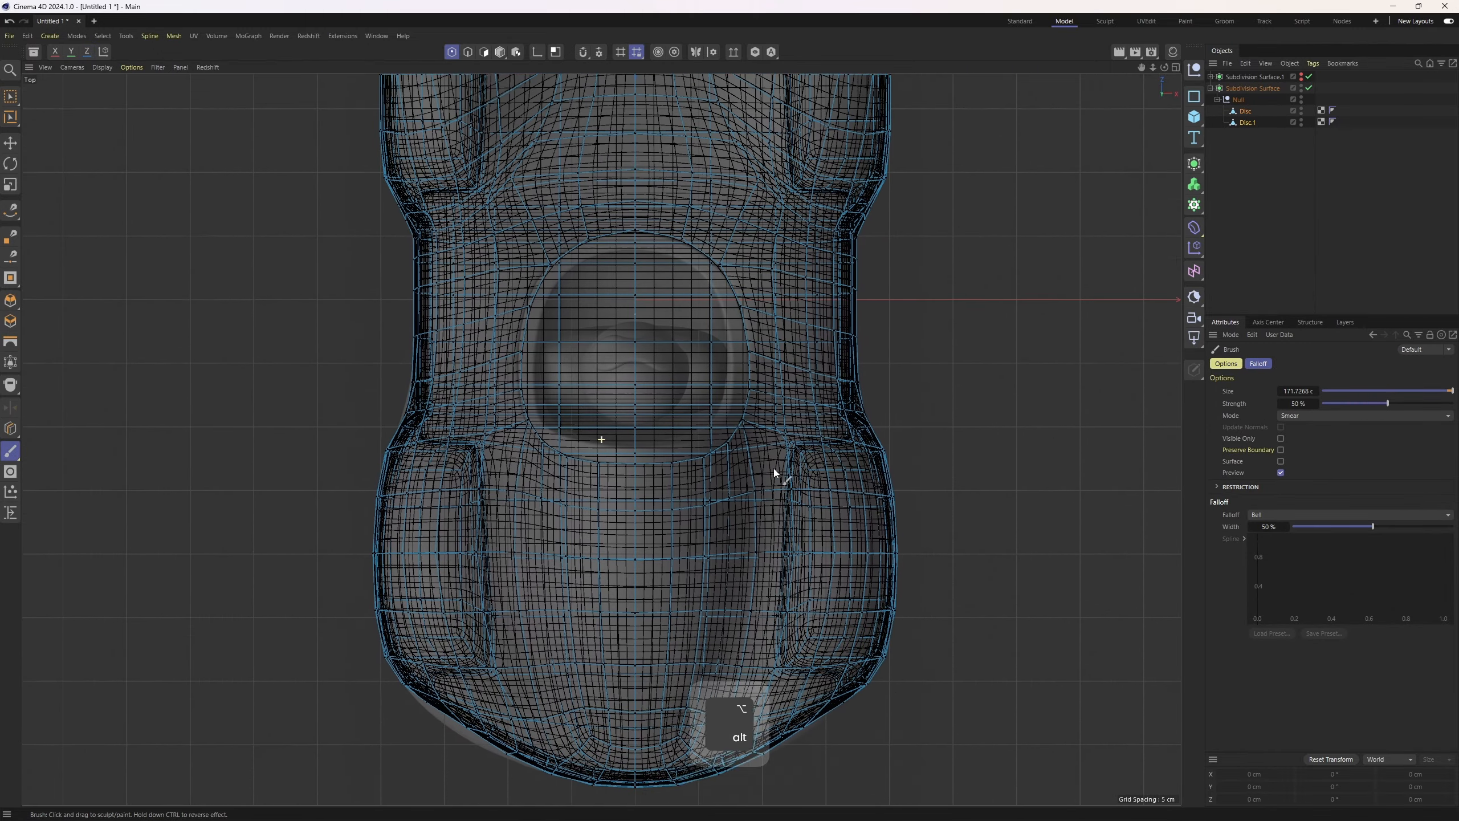
{"action": "middle_click_drag", "start_coordinate": [802, 201], "coordinate": [793, 358], "text": "alt"}
{"action": "right_click_drag", "start_coordinate": [793, 358], "coordinate": [885, 276], "text": "alt"}
{"action": "mouse_move", "coordinate": [844, 98]}
{"action": "middle_mouse_down", "text": "alt"}
{"action": "mouse_move", "coordinate": [772, 296]}
{"action": "mouse_move", "coordinate": [798, 319]}
{"action": "middle_mouse_up", "text": "alt"}
{"action": "right_click_drag", "start_coordinate": [797, 319], "coordinate": [830, 278], "text": "alt"}
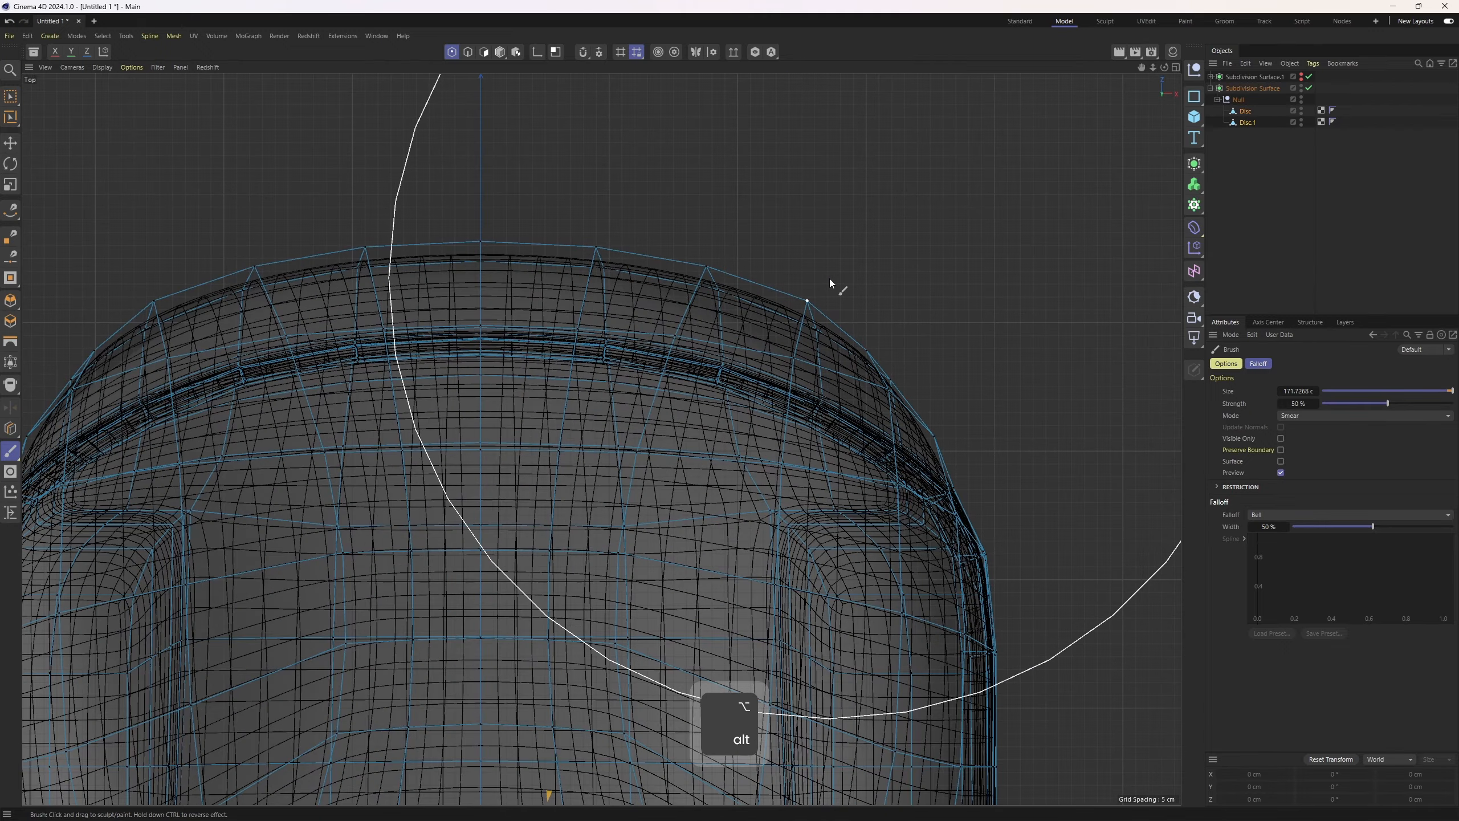
{"action": "left_click_drag", "start_coordinate": [823, 279], "coordinate": [817, 305]}
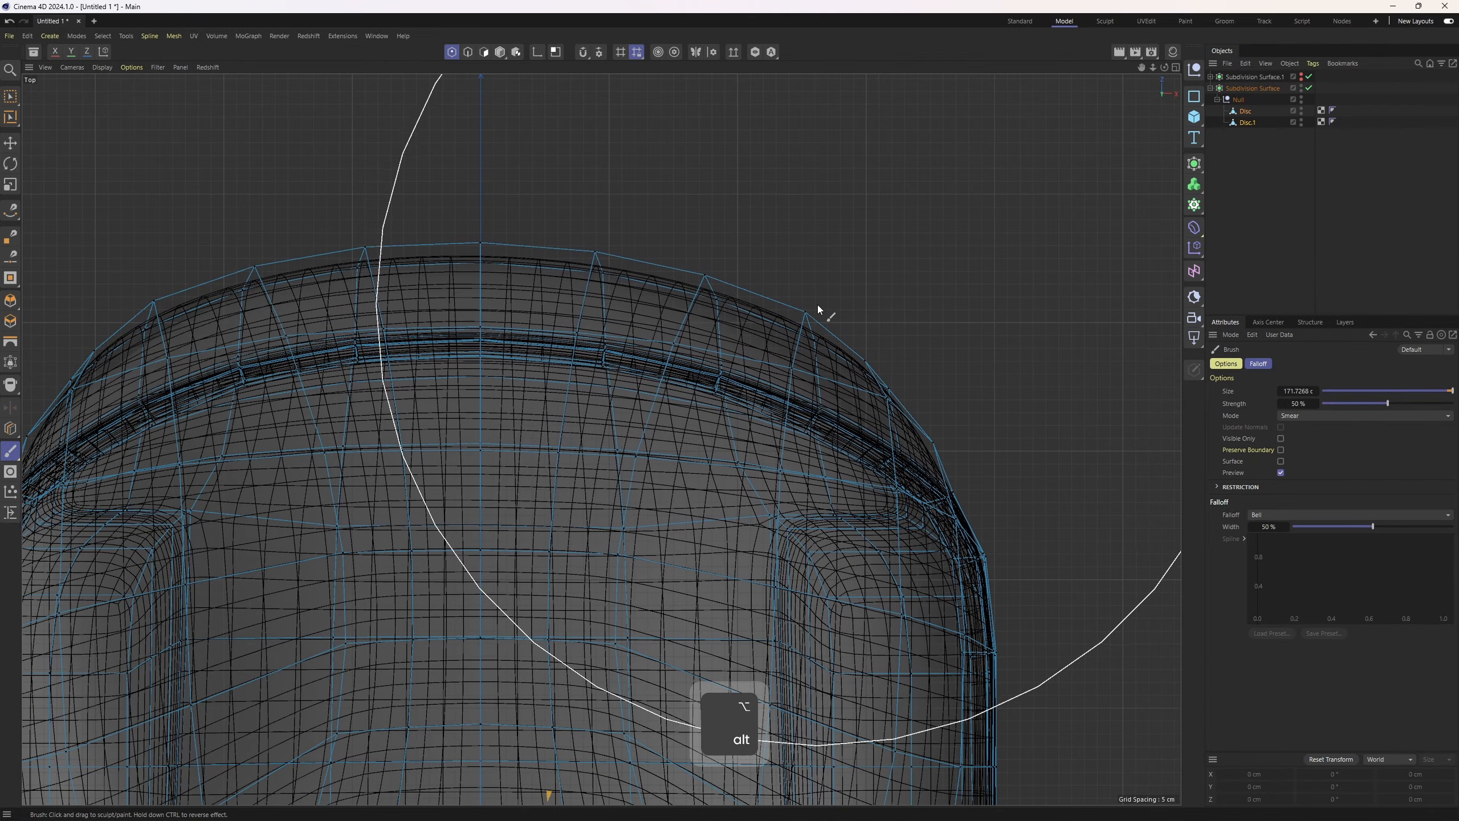
{"action": "key", "text": "ctrl+z"}
Turn on X-axis planar symmetry for the Brush sculpting
{"action": "key", "text": "F1"}
{"action": "left_click_drag", "start_coordinate": [624, 315], "coordinate": [738, 146], "text": "alt"}
{"action": "left_click", "coordinate": [696, 52]}
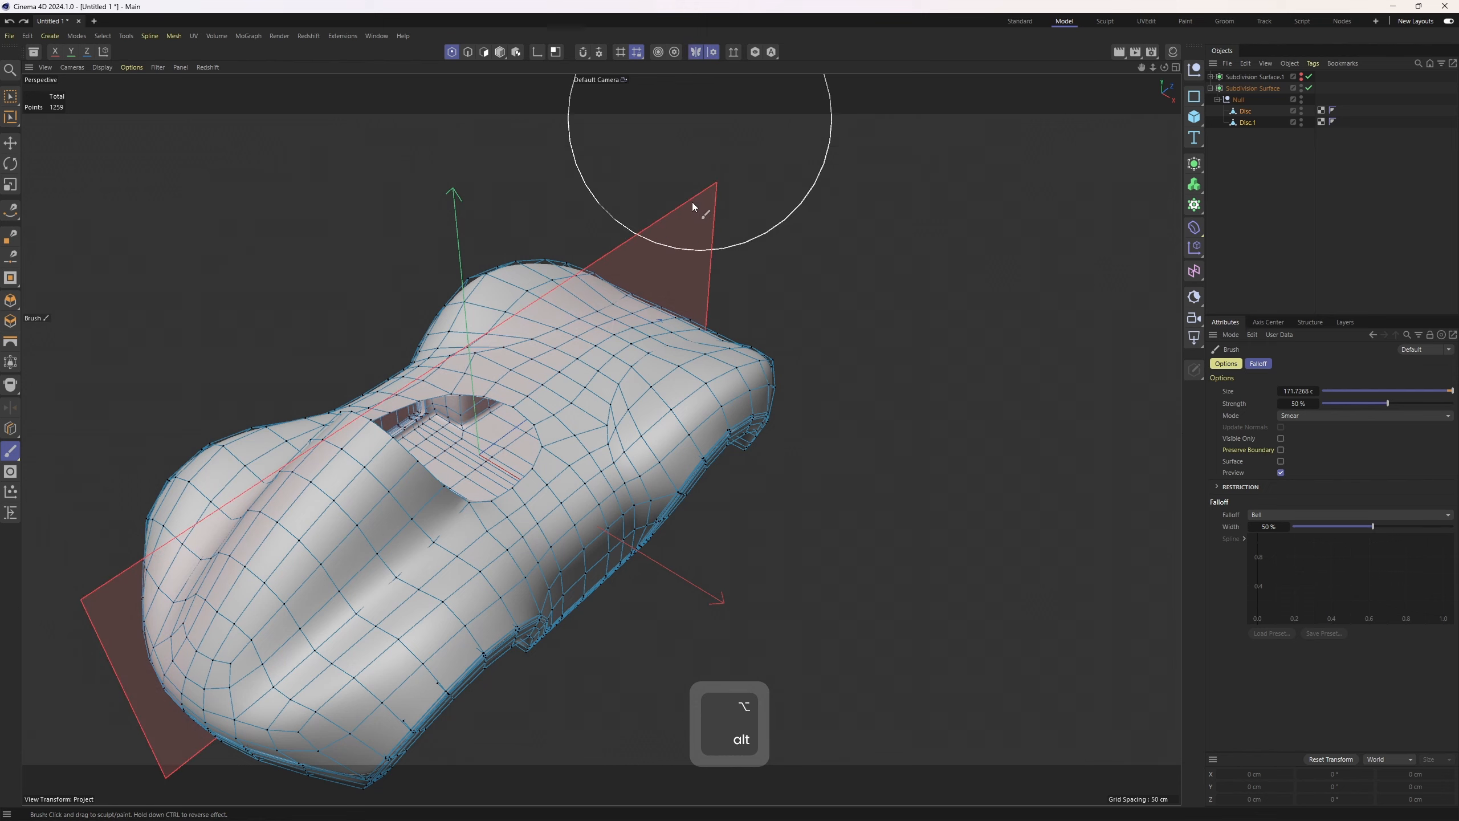
{"action": "left_click_drag", "start_coordinate": [692, 202], "coordinate": [746, 345], "text": "alt"}
{"action": "left_click", "coordinate": [713, 52]}
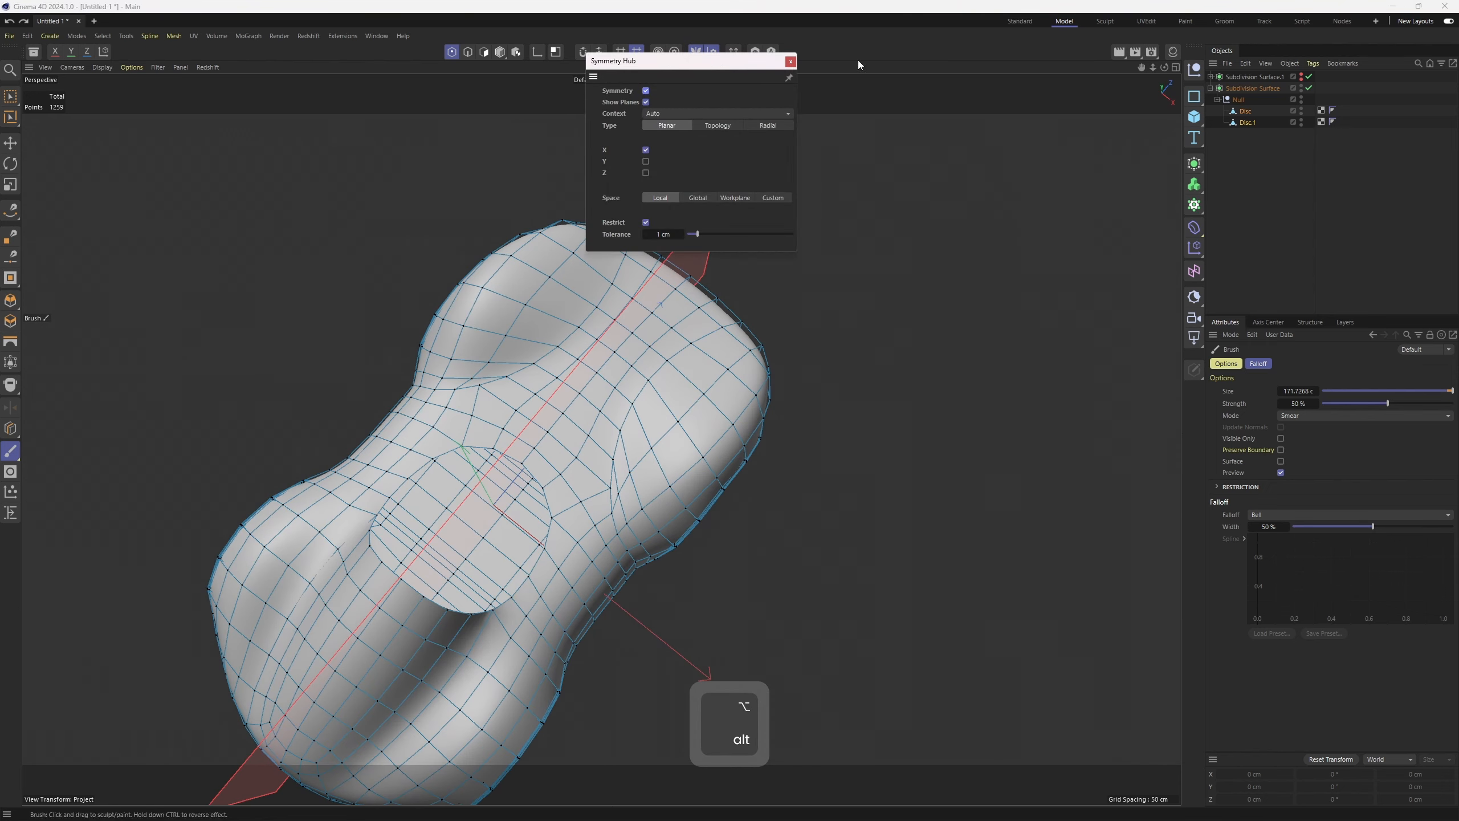
{"action": "key", "text": "F2"}
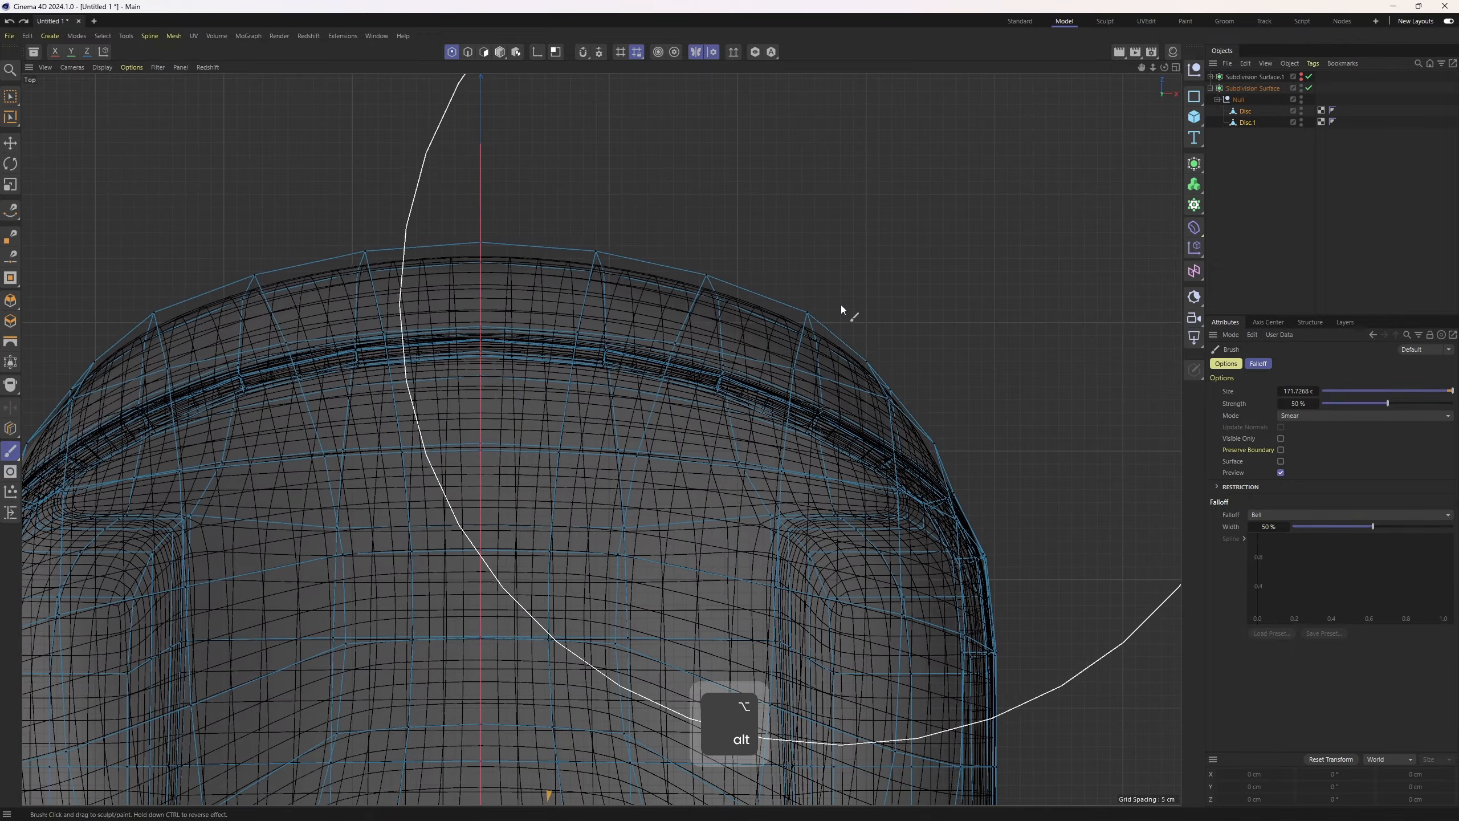
Smear the nose outline points symmetrically in the top view with the Brush
{"action": "left_click_drag", "start_coordinate": [841, 304], "coordinate": [835, 322]}
{"action": "middle_click_drag", "start_coordinate": [832, 340], "coordinate": [791, 207], "text": "alt"}
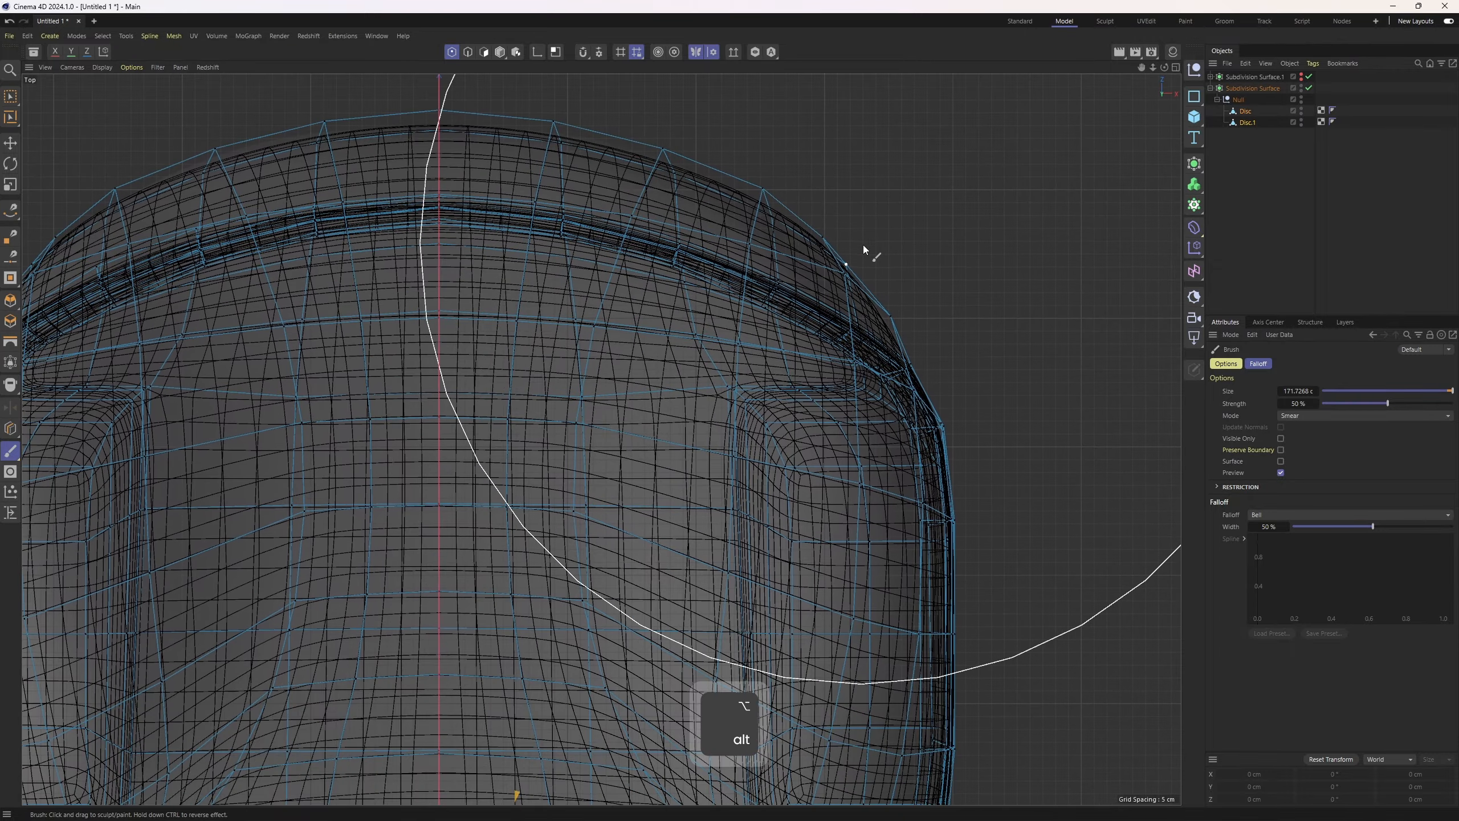
{"action": "scroll", "coordinate": [865, 254], "scroll_direction": "down", "scroll_amount": 3}
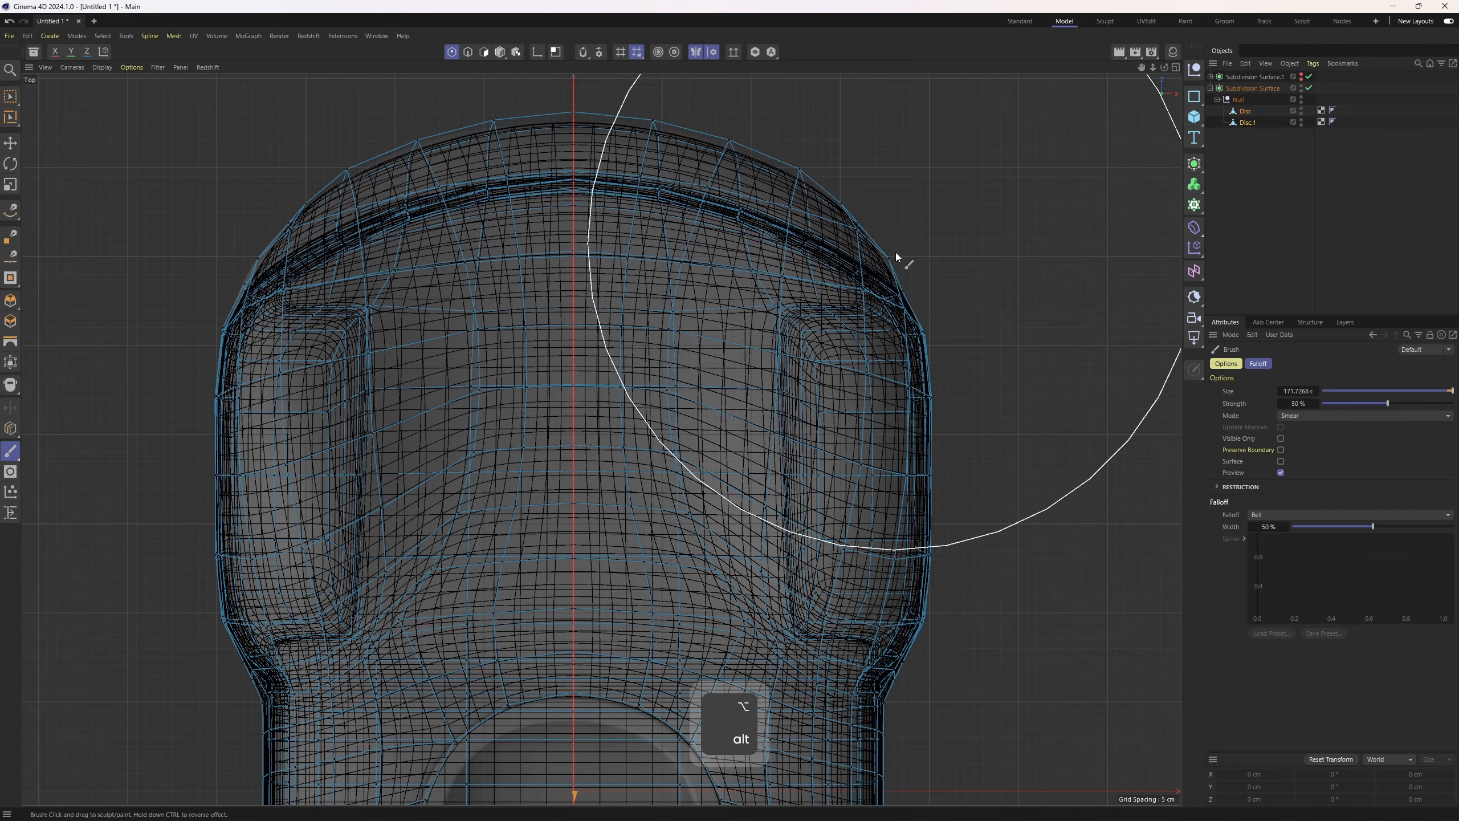
{"action": "middle_click_drag", "start_coordinate": [889, 613], "coordinate": [828, 227], "text": "alt"}
{"action": "middle_click_drag", "start_coordinate": [843, 661], "coordinate": [847, 174], "text": "alt"}
{"action": "scroll", "coordinate": [739, 560], "scroll_direction": "up", "scroll_amount": 2}
{"action": "middle_click_drag", "start_coordinate": [735, 565], "coordinate": [687, 566]}
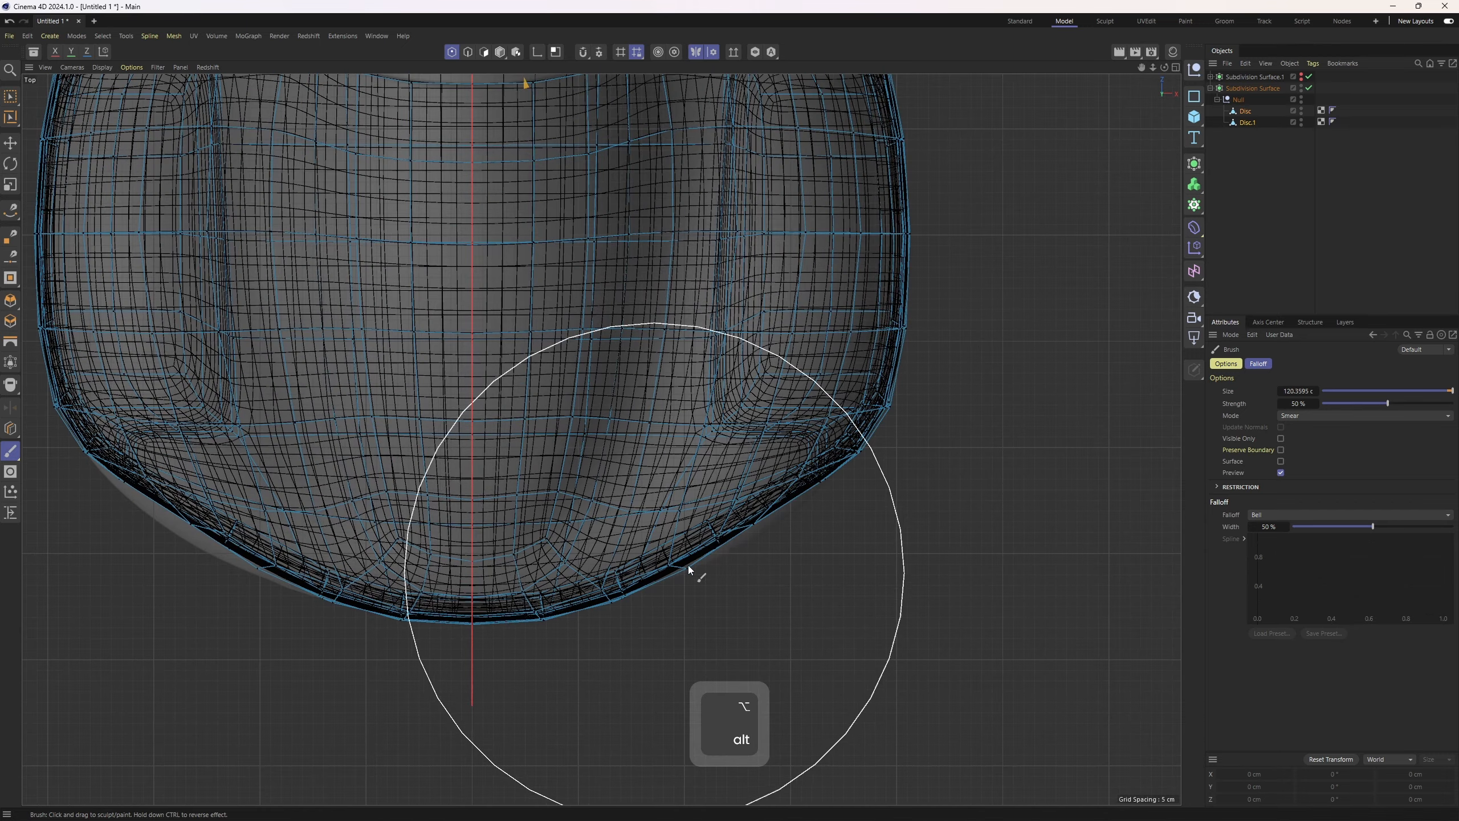
{"action": "left_click_drag", "start_coordinate": [718, 532], "coordinate": [729, 551]}
{"action": "middle_click_drag", "start_coordinate": [783, 539], "coordinate": [711, 540]}
{"action": "left_click_drag", "start_coordinate": [744, 522], "coordinate": [763, 540]}
Deselect the objects and inspect the smoothed shape in Gouraud shading across the views
{"action": "left_click", "coordinate": [1261, 250]}
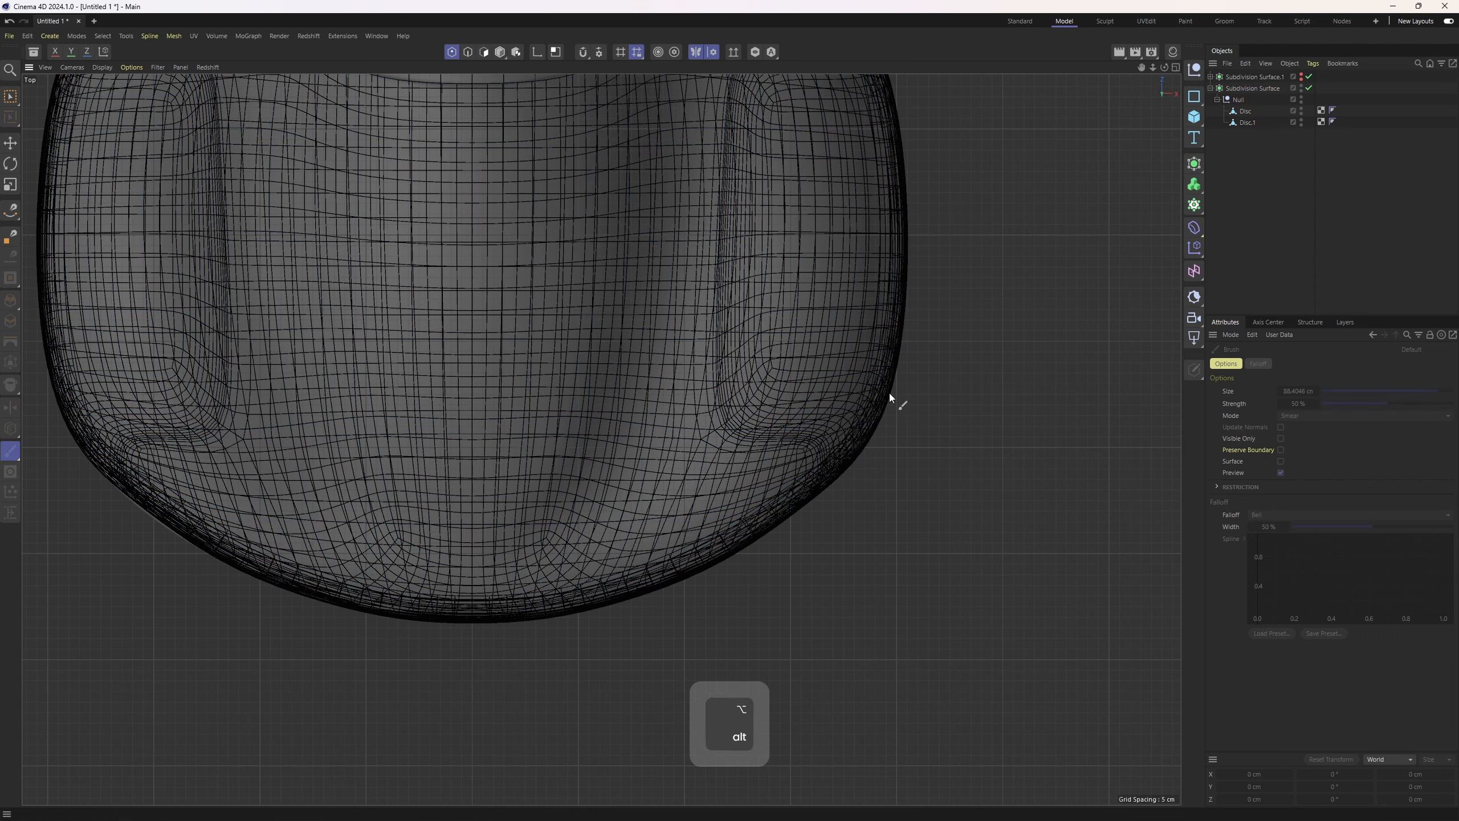
{"action": "right_click_drag", "start_coordinate": [889, 393], "coordinate": [837, 440], "text": "alt"}
{"action": "key", "text": "n"}
{"action": "key", "text": "a"}
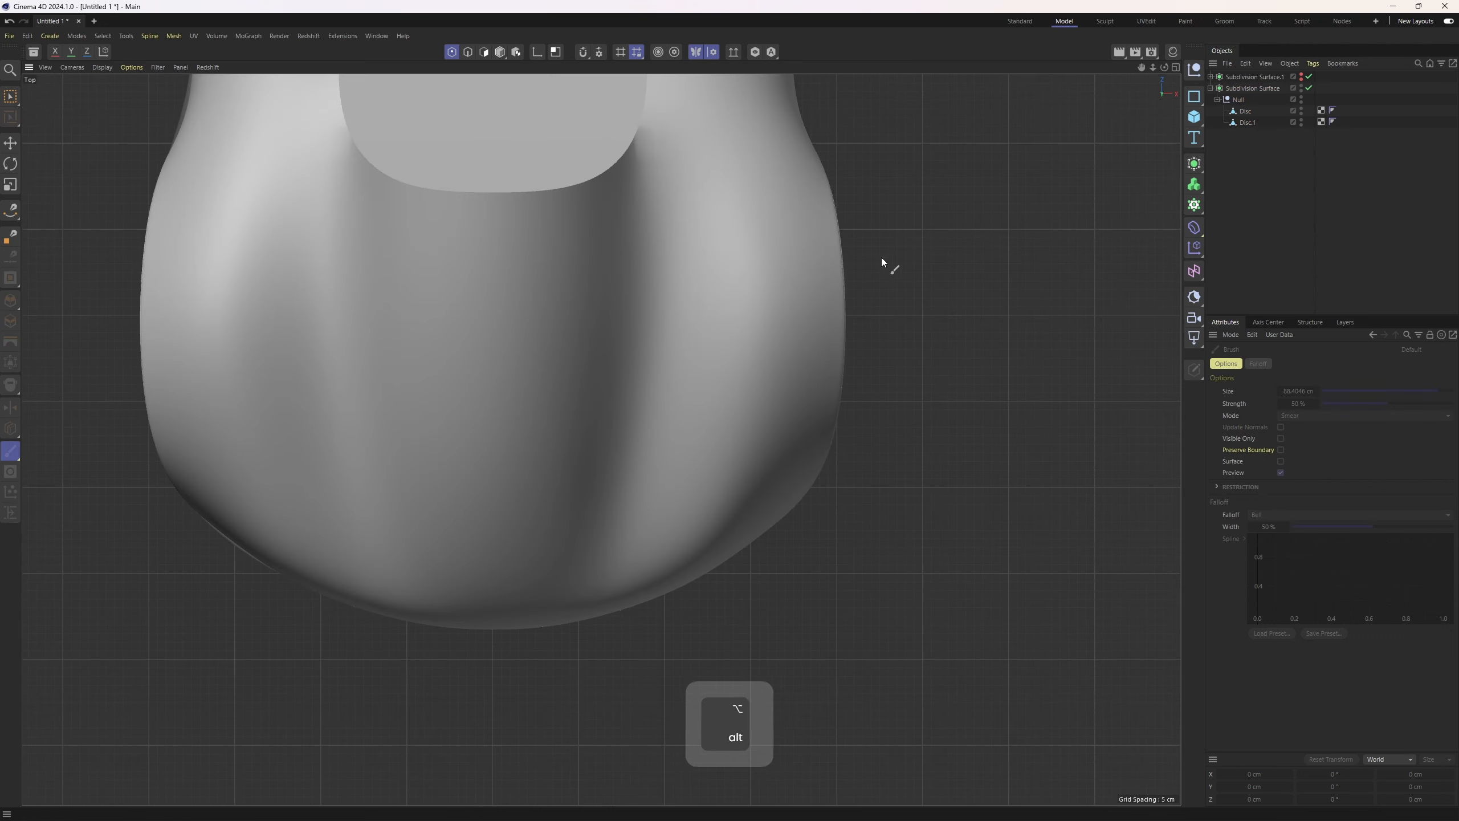
{"action": "middle_click_drag", "start_coordinate": [881, 257], "coordinate": [690, 461], "text": "alt"}
{"action": "middle_click", "coordinate": [370, 567]}
{"action": "right_click_drag", "start_coordinate": [370, 567], "coordinate": [523, 508], "text": "alt"}
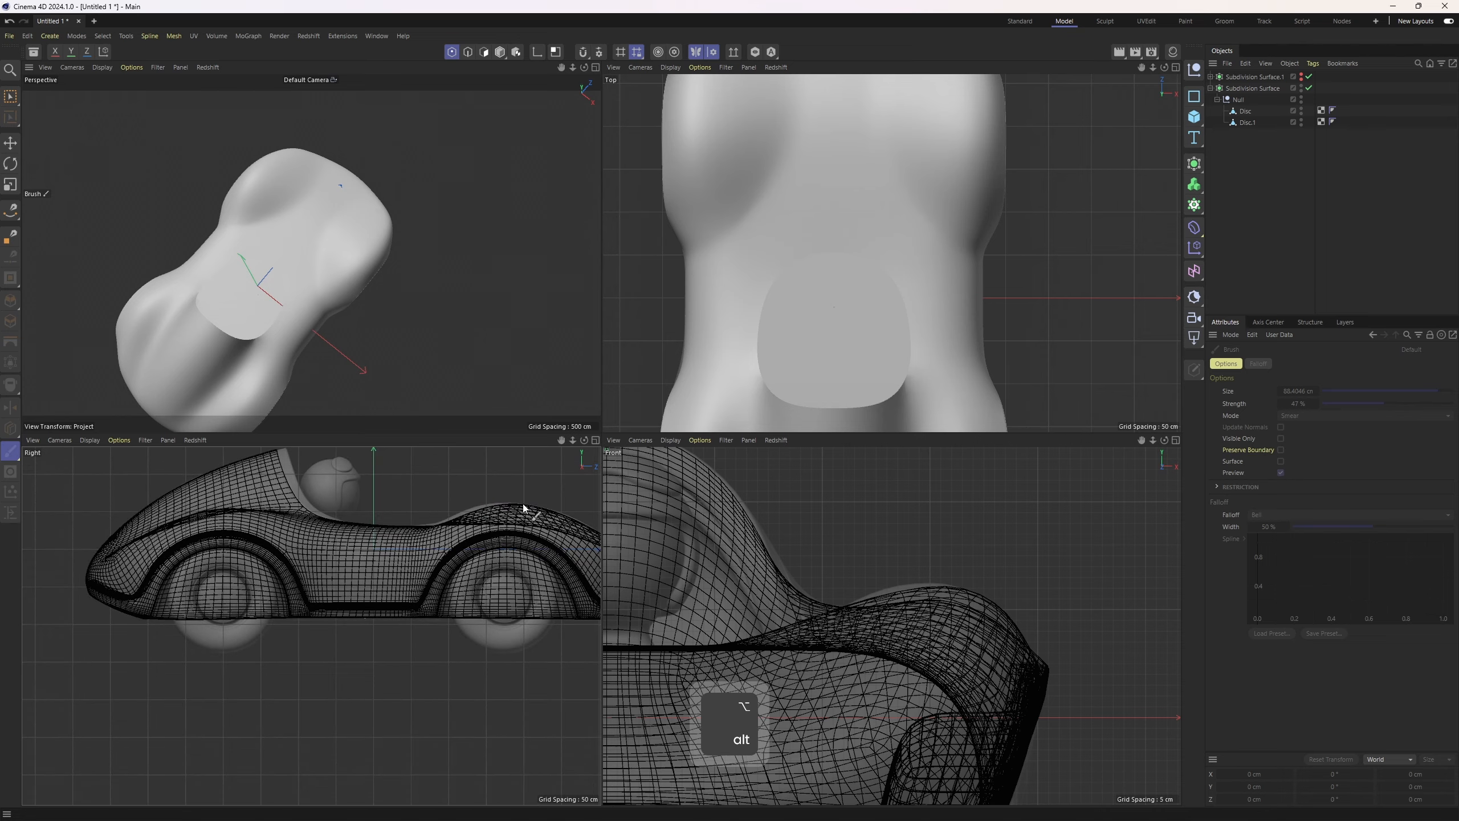
Reselect the discs and smear the rear fender's top profile points in the side view with the Brush
{"action": "middle_click", "coordinate": [474, 545]}
{"action": "middle_click_drag", "start_coordinate": [737, 404], "coordinate": [420, 523], "text": "alt"}
{"action": "right_click_drag", "start_coordinate": [747, 431], "coordinate": [867, 395], "text": "alt"}
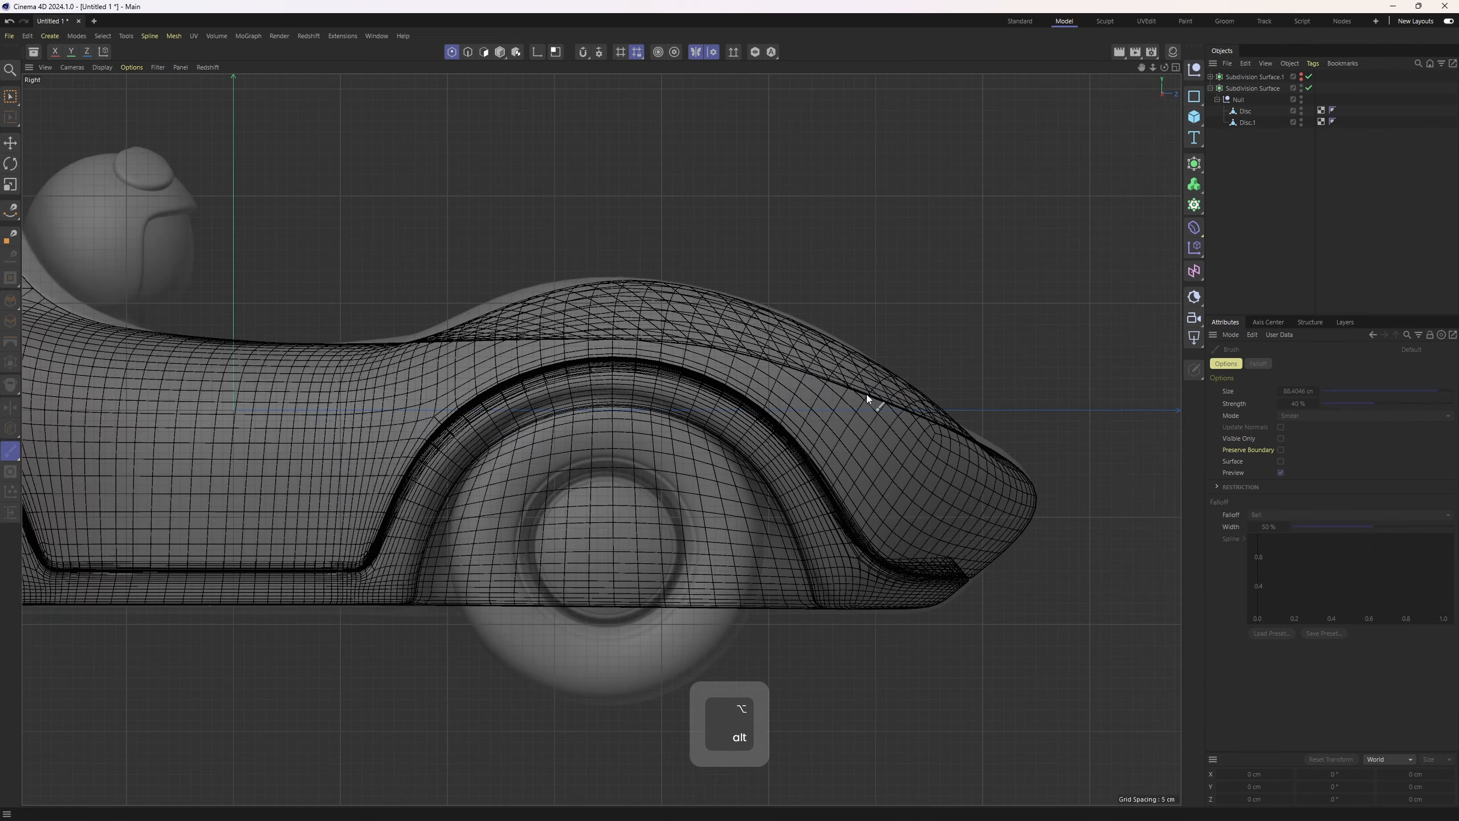
{"action": "key", "text": "ctrl+z"}
{"action": "scroll", "coordinate": [770, 338], "scroll_direction": "up", "scroll_amount": 3}
{"action": "middle_click_drag", "start_coordinate": [584, 251], "coordinate": [532, 248]}
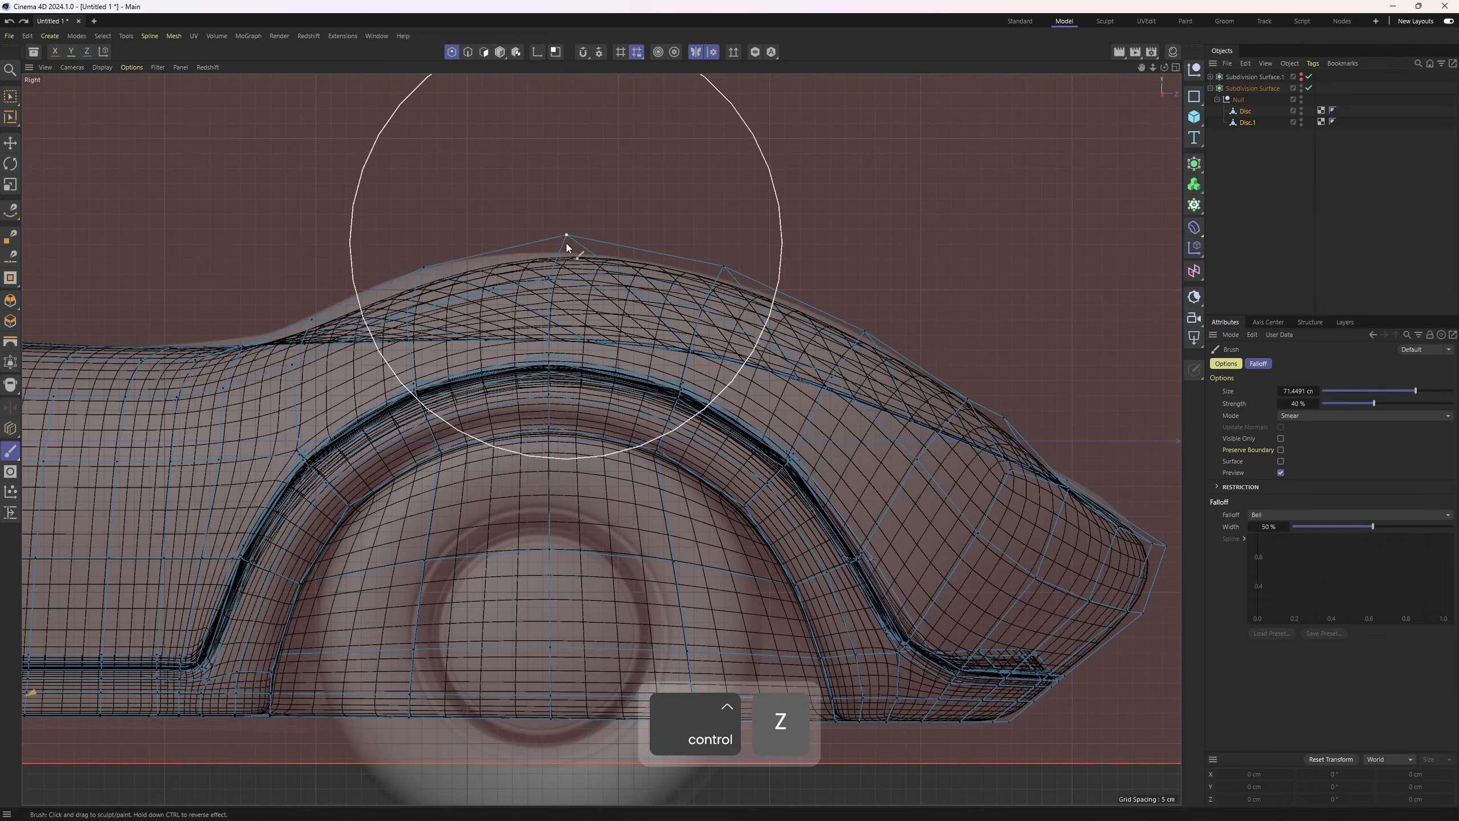
{"action": "left_click_drag", "start_coordinate": [565, 243], "coordinate": [556, 237]}
{"action": "middle_click_drag", "start_coordinate": [419, 271], "coordinate": [493, 271]}
{"action": "left_click_drag", "start_coordinate": [378, 290], "coordinate": [355, 263]}
{"action": "middle_click_drag", "start_coordinate": [741, 315], "coordinate": [673, 303], "text": "alt"}
{"action": "left_click_drag", "start_coordinate": [685, 281], "coordinate": [707, 282]}
{"action": "left_click_drag", "start_coordinate": [811, 331], "coordinate": [805, 322]}
Smear the rear tip's points in the side view with the Brush
{"action": "middle_click", "coordinate": [654, 296]}
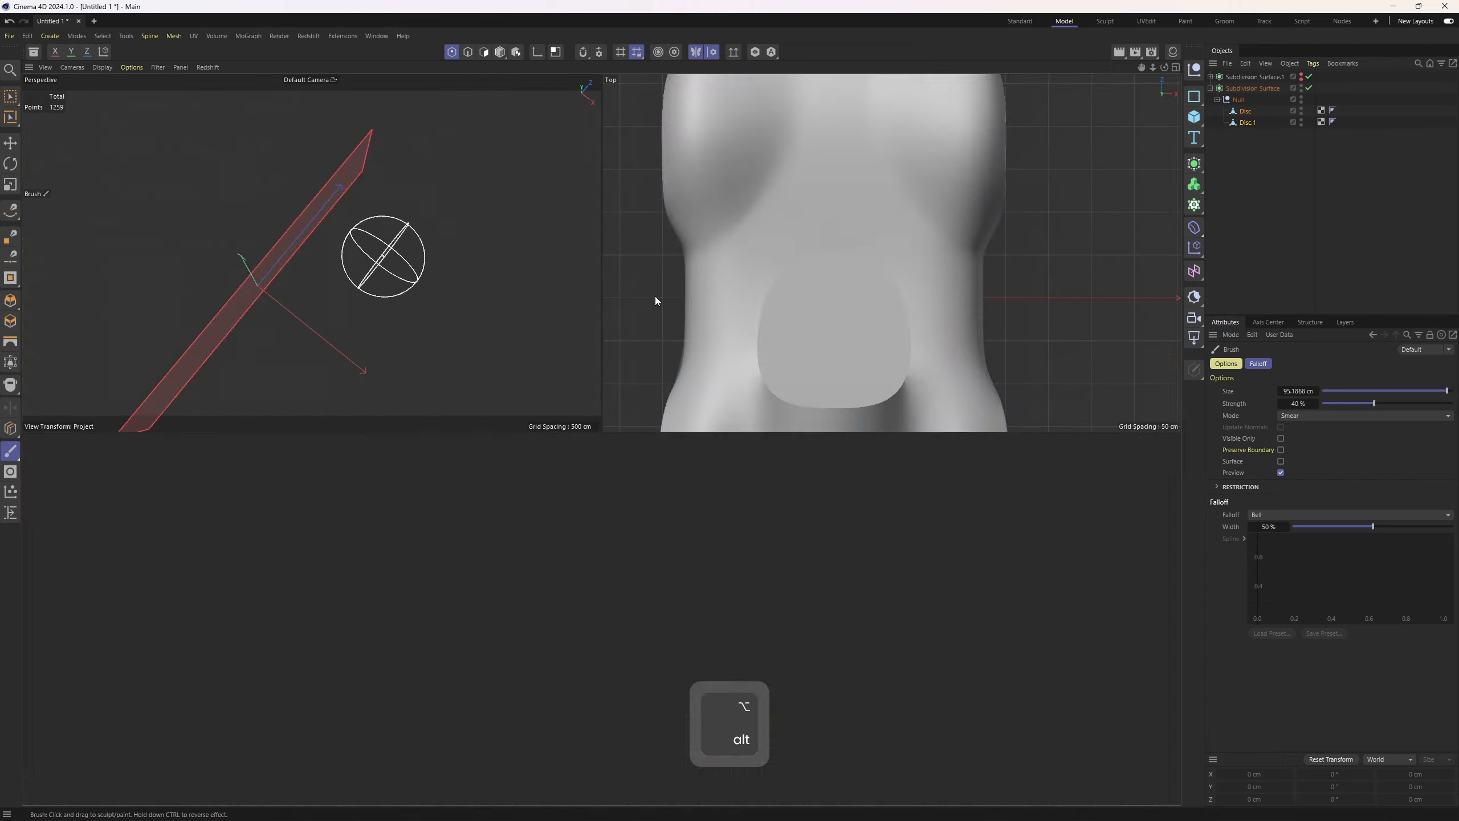
{"action": "middle_click", "coordinate": [431, 280]}
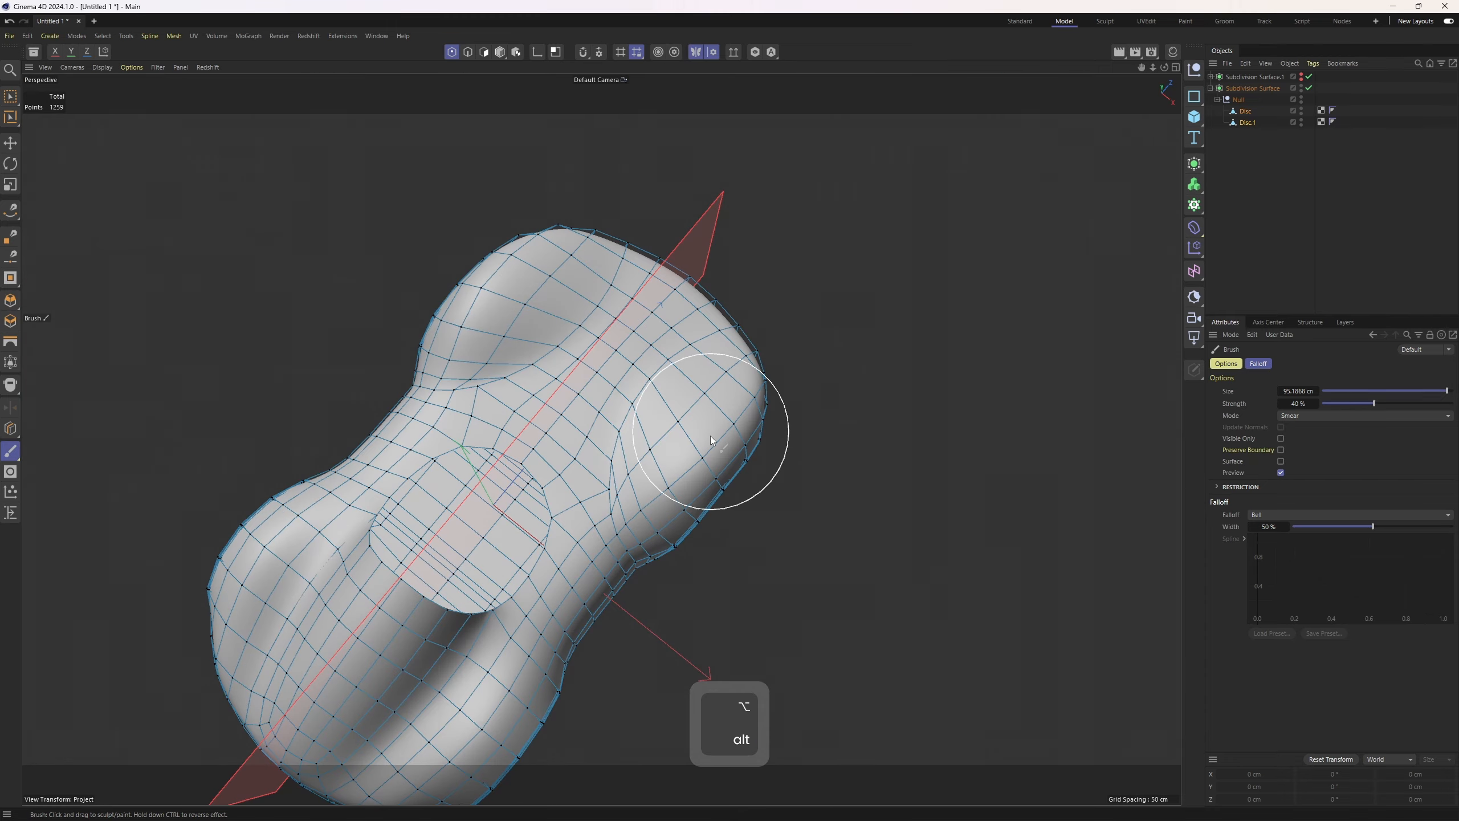
{"action": "middle_click", "coordinate": [726, 477]}
{"action": "middle_click", "coordinate": [889, 556]}
{"action": "middle_click", "coordinate": [770, 432]}
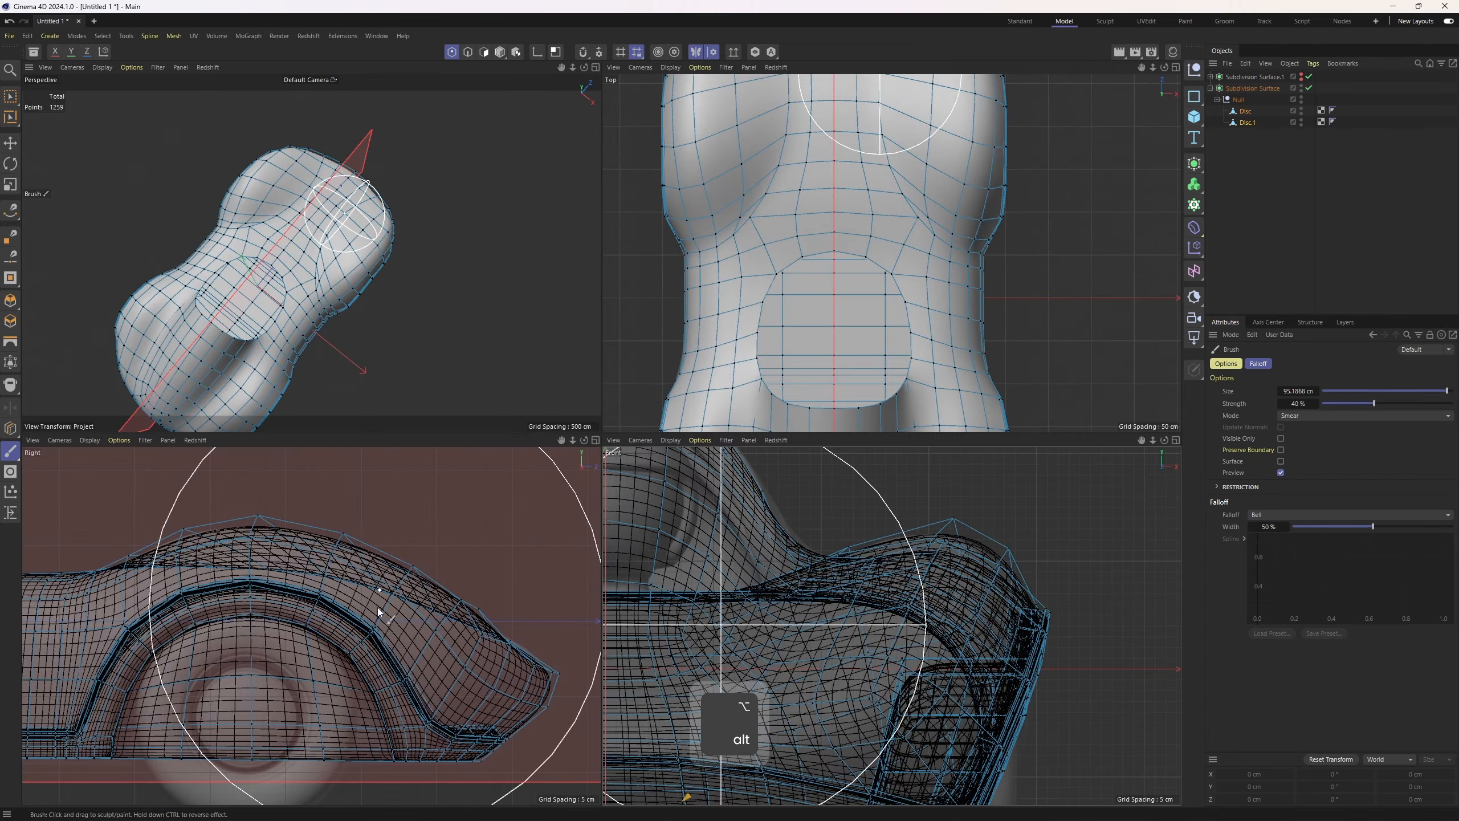
{"action": "middle_click", "coordinate": [374, 603]}
{"action": "mouse_move", "coordinate": [896, 402]}
{"action": "middle_mouse_down"}
{"action": "mouse_move", "coordinate": [820, 322]}
{"action": "mouse_move", "coordinate": [748, 332]}
{"action": "mouse_move", "coordinate": [801, 349]}
{"action": "mouse_move", "coordinate": [723, 336]}
{"action": "mouse_move", "coordinate": [914, 367]}
{"action": "mouse_move", "coordinate": [915, 403]}
{"action": "middle_mouse_up"}
{"action": "scroll", "coordinate": [737, 322], "scroll_direction": "up", "scroll_amount": 3}
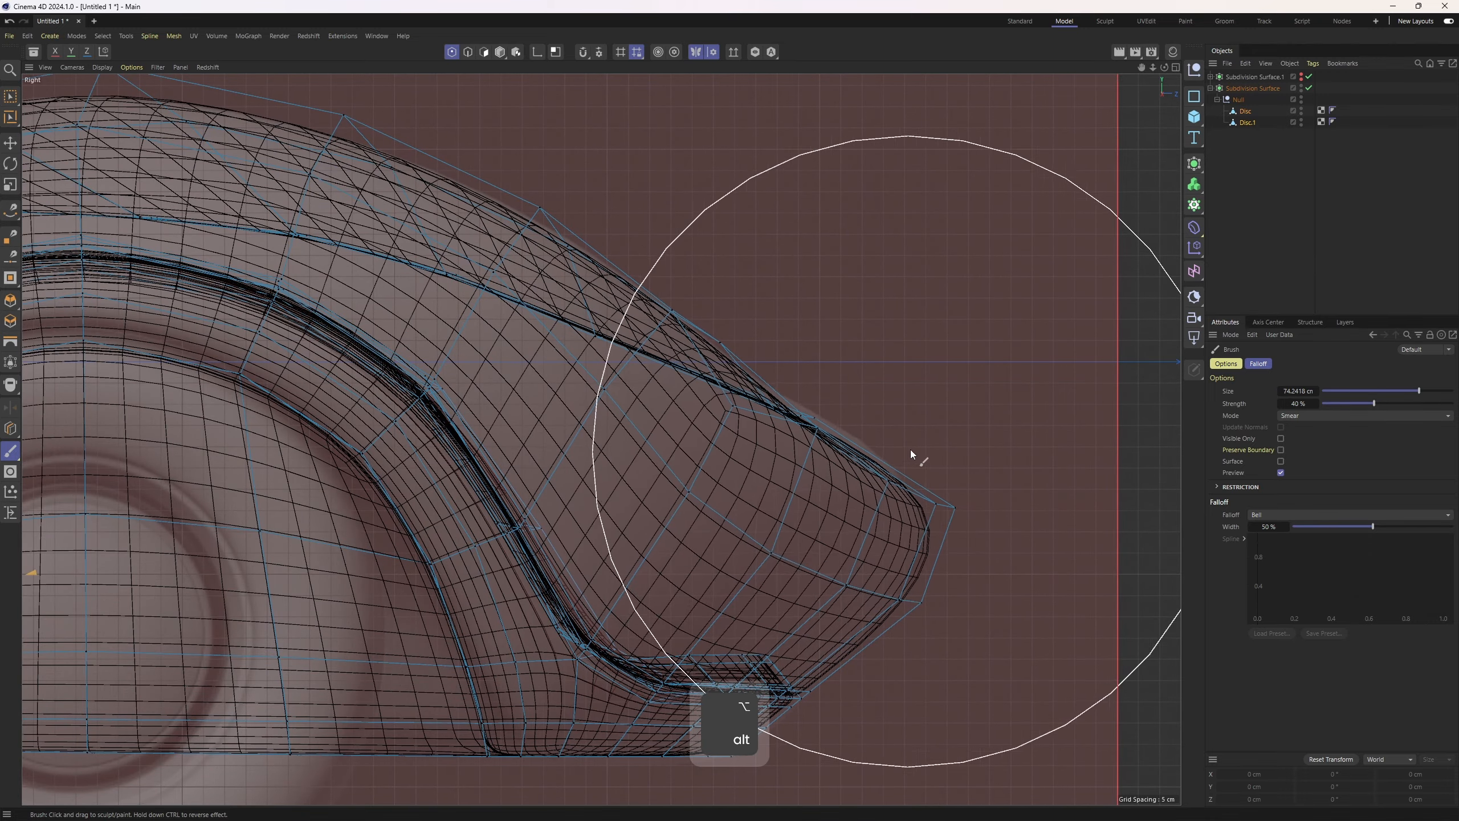
{"action": "left_click_drag", "start_coordinate": [923, 435], "coordinate": [933, 427]}
{"action": "scroll", "coordinate": [937, 427], "scroll_direction": "down", "scroll_amount": 4}
Smear the fender and cabin shoulder points in the front view with the Brush
{"action": "middle_click_drag", "start_coordinate": [539, 442], "coordinate": [983, 388], "text": "alt"}
{"action": "left_click_drag", "start_coordinate": [798, 303], "coordinate": [677, 344], "text": "alt"}
{"action": "middle_click_drag", "start_coordinate": [678, 344], "coordinate": [735, 235], "text": "alt"}
{"action": "middle_click", "coordinate": [546, 502]}
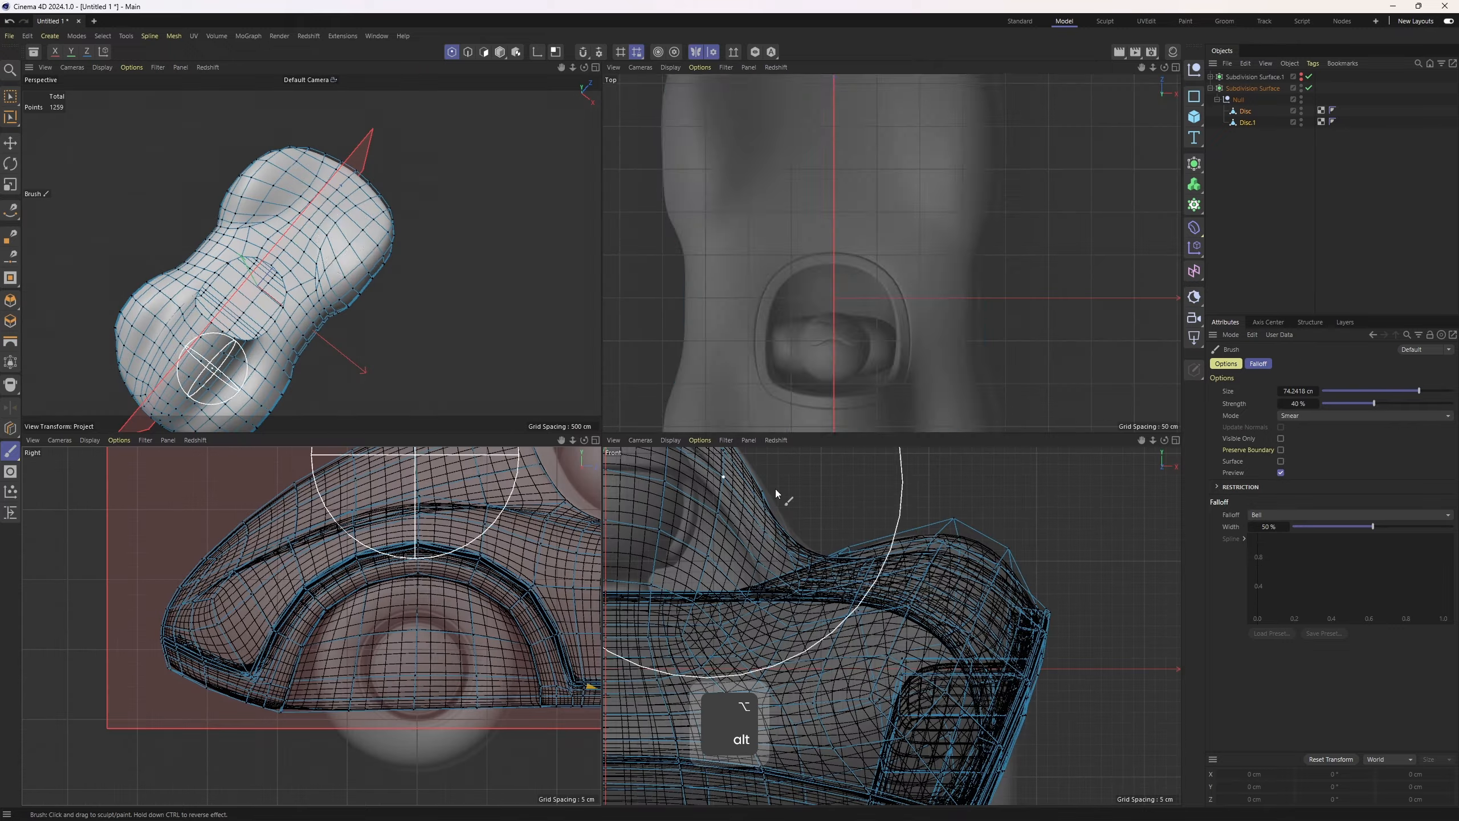
{"action": "middle_click", "coordinate": [747, 540]}
{"action": "right_click_drag", "start_coordinate": [742, 547], "coordinate": [709, 496], "text": "alt"}
{"action": "mouse_move", "coordinate": [709, 497]}
{"action": "middle_mouse_down", "text": "alt"}
{"action": "mouse_move", "coordinate": [847, 427]}
{"action": "mouse_move", "coordinate": [953, 526]}
{"action": "middle_mouse_up", "text": "alt"}
{"action": "right_click_drag", "start_coordinate": [802, 511], "coordinate": [827, 482], "text": "alt"}
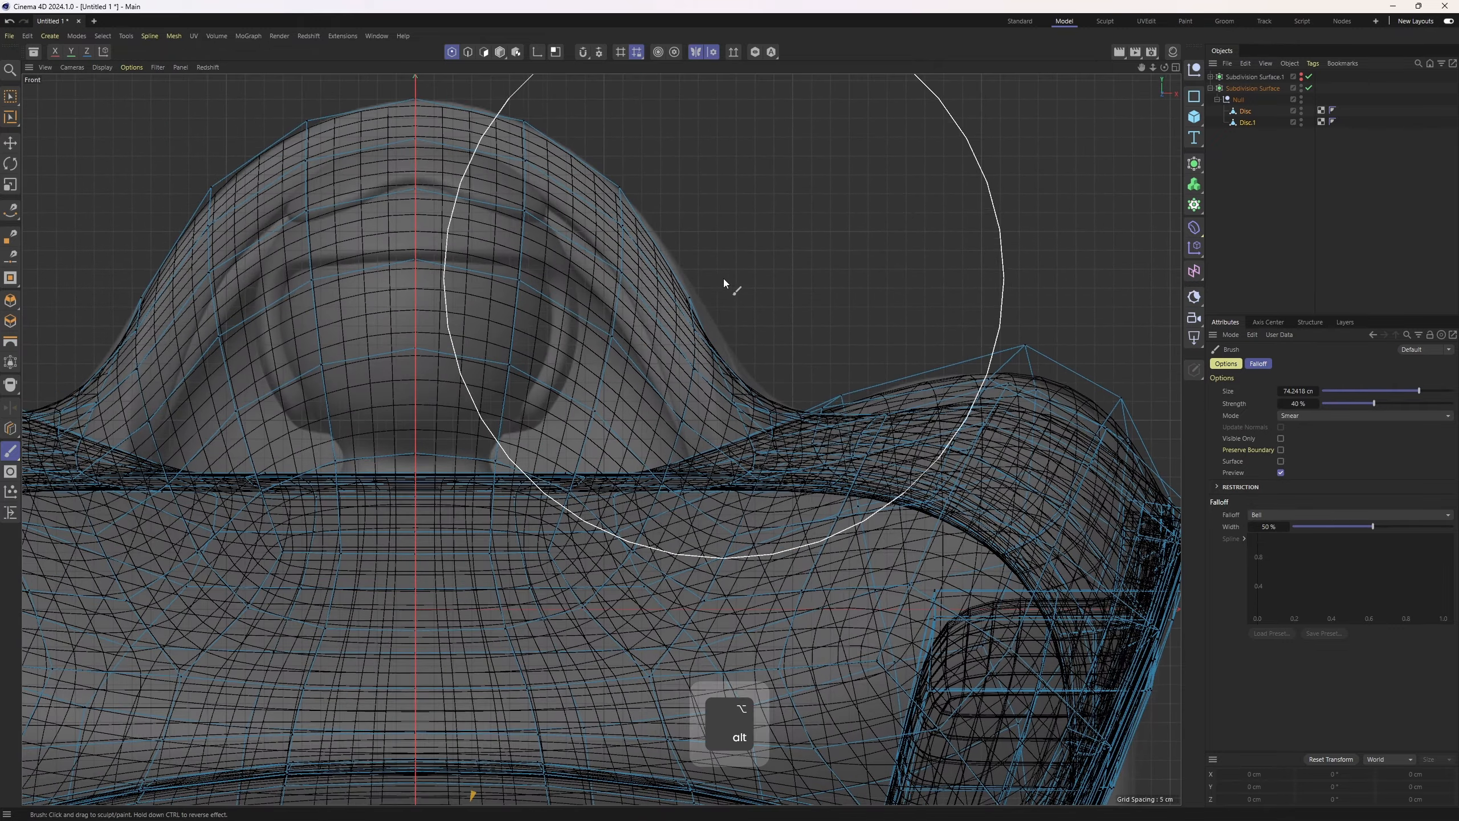
{"action": "middle_click_drag", "start_coordinate": [724, 279], "coordinate": [748, 383]}
{"action": "mouse_move", "coordinate": [748, 385]}
{"action": "right_mouse_down", "text": "alt"}
{"action": "mouse_move", "coordinate": [773, 405]}
{"action": "mouse_move", "coordinate": [798, 374]}
{"action": "mouse_move", "coordinate": [764, 373]}
{"action": "right_mouse_up", "text": "alt"}
{"action": "middle_click_drag", "start_coordinate": [816, 384], "coordinate": [635, 306], "text": "alt"}
{"action": "middle_click_drag", "start_coordinate": [750, 339], "coordinate": [953, 231], "text": "alt"}
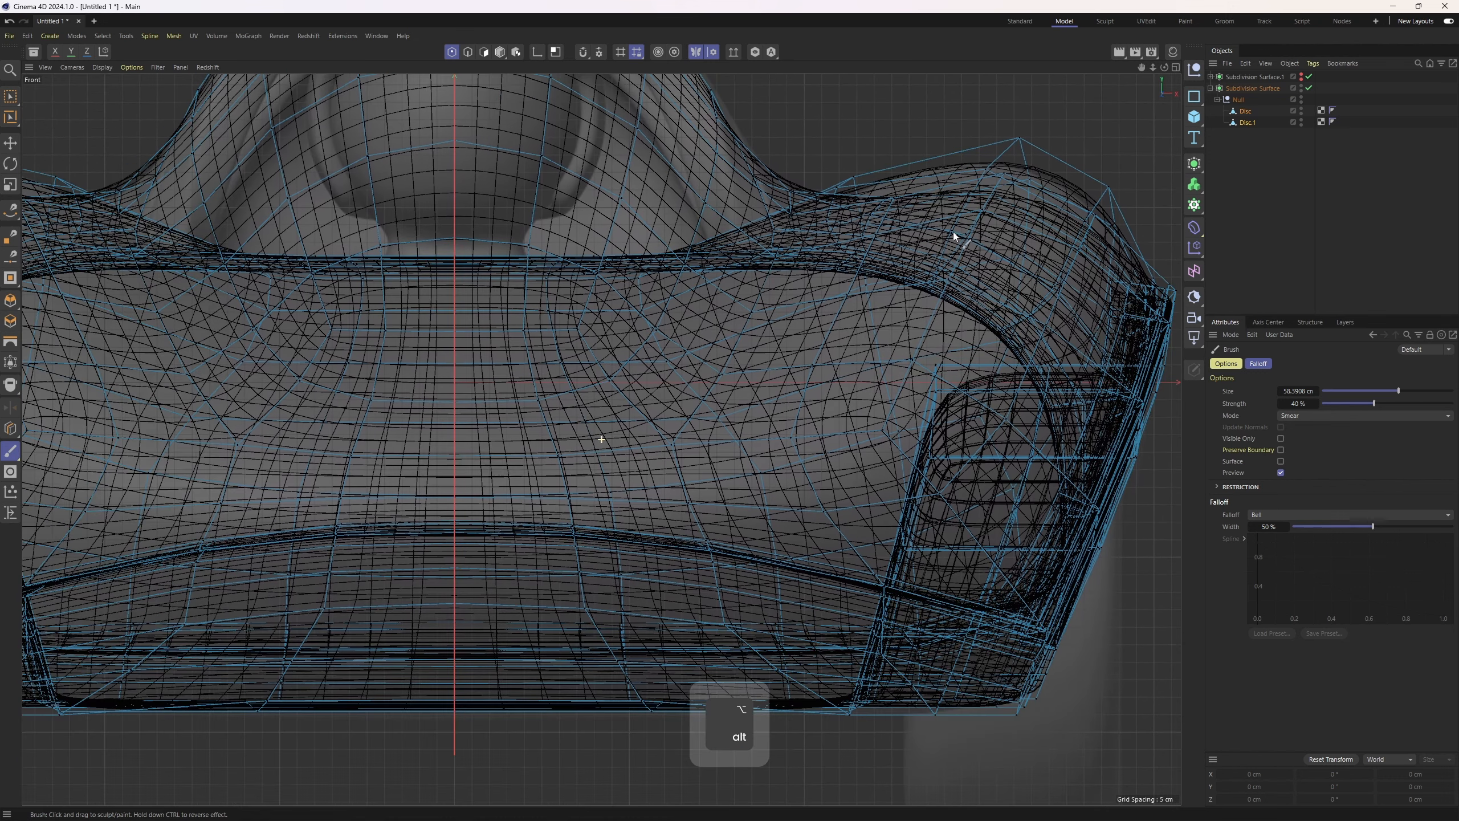
{"action": "right_click_drag", "start_coordinate": [947, 231], "coordinate": [901, 238], "text": "alt"}
Deselect the objects and set the perspective view to Gouraud shading with lines
{"action": "middle_click", "coordinate": [519, 280]}
{"action": "middle_click", "coordinate": [519, 279]}
{"action": "left_click", "coordinate": [1239, 288]}
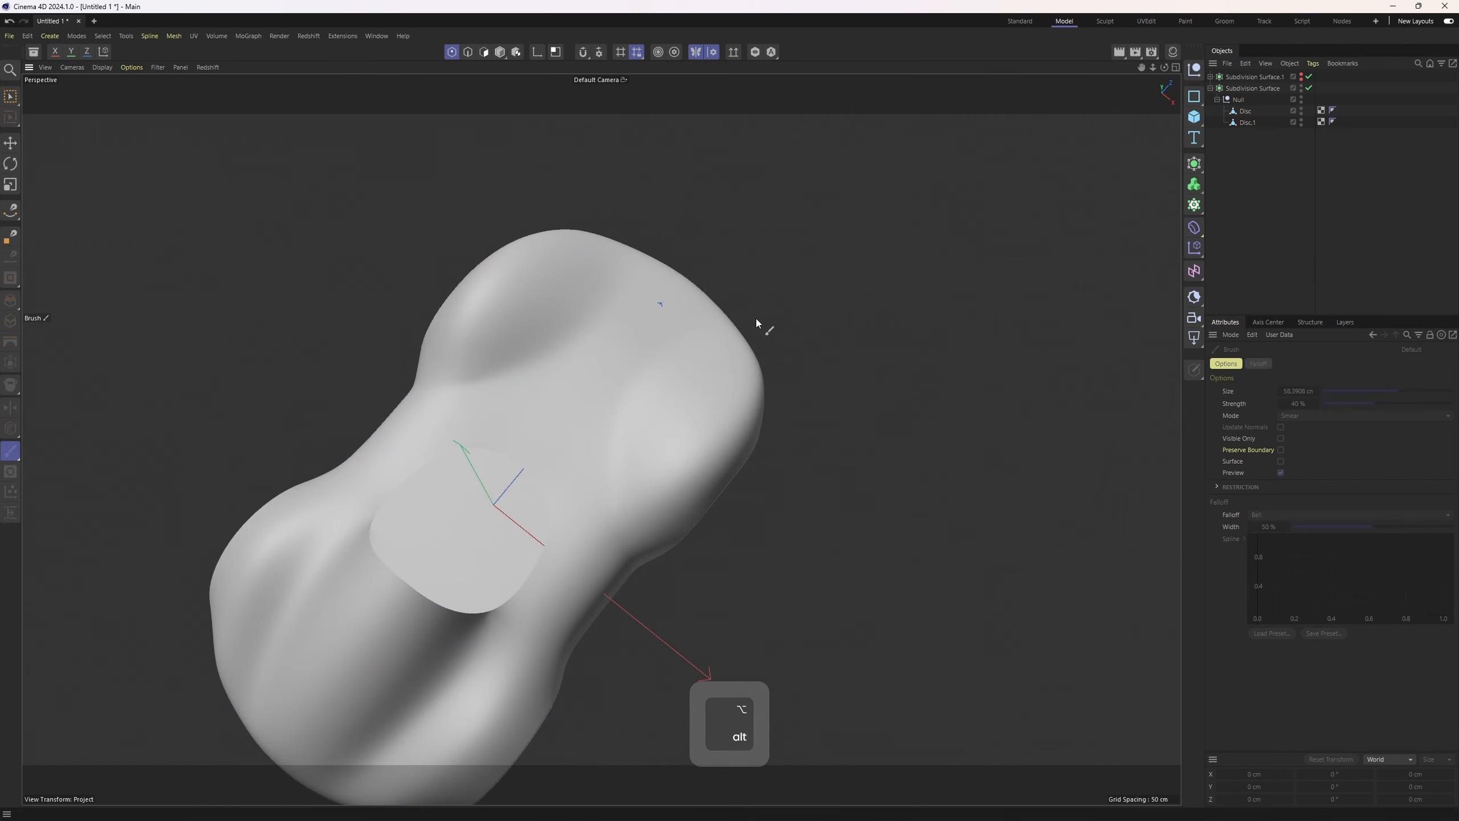
{"action": "left_click_drag", "start_coordinate": [755, 318], "coordinate": [521, 443], "text": "alt"}
{"action": "key", "text": "n"}
{"action": "key", "text": "b"}
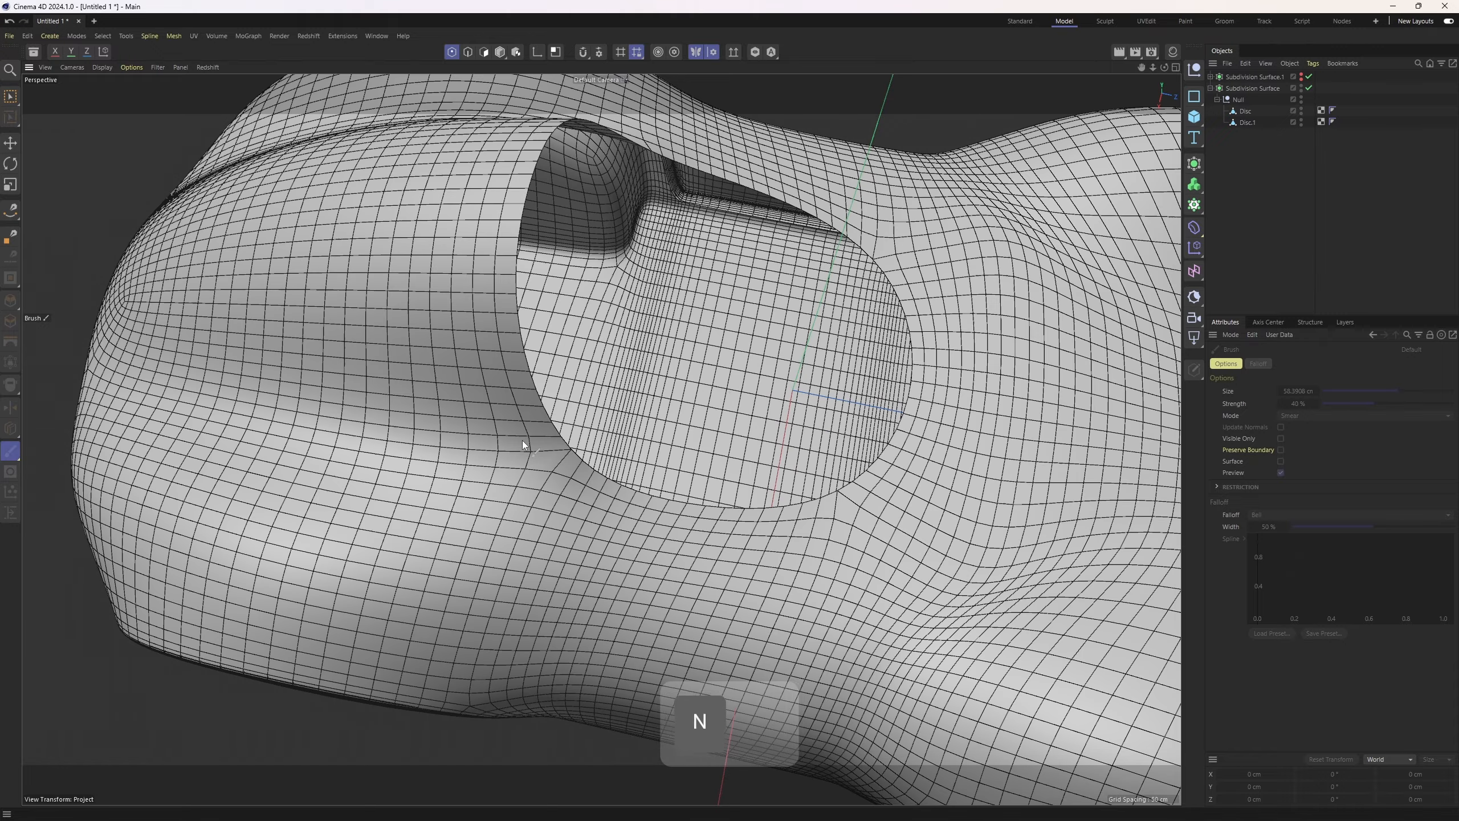
Turn off the subdivision surface and select the Disc.1 object around the cockpit opening
{"action": "left_click", "coordinate": [1309, 88]}
{"action": "left_click_drag", "start_coordinate": [660, 365], "coordinate": [509, 527], "text": "alt"}
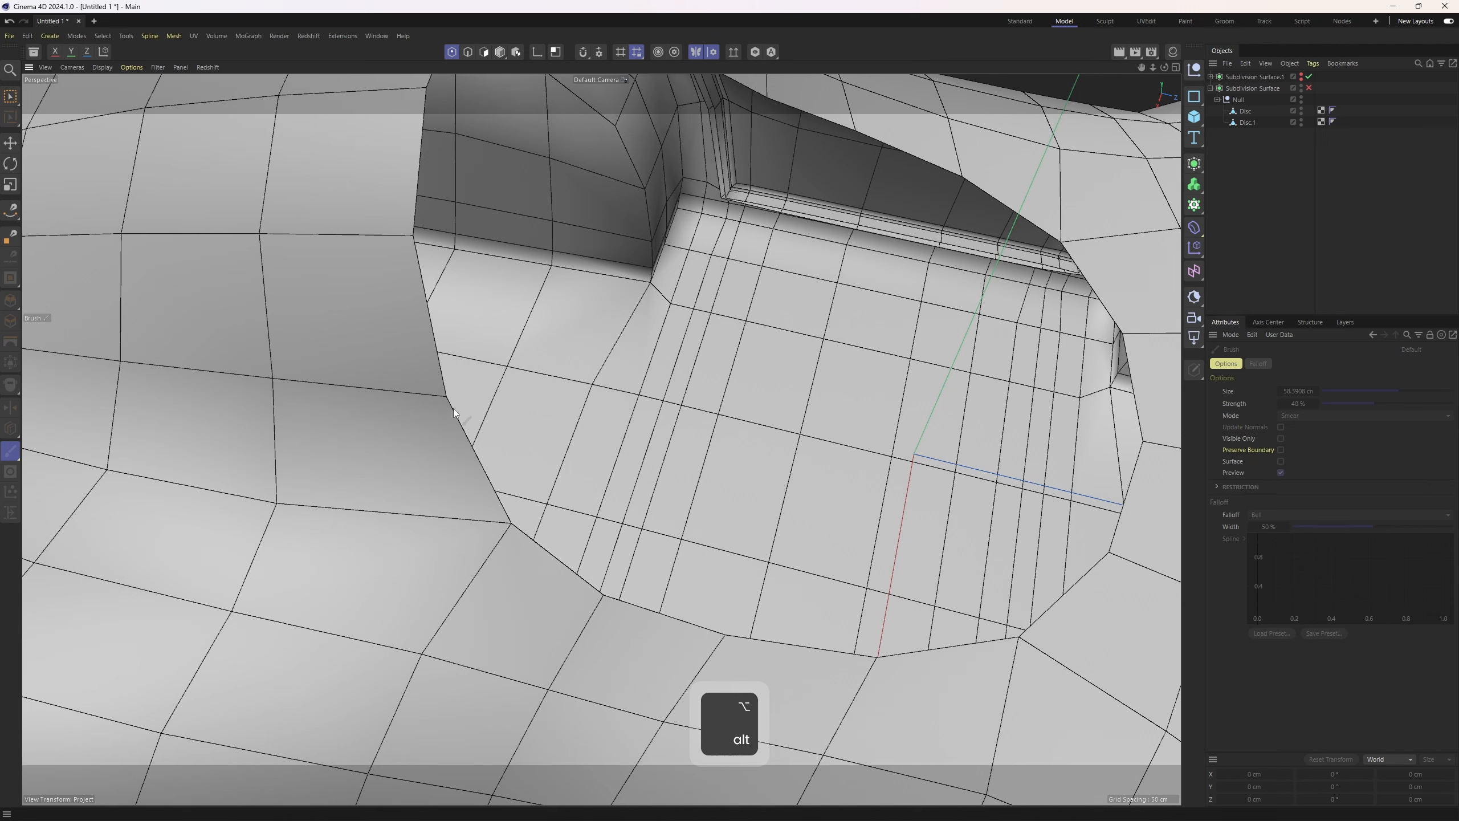
{"action": "middle_click_drag", "start_coordinate": [538, 555], "coordinate": [588, 563], "text": "alt"}
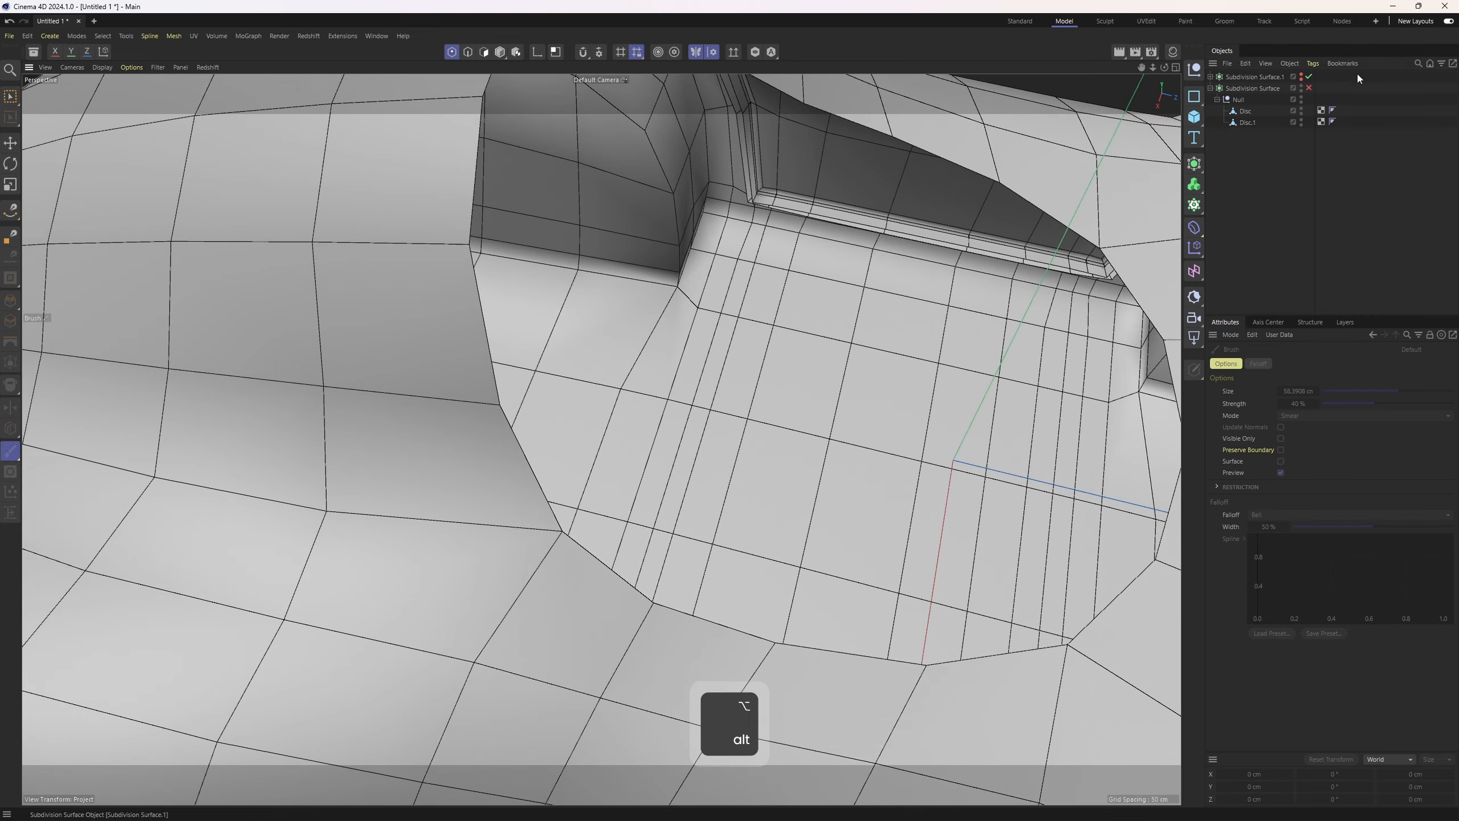
{"action": "left_click", "coordinate": [1246, 112]}
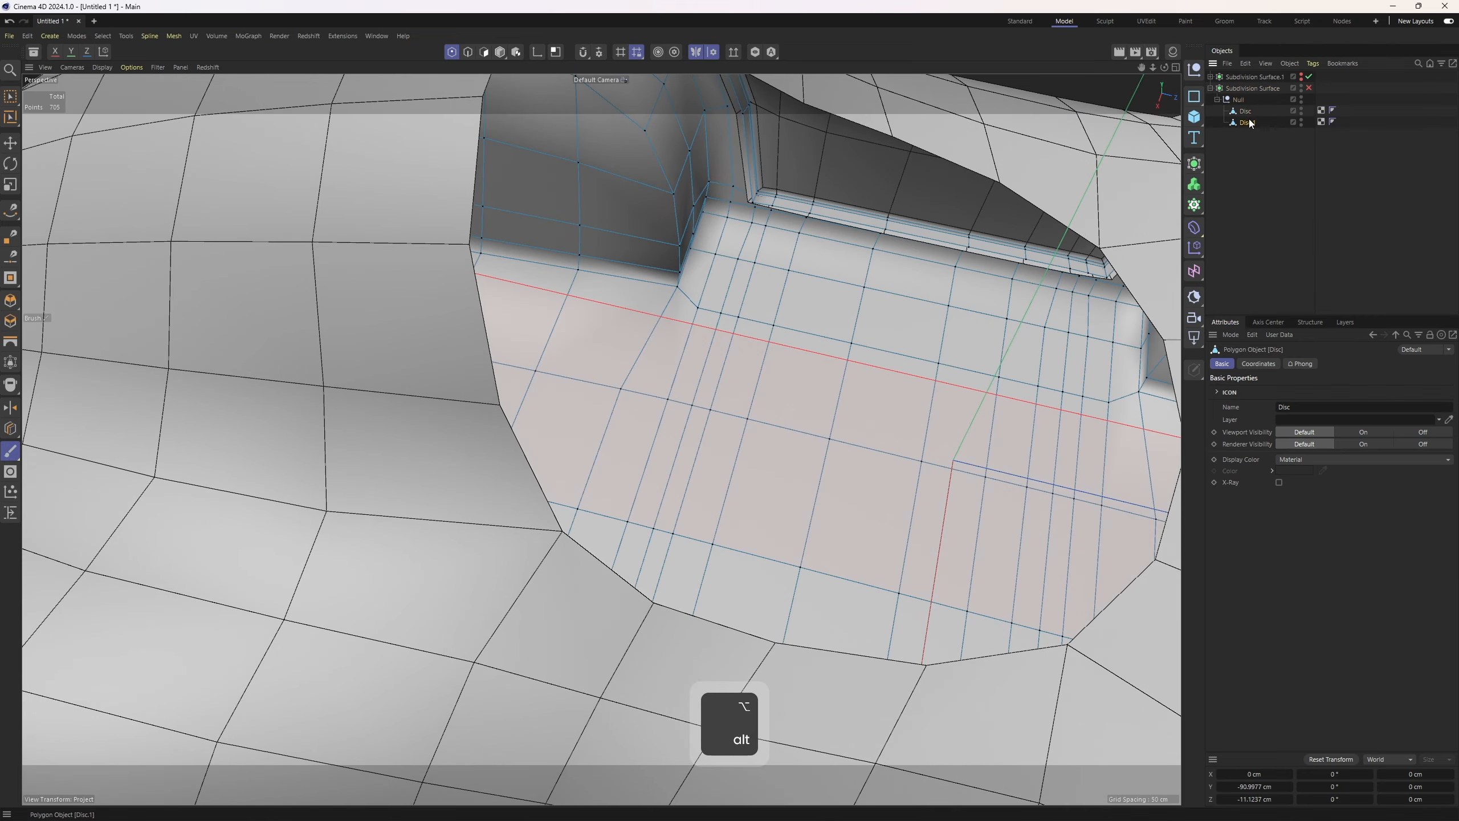
{"action": "left_click", "coordinate": [1247, 121]}
Select the cockpit opening's edge loop and slide it with Edge Slide
{"action": "key", "text": "e"}
{"action": "left_click", "coordinate": [598, 570]}
{"action": "double_click", "coordinate": [599, 570]}
{"action": "left_click_drag", "start_coordinate": [598, 570], "coordinate": [600, 507], "text": "alt"}
{"action": "key", "text": "m"}
{"action": "key", "text": "o"}
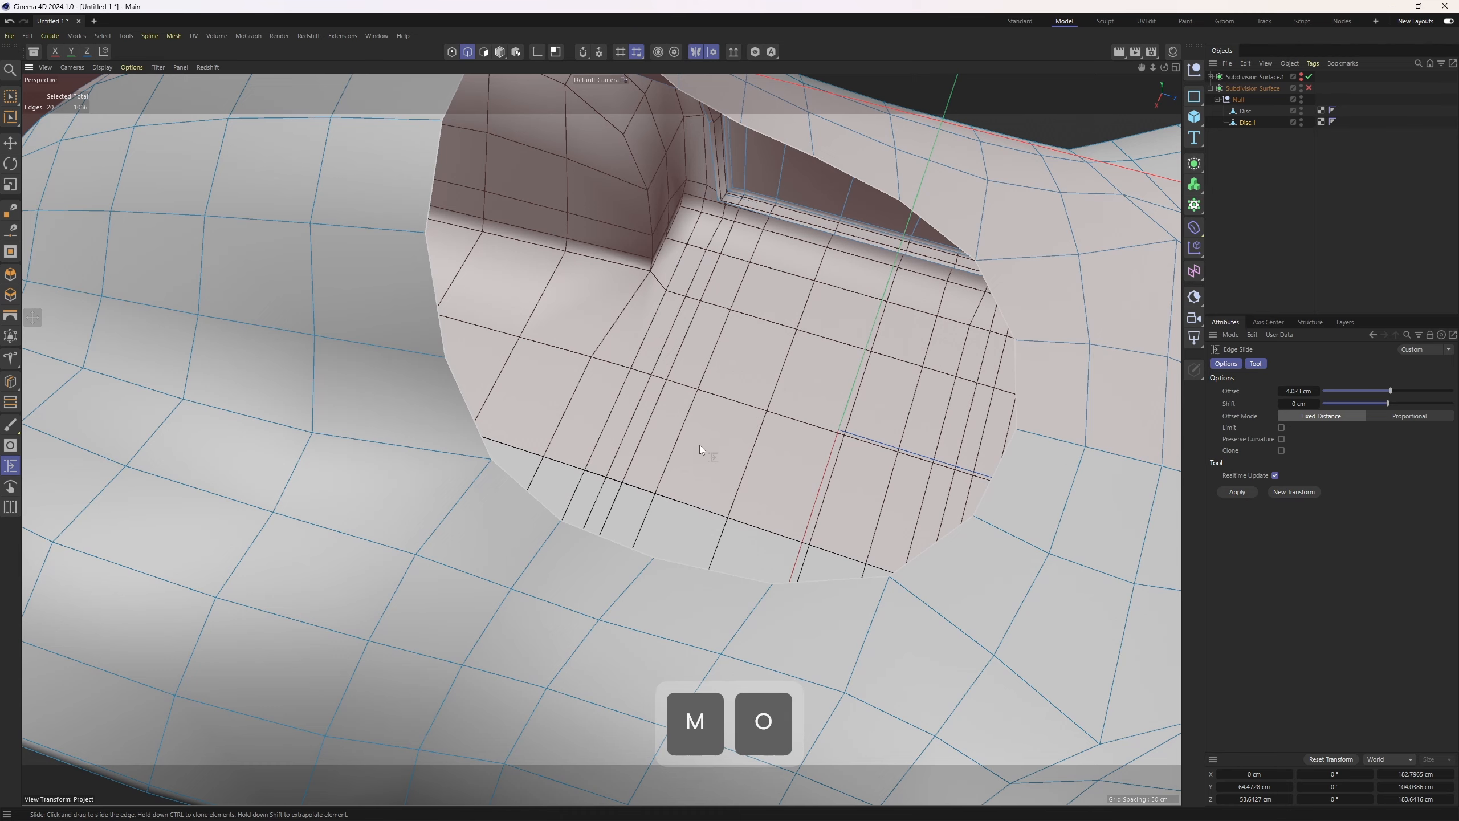
{"action": "right_click_drag", "start_coordinate": [528, 428], "coordinate": [532, 534], "text": "alt"}
{"action": "left_click_drag", "start_coordinate": [533, 534], "coordinate": [524, 546], "text": "ctrl"}
{"action": "right_click_drag", "start_coordinate": [564, 472], "coordinate": [511, 538], "text": "alt"}
{"action": "mouse_move", "coordinate": [511, 538]}
{"action": "left_mouse_down", "text": "alt"}
{"action": "mouse_move", "coordinate": [538, 541]}
{"action": "mouse_move", "coordinate": [526, 568]}
{"action": "left_mouse_up", "text": "alt"}
Undo the recent edge slides and activate the Polygon Pen
{"action": "key", "text": "ctrl+z"}
{"action": "right_click", "coordinate": [580, 456]}
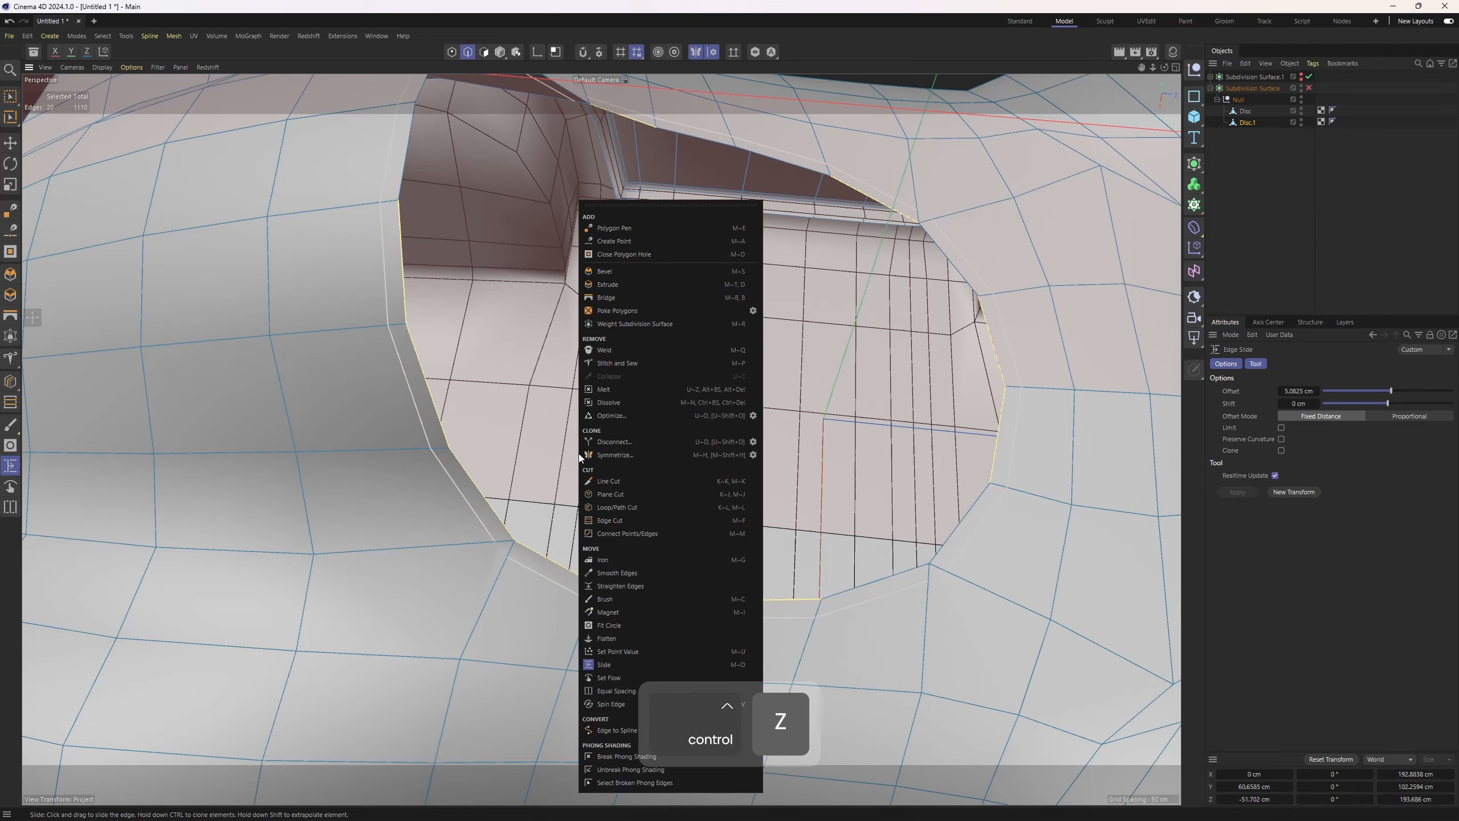
{"action": "left_click", "coordinate": [620, 227]}
{"action": "scroll", "coordinate": [525, 548], "scroll_direction": "up", "scroll_amount": 2}
{"action": "key", "text": "ctrl+z"}
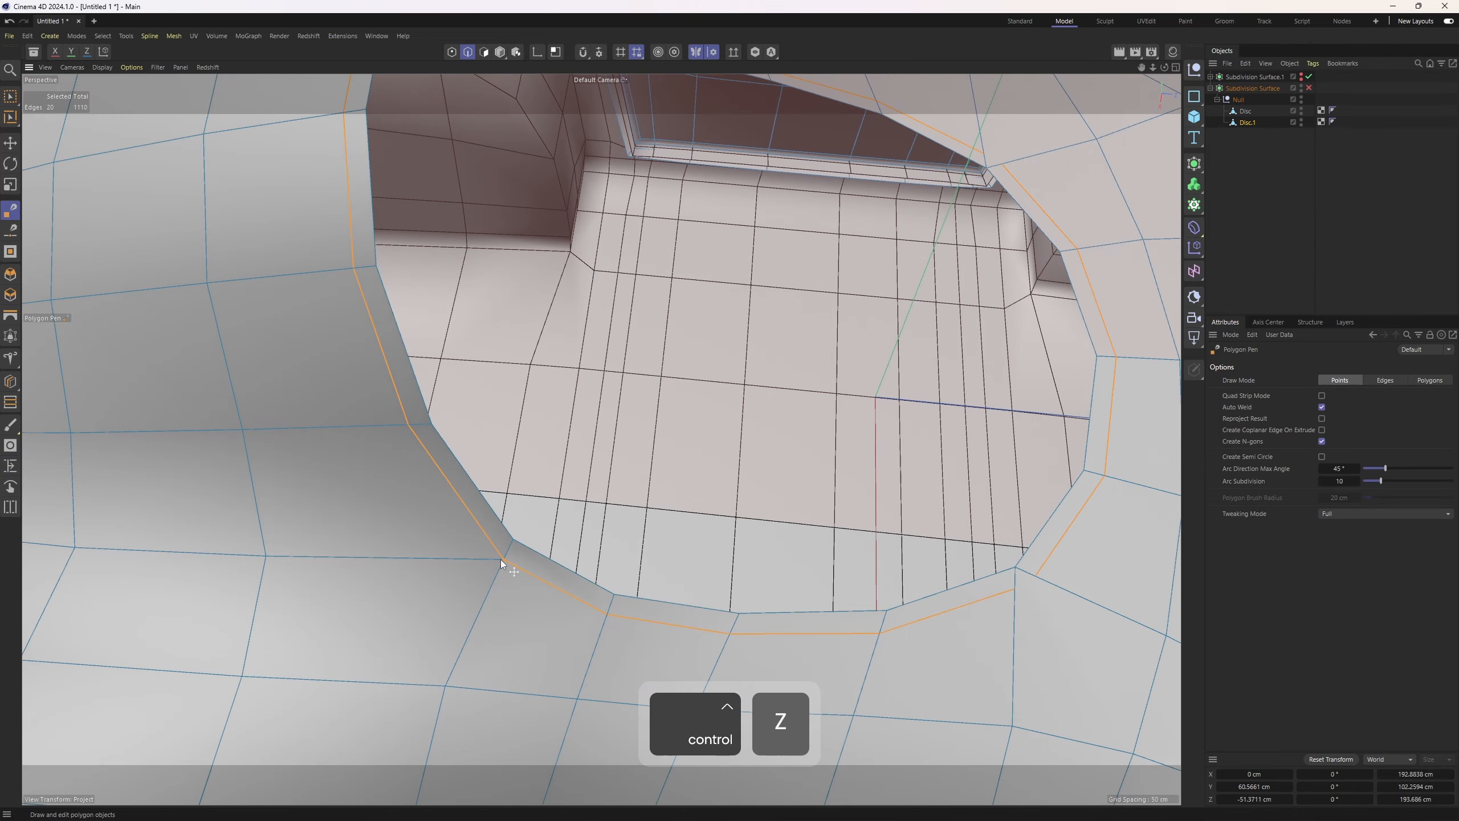
{"action": "left_click_drag", "start_coordinate": [501, 558], "coordinate": [654, 522], "text": "alt"}
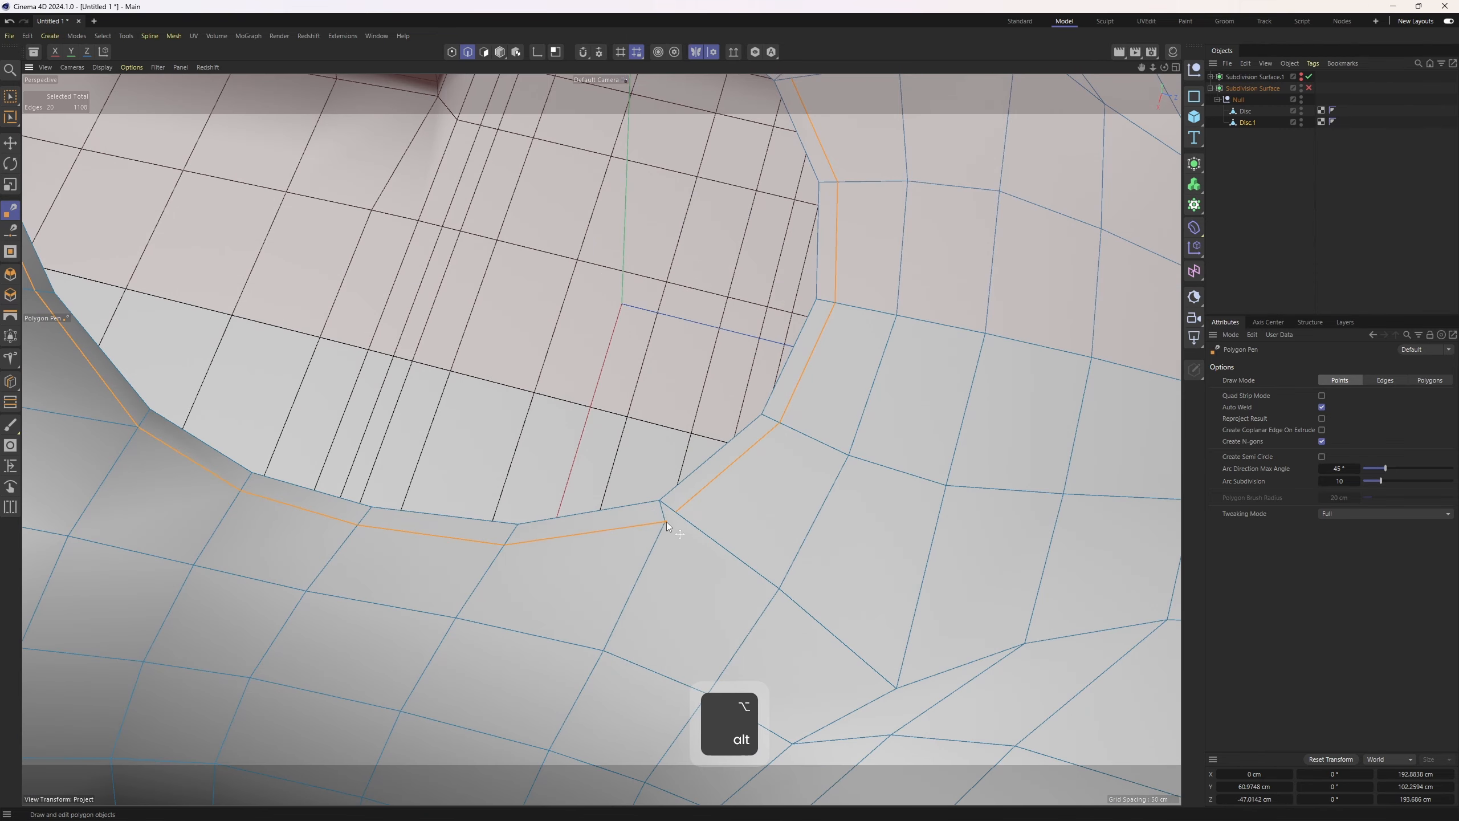
{"action": "key", "text": "ctrl+z"}
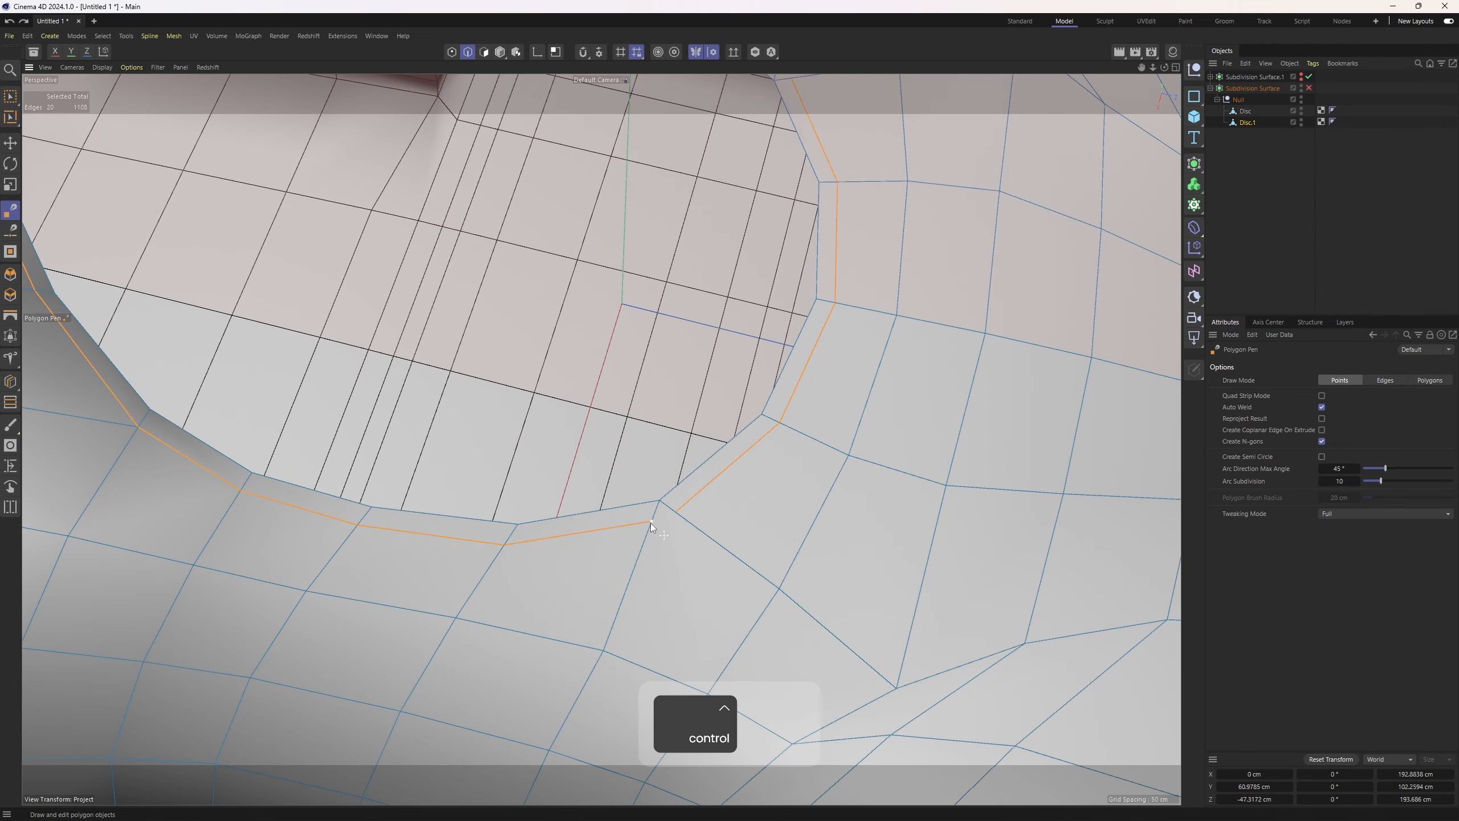
{"action": "key", "text": "ctrl+z"}
Adjust the points at the opening's lower rim corner with the Move tool
{"action": "left_click_drag", "start_coordinate": [670, 516], "coordinate": [440, 386], "text": "alt"}
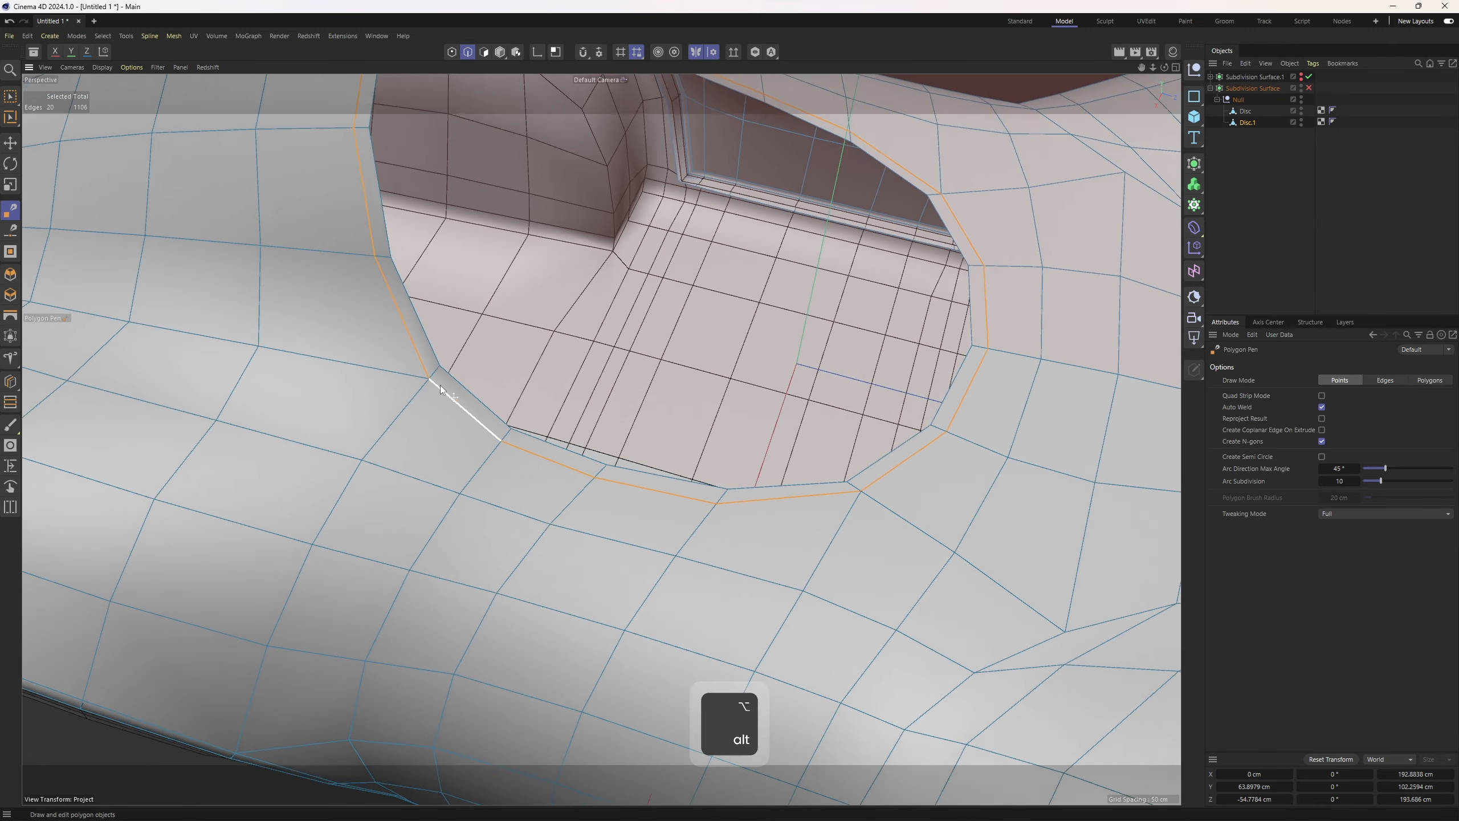
{"action": "right_click_drag", "start_coordinate": [440, 386], "coordinate": [456, 384], "text": "alt"}
{"action": "key", "text": "1"}
{"action": "key", "text": "e"}
{"action": "middle_click_drag", "start_coordinate": [427, 378], "coordinate": [452, 479], "text": "alt"}
{"action": "right_click_drag", "start_coordinate": [452, 479], "coordinate": [492, 485], "text": "alt"}
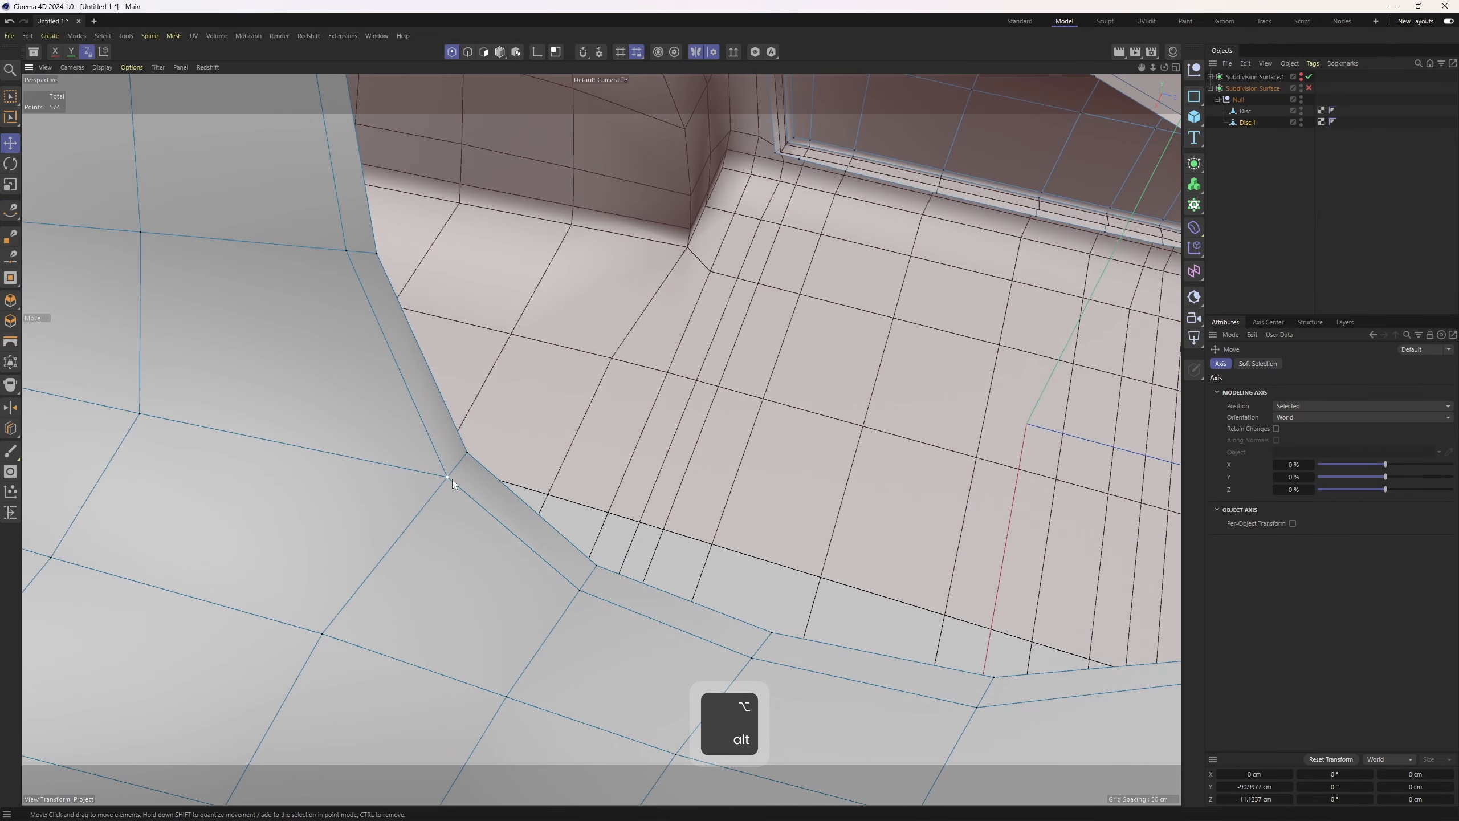
{"action": "key", "text": "1"}
{"action": "left_click", "coordinate": [451, 478]}
{"action": "middle_click_drag", "start_coordinate": [466, 470], "coordinate": [515, 489], "text": "alt"}
{"action": "right_click_drag", "start_coordinate": [515, 489], "coordinate": [577, 540], "text": "alt"}
Select the polygon loop surrounding the cockpit opening
{"action": "key", "text": "2"}
{"action": "double_click", "coordinate": [569, 531]}
{"action": "key", "text": "u"}
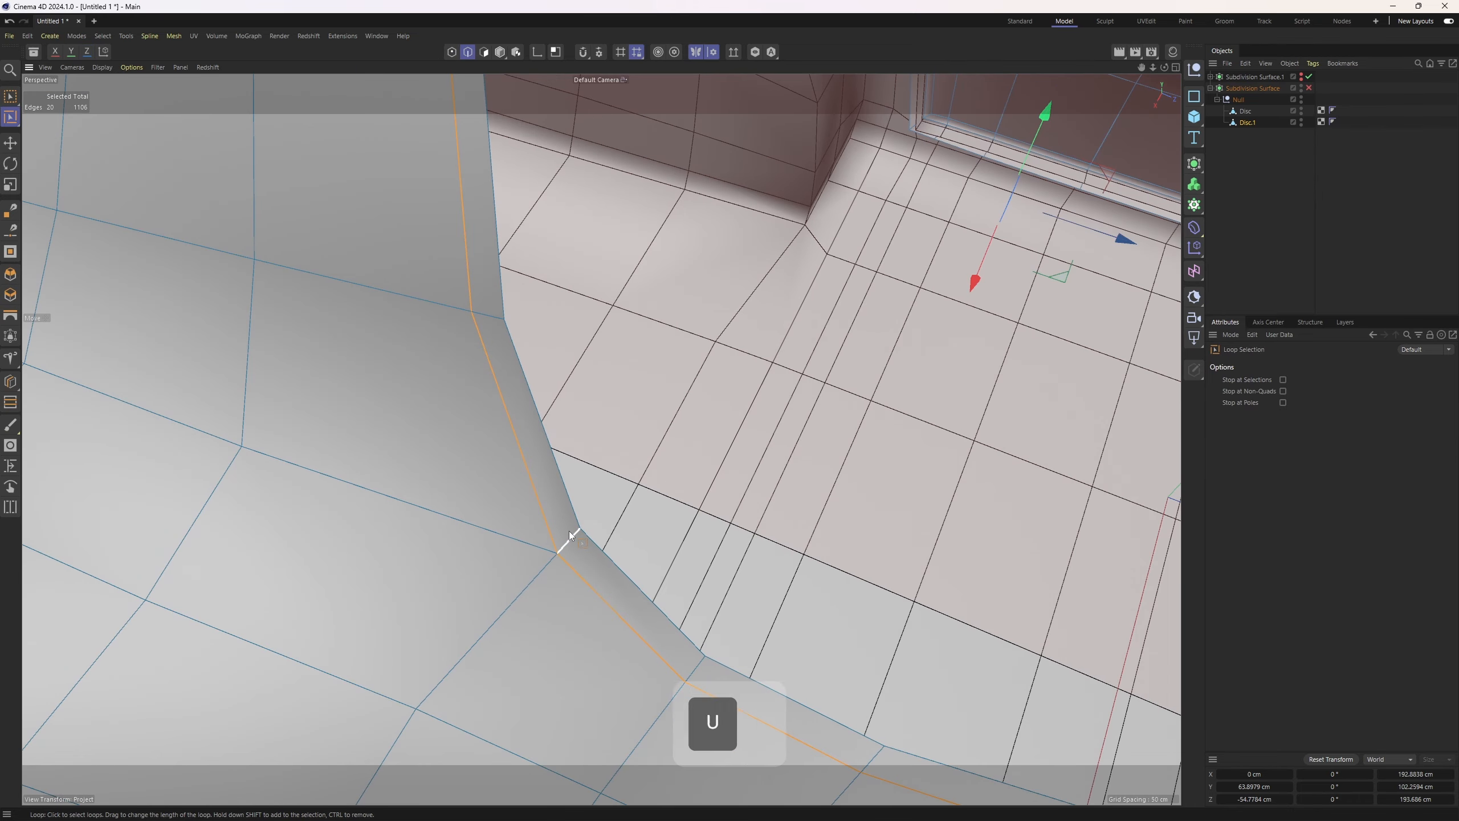
{"action": "key", "text": "l"}
{"action": "key", "text": "4"}
{"action": "key", "text": "3"}
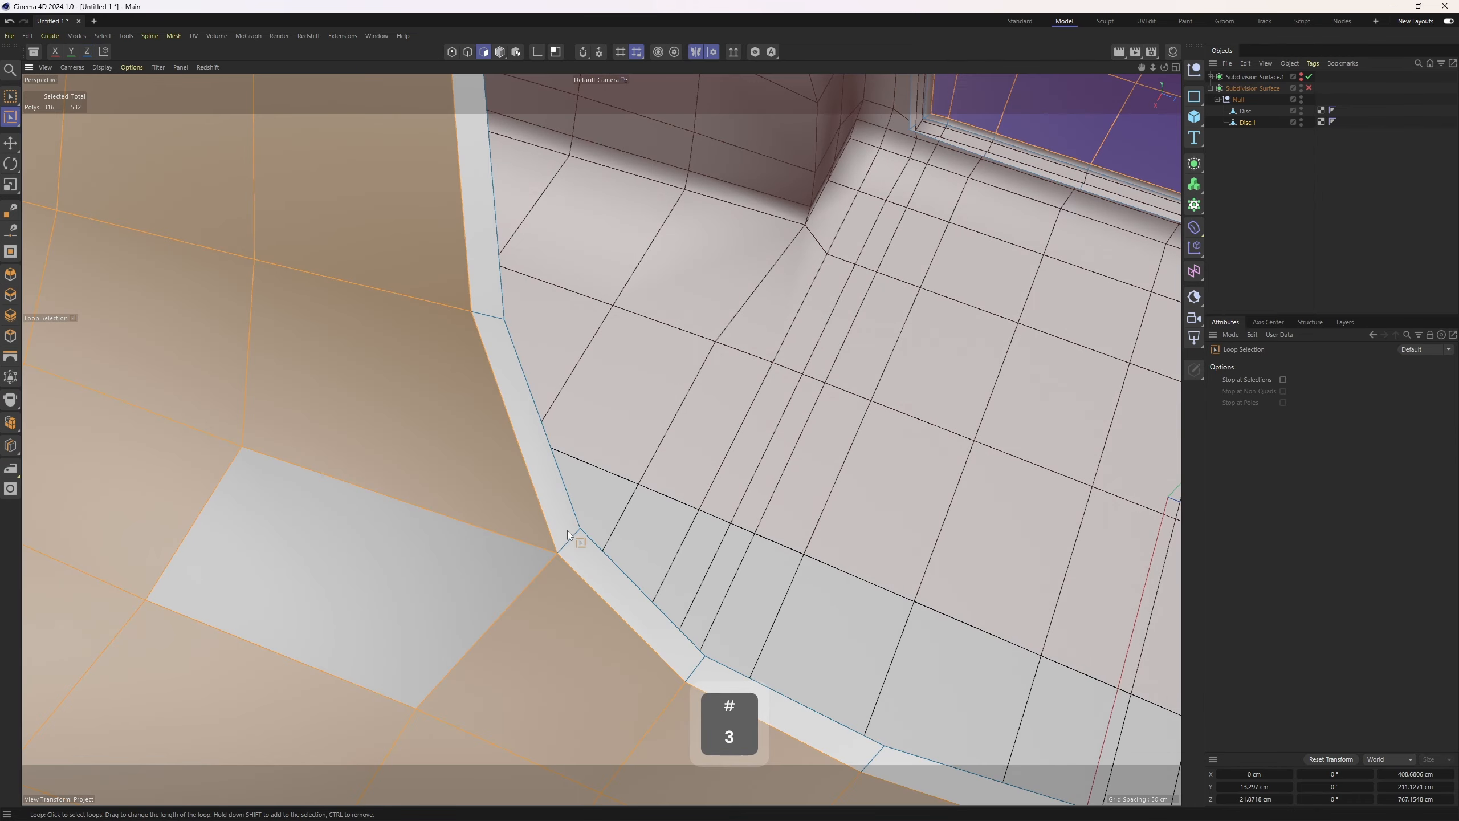
{"action": "left_click", "coordinate": [568, 530]}
{"action": "scroll", "coordinate": [567, 530], "scroll_direction": "down", "scroll_amount": 5}
{"action": "left_click_drag", "start_coordinate": [569, 513], "coordinate": [551, 511], "text": "alt"}
{"action": "middle_click_drag", "start_coordinate": [550, 511], "coordinate": [566, 535], "text": "alt"}
{"action": "left_click_drag", "start_coordinate": [567, 538], "coordinate": [577, 430], "text": "alt"}
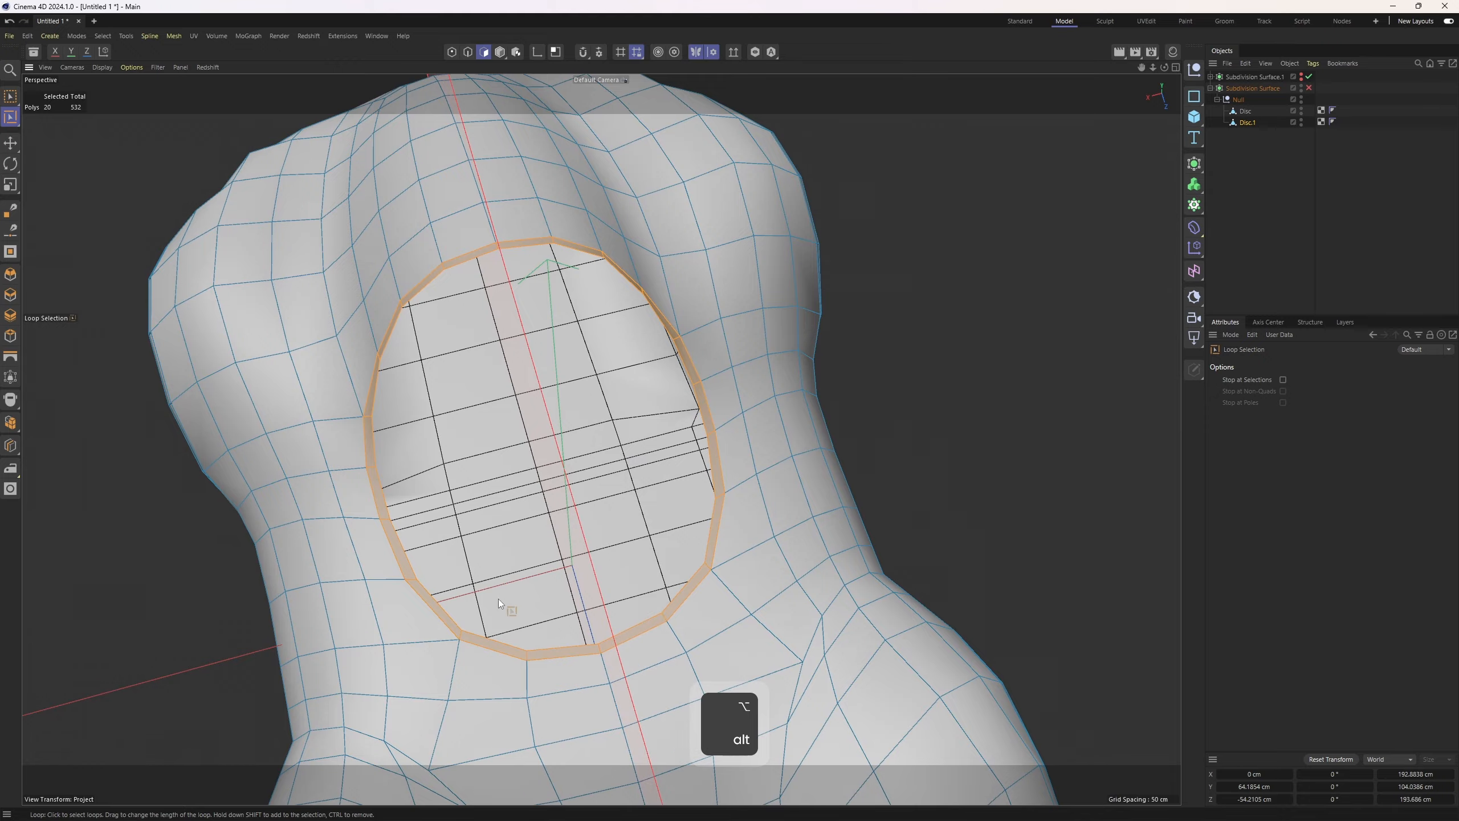
{"action": "left_click_drag", "start_coordinate": [498, 599], "coordinate": [804, 401], "text": "alt"}
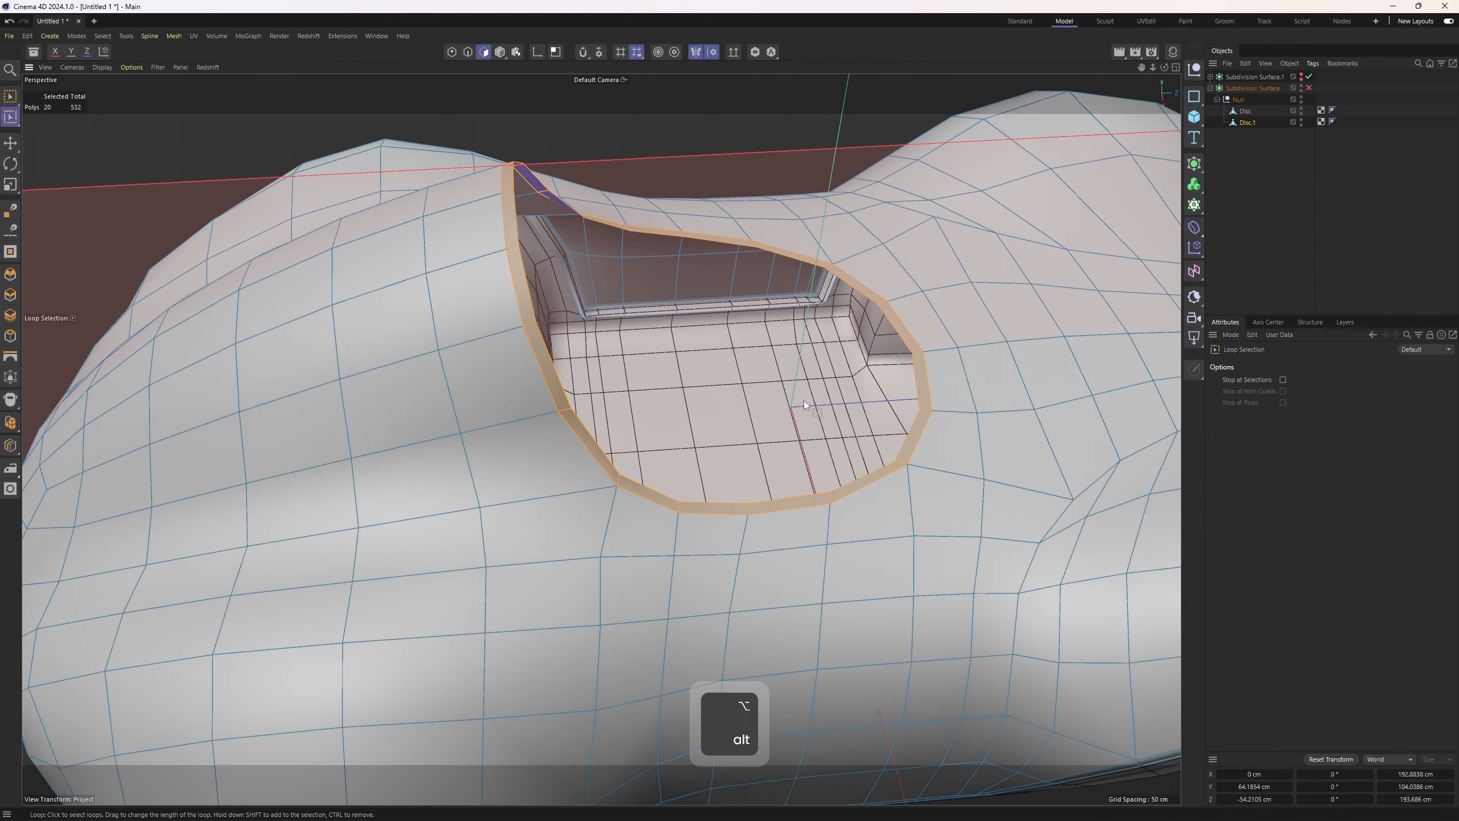
Enable the subdivision surface and preview the opening in Gouraud shading
{"action": "left_click", "coordinate": [1308, 88]}
{"action": "key", "text": "n"}
{"action": "key", "text": "a"}
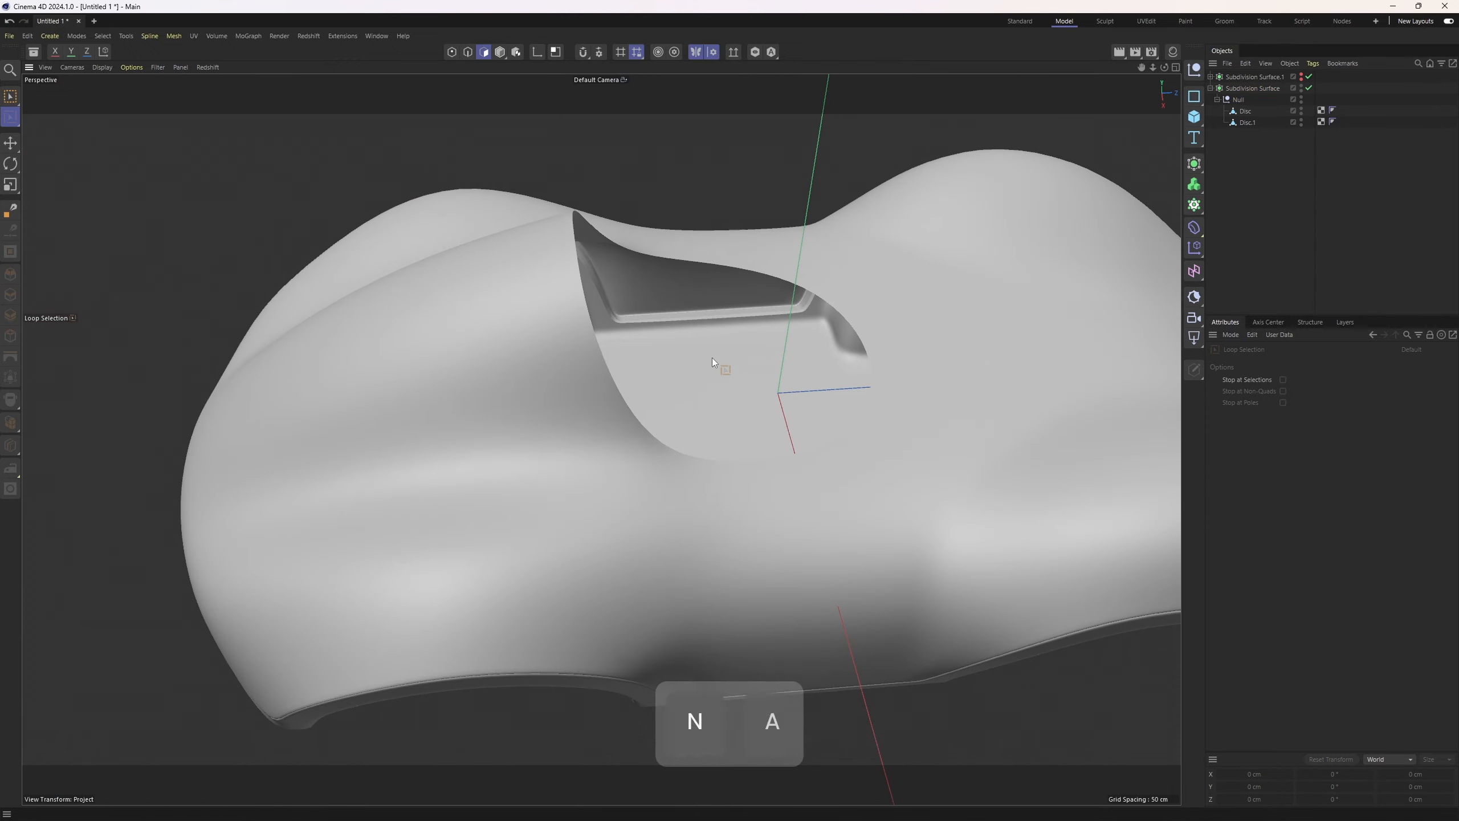
{"action": "mouse_move", "coordinate": [712, 358]}
{"action": "left_mouse_down", "text": "alt"}
{"action": "mouse_move", "coordinate": [526, 381]}
{"action": "mouse_move", "coordinate": [561, 368]}
{"action": "mouse_move", "coordinate": [443, 352]}
{"action": "mouse_move", "coordinate": [433, 446]}
{"action": "mouse_move", "coordinate": [618, 359]}
{"action": "mouse_move", "coordinate": [579, 442]}
{"action": "mouse_move", "coordinate": [616, 440]}
{"action": "left_mouse_up", "text": "alt"}
{"action": "key", "text": "q"}
{"action": "scroll", "coordinate": [579, 442], "scroll_direction": "down", "scroll_amount": 3}
{"action": "key", "text": "Return"}
{"action": "key", "text": "Return"}
Enable symmetry and extrude the opening's edge loop inward by about -19.9 cm
{"action": "left_click", "coordinate": [618, 410]}
{"action": "key", "text": "e"}
{"action": "key", "text": "d"}
{"action": "left_click_drag", "start_coordinate": [1014, 381], "coordinate": [974, 379]}
{"action": "key", "text": "ctrl+z"}
{"action": "key", "text": "ctrl+z"}
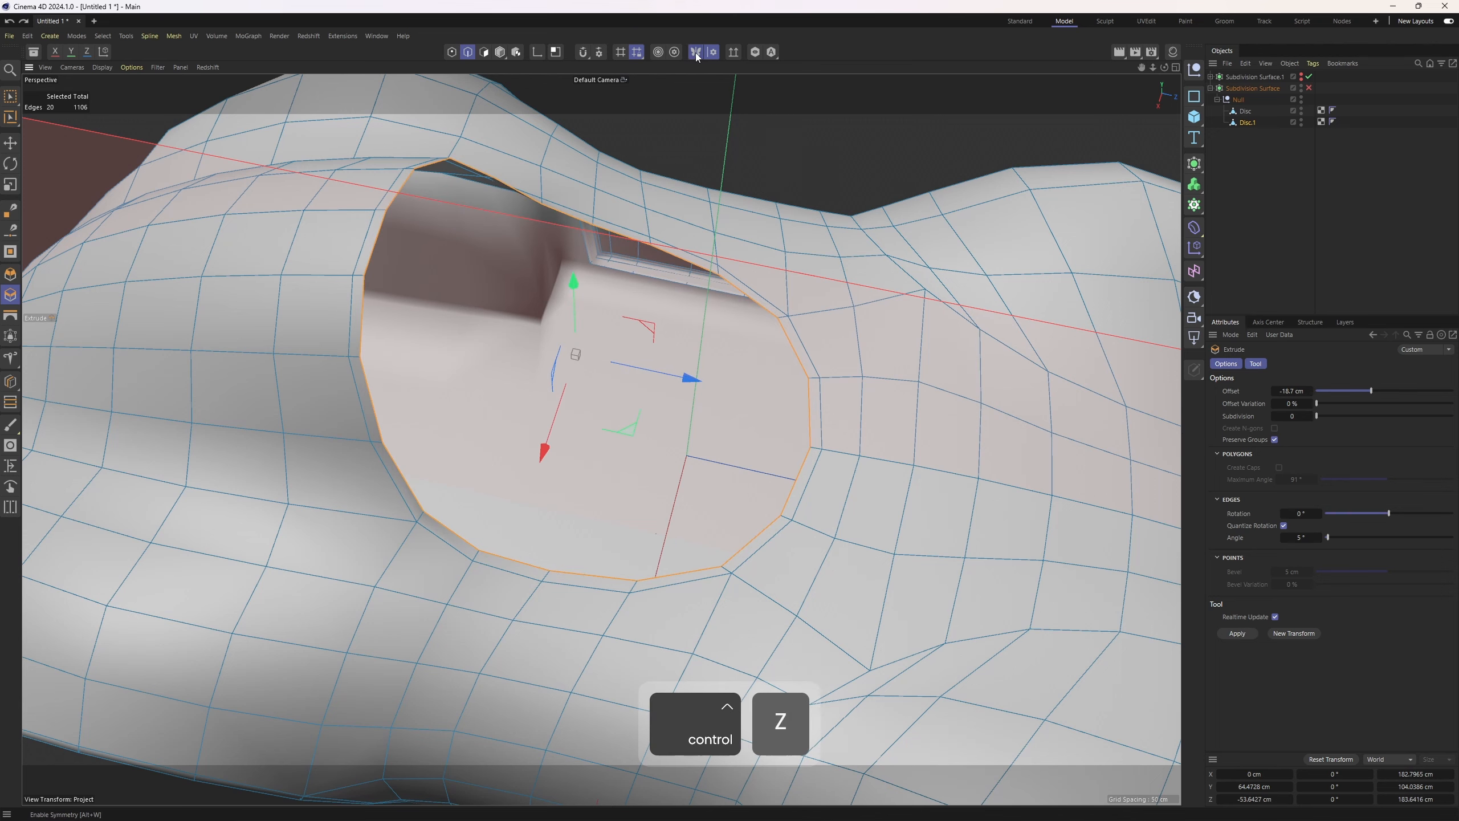
{"action": "left_click", "coordinate": [696, 55]}
{"action": "left_click_drag", "start_coordinate": [953, 415], "coordinate": [907, 415]}
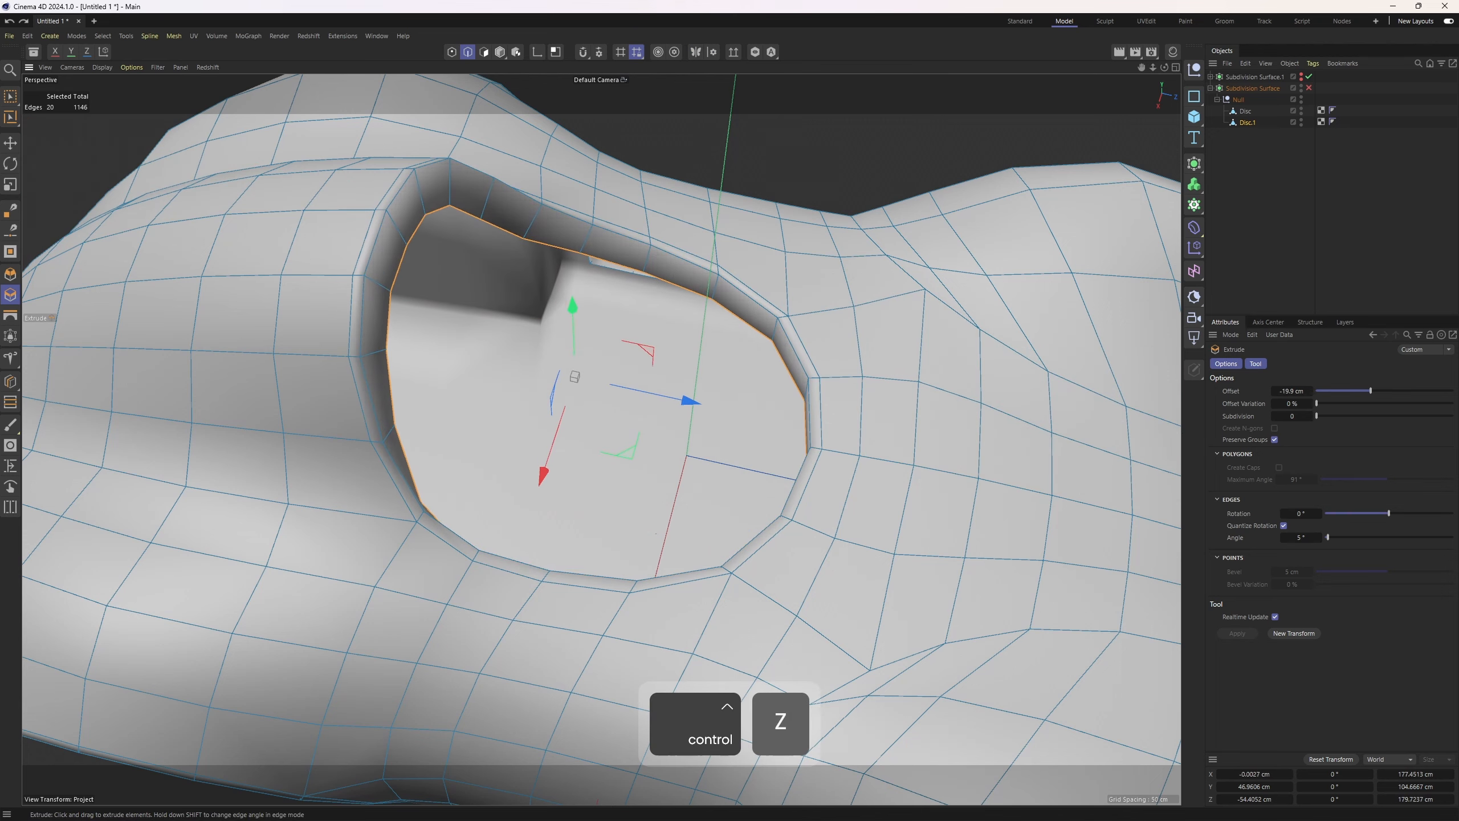
Try adding a loop cut around the extruded opening rim
{"action": "middle_click_drag", "start_coordinate": [816, 250], "coordinate": [885, 310], "text": "alt"}
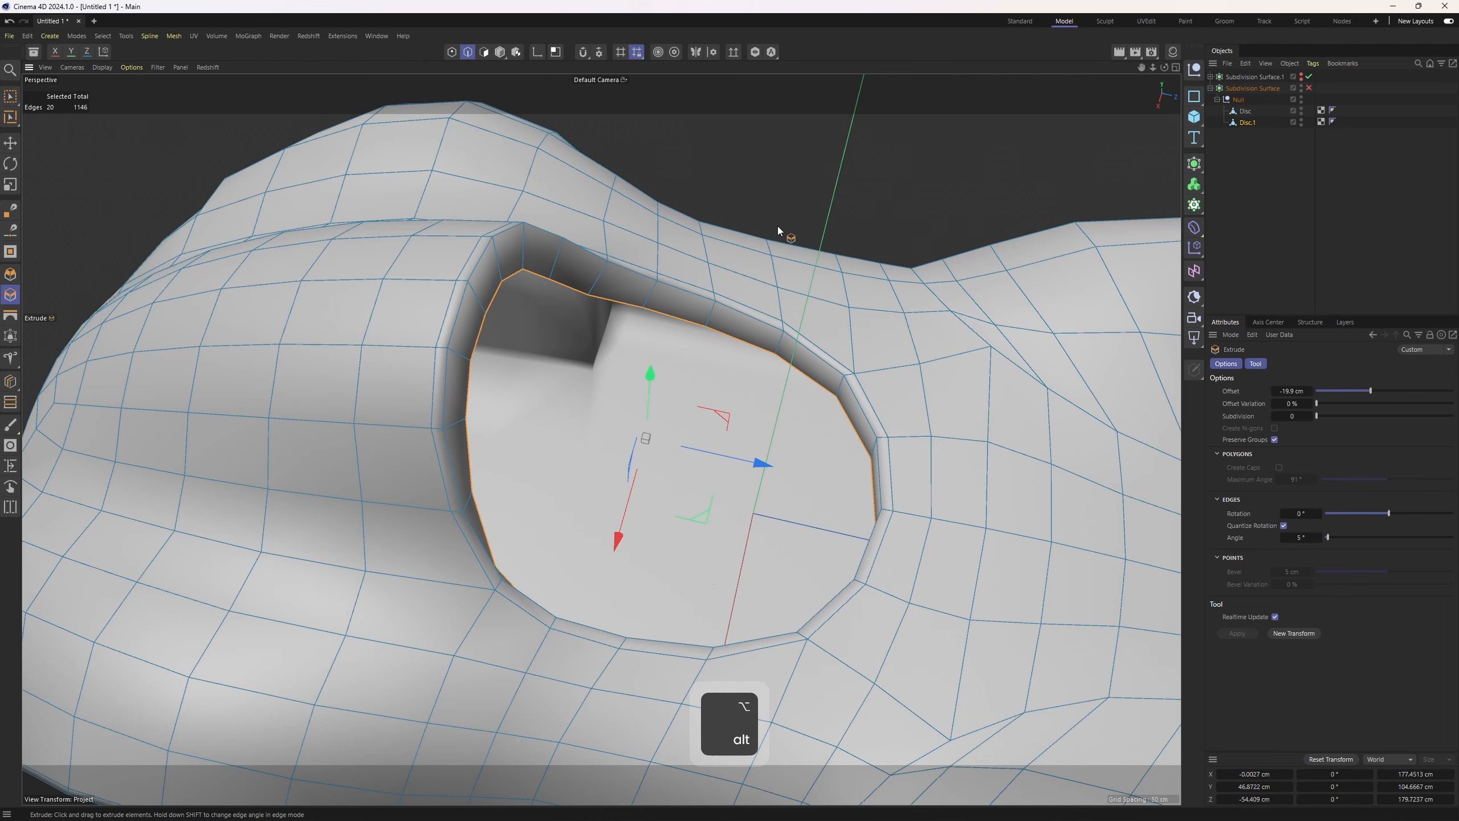
{"action": "key", "text": "3"}
{"action": "left_click_drag", "start_coordinate": [569, 279], "coordinate": [615, 299], "text": "alt"}
{"action": "scroll", "coordinate": [615, 299], "scroll_direction": "up", "scroll_amount": 2}
{"action": "key", "text": "k"}
{"action": "key", "text": "l"}
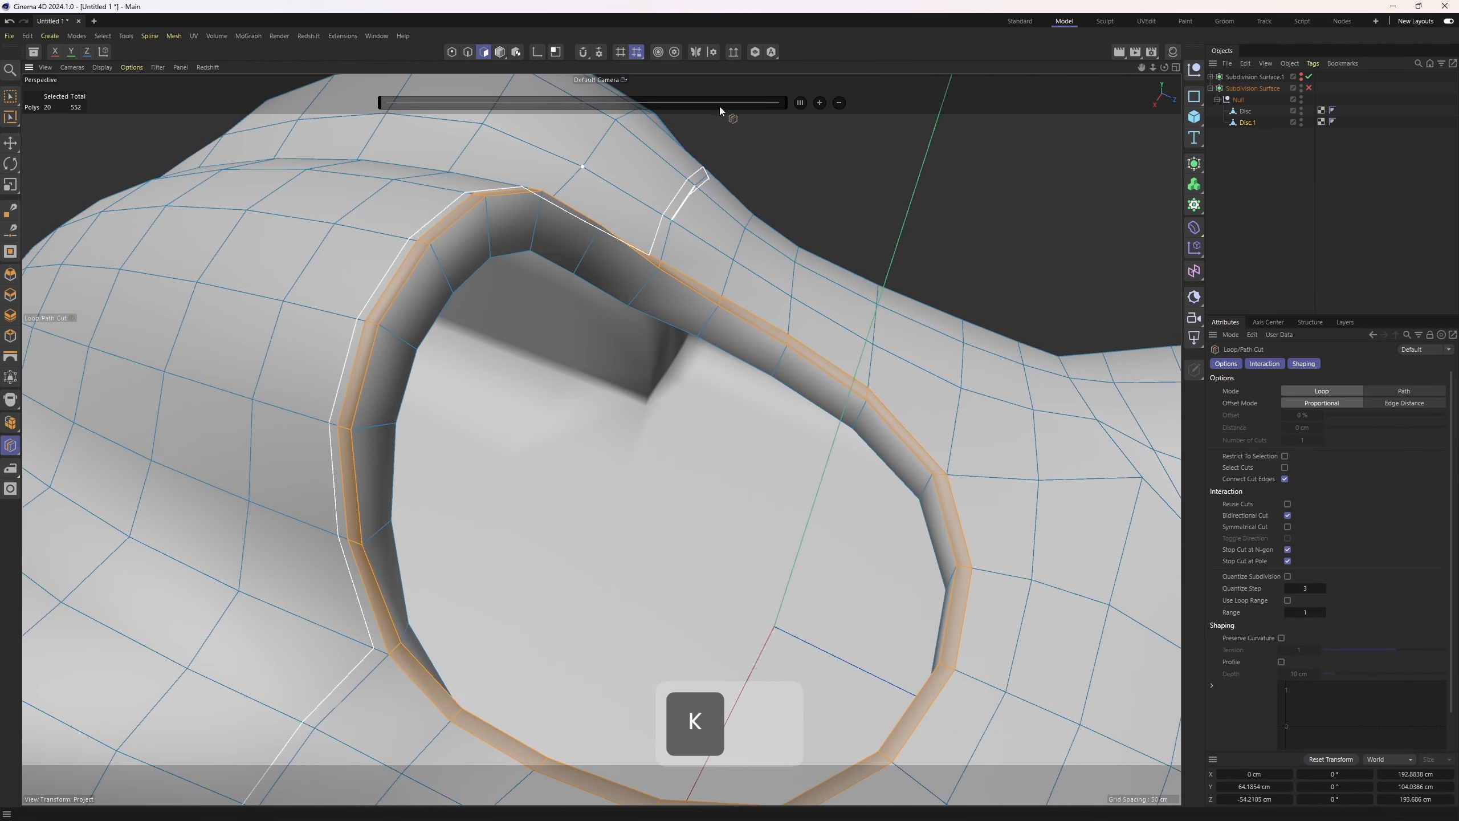
{"action": "scroll", "coordinate": [509, 239], "scroll_direction": "up", "scroll_amount": 3}
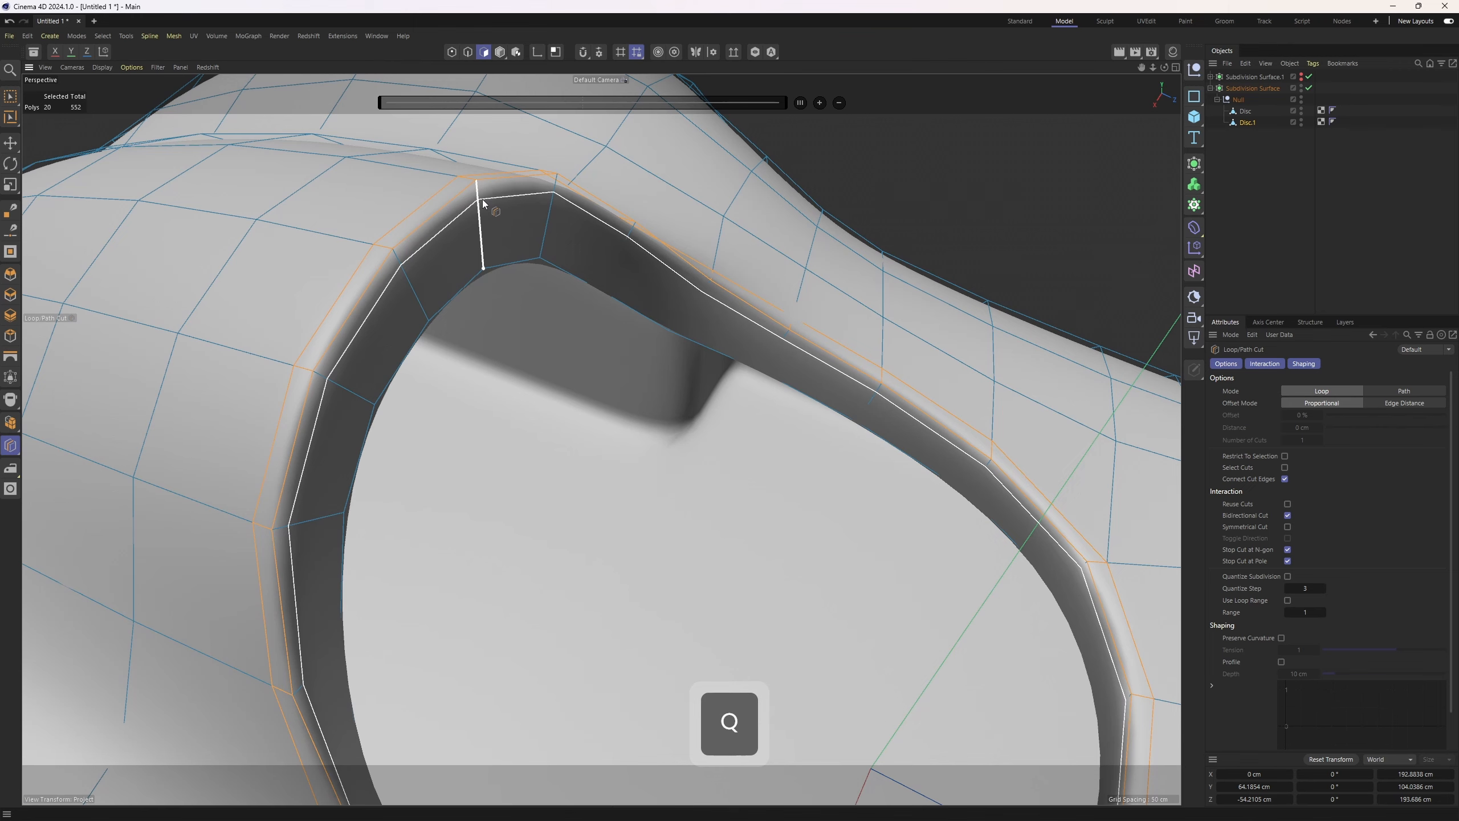
{"action": "left_click", "coordinate": [482, 197]}
{"action": "left_click", "coordinate": [1400, 164]}
{"action": "scroll", "coordinate": [736, 293], "scroll_direction": "down", "scroll_amount": 5}
{"action": "left_click_drag", "start_coordinate": [736, 293], "coordinate": [706, 301], "text": "alt"}
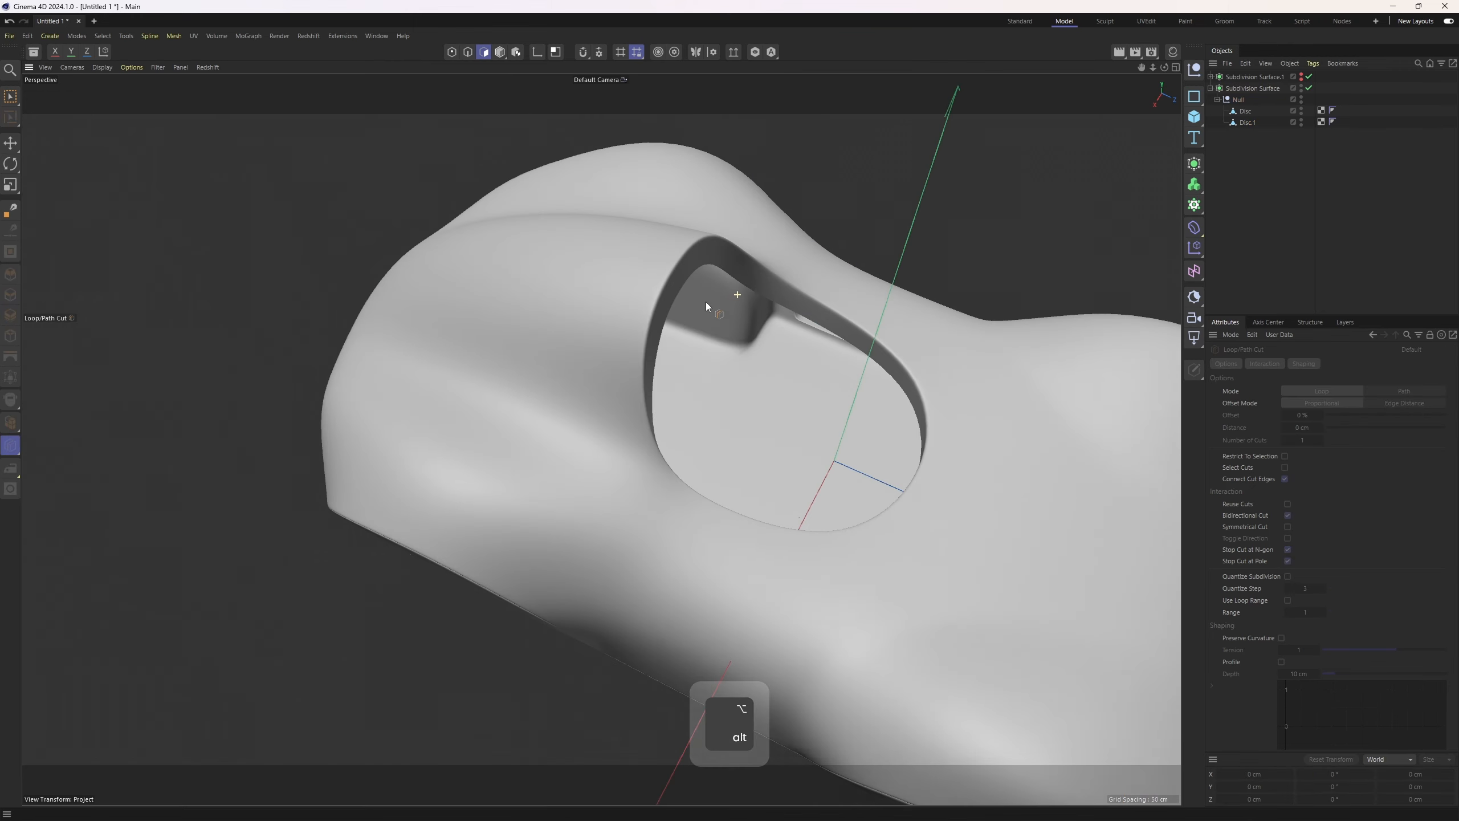
{"action": "left_click_drag", "start_coordinate": [680, 358], "coordinate": [784, 325], "text": "alt"}
{"action": "key", "text": "ctrl+z"}
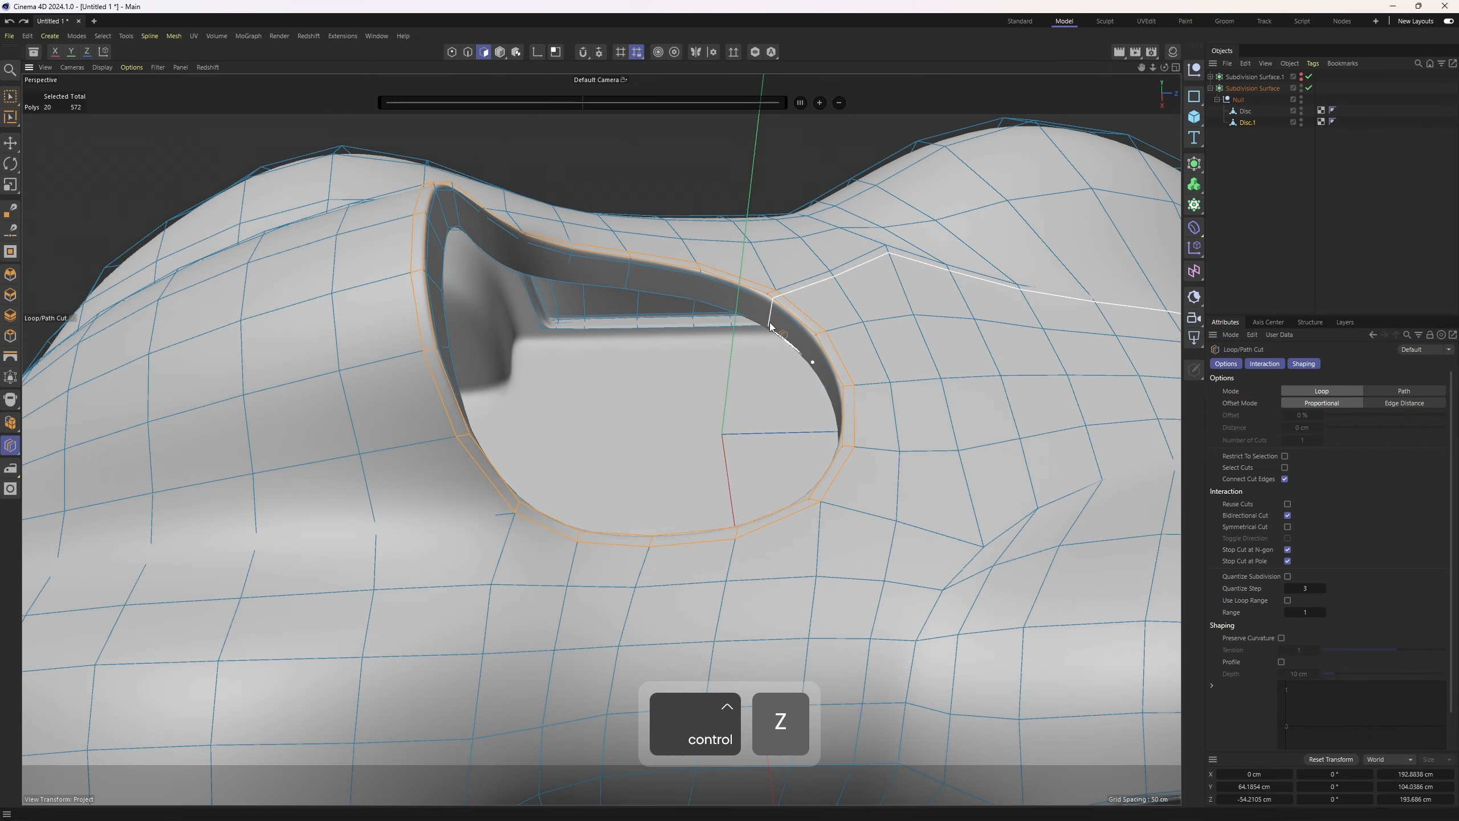
Select the two polygon loops forming the opening's extruded rim
{"action": "key", "text": "u"}
{"action": "key", "text": "l"}
{"action": "key", "text": "q"}
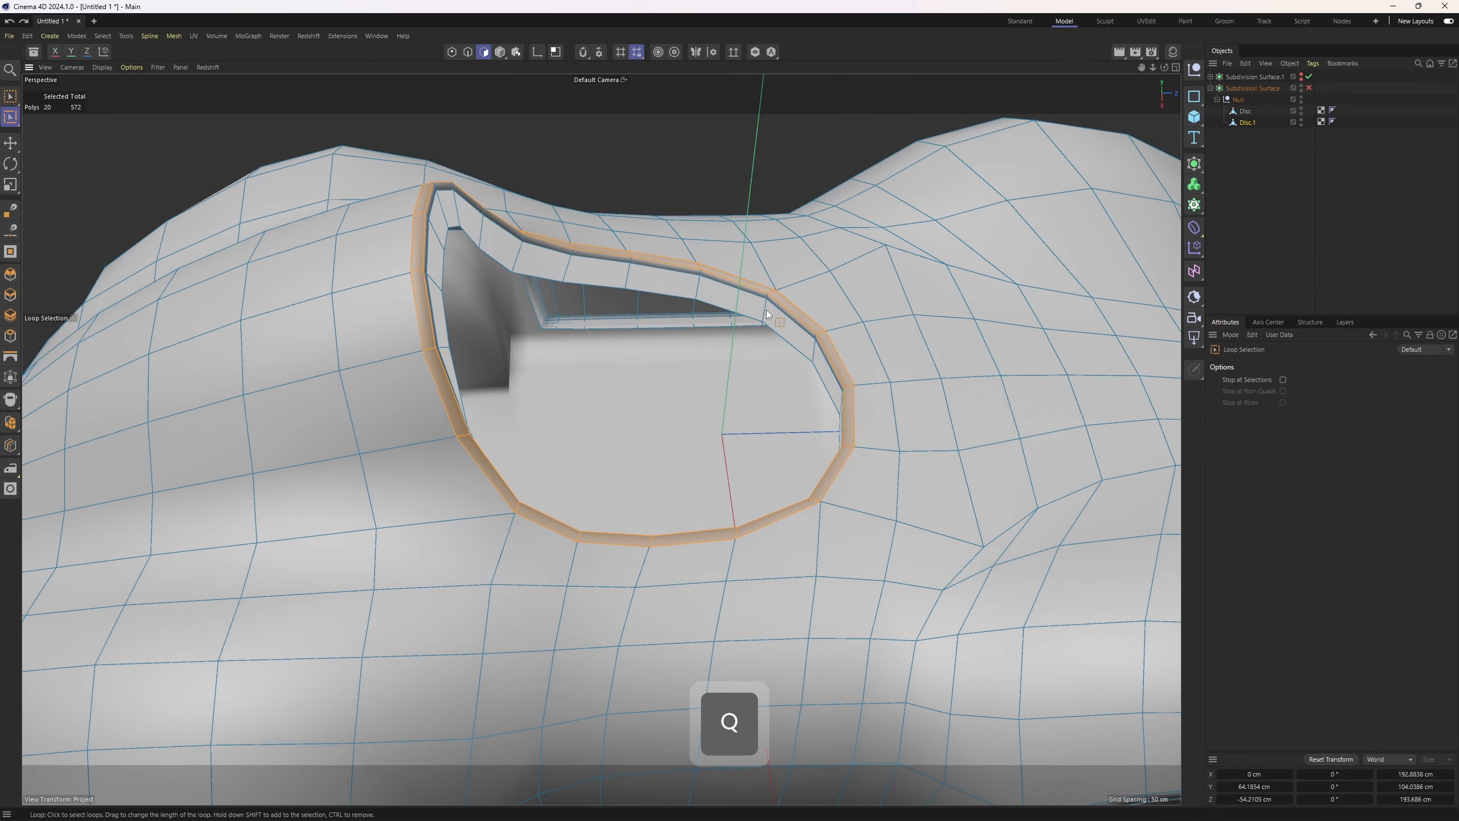
{"action": "left_click", "coordinate": [767, 311]}
{"action": "left_click_drag", "start_coordinate": [766, 311], "coordinate": [456, 207], "text": "alt"}
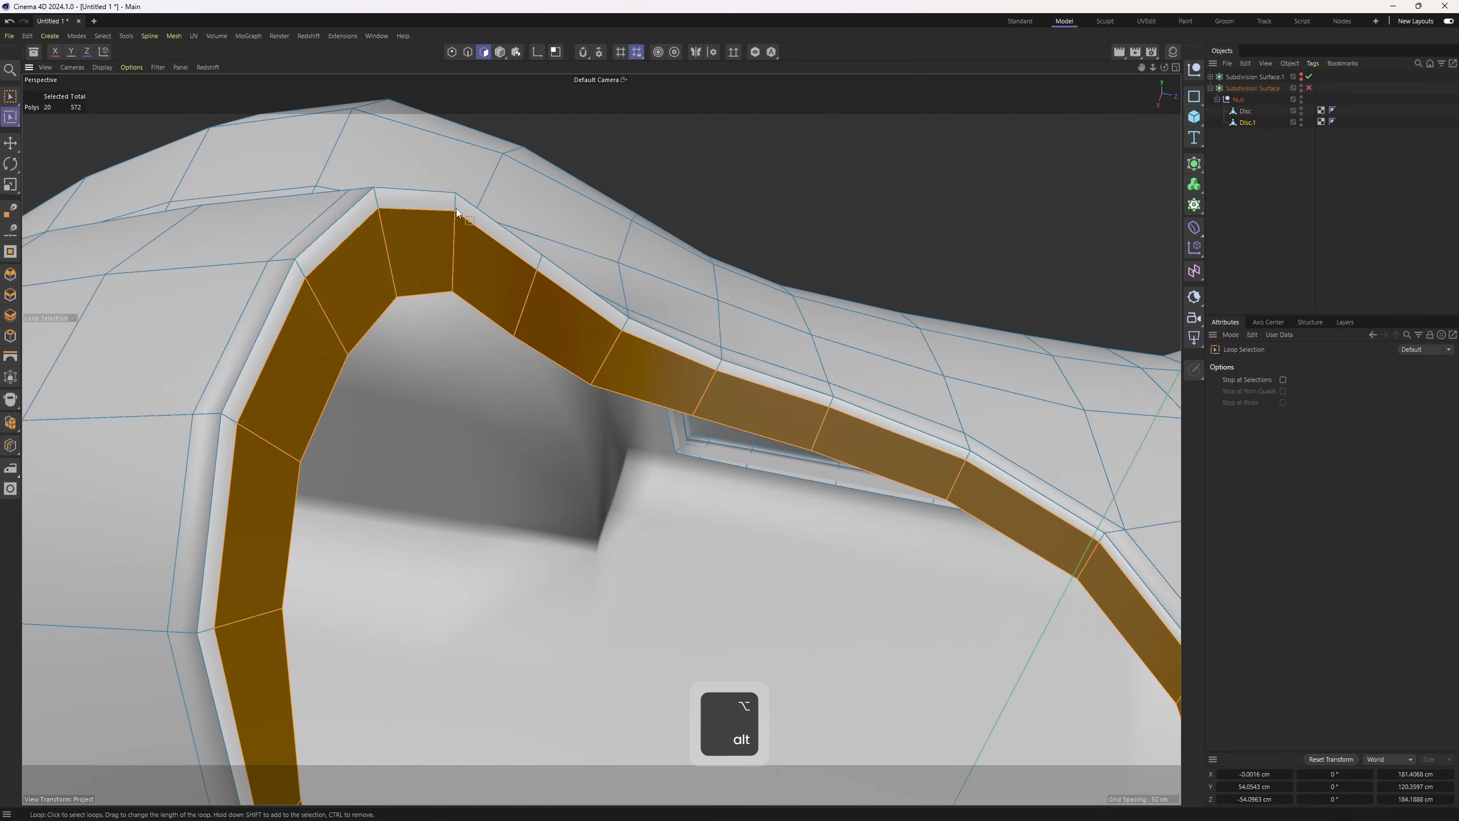
{"action": "left_click", "coordinate": [460, 238], "text": "shift"}
{"action": "scroll", "coordinate": [618, 335], "scroll_direction": "down", "scroll_amount": 2}
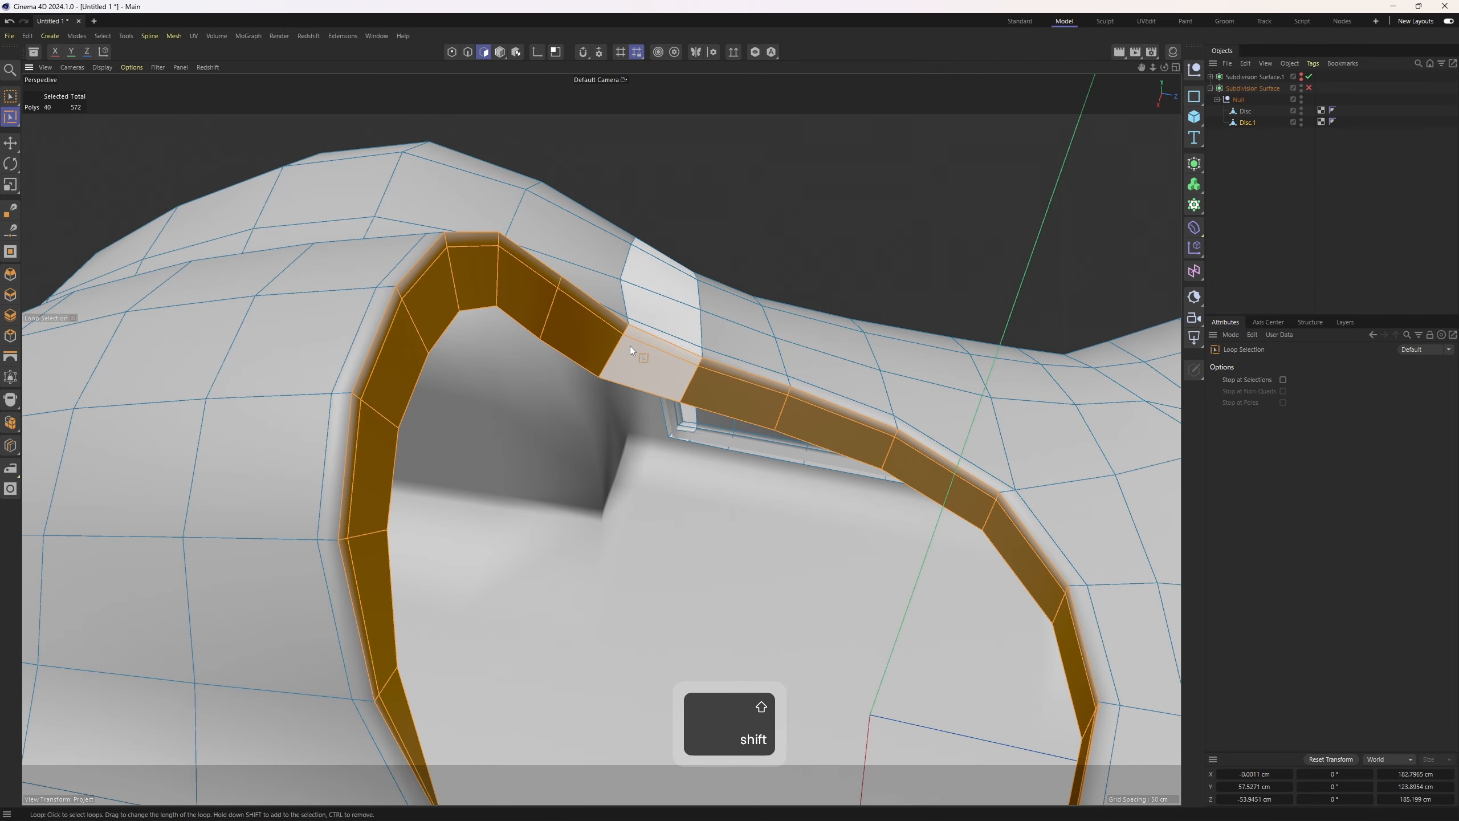
Split the selected rim polygons into a separate object
{"action": "key", "text": "u"}
{"action": "key", "text": "p"}
{"action": "left_click_drag", "start_coordinate": [634, 342], "coordinate": [745, 303], "text": "alt"}
Extrude the split rim polygons with Create Caps enabled by about 13 cm
{"action": "key", "text": "d"}
{"action": "left_click", "coordinate": [1278, 468]}
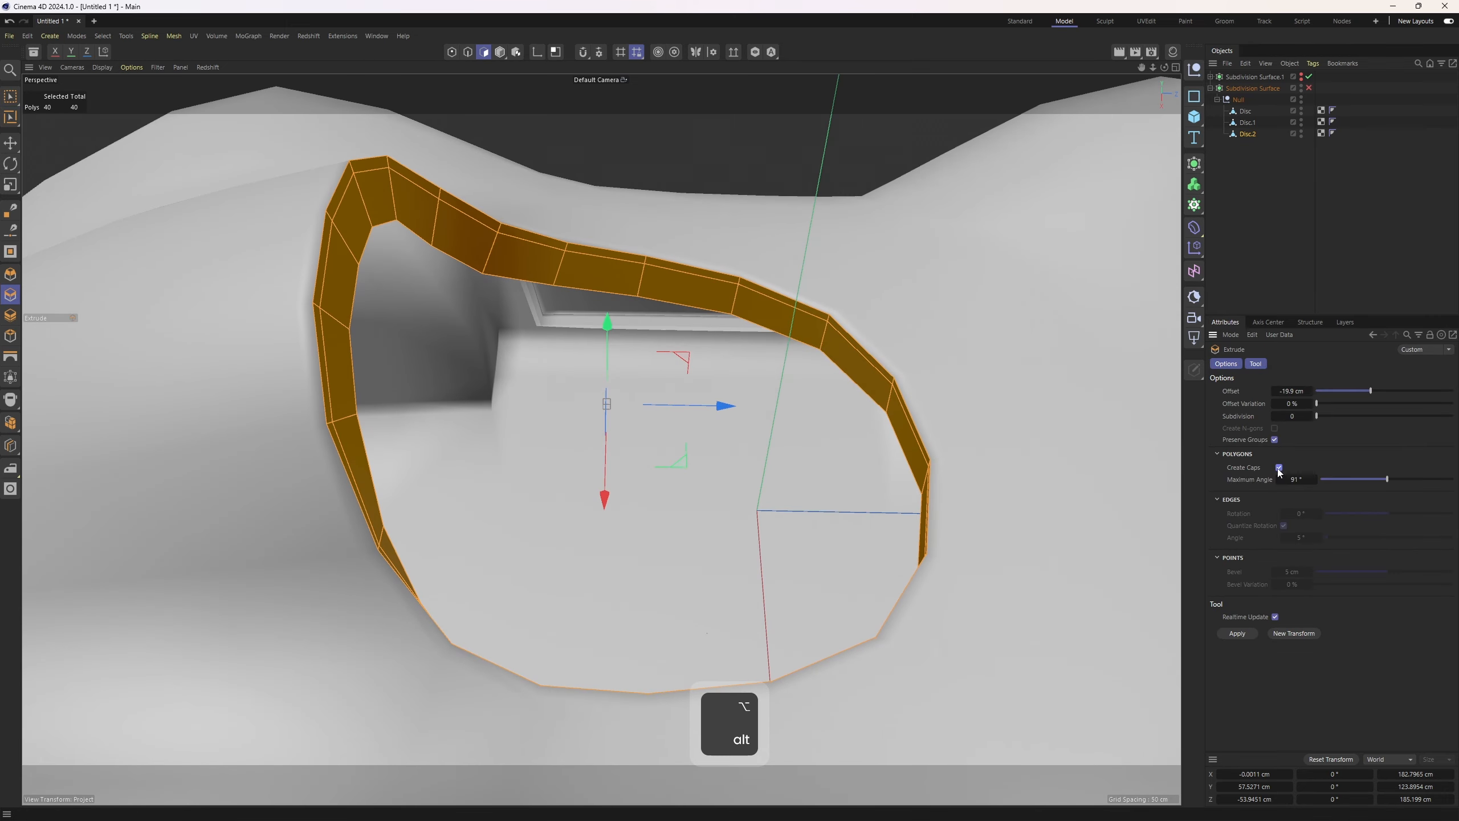
{"action": "mouse_move", "coordinate": [862, 402]}
{"action": "left_mouse_down"}
{"action": "mouse_move", "coordinate": [845, 403]}
{"action": "mouse_move", "coordinate": [888, 404]}
{"action": "left_mouse_up"}
{"action": "middle_click", "coordinate": [742, 557]}
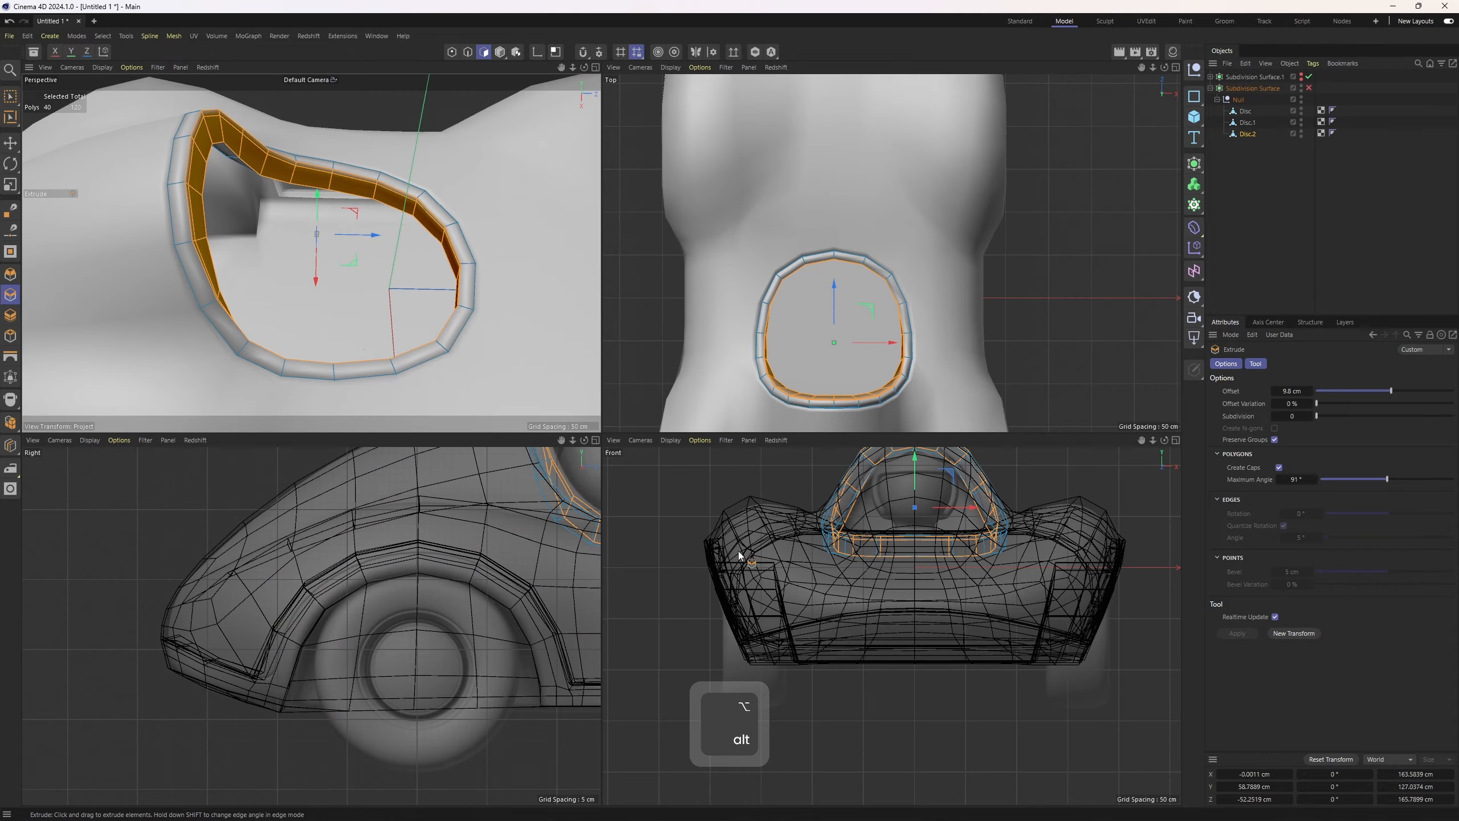
{"action": "middle_click", "coordinate": [590, 497]}
{"action": "middle_click_drag", "start_coordinate": [741, 528], "coordinate": [341, 723], "text": "alt"}
{"action": "key", "text": "ctrl+z"}
{"action": "left_click_drag", "start_coordinate": [741, 527], "coordinate": [782, 527]}
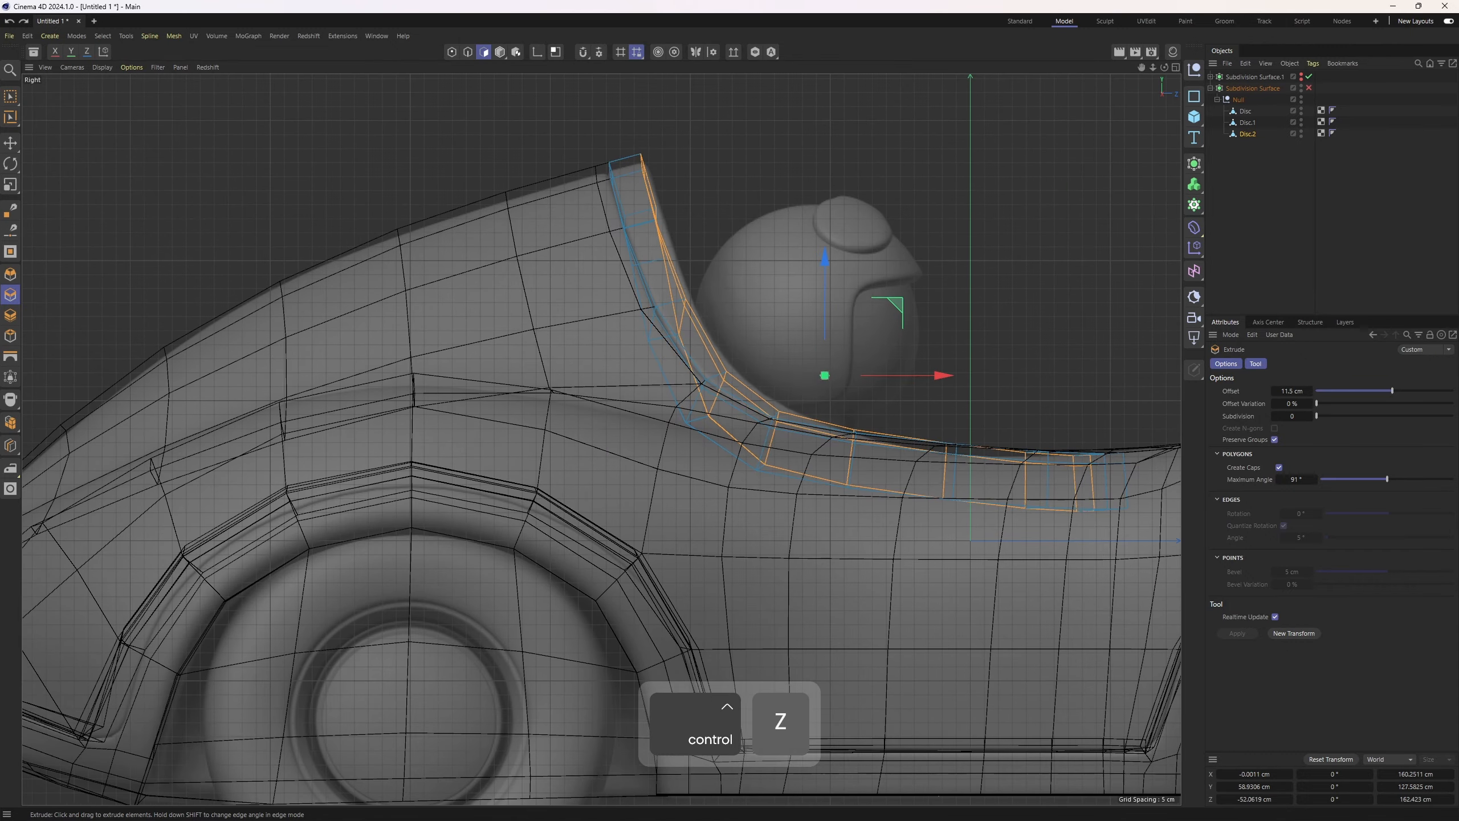
{"action": "middle_click", "coordinate": [911, 534]}
{"action": "middle_click", "coordinate": [368, 316]}
{"action": "left_click_drag", "start_coordinate": [368, 315], "coordinate": [463, 455], "text": "alt"}
{"action": "key", "text": "q"}
{"action": "left_click", "coordinate": [1245, 192]}
{"action": "left_click_drag", "start_coordinate": [661, 322], "coordinate": [539, 388], "text": "alt"}
{"action": "key", "text": "q"}
{"action": "key", "text": "3"}
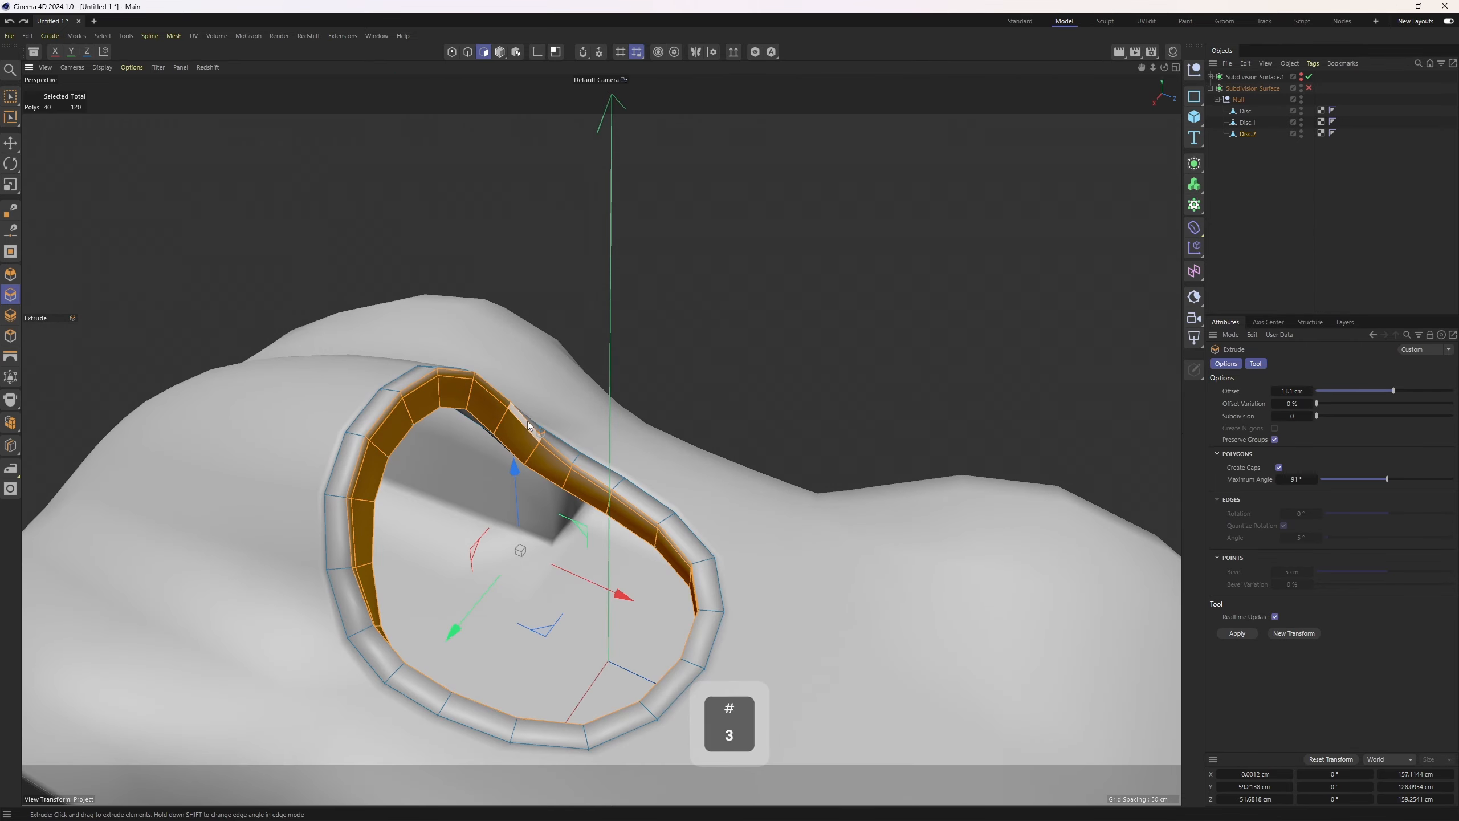
Select the inner polygon loop of the rim shell and split it into a new object
{"action": "key", "text": "e"}
{"action": "left_click_drag", "start_coordinate": [517, 450], "coordinate": [570, 325], "text": "alt"}
{"action": "right_click_drag", "start_coordinate": [570, 325], "coordinate": [569, 362], "text": "alt"}
{"action": "key", "text": "2"}
{"action": "left_click_drag", "start_coordinate": [569, 363], "coordinate": [563, 334], "text": "alt"}
{"action": "key", "text": "i"}
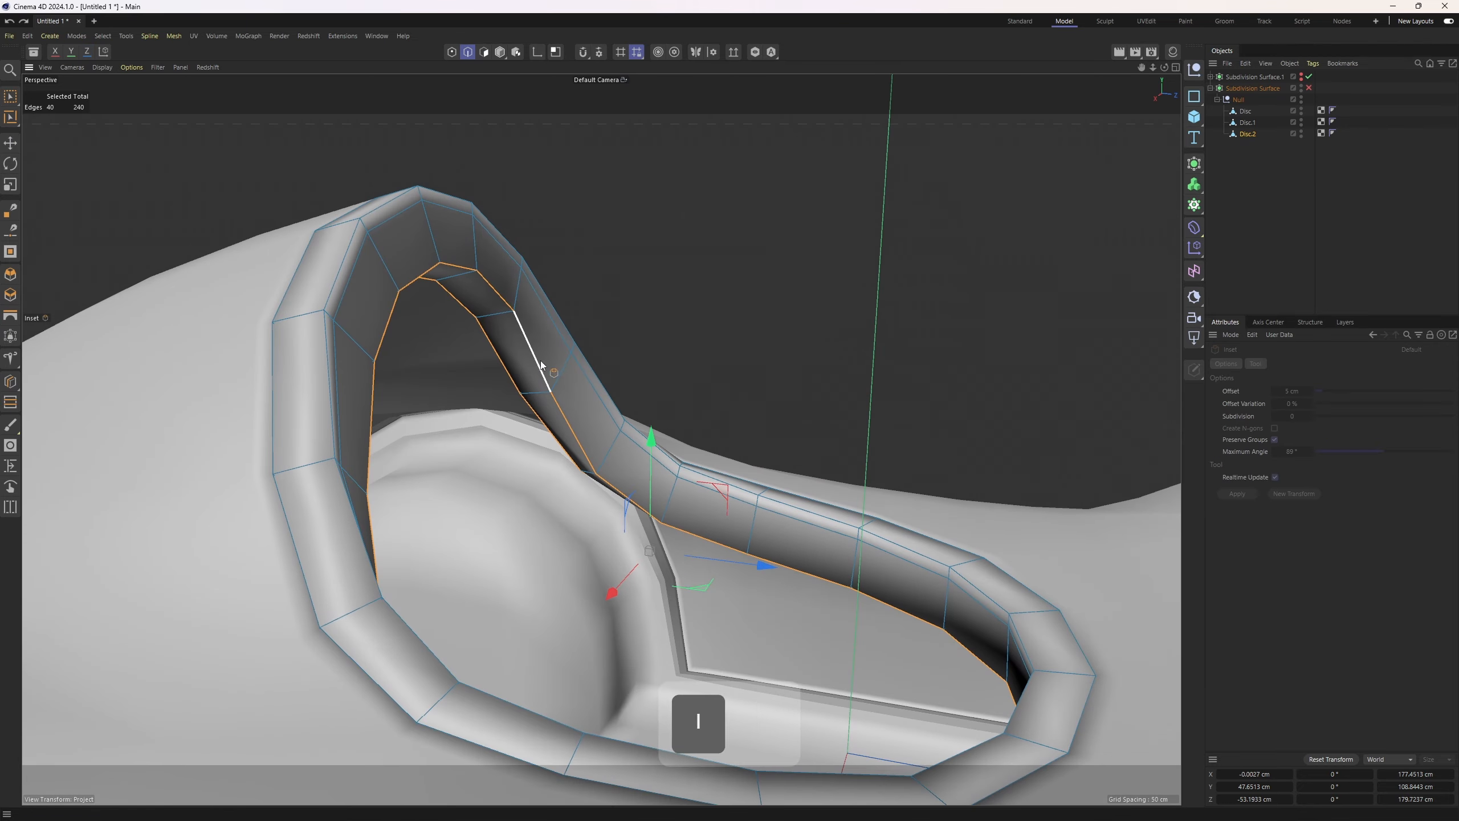
{"action": "scroll", "coordinate": [527, 394], "scroll_direction": "up", "scroll_amount": 2}
{"action": "key", "text": "3"}
{"action": "key", "text": "u"}
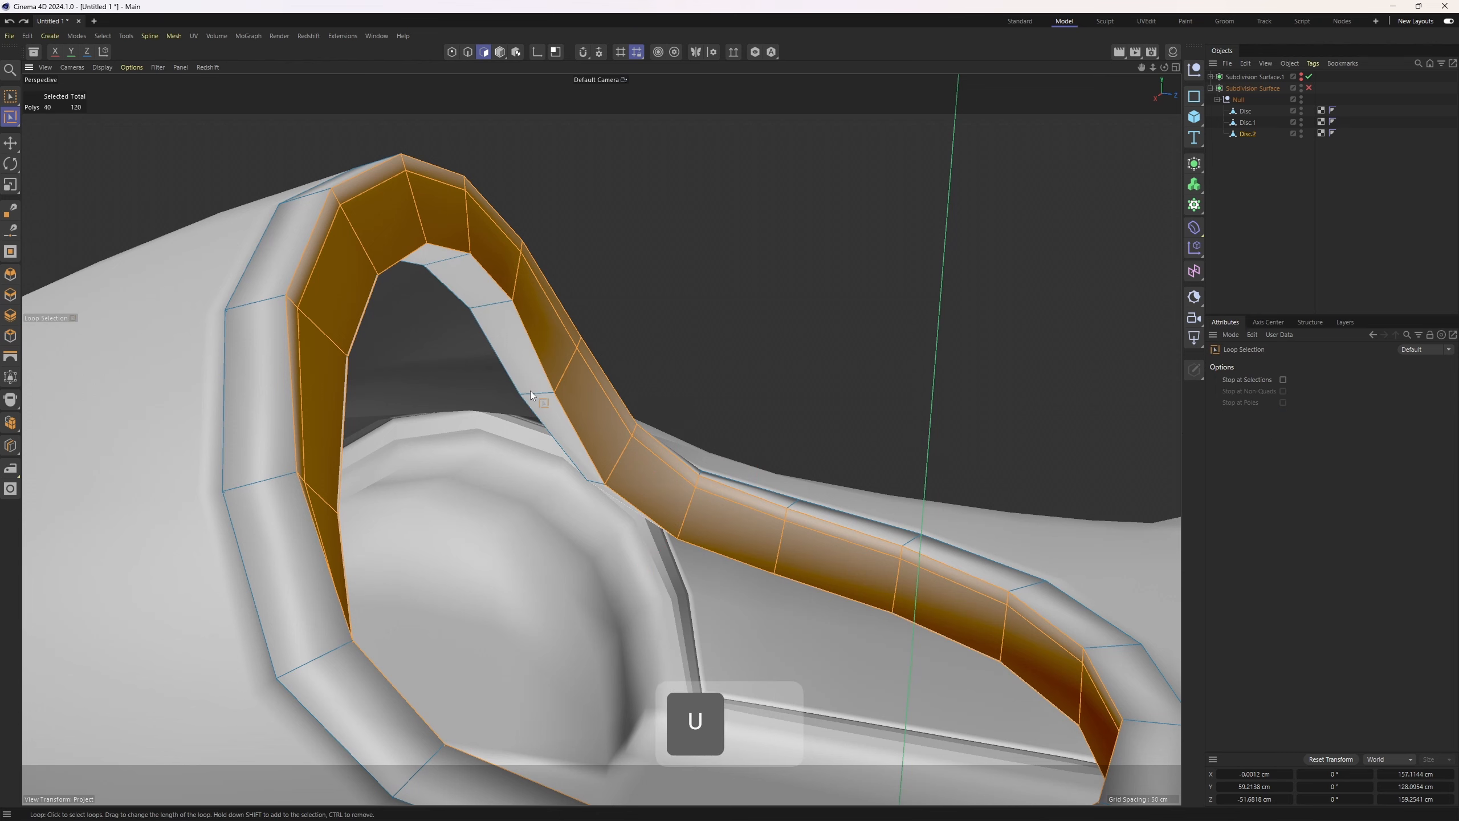
{"action": "key", "text": "l"}
{"action": "left_click", "coordinate": [531, 396]}
{"action": "scroll", "coordinate": [799, 391], "scroll_direction": "down", "scroll_amount": 2}
{"action": "key", "text": "u"}
{"action": "key", "text": "p"}
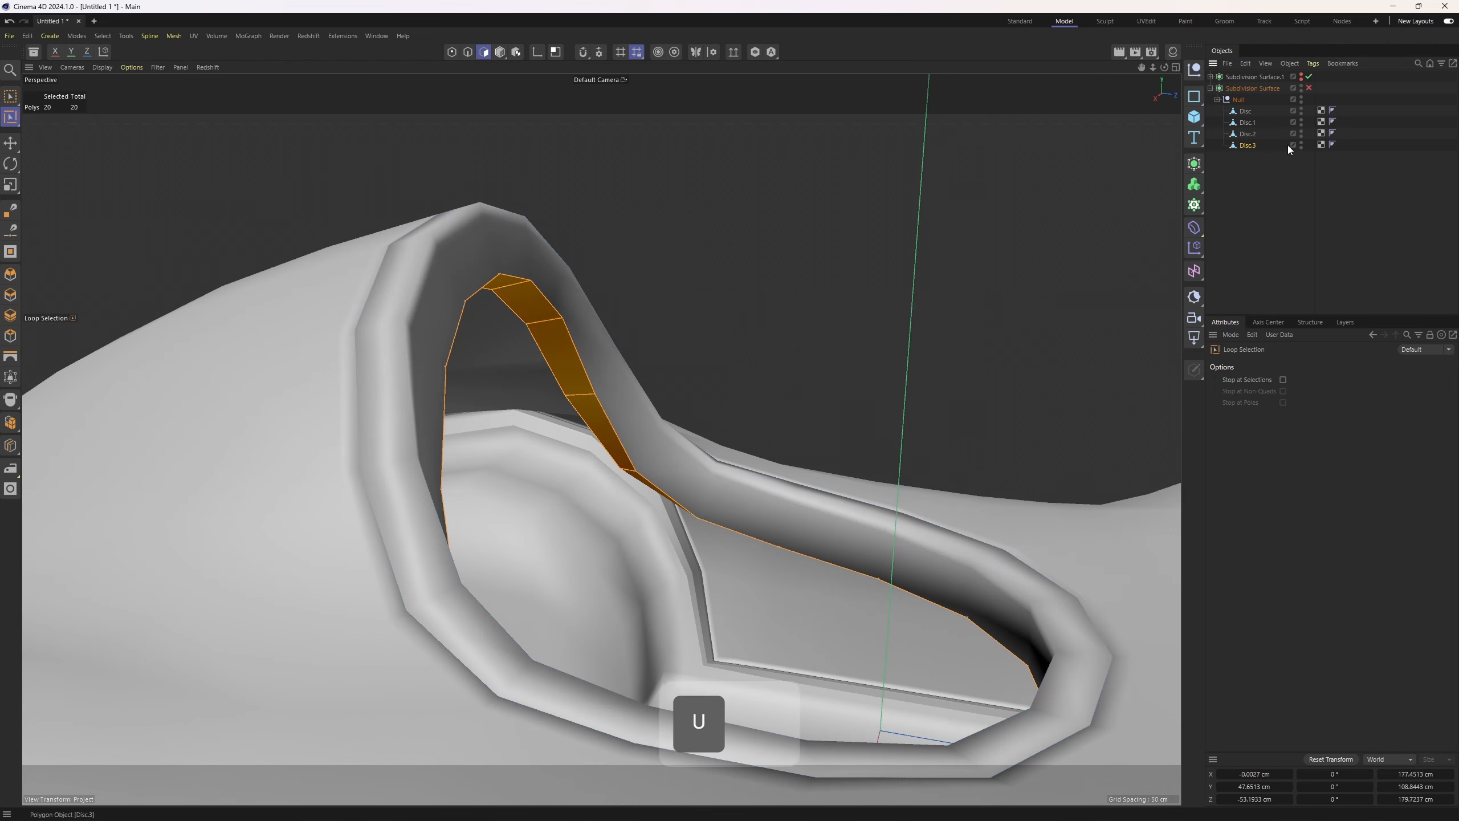
Slide the split strip's edge loop with Edge Slide
{"action": "key", "text": "2"}
{"action": "scroll", "coordinate": [575, 390], "scroll_direction": "up", "scroll_amount": 2}
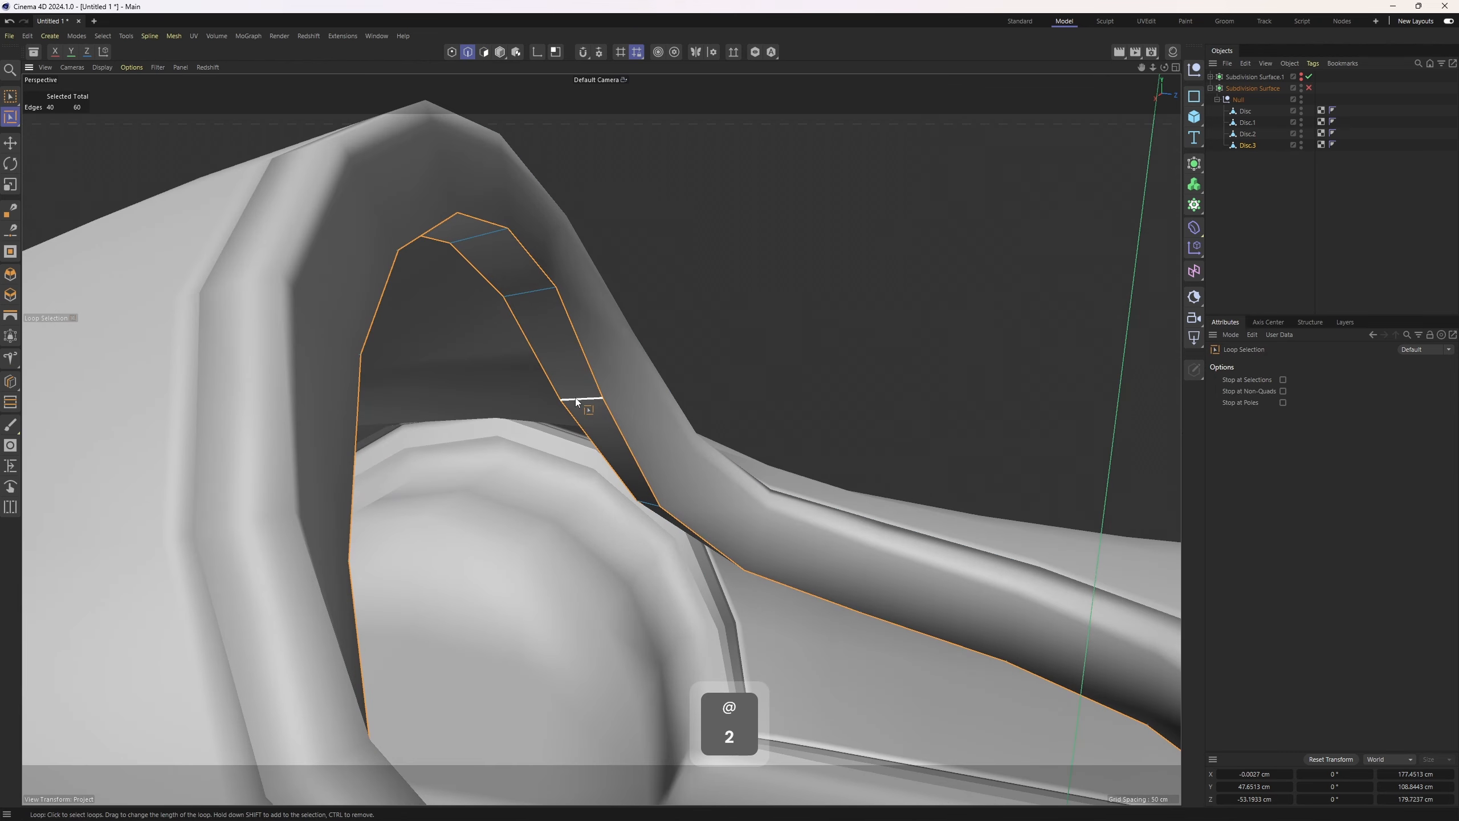
{"action": "key", "text": "m"}
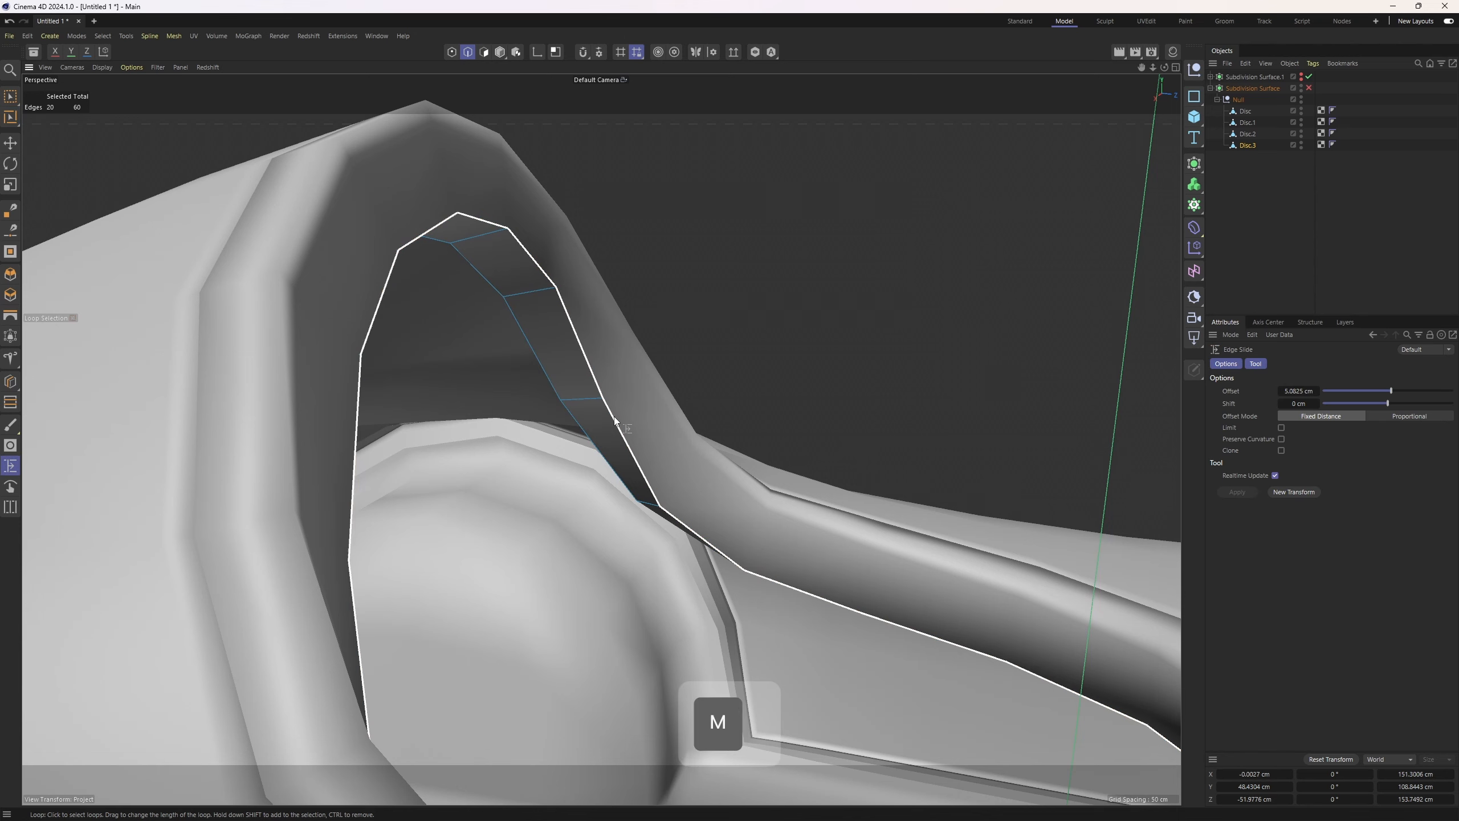
{"action": "key", "text": "o"}
{"action": "mouse_move", "coordinate": [593, 397]}
{"action": "left_mouse_down"}
{"action": "mouse_move", "coordinate": [577, 388]}
{"action": "mouse_move", "coordinate": [610, 390]}
{"action": "mouse_move", "coordinate": [583, 395]}
{"action": "left_mouse_up"}
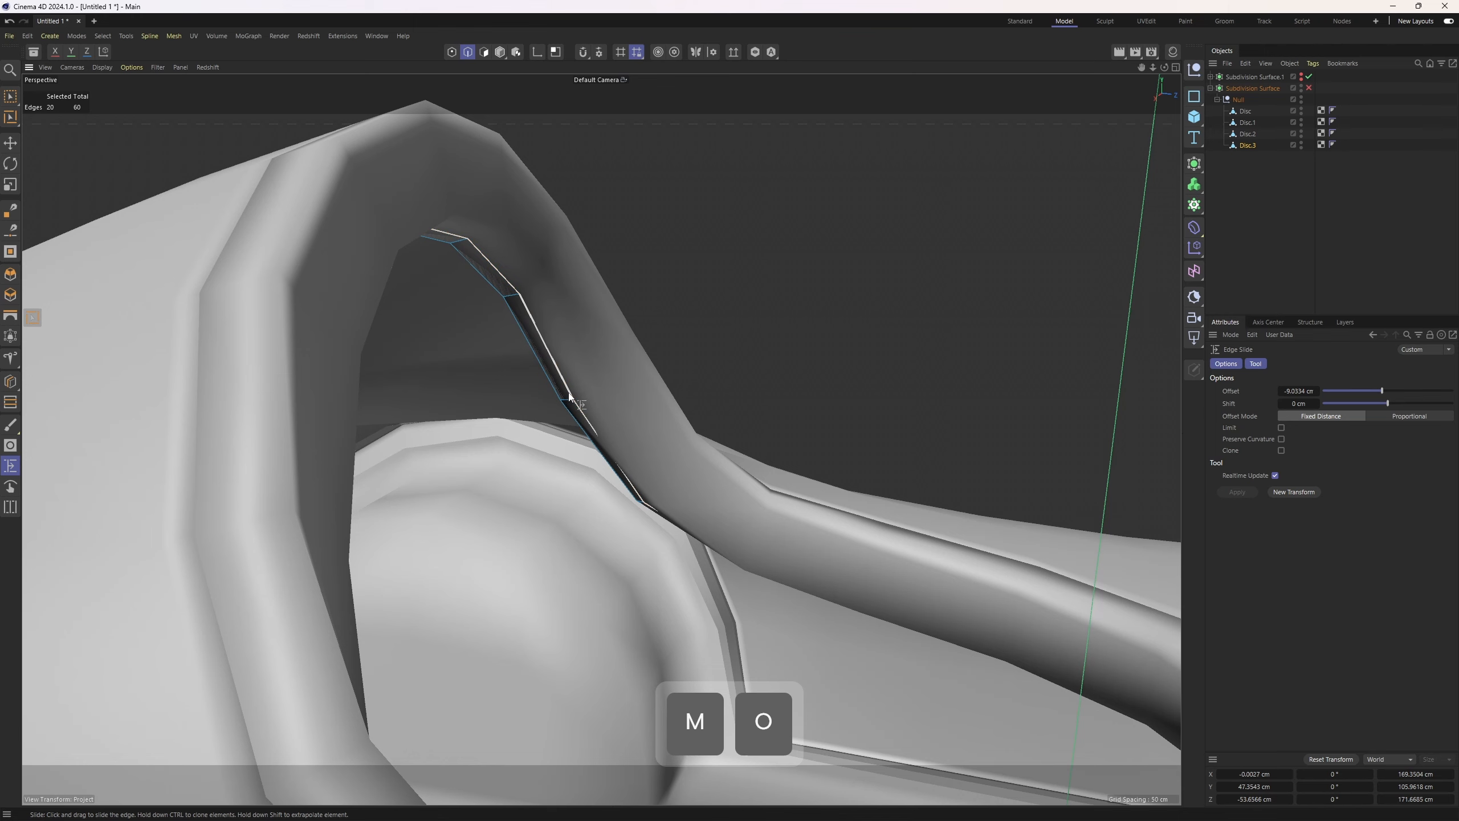
Isolate the split rim strip in the viewport and switch to edge editing with the Move tool
{"action": "key", "text": "3"}
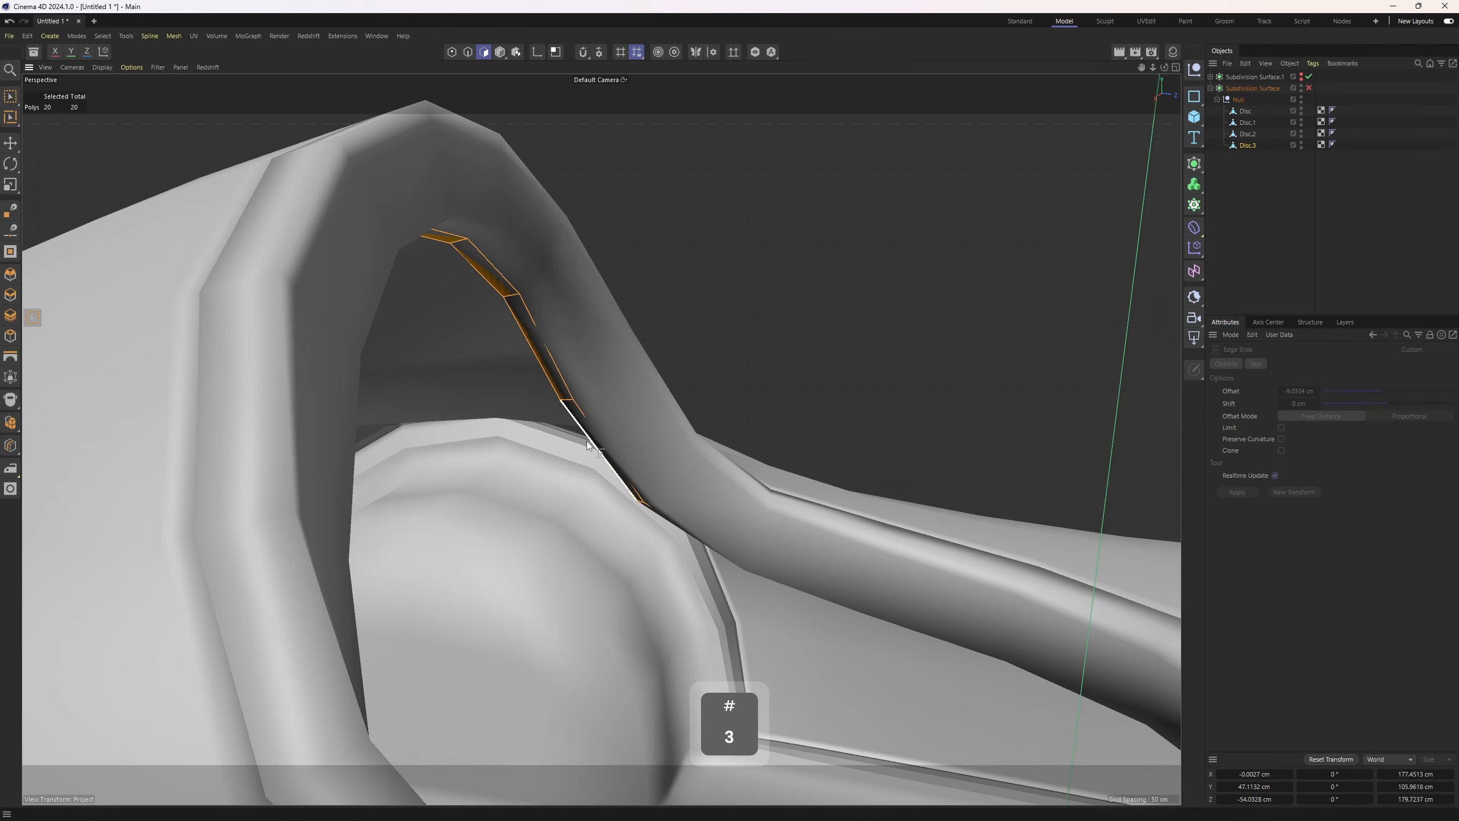
{"action": "left_click", "coordinate": [754, 53]}
{"action": "right_click_drag", "start_coordinate": [710, 213], "coordinate": [596, 355], "text": "alt"}
{"action": "left_click_drag", "start_coordinate": [595, 355], "coordinate": [620, 345], "text": "alt"}
{"action": "key", "text": "2"}
{"action": "key", "text": "e"}
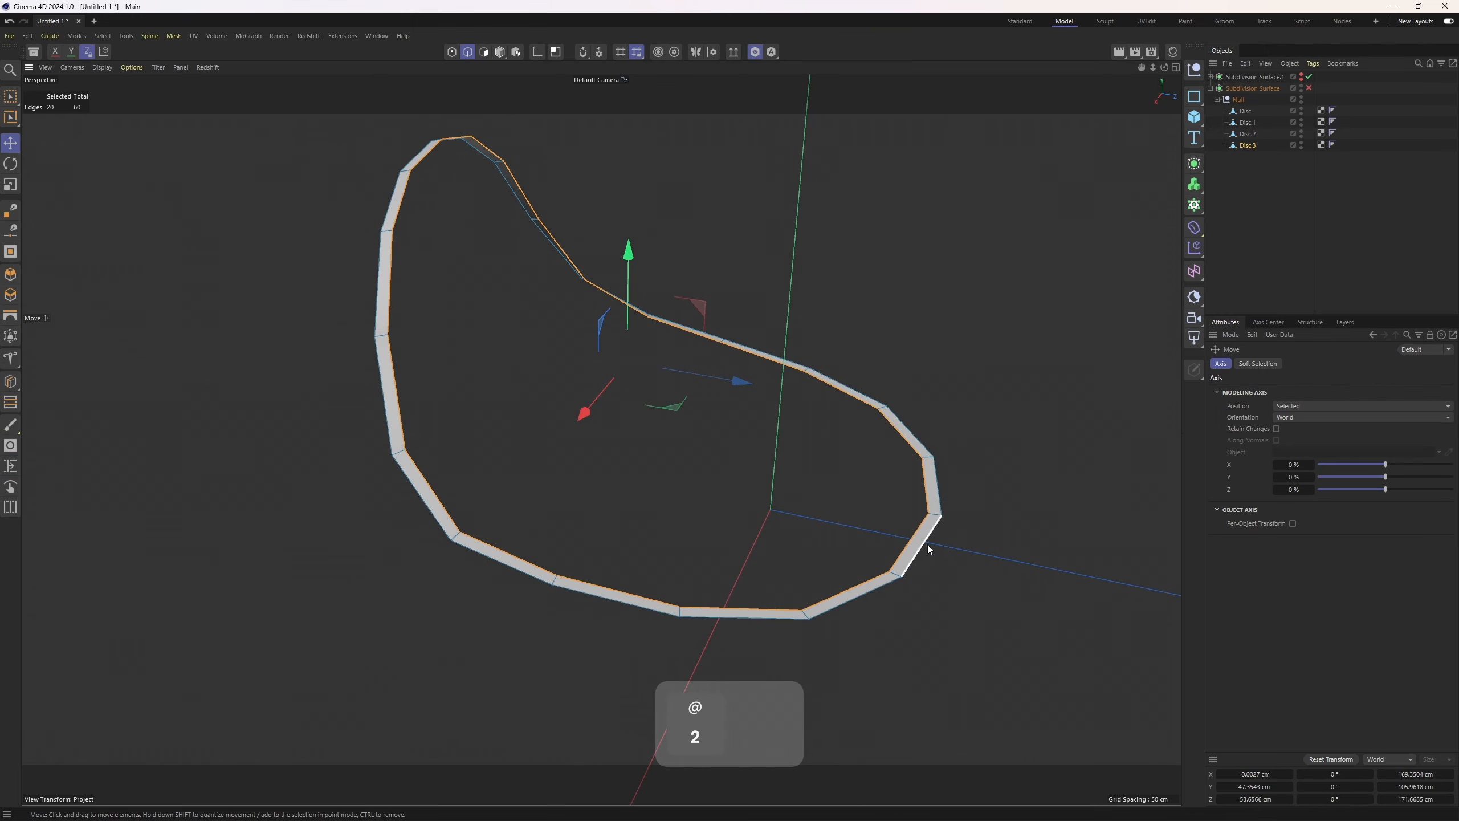
Select the rim's front outer edges and extrude them outward into a strip of polygons
{"action": "double_click", "coordinate": [926, 546]}
{"action": "left_click_drag", "start_coordinate": [926, 546], "coordinate": [616, 417], "text": "alt"}
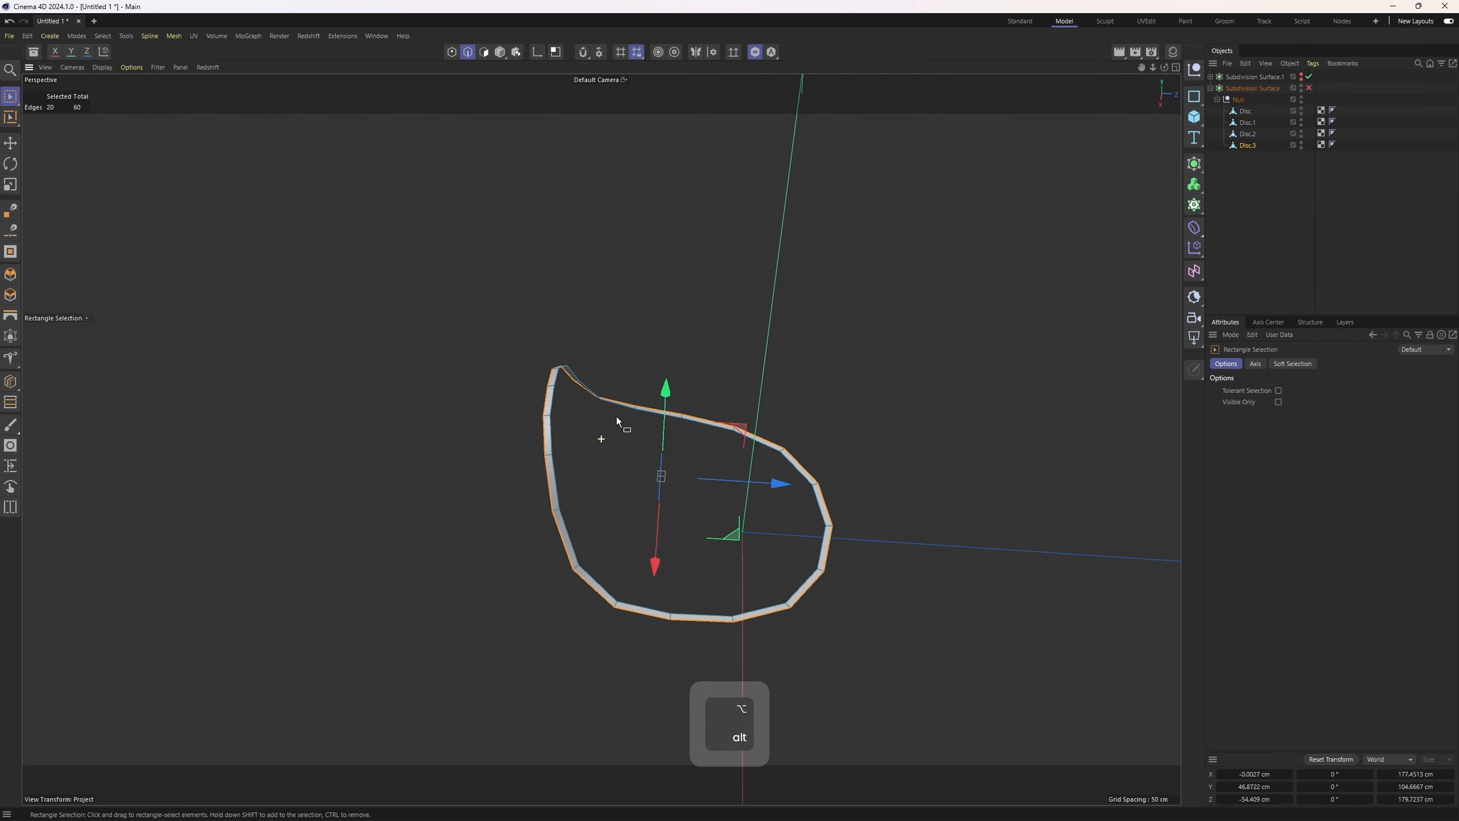
{"action": "key", "text": "0"}
{"action": "left_click_drag", "start_coordinate": [449, 301], "coordinate": [625, 696], "text": "ctrl"}
{"action": "left_click_drag", "start_coordinate": [670, 632], "coordinate": [597, 477], "text": "alt"}
{"action": "left_click_drag", "start_coordinate": [250, 266], "coordinate": [511, 664], "text": "ctrl"}
{"action": "middle_click", "coordinate": [725, 340]}
{"action": "middle_click", "coordinate": [725, 339]}
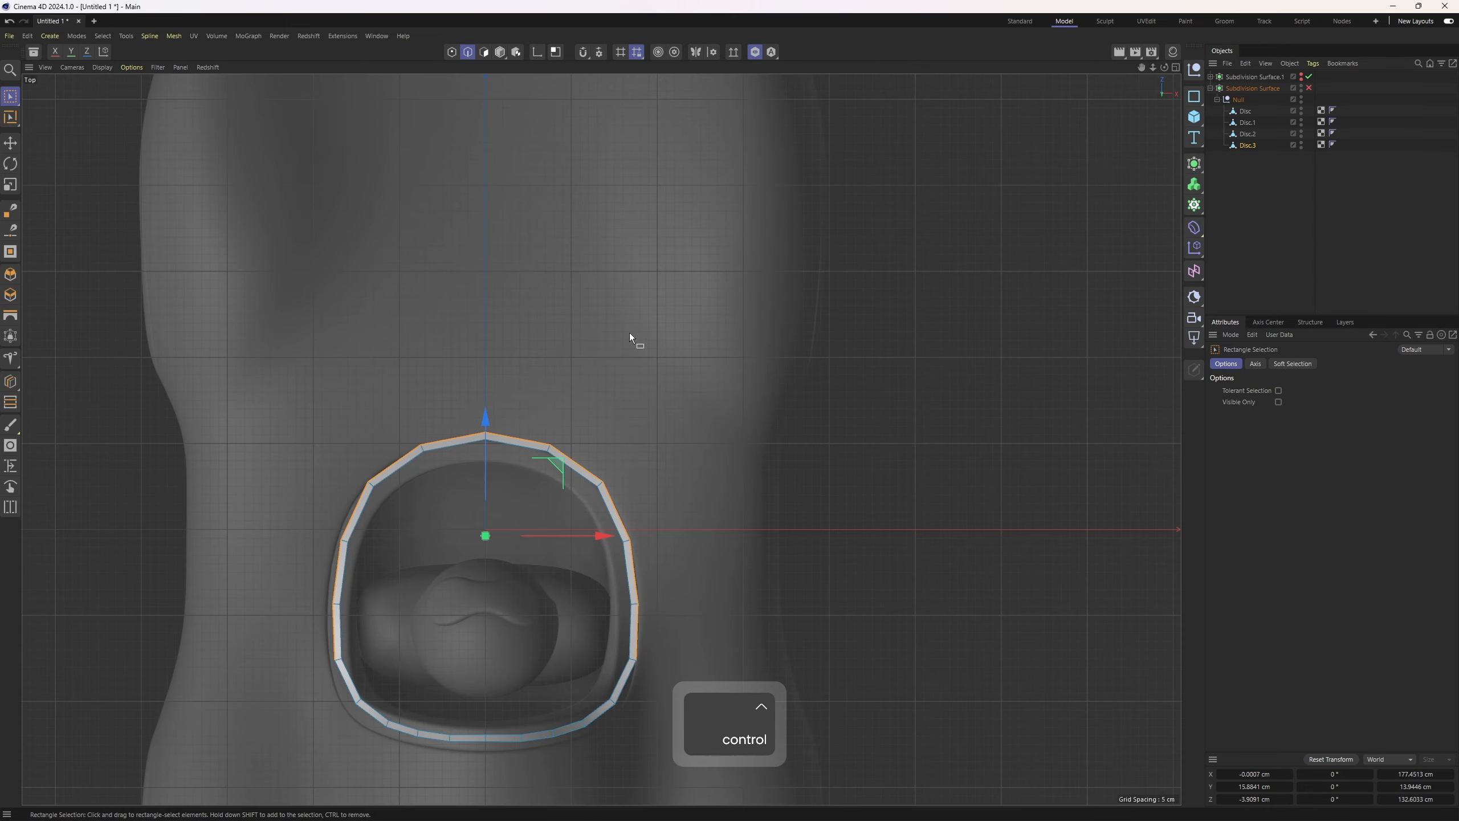
{"action": "middle_click_drag", "start_coordinate": [629, 332], "coordinate": [648, 223], "text": "alt"}
{"action": "left_click_drag", "start_coordinate": [301, 527], "coordinate": [674, 635], "text": "ctrl"}
{"action": "middle_click", "coordinate": [648, 518]}
{"action": "middle_click", "coordinate": [590, 390]}
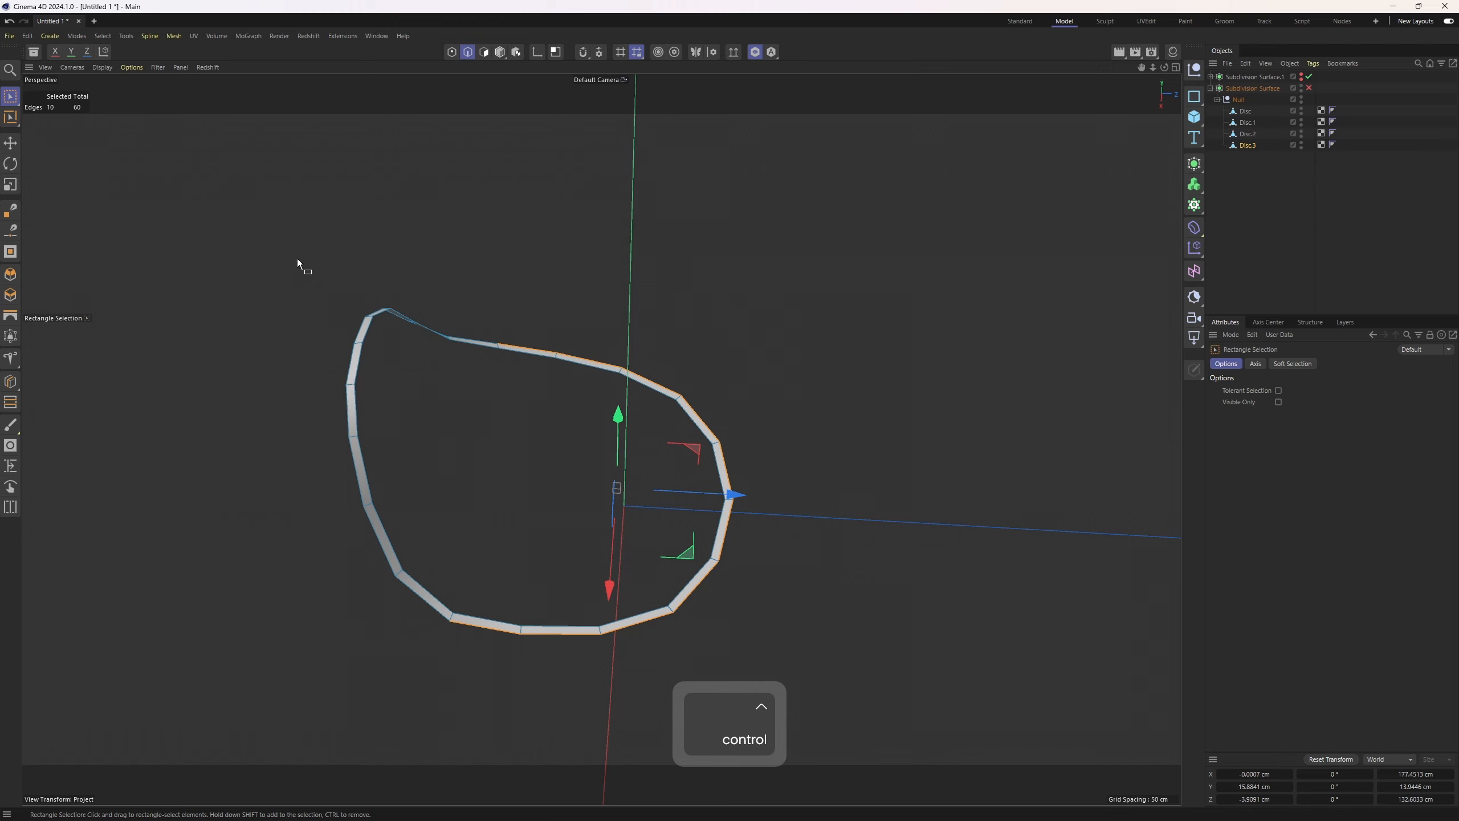
{"action": "left_click_drag", "start_coordinate": [274, 251], "coordinate": [629, 684], "text": "ctrl"}
{"action": "middle_click_drag", "start_coordinate": [645, 652], "coordinate": [526, 583], "text": "alt"}
{"action": "left_click_drag", "start_coordinate": [683, 434], "coordinate": [873, 463], "text": "ctrl"}
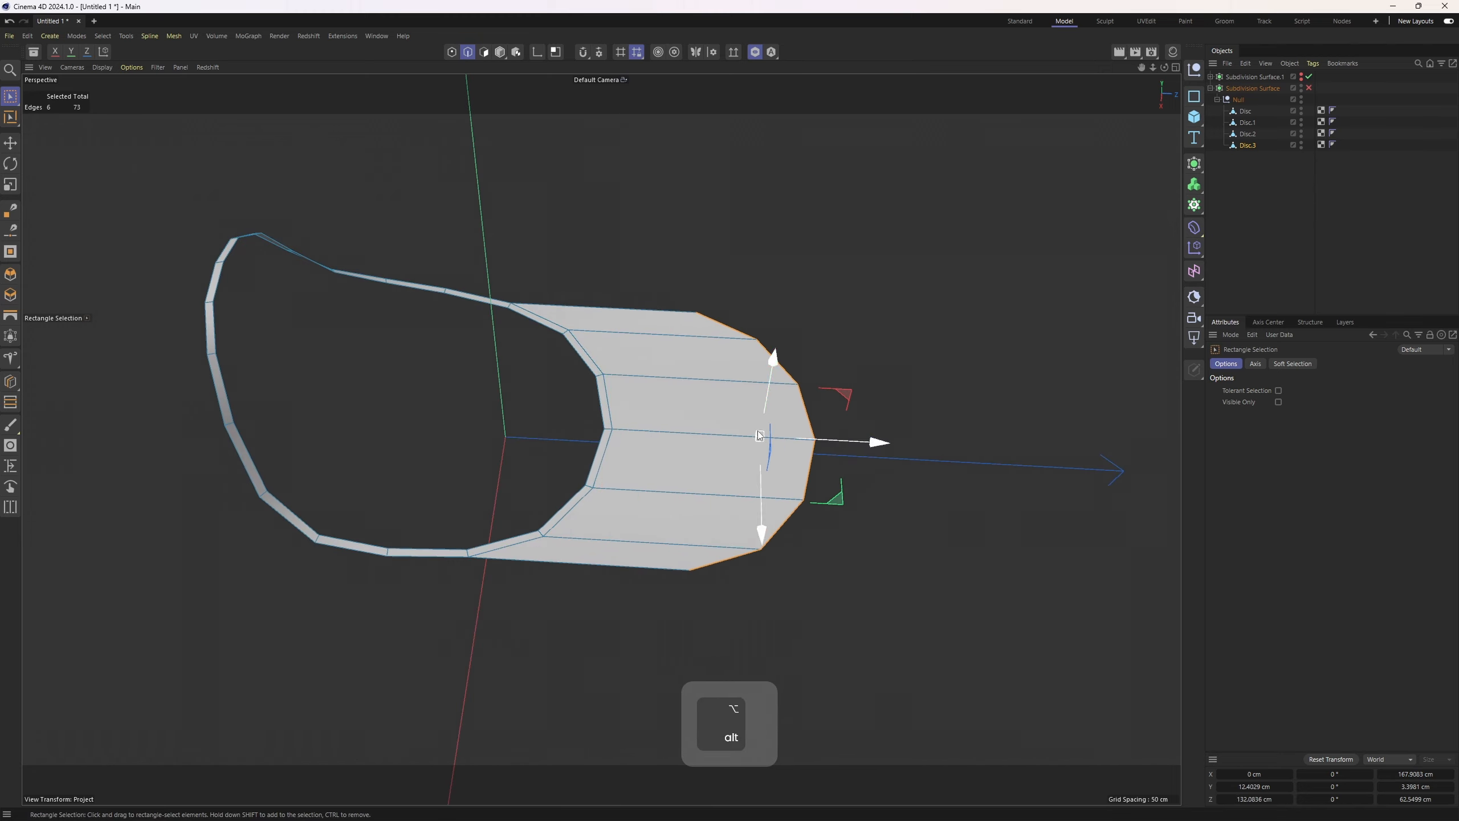
{"action": "left_click_drag", "start_coordinate": [759, 434], "coordinate": [687, 427], "text": "alt"}
Enable modeling symmetry and extrude a side edge of the rim downward into a panel
{"action": "key", "text": "2"}
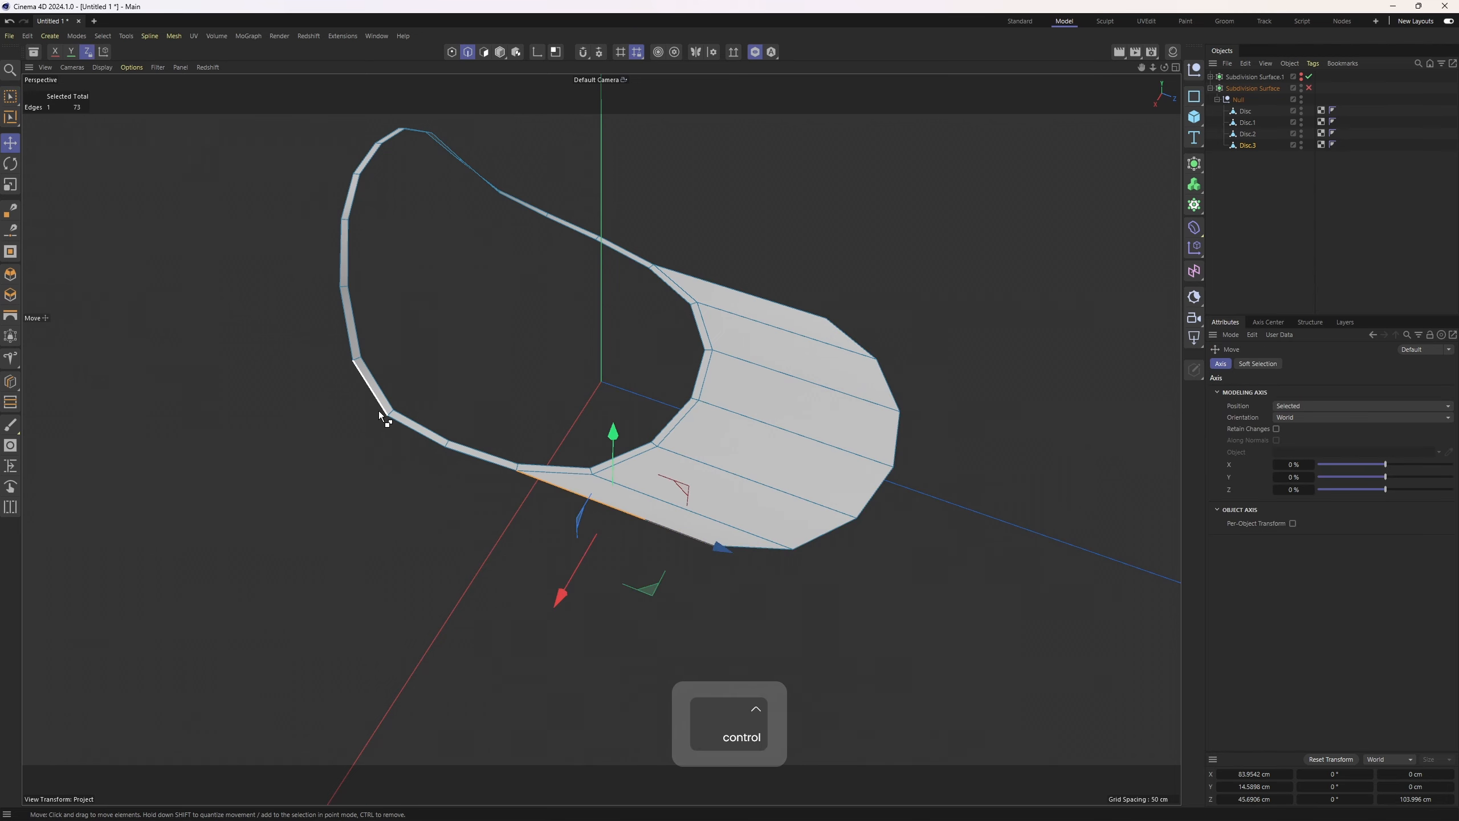
{"action": "left_click", "coordinate": [379, 410], "text": "ctrl+shift"}
{"action": "left_click_drag", "start_coordinate": [531, 399], "coordinate": [692, 35], "text": "alt"}
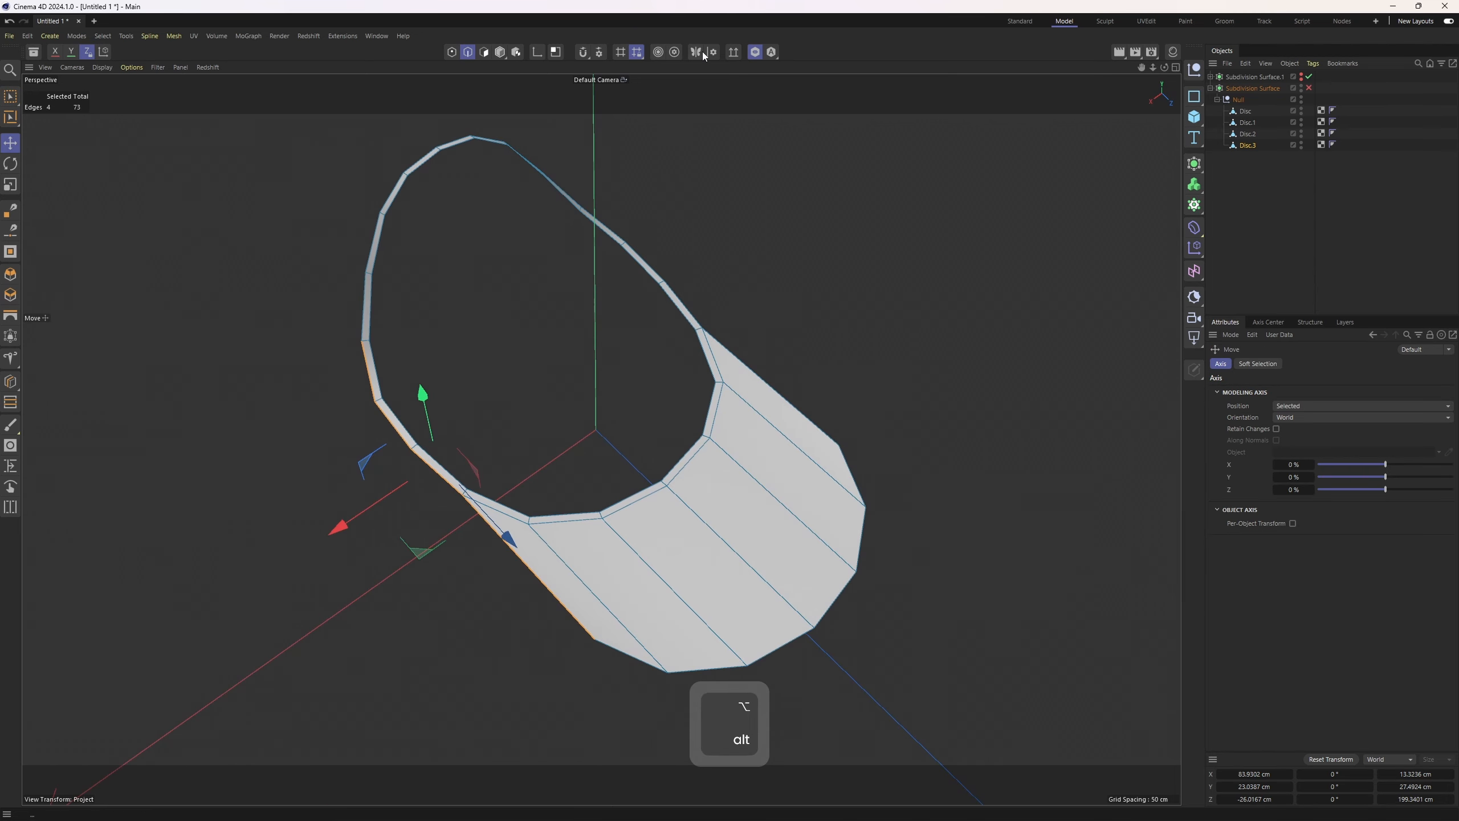
{"action": "left_click", "coordinate": [704, 54]}
{"action": "left_click_drag", "start_coordinate": [634, 368], "coordinate": [458, 435], "text": "alt"}
Select the strip's front edge and extrude it downward into a panel
{"action": "left_click", "coordinate": [479, 455]}
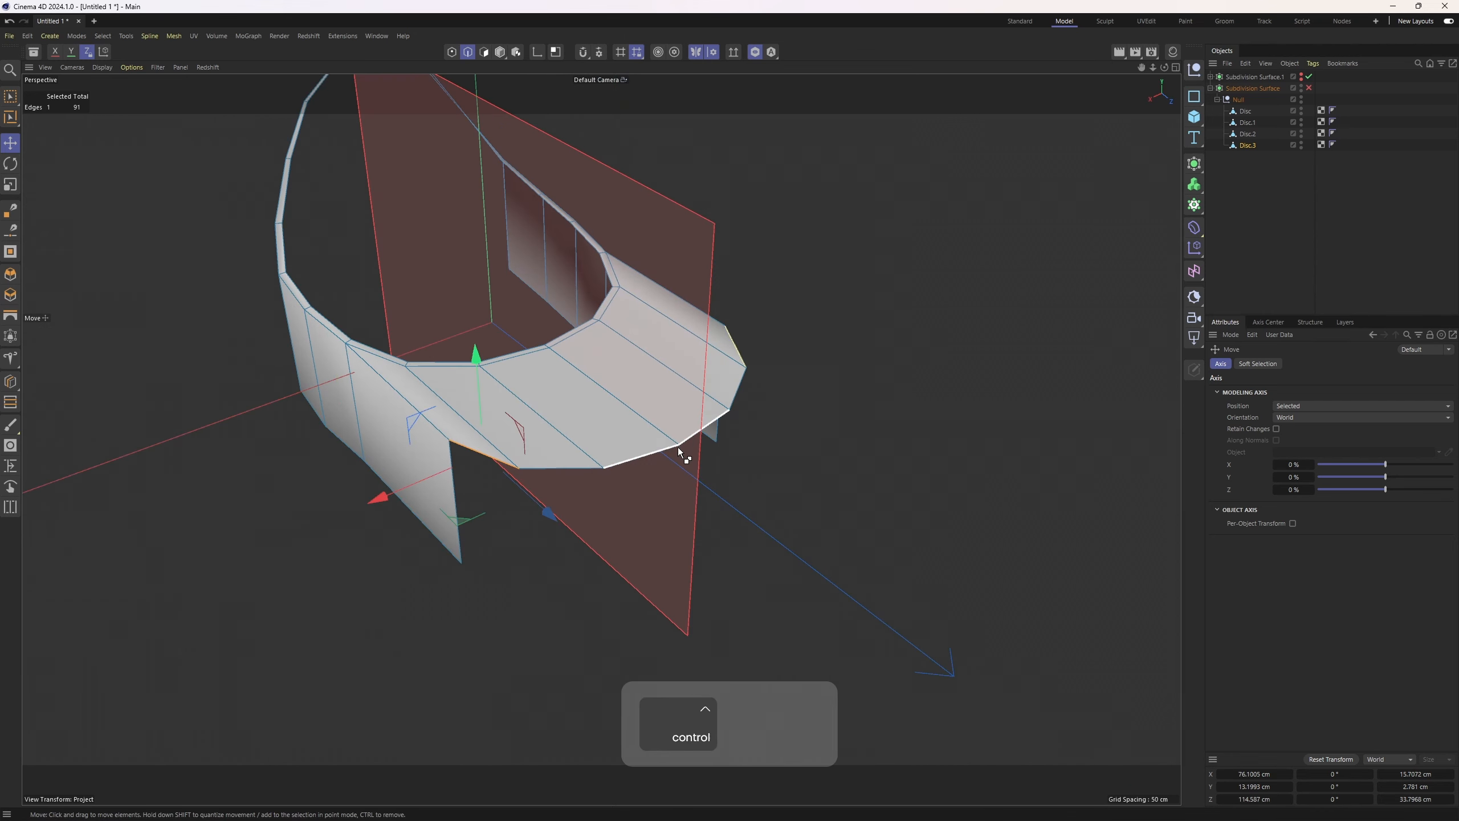
{"action": "left_click", "coordinate": [672, 454], "text": "ctrl+shift"}
{"action": "left_click_drag", "start_coordinate": [570, 369], "coordinate": [575, 484], "text": "ctrl"}
{"action": "key", "text": "ctrl+z"}
{"action": "left_click_drag", "start_coordinate": [569, 348], "coordinate": [519, 452], "text": "ctrl"}
Weld the corner points where the new panels meet using the Weld tool
{"action": "key", "text": "1"}
{"action": "key", "text": "space"}
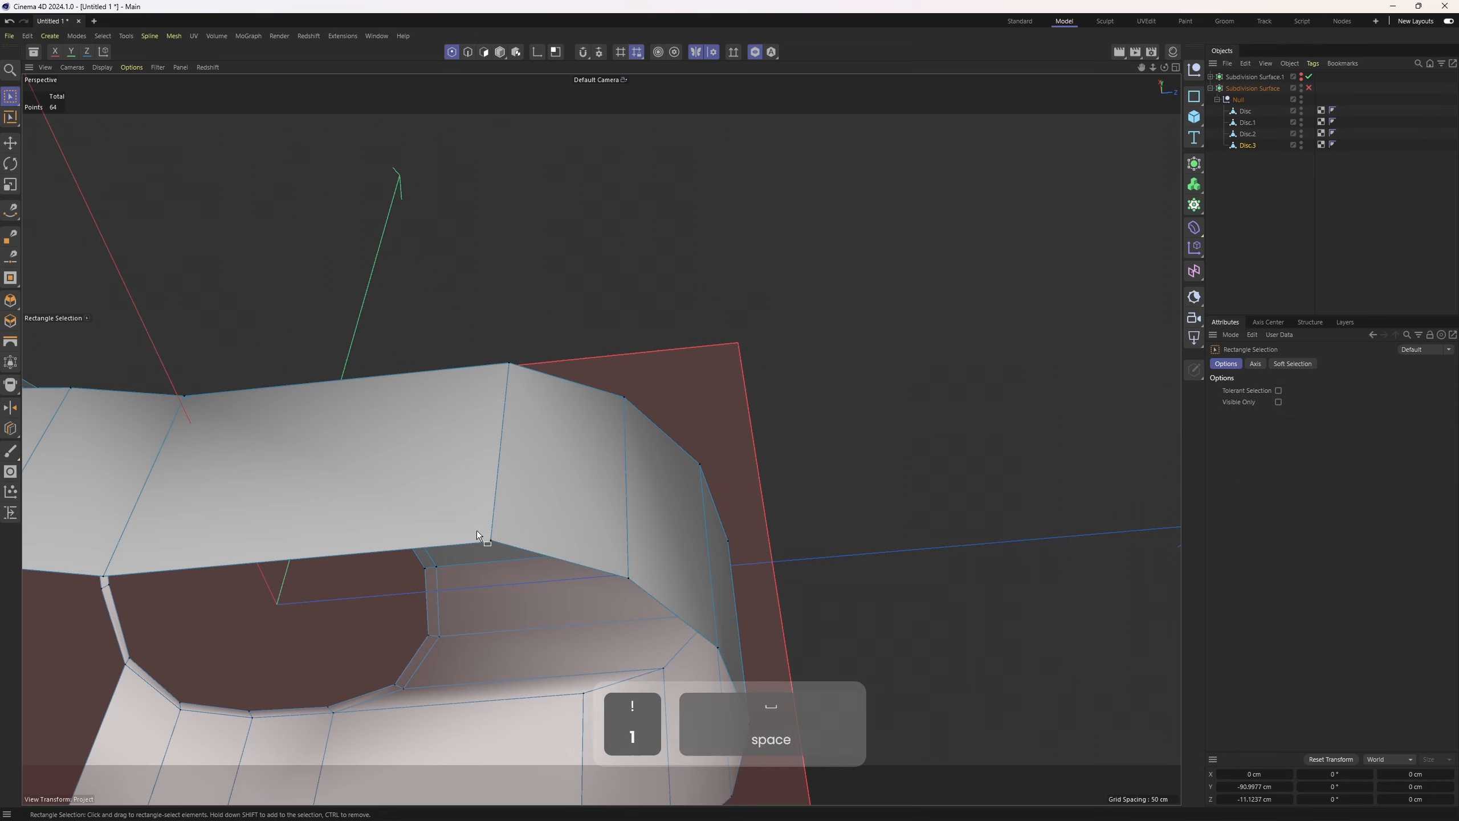
{"action": "left_click_drag", "start_coordinate": [477, 531], "coordinate": [502, 549]}
{"action": "key", "text": "m"}
{"action": "key", "text": "q"}
{"action": "left_click", "coordinate": [500, 548]}
{"action": "scroll", "coordinate": [495, 457], "scroll_direction": "down", "scroll_amount": 2}
{"action": "left_click_drag", "start_coordinate": [495, 452], "coordinate": [554, 554], "text": "alt"}
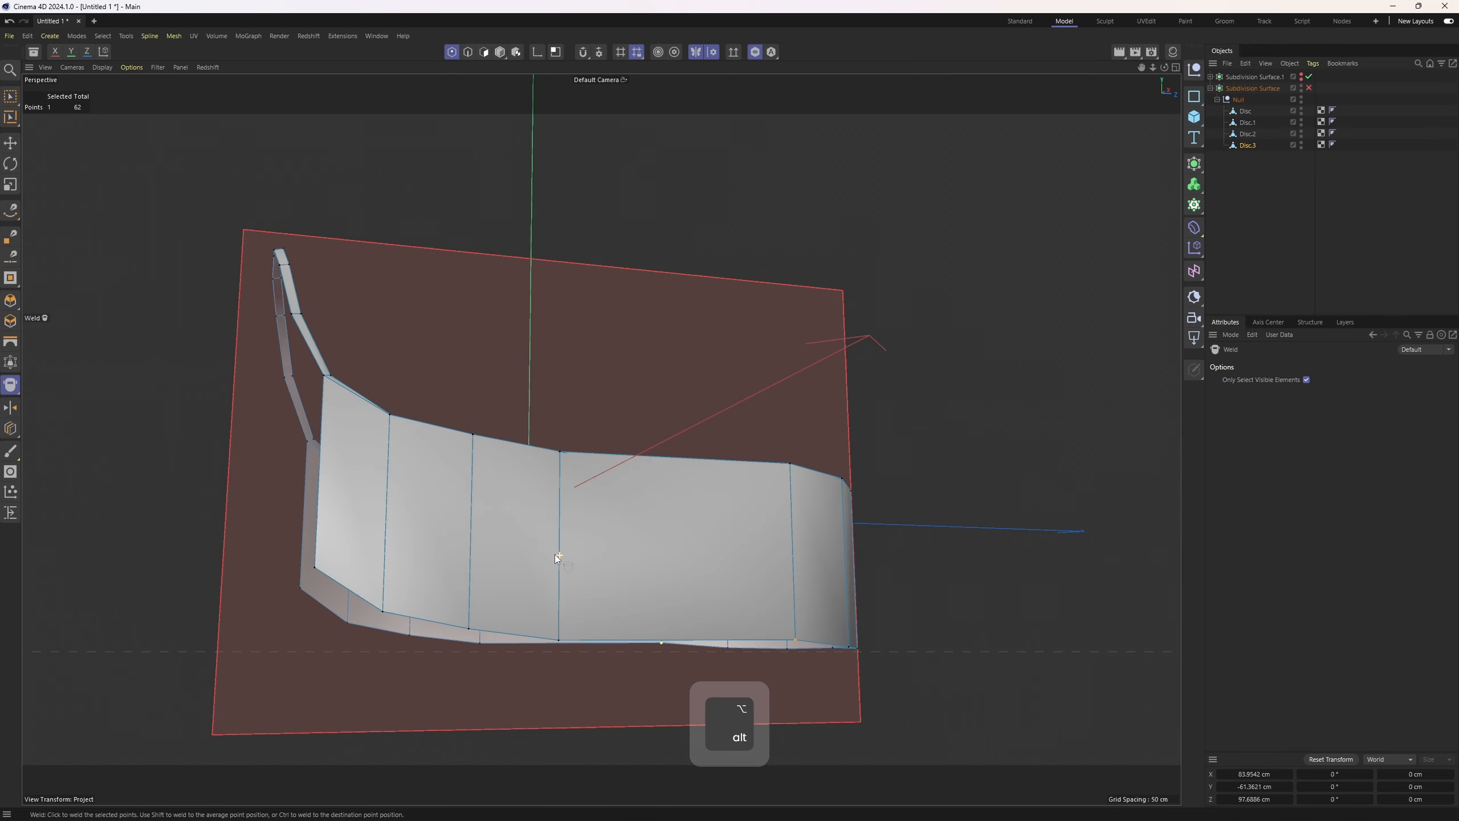
Select the shell's lower border edge loop and extrude it downward into side walls
{"action": "scroll", "coordinate": [554, 554], "scroll_direction": "down", "scroll_amount": 2}
{"action": "key", "text": "2"}
{"action": "key", "text": "e"}
{"action": "left_click_drag", "start_coordinate": [491, 510], "coordinate": [608, 368], "text": "alt"}
{"action": "left_click", "coordinate": [519, 484]}
{"action": "left_click", "coordinate": [560, 500], "text": "ctrl+shift"}
{"action": "key", "text": "t"}
{"action": "double_click", "coordinate": [643, 511]}
{"action": "key", "text": "e"}
{"action": "left_click_drag", "start_coordinate": [644, 505], "coordinate": [652, 436], "text": "alt"}
{"action": "key", "text": "z"}
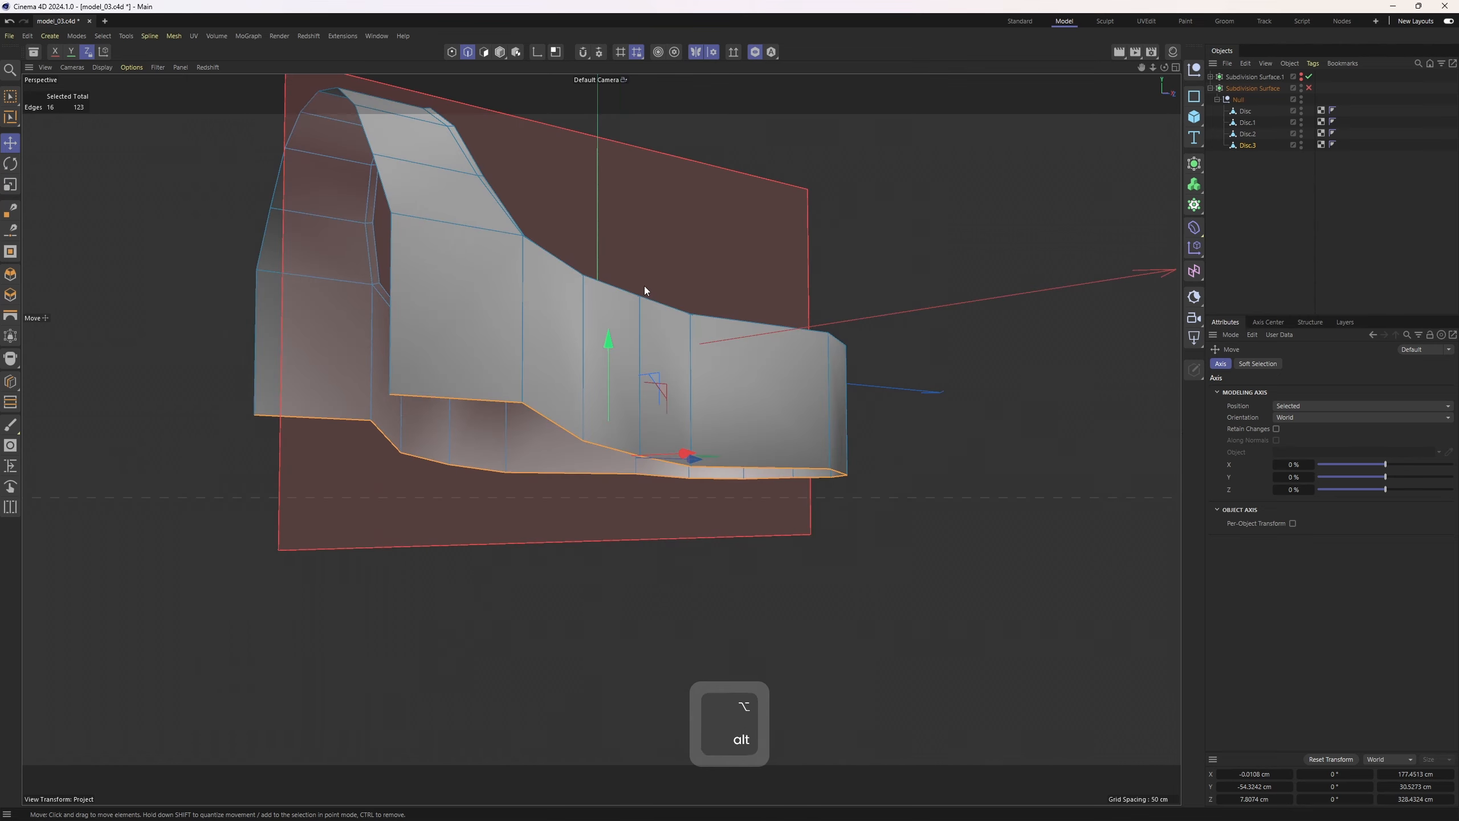
Scale the selected lower border edges slightly
{"action": "key", "text": "t"}
{"action": "mouse_move", "coordinate": [608, 457]}
{"action": "left_mouse_down"}
{"action": "mouse_move", "coordinate": [609, 379]}
{"action": "mouse_move", "coordinate": [606, 460]}
{"action": "left_mouse_up"}
{"action": "key", "text": "e"}
{"action": "left_click_drag", "start_coordinate": [461, 305], "coordinate": [631, 481], "text": "alt"}
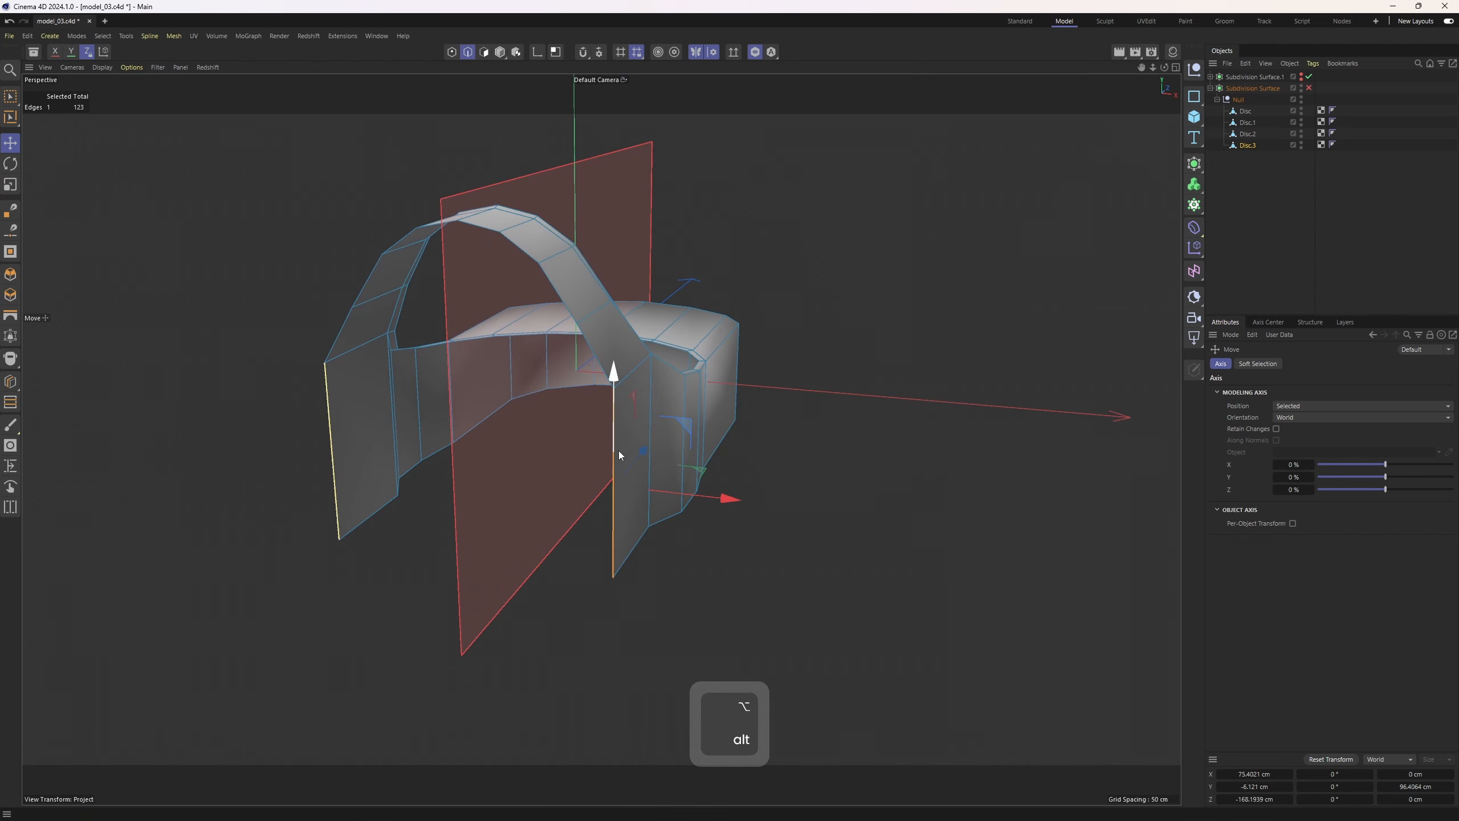
Turn off modeling symmetry and extend the selected vertical edge with the Polygon Pen
{"action": "left_click", "coordinate": [691, 55]}
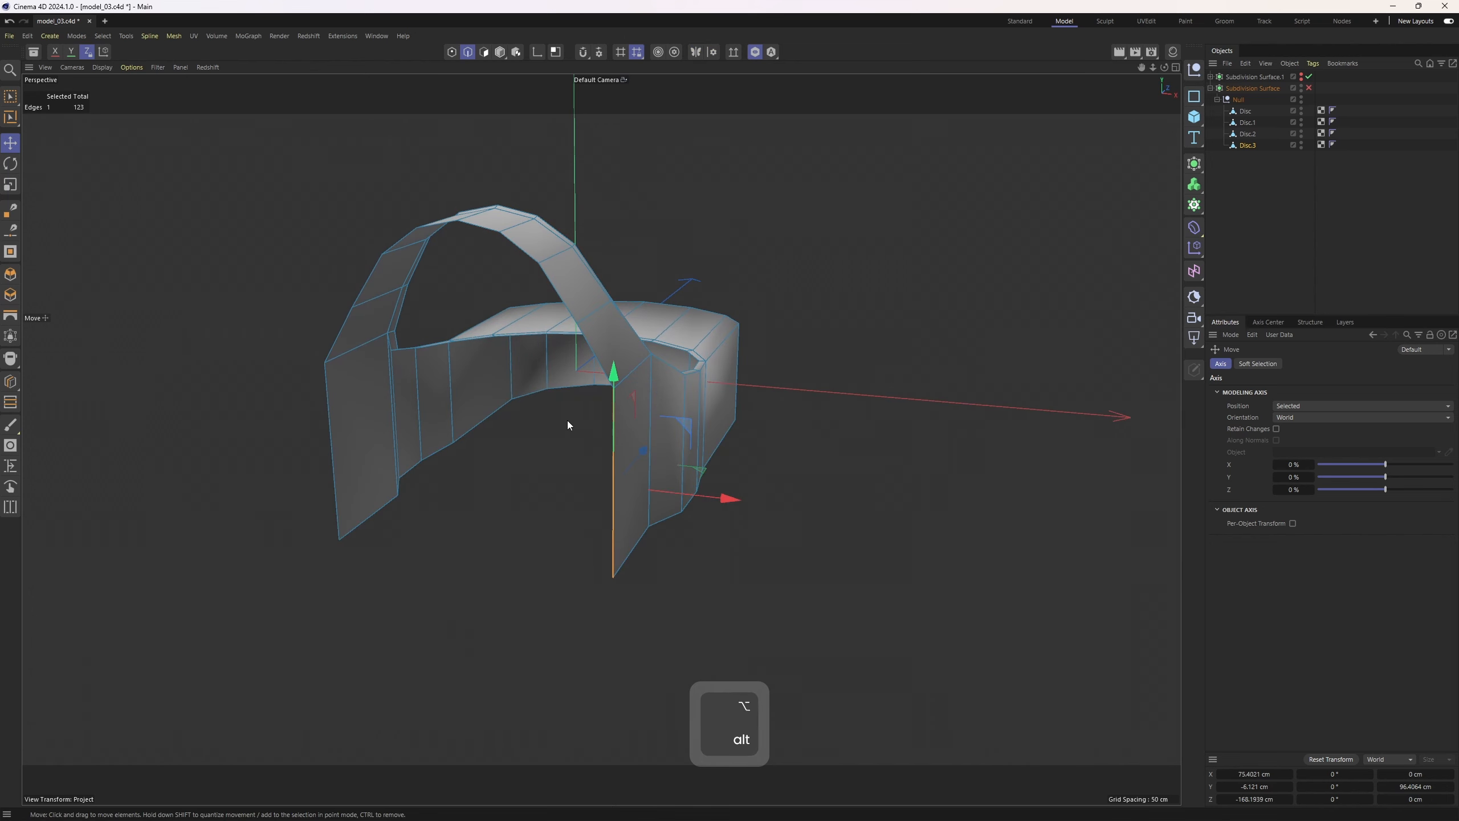
{"action": "key", "text": "m"}
{"action": "key", "text": "p"}
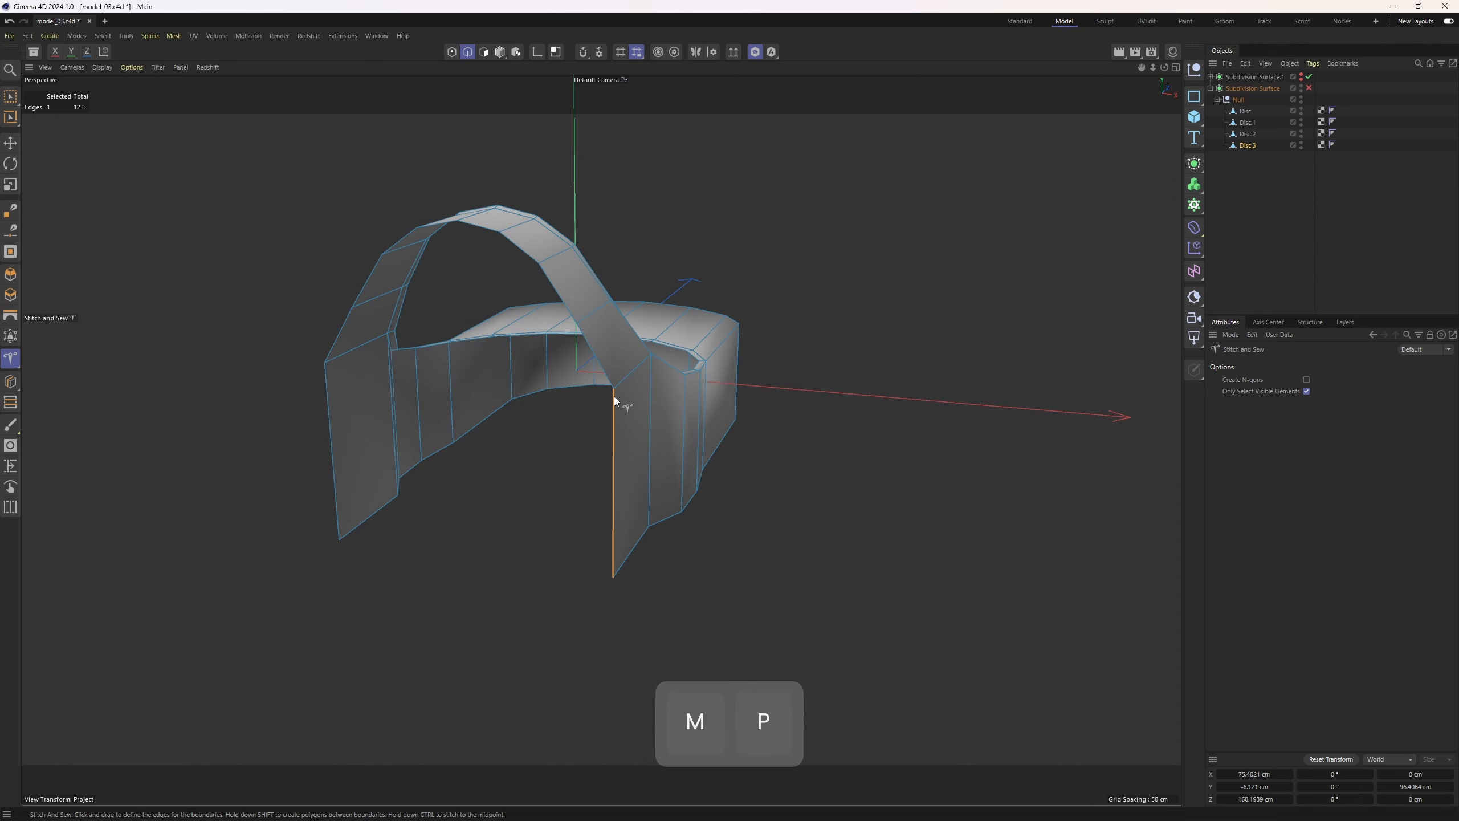
{"action": "key", "text": "m"}
{"action": "key", "text": "e"}
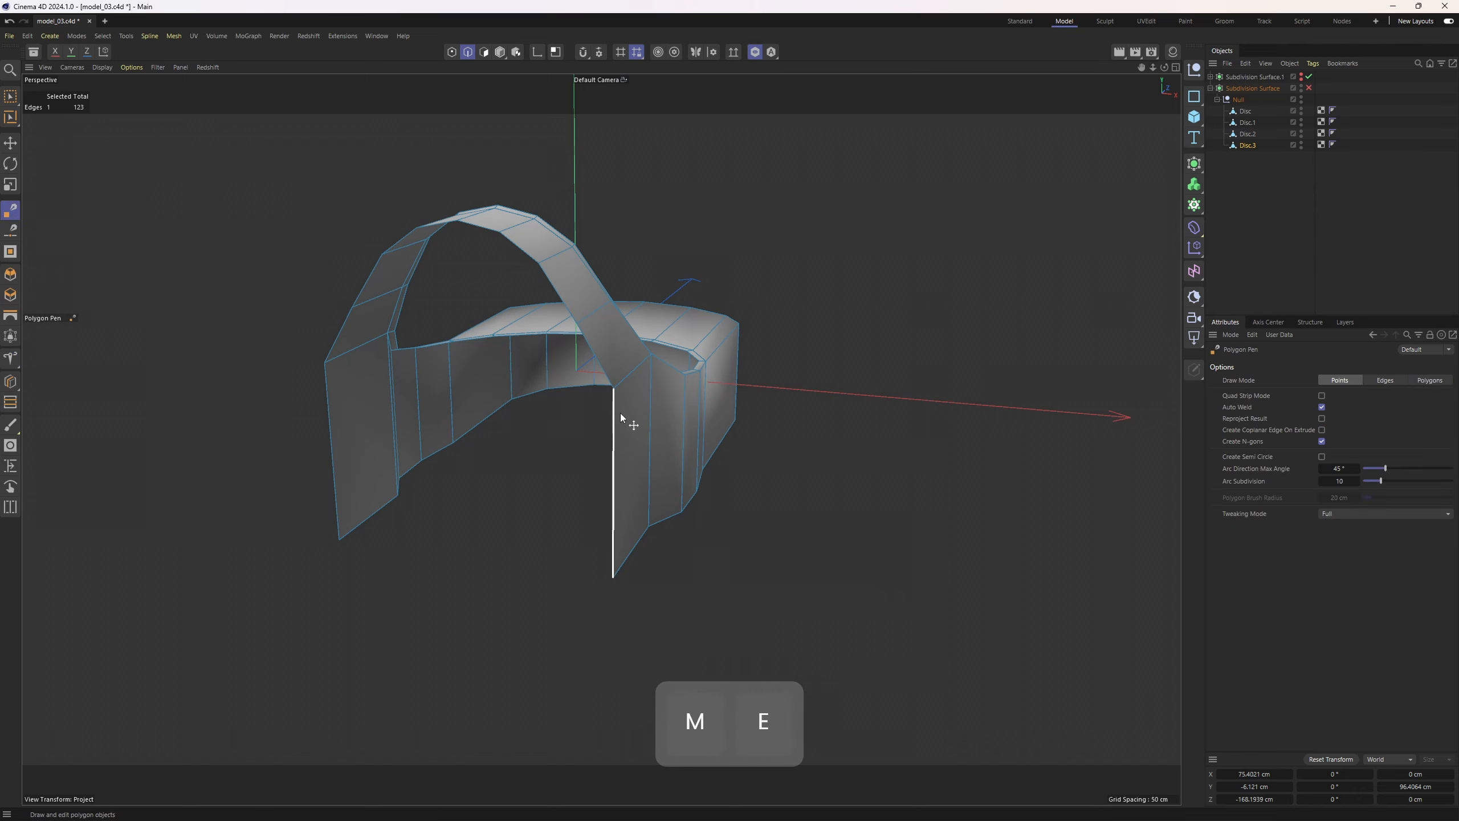
{"action": "left_click_drag", "start_coordinate": [615, 422], "coordinate": [474, 322], "text": "ctrl"}
Close the shell's side opening with Close Polygon Hole and set the polygon type to Patch
{"action": "key", "text": "m"}
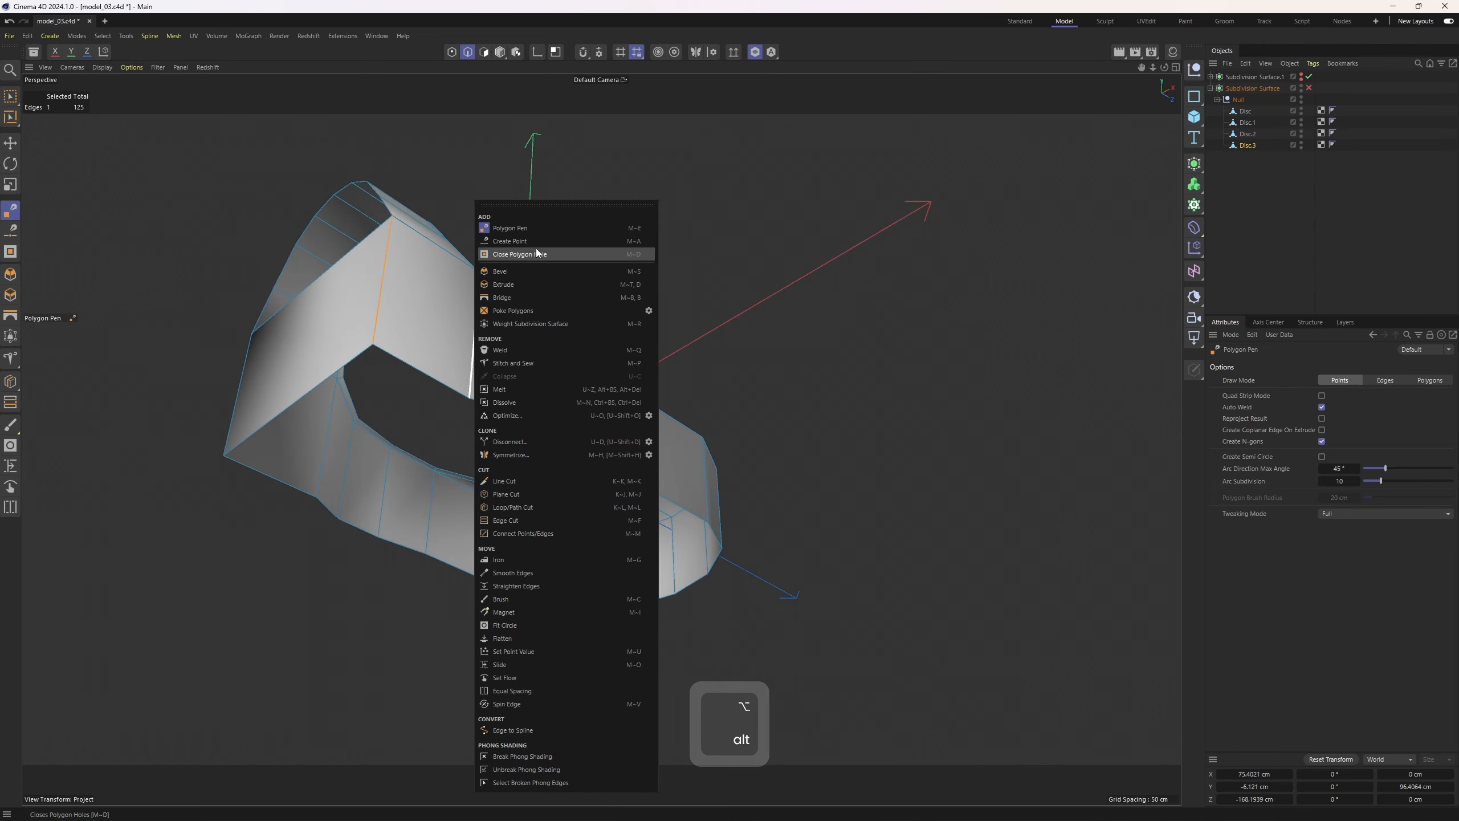
{"action": "left_click", "coordinate": [529, 257]}
{"action": "left_click", "coordinate": [437, 397]}
{"action": "left_click_drag", "start_coordinate": [595, 425], "coordinate": [951, 366], "text": "alt"}
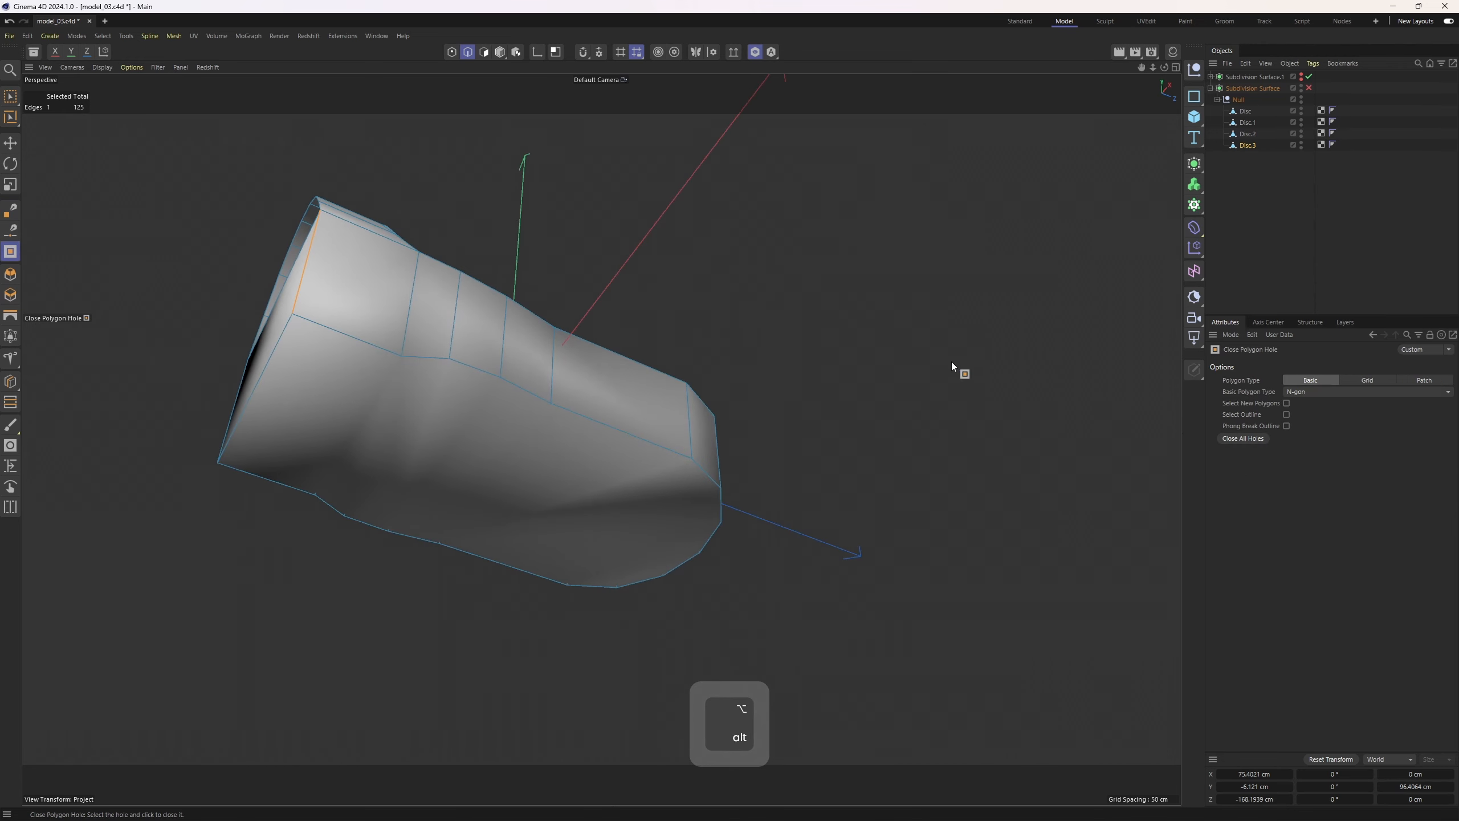
{"action": "left_click", "coordinate": [1440, 382]}
{"action": "left_click_drag", "start_coordinate": [815, 356], "coordinate": [734, 477], "text": "alt"}
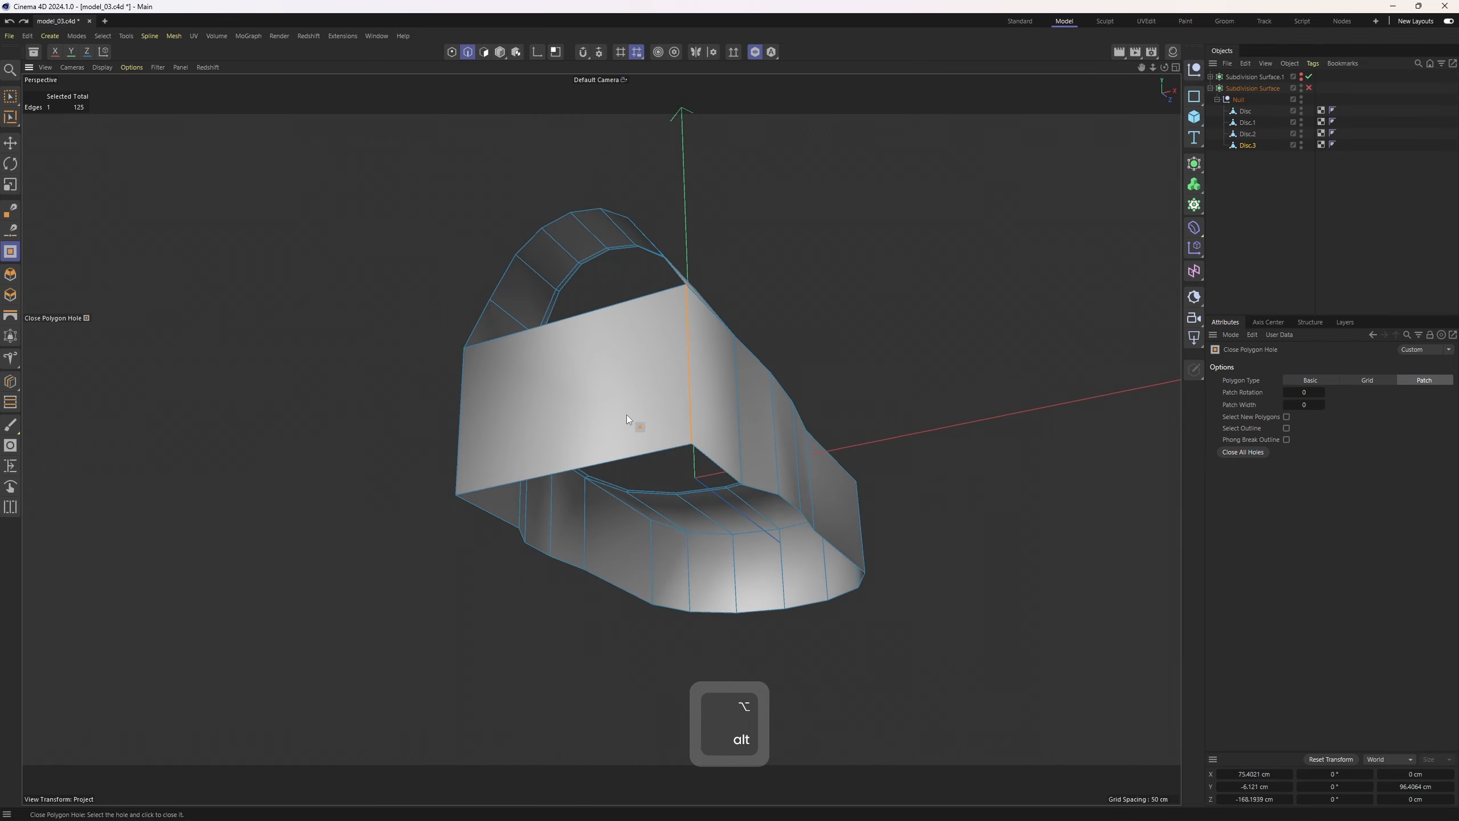
Insert three loop cuts across the upper front panel with Loop/Path Cut
{"action": "key", "text": "k"}
{"action": "key", "text": "l"}
{"action": "left_click_drag", "start_coordinate": [594, 393], "coordinate": [604, 445], "text": "alt"}
{"action": "left_click", "coordinate": [640, 440], "text": "shift"}
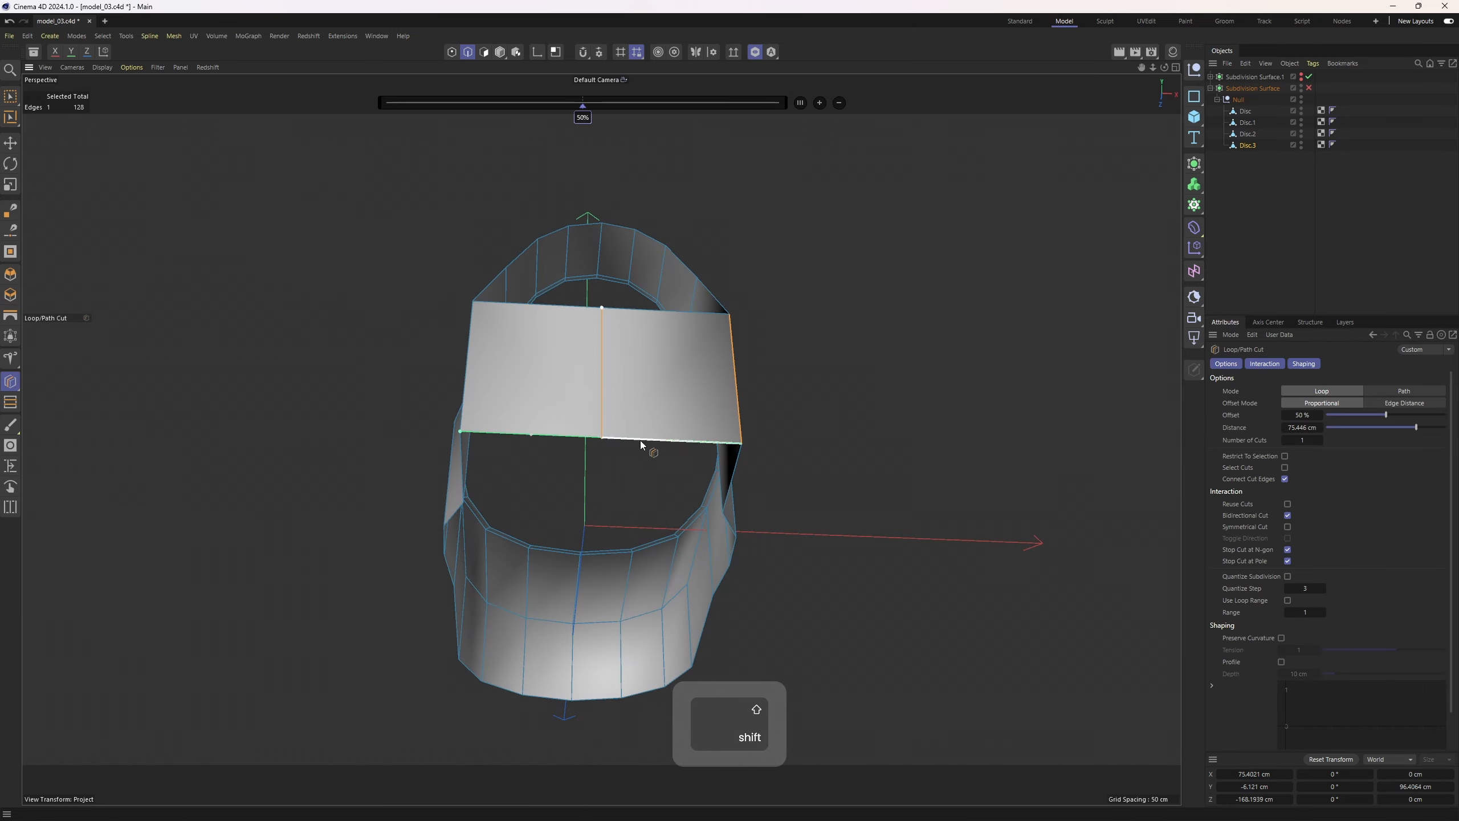
{"action": "left_click", "coordinate": [1320, 440]}
{"action": "left_click", "coordinate": [1321, 440]}
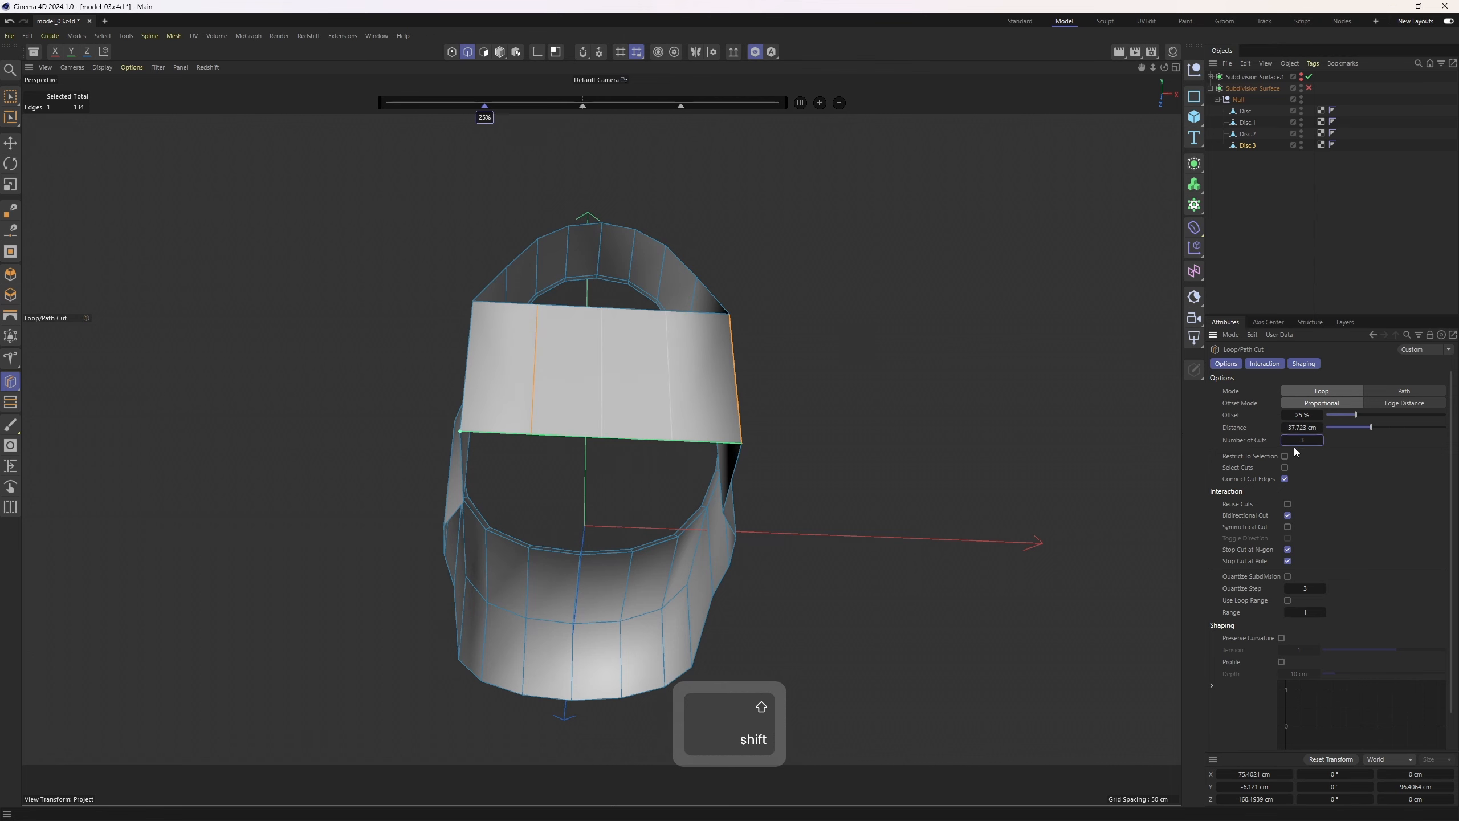
Close the shell's top opening with Close Polygon Hole
{"action": "left_click_drag", "start_coordinate": [690, 373], "coordinate": [483, 340], "text": "alt"}
{"action": "right_click", "coordinate": [483, 339]}
{"action": "left_click", "coordinate": [544, 253]}
{"action": "left_click", "coordinate": [546, 379]}
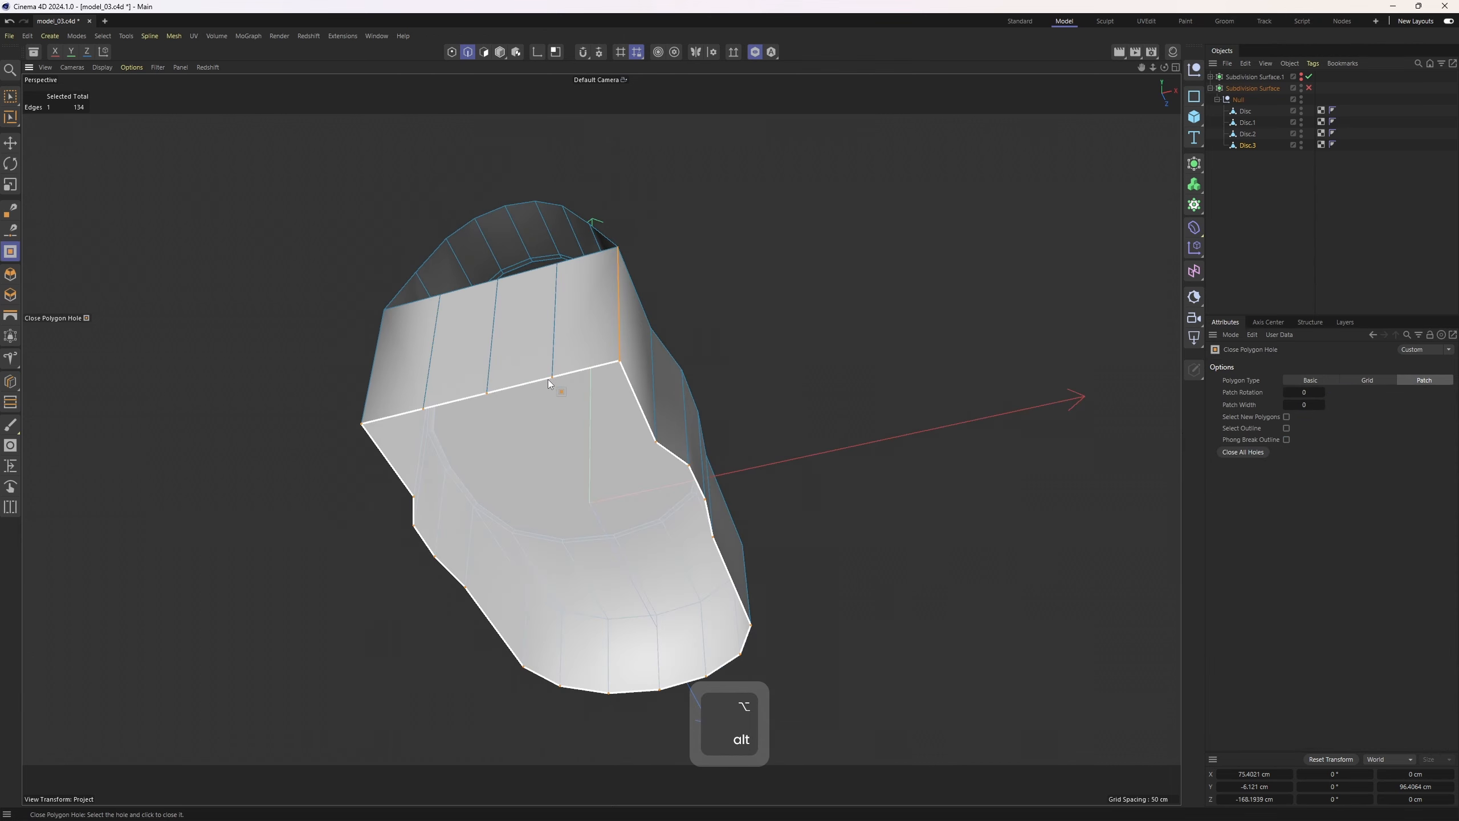
{"action": "left_click_drag", "start_coordinate": [546, 379], "coordinate": [644, 413], "text": "alt"}
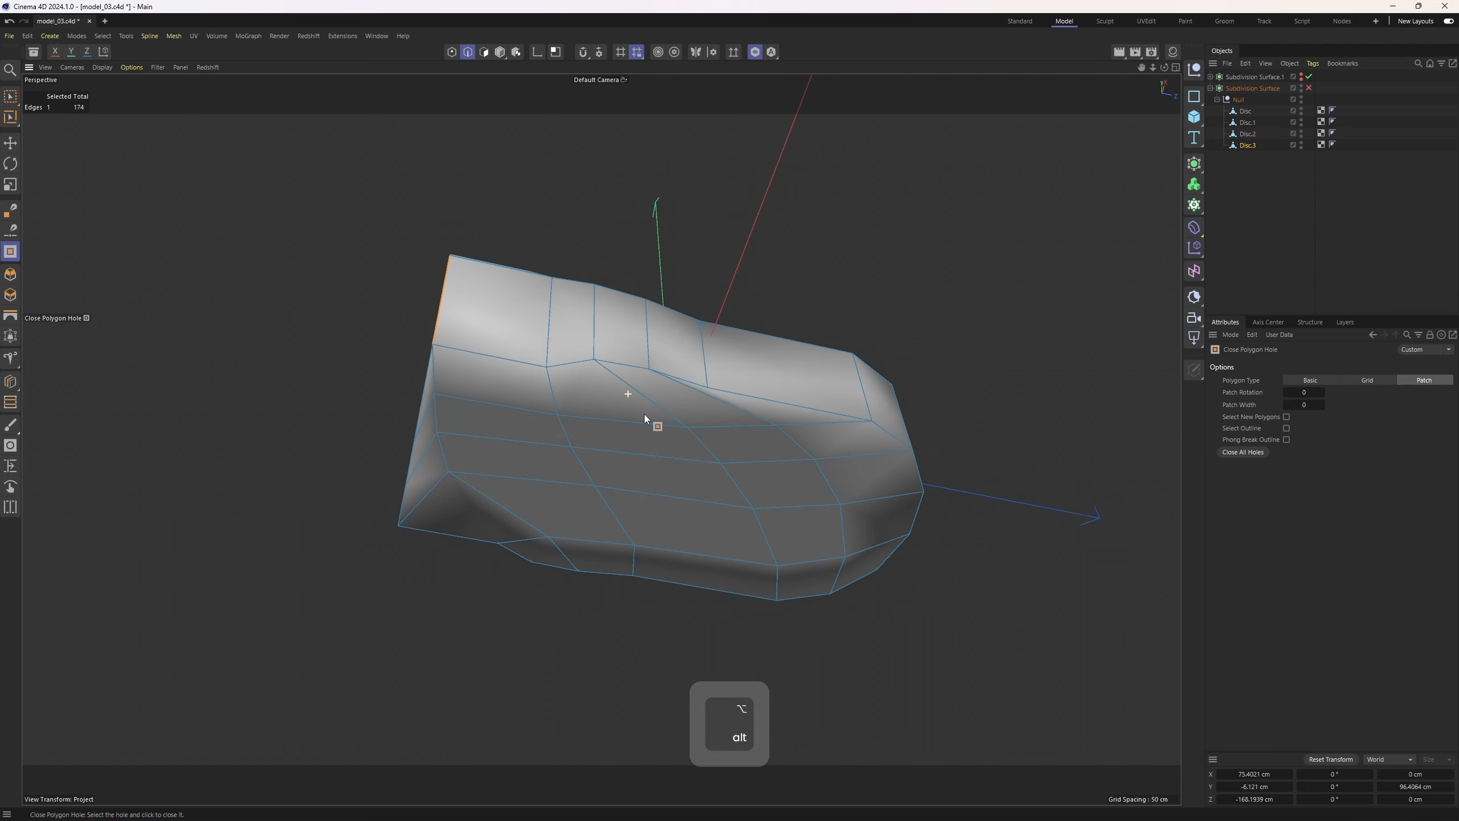
Set the patch fill's Patch Relation to 2 and Patch Width to 3
{"action": "left_click", "coordinate": [1322, 391]}
{"action": "left_click", "coordinate": [1322, 391]}
{"action": "left_click", "coordinate": [1321, 392]}
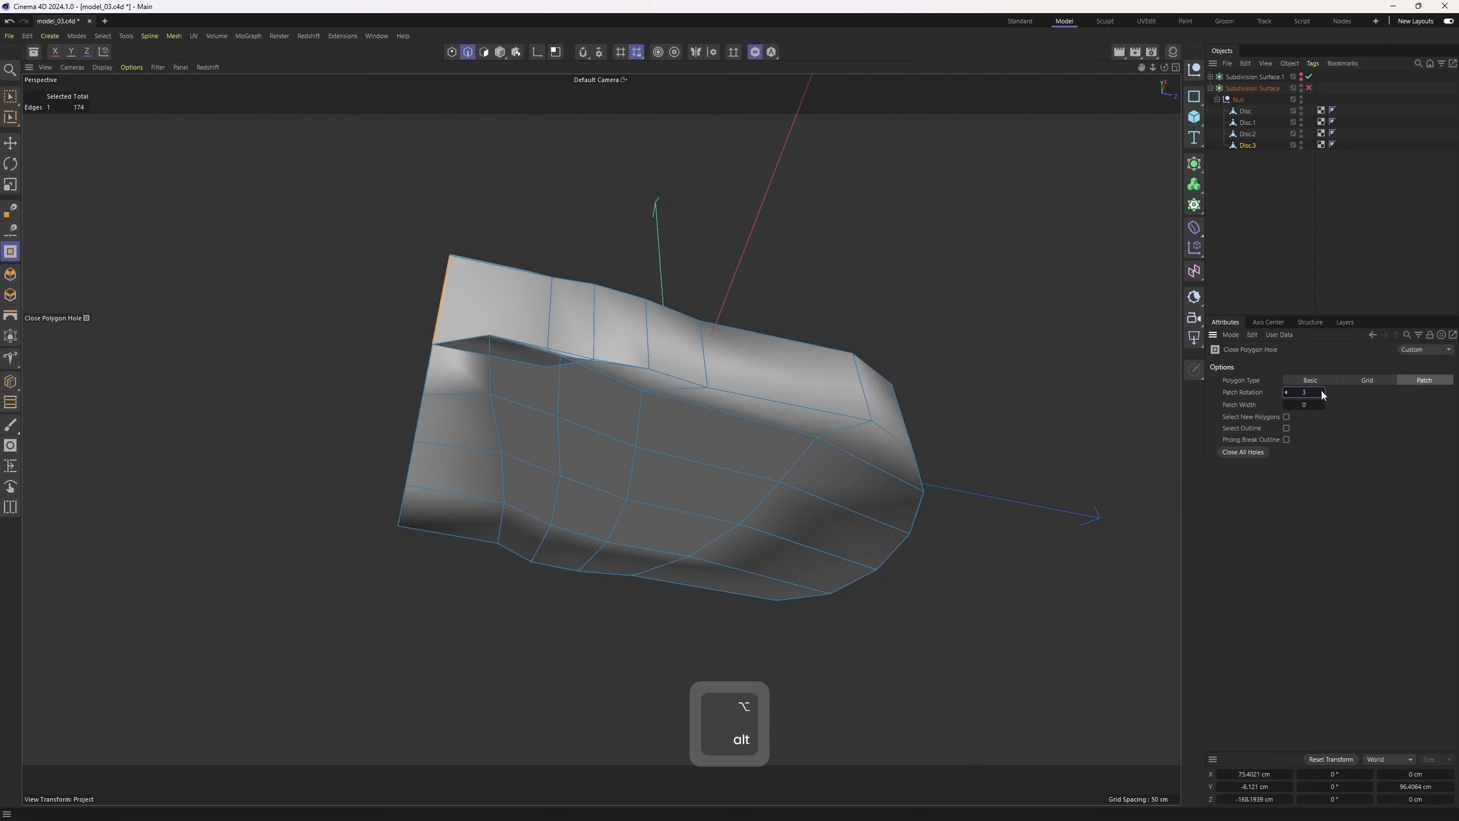
{"action": "left_click", "coordinate": [1321, 392]}
{"action": "left_click", "coordinate": [1321, 392]}
{"action": "left_click", "coordinate": [1322, 392]}
{"action": "left_click", "coordinate": [1321, 392]}
{"action": "left_click", "coordinate": [1321, 391]}
{"action": "left_click", "coordinate": [1321, 391]}
{"action": "left_click", "coordinate": [1321, 392]}
{"action": "left_click", "coordinate": [1322, 391]}
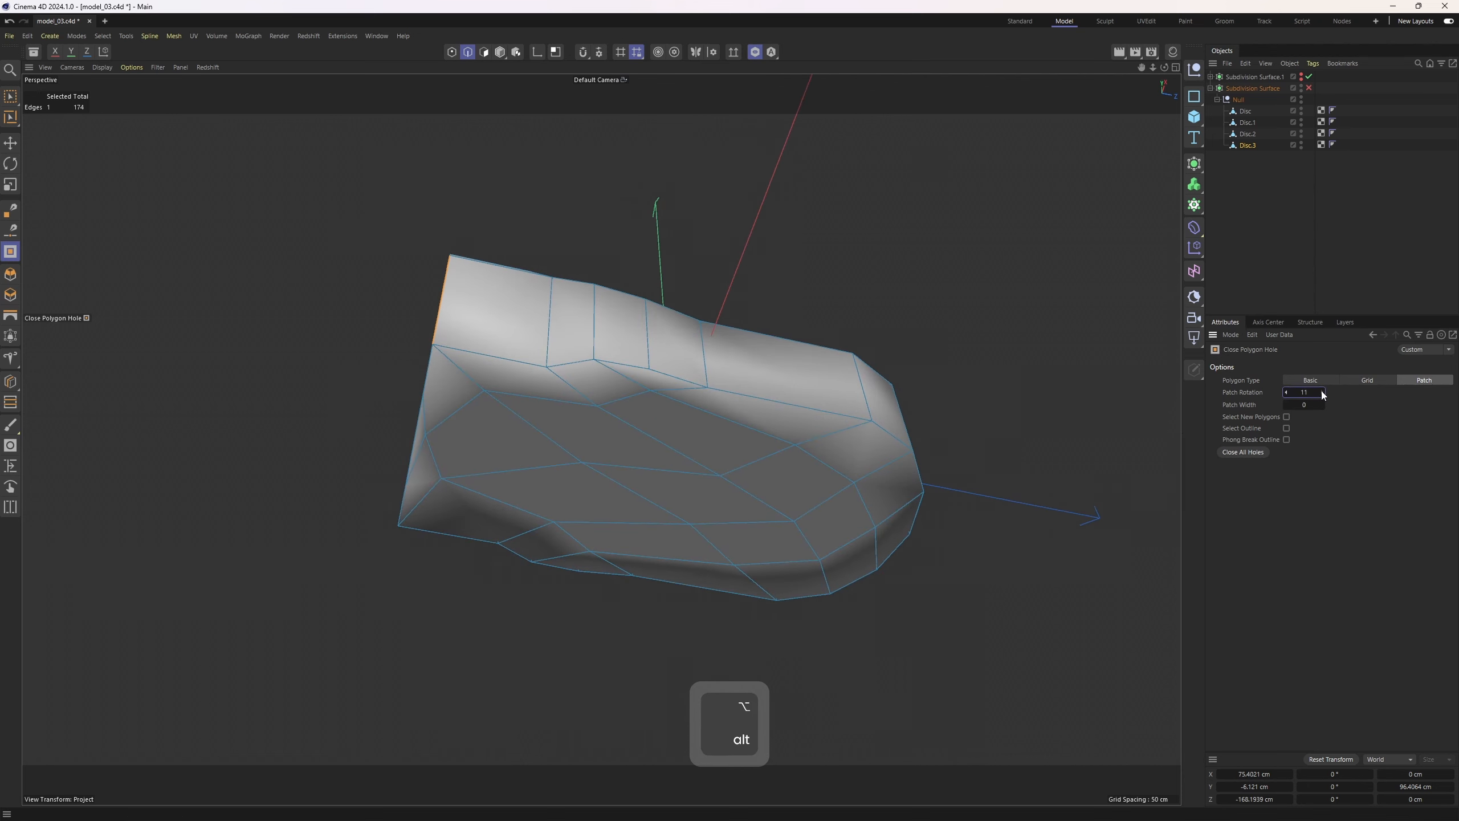
{"action": "left_click", "coordinate": [1321, 392]}
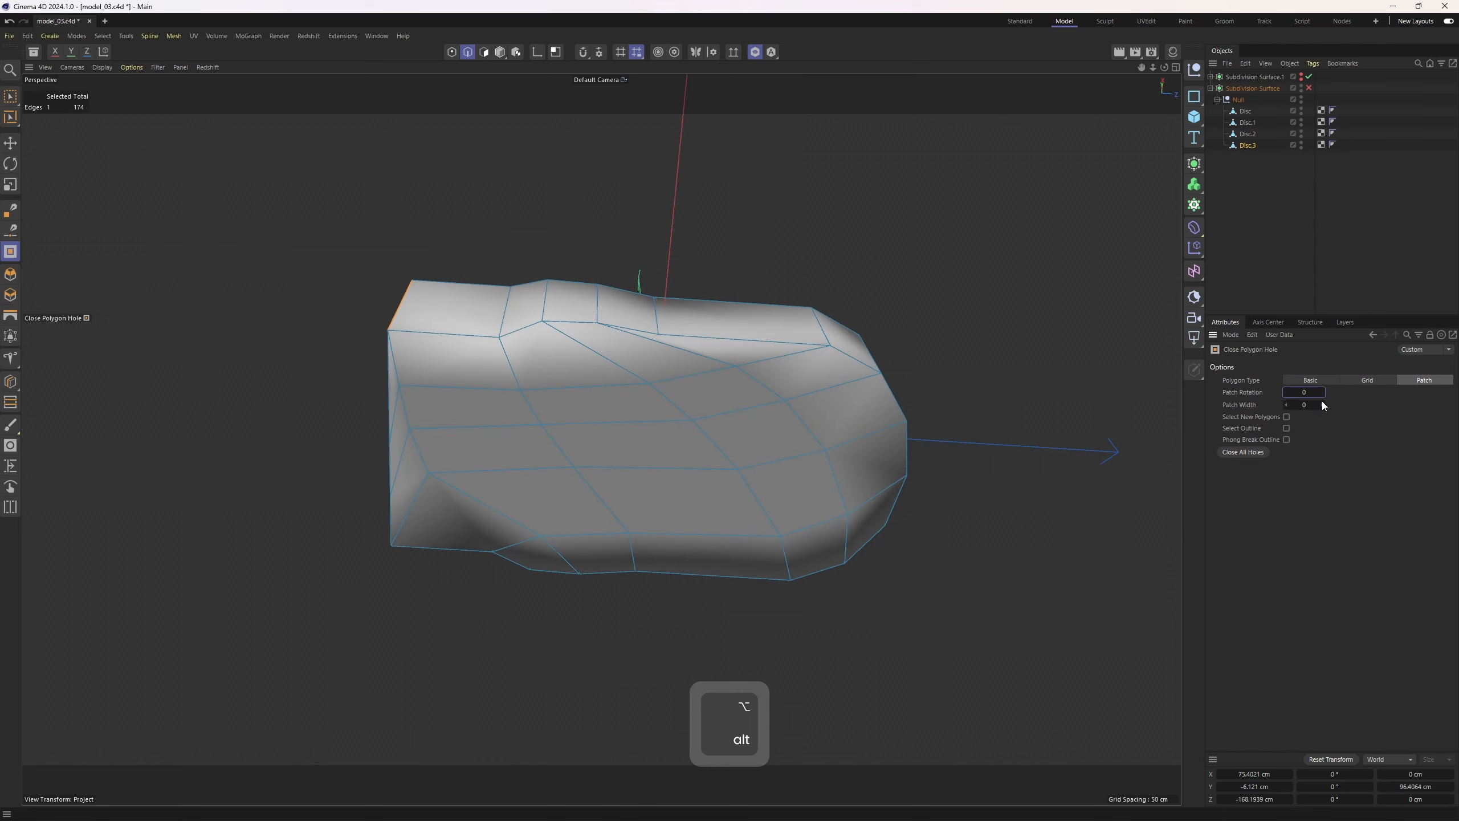
{"action": "left_click", "coordinate": [1322, 404]}
{"action": "left_click", "coordinate": [1321, 405]}
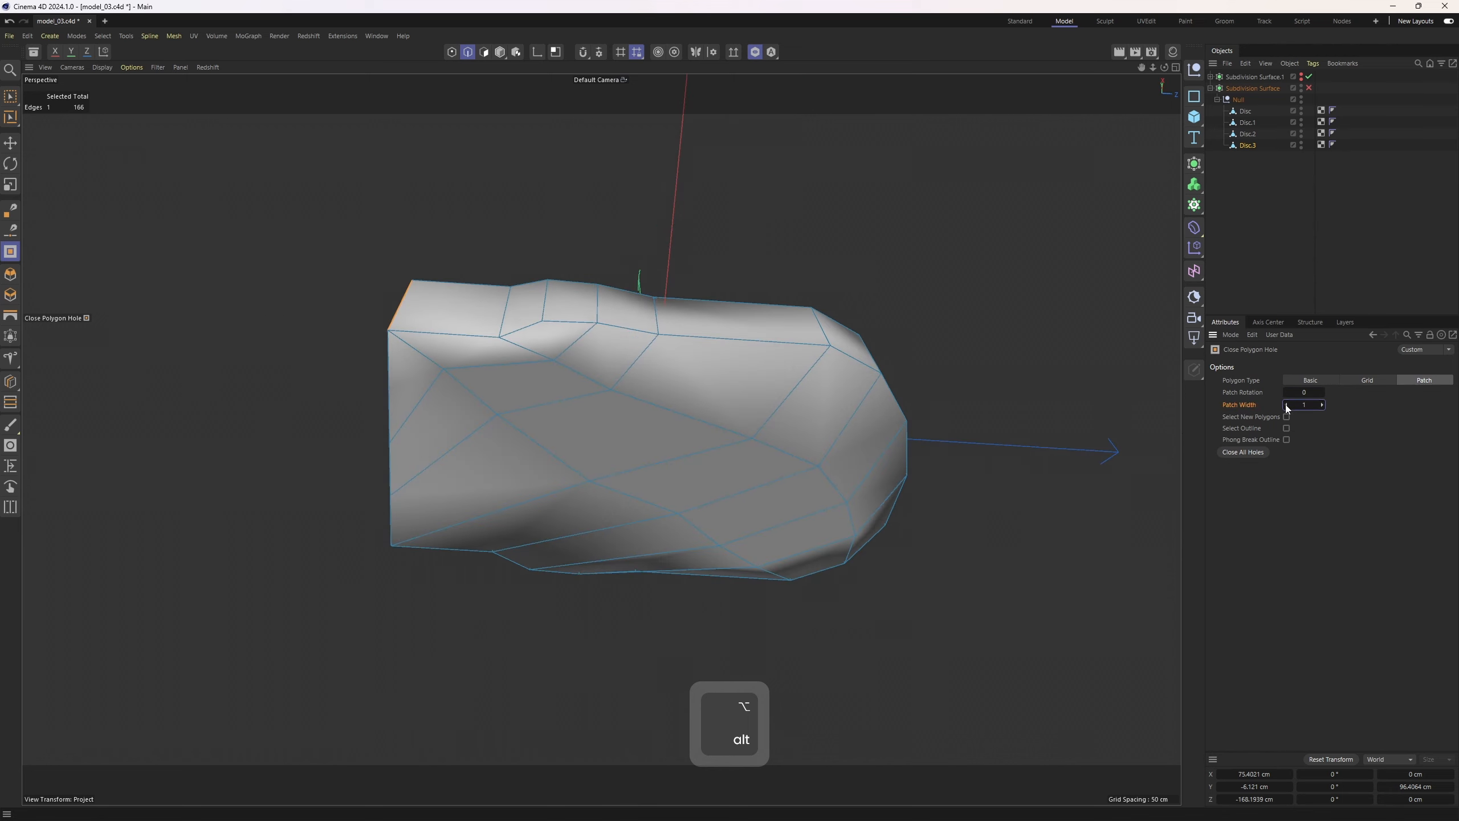
{"action": "left_click", "coordinate": [1286, 404]}
{"action": "left_click", "coordinate": [1286, 404]}
{"action": "left_click", "coordinate": [1286, 405]}
{"action": "left_click", "coordinate": [1322, 404]}
{"action": "left_click", "coordinate": [1322, 405]}
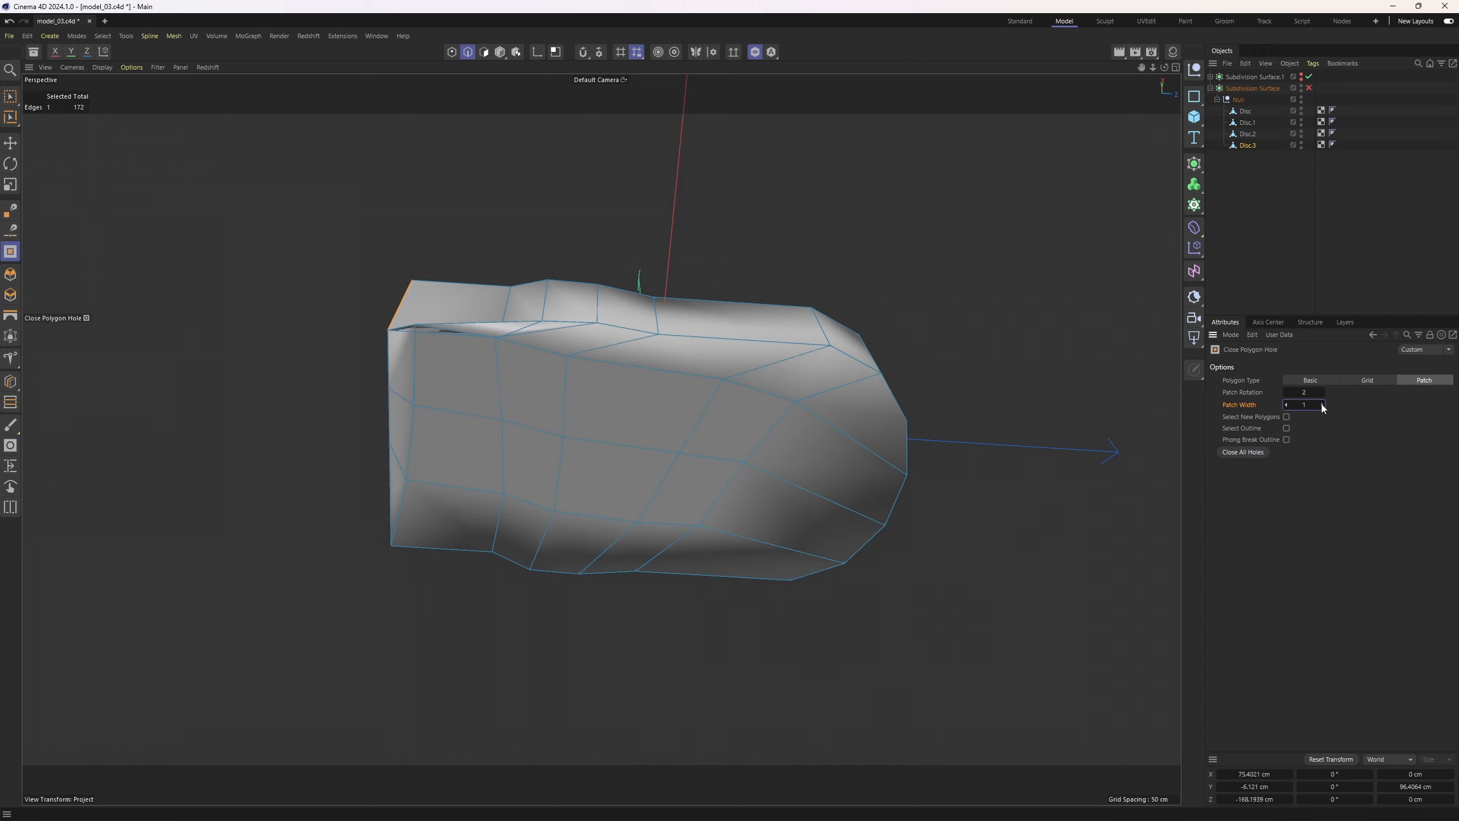
{"action": "left_click", "coordinate": [1322, 404]}
{"action": "left_click", "coordinate": [1322, 405]}
{"action": "left_click", "coordinate": [1322, 405]}
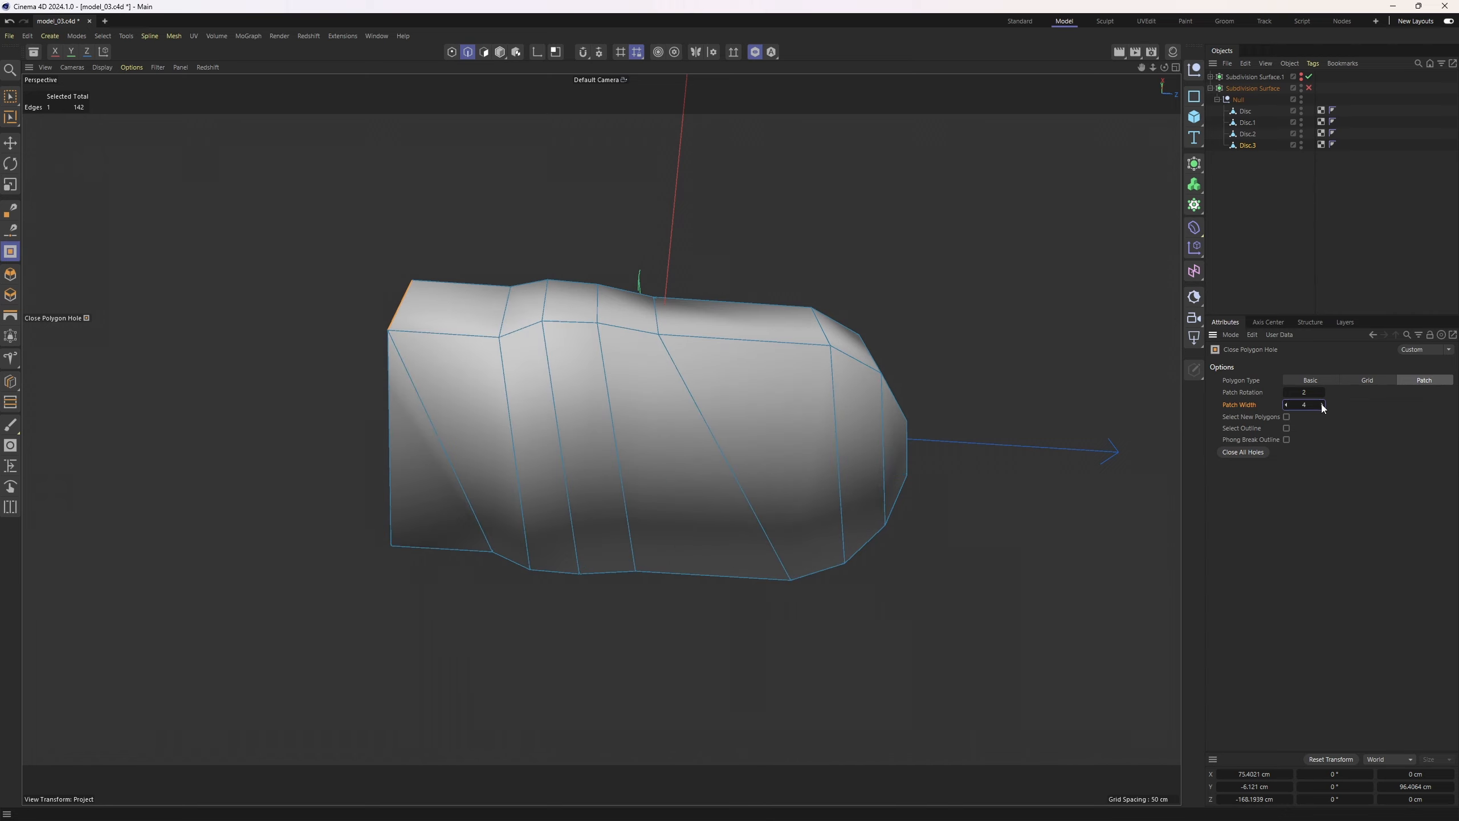
{"action": "left_click", "coordinate": [1286, 405]}
{"action": "left_click_drag", "start_coordinate": [873, 397], "coordinate": [1322, 415], "text": "alt"}
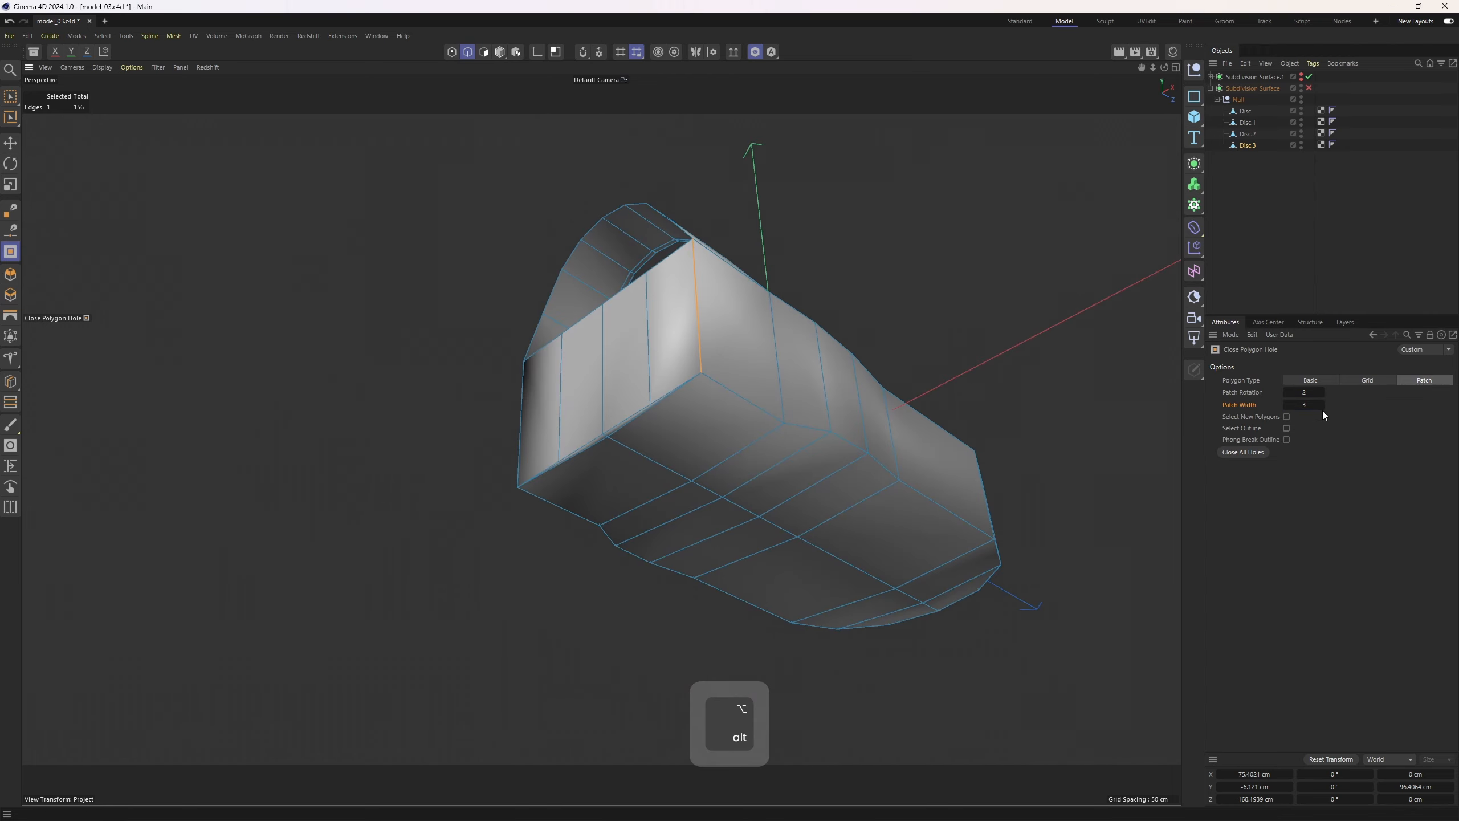
Rework the edges of the front patch with the Polygon Pen
{"action": "scroll", "coordinate": [649, 404], "scroll_direction": "up", "scroll_amount": 8}
{"action": "right_click", "coordinate": [716, 411]}
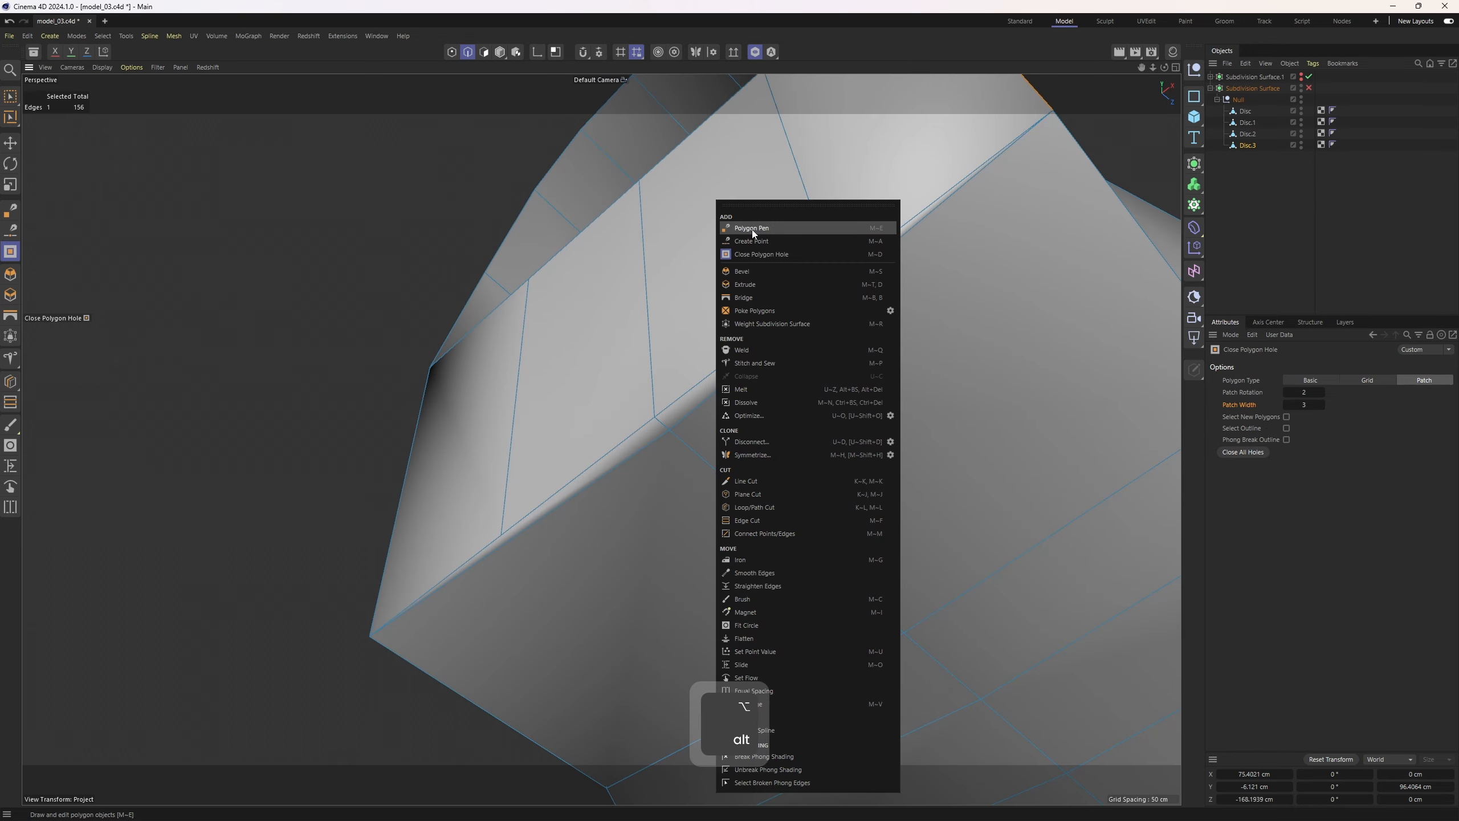
{"action": "left_click", "coordinate": [752, 229]}
{"action": "left_click_drag", "start_coordinate": [667, 431], "coordinate": [748, 352]}
{"action": "scroll", "coordinate": [652, 419], "scroll_direction": "down", "scroll_amount": 2}
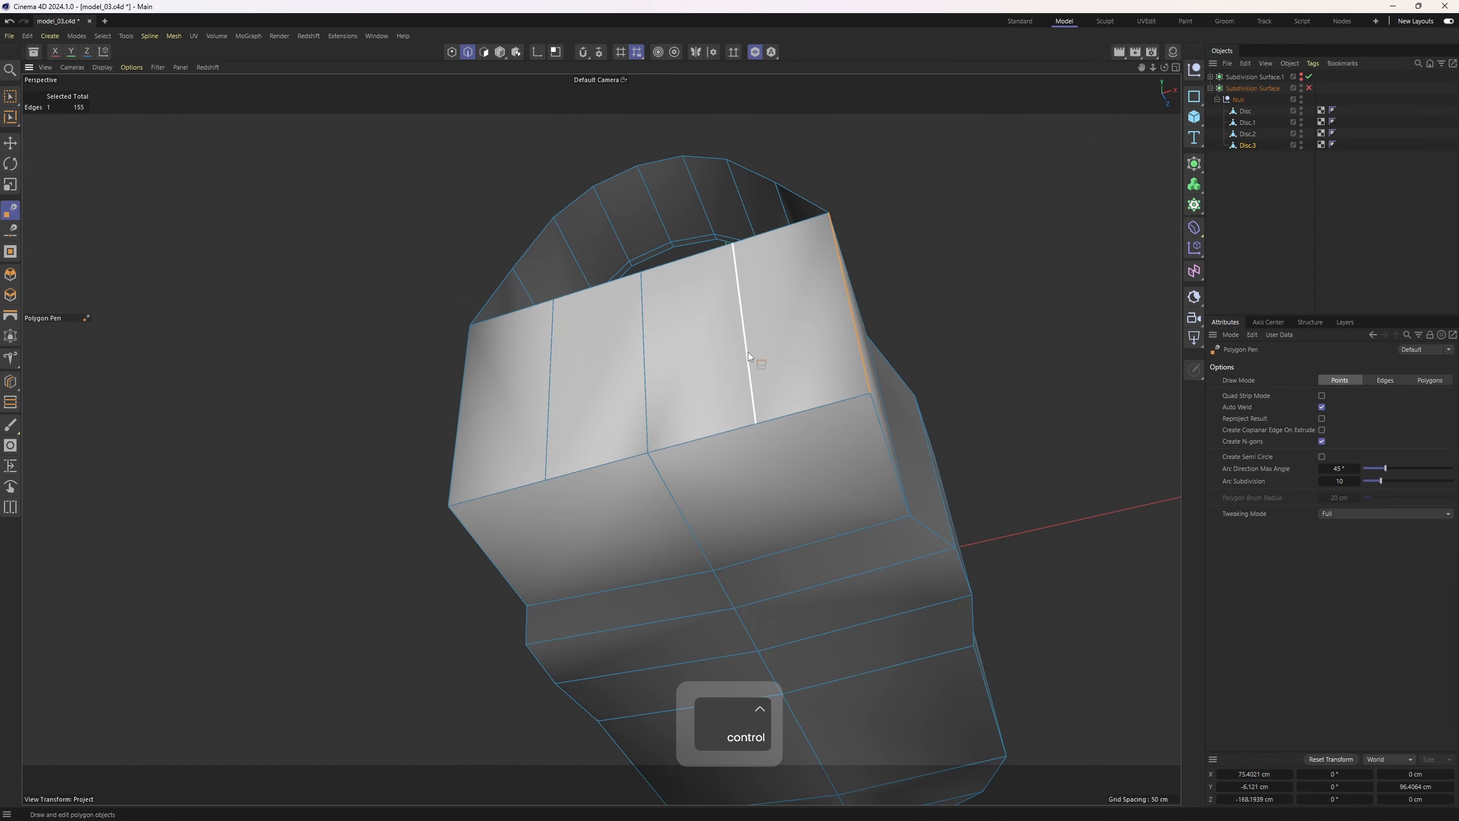
{"action": "left_click", "coordinate": [547, 411], "text": "ctrl"}
{"action": "left_click_drag", "start_coordinate": [549, 414], "coordinate": [713, 505], "text": "alt"}
Try to close the remaining top opening with Close Polygon Hole, then undo it
{"action": "right_click", "coordinate": [718, 488]}
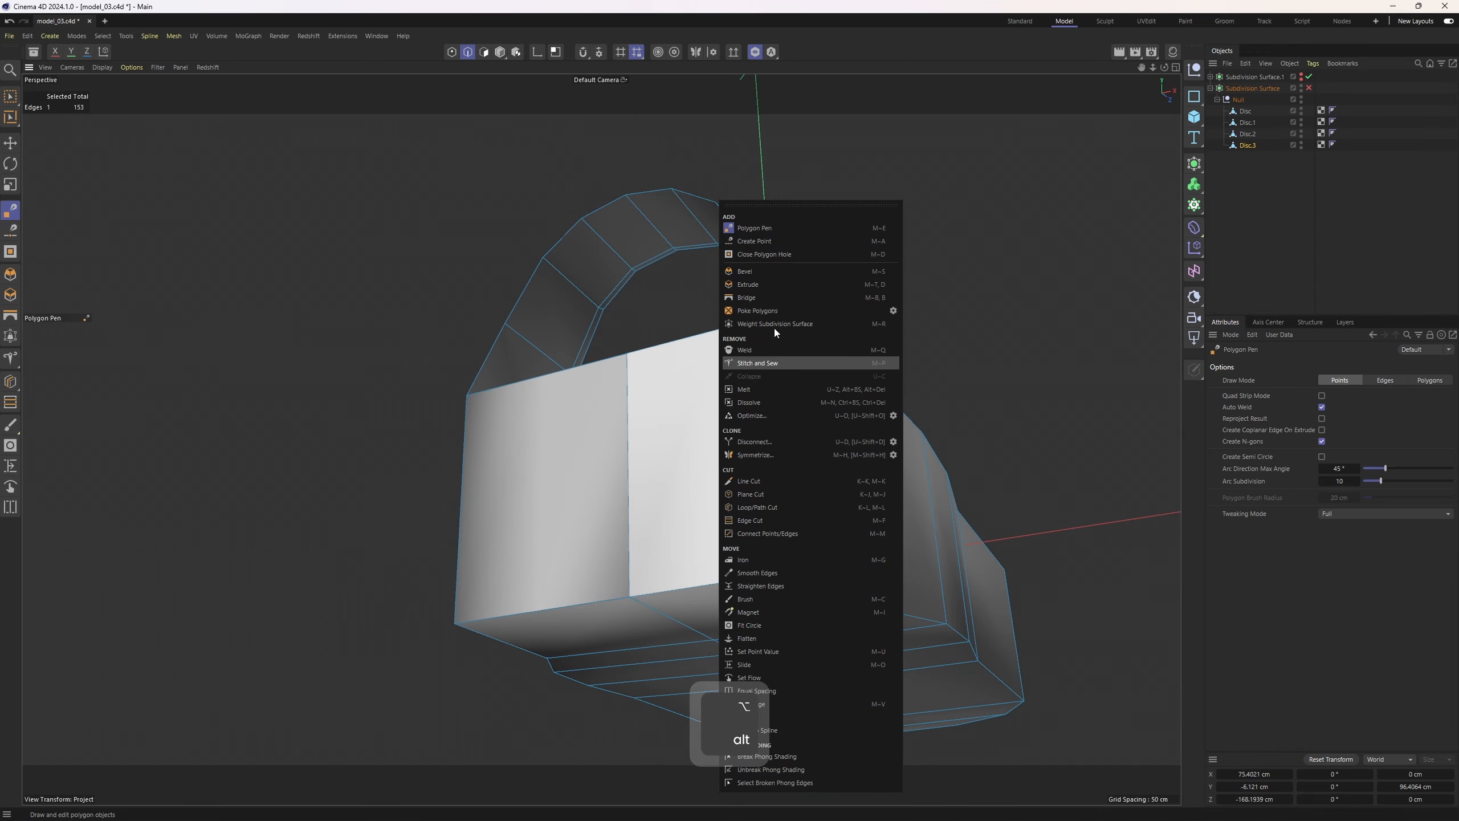
{"action": "left_click", "coordinate": [776, 269]}
{"action": "left_click_drag", "start_coordinate": [777, 260], "coordinate": [684, 433], "text": "alt"}
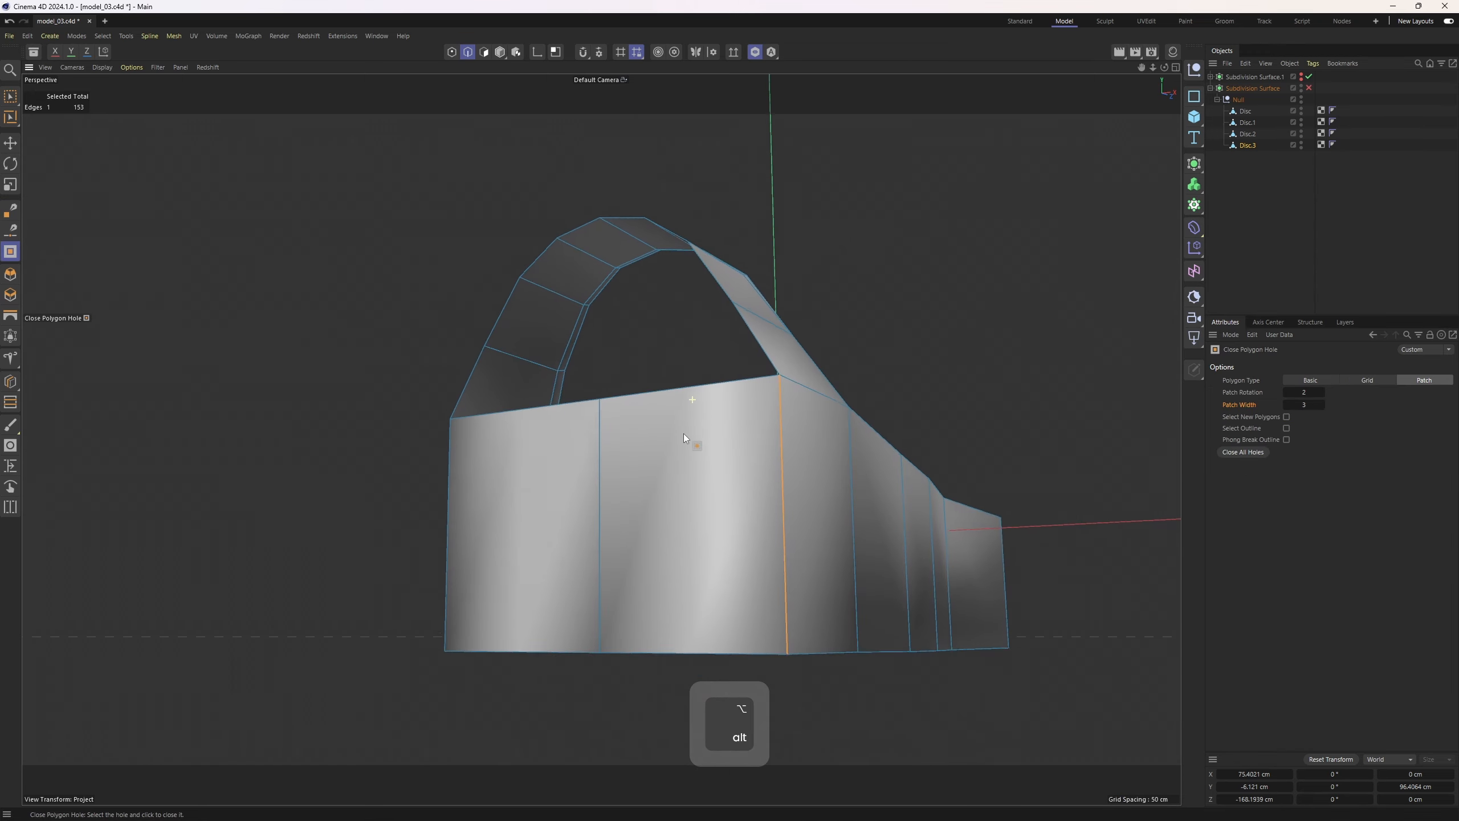
{"action": "left_click", "coordinate": [669, 380]}
{"action": "left_click_drag", "start_coordinate": [668, 377], "coordinate": [782, 482], "text": "alt"}
{"action": "key", "text": "ctrl+z"}
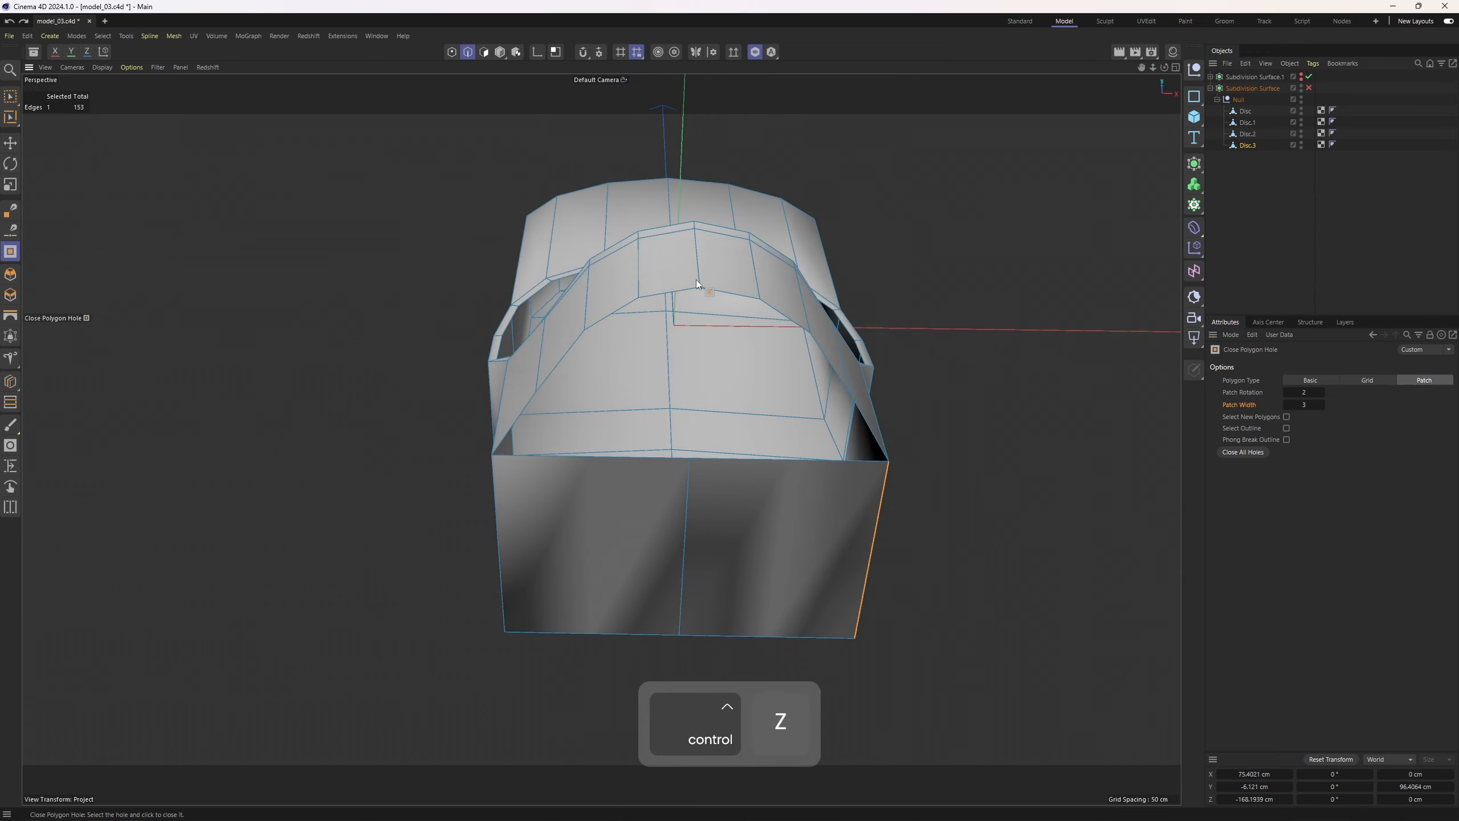
Undo the last change and draw a new edge along the top of the front patch with the Polygon Pen
{"action": "key", "text": "ctrl+z"}
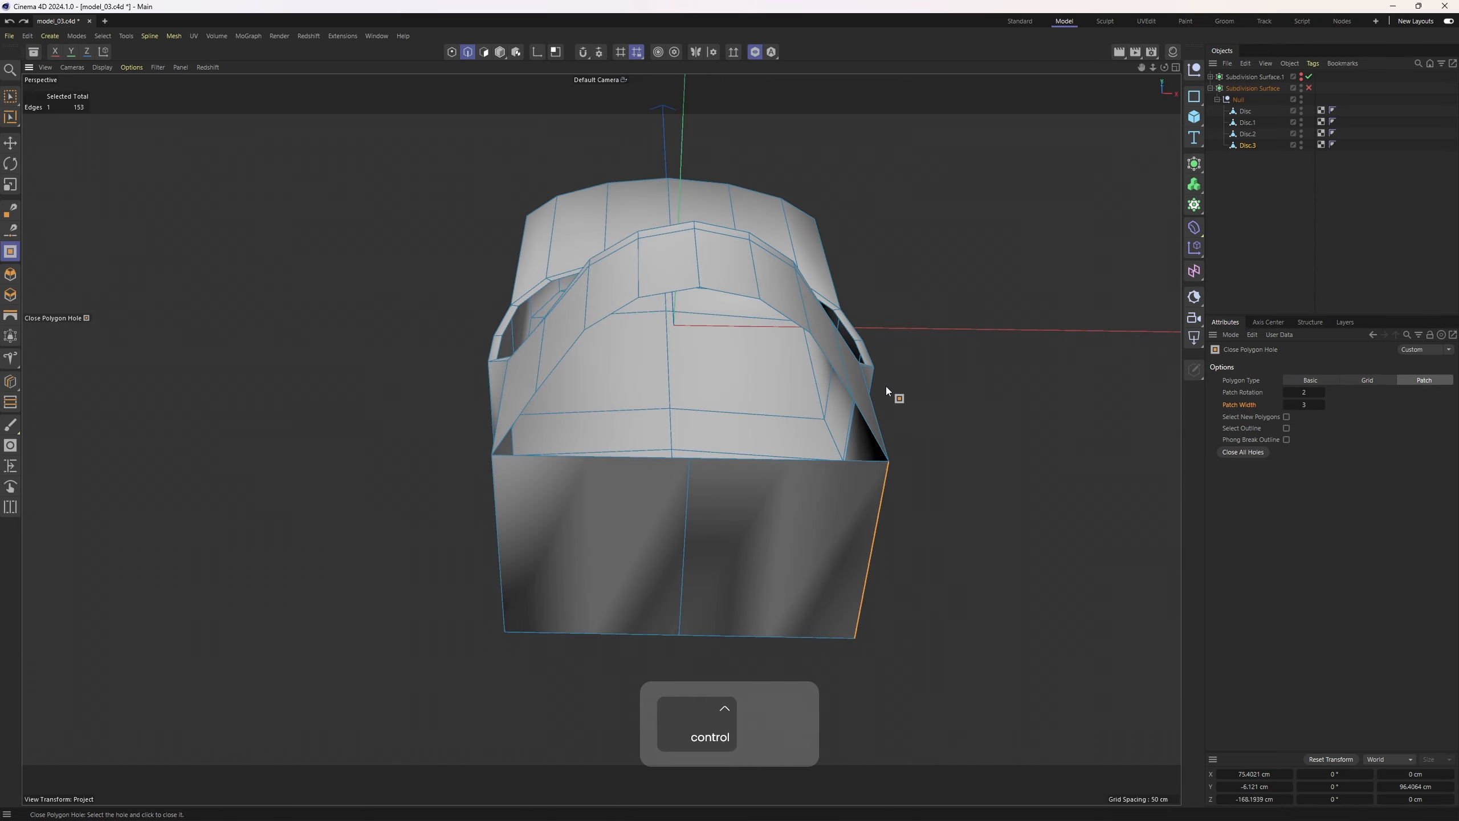
{"action": "right_click", "coordinate": [844, 309]}
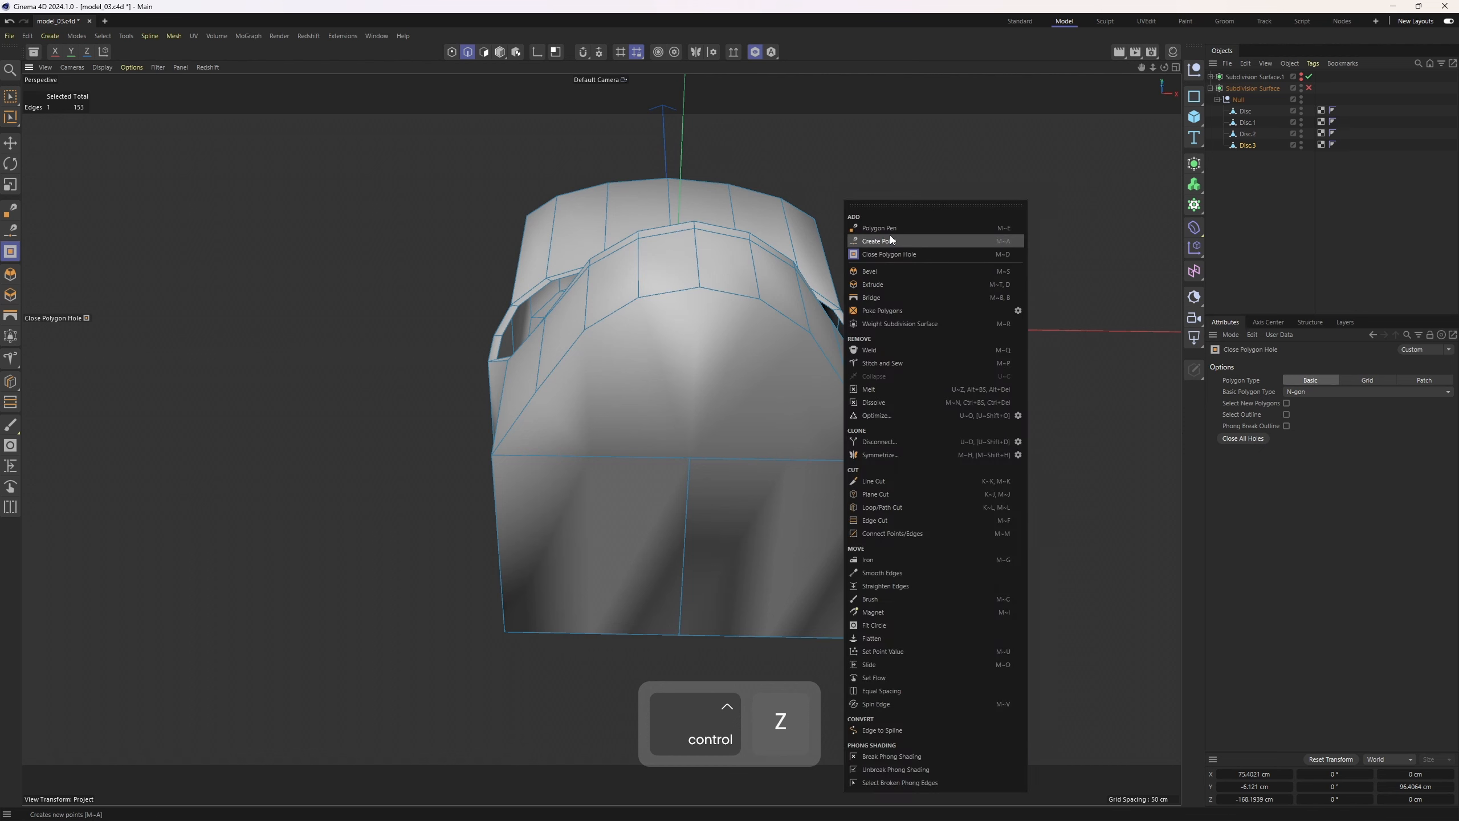
{"action": "left_click", "coordinate": [884, 241]}
{"action": "mouse_move", "coordinate": [699, 290]}
{"action": "left_mouse_down"}
{"action": "mouse_move", "coordinate": [691, 461]}
{"action": "mouse_move", "coordinate": [581, 408]}
{"action": "left_mouse_up"}
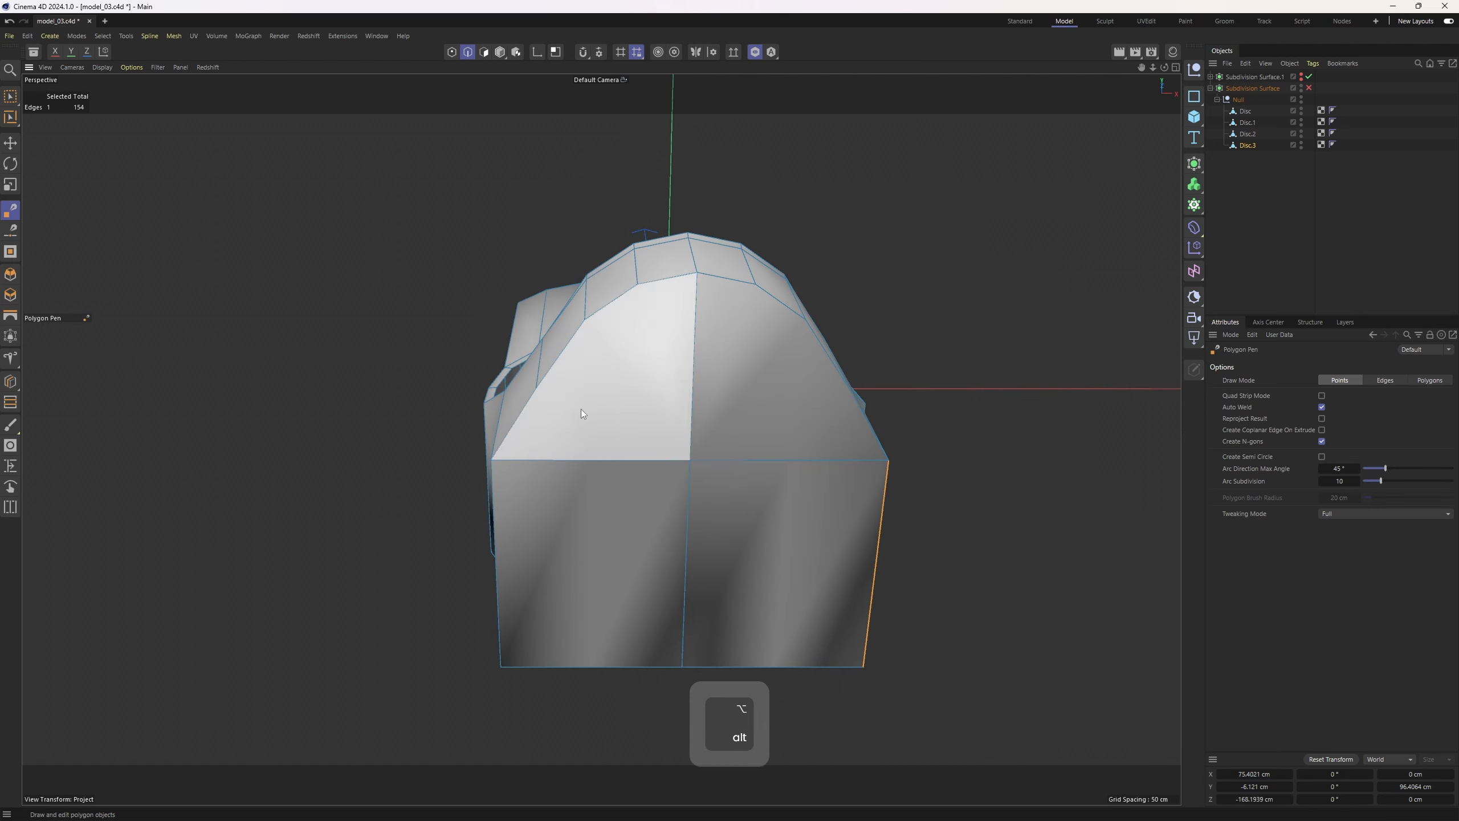
{"action": "left_click_drag", "start_coordinate": [860, 397], "coordinate": [856, 406], "text": "alt"}
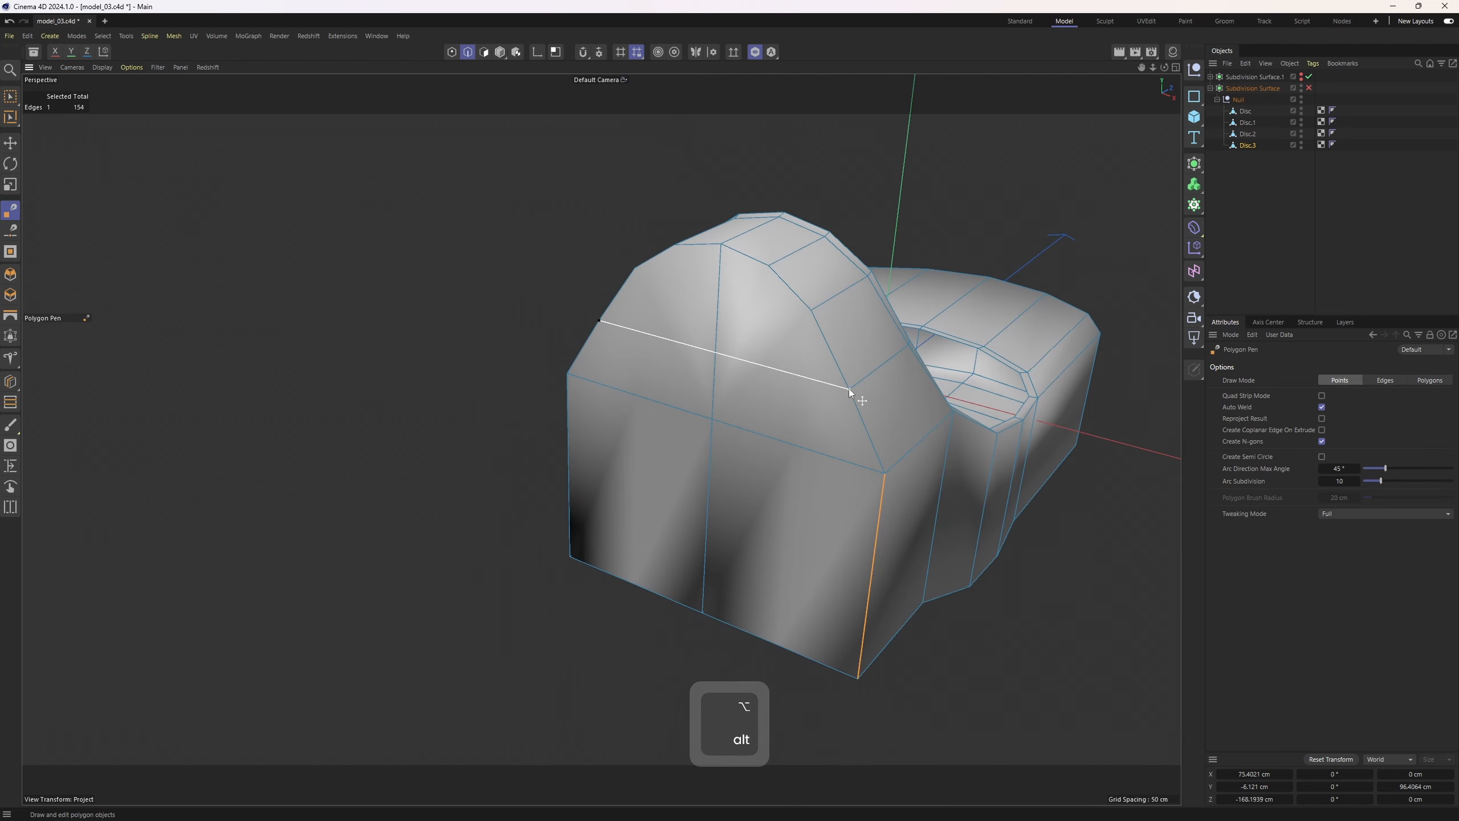
{"action": "left_click", "coordinate": [849, 389]}
{"action": "left_click", "coordinate": [636, 272]}
{"action": "left_click_drag", "start_coordinate": [817, 346], "coordinate": [790, 420], "text": "alt"}
Select all polygons and inspect the shell's front with the subdivision preview toggled on and off
{"action": "key", "text": "3"}
{"action": "key", "text": "ctrl+a"}
{"action": "left_click_drag", "start_coordinate": [782, 505], "coordinate": [310, 483], "text": "alt"}
{"action": "key", "text": "q"}
{"action": "left_click_drag", "start_coordinate": [564, 472], "coordinate": [777, 450], "text": "alt"}
{"action": "key", "text": "q"}
{"action": "left_click_drag", "start_coordinate": [569, 541], "coordinate": [580, 501]}
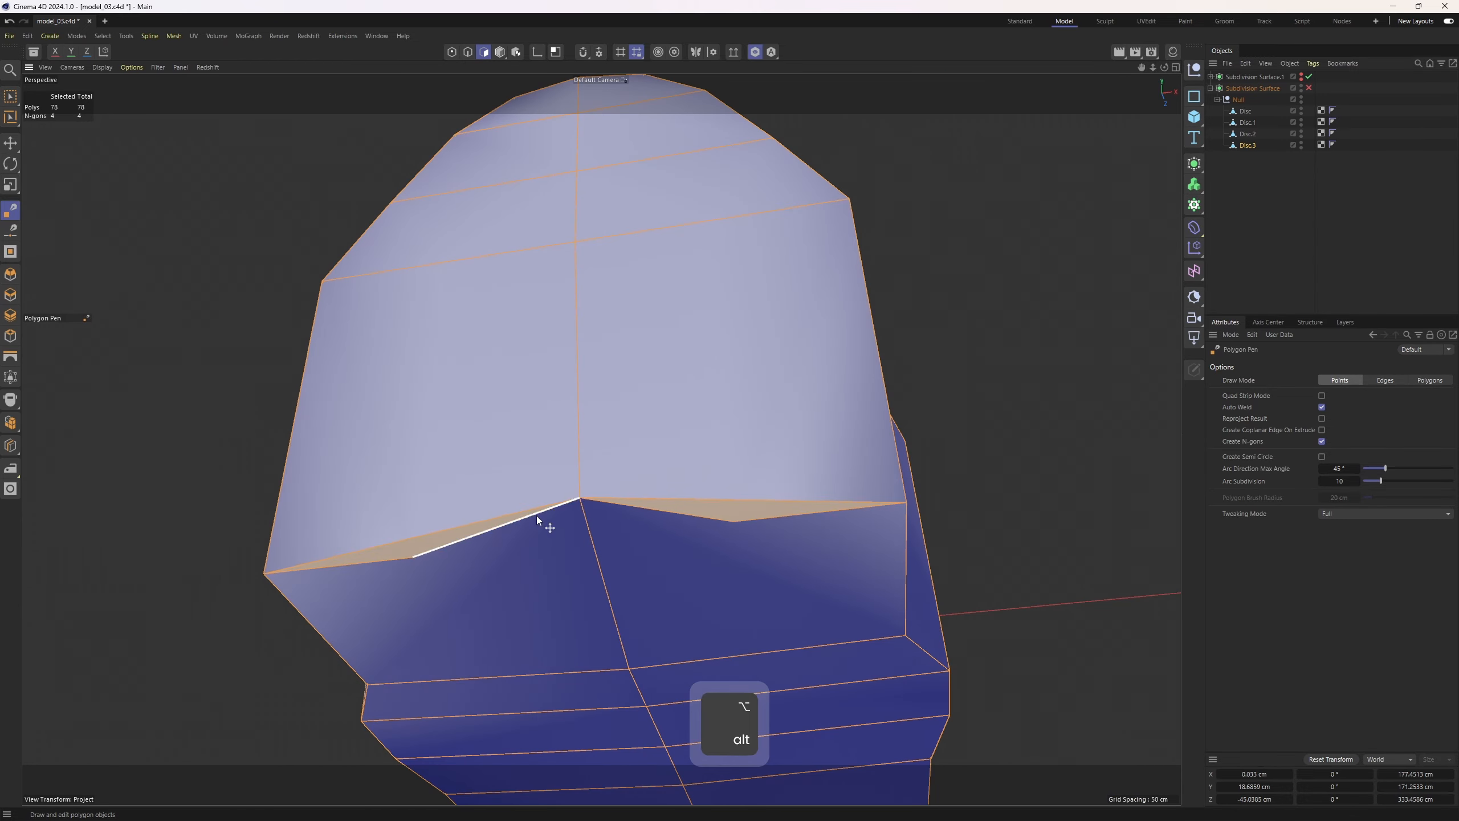
{"action": "key", "text": "ctrl+z"}
Cut a new edge across the lower front face of the shell with the Polygon Pen
{"action": "key", "text": "1"}
{"action": "left_click", "coordinate": [413, 557], "text": "ctrl"}
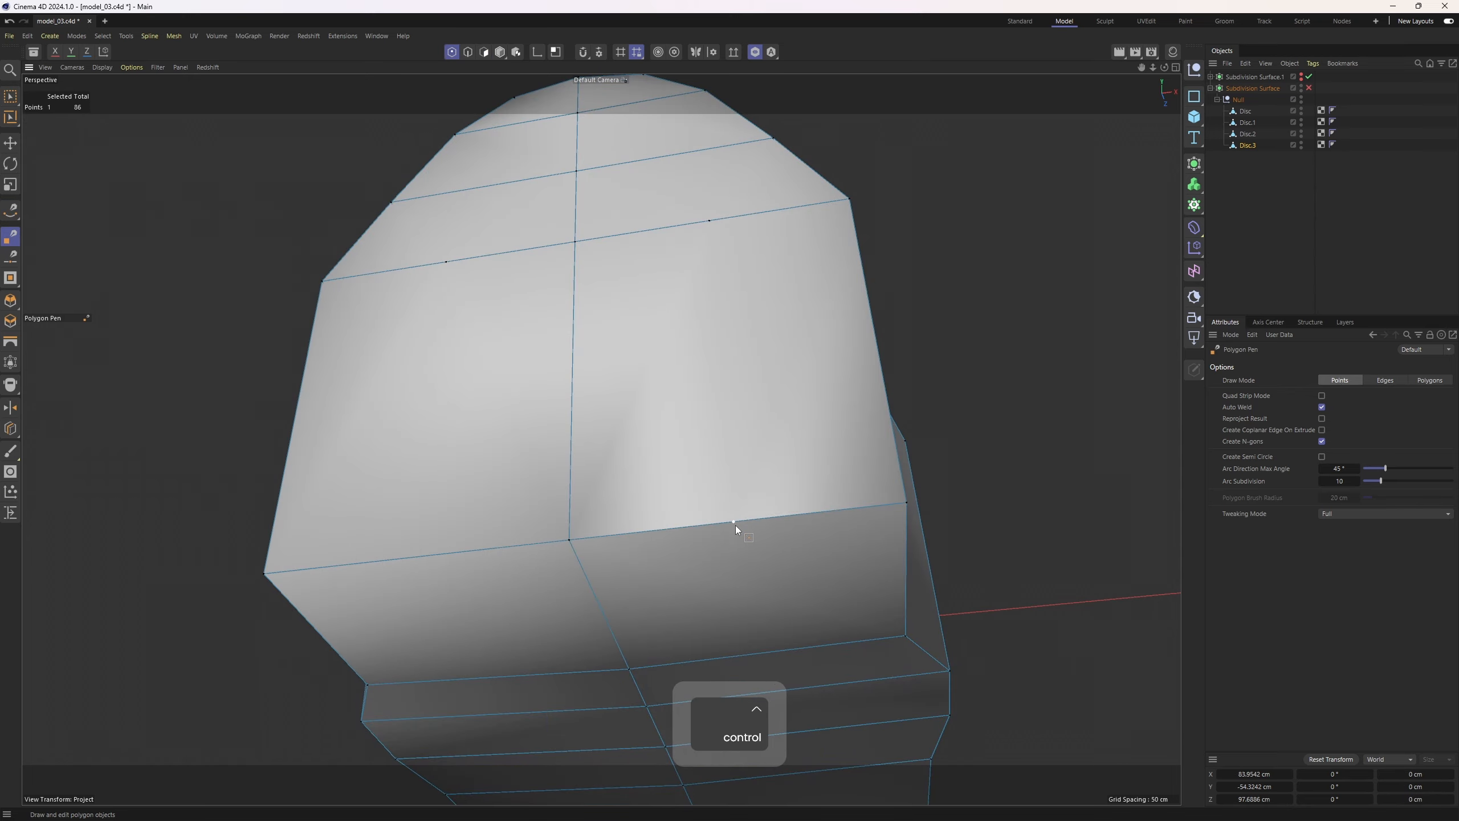
{"action": "left_click", "coordinate": [734, 523], "text": "ctrl"}
Inspect the cockpit opening and its inner walls from different angles
{"action": "key", "text": "q"}
{"action": "left_click", "coordinate": [1413, 220]}
{"action": "right_click_drag", "start_coordinate": [718, 449], "coordinate": [481, 468], "text": "alt"}
{"action": "left_click_drag", "start_coordinate": [483, 472], "coordinate": [557, 326], "text": "alt"}
{"action": "key", "text": "q"}
{"action": "key", "text": "2"}
{"action": "left_click_drag", "start_coordinate": [632, 264], "coordinate": [456, 316], "text": "alt"}
{"action": "key", "text": "e"}
{"action": "left_click_drag", "start_coordinate": [351, 278], "coordinate": [584, 439], "text": "alt"}
{"action": "key", "text": "3"}
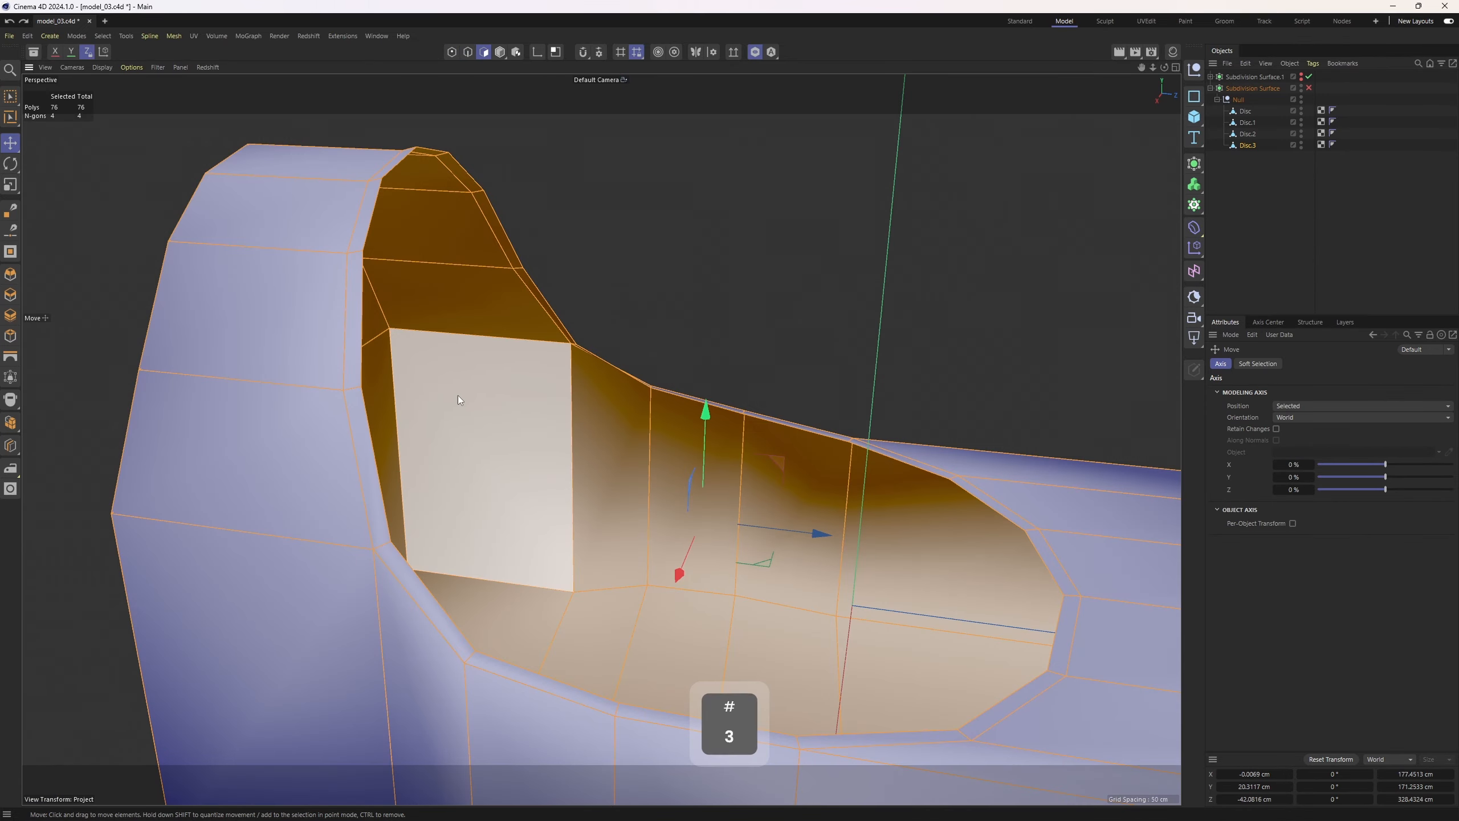
Extrude all shell polygons with Create Caps enabled to give the body shell thickness
{"action": "scroll", "coordinate": [458, 395], "scroll_direction": "down", "scroll_amount": 3}
{"action": "key", "text": "ctrl+a"}
{"action": "right_click", "coordinate": [880, 445]}
{"action": "left_click", "coordinate": [926, 277]}
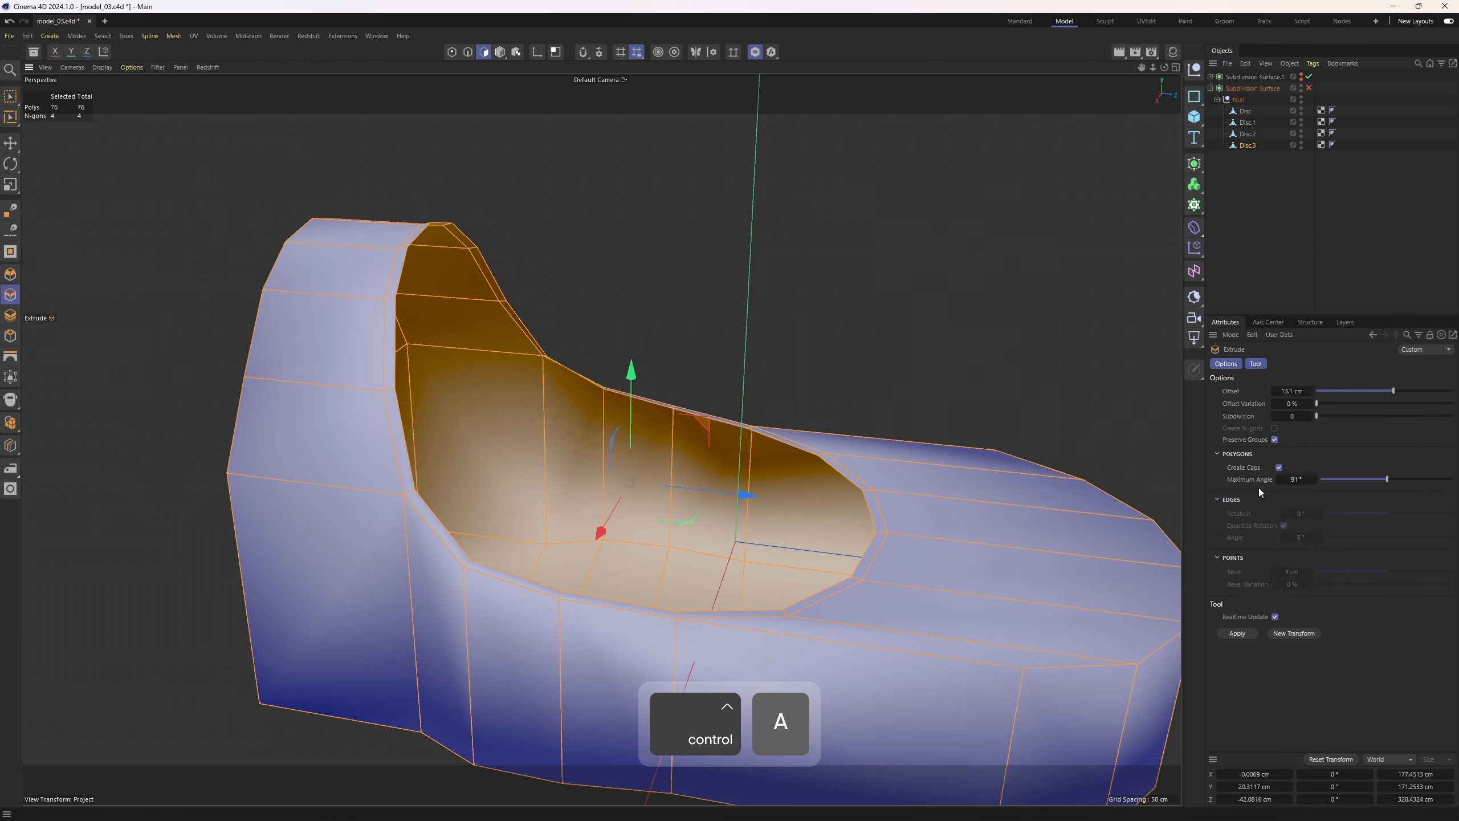
{"action": "left_click", "coordinate": [1278, 467]}
{"action": "left_click_drag", "start_coordinate": [804, 510], "coordinate": [770, 510]}
{"action": "key", "text": "ctrl+z"}
{"action": "left_click_drag", "start_coordinate": [729, 276], "coordinate": [684, 265]}
{"action": "key", "text": "ctrl+z"}
{"action": "left_click", "coordinate": [756, 53]}
{"action": "left_click_drag", "start_coordinate": [684, 264], "coordinate": [710, 265]}
{"action": "right_click_drag", "start_coordinate": [517, 279], "coordinate": [557, 283], "text": "alt"}
Inspect the thickened cockpit rim up close
{"action": "key", "text": "2"}
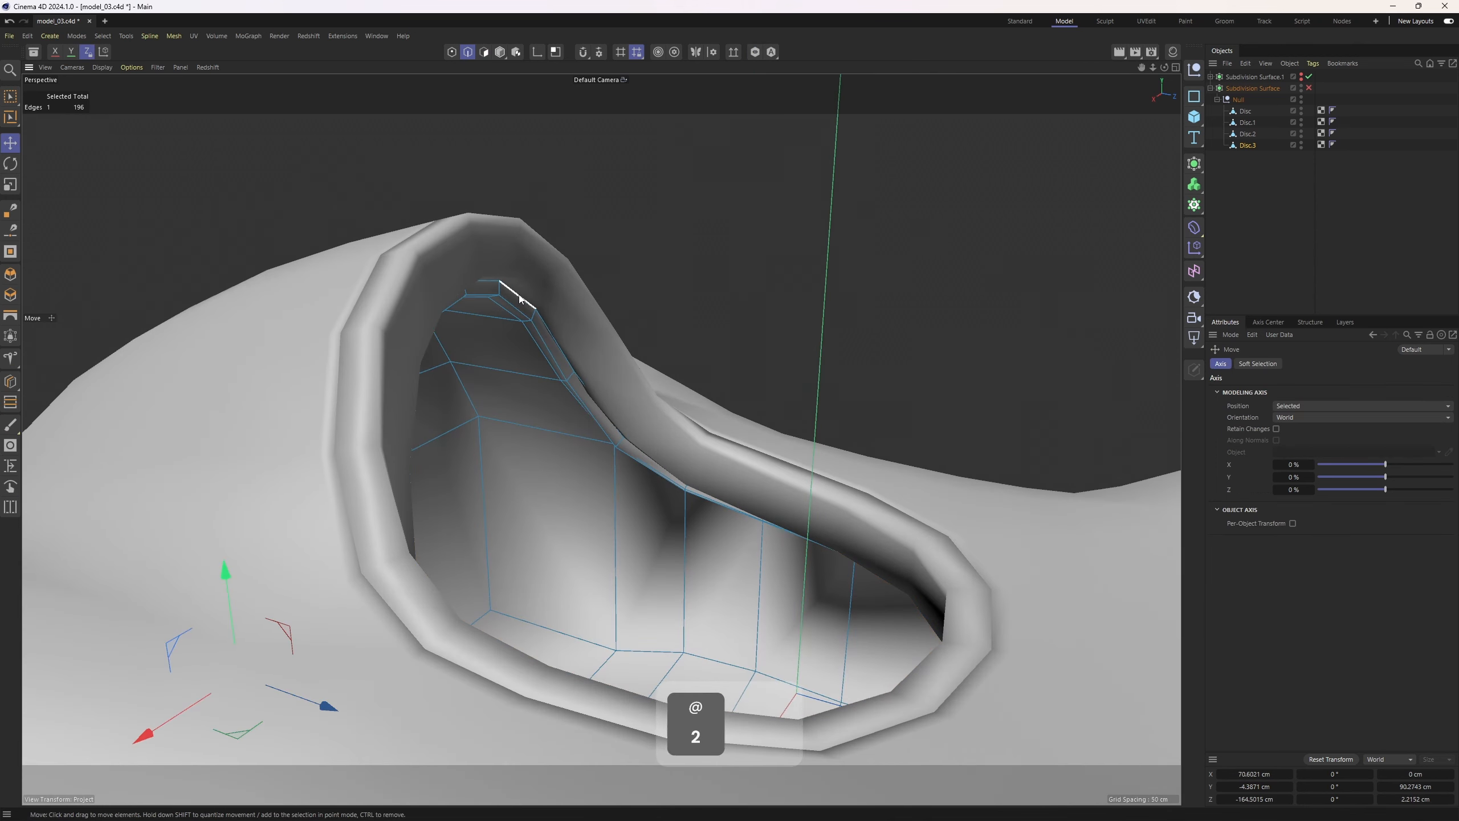
{"action": "key", "text": "q"}
{"action": "left_click", "coordinate": [1305, 284]}
{"action": "left_click_drag", "start_coordinate": [658, 315], "coordinate": [710, 320], "text": "alt"}
{"action": "right_click_drag", "start_coordinate": [557, 299], "coordinate": [816, 279], "text": "alt"}
{"action": "left_click_drag", "start_coordinate": [643, 432], "coordinate": [638, 475], "text": "alt"}
{"action": "key", "text": "ctrl+z"}
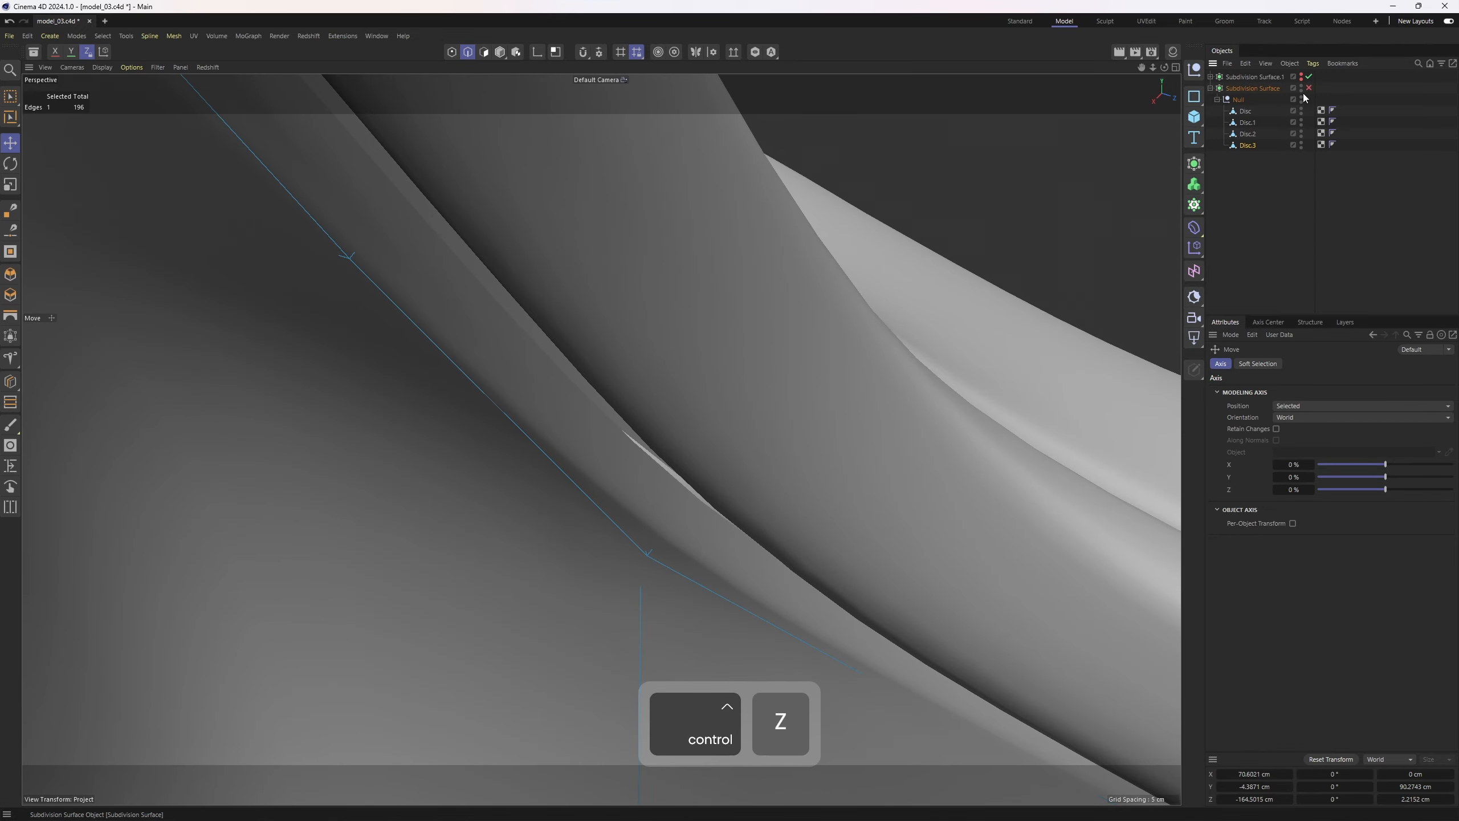
Select the cockpit's inner rim edge loop and scale it down slightly
{"action": "left_click", "coordinate": [1309, 88]}
{"action": "key", "text": "e"}
{"action": "scroll", "coordinate": [530, 320], "scroll_direction": "down", "scroll_amount": 3}
{"action": "double_click", "coordinate": [424, 223]}
{"action": "scroll", "coordinate": [520, 327], "scroll_direction": "down", "scroll_amount": 1}
{"action": "scroll", "coordinate": [536, 348], "scroll_direction": "down", "scroll_amount": 2}
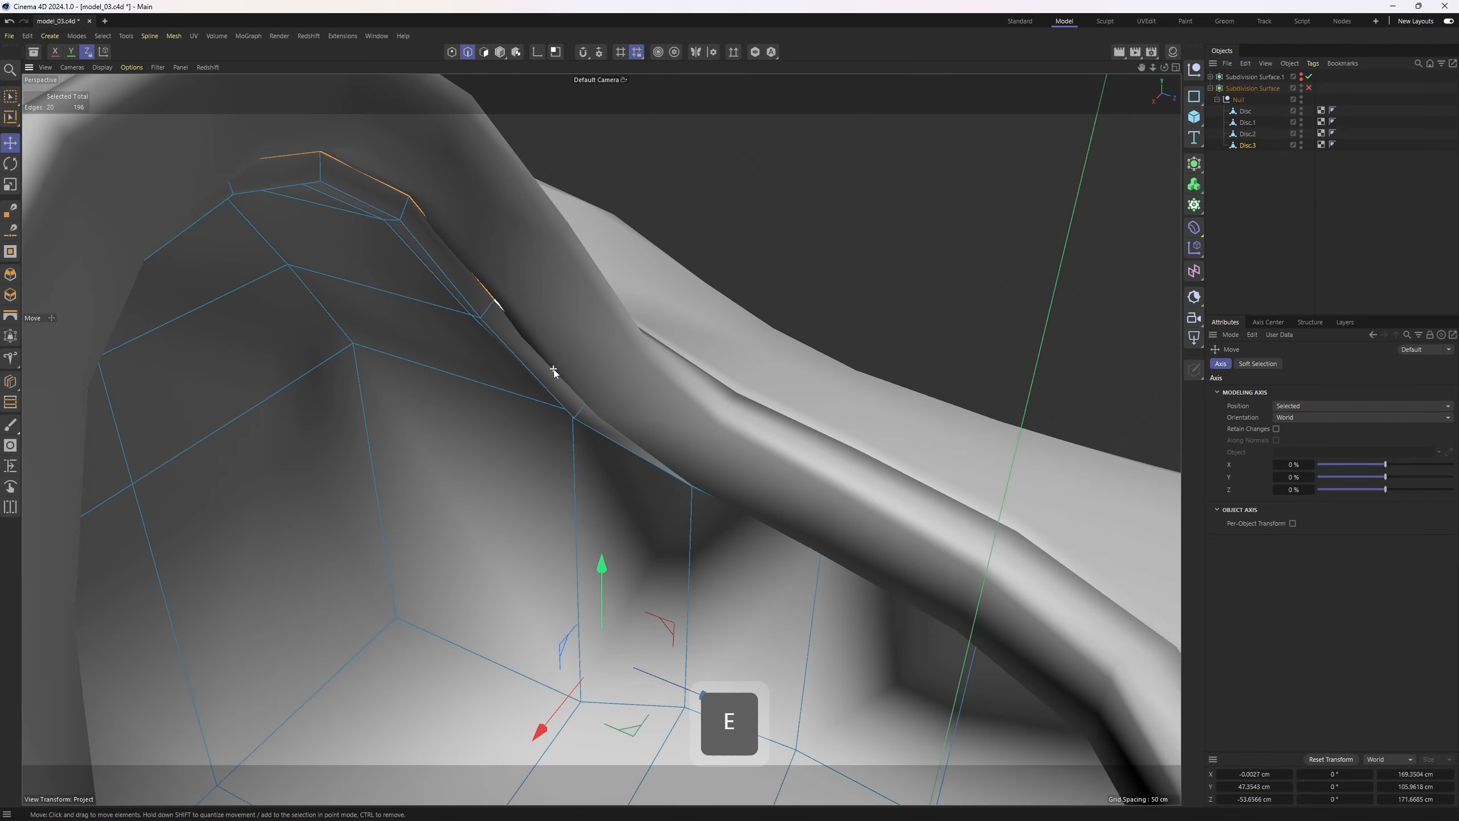
{"action": "key", "text": "q"}
{"action": "left_click_drag", "start_coordinate": [791, 405], "coordinate": [798, 404]}
{"action": "key", "text": "ctrl+z"}
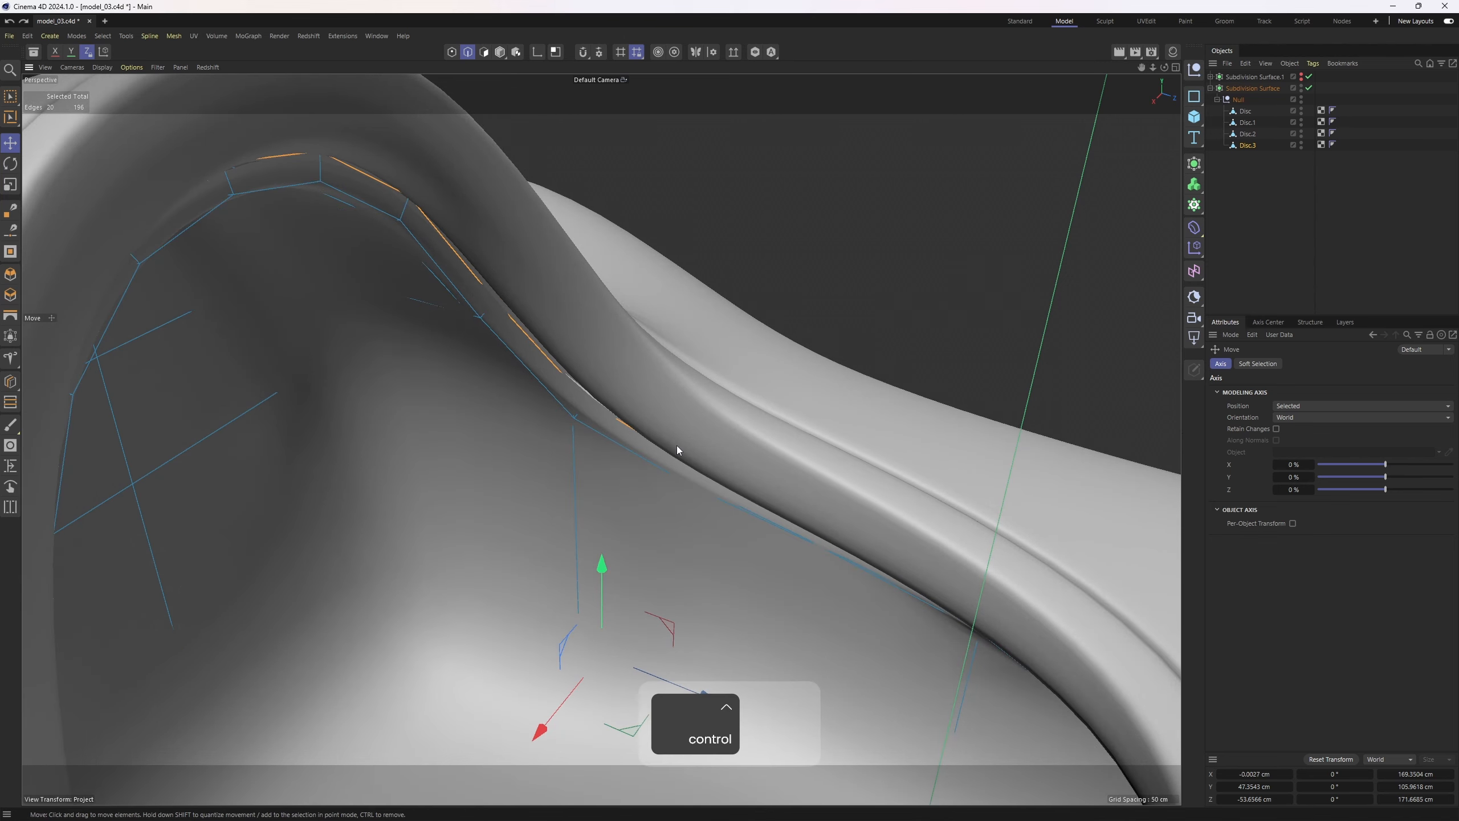
{"action": "key", "text": "t"}
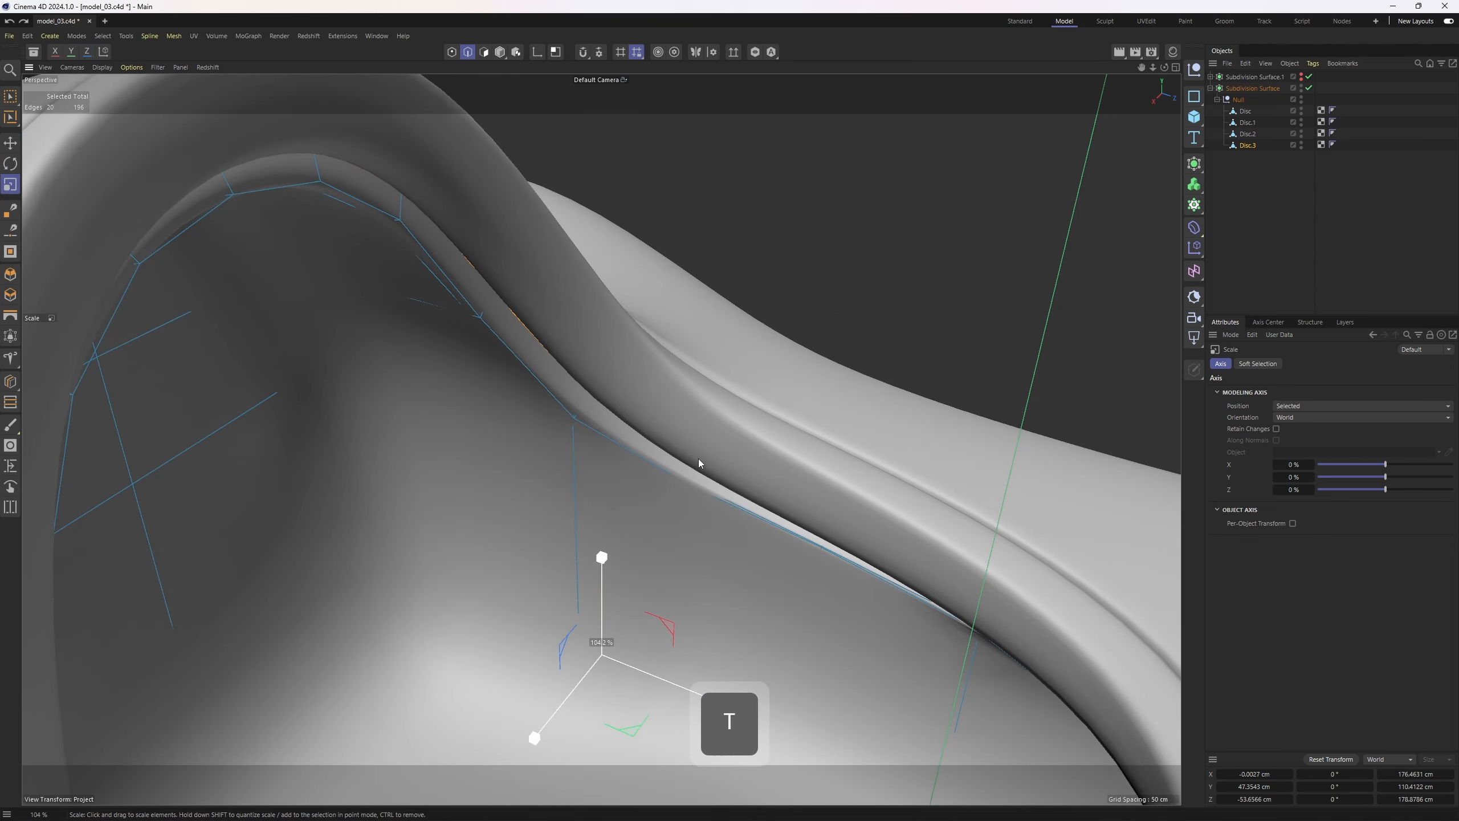
{"action": "left_click_drag", "start_coordinate": [697, 459], "coordinate": [530, 361], "text": "alt"}
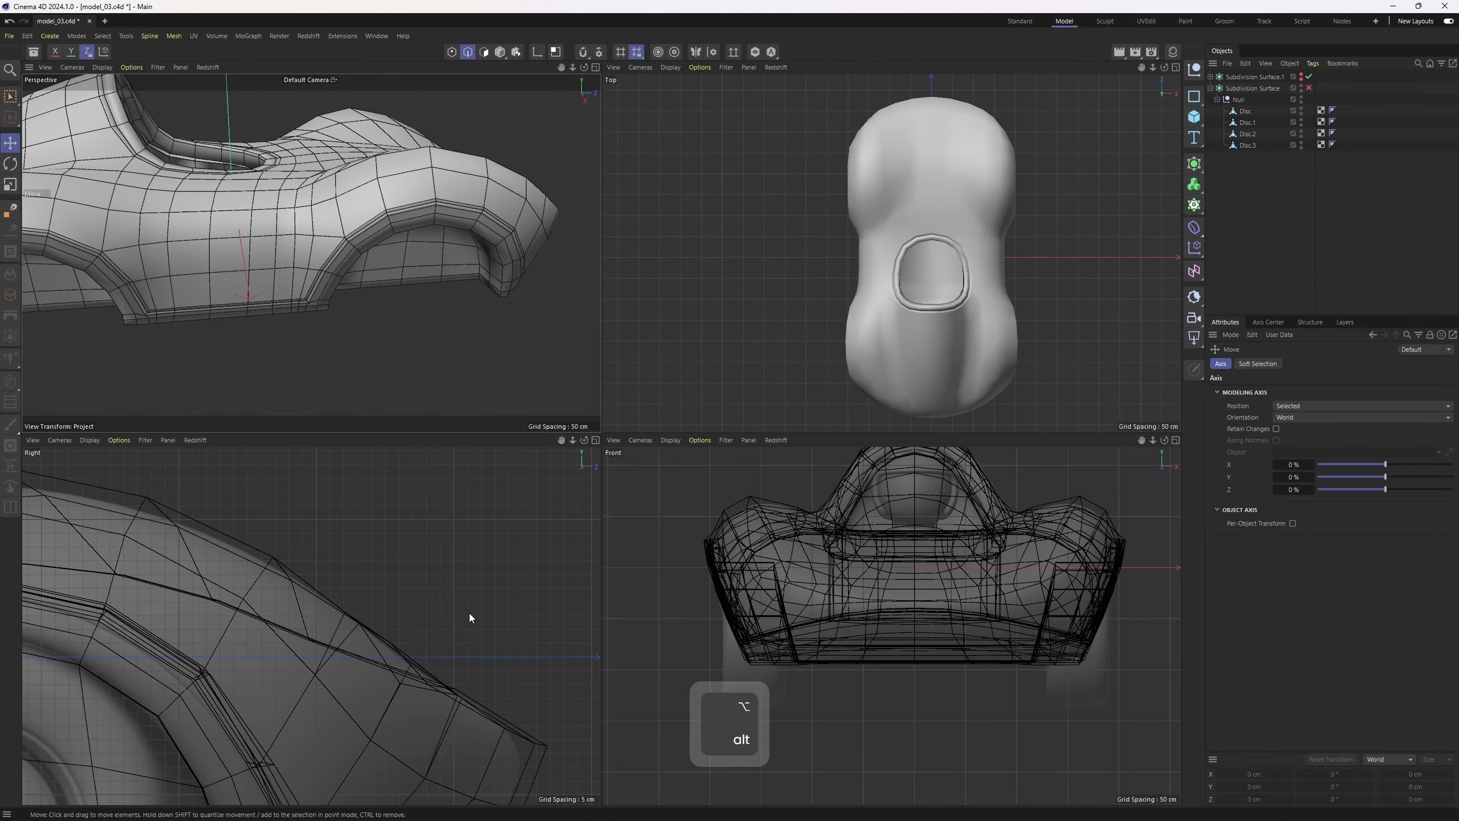
Add a Cylinder oriented along +X and centre it on the front wheel in the side view
{"action": "middle_click", "coordinate": [468, 613]}
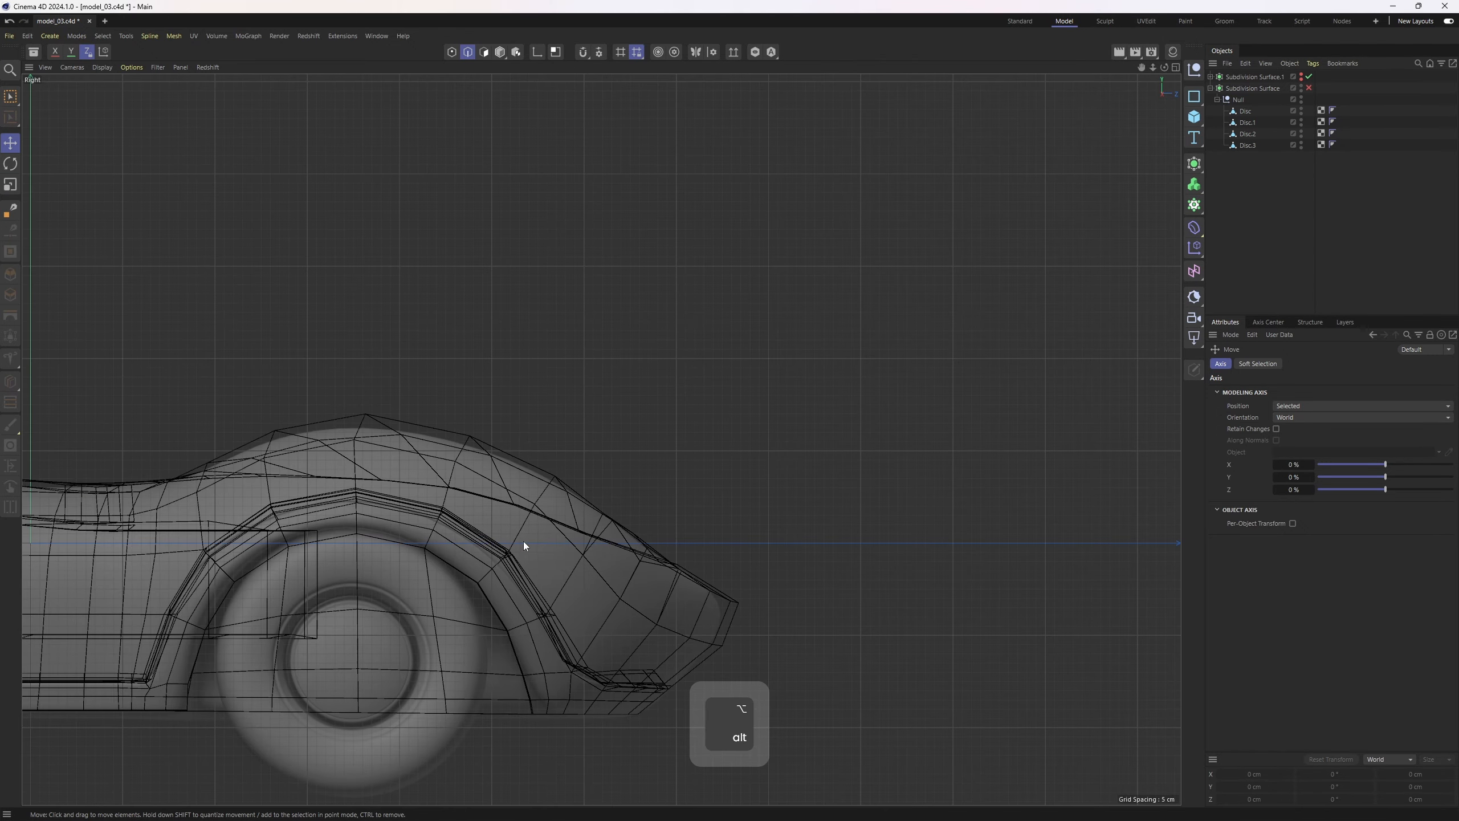
{"action": "scroll", "coordinate": [524, 544], "scroll_direction": "up", "scroll_amount": 3}
{"action": "left_click", "coordinate": [1193, 117]}
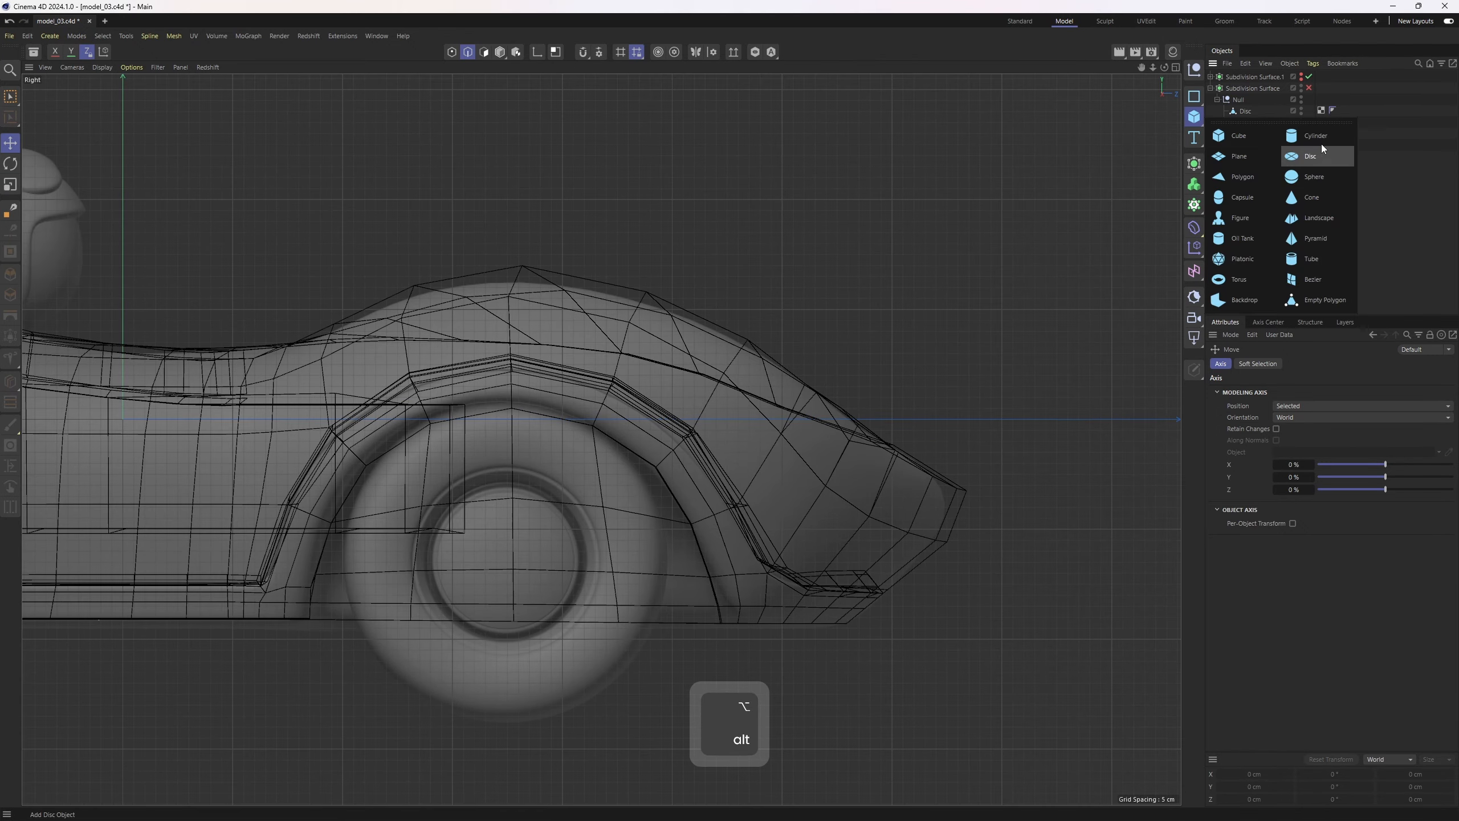
{"action": "left_click", "coordinate": [1322, 138]}
{"action": "middle_click_drag", "start_coordinate": [717, 379], "coordinate": [953, 353], "text": "alt"}
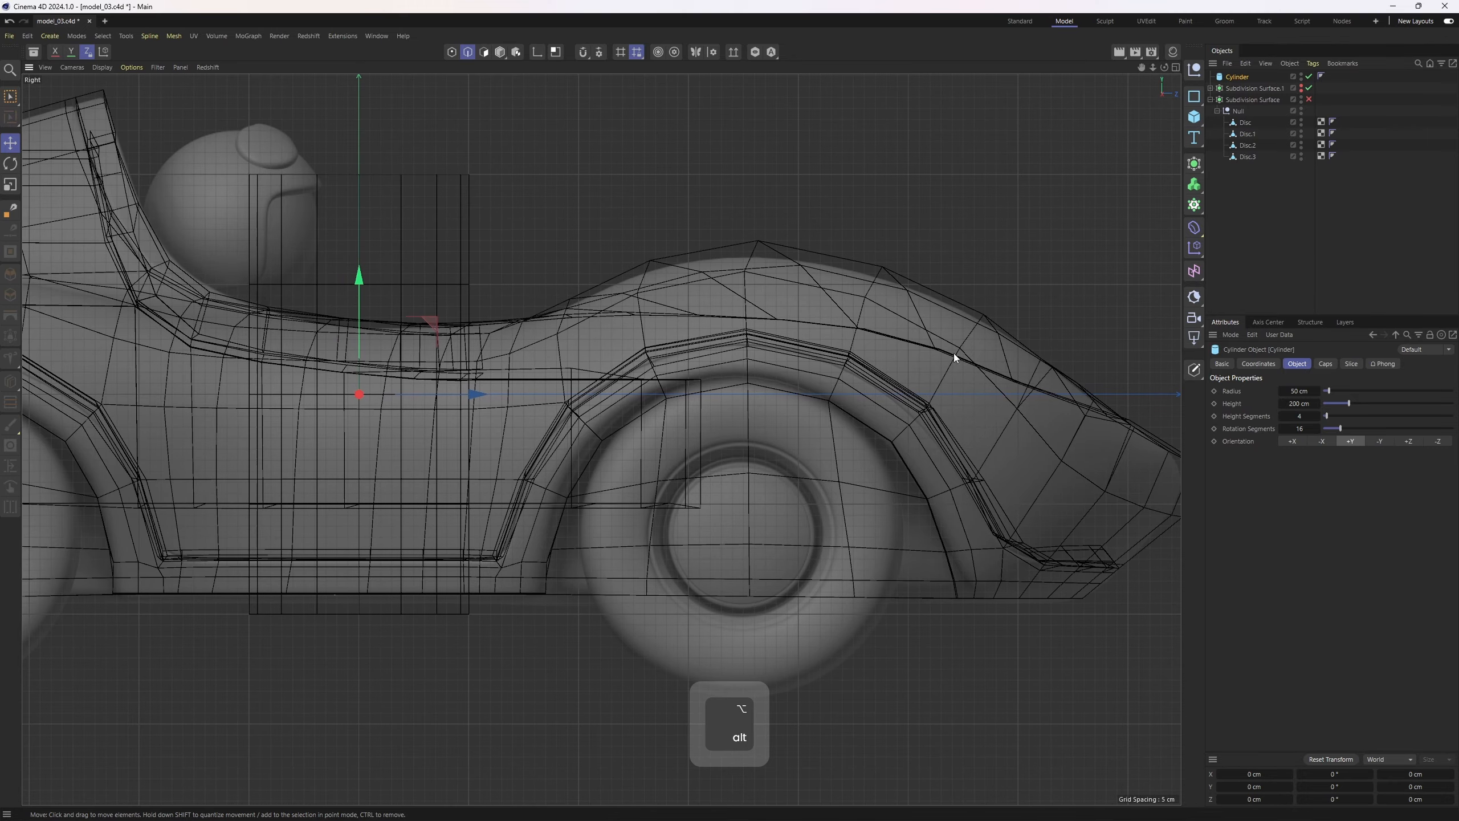
{"action": "left_click", "coordinate": [1292, 441]}
{"action": "left_click_drag", "start_coordinate": [423, 325], "coordinate": [1063, 457]}
Move the cylinder into the shell's wheel-arch opening in the perspective view
{"action": "key", "text": "t"}
{"action": "key", "text": "e"}
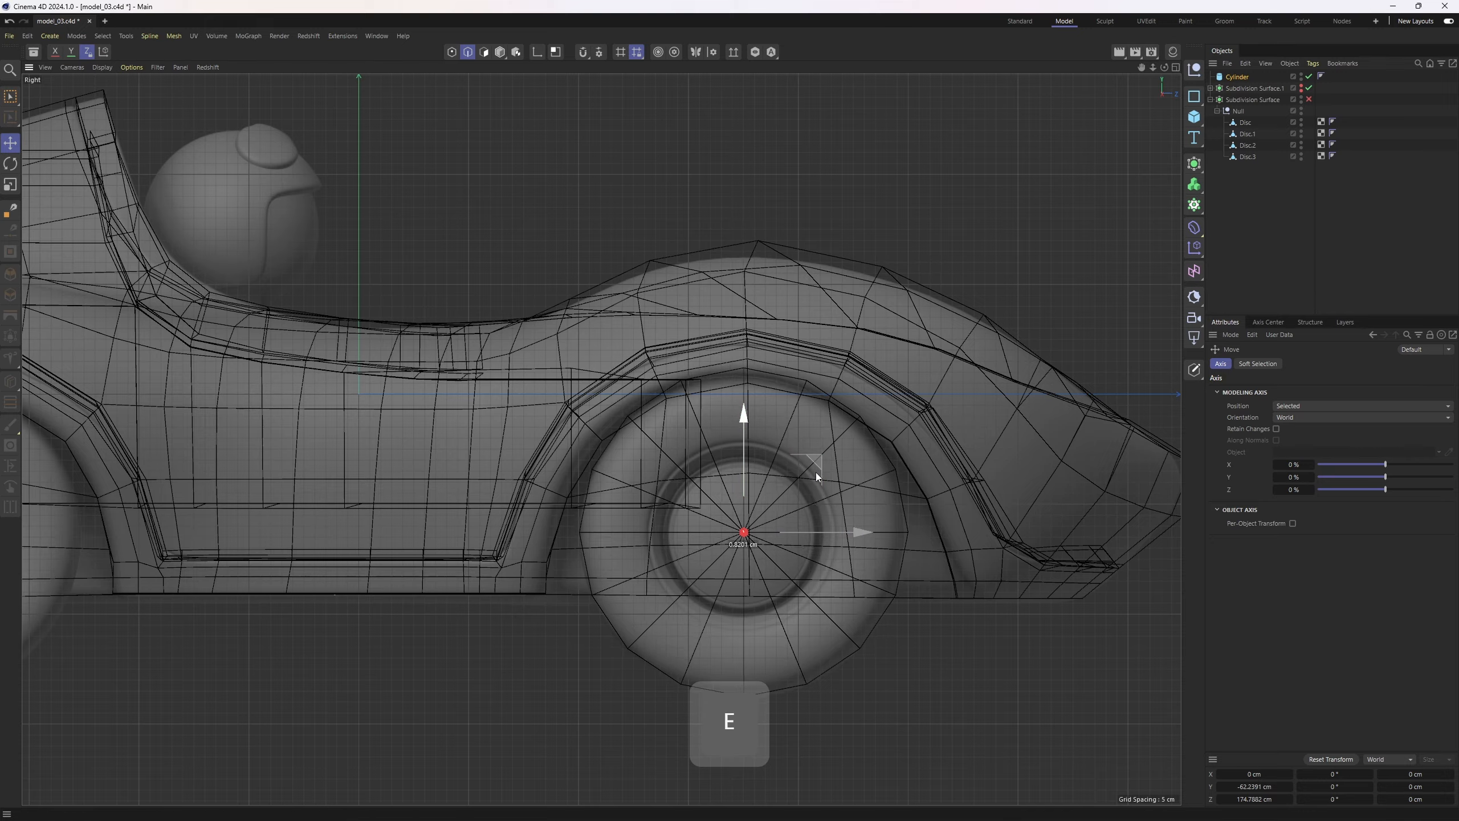
{"action": "left_click_drag", "start_coordinate": [816, 473], "coordinate": [817, 476]}
{"action": "middle_click", "coordinate": [817, 477]}
{"action": "middle_click", "coordinate": [430, 402]}
{"action": "left_click_drag", "start_coordinate": [430, 402], "coordinate": [585, 389], "text": "alt"}
{"action": "key", "text": "4"}
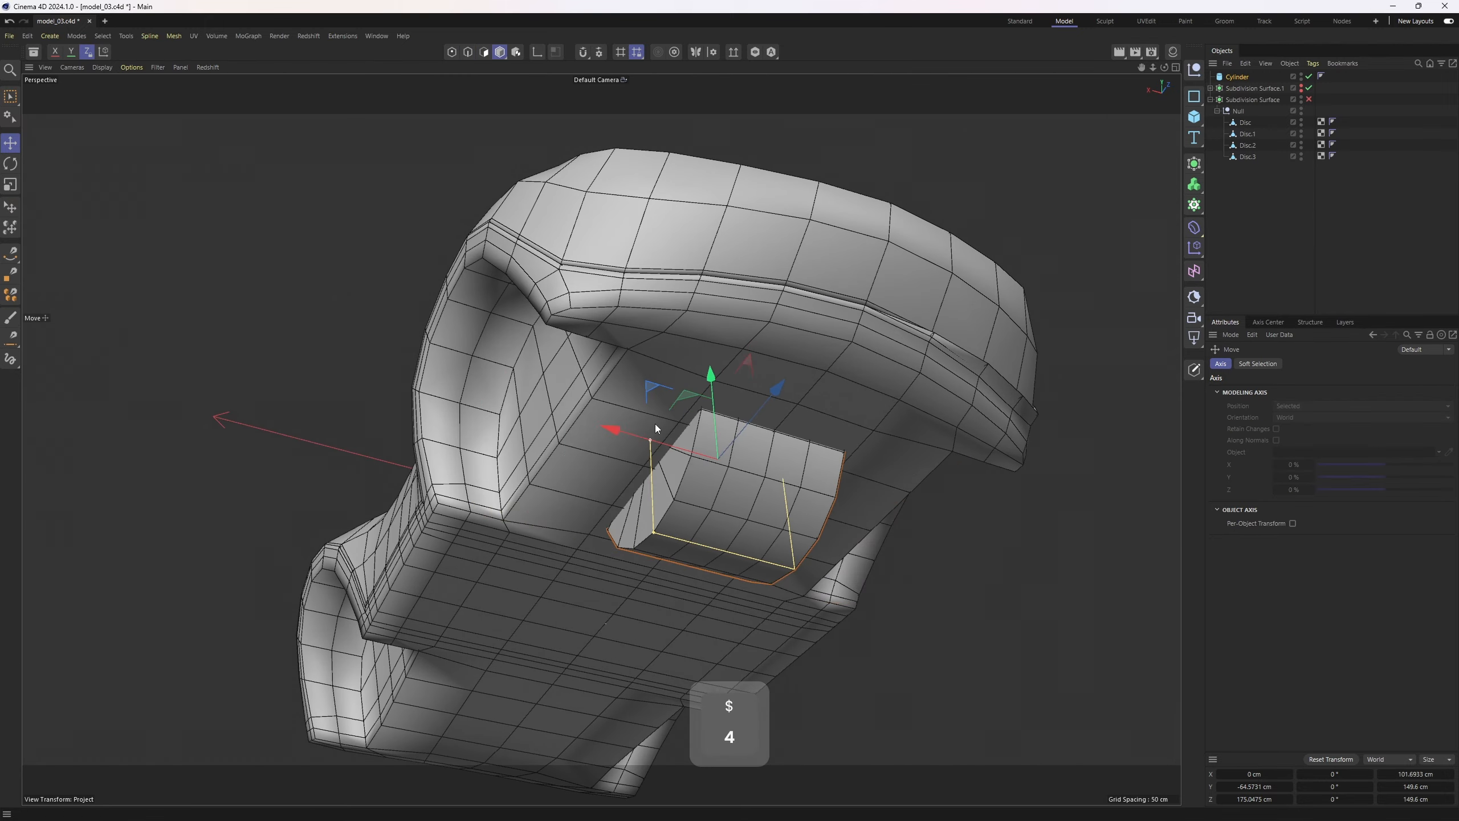
{"action": "left_click_drag", "start_coordinate": [645, 442], "coordinate": [528, 167]}
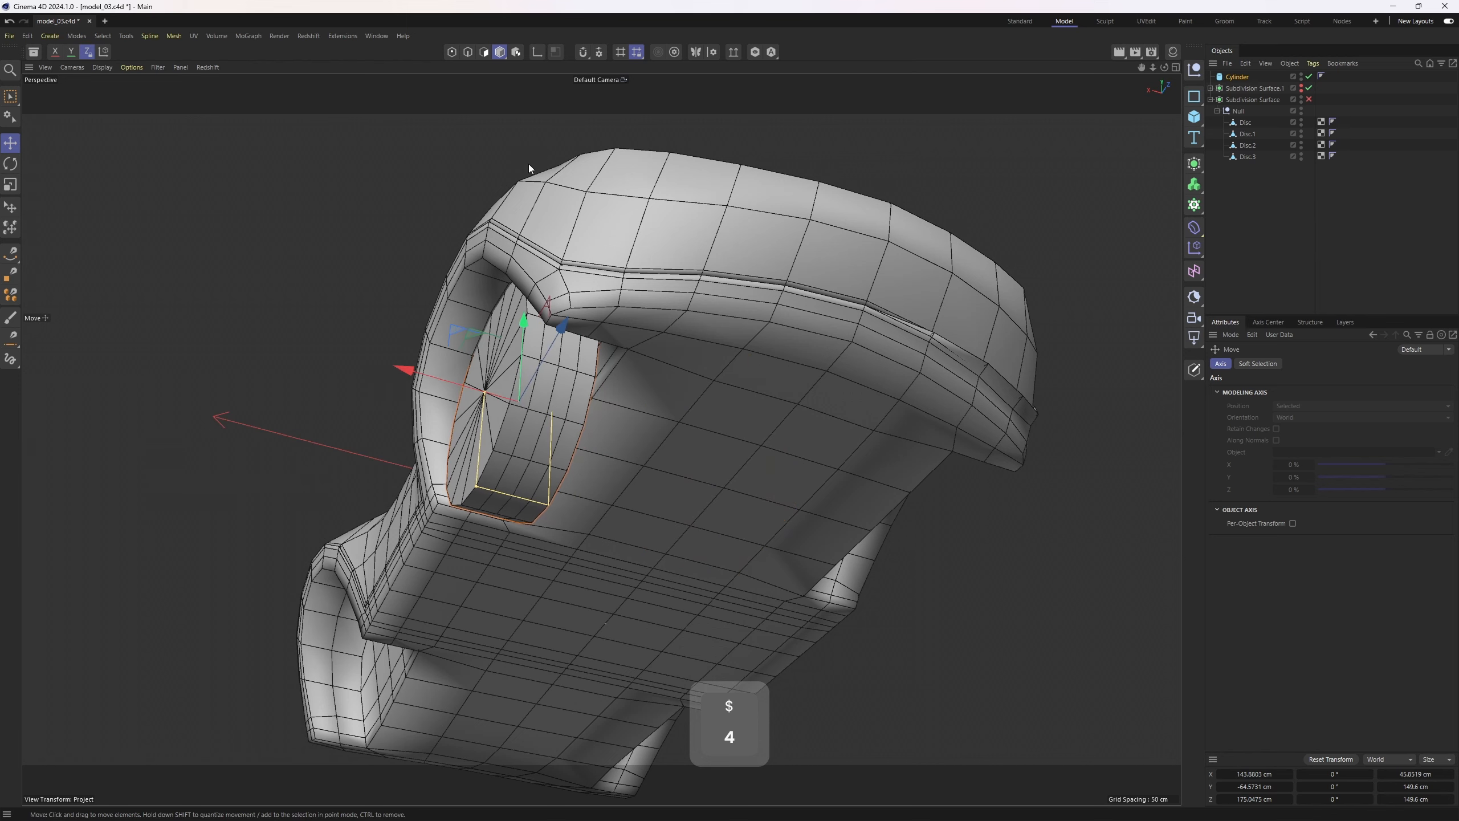
{"action": "mouse_move", "coordinate": [589, 265]}
{"action": "left_mouse_down", "text": "alt"}
{"action": "mouse_move", "coordinate": [632, 269]}
{"action": "mouse_move", "coordinate": [595, 238]}
{"action": "left_mouse_up", "text": "alt"}
{"action": "key", "text": "1"}
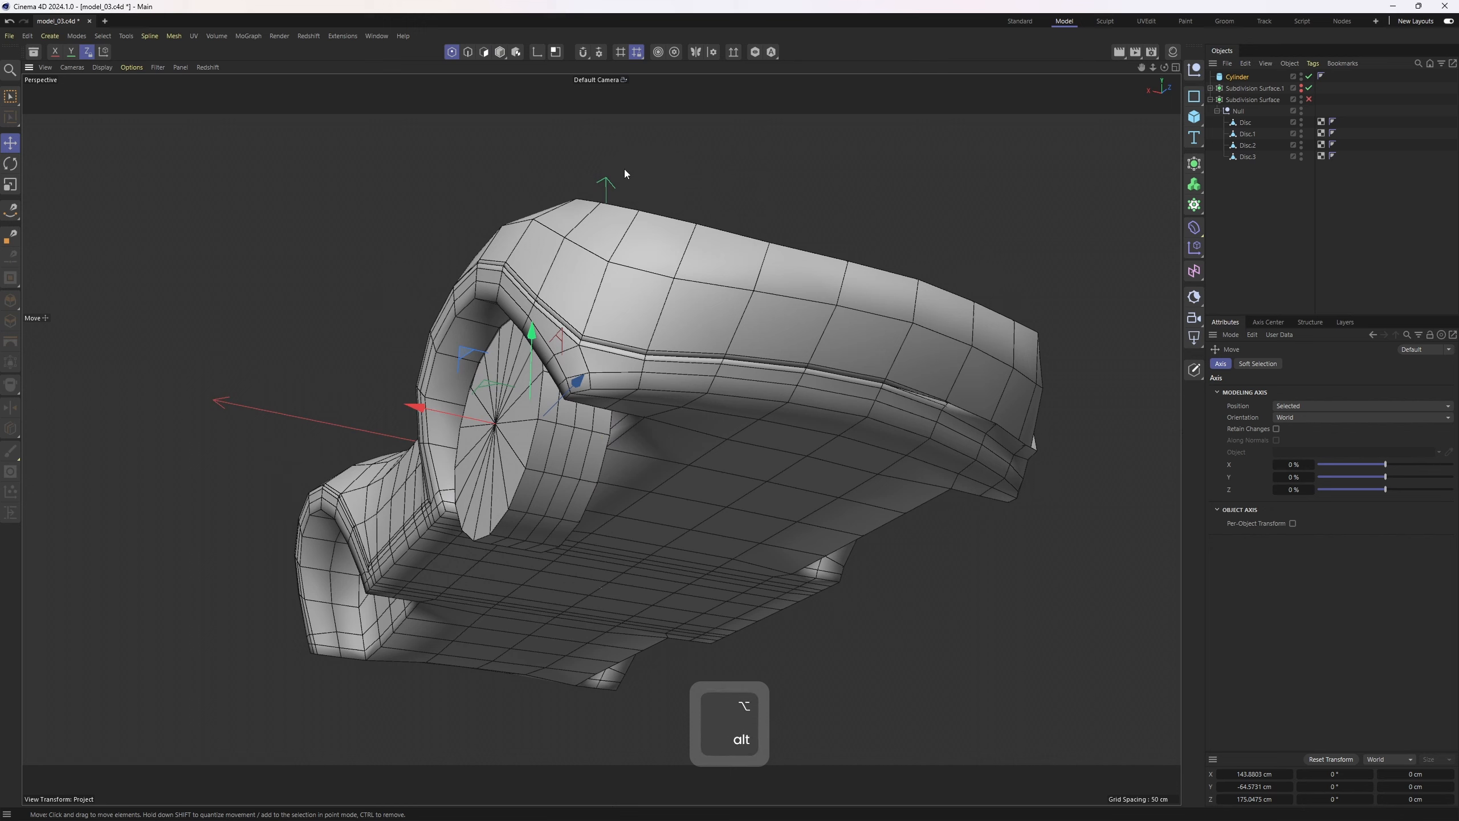
{"action": "key", "text": "2"}
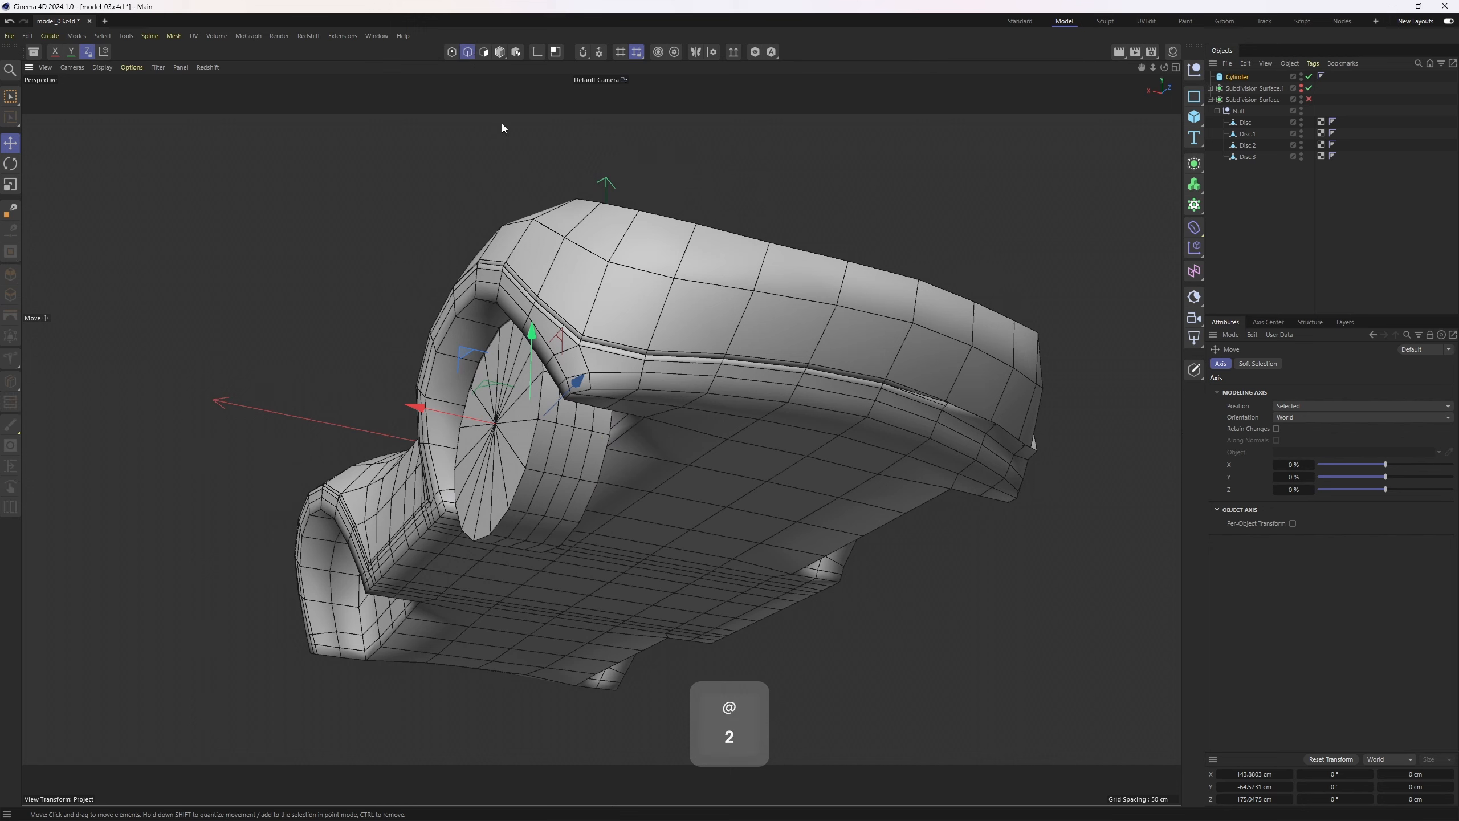
{"action": "key", "text": "3"}
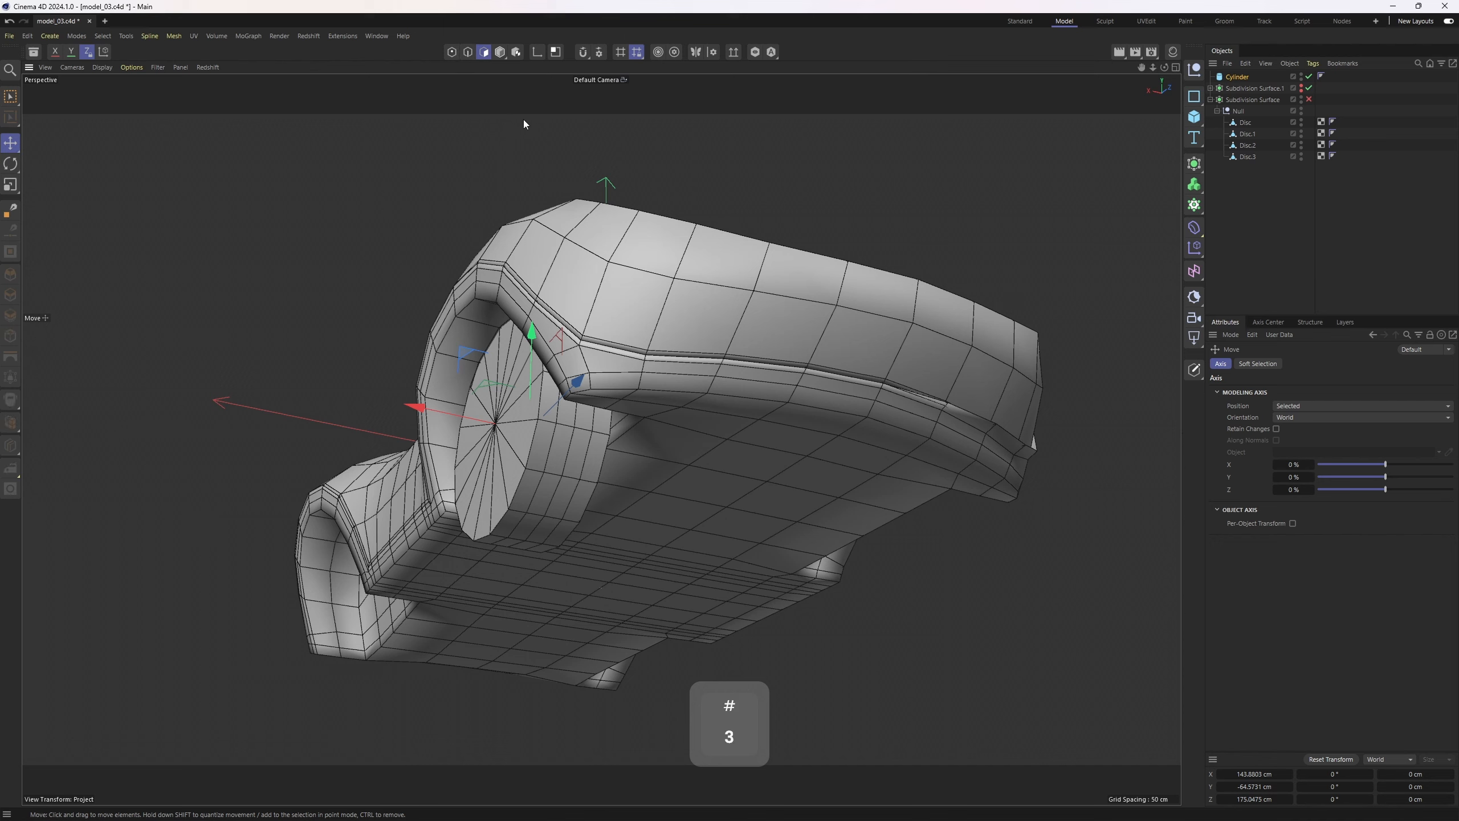
{"action": "key", "text": "4"}
{"action": "left_click_drag", "start_coordinate": [454, 416], "coordinate": [344, 409]}
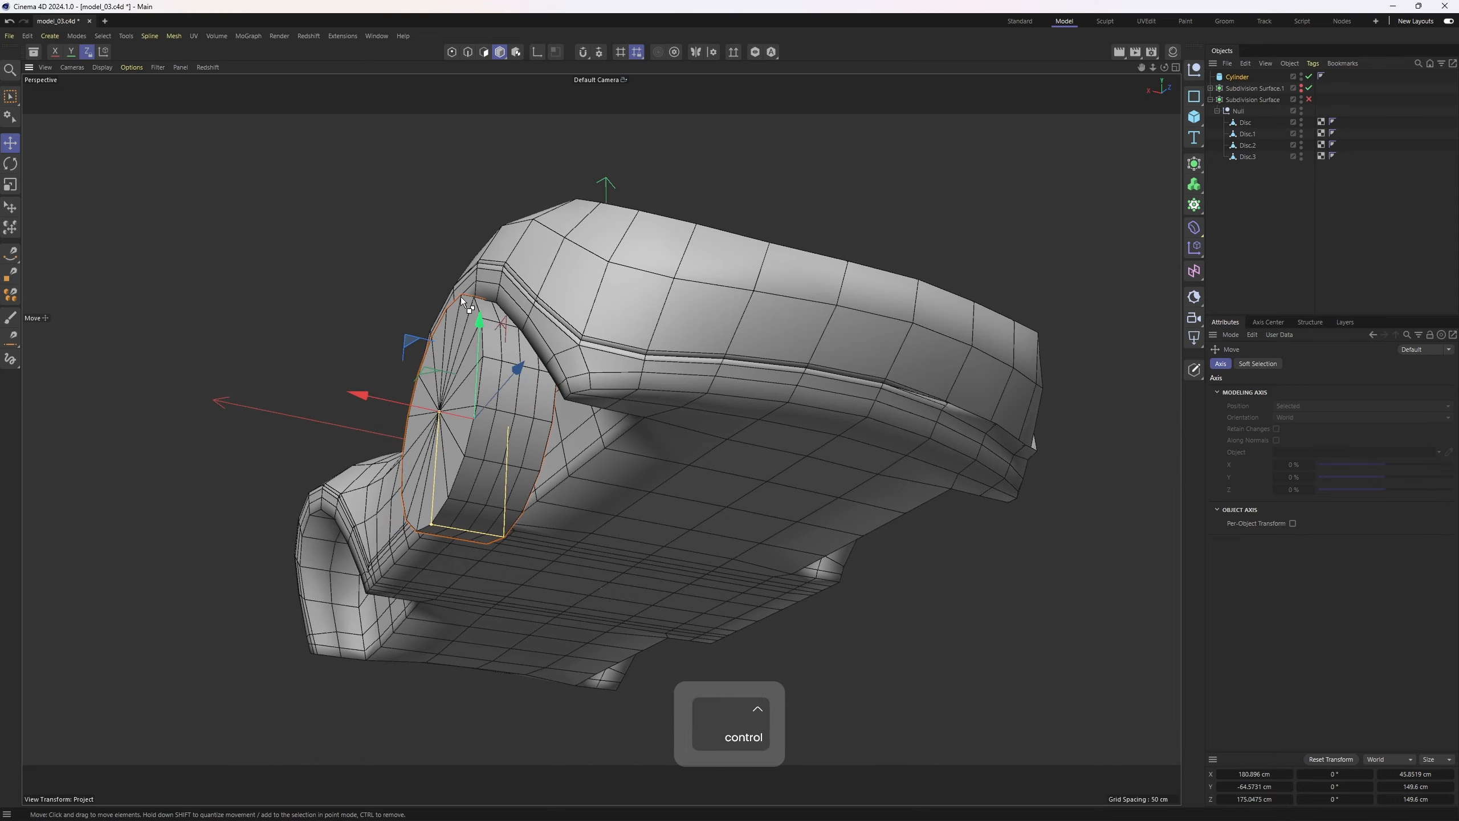
{"action": "key", "text": "ctrl+z"}
Assign the shortcut 1 to the Points (Use Point mode) command in the Command Manager
{"action": "left_click_drag", "start_coordinate": [461, 301], "coordinate": [625, 222], "text": "alt"}
{"action": "left_click", "coordinate": [370, 35]}
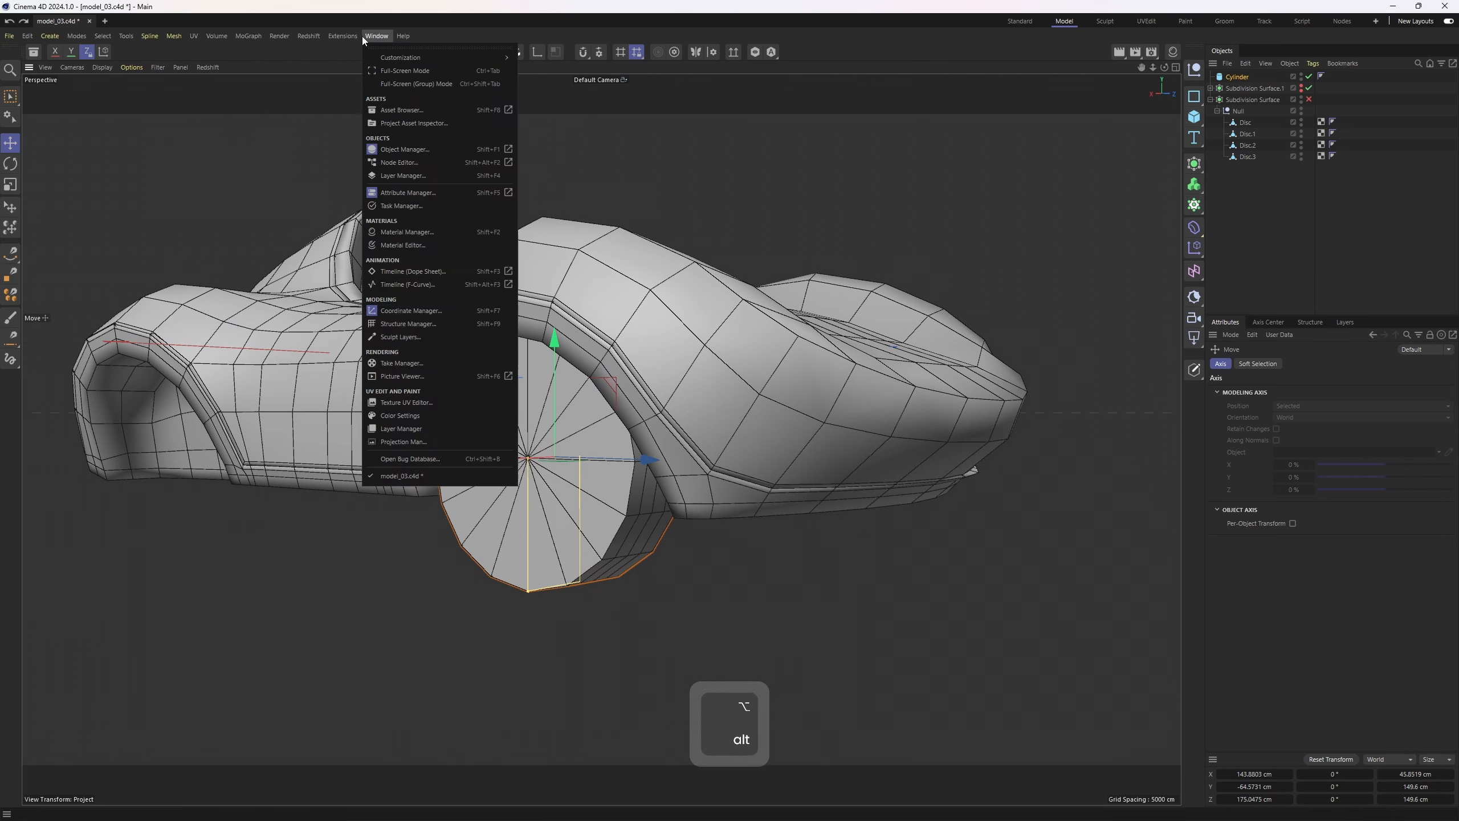
{"action": "mouse_move", "coordinate": [415, 57]}
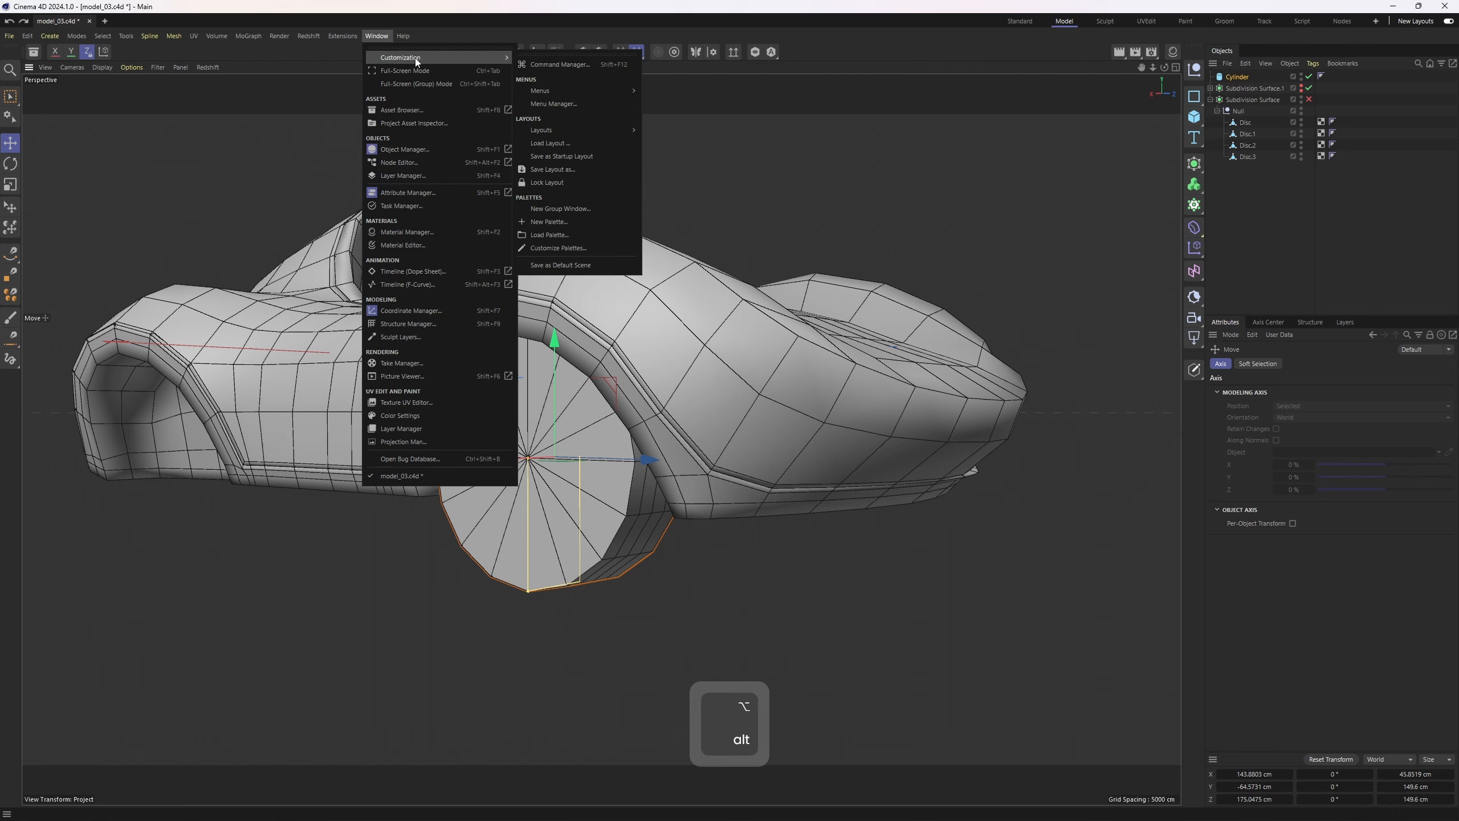
{"action": "left_click", "coordinate": [570, 64]}
{"action": "left_click_drag", "start_coordinate": [675, 57], "coordinate": [802, 237]}
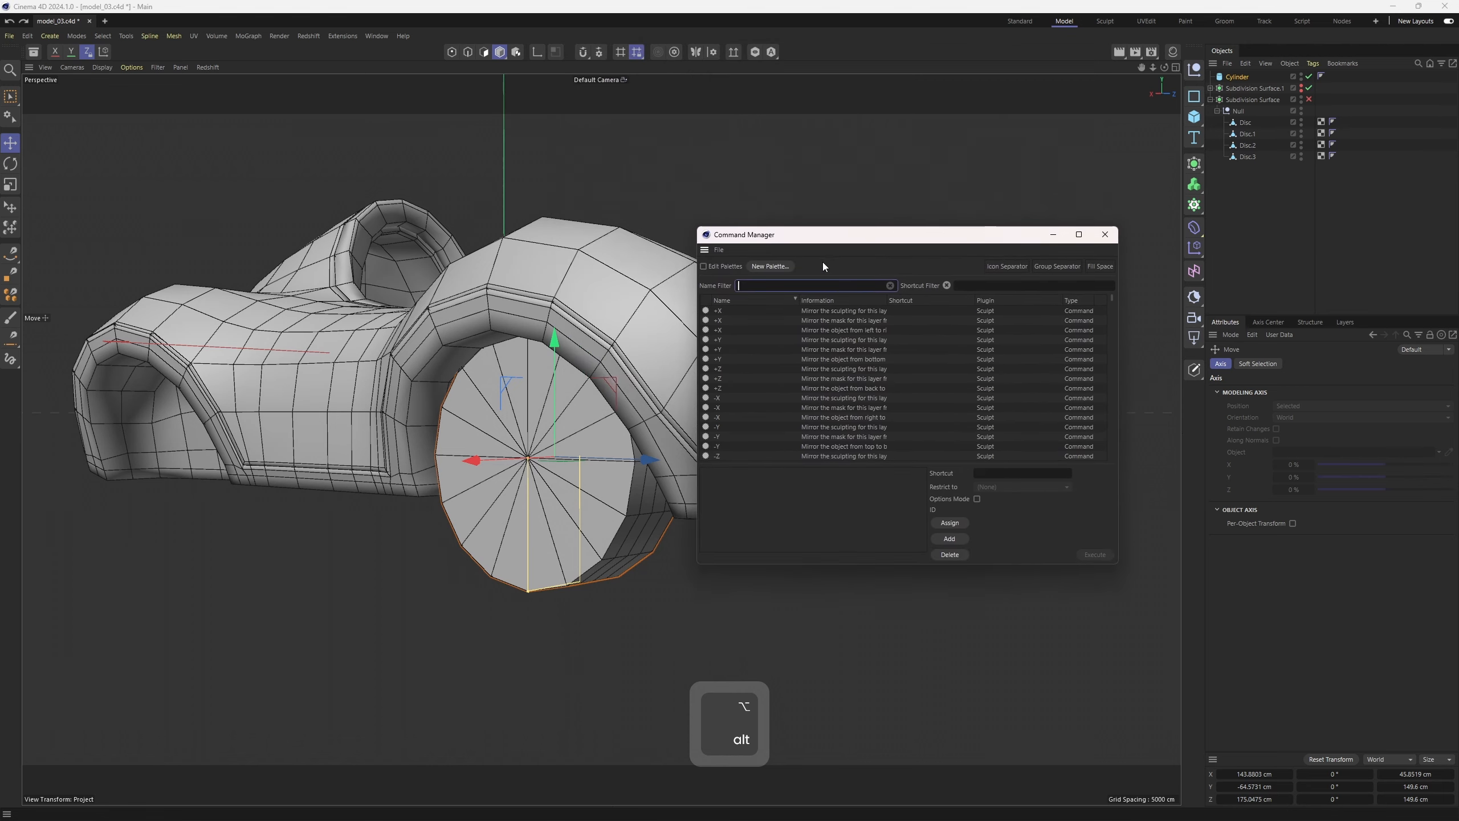
{"action": "type", "text": "p"}
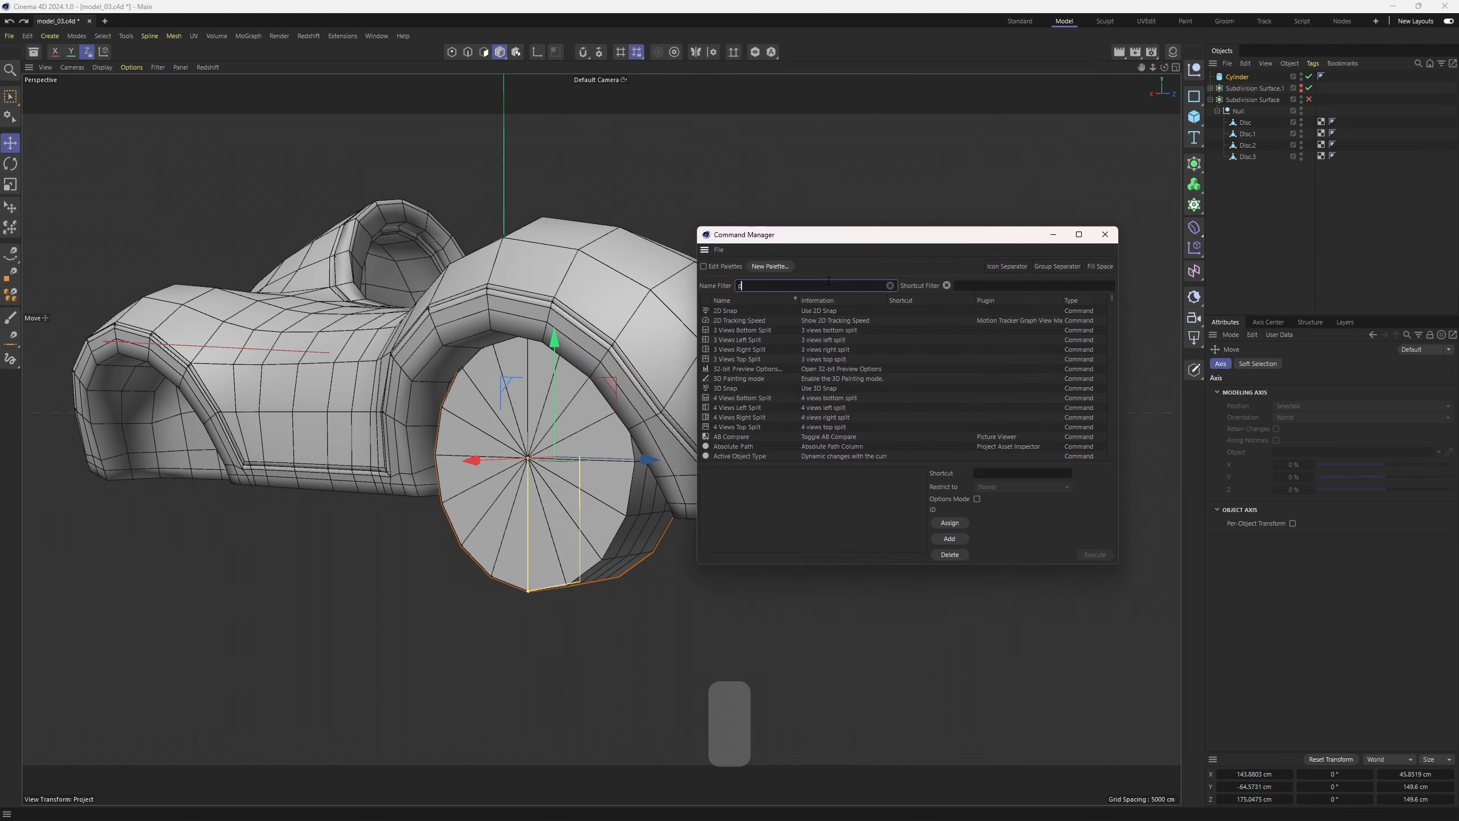
{"action": "type", "text": "oints"}
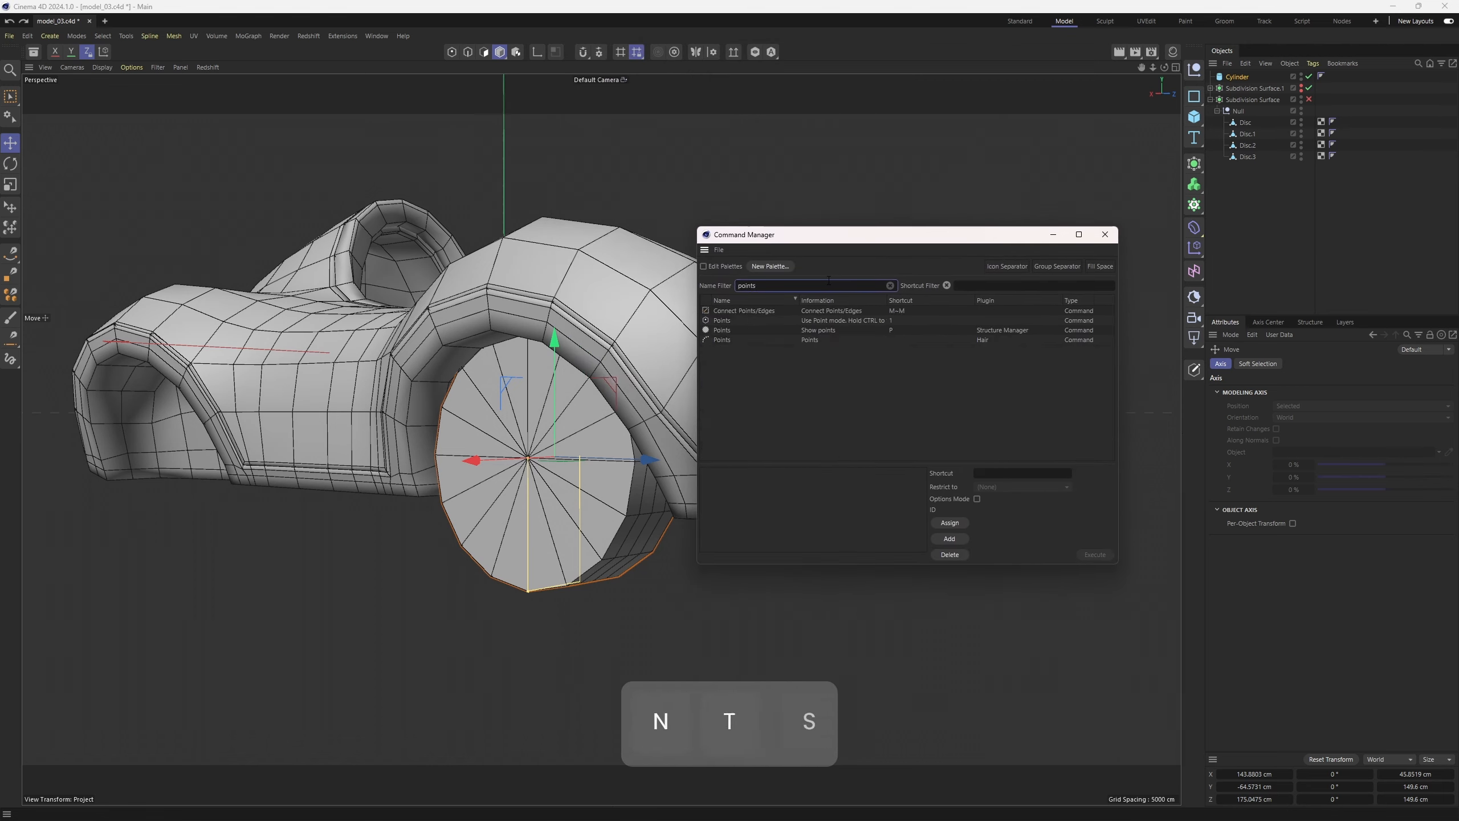
{"action": "left_click", "coordinate": [749, 322]}
{"action": "left_click_drag", "start_coordinate": [776, 240], "coordinate": [753, 178]}
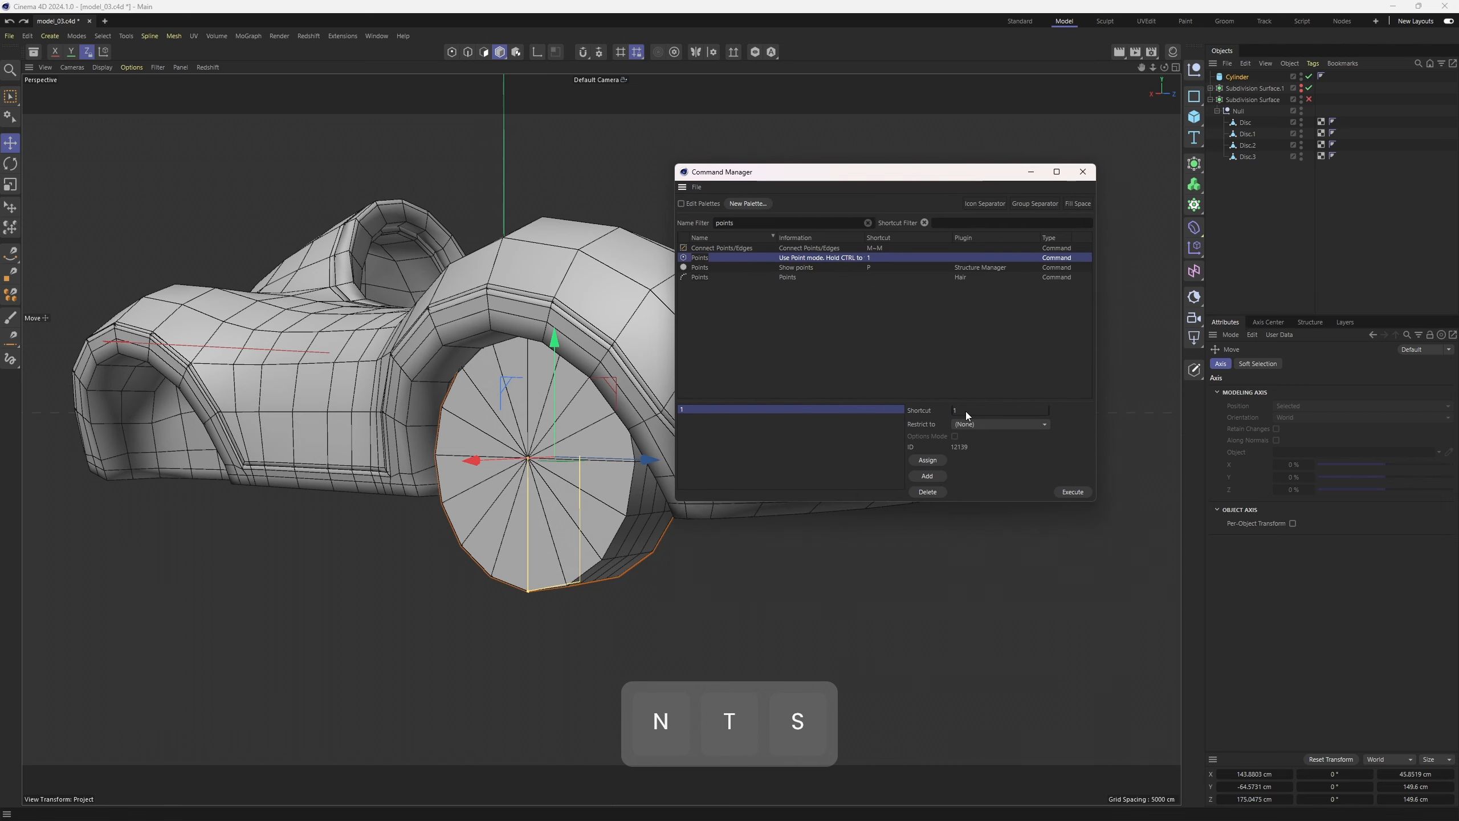
{"action": "left_click", "coordinate": [928, 460]}
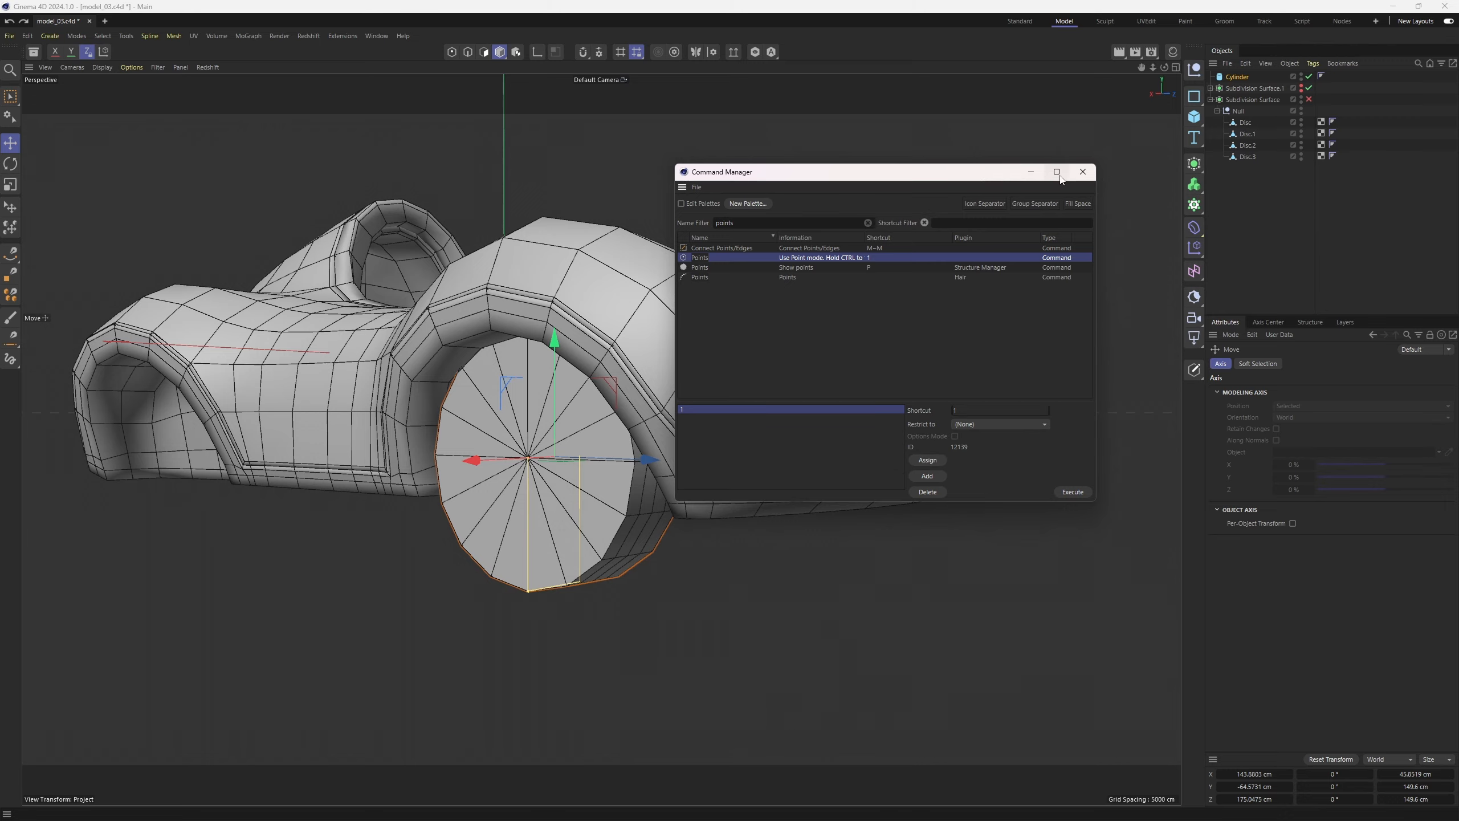
{"action": "left_click", "coordinate": [1082, 171]}
Select the cylinder and reduce its height segments to 3
{"action": "left_click_drag", "start_coordinate": [855, 311], "coordinate": [668, 355], "text": "alt"}
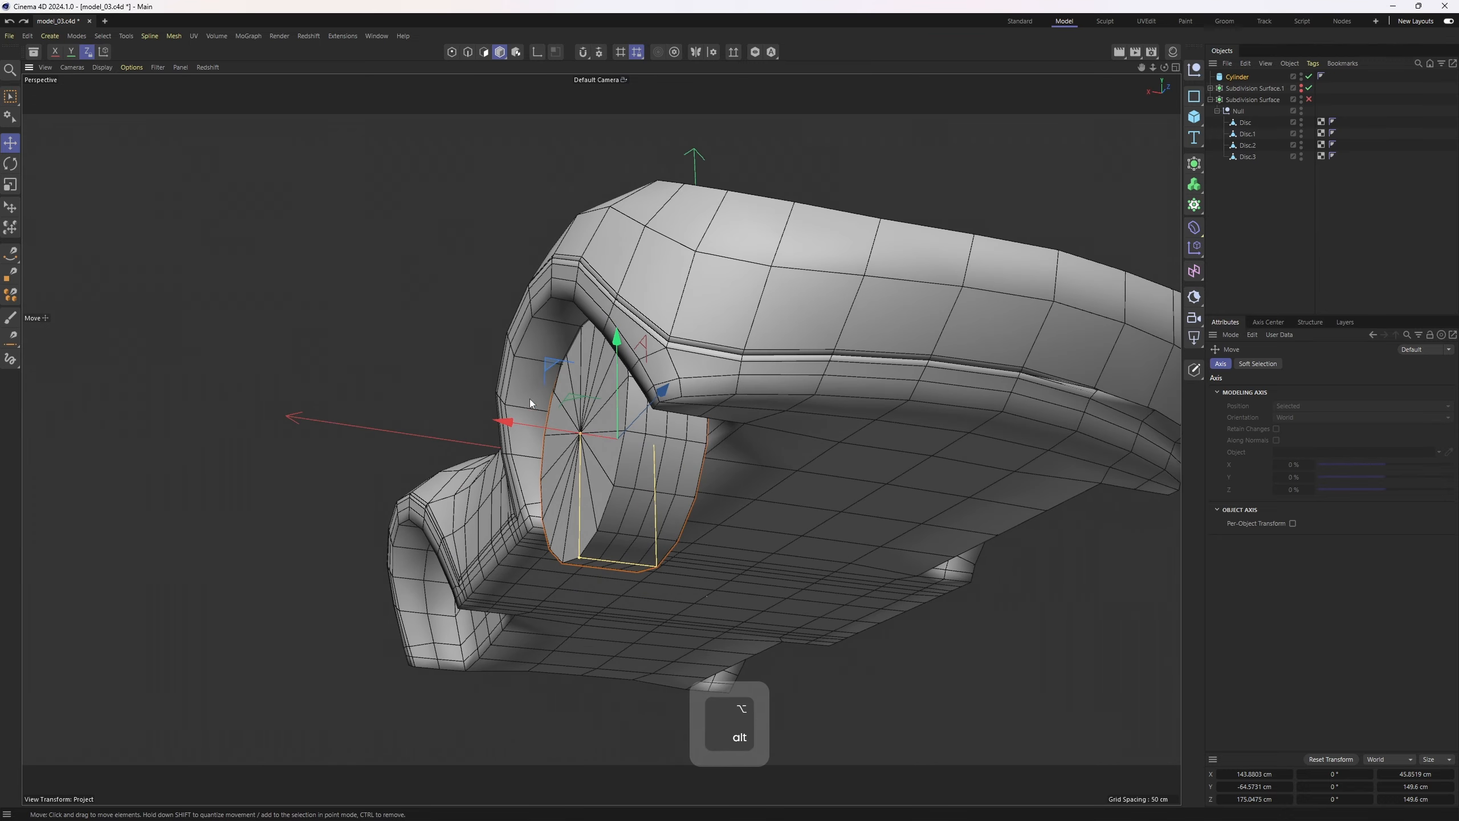
{"action": "left_click_drag", "start_coordinate": [529, 399], "coordinate": [459, 302], "text": "alt"}
{"action": "right_click_drag", "start_coordinate": [459, 302], "coordinate": [465, 289], "text": "alt"}
{"action": "left_click_drag", "start_coordinate": [465, 290], "coordinate": [567, 396], "text": "alt"}
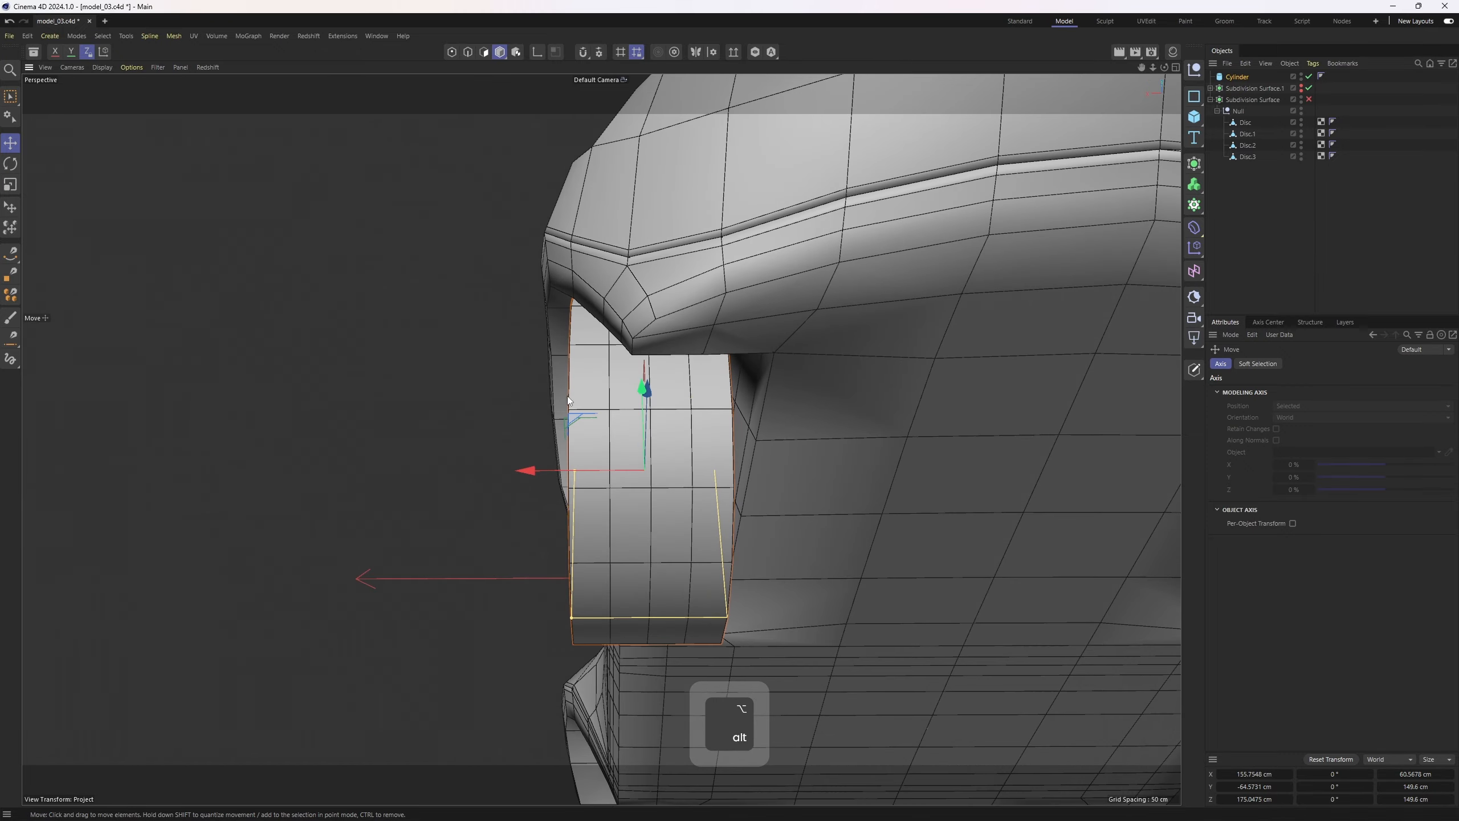
{"action": "left_click_drag", "start_coordinate": [573, 472], "coordinate": [683, 483]}
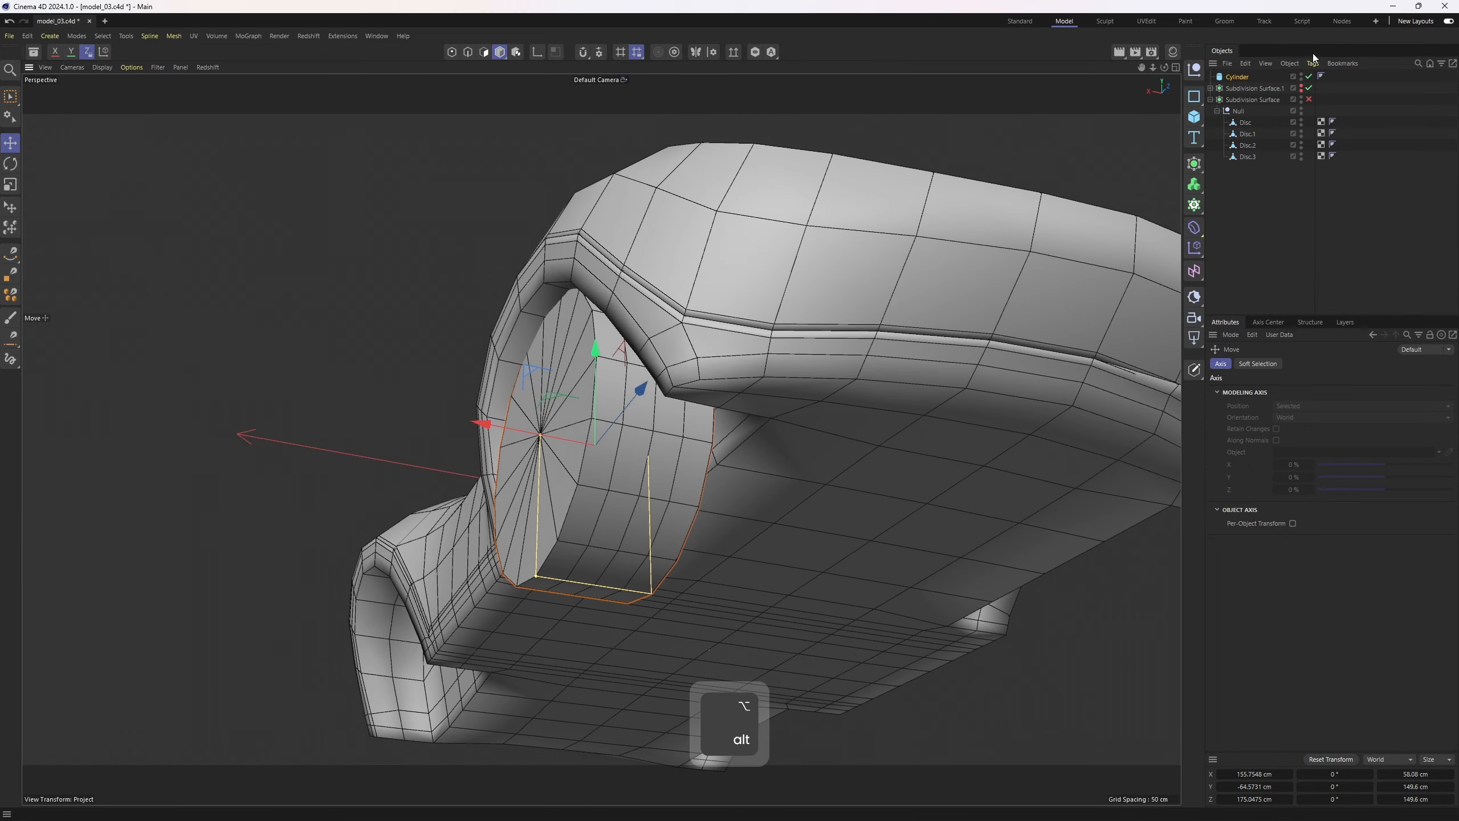
{"action": "left_click", "coordinate": [1238, 76]}
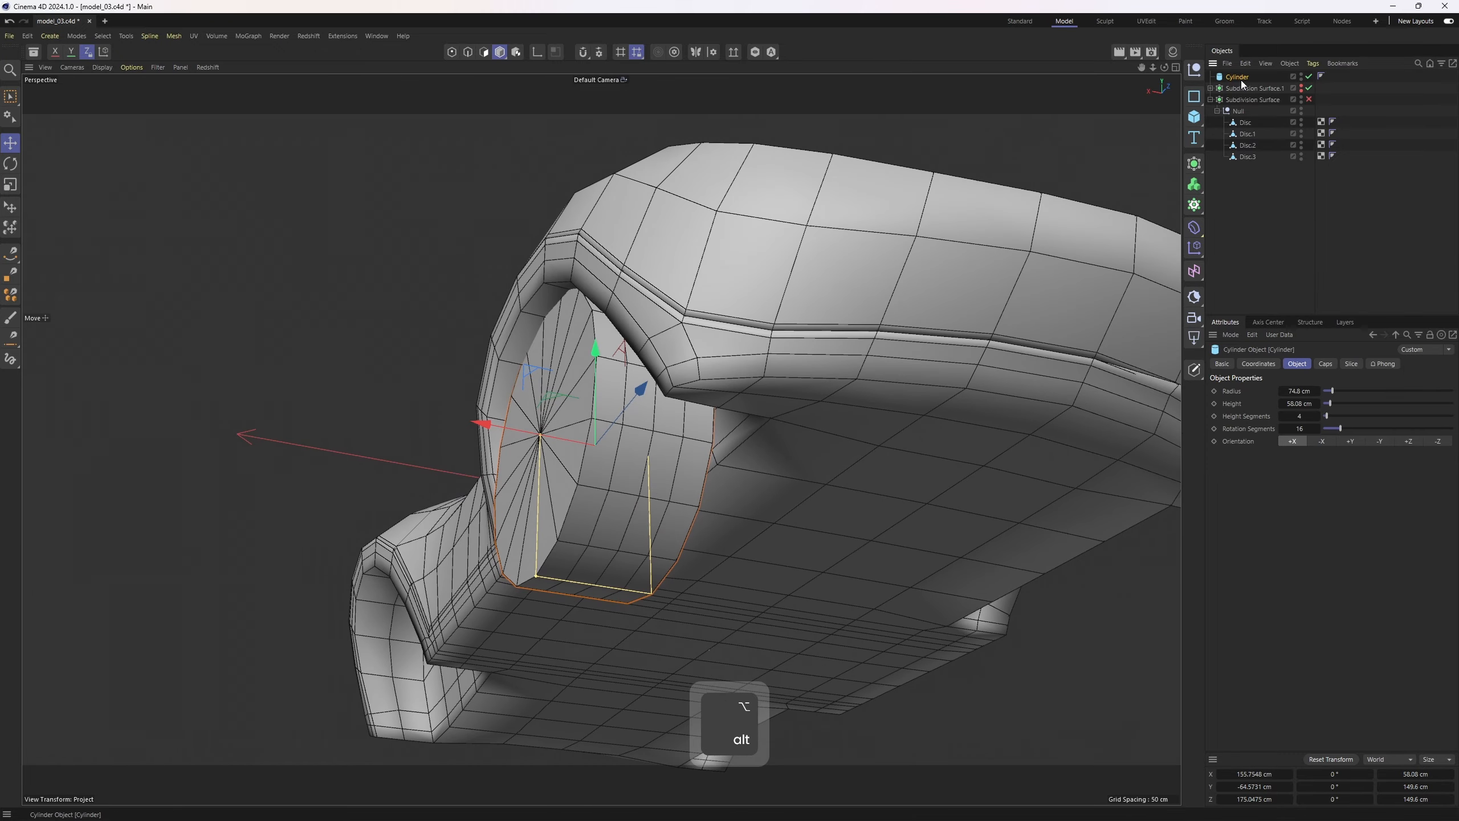
{"action": "left_click", "coordinate": [1282, 418]}
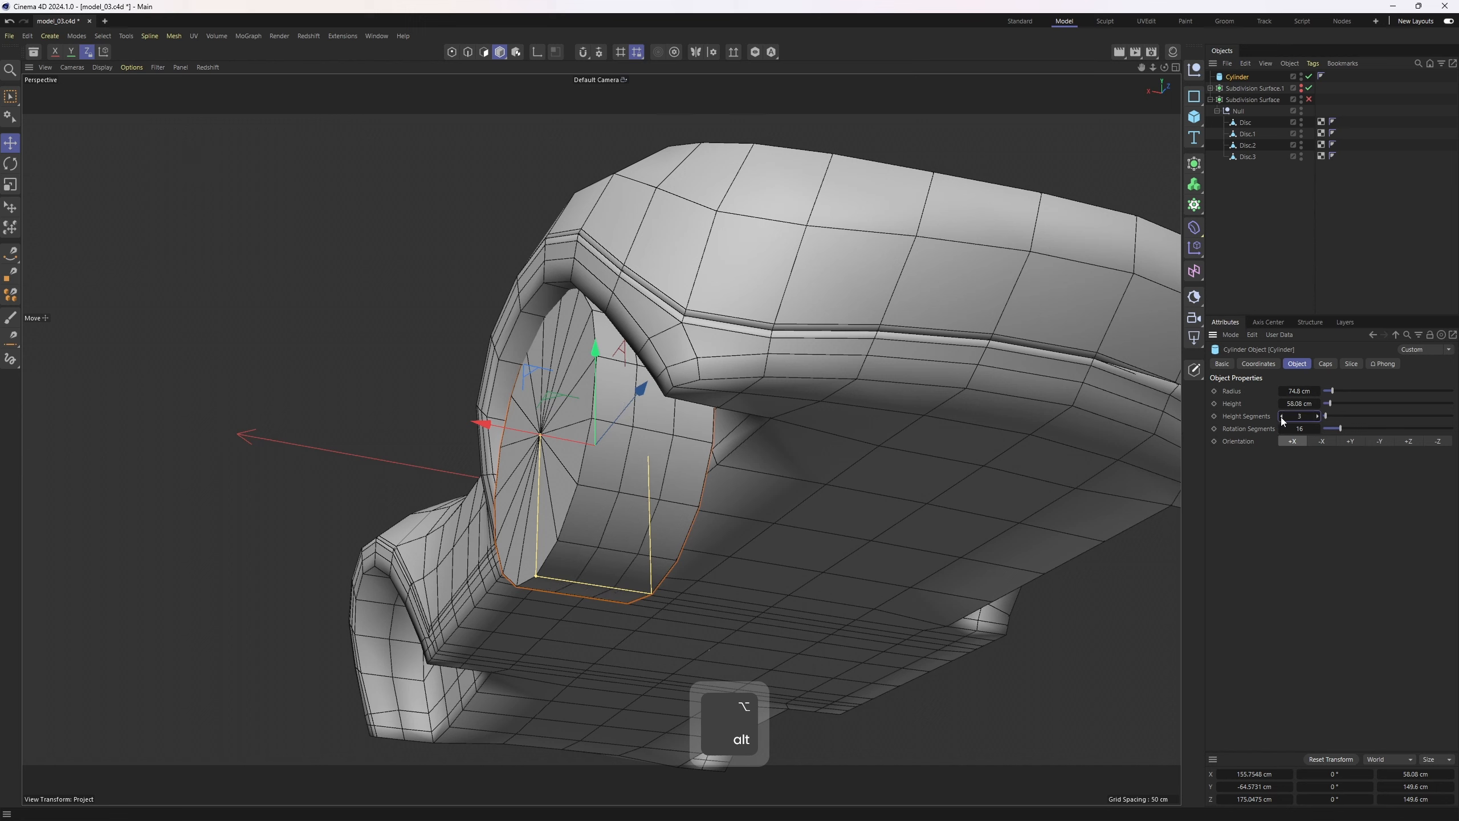
Make the cylinder editable, loop-select a ring of its side polygons and scale the ring slightly
{"action": "key", "text": "c"}
{"action": "key", "text": "u"}
{"action": "key", "text": "l"}
{"action": "key", "text": "3"}
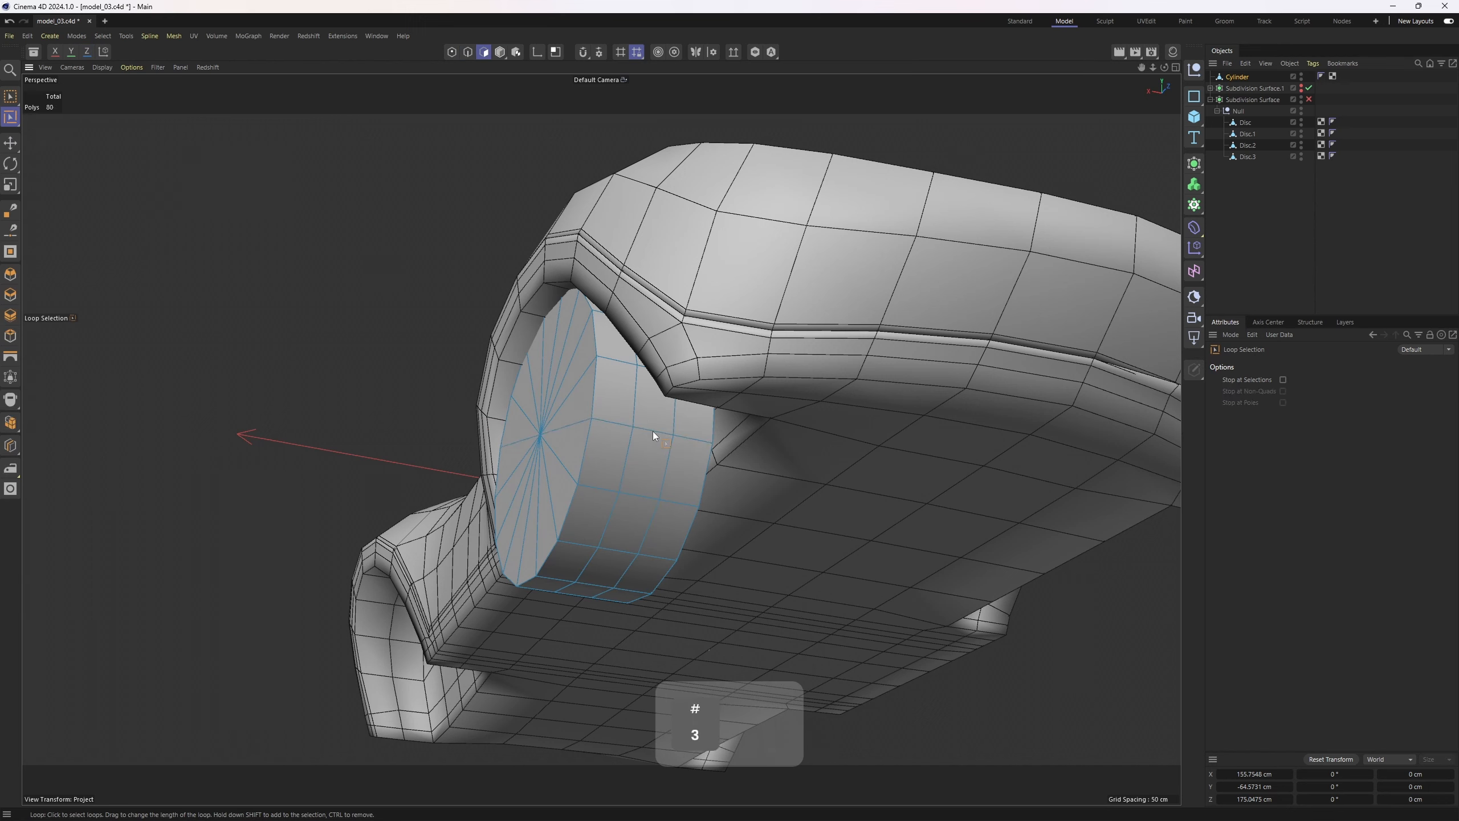
{"action": "left_click", "coordinate": [652, 432]}
{"action": "key", "text": "m"}
{"action": "key", "text": "z"}
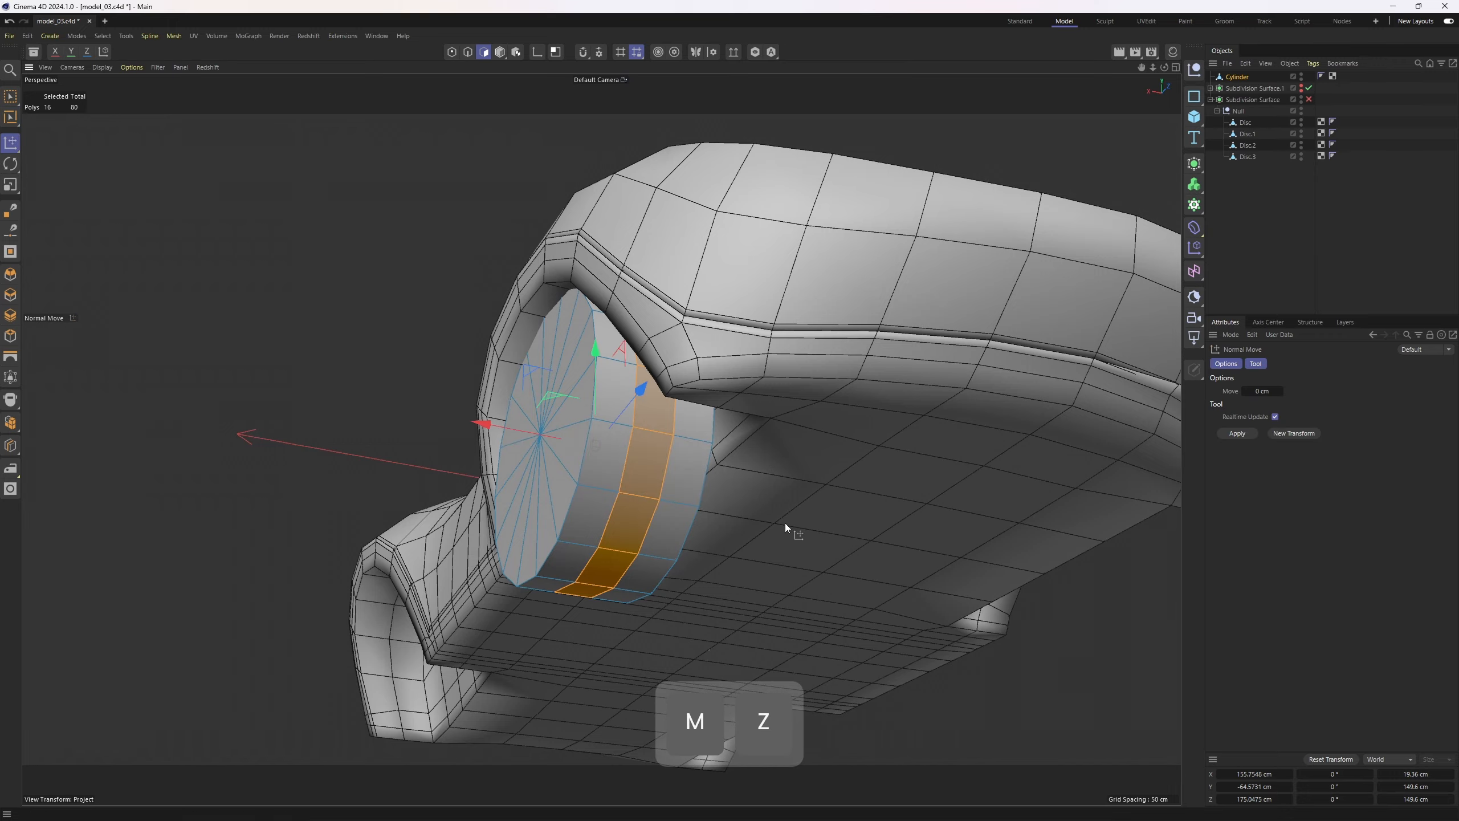
{"action": "key", "text": "t"}
{"action": "left_click_drag", "start_coordinate": [742, 521], "coordinate": [782, 526]}
{"action": "left_click_drag", "start_coordinate": [782, 526], "coordinate": [704, 502], "text": "alt"}
{"action": "middle_click", "coordinate": [704, 502]}
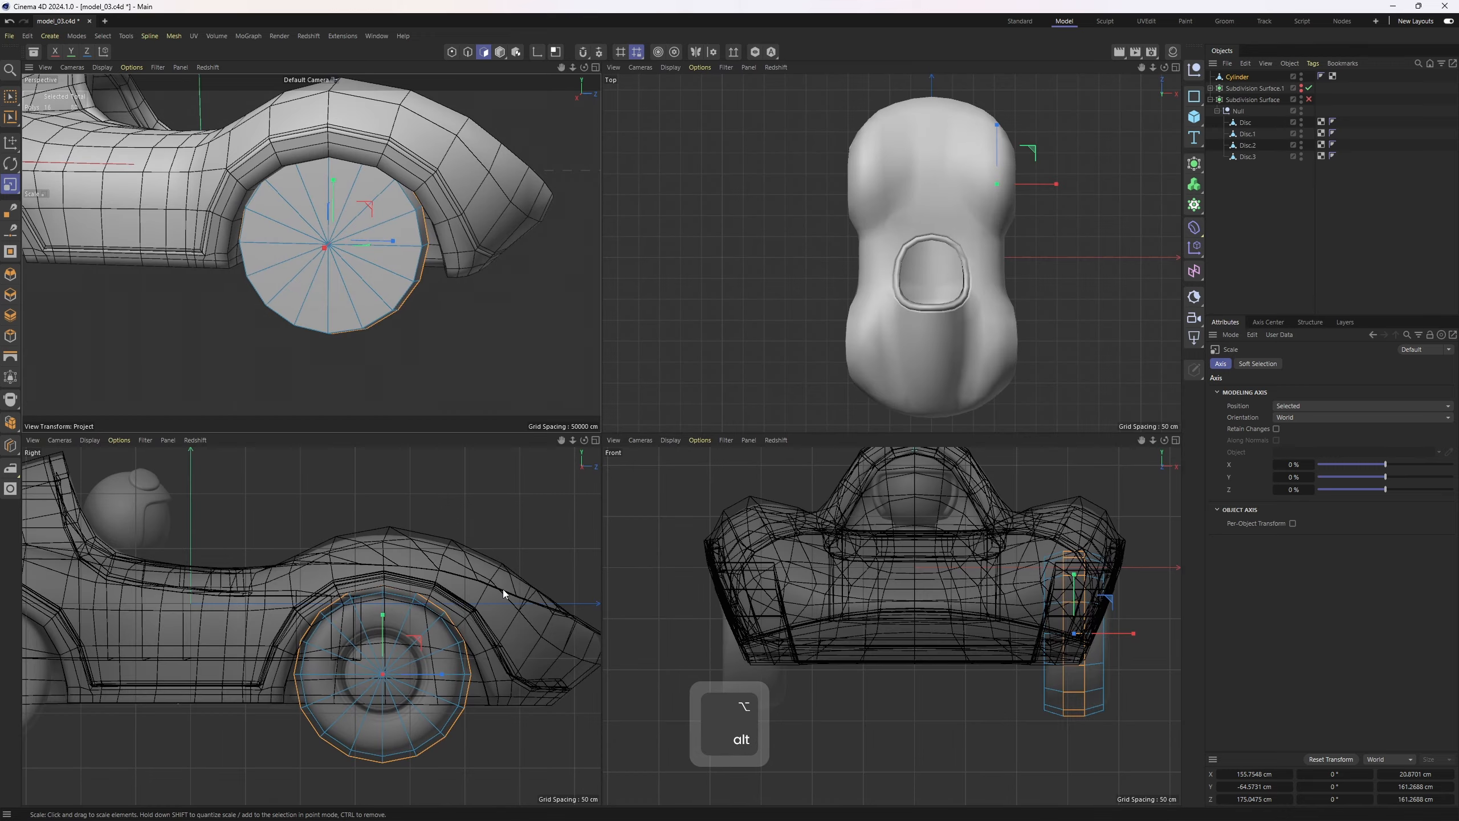
{"action": "middle_click", "coordinate": [440, 420]}
Select the cylinder's outer cap polygons and inset them to form an inner disc
{"action": "double_click", "coordinate": [682, 423]}
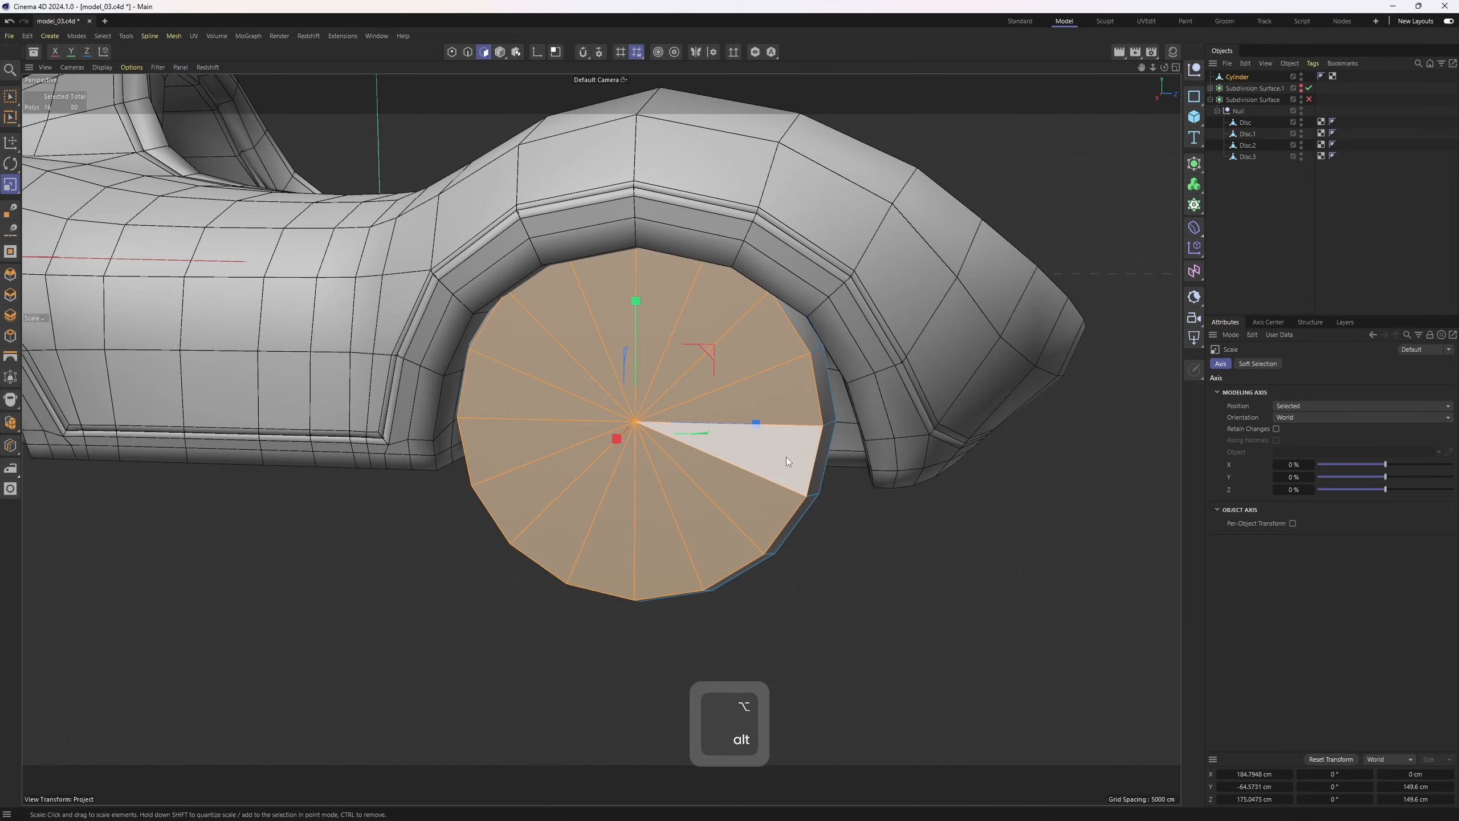
{"action": "key", "text": "m"}
{"action": "key", "text": "w"}
{"action": "middle_click", "coordinate": [752, 530]}
{"action": "left_click_drag", "start_coordinate": [533, 689], "coordinate": [479, 688]}
{"action": "middle_click", "coordinate": [335, 269]}
{"action": "left_click_drag", "start_coordinate": [667, 457], "coordinate": [577, 487], "text": "alt"}
{"action": "middle_click", "coordinate": [577, 487]}
{"action": "scroll", "coordinate": [419, 631], "scroll_direction": "up", "scroll_amount": 3}
{"action": "middle_click", "coordinate": [442, 323]}
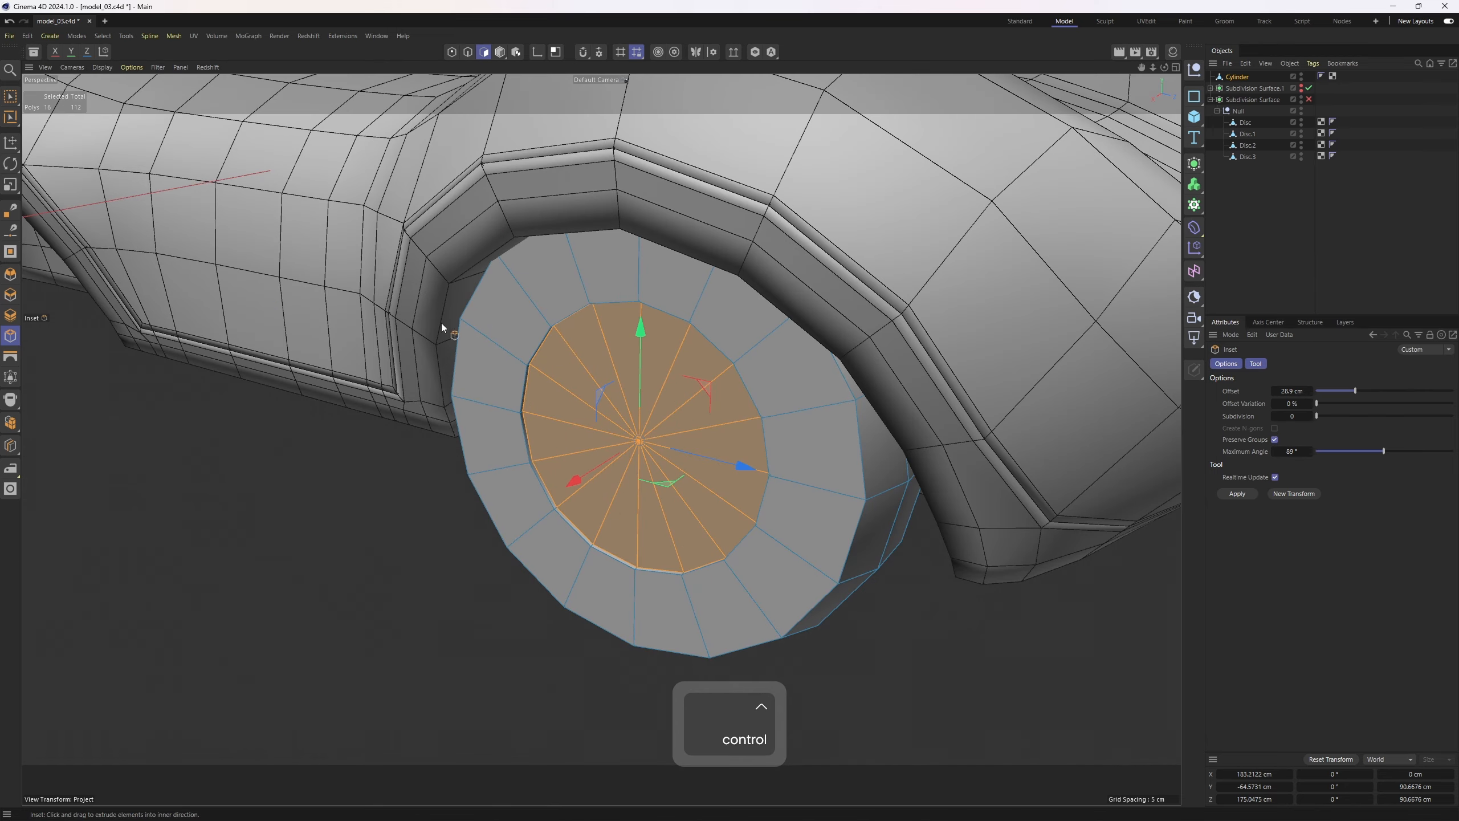
Inspect the inset cap in the perspective and side views
{"action": "scroll", "coordinate": [512, 403], "scroll_direction": "up", "scroll_amount": 1}
{"action": "middle_click", "coordinate": [512, 404]}
{"action": "middle_click", "coordinate": [431, 556]}
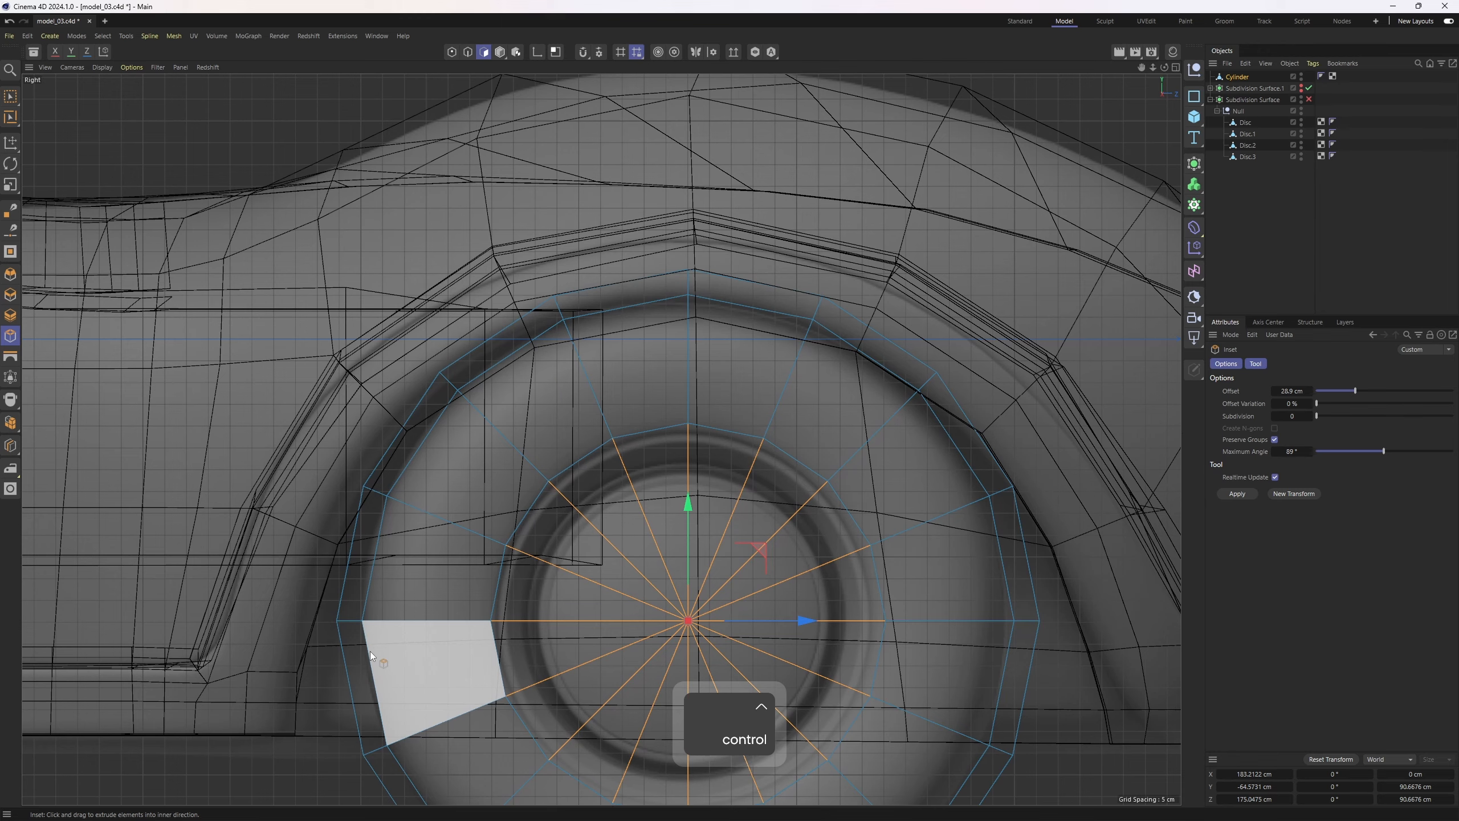
{"action": "scroll", "coordinate": [369, 651], "scroll_direction": "down", "scroll_amount": 2}
{"action": "middle_click", "coordinate": [369, 658]}
{"action": "middle_click", "coordinate": [465, 353]}
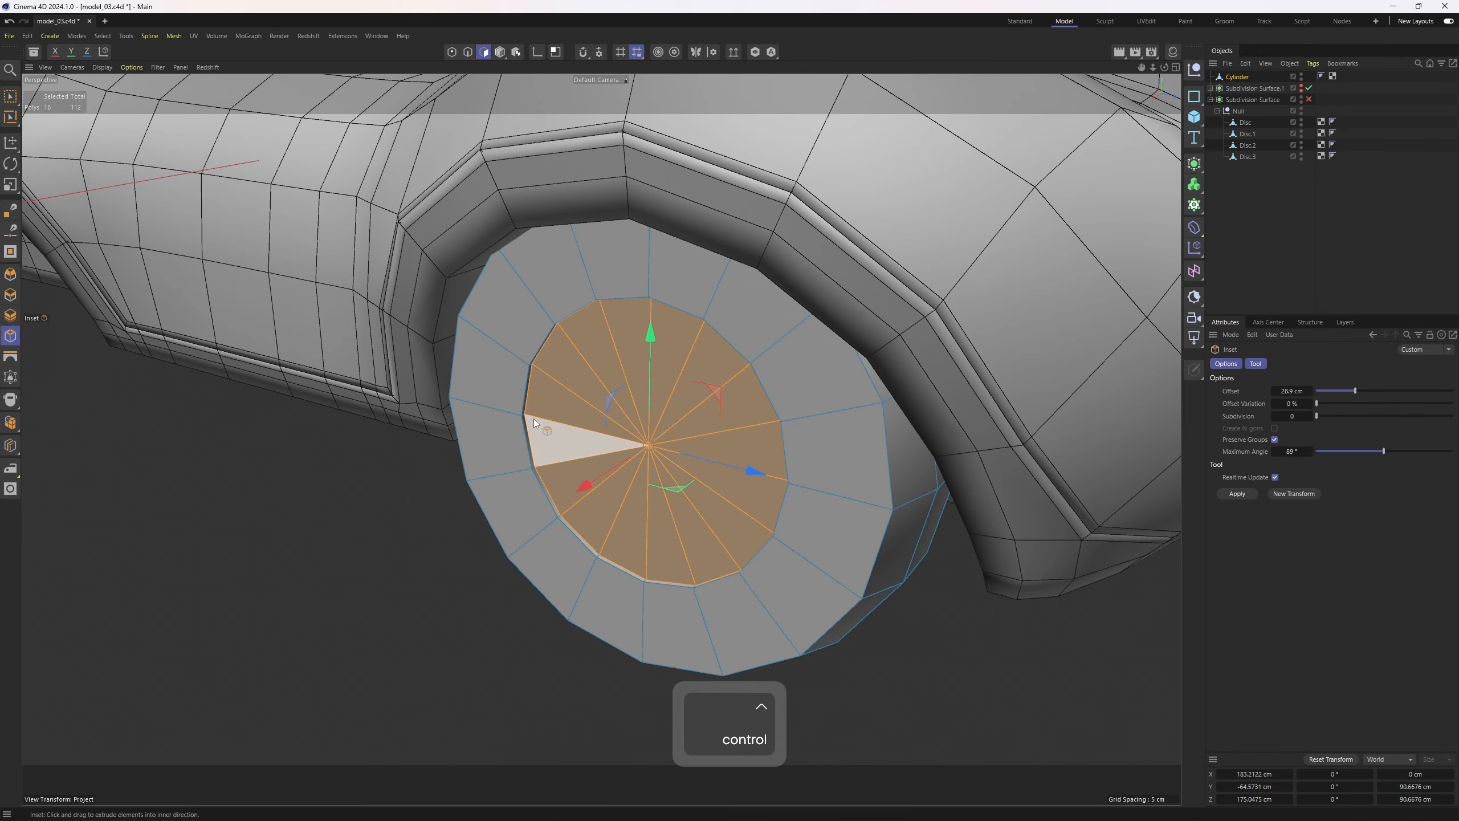
{"action": "middle_click", "coordinate": [533, 418]}
{"action": "middle_click", "coordinate": [534, 417]}
Push the inset cap into the cylinder and scale it down to form a recessed hub
{"action": "key", "text": "t"}
{"action": "scroll", "coordinate": [753, 541], "scroll_direction": "up", "scroll_amount": 2}
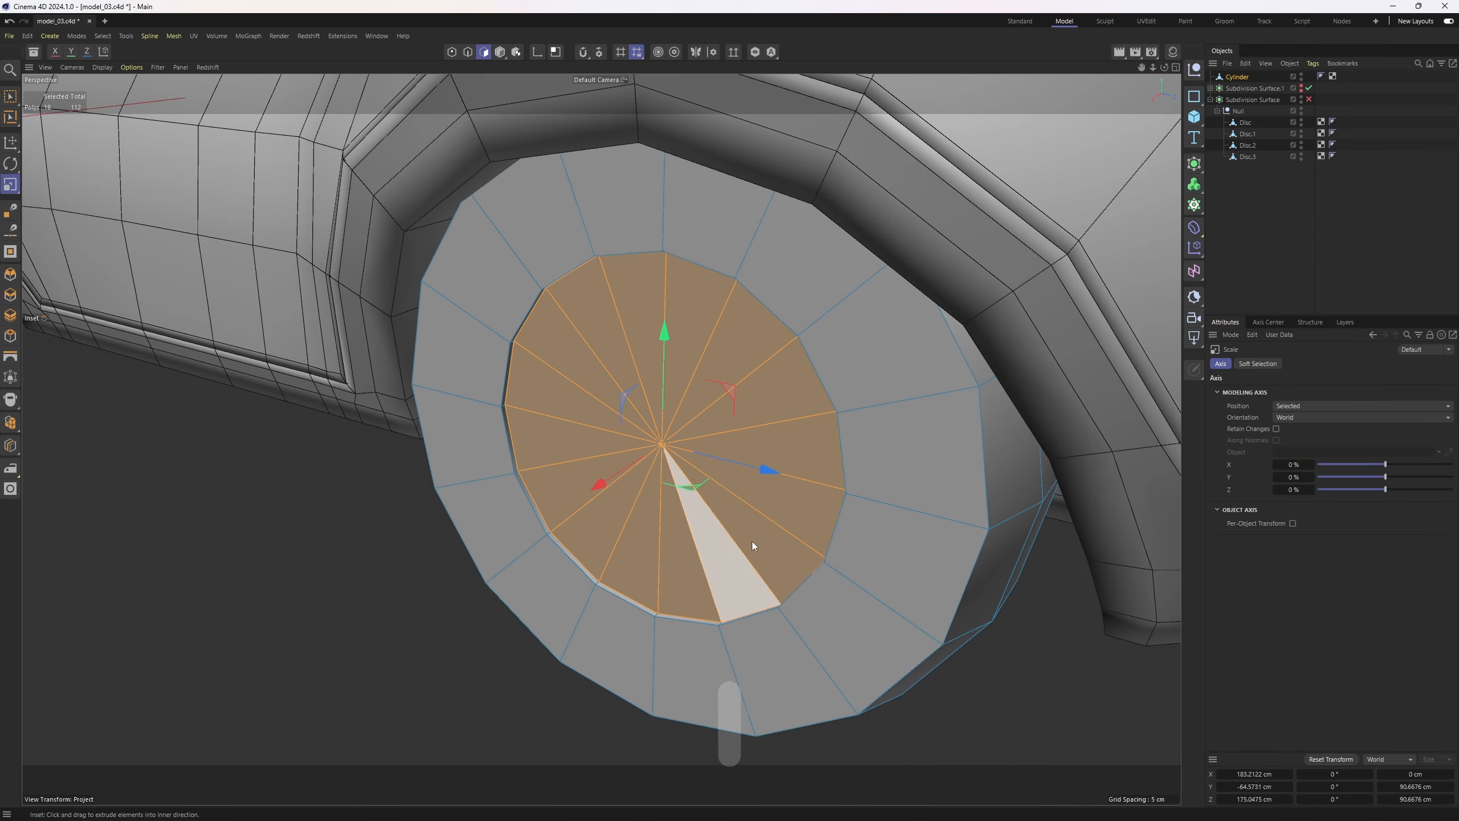
{"action": "key", "text": "e"}
{"action": "left_click_drag", "start_coordinate": [595, 484], "coordinate": [632, 482], "text": "ctrl"}
{"action": "middle_click", "coordinate": [548, 539]}
{"action": "middle_click", "coordinate": [489, 403]}
{"action": "key", "text": "t"}
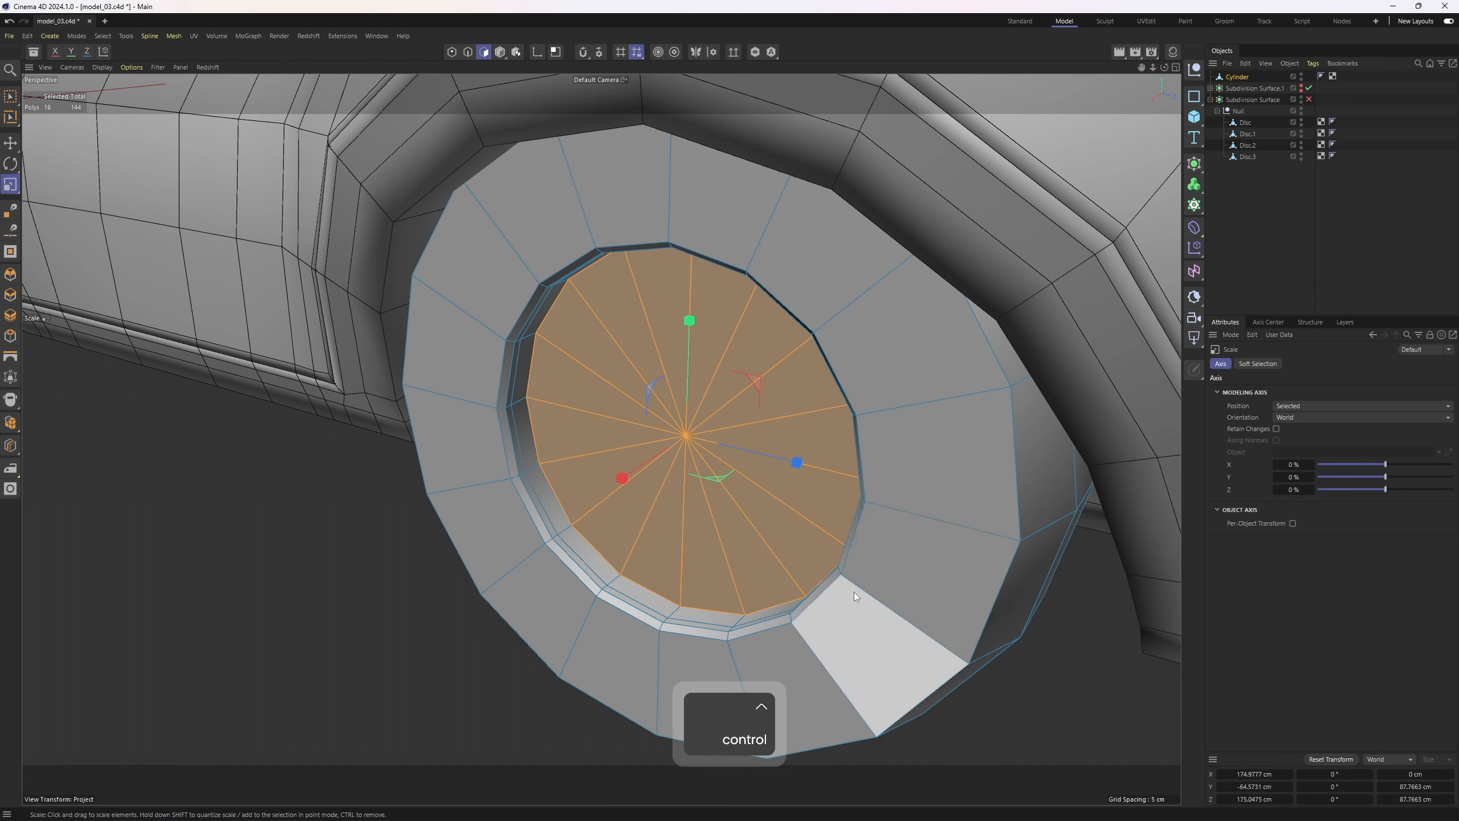
{"action": "left_click_drag", "start_coordinate": [854, 592], "coordinate": [704, 525], "text": "ctrl"}
{"action": "key", "text": "e"}
{"action": "left_click_drag", "start_coordinate": [621, 473], "coordinate": [680, 445], "text": "ctrl"}
Inset the recessed cap polygons again by about 3.6 cm
{"action": "key", "text": "m"}
{"action": "key", "text": "w"}
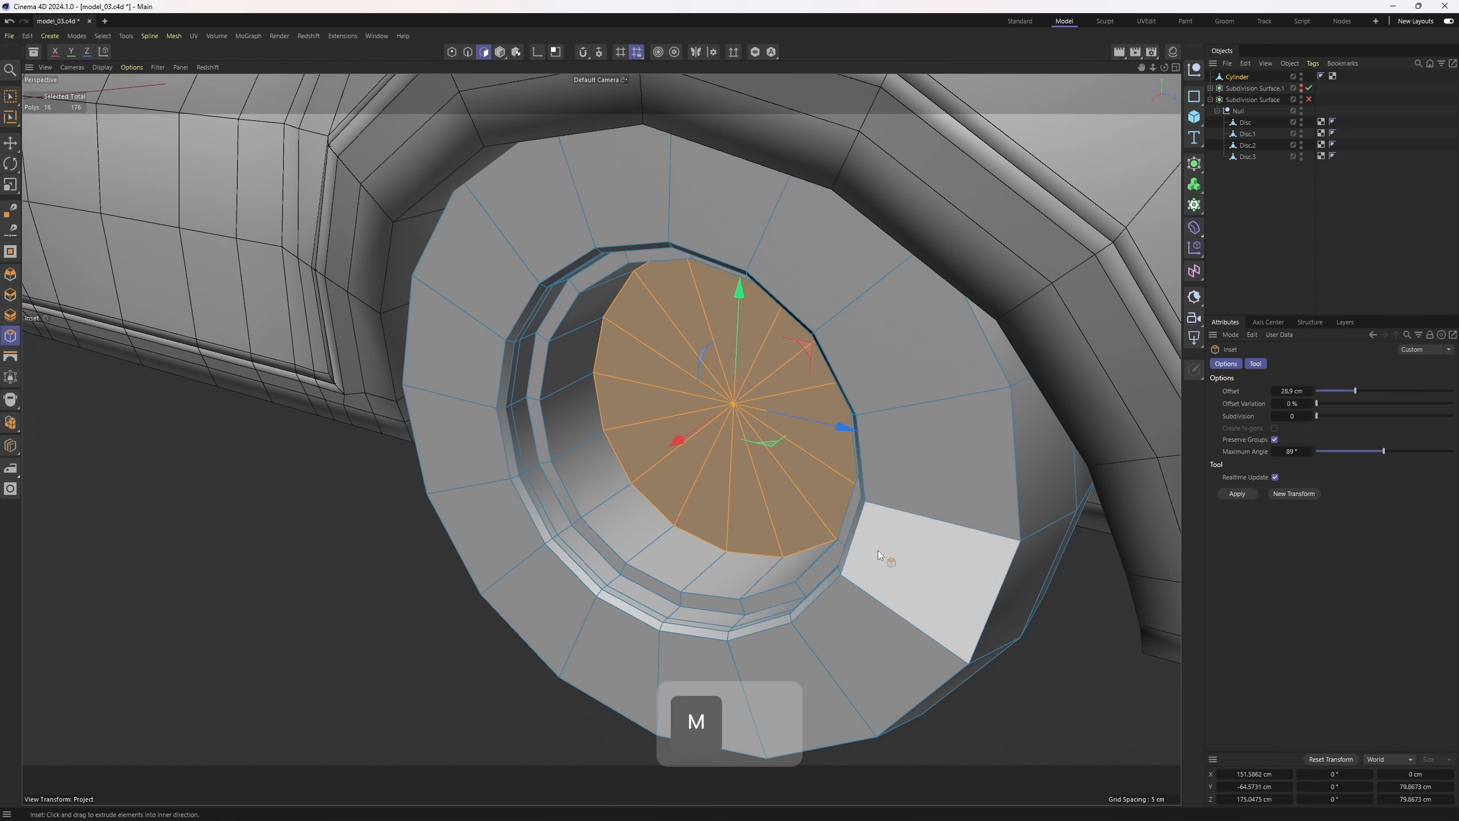
{"action": "left_click_drag", "start_coordinate": [877, 549], "coordinate": [859, 547]}
{"action": "middle_click", "coordinate": [858, 547]}
{"action": "middle_click", "coordinate": [489, 377]}
{"action": "left_click_drag", "start_coordinate": [730, 452], "coordinate": [584, 486], "text": "alt"}
{"action": "key", "text": "ctrl+z"}
{"action": "left_click_drag", "start_coordinate": [651, 447], "coordinate": [651, 570], "text": "alt"}
{"action": "key", "text": "ctrl+z"}
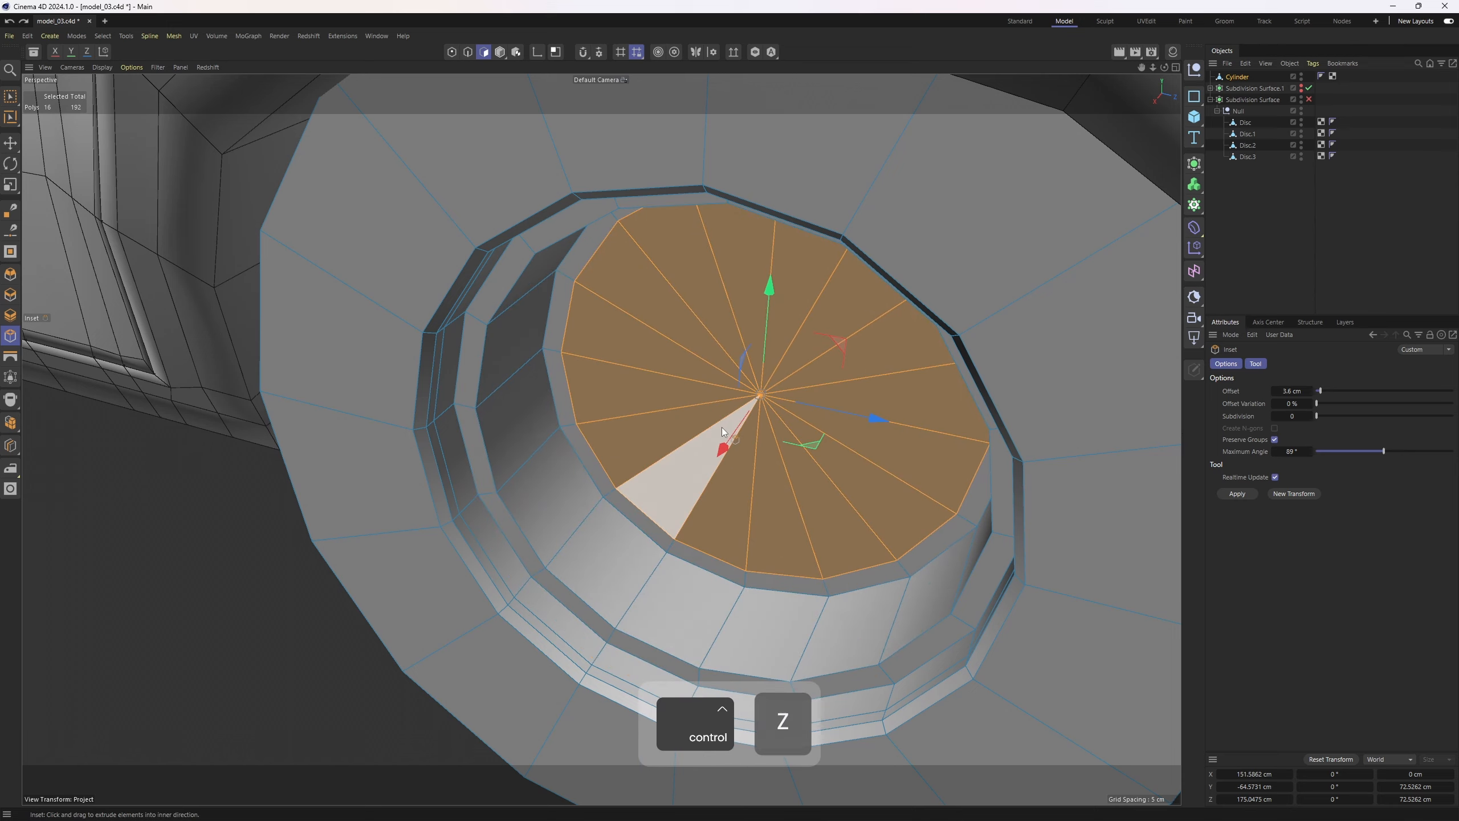
{"action": "left_click_drag", "start_coordinate": [724, 447], "coordinate": [617, 623], "text": "ctrl"}
Select the inner cap polygons and split them off into a separate object
{"action": "left_click_drag", "start_coordinate": [738, 467], "coordinate": [759, 411], "text": "alt"}
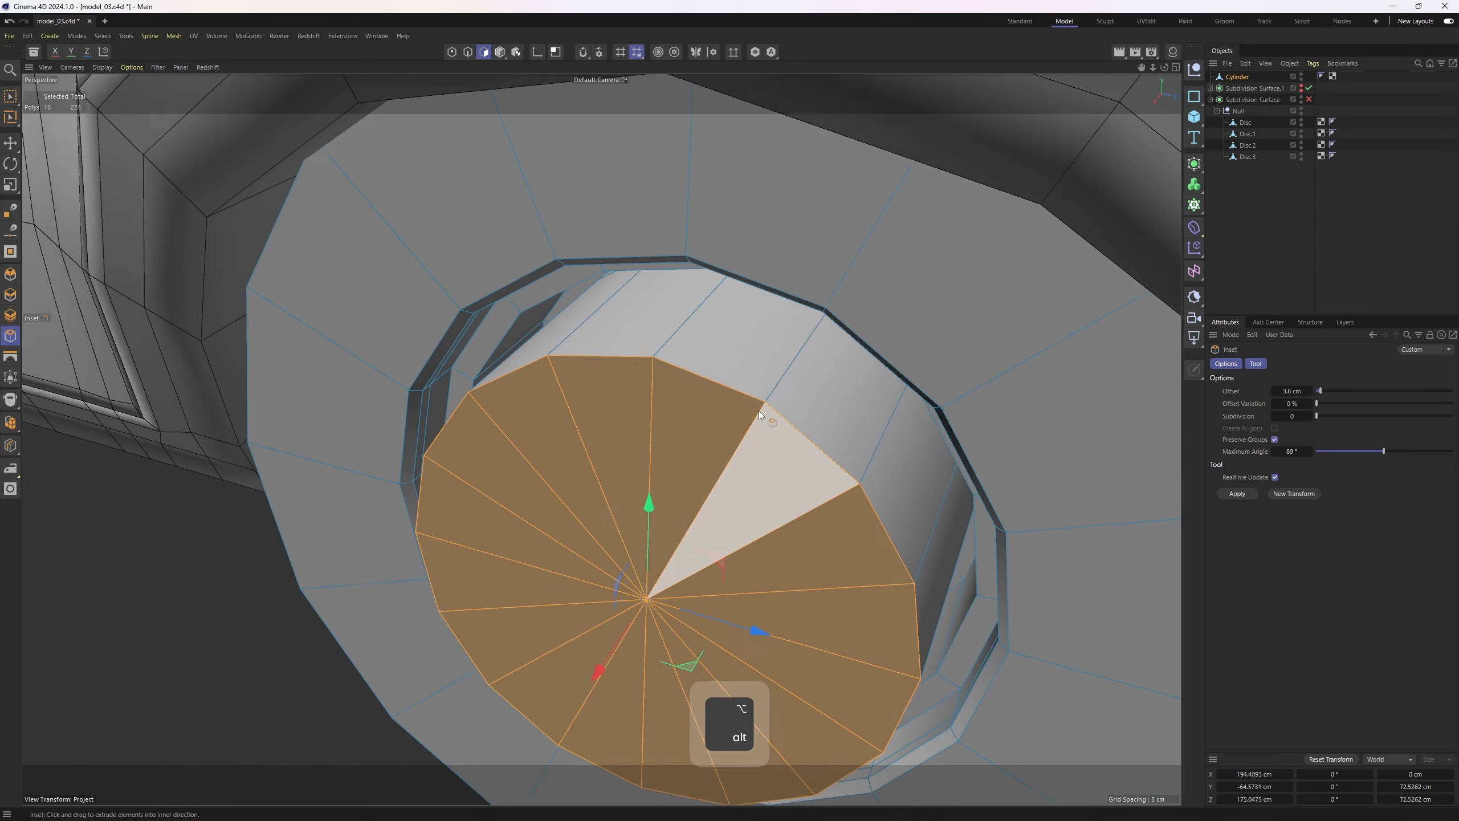
{"action": "right_click_drag", "start_coordinate": [737, 340], "coordinate": [777, 333], "text": "alt"}
{"action": "key", "text": "2"}
{"action": "left_click_drag", "start_coordinate": [707, 306], "coordinate": [698, 287], "text": "alt"}
{"action": "double_click", "coordinate": [698, 285]}
{"action": "right_click_drag", "start_coordinate": [721, 371], "coordinate": [639, 449], "text": "alt"}
{"action": "key", "text": "3"}
{"action": "mouse_move", "coordinate": [679, 503]}
{"action": "left_mouse_down", "text": "alt"}
{"action": "mouse_move", "coordinate": [651, 547]}
{"action": "mouse_move", "coordinate": [566, 496]}
{"action": "mouse_move", "coordinate": [668, 506]}
{"action": "left_mouse_up", "text": "alt"}
{"action": "right_click_drag", "start_coordinate": [668, 507], "coordinate": [692, 521], "text": "alt"}
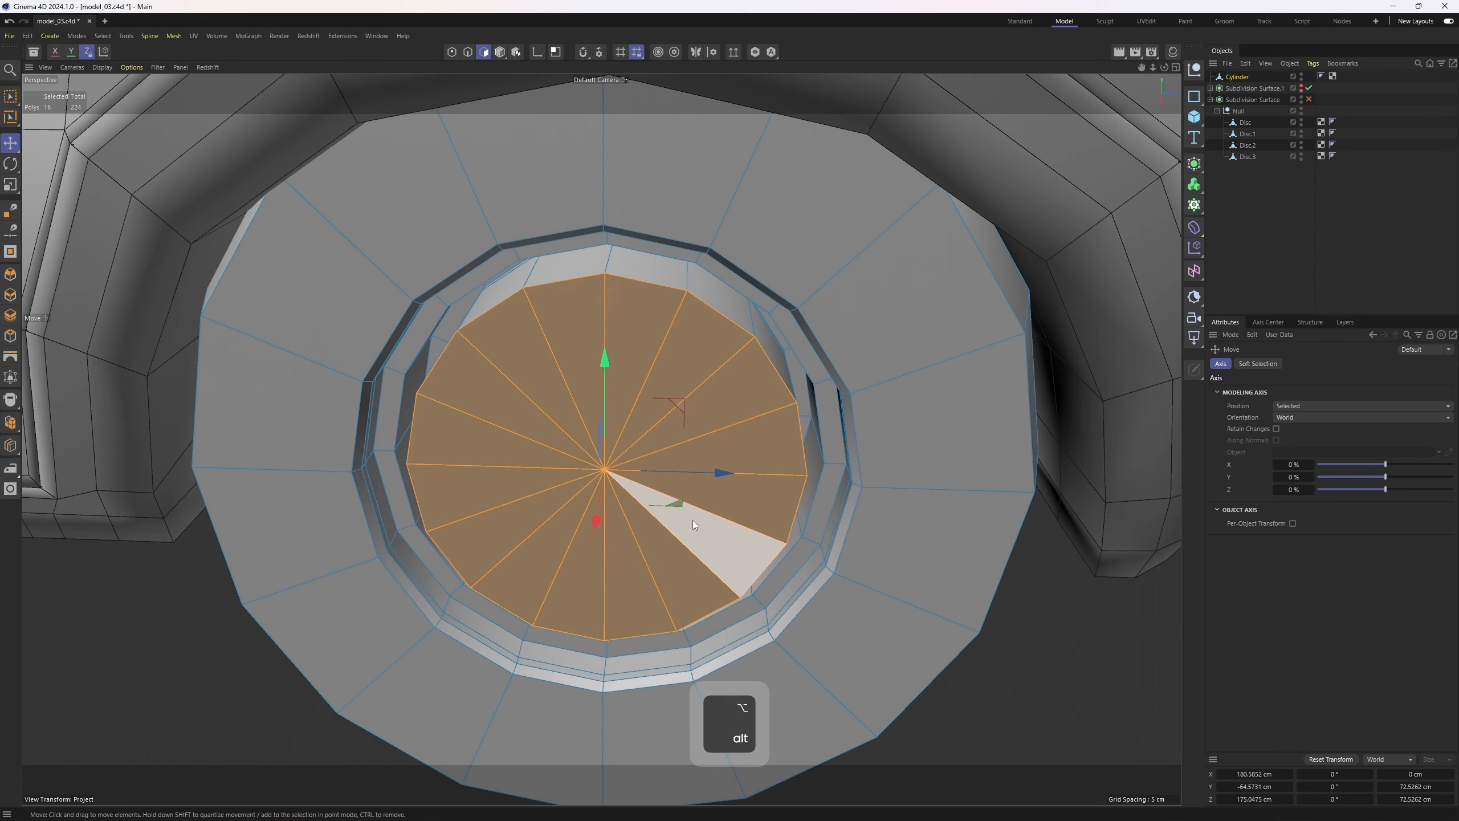
{"action": "key", "text": "u"}
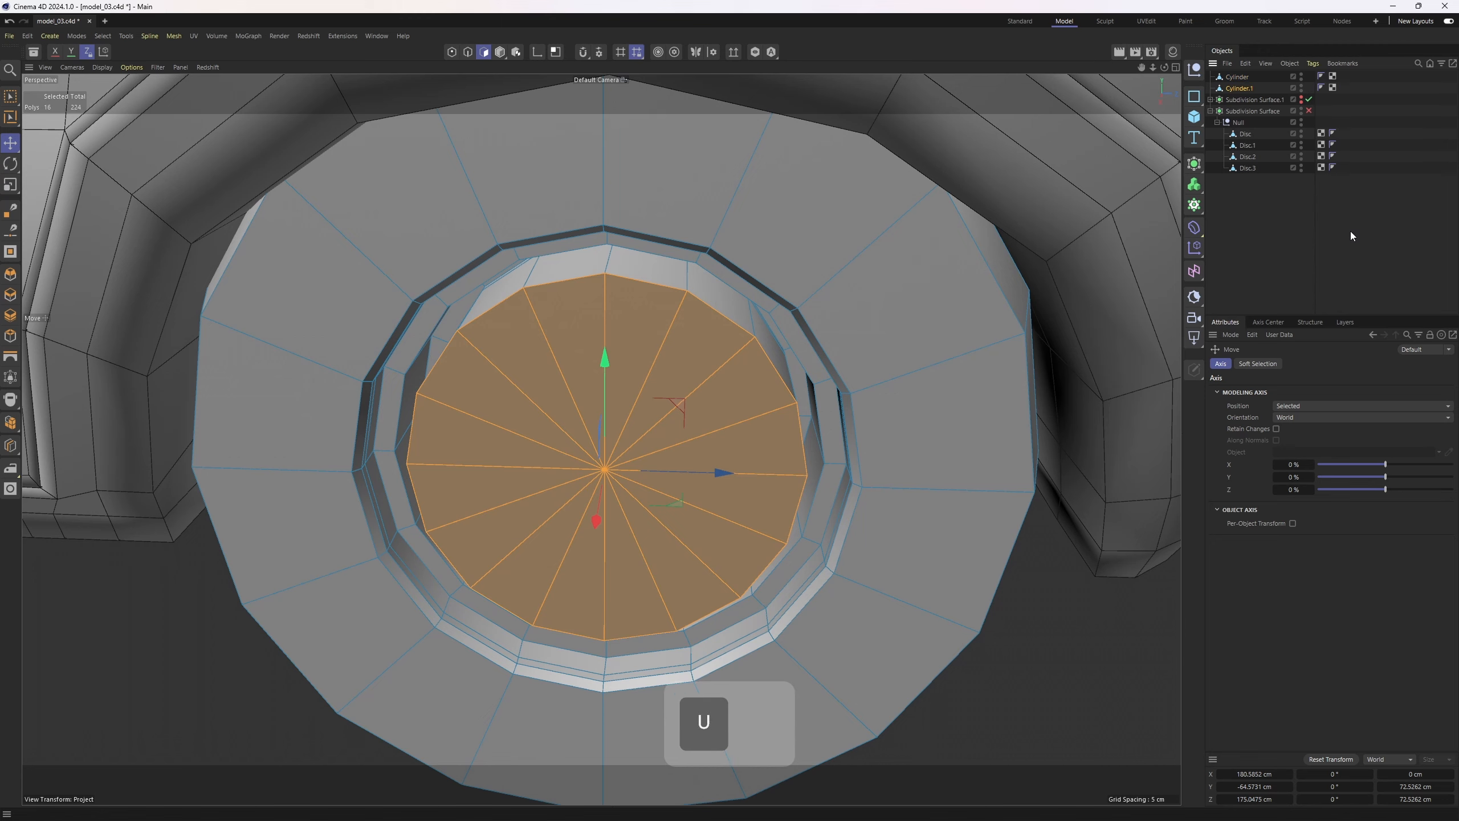
{"action": "key", "text": "p"}
Delete the inner cap polygons from the cylinder
{"action": "left_click_drag", "start_coordinate": [840, 304], "coordinate": [954, 410], "text": "alt"}
{"action": "key", "text": "m"}
{"action": "key", "text": "w"}
{"action": "key", "text": "Delete"}
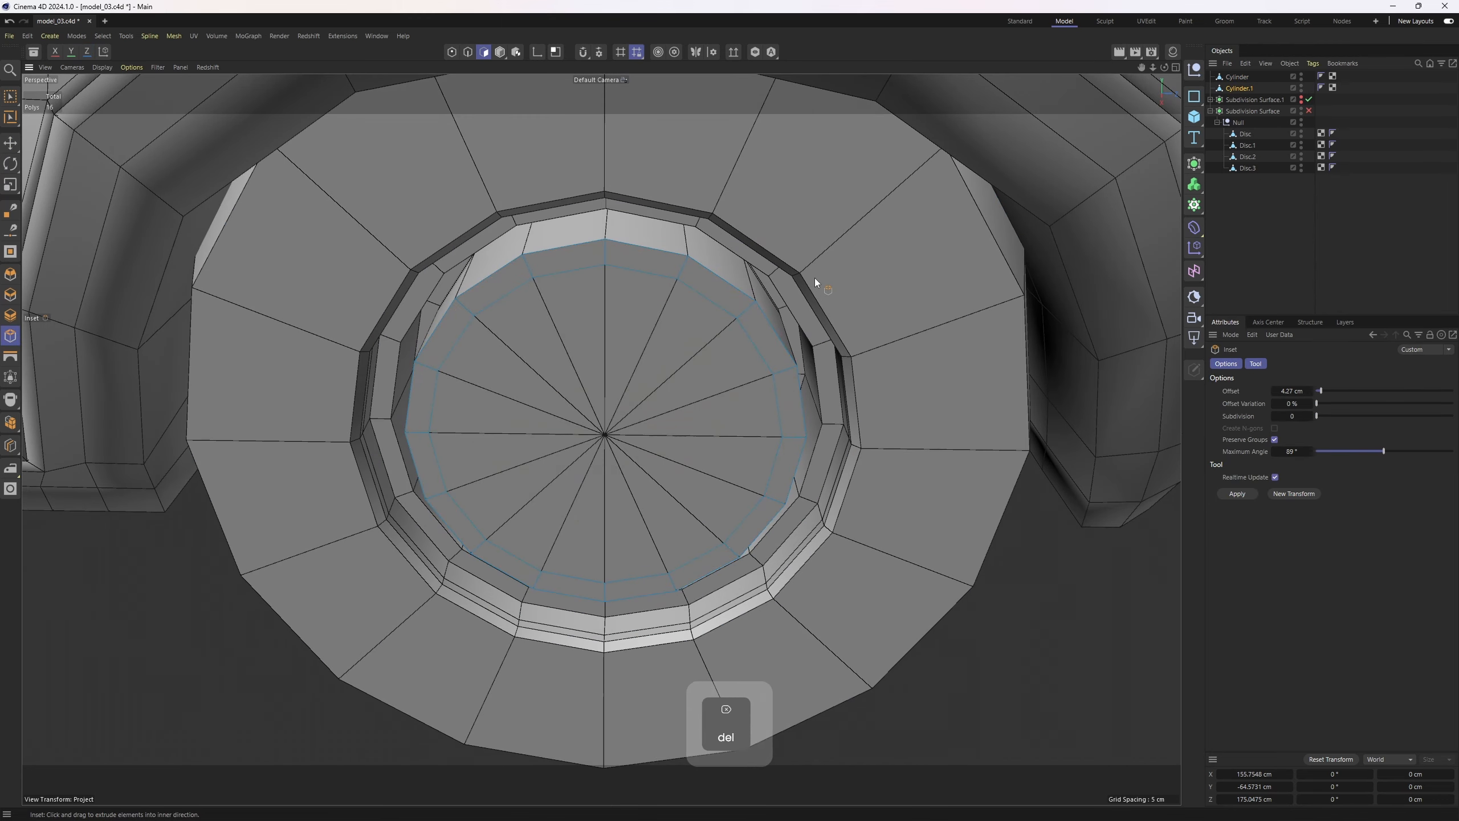
Close the hole in the cylinder's face with Close Polygon Hole
{"action": "right_click", "coordinate": [813, 278]}
{"action": "left_click", "coordinate": [856, 249]}
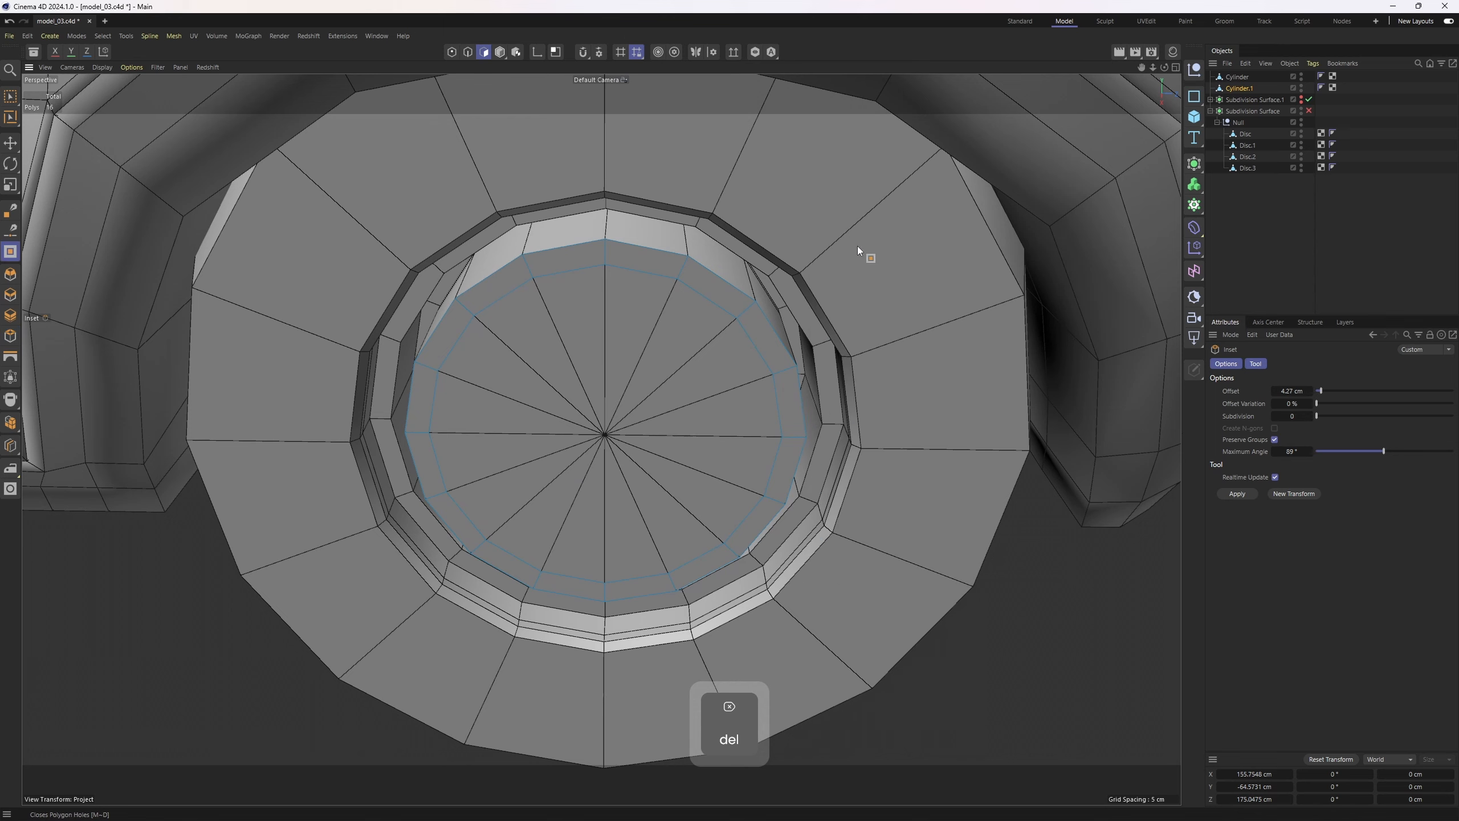
{"action": "left_click", "coordinate": [696, 292]}
{"action": "middle_click_drag", "start_coordinate": [696, 292], "coordinate": [761, 301], "text": "alt"}
{"action": "right_click", "coordinate": [755, 324]}
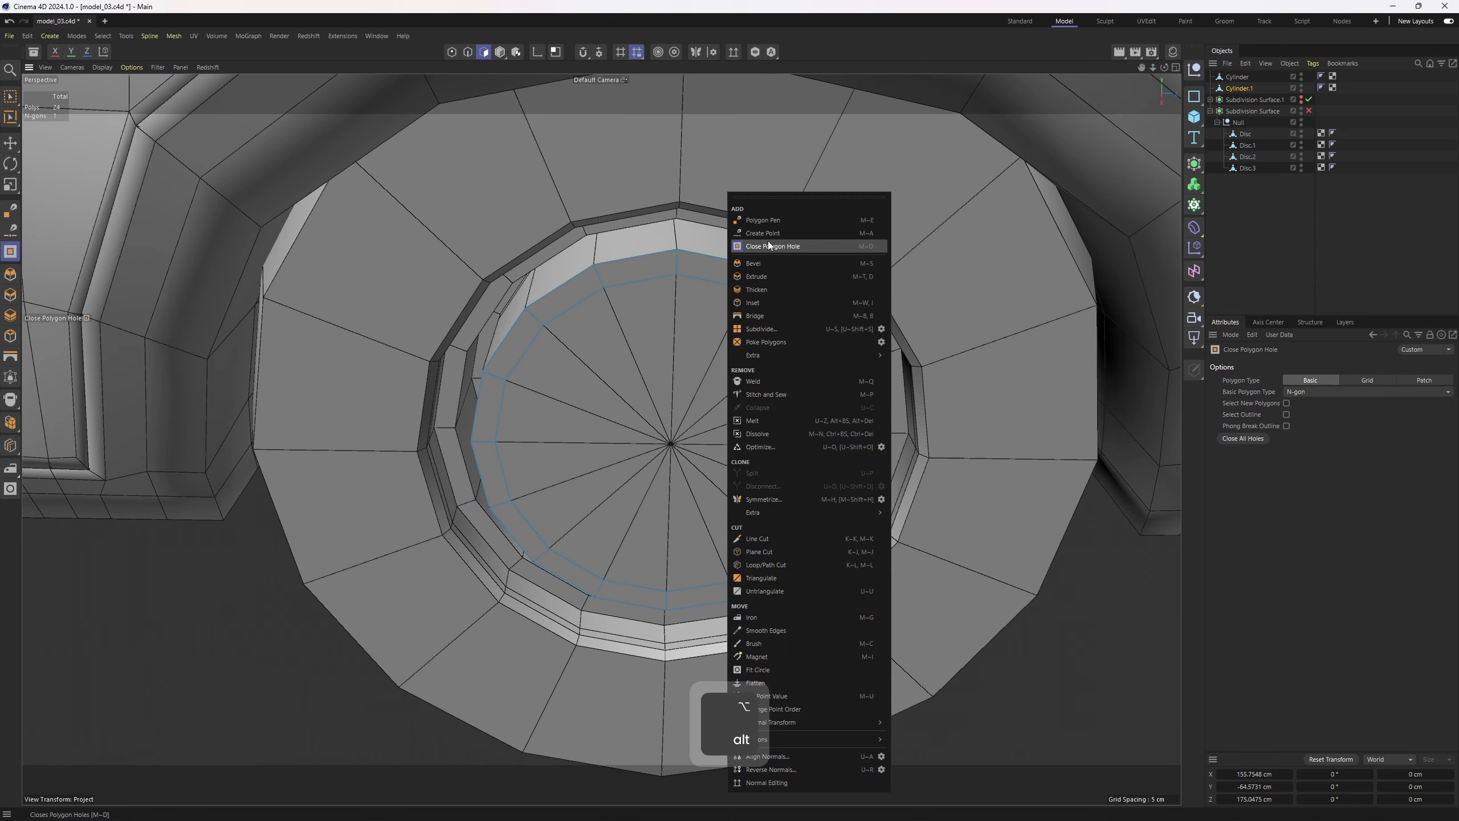
{"action": "left_click", "coordinate": [768, 243]}
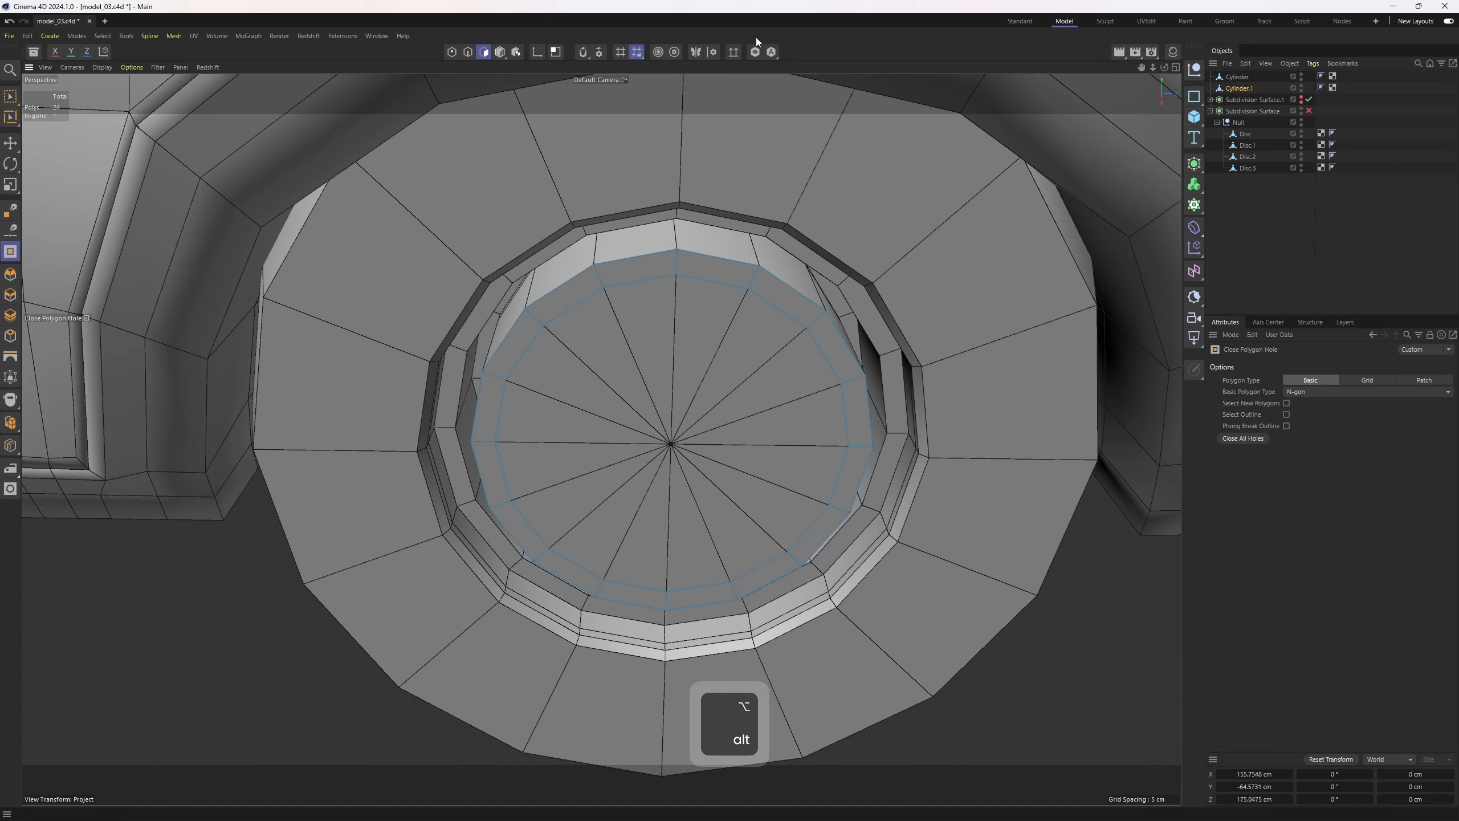
Isolate the selected object and close its hole with a Patch-type polygon fill
{"action": "left_click", "coordinate": [755, 52]}
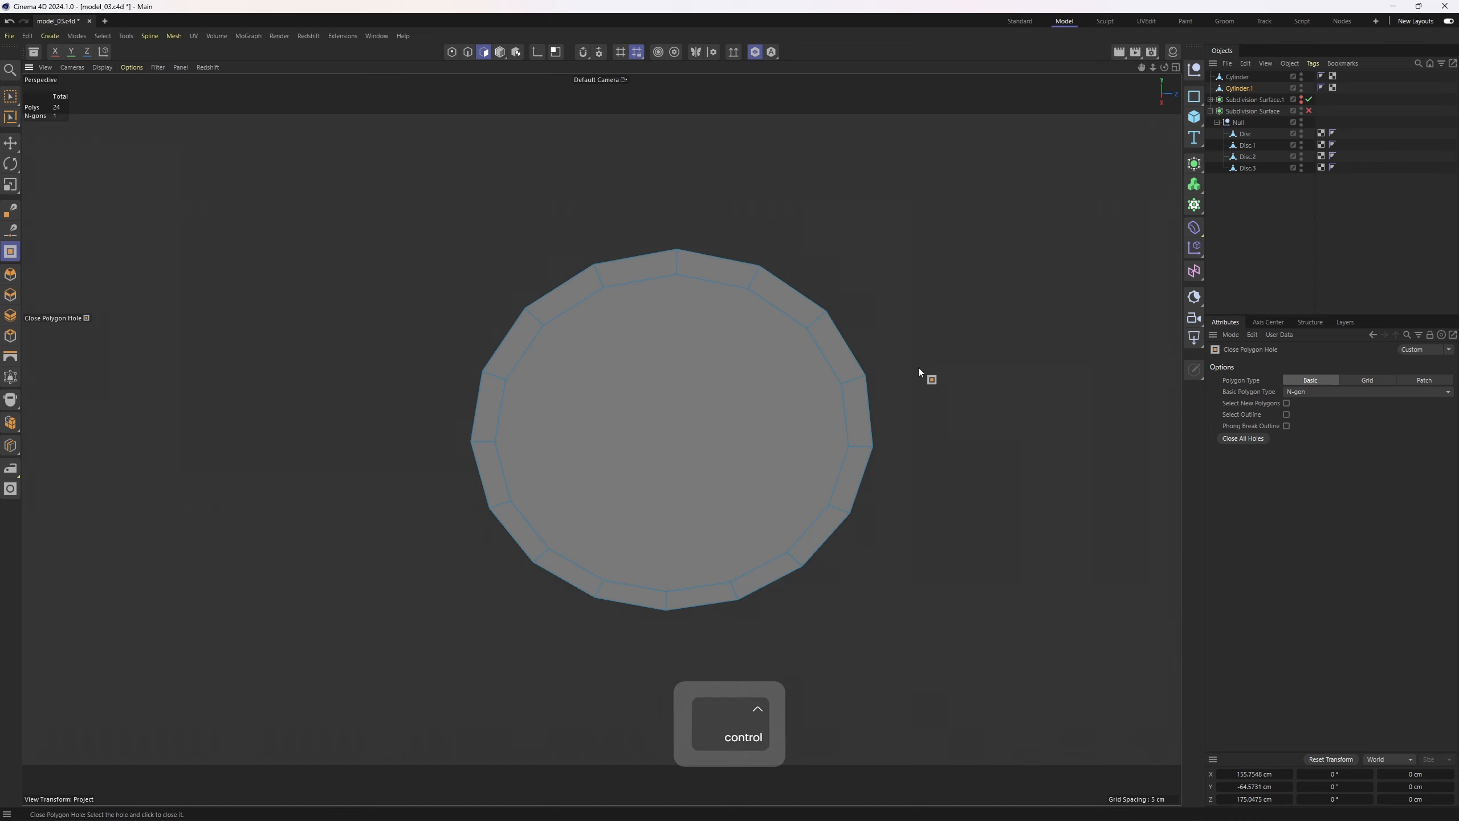
{"action": "key", "text": "ctrl+z"}
{"action": "middle_click_drag", "start_coordinate": [825, 344], "coordinate": [786, 351], "text": "alt"}
{"action": "left_click", "coordinate": [786, 350]}
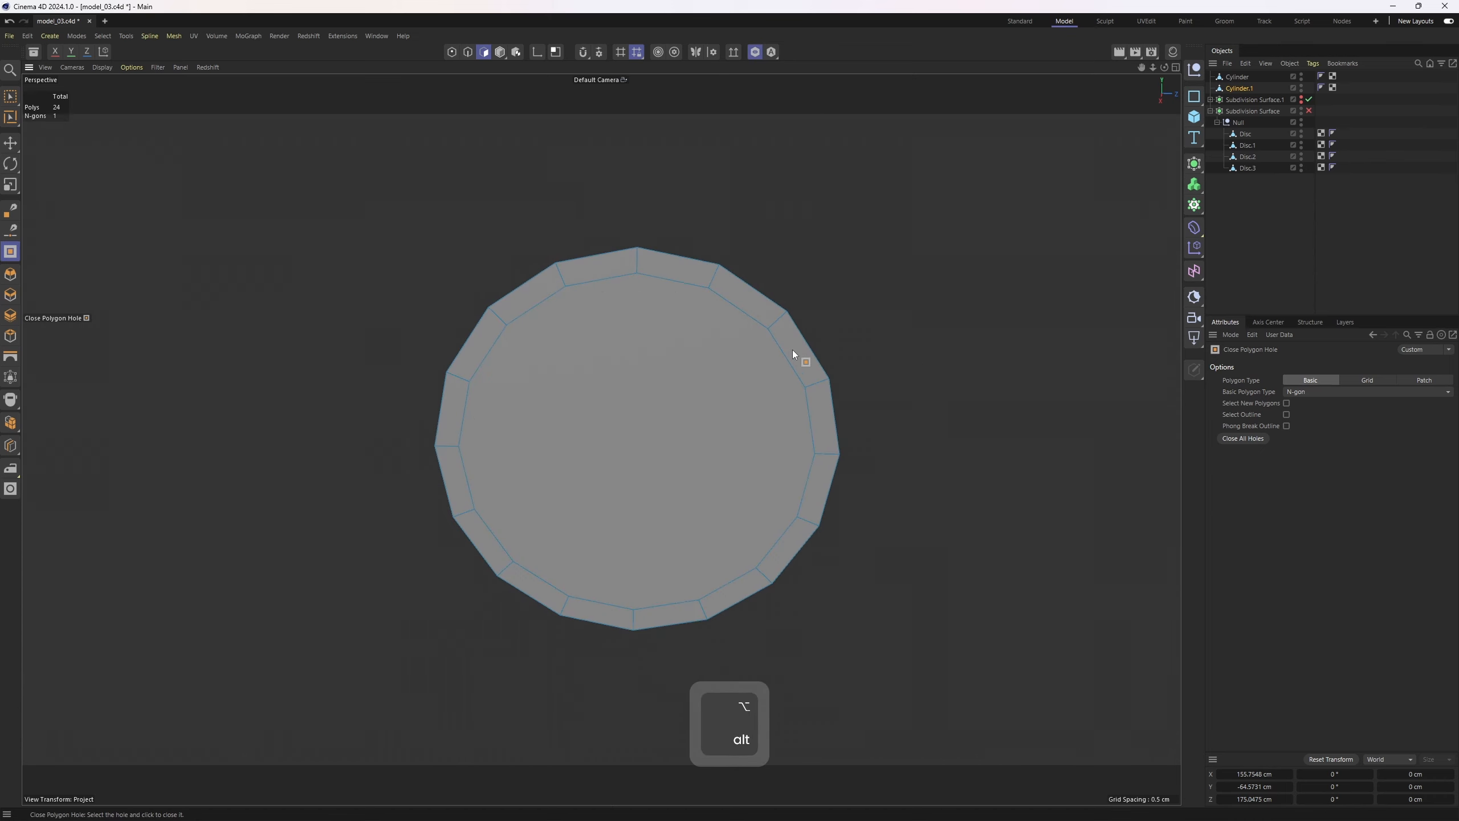
{"action": "left_click", "coordinate": [1438, 384]}
{"action": "middle_click_drag", "start_coordinate": [813, 408], "coordinate": [837, 372], "text": "alt"}
{"action": "left_click_drag", "start_coordinate": [836, 372], "coordinate": [838, 352], "text": "alt"}
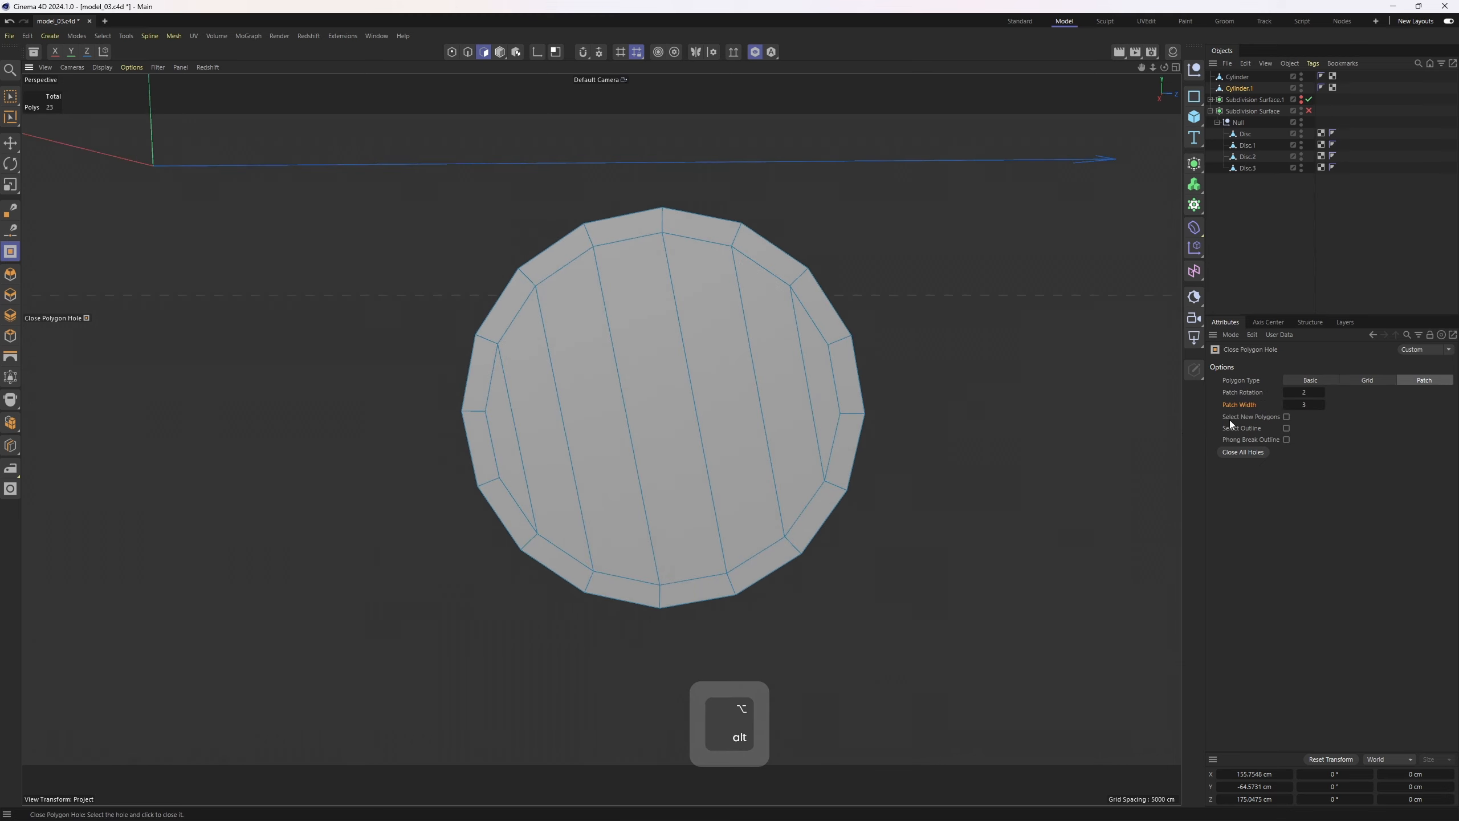
Set the patch fill's relation and width values to 0
{"action": "left_click", "coordinate": [1304, 392]}
{"action": "left_click", "coordinate": [1302, 407]}
{"action": "type", "text": "0"}
{"action": "left_click", "coordinate": [1345, 429]}
{"action": "left_click", "coordinate": [1307, 392]}
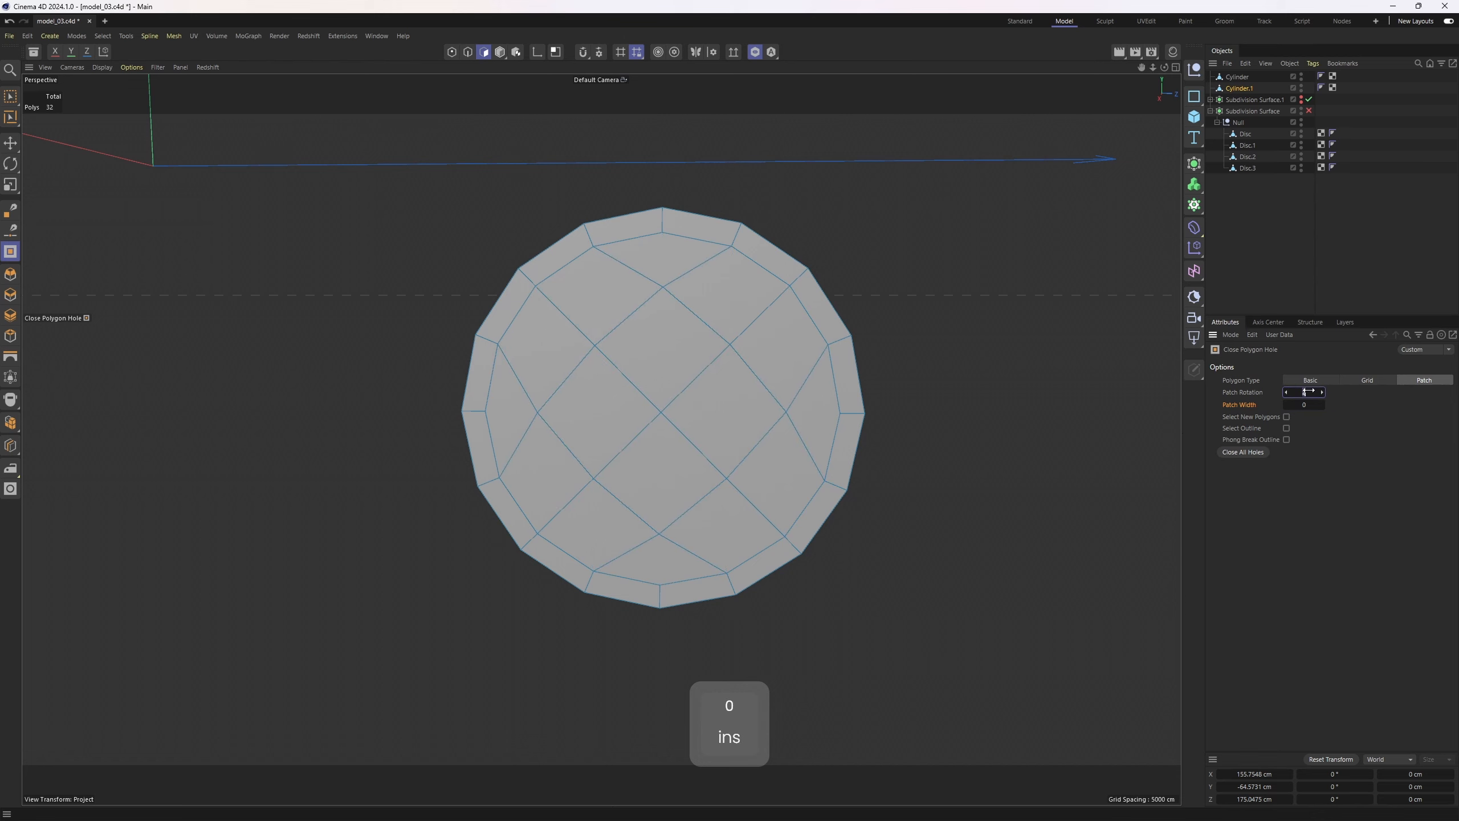
{"action": "type", "text": "0"}
{"action": "left_click", "coordinate": [1388, 437]}
Select the patch's center point and enable Move soft selection with Dome falloff
{"action": "scroll", "coordinate": [797, 298], "scroll_direction": "down", "scroll_amount": 2}
{"action": "left_click_drag", "start_coordinate": [800, 302], "coordinate": [1197, 433], "text": "alt"}
{"action": "key", "text": "1"}
{"action": "key", "text": "e"}
{"action": "left_click", "coordinate": [662, 445]}
{"action": "left_click", "coordinate": [1256, 364]}
{"action": "left_click", "coordinate": [1249, 391]}
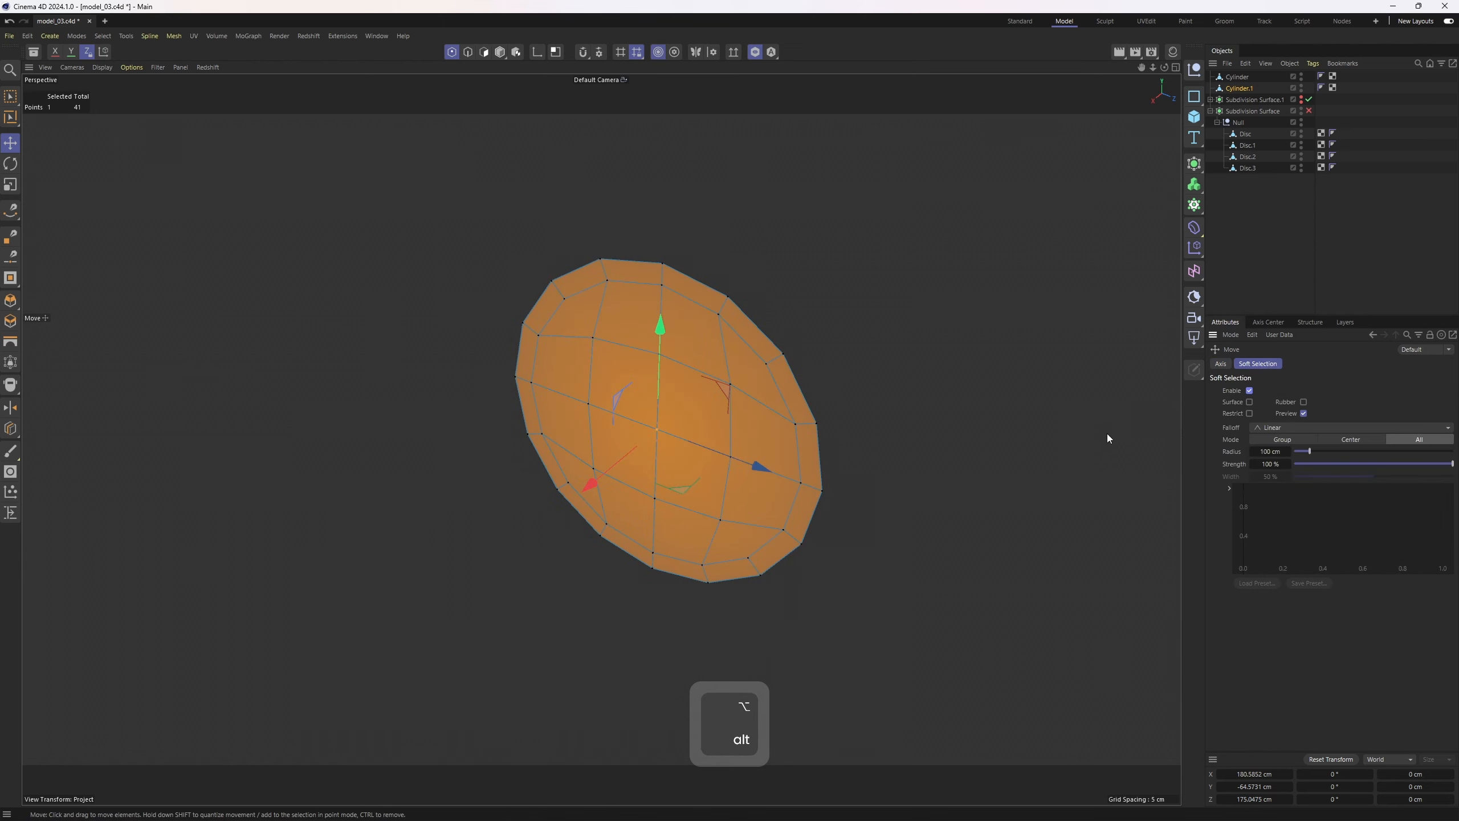
{"action": "left_click", "coordinate": [1286, 428]}
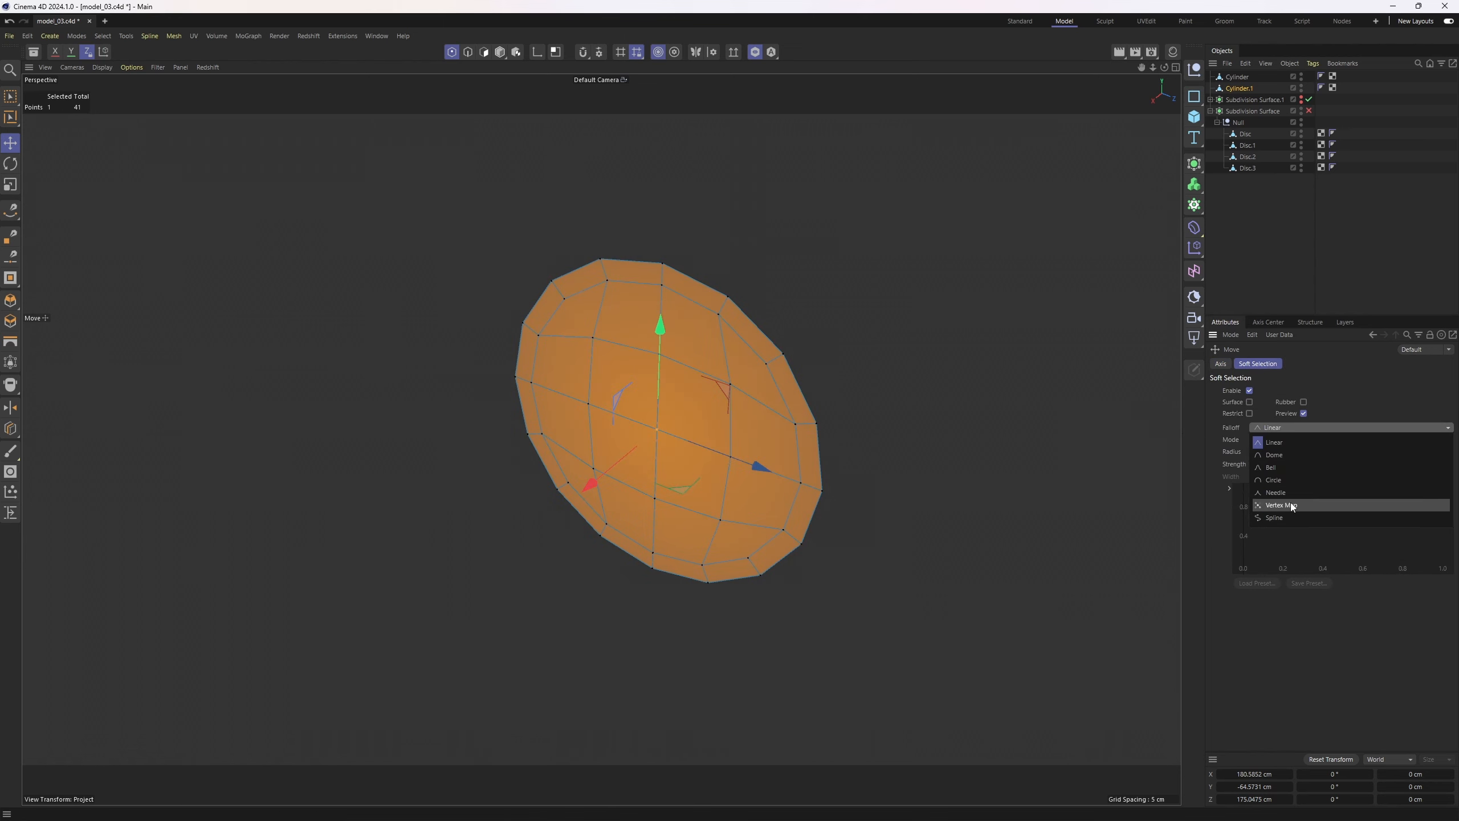
{"action": "left_click", "coordinate": [1289, 460]}
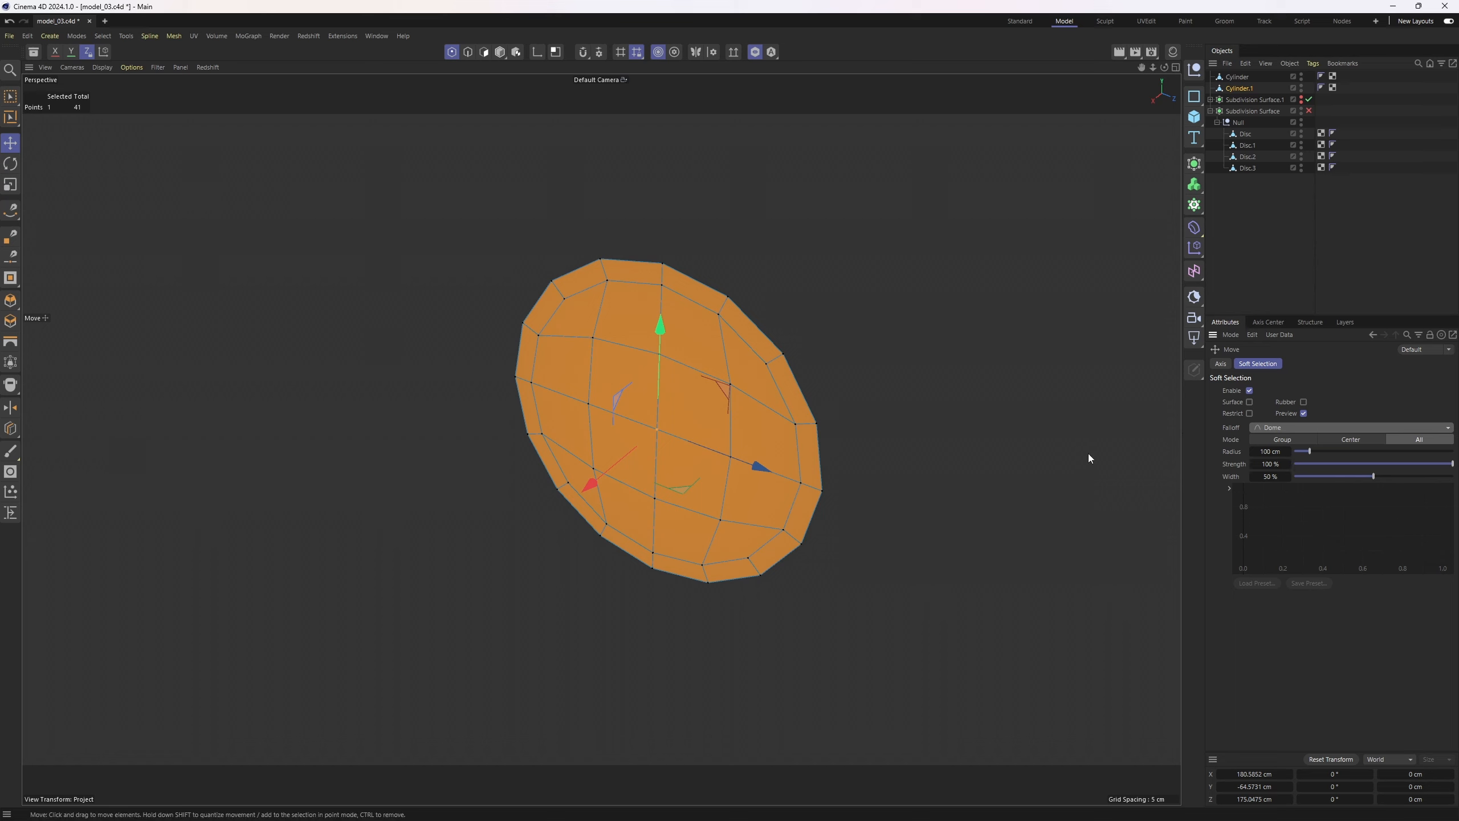
{"action": "left_click_drag", "start_coordinate": [1085, 449], "coordinate": [1151, 476], "text": "alt"}
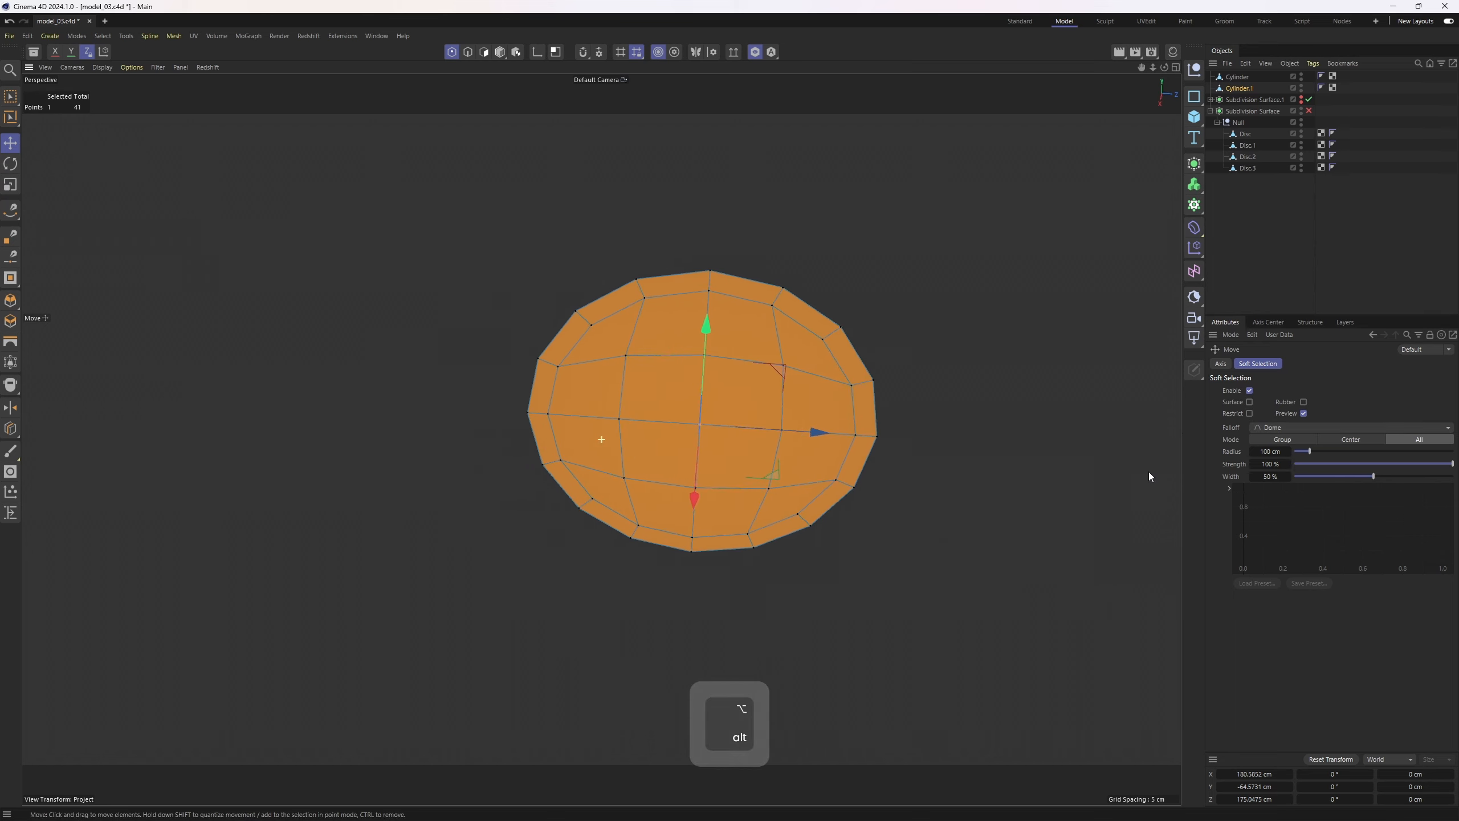
{"action": "left_click_drag", "start_coordinate": [1310, 452], "coordinate": [1308, 454]}
{"action": "left_click_drag", "start_coordinate": [699, 495], "coordinate": [697, 528]}
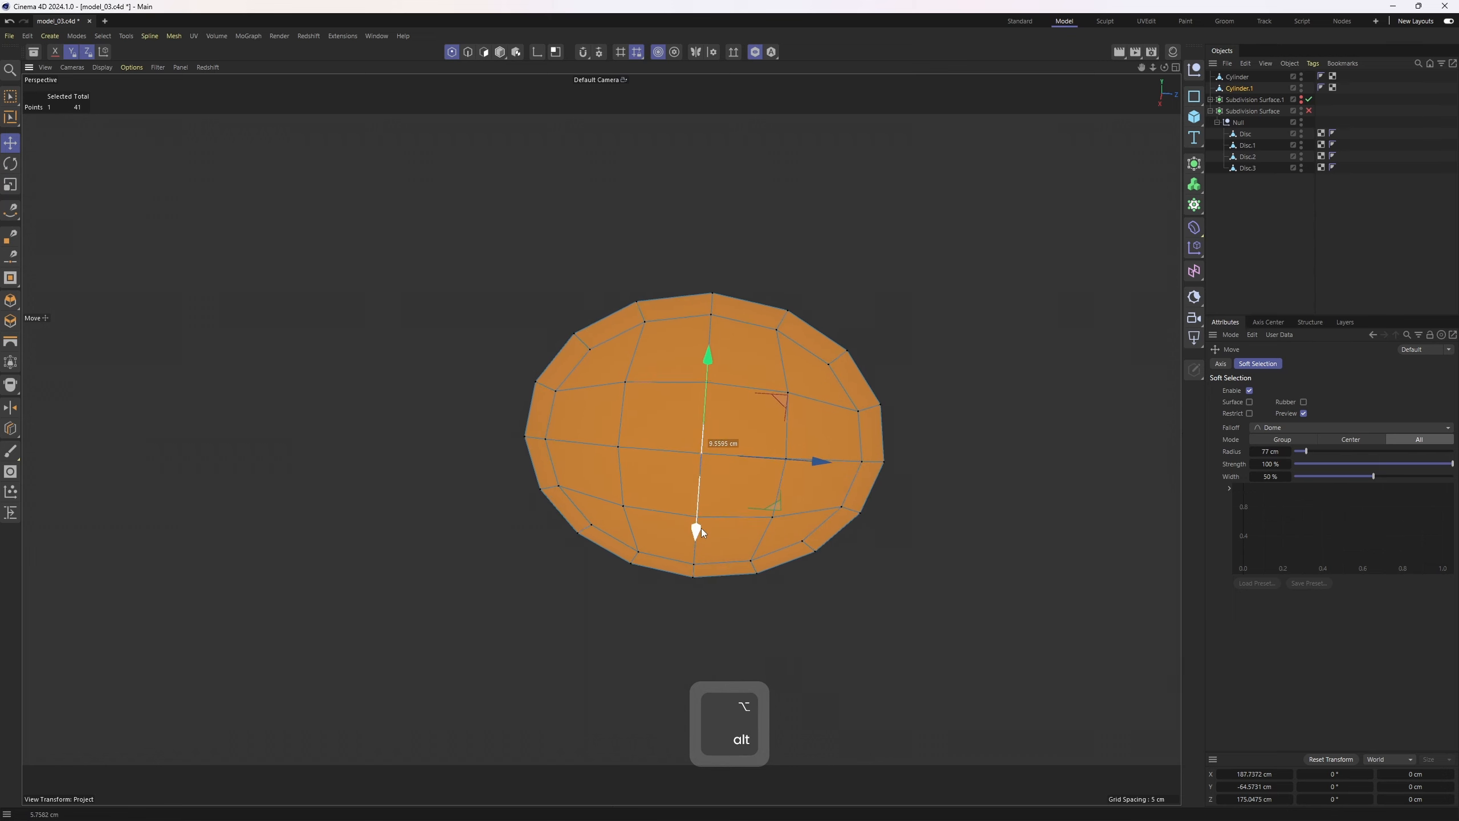
{"action": "key", "text": "ctrl+z"}
Set the soft selection radius to 50 cm and push the center point outward in top view to dome the cap
{"action": "left_click", "coordinate": [1282, 453]}
{"action": "type", "text": "50"}
{"action": "key", "text": "Return"}
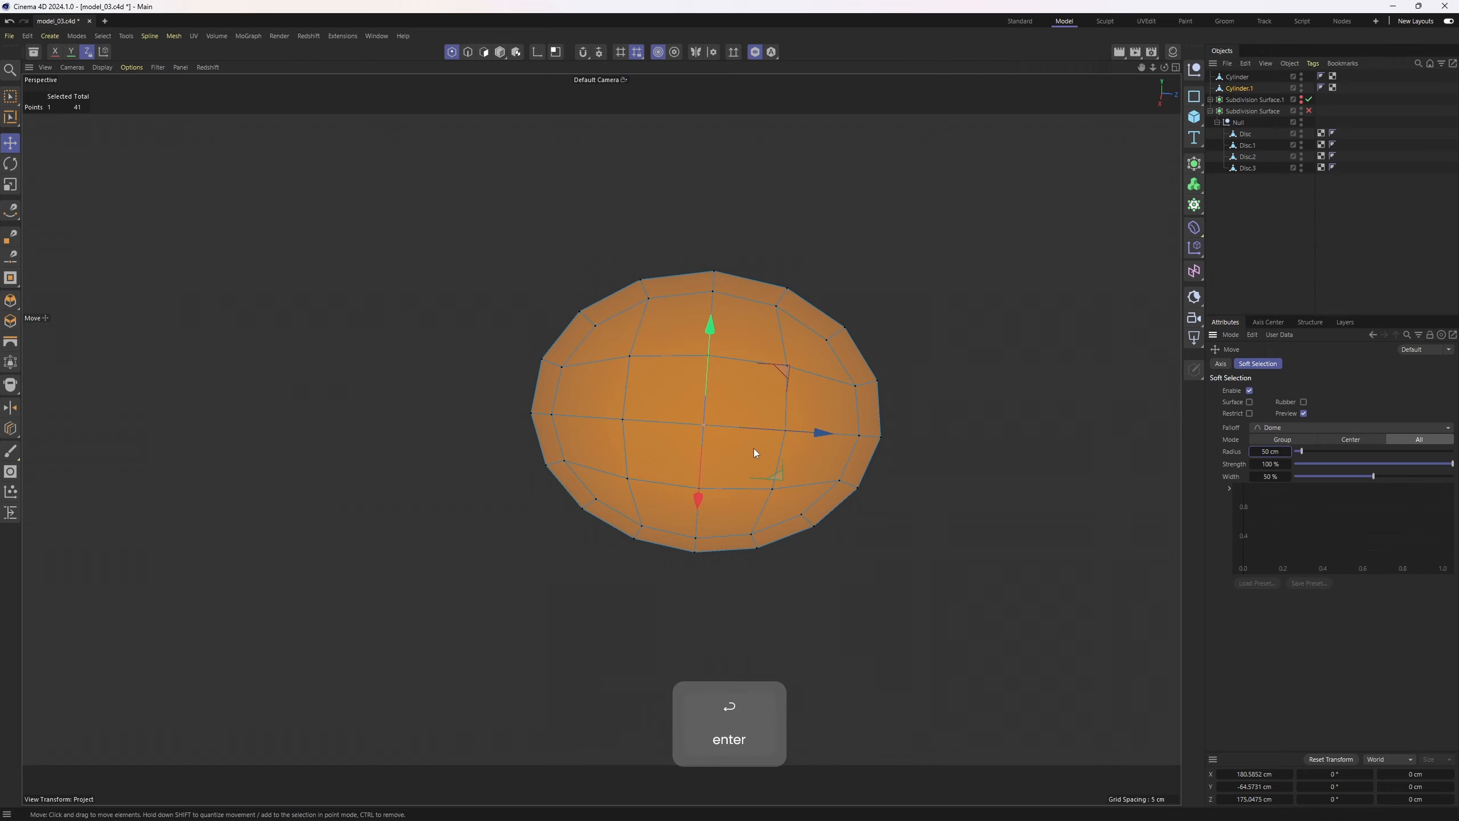
{"action": "middle_click", "coordinate": [837, 286]}
{"action": "middle_click", "coordinate": [850, 281]}
{"action": "right_click_drag", "start_coordinate": [886, 265], "coordinate": [882, 302], "text": "alt"}
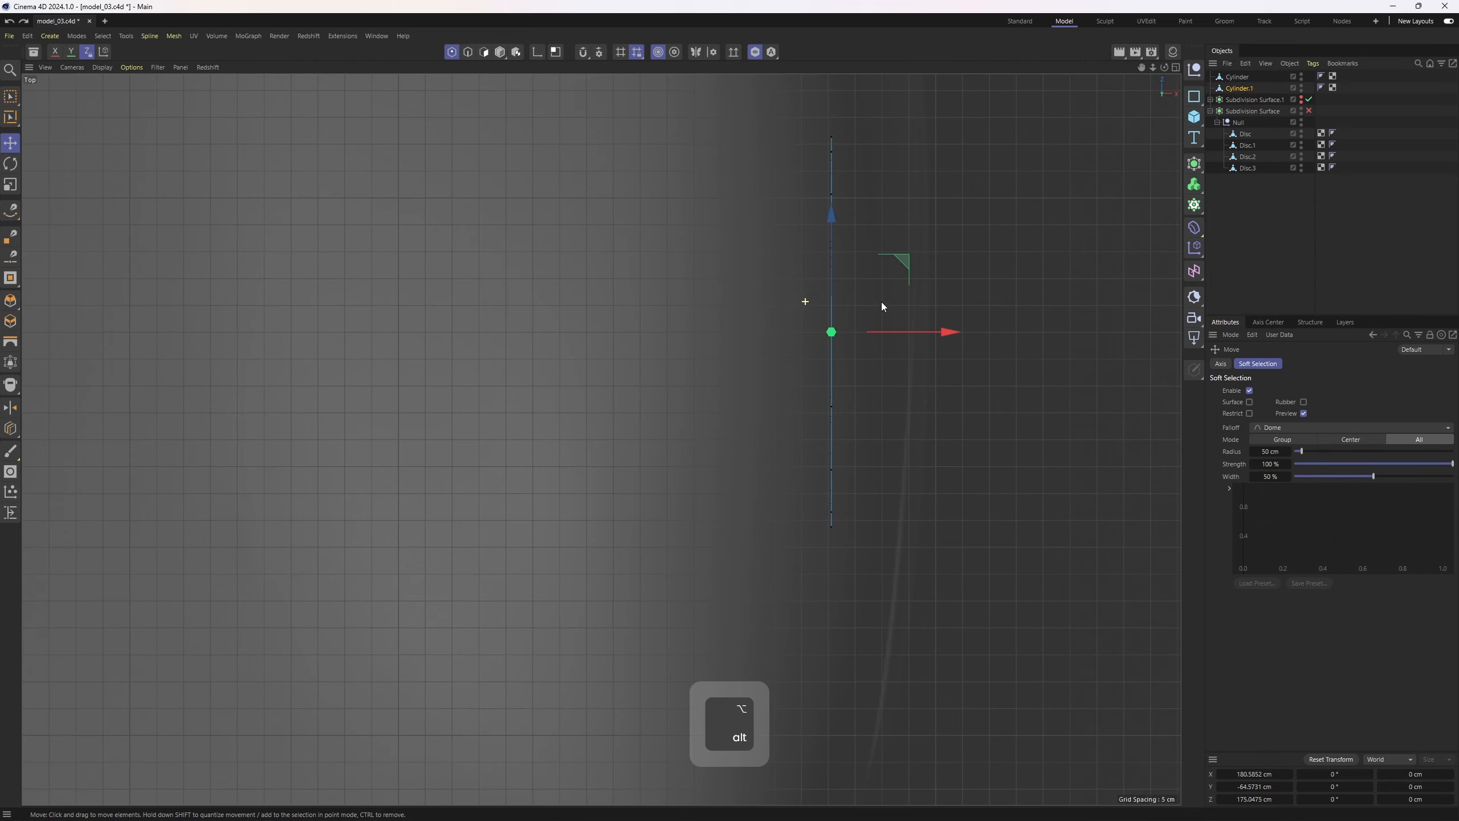
{"action": "left_click_drag", "start_coordinate": [937, 338], "coordinate": [1027, 345]}
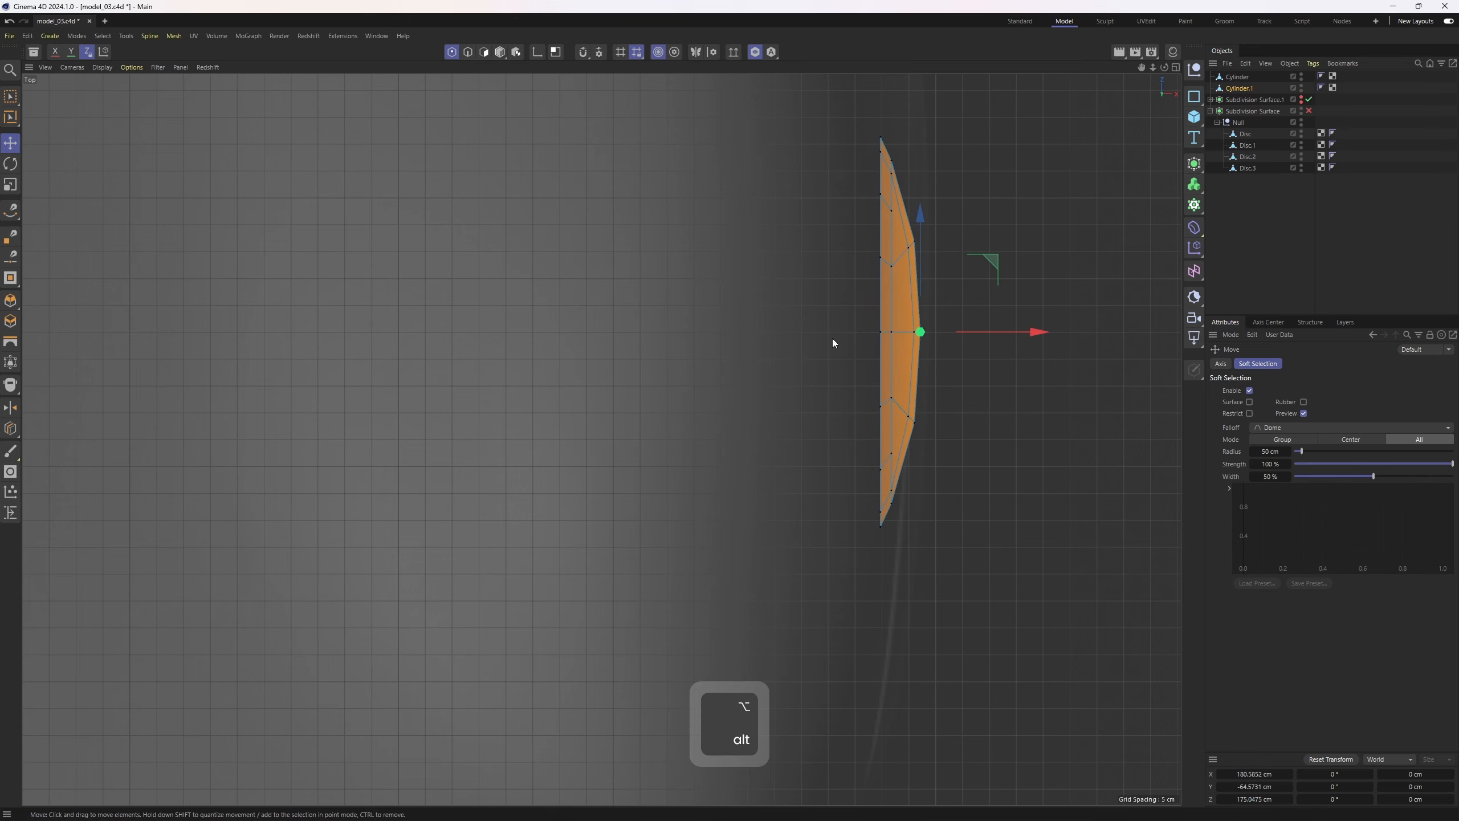
Return to the perspective view and turn soft selection off
{"action": "middle_click", "coordinate": [804, 339]}
{"action": "middle_click", "coordinate": [580, 351]}
{"action": "mouse_move", "coordinate": [645, 370]}
{"action": "left_mouse_down", "text": "alt"}
{"action": "mouse_move", "coordinate": [479, 300]}
{"action": "mouse_move", "coordinate": [638, 344]}
{"action": "left_mouse_up", "text": "alt"}
{"action": "left_click", "coordinate": [1249, 390]}
{"action": "left_click_drag", "start_coordinate": [632, 397], "coordinate": [582, 404], "text": "alt"}
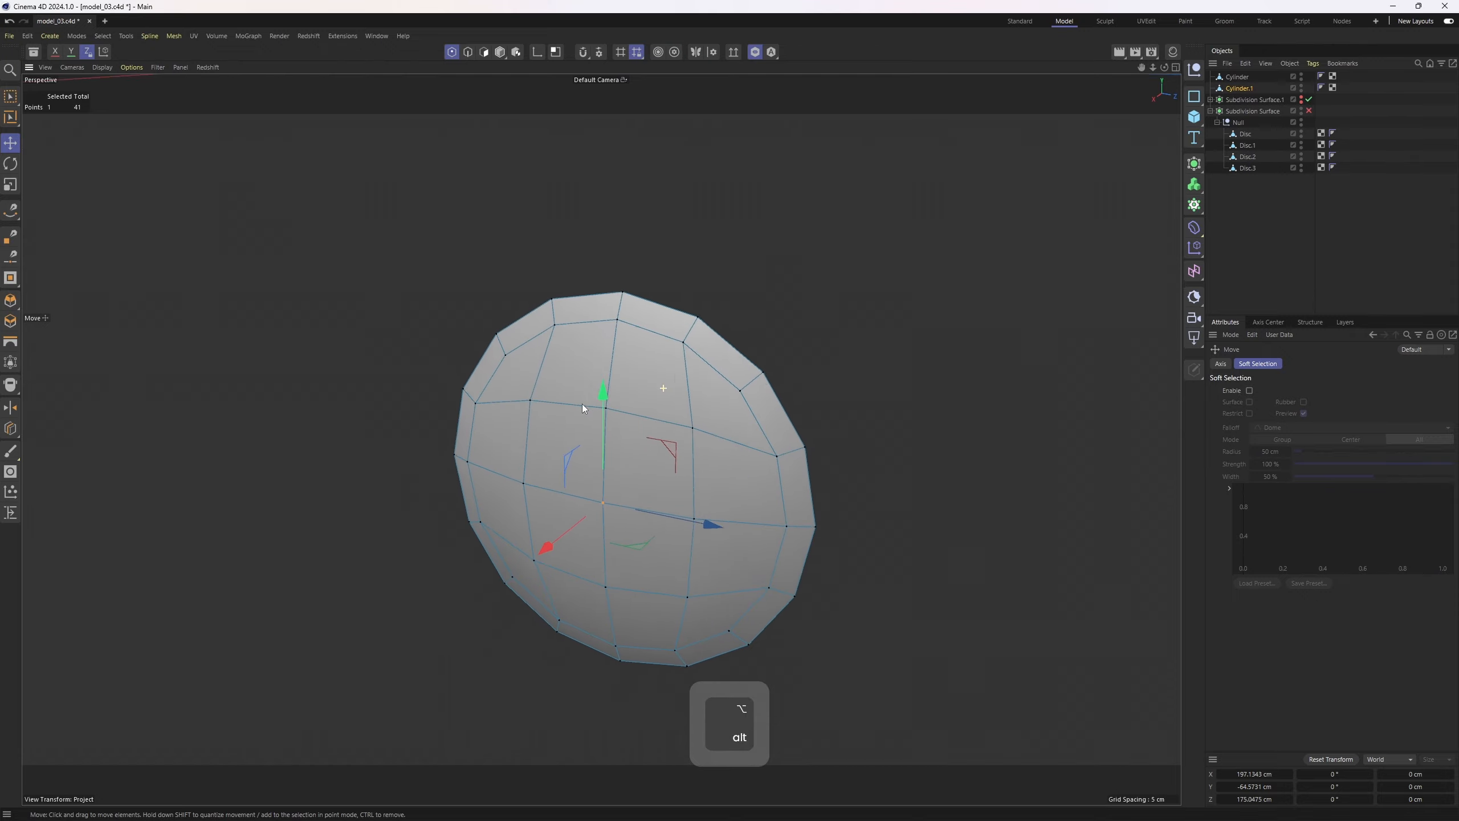
Exit isolation, select all polygons of the domed cap and scale them to fit the wheel opening
{"action": "key", "text": "2"}
{"action": "key", "text": "3"}
{"action": "left_click", "coordinate": [754, 52]}
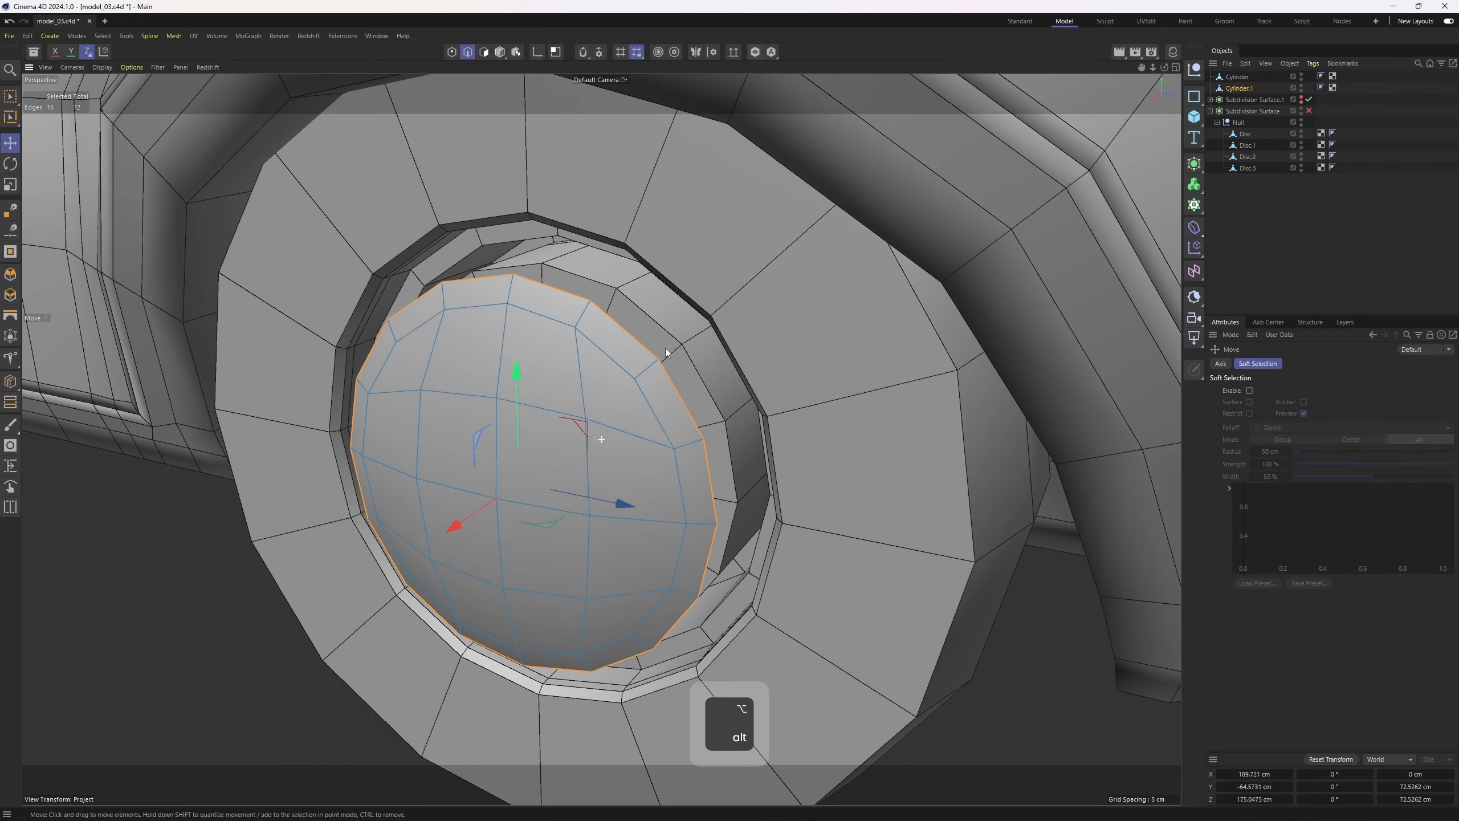
{"action": "left_click_drag", "start_coordinate": [666, 348], "coordinate": [584, 388], "text": "alt"}
{"action": "key", "text": "ctrl+a"}
{"action": "left_click_drag", "start_coordinate": [494, 488], "coordinate": [466, 508], "text": "alt"}
{"action": "key", "text": "t"}
{"action": "key", "text": "2"}
{"action": "key", "text": "e"}
{"action": "key", "text": "t"}
{"action": "left_click_drag", "start_coordinate": [927, 477], "coordinate": [889, 476], "text": "ctrl"}
{"action": "left_click_drag", "start_coordinate": [696, 422], "coordinate": [799, 368], "text": "alt"}
{"action": "key", "text": "ctrl+z"}
{"action": "left_click_drag", "start_coordinate": [693, 315], "coordinate": [580, 488], "text": "alt"}
Add a loop cut around the domed cap
{"action": "key", "text": "k"}
{"action": "key", "text": "l"}
{"action": "left_click", "coordinate": [711, 373]}
Move all cap polygons about 2 cm along the wheel axis
{"action": "key", "text": "3"}
{"action": "key", "text": "e"}
{"action": "left_click_drag", "start_coordinate": [533, 562], "coordinate": [531, 563]}
{"action": "left_click_drag", "start_coordinate": [545, 561], "coordinate": [541, 562]}
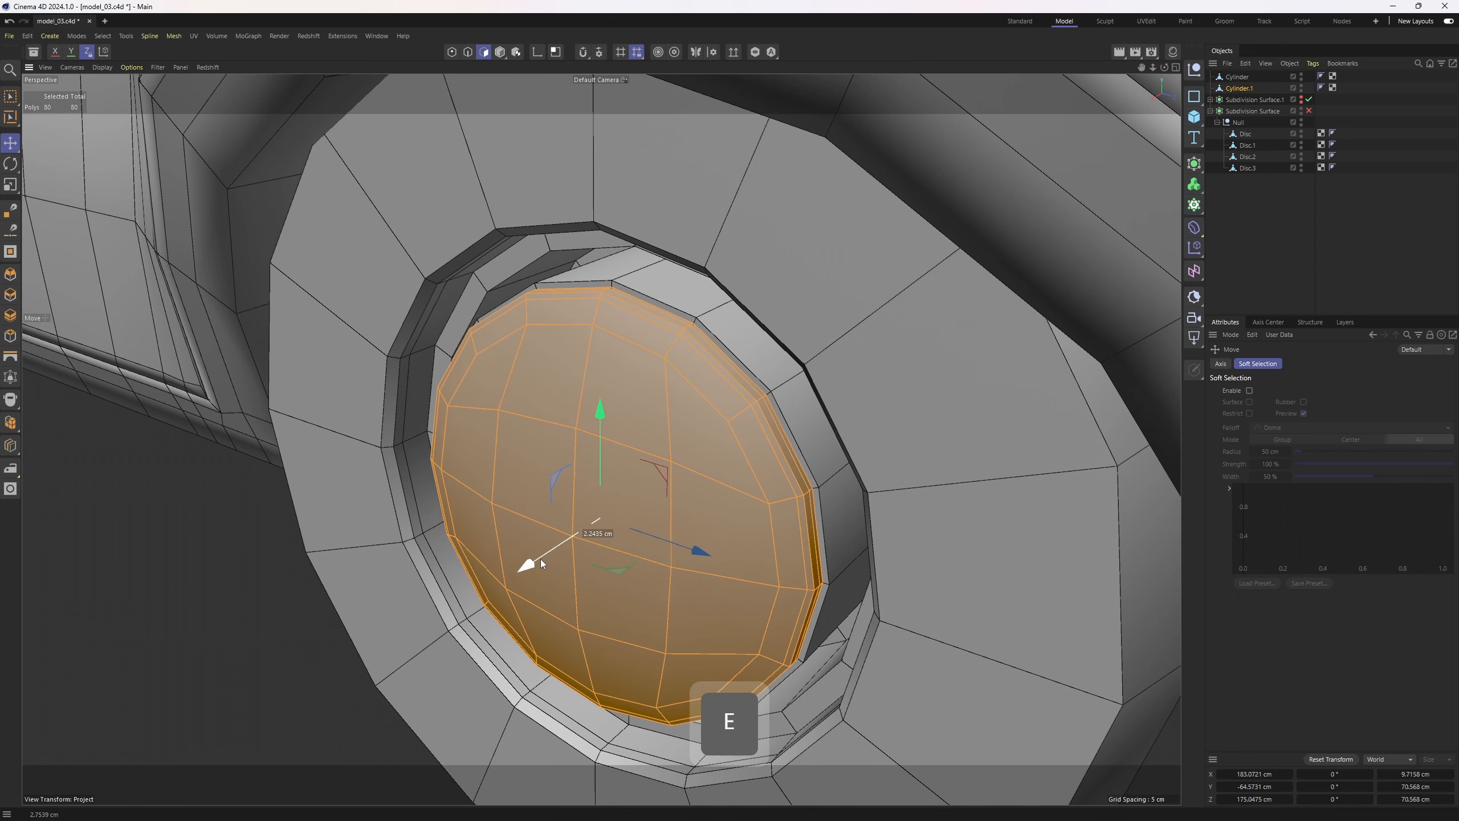
Select both cylinders, group them into a null and name it tire
{"action": "left_click", "coordinate": [1240, 77]}
{"action": "scroll", "coordinate": [770, 367], "scroll_direction": "up", "scroll_amount": 3}
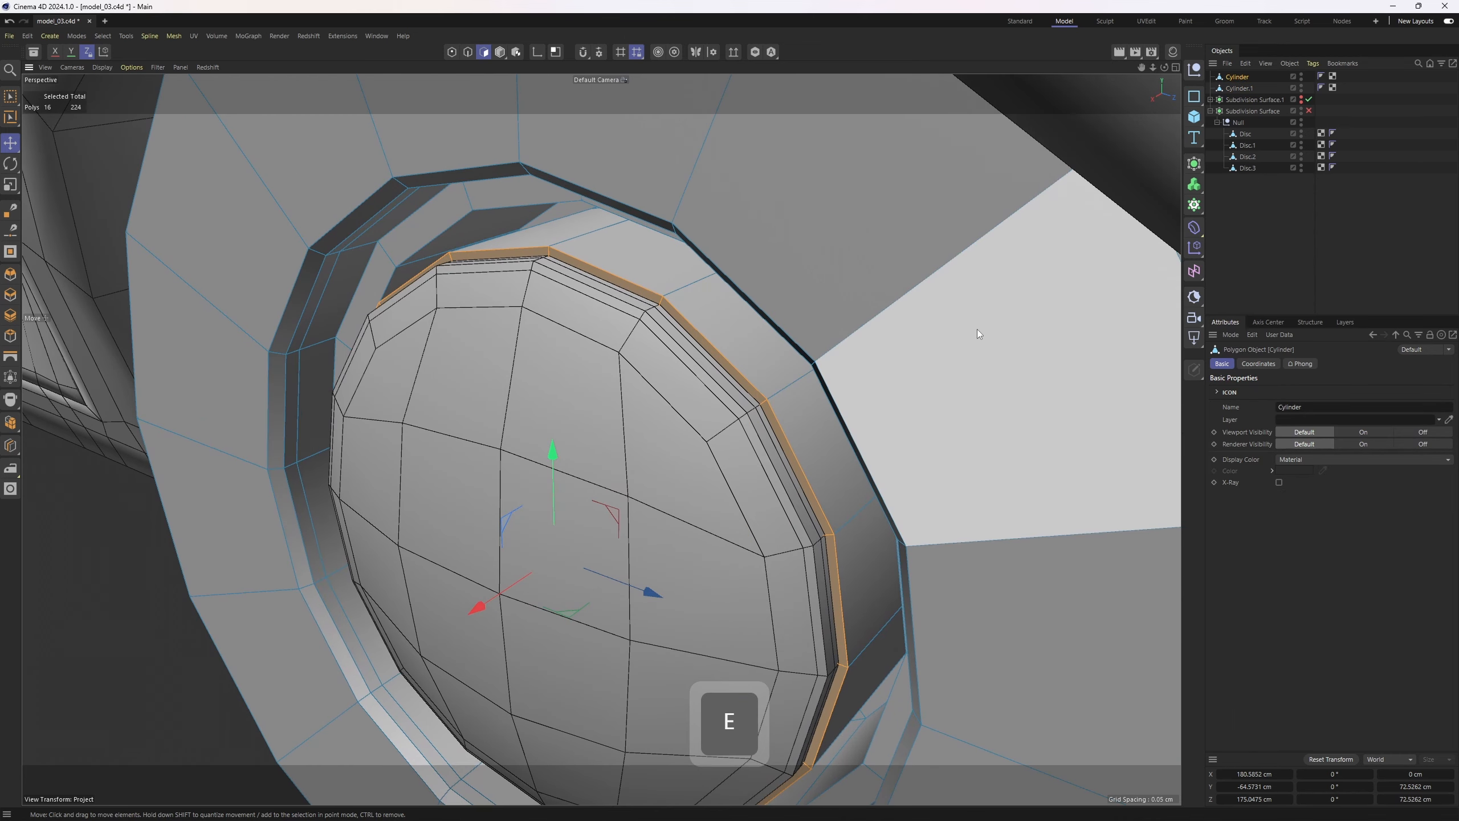
{"action": "left_click", "coordinate": [1243, 88], "text": "ctrl"}
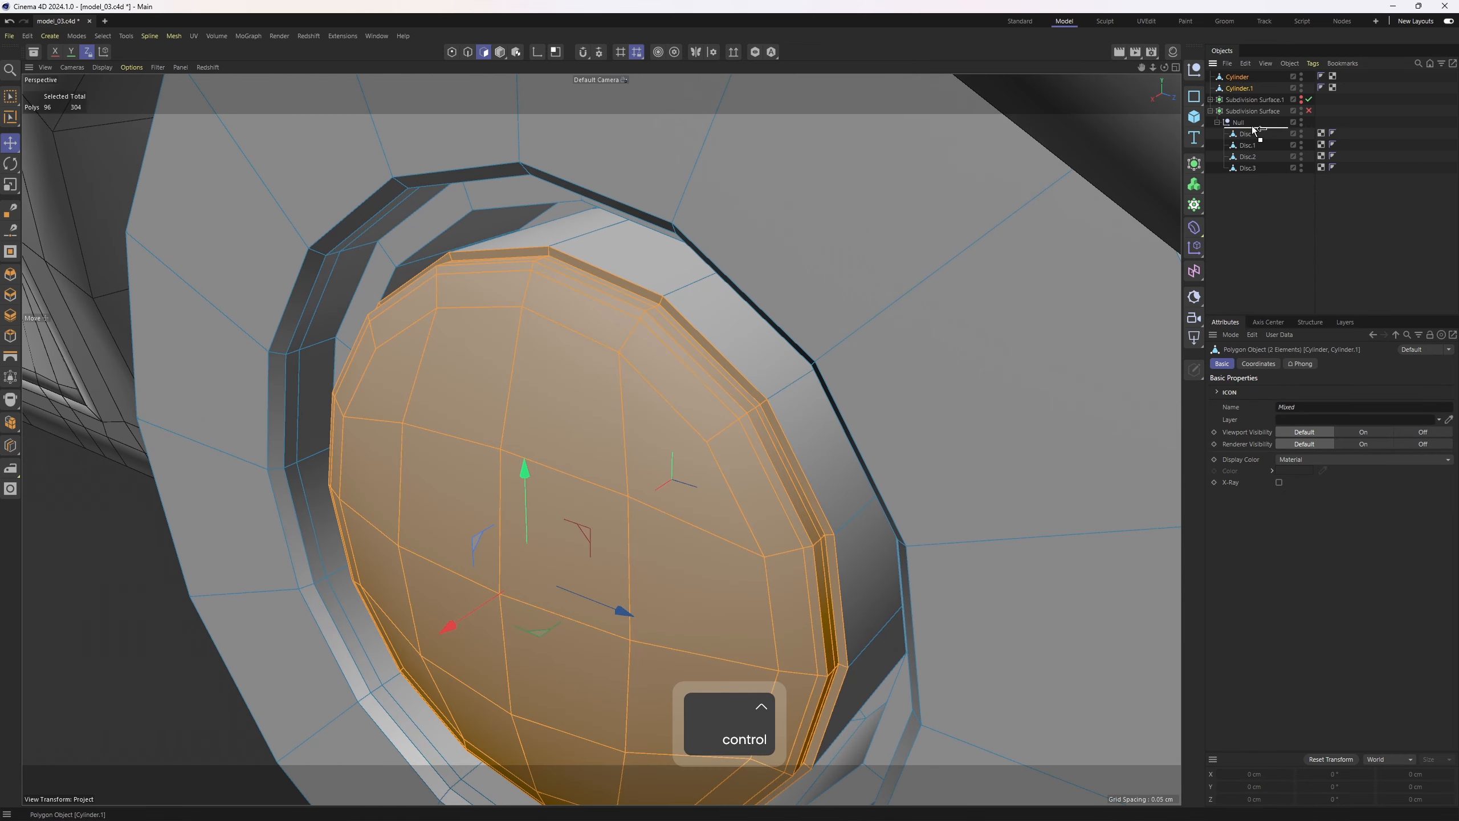
{"action": "left_click_drag", "start_coordinate": [1253, 128], "coordinate": [1254, 130]}
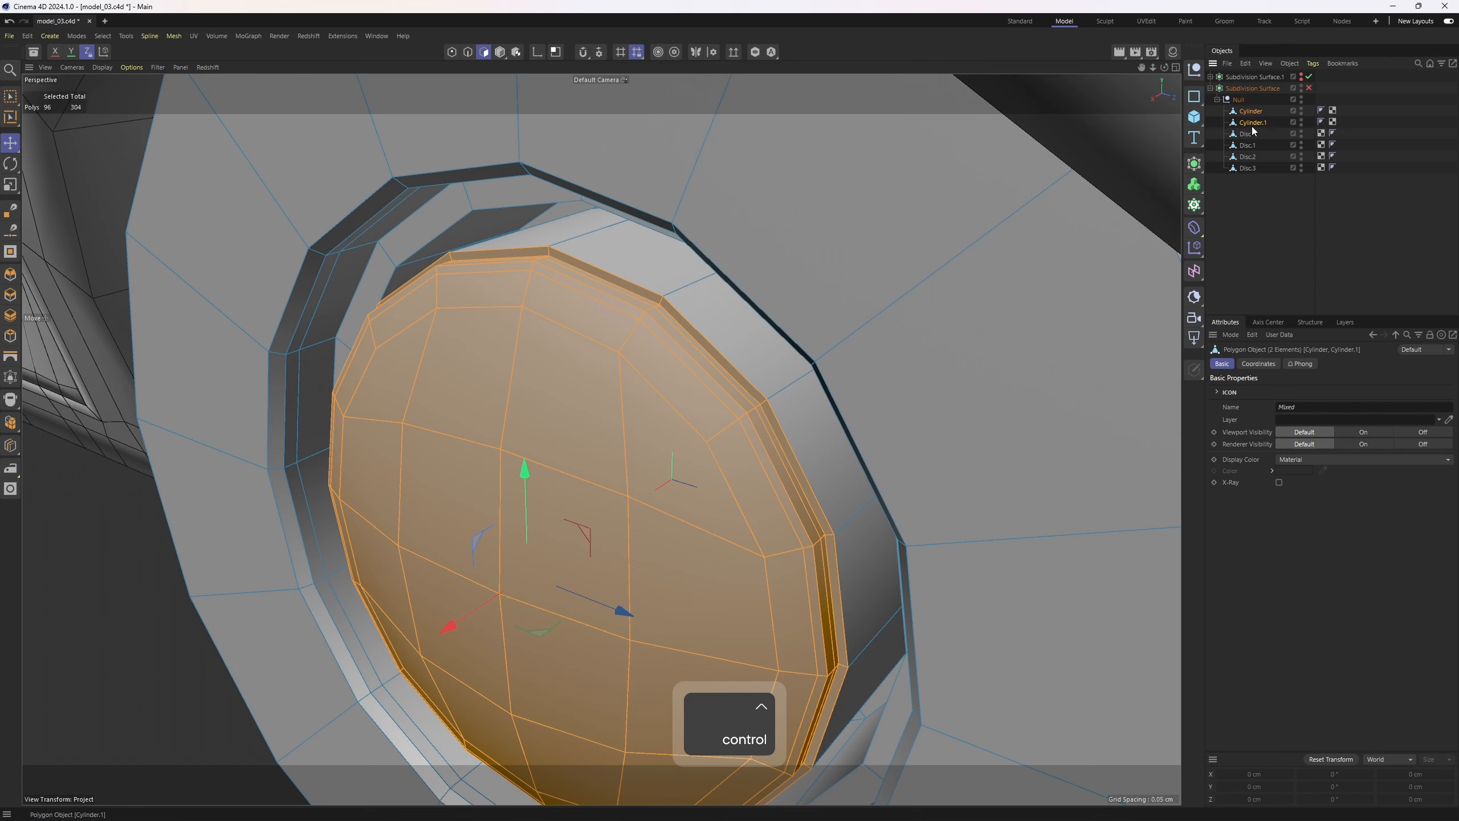
{"action": "key", "text": "alt+g"}
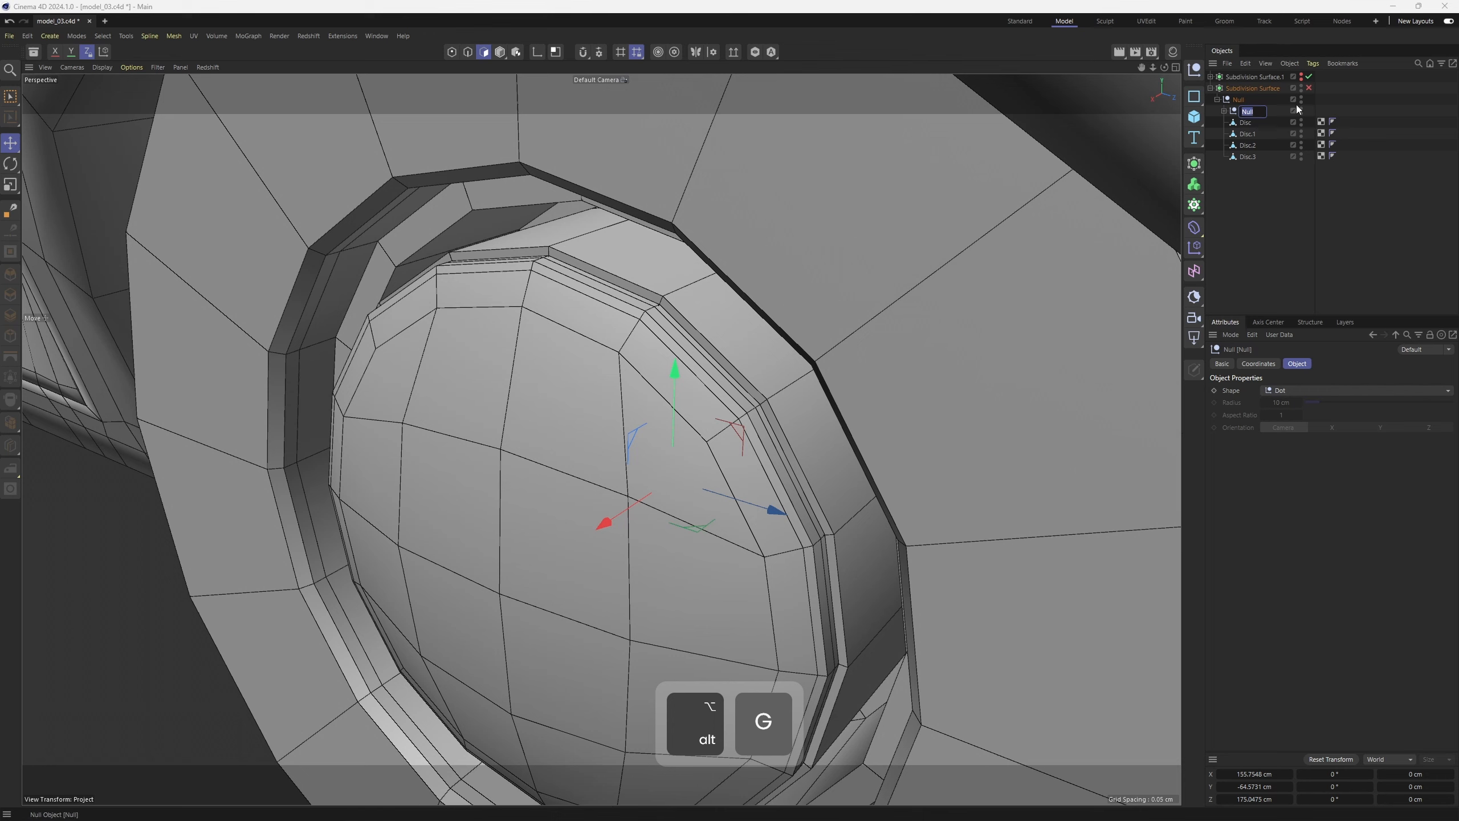
{"action": "type", "text": "tie"}
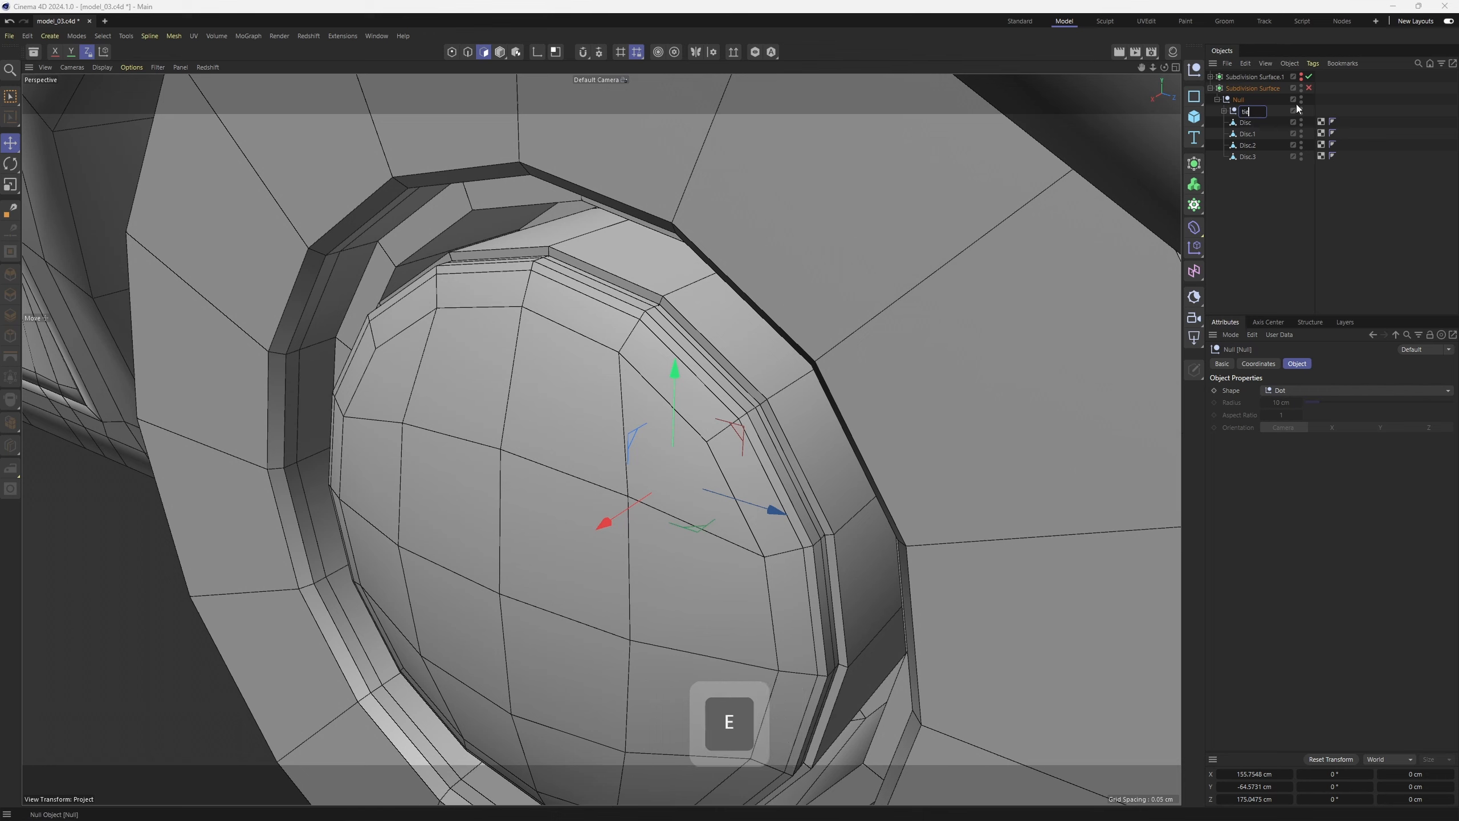
{"action": "type", "text": "r"}
{"action": "key", "text": "Return"}
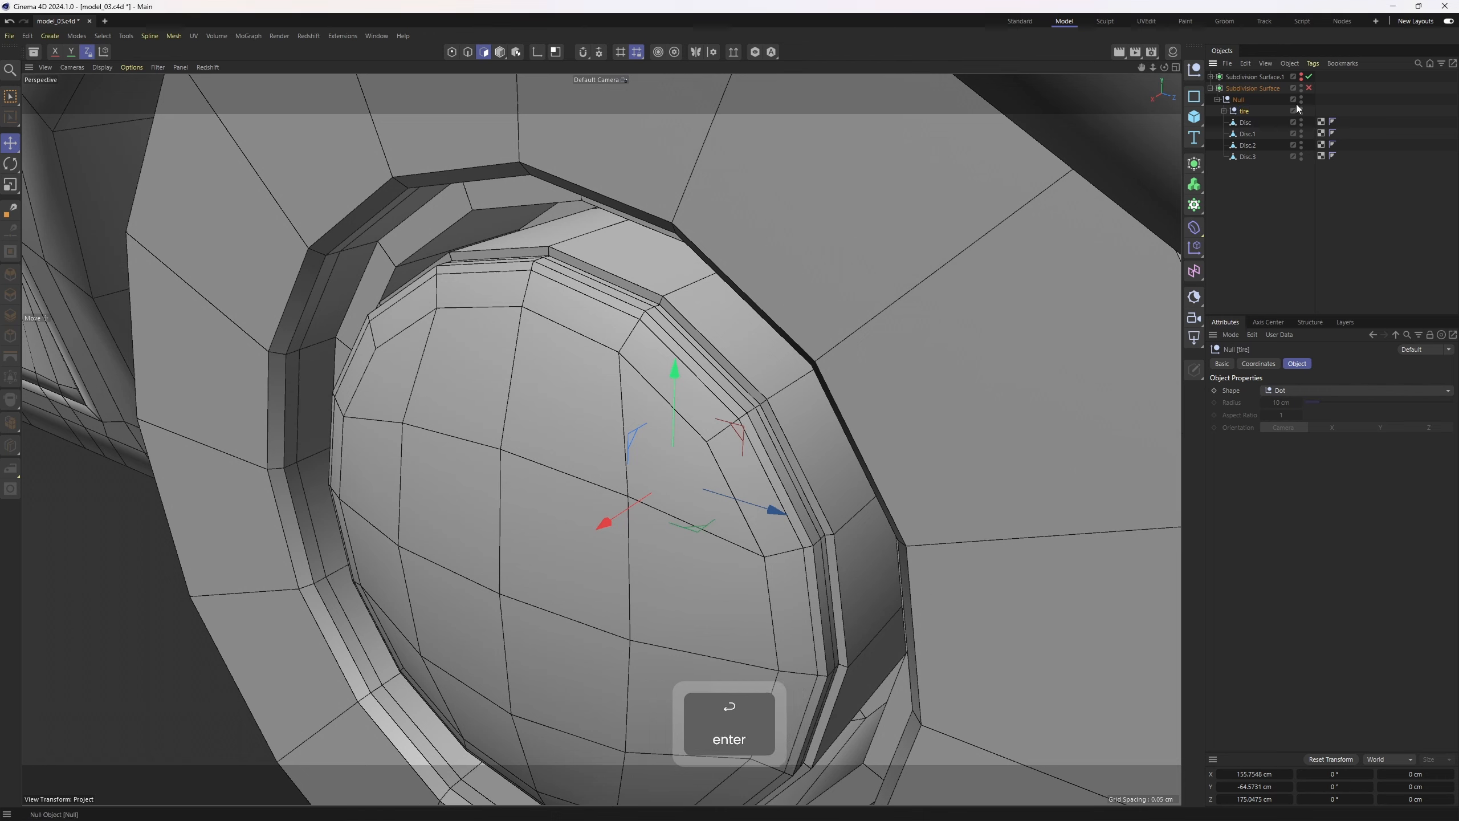
Select the outer tire cylinder and add a loop cut close to its rim edge
{"action": "left_click", "coordinate": [1224, 111]}
{"action": "left_click", "coordinate": [1260, 132]}
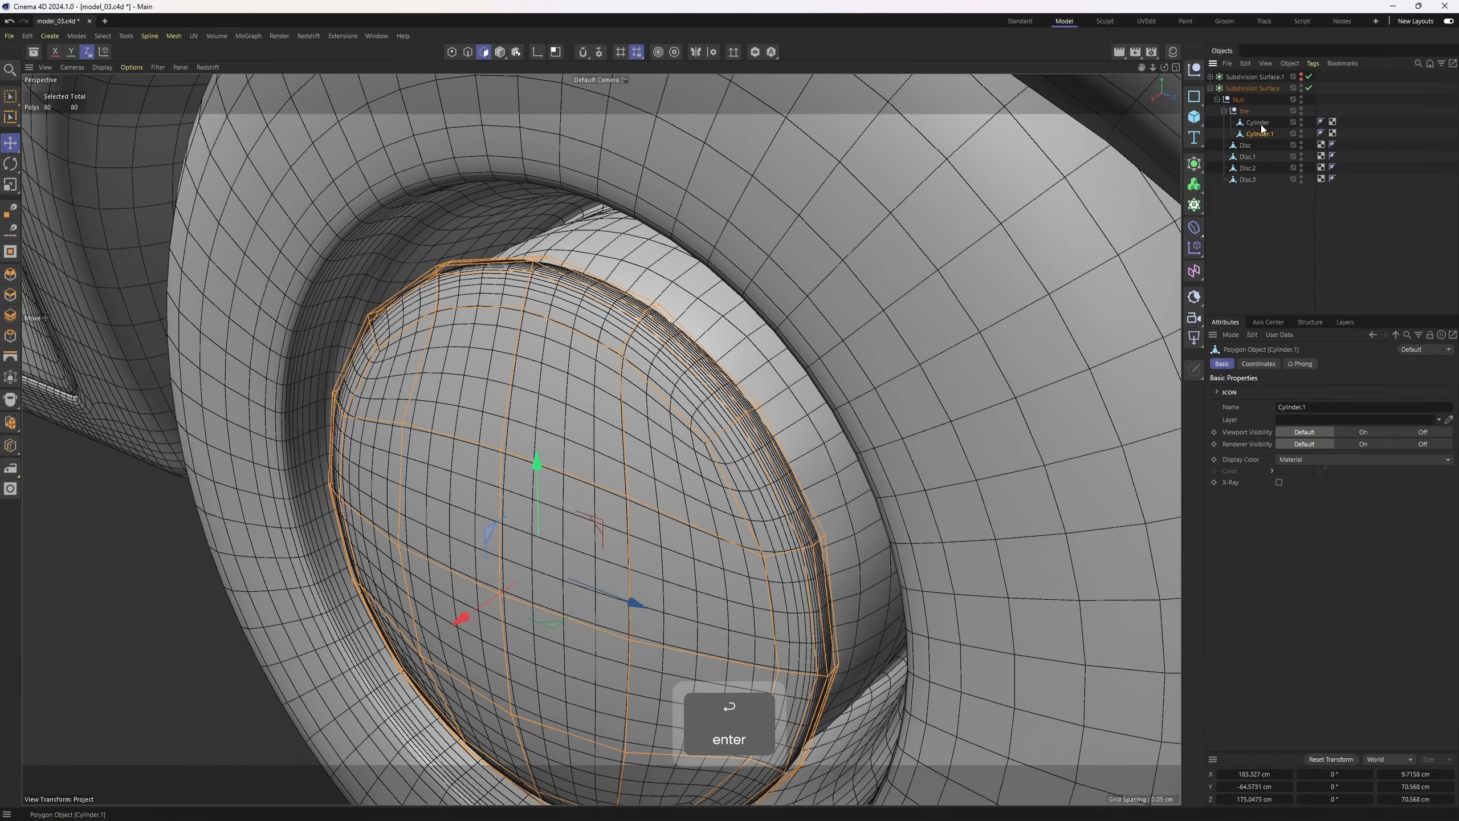
{"action": "left_click", "coordinate": [1259, 122]}
{"action": "scroll", "coordinate": [710, 346], "scroll_direction": "up", "scroll_amount": 2}
{"action": "key", "text": "k"}
{"action": "key", "text": "l"}
{"action": "left_click", "coordinate": [649, 301]}
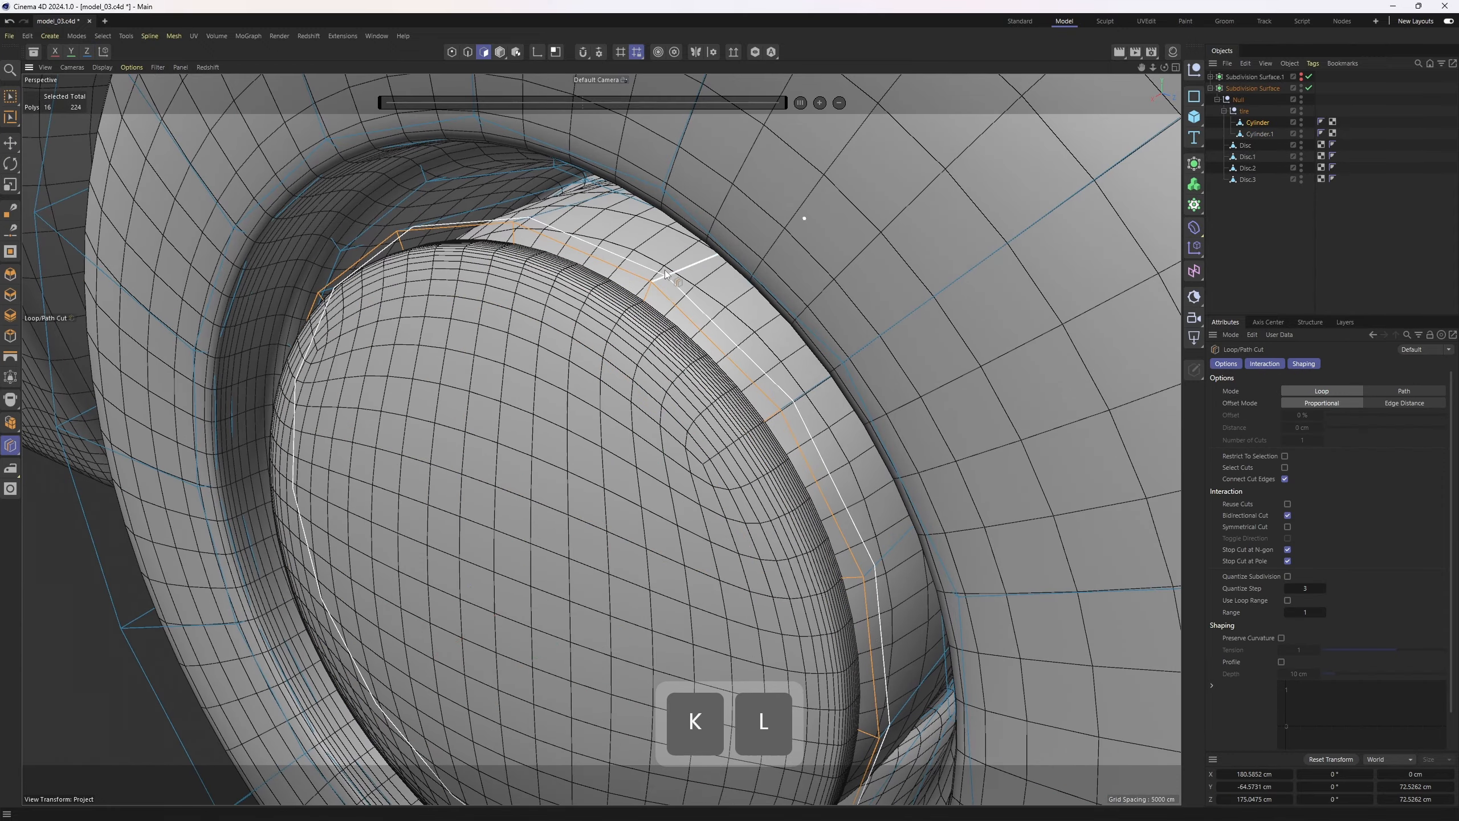
{"action": "left_click_drag", "start_coordinate": [649, 301], "coordinate": [1124, 160], "text": "alt"}
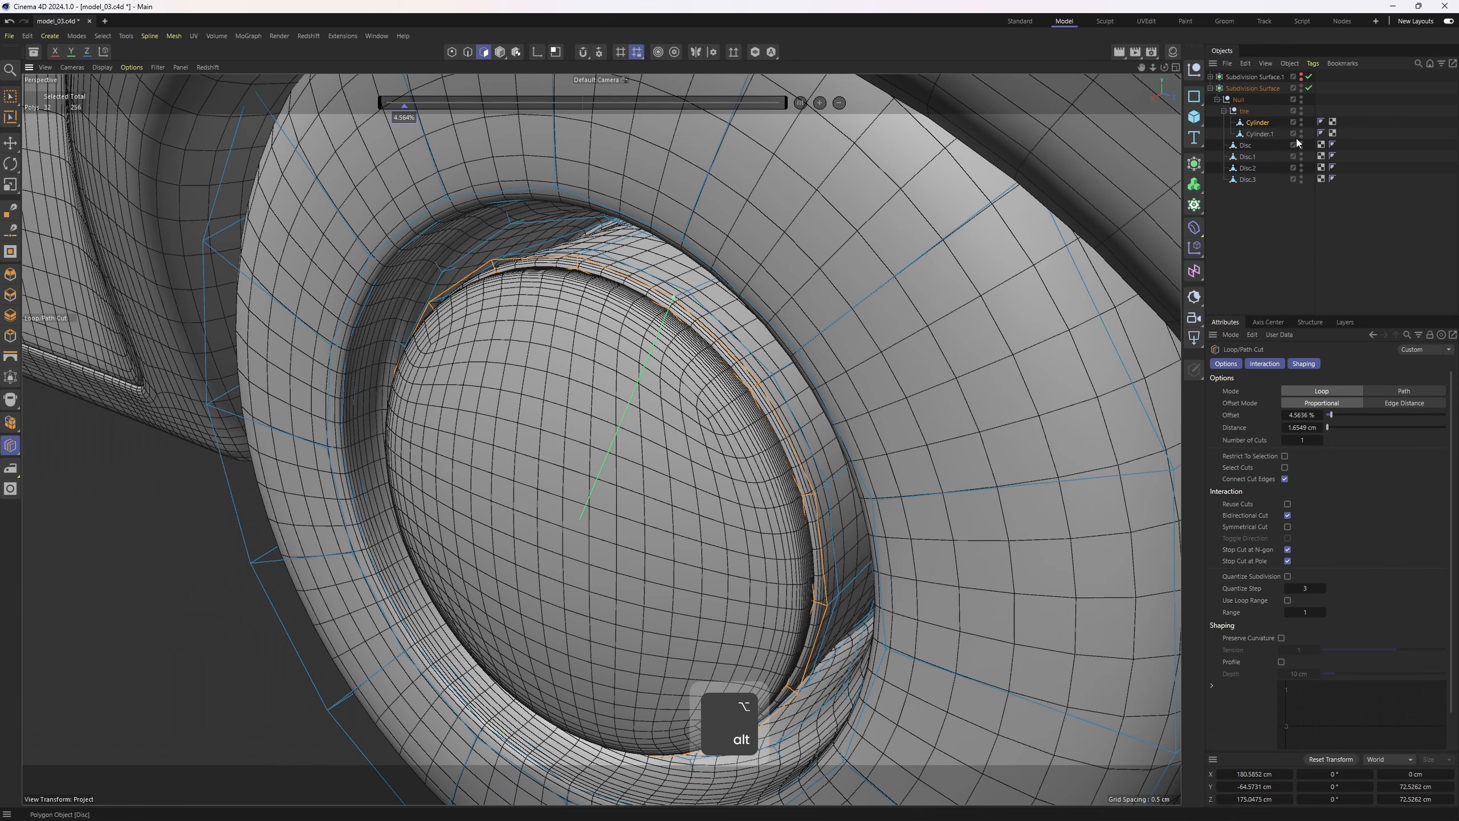
Delete the center point of the cylinder's cap to open a hole
{"action": "key", "text": "1"}
{"action": "key", "text": "e"}
{"action": "key", "text": "q"}
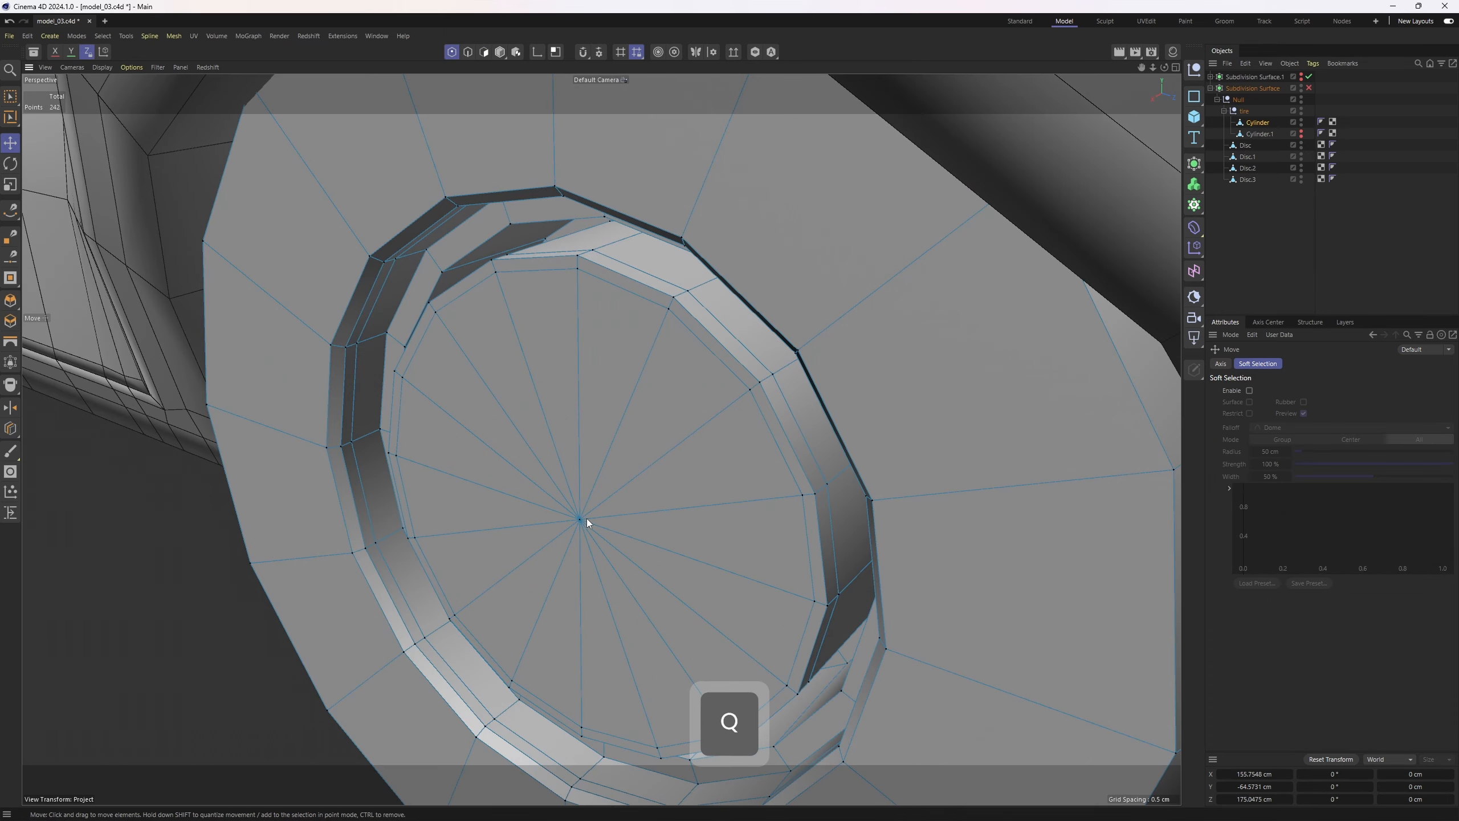
{"action": "left_click", "coordinate": [581, 519]}
{"action": "key", "text": "Delete"}
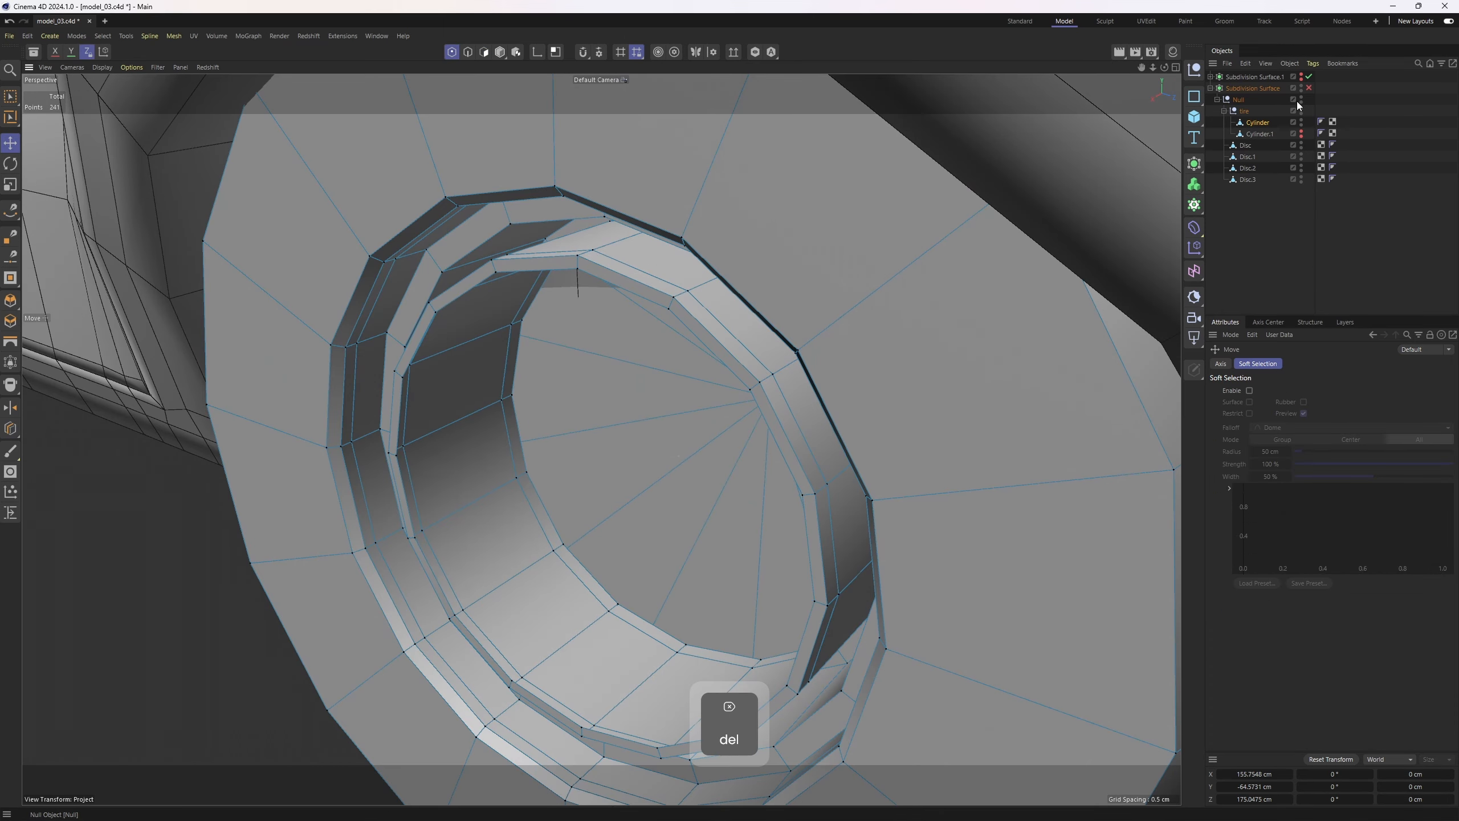
Hide the inner cap object and enable the subdivision surface preview
{"action": "left_click", "coordinate": [1301, 136], "text": "alt"}
{"action": "left_click_drag", "start_coordinate": [679, 322], "coordinate": [889, 295], "text": "alt"}
{"action": "left_click", "coordinate": [1309, 88]}
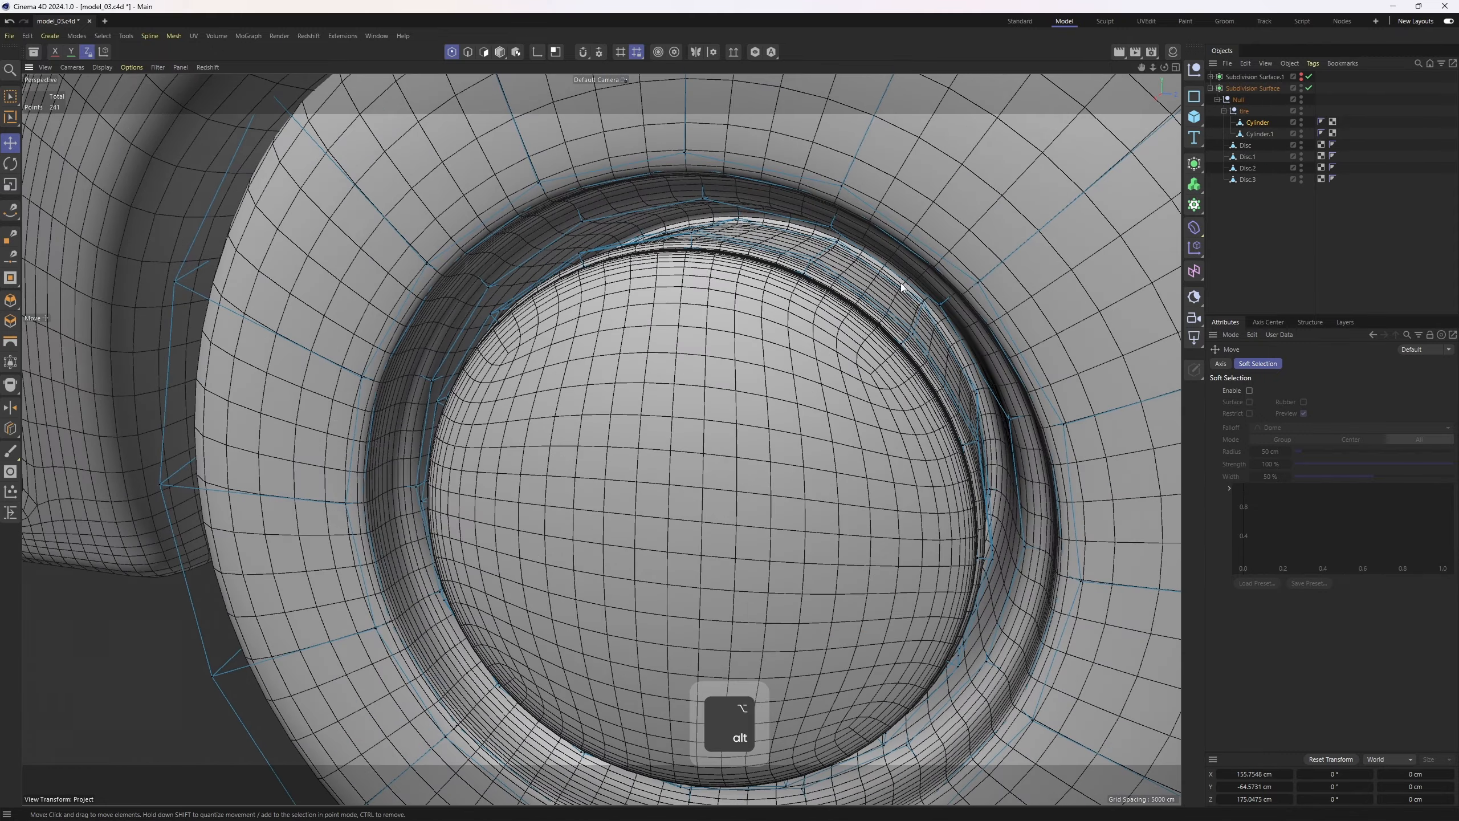
Add loop cuts around the tire's inner rim
{"action": "key", "text": "k"}
{"action": "key", "text": "l"}
{"action": "key", "text": "q"}
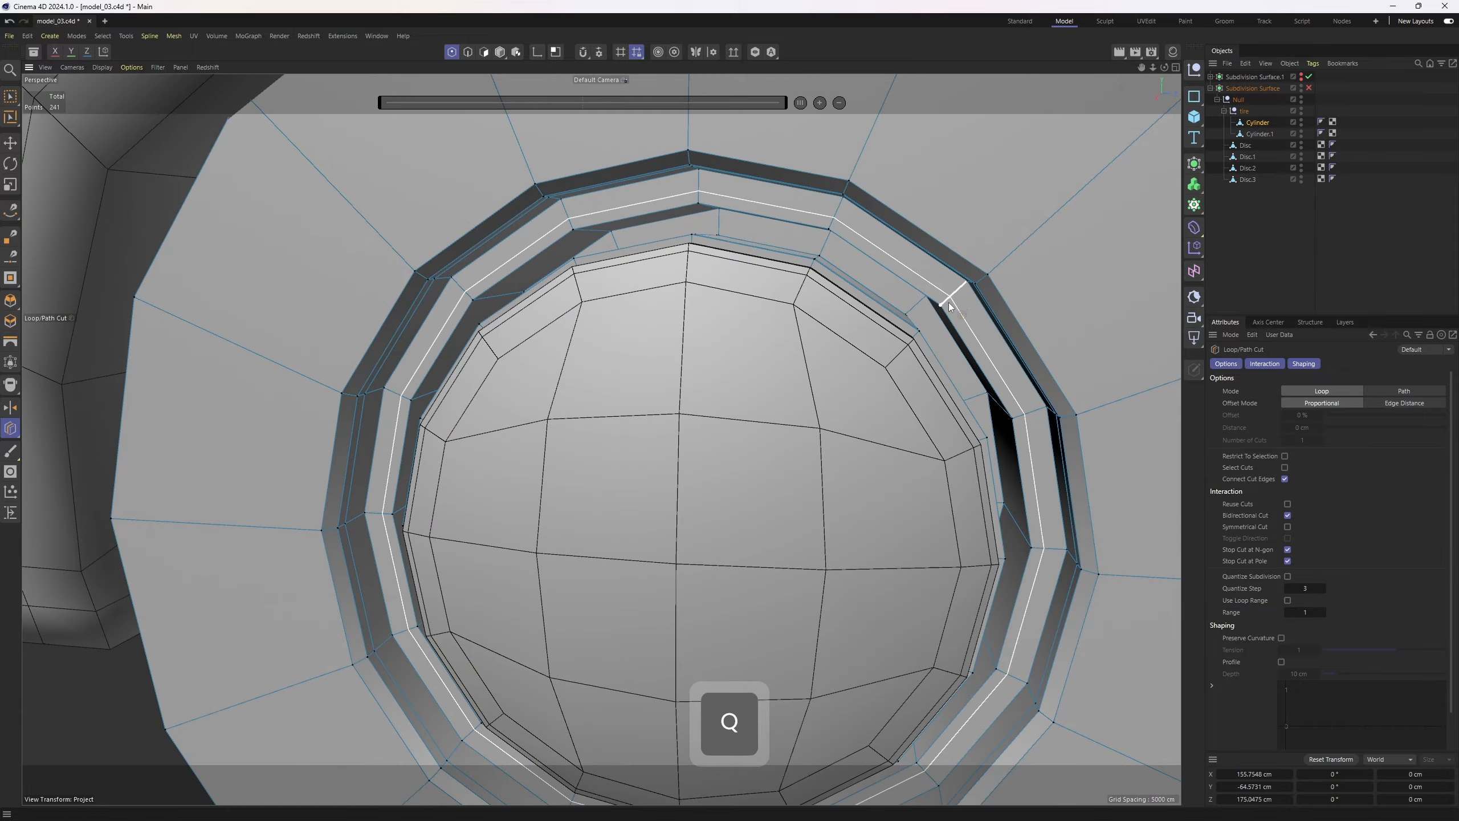
{"action": "left_click_drag", "start_coordinate": [964, 295], "coordinate": [929, 302], "text": "alt"}
{"action": "key", "text": "q"}
{"action": "key", "text": "q"}
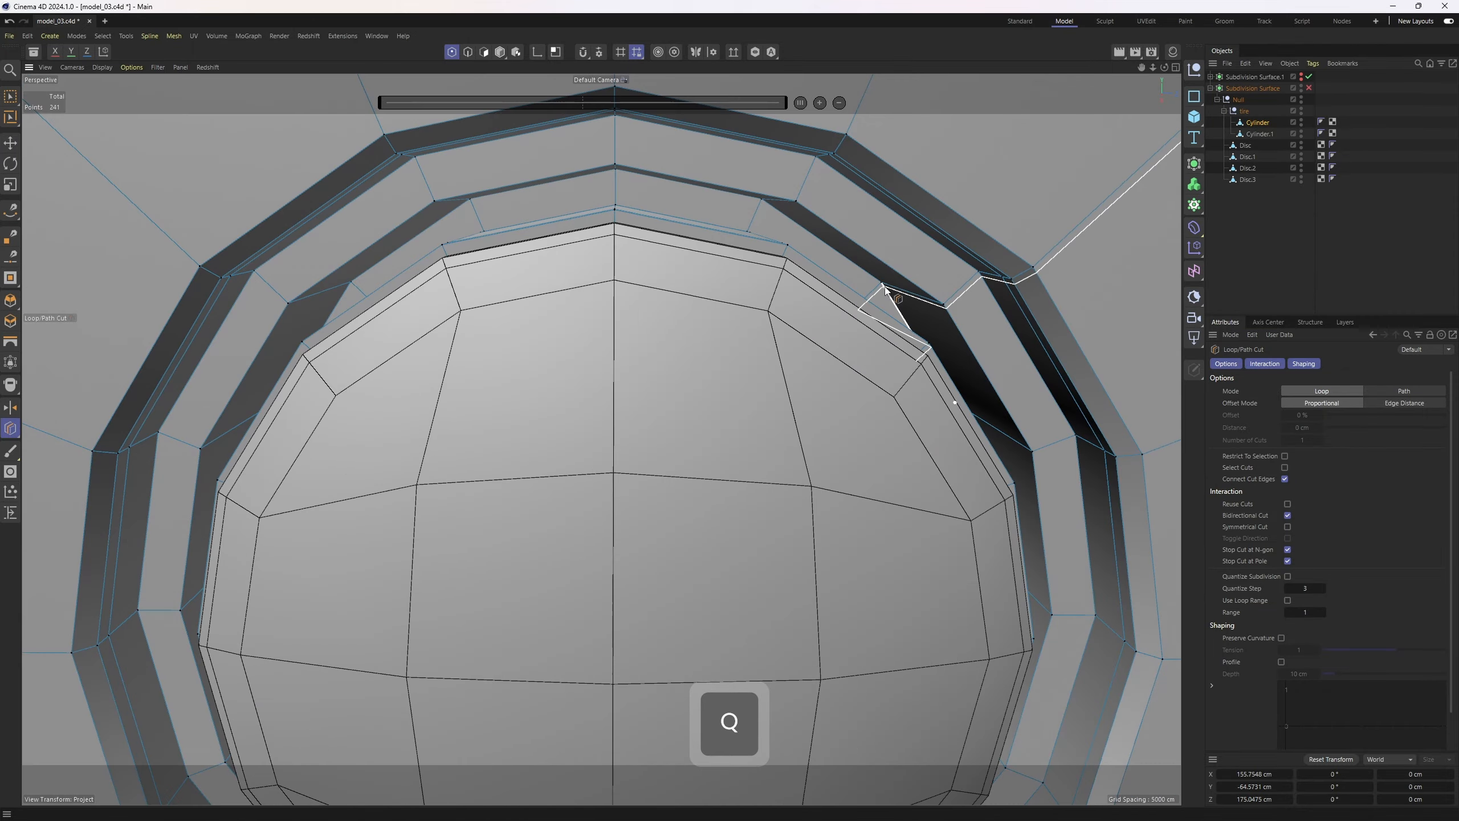
{"action": "left_click", "coordinate": [891, 285]}
{"action": "key", "text": "q"}
{"action": "left_click", "coordinate": [953, 296]}
{"action": "left_click_drag", "start_coordinate": [953, 296], "coordinate": [985, 247], "text": "alt"}
{"action": "key", "text": "q"}
{"action": "key", "text": "q"}
{"action": "key", "text": "ctrl+z"}
{"action": "scroll", "coordinate": [1011, 218], "scroll_direction": "up", "scroll_amount": 8, "text": "alt"}
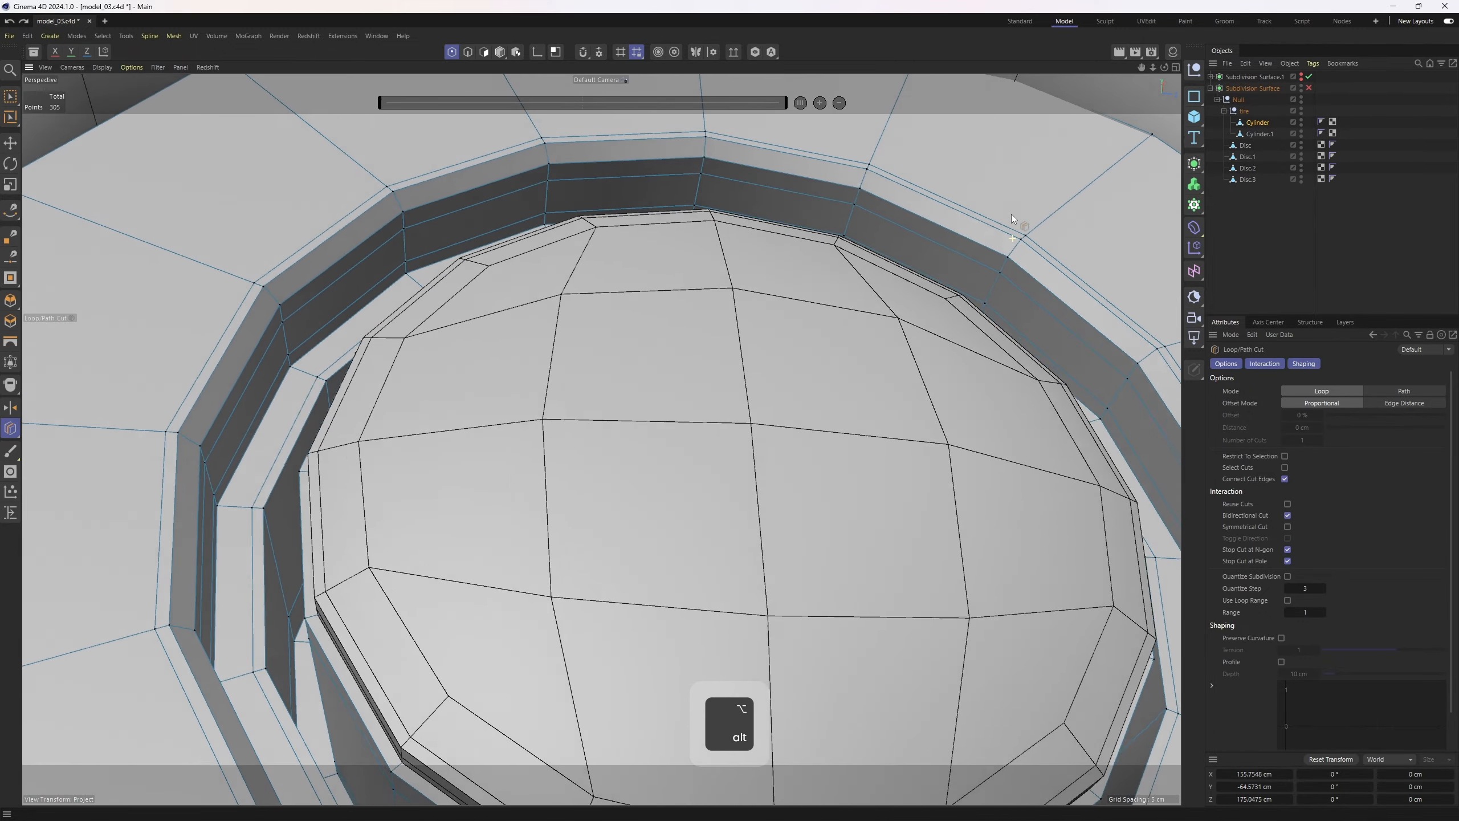
Select an inner rim edge loop and slide it with Edge Slide
{"action": "key", "text": "e"}
{"action": "double_click", "coordinate": [1017, 297]}
{"action": "key", "text": "m"}
{"action": "key", "text": "o"}
{"action": "left_click_drag", "start_coordinate": [1020, 297], "coordinate": [1033, 294]}
{"action": "key", "text": "q"}
{"action": "left_click", "coordinate": [1389, 197]}
{"action": "scroll", "coordinate": [870, 248], "scroll_direction": "down", "scroll_amount": 8}
{"action": "left_click_drag", "start_coordinate": [870, 248], "coordinate": [886, 344], "text": "alt"}
{"action": "key", "text": "n"}
{"action": "key", "text": "a"}
{"action": "scroll", "coordinate": [804, 402], "scroll_direction": "down", "scroll_amount": 5}
{"action": "left_click_drag", "start_coordinate": [791, 416], "coordinate": [832, 379], "text": "alt"}
{"action": "scroll", "coordinate": [857, 393], "scroll_direction": "up", "scroll_amount": 5}
{"action": "scroll", "coordinate": [832, 379], "scroll_direction": "up", "scroll_amount": 4}
{"action": "key", "text": "ctrl+z"}
{"action": "key", "text": "q"}
{"action": "scroll", "coordinate": [810, 406], "scroll_direction": "up", "scroll_amount": 5}
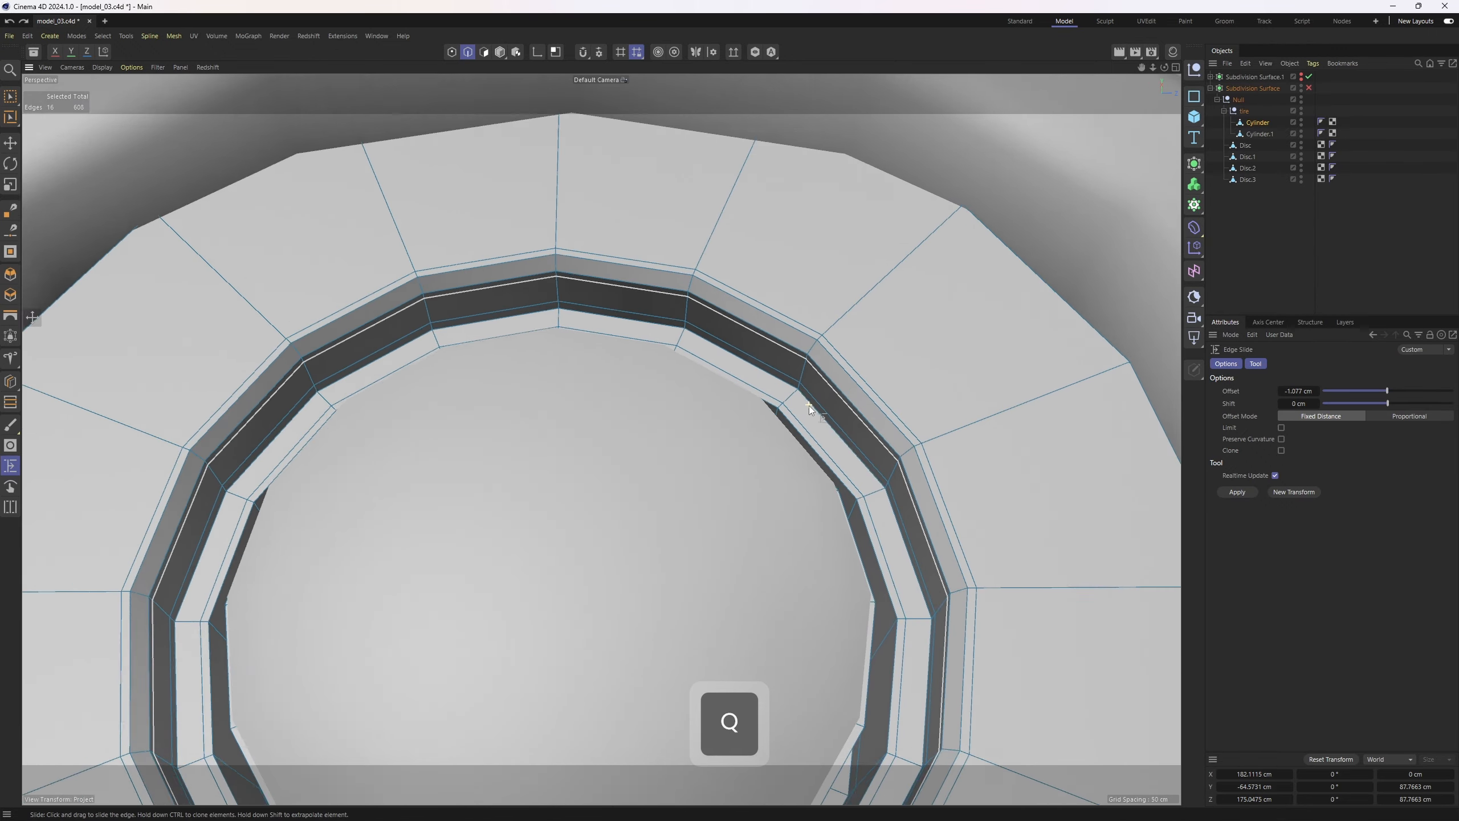
Select the polygon loop around the tire's inner rim
{"action": "key", "text": "3"}
{"action": "key", "text": "i"}
{"action": "key", "text": "u"}
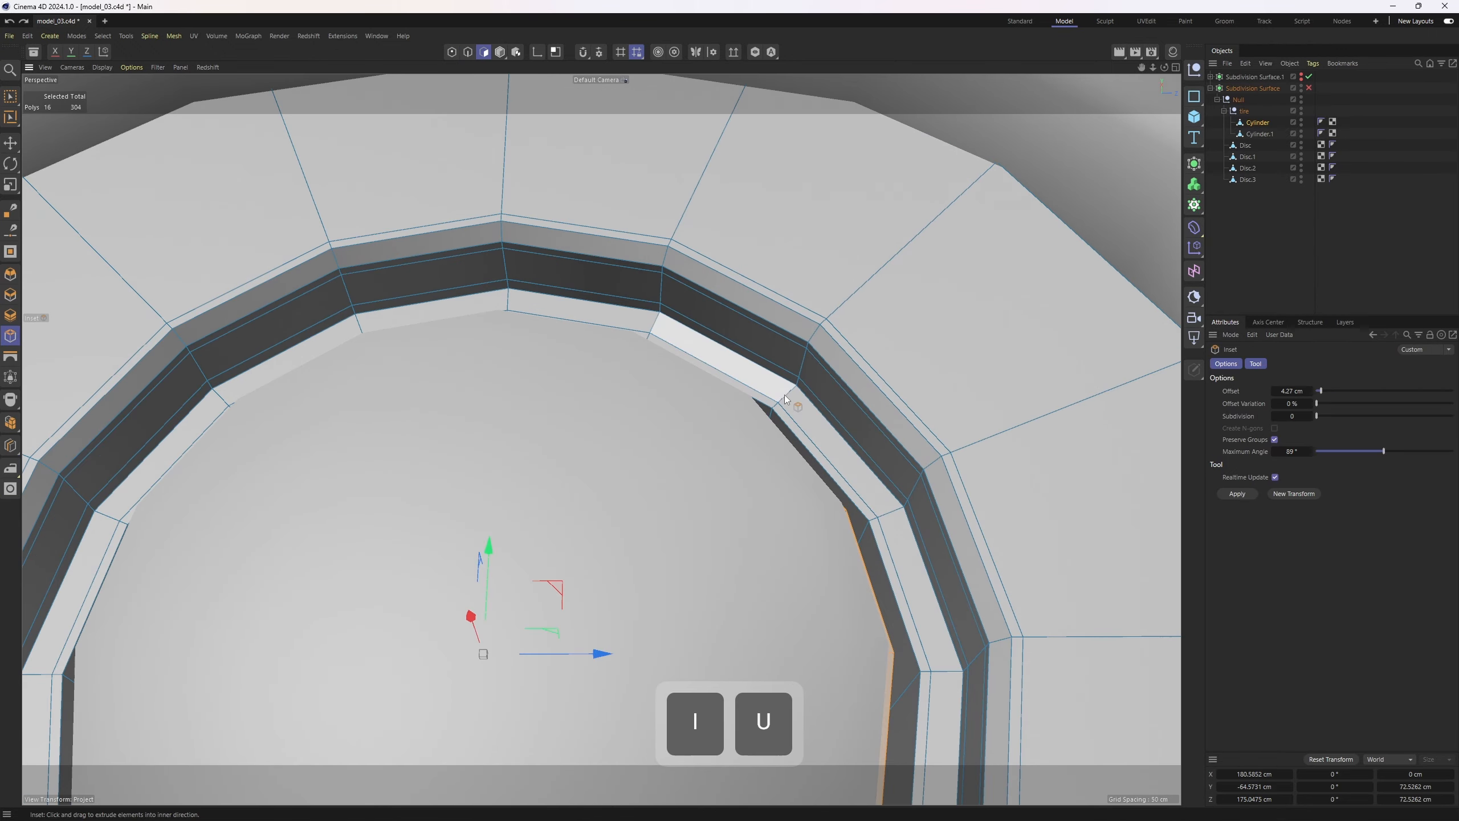
{"action": "key", "text": "u"}
{"action": "key", "text": "l"}
{"action": "left_click", "coordinate": [861, 419]}
{"action": "key", "text": "u"}
{"action": "key", "text": "y"}
{"action": "left_click_drag", "start_coordinate": [797, 399], "coordinate": [656, 566], "text": "alt"}
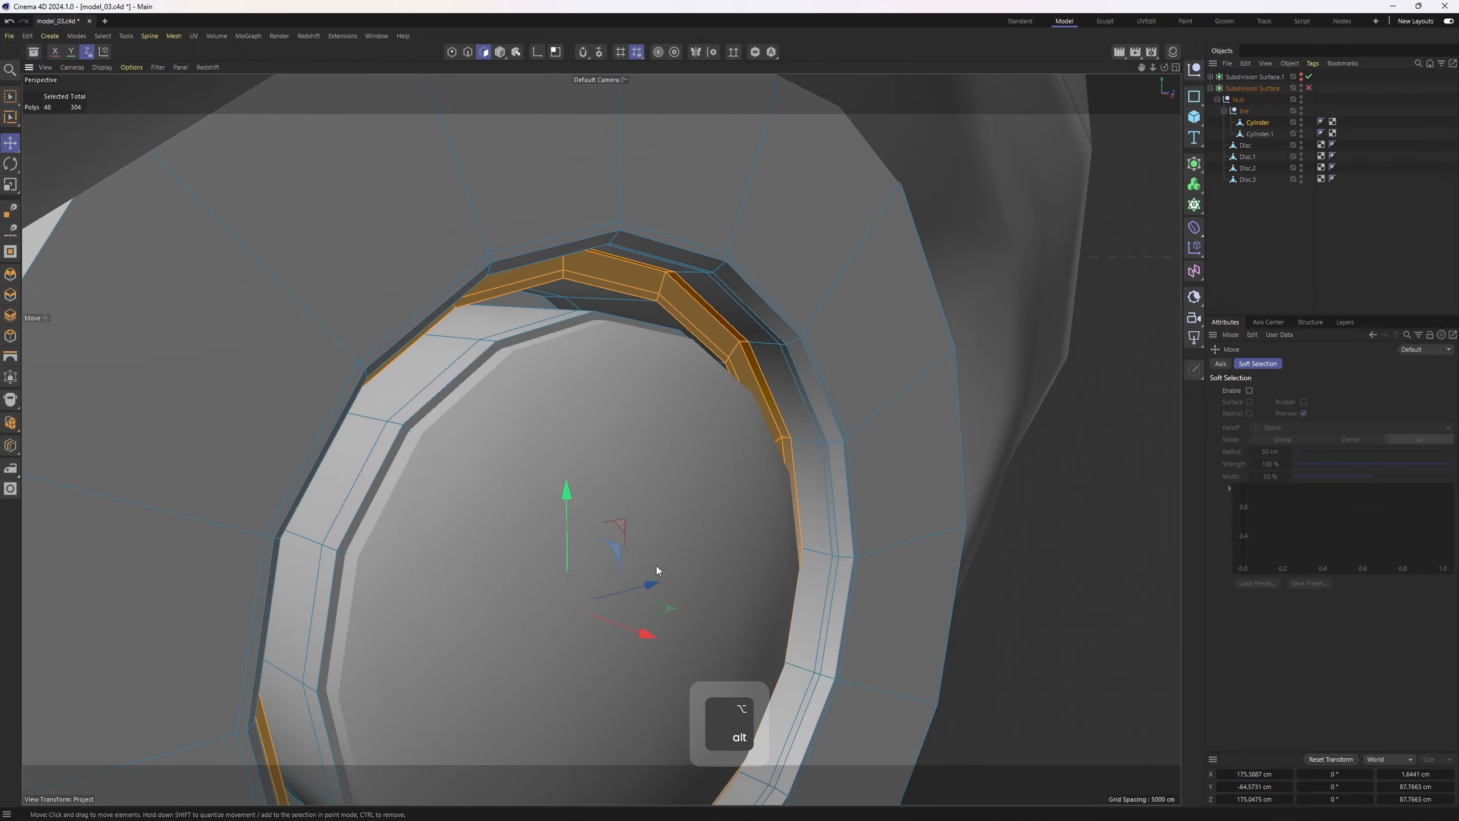
{"action": "left_click_drag", "start_coordinate": [639, 637], "coordinate": [654, 645], "text": "alt"}
{"action": "key", "text": "q"}
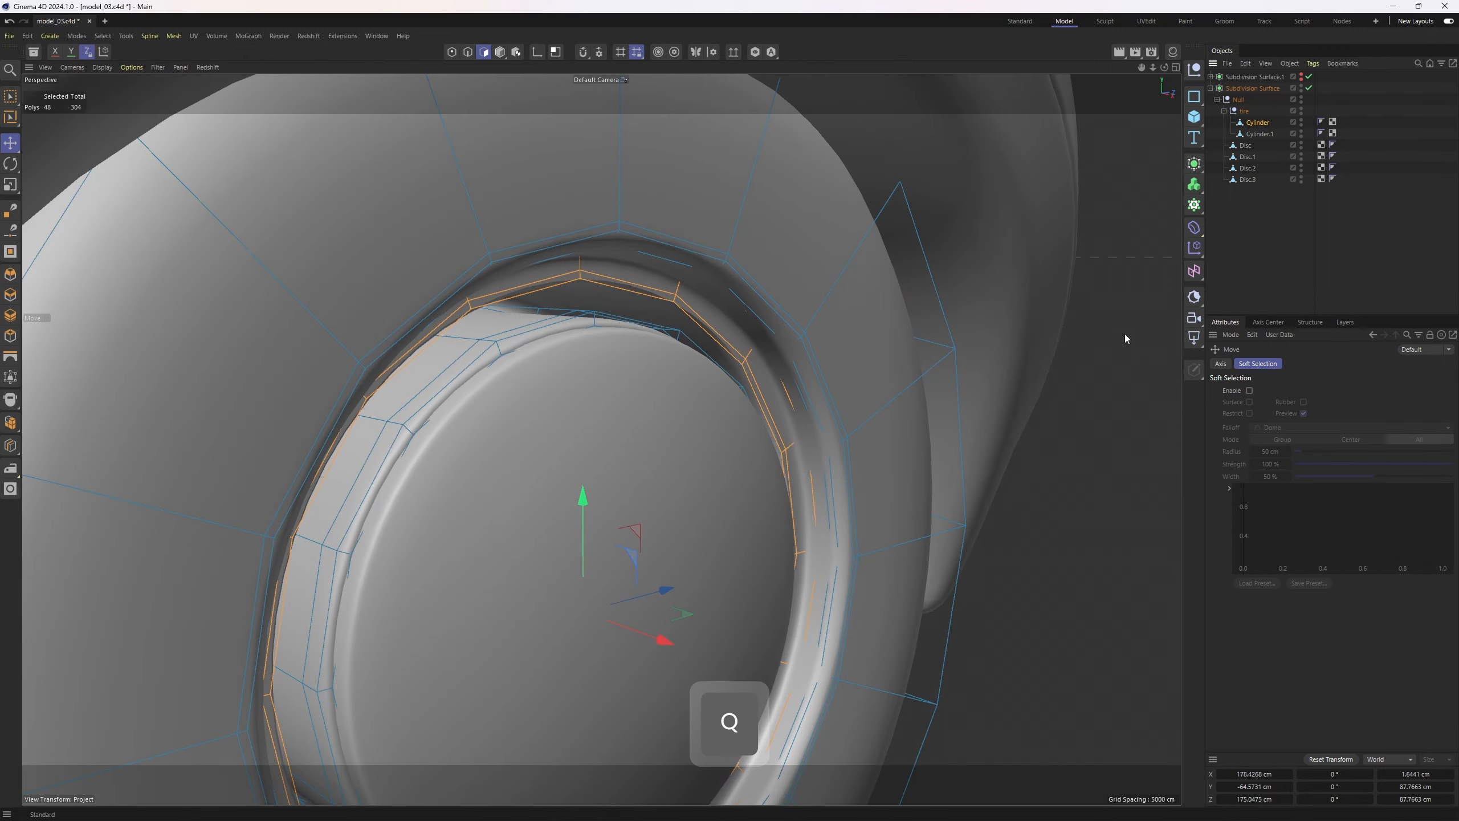
Select the outer edge loop of the tire's front face
{"action": "key", "text": "q"}
{"action": "mouse_move", "coordinate": [785, 381]}
{"action": "left_mouse_down", "text": "alt"}
{"action": "mouse_move", "coordinate": [809, 358]}
{"action": "mouse_move", "coordinate": [853, 374]}
{"action": "mouse_move", "coordinate": [671, 410]}
{"action": "mouse_move", "coordinate": [690, 407]}
{"action": "mouse_move", "coordinate": [592, 485]}
{"action": "left_mouse_up", "text": "alt"}
{"action": "key", "text": "2"}
{"action": "key", "text": "m"}
{"action": "key", "text": "o"}
{"action": "scroll", "coordinate": [841, 373], "scroll_direction": "up", "scroll_amount": 3}
{"action": "scroll", "coordinate": [672, 409], "scroll_direction": "up", "scroll_amount": 2}
{"action": "key", "text": "2"}
{"action": "key", "text": "e"}
{"action": "left_click", "coordinate": [684, 411]}
{"action": "double_click", "coordinate": [684, 411]}
{"action": "scroll", "coordinate": [593, 486], "scroll_direction": "down", "scroll_amount": 2}
{"action": "middle_click_drag", "start_coordinate": [593, 486], "coordinate": [647, 461], "text": "alt"}
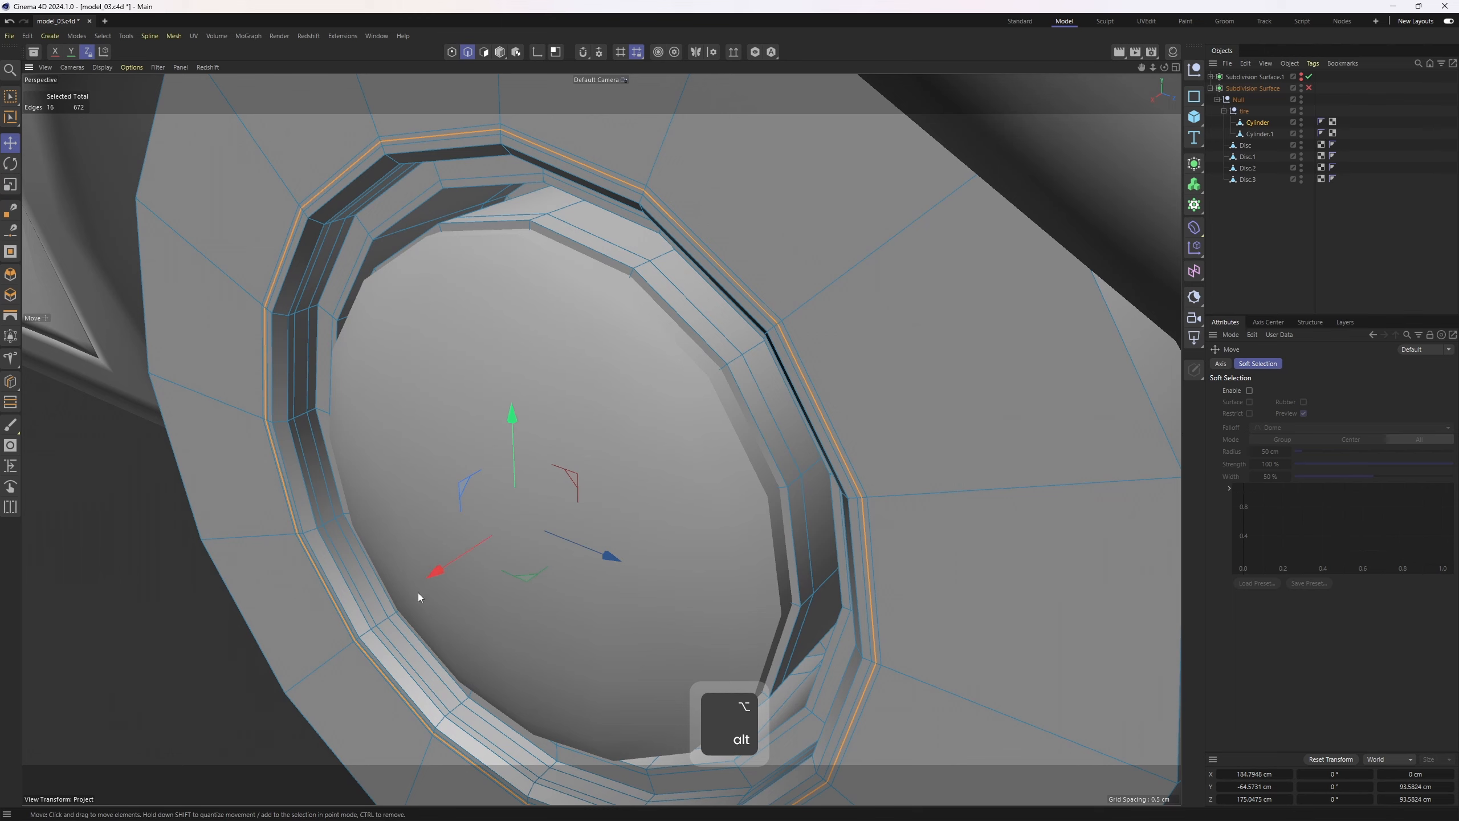
{"action": "left_click_drag", "start_coordinate": [441, 578], "coordinate": [446, 577]}
{"action": "left_click_drag", "start_coordinate": [756, 382], "coordinate": [861, 323], "text": "alt"}
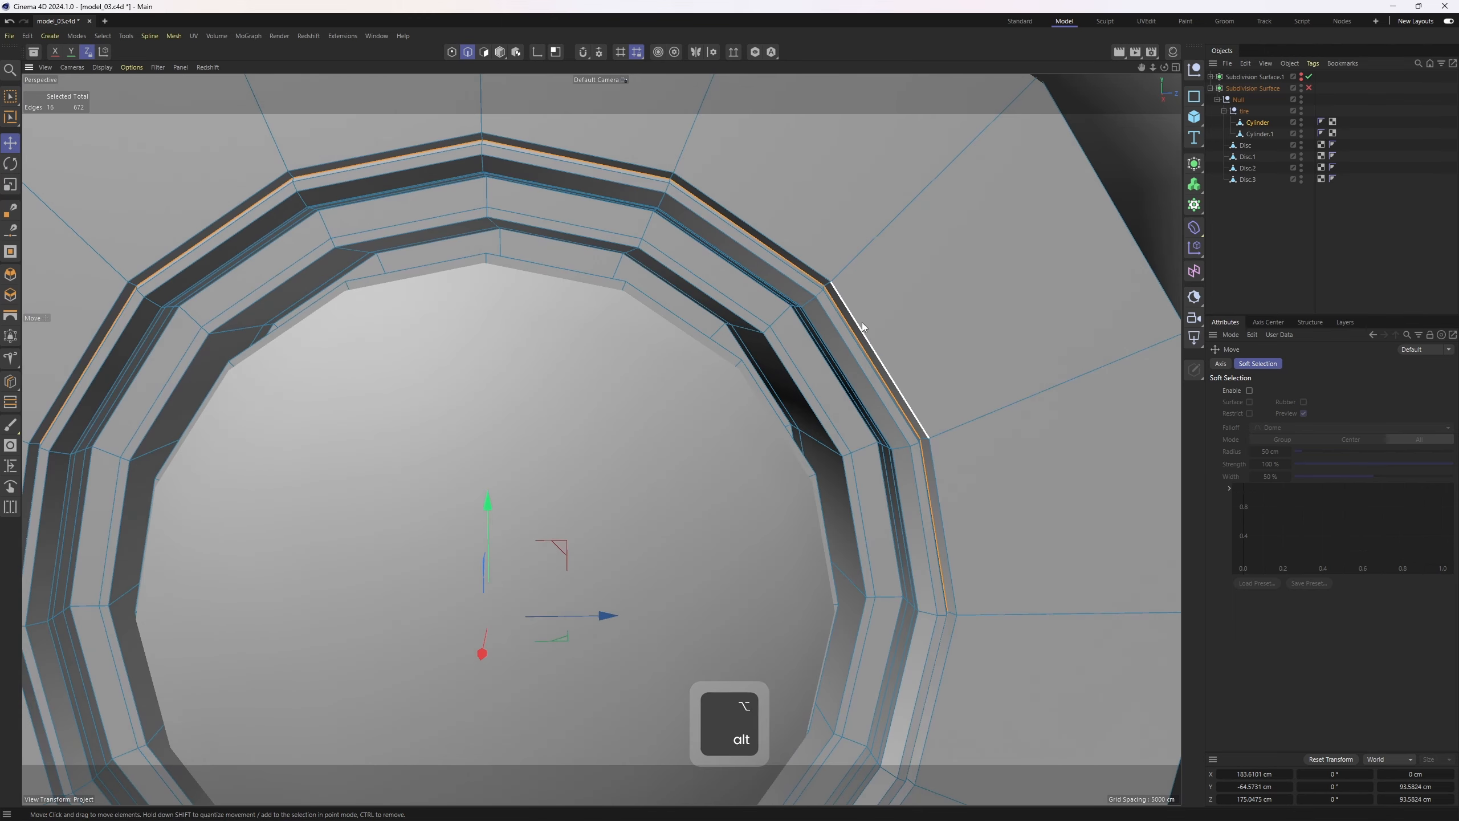
Scale the selected outer edge loop slightly
{"action": "key", "text": "t"}
{"action": "left_click_drag", "start_coordinate": [1092, 424], "coordinate": [1089, 423]}
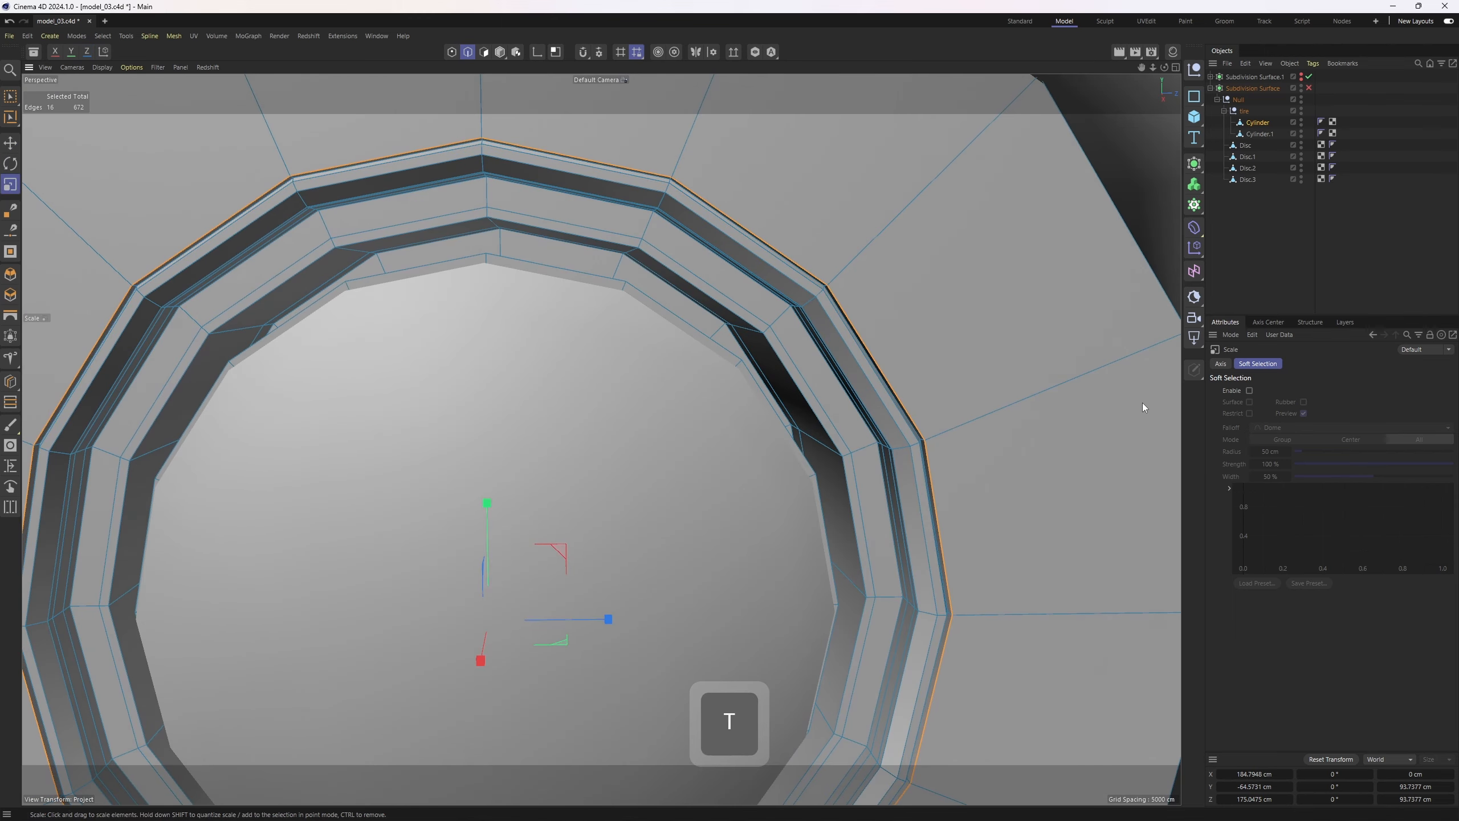
{"action": "key", "text": "q"}
{"action": "left_click", "coordinate": [1252, 247]}
{"action": "left_click_drag", "start_coordinate": [910, 236], "coordinate": [816, 282], "text": "alt"}
{"action": "key", "text": "ctrl+z"}
{"action": "left_click_drag", "start_coordinate": [914, 362], "coordinate": [975, 317], "text": "alt"}
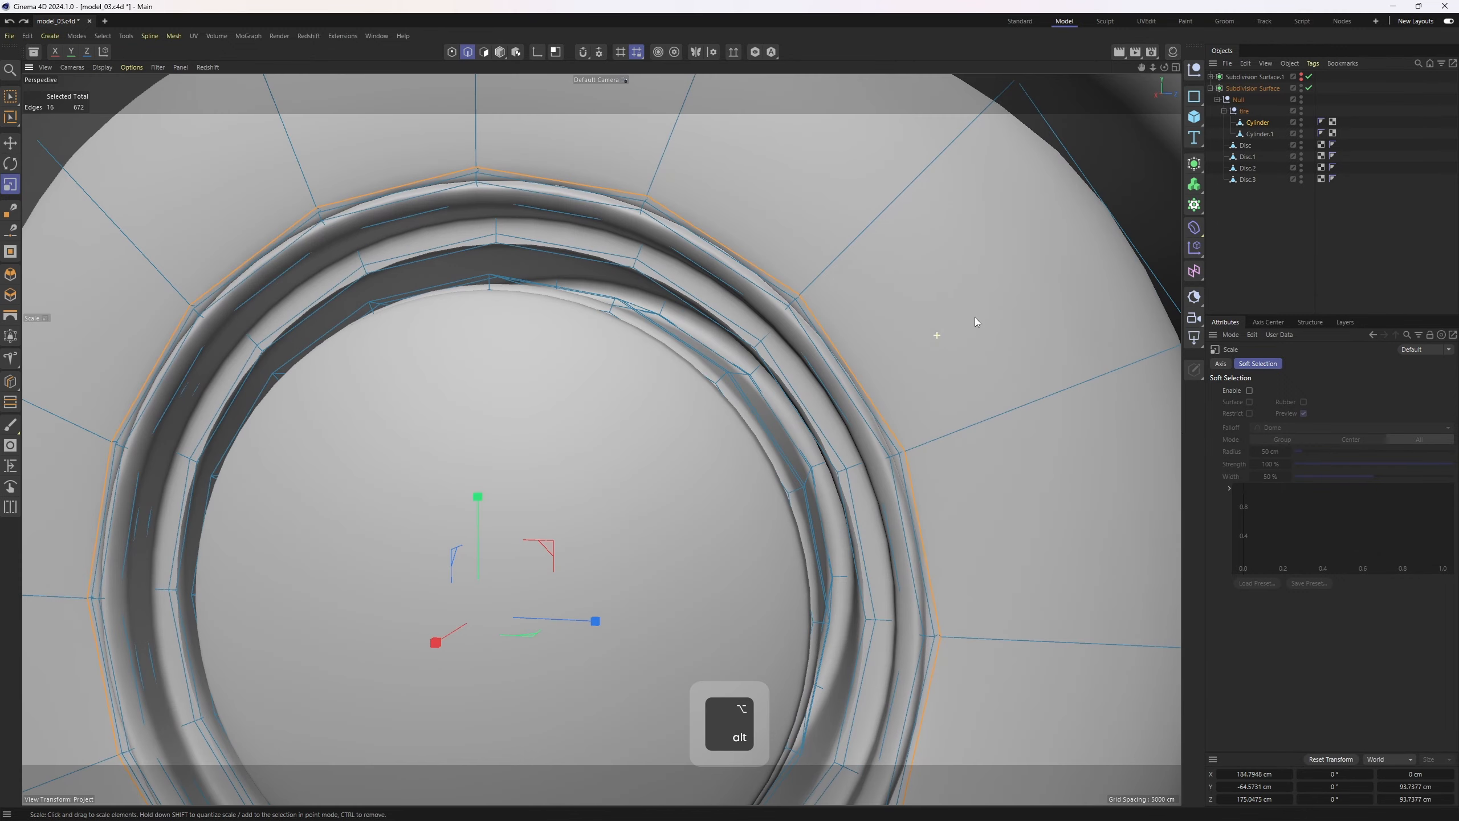
Turn off the subdivision surface and display the low-poly car and tire with wireframe lines
{"action": "left_click", "coordinate": [1252, 247]}
{"action": "left_click_drag", "start_coordinate": [807, 301], "coordinate": [796, 311], "text": "alt"}
{"action": "right_click_drag", "start_coordinate": [797, 311], "coordinate": [683, 351], "text": "alt"}
{"action": "left_click_drag", "start_coordinate": [683, 352], "coordinate": [738, 357], "text": "alt"}
{"action": "right_click_drag", "start_coordinate": [739, 357], "coordinate": [686, 361], "text": "alt"}
{"action": "left_click_drag", "start_coordinate": [686, 361], "coordinate": [604, 360], "text": "alt"}
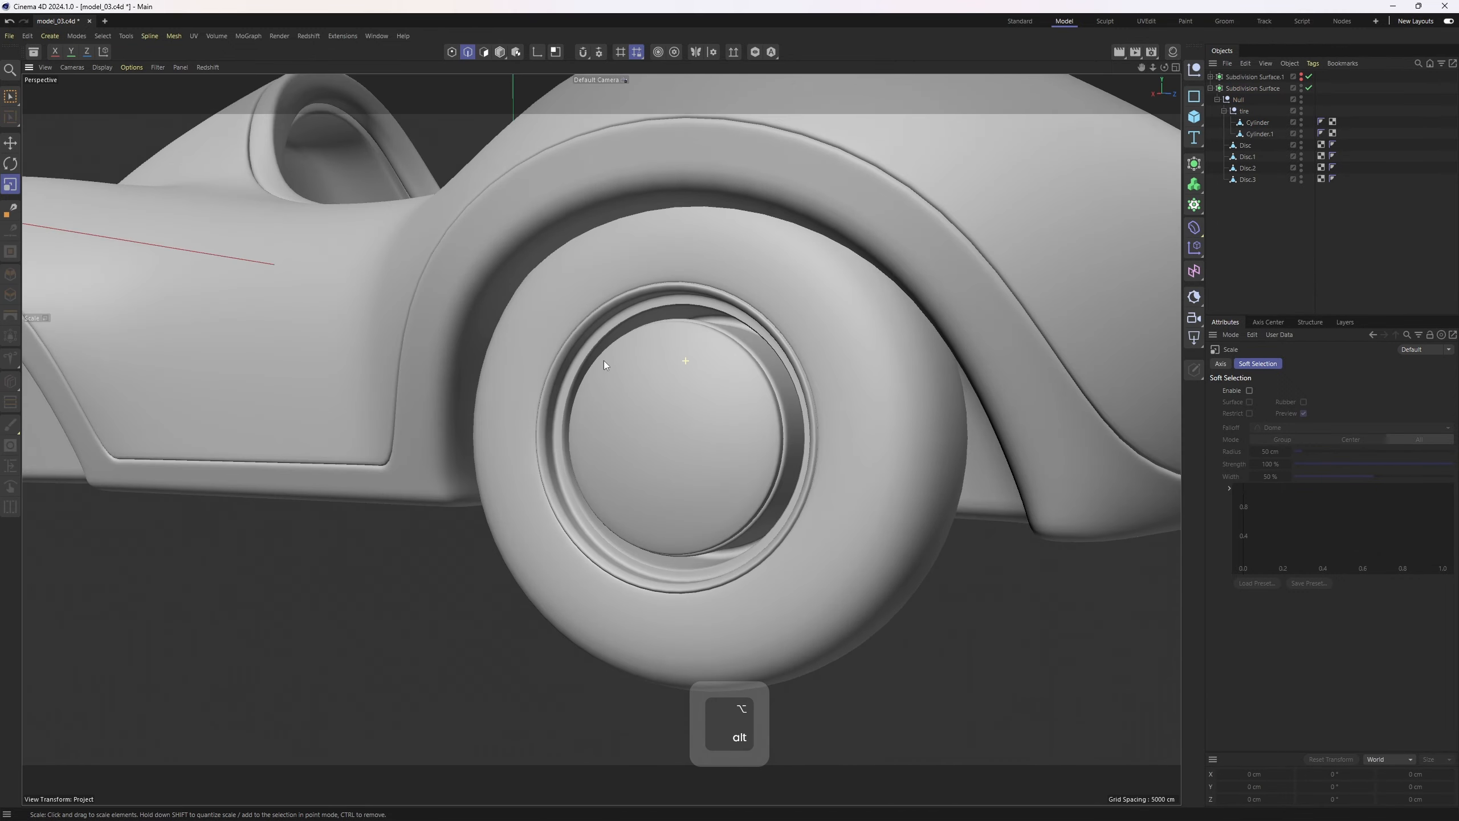
{"action": "mouse_move", "coordinate": [645, 444]}
{"action": "left_mouse_down", "text": "alt"}
{"action": "mouse_move", "coordinate": [648, 496]}
{"action": "mouse_move", "coordinate": [707, 426]}
{"action": "mouse_move", "coordinate": [612, 353]}
{"action": "mouse_move", "coordinate": [404, 479]}
{"action": "mouse_move", "coordinate": [436, 605]}
{"action": "mouse_move", "coordinate": [687, 392]}
{"action": "mouse_move", "coordinate": [782, 450]}
{"action": "mouse_move", "coordinate": [804, 421]}
{"action": "left_mouse_up", "text": "alt"}
{"action": "key", "text": "ctrl+z"}
{"action": "key", "text": "q"}
{"action": "key", "text": "e"}
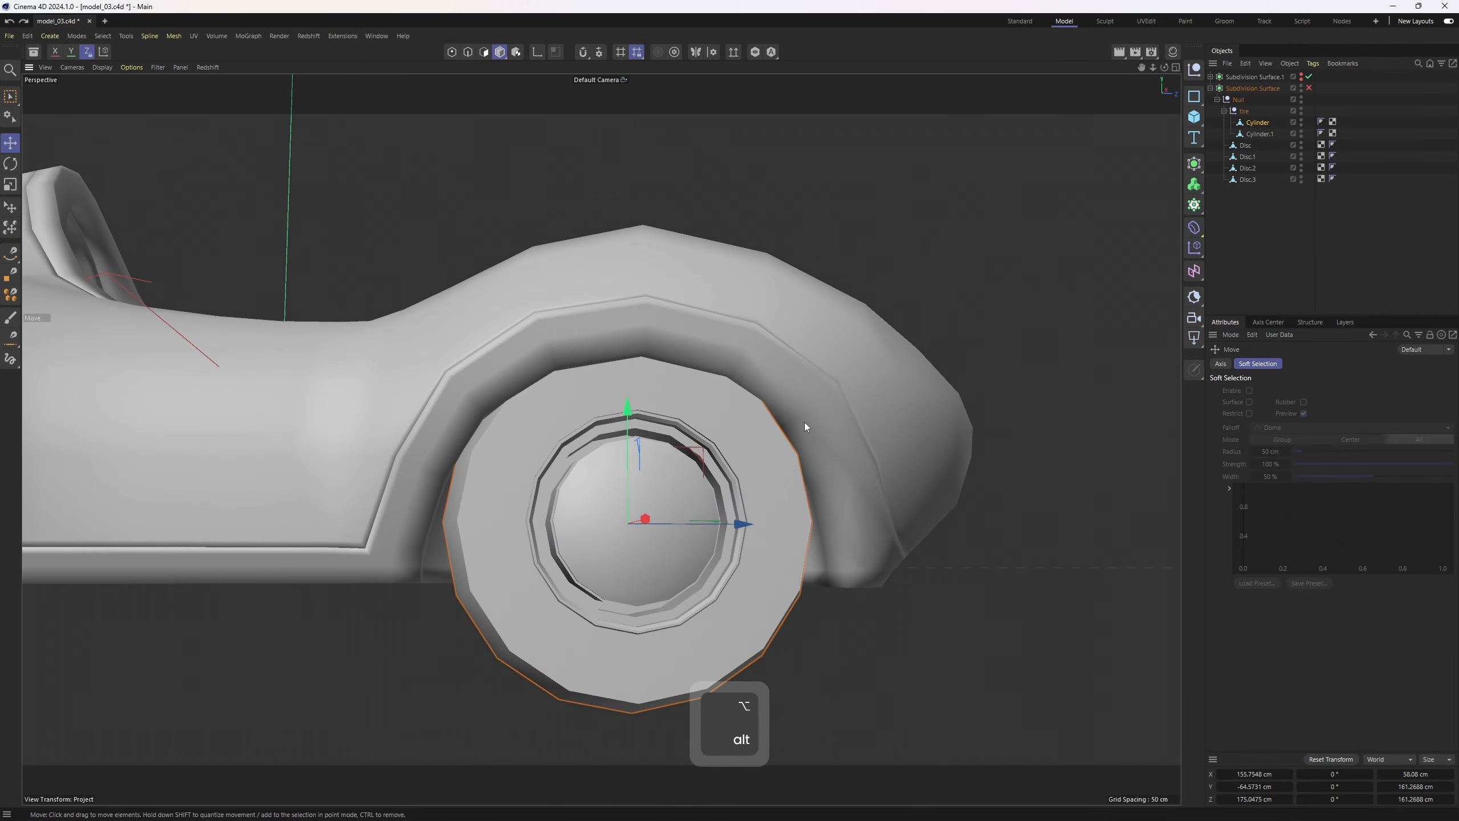
{"action": "key", "text": "n"}
{"action": "middle_click_drag", "start_coordinate": [495, 496], "coordinate": [622, 459], "text": "alt"}
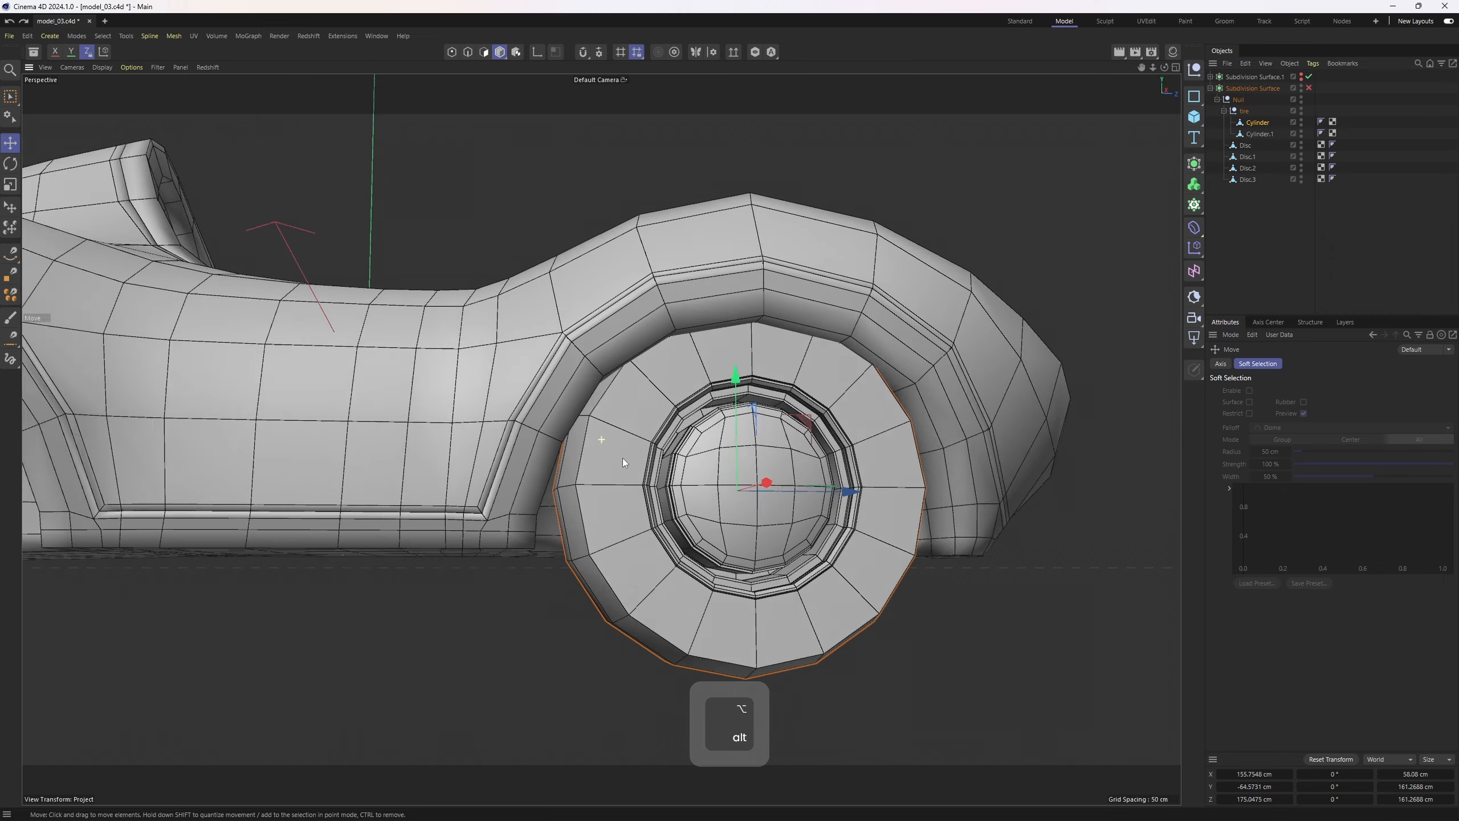
{"action": "left_click_drag", "start_coordinate": [528, 610], "coordinate": [599, 541], "text": "alt"}
Rename the first two disc objects as bottom and ex
{"action": "left_click", "coordinate": [696, 427]}
{"action": "left_click_drag", "start_coordinate": [698, 426], "coordinate": [752, 470], "text": "alt"}
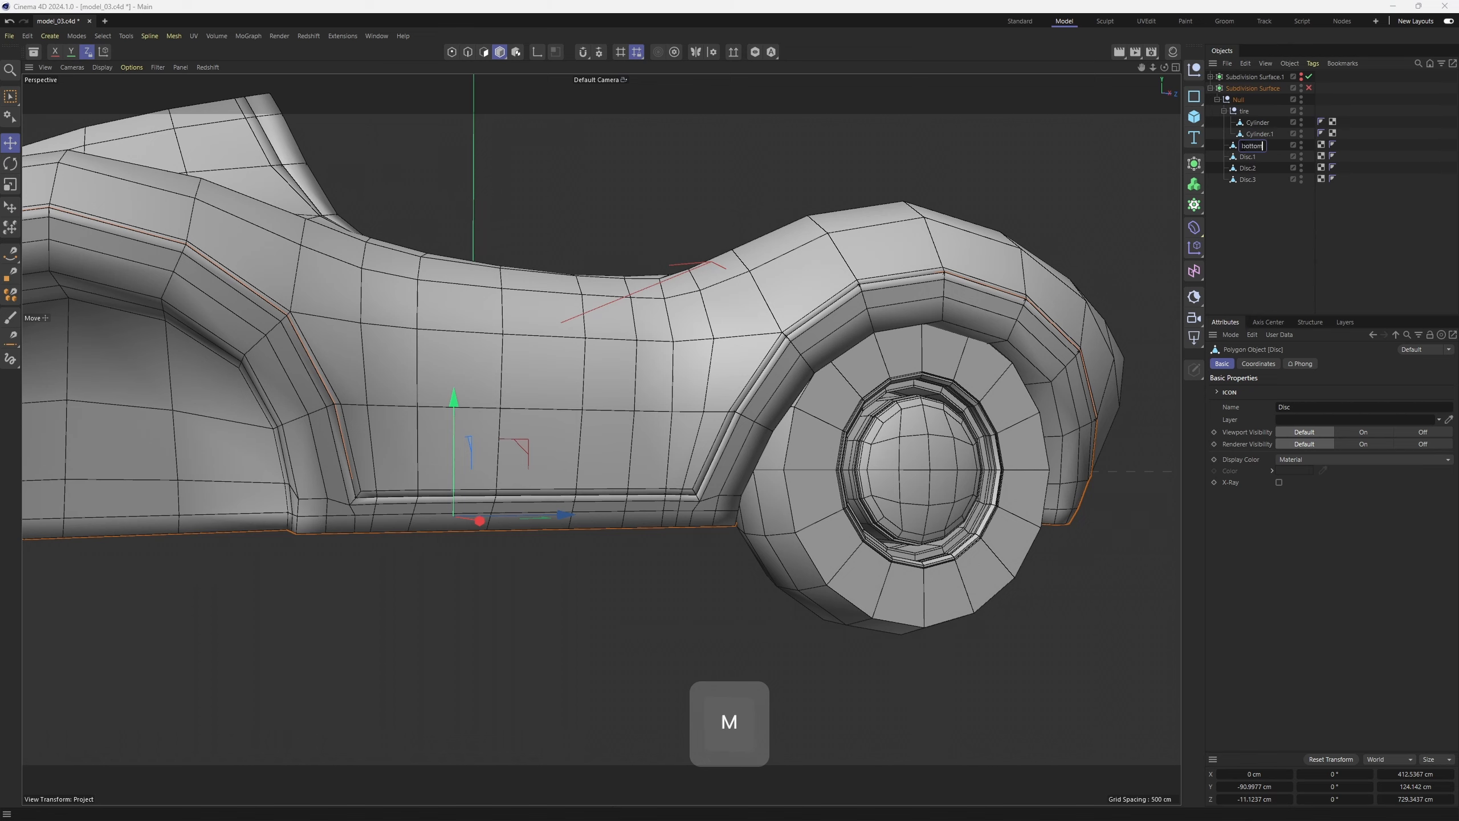
{"action": "left_click", "coordinate": [1254, 159]}
{"action": "left_click_drag", "start_coordinate": [517, 489], "coordinate": [510, 566], "text": "alt"}
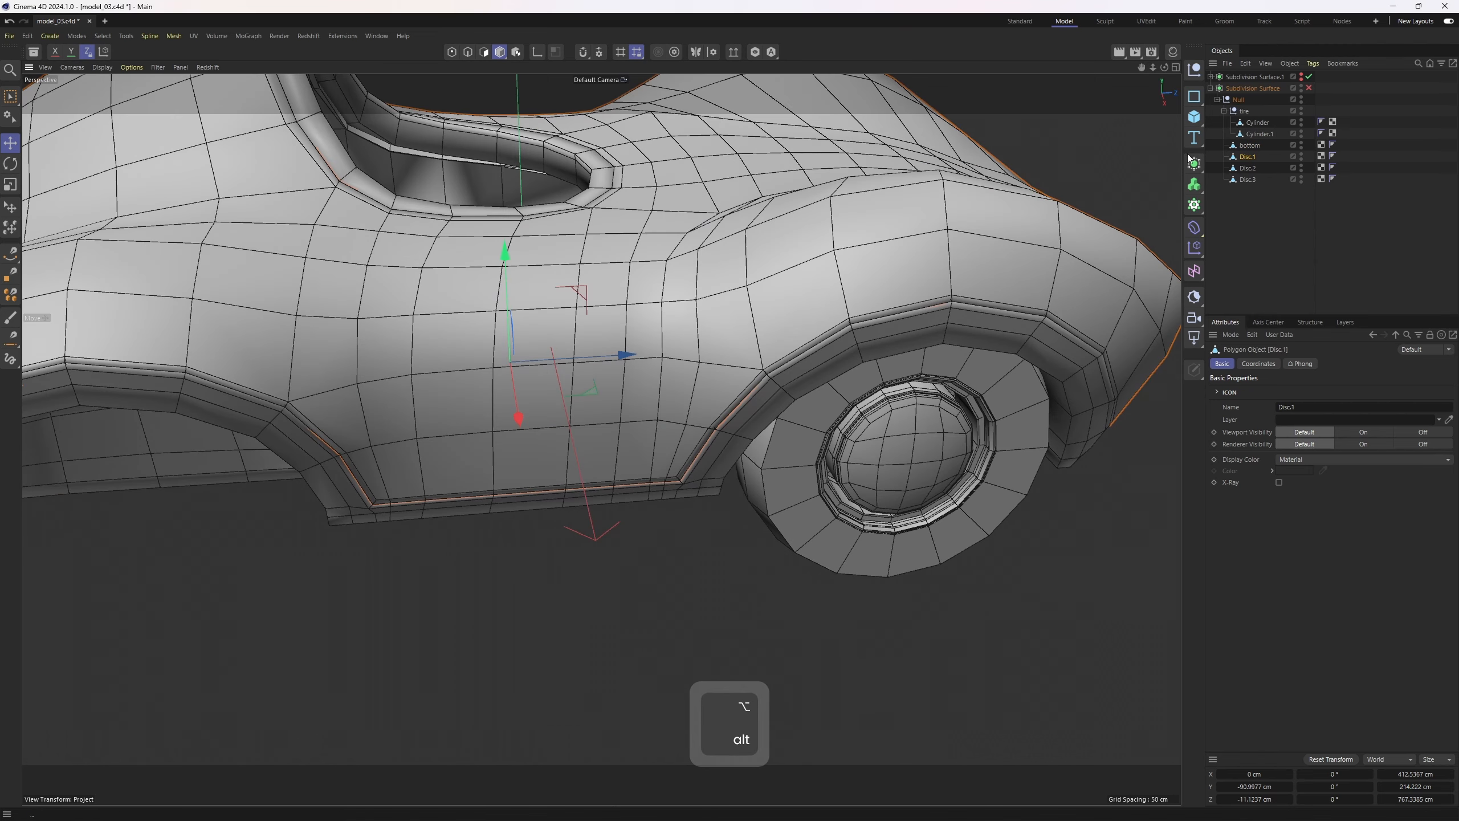
{"action": "double_click", "coordinate": [1238, 157]}
{"action": "key", "text": "e"}
{"action": "key", "text": "x"}
{"action": "left_click", "coordinate": [1293, 190]}
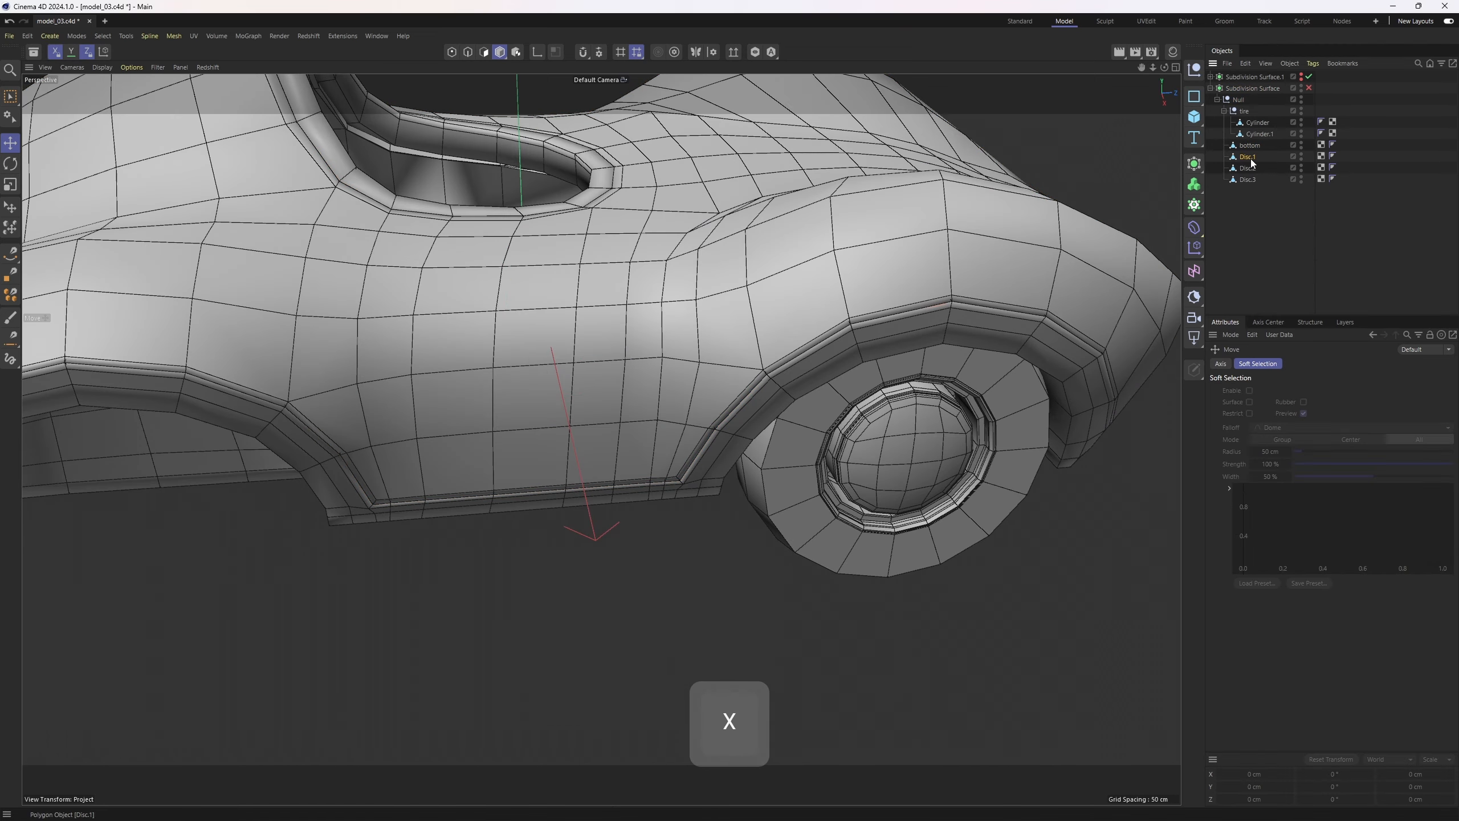
{"action": "double_click", "coordinate": [1251, 158]}
{"action": "type", "text": "ex"}
{"action": "left_click", "coordinate": [1290, 194]}
Rename the third disc object as int_frame and the fourth as int
{"action": "left_click", "coordinate": [1248, 168]}
{"action": "middle_click_drag", "start_coordinate": [767, 209], "coordinate": [855, 309], "text": "alt"}
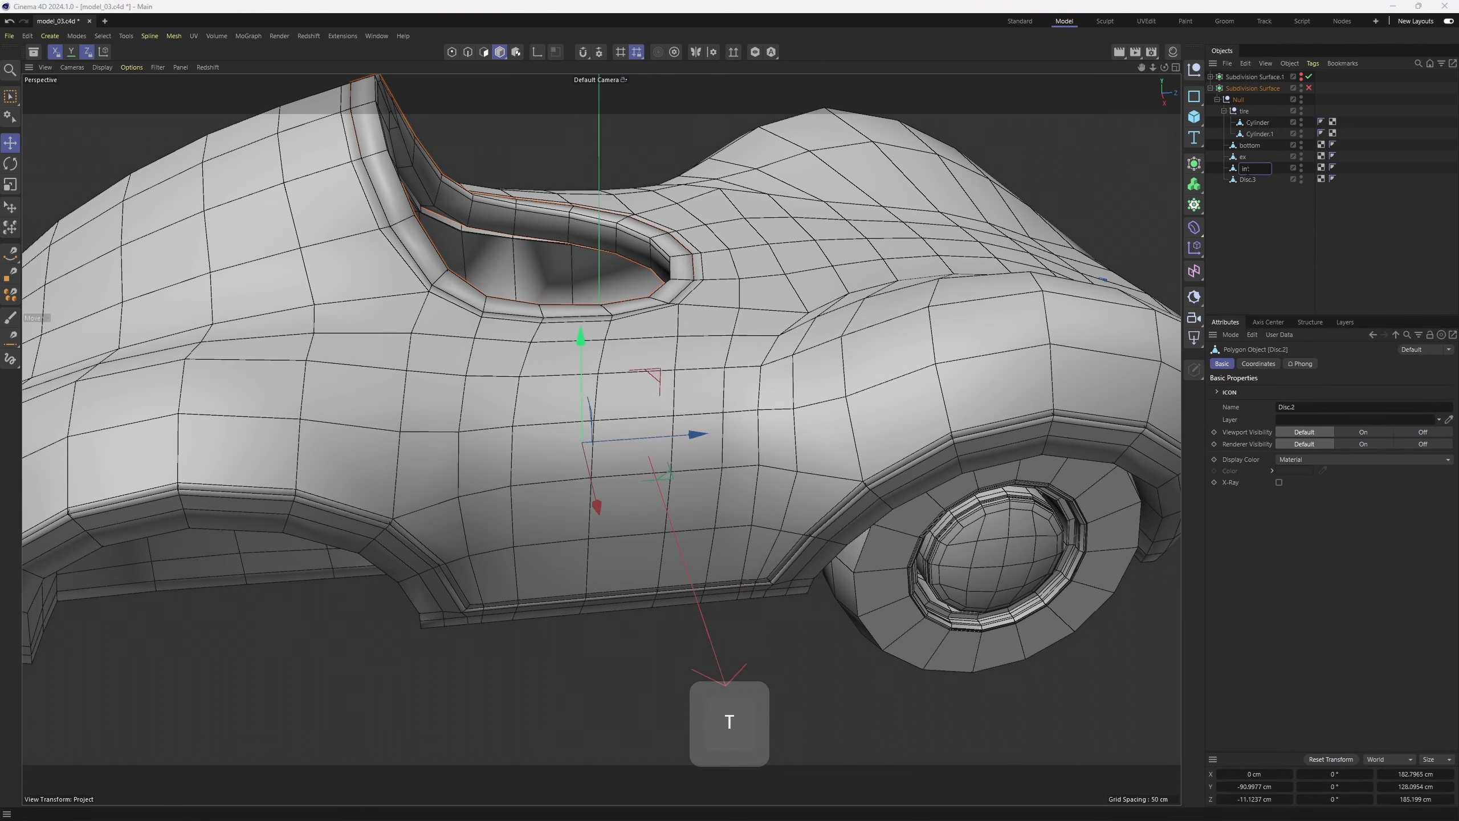
{"action": "left_click_drag", "start_coordinate": [689, 402], "coordinate": [751, 405], "text": "alt"}
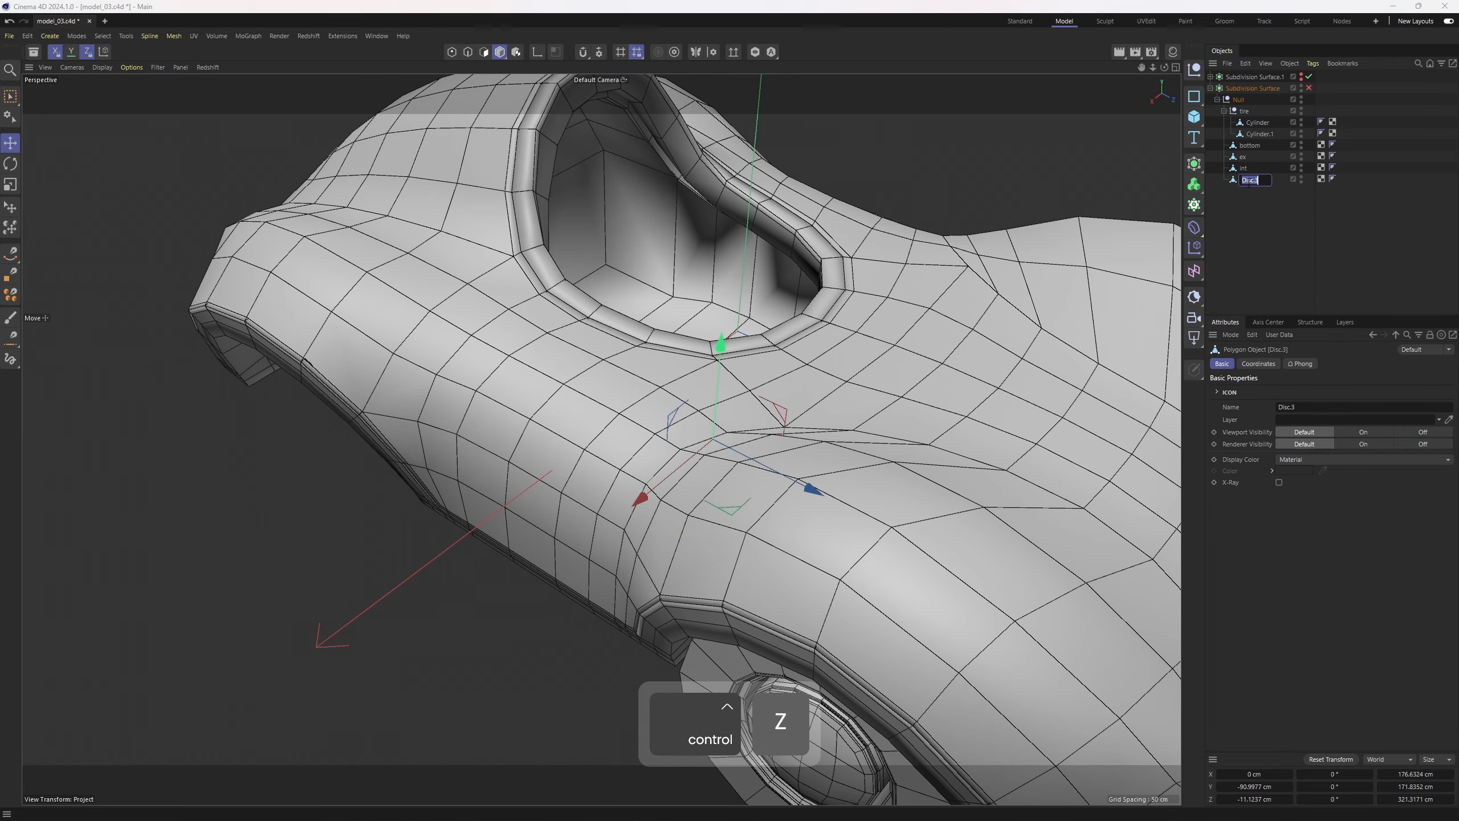
{"action": "type", "text": "int"}
{"action": "key", "text": "Return"}
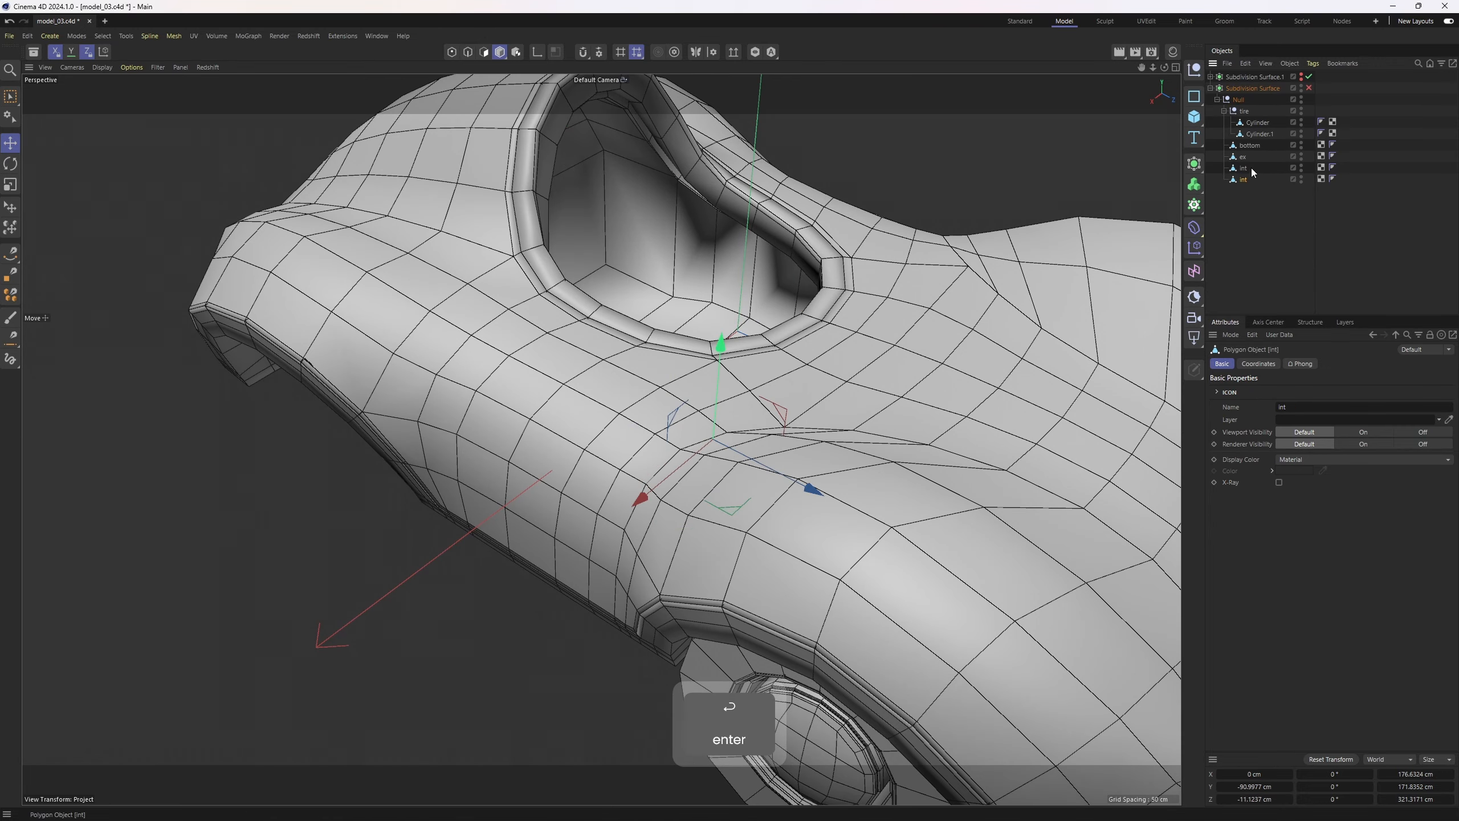
{"action": "left_click", "coordinate": [1247, 167]}
{"action": "key", "text": "ctrl+z"}
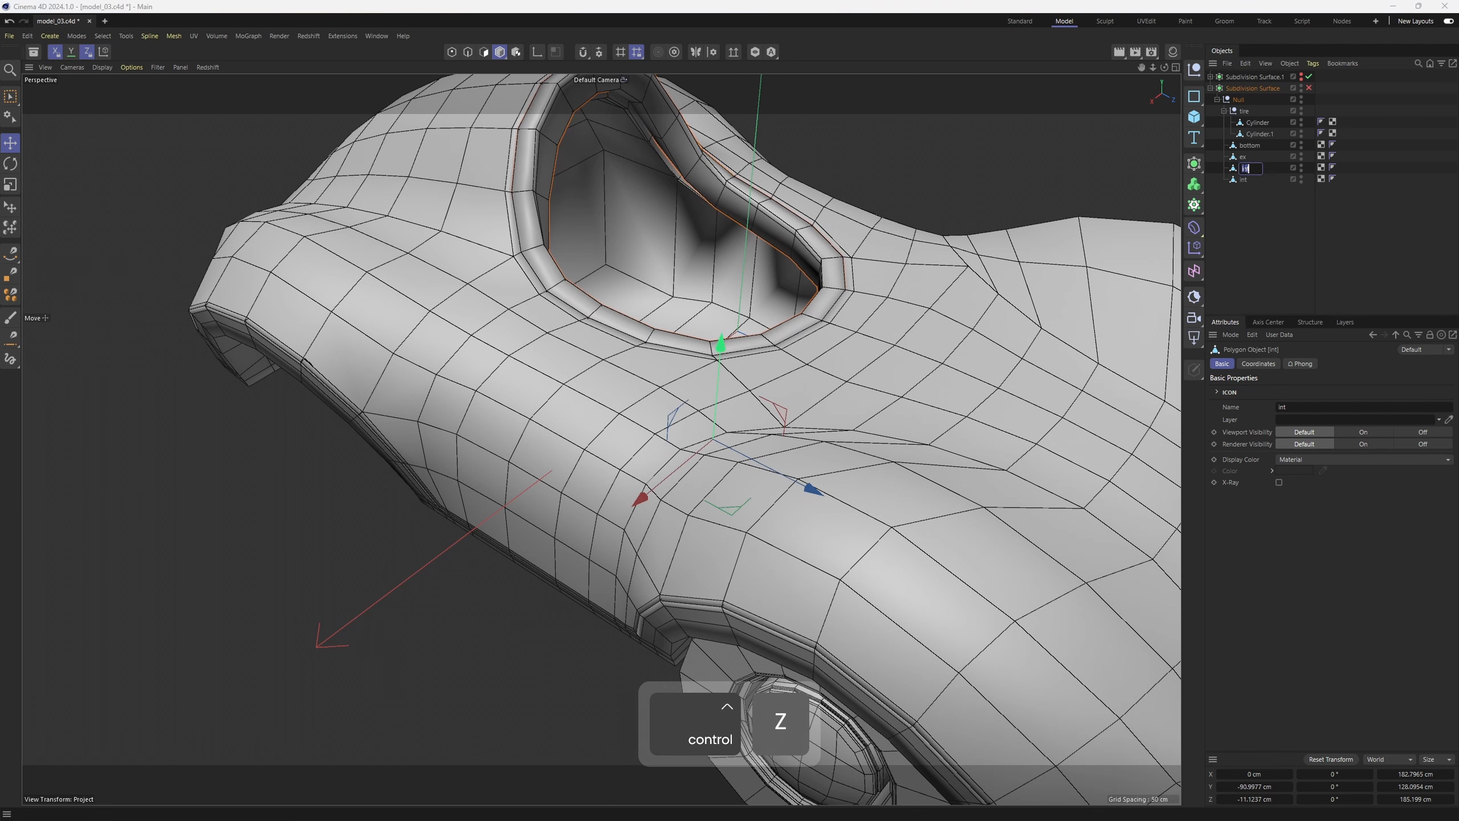
{"action": "type", "text": "int_frame"}
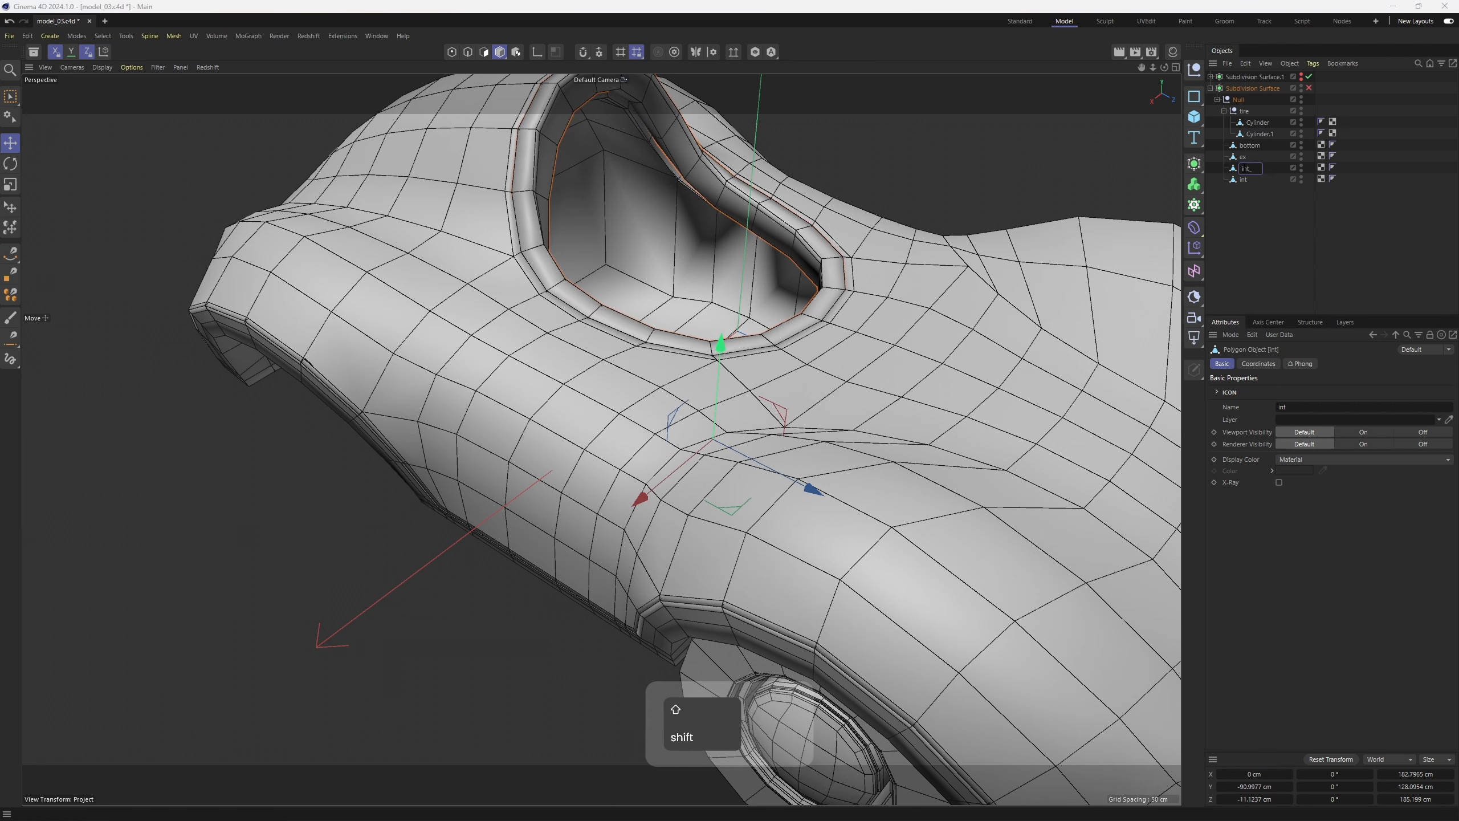
{"action": "key", "text": "Return"}
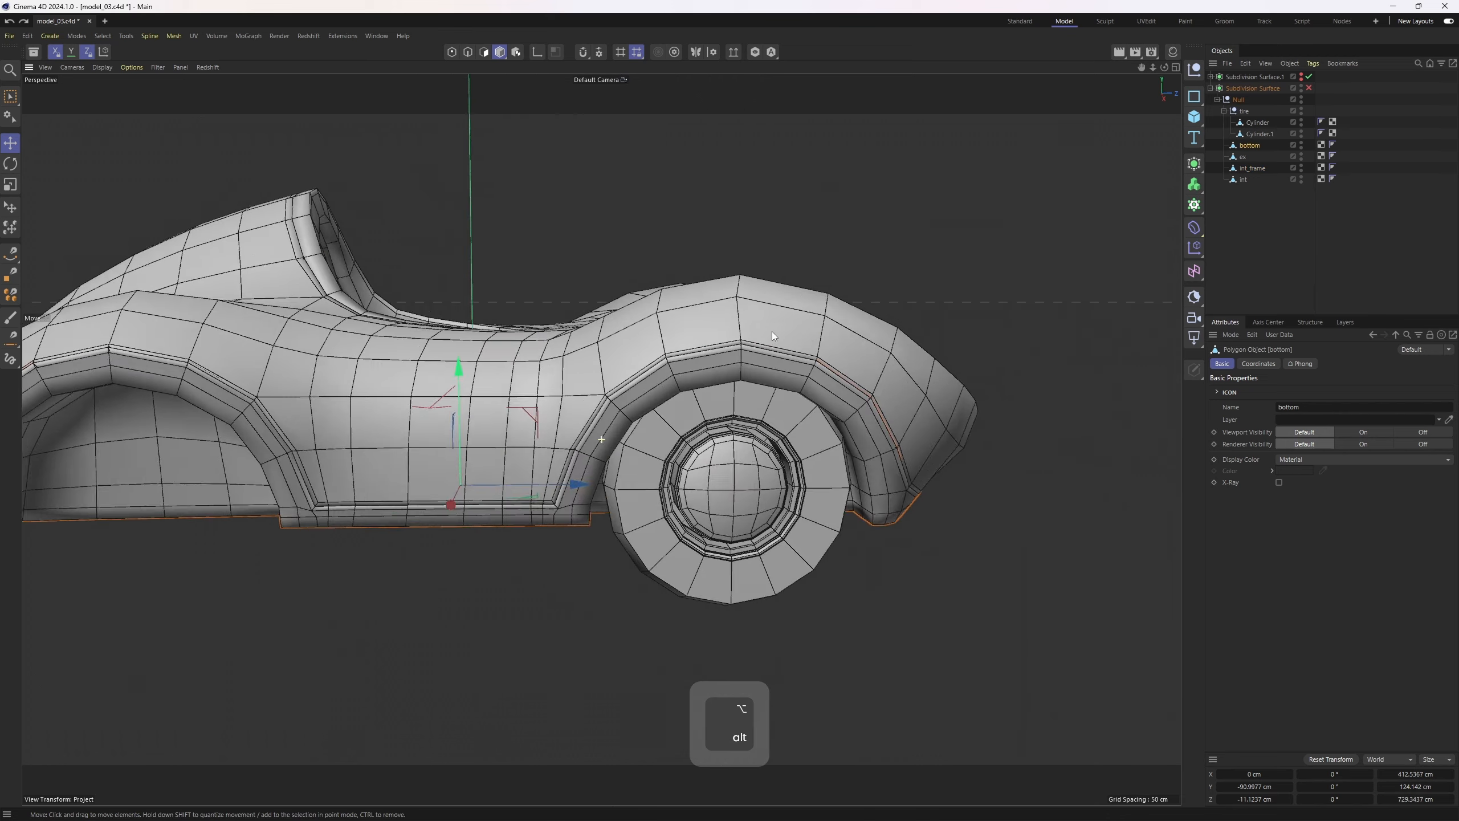
Isolate the bottom object together with a tire cylinder in the viewport
{"action": "left_click_drag", "start_coordinate": [772, 330], "coordinate": [832, 259], "text": "alt"}
{"action": "left_click", "coordinate": [1265, 135], "text": "ctrl"}
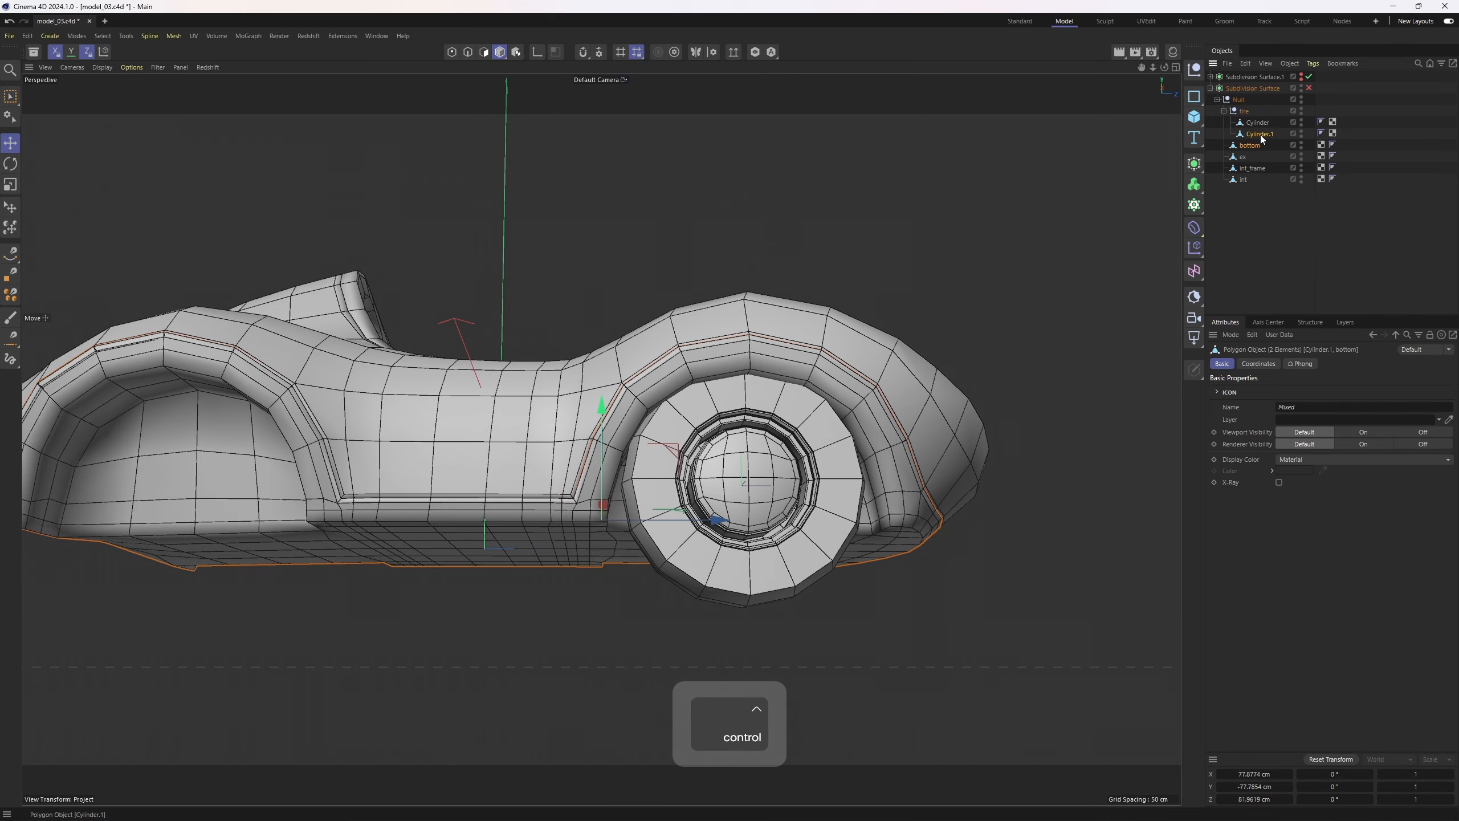
{"action": "left_click_drag", "start_coordinate": [828, 499], "coordinate": [833, 413], "text": "alt"}
{"action": "left_click", "coordinate": [904, 559]}
{"action": "left_click", "coordinate": [800, 594], "text": "shift"}
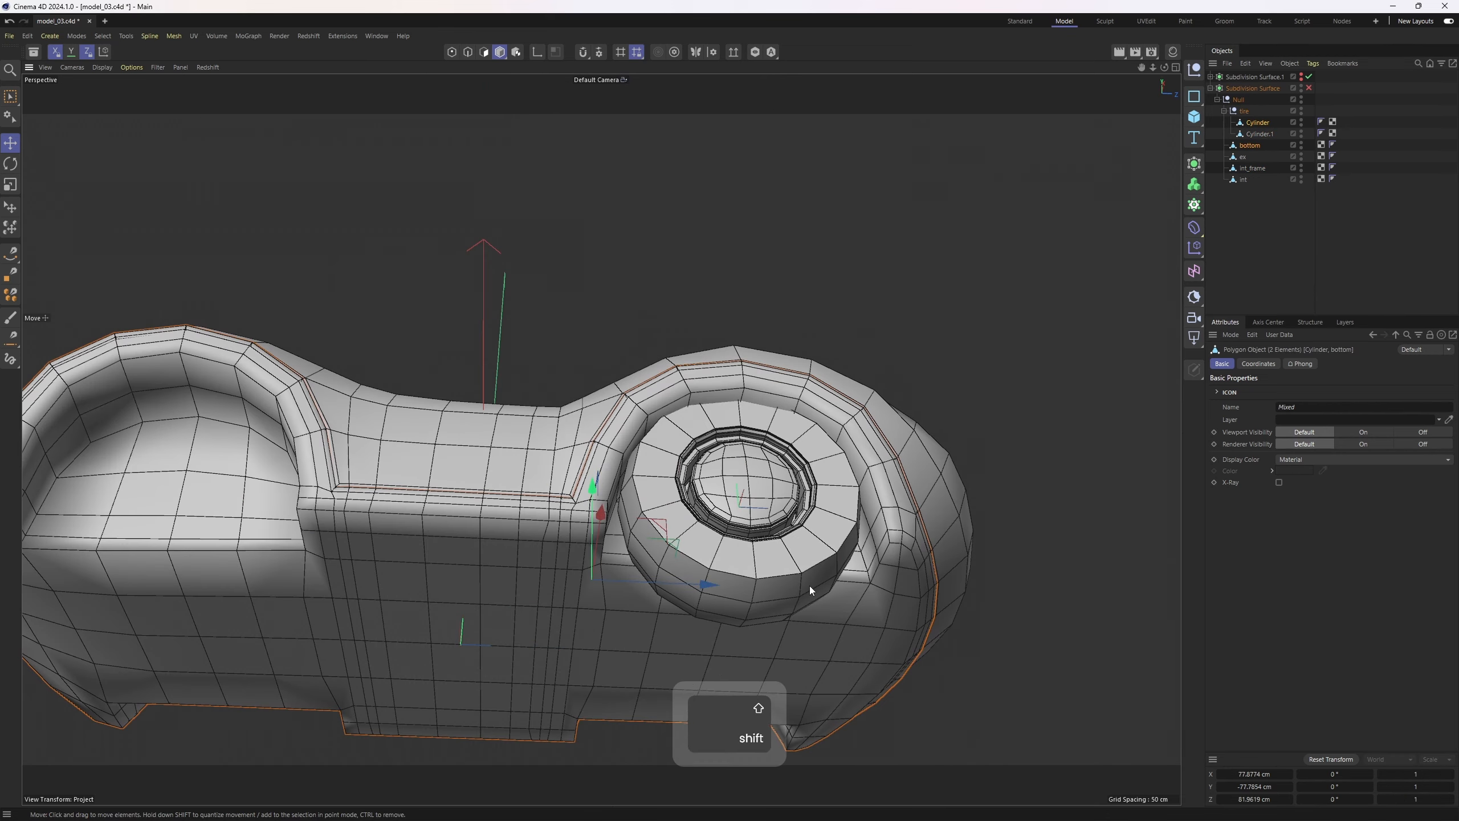
{"action": "left_click", "coordinate": [754, 55]}
{"action": "left_click_drag", "start_coordinate": [735, 391], "coordinate": [878, 505], "text": "alt"}
{"action": "left_click", "coordinate": [601, 438]}
{"action": "left_click_drag", "start_coordinate": [601, 438], "coordinate": [641, 454], "text": "alt"}
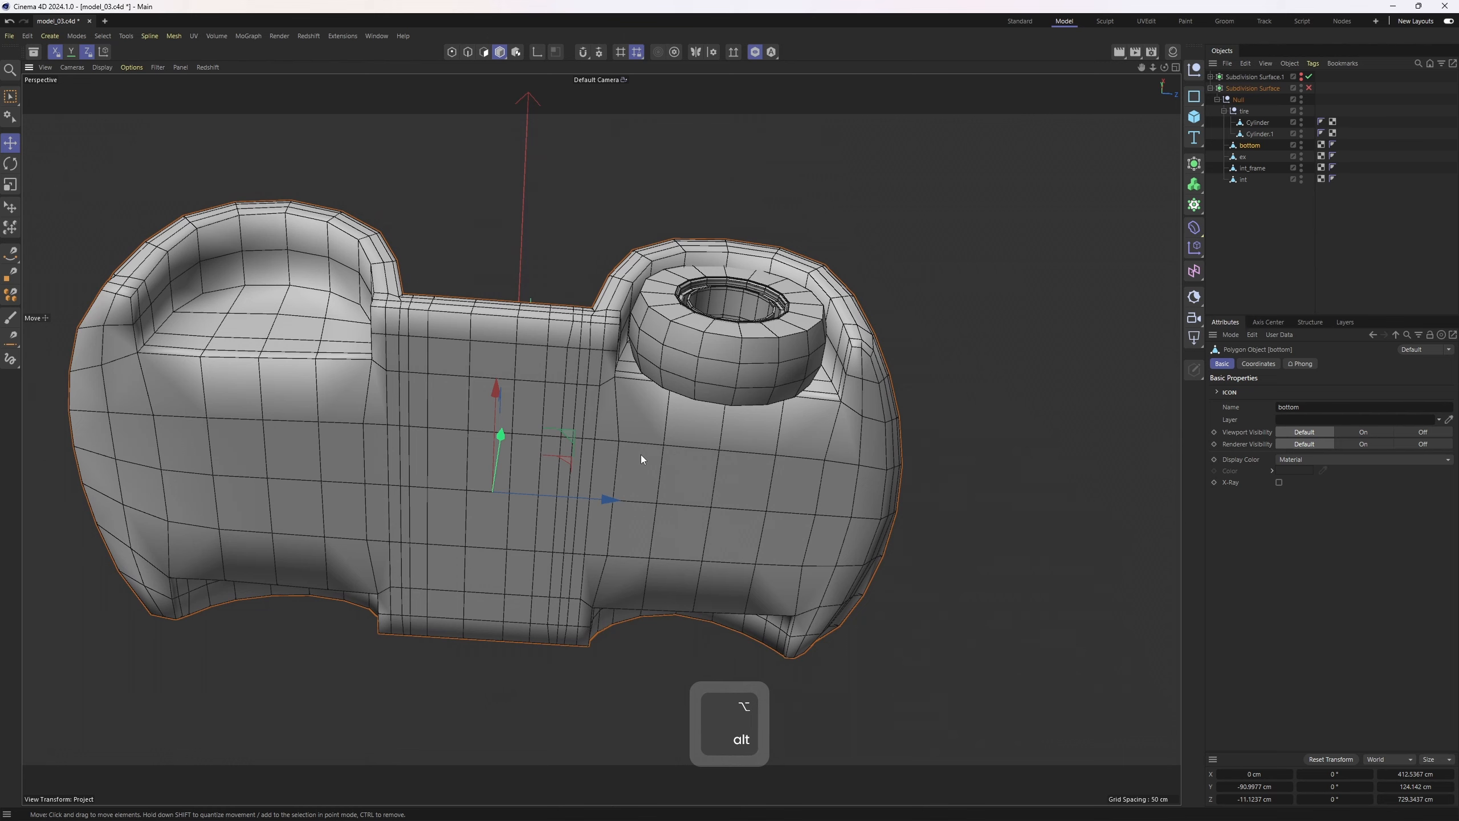
Select the inner wheel-well wall polygons of the bottom object and scale them slightly along one axis
{"action": "key", "text": "3"}
{"action": "left_click", "coordinate": [702, 51]}
{"action": "left_click_drag", "start_coordinate": [791, 318], "coordinate": [652, 348], "text": "alt"}
{"action": "left_click", "coordinate": [631, 332]}
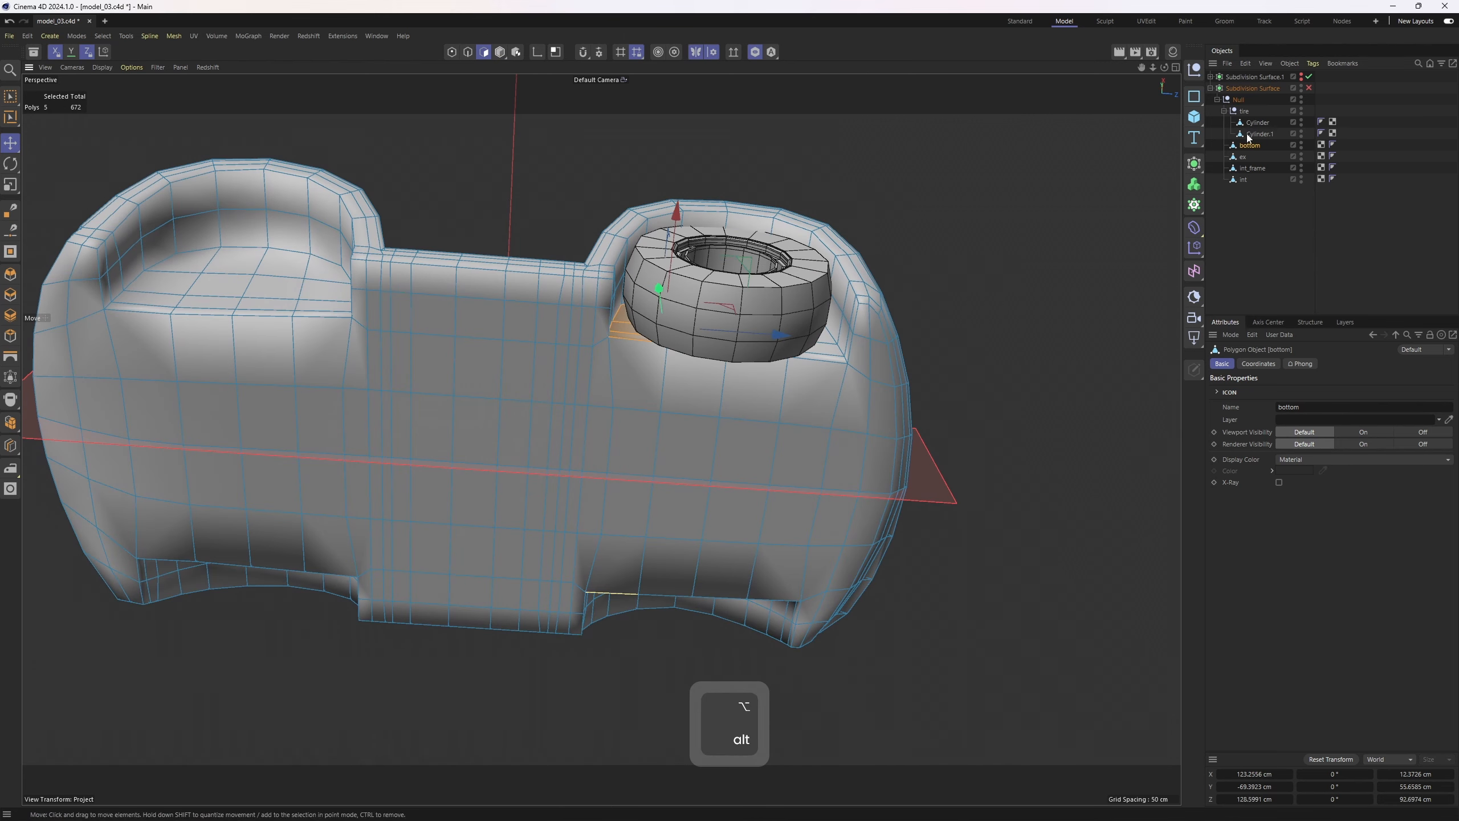
{"action": "left_click", "coordinate": [1301, 122]}
{"action": "scroll", "coordinate": [702, 325], "scroll_direction": "up", "scroll_amount": 5}
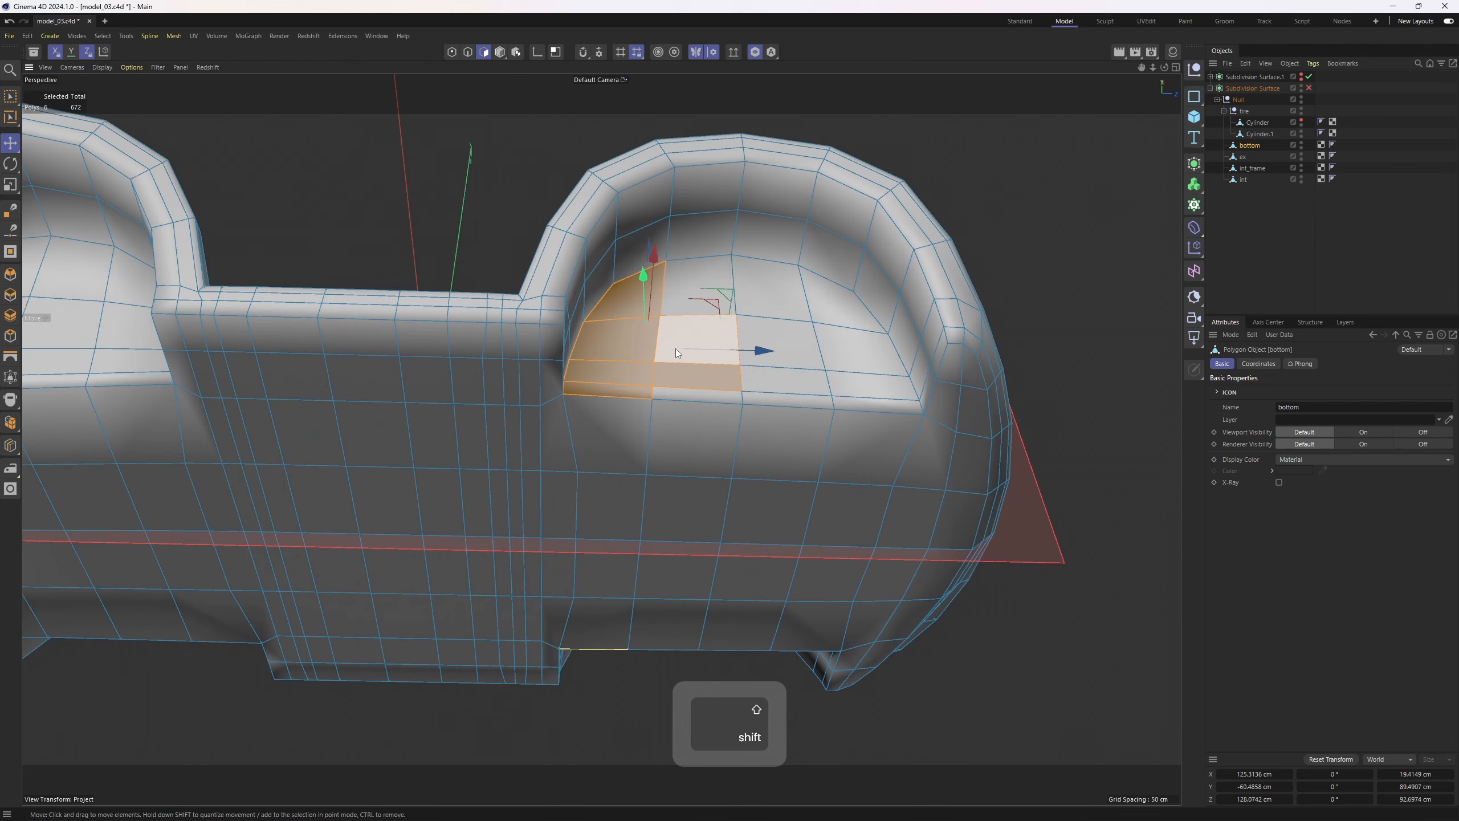
{"action": "key", "text": "u"}
{"action": "key", "text": "n"}
{"action": "left_click", "coordinate": [742, 319]}
{"action": "middle_click_drag", "start_coordinate": [461, 464], "coordinate": [768, 405], "text": "alt"}
{"action": "left_click", "coordinate": [403, 250], "text": "shift"}
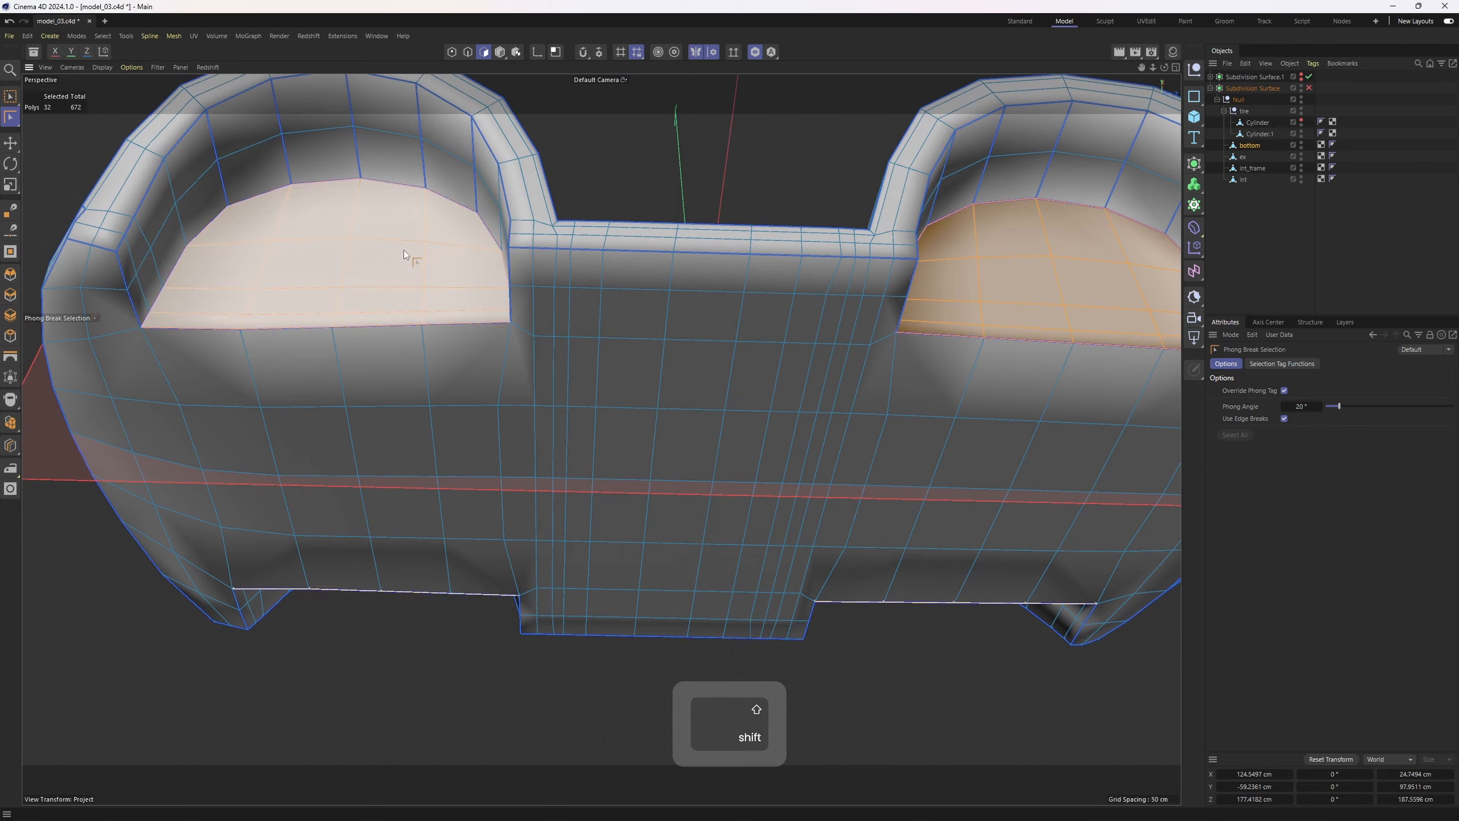
{"action": "scroll", "coordinate": [404, 255], "scroll_direction": "down", "scroll_amount": 5}
{"action": "left_click_drag", "start_coordinate": [403, 254], "coordinate": [714, 473], "text": "alt"}
{"action": "key", "text": "t"}
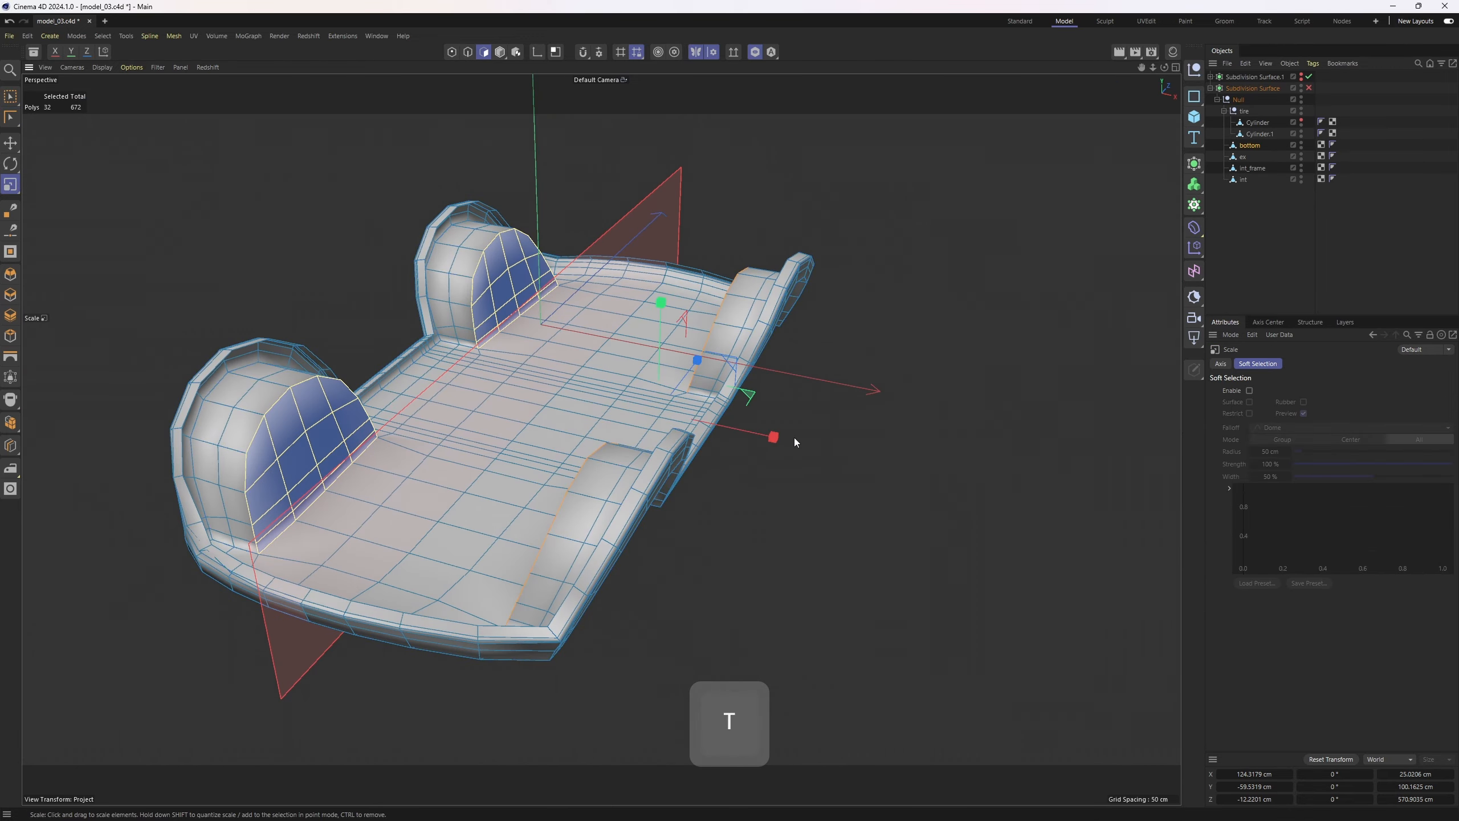
{"action": "left_click_drag", "start_coordinate": [771, 432], "coordinate": [734, 403], "text": "shift"}
{"action": "key", "text": "e"}
{"action": "right_click_drag", "start_coordinate": [734, 404], "coordinate": [744, 442], "text": "alt"}
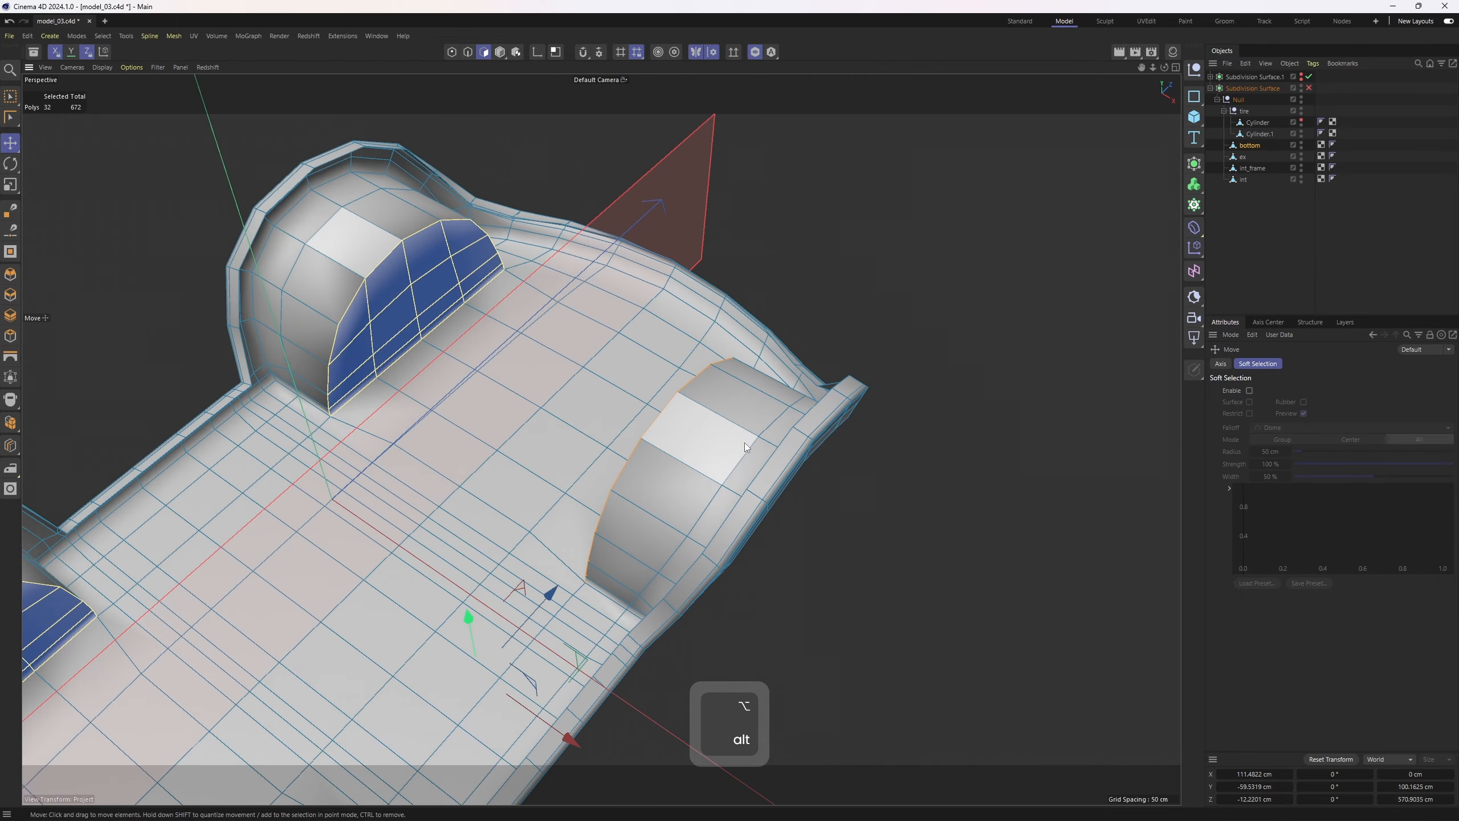
Hide the tire cylinder and reshape the bottom object's front wheel-well wall
{"action": "left_click", "coordinate": [1301, 121]}
{"action": "key", "text": "2"}
{"action": "mouse_move", "coordinate": [707, 433]}
{"action": "left_mouse_down", "text": "alt"}
{"action": "mouse_move", "coordinate": [713, 452]}
{"action": "mouse_move", "coordinate": [767, 384]}
{"action": "mouse_move", "coordinate": [606, 285]}
{"action": "mouse_move", "coordinate": [729, 454]}
{"action": "mouse_move", "coordinate": [767, 454]}
{"action": "mouse_move", "coordinate": [782, 350]}
{"action": "mouse_move", "coordinate": [763, 301]}
{"action": "mouse_move", "coordinate": [726, 291]}
{"action": "mouse_move", "coordinate": [750, 246]}
{"action": "left_mouse_up", "text": "alt"}
{"action": "key", "text": "n"}
{"action": "key", "text": "g"}
{"action": "left_click", "coordinate": [780, 468]}
{"action": "left_click", "coordinate": [782, 349], "text": "shift"}
{"action": "key", "text": "b"}
{"action": "key", "text": "n"}
{"action": "key", "text": "b"}
{"action": "key", "text": "e"}
{"action": "middle_click_drag", "start_coordinate": [754, 283], "coordinate": [757, 284], "text": "alt"}
{"action": "left_click_drag", "start_coordinate": [757, 284], "coordinate": [773, 424], "text": "alt"}
{"action": "key", "text": "1"}
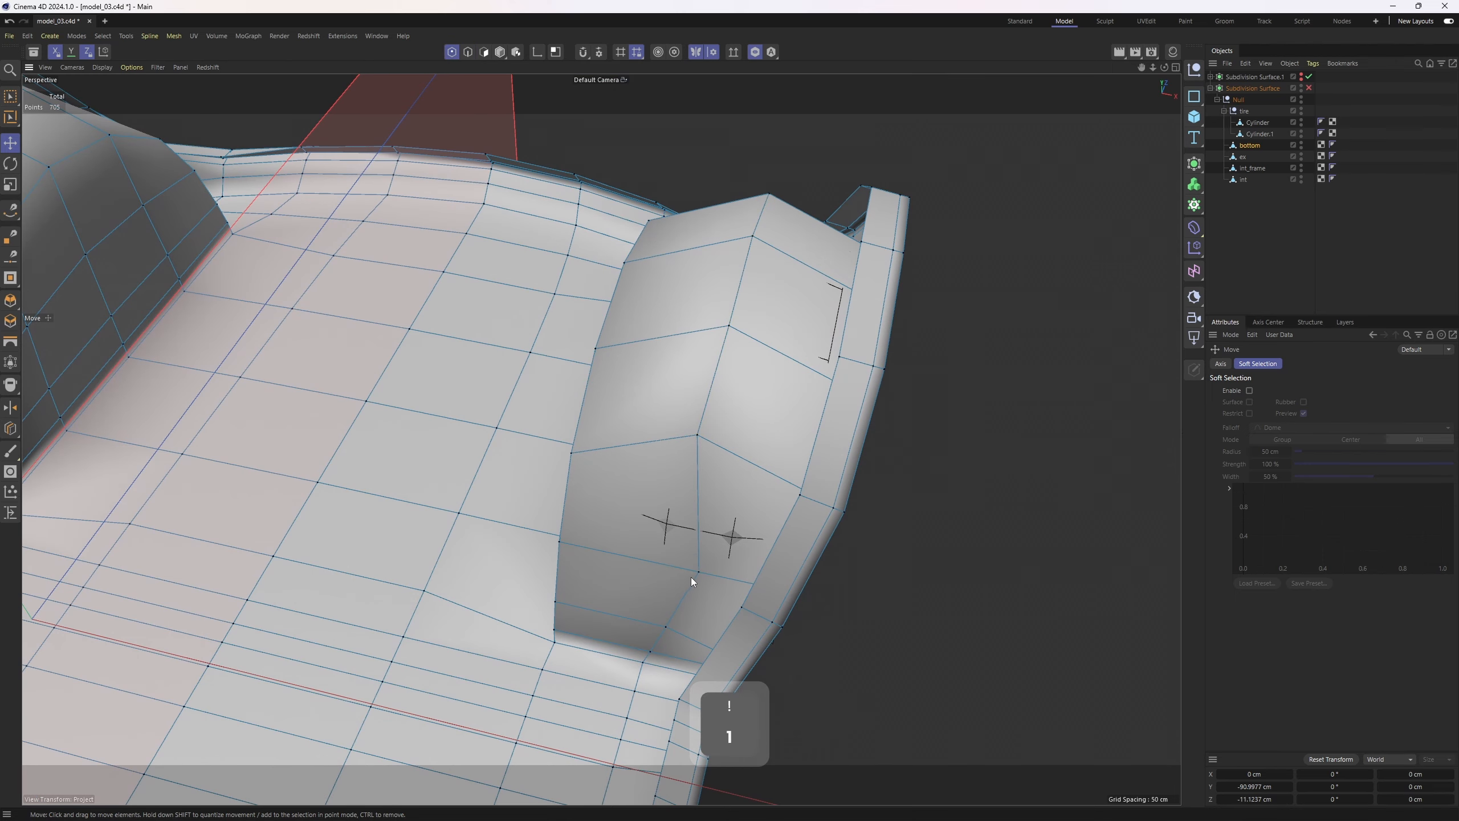
Undo the last edit and move individual points of the wheel-well wall into shape
{"action": "key", "text": "ctrl+z"}
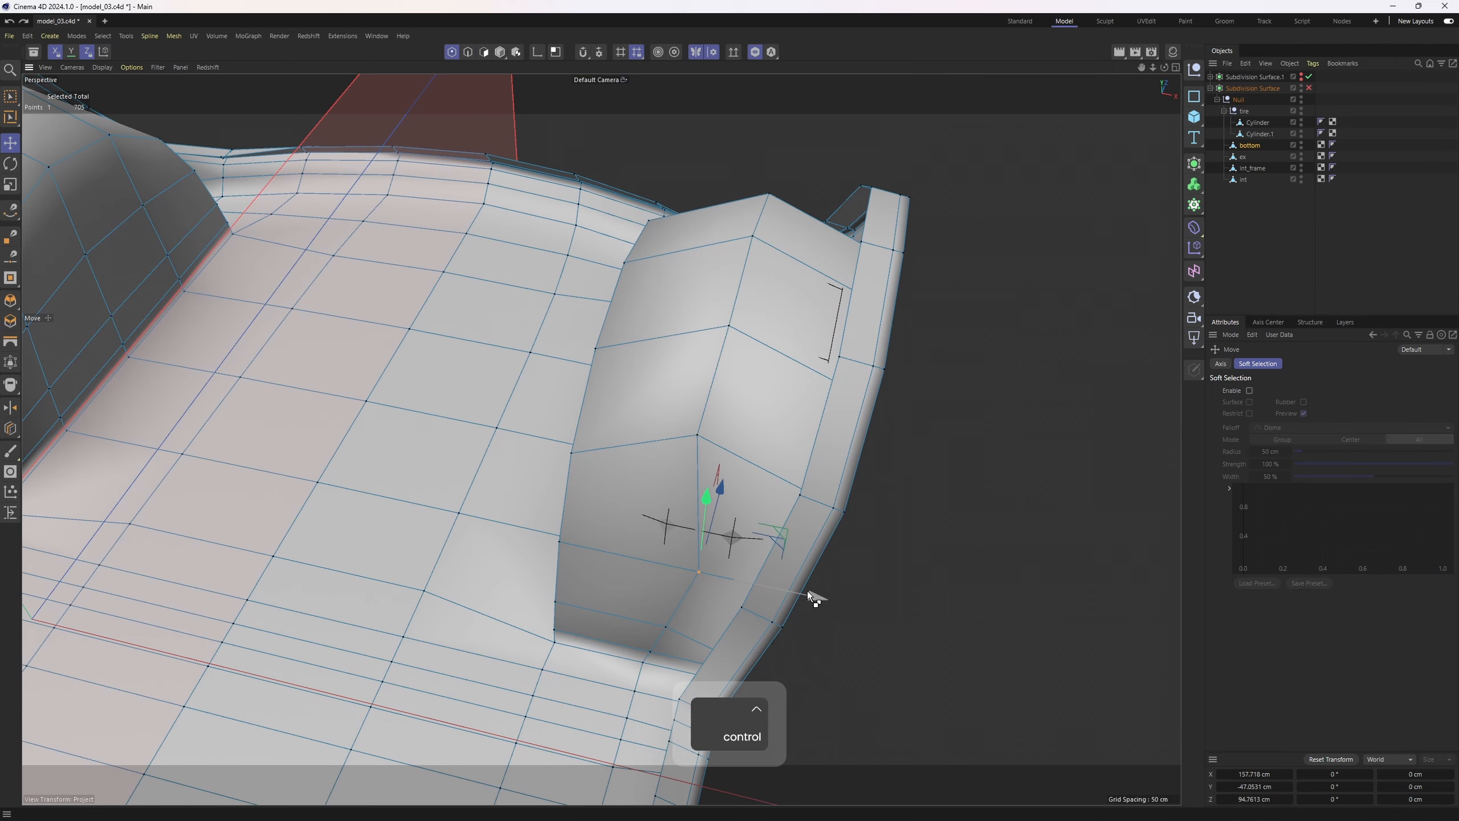
{"action": "left_click_drag", "start_coordinate": [807, 591], "coordinate": [791, 588]}
{"action": "left_click_drag", "start_coordinate": [730, 546], "coordinate": [719, 504], "text": "alt"}
{"action": "left_click_drag", "start_coordinate": [637, 459], "coordinate": [615, 534], "text": "alt"}
{"action": "left_click_drag", "start_coordinate": [768, 349], "coordinate": [596, 452], "text": "alt"}
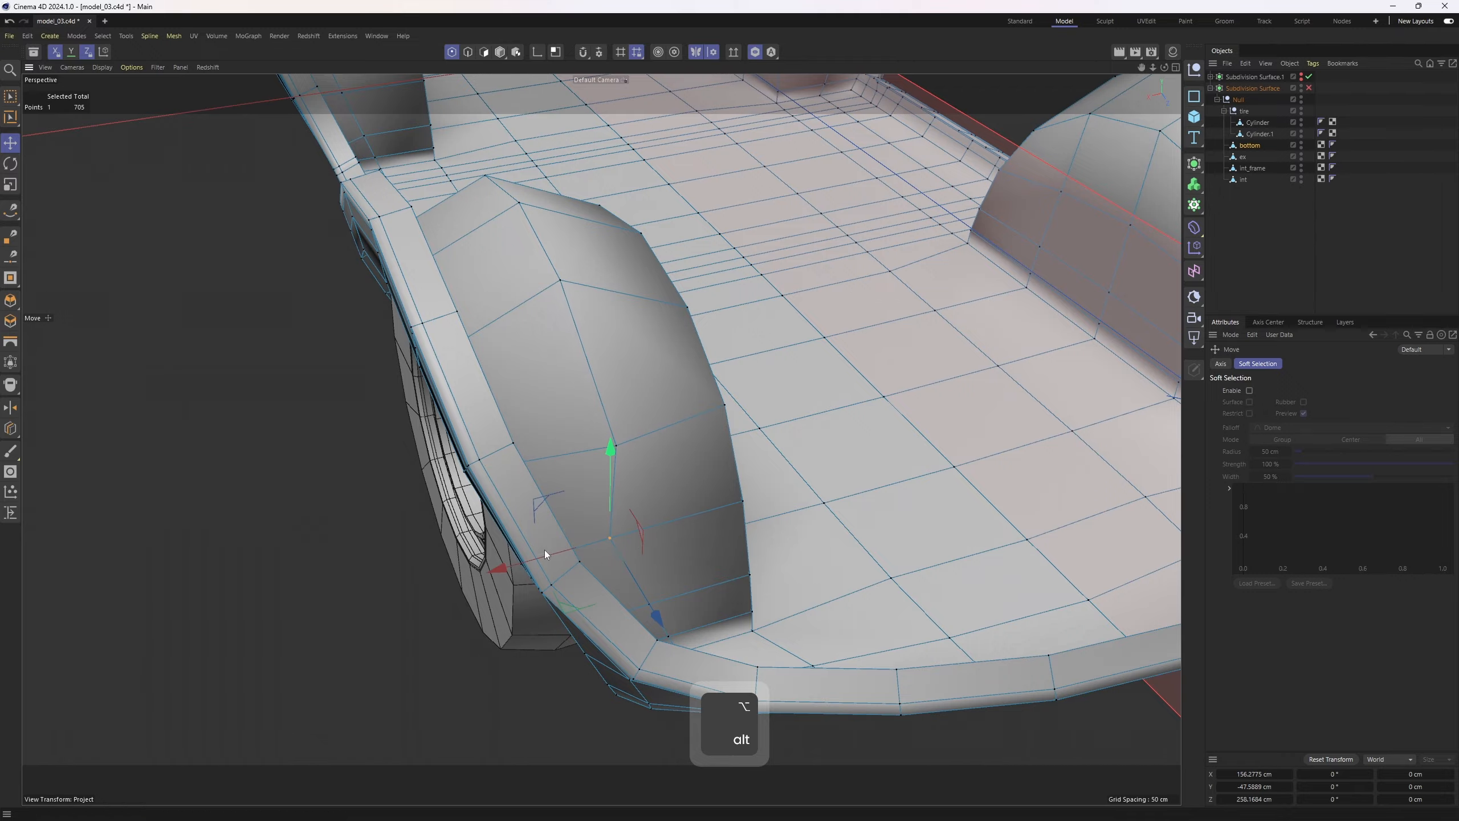
Re-enable the subdivision surface and hide the ex object to inspect the smoothed wheel well
{"action": "left_click", "coordinate": [1309, 88]}
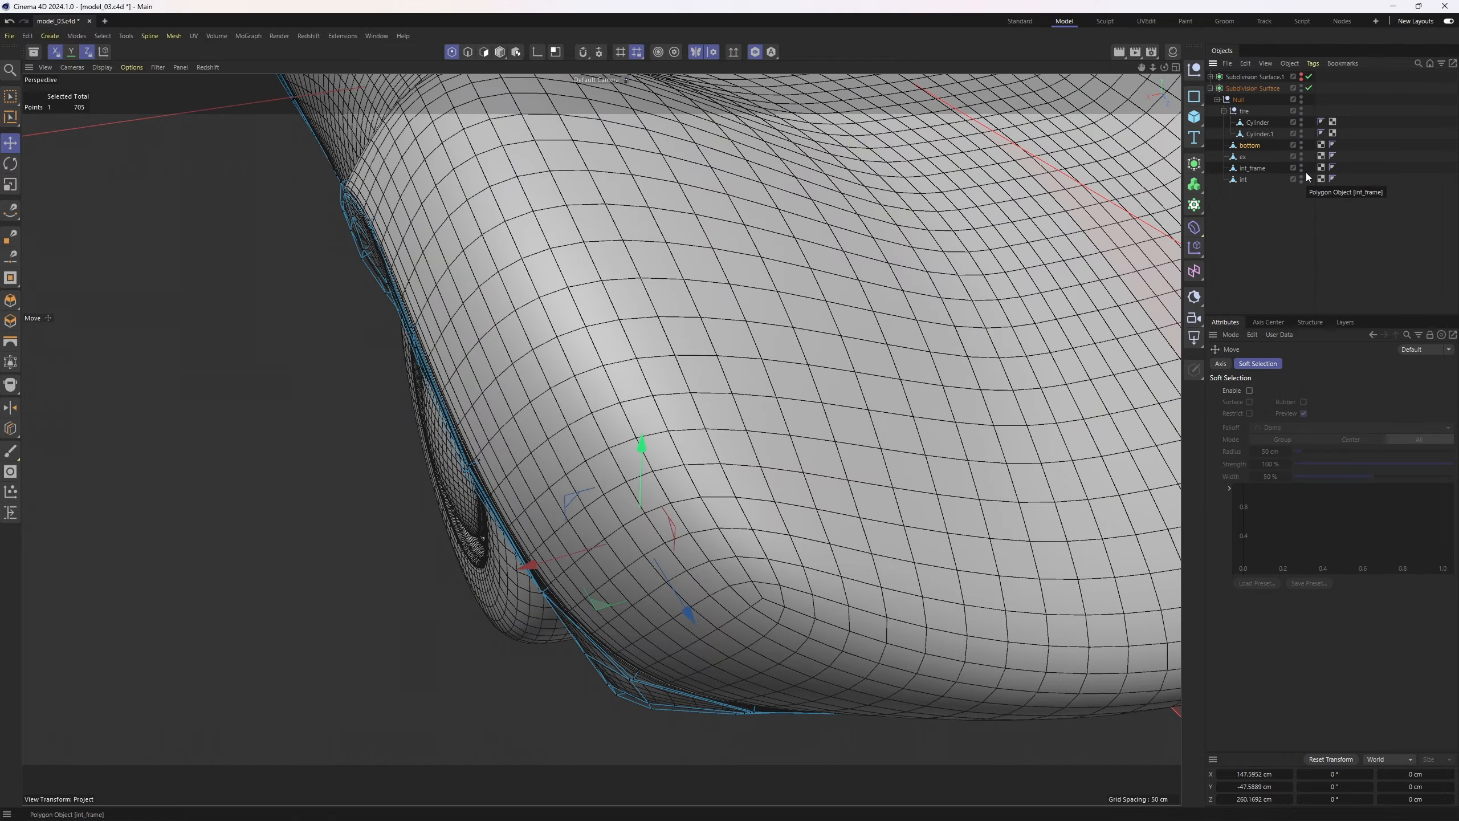
{"action": "left_click", "coordinate": [1301, 155]}
{"action": "left_click_drag", "start_coordinate": [508, 539], "coordinate": [551, 477], "text": "alt"}
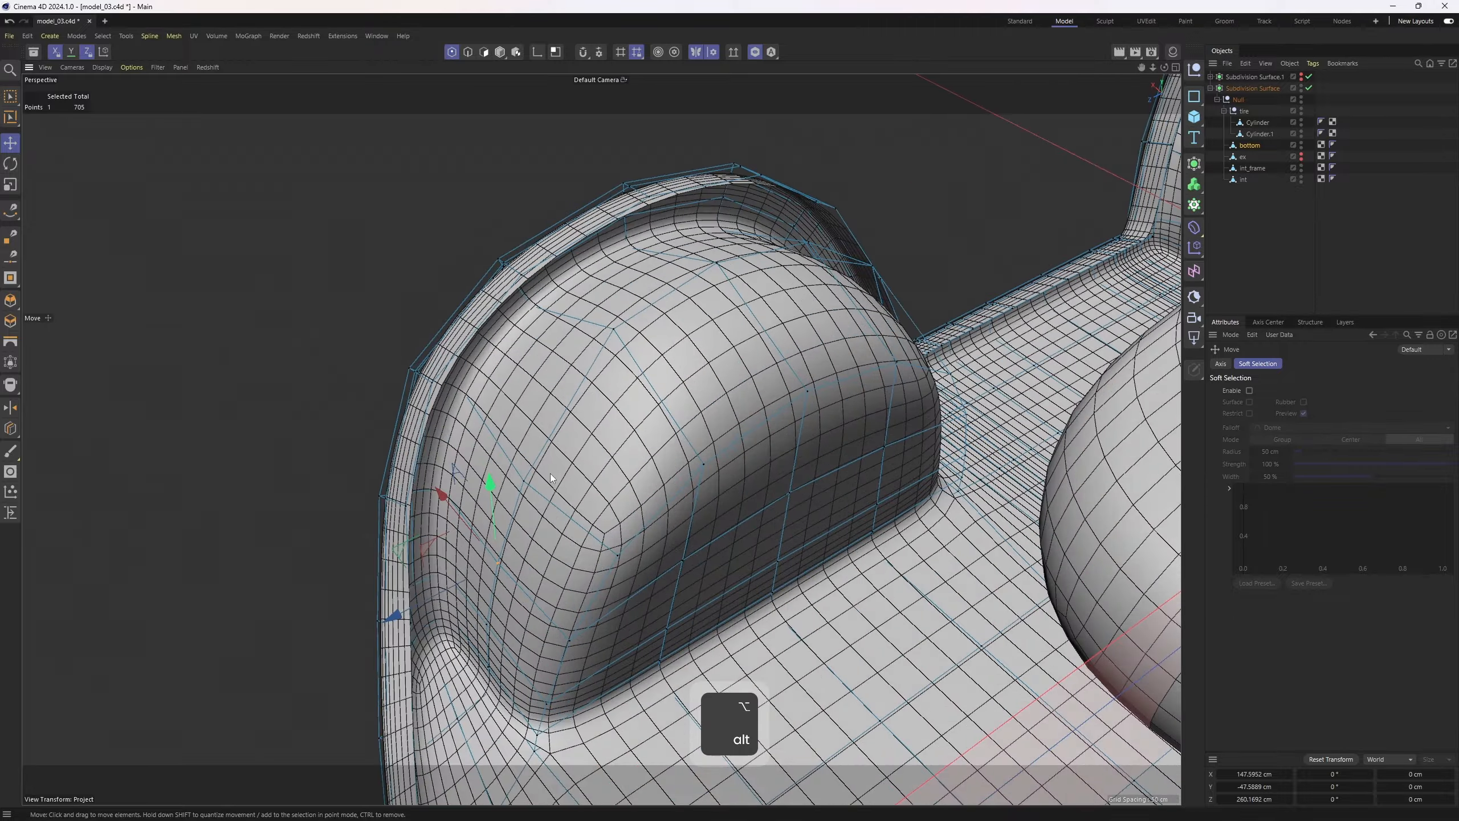
{"action": "left_click_drag", "start_coordinate": [464, 514], "coordinate": [661, 276], "text": "alt"}
{"action": "left_click_drag", "start_coordinate": [1051, 314], "coordinate": [687, 264], "text": "alt"}
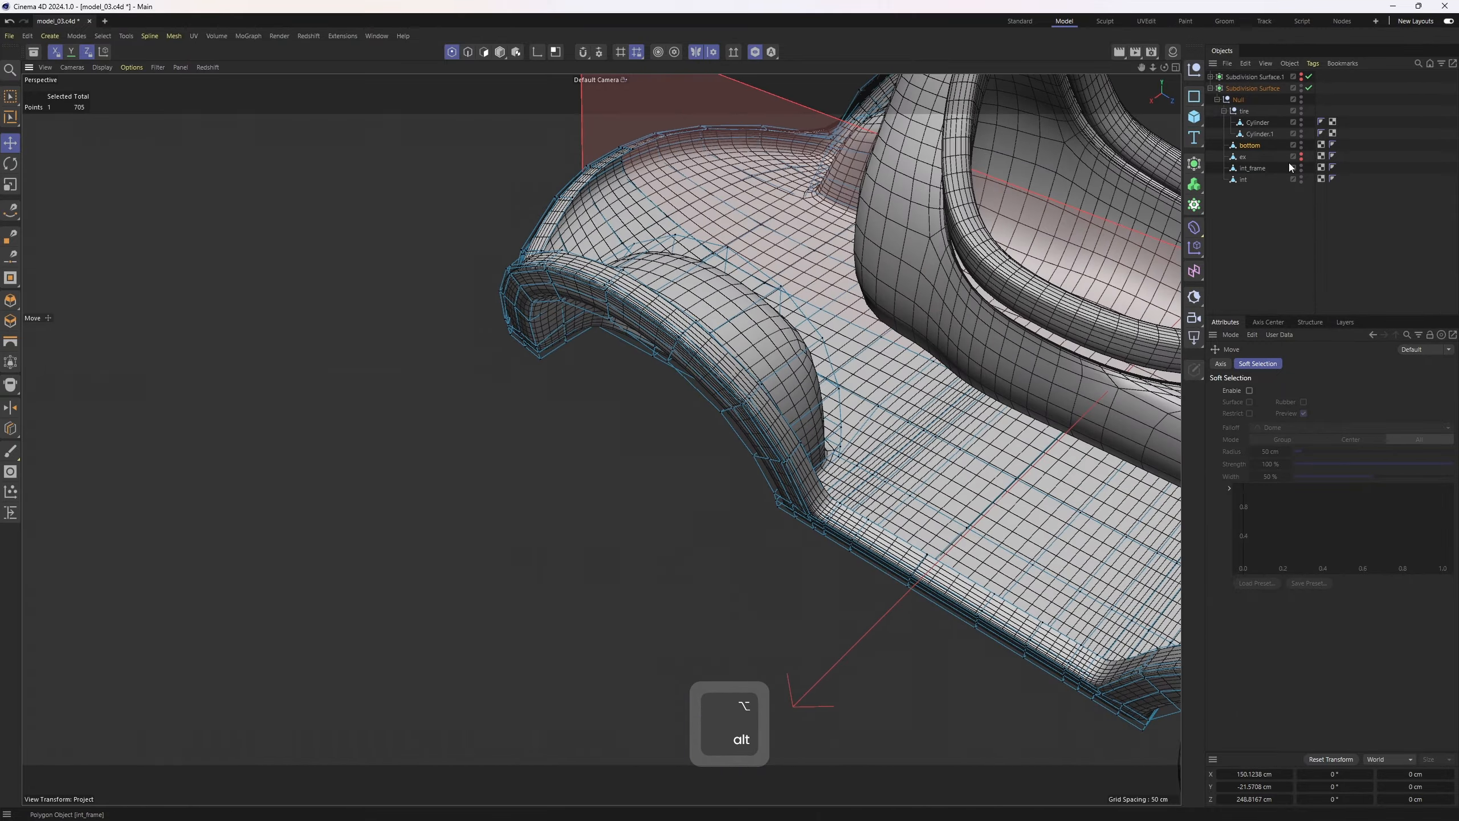
Select the tire null and turn off viewport isolation to show the whole car
{"action": "left_click", "coordinate": [1224, 110]}
{"action": "left_click", "coordinate": [1243, 111]}
{"action": "left_click_drag", "start_coordinate": [928, 315], "coordinate": [1063, 311], "text": "alt"}
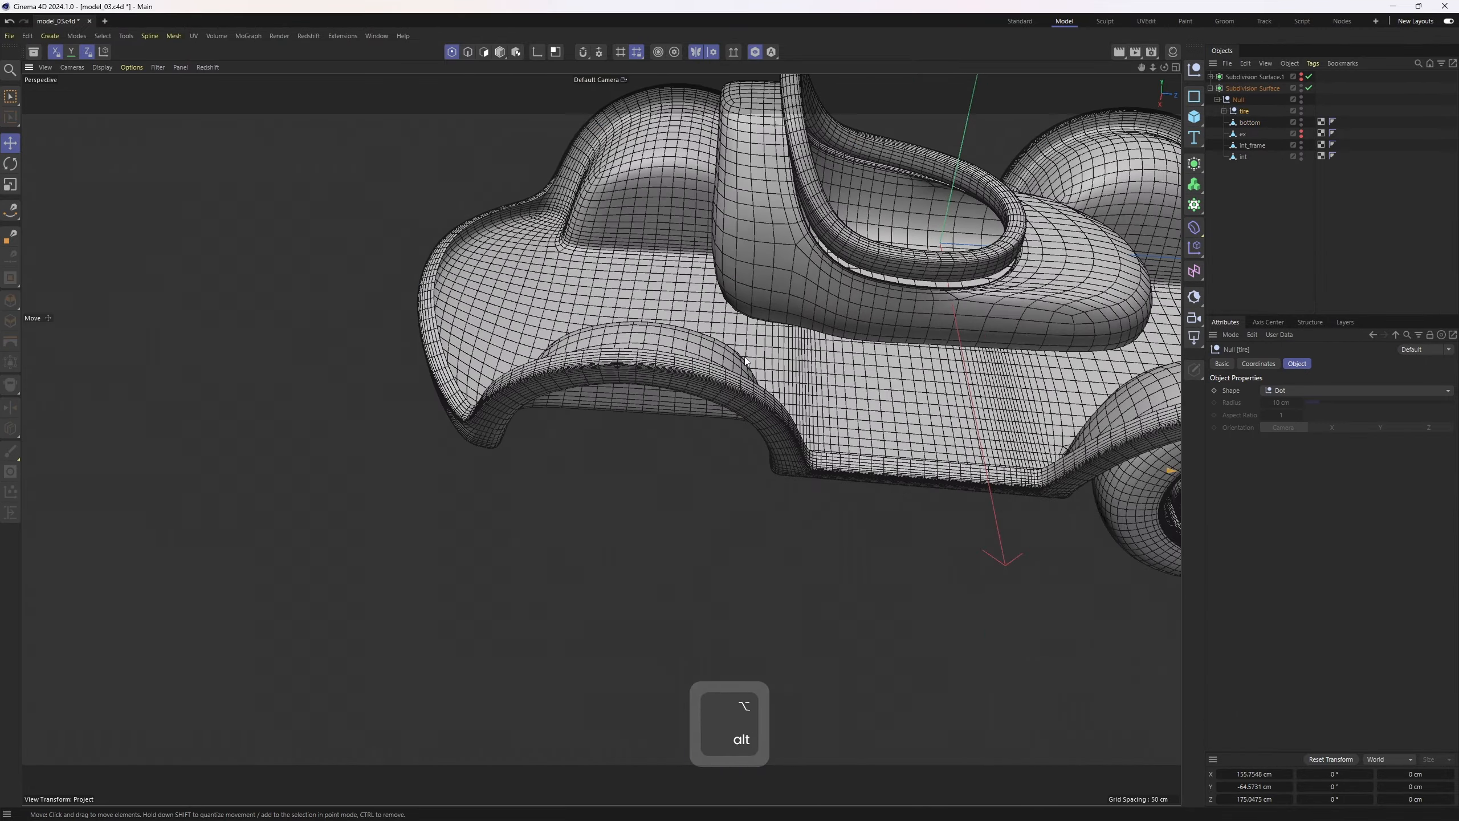
{"action": "middle_click_drag", "start_coordinate": [1063, 311], "coordinate": [738, 302], "text": "alt"}
{"action": "left_click", "coordinate": [499, 52]}
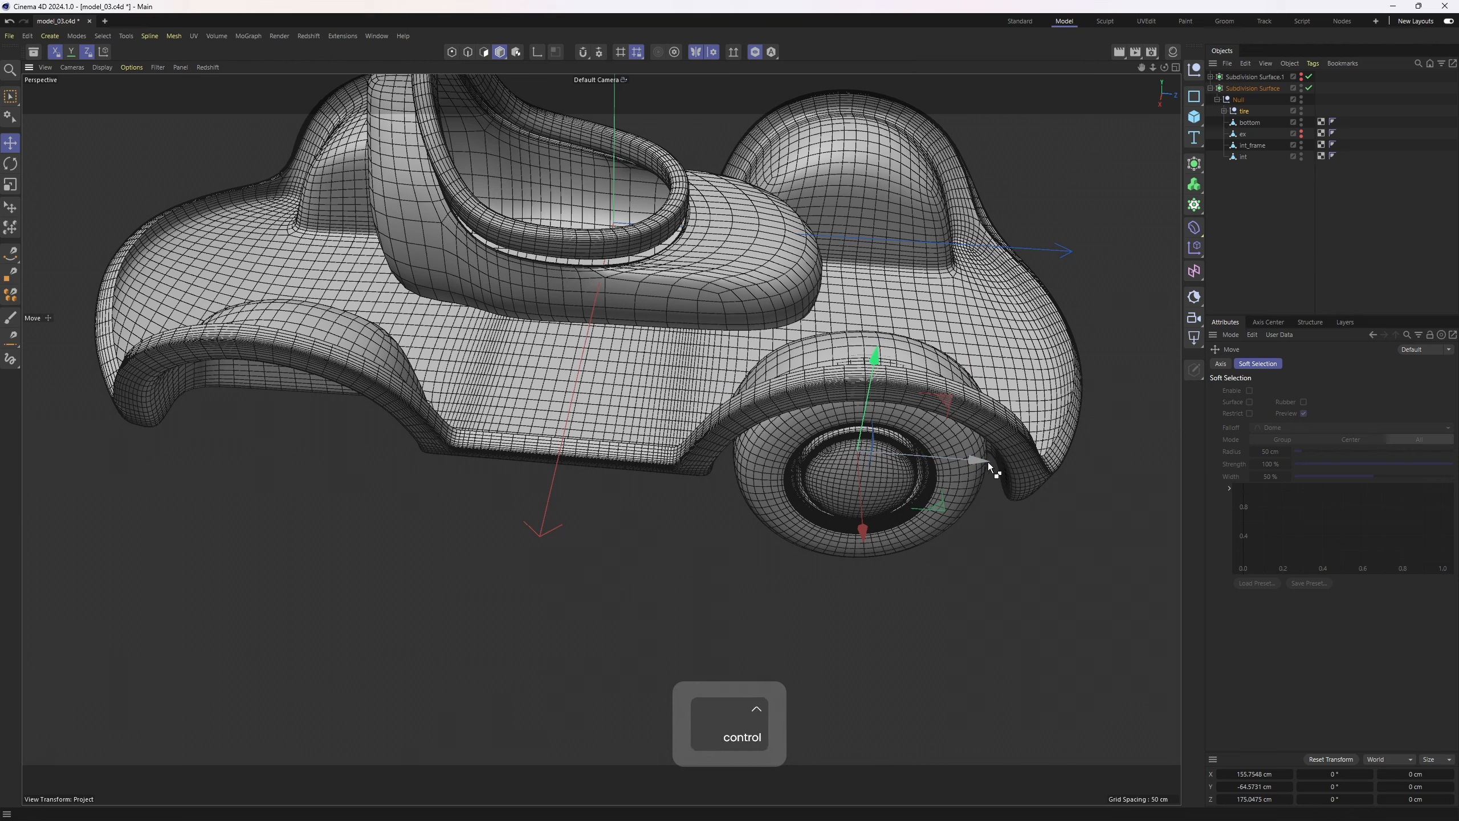
Create an Instance of the tire null and move it to the front wheel position
{"action": "left_click_drag", "start_coordinate": [987, 459], "coordinate": [609, 457], "text": "ctrl"}
{"action": "key", "text": "ctrl+z"}
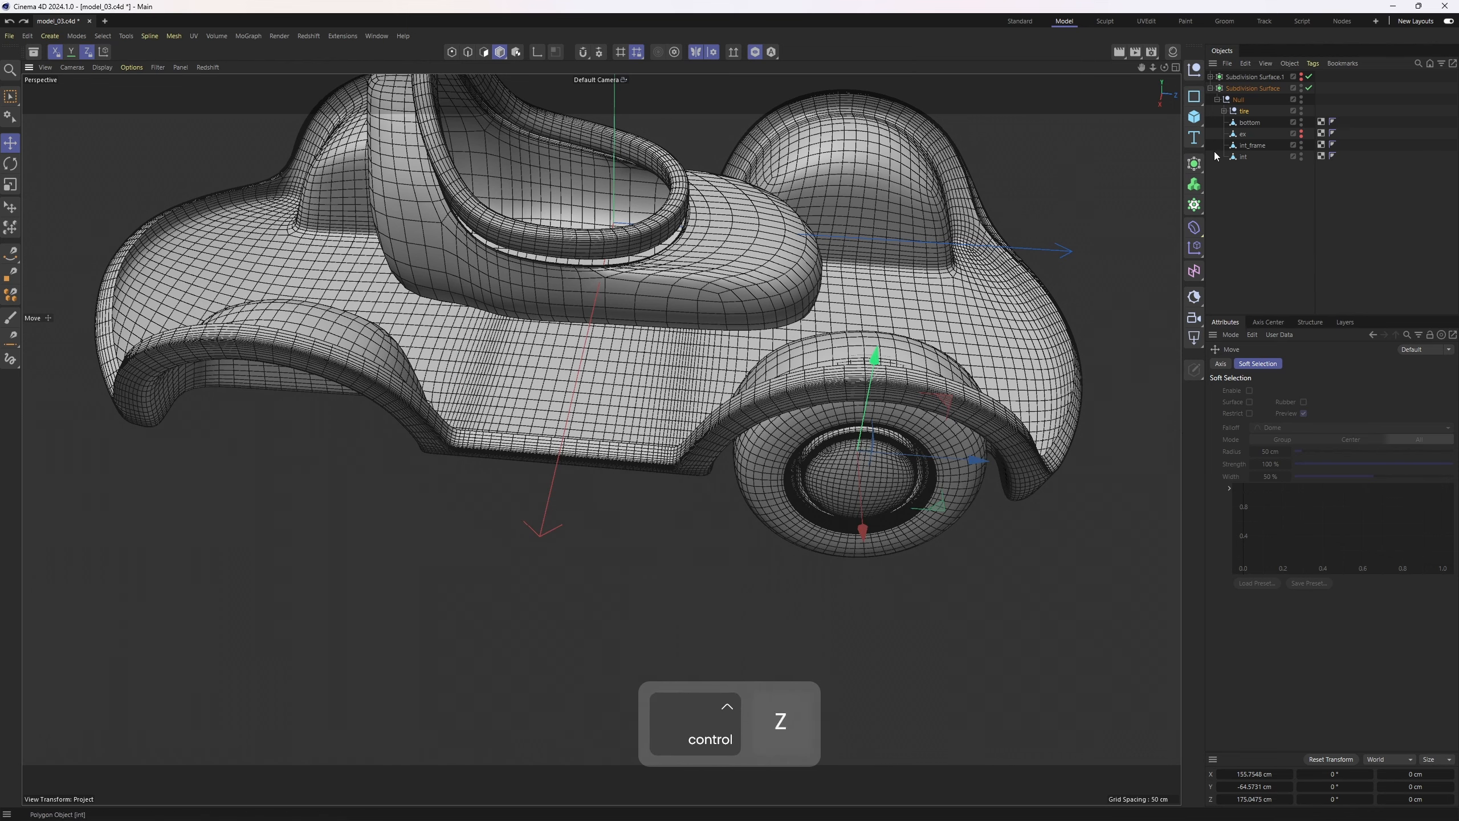
{"action": "left_click", "coordinate": [1194, 163]}
{"action": "left_click", "coordinate": [1408, 242]}
{"action": "left_click", "coordinate": [1245, 112]}
{"action": "left_click", "coordinate": [1194, 164]}
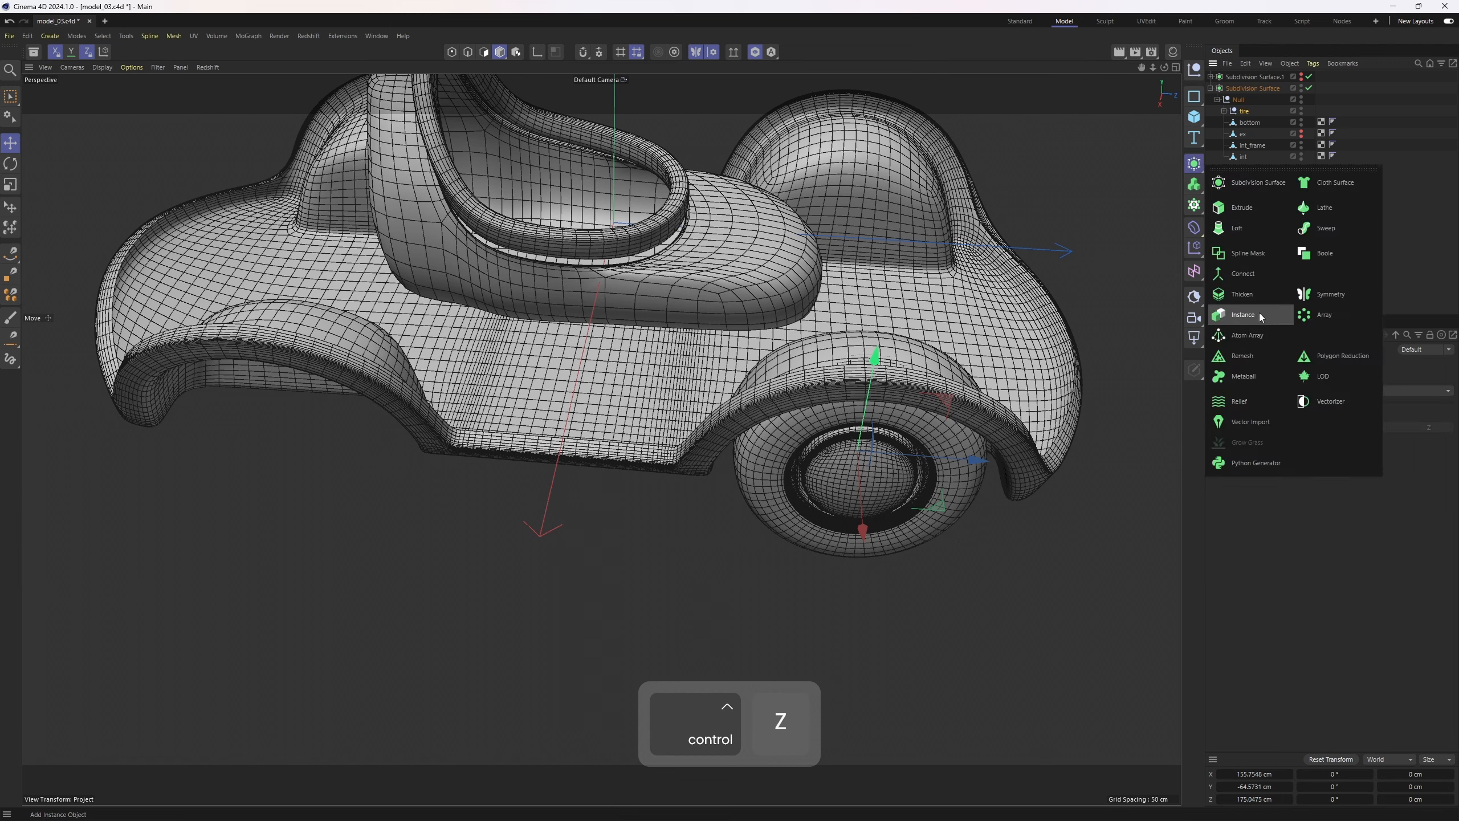
{"action": "left_click", "coordinate": [1244, 314]}
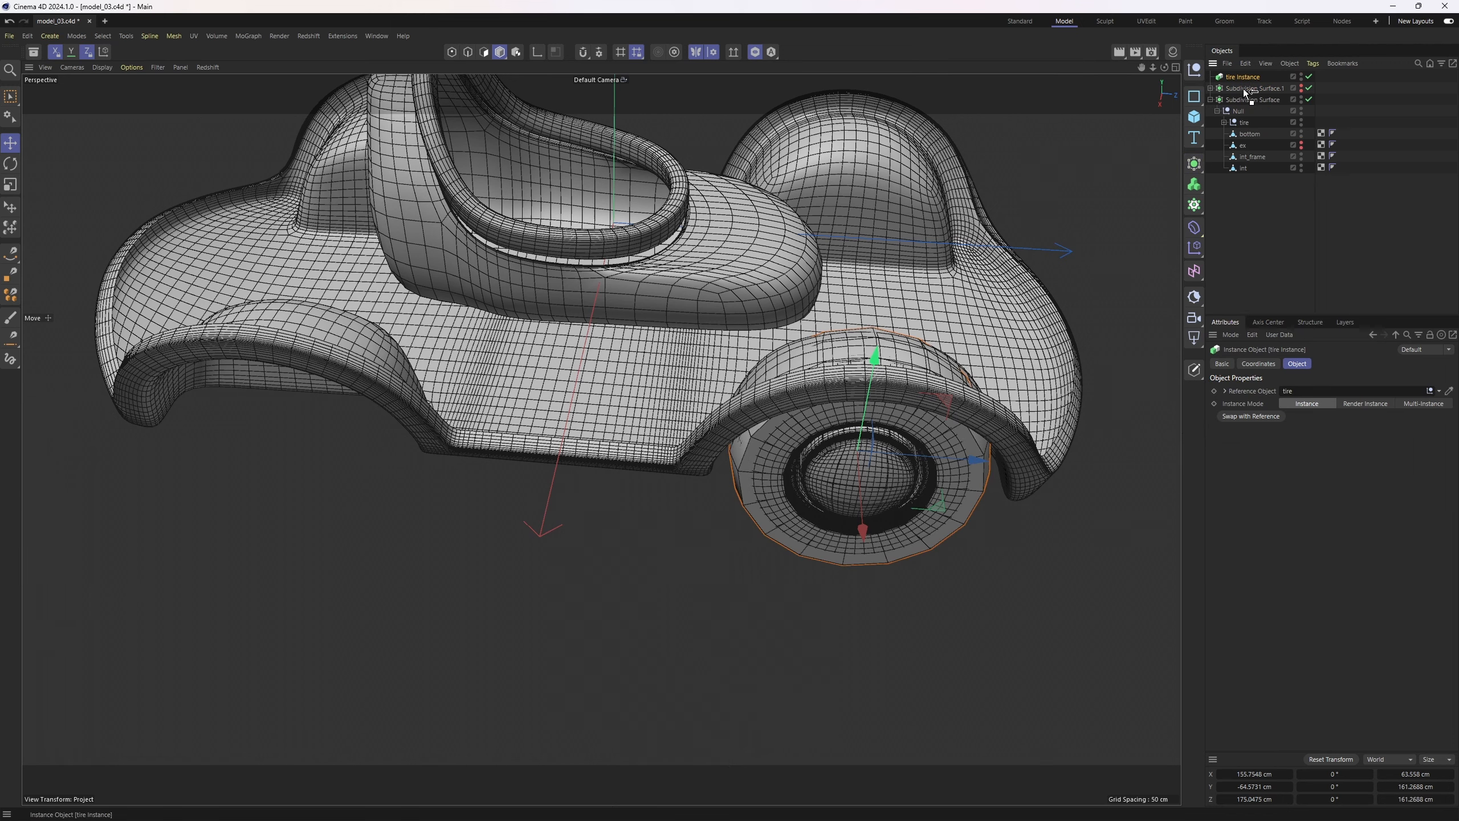
{"action": "left_click_drag", "start_coordinate": [1245, 118], "coordinate": [1246, 117]}
{"action": "left_click_drag", "start_coordinate": [981, 468], "coordinate": [549, 394]}
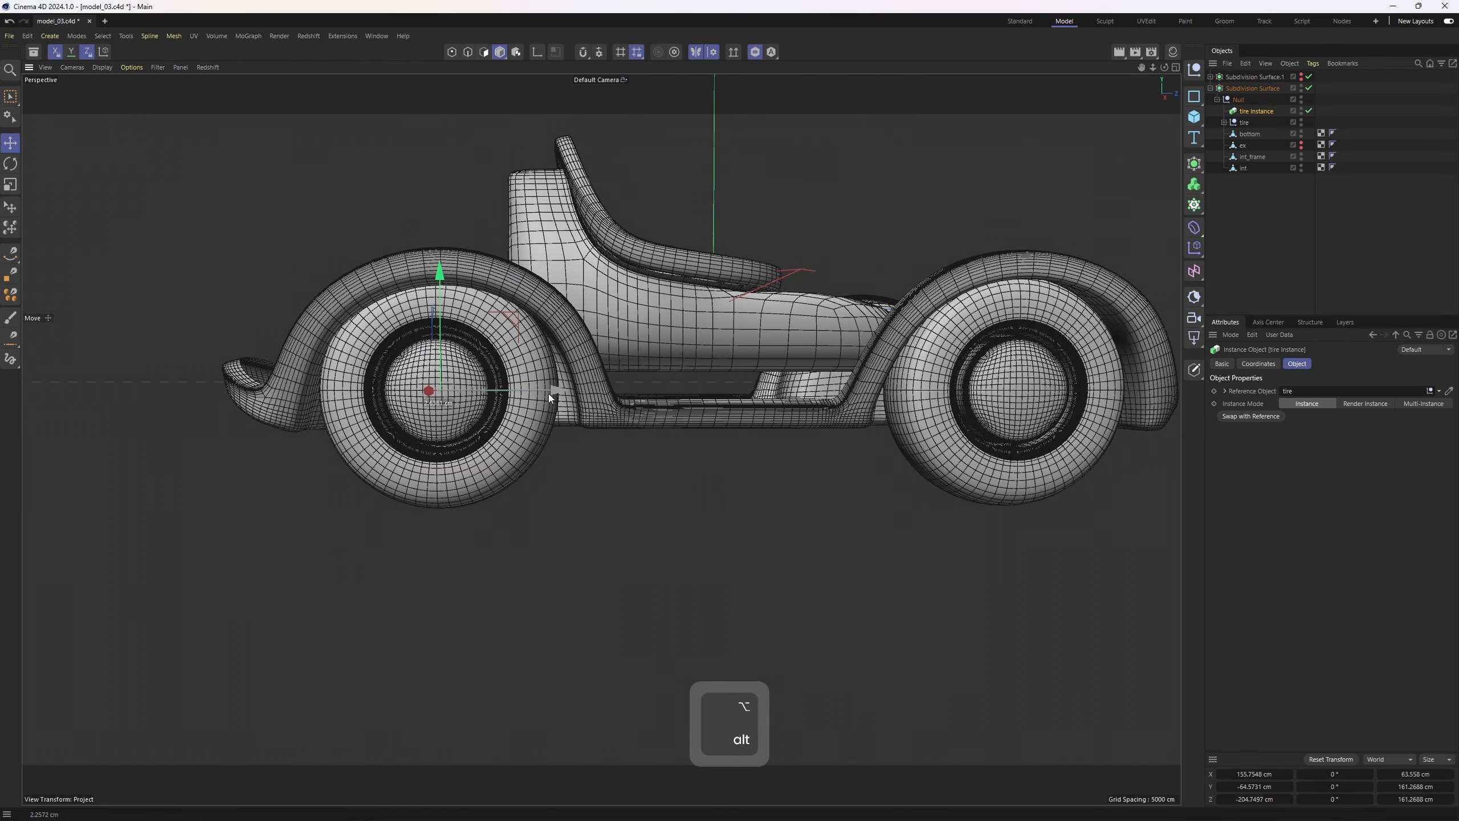
Select edge loops on the bottom body's wheel-well wall in wireframe view and nudge them slightly
{"action": "left_click", "coordinate": [1264, 167]}
{"action": "left_click_drag", "start_coordinate": [747, 345], "coordinate": [626, 454], "text": "alt"}
{"action": "key", "text": "Return"}
{"action": "mouse_move", "coordinate": [603, 368]}
{"action": "left_mouse_down", "text": "alt"}
{"action": "mouse_move", "coordinate": [673, 437]}
{"action": "mouse_move", "coordinate": [620, 500]}
{"action": "mouse_move", "coordinate": [544, 525]}
{"action": "left_mouse_up", "text": "alt"}
{"action": "key", "text": "n"}
{"action": "key", "text": "g"}
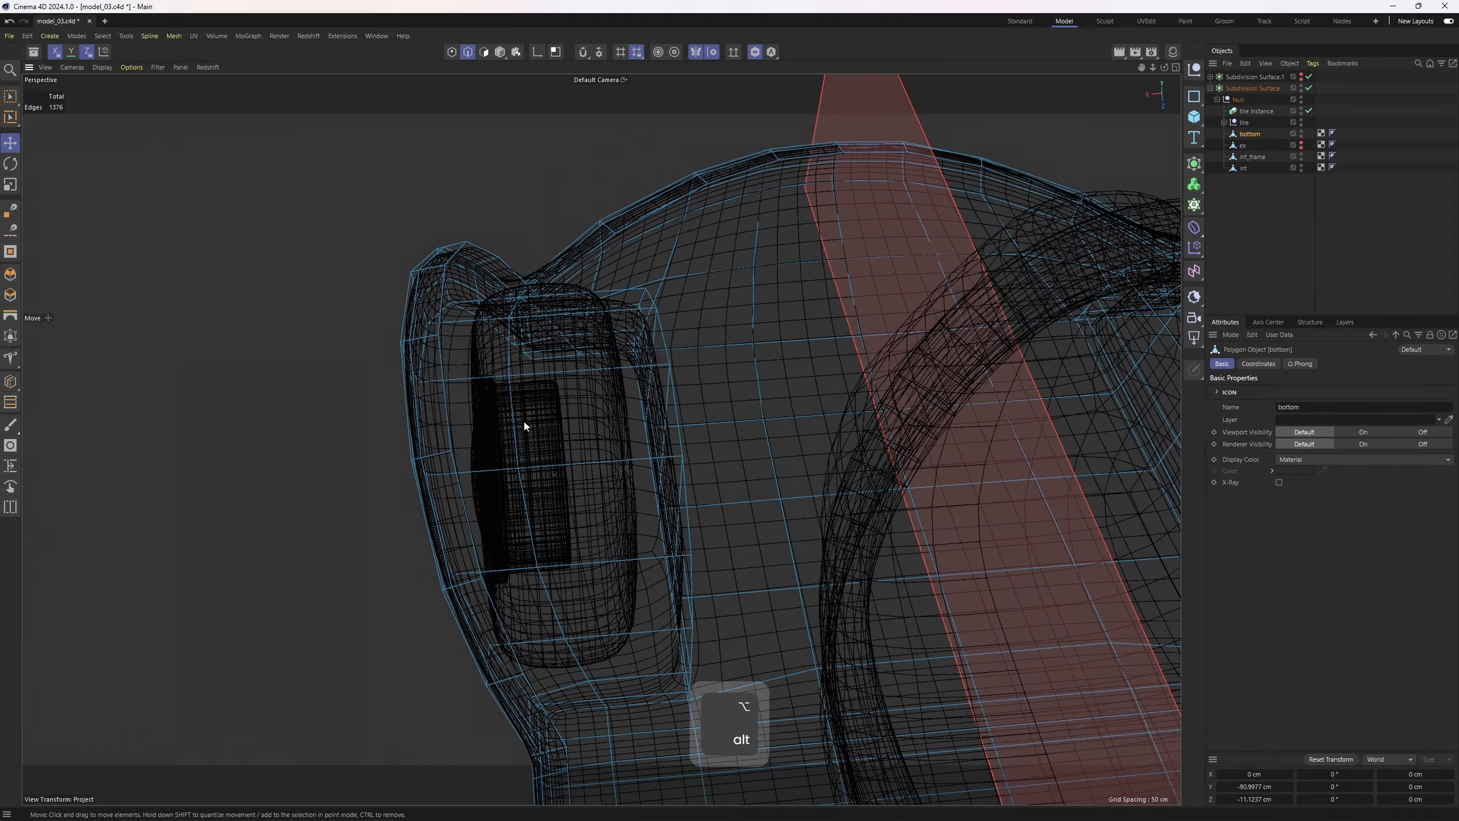
{"action": "left_click", "coordinate": [521, 505]}
{"action": "left_click_drag", "start_coordinate": [584, 385], "coordinate": [519, 300], "text": "alt"}
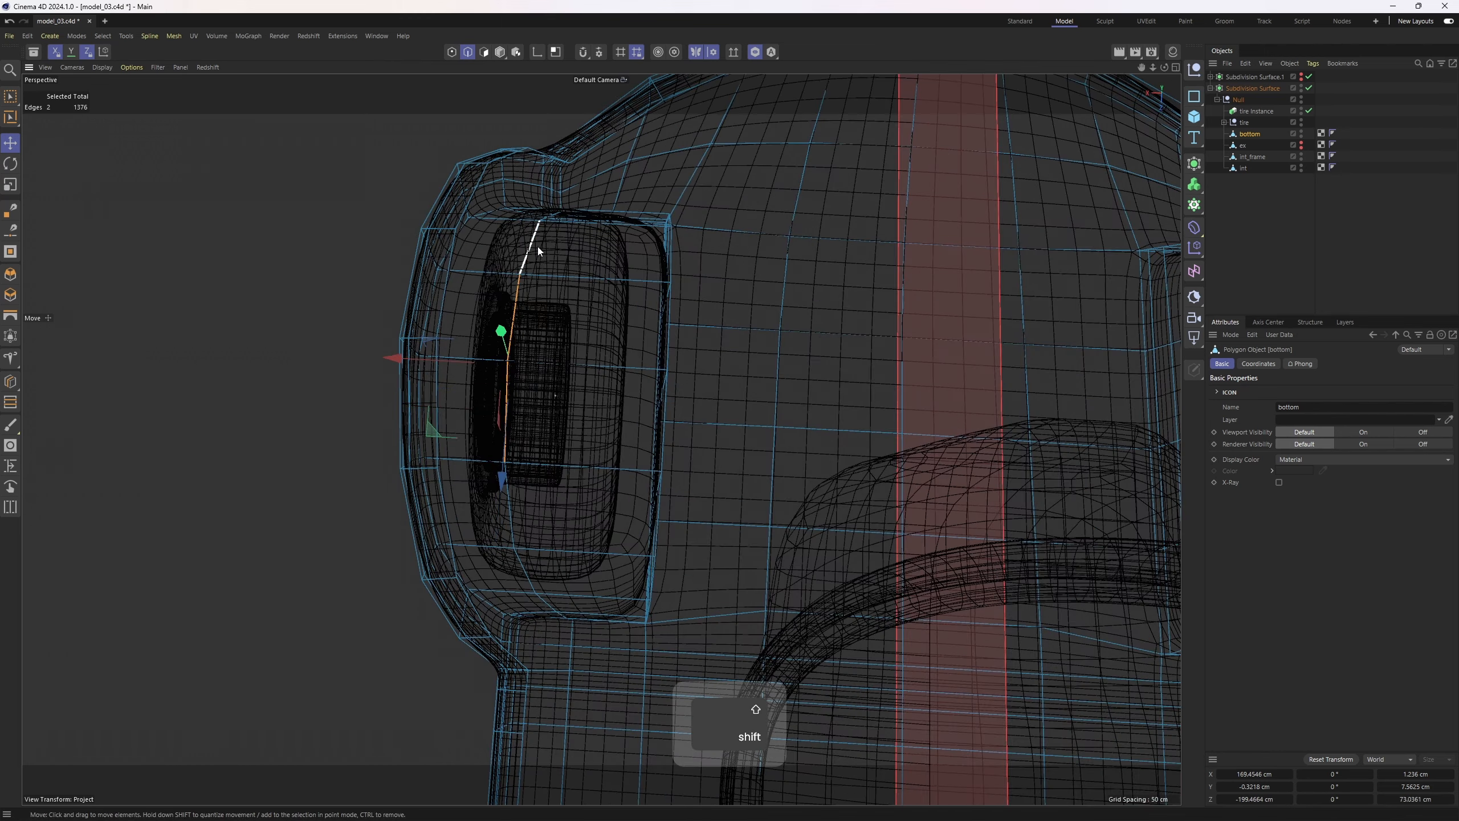
{"action": "left_click_drag", "start_coordinate": [422, 369], "coordinate": [453, 372]}
{"action": "key", "text": "n"}
{"action": "key", "text": "b"}
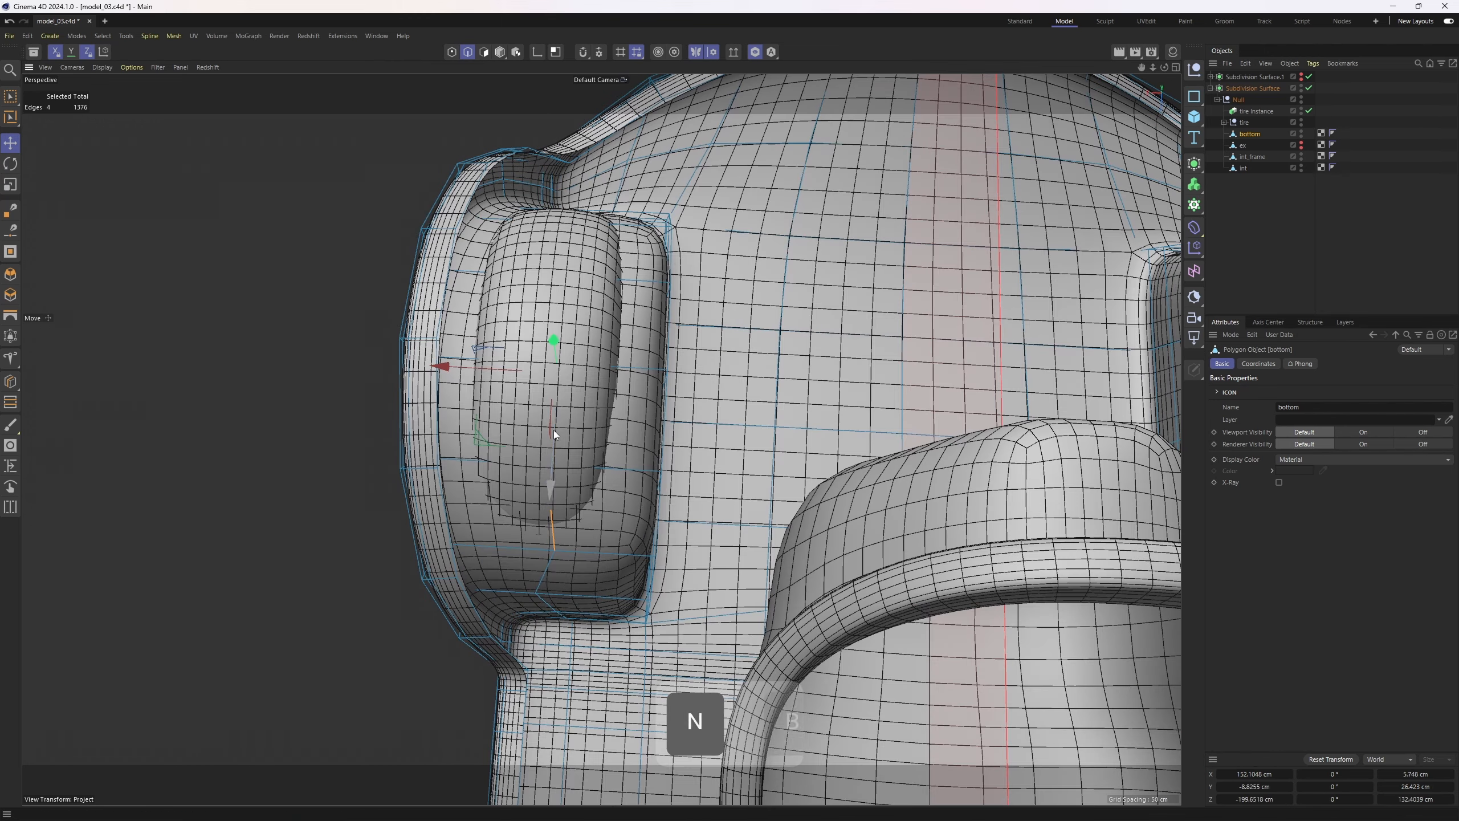
{"action": "mouse_move", "coordinate": [554, 430]}
{"action": "left_mouse_down", "text": "alt"}
{"action": "mouse_move", "coordinate": [549, 285]}
{"action": "mouse_move", "coordinate": [560, 432]}
{"action": "left_mouse_up", "text": "alt"}
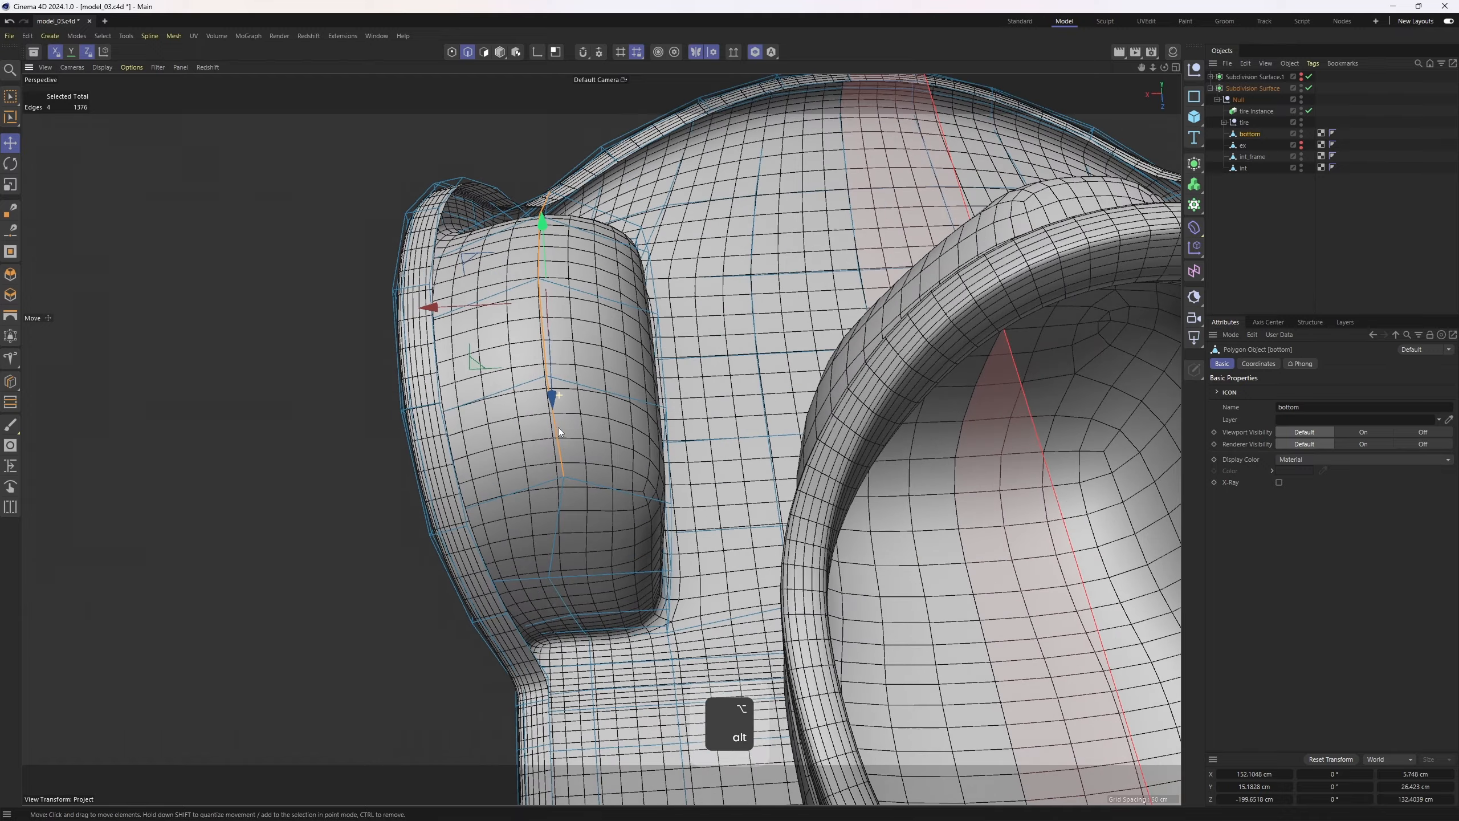
Move a point at the lower corner of the wheel well inward
{"action": "left_click_drag", "start_coordinate": [454, 586], "coordinate": [479, 585]}
{"action": "left_click", "coordinate": [562, 617]}
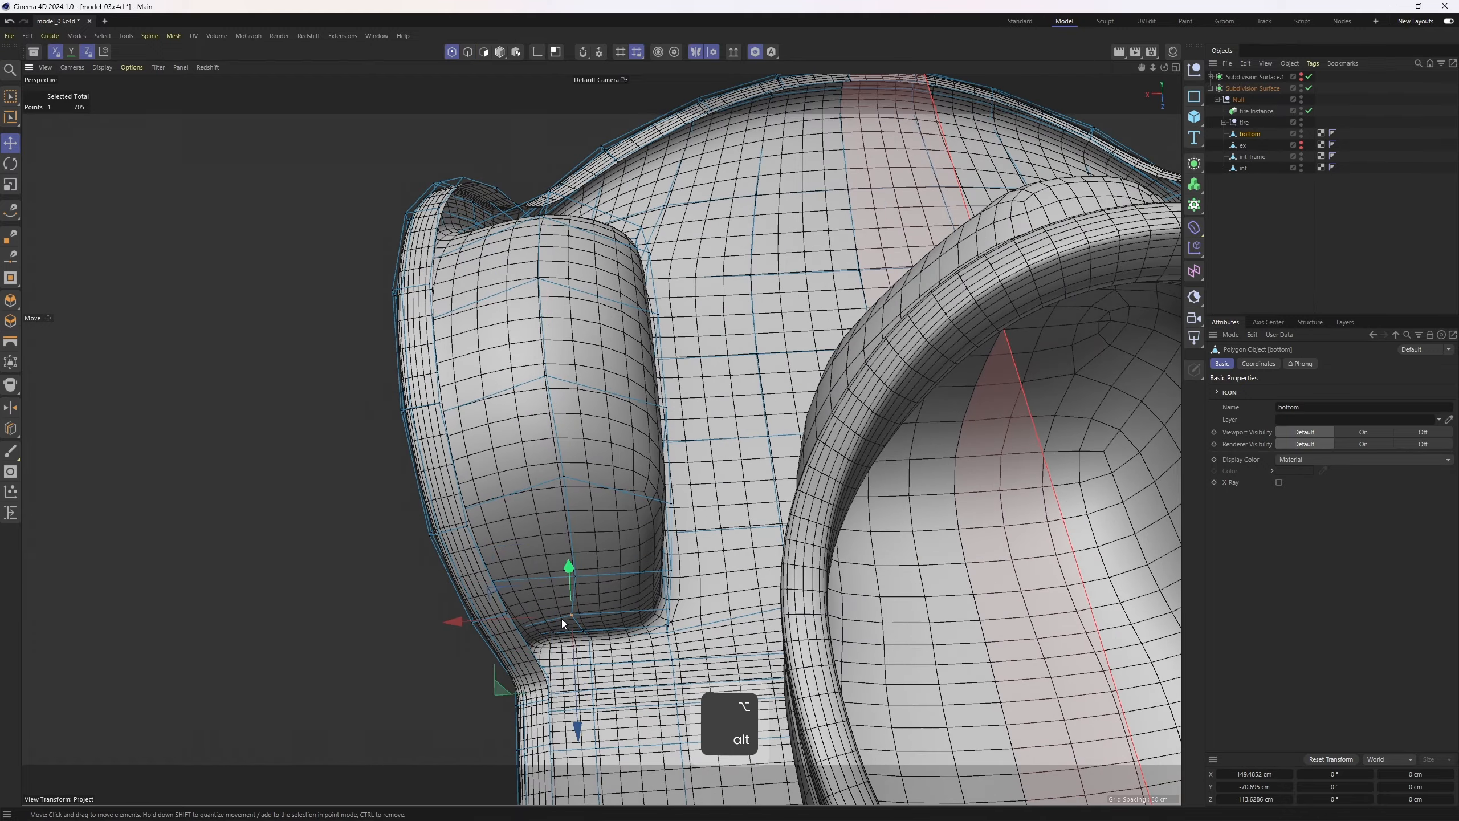
{"action": "left_click_drag", "start_coordinate": [561, 619], "coordinate": [509, 569], "text": "alt"}
Inspect the underside of the car body around the wheel wells
{"action": "middle_click_drag", "start_coordinate": [287, 434], "coordinate": [629, 403], "text": "alt"}
{"action": "left_click_drag", "start_coordinate": [630, 403], "coordinate": [721, 409], "text": "alt"}
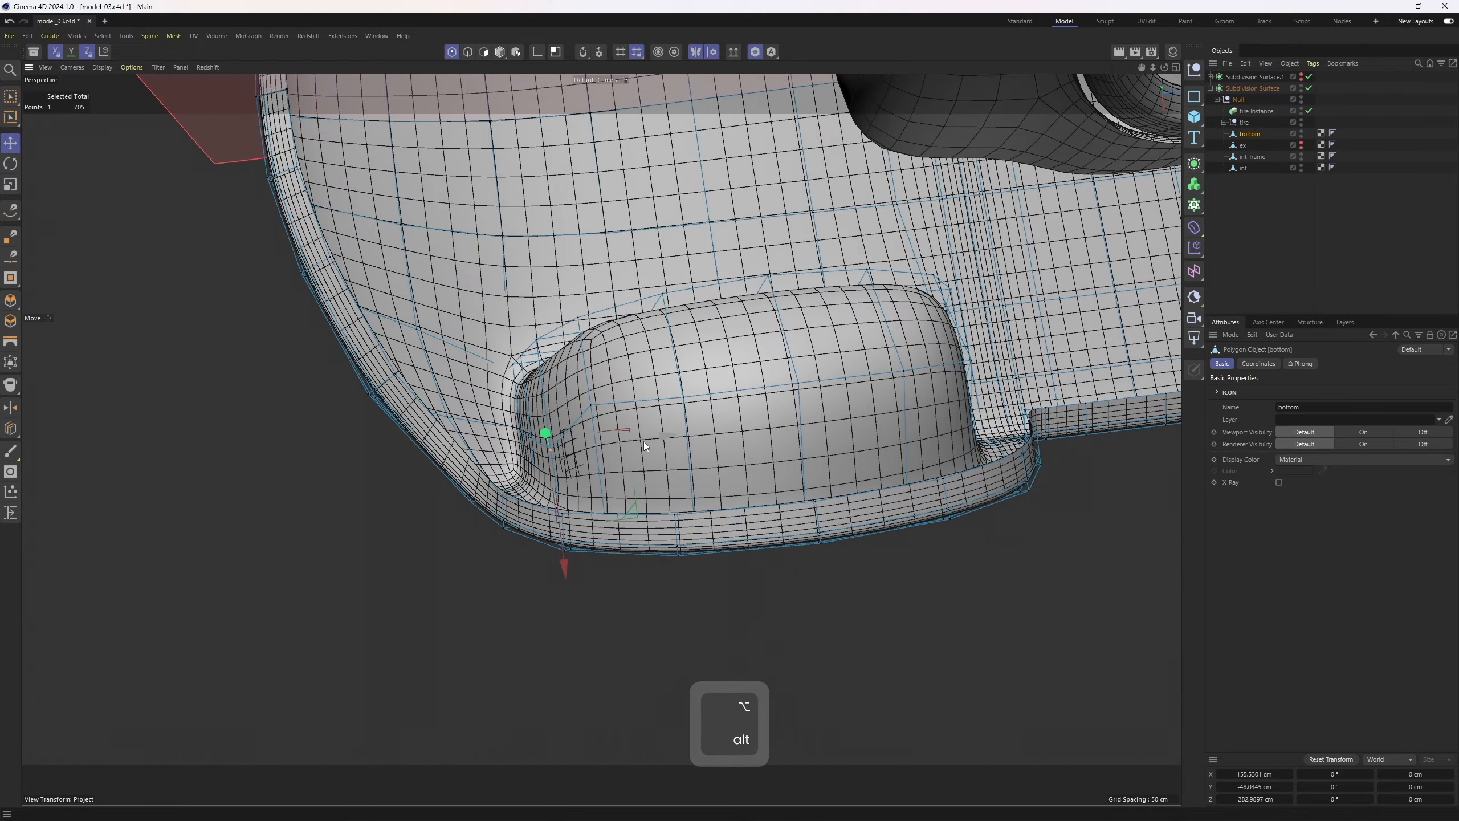
{"action": "left_click_drag", "start_coordinate": [643, 441], "coordinate": [827, 374]}
{"action": "left_click", "coordinate": [1255, 253]}
{"action": "right_click_drag", "start_coordinate": [936, 313], "coordinate": [875, 326], "text": "alt"}
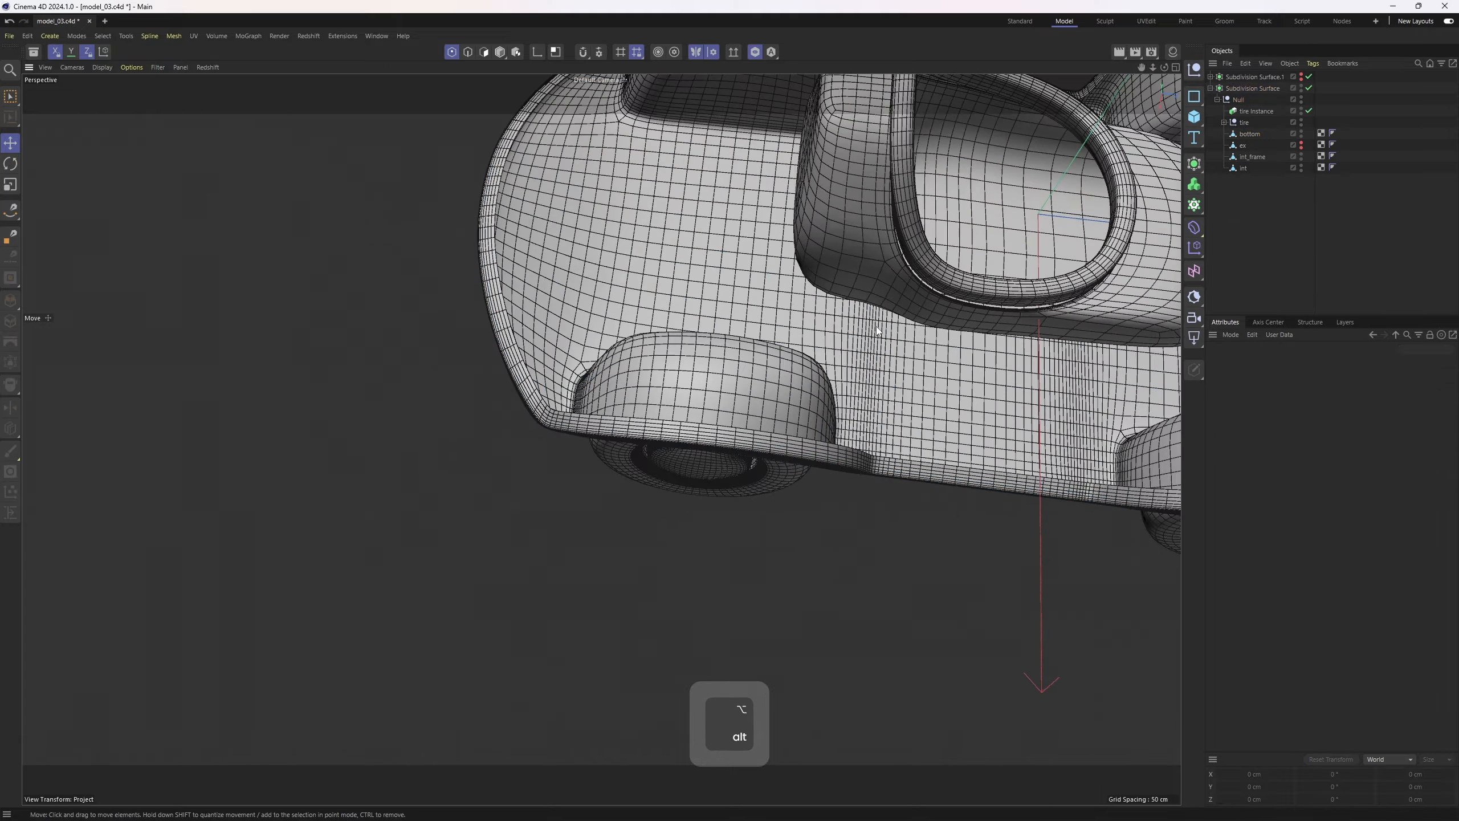
{"action": "middle_click_drag", "start_coordinate": [876, 326], "coordinate": [689, 402], "text": "alt"}
{"action": "left_click_drag", "start_coordinate": [689, 402], "coordinate": [716, 367], "text": "alt"}
{"action": "middle_click_drag", "start_coordinate": [716, 368], "coordinate": [557, 437], "text": "alt"}
{"action": "left_click_drag", "start_coordinate": [557, 437], "coordinate": [552, 409], "text": "alt"}
{"action": "key", "text": "ctrl+z"}
{"action": "left_click_drag", "start_coordinate": [608, 458], "coordinate": [790, 481], "text": "alt"}
Toggle the ex object's visibility and switch the viewport to smooth shading without wireframe
{"action": "left_click", "coordinate": [1301, 146], "text": "alt"}
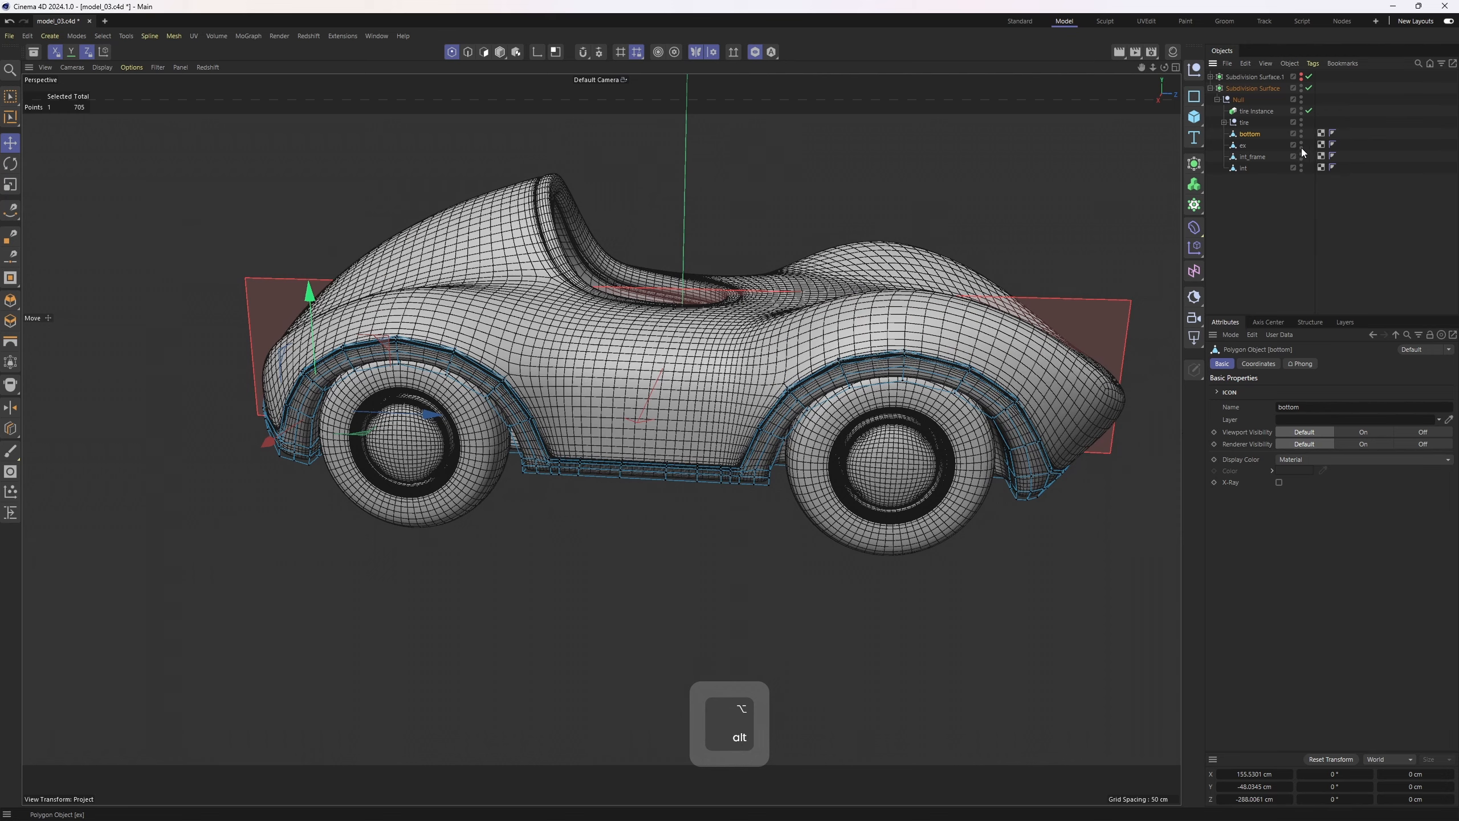
{"action": "left_click", "coordinate": [1280, 215]}
{"action": "key", "text": "n"}
{"action": "key", "text": "a"}
{"action": "left_click_drag", "start_coordinate": [737, 335], "coordinate": [554, 410], "text": "alt"}
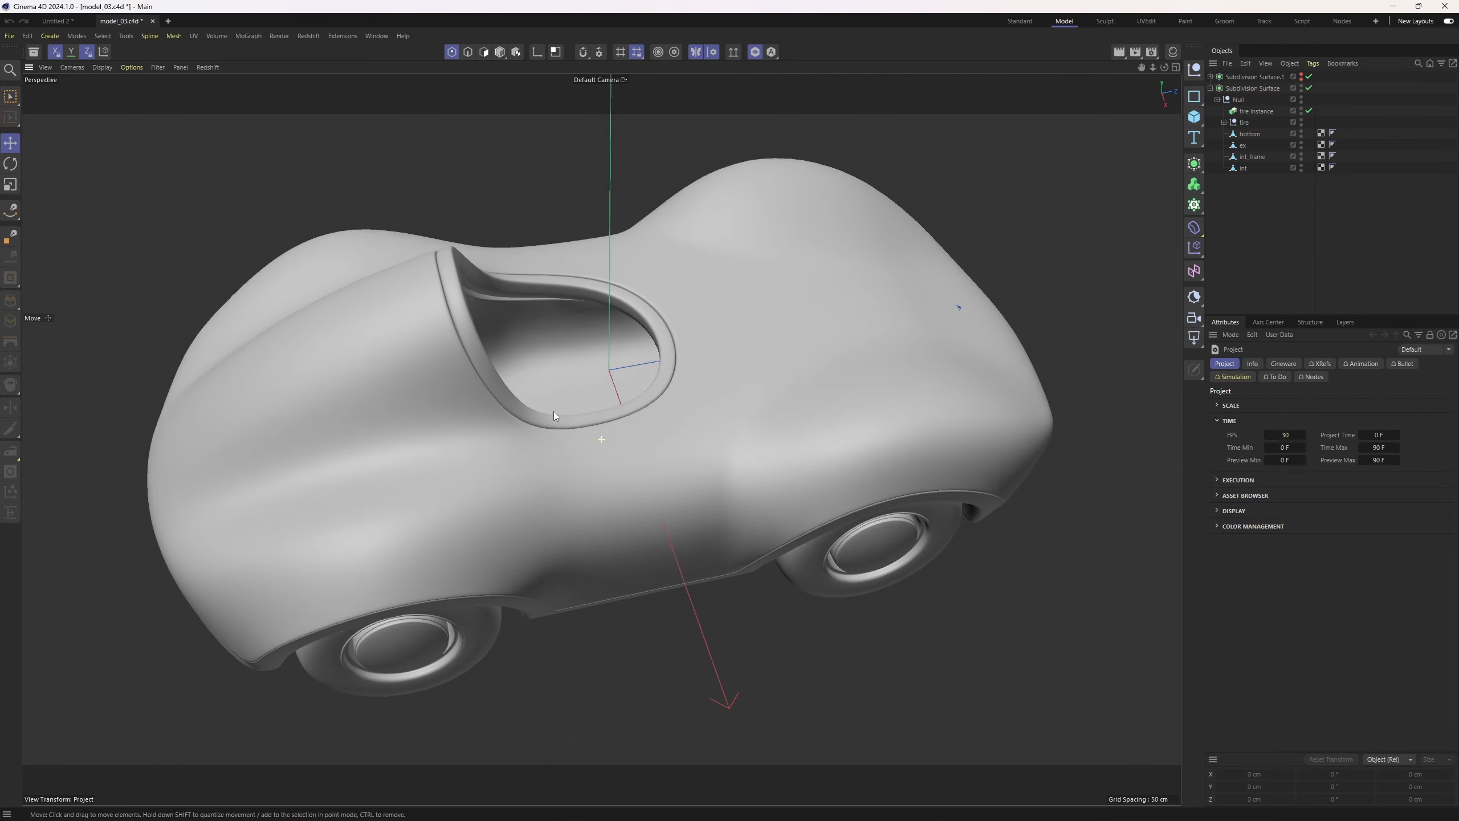
{"action": "middle_click_drag", "start_coordinate": [554, 411], "coordinate": [539, 421], "text": "alt"}
Examine the car model in the four-view layout
{"action": "middle_click", "coordinate": [539, 421]}
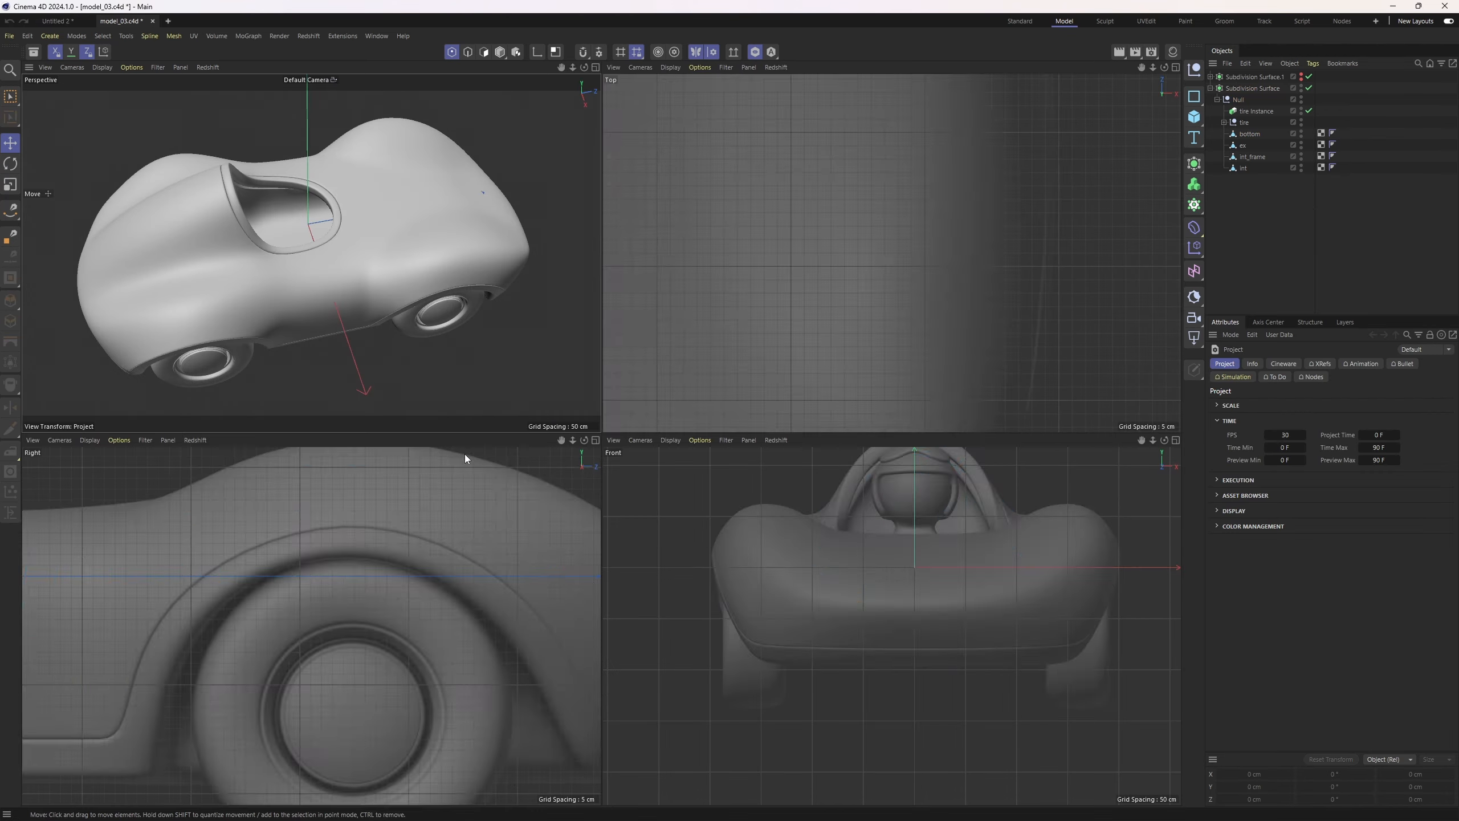
{"action": "middle_click_drag", "start_coordinate": [305, 494], "coordinate": [452, 534], "text": "alt"}
{"action": "scroll", "coordinate": [451, 534], "scroll_direction": "down", "scroll_amount": 4}
{"action": "middle_click_drag", "start_coordinate": [321, 535], "coordinate": [384, 615], "text": "alt"}
{"action": "scroll", "coordinate": [315, 554], "scroll_direction": "up", "scroll_amount": 3}
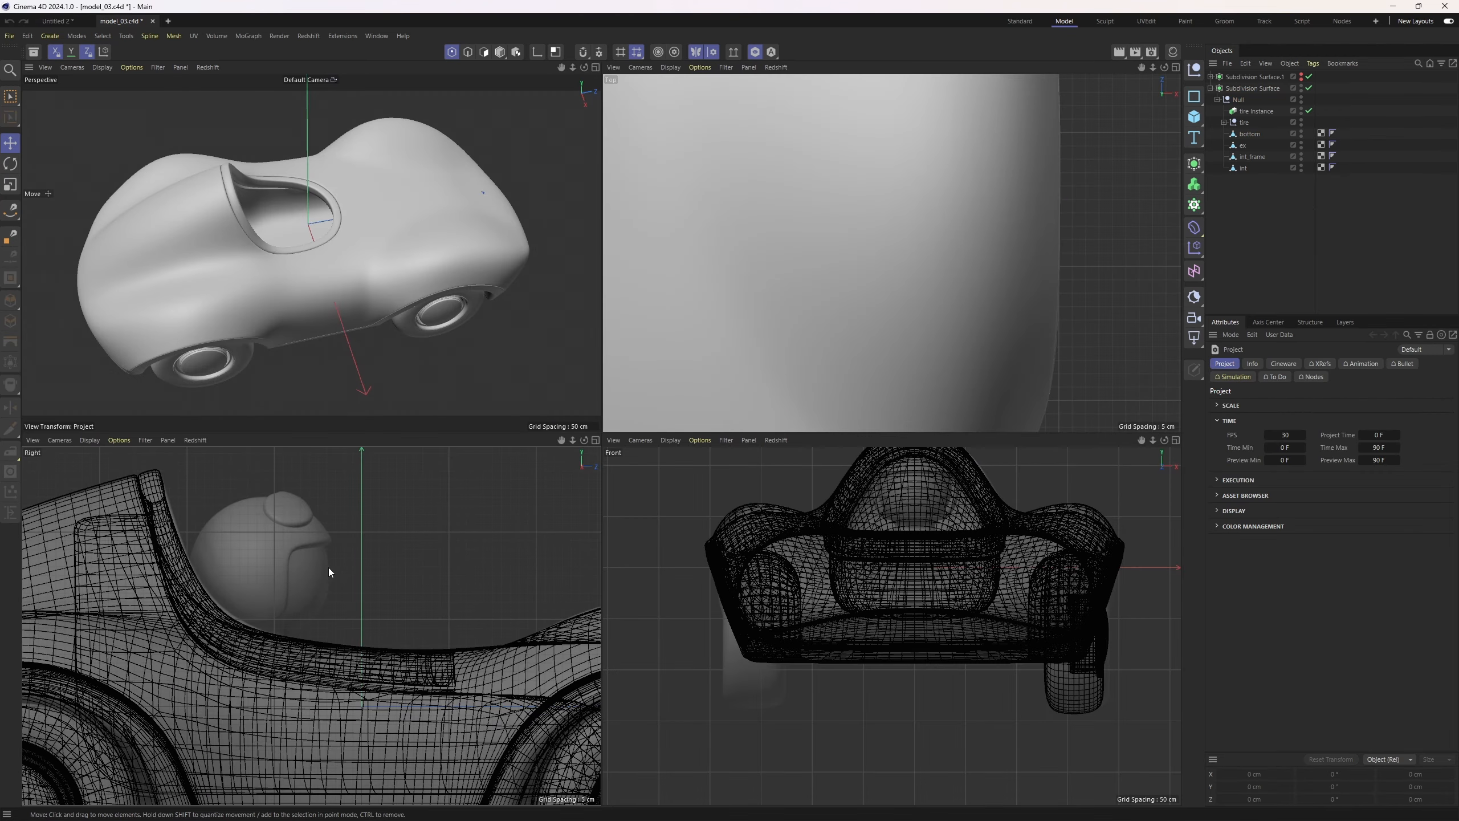
{"action": "middle_click", "coordinate": [364, 230]}
{"action": "left_click_drag", "start_coordinate": [474, 373], "coordinate": [321, 201], "text": "alt"}
Copy the pilot figure from the Untitled 2 document and paste it into the car scene
{"action": "left_click", "coordinate": [63, 22]}
{"action": "middle_click_drag", "start_coordinate": [539, 377], "coordinate": [456, 312], "text": "alt"}
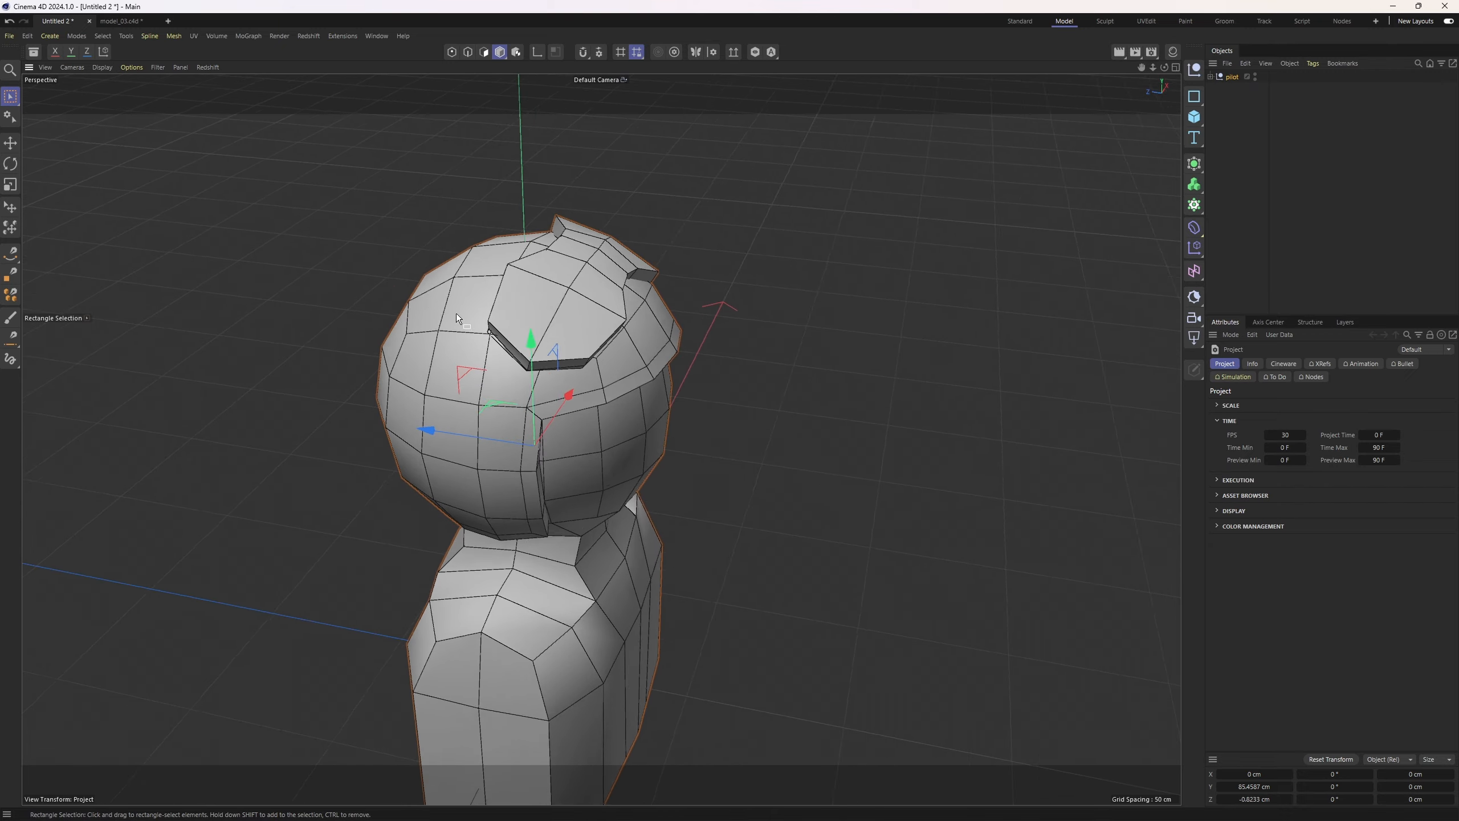
{"action": "left_click_drag", "start_coordinate": [456, 313], "coordinate": [609, 300], "text": "alt"}
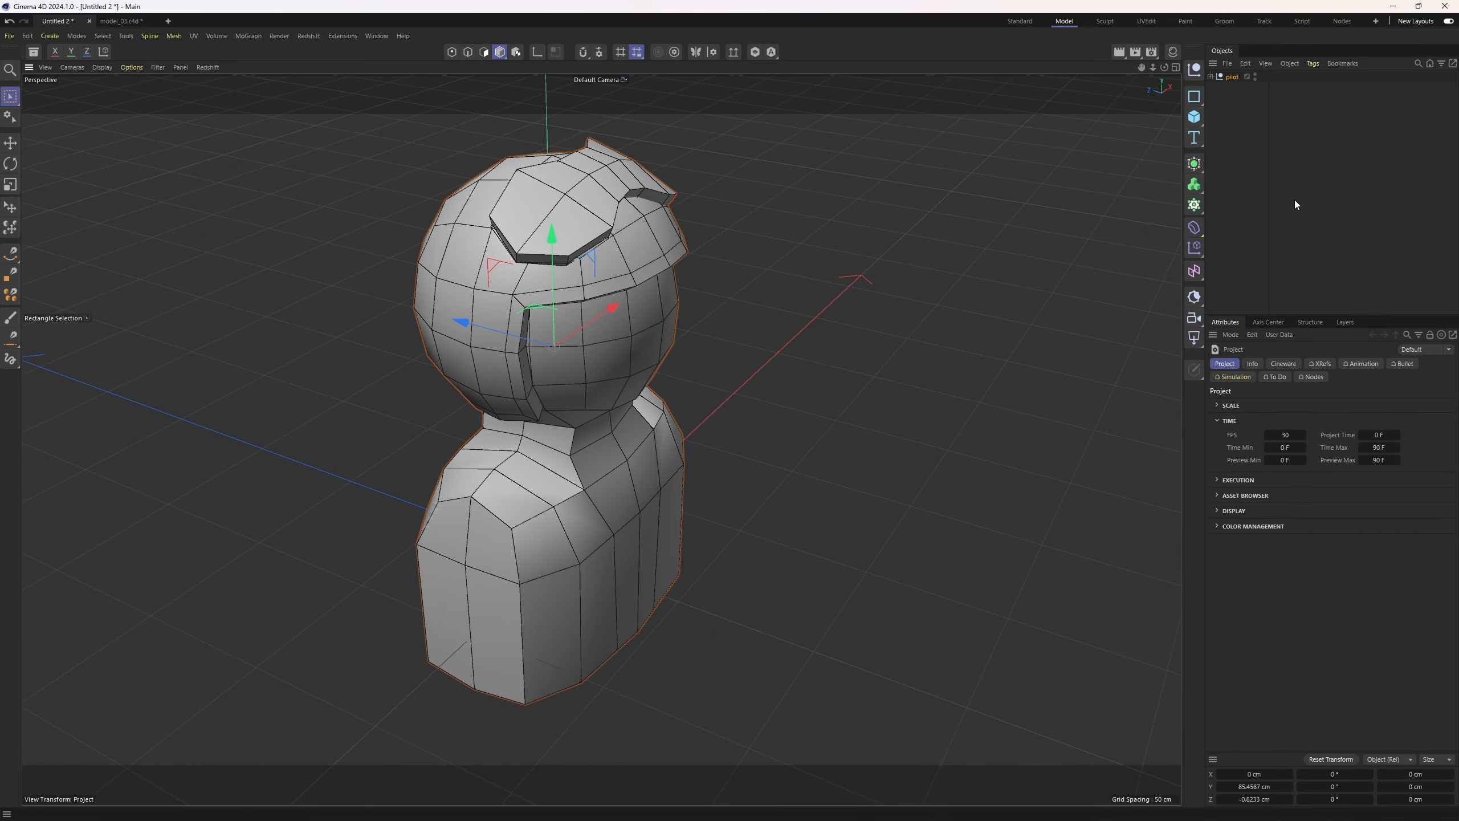
{"action": "left_click", "coordinate": [1238, 79]}
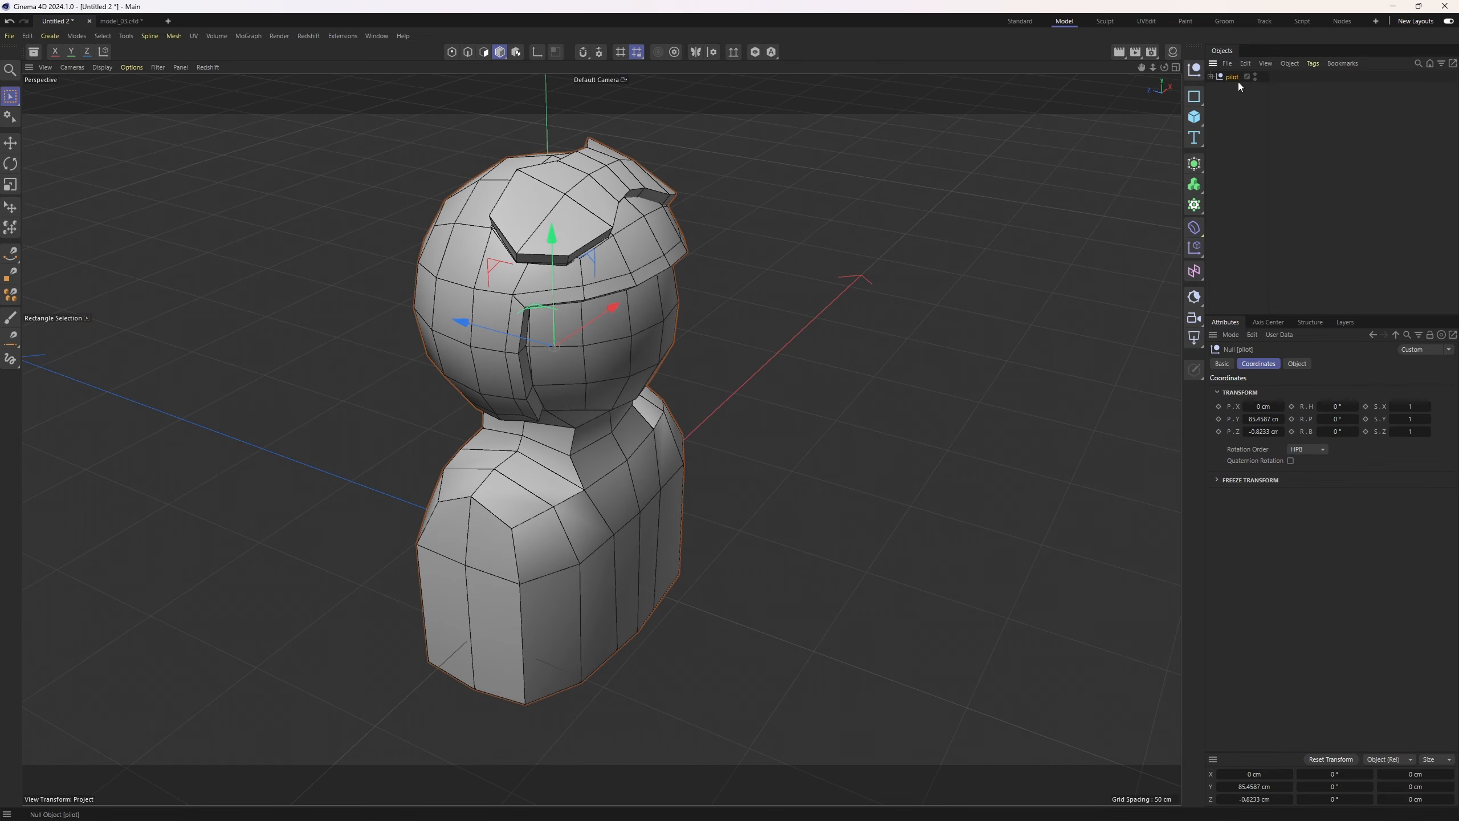
{"action": "left_click", "coordinate": [114, 20]}
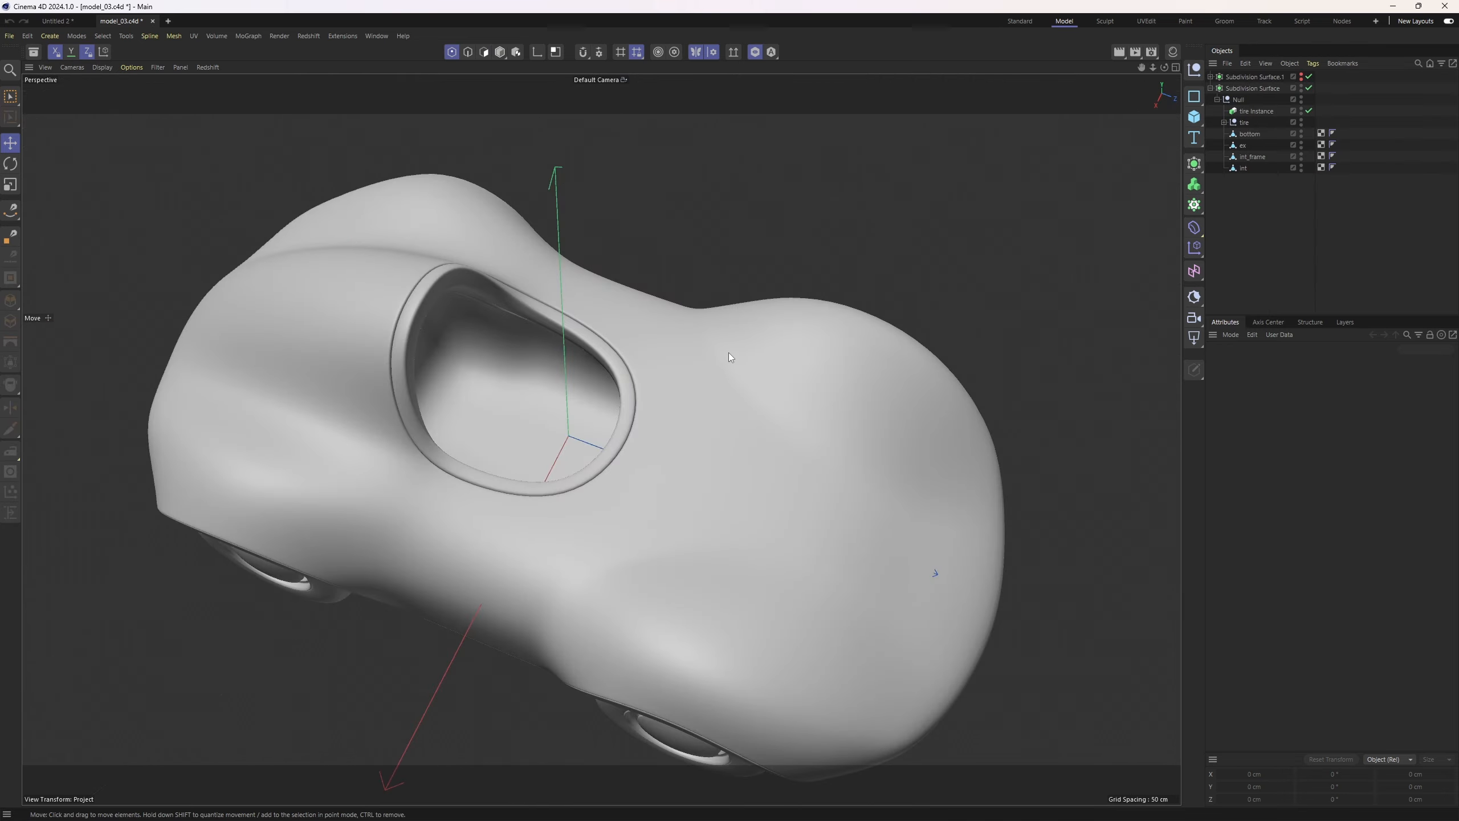
{"action": "key", "text": "ctrl+v"}
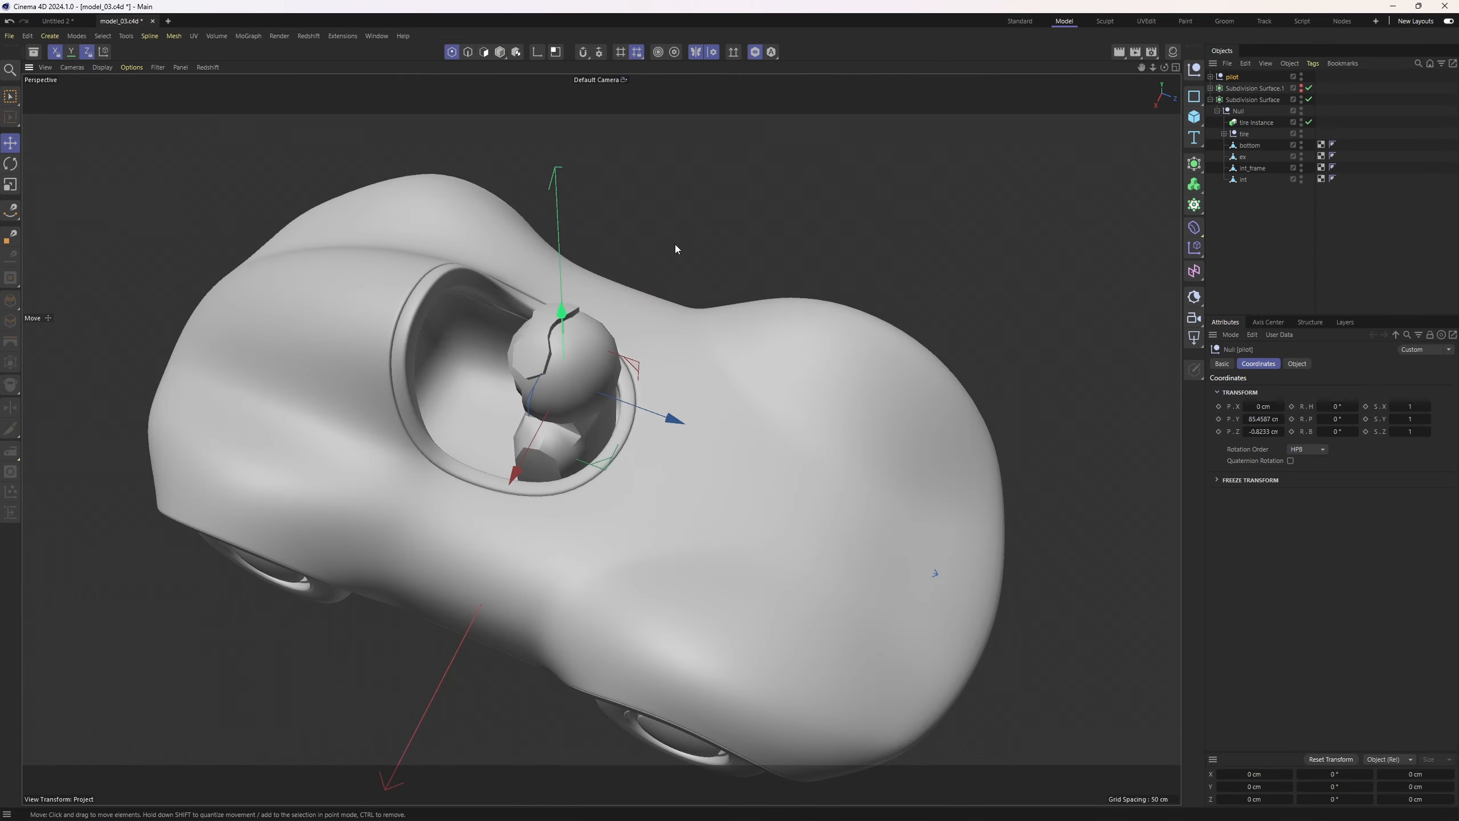
Rotate the pilot and move it down into the cockpit using the side view
{"action": "key", "text": "r"}
{"action": "left_click_drag", "start_coordinate": [677, 244], "coordinate": [518, 284], "text": "alt"}
{"action": "key", "text": "e"}
{"action": "middle_click", "coordinate": [448, 367]}
{"action": "middle_click", "coordinate": [364, 483]}
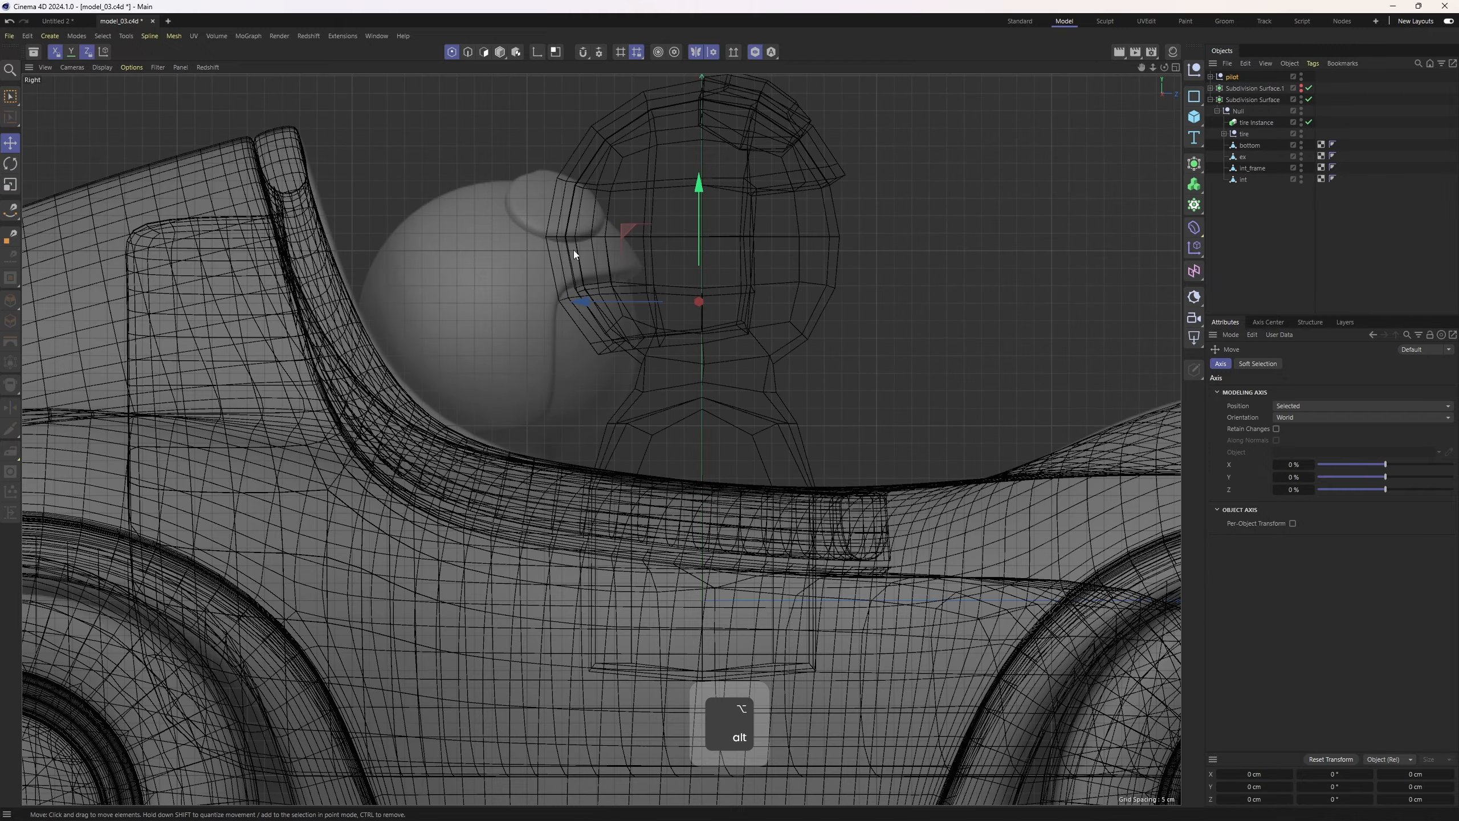
{"action": "left_click_drag", "start_coordinate": [621, 228], "coordinate": [424, 324]}
{"action": "middle_click", "coordinate": [424, 324]}
{"action": "middle_click", "coordinate": [287, 224]}
{"action": "left_click_drag", "start_coordinate": [286, 224], "coordinate": [1167, 205], "text": "alt"}
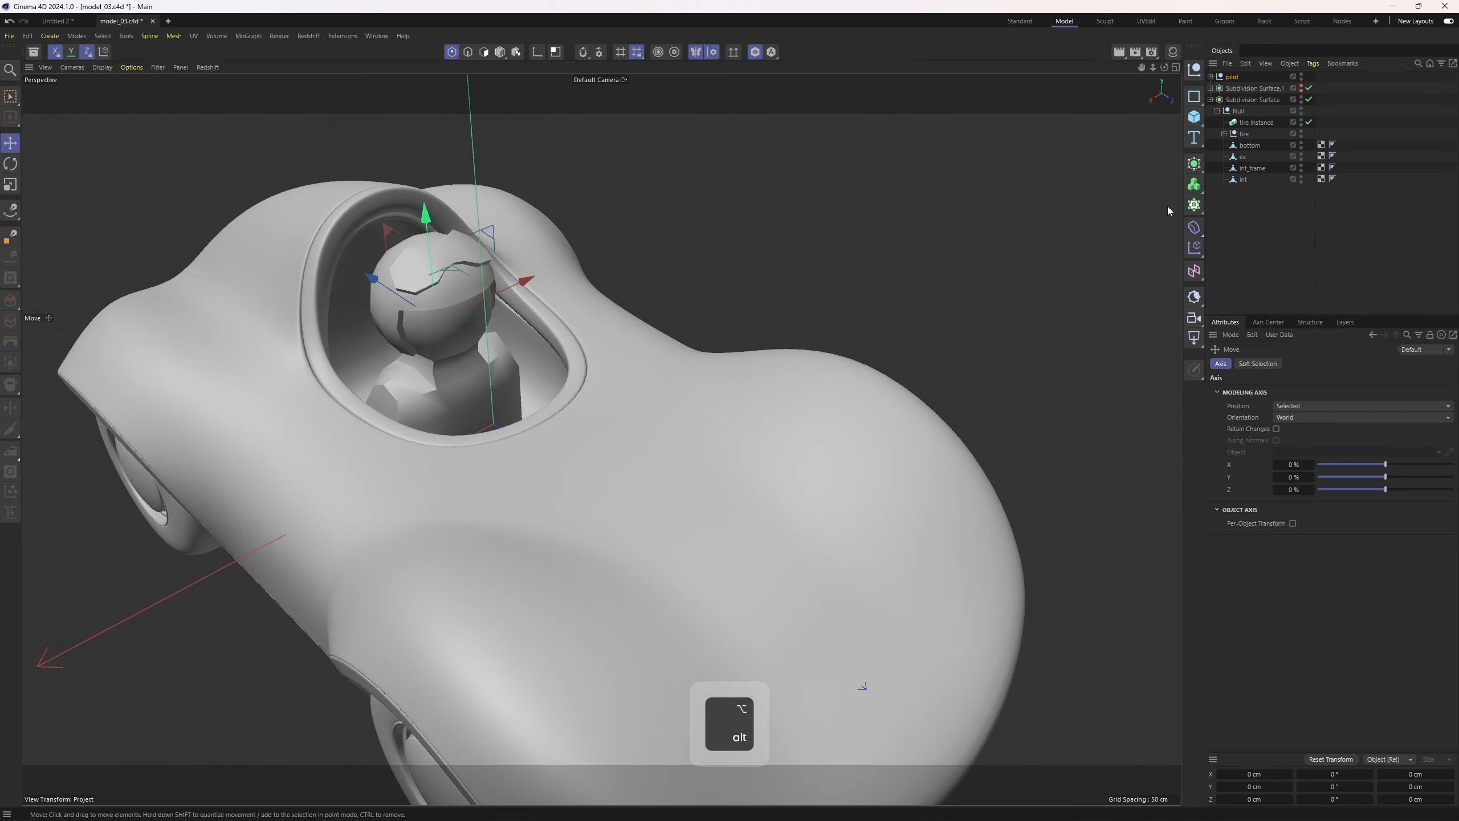
Put the pilot under the car's null and rename the null to subD_car
{"action": "left_click_drag", "start_coordinate": [1252, 122], "coordinate": [1237, 109]}
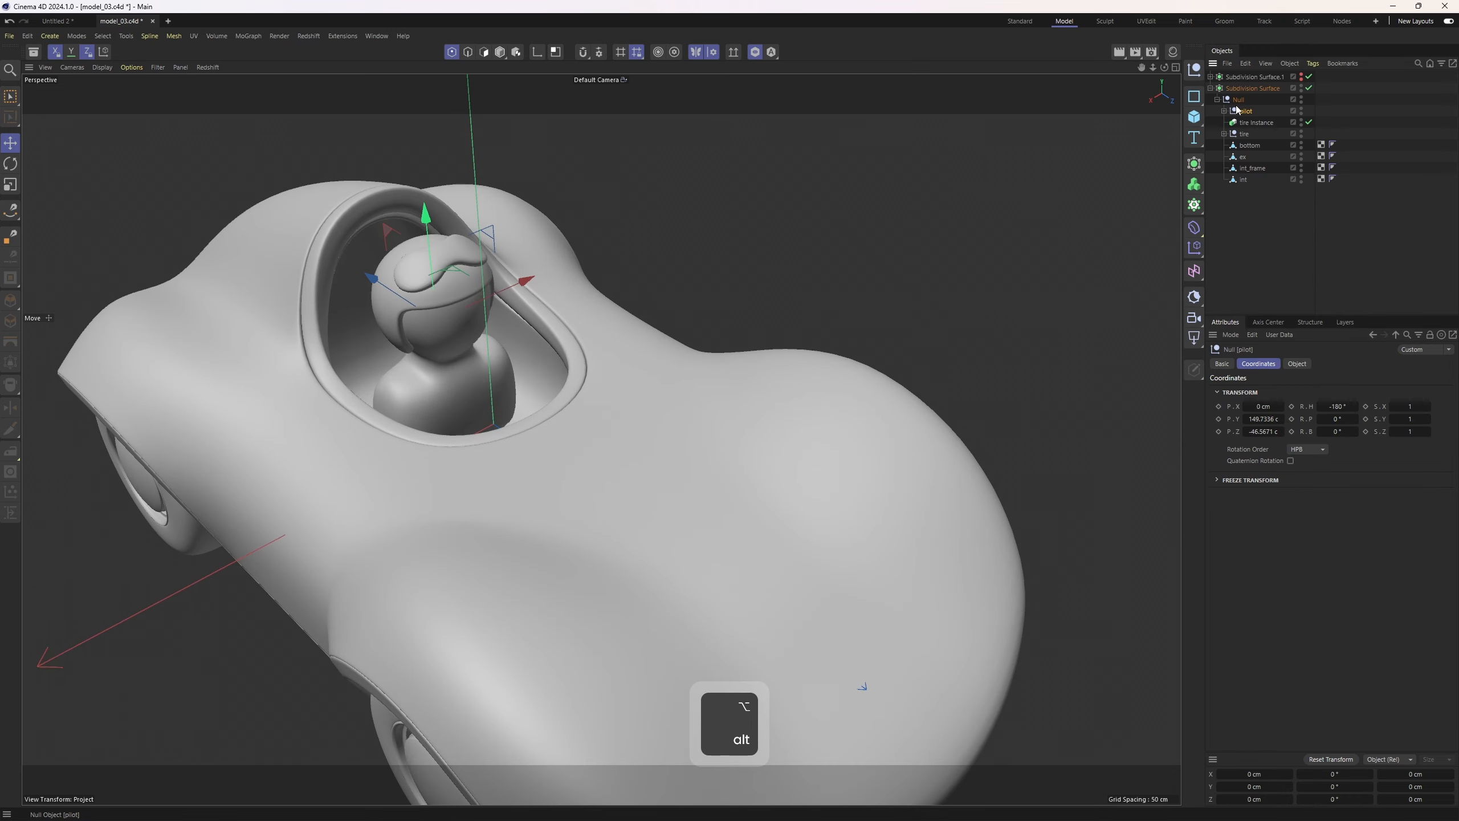
{"action": "type", "text": "SubD_car"}
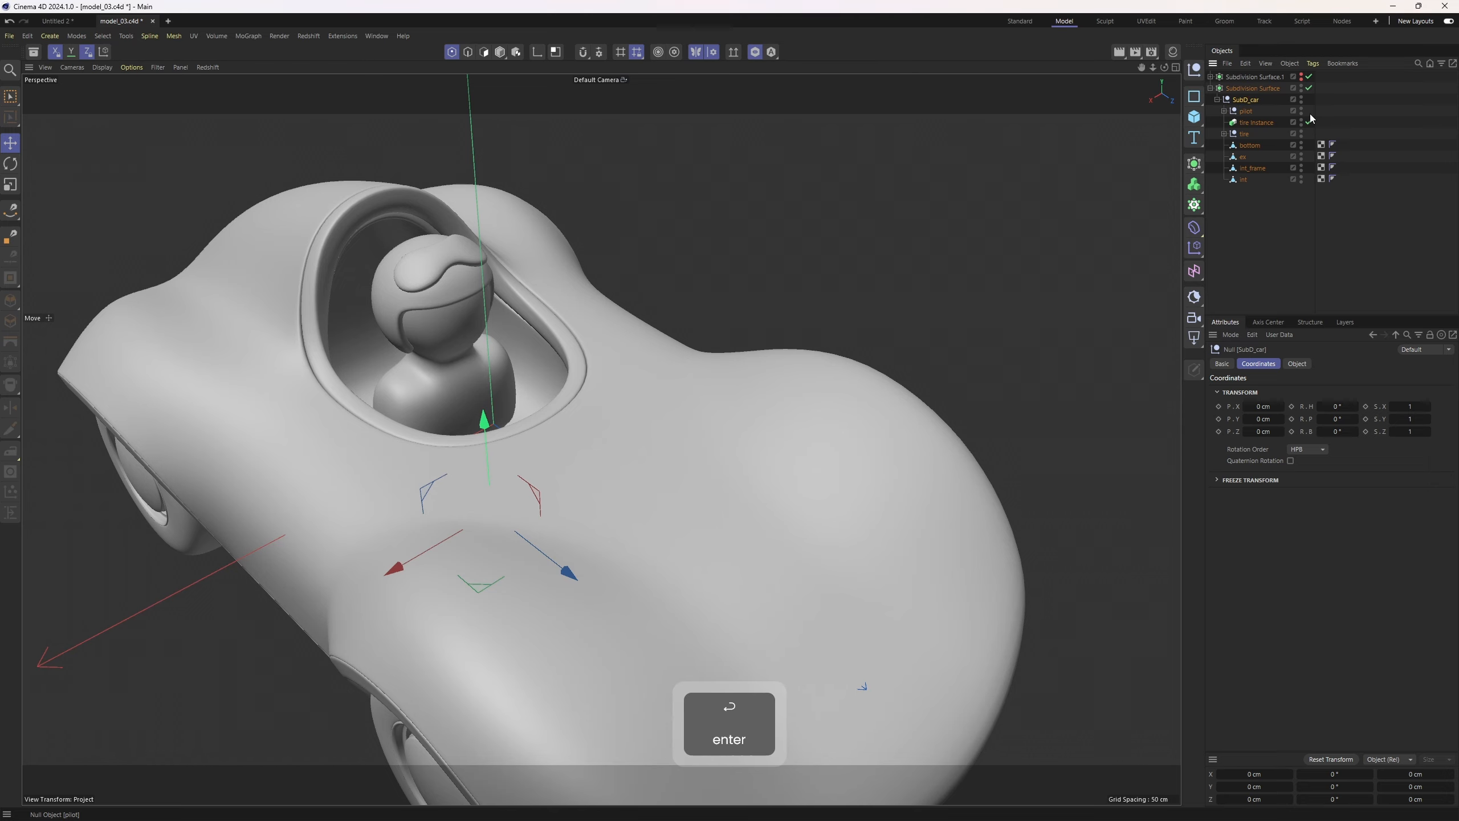
Duplicate the tire instance and rotate the copy 180° for the opposite side
{"action": "left_click", "coordinate": [1256, 122]}
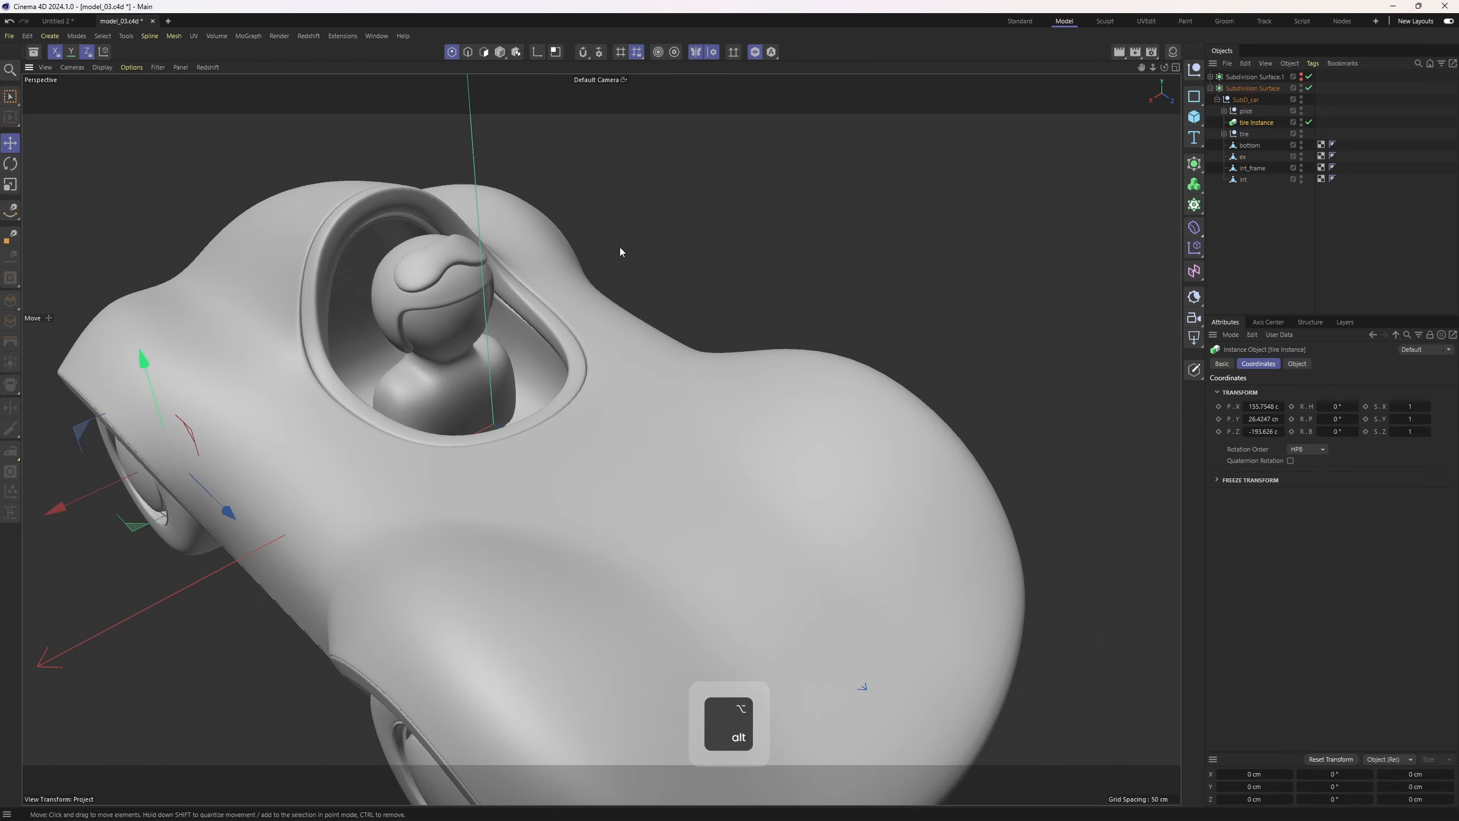
{"action": "left_click_drag", "start_coordinate": [621, 246], "coordinate": [610, 388], "text": "alt"}
{"action": "key", "text": "r"}
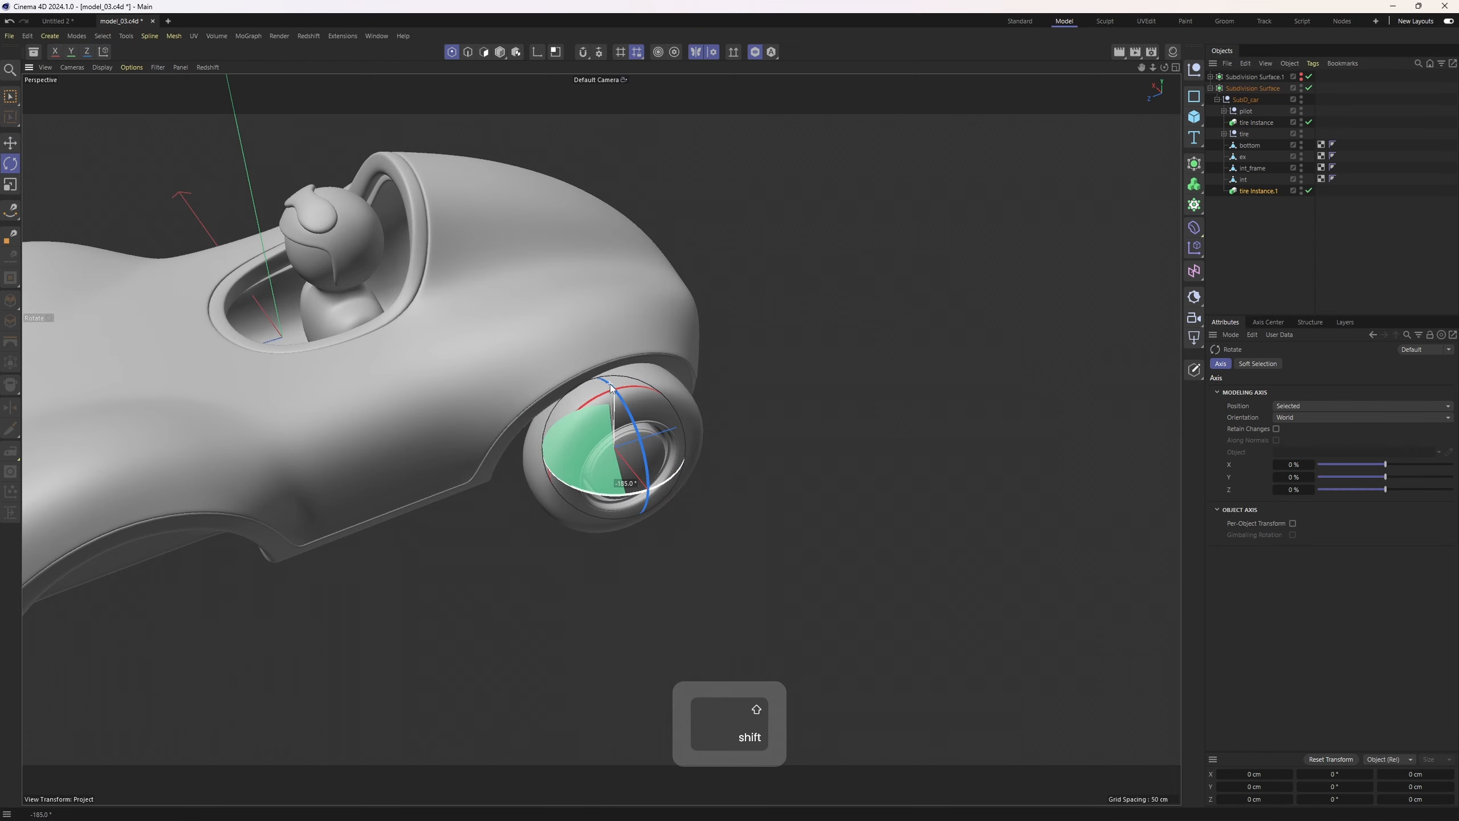
{"action": "key", "text": "e"}
Copy the rotated tire instance to the other wheel and align it precisely in the side view
{"action": "left_click_drag", "start_coordinate": [609, 460], "coordinate": [563, 457], "text": "alt"}
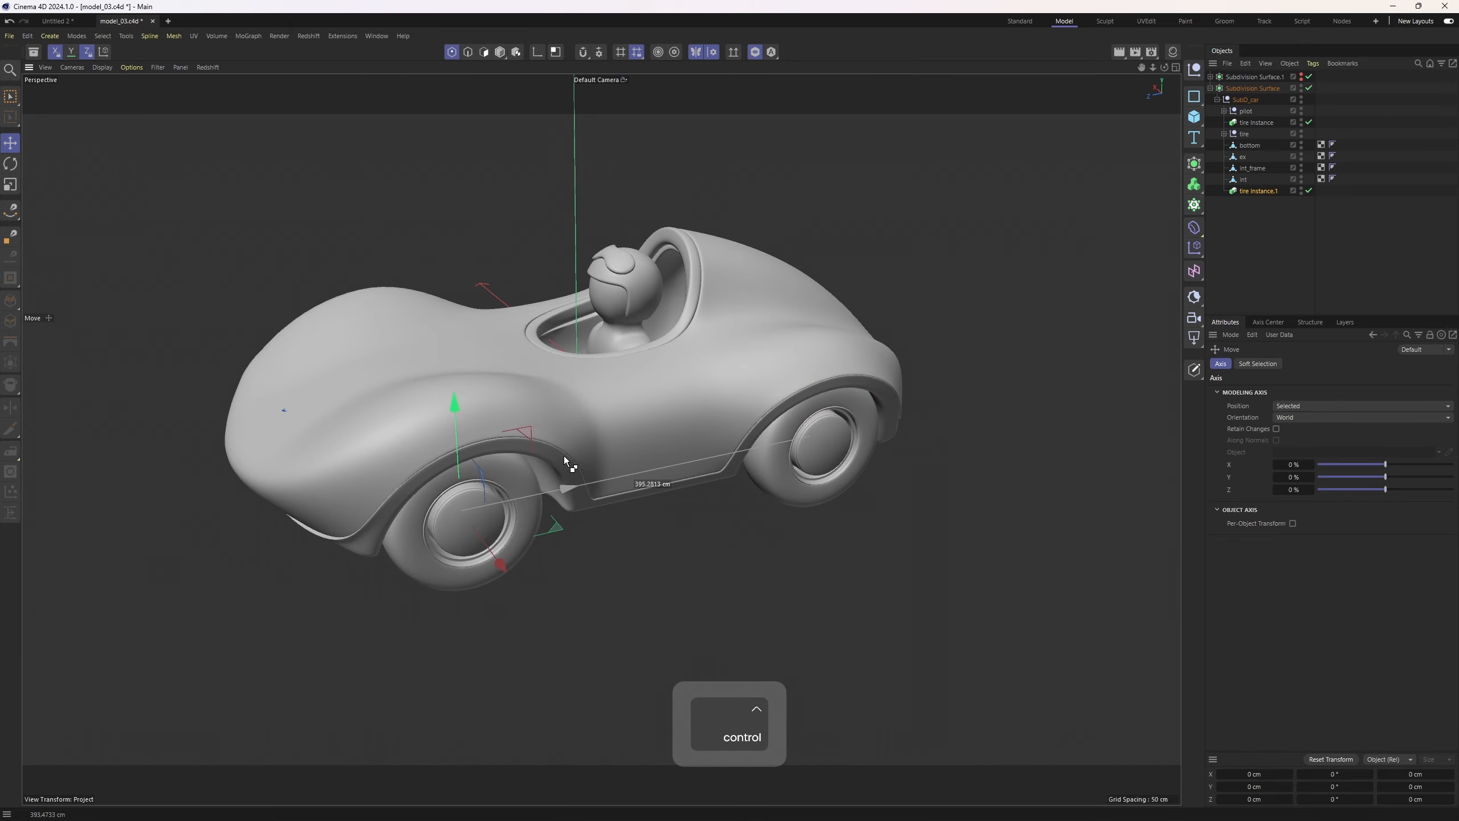
{"action": "middle_click", "coordinate": [563, 457]}
{"action": "middle_click", "coordinate": [340, 543]}
{"action": "right_click_drag", "start_coordinate": [366, 385], "coordinate": [588, 445], "text": "alt"}
{"action": "middle_click_drag", "start_coordinate": [231, 480], "coordinate": [526, 455], "text": "alt"}
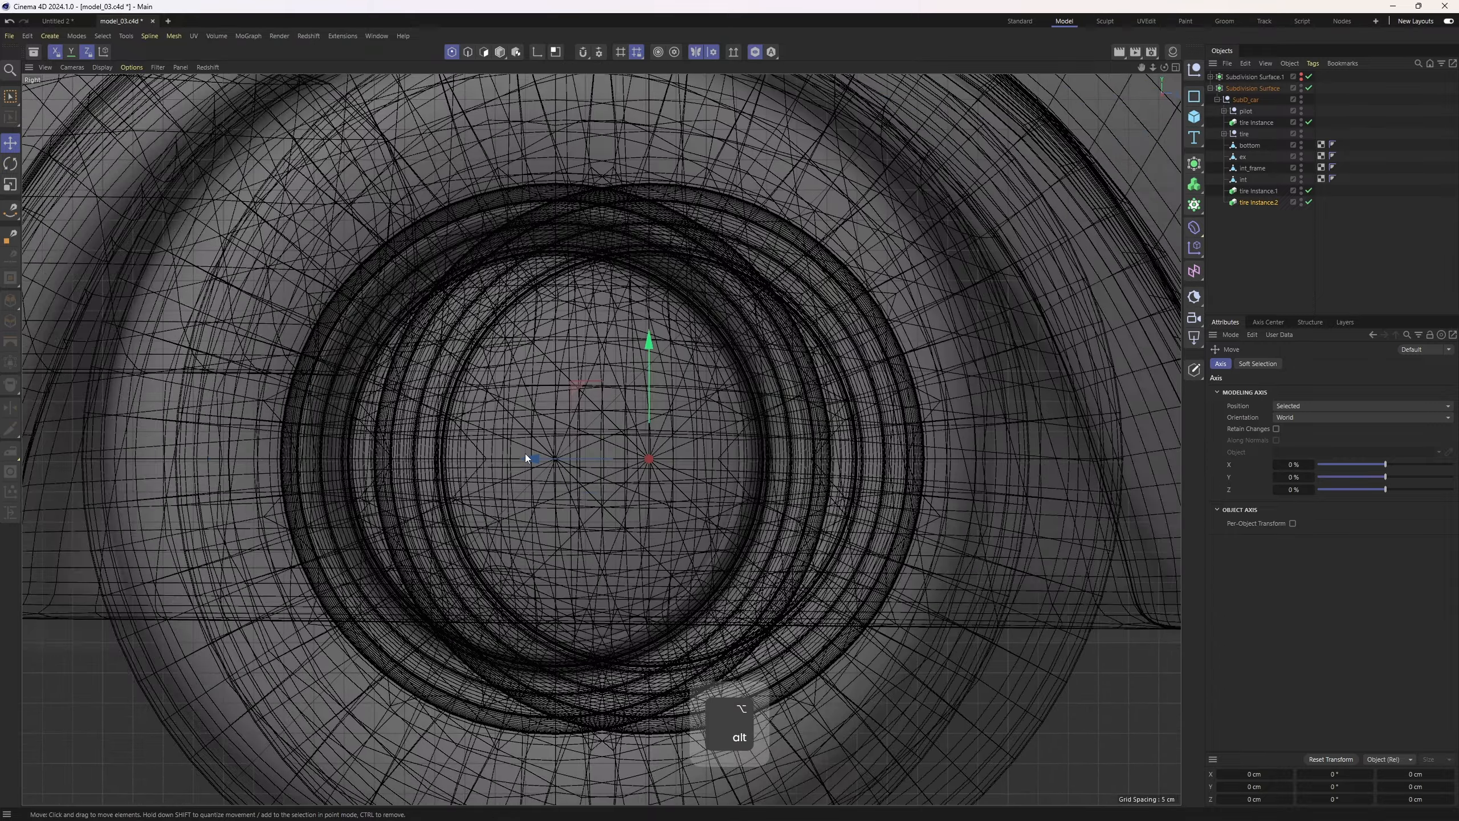
{"action": "left_click_drag", "start_coordinate": [554, 457], "coordinate": [460, 448]}
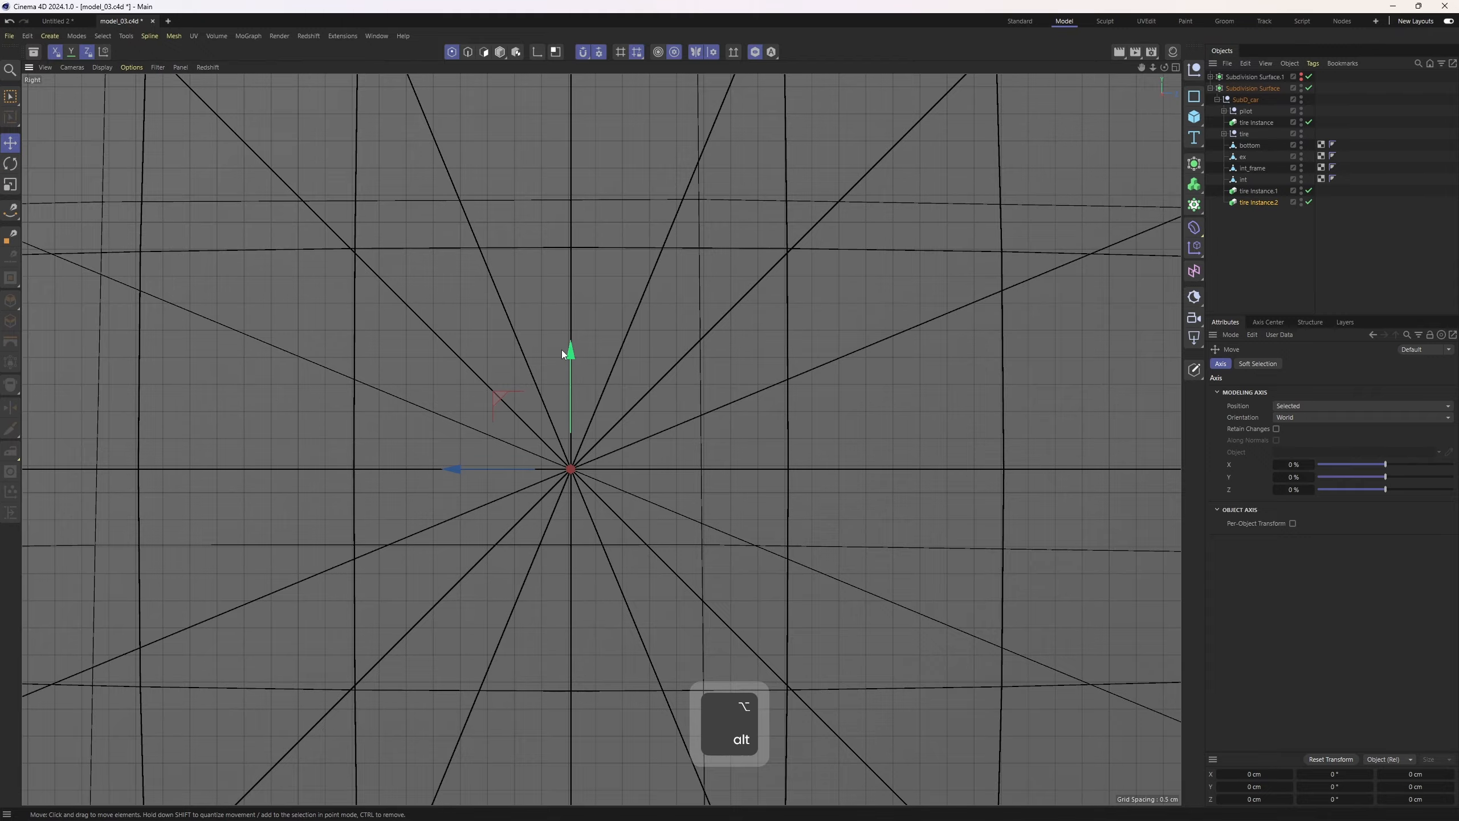
{"action": "right_click_drag", "start_coordinate": [562, 349], "coordinate": [499, 423], "text": "alt"}
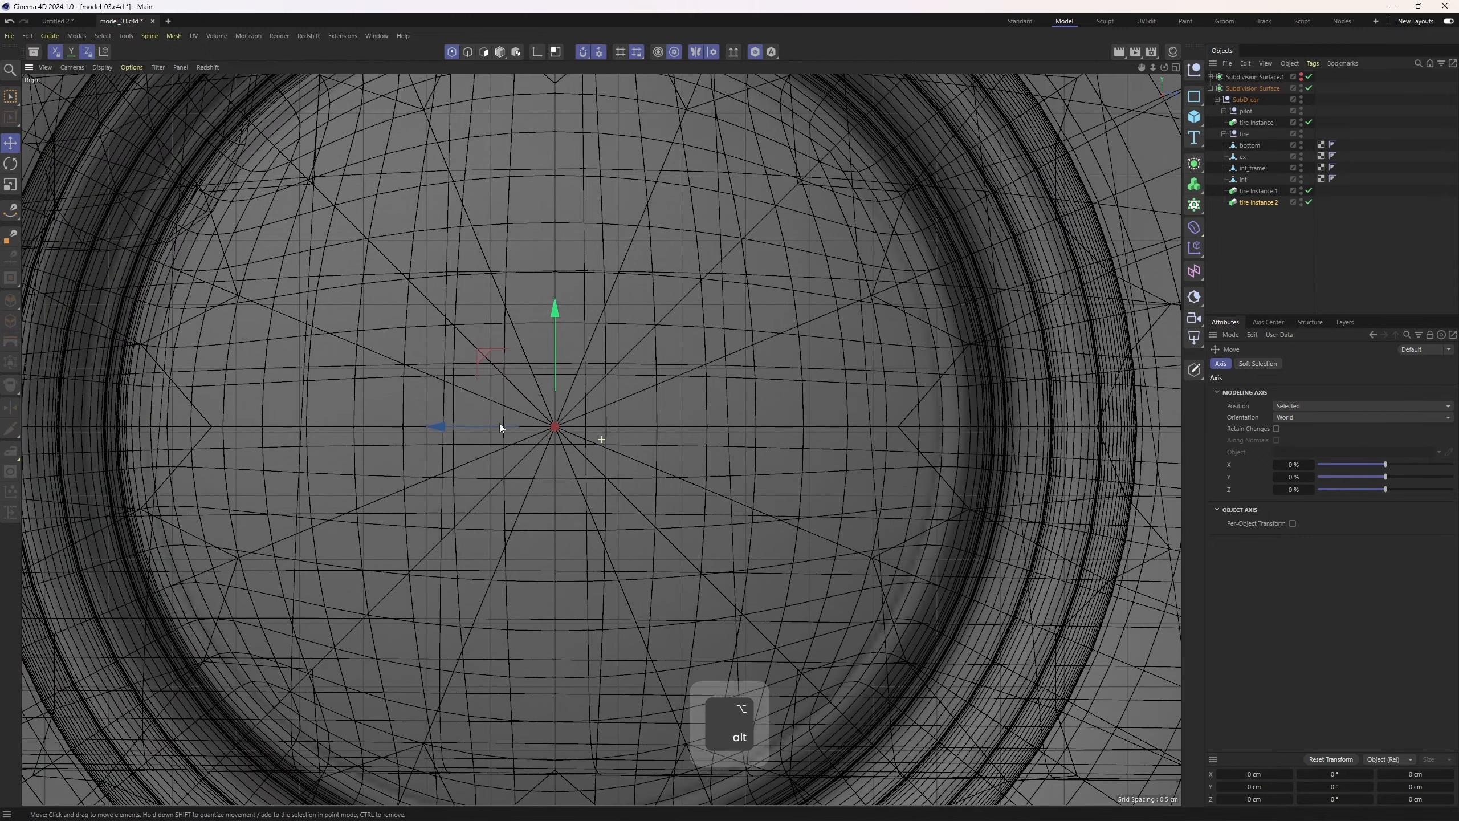
{"action": "middle_click", "coordinate": [543, 317]}
{"action": "middle_click", "coordinate": [559, 140]}
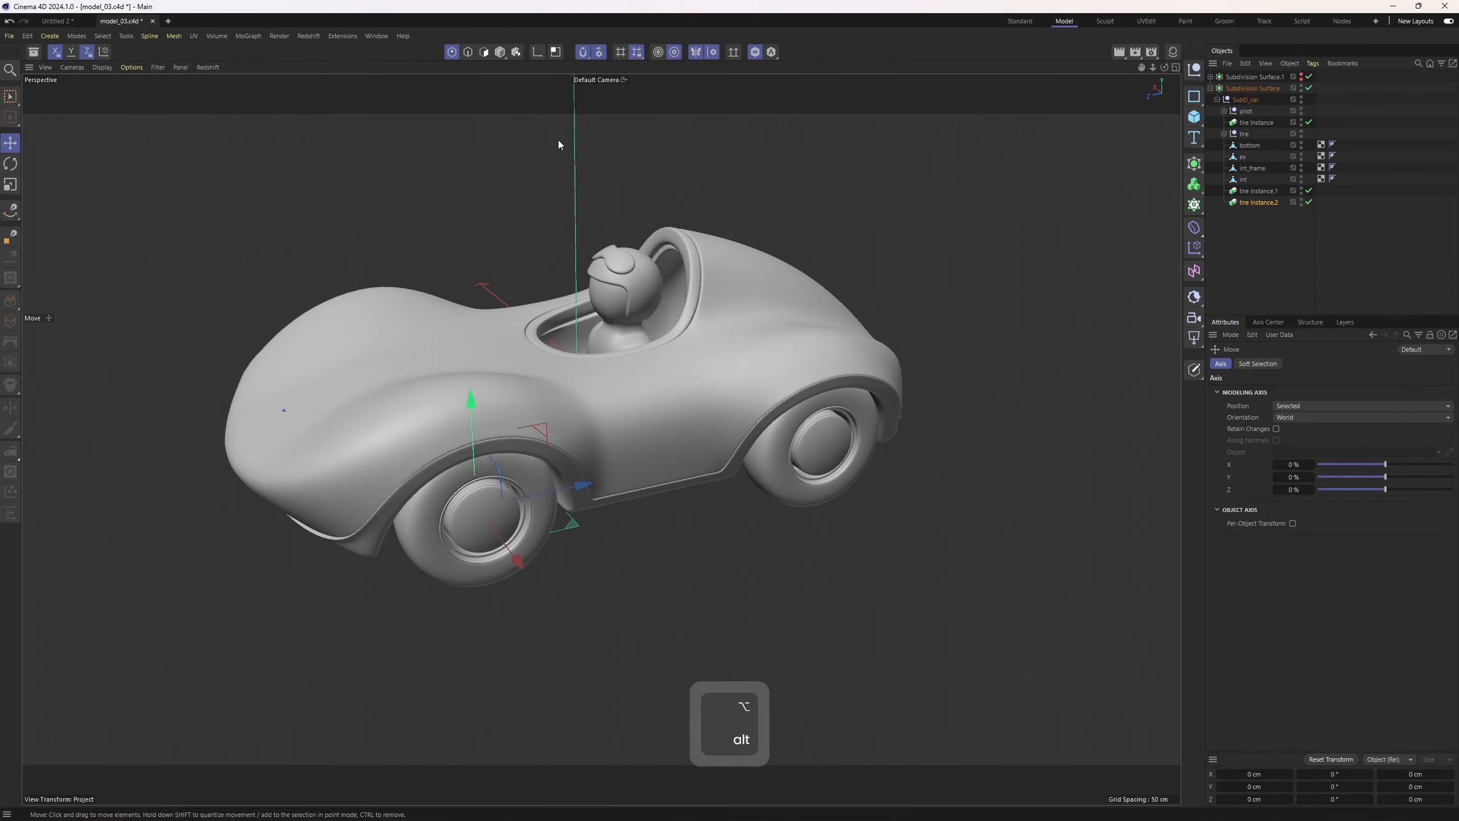
{"action": "left_click_drag", "start_coordinate": [456, 394], "coordinate": [533, 287], "text": "alt"}
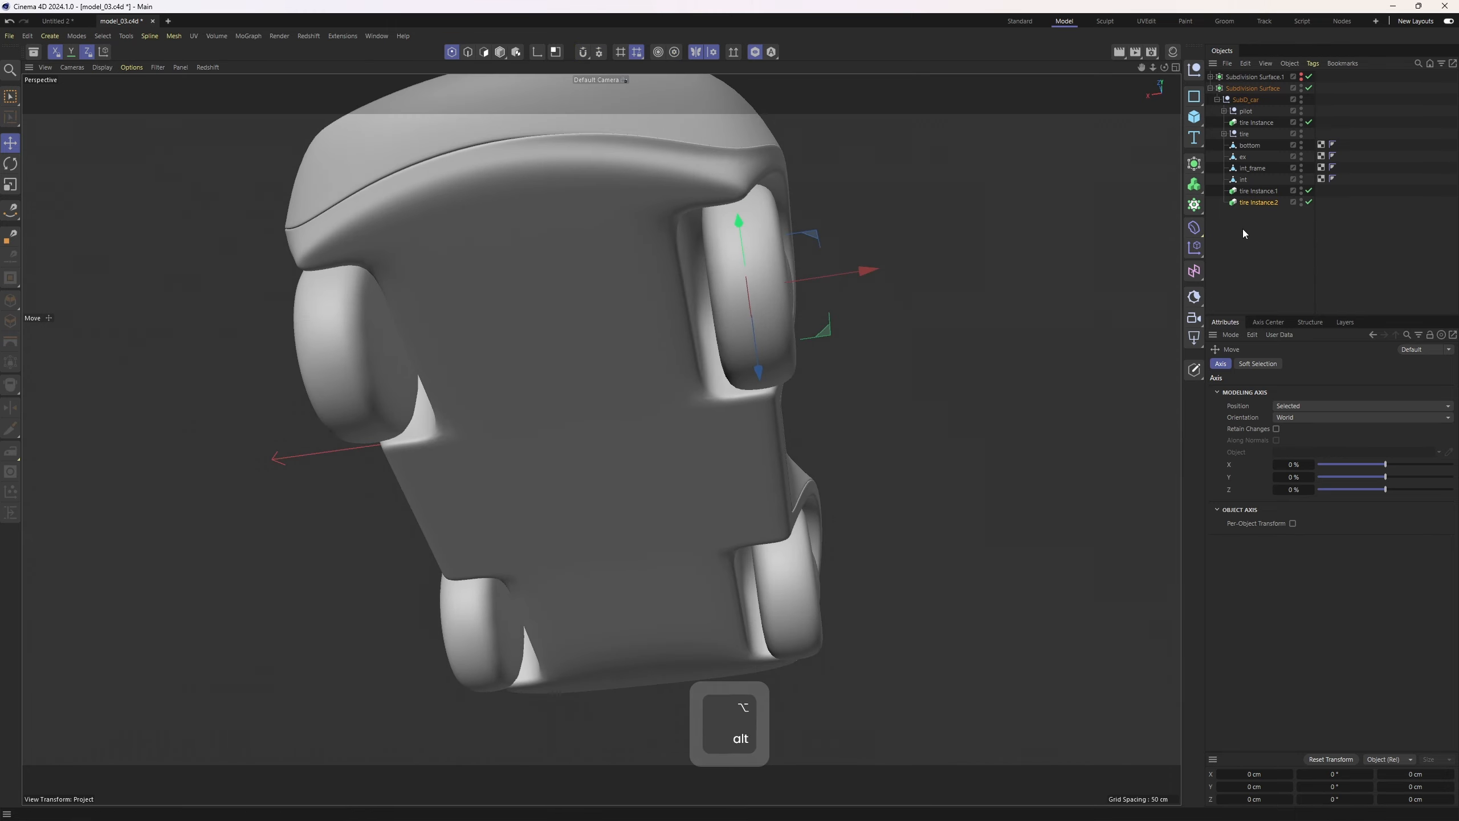
Select the hub face polygons of the tire's Cylinder and enable symmetry
{"action": "left_click", "coordinate": [1248, 134]}
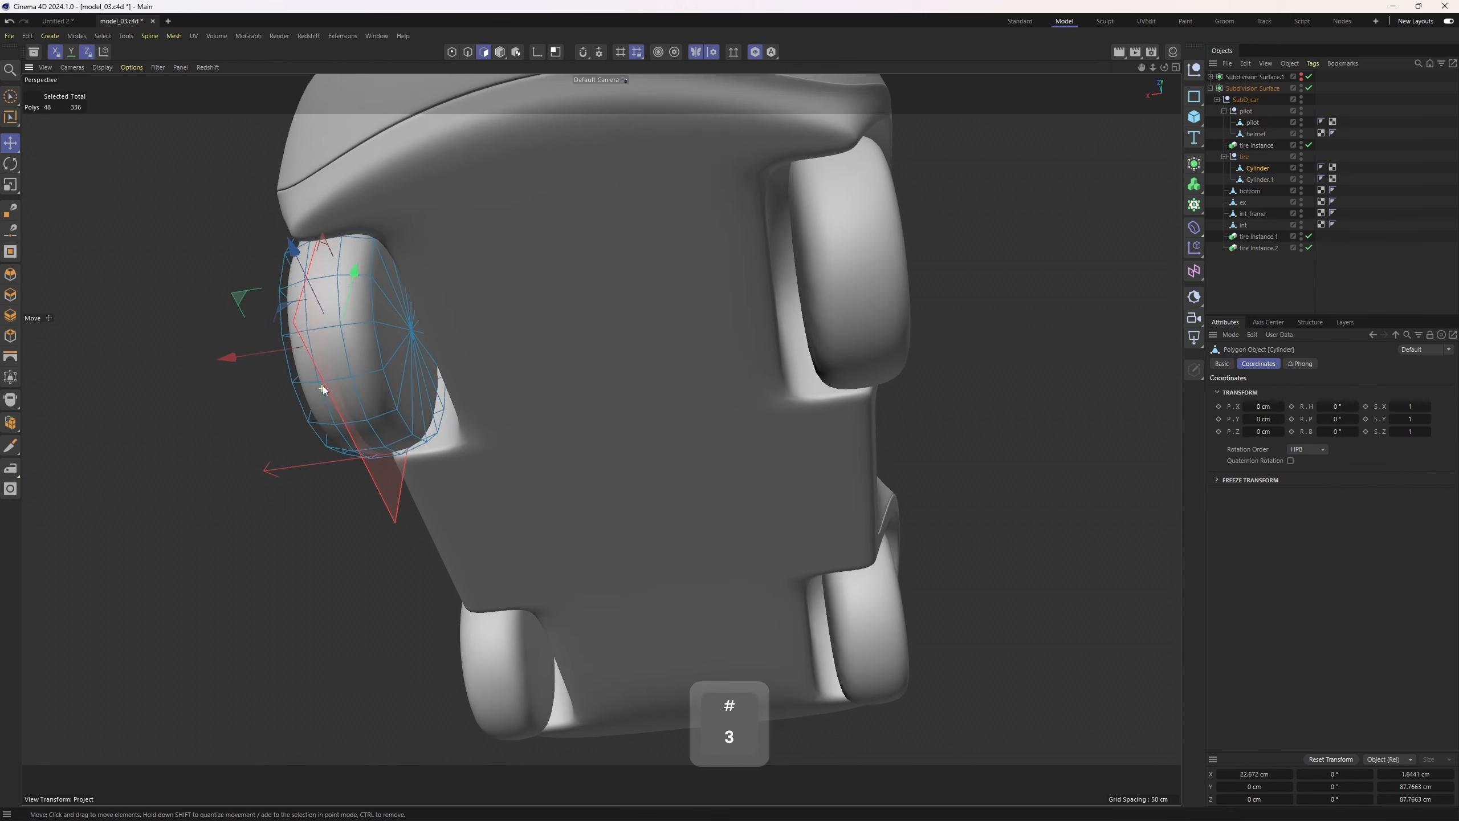
{"action": "key", "text": "Return"}
{"action": "left_click_drag", "start_coordinate": [323, 386], "coordinate": [666, 138], "text": "alt"}
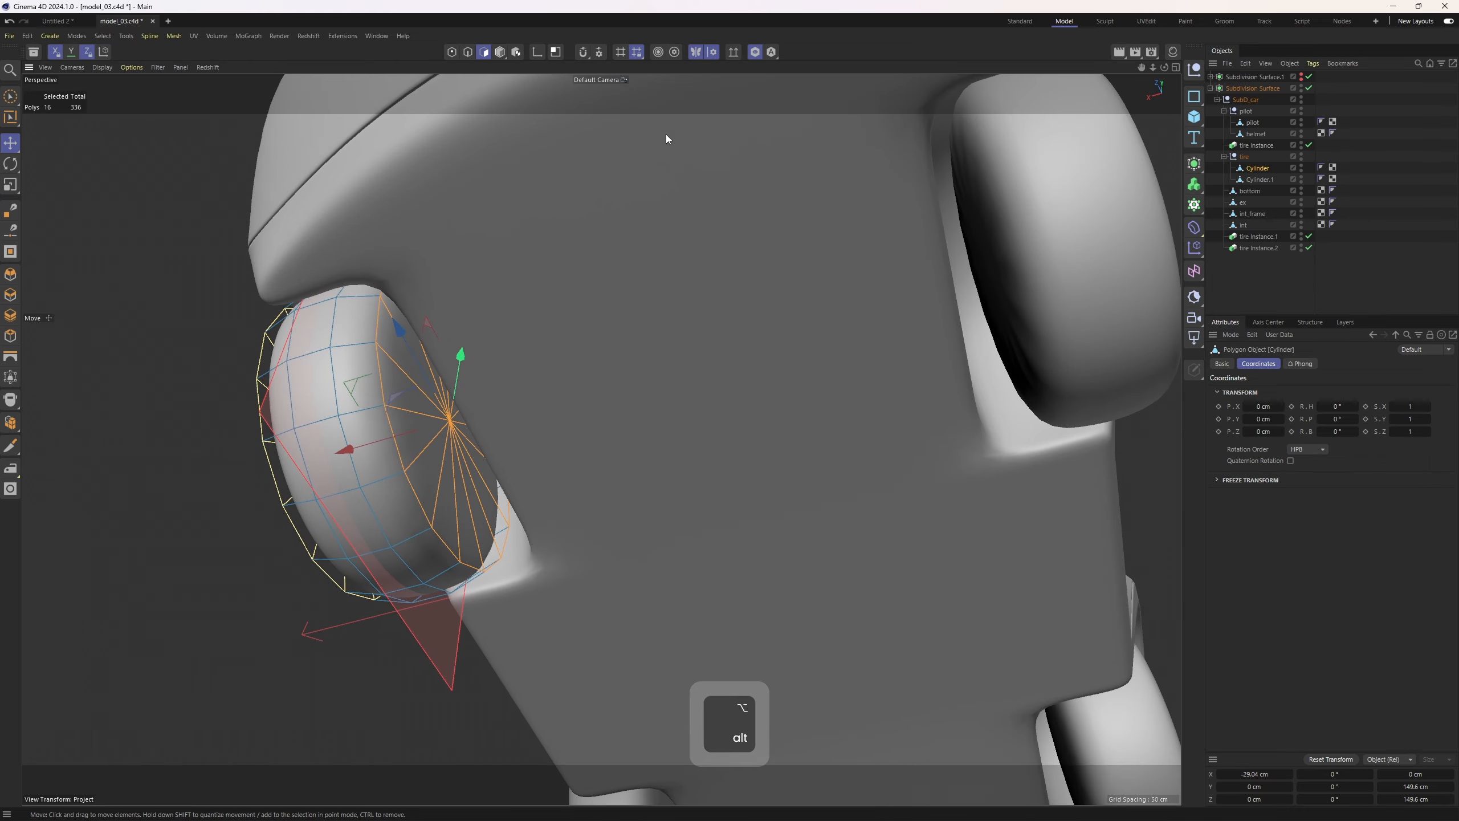
{"action": "left_click", "coordinate": [697, 53]}
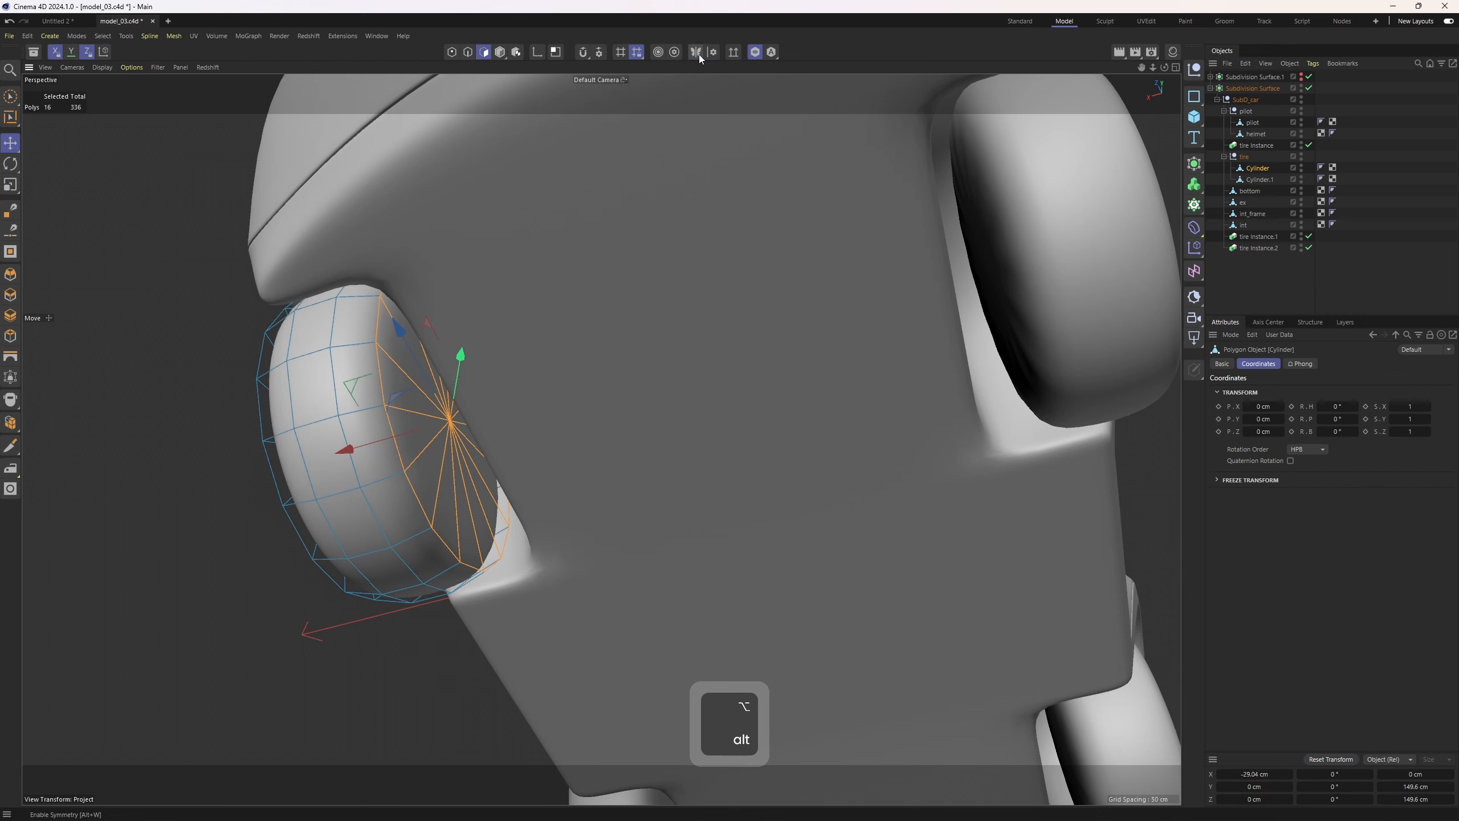
Inset the selected hub face polygons of the tire cylinder
{"action": "right_click_drag", "start_coordinate": [498, 447], "coordinate": [524, 386], "text": "alt"}
{"action": "key", "text": "m"}
{"action": "key", "text": "w"}
{"action": "left_click_drag", "start_coordinate": [524, 386], "coordinate": [483, 386]}
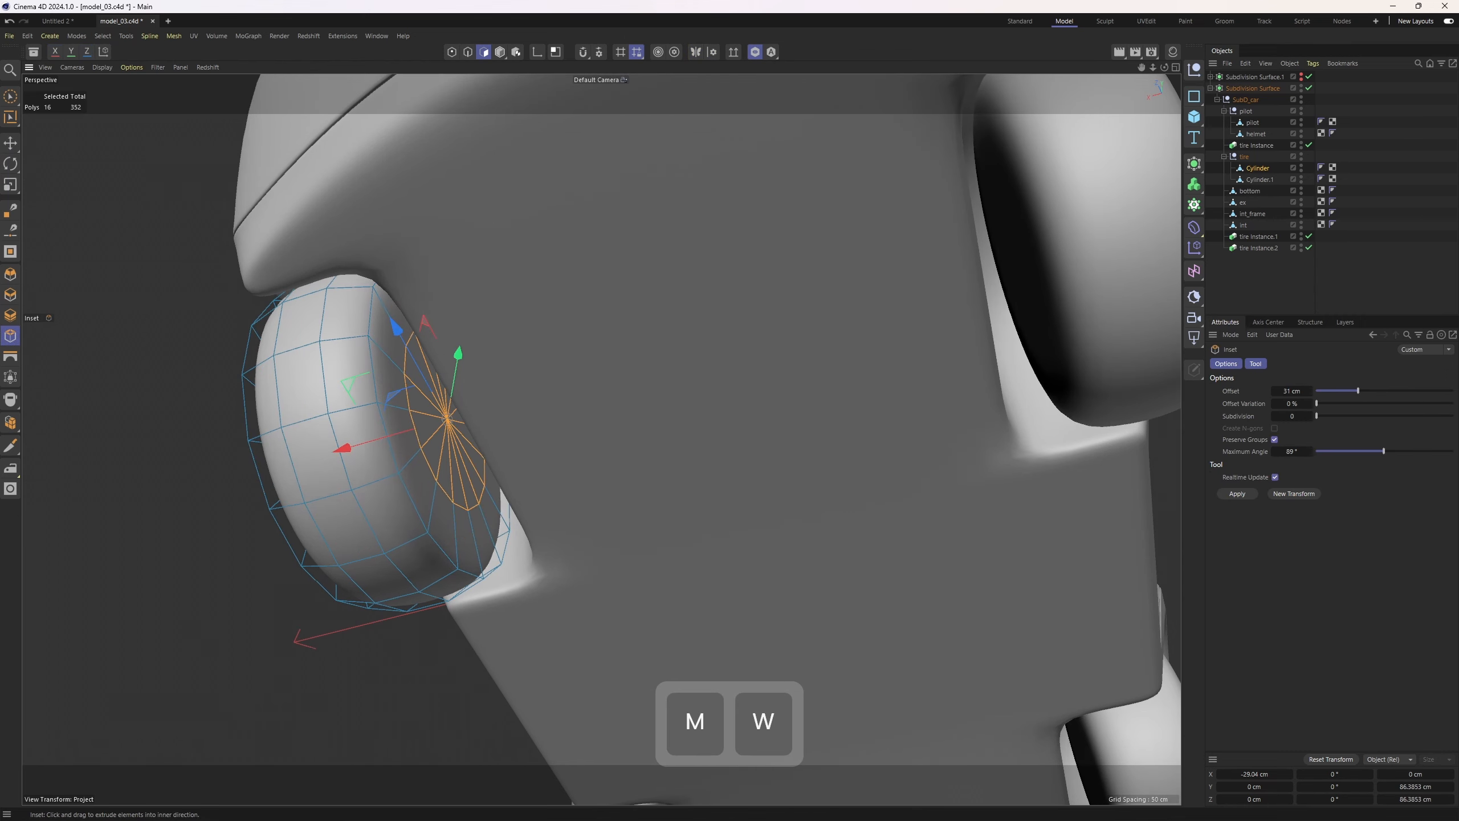
{"action": "right_click_drag", "start_coordinate": [438, 397], "coordinate": [464, 405], "text": "alt"}
{"action": "left_click_drag", "start_coordinate": [464, 405], "coordinate": [342, 478], "text": "alt"}
{"action": "right_click_drag", "start_coordinate": [416, 410], "coordinate": [321, 425], "text": "alt"}
{"action": "left_click_drag", "start_coordinate": [321, 425], "coordinate": [448, 397], "text": "alt"}
{"action": "left_click", "coordinate": [1414, 275]}
Orbit around the car to review the whole model
{"action": "right_click_drag", "start_coordinate": [885, 425], "coordinate": [742, 450], "text": "alt"}
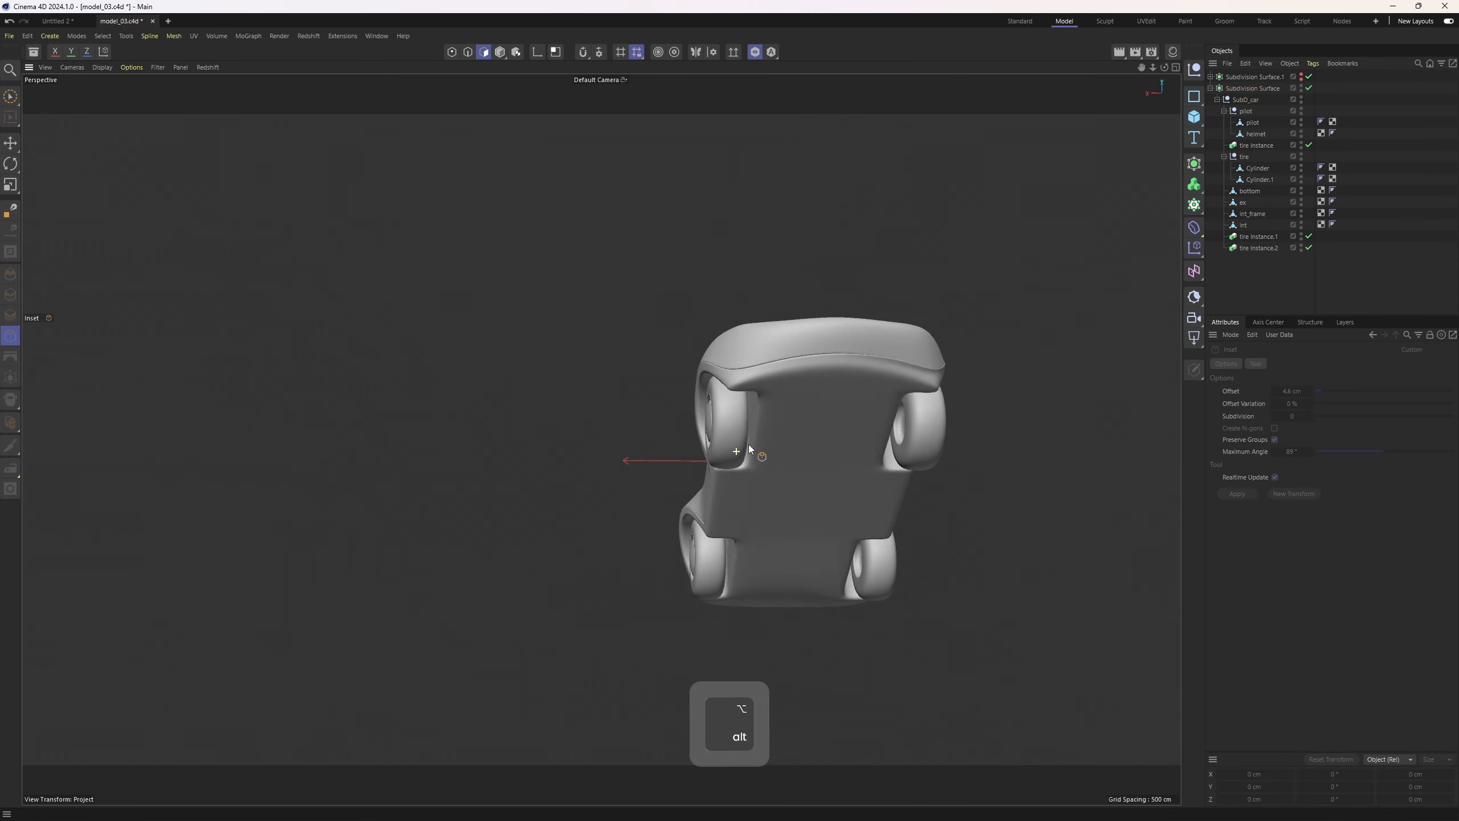
{"action": "left_click_drag", "start_coordinate": [743, 450], "coordinate": [843, 395], "text": "alt"}
{"action": "right_click_drag", "start_coordinate": [844, 395], "coordinate": [821, 291], "text": "alt"}
{"action": "left_click_drag", "start_coordinate": [820, 292], "coordinate": [569, 438], "text": "alt"}
{"action": "right_click_drag", "start_coordinate": [568, 438], "coordinate": [595, 457], "text": "alt"}
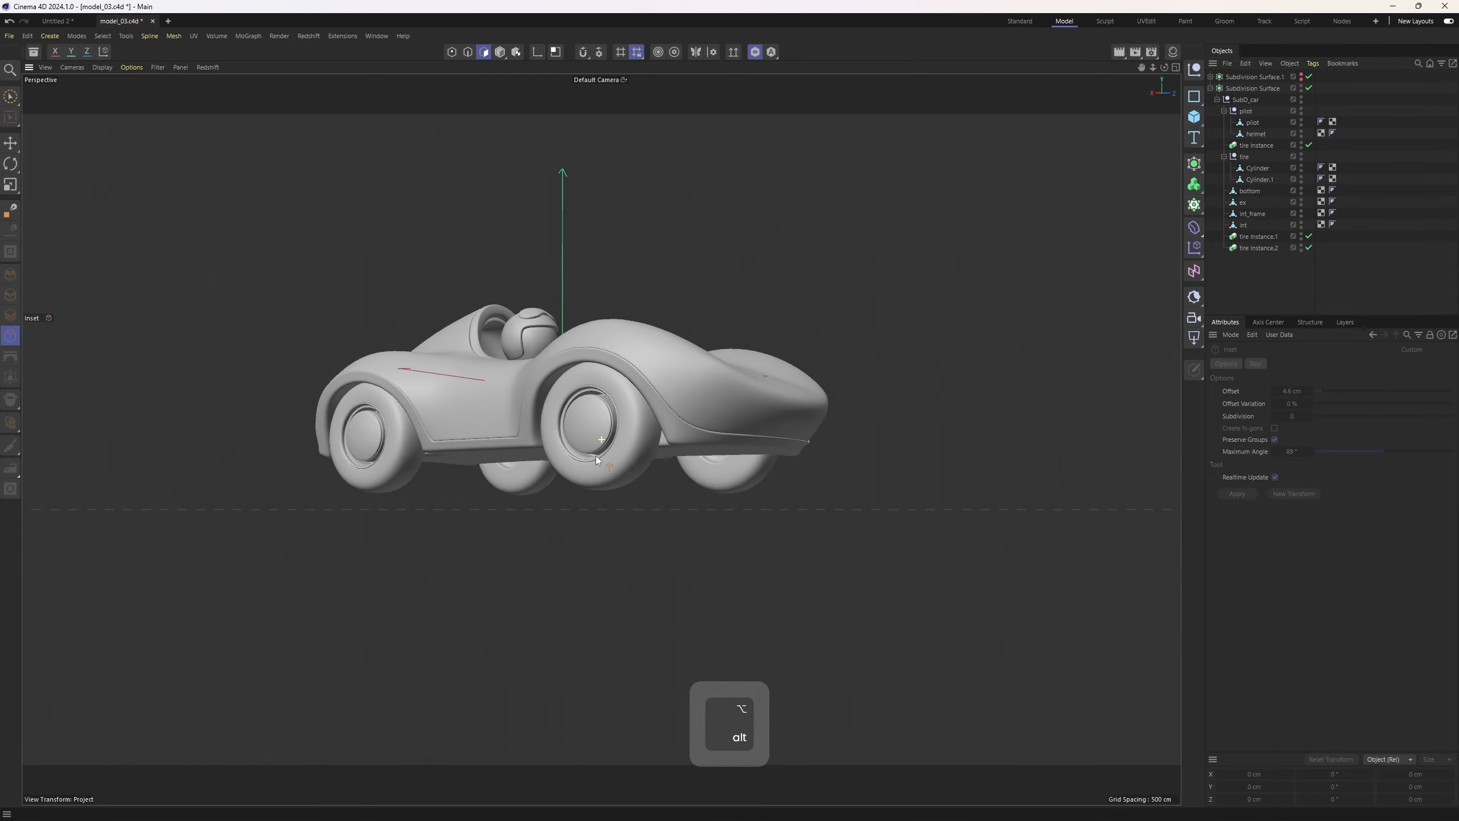
{"action": "left_click_drag", "start_coordinate": [595, 456], "coordinate": [712, 462], "text": "alt"}
{"action": "key", "text": "e"}
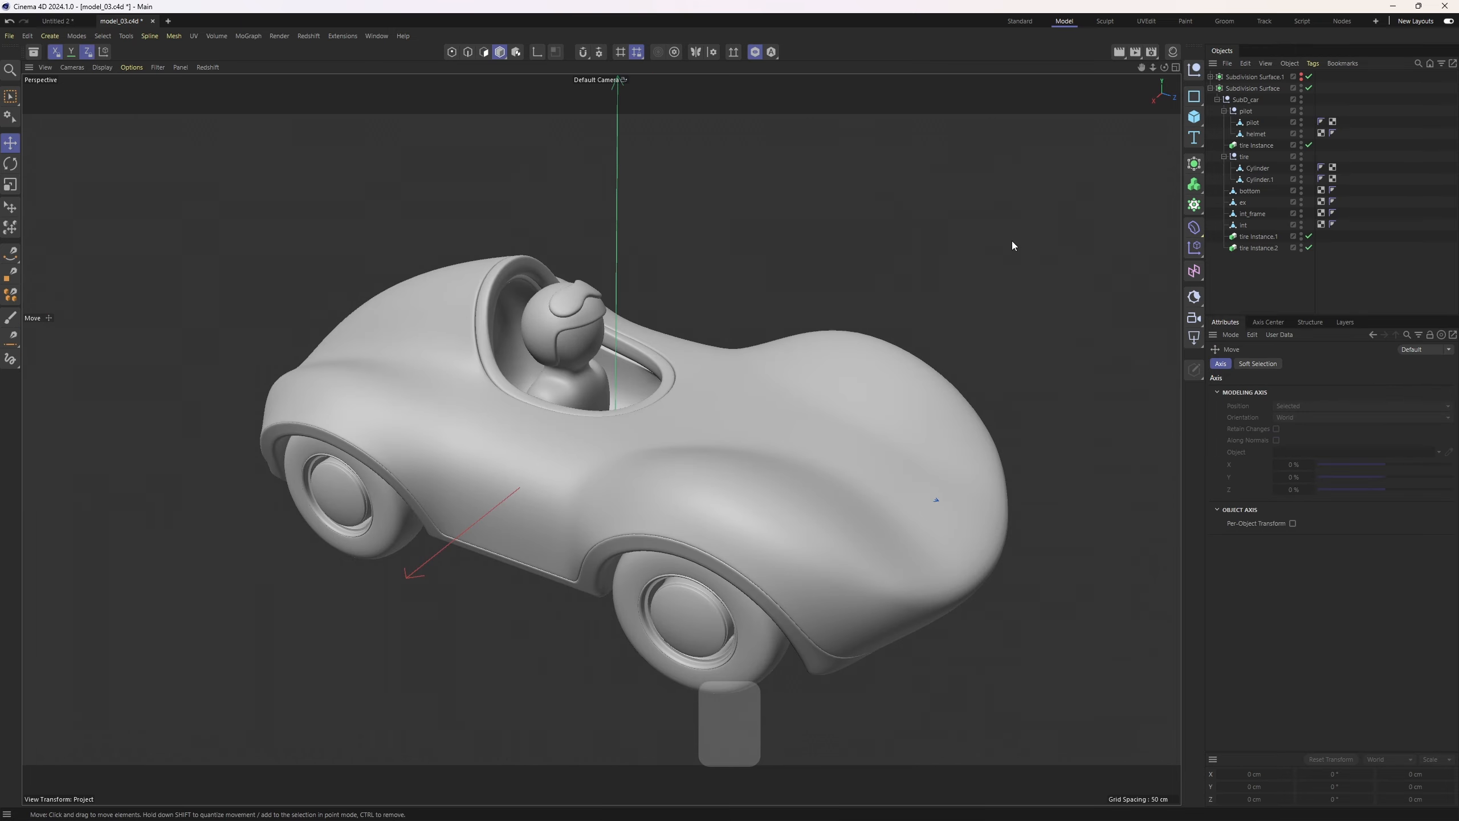
Open the Material Manager and create a new material
{"action": "left_click", "coordinate": [1173, 53]}
{"action": "middle_click_drag", "start_coordinate": [829, 306], "coordinate": [731, 313], "text": "alt"}
{"action": "left_click_drag", "start_coordinate": [730, 314], "coordinate": [733, 333], "text": "alt"}
{"action": "double_click", "coordinate": [1077, 166]}
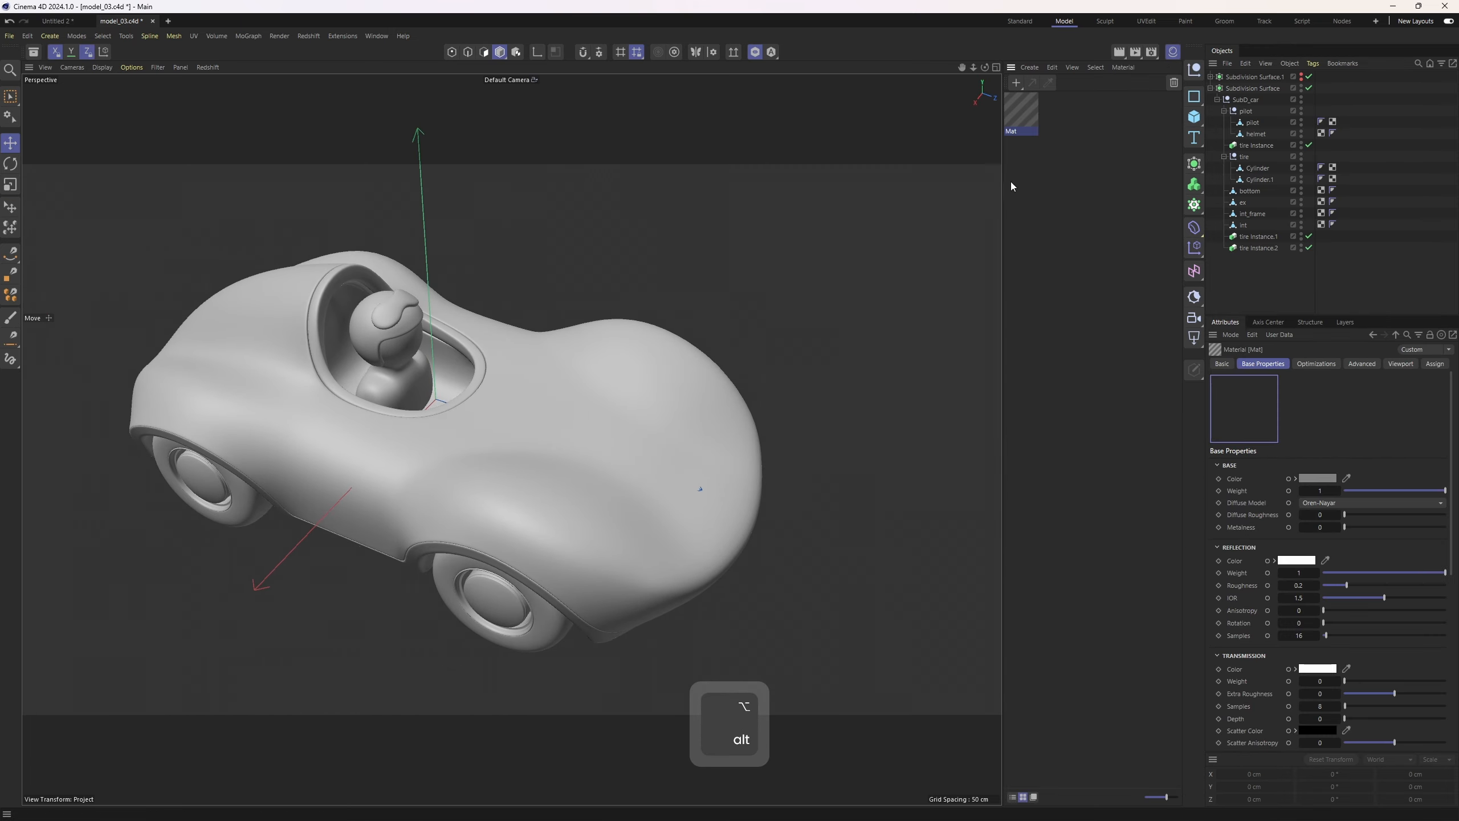
Apply the new material to the car body object ex
{"action": "left_click_drag", "start_coordinate": [832, 258], "coordinate": [744, 407], "text": "alt"}
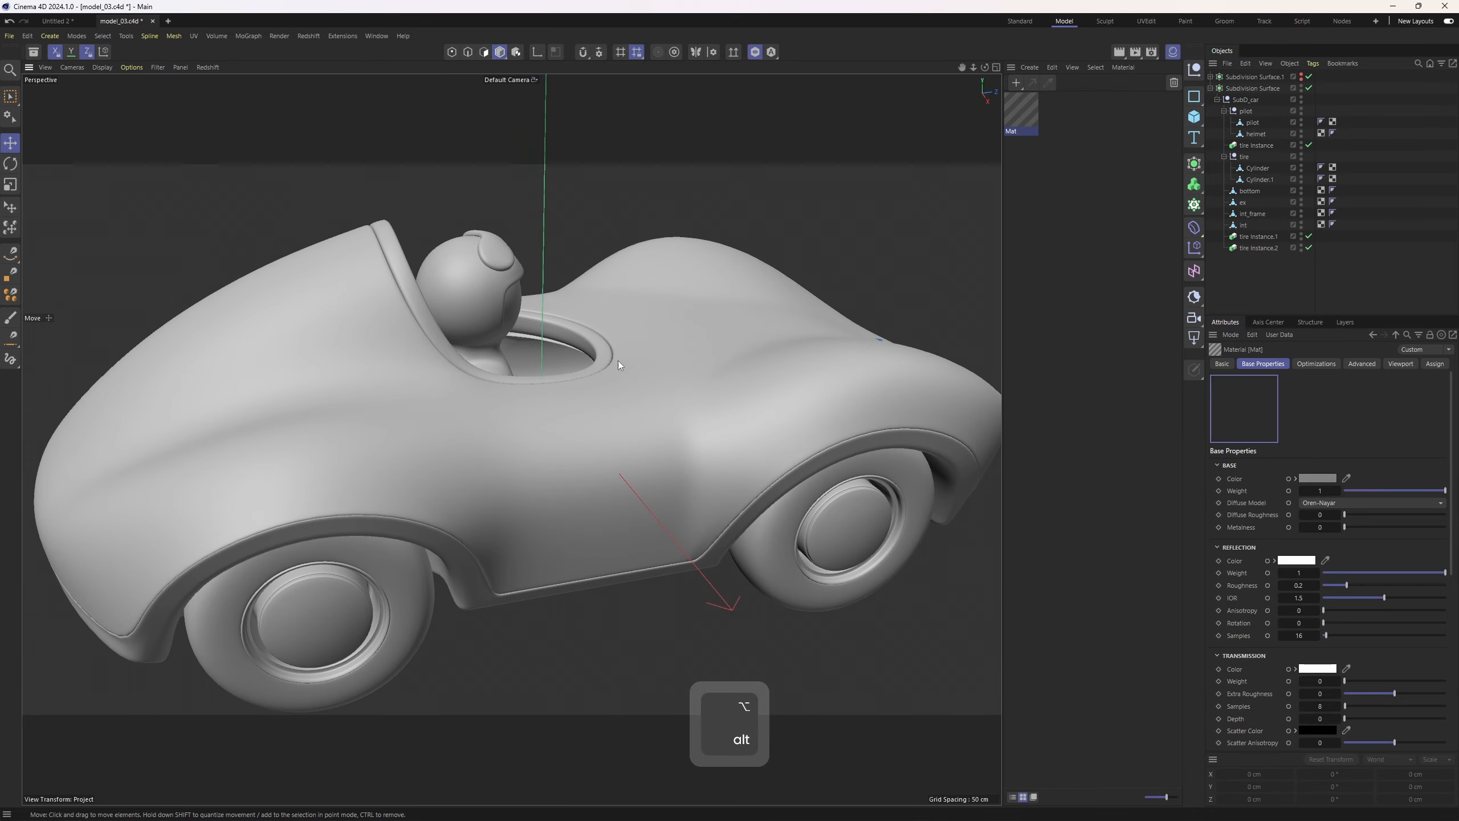
{"action": "left_click_drag", "start_coordinate": [617, 360], "coordinate": [604, 401], "text": "alt"}
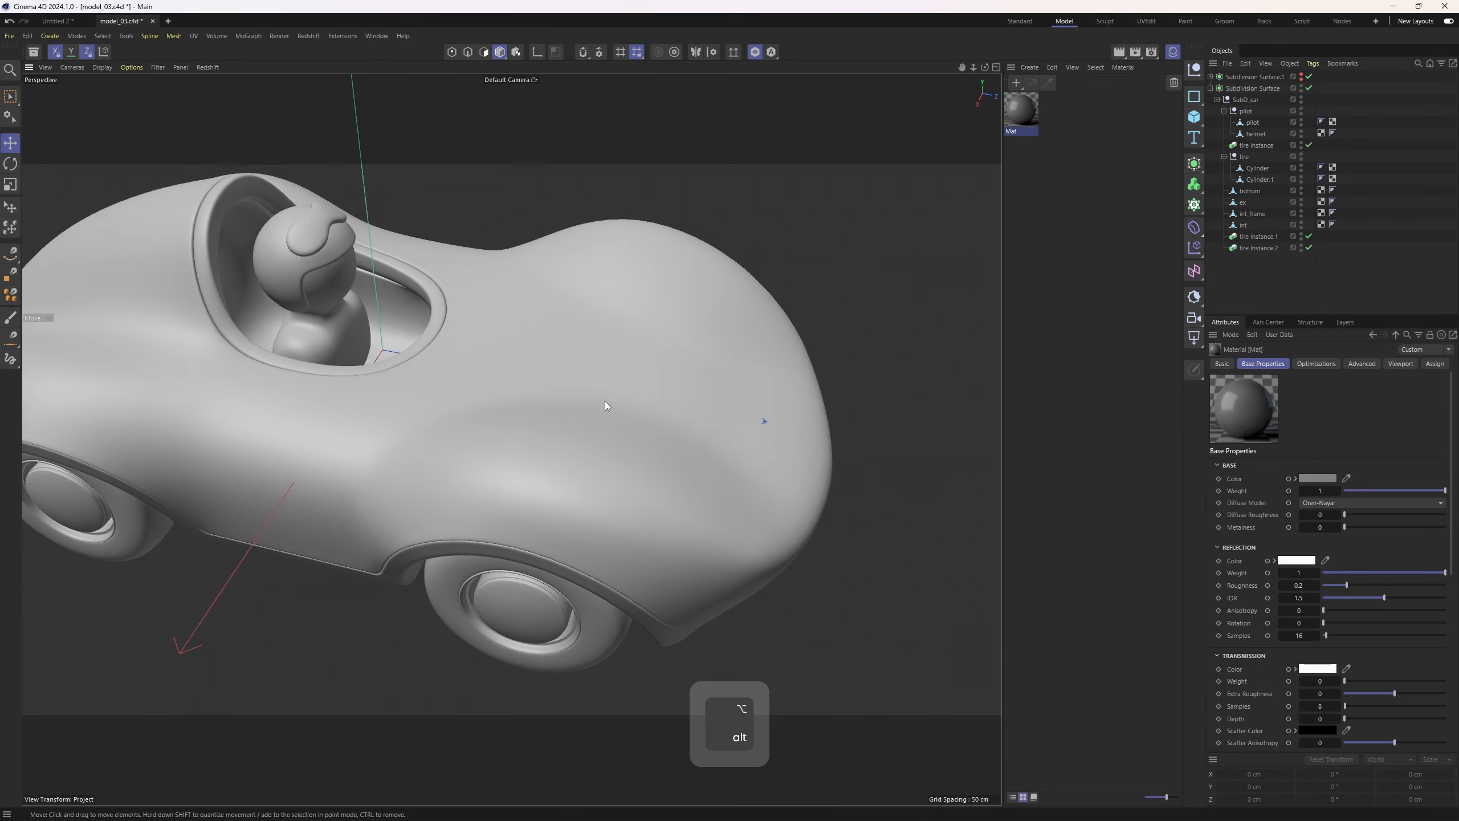
{"action": "right_click_drag", "start_coordinate": [604, 402], "coordinate": [647, 397], "text": "alt"}
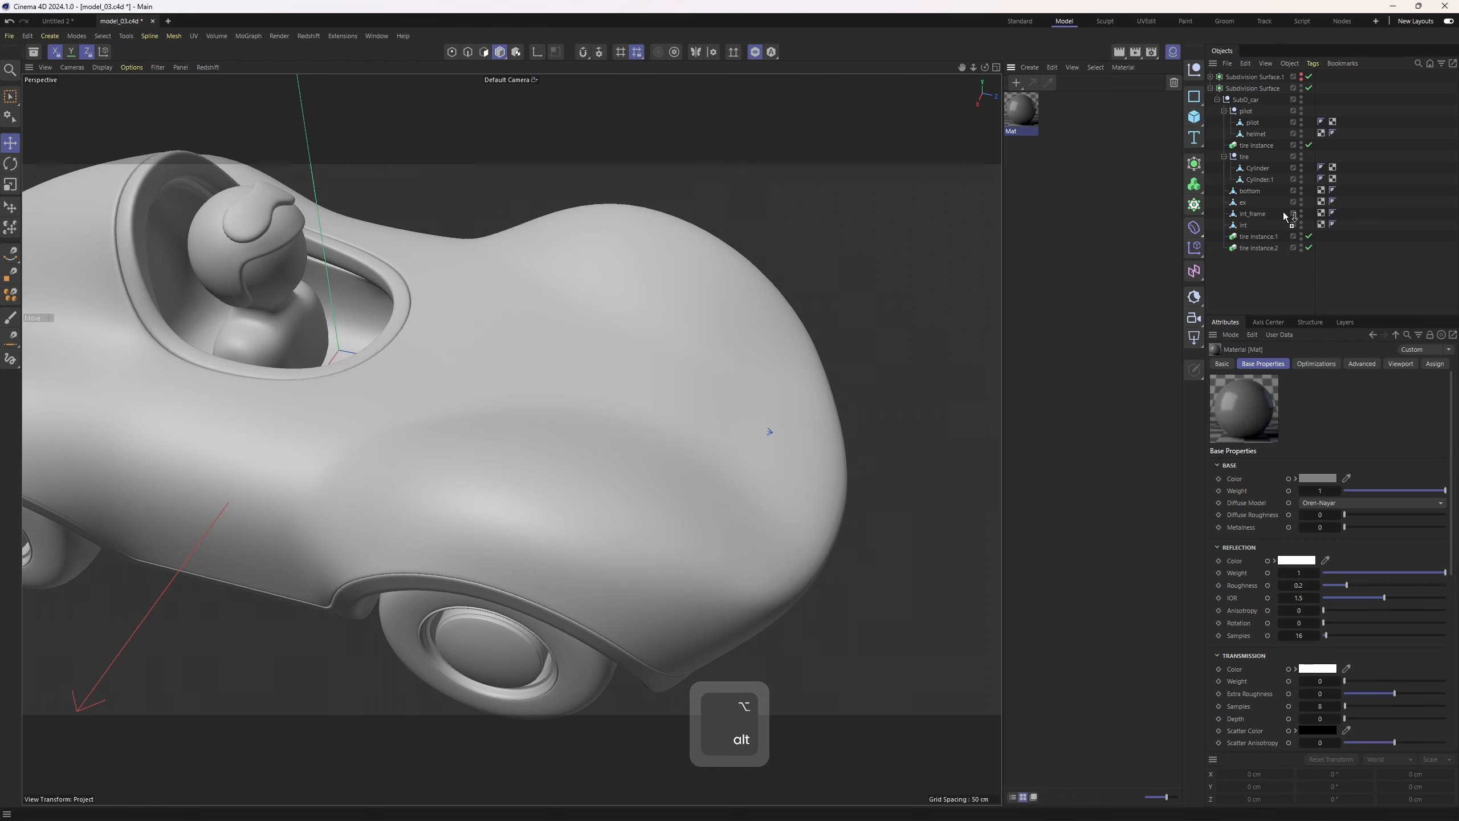
{"action": "left_click_drag", "start_coordinate": [1263, 218], "coordinate": [1244, 202]}
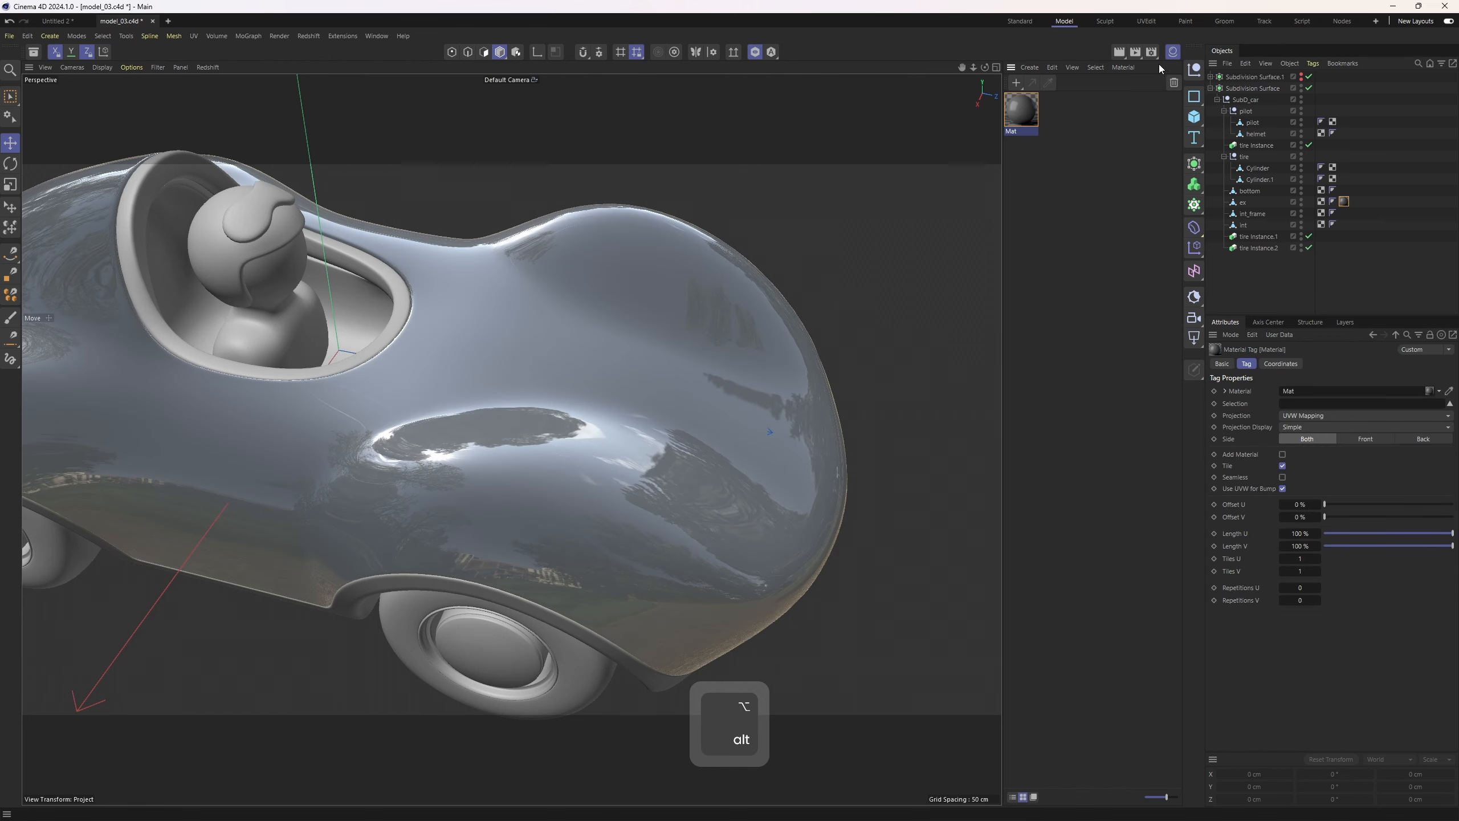
Set the material's base color to a dark red
{"action": "left_click", "coordinate": [1030, 112]}
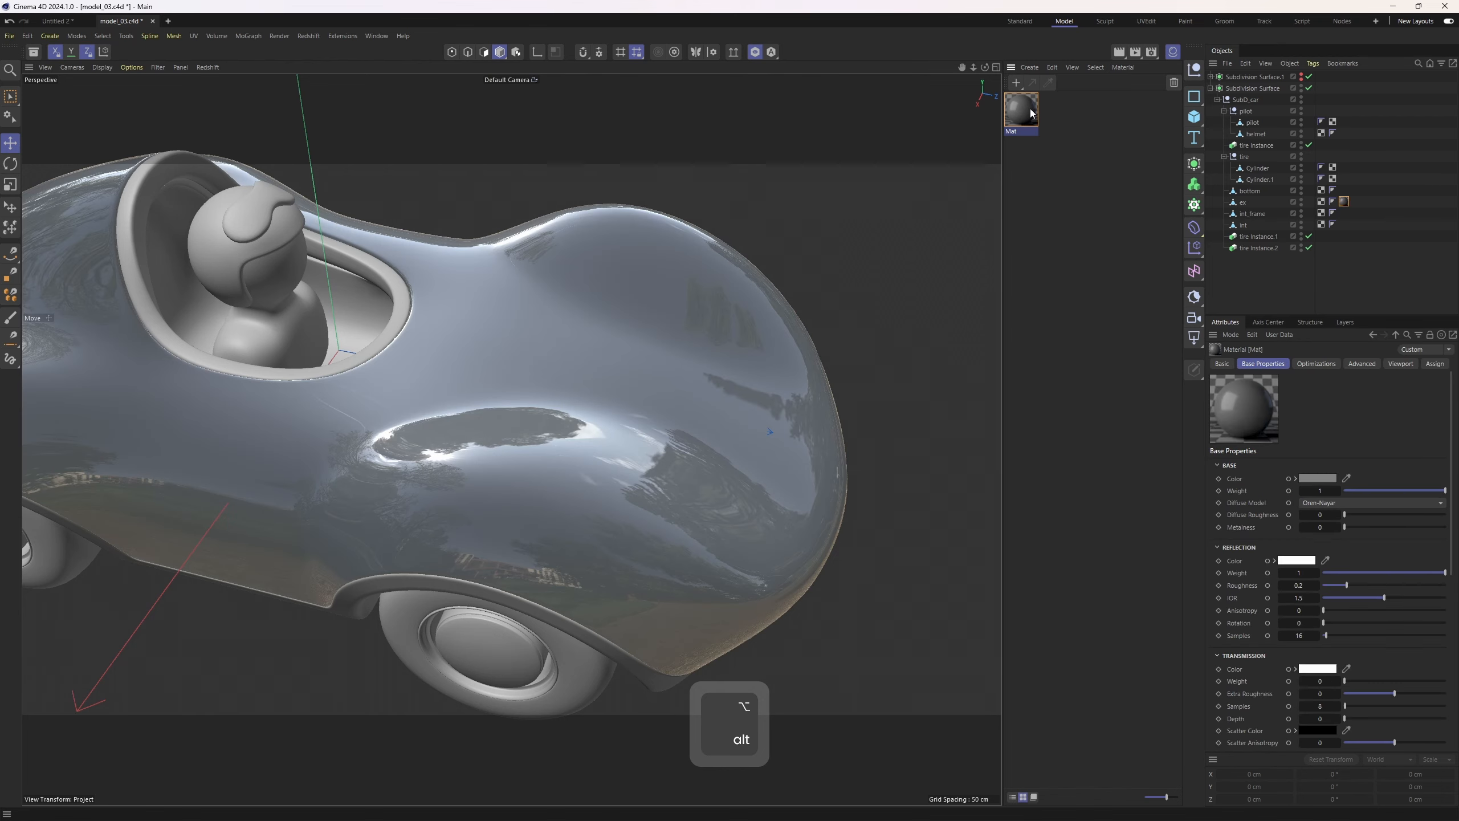
{"action": "left_click", "coordinate": [1316, 479]}
{"action": "left_click", "coordinate": [1284, 603]}
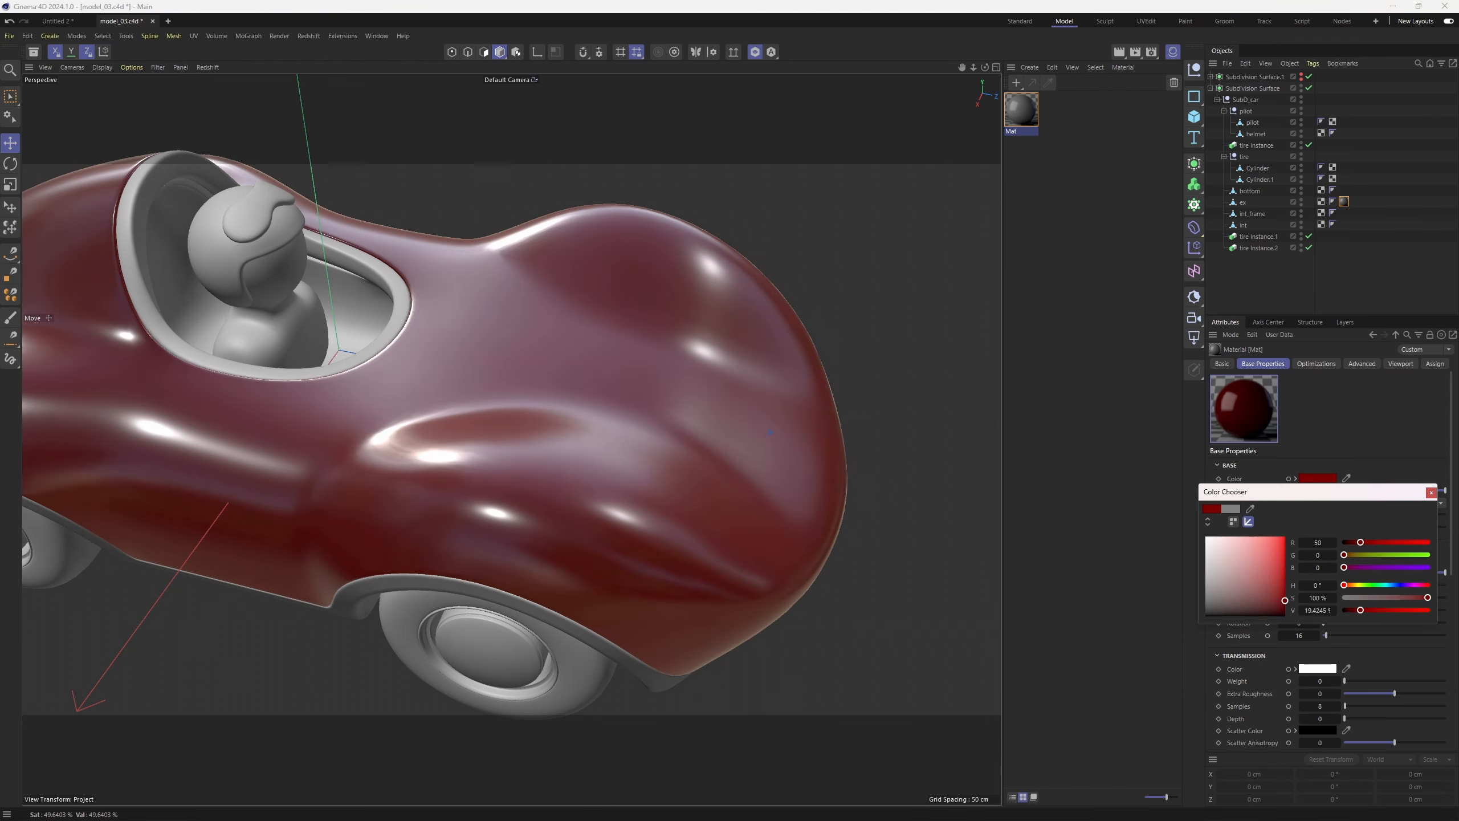
{"action": "left_click", "coordinate": [1431, 492]}
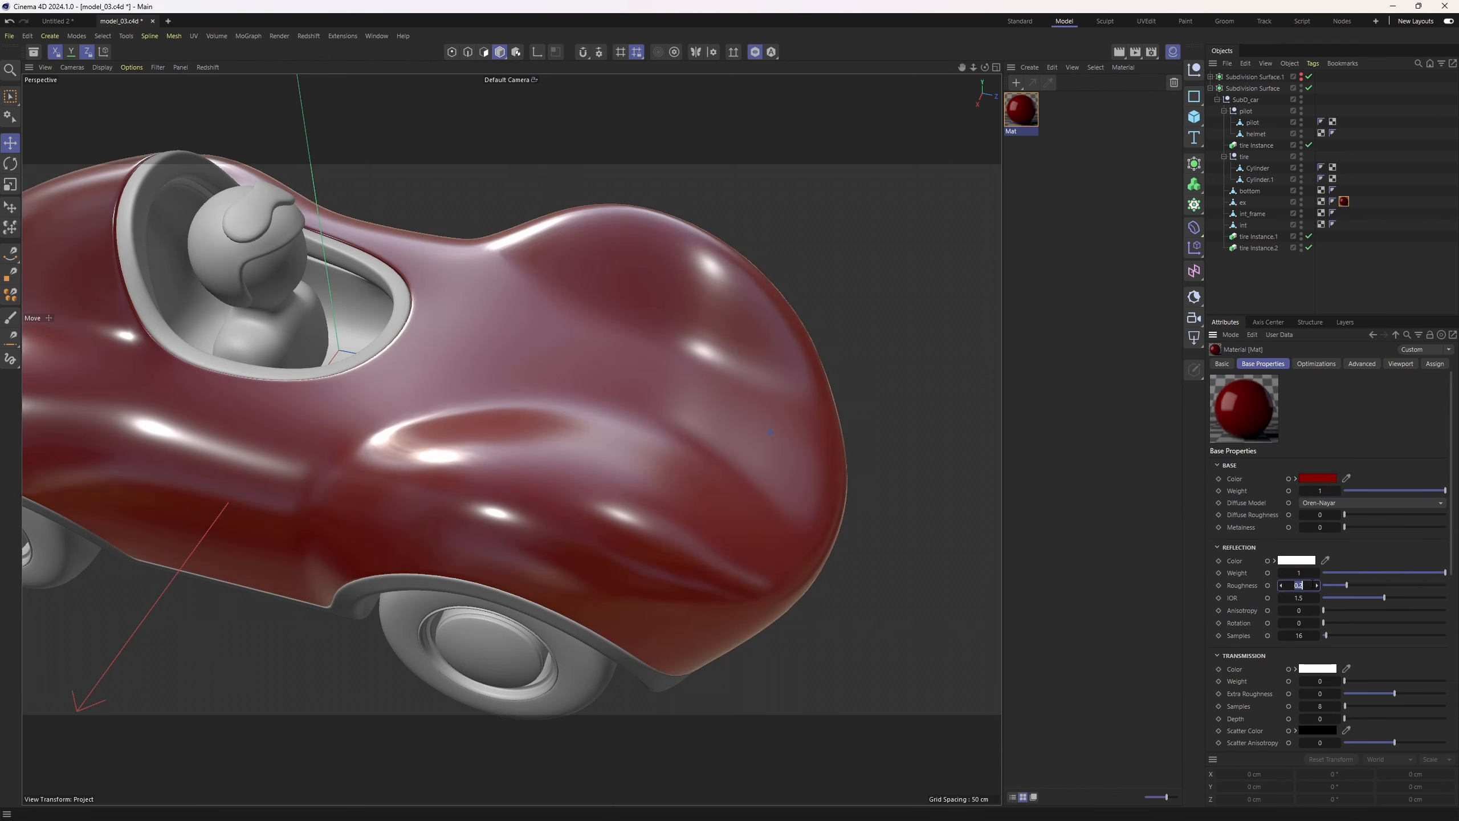
Set the material's reflection roughness to 0.01
{"action": "type", "text": "0"}
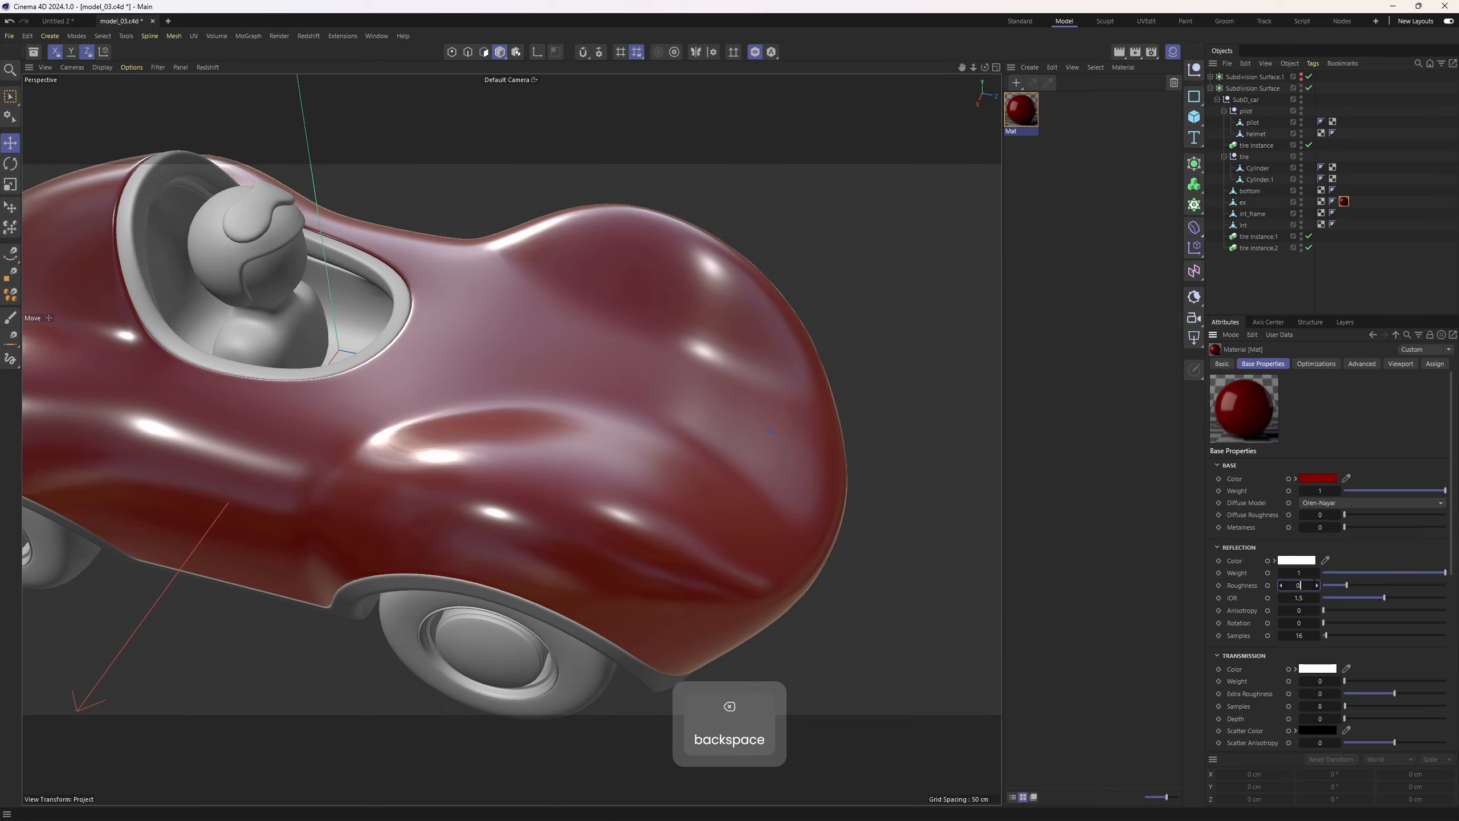
{"action": "type", "text": ".01"}
{"action": "key", "text": "Return"}
Examine the car body's front surface up close with different display and subdivision settings
{"action": "scroll", "coordinate": [703, 420], "scroll_direction": "down", "scroll_amount": 2}
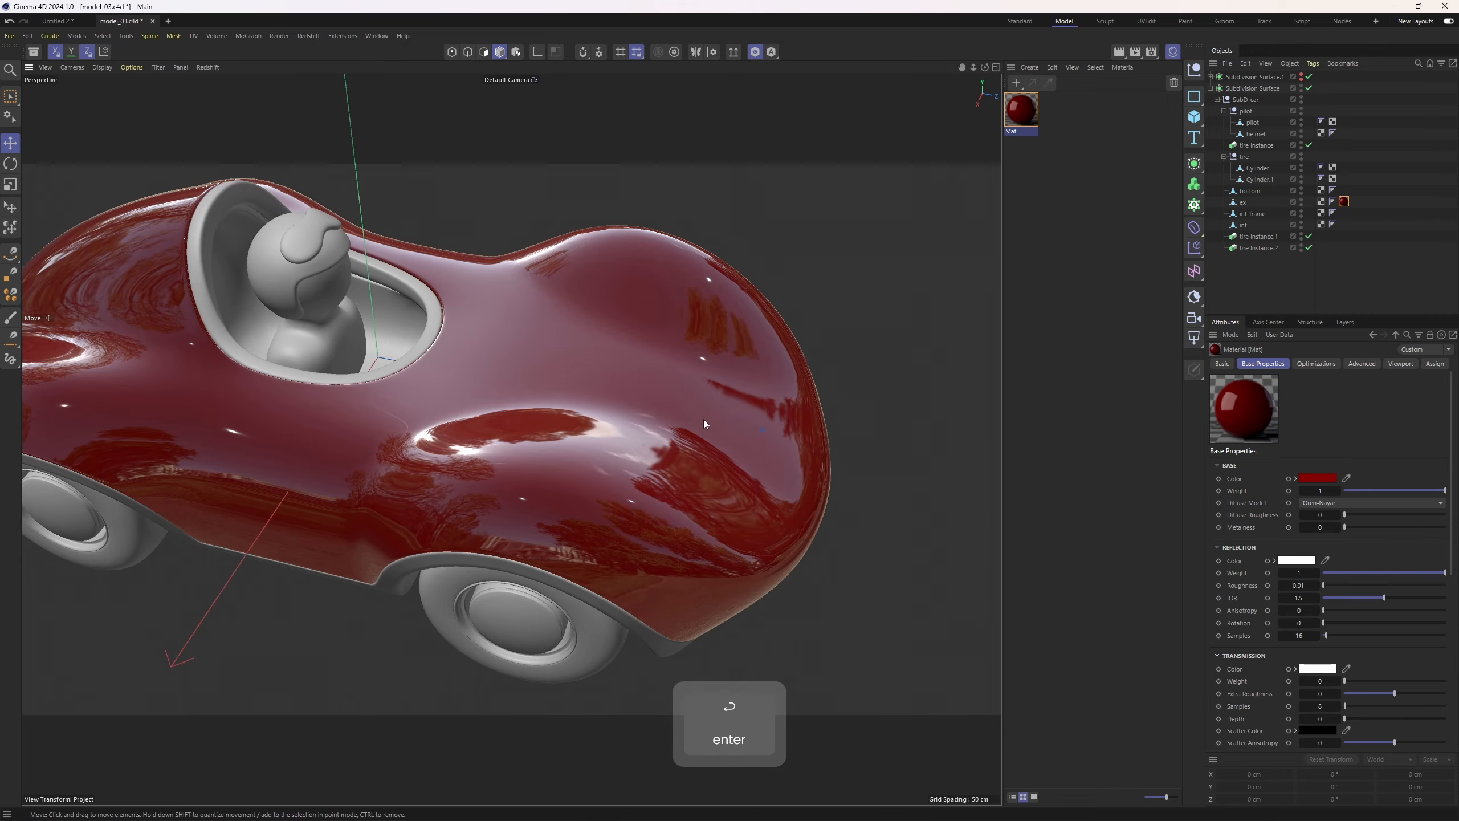
{"action": "mouse_move", "coordinate": [703, 420]}
{"action": "left_mouse_down", "text": "alt"}
{"action": "mouse_move", "coordinate": [695, 386]}
{"action": "mouse_move", "coordinate": [680, 405]}
{"action": "mouse_move", "coordinate": [655, 369]}
{"action": "mouse_move", "coordinate": [621, 374]}
{"action": "mouse_move", "coordinate": [654, 393]}
{"action": "mouse_move", "coordinate": [622, 446]}
{"action": "mouse_move", "coordinate": [497, 388]}
{"action": "mouse_move", "coordinate": [426, 558]}
{"action": "mouse_move", "coordinate": [618, 508]}
{"action": "mouse_move", "coordinate": [502, 420]}
{"action": "mouse_move", "coordinate": [568, 446]}
{"action": "mouse_move", "coordinate": [530, 422]}
{"action": "mouse_move", "coordinate": [424, 426]}
{"action": "mouse_move", "coordinate": [392, 398]}
{"action": "mouse_move", "coordinate": [512, 380]}
{"action": "mouse_move", "coordinate": [379, 358]}
{"action": "mouse_move", "coordinate": [383, 422]}
{"action": "mouse_move", "coordinate": [582, 454]}
{"action": "mouse_move", "coordinate": [653, 359]}
{"action": "mouse_move", "coordinate": [806, 376]}
{"action": "mouse_move", "coordinate": [648, 353]}
{"action": "mouse_move", "coordinate": [656, 336]}
{"action": "mouse_move", "coordinate": [713, 345]}
{"action": "mouse_move", "coordinate": [755, 379]}
{"action": "mouse_move", "coordinate": [695, 406]}
{"action": "mouse_move", "coordinate": [730, 434]}
{"action": "mouse_move", "coordinate": [645, 381]}
{"action": "mouse_move", "coordinate": [773, 403]}
{"action": "mouse_move", "coordinate": [736, 403]}
{"action": "mouse_move", "coordinate": [755, 393]}
{"action": "mouse_move", "coordinate": [707, 442]}
{"action": "left_mouse_up", "text": "alt"}
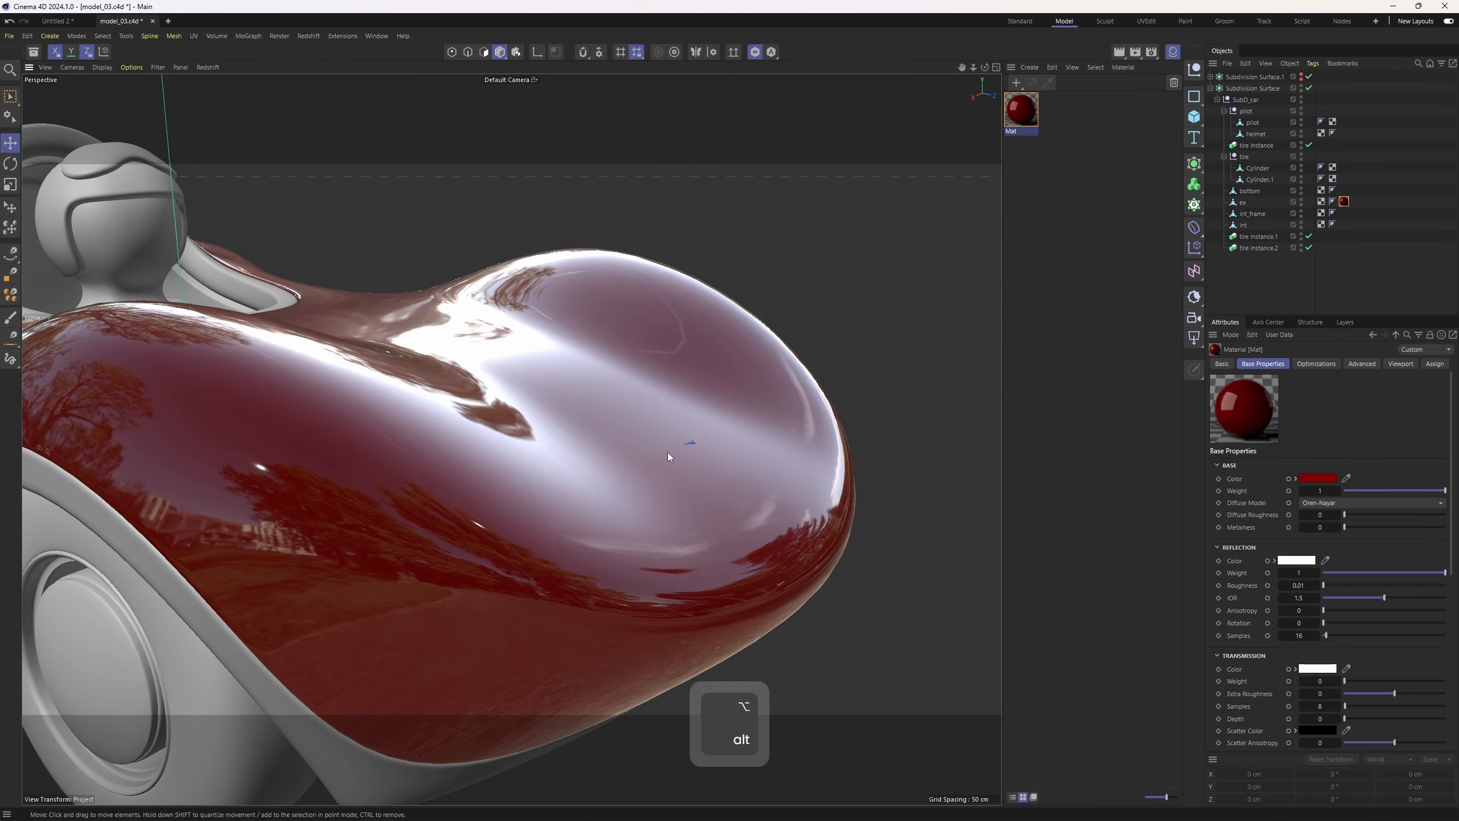
{"action": "left_click", "coordinate": [1174, 52]}
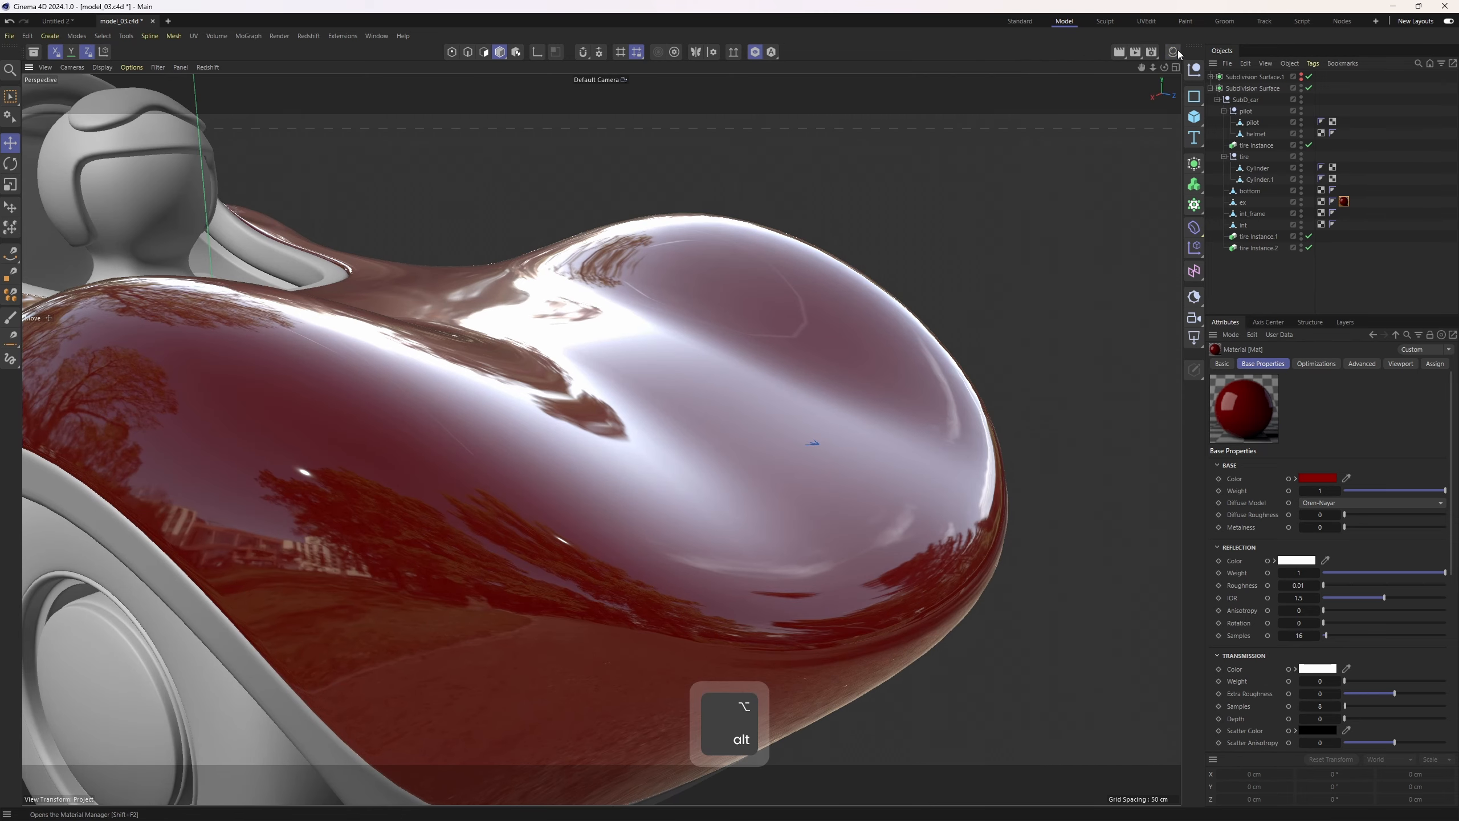
{"action": "key", "text": "n"}
{"action": "key", "text": "q"}
{"action": "left_click_drag", "start_coordinate": [896, 312], "coordinate": [813, 419], "text": "alt"}
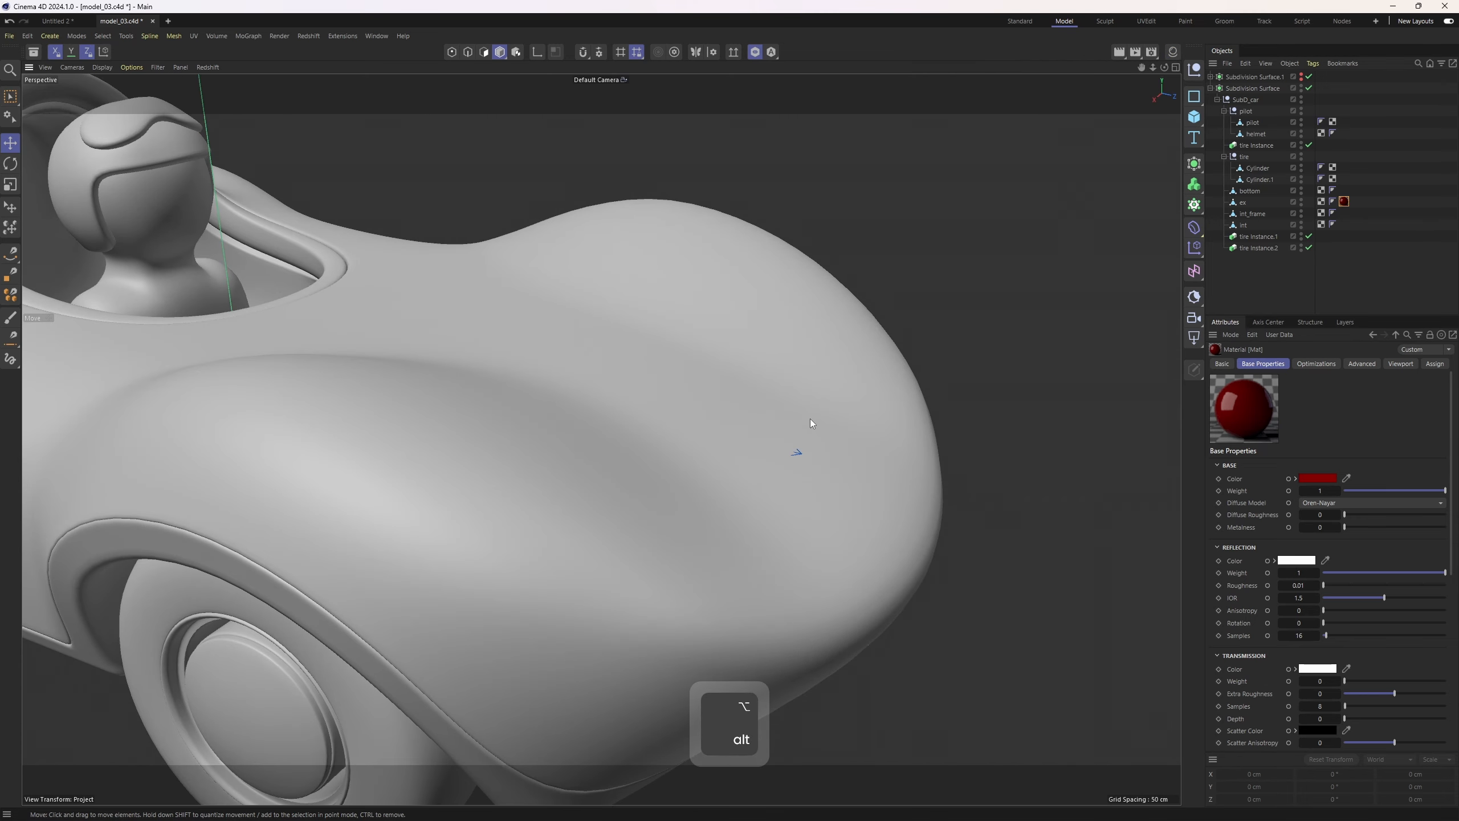
{"action": "left_click_drag", "start_coordinate": [583, 351], "coordinate": [677, 580], "text": "alt"}
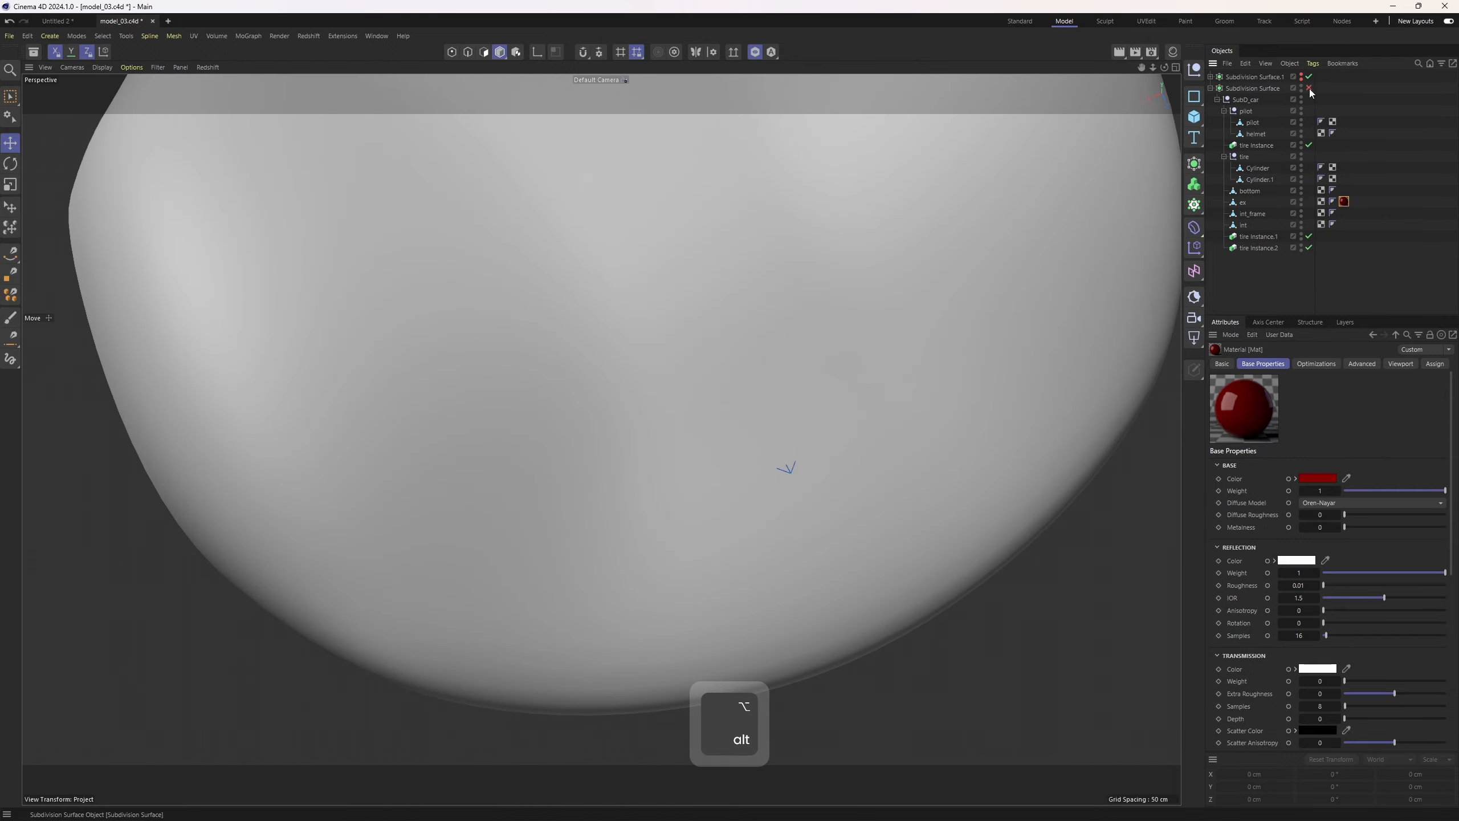
{"action": "left_click_drag", "start_coordinate": [865, 267], "coordinate": [925, 268], "text": "alt"}
{"action": "mouse_move", "coordinate": [736, 115]}
{"action": "left_mouse_down", "text": "alt"}
{"action": "mouse_move", "coordinate": [725, 228]}
{"action": "mouse_move", "coordinate": [802, 350]}
{"action": "mouse_move", "coordinate": [796, 375]}
{"action": "mouse_move", "coordinate": [733, 320]}
{"action": "mouse_move", "coordinate": [481, 329]}
{"action": "mouse_move", "coordinate": [652, 472]}
{"action": "left_mouse_up", "text": "alt"}
Select a band of polygons across the hood at the front of the car body
{"action": "key", "text": "n"}
{"action": "key", "text": "b"}
{"action": "left_click", "coordinate": [653, 472]}
{"action": "key", "text": "2"}
{"action": "left_click_drag", "start_coordinate": [715, 431], "coordinate": [626, 469], "text": "alt"}
{"action": "left_click", "coordinate": [627, 469]}
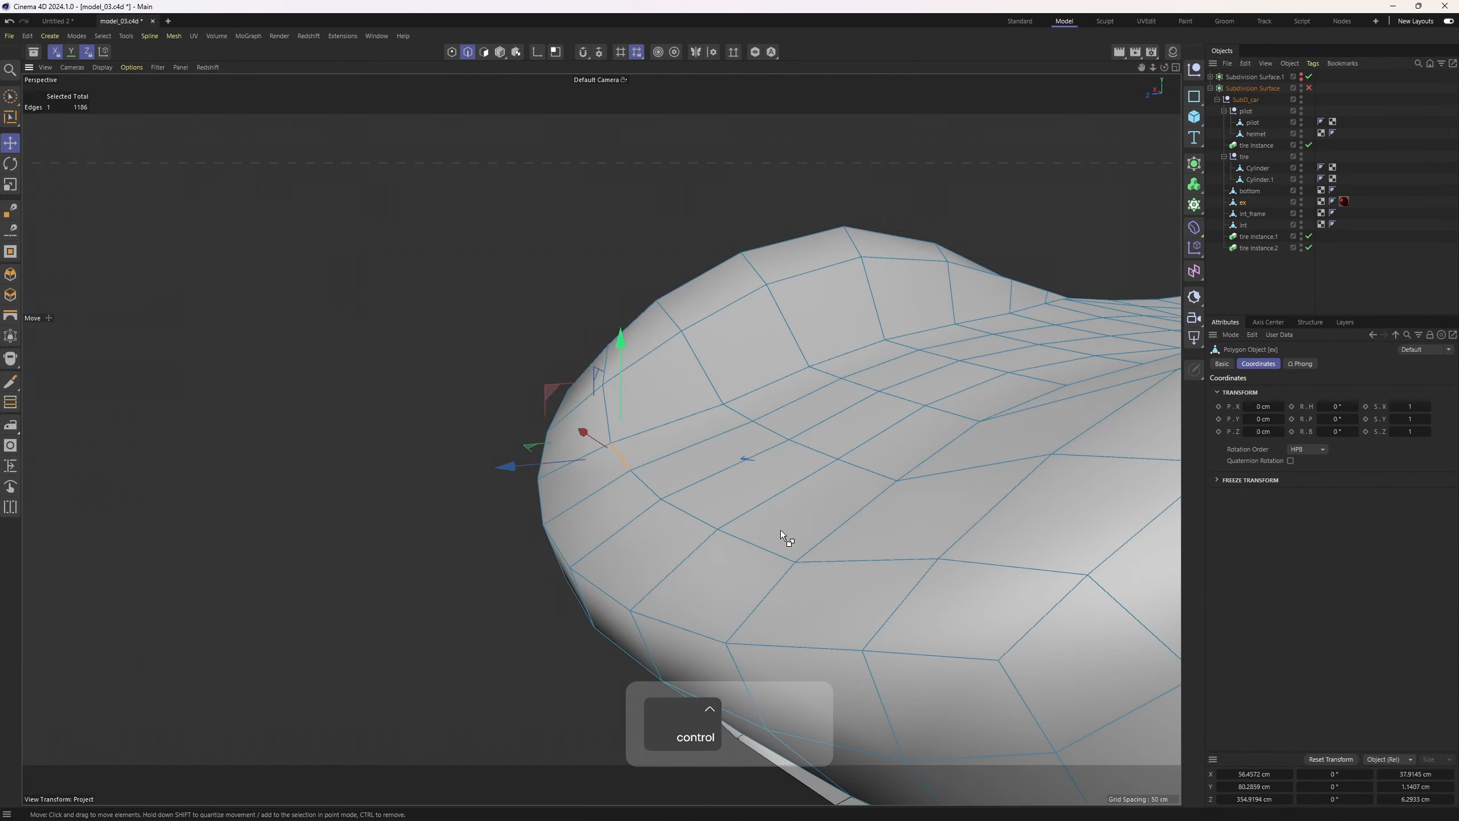
{"action": "left_click_drag", "start_coordinate": [787, 530], "coordinate": [810, 454], "text": "alt"}
{"action": "key", "text": "ctrl+z"}
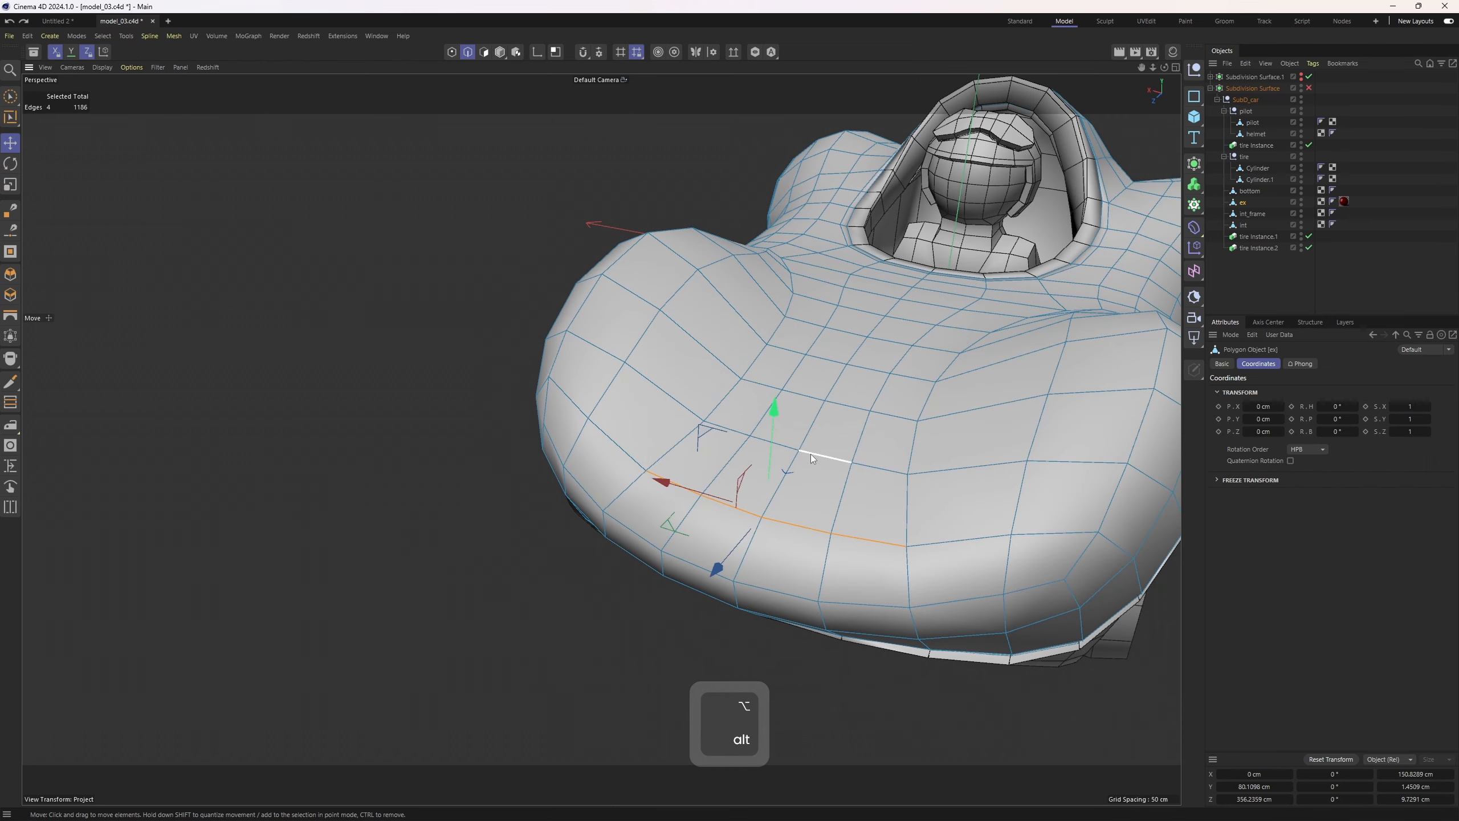
{"action": "key", "text": "Return"}
{"action": "key", "text": "e"}
{"action": "right_click_drag", "start_coordinate": [867, 539], "coordinate": [897, 397]}
{"action": "left_click_drag", "start_coordinate": [840, 353], "coordinate": [779, 406], "text": "alt"}
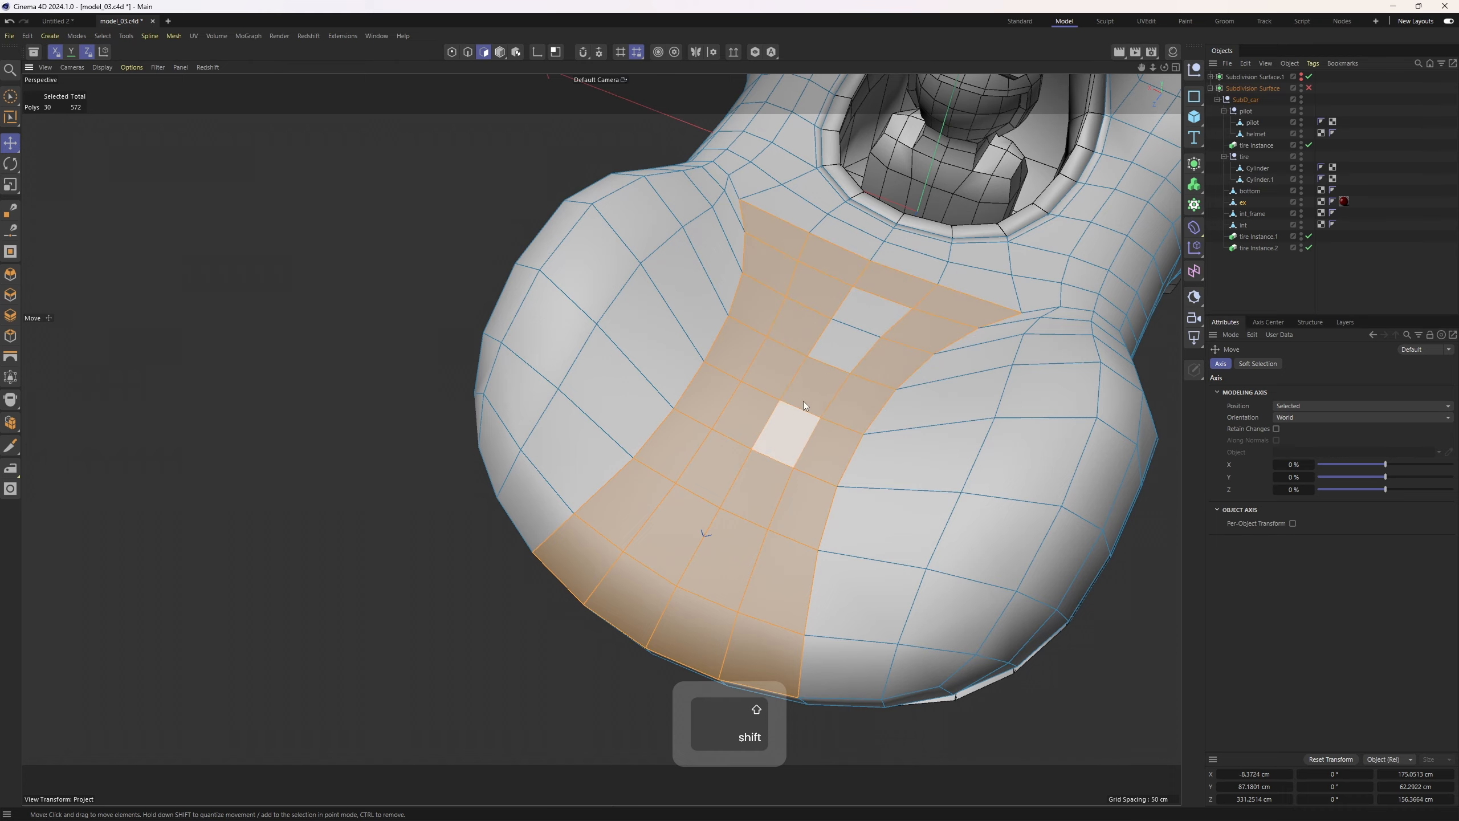
{"action": "left_click_drag", "start_coordinate": [859, 325], "coordinate": [746, 329], "text": "alt"}
Lower an edge at the front of the hood slightly in the side view
{"action": "middle_click", "coordinate": [745, 328]}
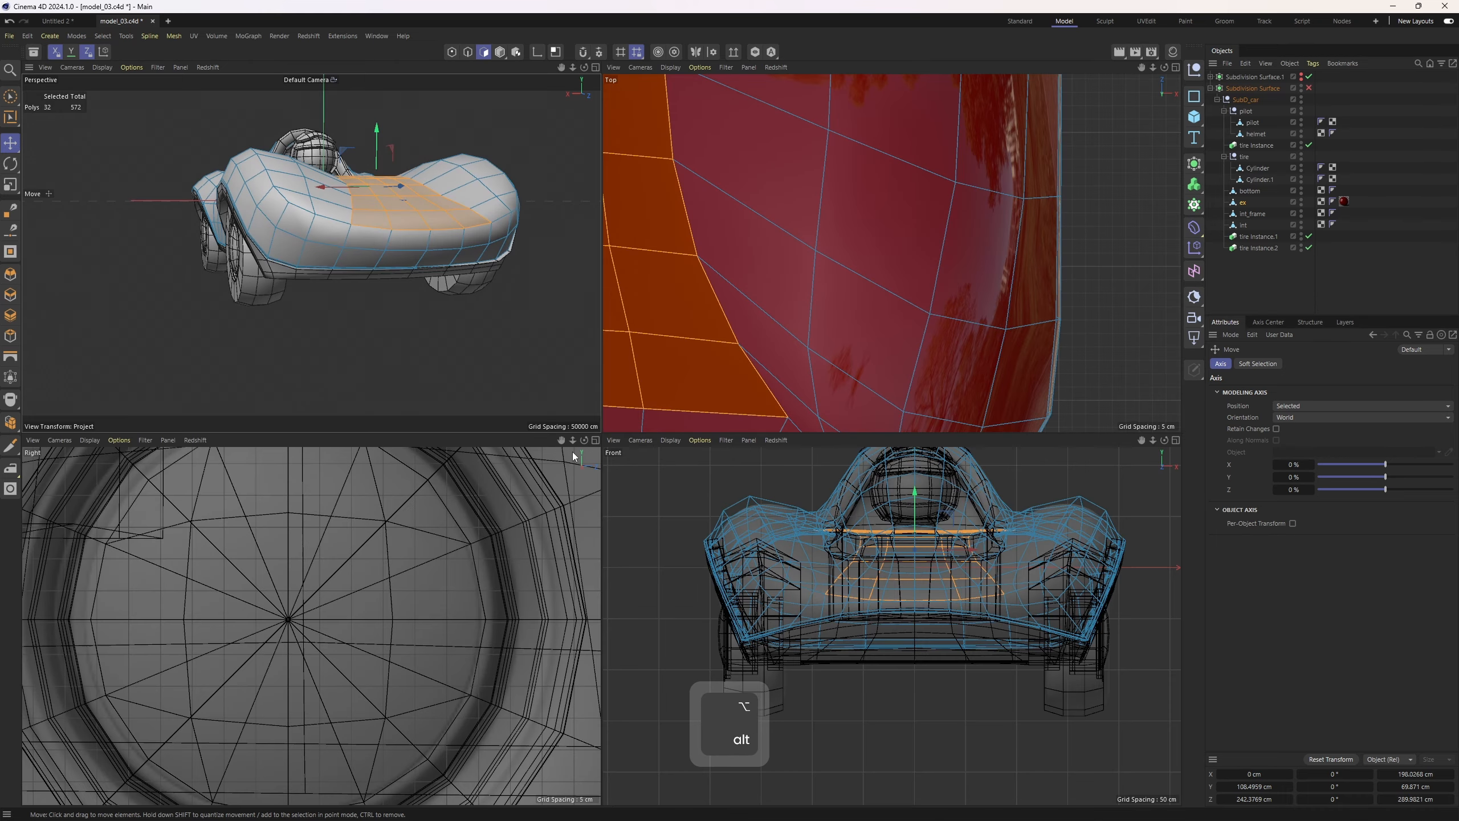
{"action": "middle_click", "coordinate": [498, 558]}
{"action": "right_click_drag", "start_coordinate": [498, 559], "coordinate": [639, 325], "text": "alt"}
{"action": "middle_click_drag", "start_coordinate": [639, 325], "coordinate": [441, 481], "text": "alt"}
{"action": "middle_click_drag", "start_coordinate": [919, 411], "coordinate": [804, 346], "text": "alt"}
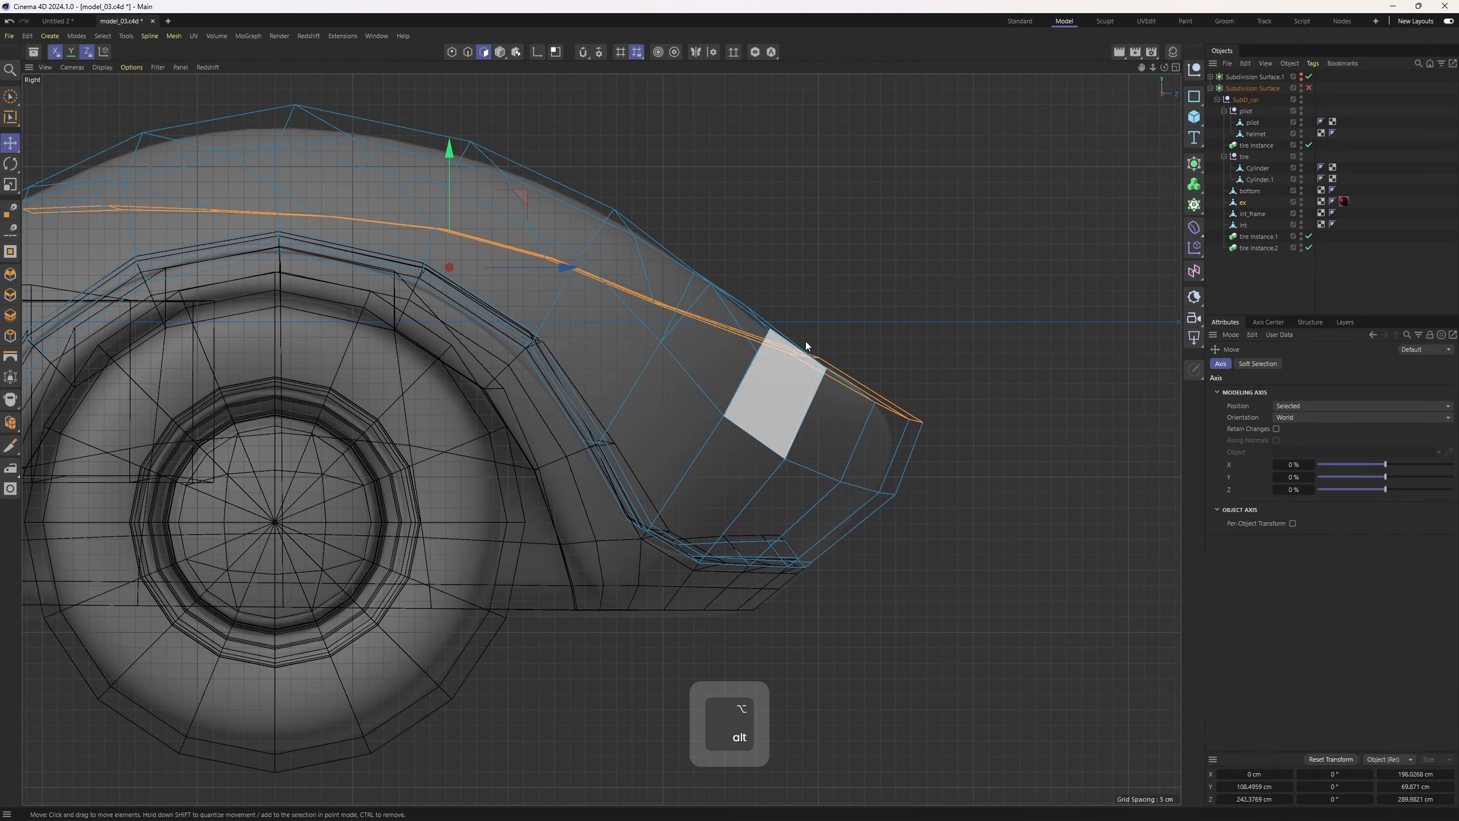
{"action": "right_click_drag", "start_coordinate": [837, 336], "coordinate": [816, 346], "text": "alt"}
{"action": "middle_click_drag", "start_coordinate": [816, 346], "coordinate": [829, 391], "text": "alt"}
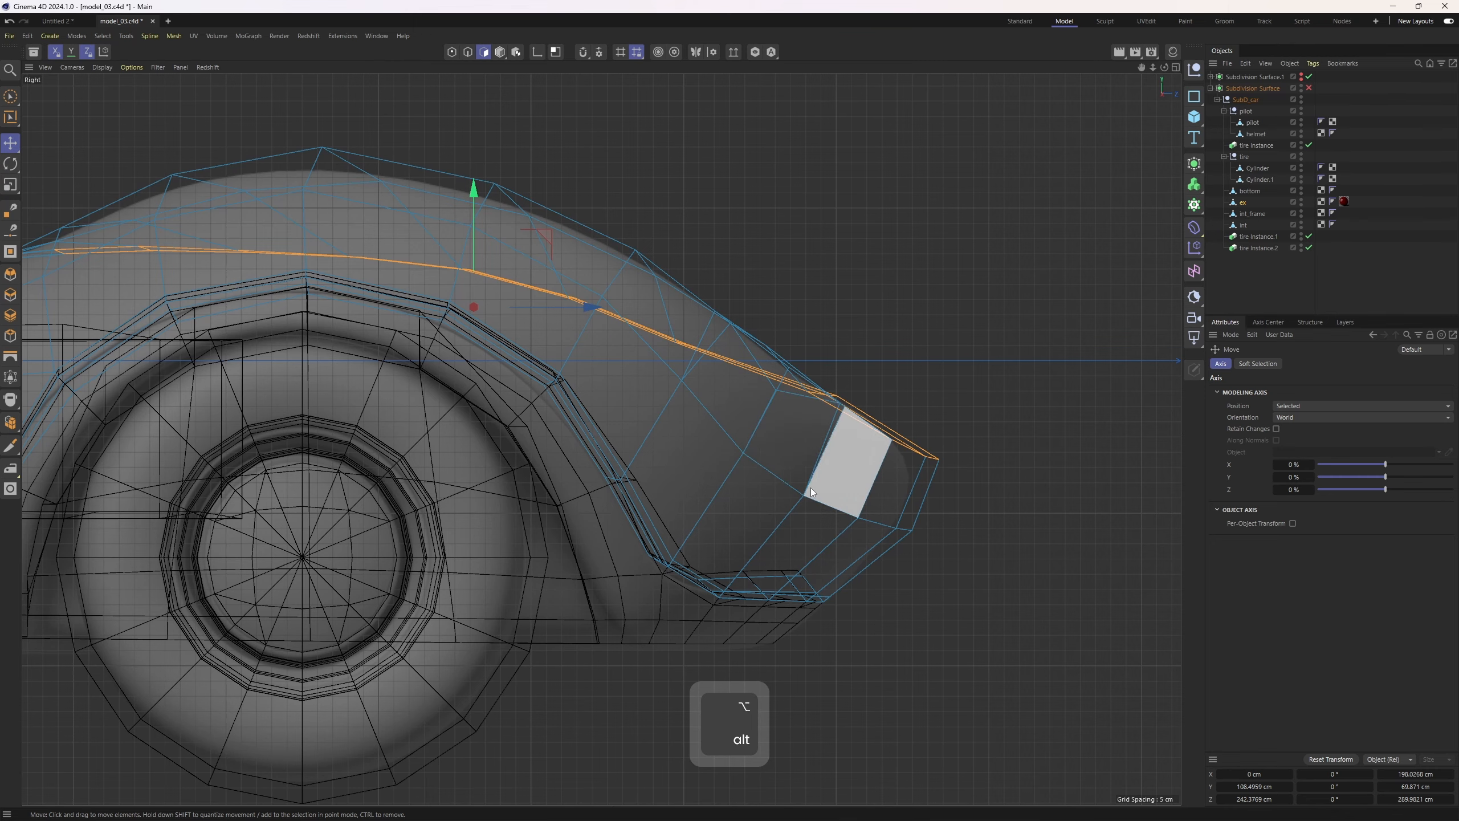
{"action": "right_click_drag", "start_coordinate": [871, 447], "coordinate": [921, 486], "text": "alt"}
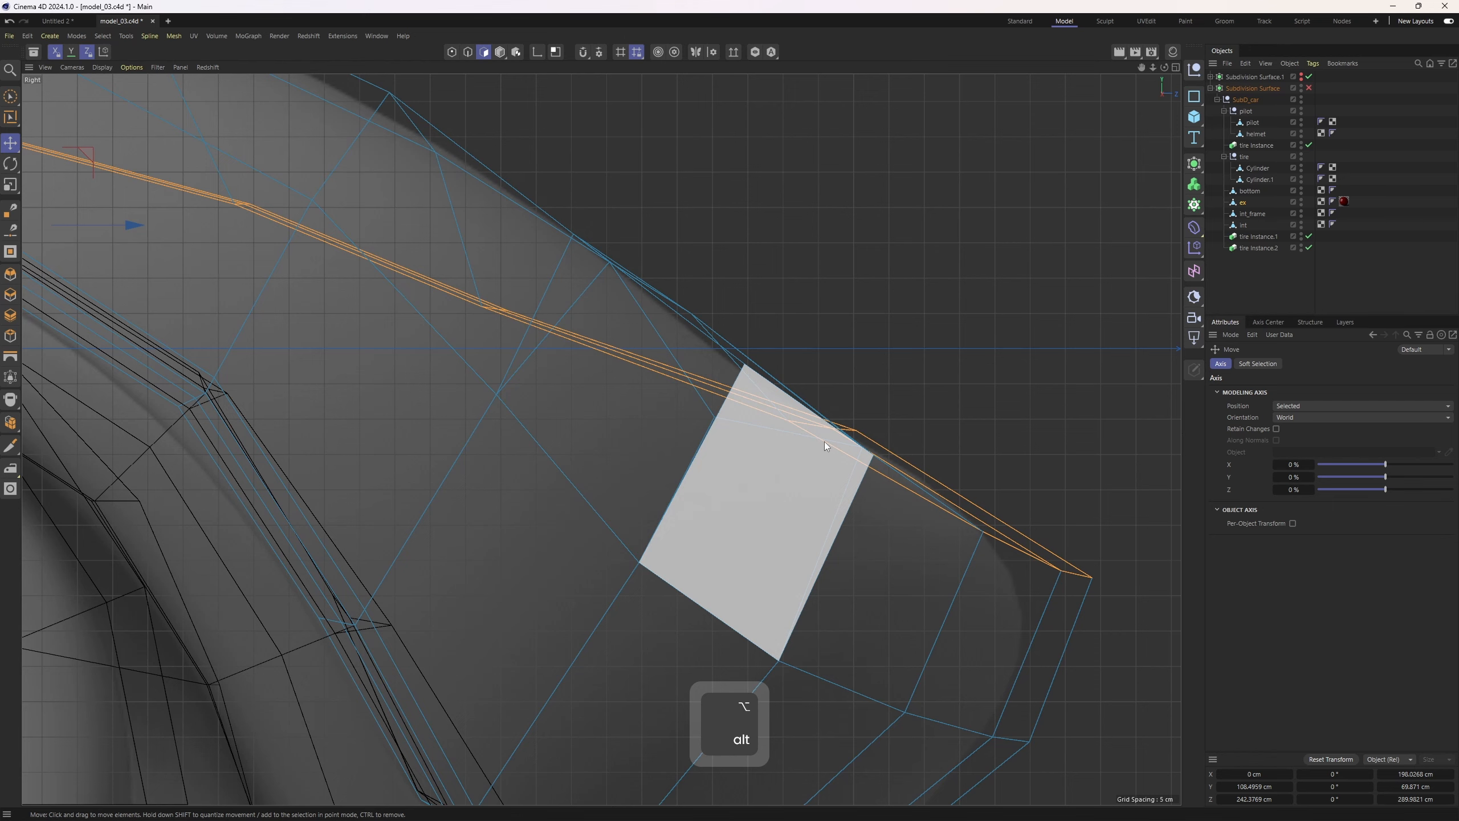
{"action": "right_click_drag", "start_coordinate": [824, 441], "coordinate": [730, 409], "text": "alt"}
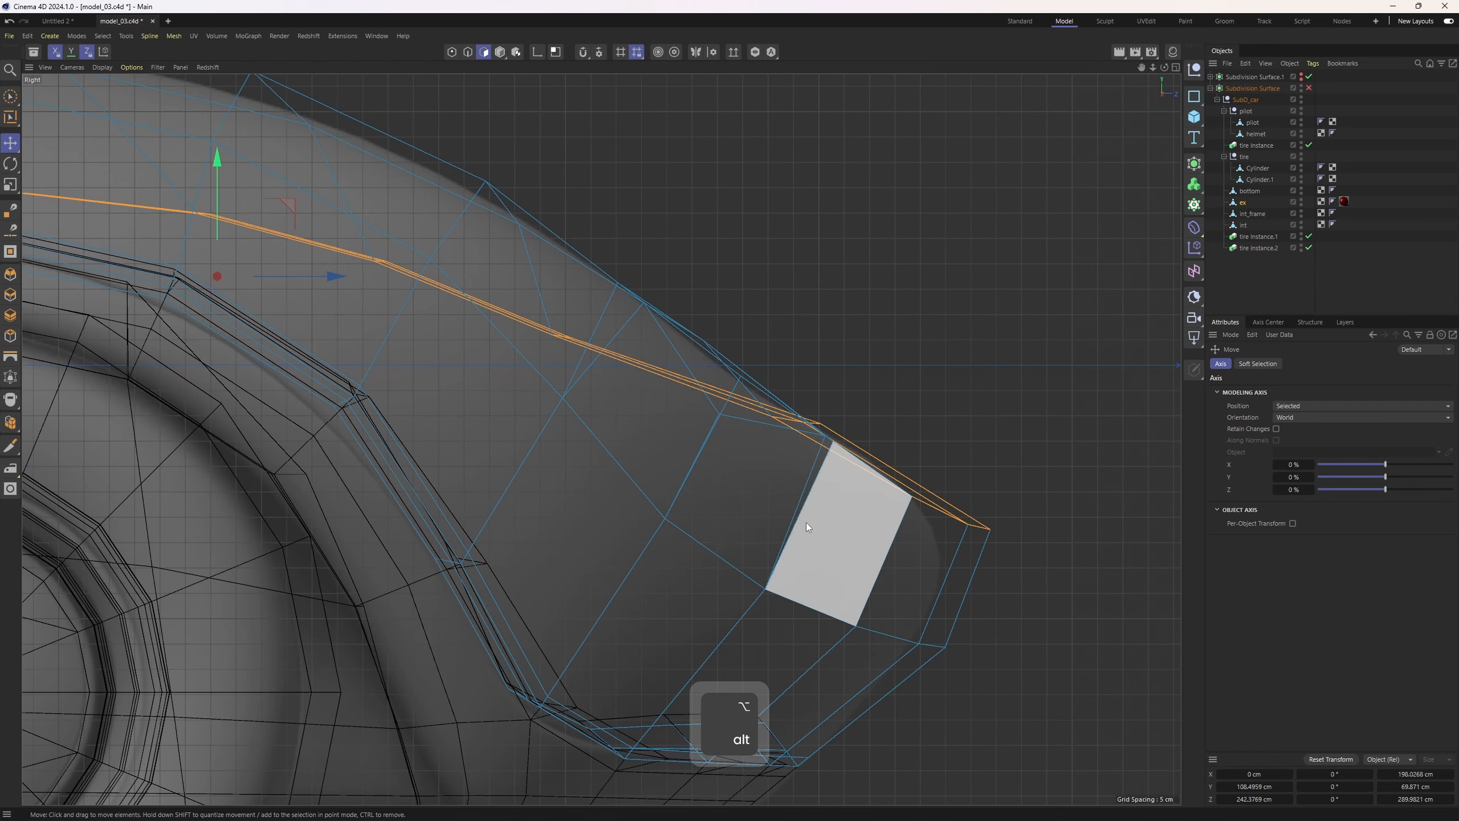
{"action": "key", "text": "2"}
{"action": "left_click", "coordinate": [792, 418]}
{"action": "left_click_drag", "start_coordinate": [793, 309], "coordinate": [794, 327]}
{"action": "key", "text": "3"}
{"action": "scroll", "coordinate": [970, 294], "scroll_direction": "down", "scroll_amount": 4}
{"action": "middle_click_drag", "start_coordinate": [941, 432], "coordinate": [953, 434], "text": "alt"}
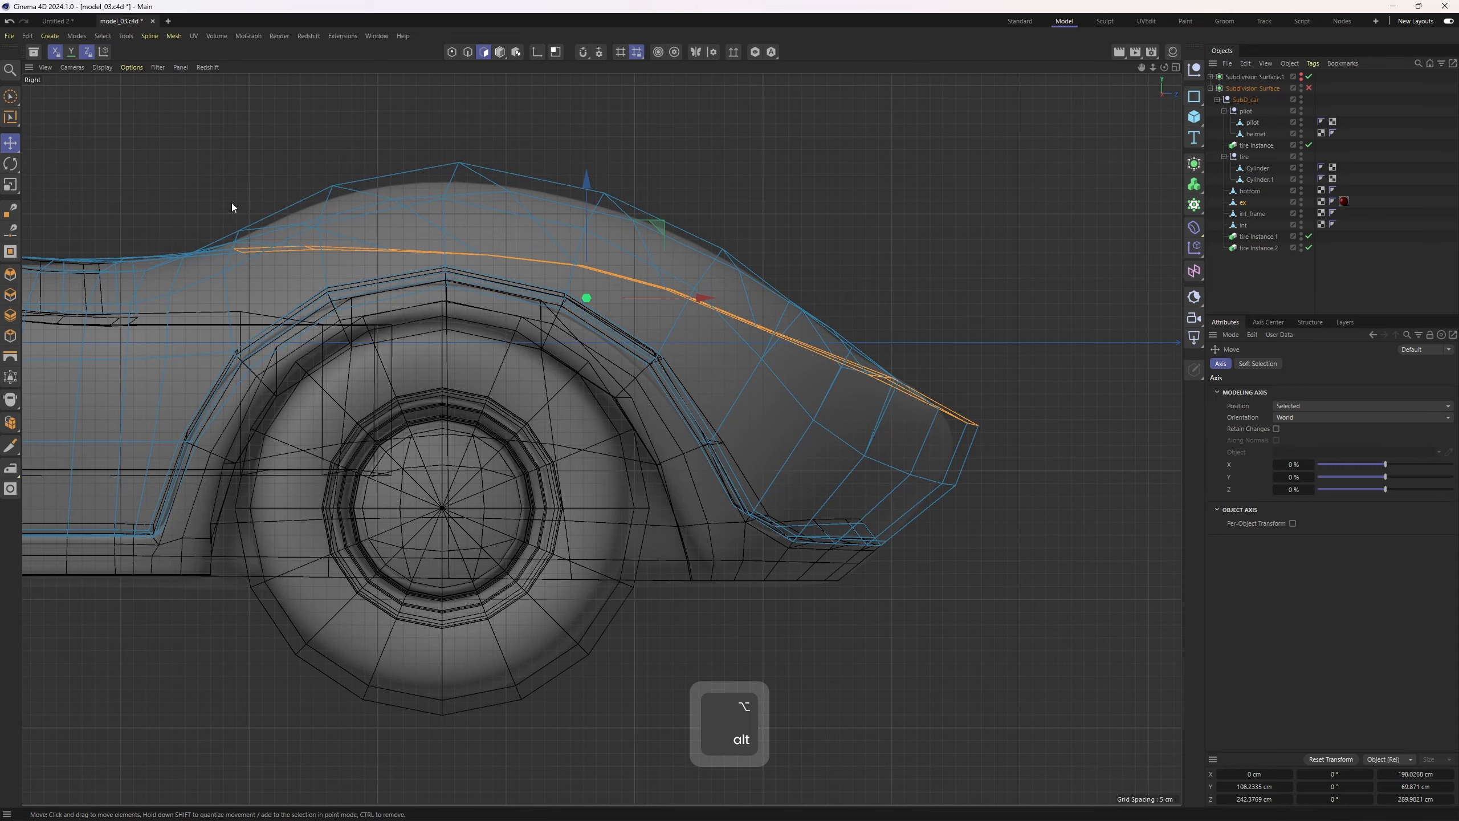
Review the hood from the front and perspective views and restore the smooth shaded display
{"action": "middle_click", "coordinate": [988, 384]}
{"action": "middle_click", "coordinate": [935, 535]}
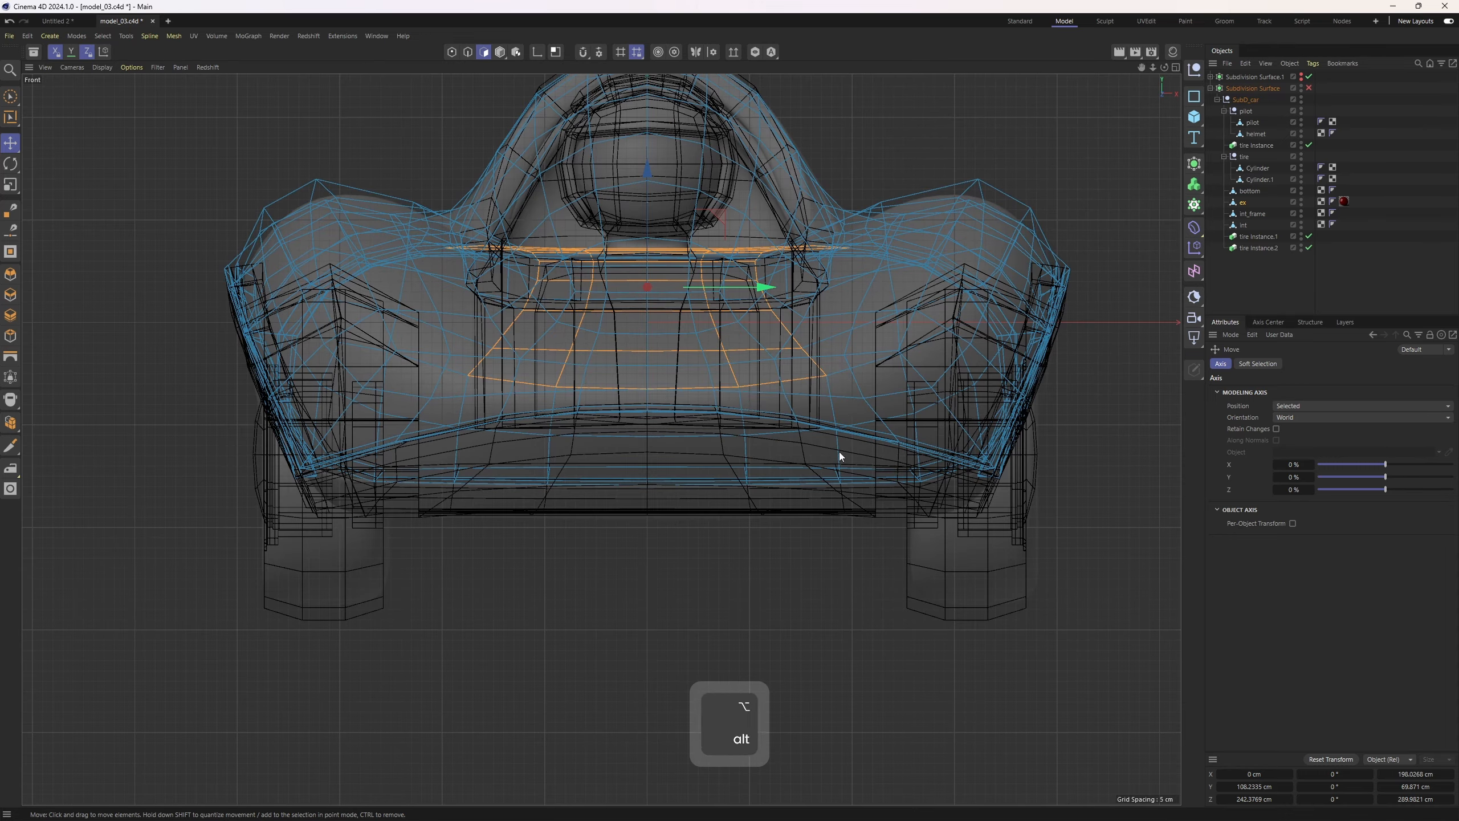
{"action": "scroll", "coordinate": [827, 433], "scroll_direction": "up", "scroll_amount": 3}
{"action": "middle_click", "coordinate": [812, 414]}
{"action": "middle_click", "coordinate": [481, 318]}
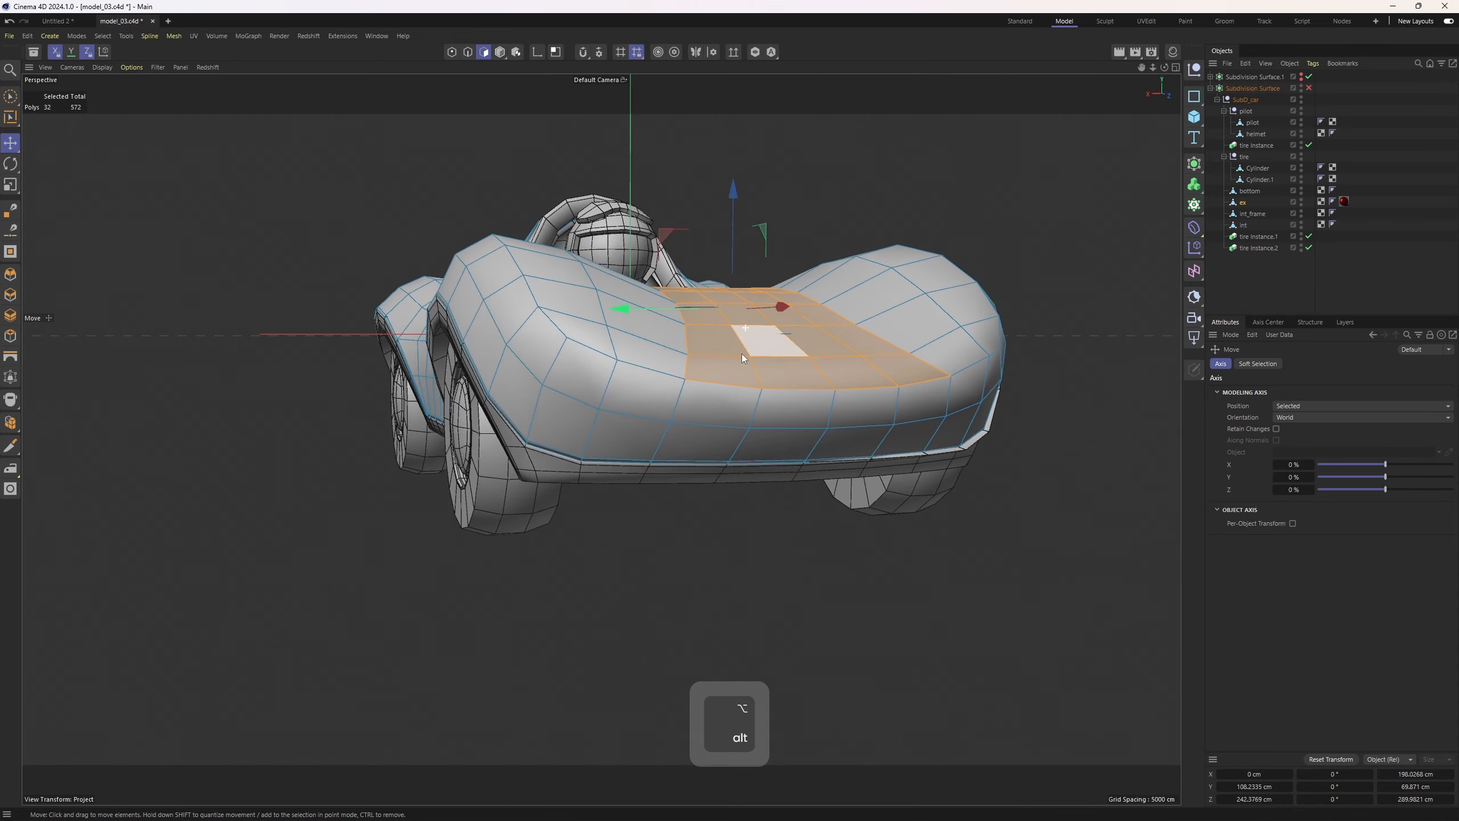
{"action": "left_click_drag", "start_coordinate": [741, 354], "coordinate": [966, 427], "text": "alt"}
{"action": "key", "text": "q"}
{"action": "key", "text": "n"}
{"action": "key", "text": "q"}
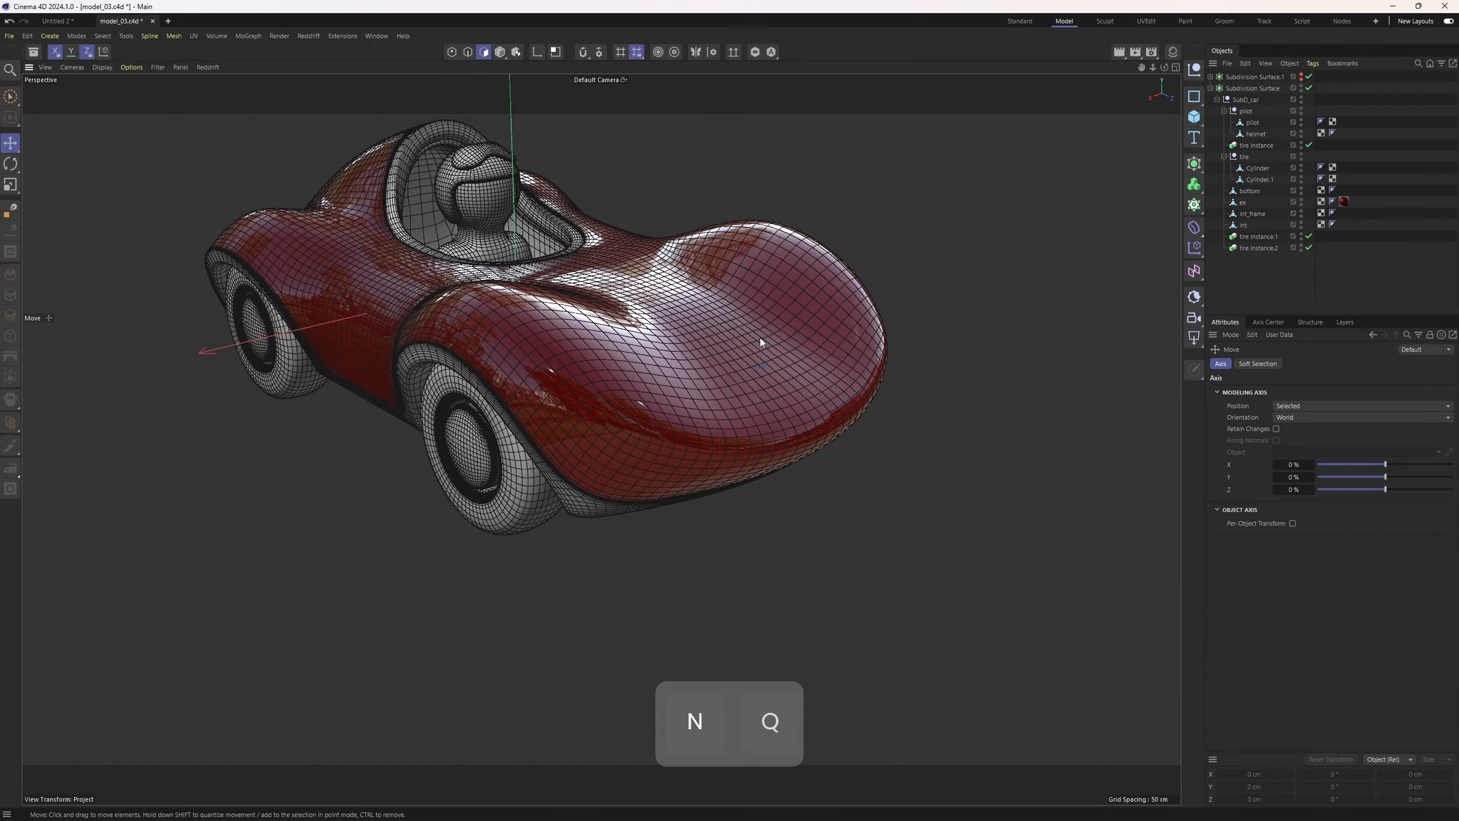
{"action": "left_click_drag", "start_coordinate": [666, 305], "coordinate": [742, 272], "text": "alt"}
{"action": "key", "text": "n"}
{"action": "key", "text": "a"}
{"action": "left_click_drag", "start_coordinate": [704, 332], "coordinate": [784, 500], "text": "alt"}
{"action": "left_click_drag", "start_coordinate": [595, 514], "coordinate": [563, 413], "text": "alt"}
Duplicate the body material and set the copy's base color to near-black
{"action": "left_click", "coordinate": [1173, 53]}
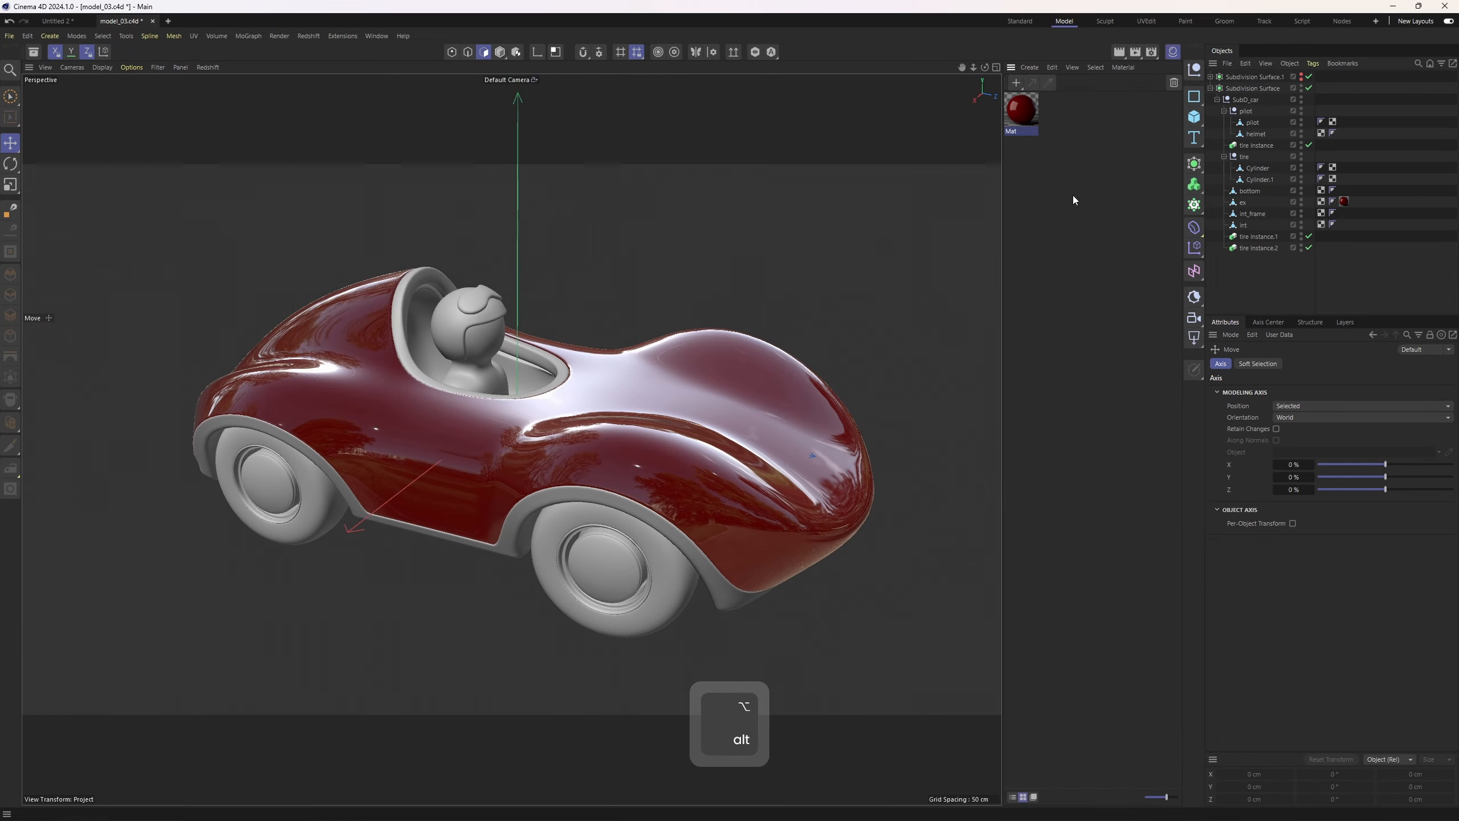
{"action": "left_click", "coordinate": [1072, 199]}
{"action": "left_click_drag", "start_coordinate": [1027, 113], "coordinate": [1073, 120], "text": "ctrl"}
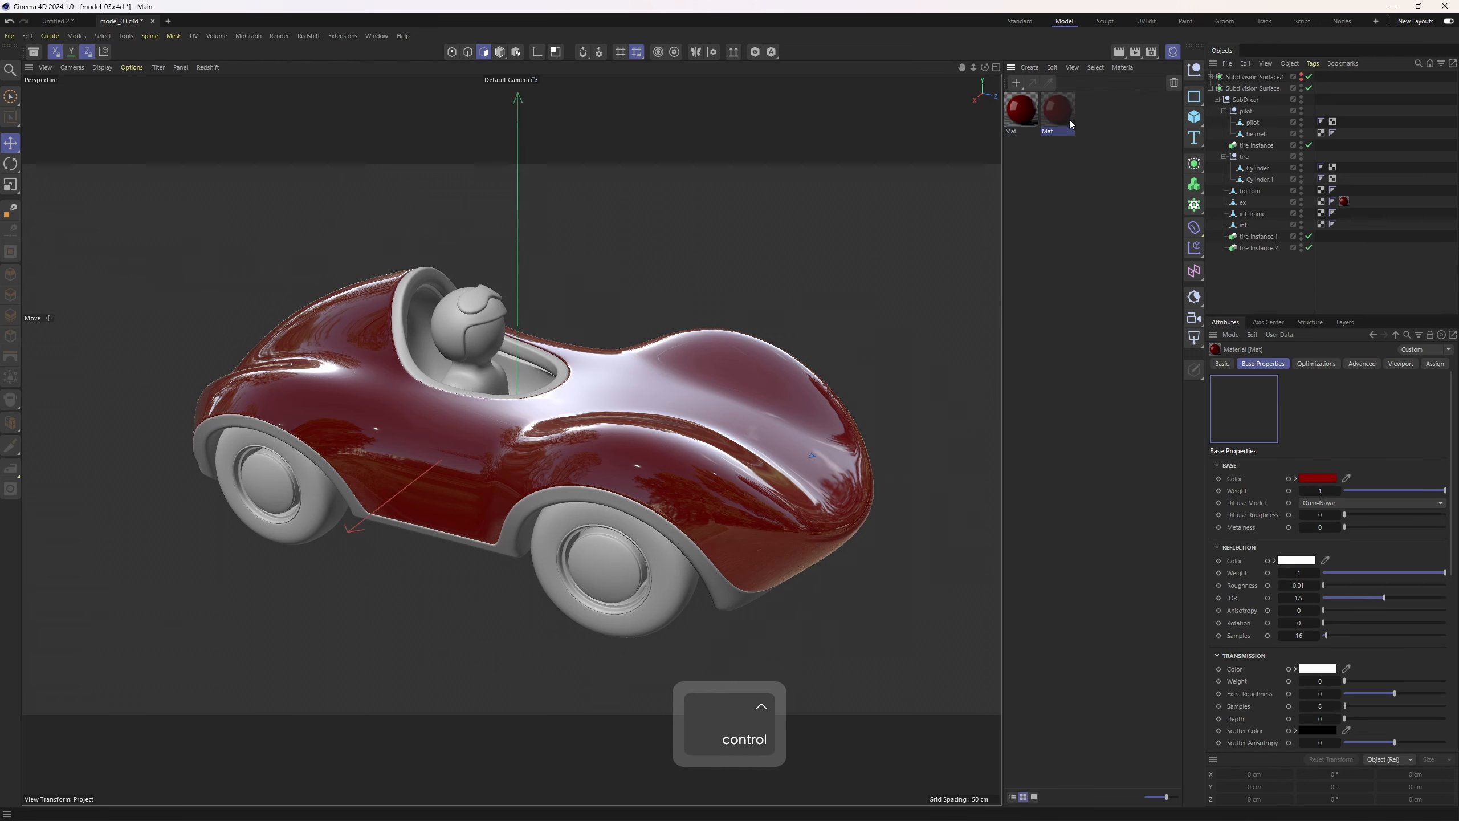
{"action": "left_click", "coordinate": [1315, 479]}
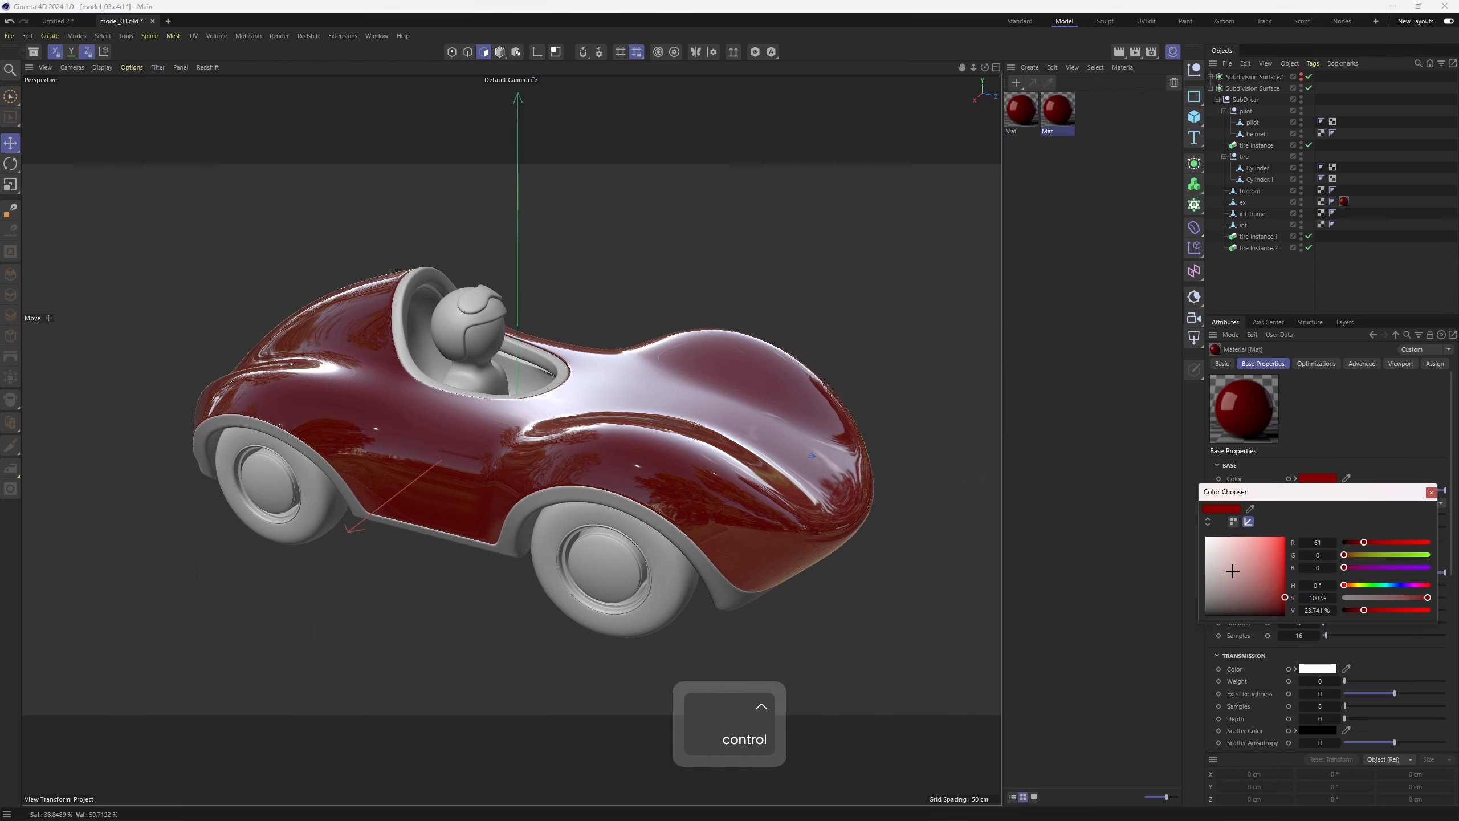
{"action": "left_click_drag", "start_coordinate": [1231, 570], "coordinate": [1206, 609]}
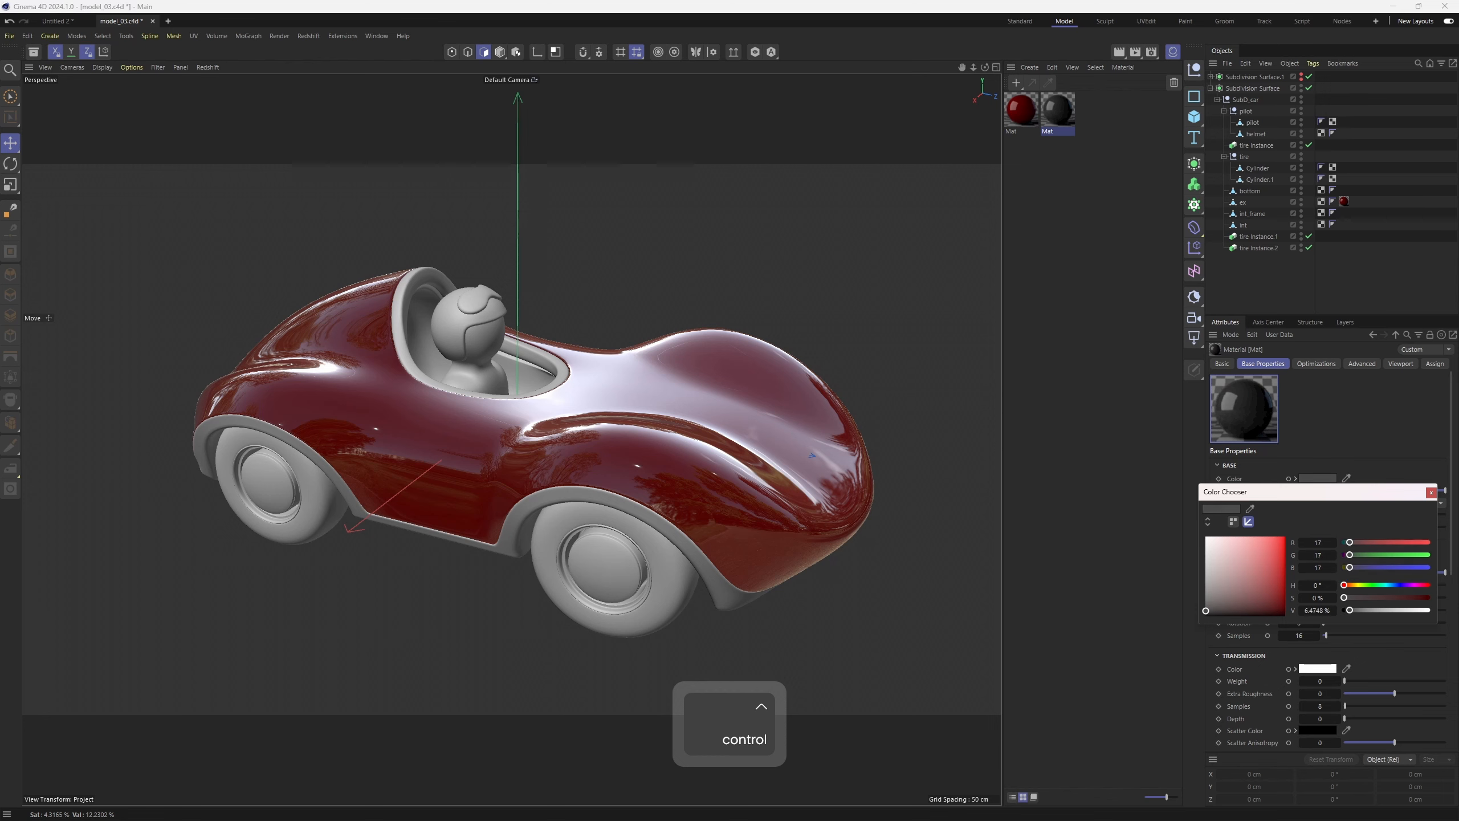
{"action": "left_click", "coordinate": [1431, 492]}
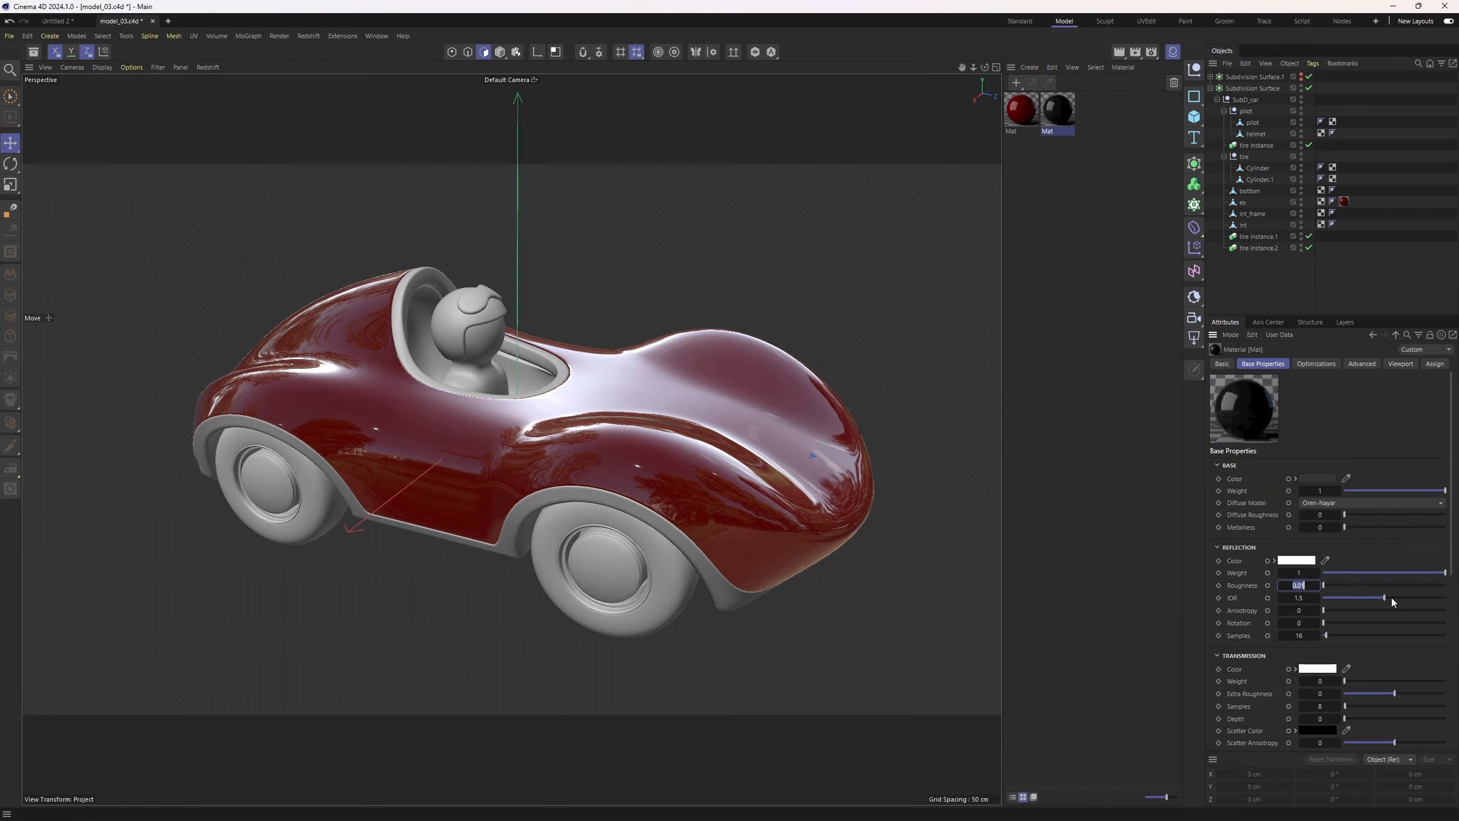
Set the dark material's reflection roughness to 0.4
{"action": "type", "text": "0.3"}
{"action": "key", "text": "Return"}
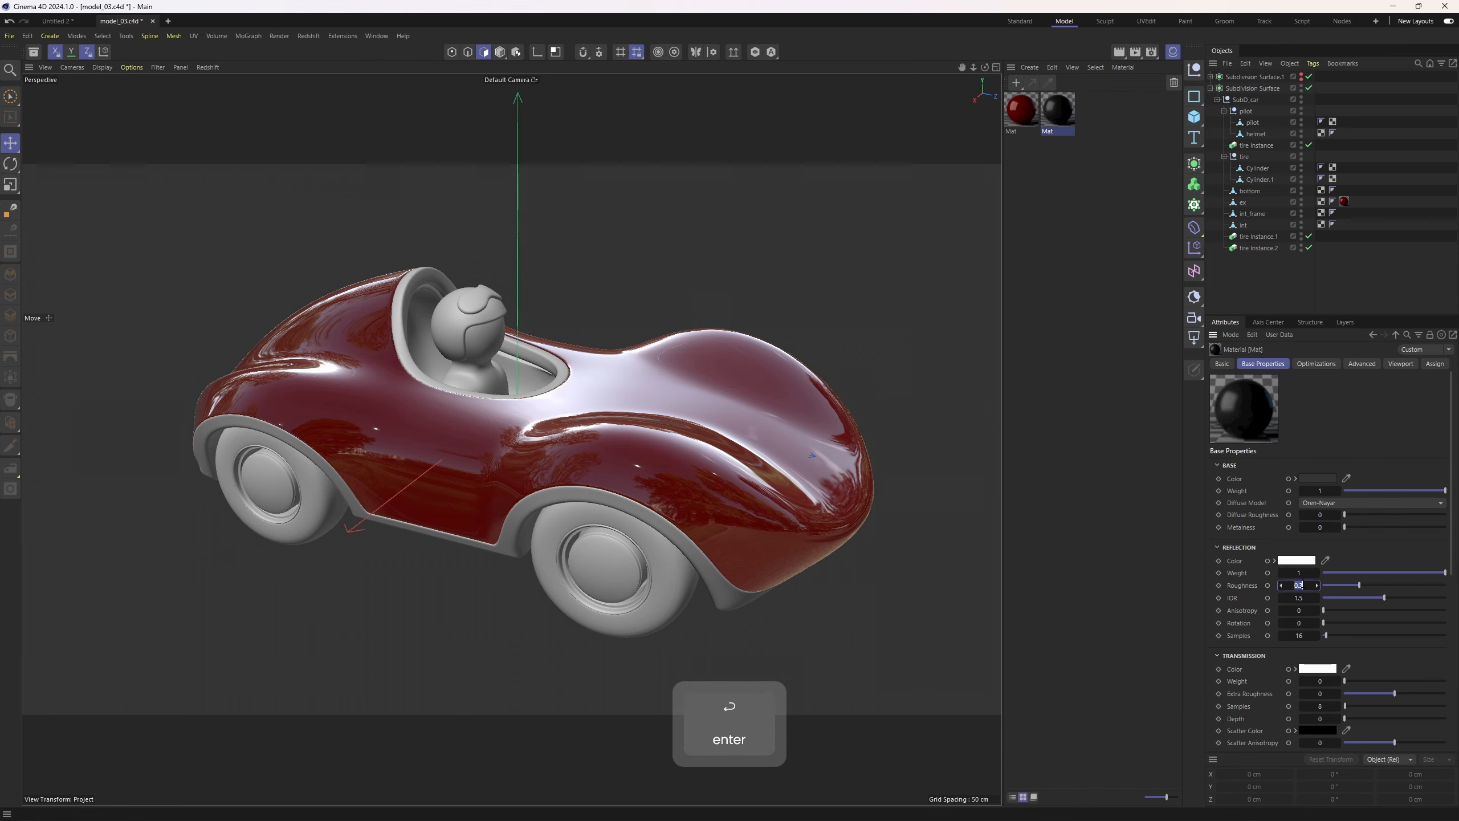
{"action": "type", "text": ".45"}
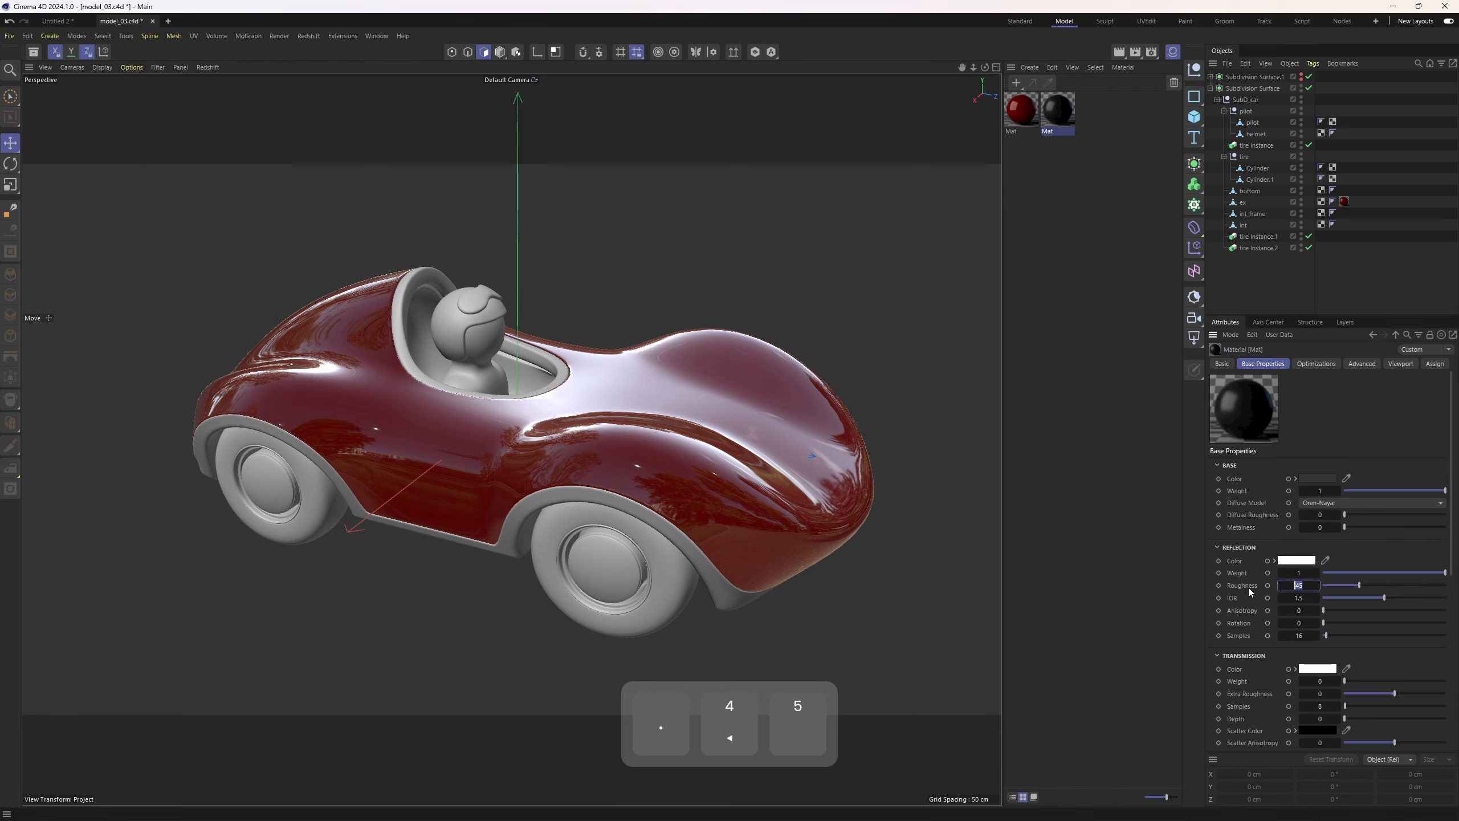
{"action": "key", "text": "Return"}
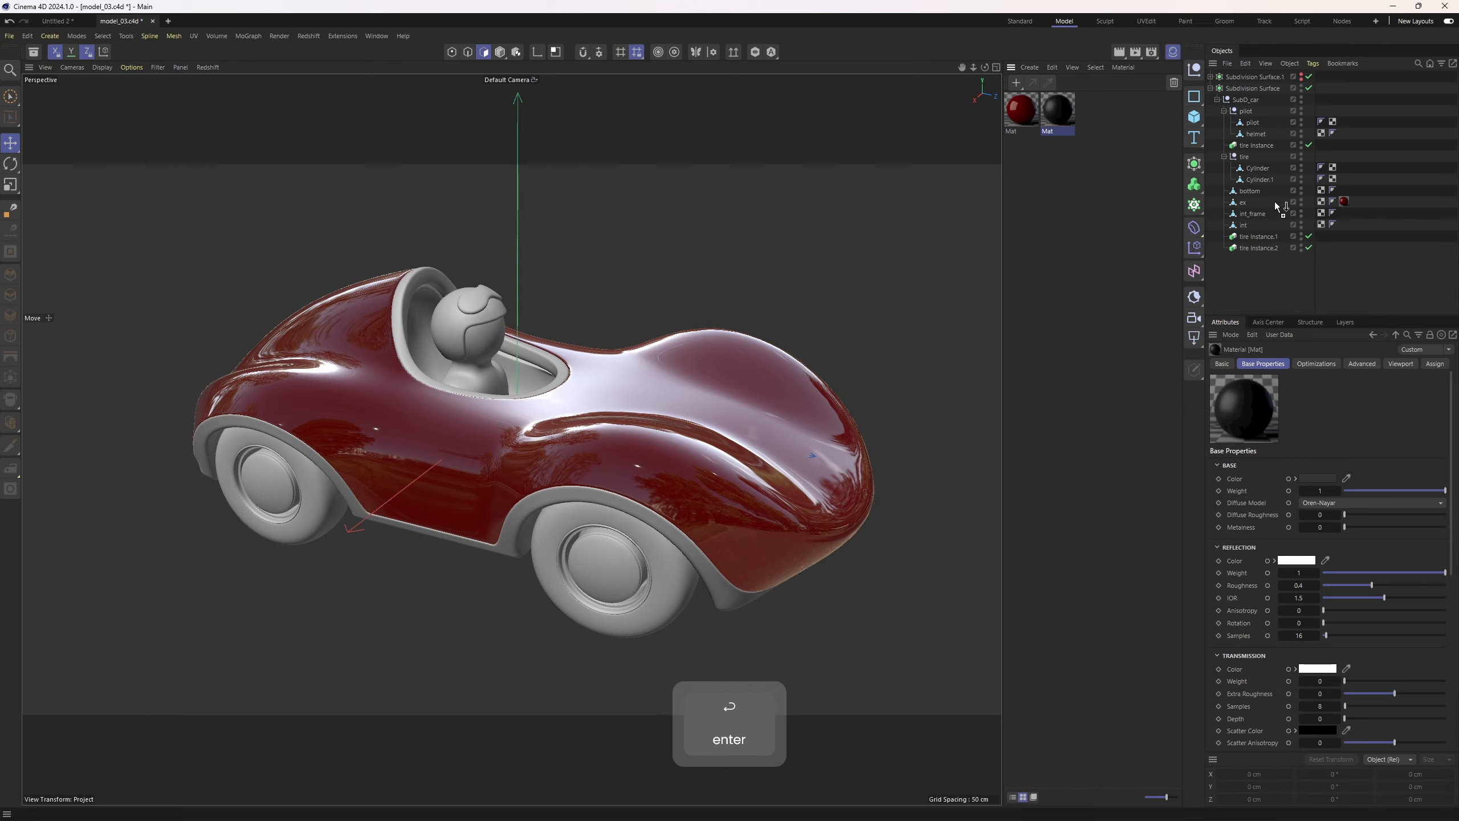
Apply the dark material to the bottom and int_frame objects
{"action": "left_click_drag", "start_coordinate": [1279, 206], "coordinate": [1264, 192]}
{"action": "left_click_drag", "start_coordinate": [747, 373], "coordinate": [649, 574], "text": "alt"}
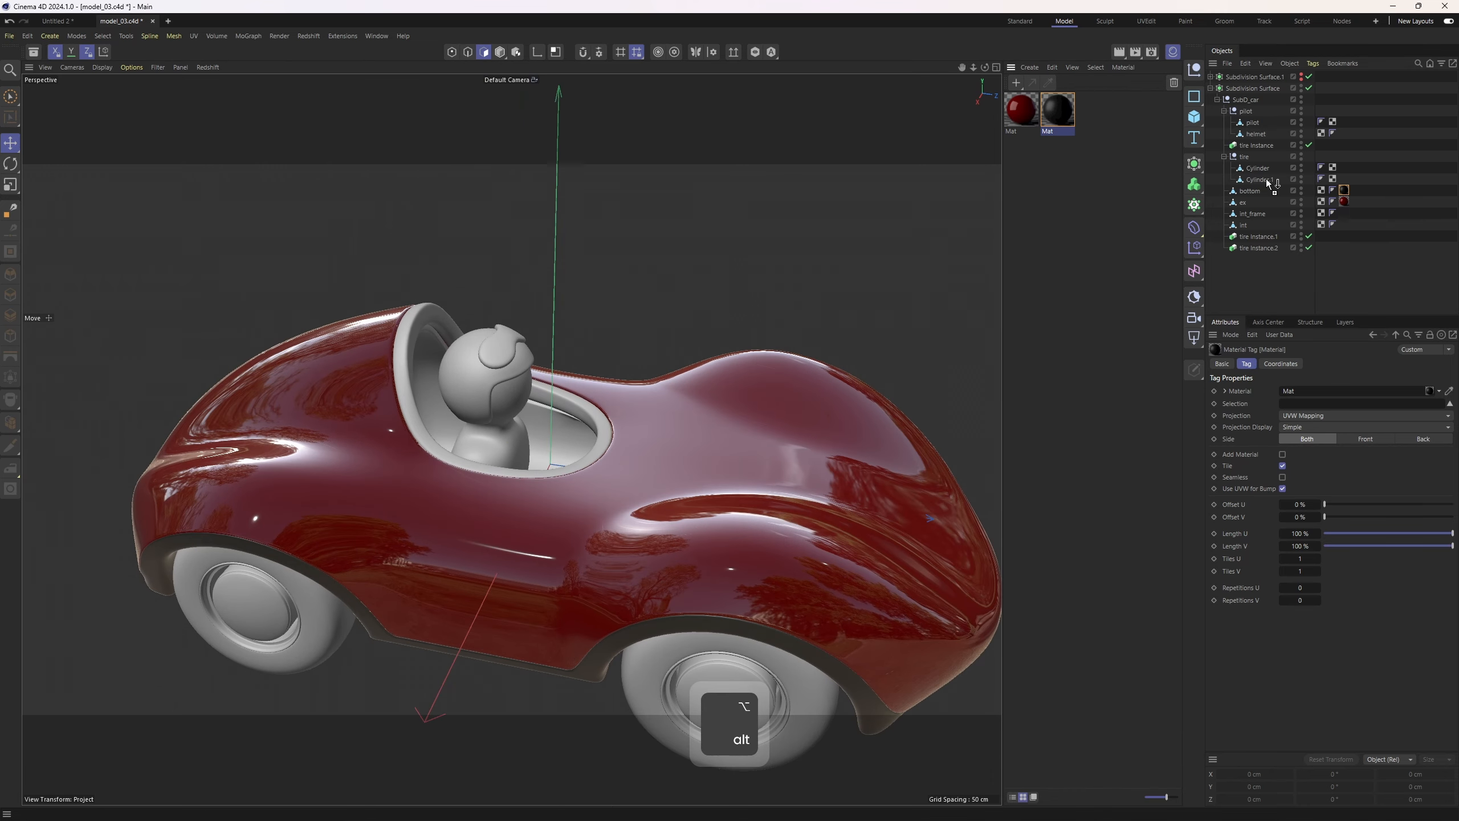
{"action": "left_click_drag", "start_coordinate": [1259, 216], "coordinate": [1257, 216]}
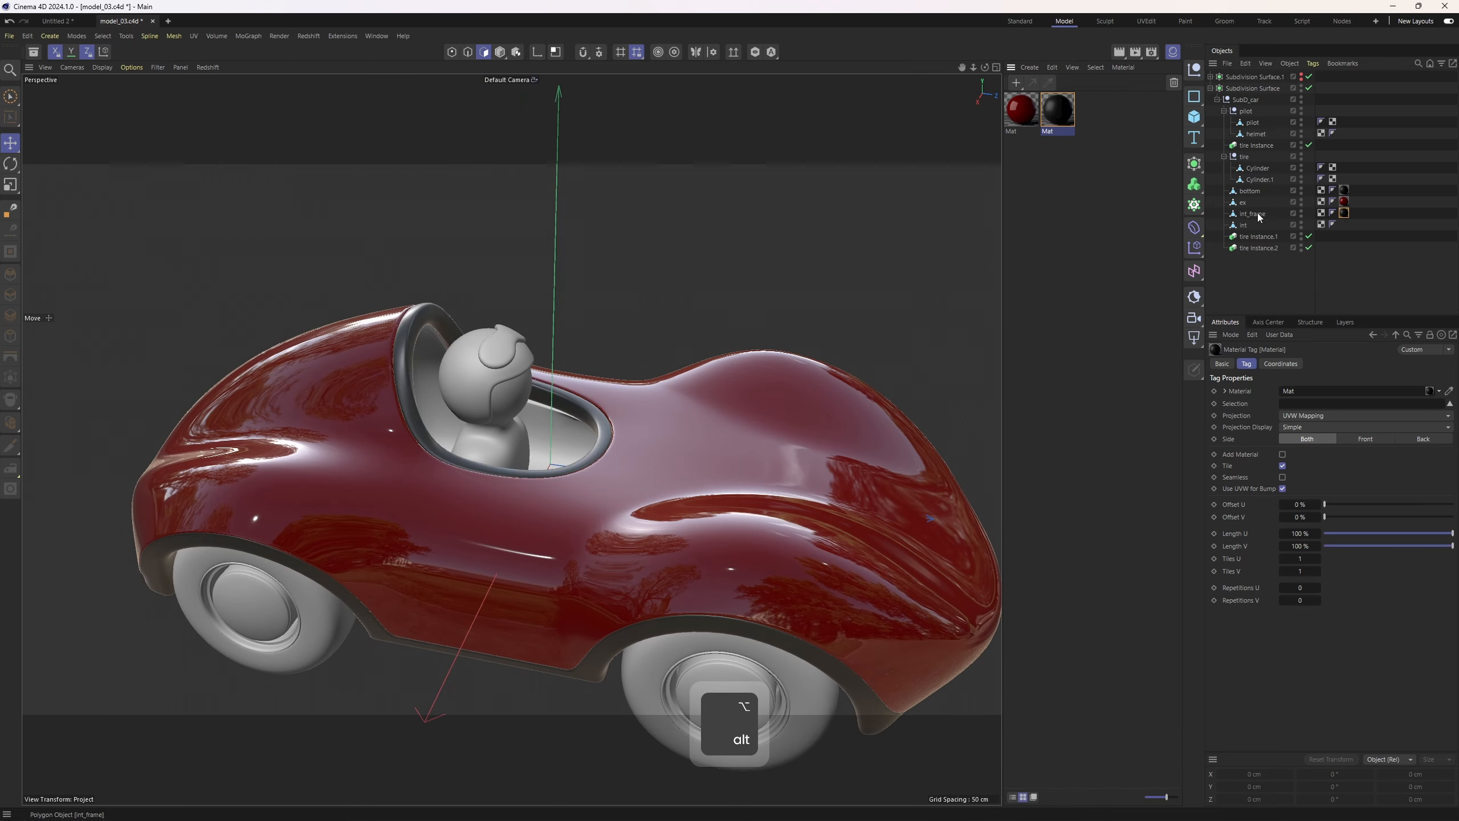
Copy the dark material tag from int_frame onto the int object
{"action": "left_click", "coordinate": [1254, 217]}
{"action": "left_click_drag", "start_coordinate": [780, 287], "coordinate": [597, 395], "text": "alt"}
{"action": "left_click_drag", "start_coordinate": [1345, 212], "coordinate": [1348, 226], "text": "ctrl"}
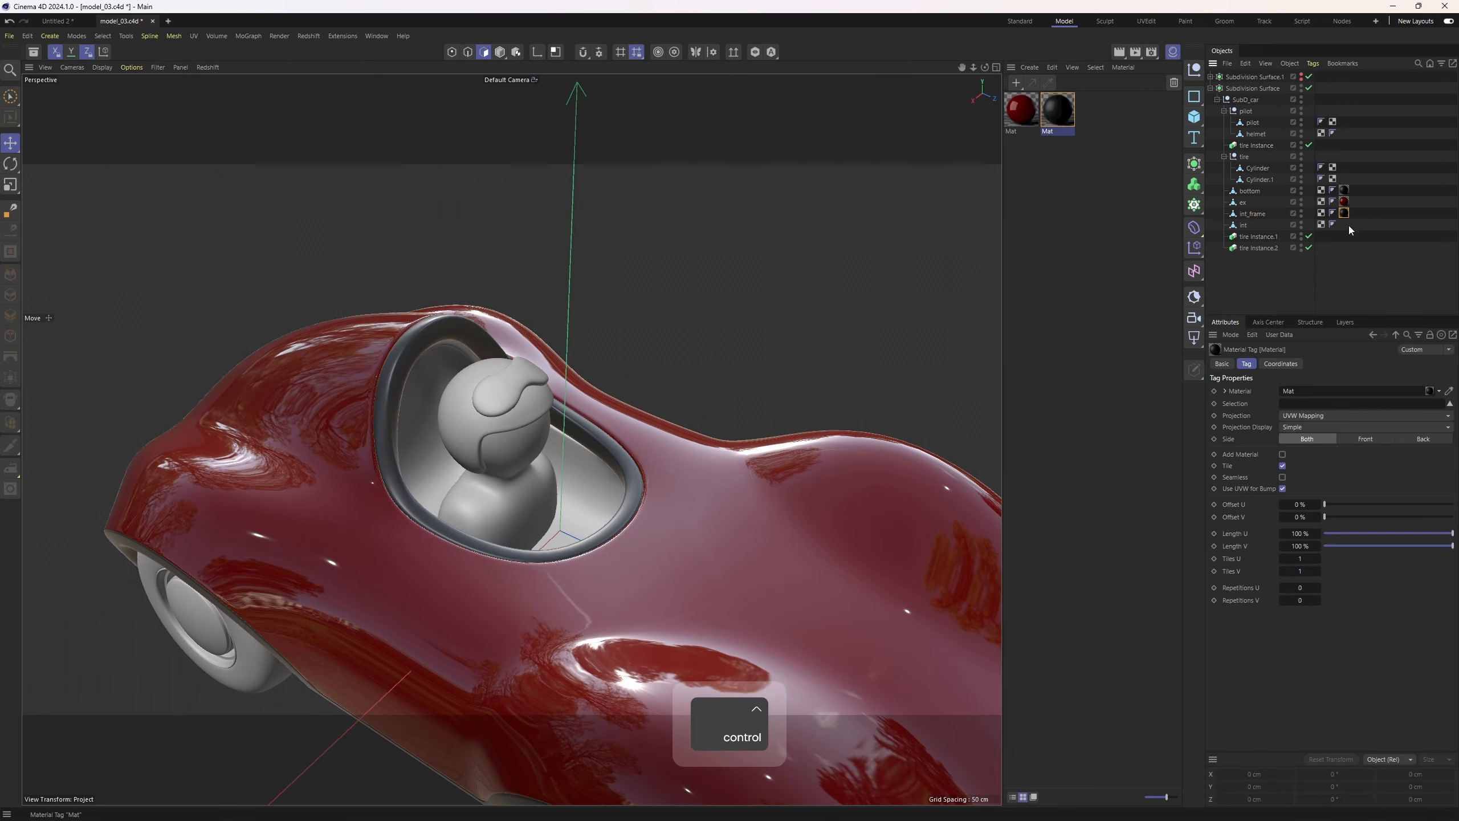
{"action": "left_click_drag", "start_coordinate": [733, 410], "coordinate": [1080, 338], "text": "alt"}
{"action": "left_click", "coordinate": [1248, 305]}
{"action": "middle_click_drag", "start_coordinate": [832, 322], "coordinate": [738, 333], "text": "alt"}
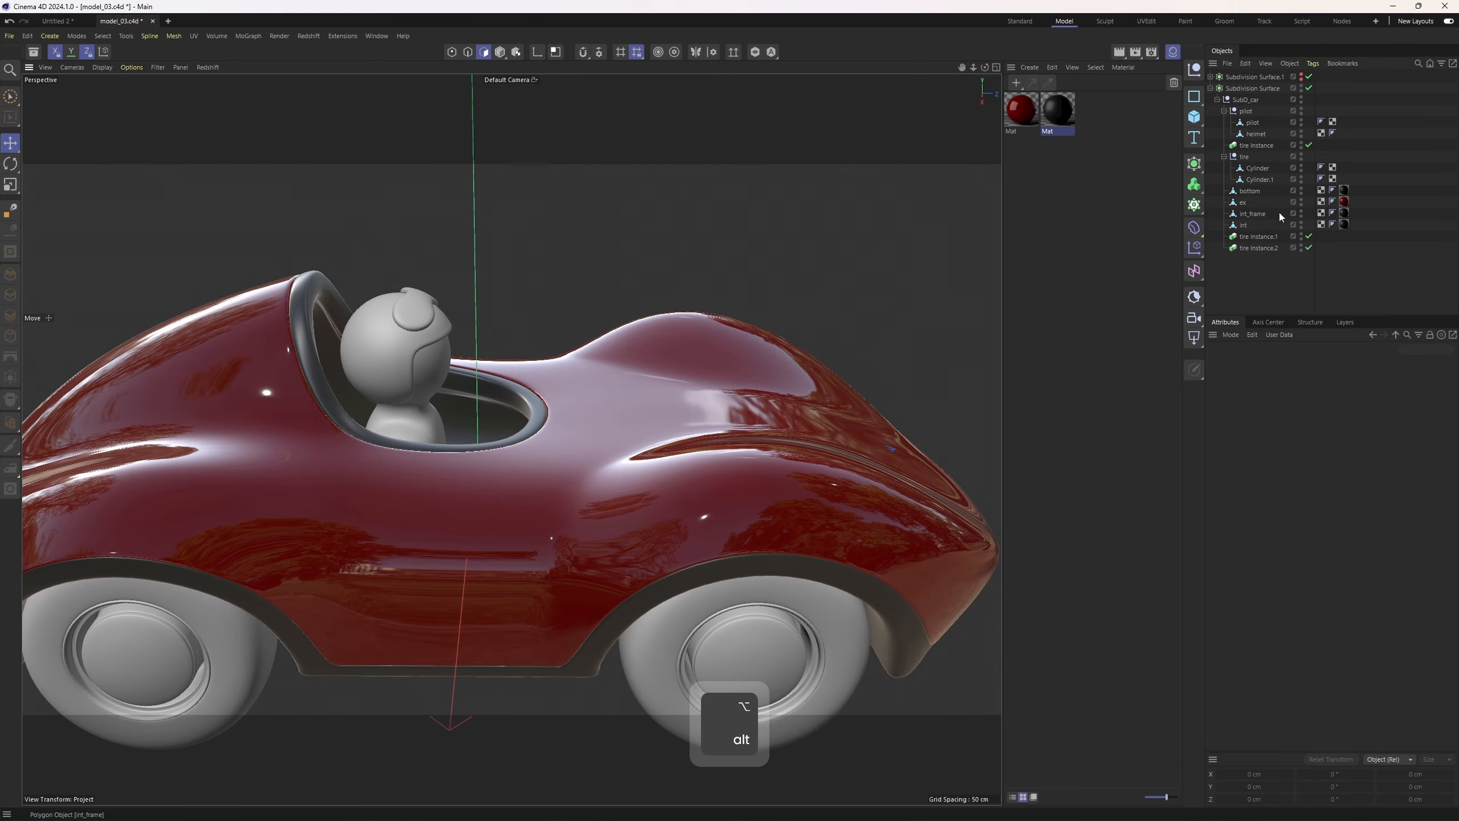
{"action": "left_click", "coordinate": [1331, 224]}
{"action": "left_click_drag", "start_coordinate": [815, 270], "coordinate": [552, 345], "text": "alt"}
Duplicate the dark material, set the copy's base color to black and its reflection roughness to 0.6
{"action": "left_click_drag", "start_coordinate": [1042, 123], "coordinate": [1101, 123], "text": "ctrl"}
{"action": "left_click", "coordinate": [1318, 478]}
{"action": "left_click", "coordinate": [1206, 615]}
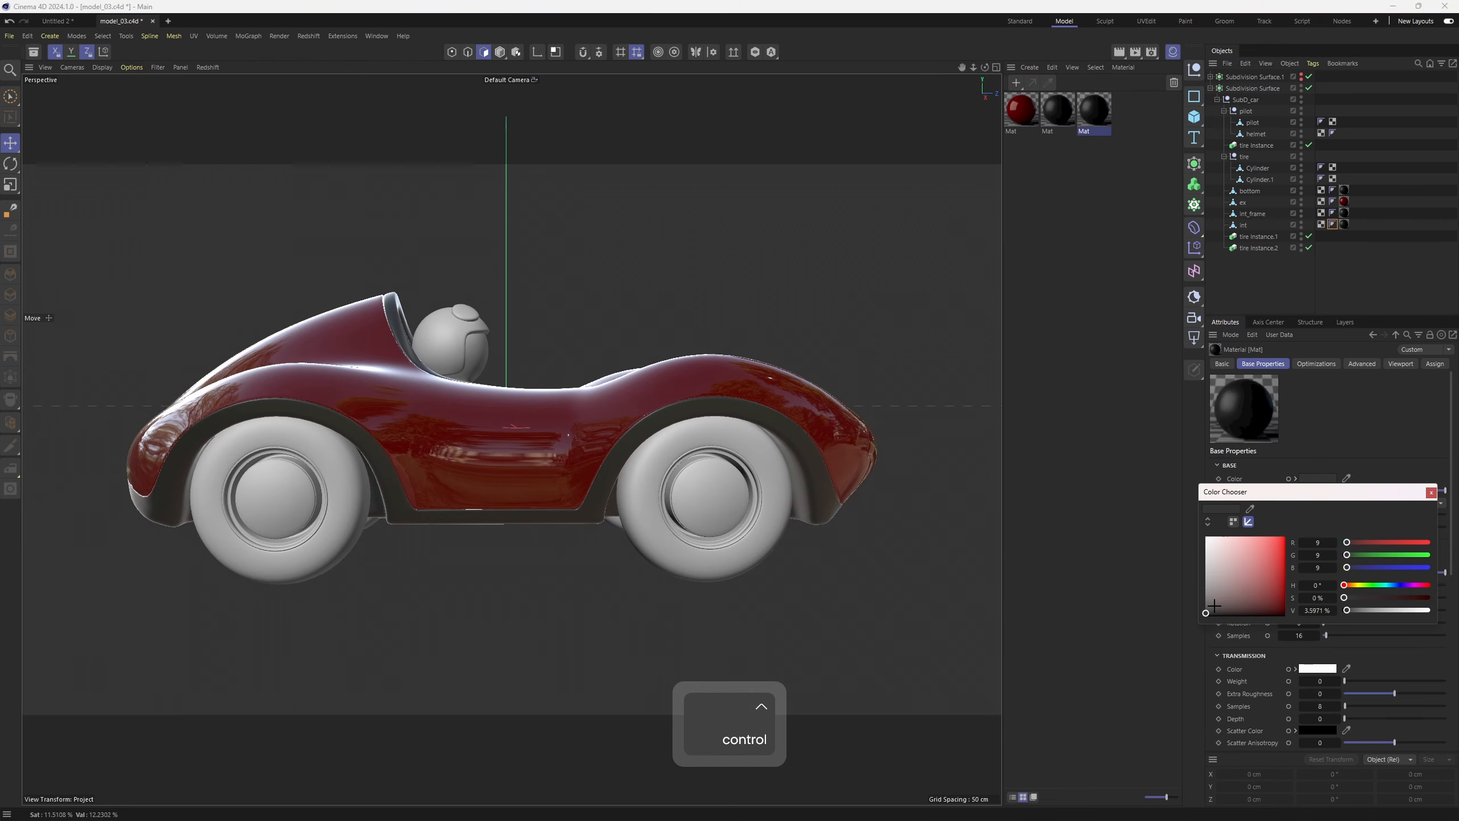
{"action": "left_click", "coordinate": [1431, 492]}
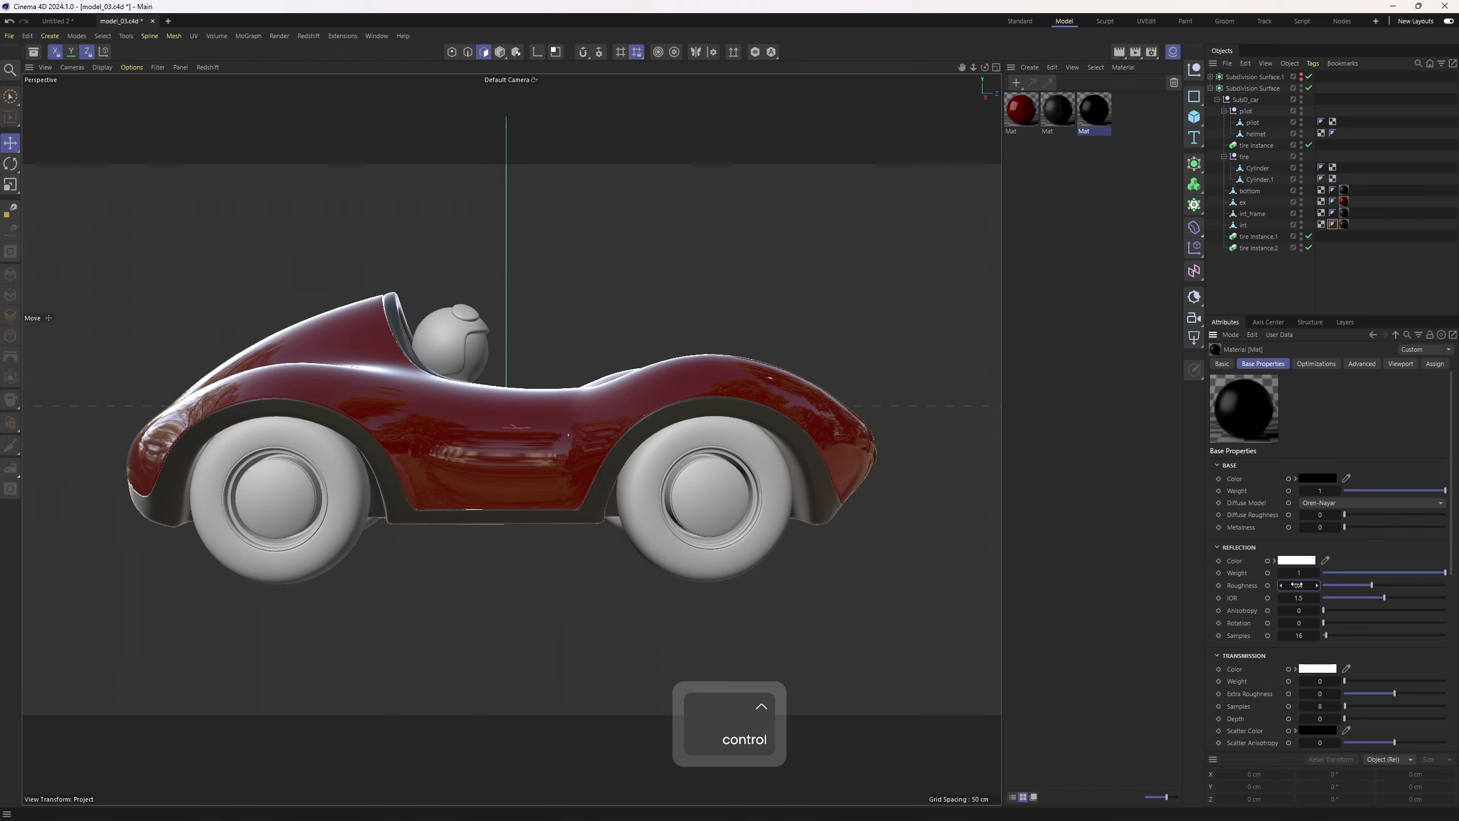
{"action": "type", "text": "0.6"}
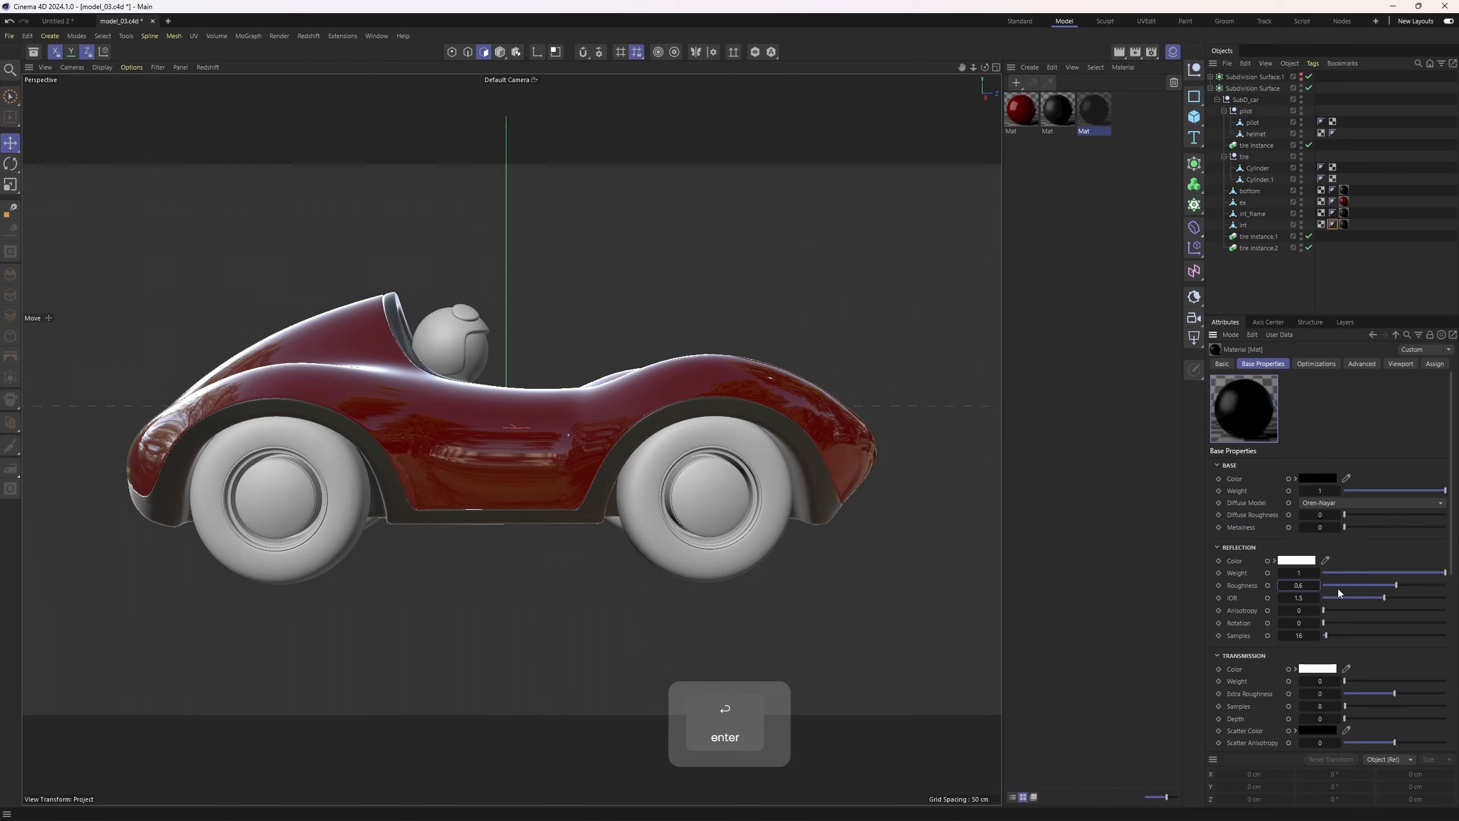
{"action": "key", "text": "Return"}
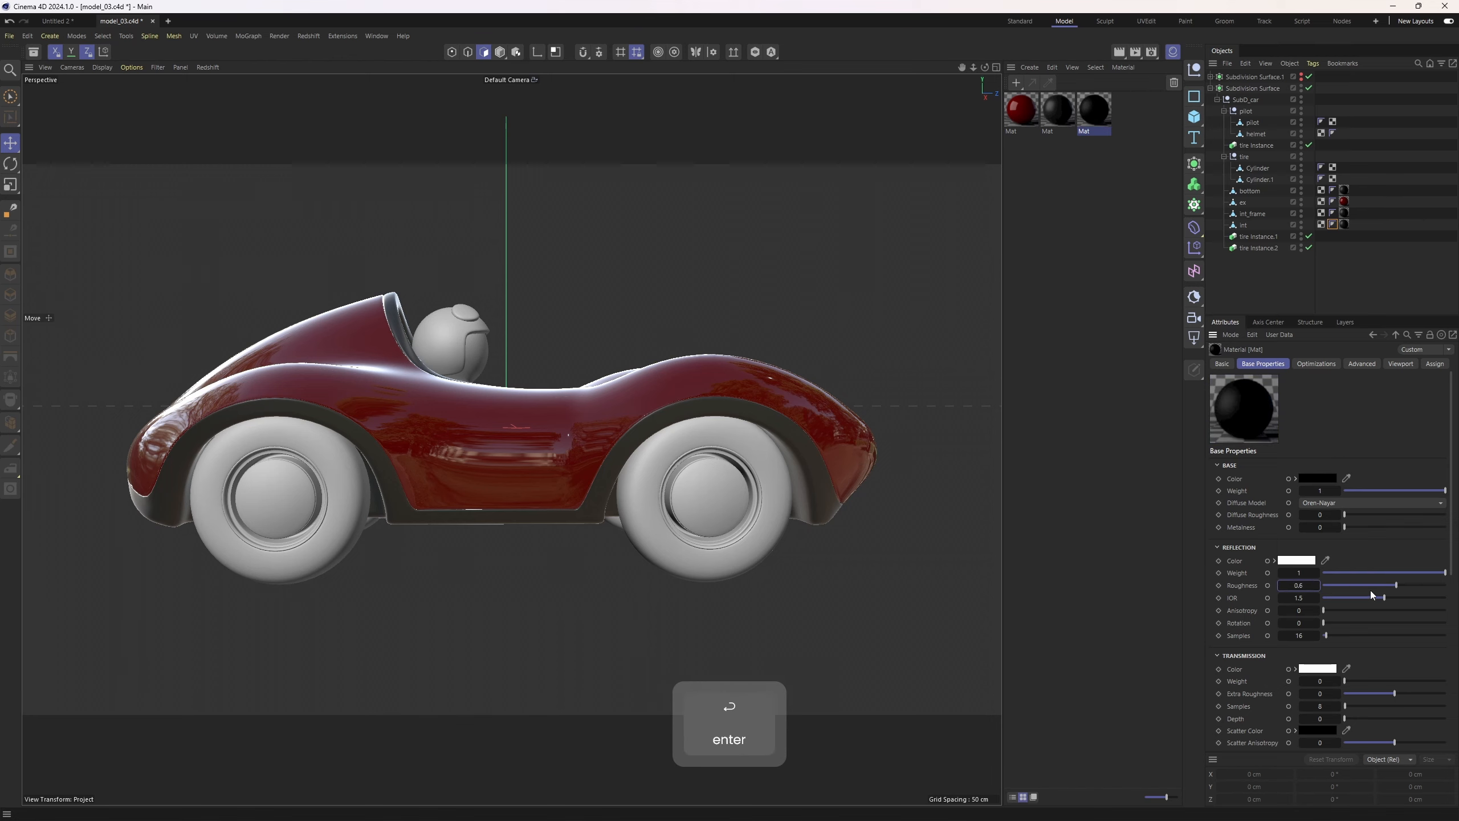
Apply the new black material to the tire Cylinder object
{"action": "left_click_drag", "start_coordinate": [861, 460], "coordinate": [948, 275], "text": "alt"}
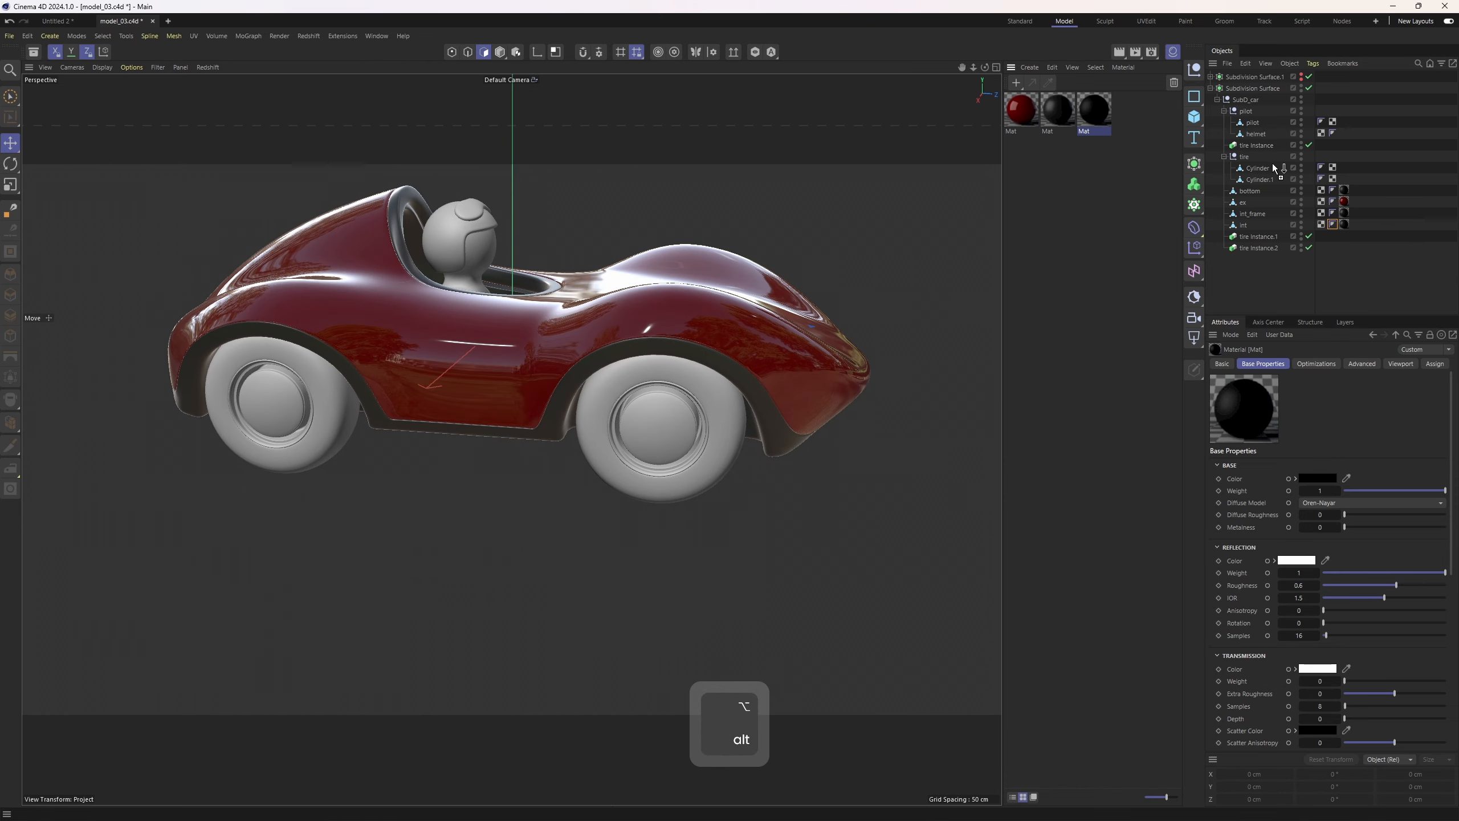
{"action": "left_click_drag", "start_coordinate": [1274, 187], "coordinate": [1345, 169]}
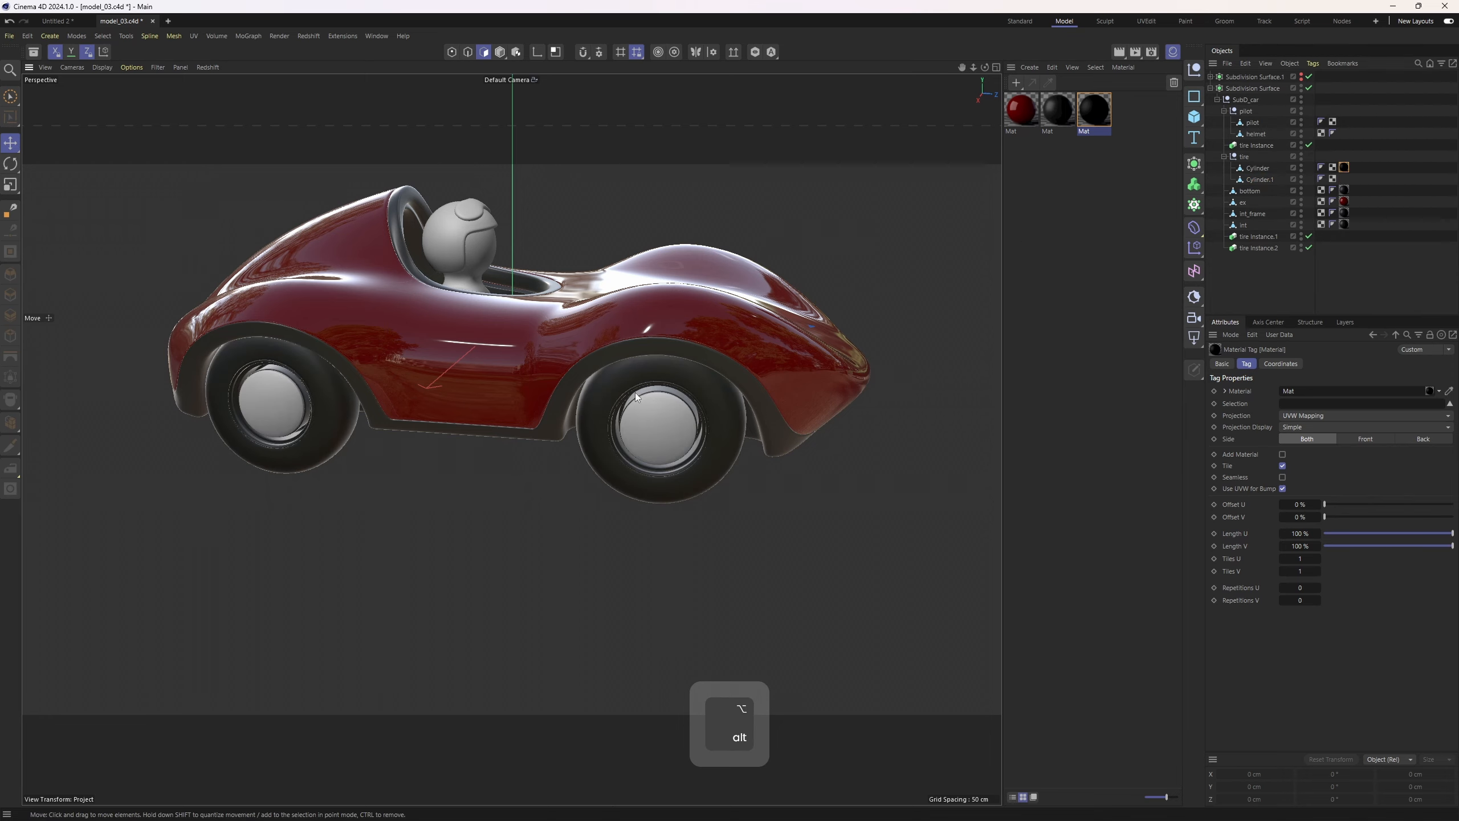
{"action": "left_click_drag", "start_coordinate": [635, 392], "coordinate": [616, 391], "text": "alt"}
{"action": "right_click_drag", "start_coordinate": [616, 392], "coordinate": [737, 432], "text": "alt"}
Duplicate the black material and set the copy's base color to white and metalness to 1
{"action": "left_click", "coordinate": [1094, 121]}
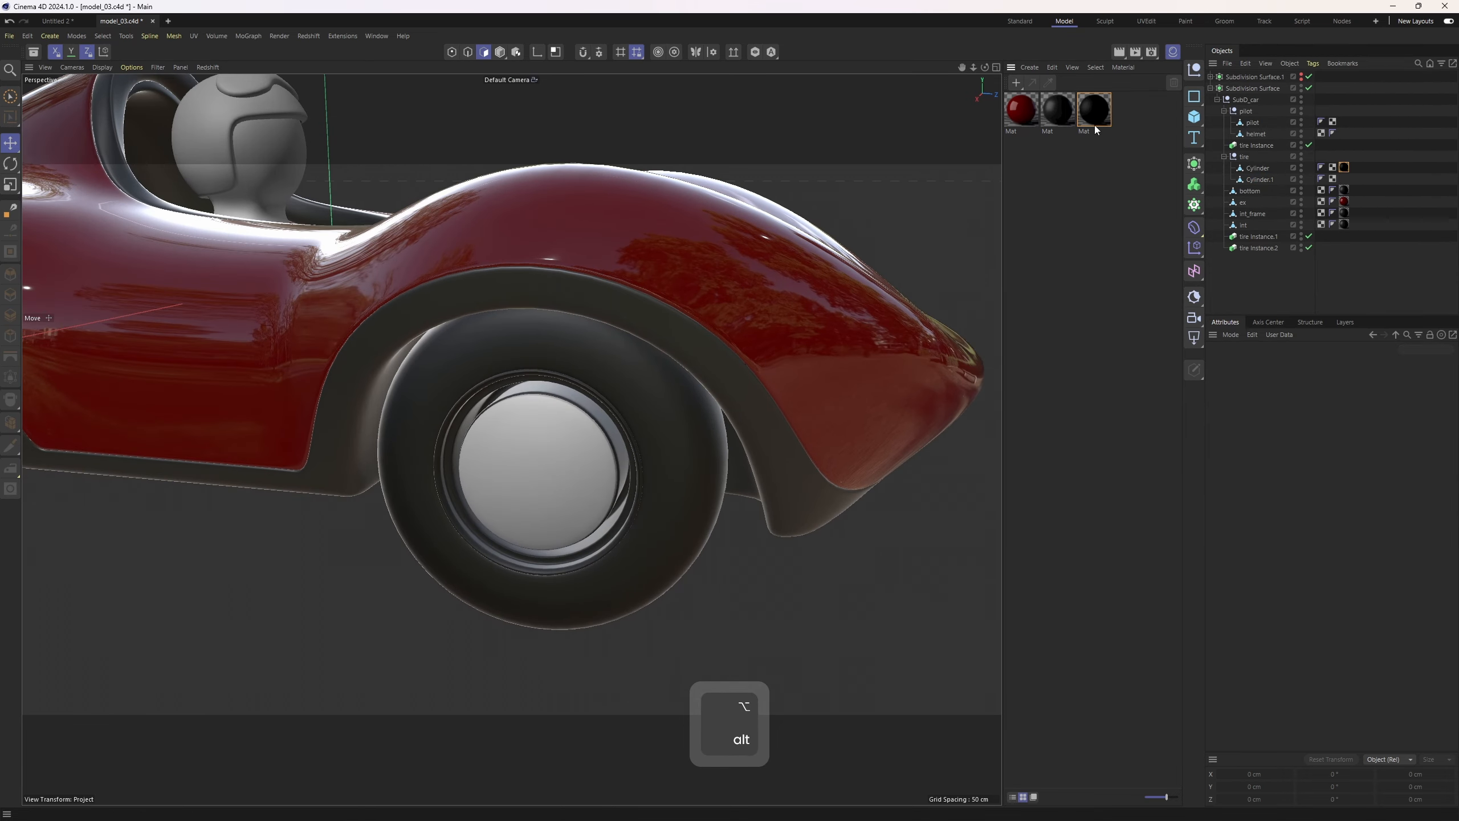
{"action": "left_click_drag", "start_coordinate": [1094, 121], "coordinate": [1136, 125], "text": "ctrl"}
{"action": "left_click", "coordinate": [1321, 478]}
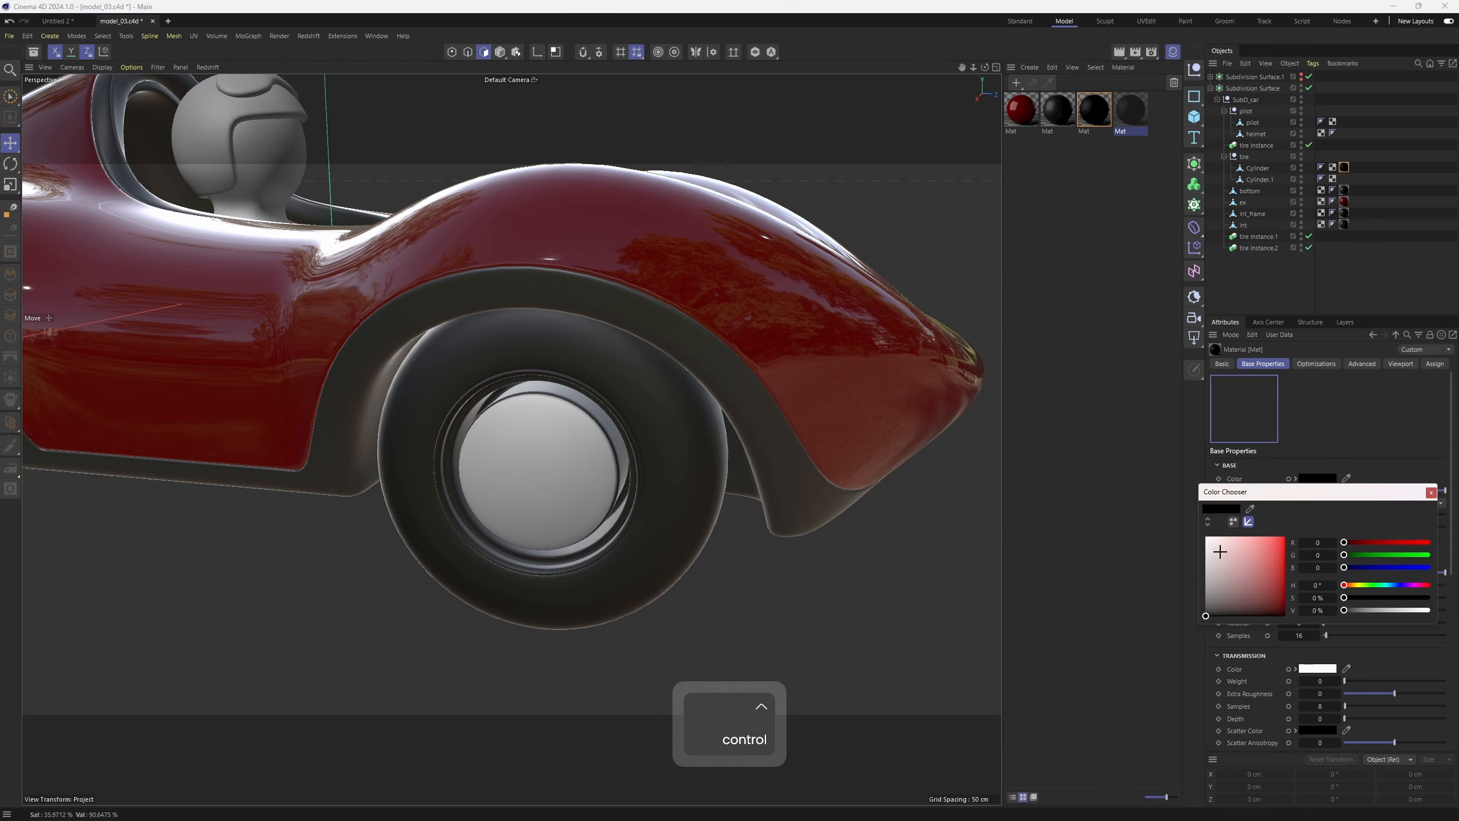
{"action": "left_click", "coordinate": [1206, 536]}
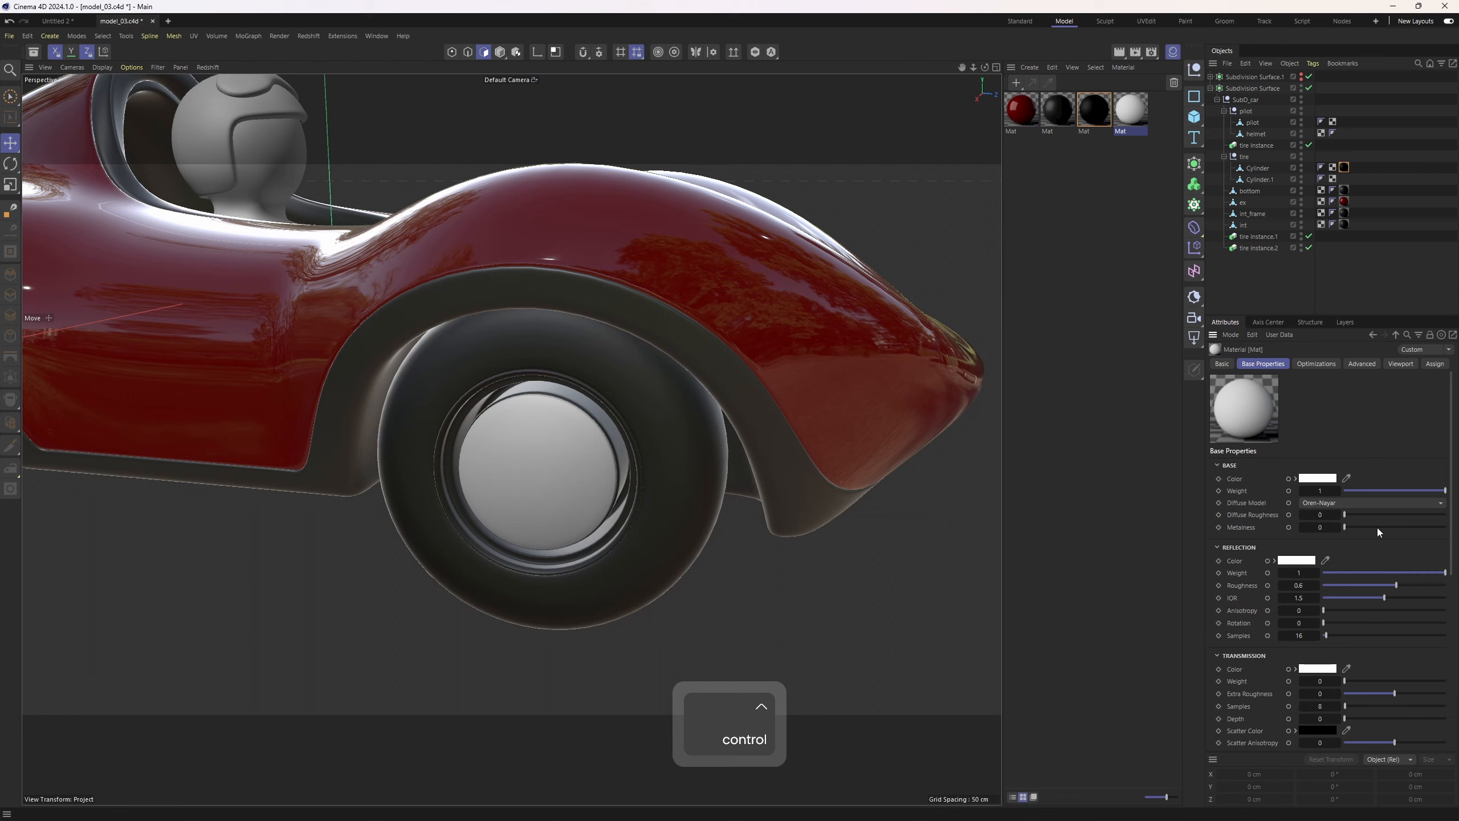
{"action": "left_click_drag", "start_coordinate": [1377, 527], "coordinate": [1450, 526]}
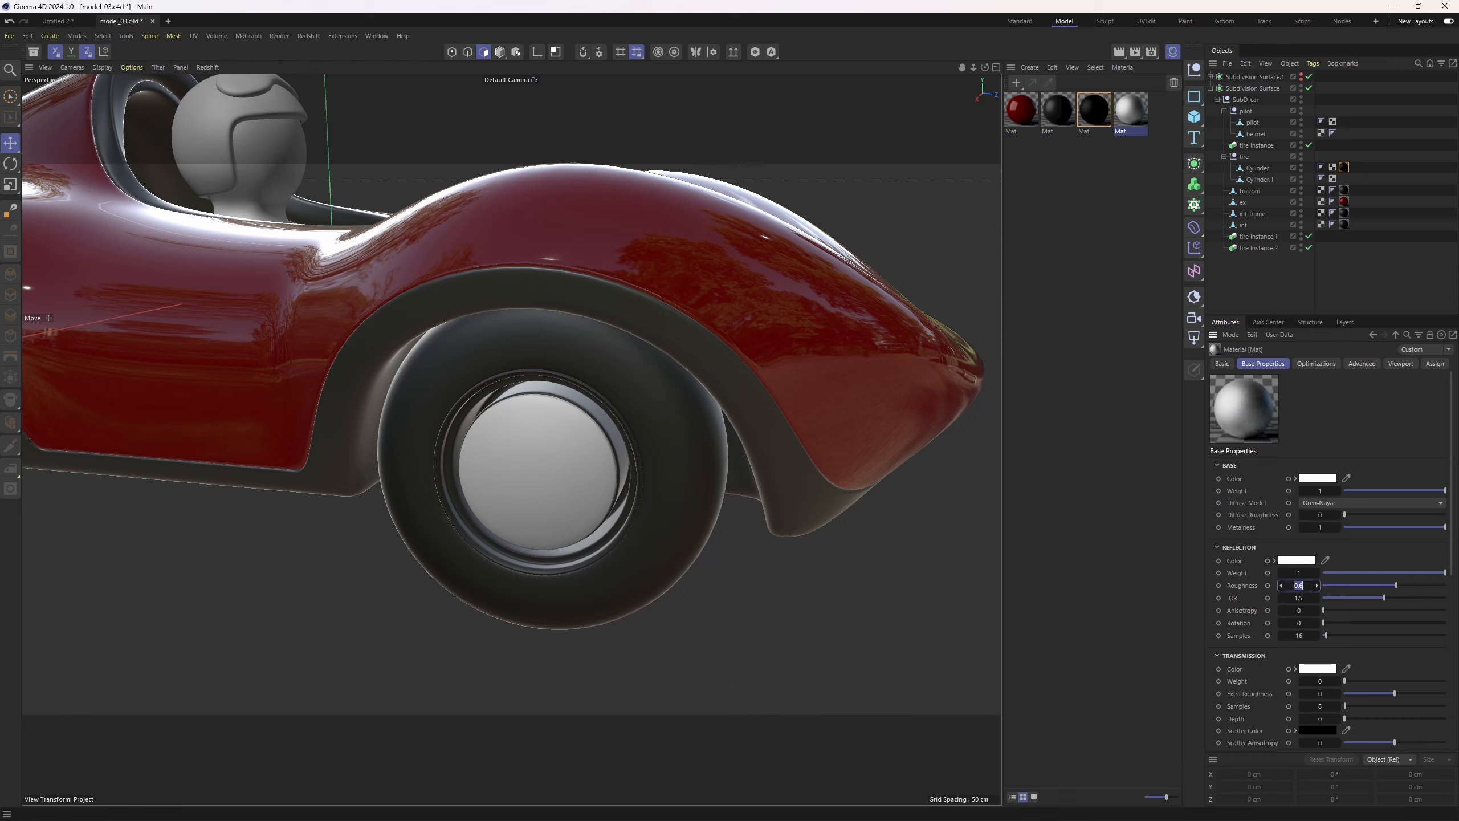
Set the white metallic material's reflection roughness to 0.01
{"action": "left_click", "coordinate": [1313, 587]}
{"action": "key", "text": "BackSpace"}
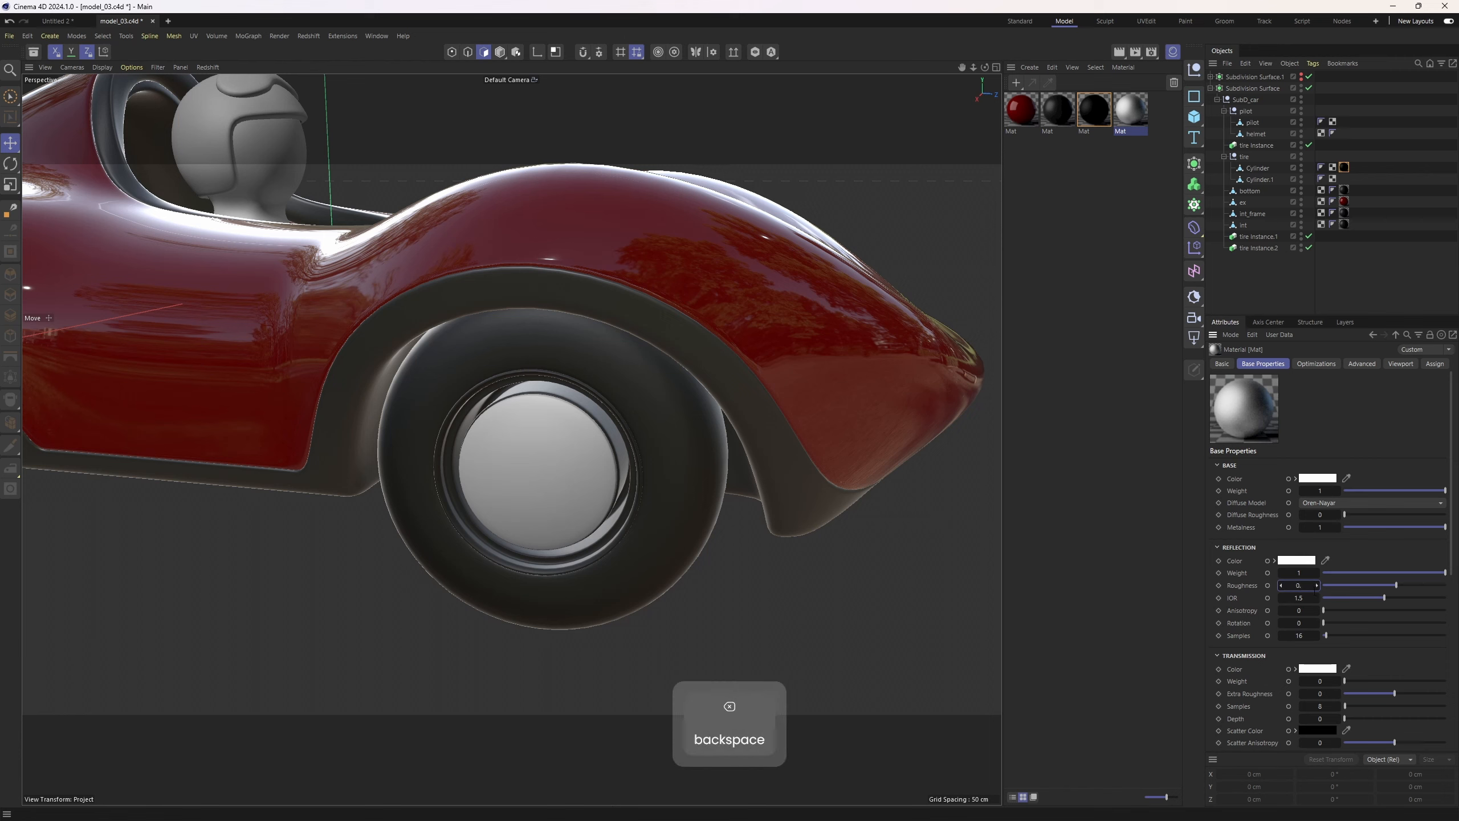
{"action": "type", "text": "."}
{"action": "key", "text": "BackSpace"}
{"action": "type", "text": ".1"}
{"action": "key", "text": "BackSpace"}
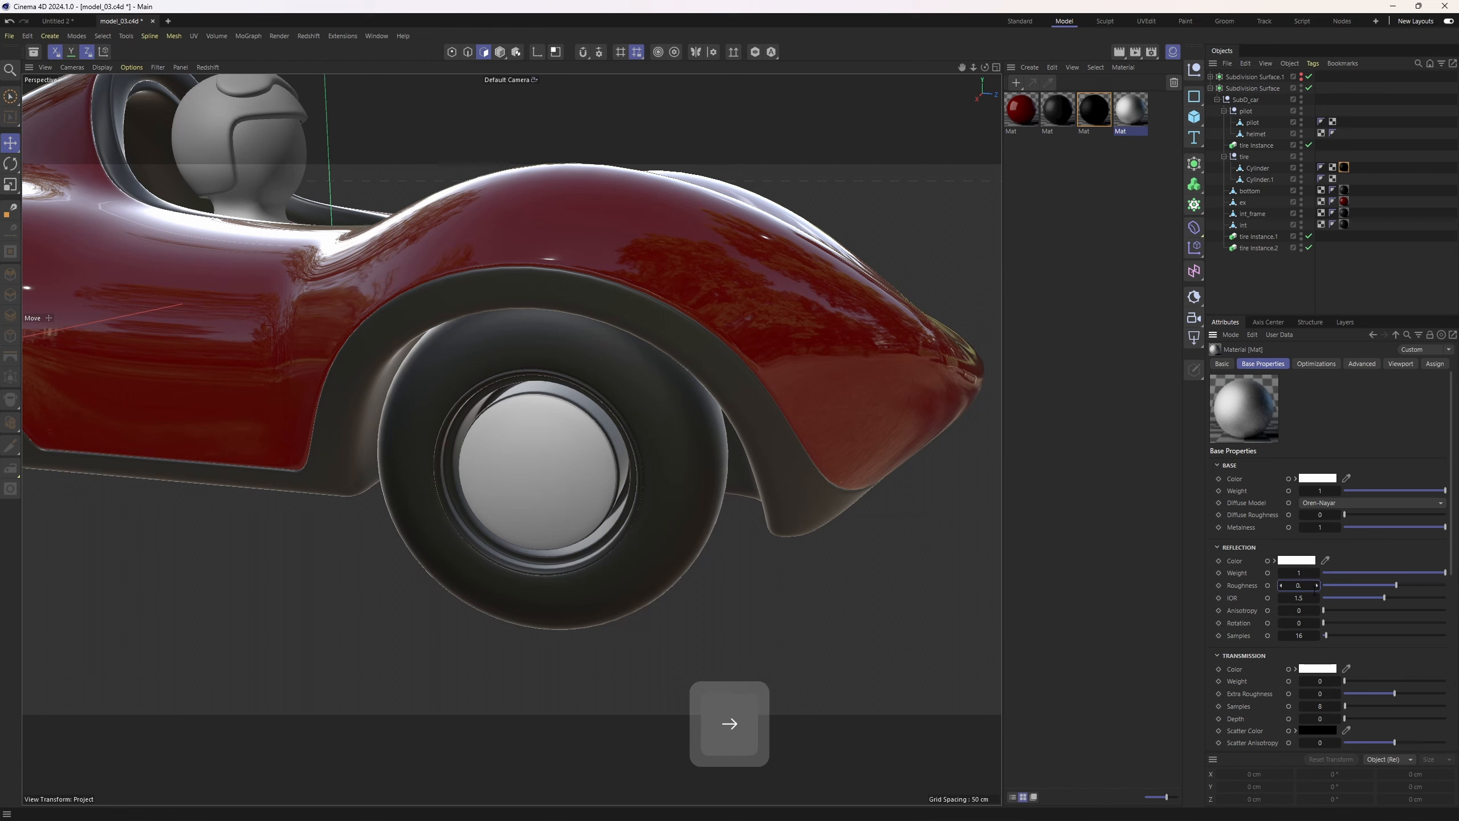
{"action": "type", "text": "01"}
{"action": "key", "text": "Return"}
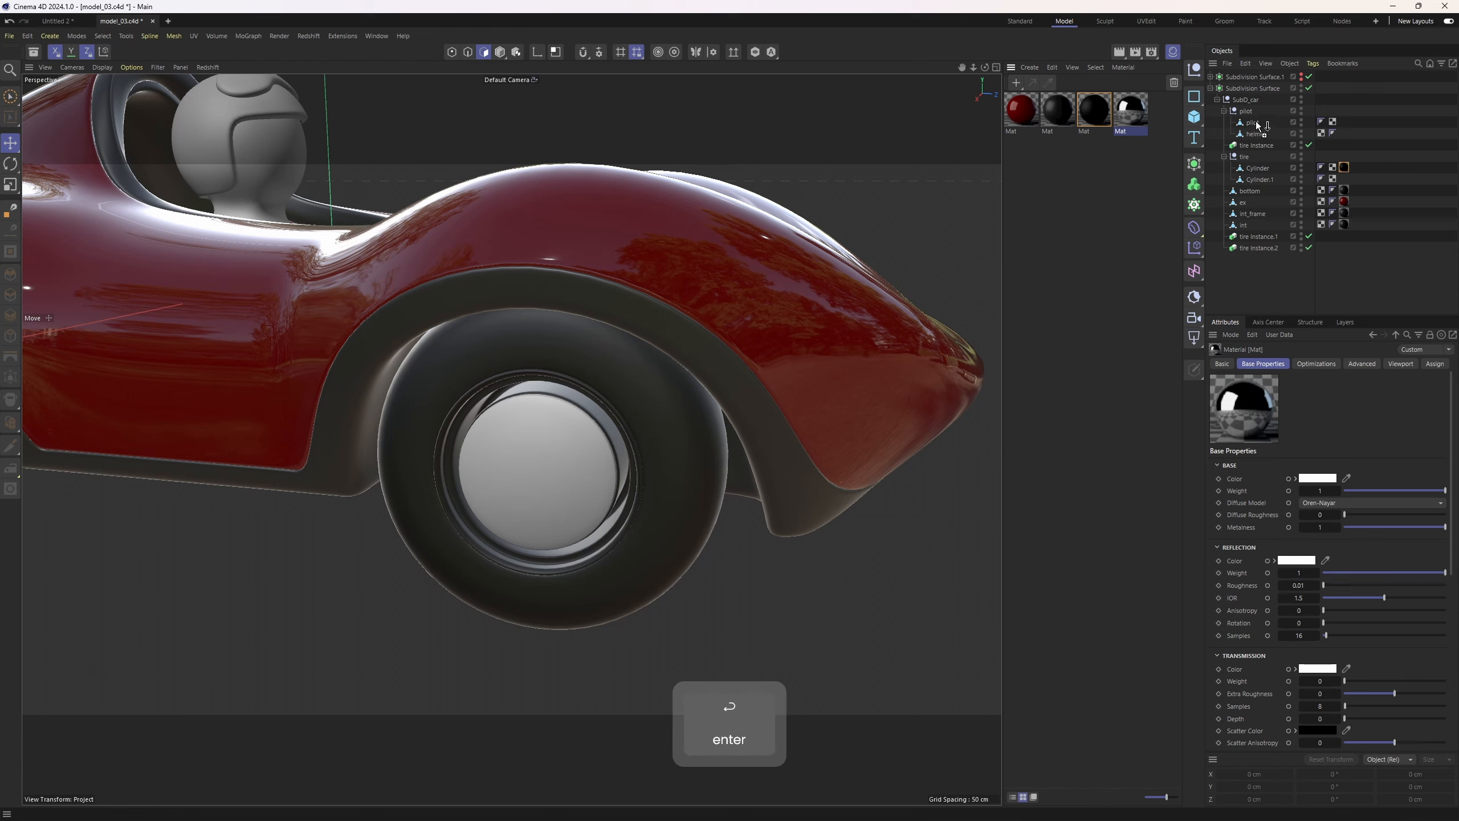
Apply the chrome material to Cylinder.1 and rename that object disc
{"action": "left_click_drag", "start_coordinate": [1256, 121], "coordinate": [1256, 124]}
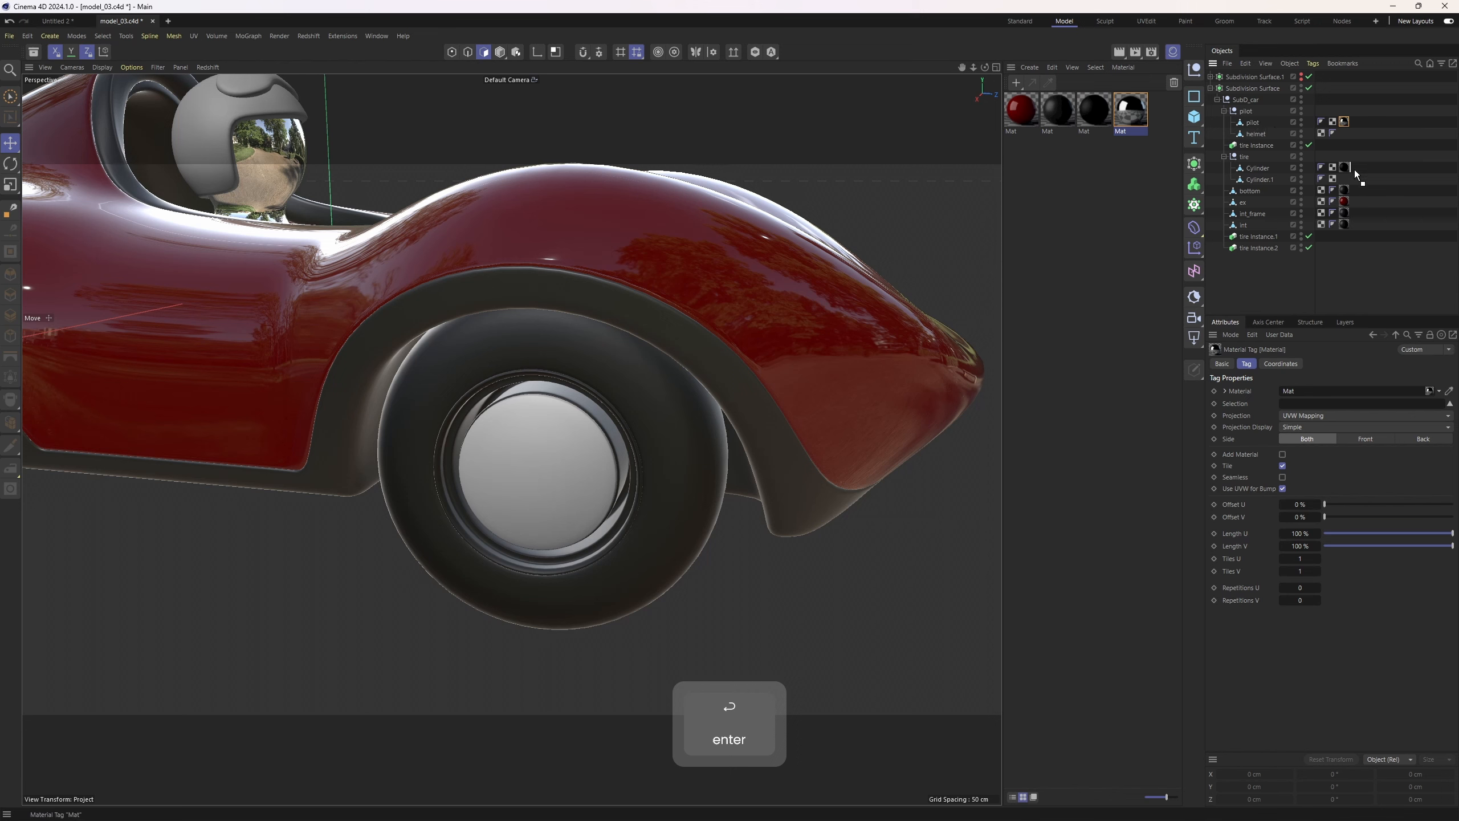
{"action": "double_click", "coordinate": [1261, 179]}
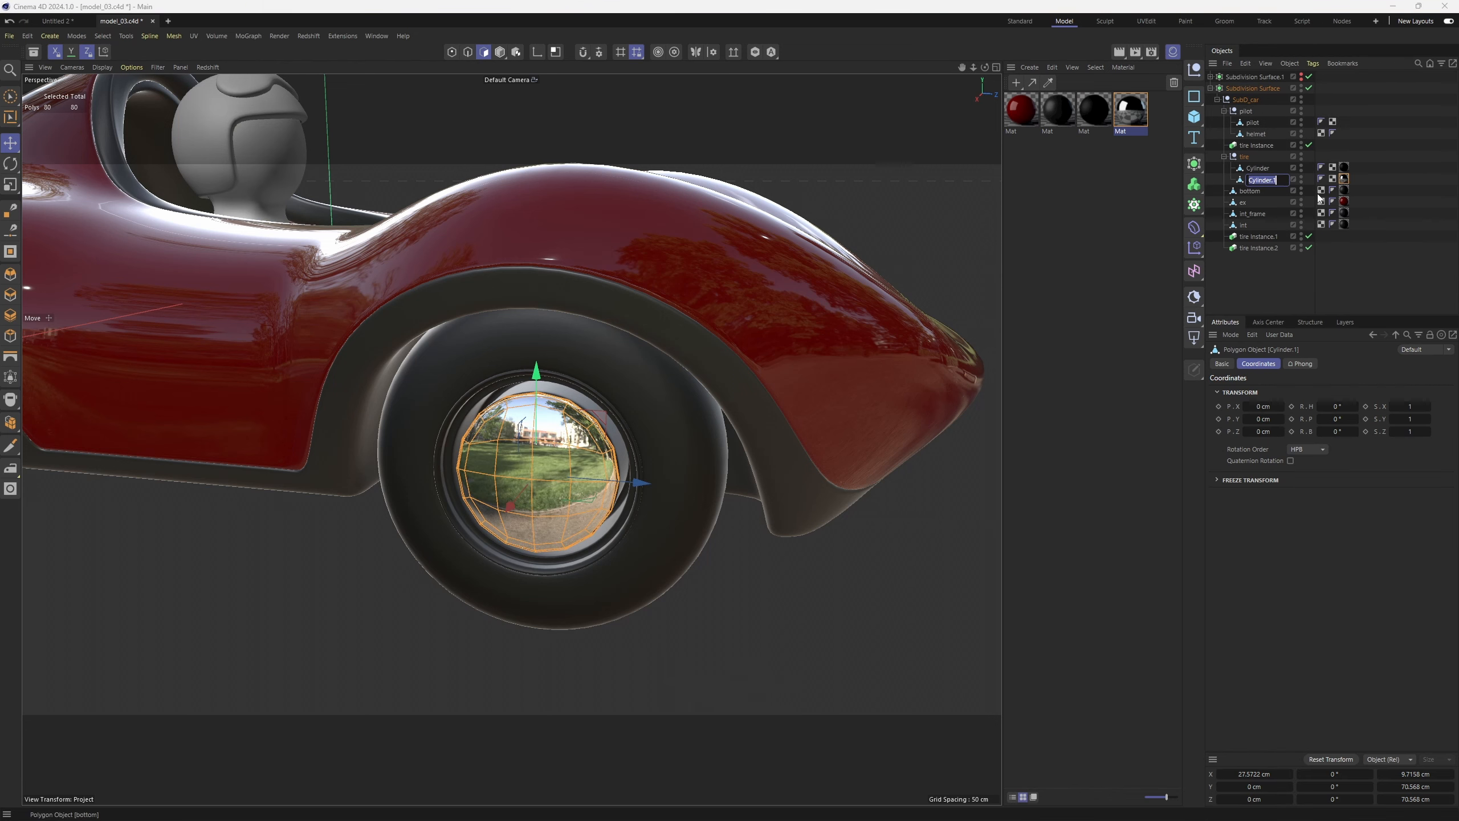
{"action": "type", "text": "disc"}
{"action": "key", "text": "Return"}
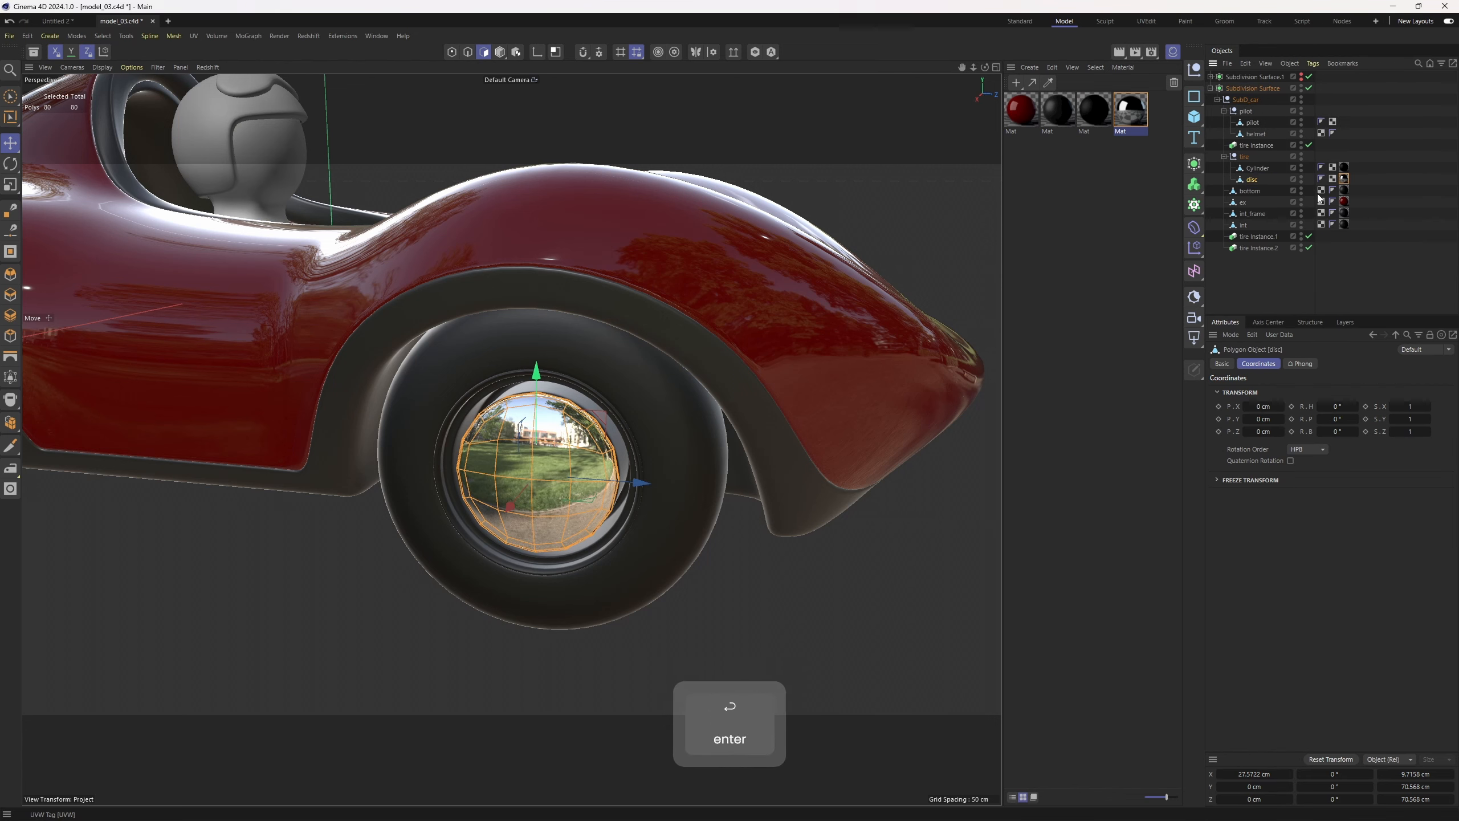
Rename the Cylinder object to tire
{"action": "double_click", "coordinate": [1256, 167]}
{"action": "type", "text": "tire"}
{"action": "key", "text": "Return"}
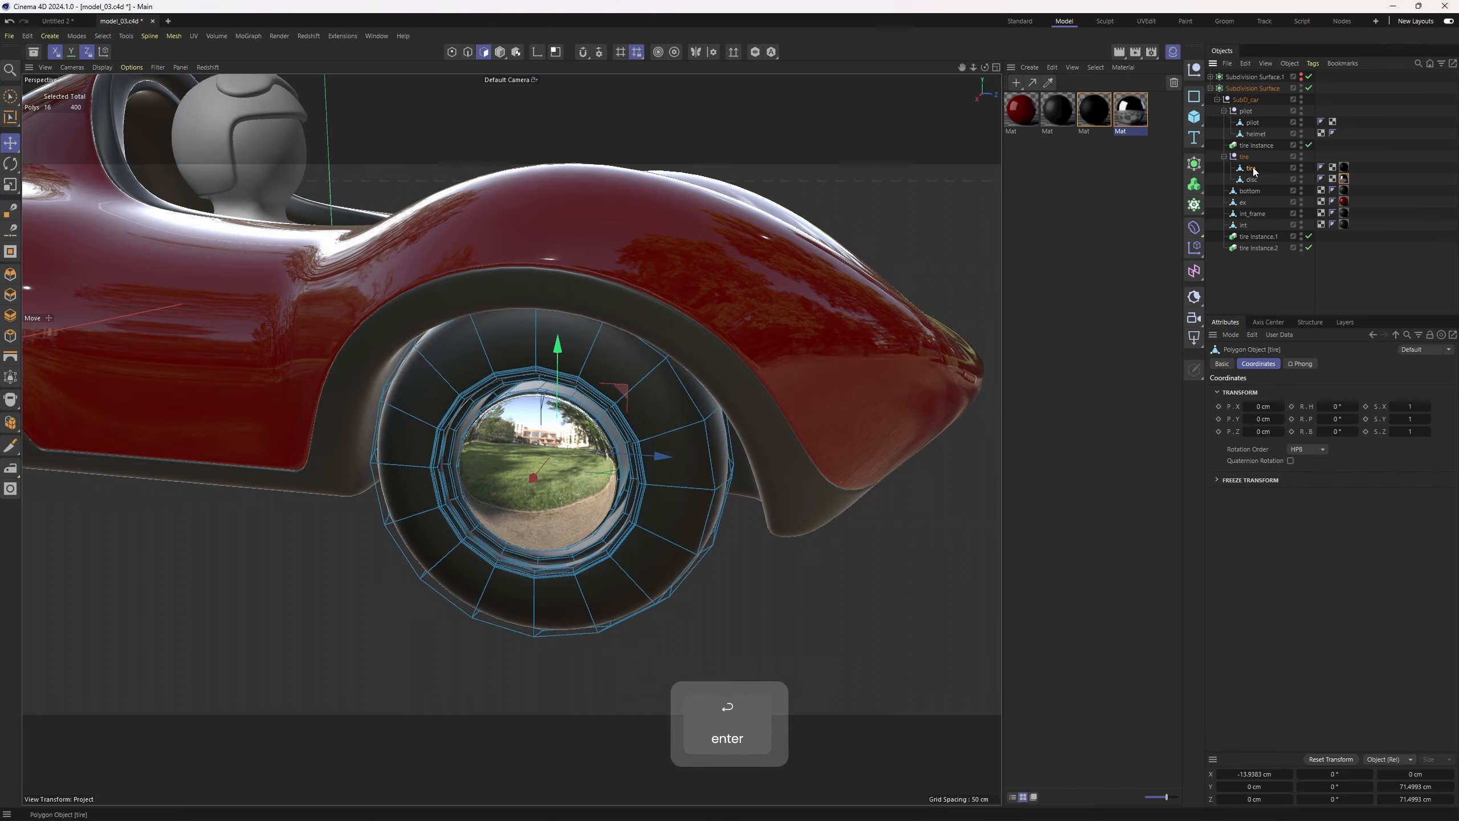
Duplicate the dark trim material and set the copy's base color to white
{"action": "left_click", "coordinate": [1364, 199]}
{"action": "left_click_drag", "start_coordinate": [608, 386], "coordinate": [632, 422], "text": "alt"}
{"action": "left_click", "coordinate": [1069, 183]}
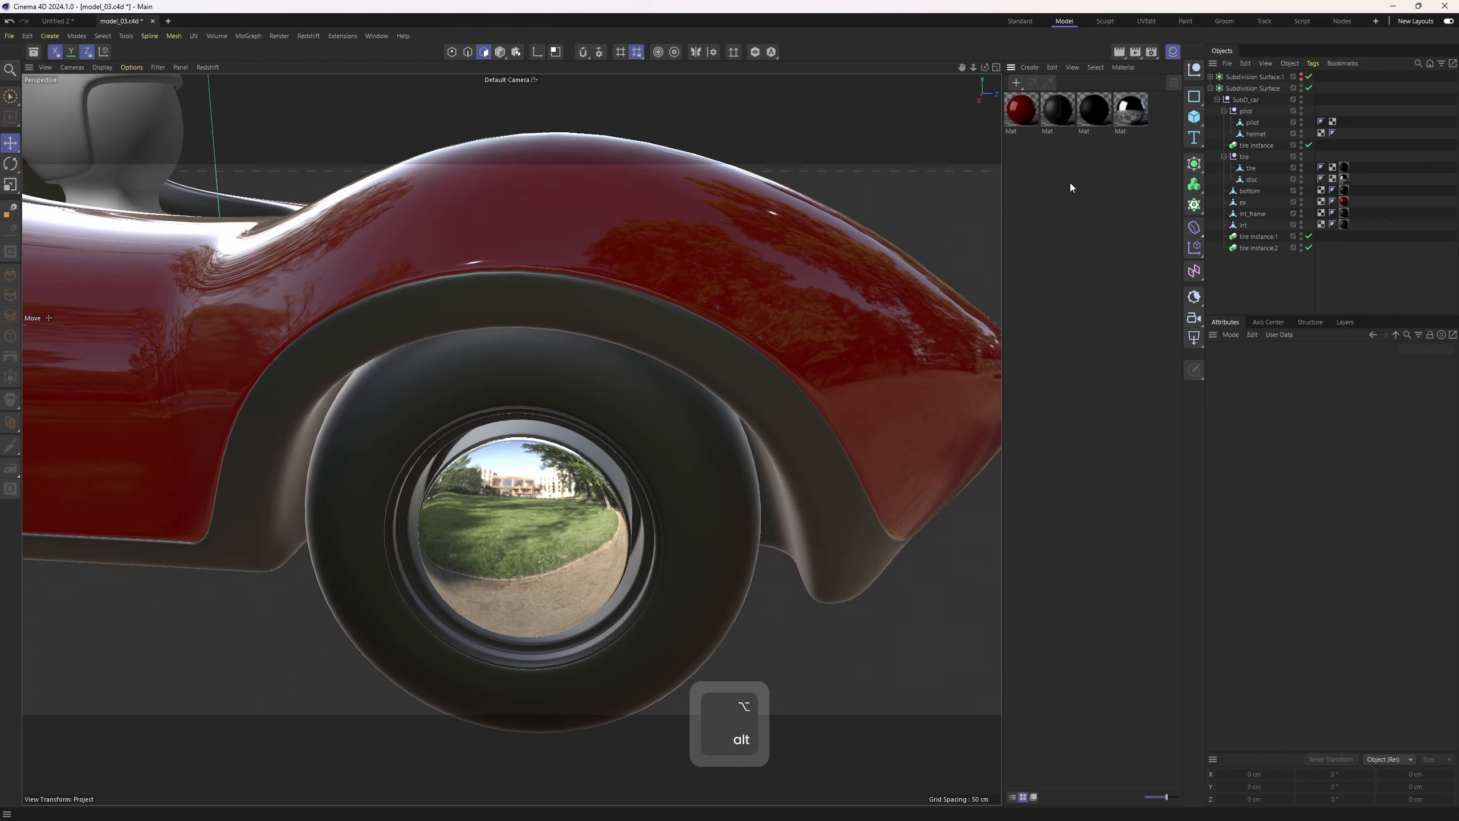
{"action": "left_click", "coordinate": [1035, 127]}
{"action": "left_click_drag", "start_coordinate": [1058, 106], "coordinate": [1034, 150], "text": "ctrl"}
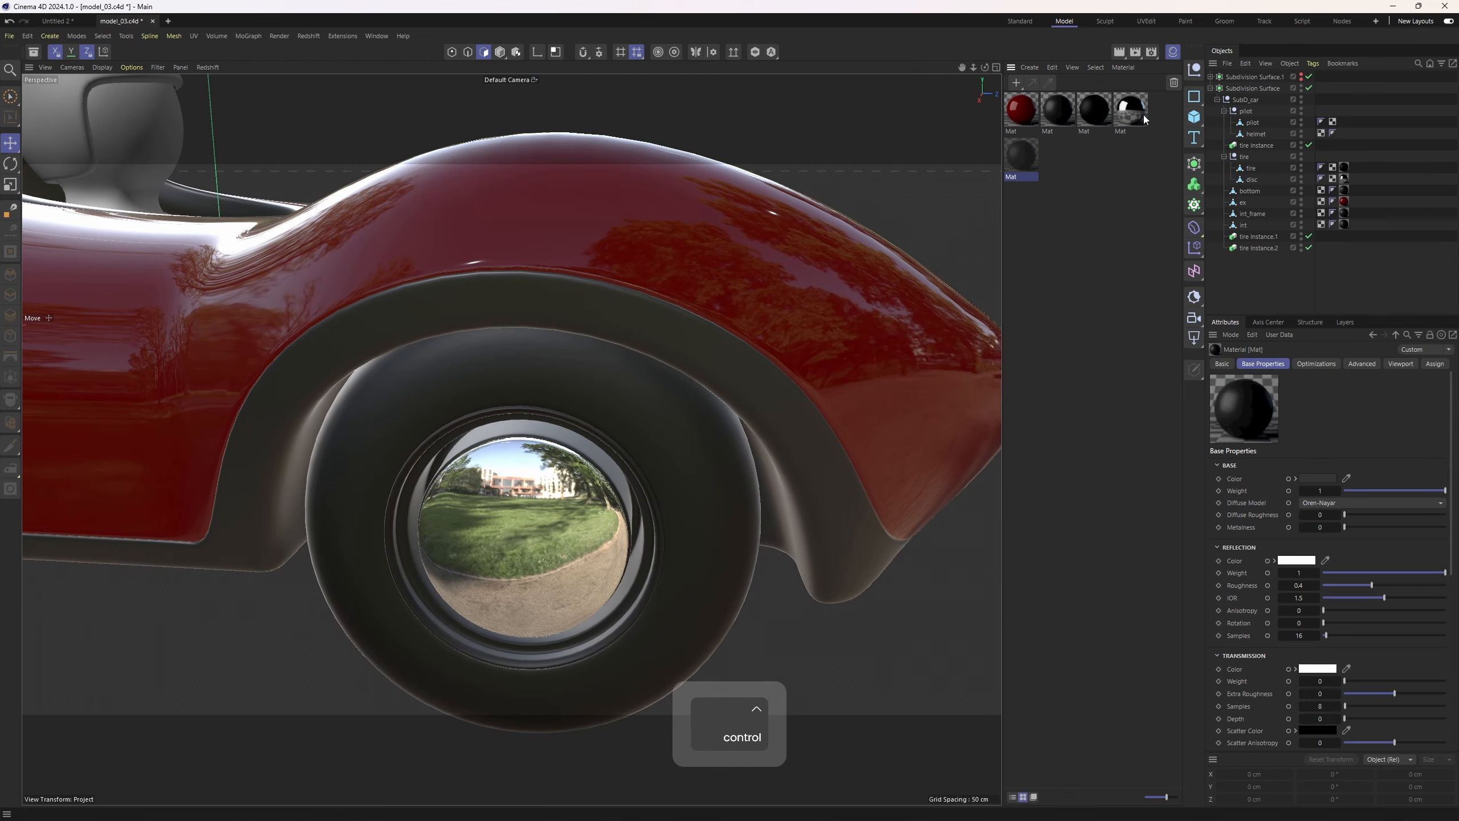
{"action": "left_click", "coordinate": [1317, 478]}
{"action": "left_click", "coordinate": [1213, 547]}
{"action": "left_click", "coordinate": [1432, 492]}
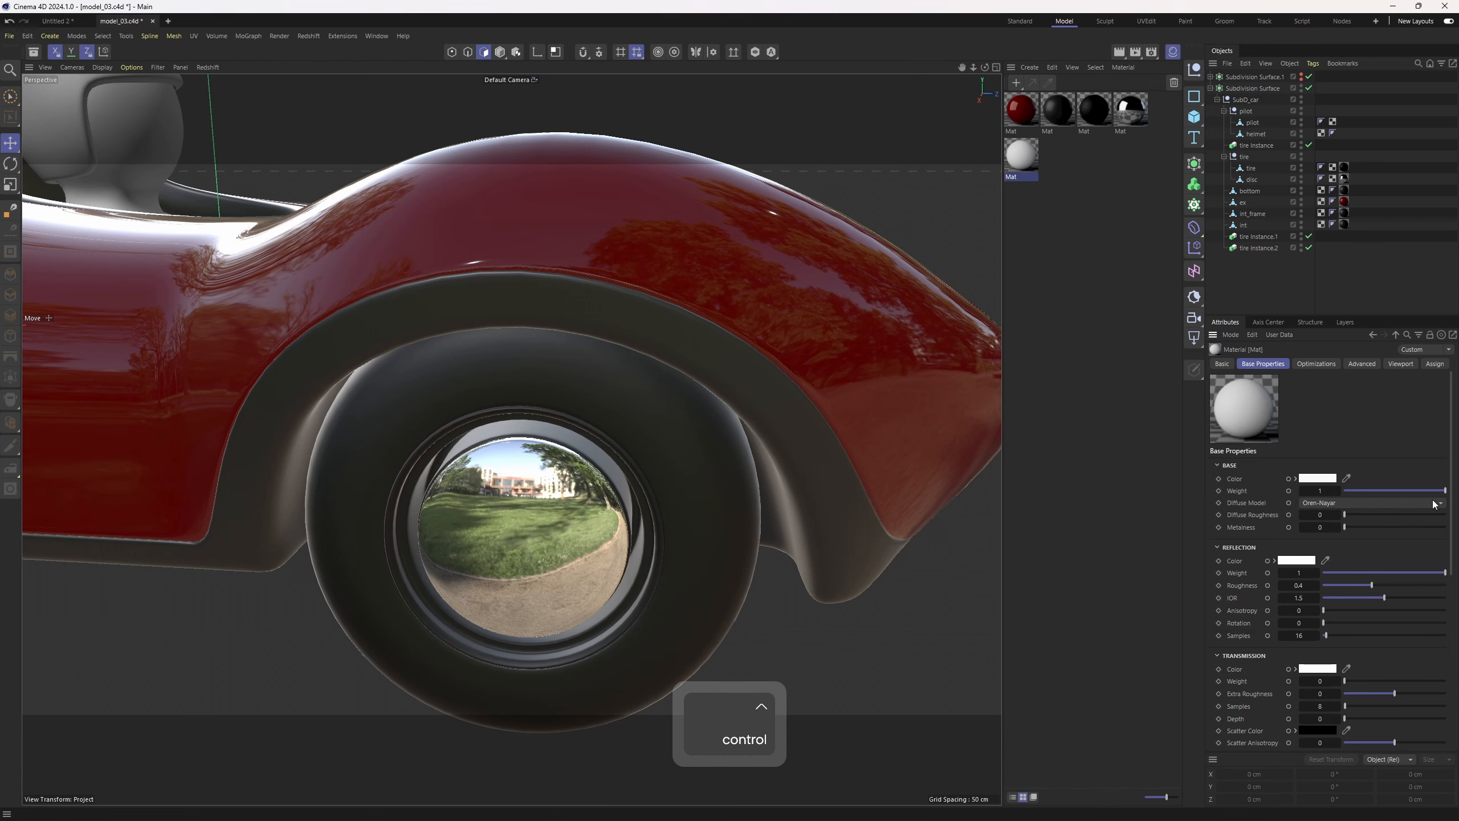
Loop-select the polygons of the tire's sidewall and apply the white material to that selection
{"action": "left_click", "coordinate": [1252, 167]}
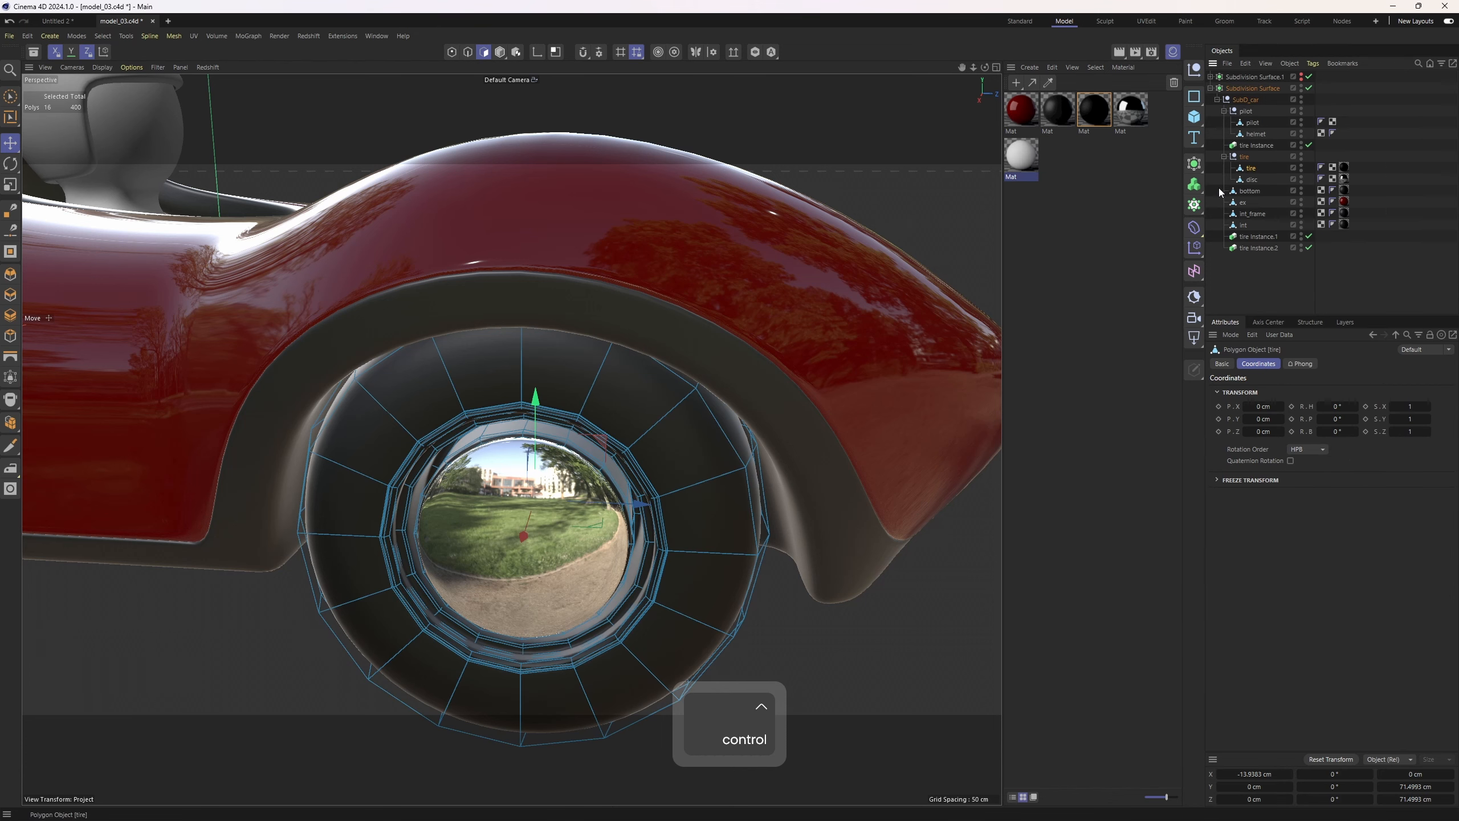
{"action": "key", "text": "3"}
{"action": "scroll", "coordinate": [653, 431], "scroll_direction": "up", "scroll_amount": 3}
{"action": "key", "text": "u"}
{"action": "key", "text": "l"}
{"action": "left_click_drag", "start_coordinate": [639, 412], "coordinate": [811, 353], "text": "alt"}
{"action": "right_click", "coordinate": [1071, 161]}
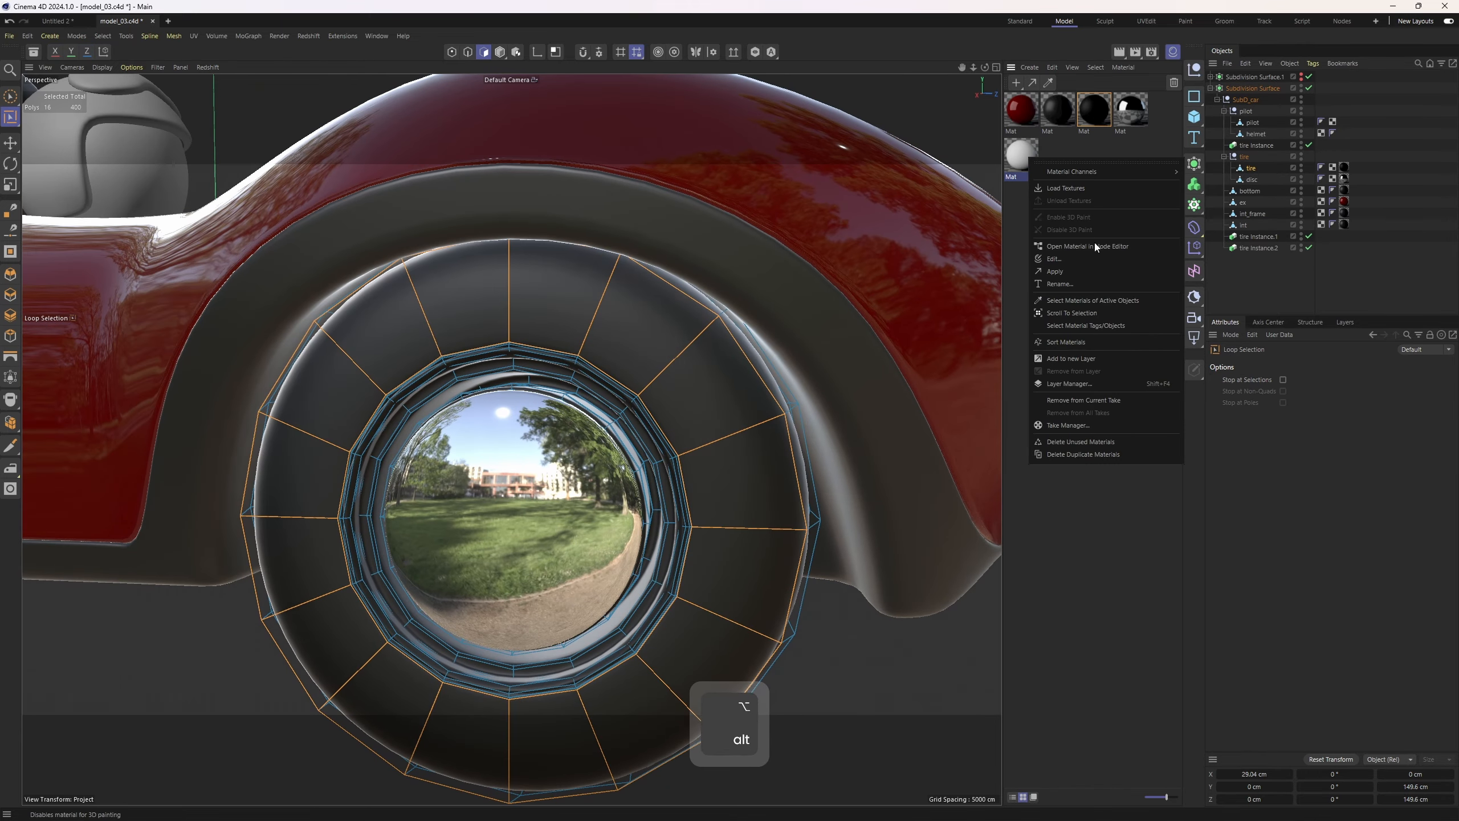
{"action": "left_click", "coordinate": [1101, 272]}
Set the chrome material's reflection roughness to 0.03
{"action": "left_click_drag", "start_coordinate": [772, 422], "coordinate": [647, 487], "text": "alt"}
{"action": "right_click_drag", "start_coordinate": [646, 487], "coordinate": [575, 488], "text": "alt"}
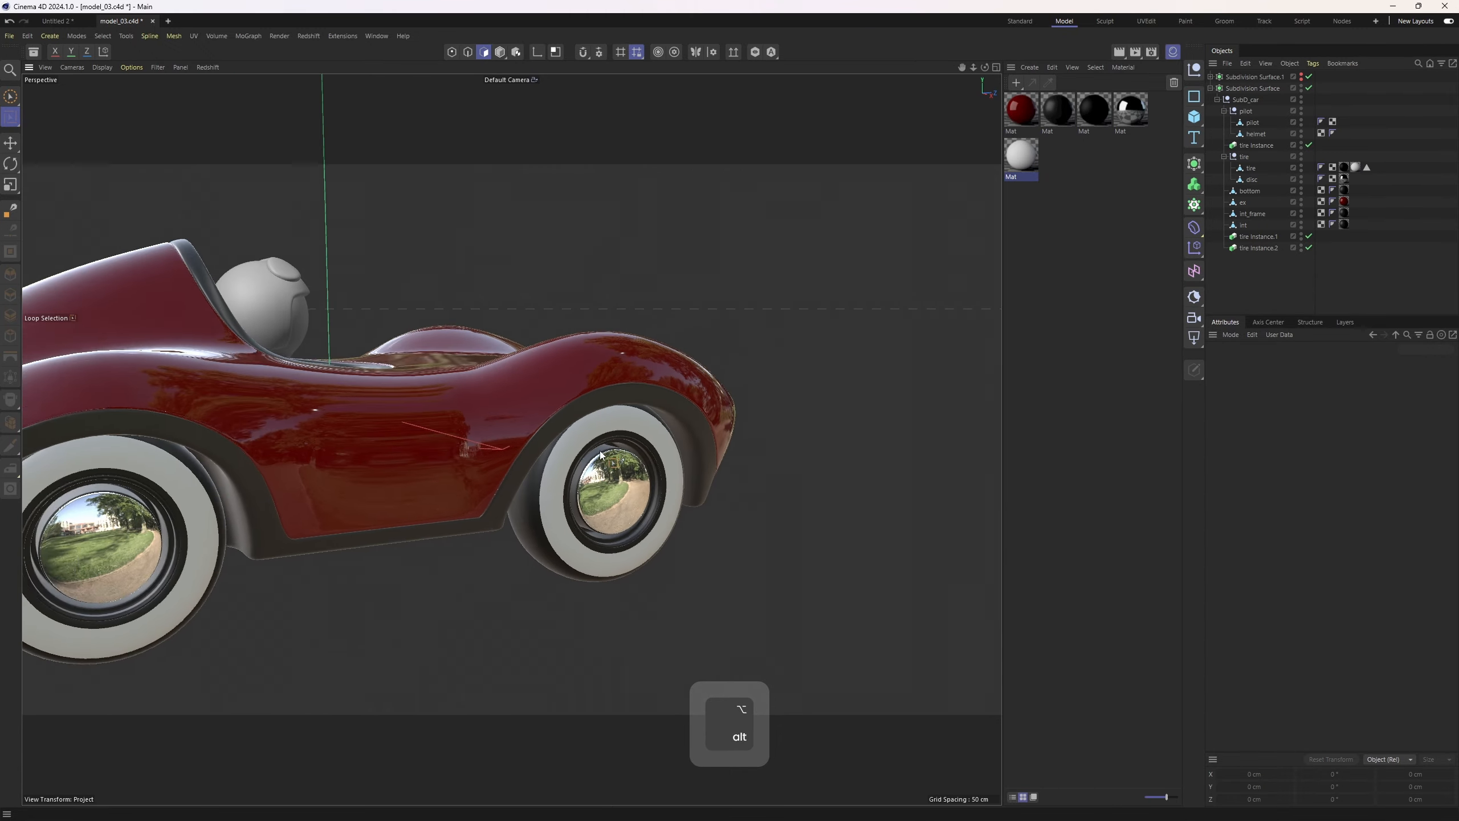
{"action": "left_click_drag", "start_coordinate": [574, 487], "coordinate": [482, 464], "text": "alt"}
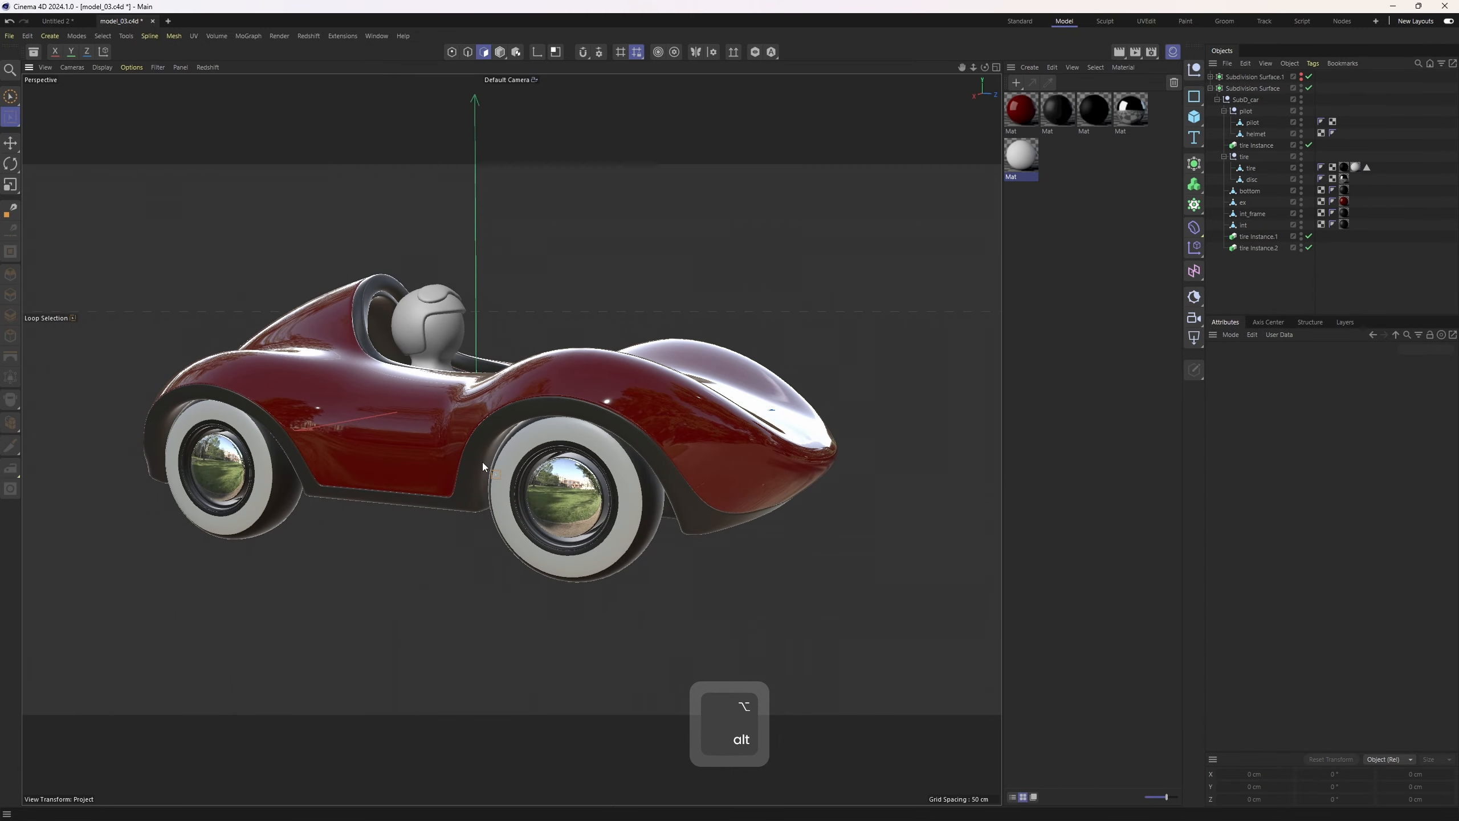
{"action": "right_click_drag", "start_coordinate": [511, 461], "coordinate": [539, 462], "text": "alt"}
{"action": "left_click_drag", "start_coordinate": [540, 462], "coordinate": [566, 462], "text": "alt"}
{"action": "right_click_drag", "start_coordinate": [566, 463], "coordinate": [712, 477], "text": "alt"}
{"action": "middle_click_drag", "start_coordinate": [712, 477], "coordinate": [758, 488], "text": "alt"}
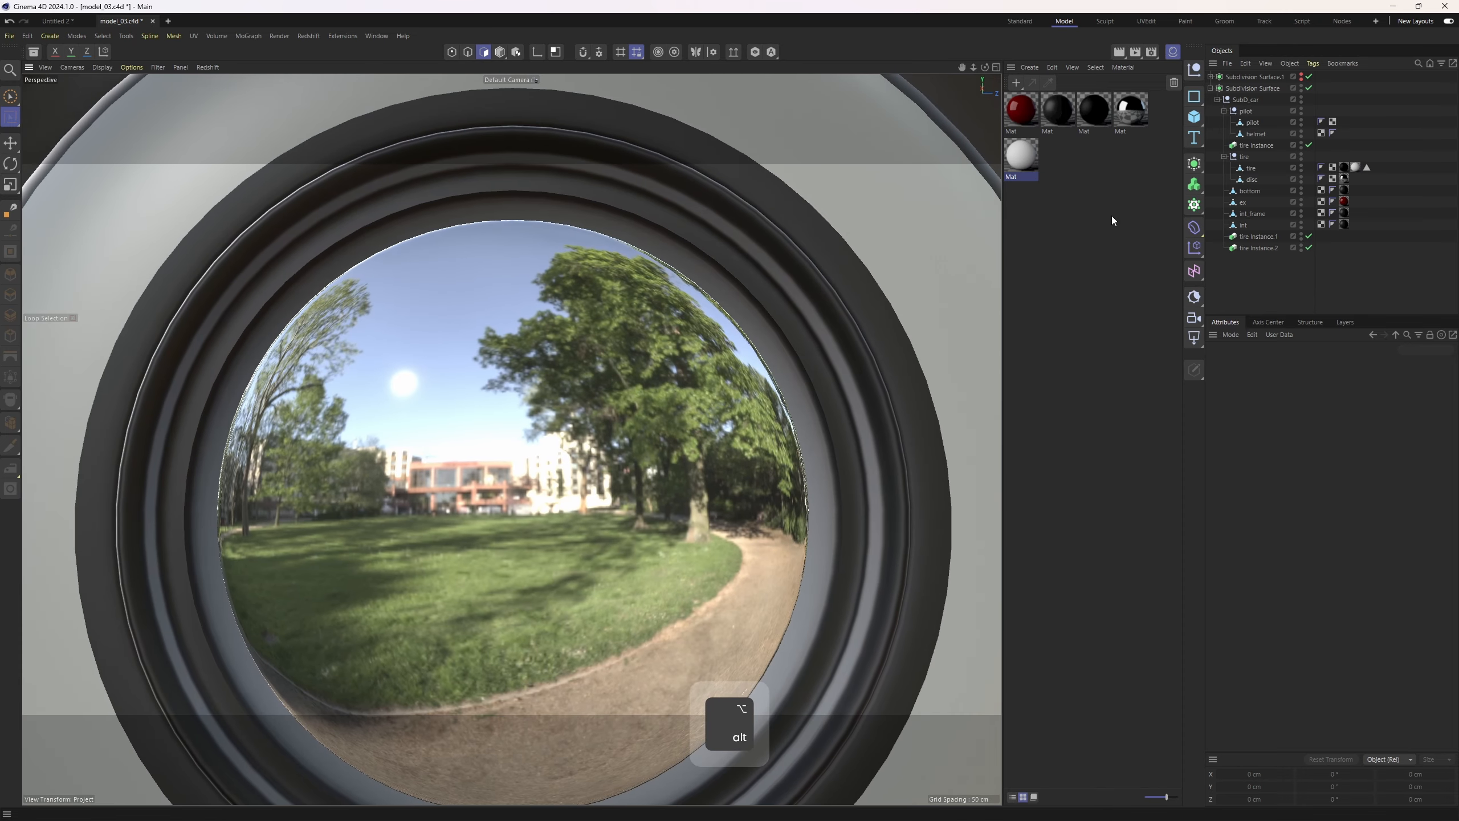
{"action": "left_click", "coordinate": [1144, 110]}
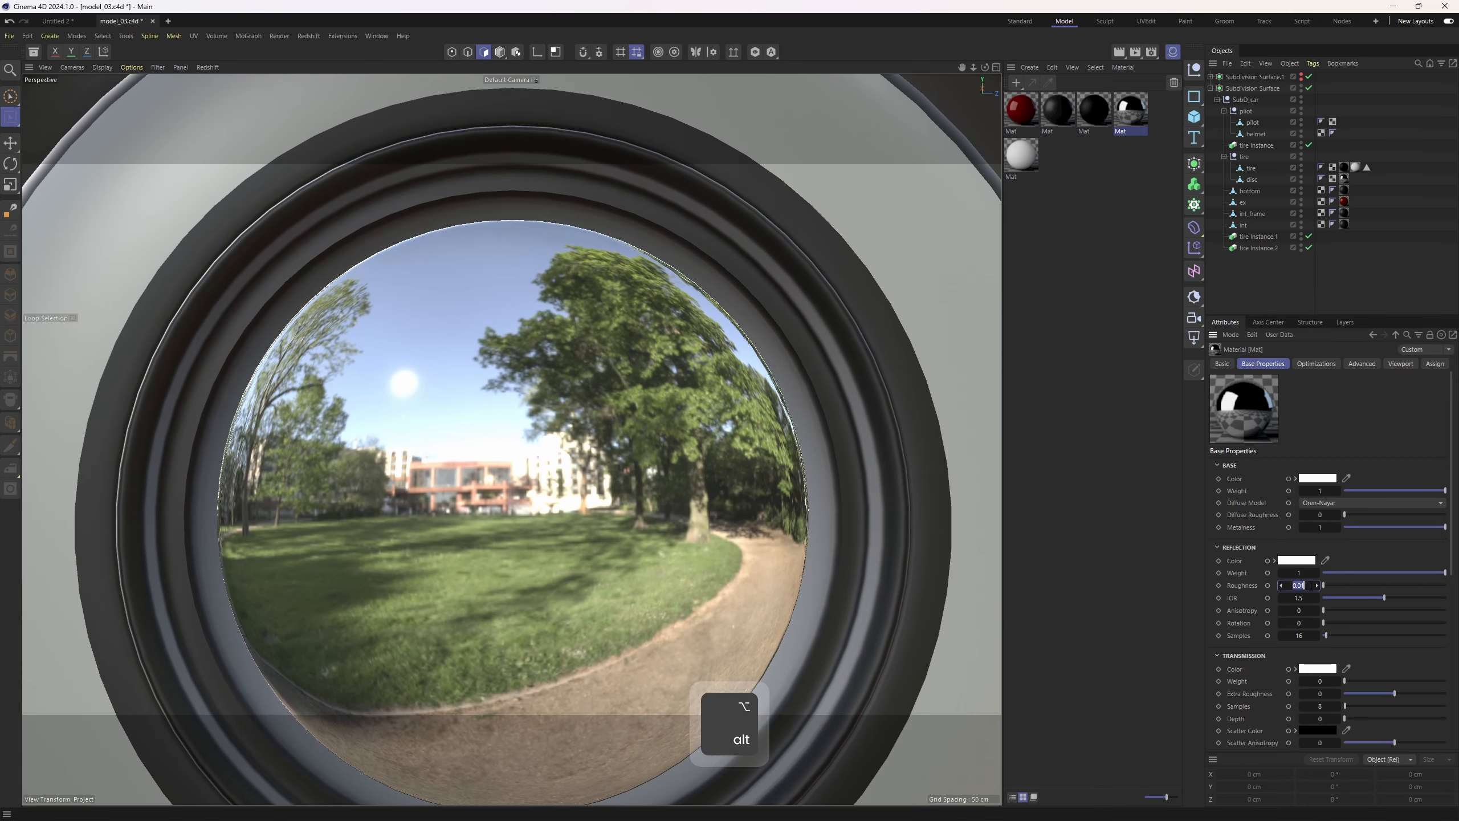
{"action": "key", "text": "BackSpace"}
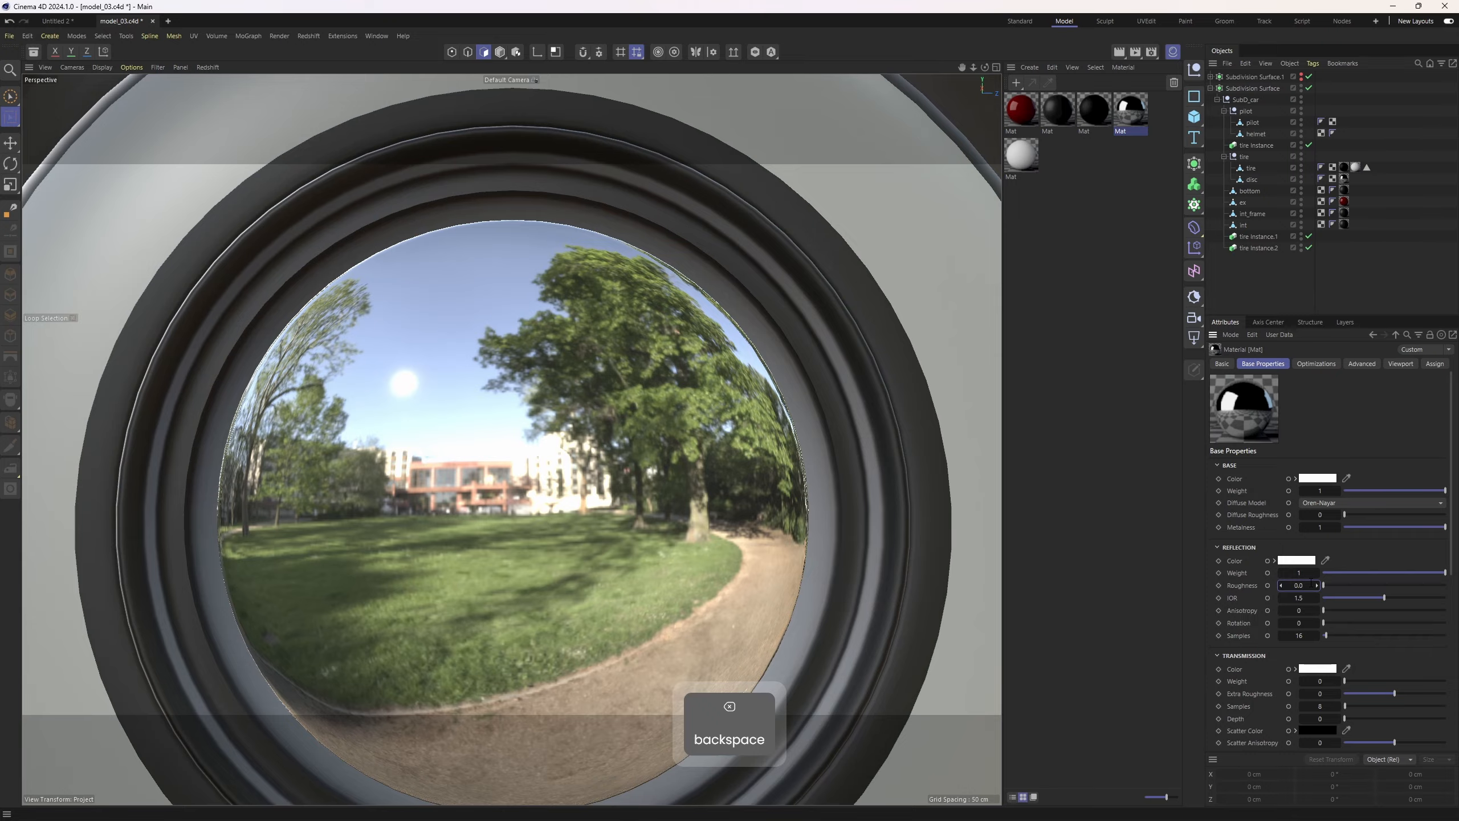
{"action": "type", "text": "3"}
{"action": "key", "text": "Return"}
Apply the dark material to the pilot's pod object
{"action": "scroll", "coordinate": [600, 411], "scroll_direction": "down", "scroll_amount": 10}
{"action": "left_click_drag", "start_coordinate": [521, 454], "coordinate": [556, 465], "text": "alt"}
{"action": "scroll", "coordinate": [556, 466], "scroll_direction": "up", "scroll_amount": 10}
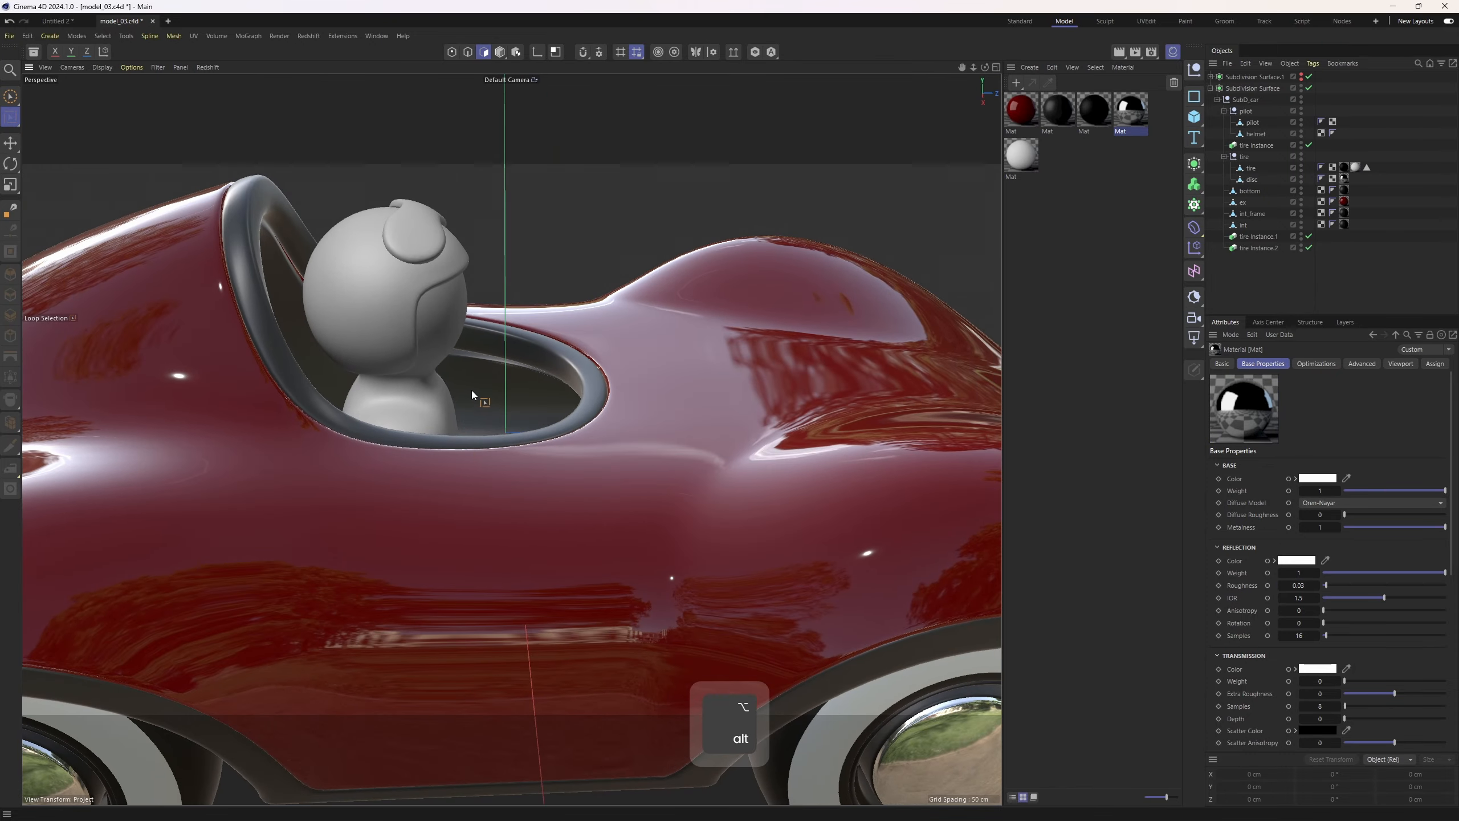
{"action": "key", "text": "e"}
{"action": "left_click_drag", "start_coordinate": [529, 340], "coordinate": [851, 297], "text": "alt"}
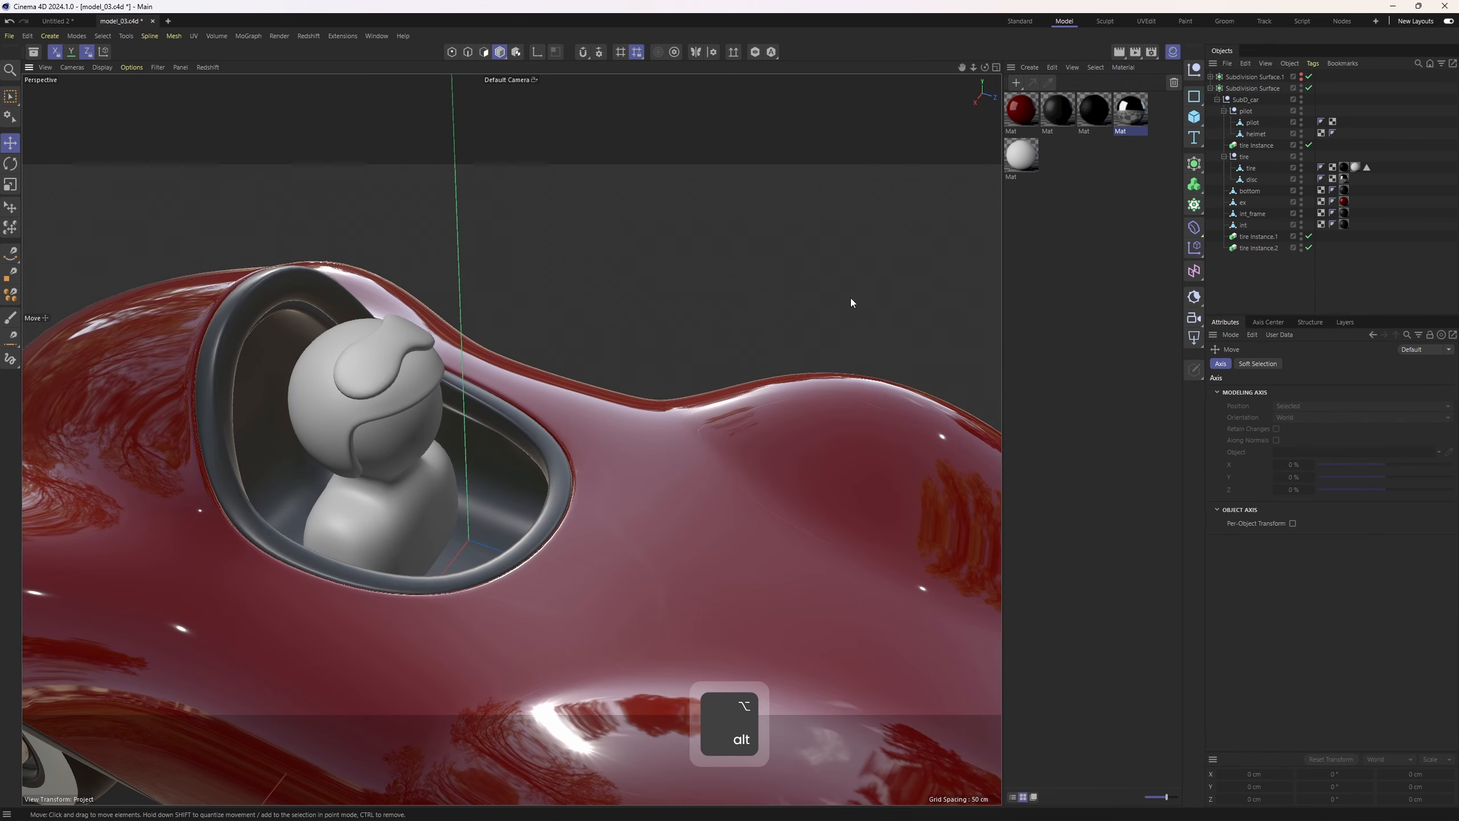
{"action": "left_click_drag", "start_coordinate": [1259, 132], "coordinate": [1252, 122]}
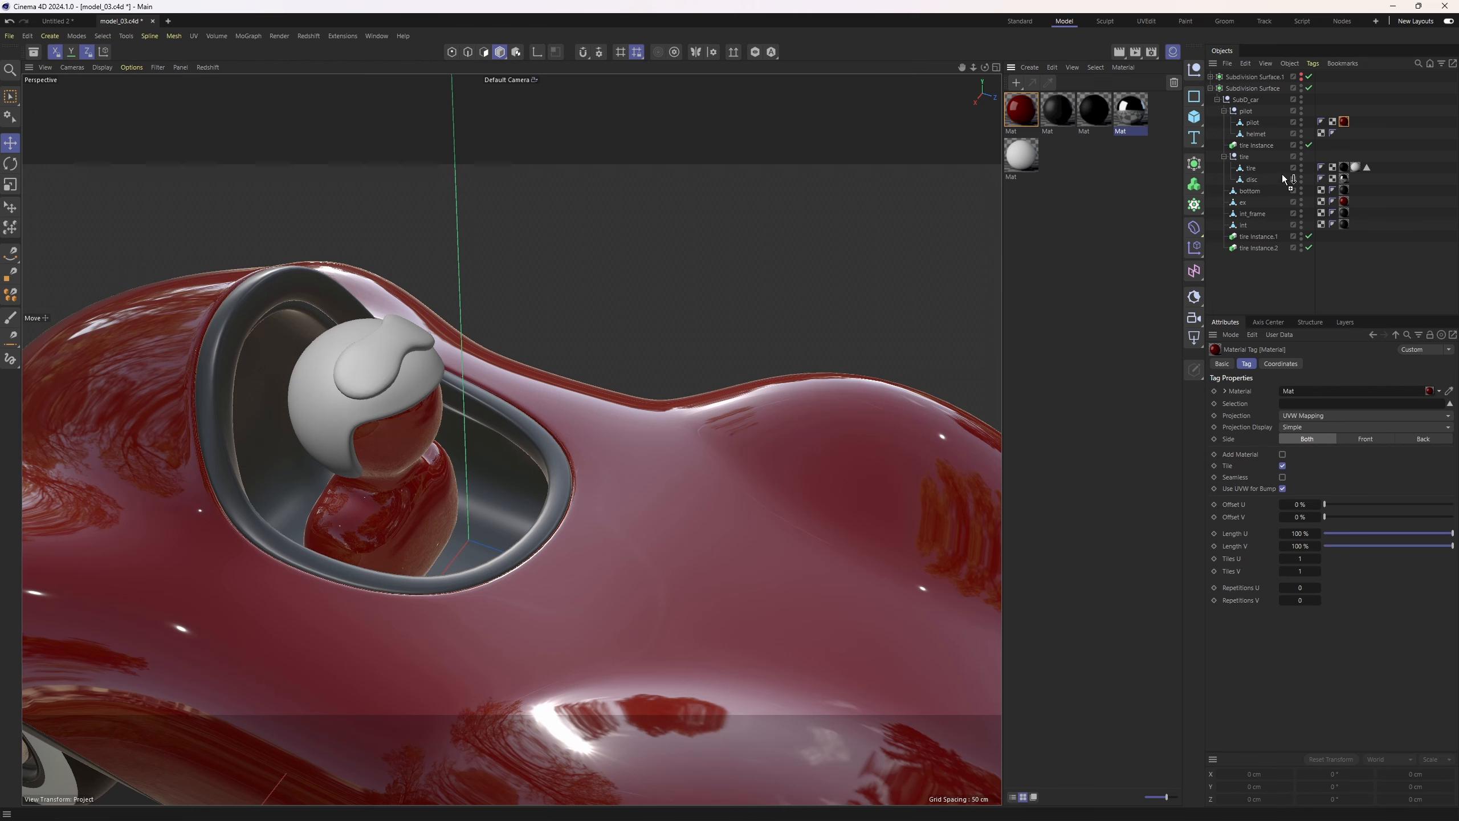
{"action": "left_click_drag", "start_coordinate": [1259, 128], "coordinate": [1339, 123]}
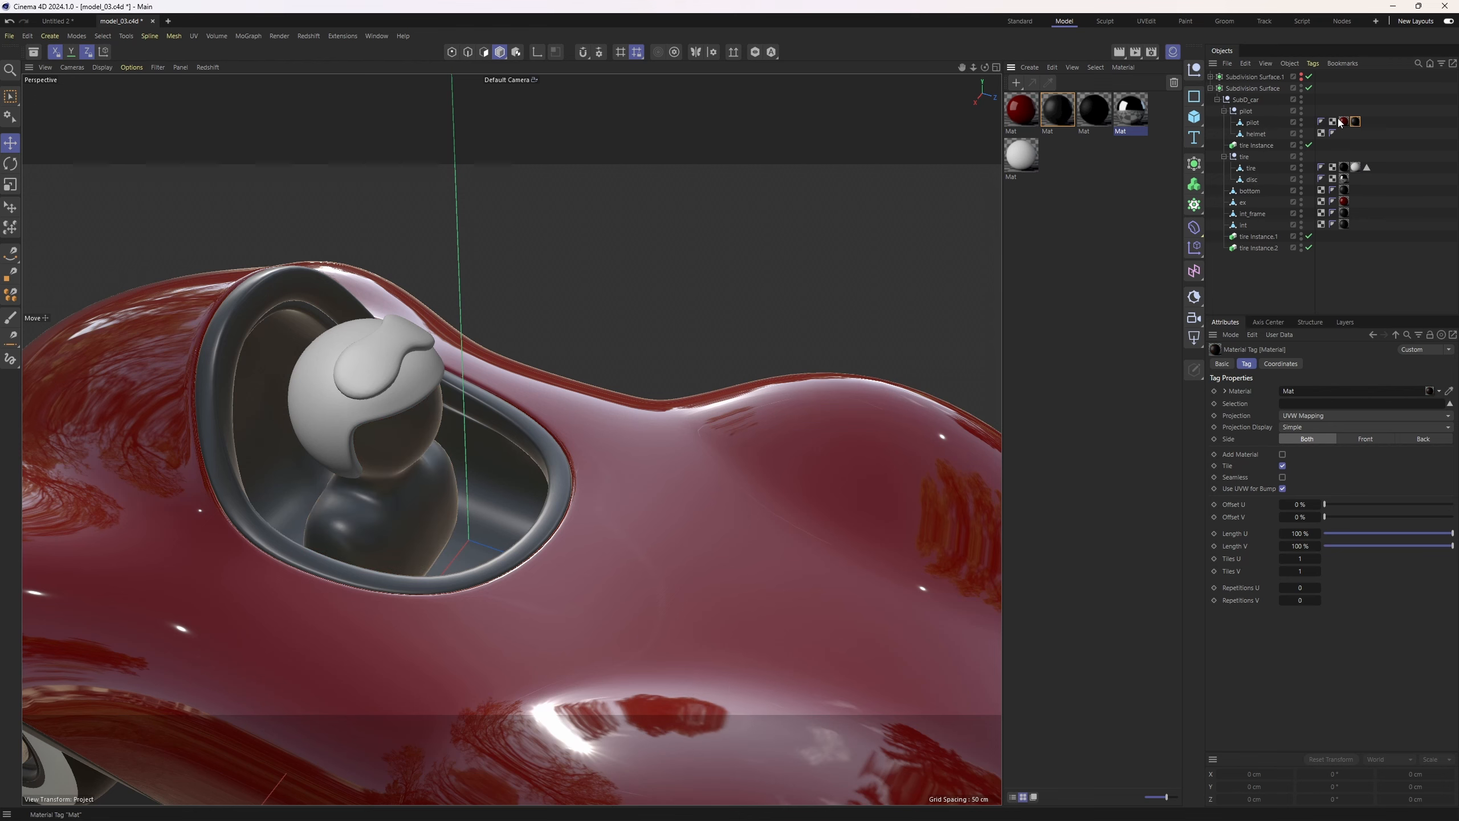
Select the helmet and, in polygon mode, select the visor polygons on its top, growing the selection outward
{"action": "left_click", "coordinate": [761, 292]}
{"action": "right_click_drag", "start_coordinate": [761, 292], "coordinate": [595, 337], "text": "alt"}
{"action": "left_click", "coordinate": [566, 313]}
{"action": "key", "text": "3"}
{"action": "left_click_drag", "start_coordinate": [595, 337], "coordinate": [592, 344], "text": "alt"}
{"action": "scroll", "coordinate": [592, 344], "scroll_direction": "up", "scroll_amount": 1}
{"action": "left_click", "coordinate": [592, 371]}
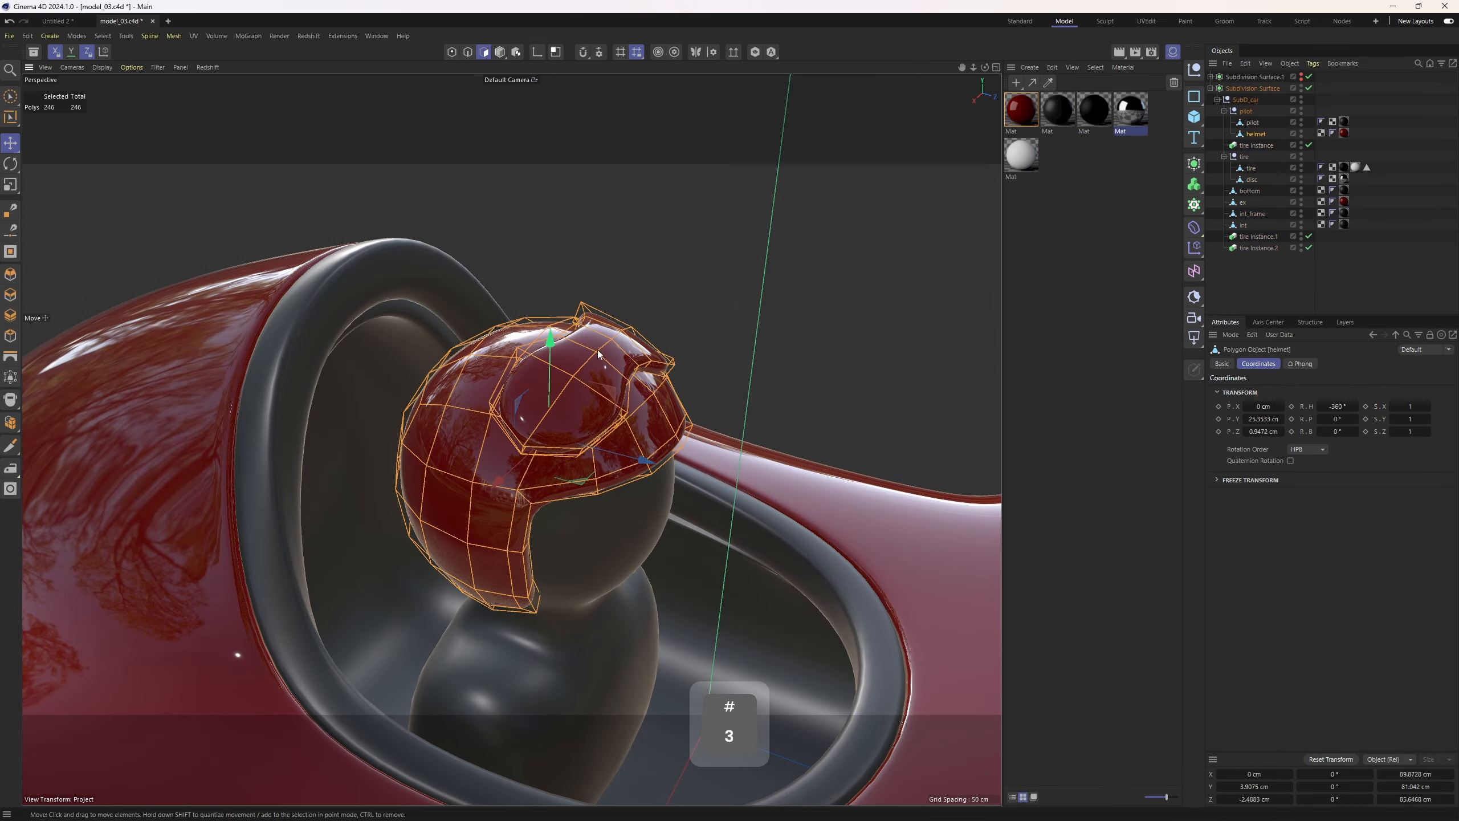
{"action": "scroll", "coordinate": [592, 426], "scroll_direction": "up", "scroll_amount": 3}
{"action": "left_click_drag", "start_coordinate": [623, 310], "coordinate": [618, 339], "text": "alt"}
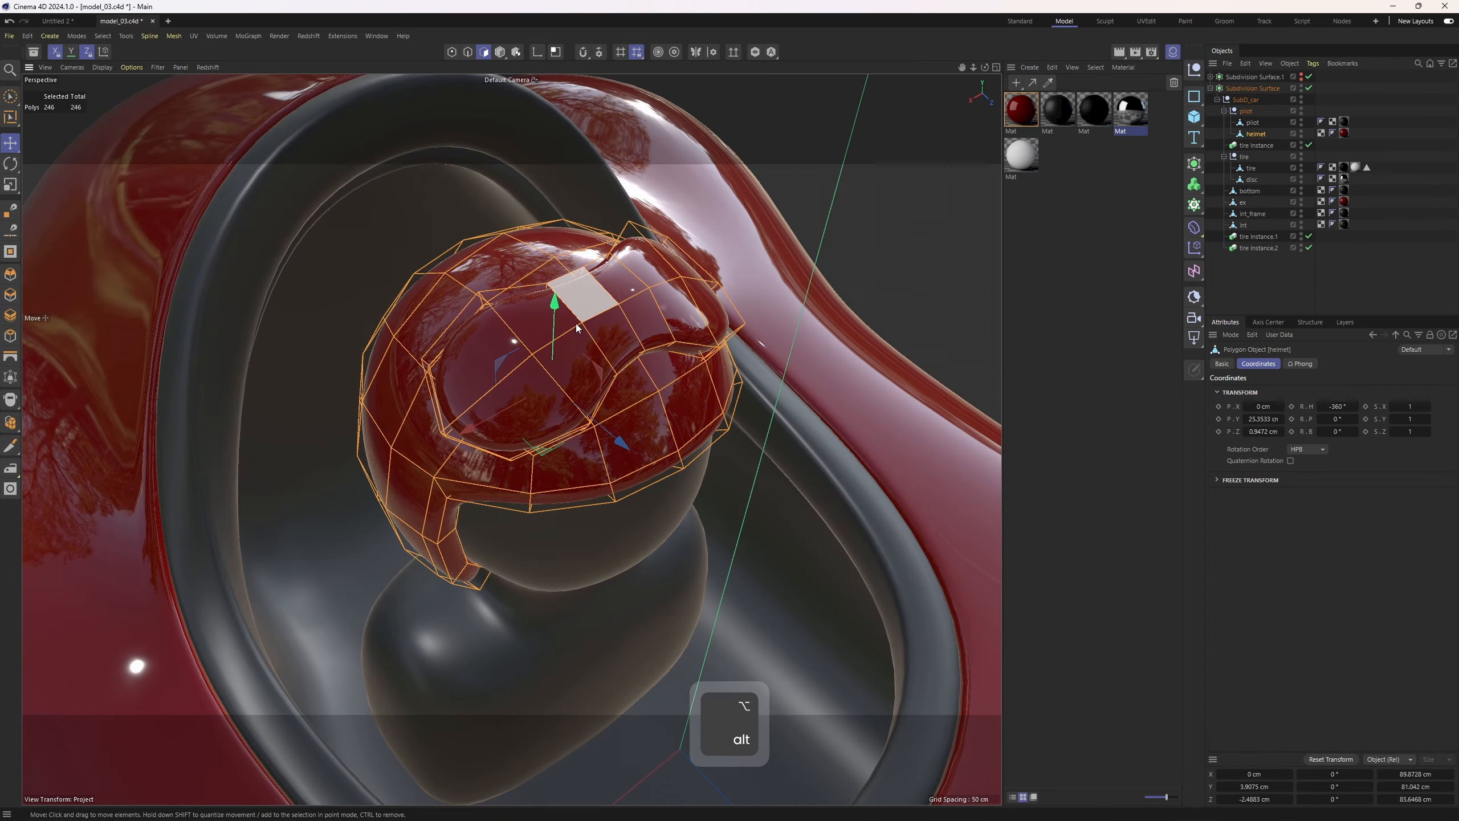
{"action": "mouse_move", "coordinate": [499, 339]}
{"action": "right_mouse_down"}
{"action": "mouse_move", "coordinate": [614, 338]}
{"action": "mouse_move", "coordinate": [709, 299]}
{"action": "mouse_move", "coordinate": [482, 357]}
{"action": "mouse_move", "coordinate": [523, 406]}
{"action": "right_mouse_up"}
{"action": "key", "text": "u"}
{"action": "key", "text": "y"}
{"action": "key", "text": "y"}
{"action": "left_click_drag", "start_coordinate": [589, 394], "coordinate": [649, 311], "text": "alt"}
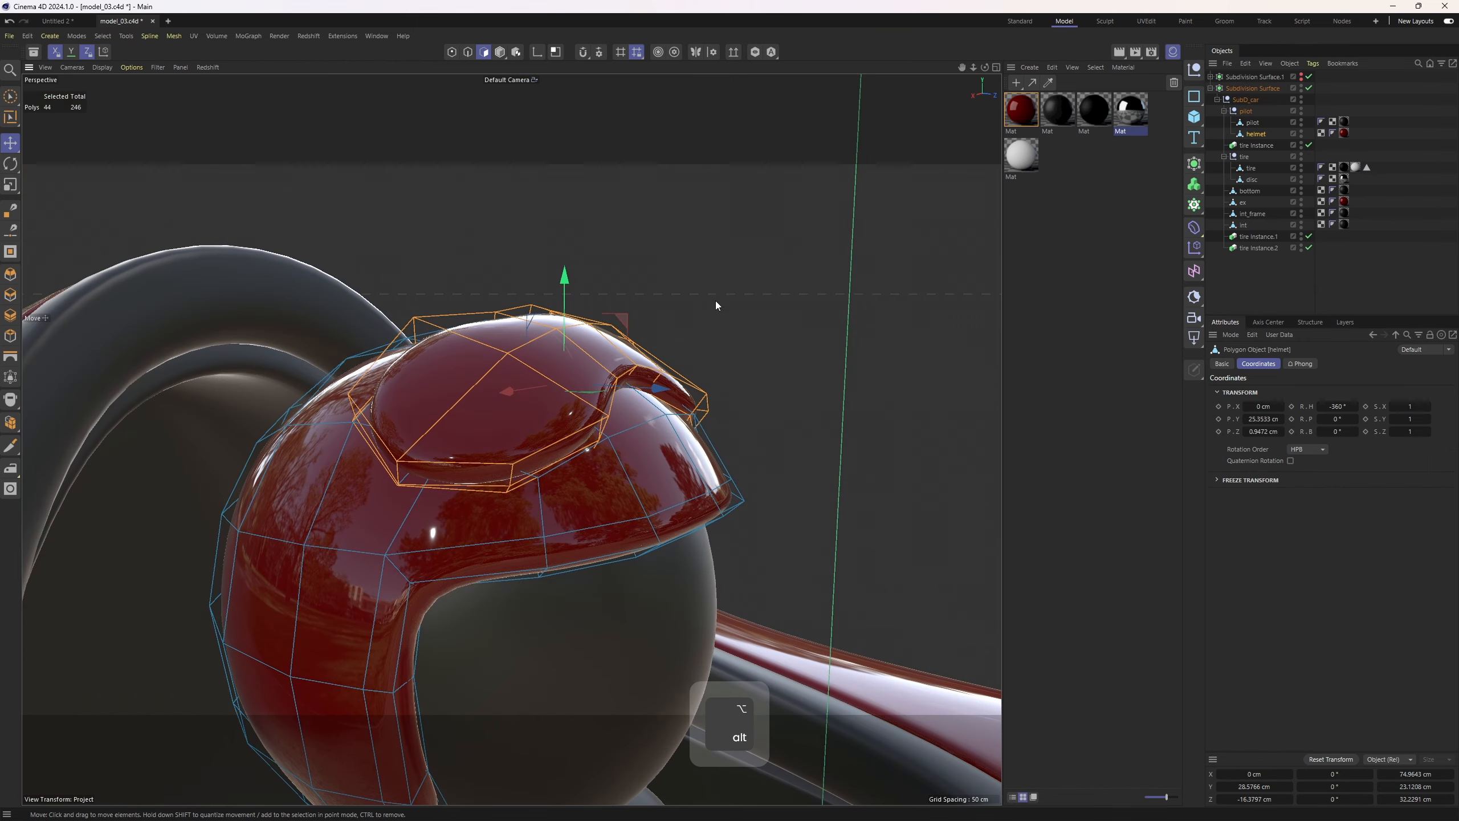
Apply the chrome material to the selected visor polygons of the helmet
{"action": "right_click", "coordinate": [1126, 112]}
{"action": "left_click", "coordinate": [1173, 221]}
{"action": "left_click_drag", "start_coordinate": [632, 374], "coordinate": [517, 412], "text": "alt"}
{"action": "key", "text": "4"}
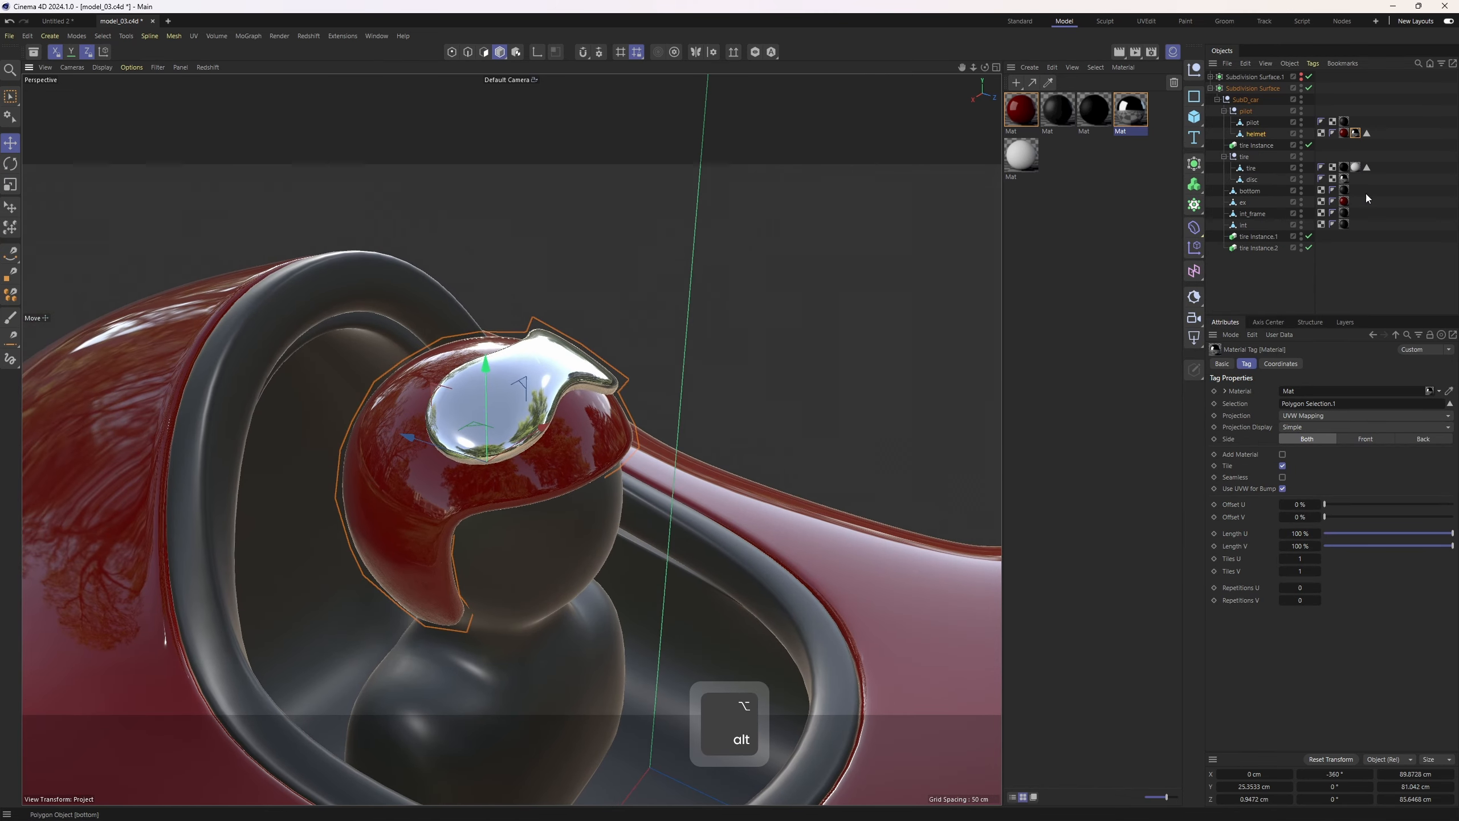
Inspect the helmet's chrome visor and its selection and material tags from several angles
{"action": "left_click", "coordinate": [1367, 134]}
{"action": "left_click", "coordinate": [1256, 135]}
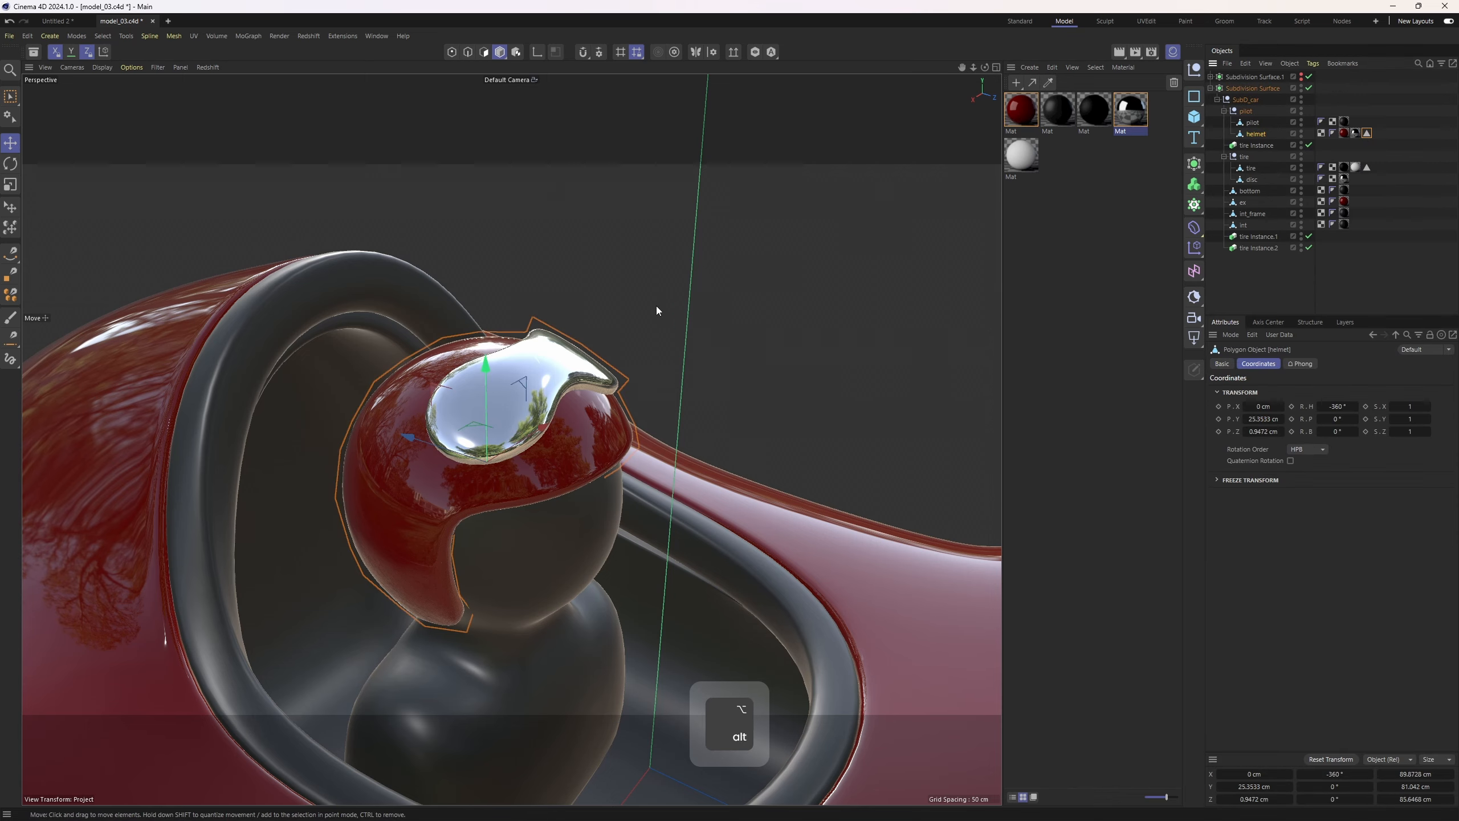
{"action": "left_click_drag", "start_coordinate": [593, 367], "coordinate": [657, 327], "text": "alt"}
{"action": "left_click", "coordinate": [1367, 134]}
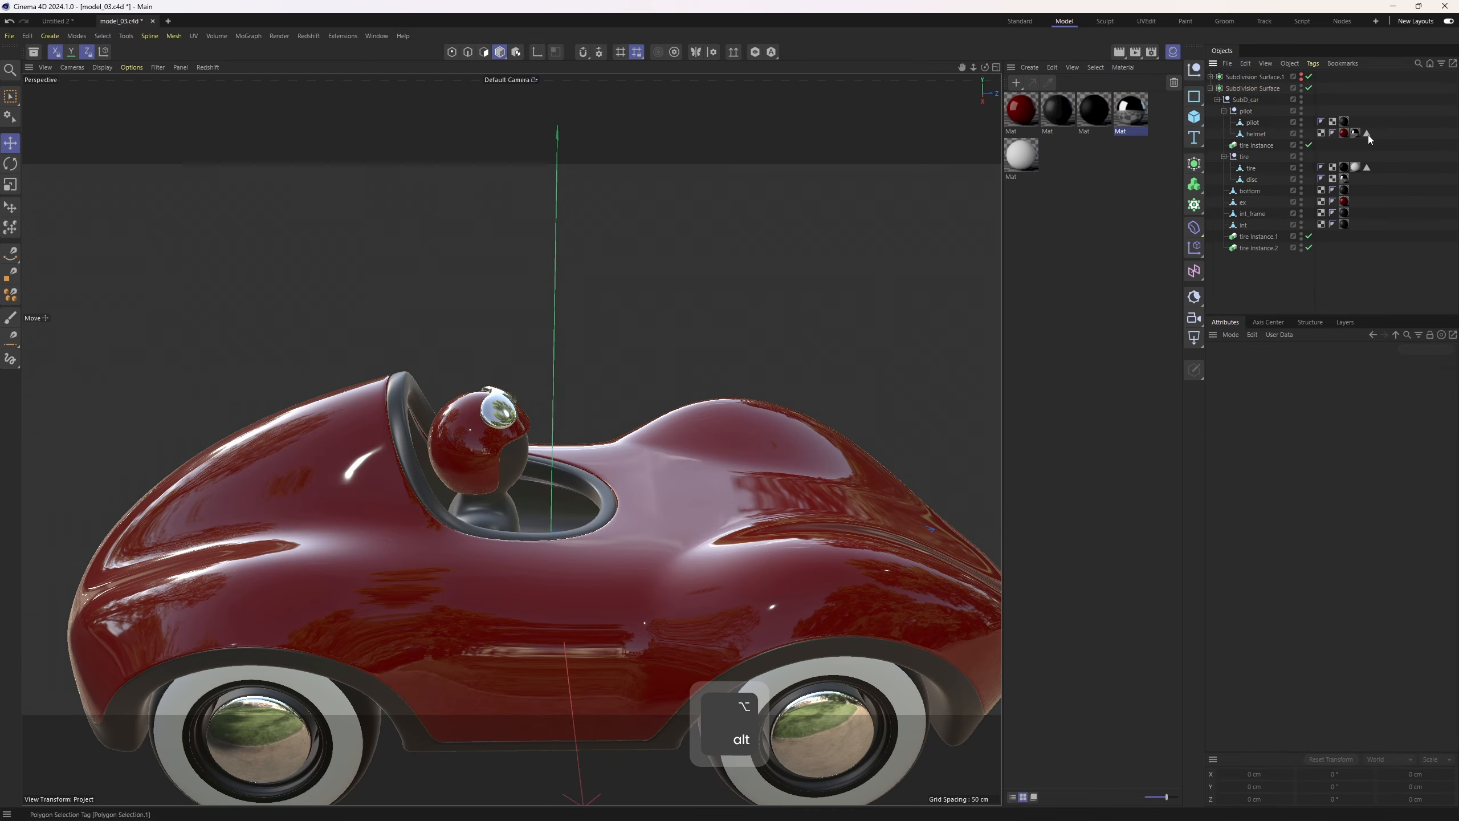
{"action": "left_click", "coordinate": [1355, 133]}
{"action": "middle_click_drag", "start_coordinate": [769, 282], "coordinate": [792, 274], "text": "alt"}
{"action": "left_click_drag", "start_coordinate": [792, 275], "coordinate": [673, 318], "text": "alt"}
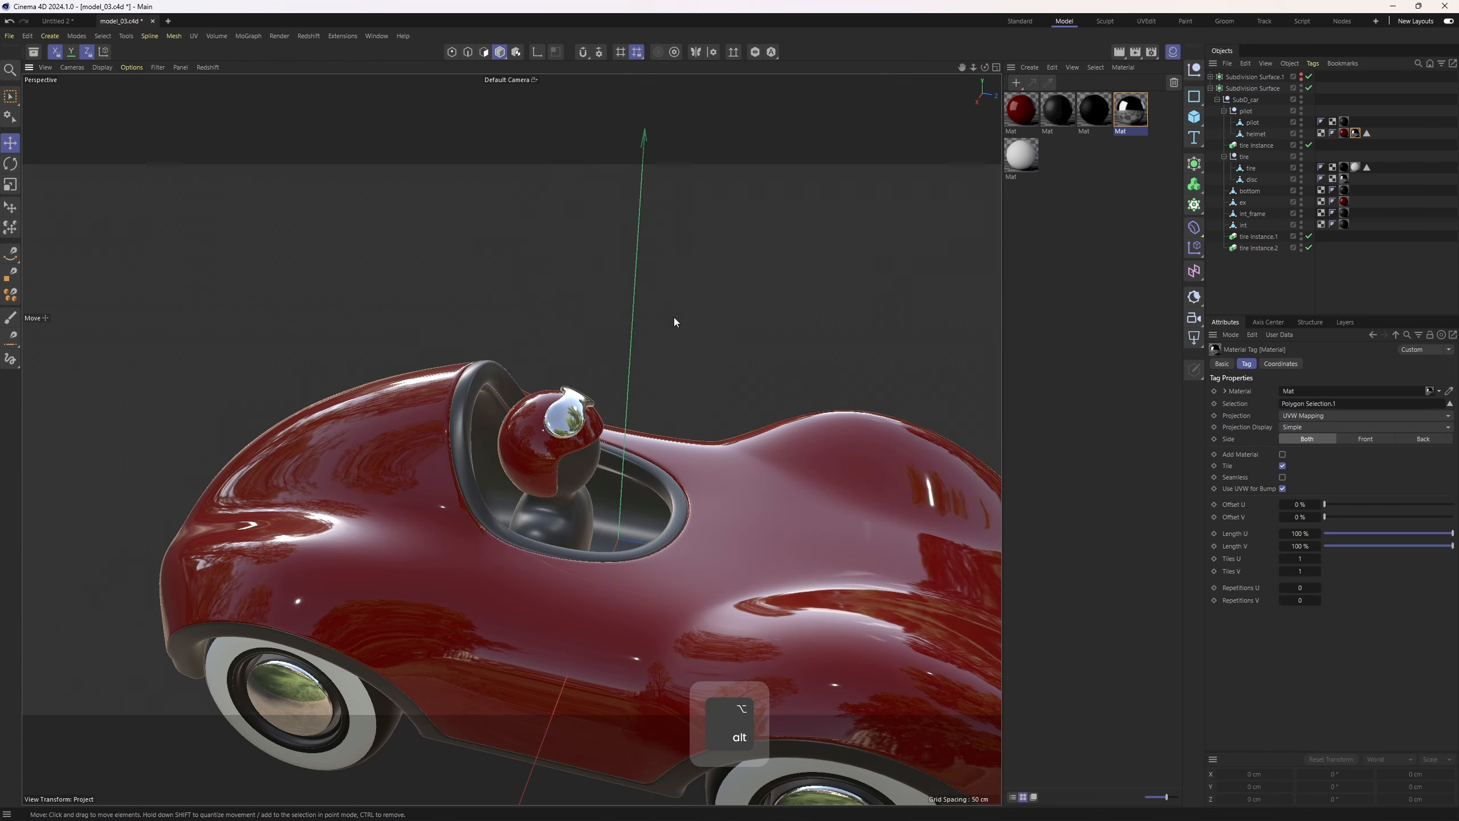
{"action": "right_click_drag", "start_coordinate": [674, 317], "coordinate": [448, 419], "text": "alt"}
{"action": "left_click_drag", "start_coordinate": [448, 419], "coordinate": [498, 371], "text": "alt"}
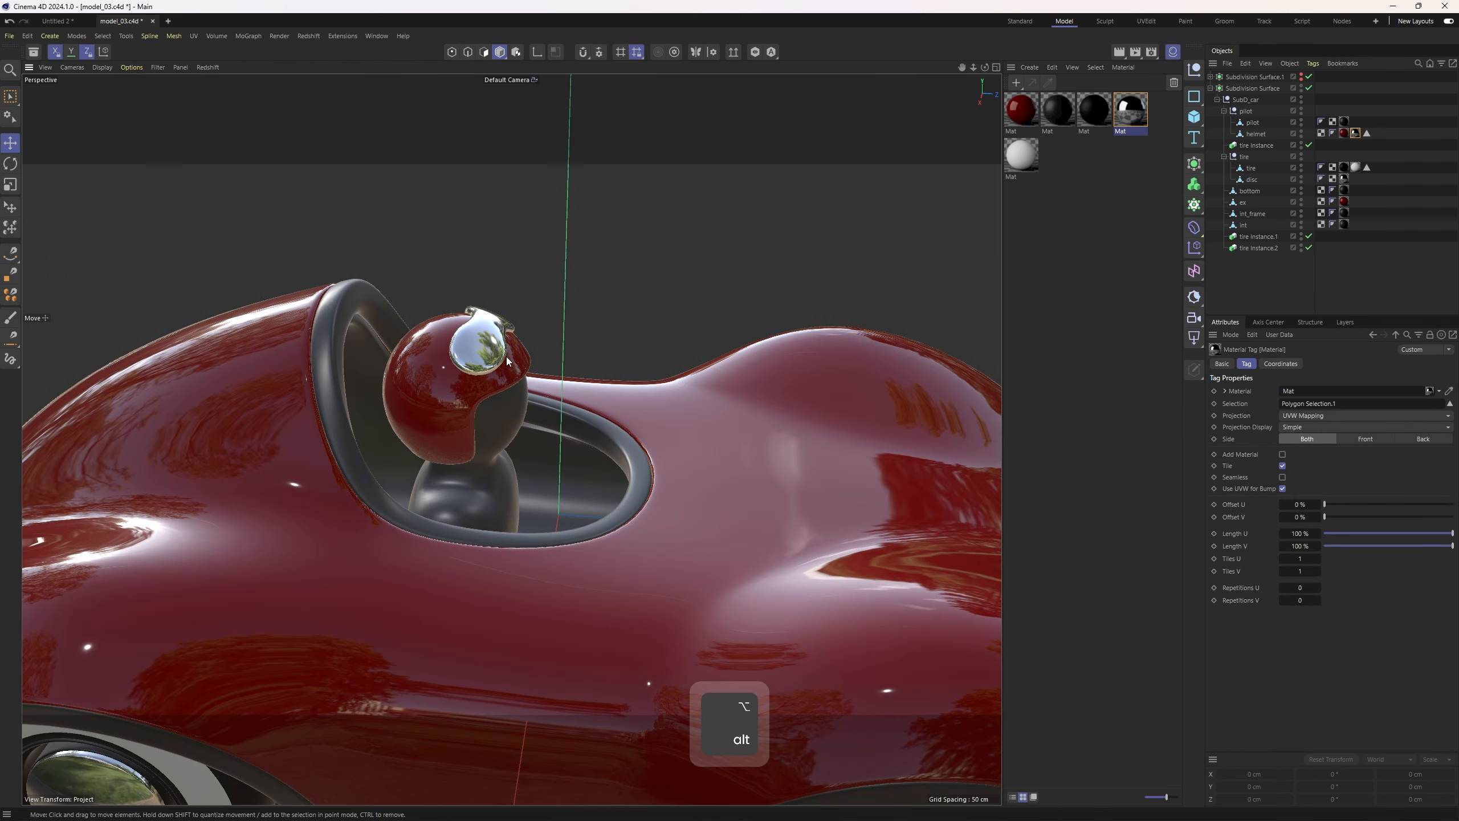
{"action": "left_click", "coordinate": [1261, 134]}
{"action": "key", "text": "3"}
{"action": "scroll", "coordinate": [495, 336], "scroll_direction": "up", "scroll_amount": 10}
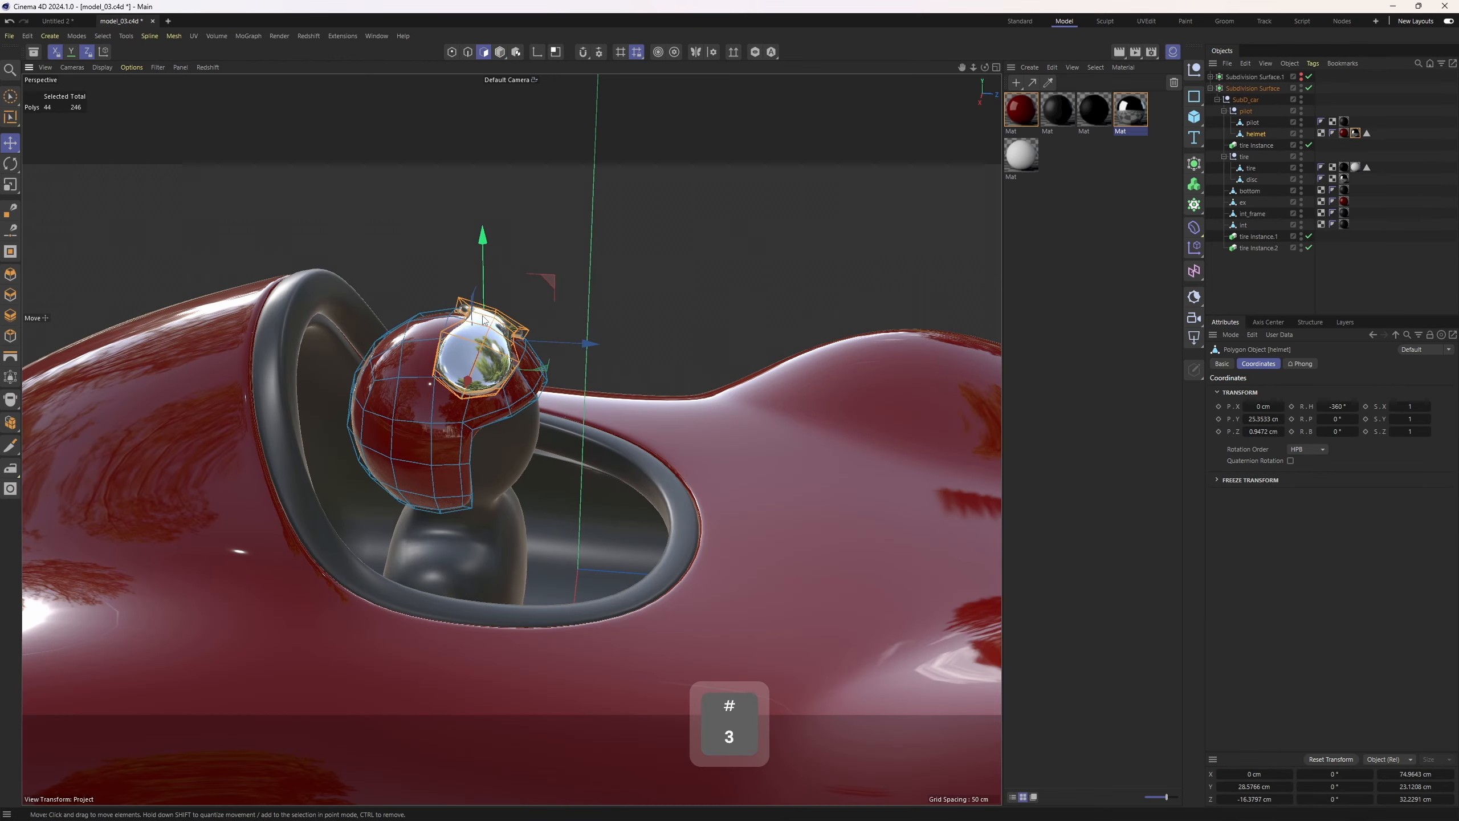
{"action": "left_click_drag", "start_coordinate": [494, 406], "coordinate": [489, 382], "text": "alt"}
{"action": "scroll", "coordinate": [488, 379], "scroll_direction": "up", "scroll_amount": 3}
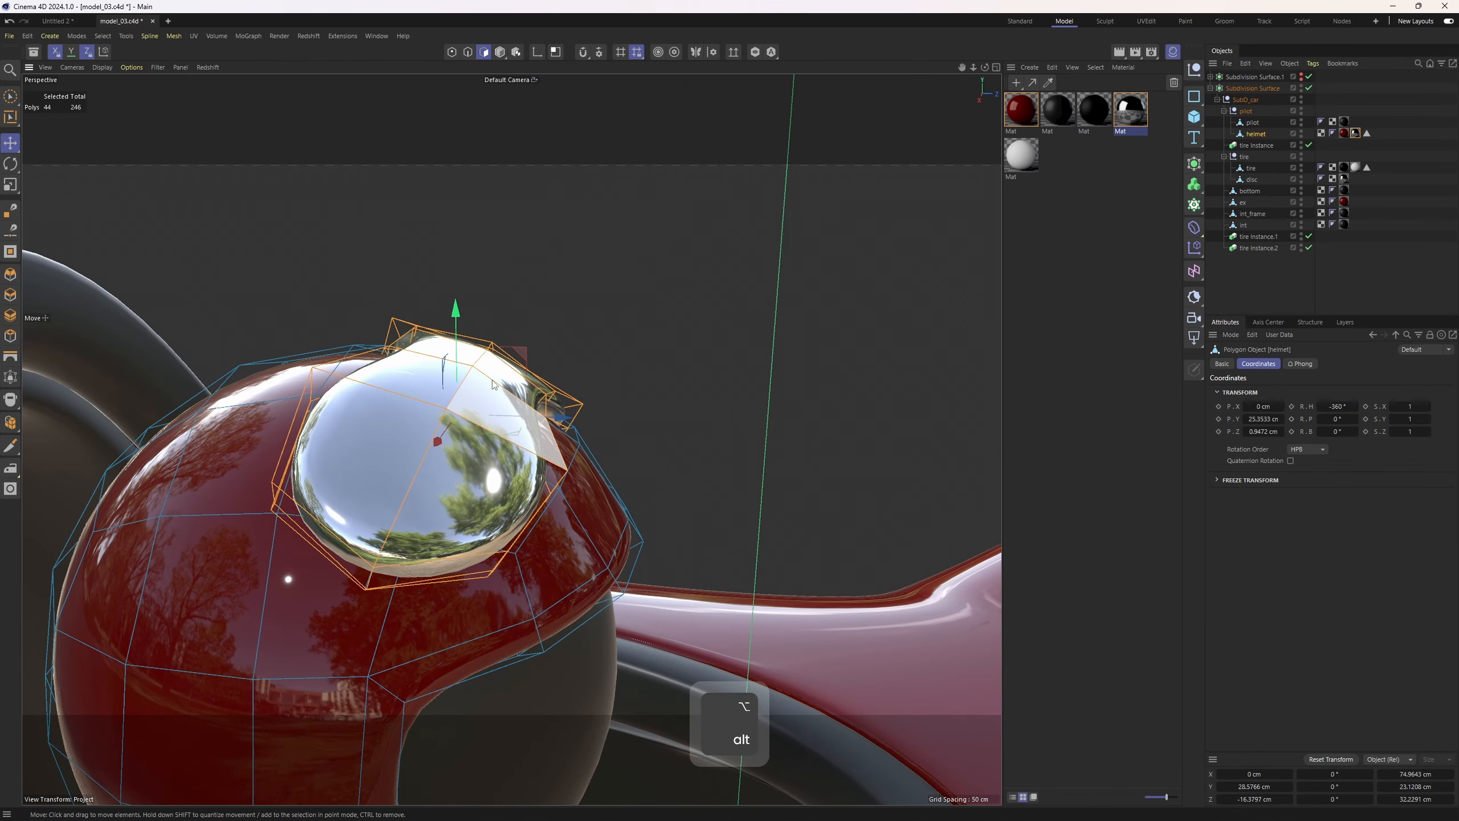
{"action": "scroll", "coordinate": [545, 442], "scroll_direction": "down", "scroll_amount": 6}
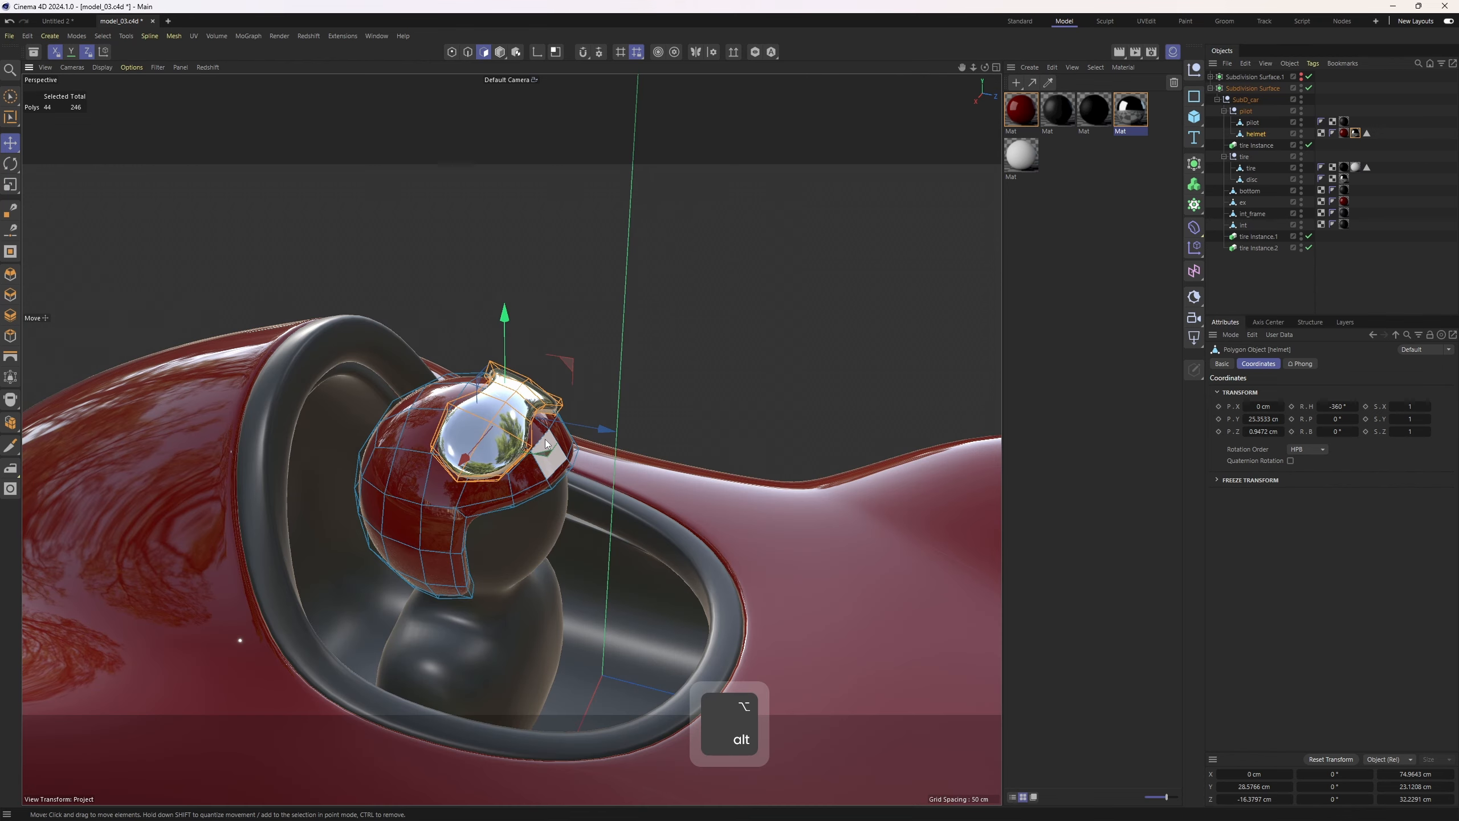
{"action": "left_click_drag", "start_coordinate": [545, 442], "coordinate": [592, 395], "text": "alt"}
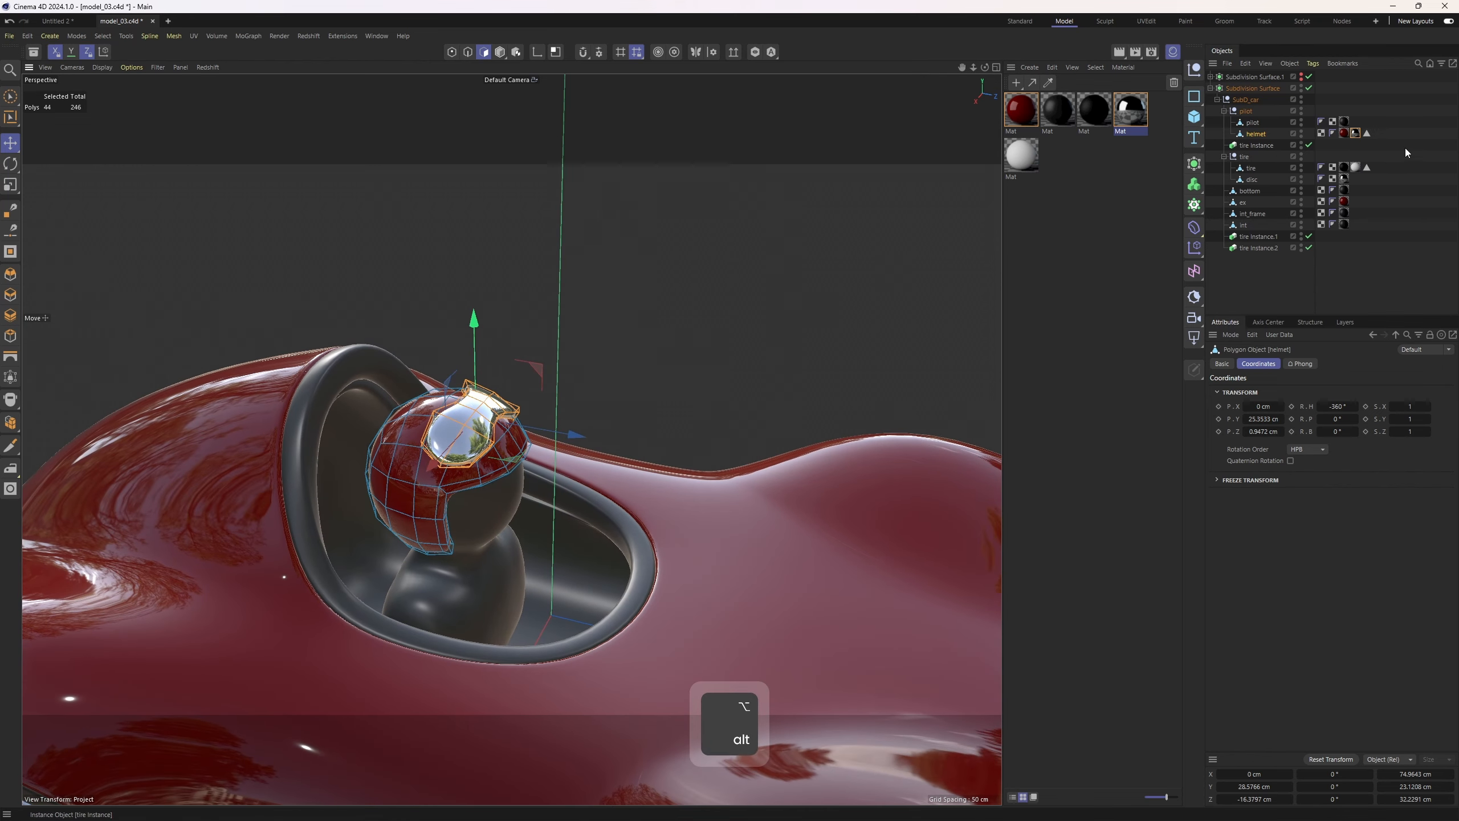
{"action": "left_click", "coordinate": [1356, 133]}
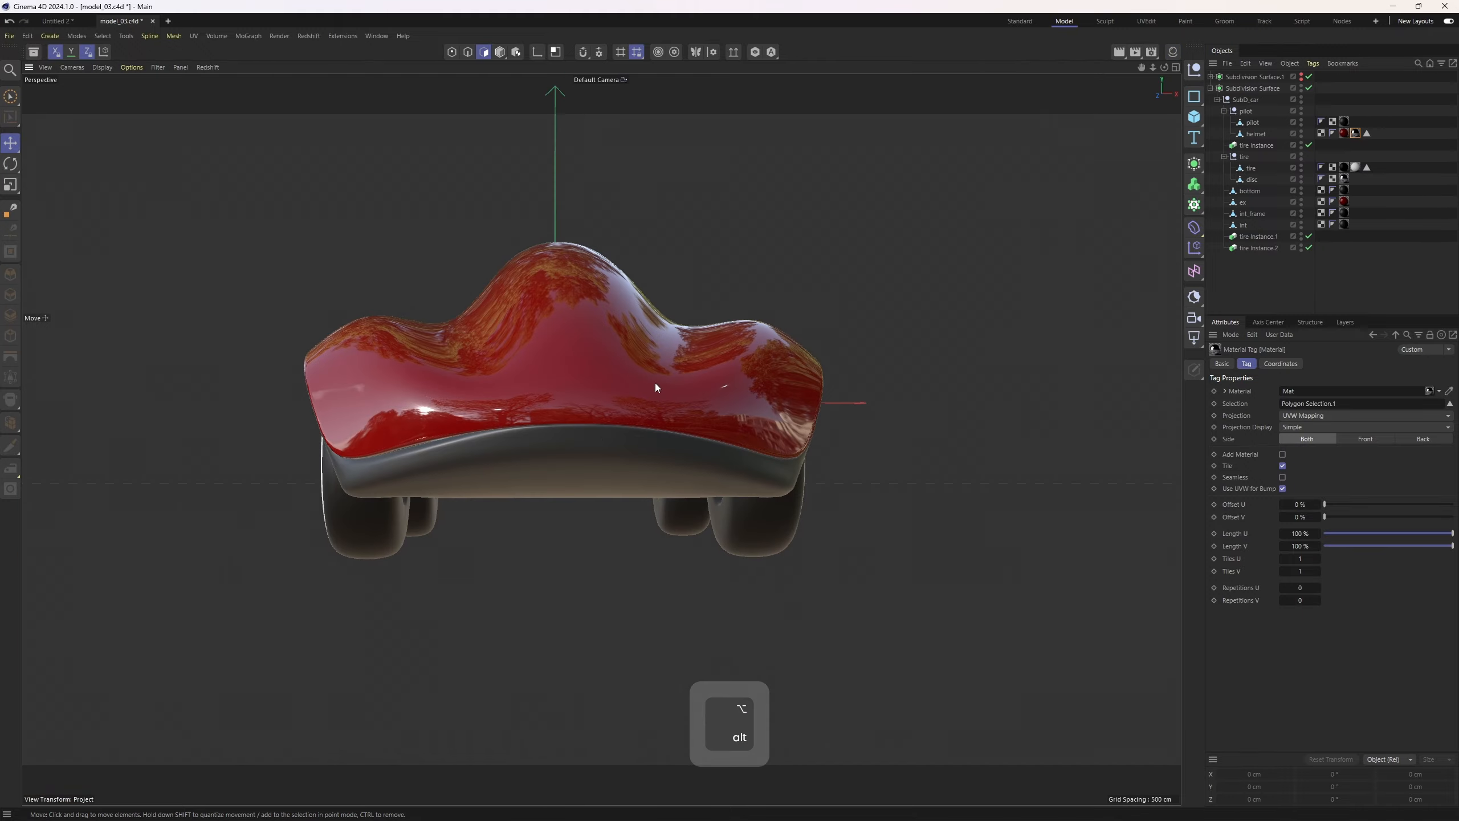
Switch the viewport to shading with wireframe lines and disable the body's Subdivision Surface
{"action": "mouse_move", "coordinate": [654, 384]}
{"action": "left_mouse_down", "text": "alt"}
{"action": "mouse_move", "coordinate": [255, 363]}
{"action": "mouse_move", "coordinate": [278, 442]}
{"action": "mouse_move", "coordinate": [621, 299]}
{"action": "mouse_move", "coordinate": [561, 315]}
{"action": "mouse_move", "coordinate": [778, 261]}
{"action": "mouse_move", "coordinate": [1006, 335]}
{"action": "mouse_move", "coordinate": [625, 345]}
{"action": "mouse_move", "coordinate": [843, 345]}
{"action": "mouse_move", "coordinate": [684, 395]}
{"action": "left_mouse_up", "text": "alt"}
{"action": "key", "text": "n"}
{"action": "key", "text": "b"}
{"action": "left_click", "coordinate": [682, 398]}
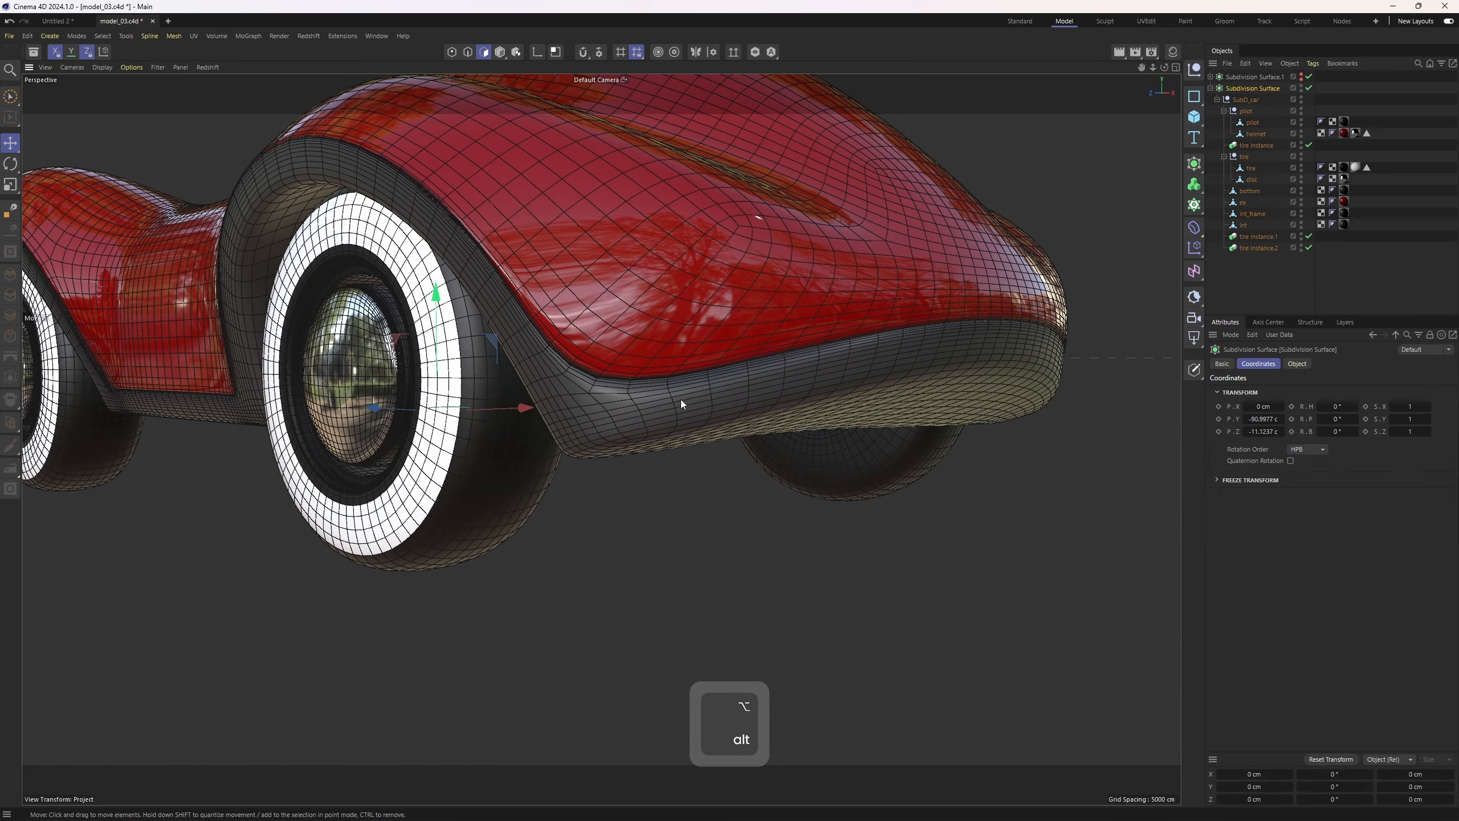
{"action": "left_click", "coordinate": [1309, 88]}
{"action": "left_click_drag", "start_coordinate": [741, 322], "coordinate": [730, 399], "text": "alt"}
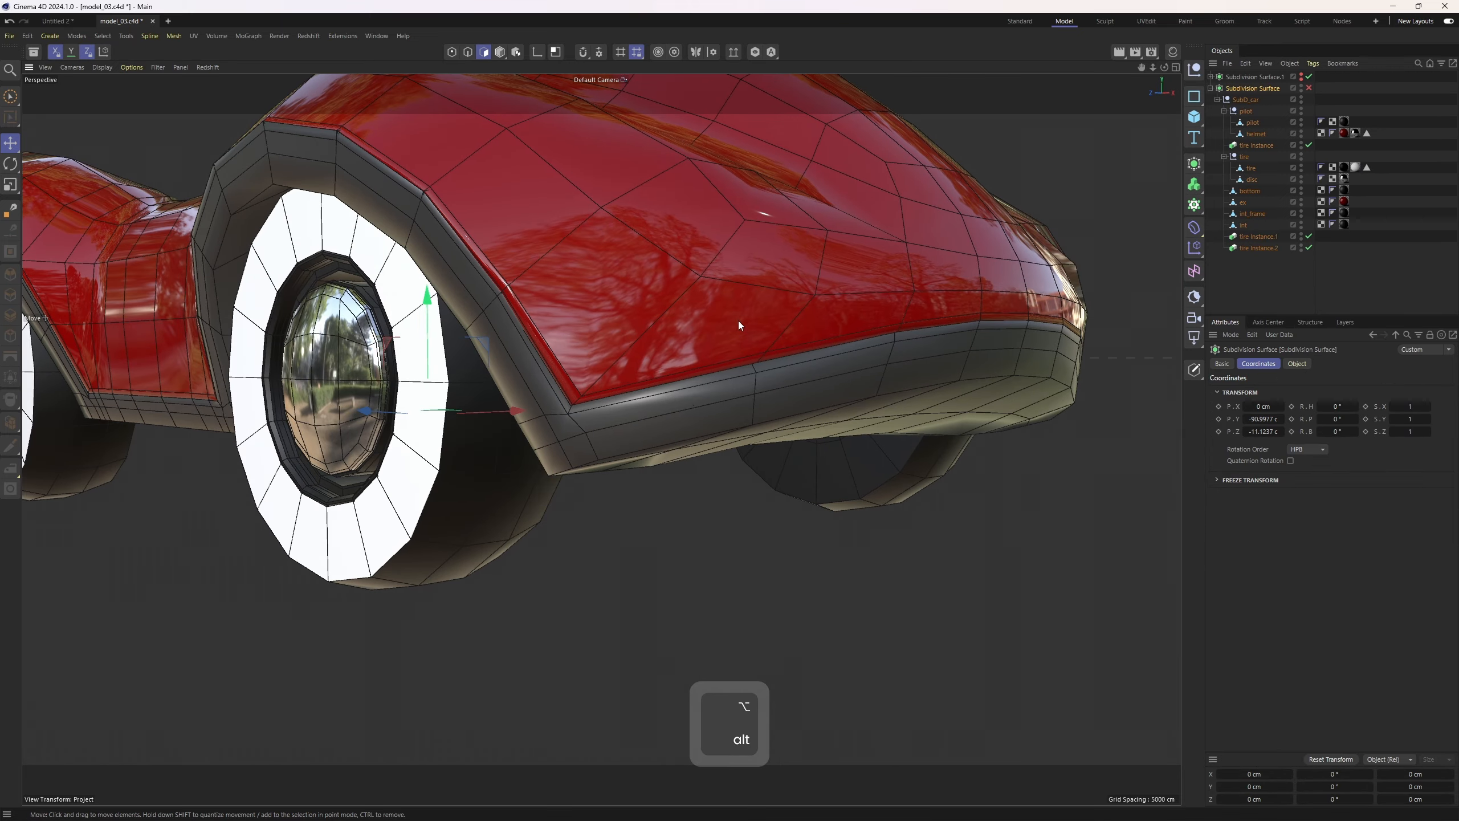
Select the bottom object and solo it in the viewport
{"action": "key", "text": "4"}
{"action": "left_click", "coordinate": [735, 383]}
{"action": "left_click", "coordinate": [754, 52]}
{"action": "left_click_drag", "start_coordinate": [782, 100], "coordinate": [816, 311], "text": "alt"}
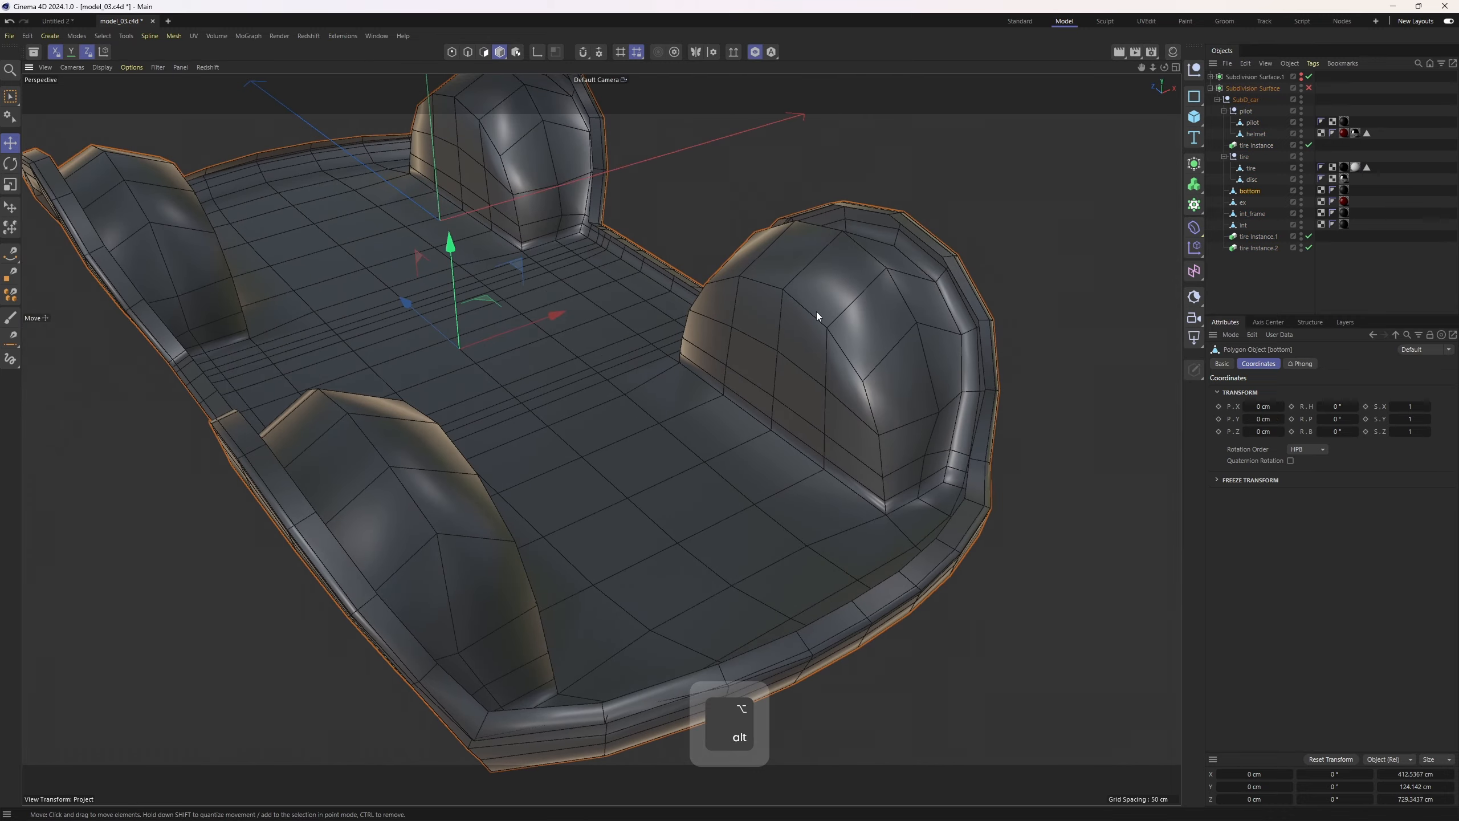
{"action": "middle_click_drag", "start_coordinate": [816, 312], "coordinate": [790, 109], "text": "alt"}
{"action": "right_click_drag", "start_coordinate": [527, 473], "coordinate": [573, 424], "text": "alt"}
{"action": "left_click_drag", "start_coordinate": [573, 424], "coordinate": [600, 413], "text": "alt"}
{"action": "right_click_drag", "start_coordinate": [506, 408], "coordinate": [571, 445], "text": "alt"}
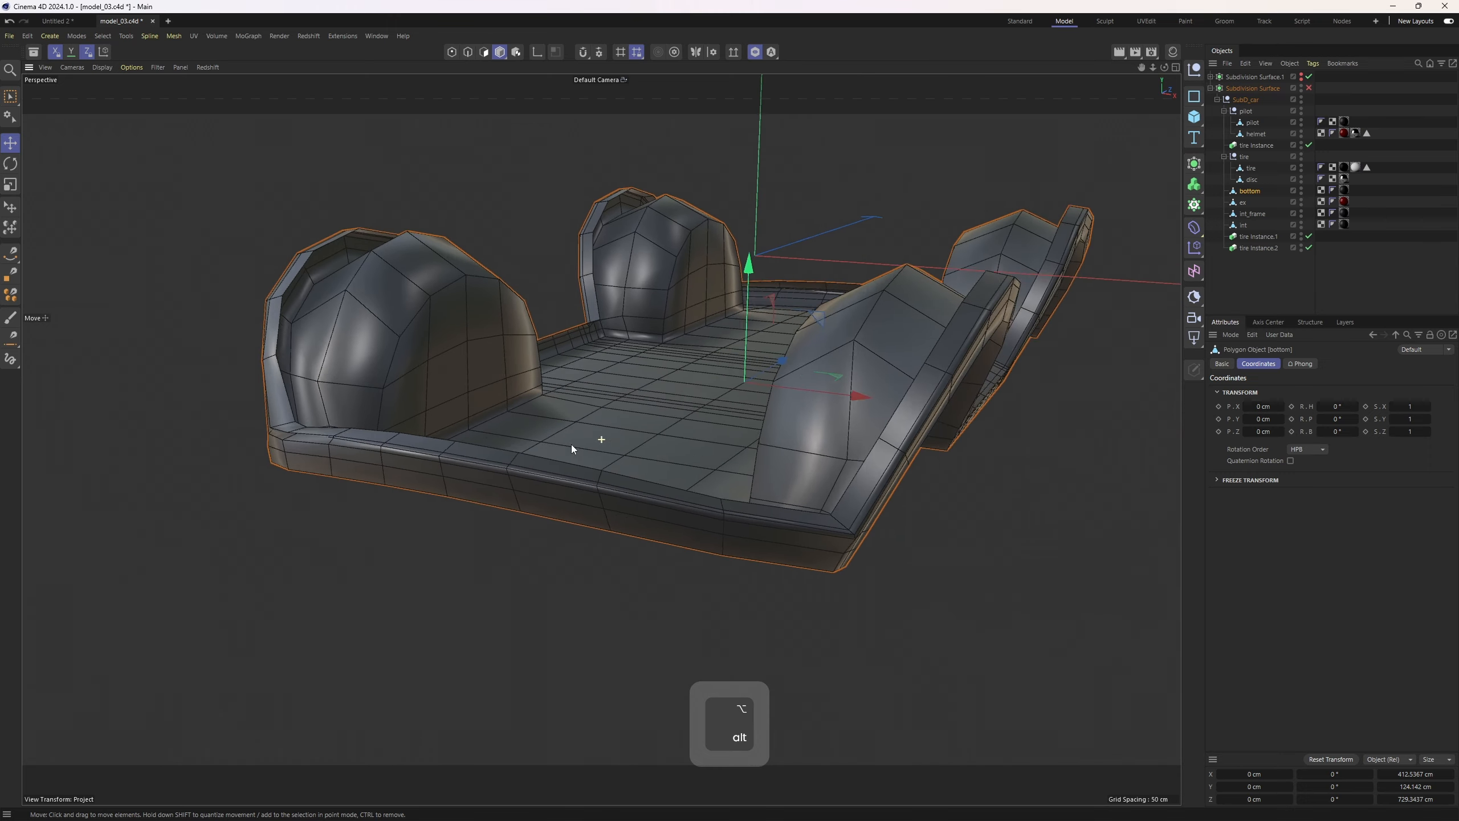
{"action": "left_click_drag", "start_coordinate": [571, 445], "coordinate": [481, 462], "text": "alt"}
{"action": "right_click_drag", "start_coordinate": [481, 462], "coordinate": [557, 399], "text": "alt"}
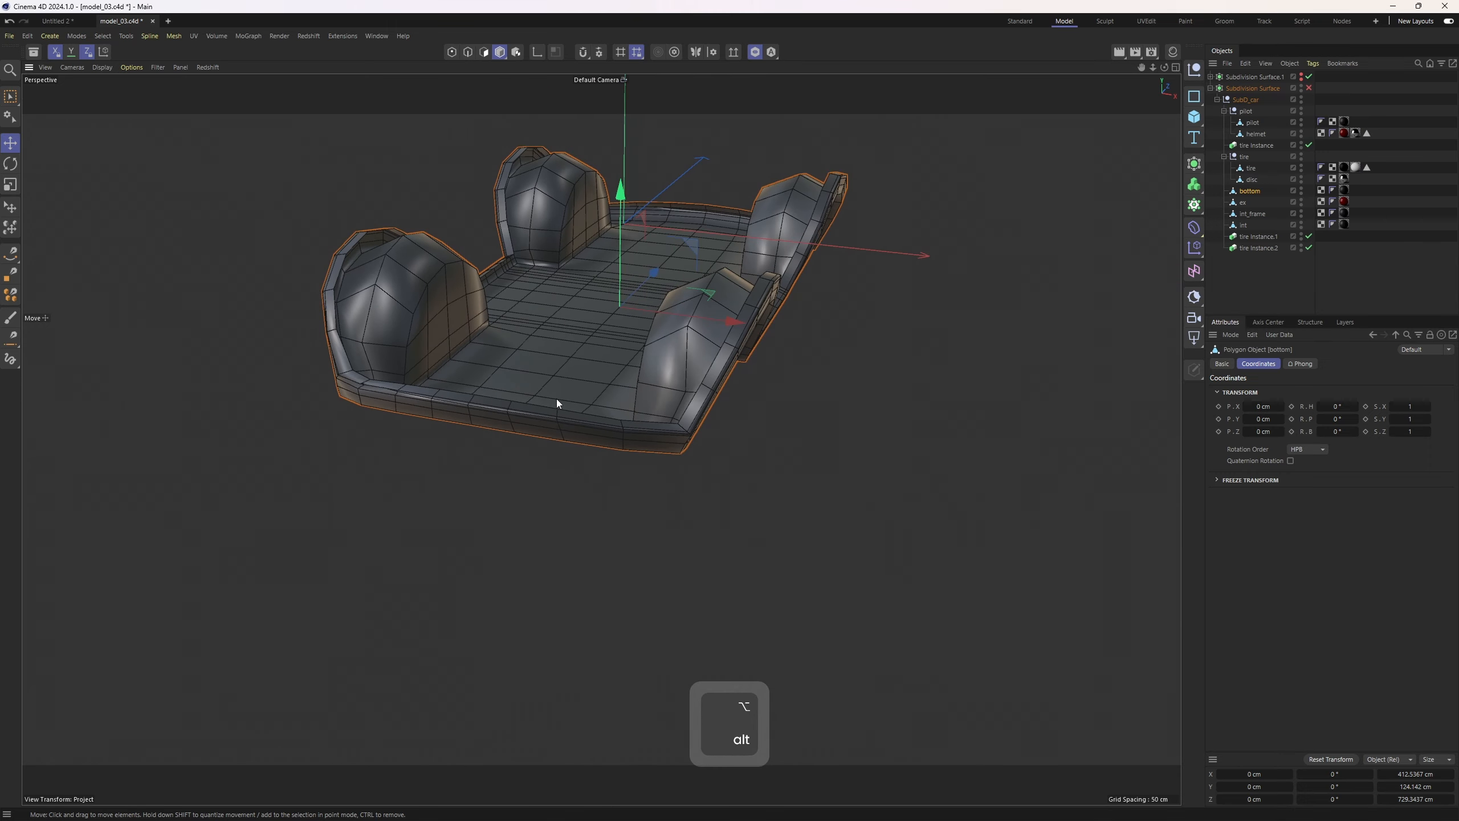
Add a Symmetry generator as the parent of the bottom object
{"action": "key", "text": "e"}
{"action": "left_click_drag", "start_coordinate": [561, 422], "coordinate": [704, 447], "text": "alt"}
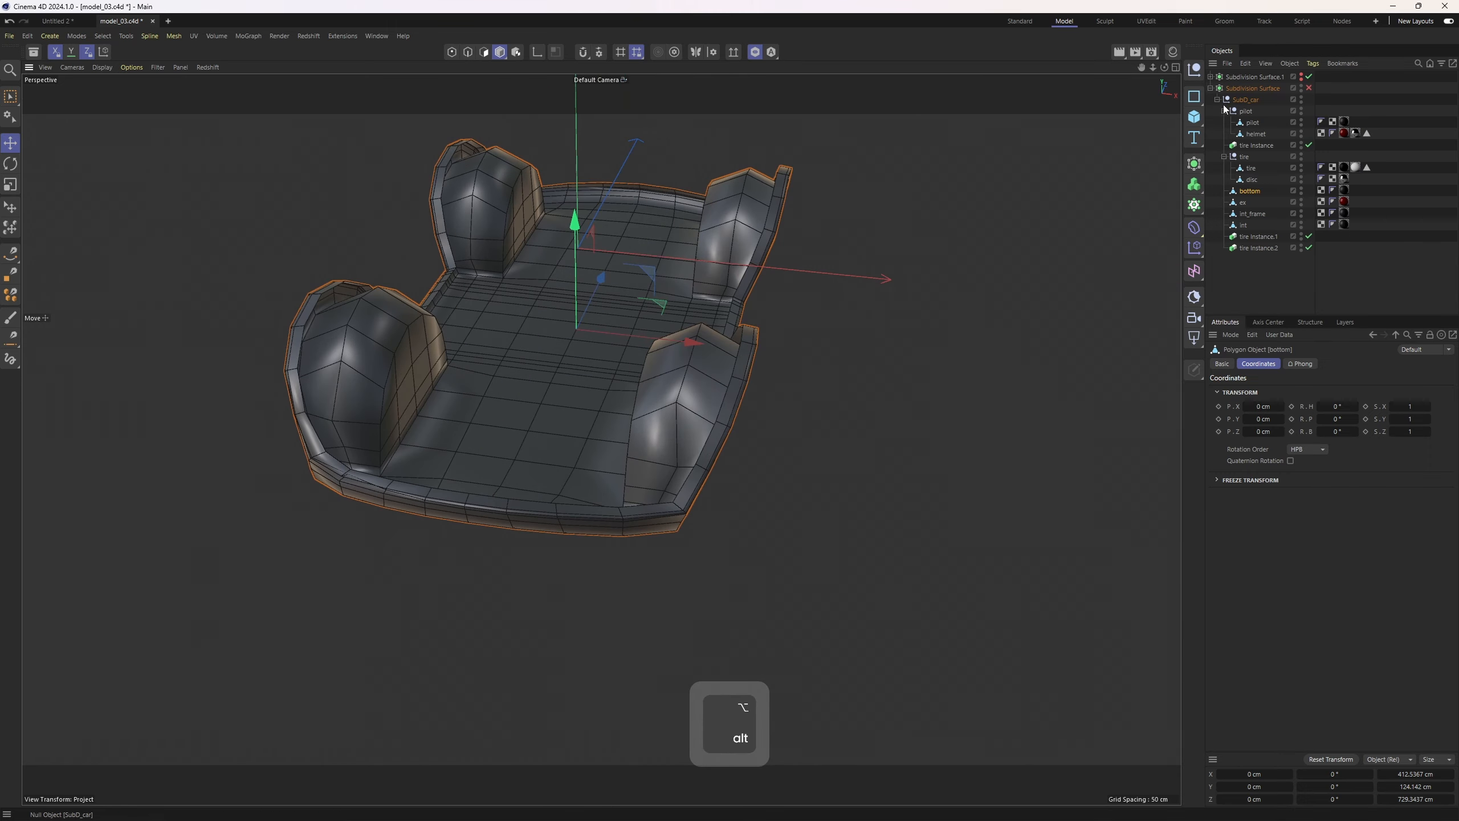
{"action": "left_click", "coordinate": [1198, 168]}
{"action": "left_click", "coordinate": [1347, 296], "text": "alt"}
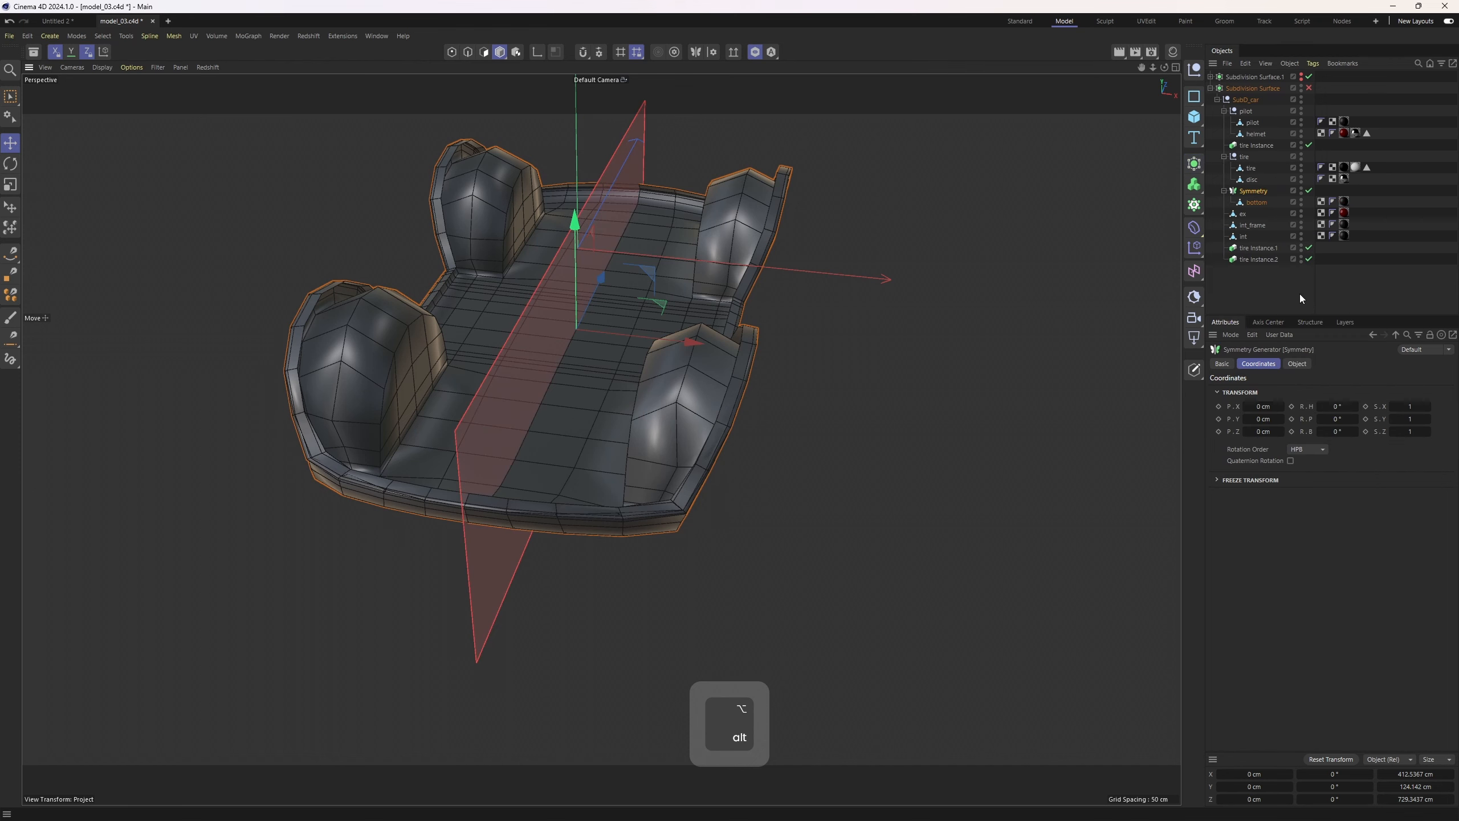
{"action": "middle_click_drag", "start_coordinate": [849, 333], "coordinate": [916, 327], "text": "alt"}
{"action": "right_click_drag", "start_coordinate": [916, 326], "coordinate": [976, 330], "text": "alt"}
Enable Remove Outside in the Symmetry object's properties
{"action": "left_click", "coordinate": [1299, 364]}
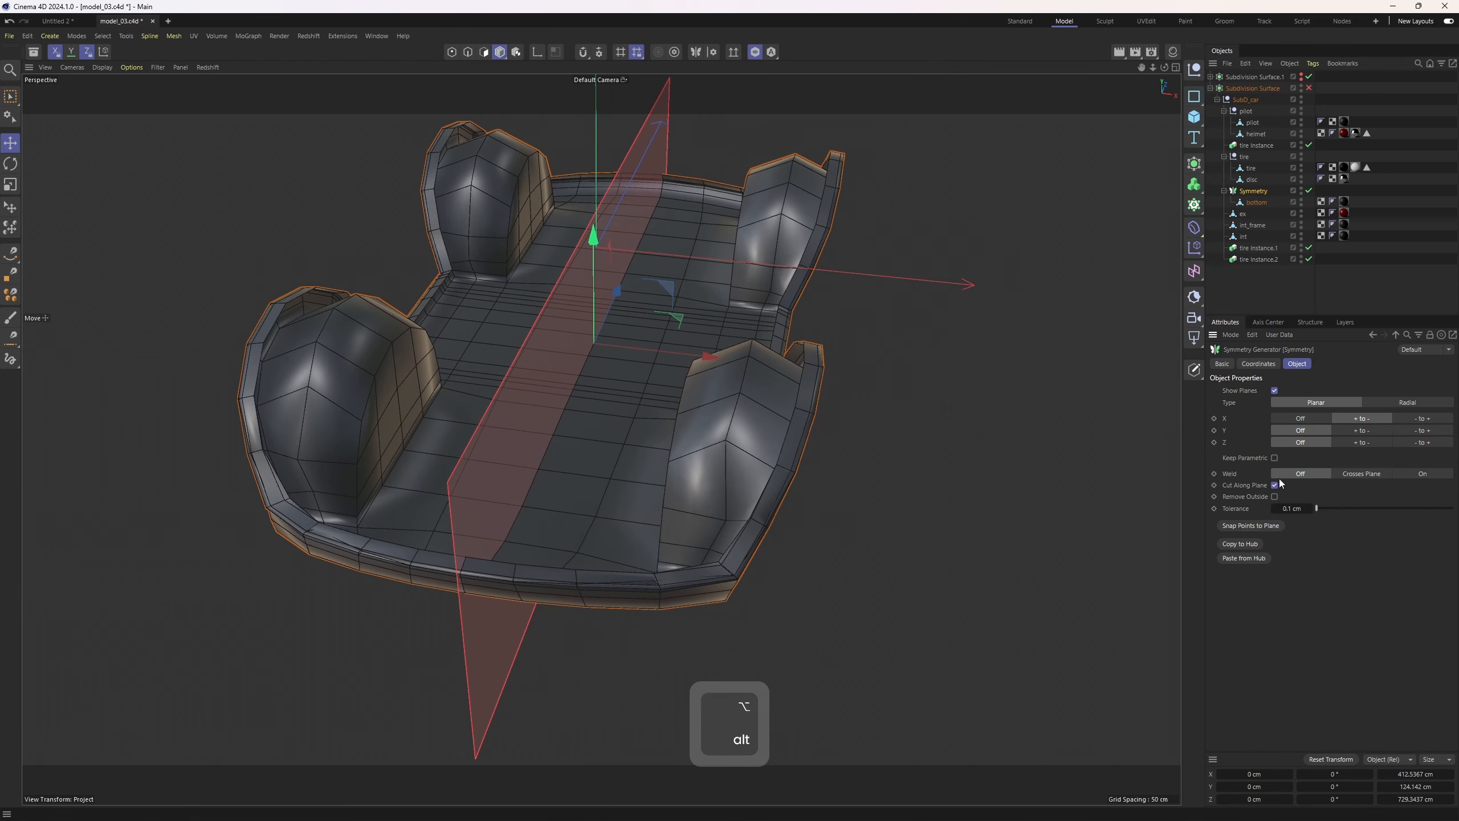
{"action": "left_click", "coordinate": [1273, 497]}
{"action": "left_click_drag", "start_coordinate": [844, 466], "coordinate": [871, 433], "text": "alt"}
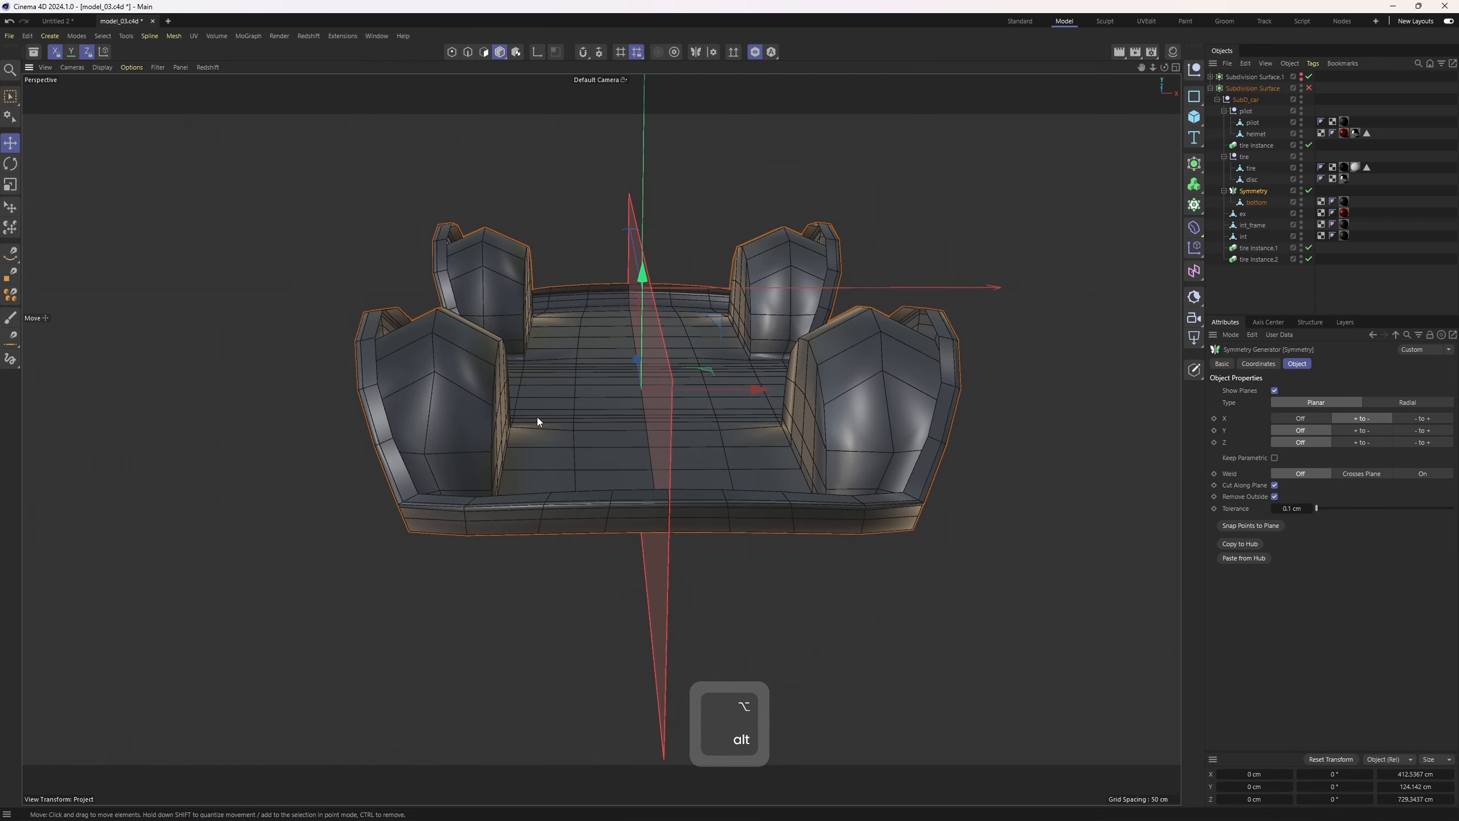
{"action": "left_click_drag", "start_coordinate": [493, 488], "coordinate": [541, 511], "text": "alt"}
{"action": "right_click_drag", "start_coordinate": [497, 535], "coordinate": [654, 480], "text": "alt"}
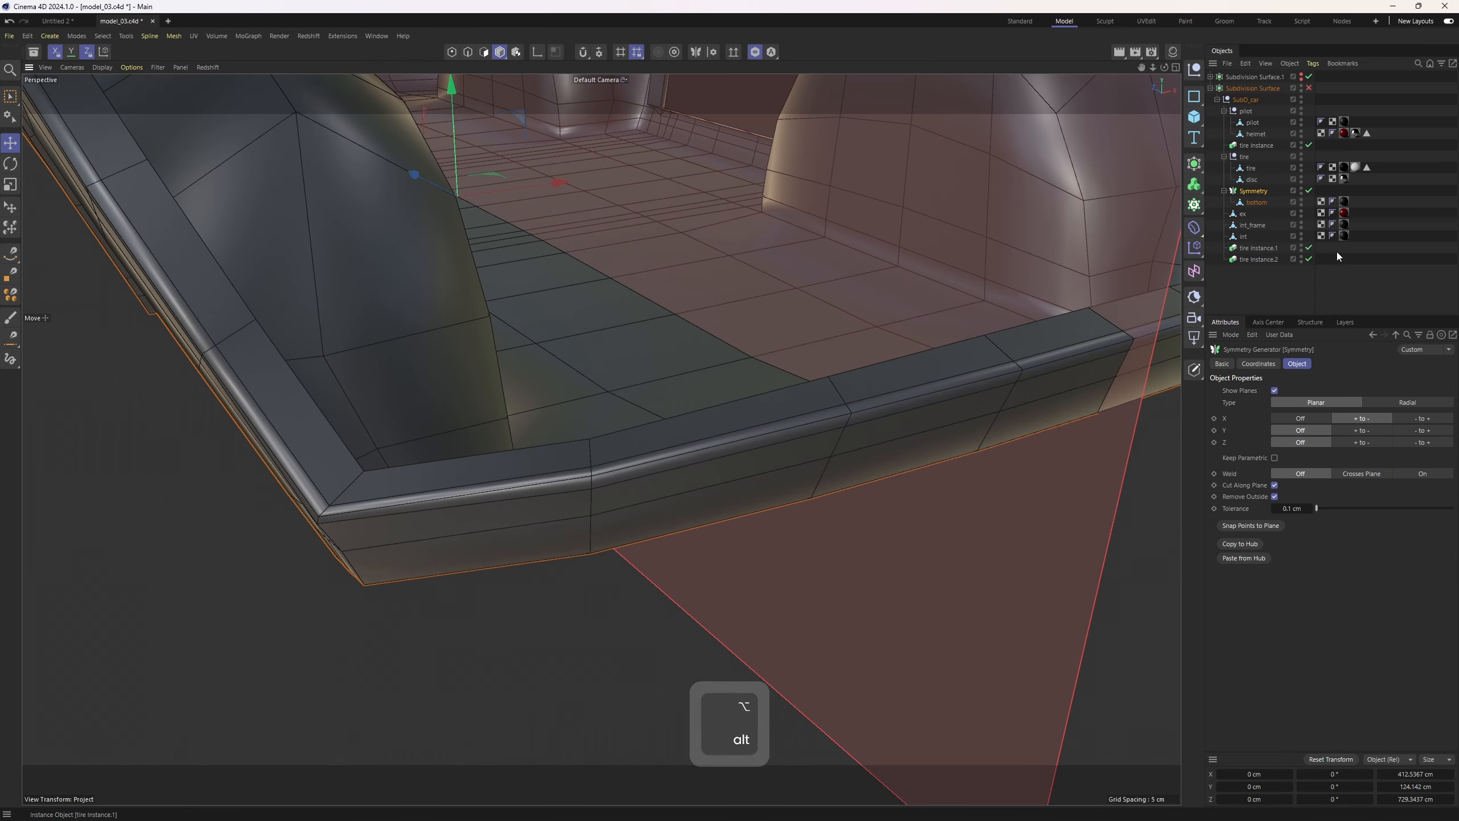
{"action": "left_click", "coordinate": [1308, 192]}
{"action": "left_click", "coordinate": [1308, 192]}
{"action": "right_click_drag", "start_coordinate": [603, 396], "coordinate": [512, 405], "text": "alt"}
{"action": "left_click_drag", "start_coordinate": [601, 438], "coordinate": [448, 427], "text": "alt"}
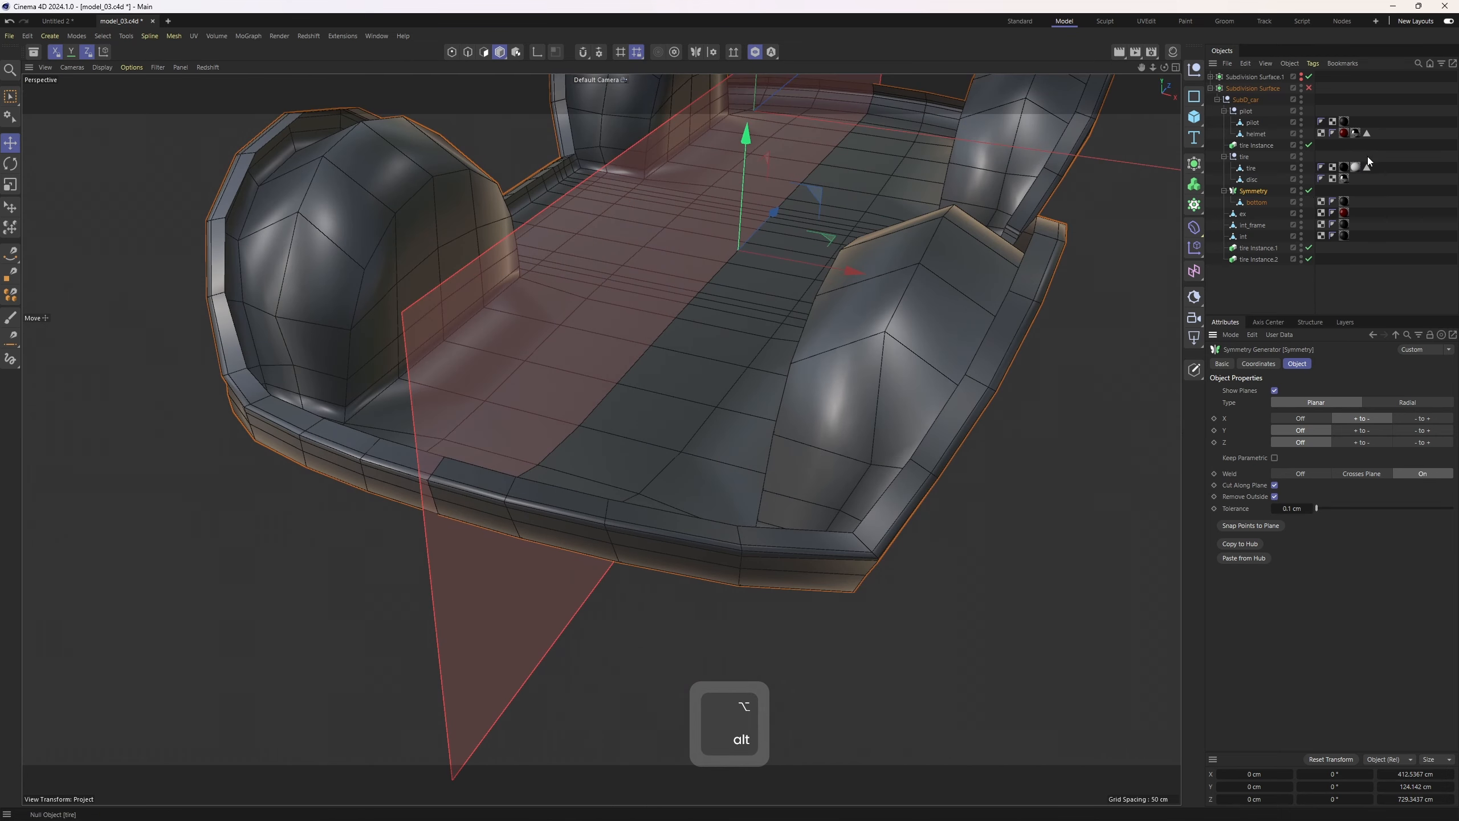
Make the Symmetry editable, move the bottom object out of it and delete the leftover Symmetry object
{"action": "key", "text": "c"}
{"action": "left_click_drag", "start_coordinate": [1262, 203], "coordinate": [1257, 187]}
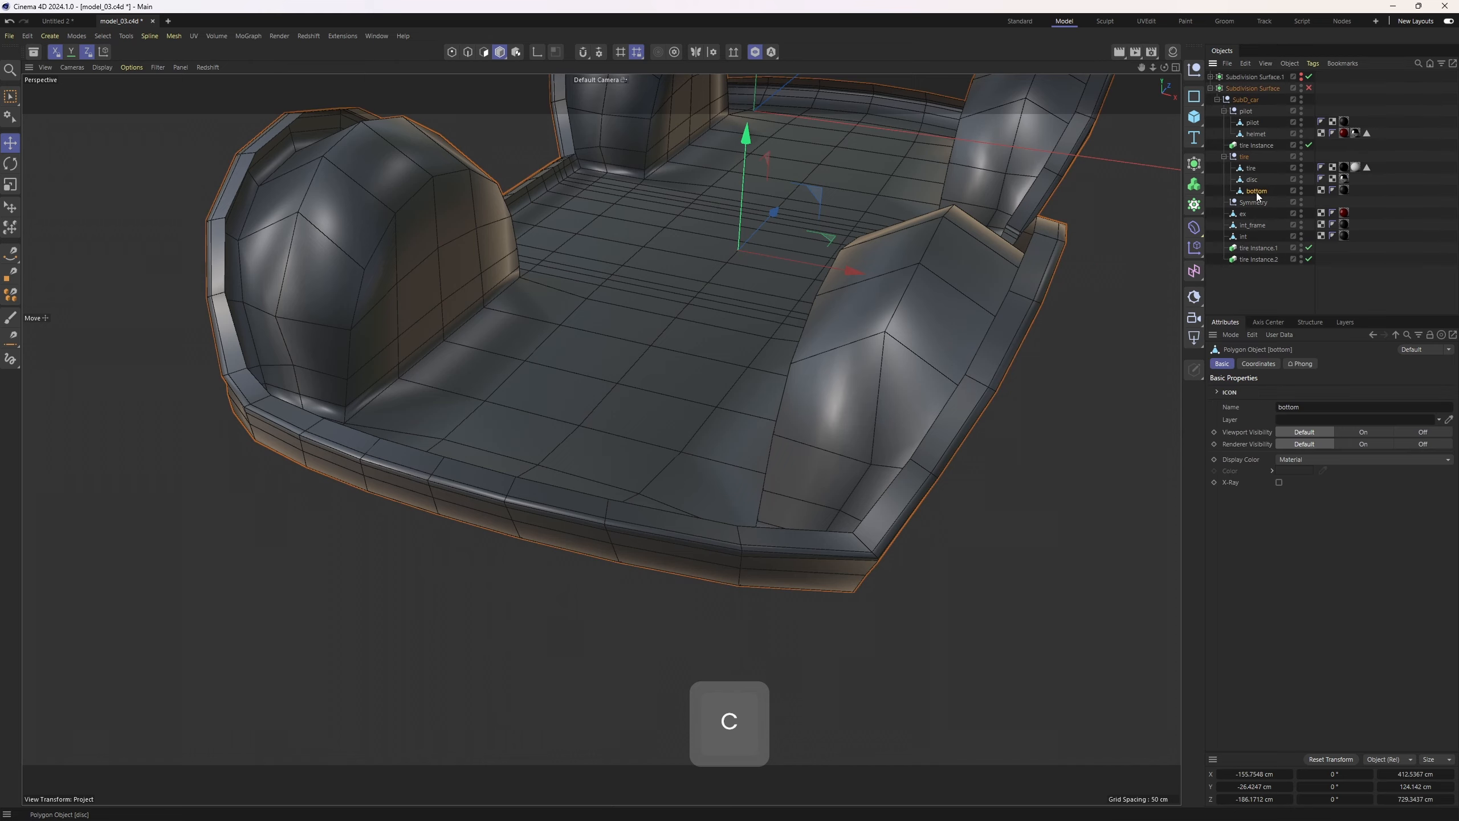
{"action": "left_click", "coordinate": [1254, 200]}
{"action": "key", "text": "Delete"}
{"action": "left_click", "coordinate": [1255, 192]}
Switch to edge mode and exit solo view to show the whole car again
{"action": "scroll", "coordinate": [870, 316], "scroll_direction": "down", "scroll_amount": 2}
{"action": "left_click_drag", "start_coordinate": [741, 425], "coordinate": [641, 324], "text": "alt"}
{"action": "scroll", "coordinate": [641, 324], "scroll_direction": "up", "scroll_amount": 1}
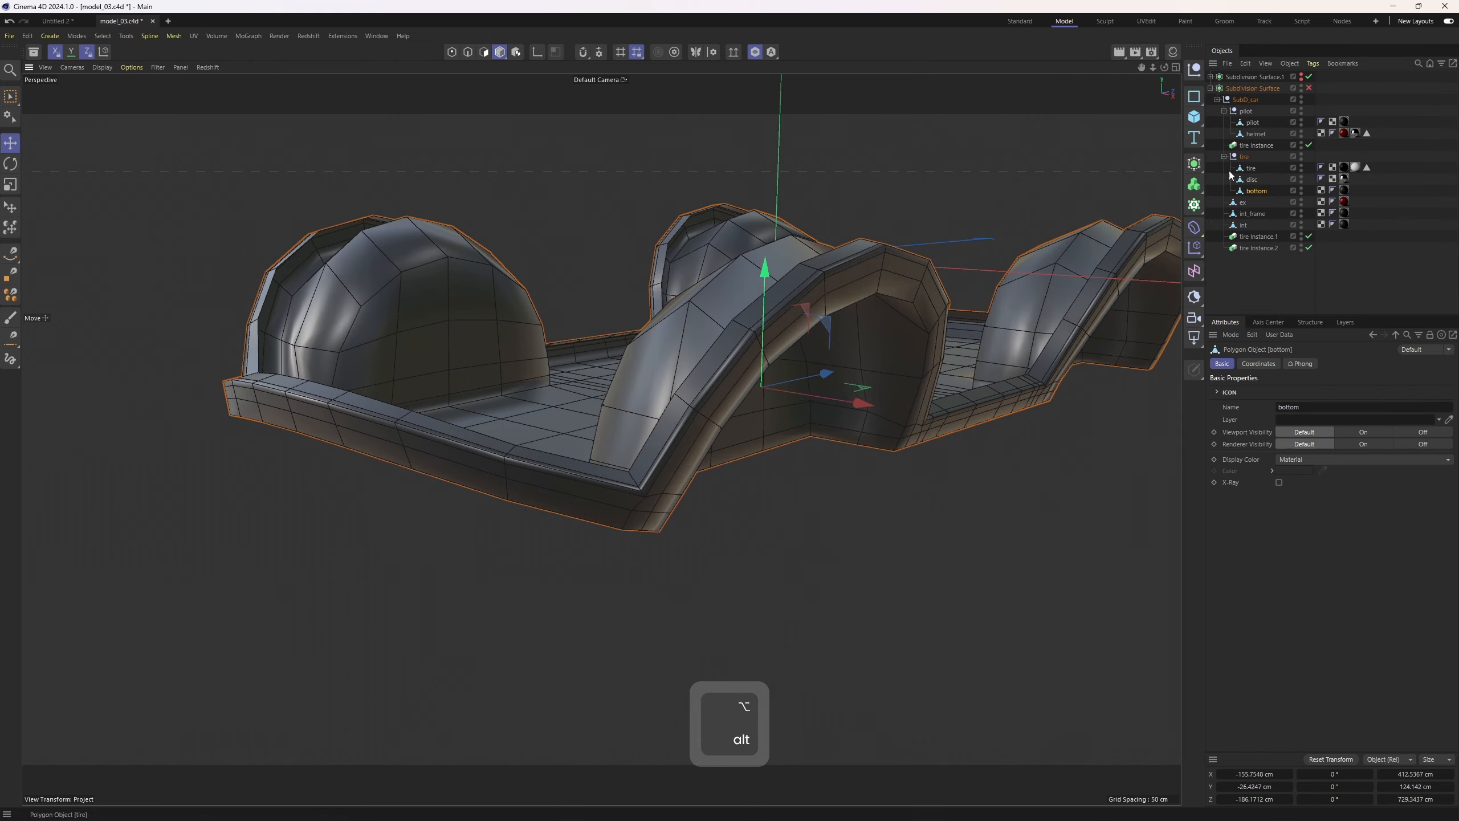
{"action": "key", "text": "2"}
{"action": "left_click_drag", "start_coordinate": [764, 323], "coordinate": [512, 348], "text": "alt"}
{"action": "right_click_drag", "start_coordinate": [628, 362], "coordinate": [694, 361], "text": "alt"}
{"action": "middle_click_drag", "start_coordinate": [694, 362], "coordinate": [566, 354], "text": "alt"}
{"action": "left_click", "coordinate": [757, 54]}
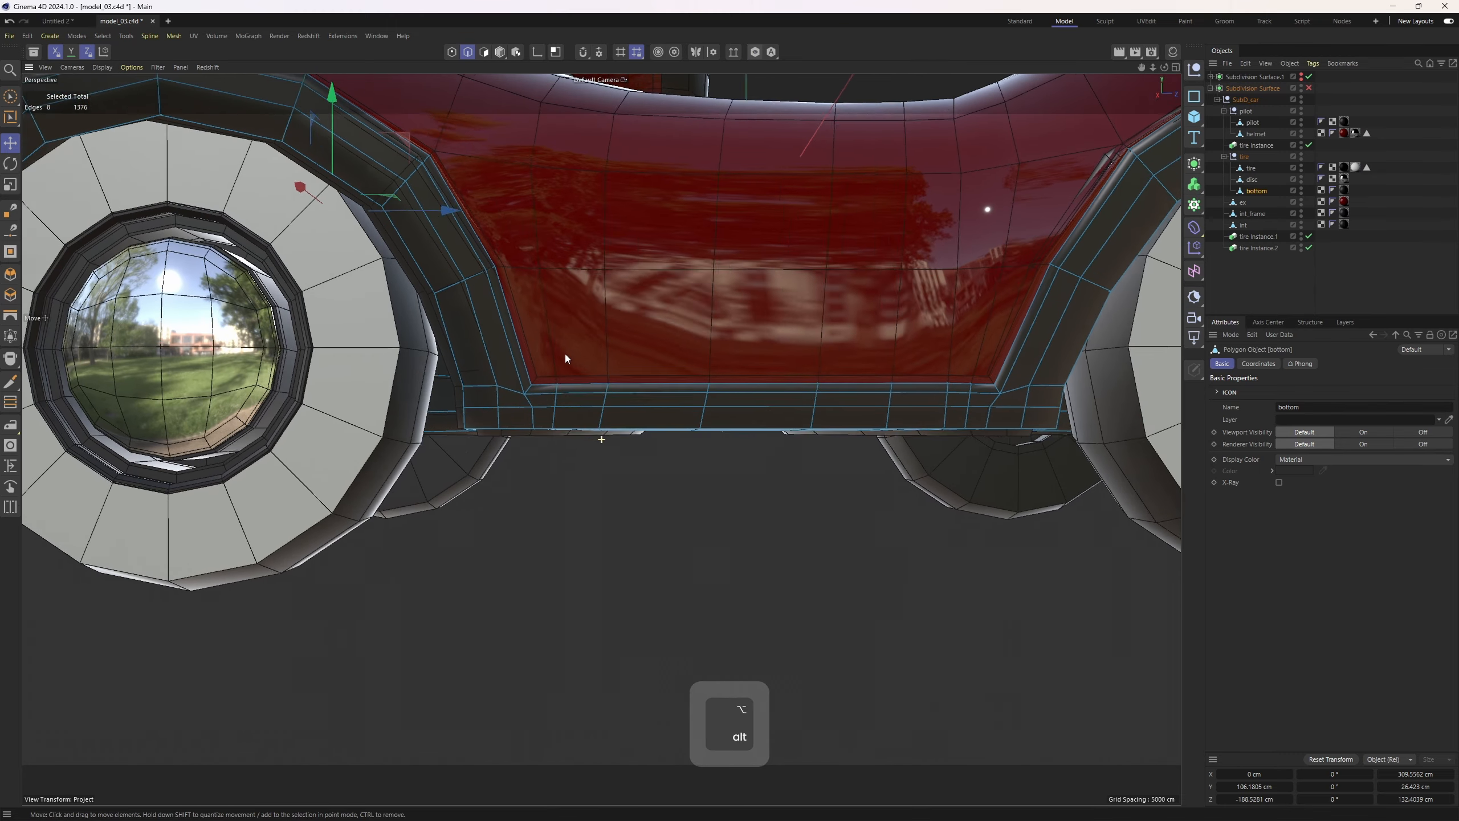
Inspect the seam edges between the bottom trim and the body, with the body's Subdivision Surface re-enabled
{"action": "right_click_drag", "start_coordinate": [565, 353], "coordinate": [529, 395], "text": "alt"}
{"action": "scroll", "coordinate": [534, 359], "scroll_direction": "up", "scroll_amount": 3}
{"action": "middle_click_drag", "start_coordinate": [533, 359], "coordinate": [517, 411], "text": "alt"}
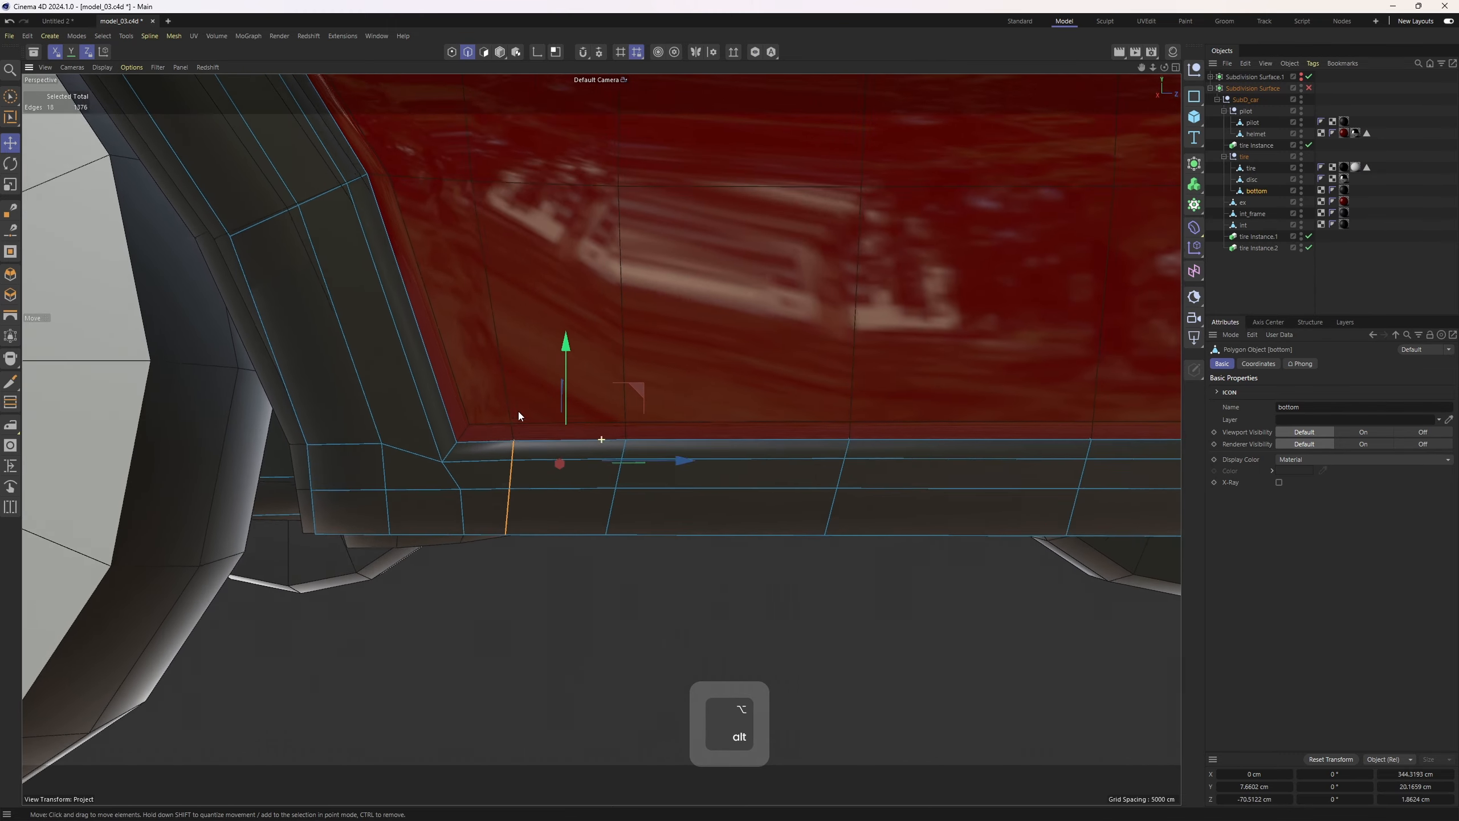
{"action": "left_click_drag", "start_coordinate": [517, 411], "coordinate": [526, 482], "text": "alt"}
{"action": "middle_click_drag", "start_coordinate": [527, 431], "coordinate": [540, 406], "text": "alt"}
{"action": "left_click_drag", "start_coordinate": [540, 405], "coordinate": [536, 368], "text": "alt"}
{"action": "scroll", "coordinate": [535, 368], "scroll_direction": "up", "scroll_amount": 2}
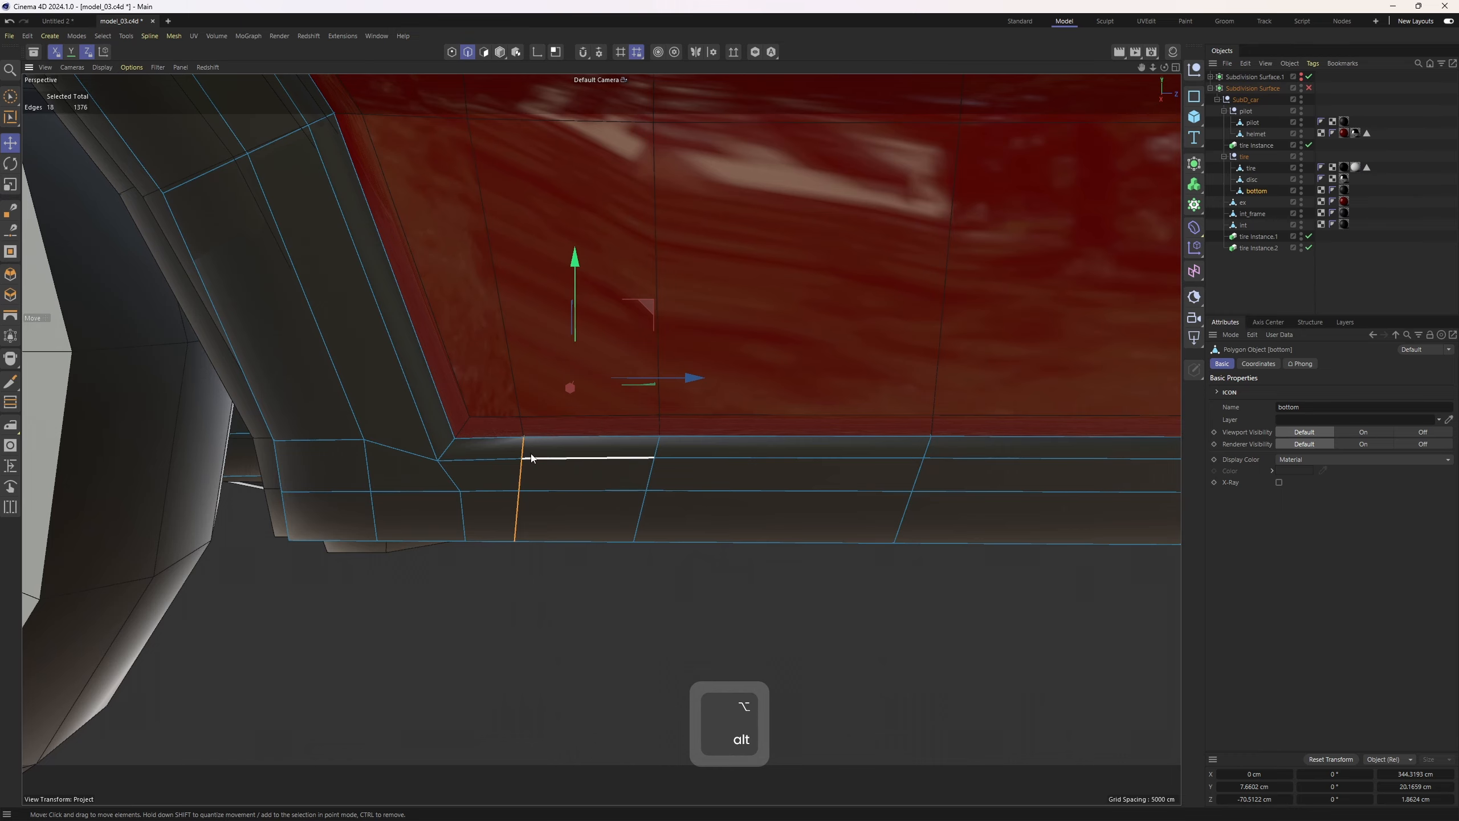
{"action": "scroll", "coordinate": [461, 433], "scroll_direction": "down", "scroll_amount": 2}
{"action": "left_click", "coordinate": [1309, 88]}
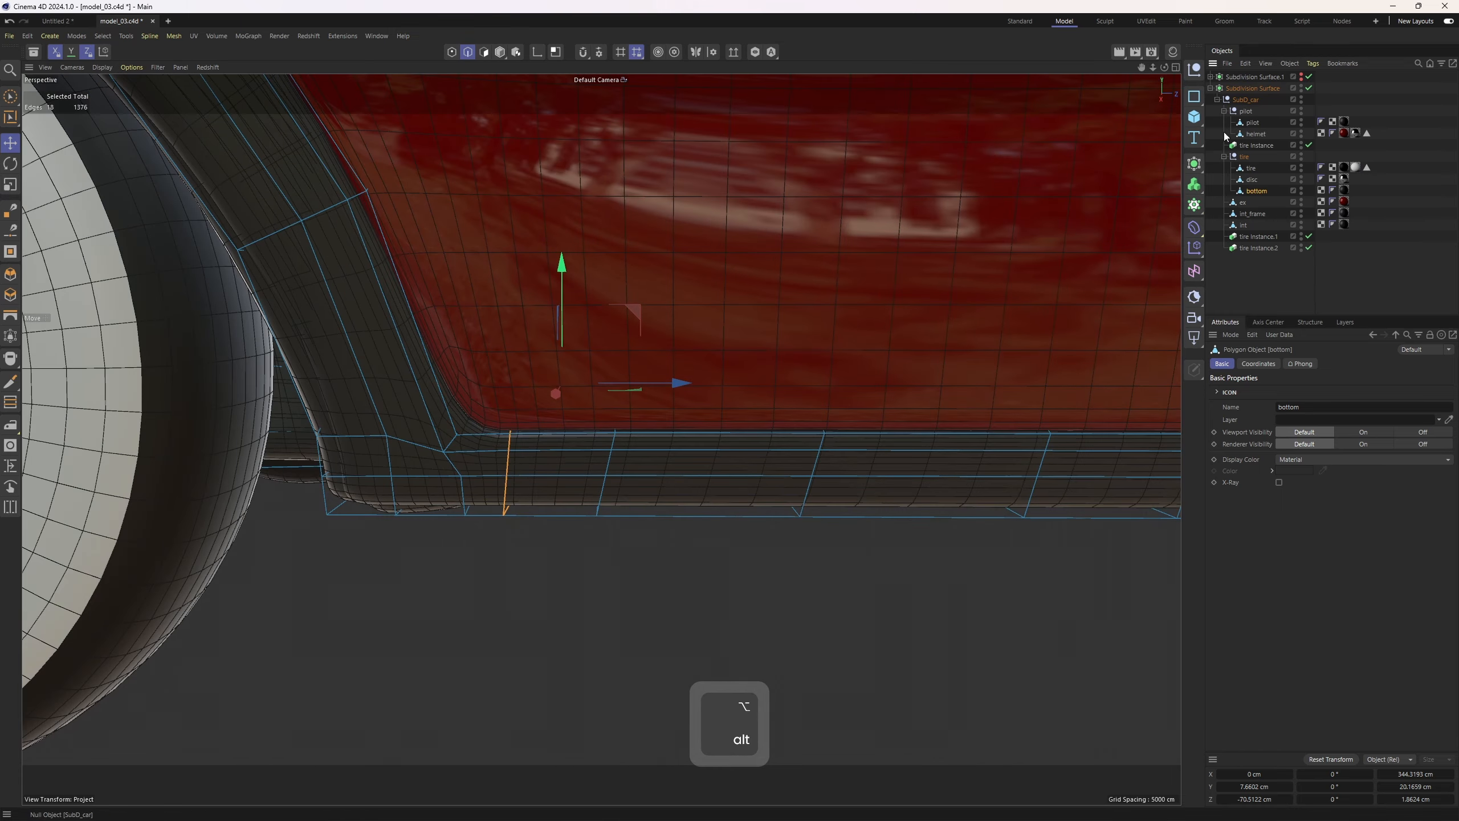
{"action": "left_click_drag", "start_coordinate": [495, 452], "coordinate": [486, 381], "text": "alt"}
{"action": "scroll", "coordinate": [489, 420], "scroll_direction": "up", "scroll_amount": 4}
{"action": "scroll", "coordinate": [455, 392], "scroll_direction": "down", "scroll_amount": 2}
{"action": "scroll", "coordinate": [480, 435], "scroll_direction": "down", "scroll_amount": 1}
{"action": "scroll", "coordinate": [497, 388], "scroll_direction": "down", "scroll_amount": 3}
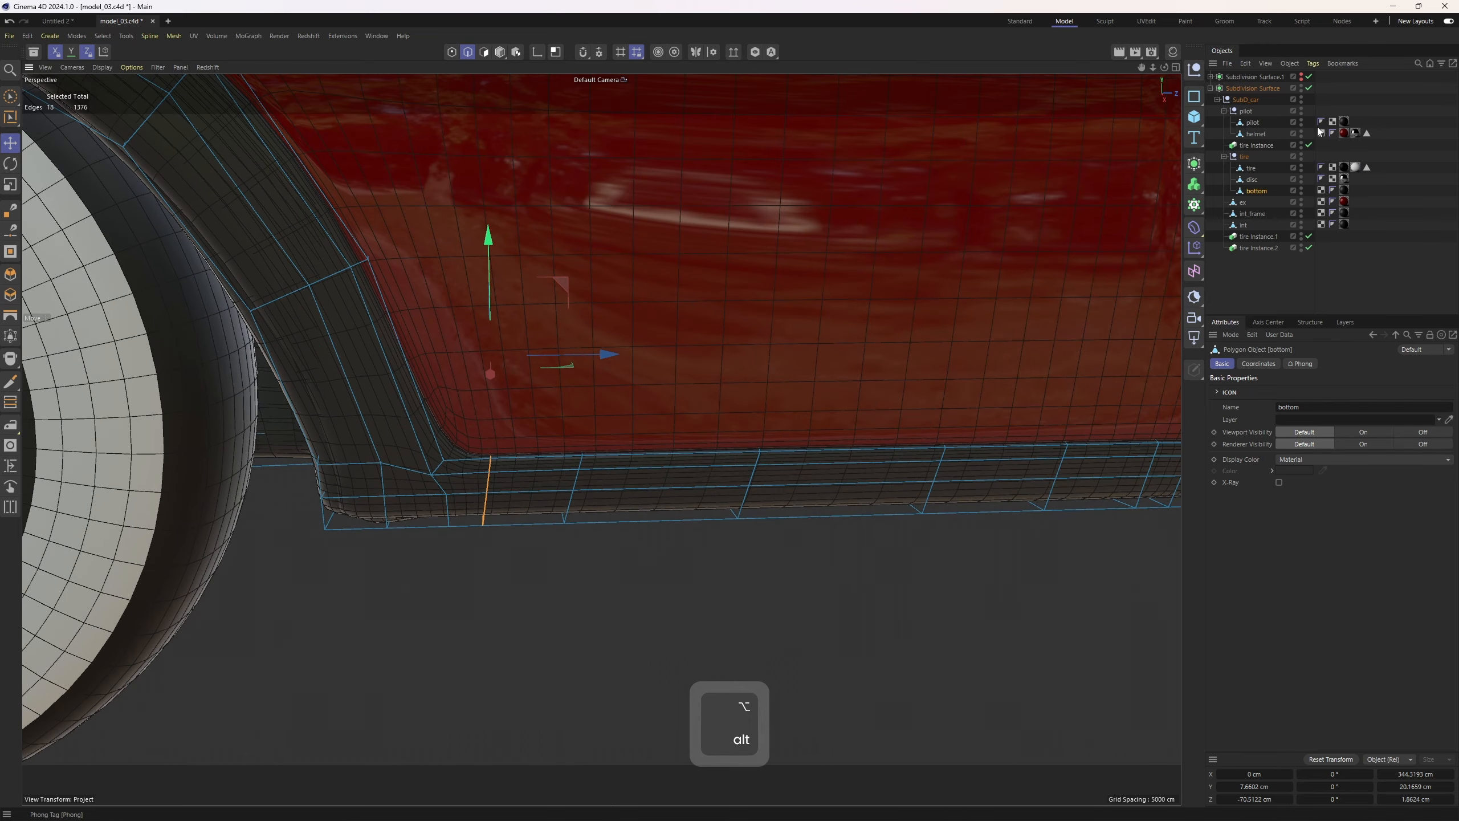
{"action": "left_click_drag", "start_coordinate": [603, 322], "coordinate": [574, 400], "text": "alt"}
{"action": "key", "text": "4"}
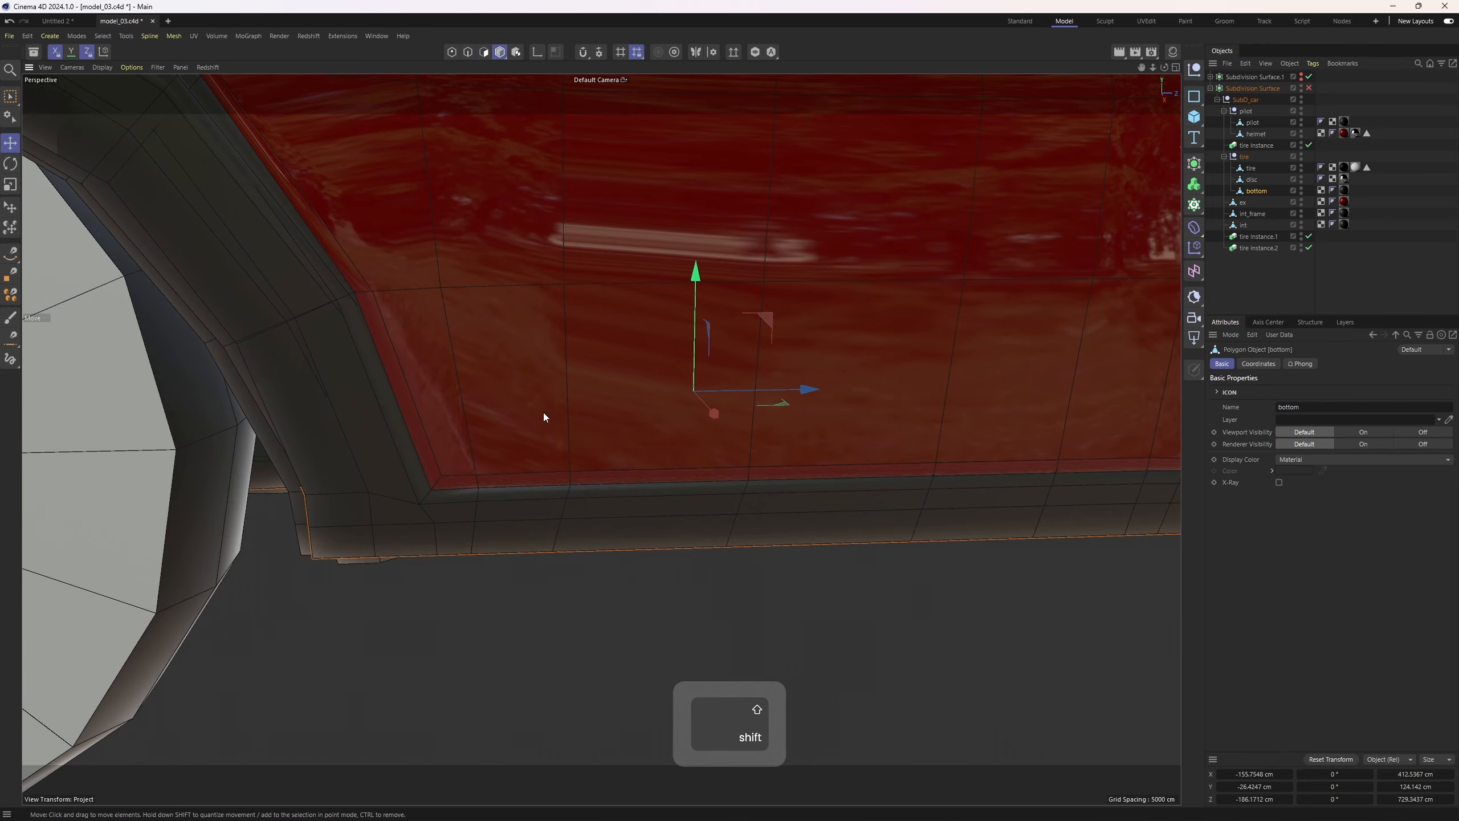
Select the bottom and ex objects together and switch to edge mode
{"action": "left_click", "coordinate": [543, 412], "text": "shift"}
{"action": "scroll", "coordinate": [613, 333], "scroll_direction": "down", "scroll_amount": 3}
{"action": "left_click_drag", "start_coordinate": [613, 333], "coordinate": [607, 365], "text": "alt"}
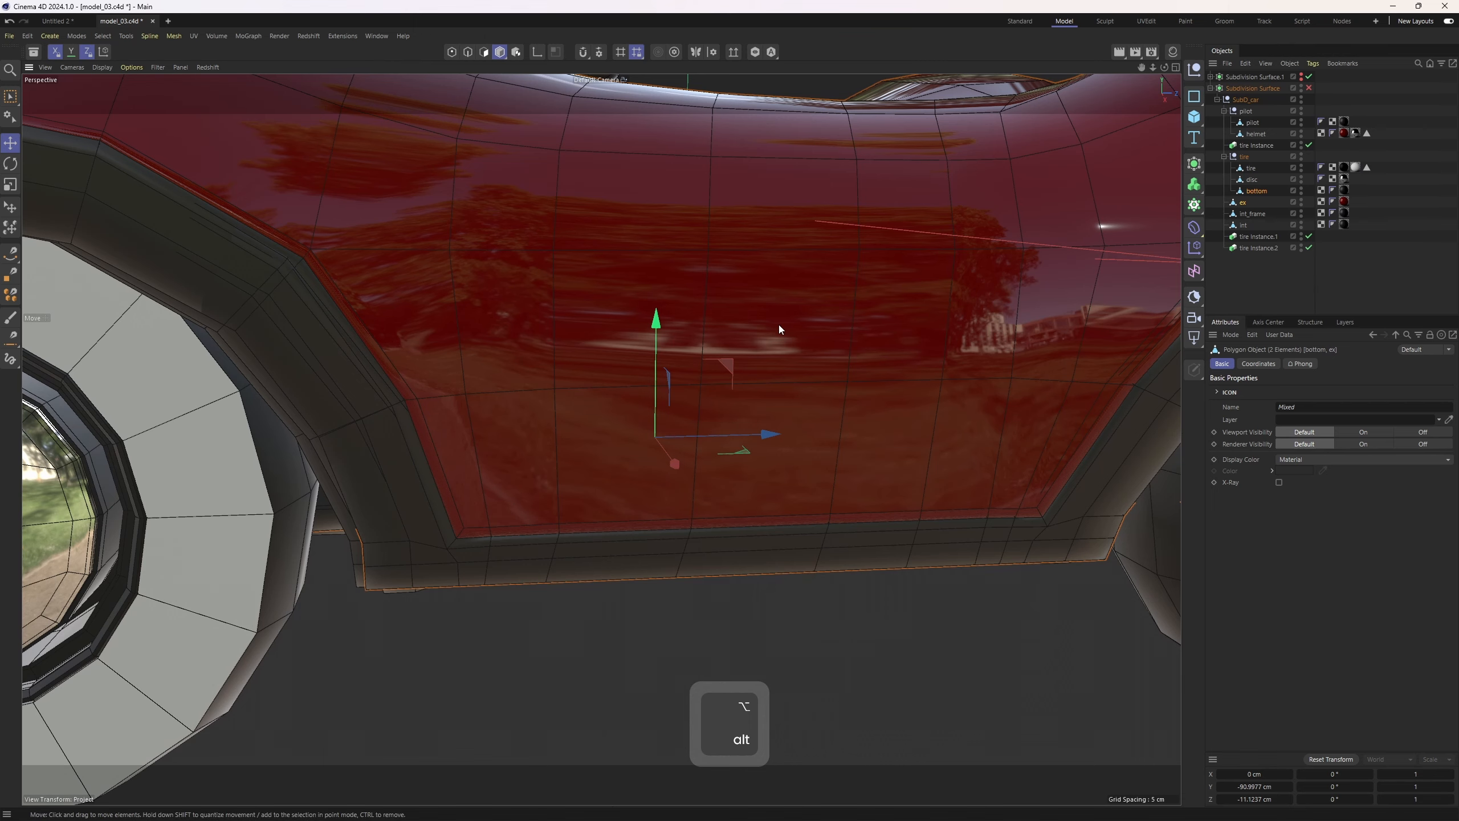
{"action": "key", "text": "2"}
{"action": "left_click_drag", "start_coordinate": [555, 383], "coordinate": [515, 503], "text": "alt"}
{"action": "scroll", "coordinate": [520, 486], "scroll_direction": "up", "scroll_amount": 3}
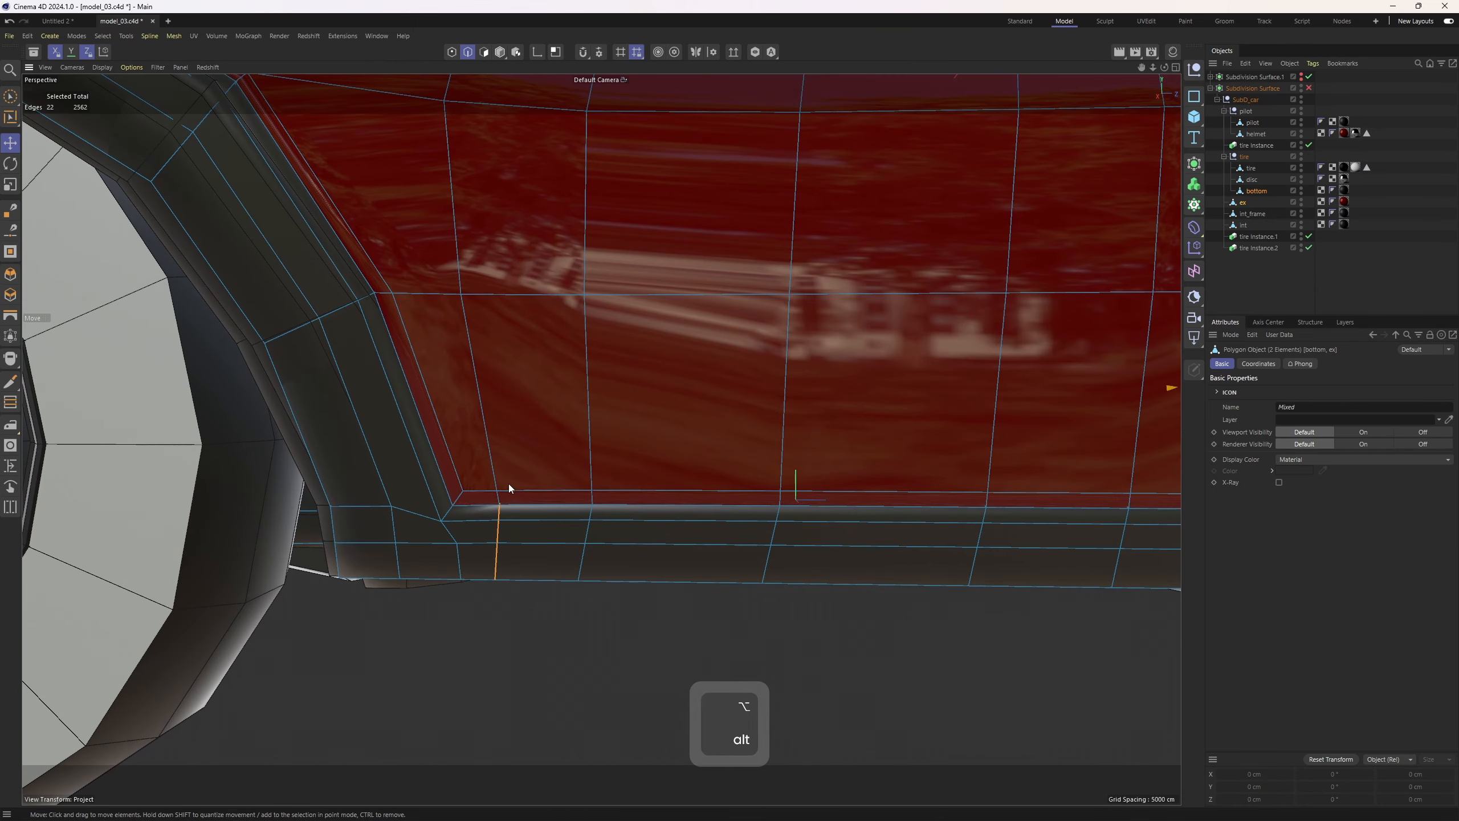
Switch the viewport to wireframe display and inspect the bottom trim's edges from the side view
{"action": "key", "text": "n"}
{"action": "key", "text": "g"}
{"action": "key", "text": "0"}
{"action": "scroll", "coordinate": [579, 401], "scroll_direction": "down", "scroll_amount": 3}
{"action": "left_click_drag", "start_coordinate": [579, 401], "coordinate": [567, 436], "text": "alt"}
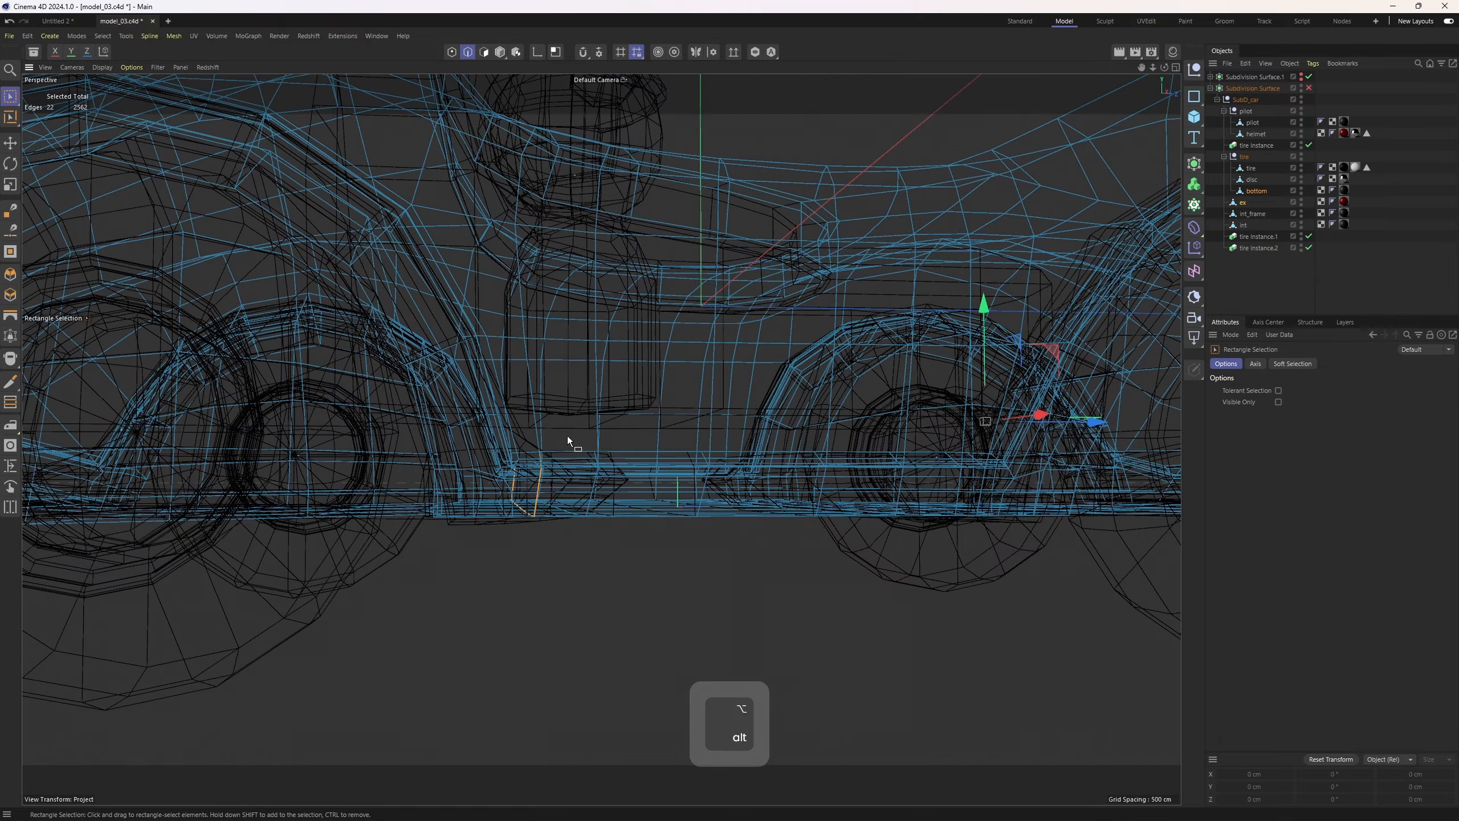
{"action": "middle_click", "coordinate": [567, 435]}
{"action": "middle_click", "coordinate": [351, 610]}
{"action": "right_click_drag", "start_coordinate": [602, 440], "coordinate": [449, 477], "text": "alt"}
{"action": "middle_click_drag", "start_coordinate": [449, 477], "coordinate": [603, 439], "text": "alt"}
{"action": "right_click_drag", "start_coordinate": [602, 440], "coordinate": [692, 434], "text": "alt"}
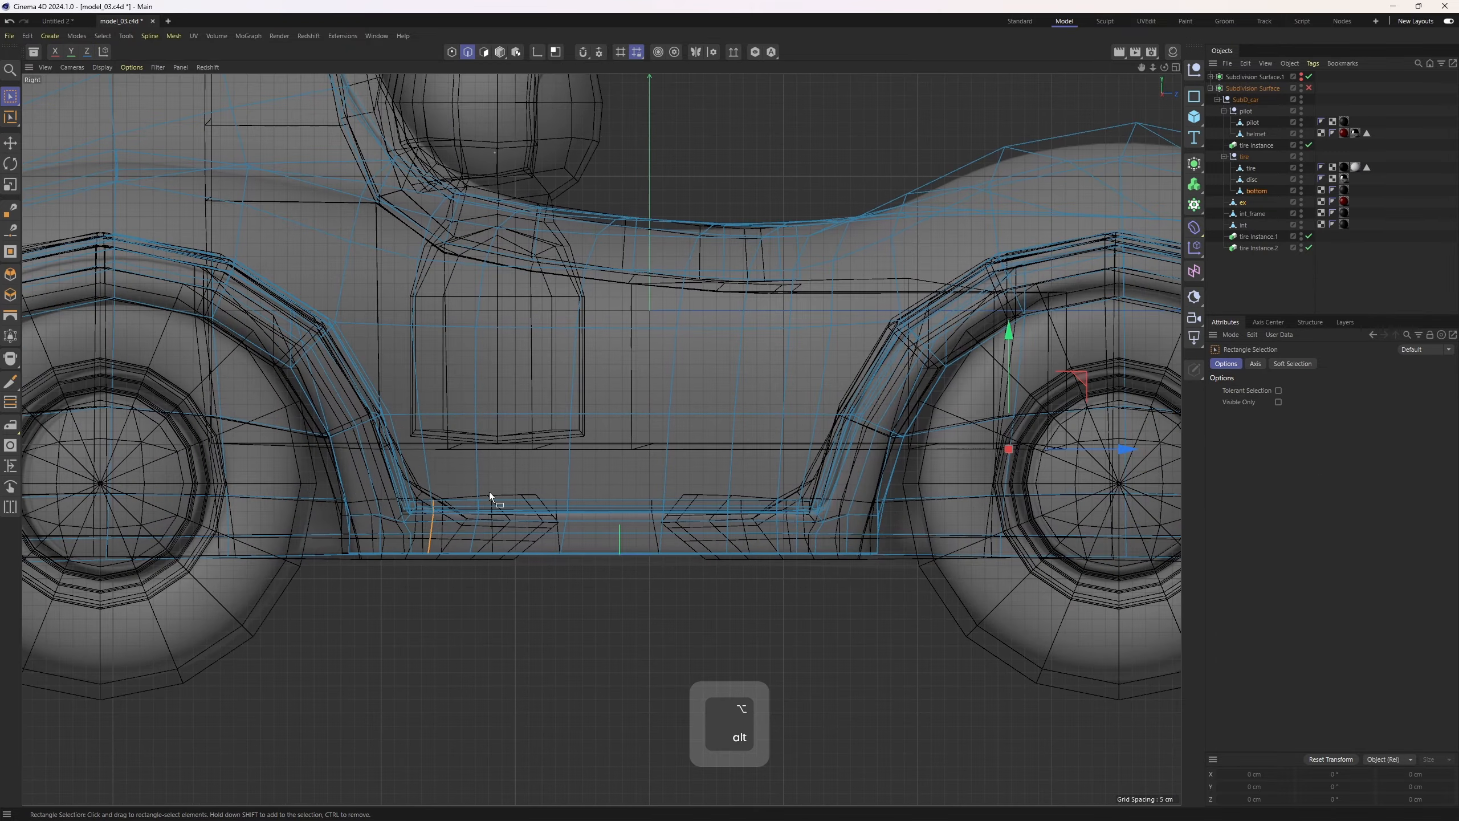
{"action": "middle_click_drag", "start_coordinate": [459, 505], "coordinate": [523, 465], "text": "alt"}
{"action": "mouse_move", "coordinate": [523, 465]}
{"action": "right_mouse_down", "text": "alt"}
{"action": "mouse_move", "coordinate": [537, 457]}
{"action": "mouse_move", "coordinate": [497, 470]}
{"action": "right_mouse_up", "text": "alt"}
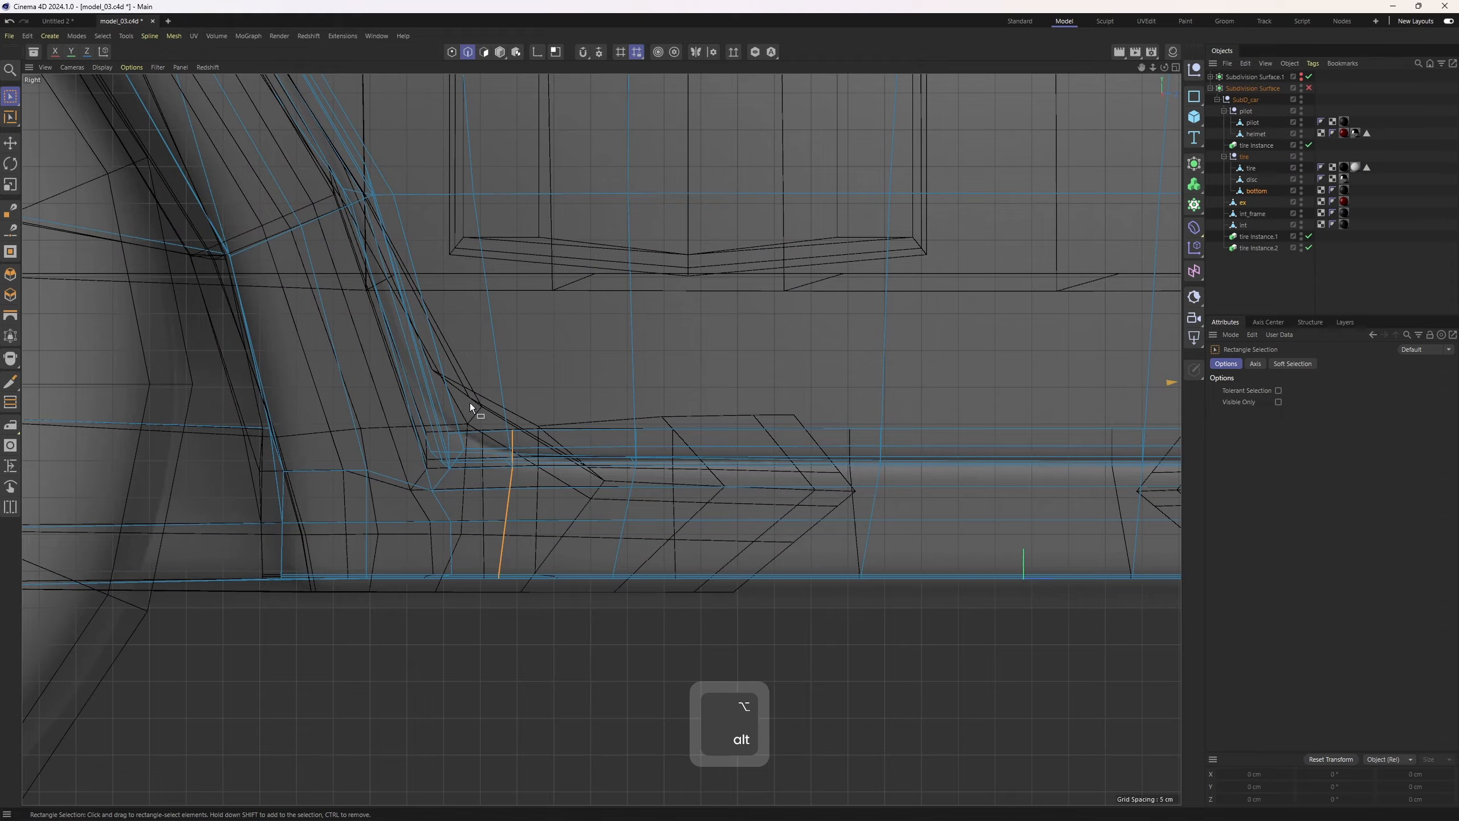
{"action": "left_click_drag", "start_coordinate": [470, 402], "coordinate": [550, 618]}
Return to the perspective view with shaded lines and inspect the seam edges with the Subdivision Surface toggled
{"action": "middle_click", "coordinate": [604, 563]}
{"action": "middle_click", "coordinate": [435, 369]}
{"action": "right_click_drag", "start_coordinate": [435, 369], "coordinate": [539, 422], "text": "alt"}
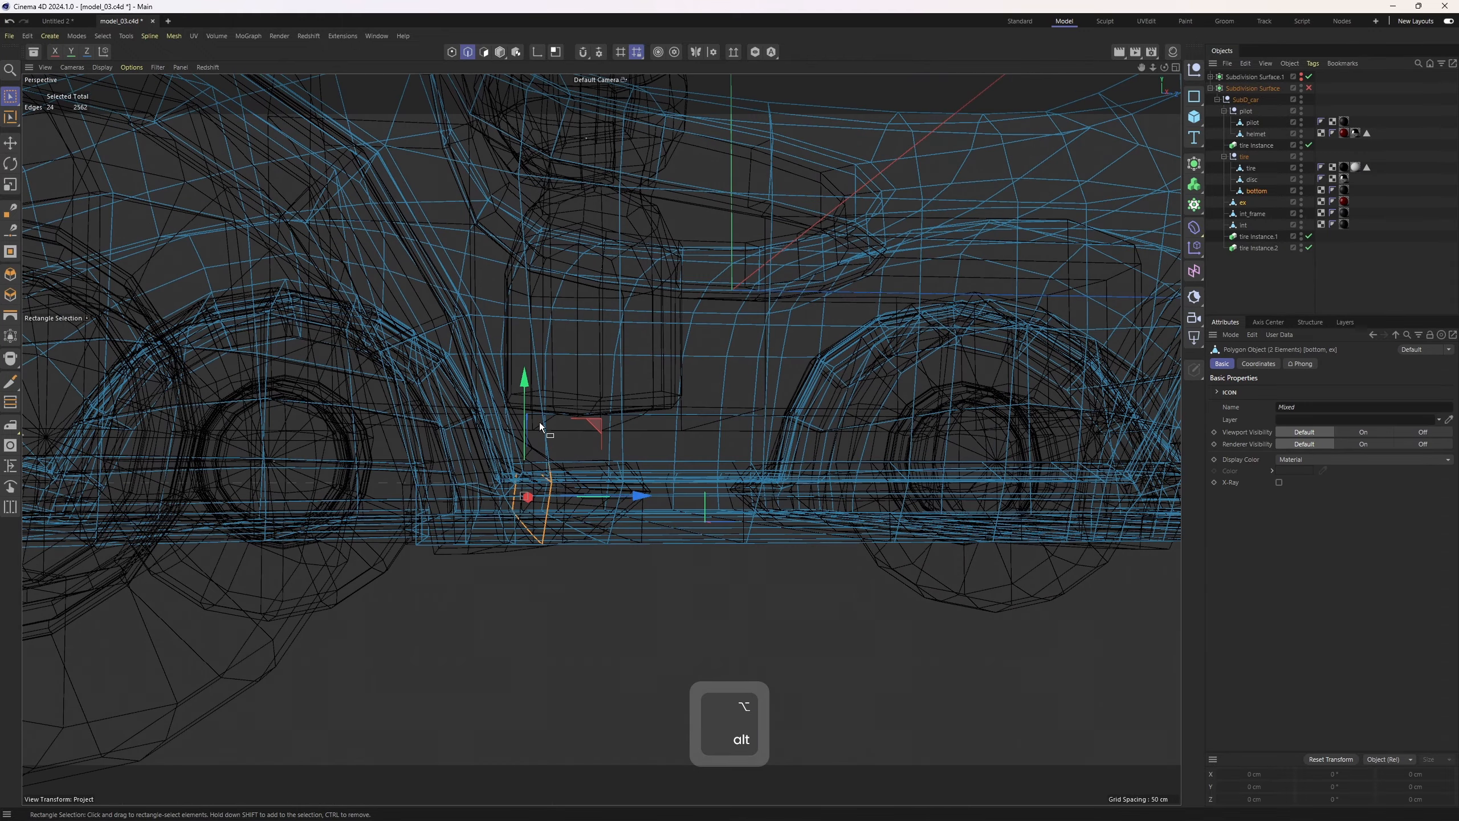
{"action": "key", "text": "n"}
{"action": "key", "text": "b"}
{"action": "mouse_move", "coordinate": [605, 435]}
{"action": "left_mouse_down", "text": "alt"}
{"action": "mouse_move", "coordinate": [574, 497]}
{"action": "mouse_move", "coordinate": [684, 552]}
{"action": "mouse_move", "coordinate": [627, 529]}
{"action": "left_mouse_up", "text": "alt"}
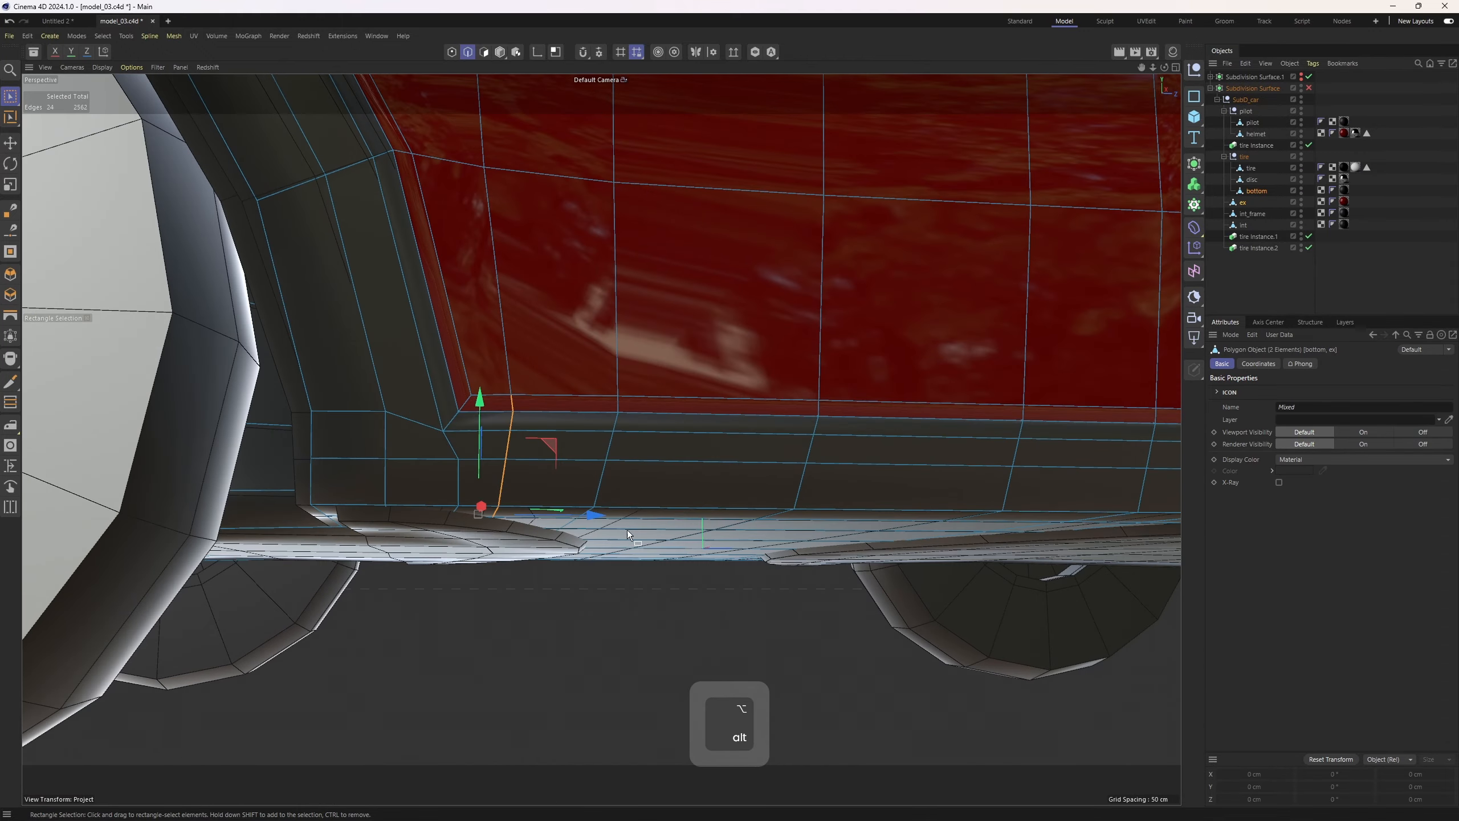
{"action": "key", "text": "ctrl+z"}
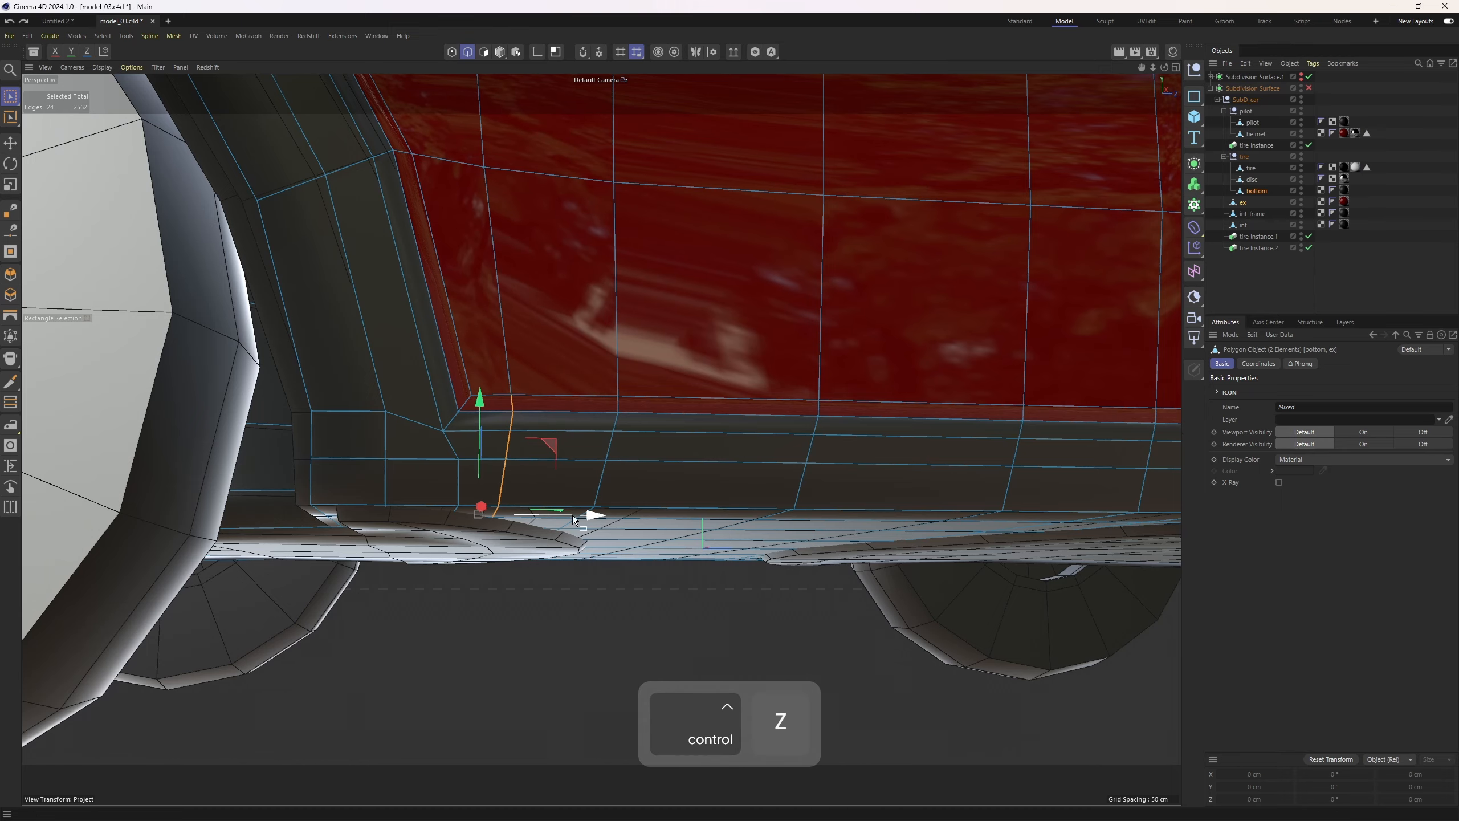
{"action": "key", "text": "q"}
{"action": "left_click_drag", "start_coordinate": [593, 514], "coordinate": [508, 396], "text": "alt"}
{"action": "middle_click_drag", "start_coordinate": [507, 395], "coordinate": [527, 452], "text": "alt"}
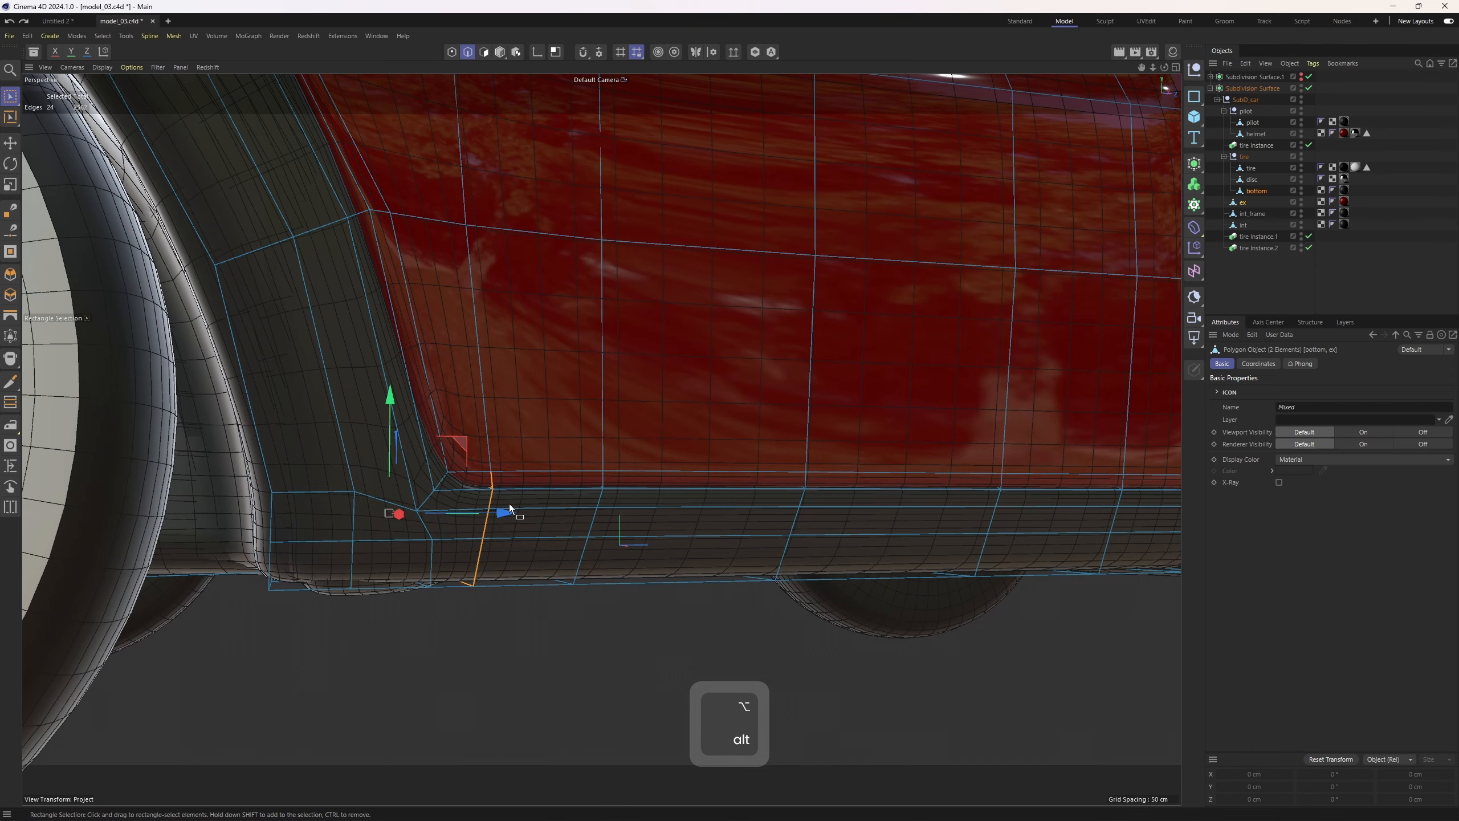
{"action": "mouse_move", "coordinate": [500, 520]}
{"action": "left_mouse_down"}
{"action": "mouse_move", "coordinate": [602, 570]}
{"action": "mouse_move", "coordinate": [459, 470]}
{"action": "mouse_move", "coordinate": [563, 482]}
{"action": "left_mouse_up"}
{"action": "key", "text": "ctrl+z"}
{"action": "right_click_drag", "start_coordinate": [564, 482], "coordinate": [470, 454], "text": "alt"}
{"action": "left_click", "coordinate": [1365, 224]}
Switch to plain Gouraud shading and examine the smoothed body along the bottom trim
{"action": "key", "text": "n"}
{"action": "key", "text": "a"}
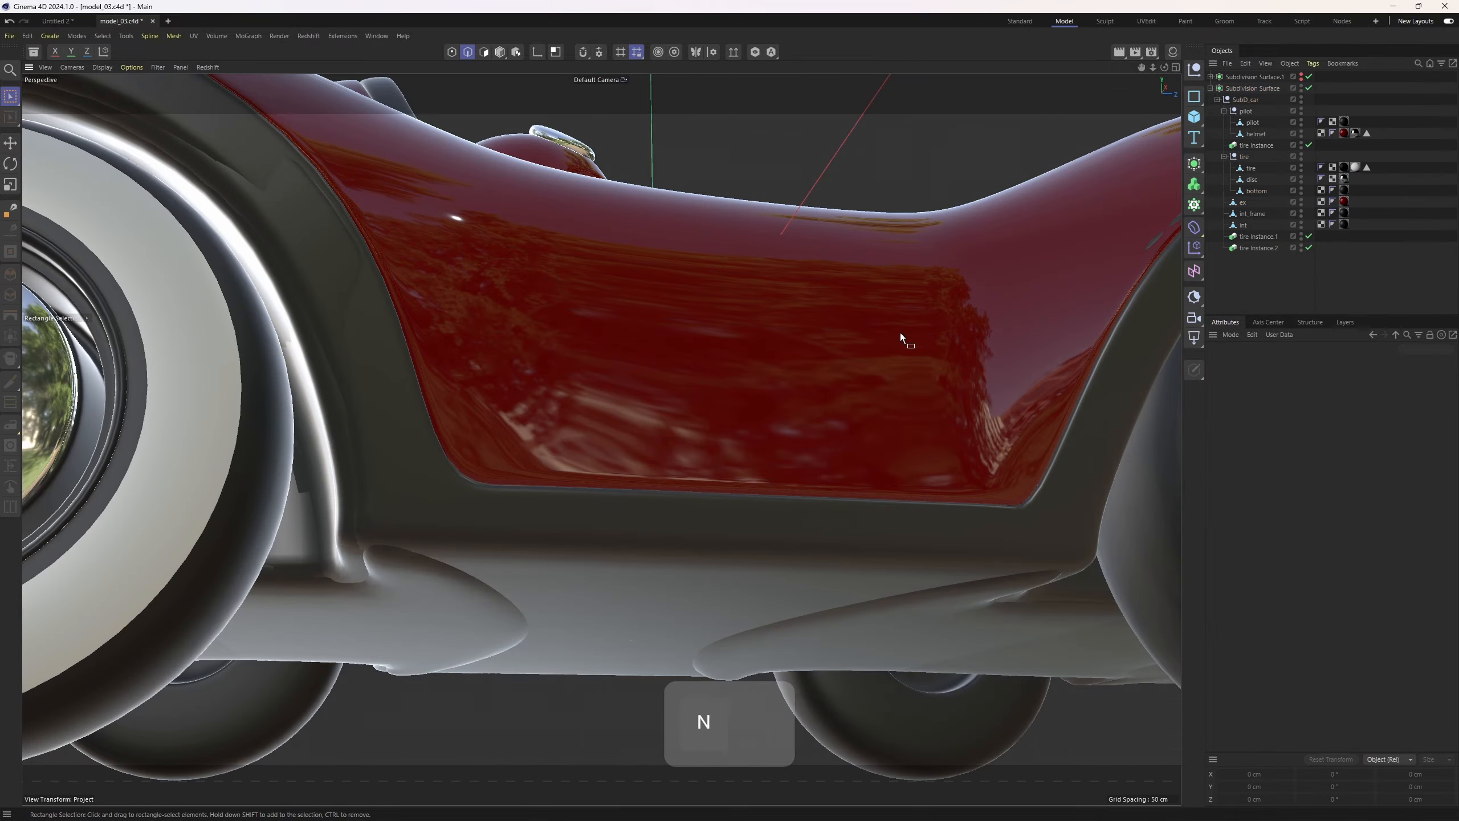
{"action": "mouse_move", "coordinate": [901, 333]}
{"action": "left_mouse_down", "text": "alt"}
{"action": "mouse_move", "coordinate": [568, 418]}
{"action": "mouse_move", "coordinate": [568, 445]}
{"action": "mouse_move", "coordinate": [577, 424]}
{"action": "mouse_move", "coordinate": [399, 439]}
{"action": "mouse_move", "coordinate": [393, 386]}
{"action": "mouse_move", "coordinate": [390, 454]}
{"action": "mouse_move", "coordinate": [521, 404]}
{"action": "mouse_move", "coordinate": [481, 435]}
{"action": "mouse_move", "coordinate": [501, 471]}
{"action": "mouse_move", "coordinate": [504, 452]}
{"action": "left_mouse_up", "text": "alt"}
{"action": "key", "text": "ctrl+z"}
{"action": "key", "text": "ctrl+z"}
{"action": "key", "text": "4"}
{"action": "left_click", "coordinate": [504, 452]}
{"action": "key", "text": "e"}
{"action": "left_click_drag", "start_coordinate": [355, 484], "coordinate": [373, 651]}
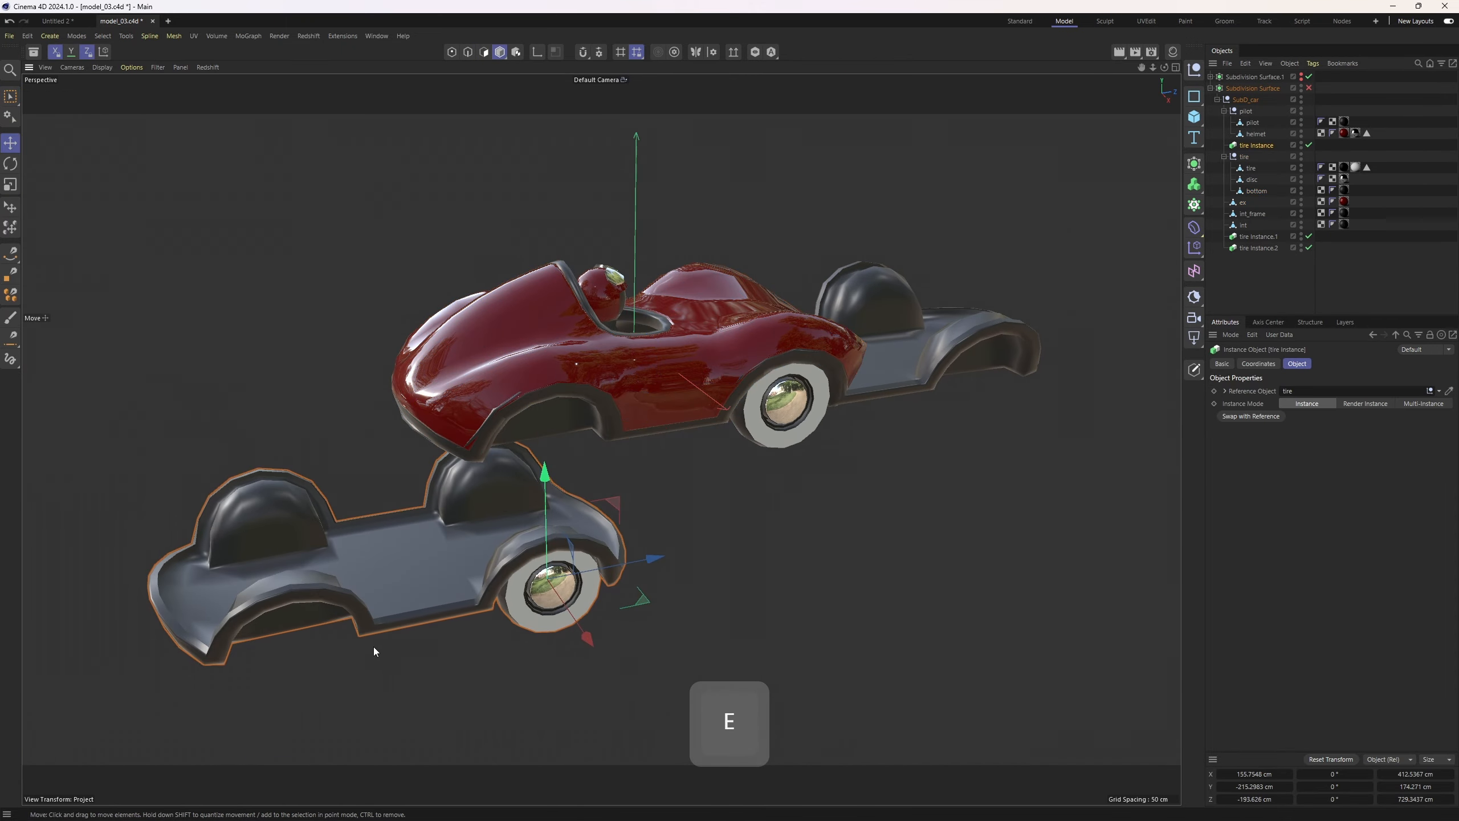
{"action": "key", "text": "ctrl+z"}
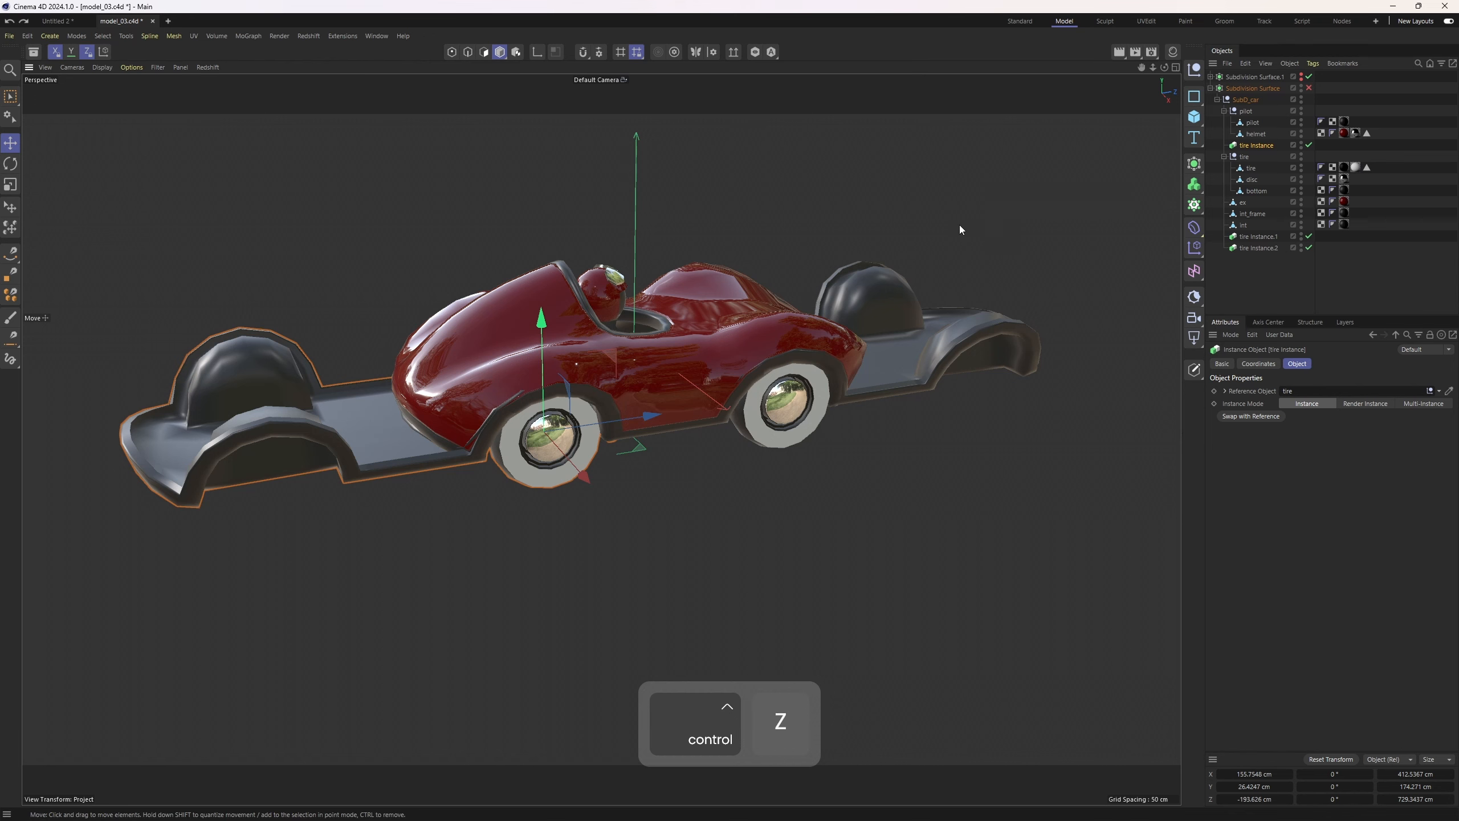
Move the bottom object out of the tire group so it sits directly below ex in the hierarchy
{"action": "right_click_drag", "start_coordinate": [1008, 222], "coordinate": [1120, 218], "text": "alt"}
{"action": "left_click", "coordinate": [1257, 193]}
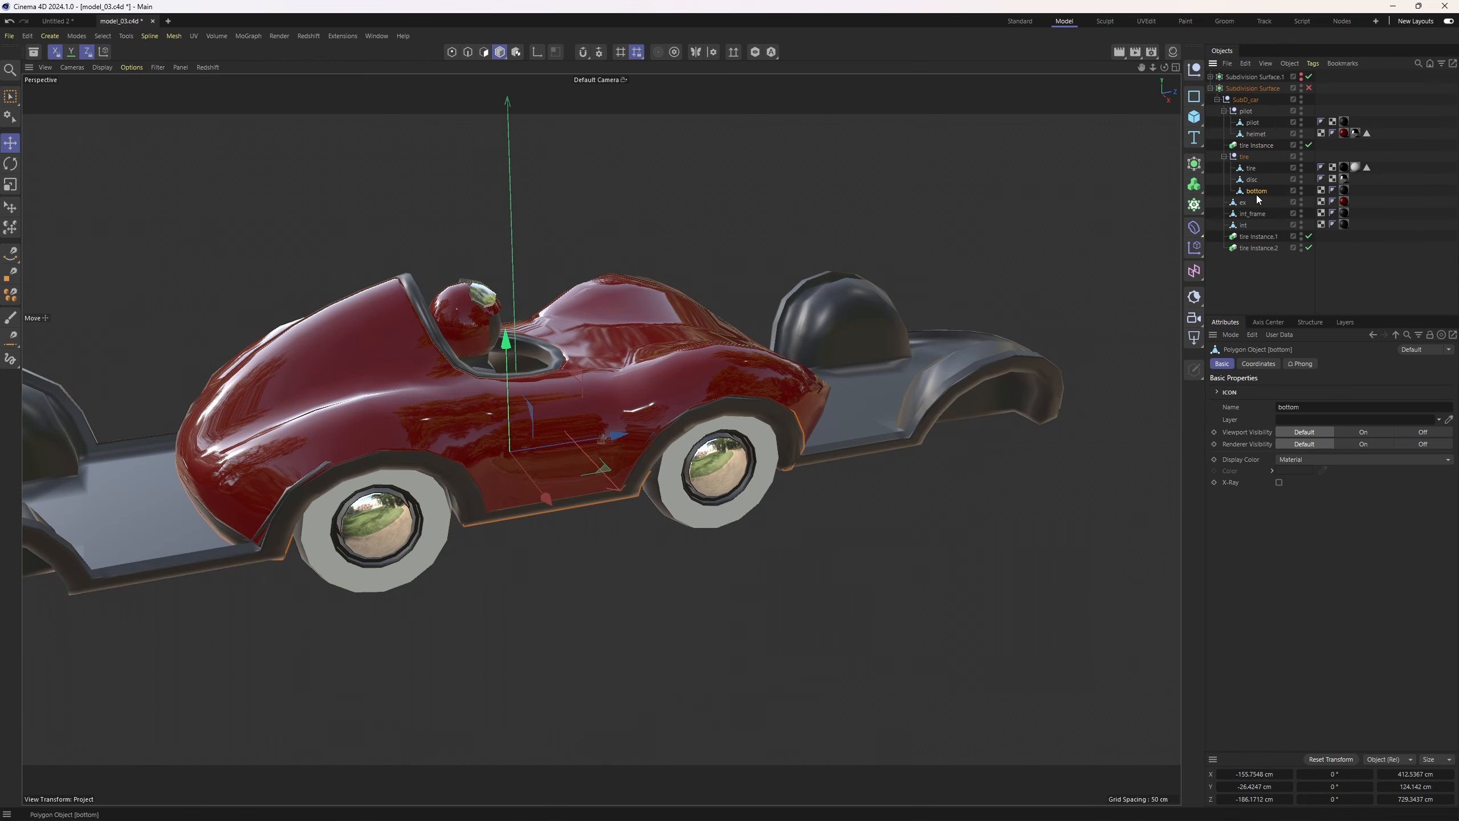
{"action": "left_click", "coordinate": [1224, 157]}
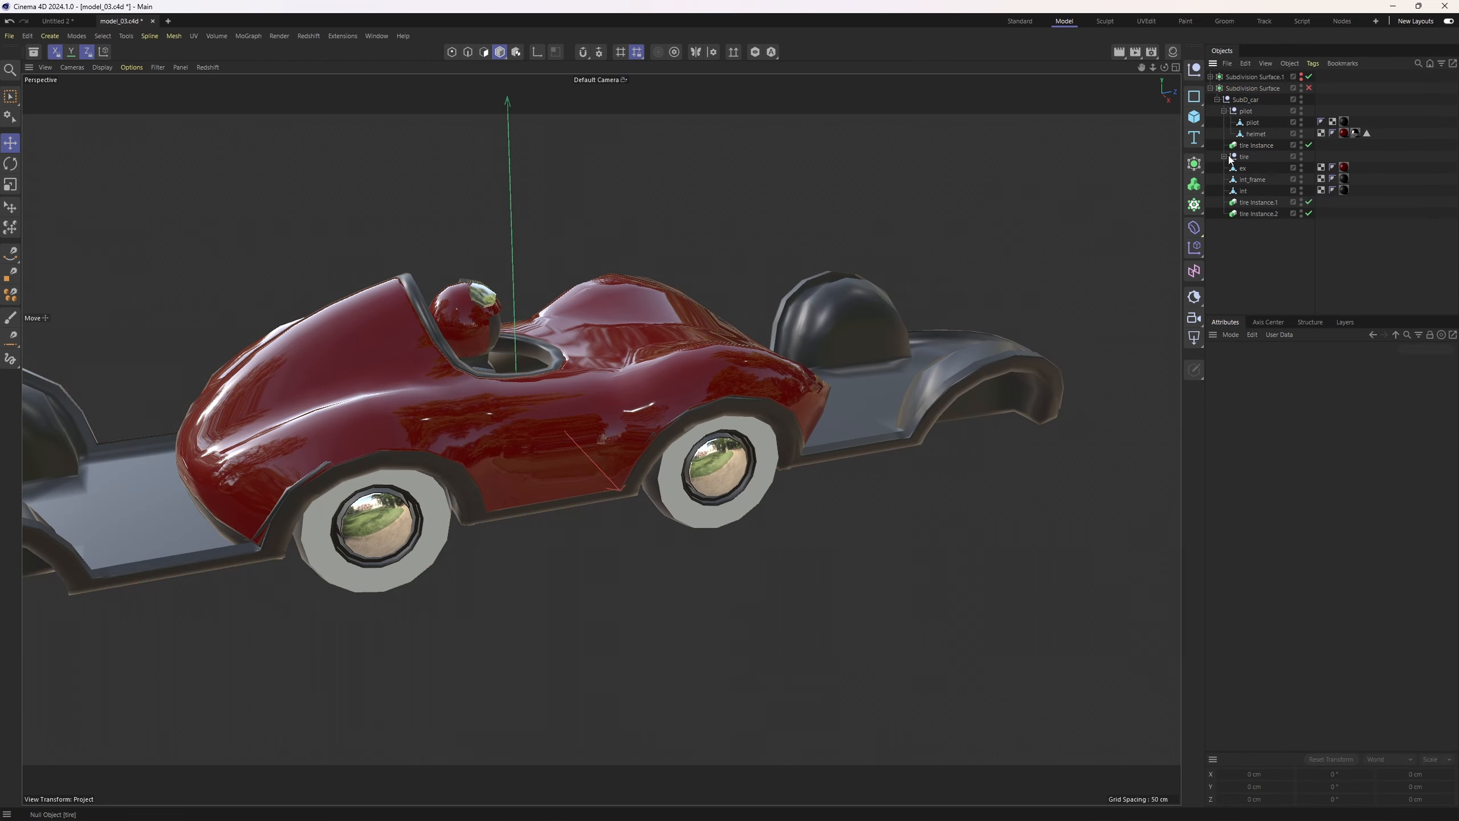
{"action": "left_click", "coordinate": [1258, 190]}
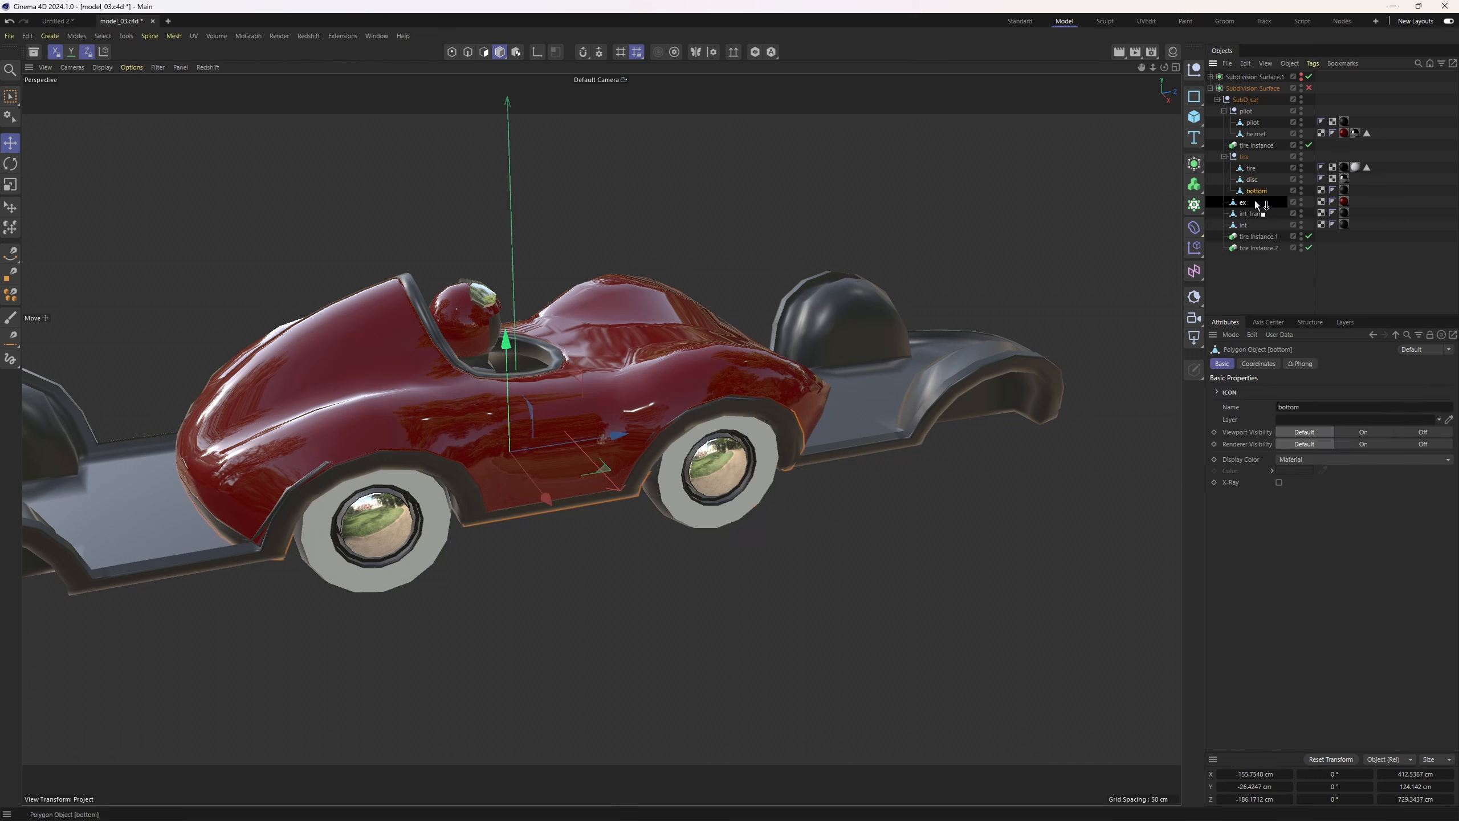
{"action": "left_click_drag", "start_coordinate": [1257, 203], "coordinate": [1255, 208]}
Select the ex and bottom objects together in point mode
{"action": "left_click_drag", "start_coordinate": [746, 373], "coordinate": [498, 242], "text": "alt"}
{"action": "right_click_drag", "start_coordinate": [497, 242], "coordinate": [581, 392], "text": "alt"}
{"action": "left_click", "coordinate": [581, 319]}
{"action": "key", "text": "1"}
{"action": "scroll", "coordinate": [392, 373], "scroll_direction": "up", "scroll_amount": 5}
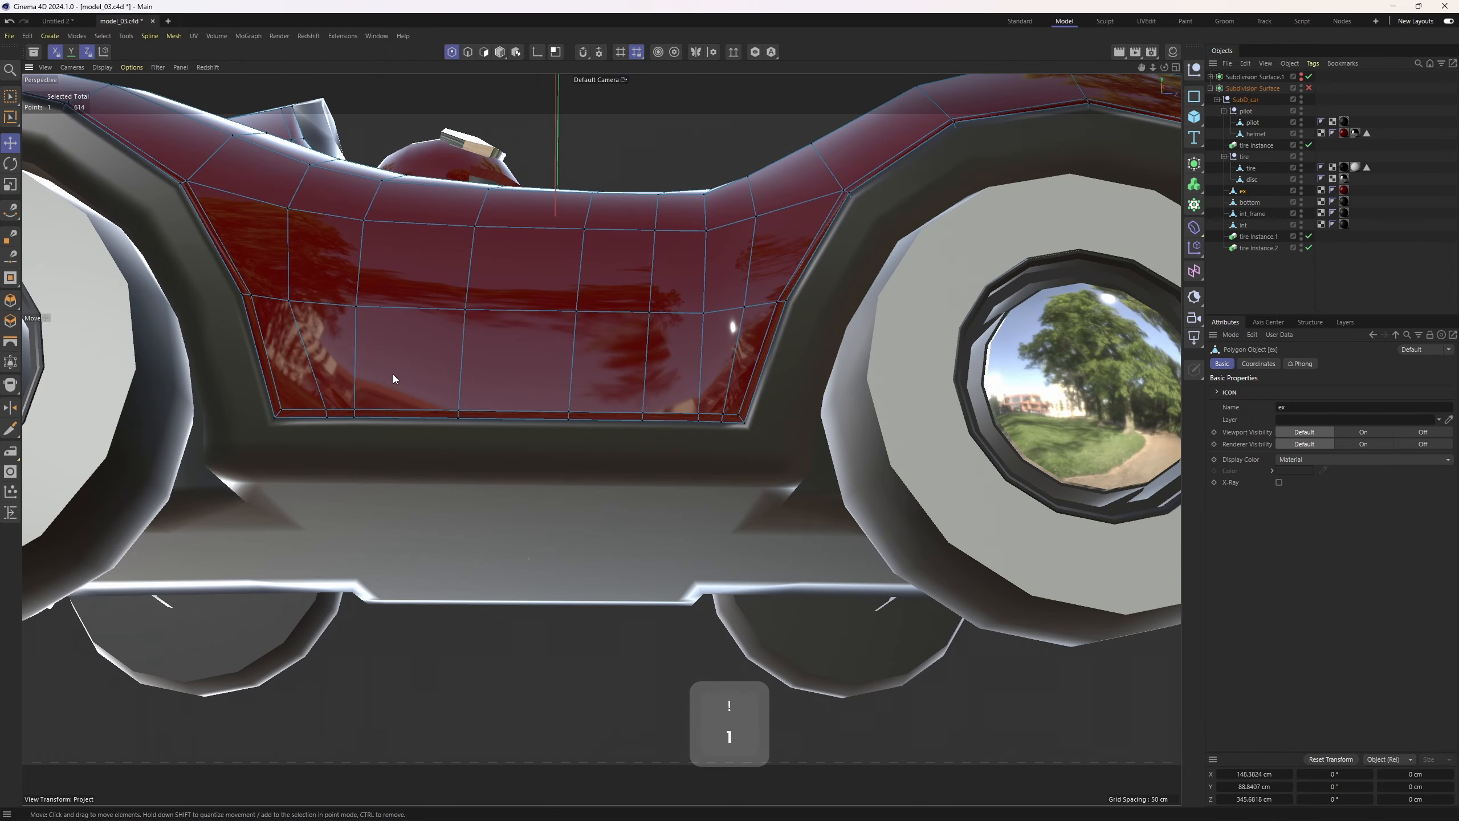
{"action": "scroll", "coordinate": [430, 524], "scroll_direction": "down", "scroll_amount": 5}
{"action": "left_click", "coordinate": [398, 490], "text": "ctrl"}
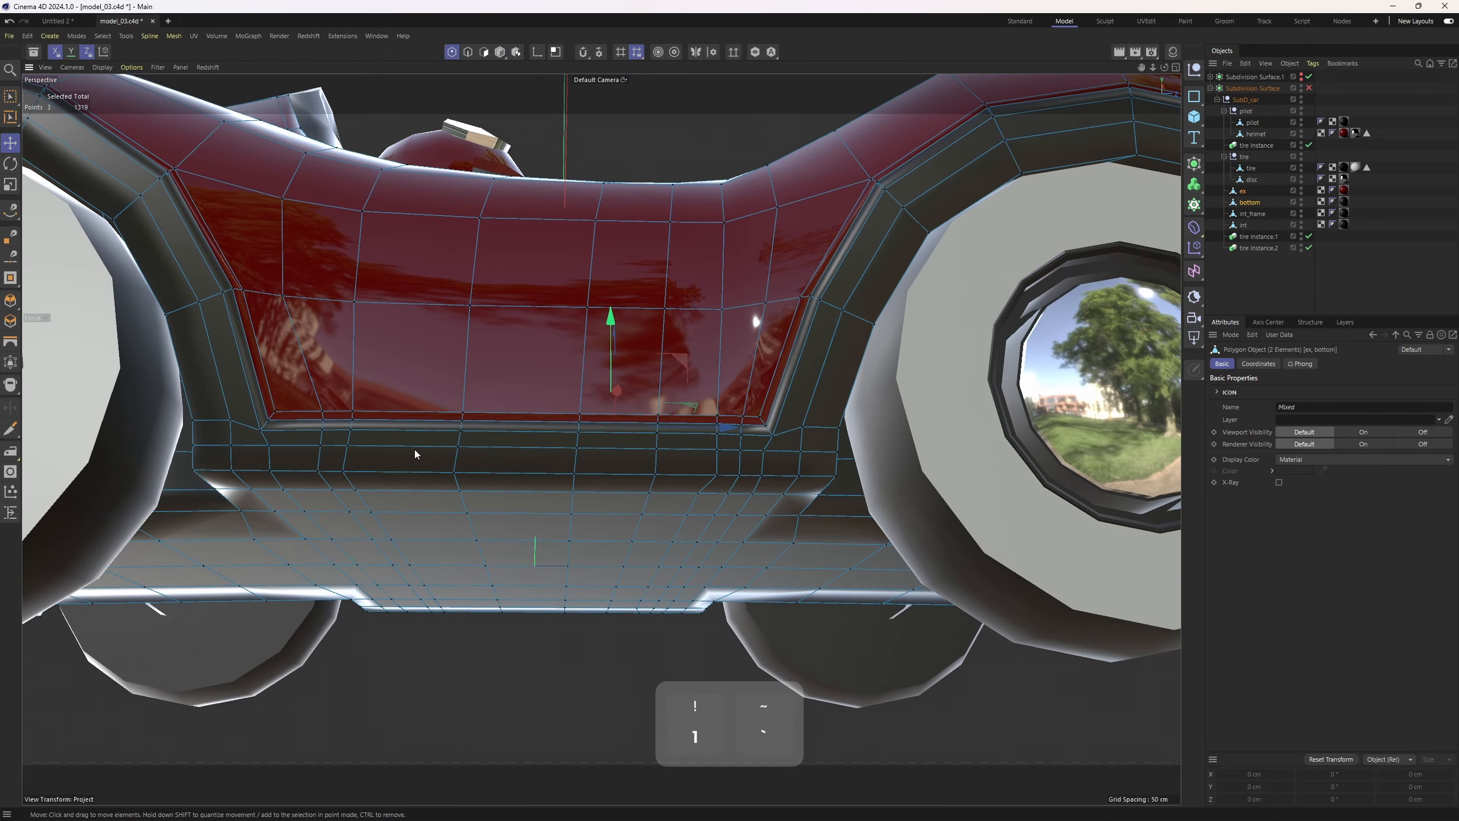
Select vertical columns of points across the ex and bottom trim in the side view to inspect their alignment
{"action": "key", "text": "space"}
{"action": "middle_click", "coordinate": [385, 523]}
{"action": "middle_click", "coordinate": [386, 523]}
{"action": "middle_click_drag", "start_coordinate": [458, 422], "coordinate": [308, 380], "text": "alt"}
{"action": "left_click_drag", "start_coordinate": [435, 368], "coordinate": [538, 633]}
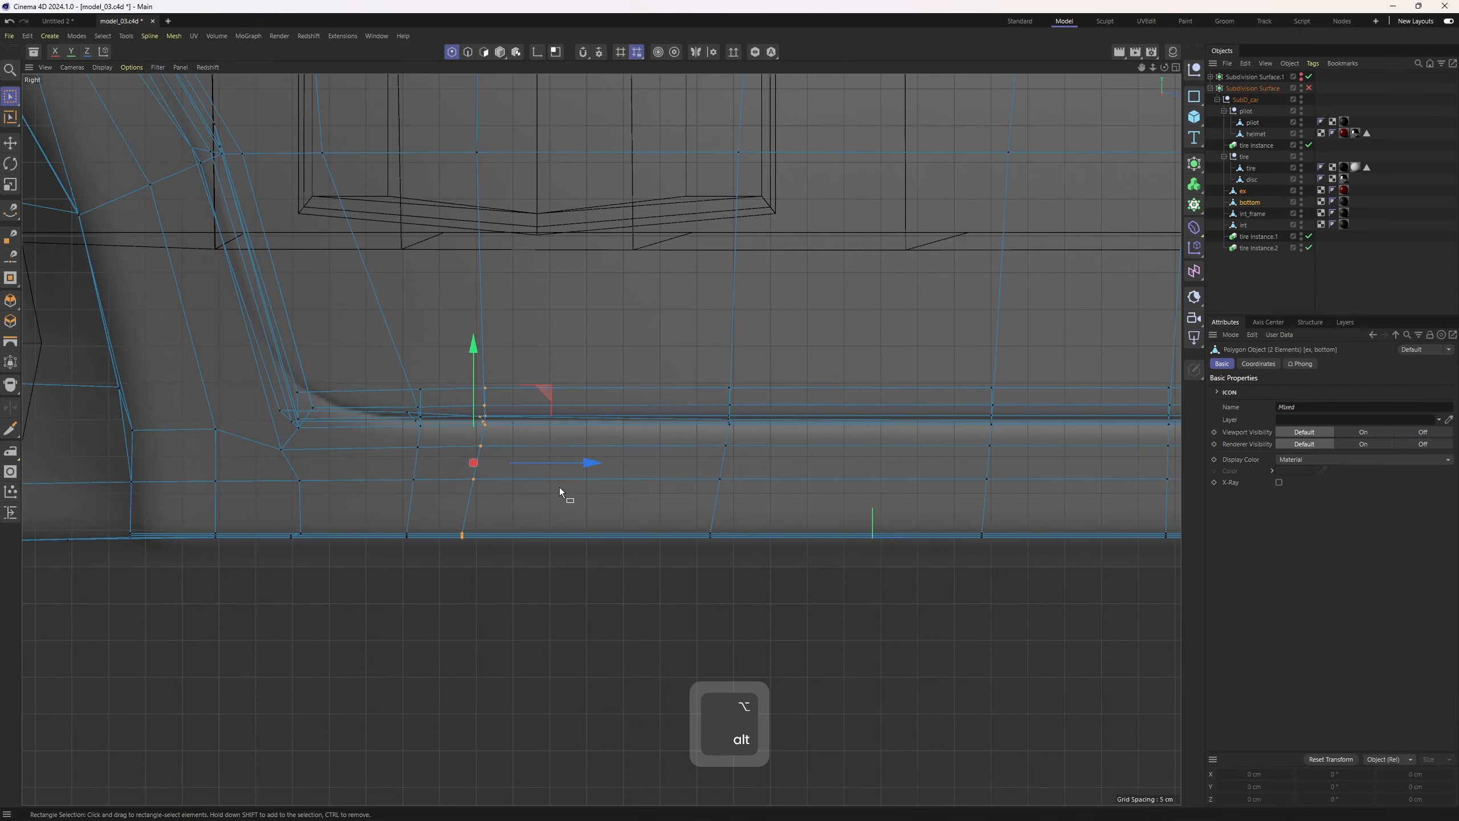
{"action": "middle_click_drag", "start_coordinate": [862, 377], "coordinate": [572, 385], "text": "alt"}
{"action": "scroll", "coordinate": [572, 385], "scroll_direction": "down", "scroll_amount": 2}
{"action": "middle_click_drag", "start_coordinate": [660, 345], "coordinate": [508, 362], "text": "alt"}
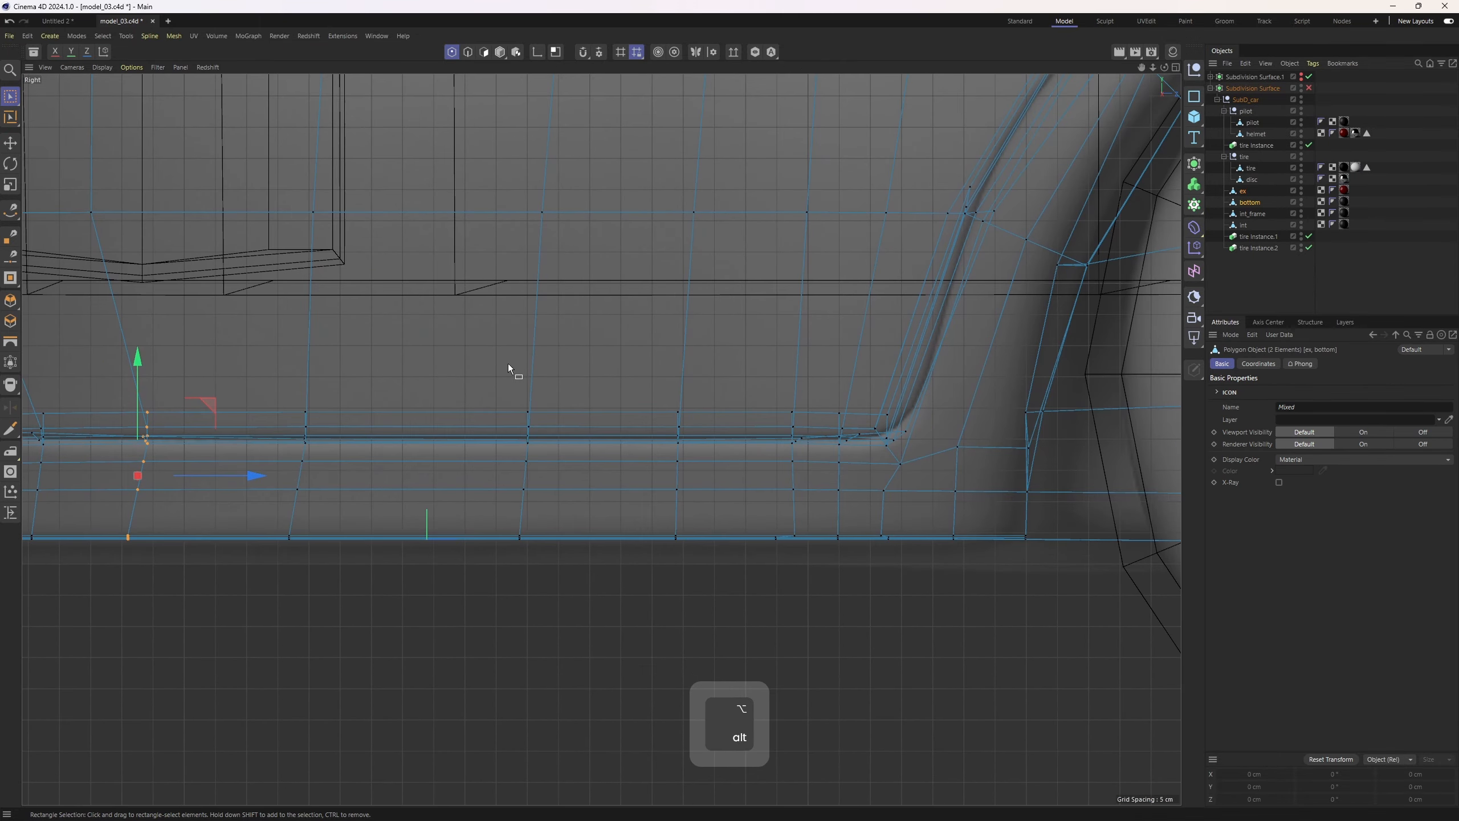
{"action": "left_click_drag", "start_coordinate": [703, 355], "coordinate": [867, 636]}
{"action": "middle_click", "coordinate": [862, 624]}
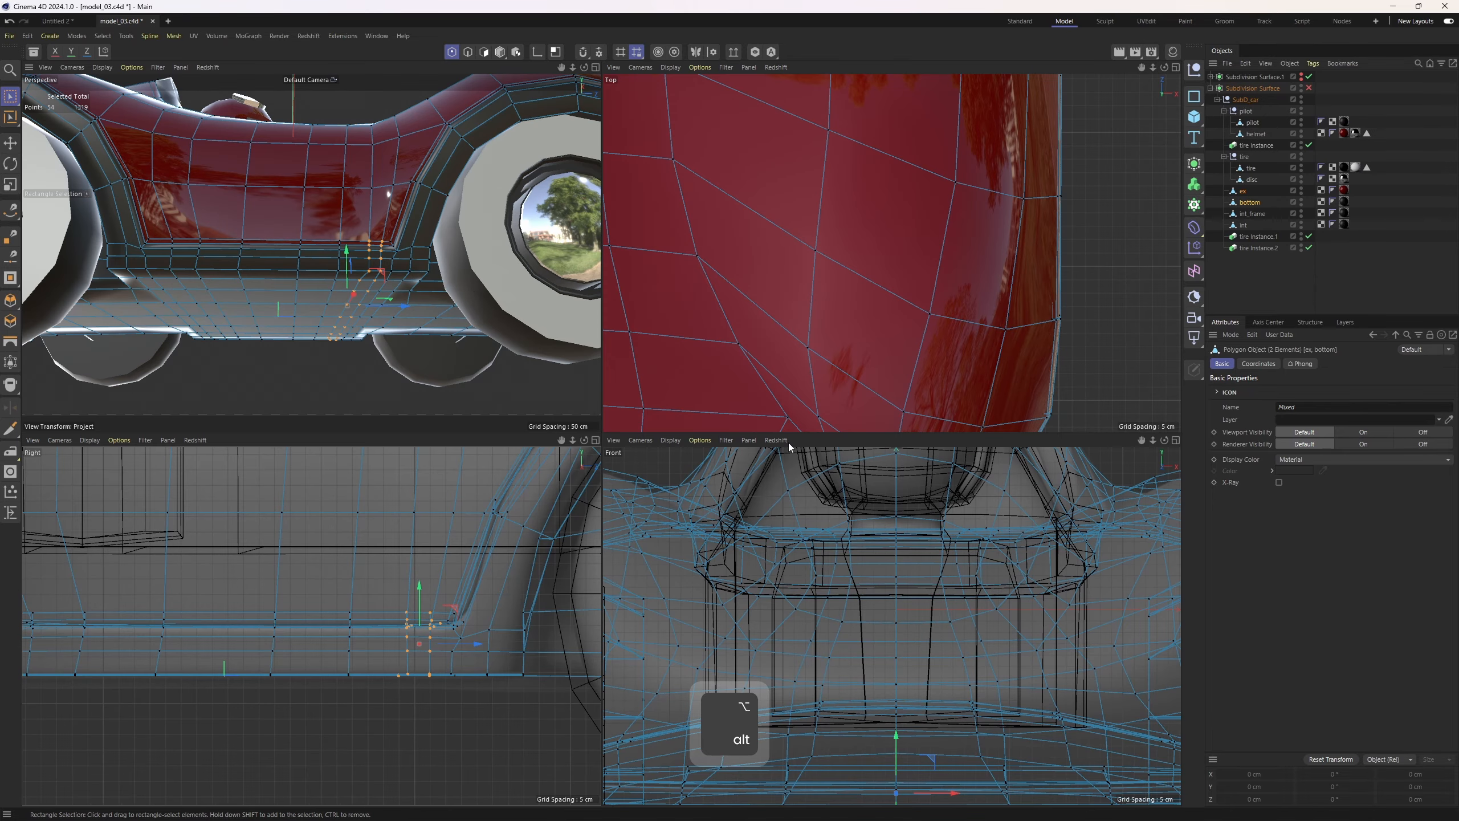
{"action": "middle_click", "coordinate": [580, 351]}
{"action": "scroll", "coordinate": [894, 469], "scroll_direction": "up", "scroll_amount": 3}
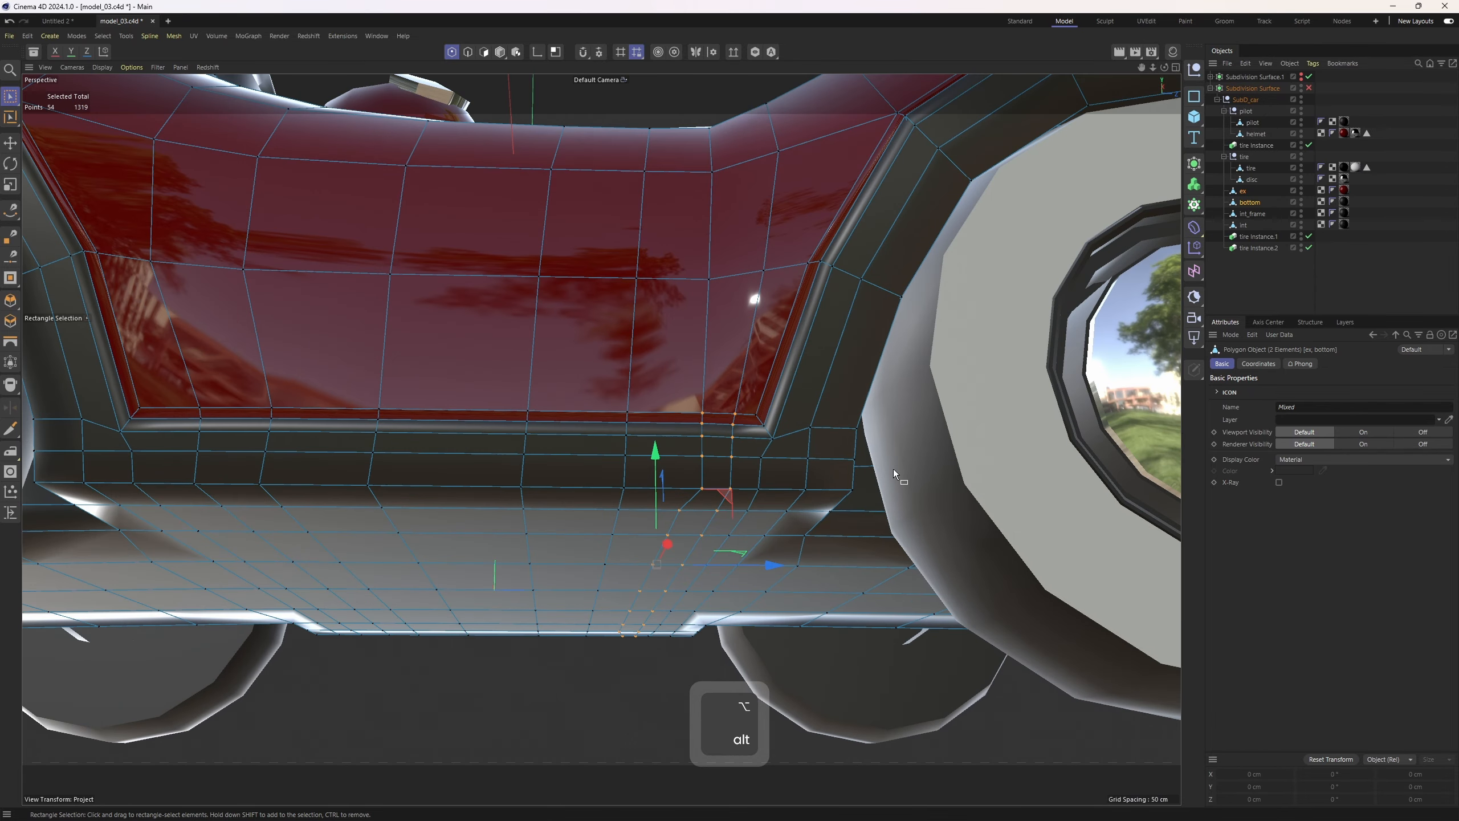
{"action": "middle_click", "coordinate": [753, 567]}
{"action": "middle_click", "coordinate": [396, 609]}
{"action": "left_click_drag", "start_coordinate": [581, 369], "coordinate": [757, 622]}
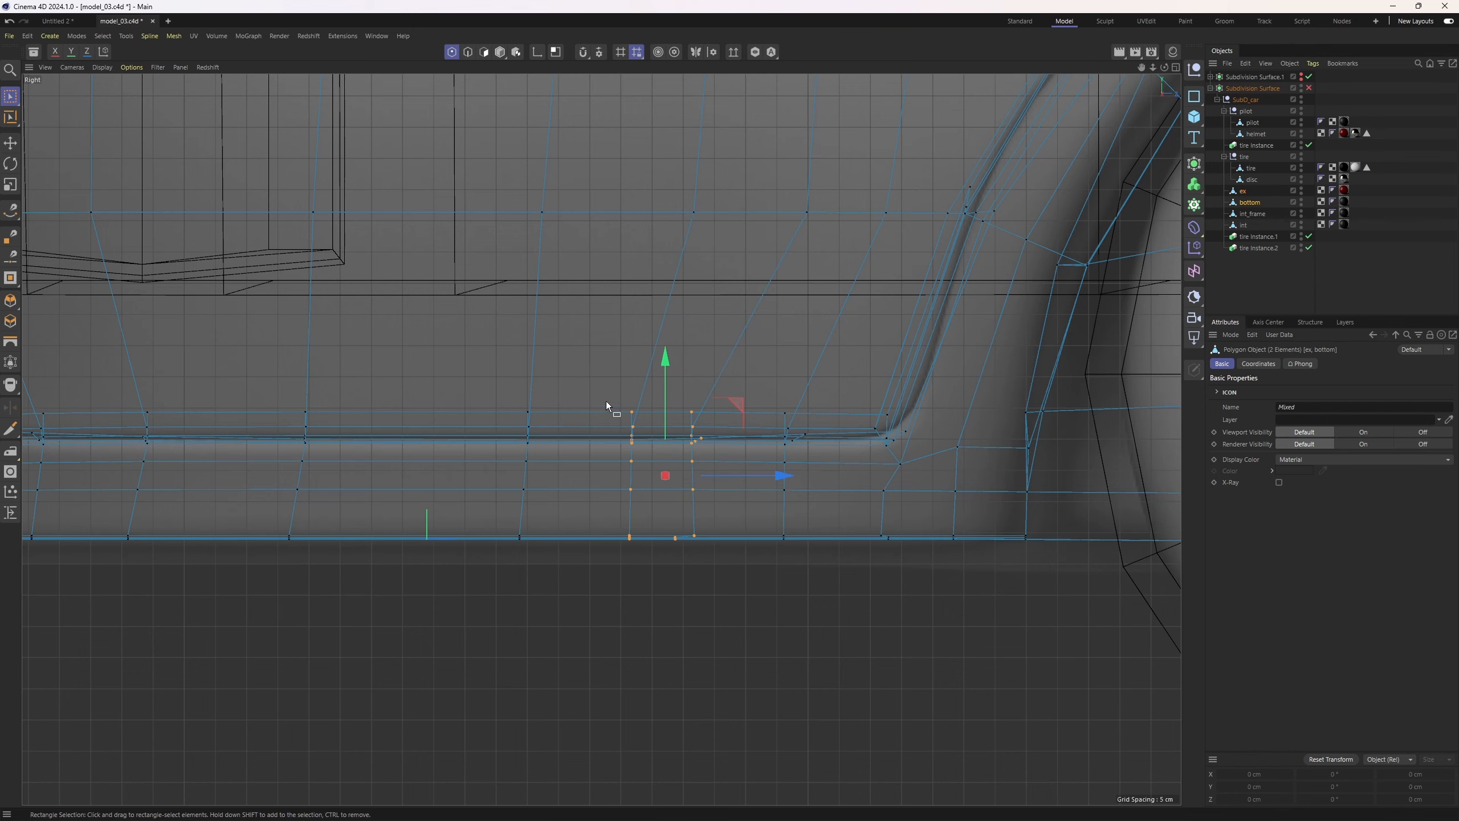
{"action": "left_click_drag", "start_coordinate": [449, 378], "coordinate": [655, 631]}
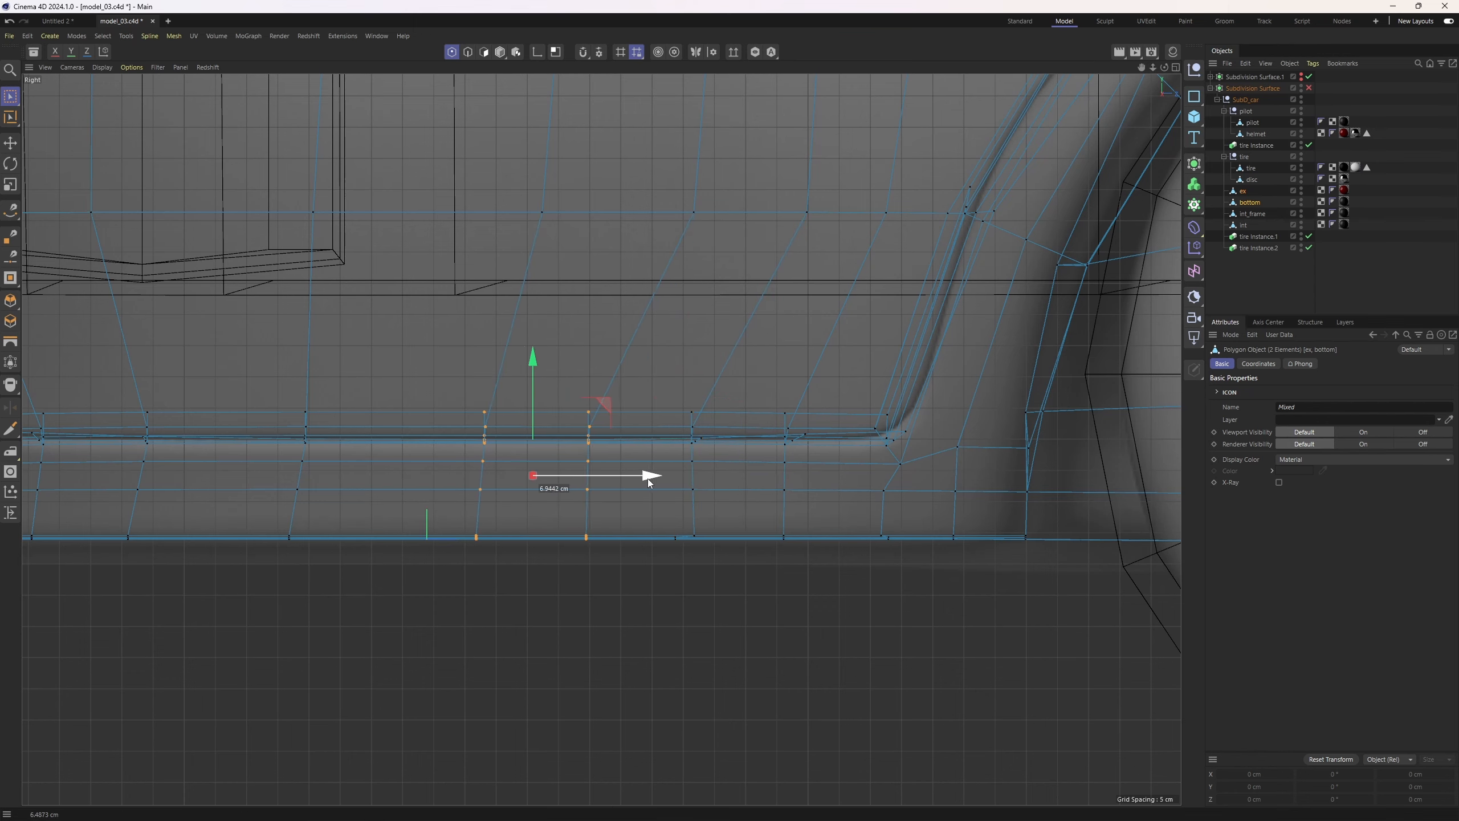
{"action": "middle_click", "coordinate": [739, 422]}
{"action": "middle_click", "coordinate": [668, 348]}
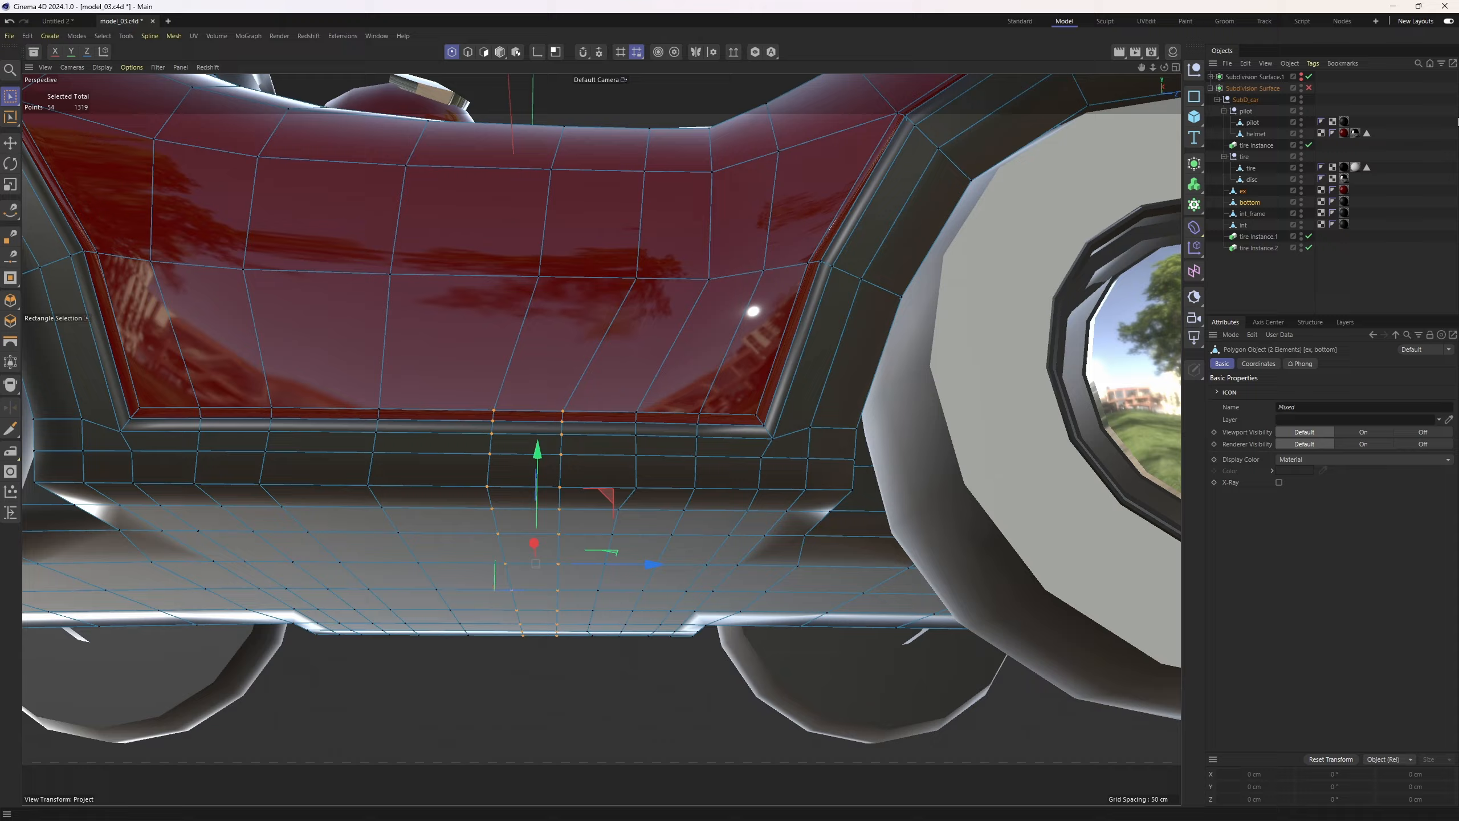
Enable the Subdivision Surface and inspect the smoothed body with wireframe lines shown
{"action": "left_click", "coordinate": [1309, 88]}
{"action": "left_click", "coordinate": [1284, 282]}
{"action": "left_click_drag", "start_coordinate": [743, 392], "coordinate": [744, 453], "text": "alt"}
{"action": "right_click_drag", "start_coordinate": [745, 453], "coordinate": [716, 433], "text": "alt"}
{"action": "key", "text": "n"}
{"action": "key", "text": "b"}
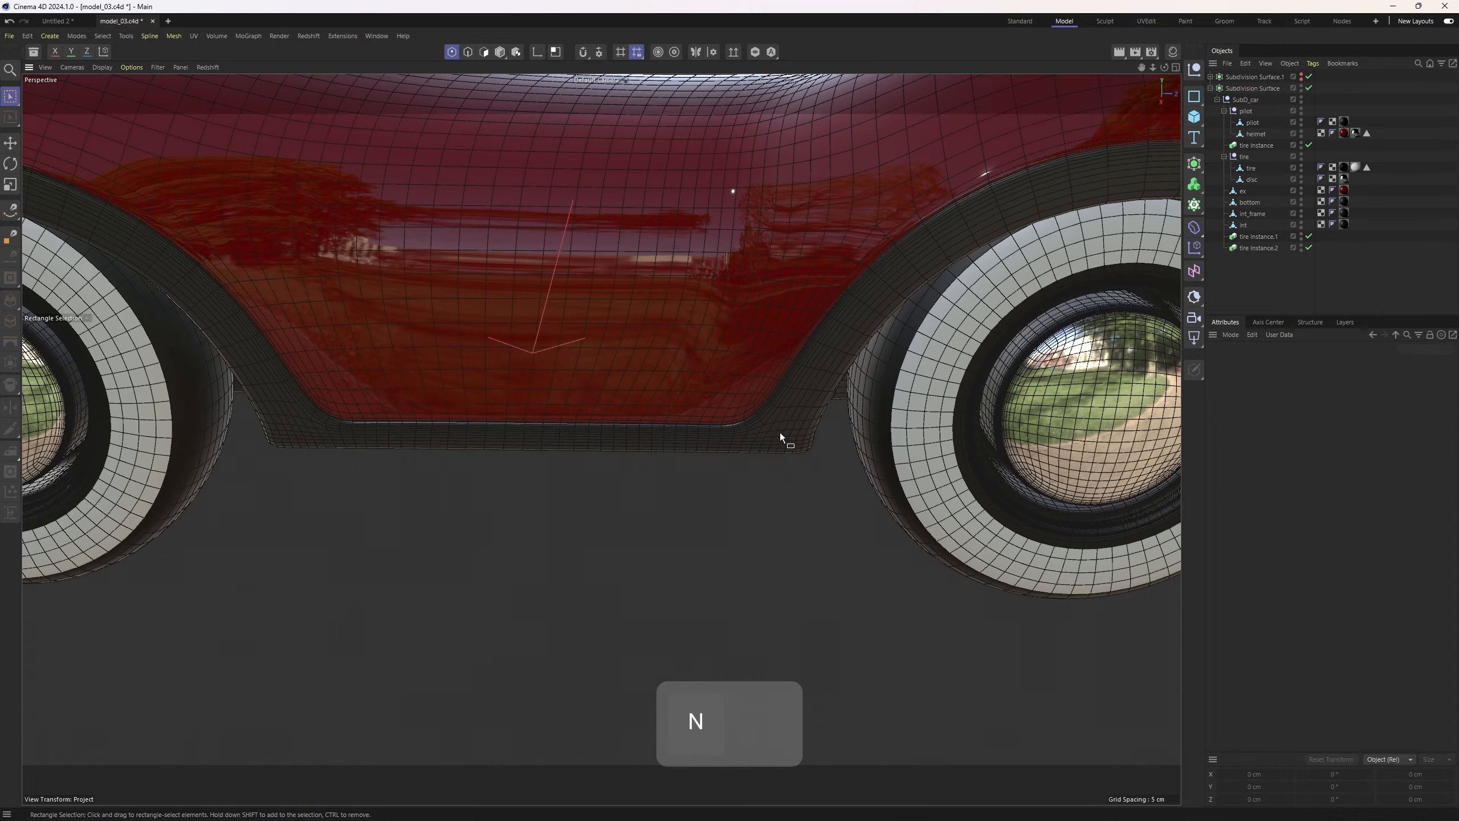
{"action": "left_click_drag", "start_coordinate": [753, 410], "coordinate": [725, 365], "text": "alt"}
{"action": "right_click_drag", "start_coordinate": [798, 368], "coordinate": [729, 380], "text": "alt"}
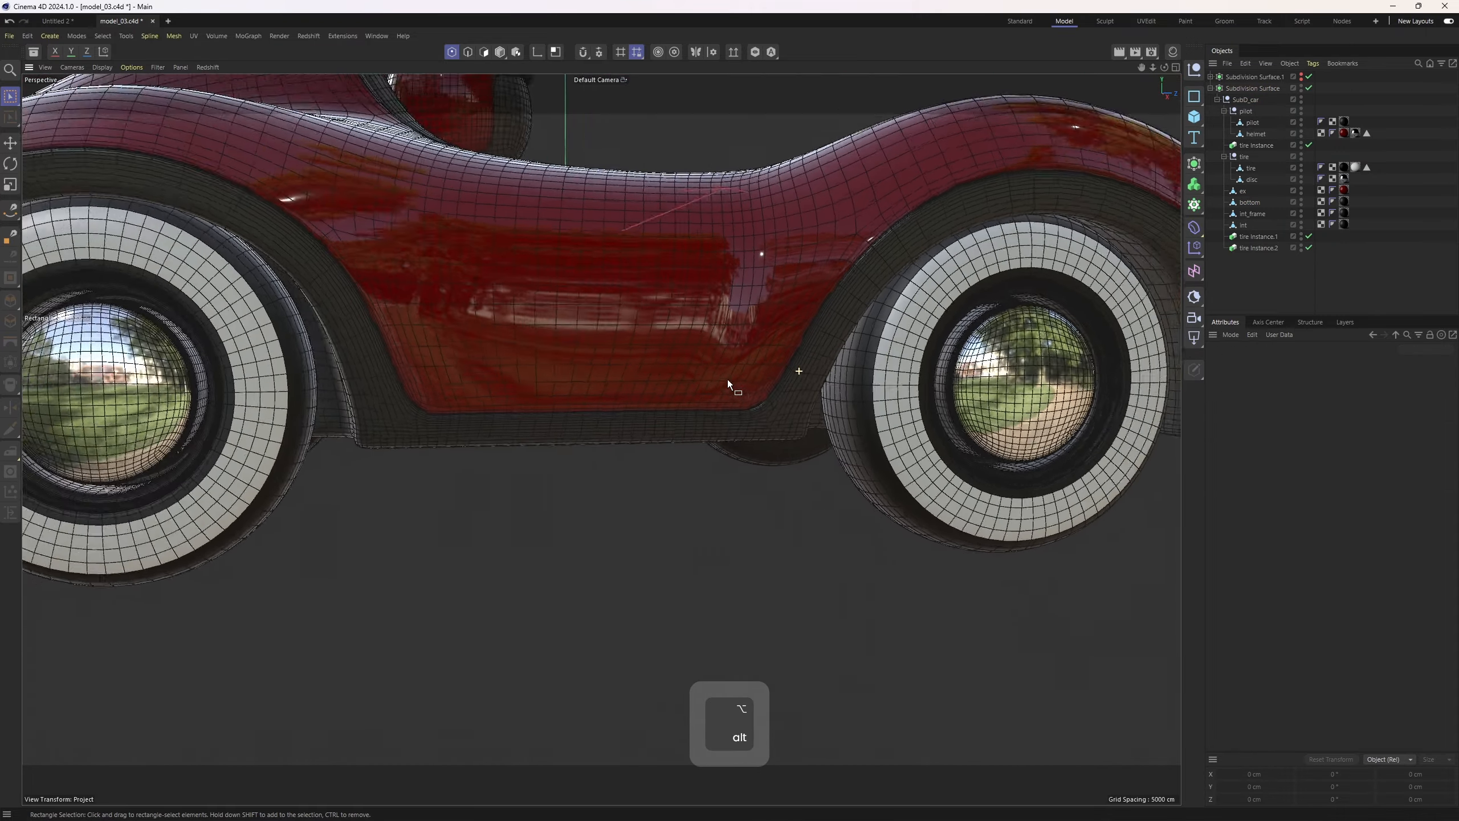
{"action": "left_click_drag", "start_coordinate": [729, 380], "coordinate": [655, 341], "text": "alt"}
{"action": "left_click_drag", "start_coordinate": [665, 419], "coordinate": [636, 411], "text": "alt"}
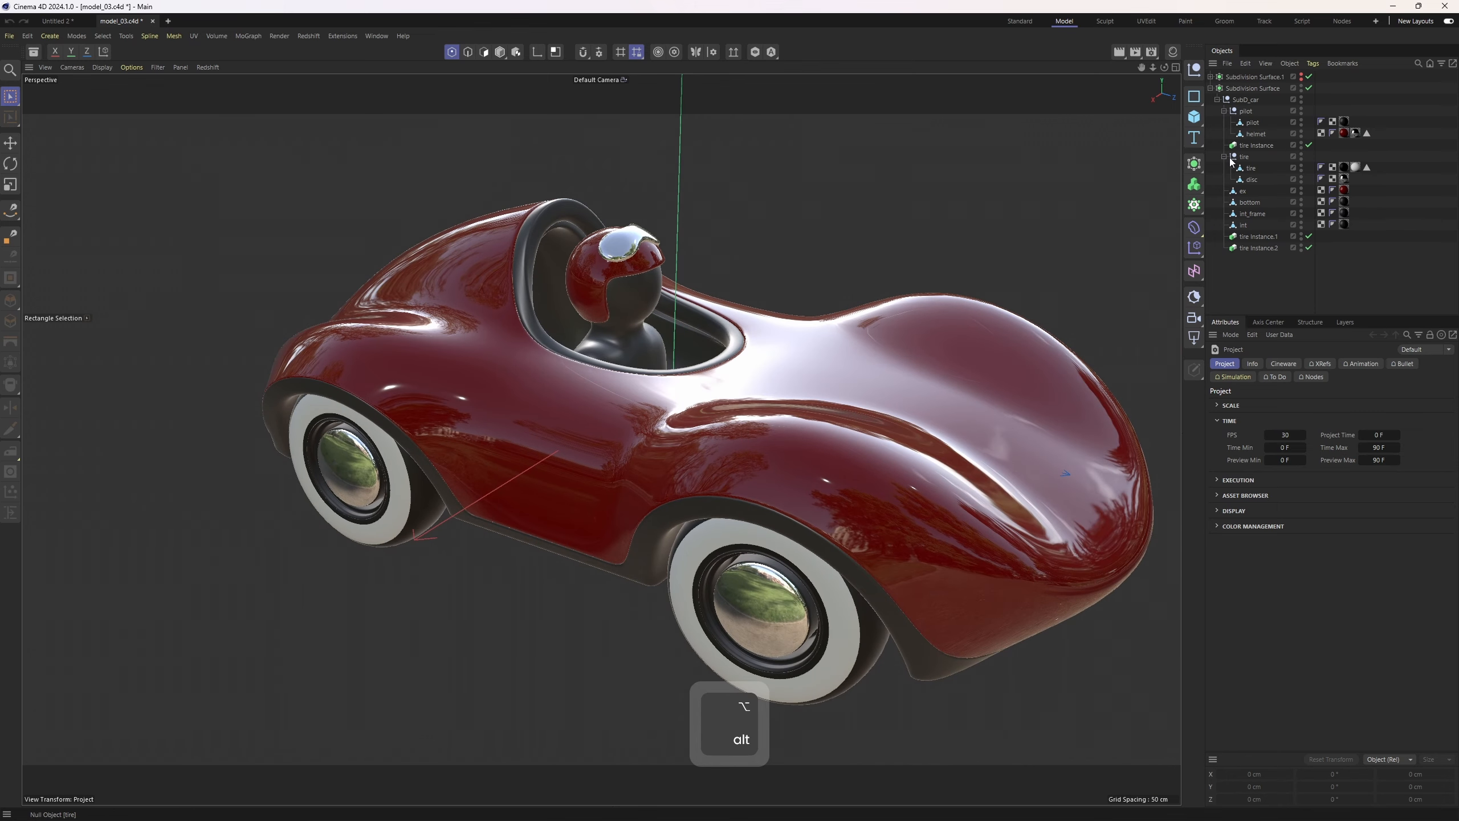
Select all polygons of the pilot and helmet objects in polygon mode
{"action": "left_click", "coordinate": [1253, 122]}
{"action": "left_click", "coordinate": [1256, 134], "text": "ctrl"}
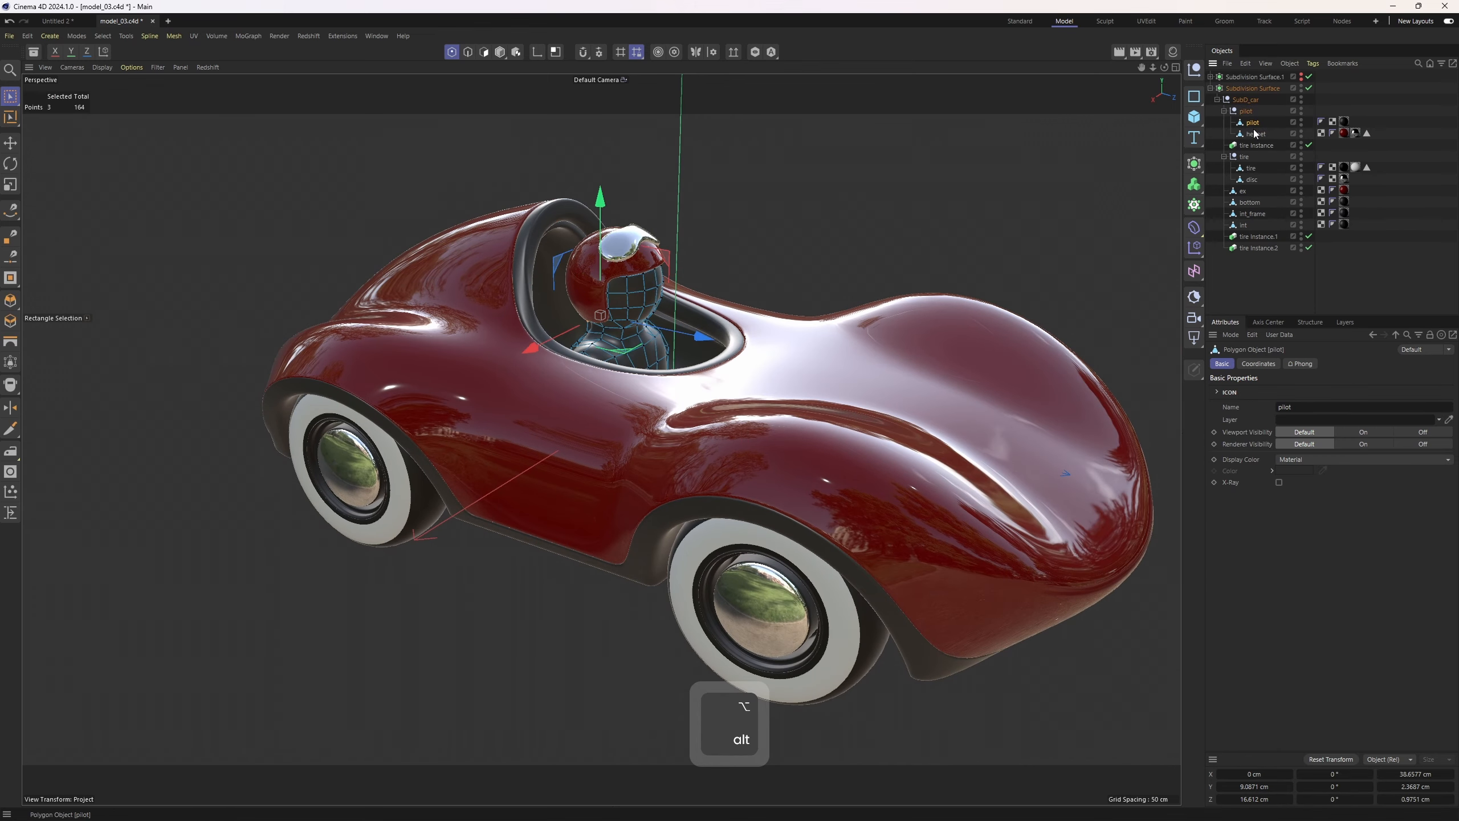
{"action": "key", "text": "3"}
{"action": "key", "text": "ctrl+a"}
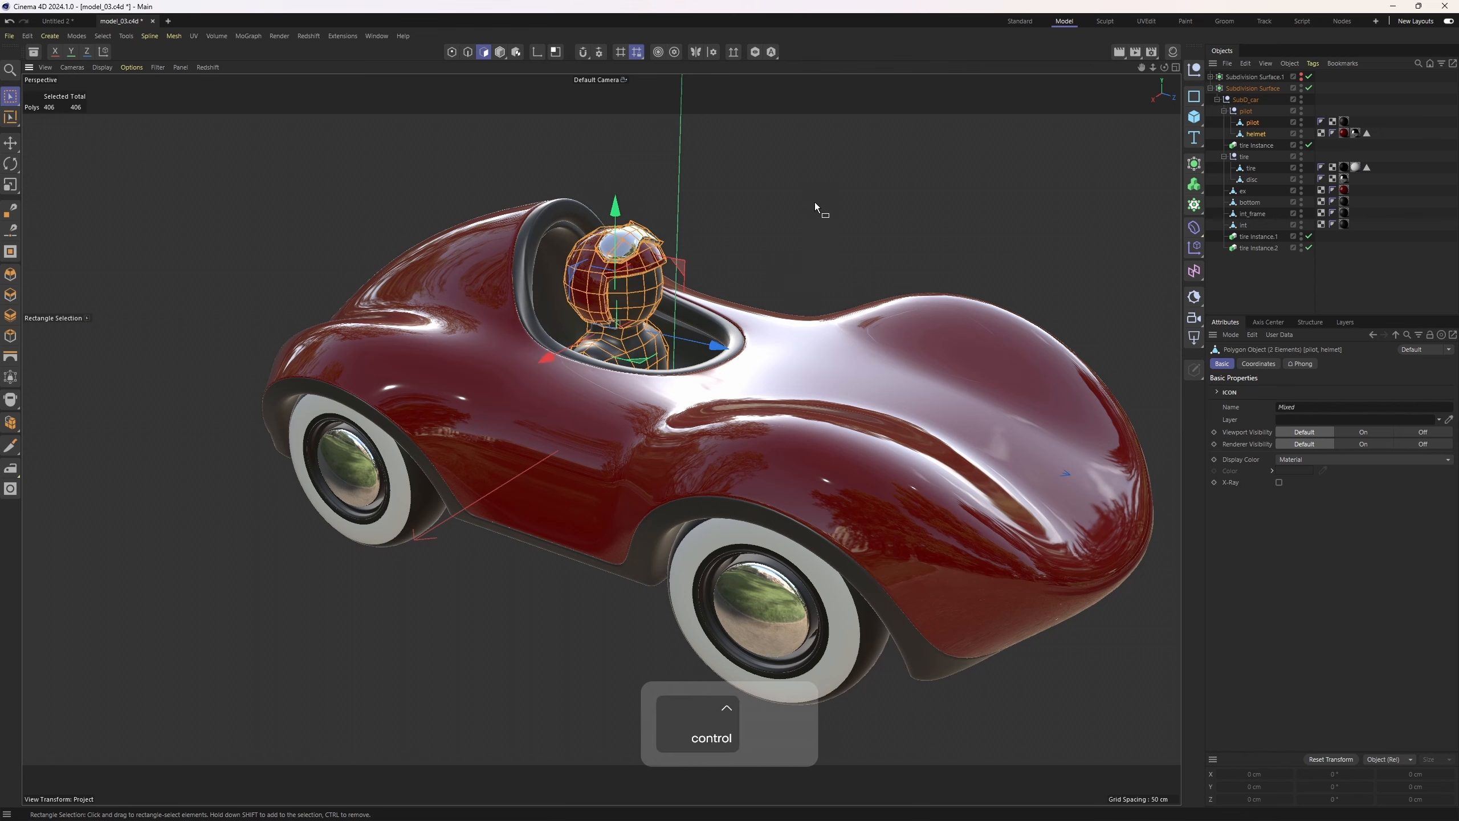
Disable the Subdivision Surface and switch to plain shading to view the pilot's low-poly mesh
{"action": "key", "text": "n"}
{"action": "mouse_move", "coordinate": [767, 161]}
{"action": "left_mouse_down", "text": "alt"}
{"action": "mouse_move", "coordinate": [902, 279]}
{"action": "mouse_move", "coordinate": [1144, 199]}
{"action": "left_mouse_up", "text": "alt"}
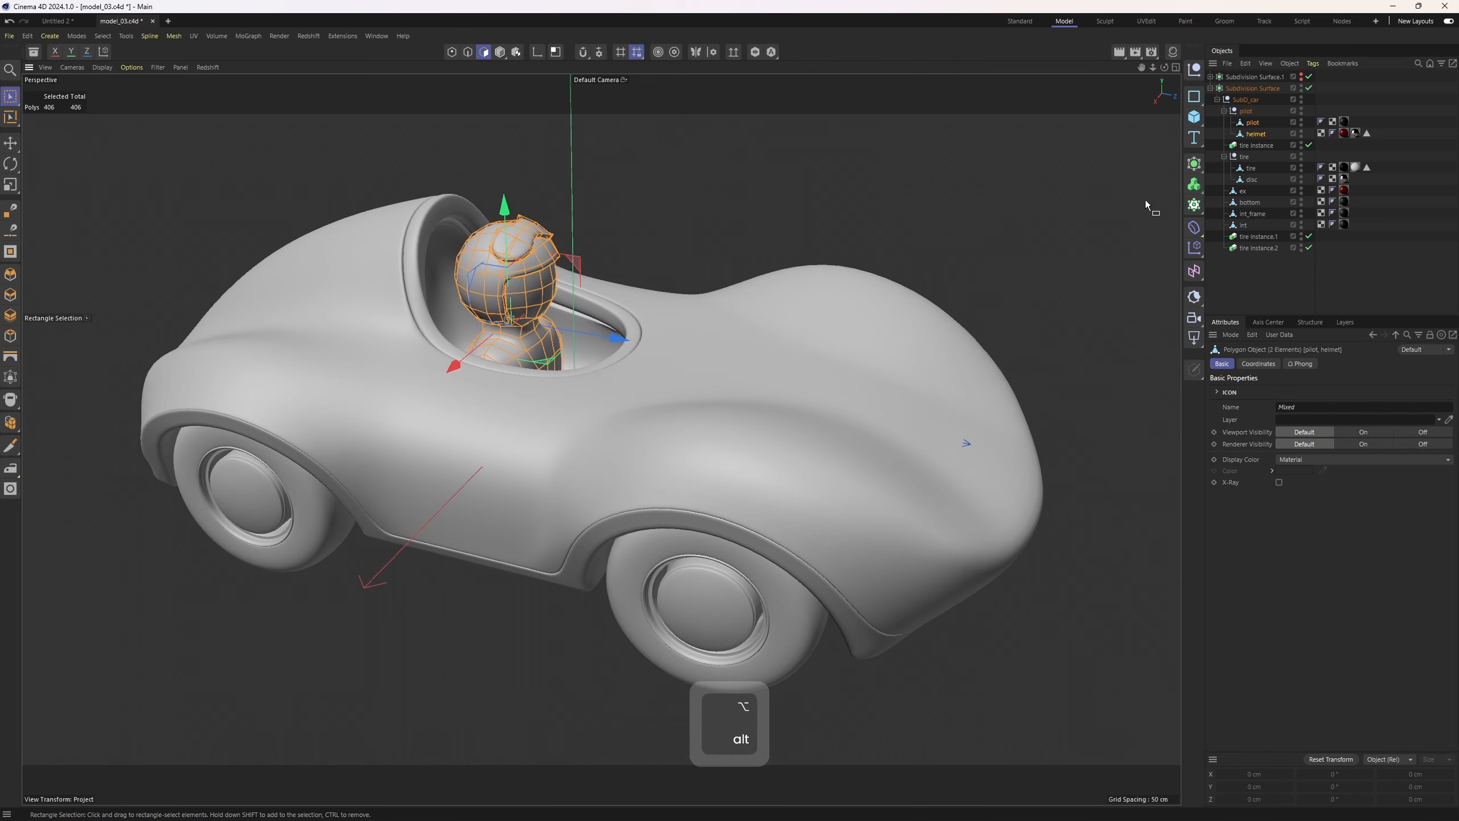
{"action": "left_click", "coordinate": [1310, 88]}
{"action": "scroll", "coordinate": [494, 282], "scroll_direction": "up", "scroll_amount": 10}
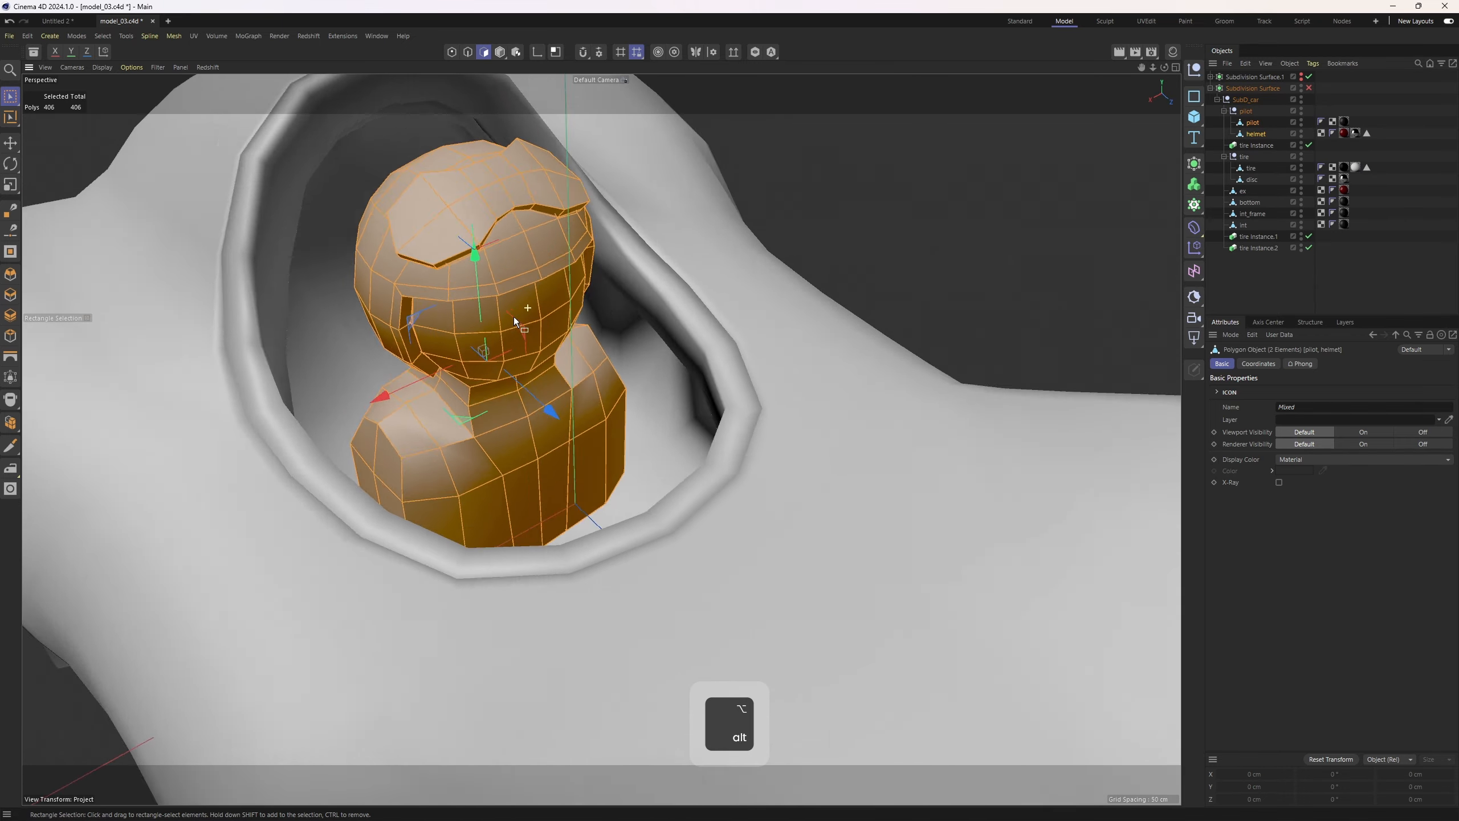
{"action": "left_click_drag", "start_coordinate": [514, 319], "coordinate": [608, 329], "text": "alt"}
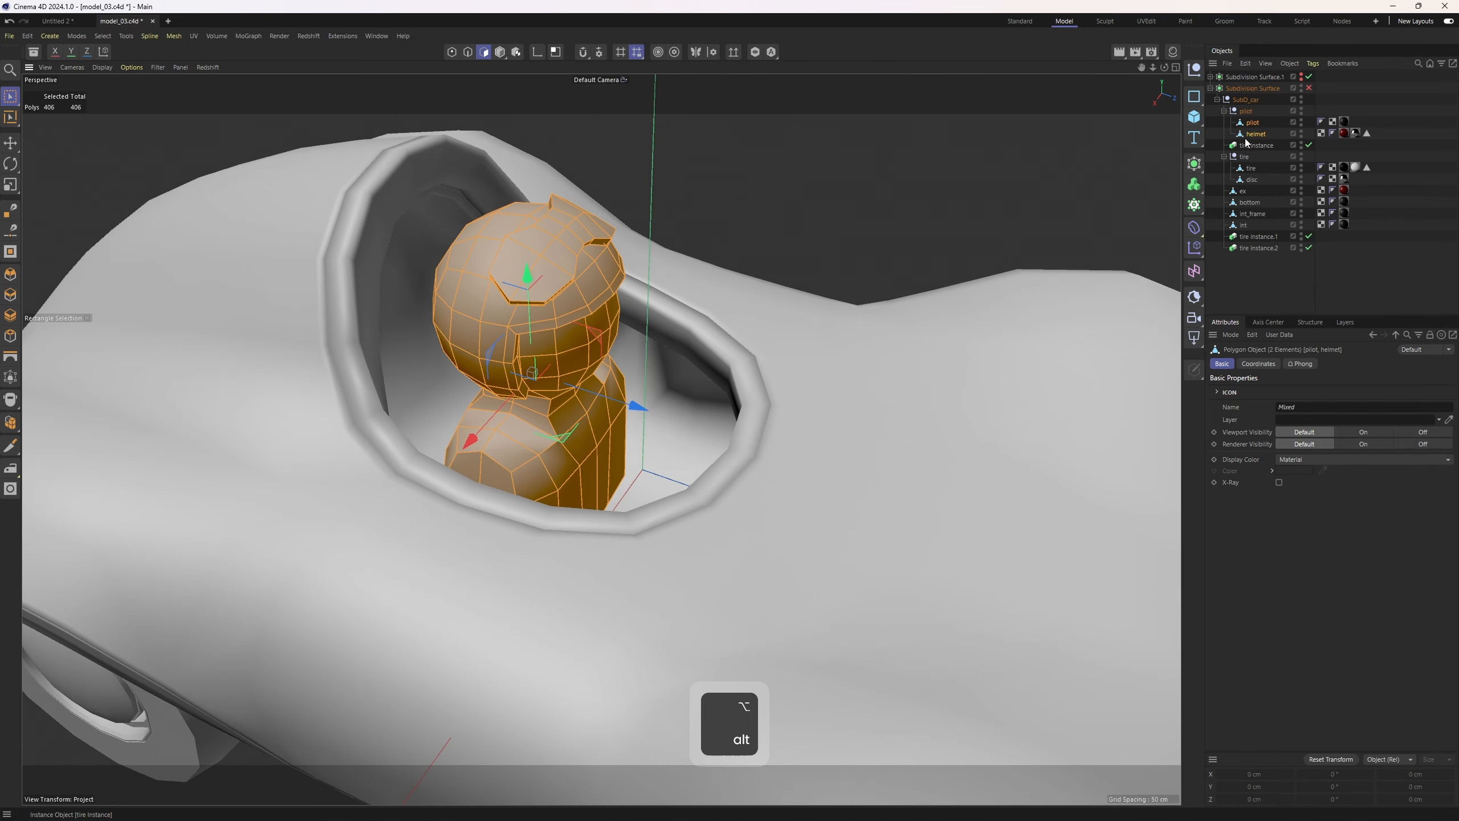
Select all of the tire's polygons to check its polygon and n-gon count
{"action": "left_click", "coordinate": [1224, 111]}
{"action": "left_click", "coordinate": [1246, 145]}
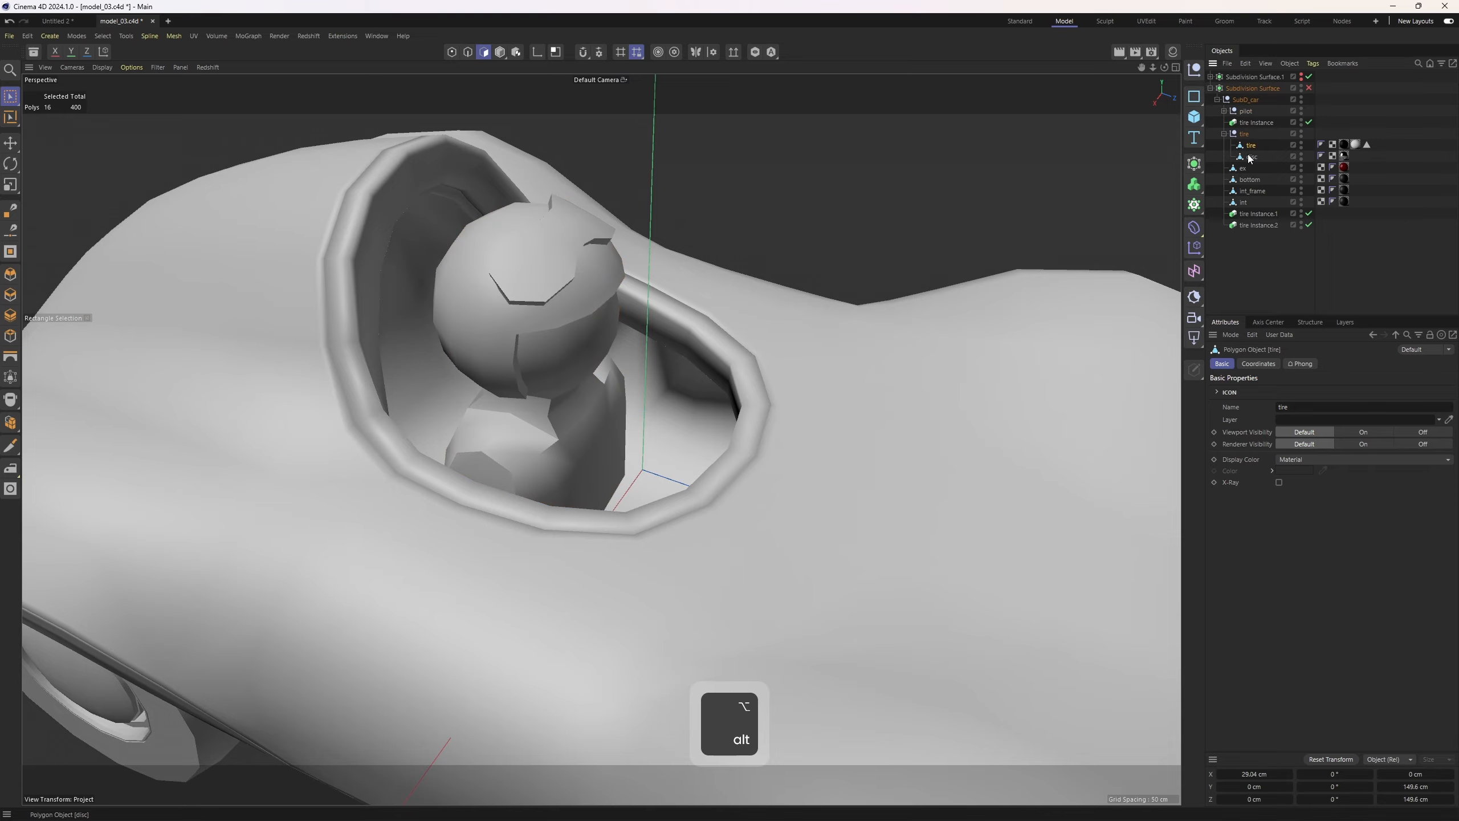
{"action": "middle_click", "coordinate": [829, 306]}
{"action": "middle_click", "coordinate": [566, 337]}
{"action": "key", "text": "s"}
{"action": "scroll", "coordinate": [679, 369], "scroll_direction": "down", "scroll_amount": 4}
{"action": "left_click_drag", "start_coordinate": [552, 339], "coordinate": [611, 348], "text": "alt"}
{"action": "scroll", "coordinate": [611, 349], "scroll_direction": "down", "scroll_amount": 2}
{"action": "left_click", "coordinate": [1251, 145]}
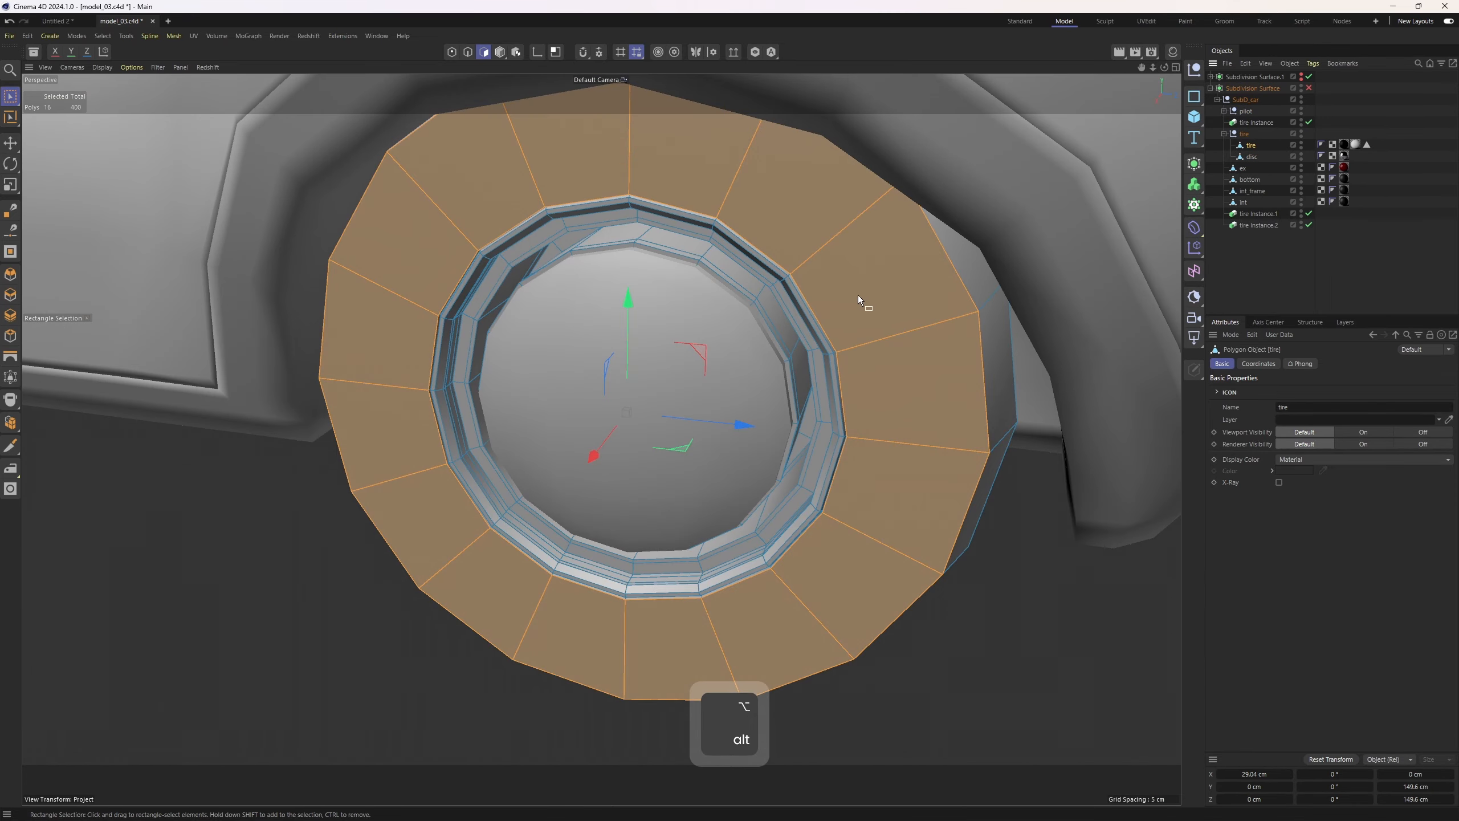
{"action": "scroll", "coordinate": [857, 295], "scroll_direction": "down", "scroll_amount": 2}
{"action": "key", "text": "ctrl+a"}
Select all polygons of the ex and bottom objects in turn to check their polygon counts
{"action": "left_click", "coordinate": [1245, 146]}
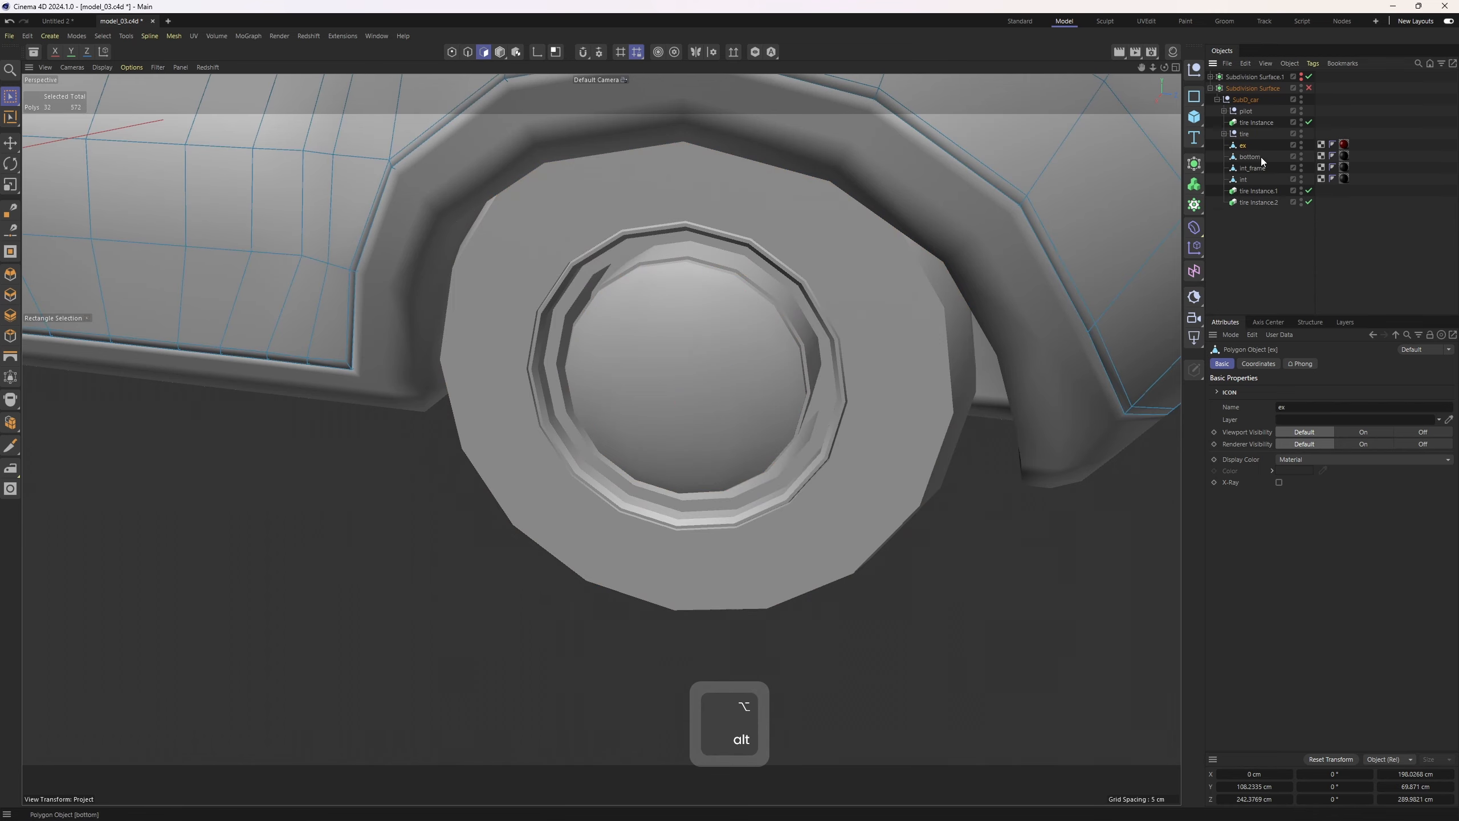
{"action": "key", "text": "s"}
{"action": "scroll", "coordinate": [819, 274], "scroll_direction": "down", "scroll_amount": 4}
{"action": "key", "text": "ctrl+a"}
{"action": "scroll", "coordinate": [744, 290], "scroll_direction": "down", "scroll_amount": 3}
{"action": "middle_click_drag", "start_coordinate": [609, 319], "coordinate": [882, 329], "text": "alt"}
{"action": "left_click_drag", "start_coordinate": [883, 327], "coordinate": [1231, 149], "text": "alt"}
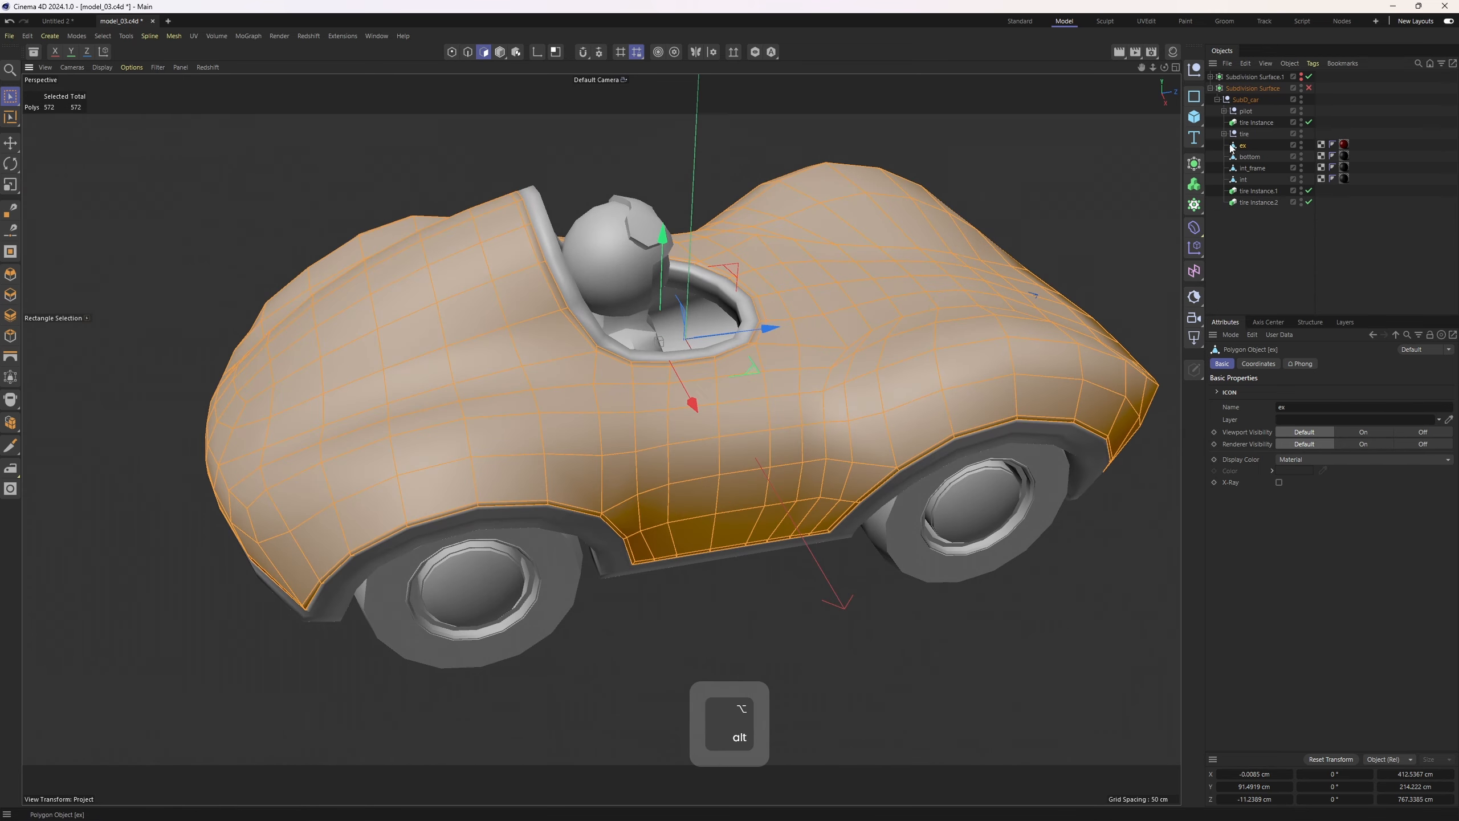
{"action": "left_click", "coordinate": [1249, 157]}
{"action": "left_click_drag", "start_coordinate": [897, 328], "coordinate": [677, 584], "text": "alt"}
{"action": "key", "text": "ctrl+a"}
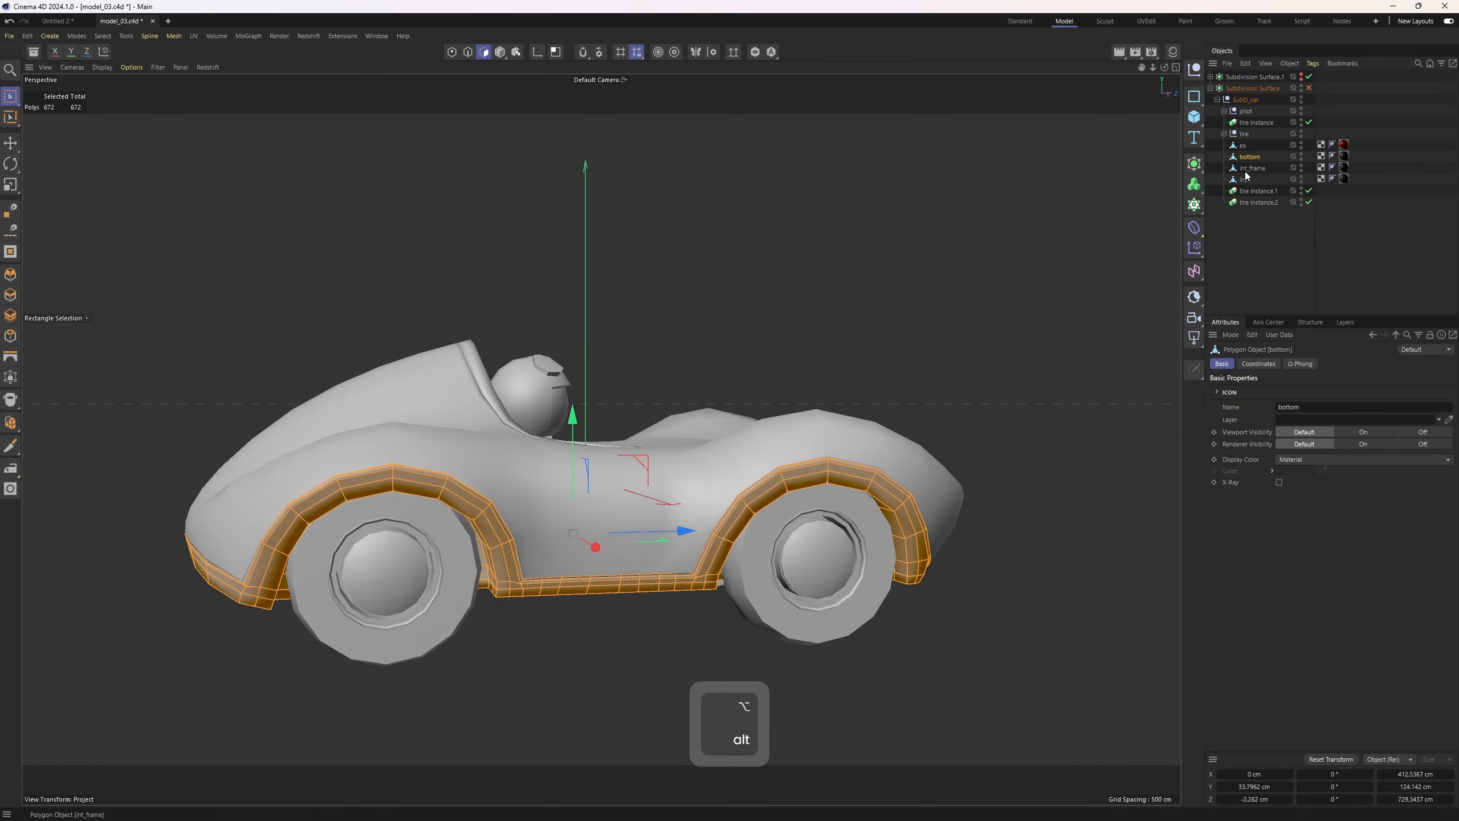
Select all polygons of the int_frame and int objects in turn to check for n-gons
{"action": "left_click", "coordinate": [1251, 168]}
{"action": "key", "text": "ctrl+a"}
{"action": "left_click_drag", "start_coordinate": [638, 403], "coordinate": [707, 414], "text": "alt"}
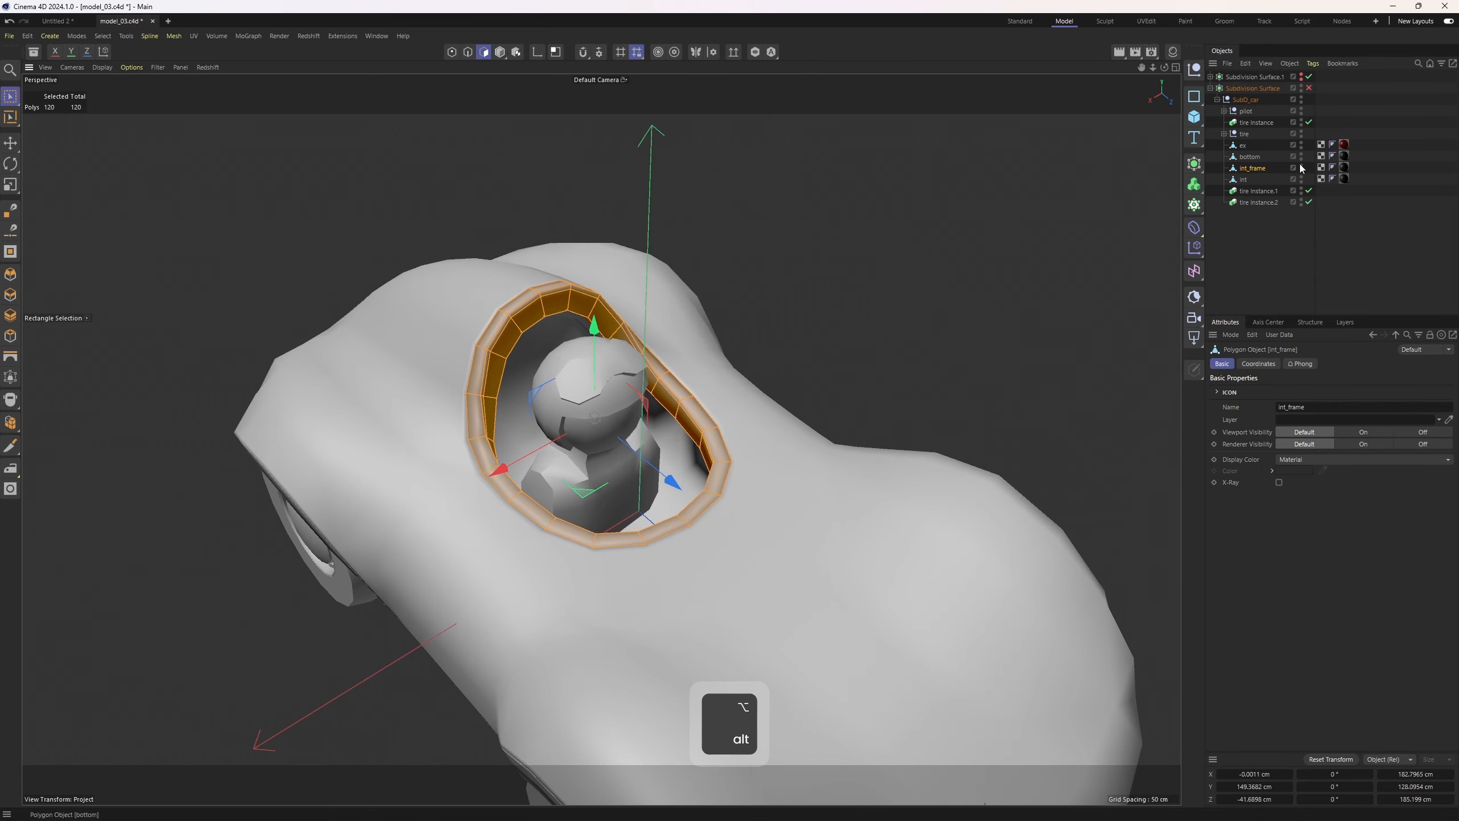
{"action": "left_click", "coordinate": [1243, 180]}
{"action": "key", "text": "ctrl+a"}
{"action": "left_click_drag", "start_coordinate": [823, 320], "coordinate": [767, 351], "text": "alt"}
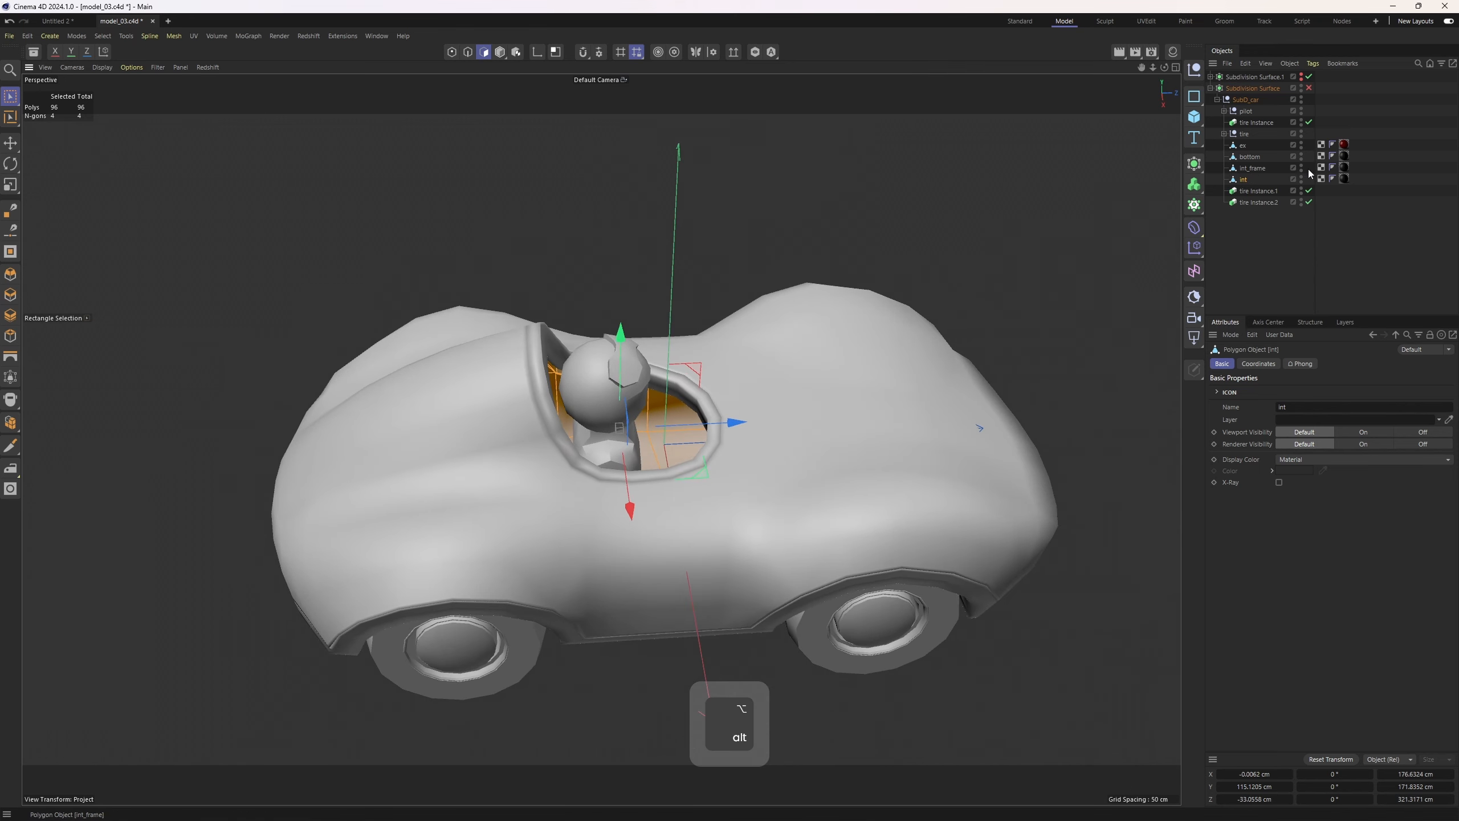
Move tire instance.1 and tire instance.2 up next to the original tire instance in the hierarchy
{"action": "left_click", "coordinate": [1257, 190]}
{"action": "left_click", "coordinate": [1258, 202], "text": "ctrl"}
{"action": "left_click_drag", "start_coordinate": [1258, 202], "coordinate": [1256, 128]}
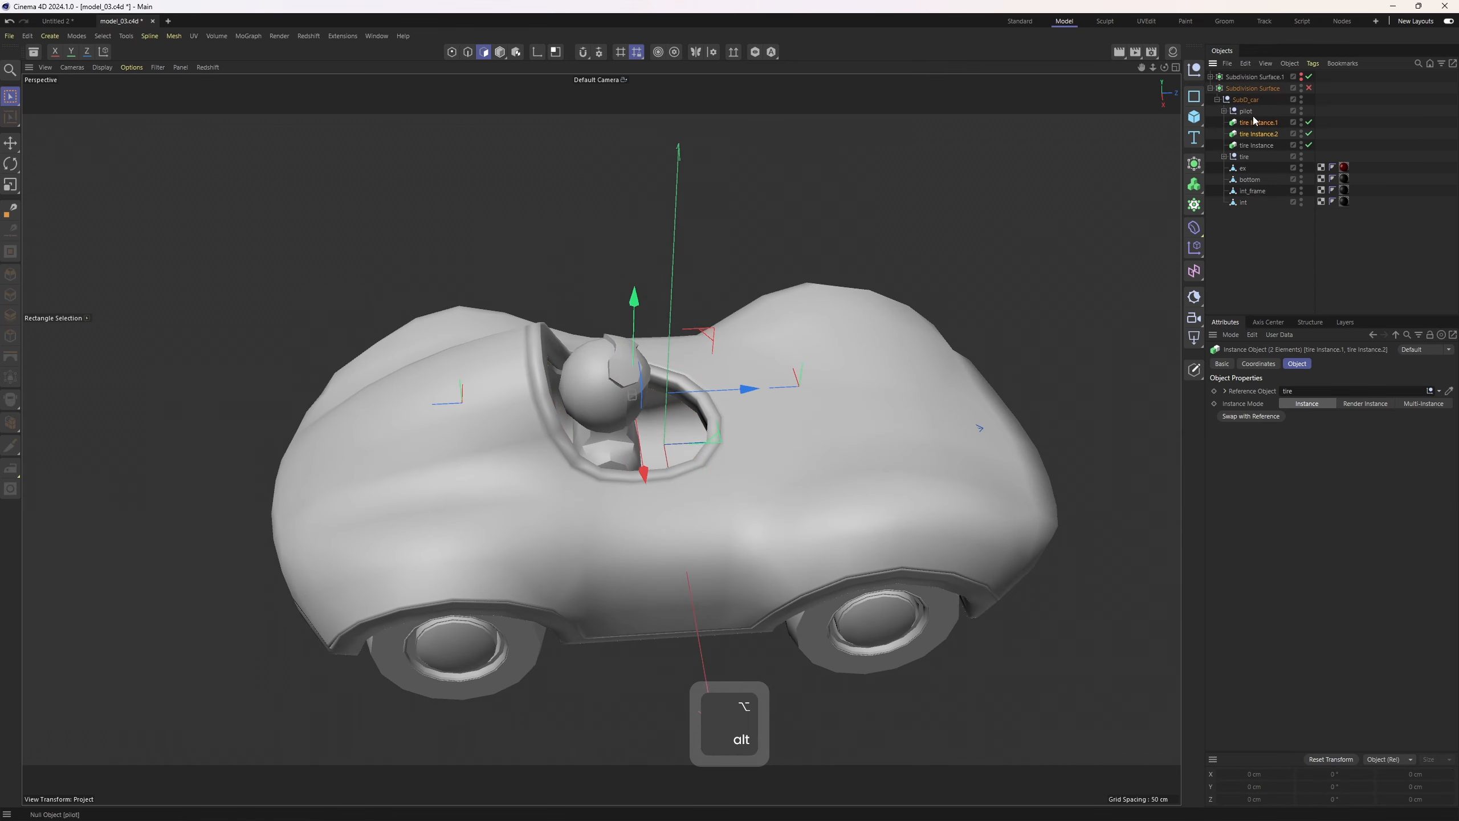
{"action": "left_click", "coordinate": [1412, 158]}
{"action": "left_click", "coordinate": [1240, 168]}
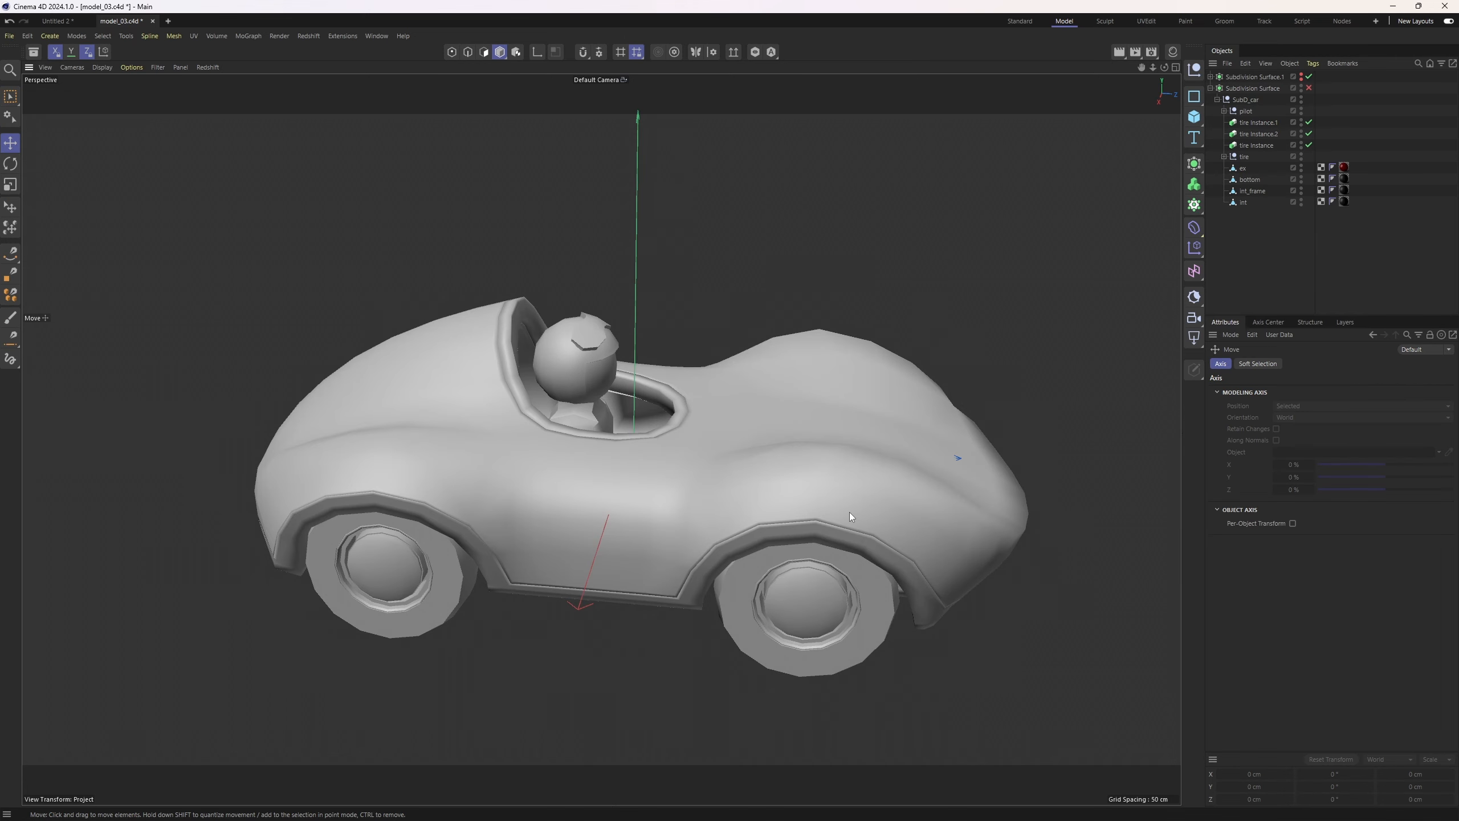
Add a cube primitive to the scene
{"action": "left_click_drag", "start_coordinate": [850, 512], "coordinate": [1312, 240], "text": "alt"}
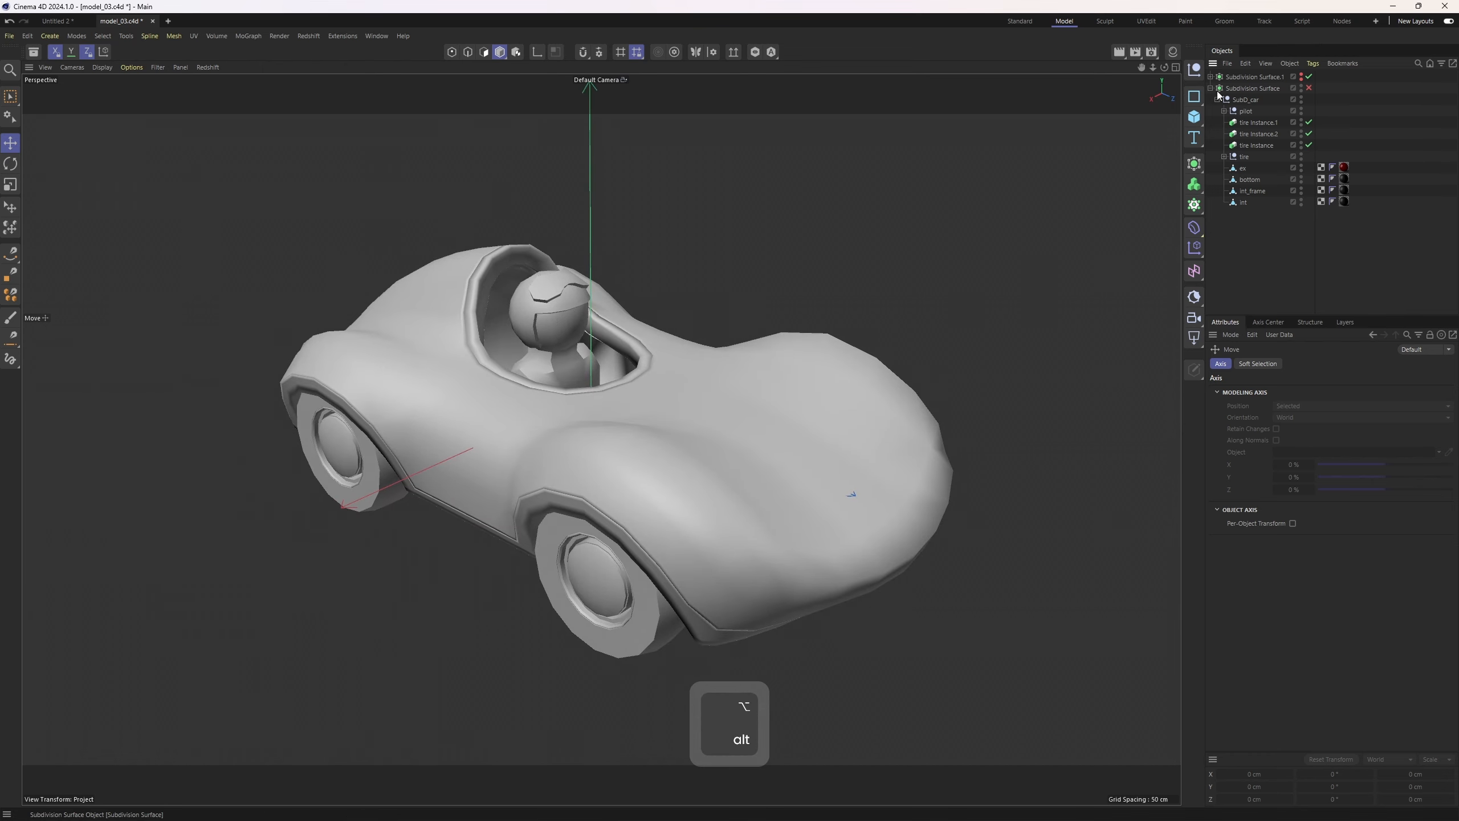
{"action": "middle_click", "coordinate": [839, 405]}
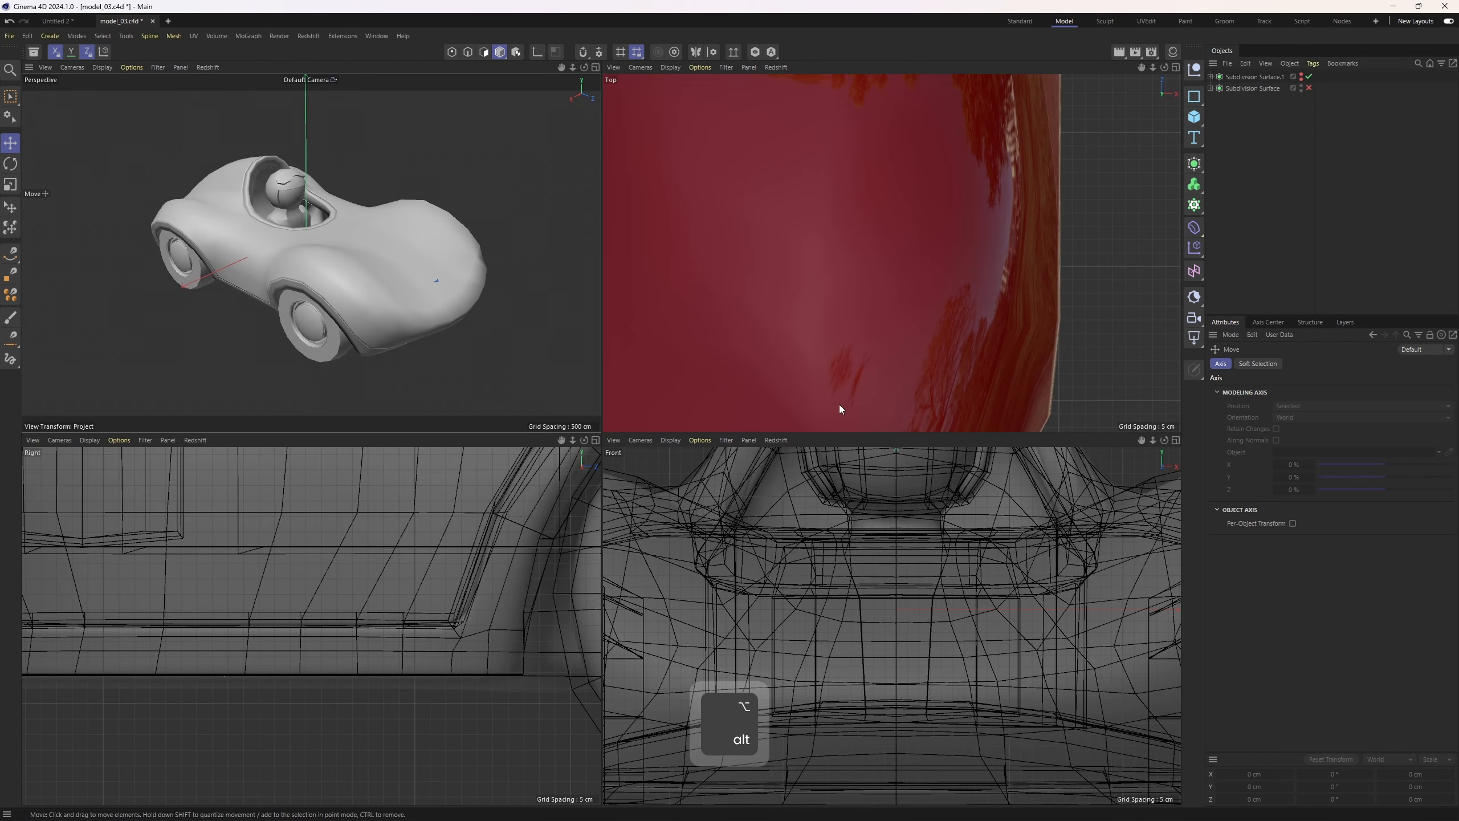
{"action": "middle_click", "coordinate": [417, 259]}
{"action": "left_click", "coordinate": [1194, 118]}
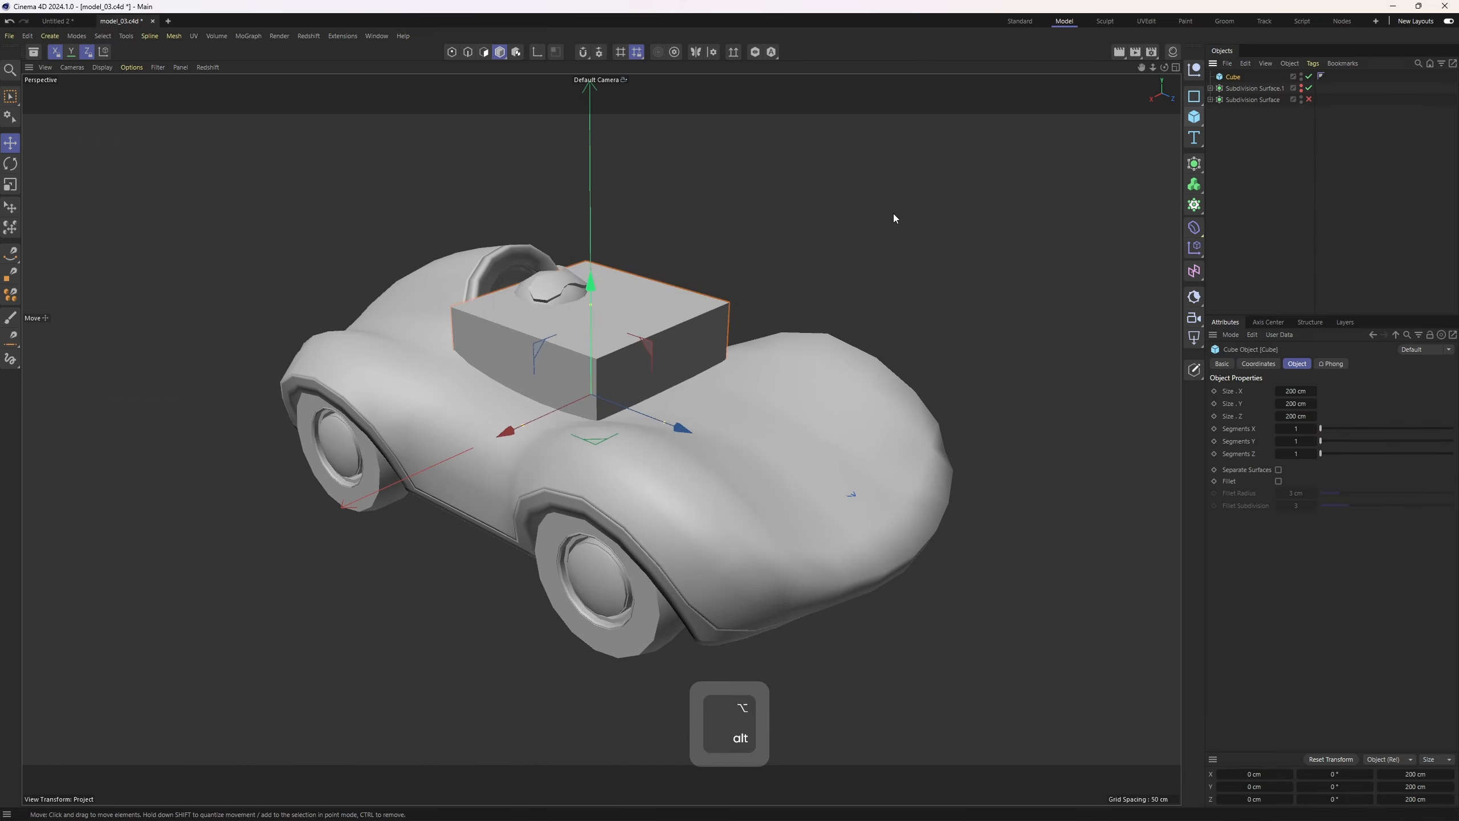
Set the cube's X, Y and Z sizes to 15 cm
{"action": "mouse_move", "coordinate": [892, 221]}
{"action": "left_mouse_down", "text": "alt"}
{"action": "mouse_move", "coordinate": [729, 301]}
{"action": "mouse_move", "coordinate": [816, 296]}
{"action": "mouse_move", "coordinate": [884, 239]}
{"action": "left_mouse_up", "text": "alt"}
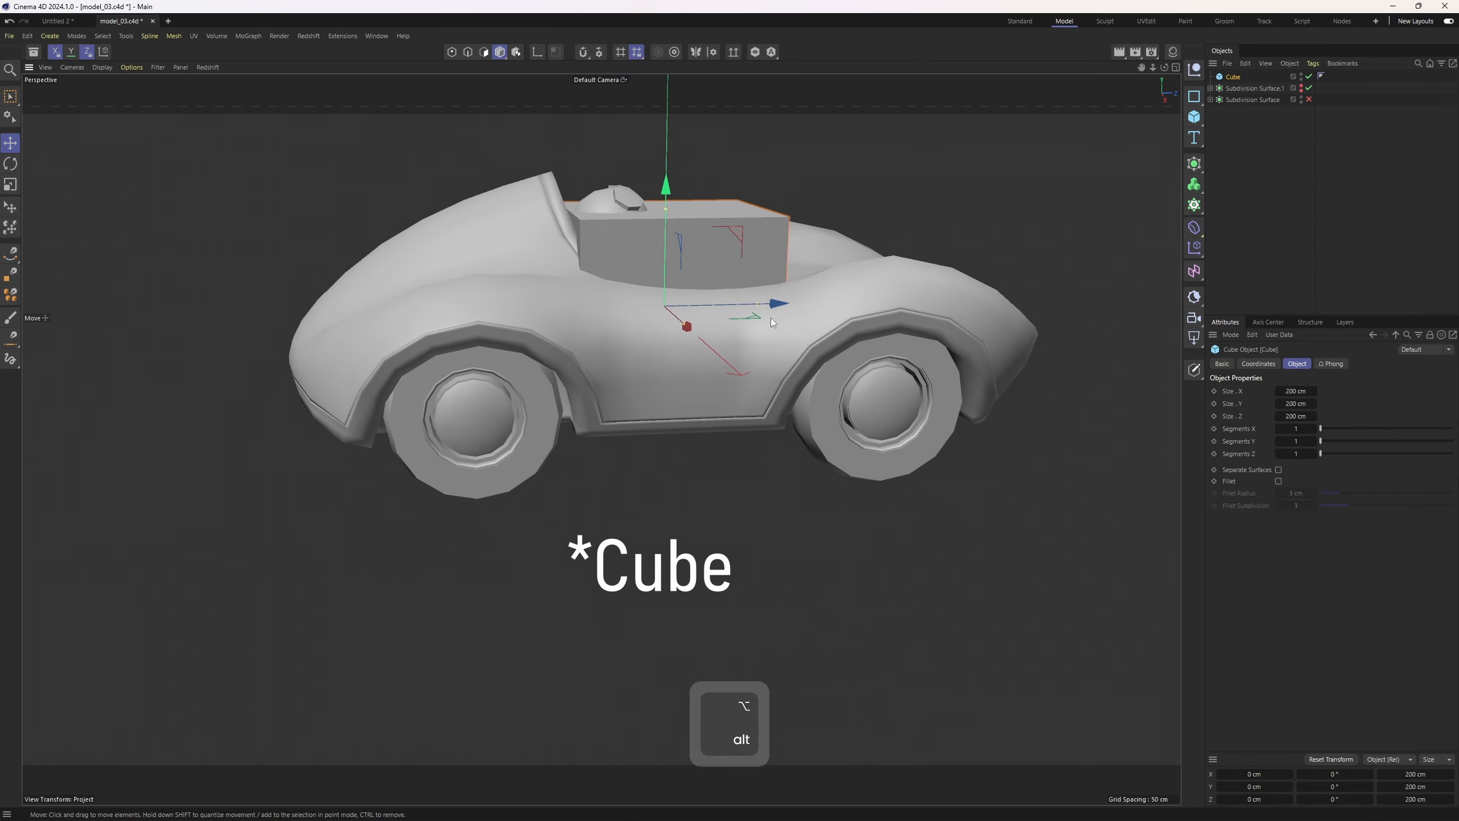
{"action": "left_click_drag", "start_coordinate": [773, 305], "coordinate": [1135, 287]}
{"action": "key", "text": "ctrl+z"}
{"action": "left_click_drag", "start_coordinate": [1064, 317], "coordinate": [927, 363], "text": "alt"}
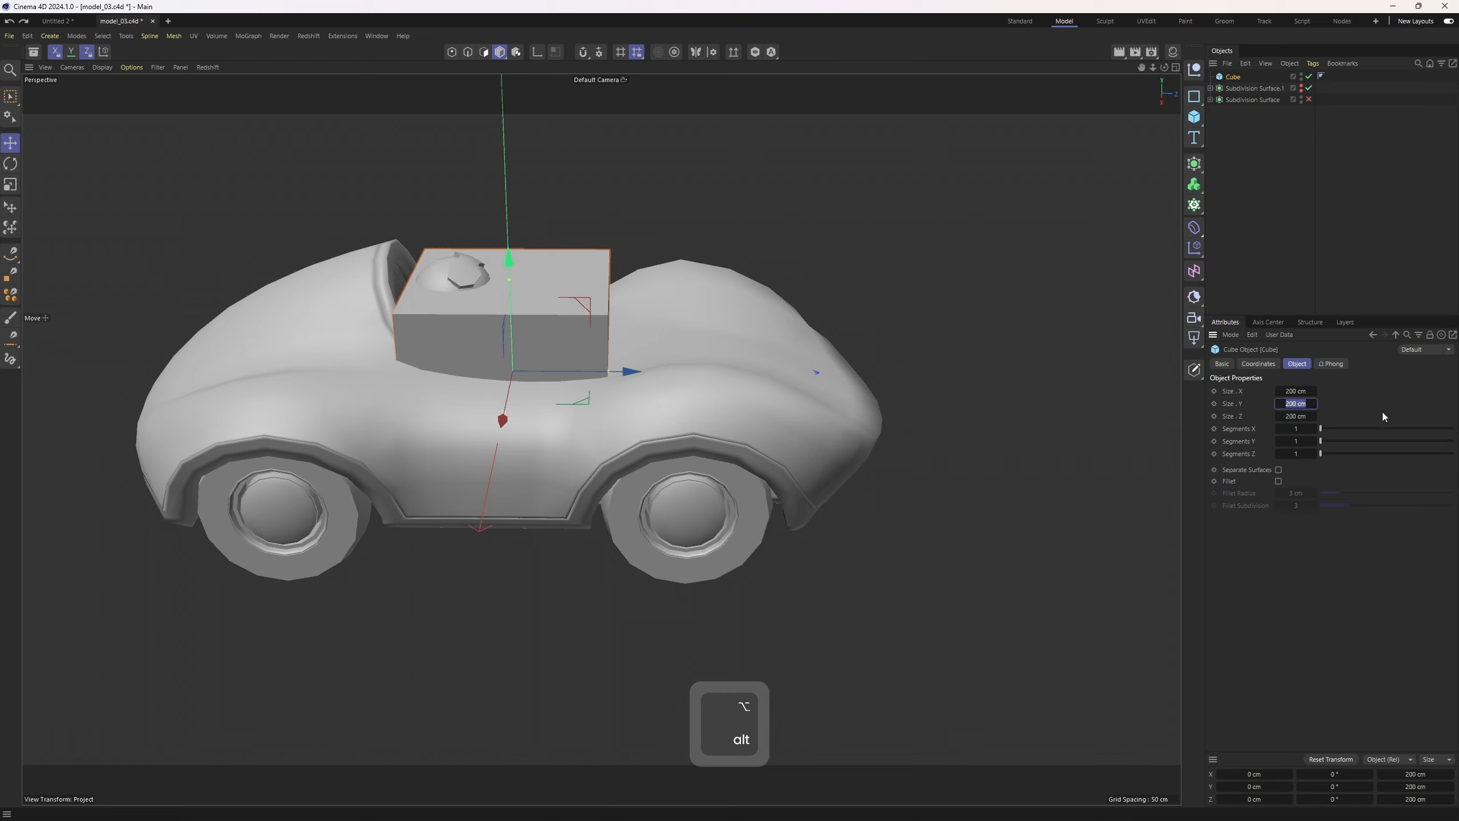
{"action": "type", "text": "15"}
{"action": "key", "text": "Tab"}
{"action": "type", "text": "15"}
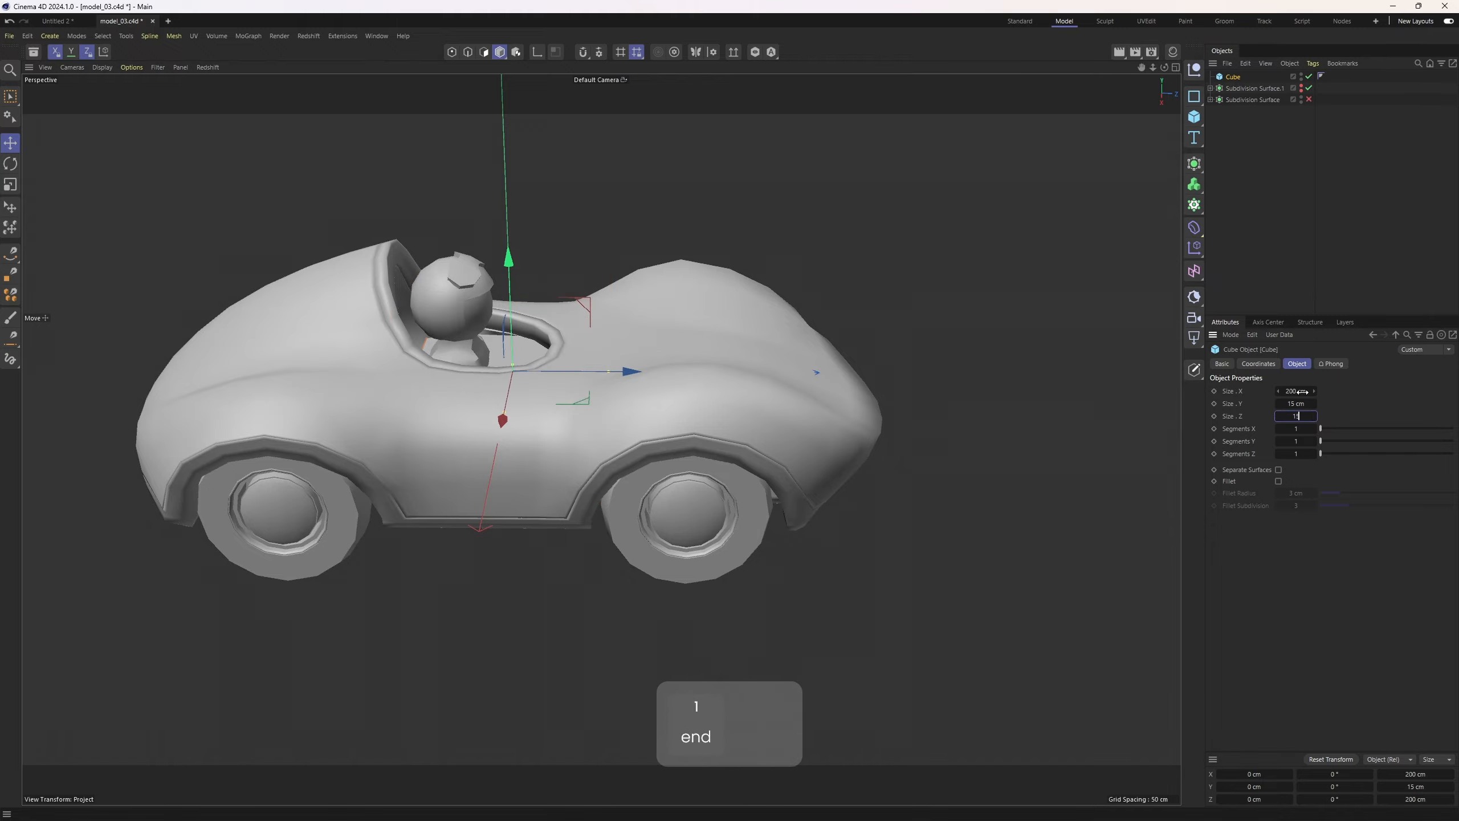
{"action": "type", "text": "5"}
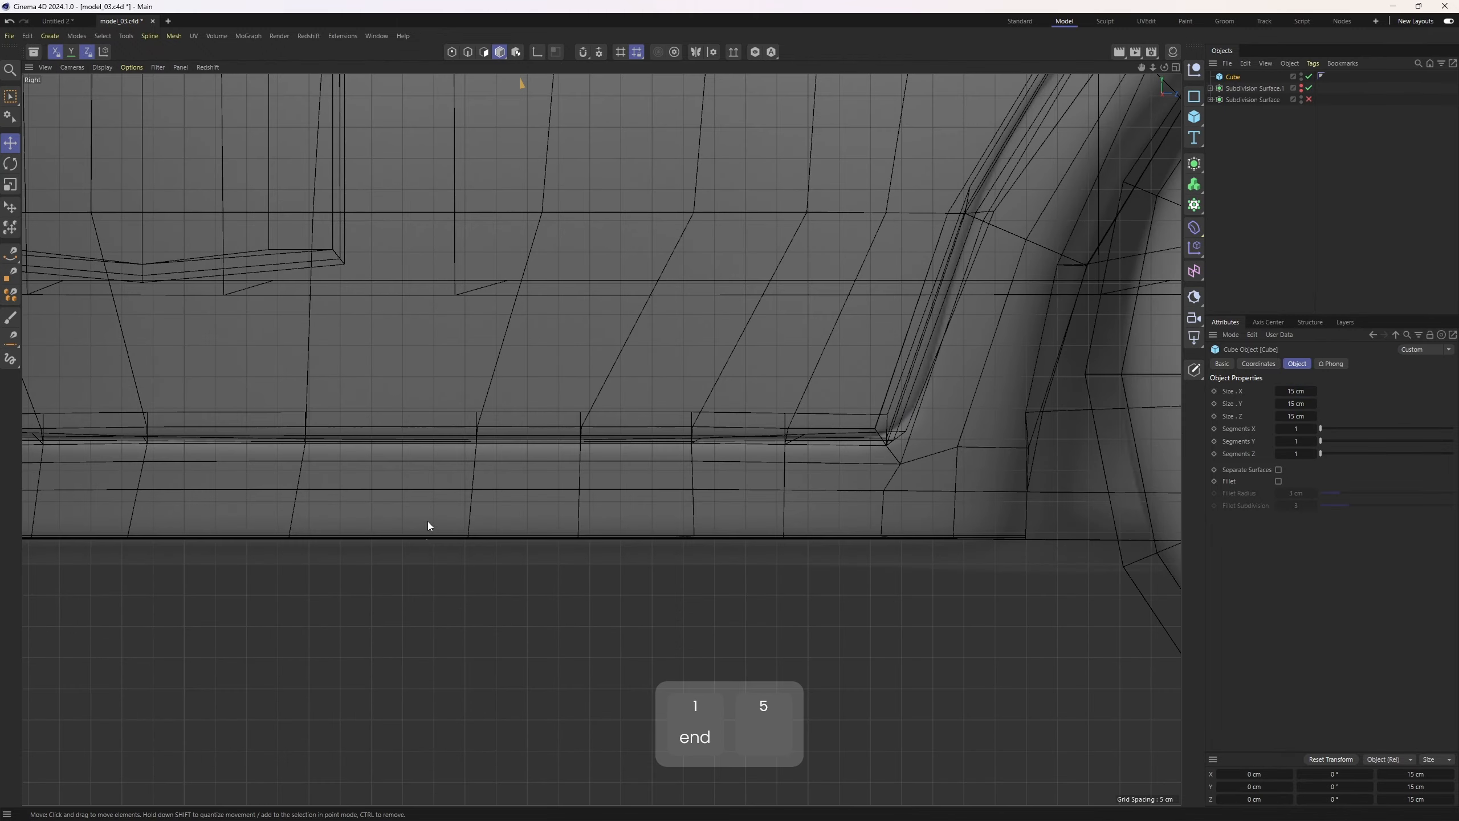
Select the car's Subdivision Surface and scale the whole car down to roughly the cube's size
{"action": "left_click", "coordinate": [1254, 135]}
{"action": "left_click", "coordinate": [1245, 100]}
{"action": "scroll", "coordinate": [638, 327], "scroll_direction": "down", "scroll_amount": 5}
{"action": "middle_click_drag", "start_coordinate": [634, 349], "coordinate": [626, 461], "text": "alt"}
{"action": "scroll", "coordinate": [602, 465], "scroll_direction": "down", "scroll_amount": 8}
{"action": "scroll", "coordinate": [638, 384], "scroll_direction": "up", "scroll_amount": 4}
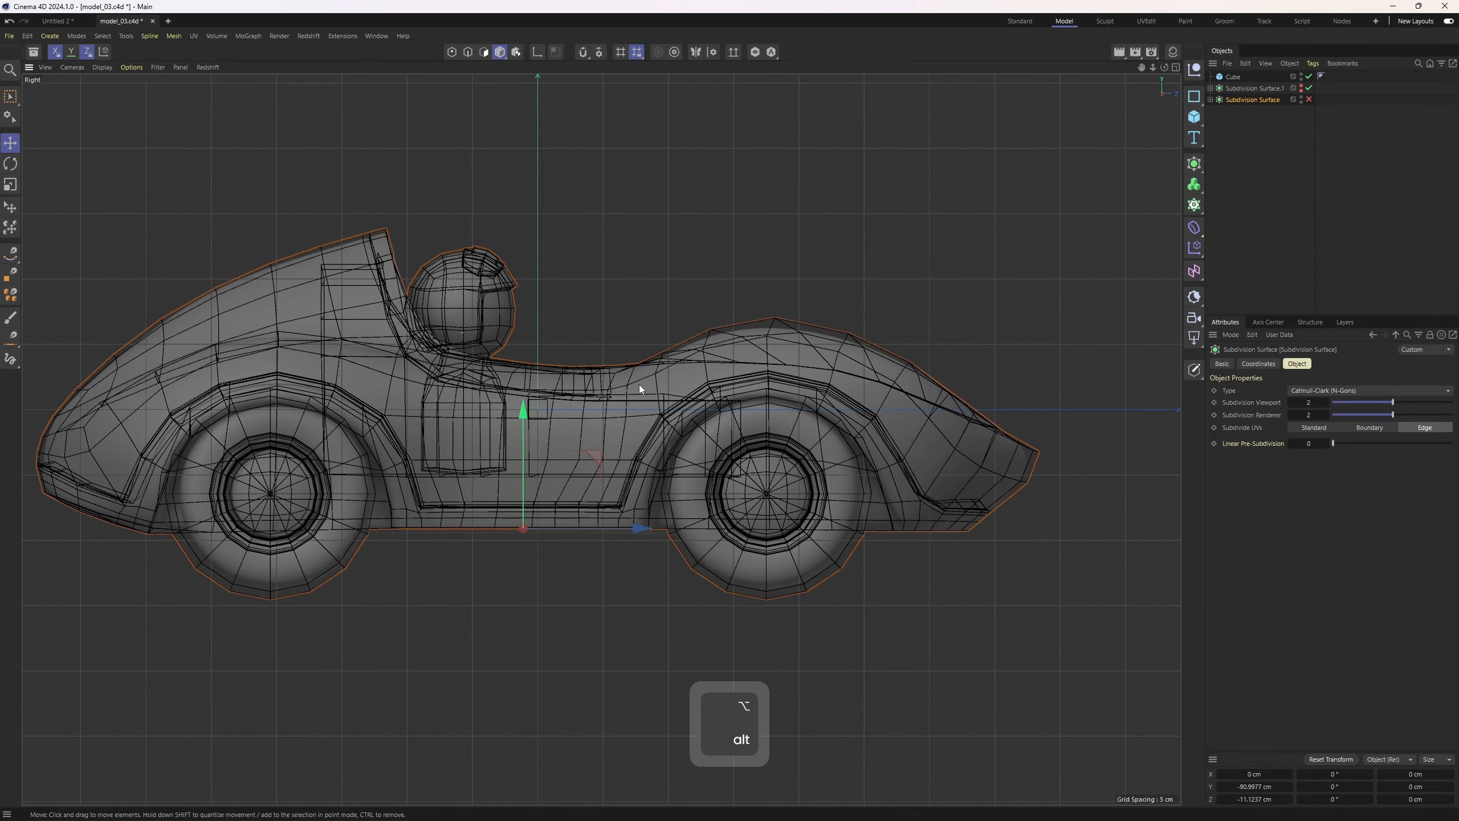
{"action": "key", "text": "t"}
{"action": "left_click_drag", "start_coordinate": [833, 473], "coordinate": [507, 549]}
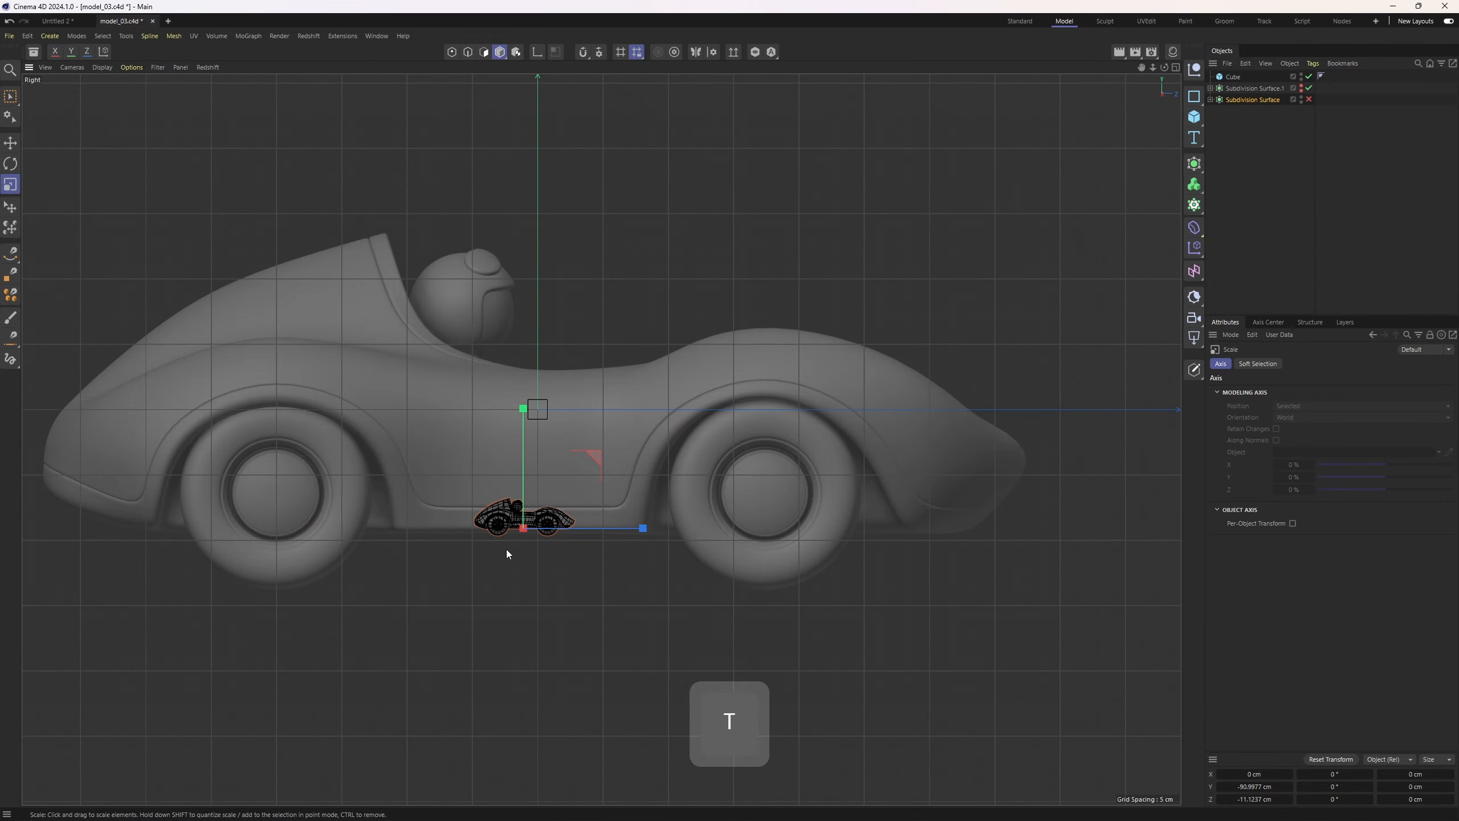
Move the car and scale it further so it sits within the 15 cm reference cube
{"action": "scroll", "coordinate": [484, 556], "scroll_direction": "up", "scroll_amount": 3}
{"action": "key", "text": "e"}
{"action": "left_click_drag", "start_coordinate": [586, 479], "coordinate": [631, 203]}
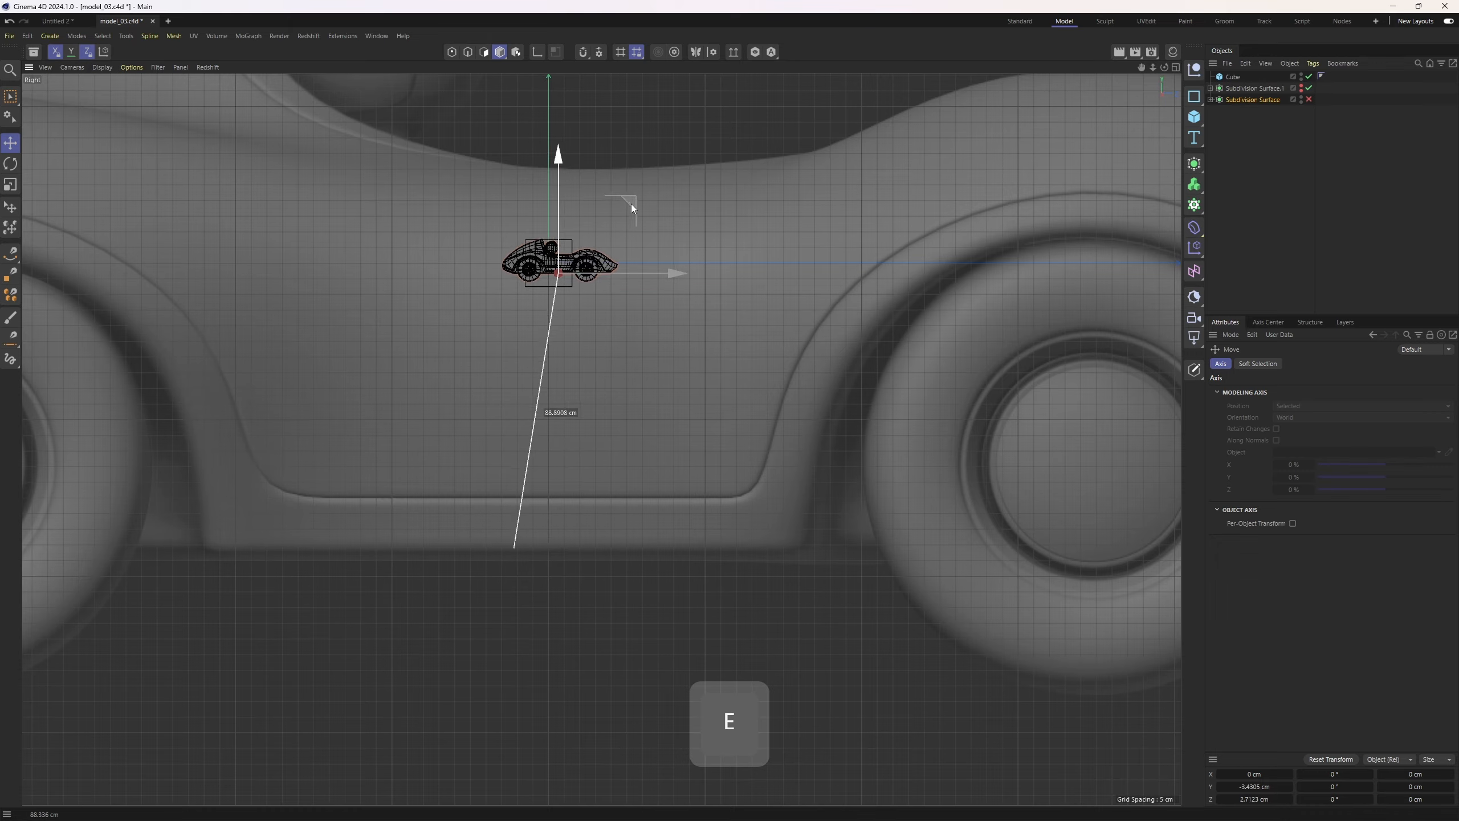
{"action": "scroll", "coordinate": [603, 230], "scroll_direction": "up", "scroll_amount": 4}
{"action": "scroll", "coordinate": [579, 252], "scroll_direction": "up", "scroll_amount": 1}
{"action": "key", "text": "t"}
{"action": "left_click_drag", "start_coordinate": [925, 417], "coordinate": [618, 410]}
{"action": "key", "text": "e"}
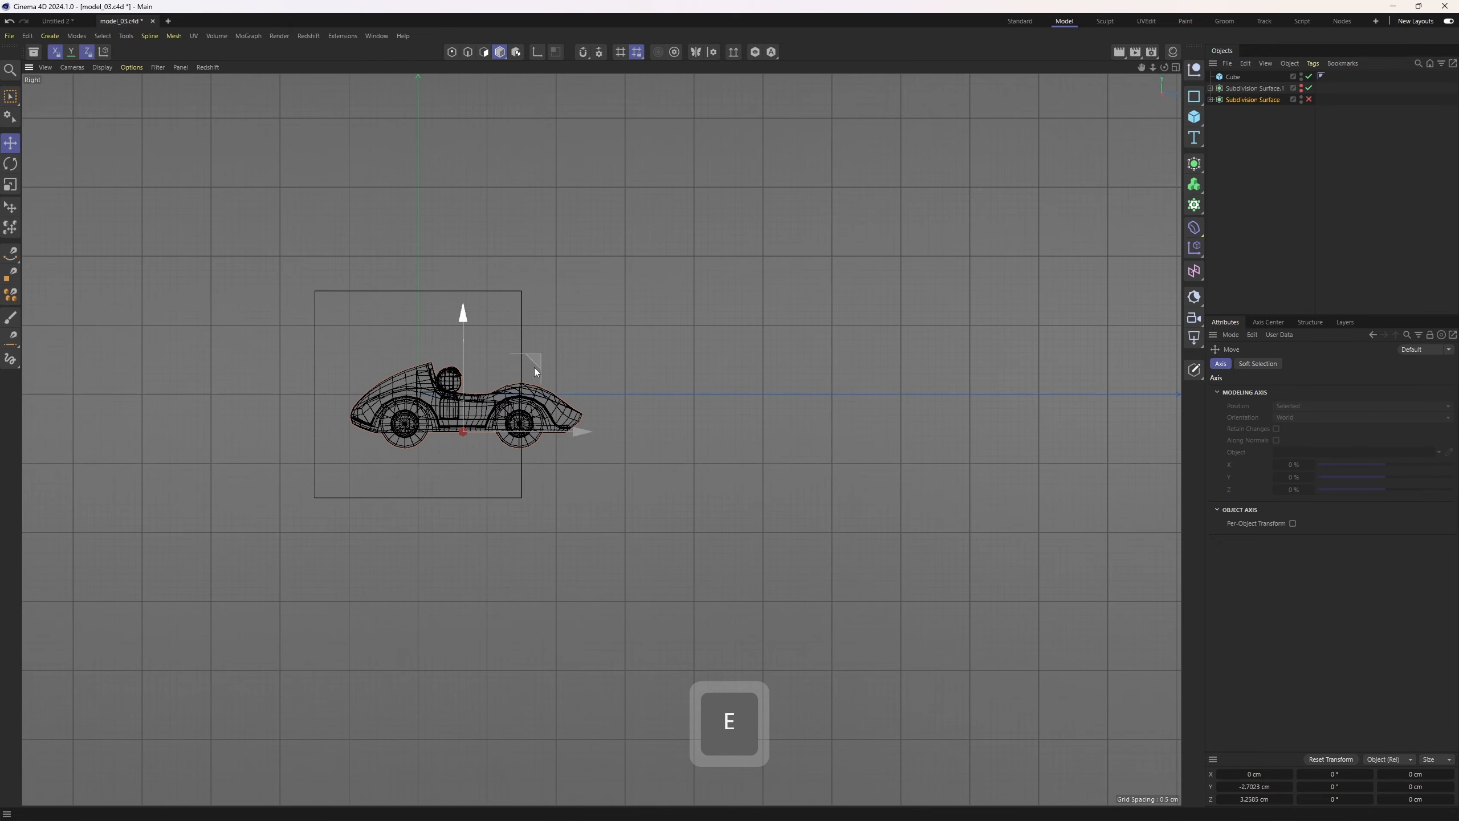
{"action": "left_click_drag", "start_coordinate": [533, 367], "coordinate": [496, 315]}
Delete the reference cube
{"action": "left_click", "coordinate": [1231, 79]}
{"action": "key", "text": "Delete"}
{"action": "left_click", "coordinate": [1234, 87]}
{"action": "middle_click", "coordinate": [700, 235]}
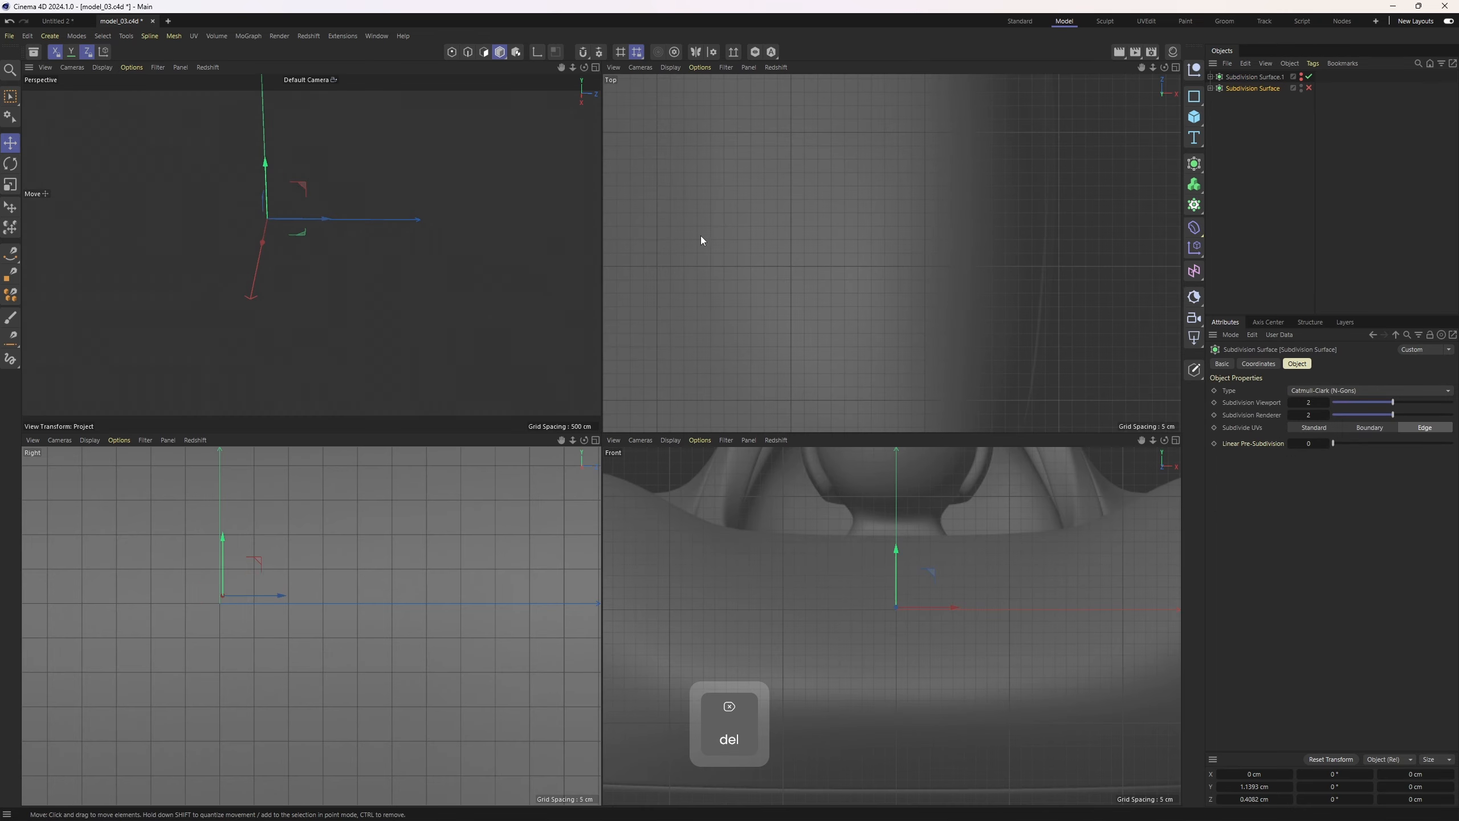
{"action": "middle_click", "coordinate": [523, 334]}
{"action": "key", "text": "s"}
{"action": "left_click_drag", "start_coordinate": [578, 432], "coordinate": [638, 414], "text": "alt"}
{"action": "right_click_drag", "start_coordinate": [638, 414], "coordinate": [678, 416], "text": "alt"}
{"action": "left_click_drag", "start_coordinate": [678, 417], "coordinate": [657, 454], "text": "alt"}
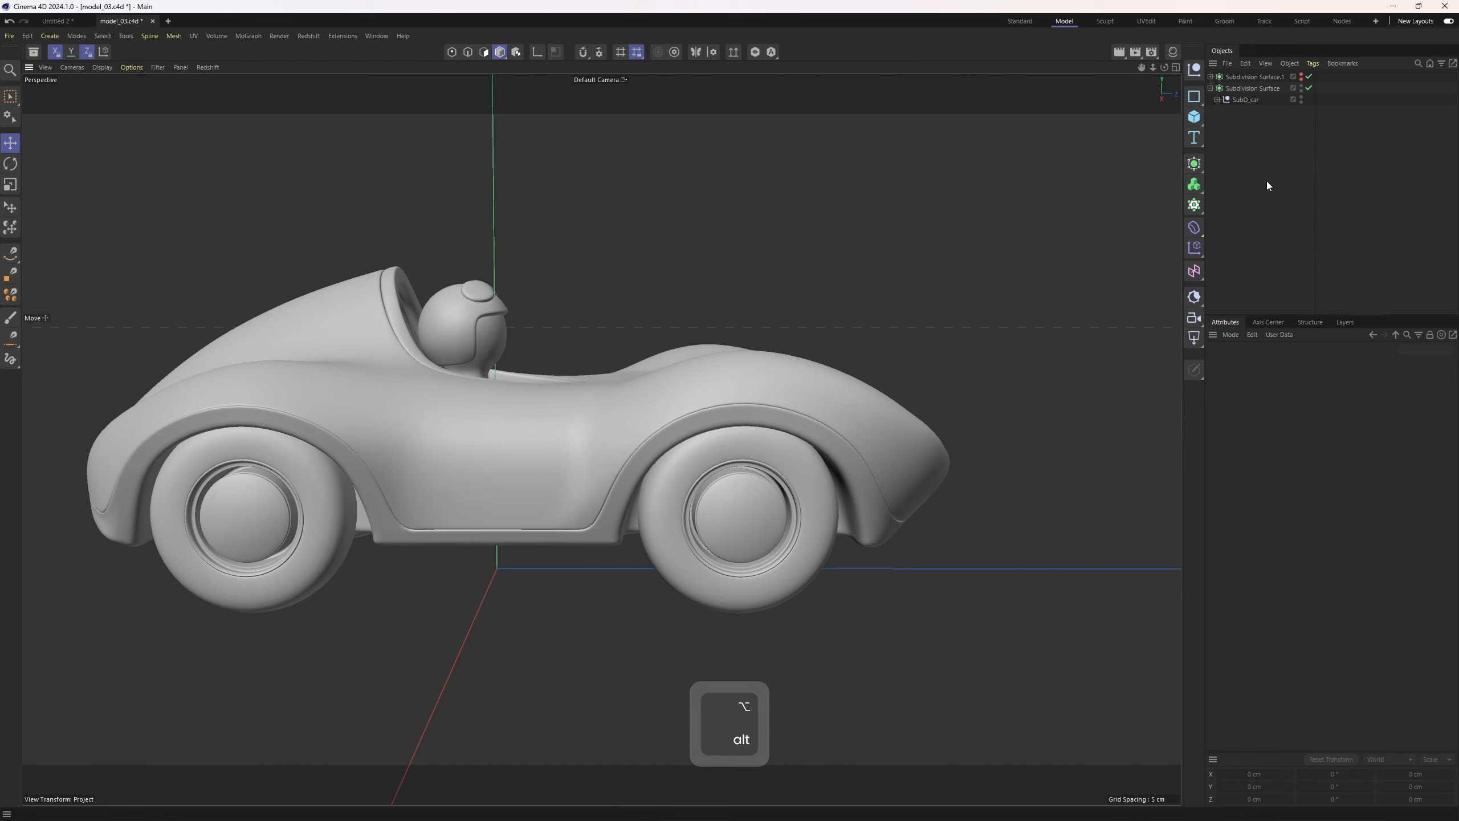
Enable axis modification on the Subdivision Surface and set its axis to Y 0 cm in world coordinates
{"action": "left_click", "coordinate": [1245, 89]}
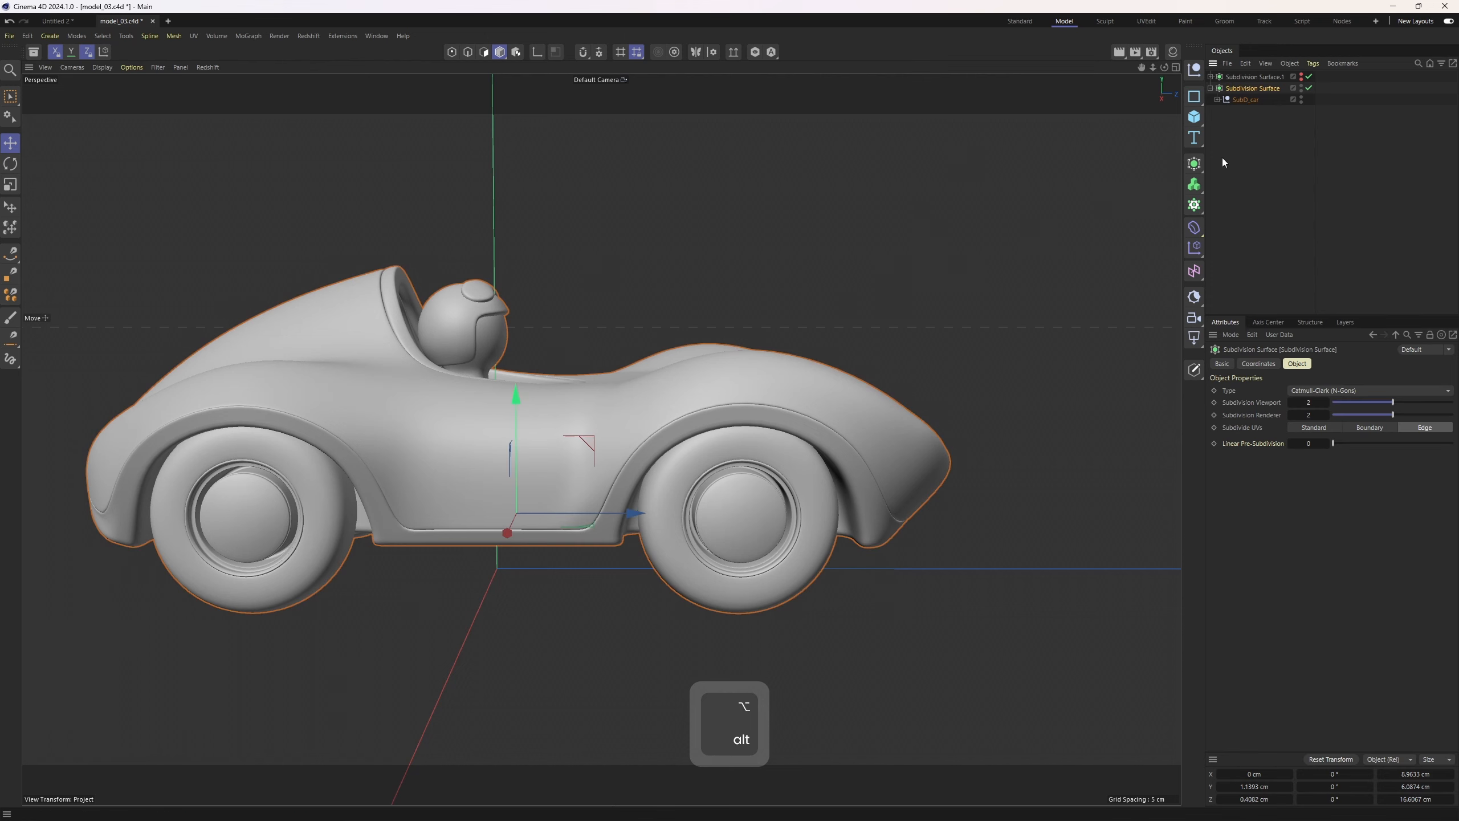
{"action": "left_click", "coordinate": [537, 53]}
{"action": "middle_click", "coordinate": [539, 480]}
{"action": "middle_click", "coordinate": [312, 556]}
{"action": "right_click_drag", "start_coordinate": [312, 556], "coordinate": [468, 327], "text": "alt"}
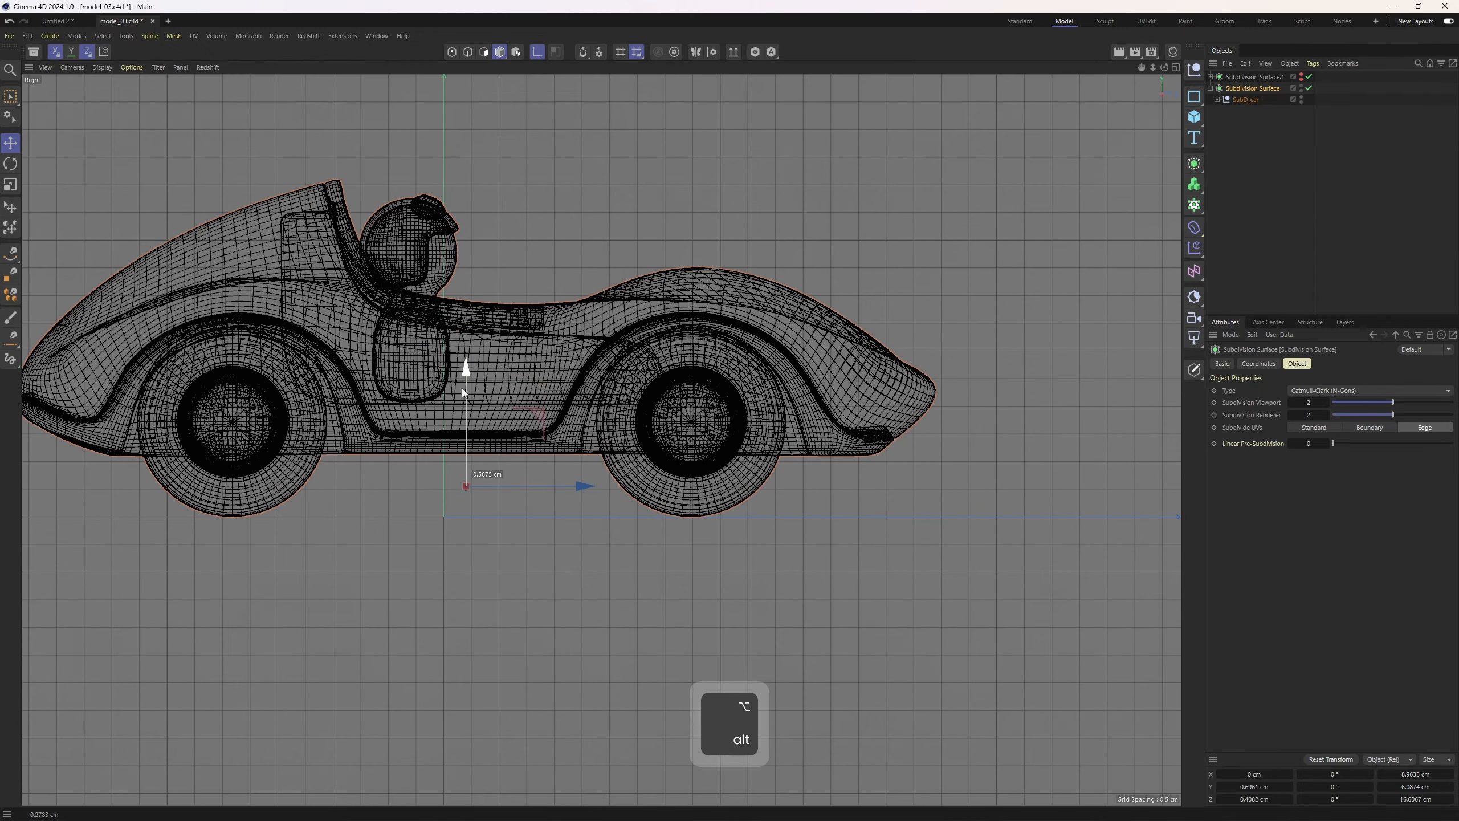
{"action": "left_click_drag", "start_coordinate": [462, 388], "coordinate": [458, 412]}
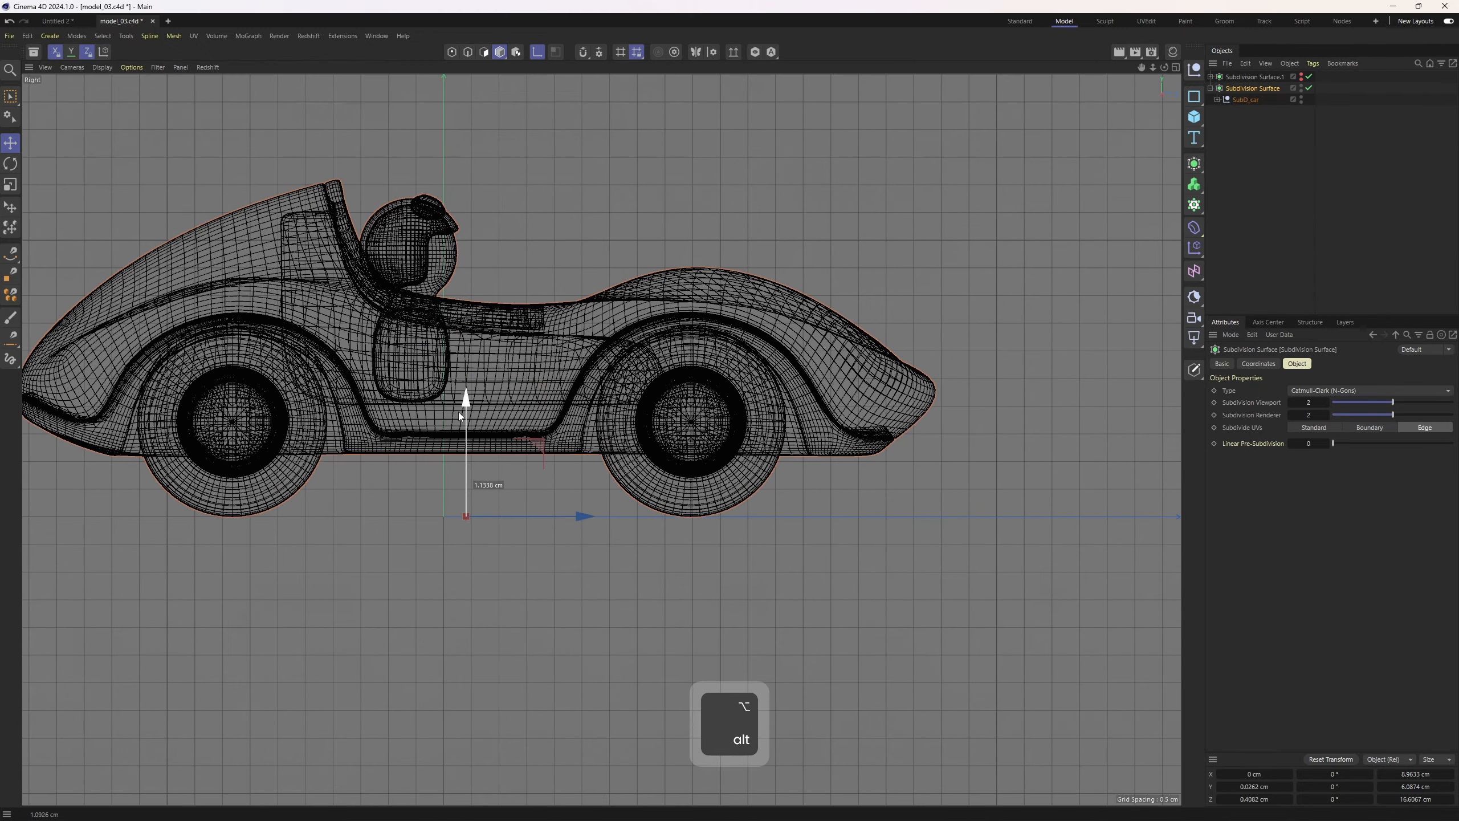
{"action": "left_click", "coordinate": [1265, 786]}
{"action": "type", "text": "0"}
{"action": "left_click", "coordinate": [1387, 759]}
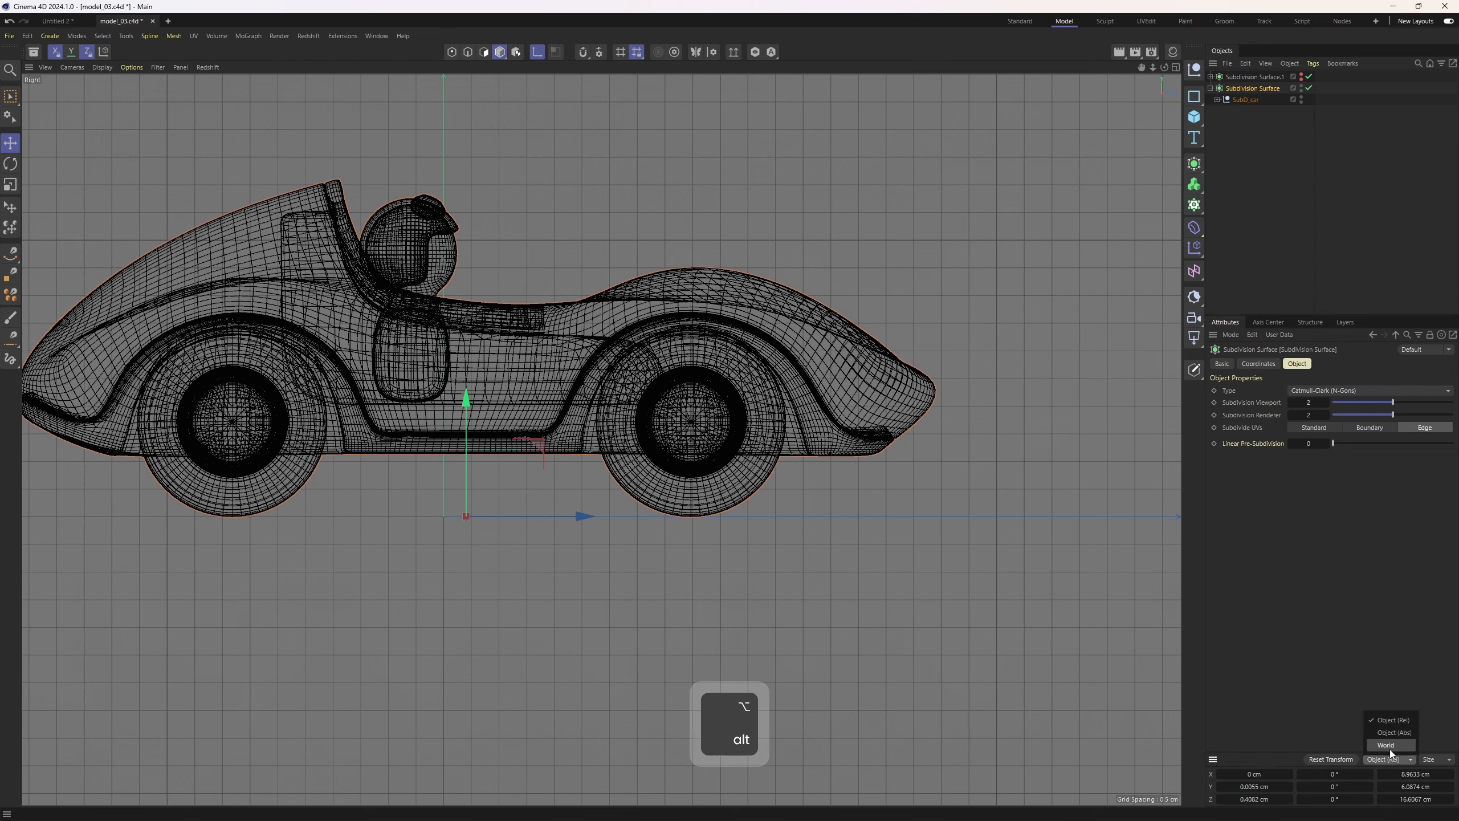
{"action": "left_click", "coordinate": [1389, 749]}
{"action": "key", "text": "Return"}
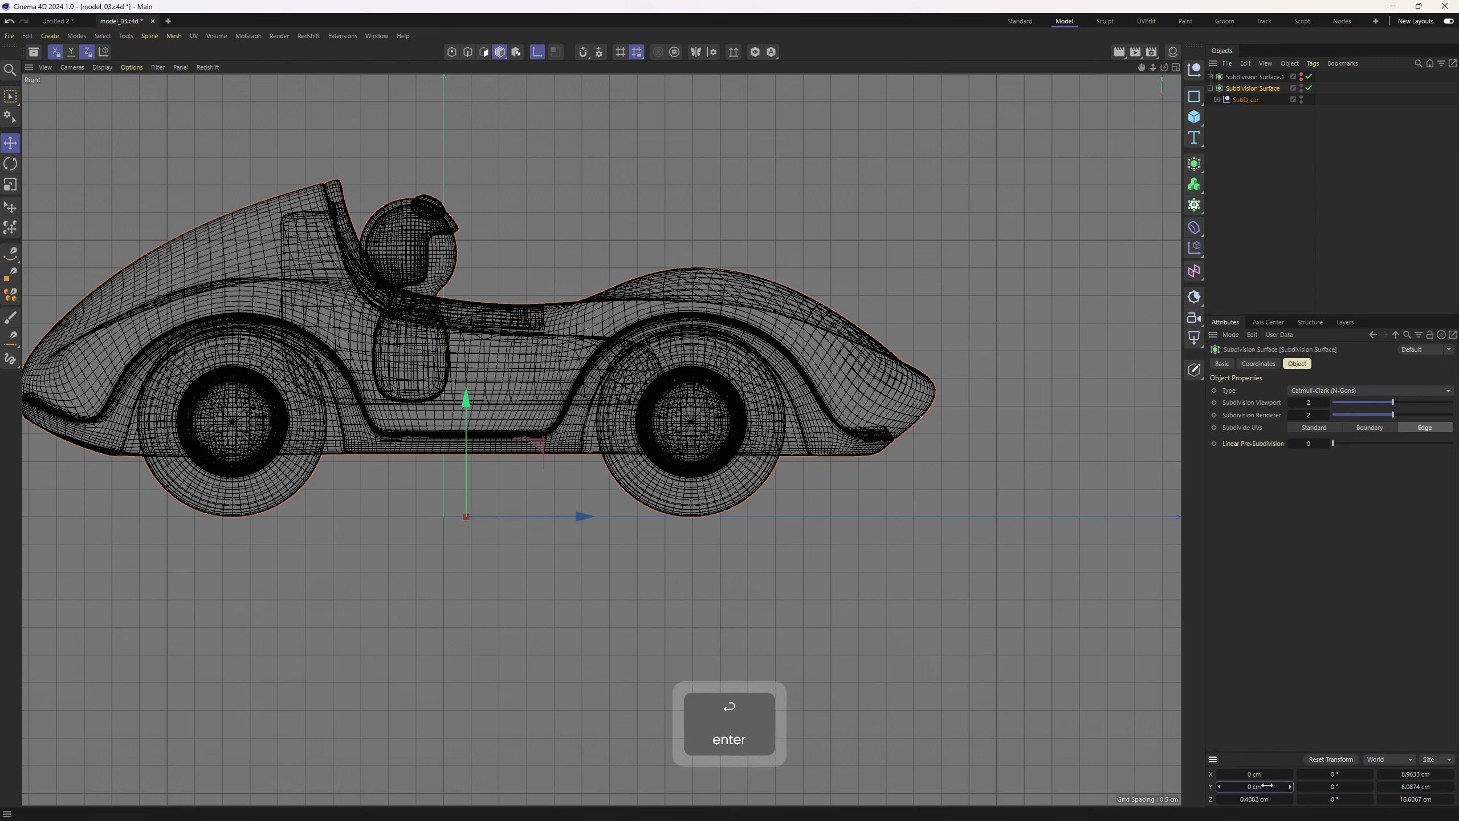
Turn off the Subdivision Surface to work on the base cage
{"action": "middle_click", "coordinate": [368, 339]}
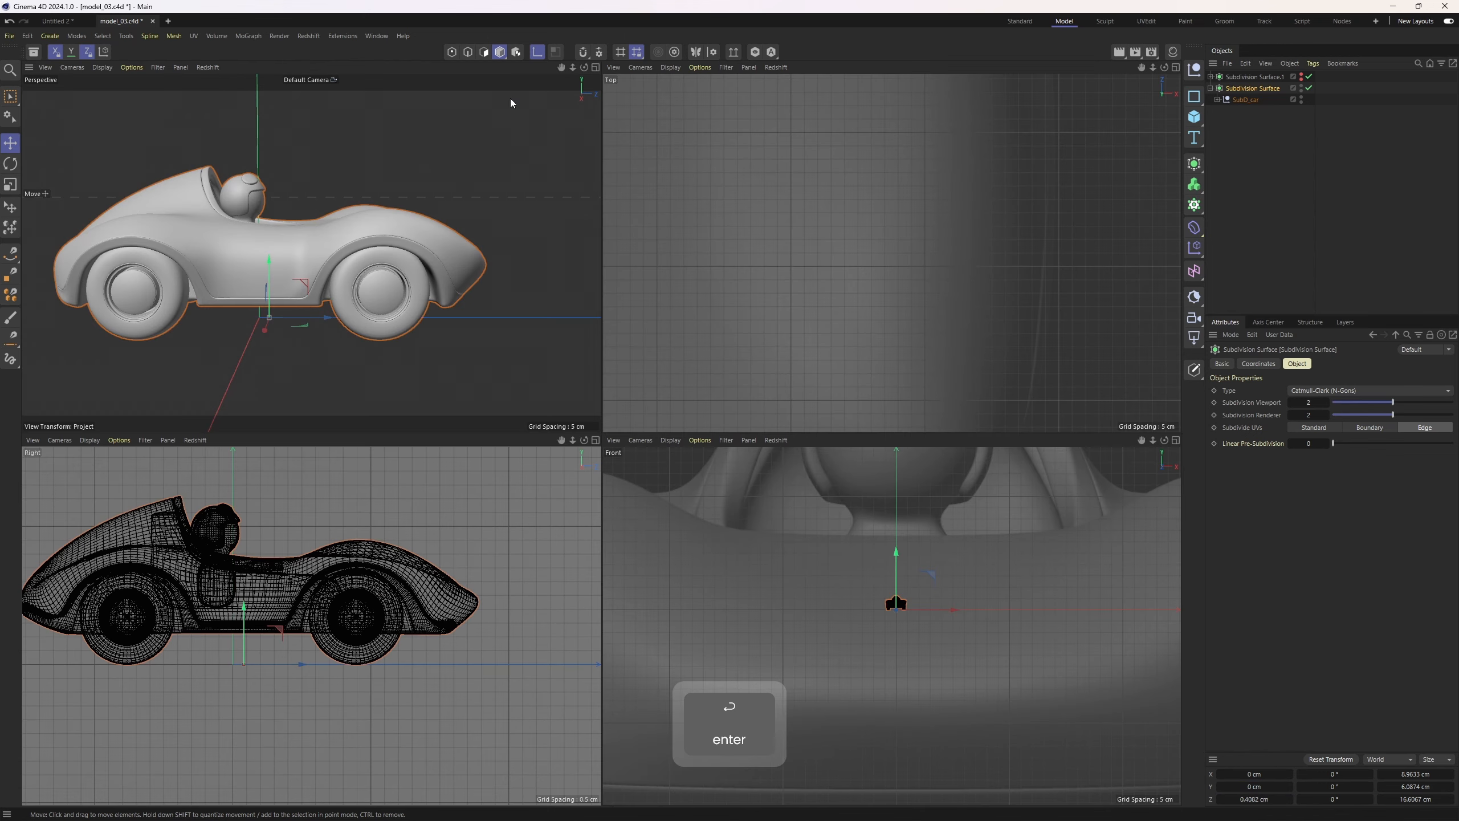
{"action": "middle_click", "coordinate": [454, 295]}
{"action": "left_click_drag", "start_coordinate": [538, 374], "coordinate": [621, 432], "text": "alt"}
{"action": "right_click_drag", "start_coordinate": [621, 432], "coordinate": [821, 345], "text": "alt"}
{"action": "key", "text": "q"}
{"action": "left_click_drag", "start_coordinate": [832, 340], "coordinate": [778, 326], "text": "alt"}
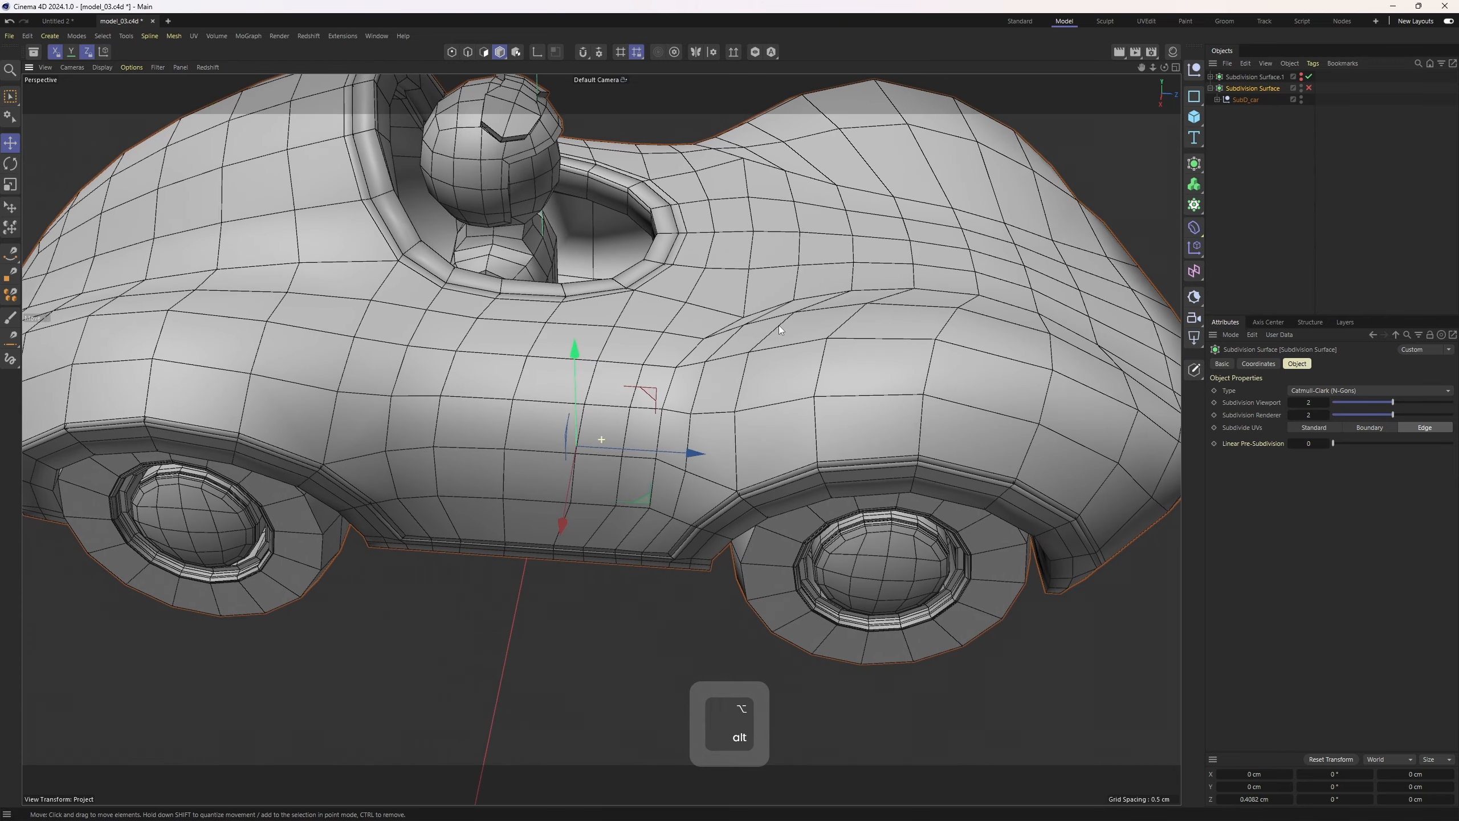
Expand sub0_car, switch to edge mode, select the ex object and isolate it in the viewport
{"action": "left_click", "coordinate": [1216, 99]}
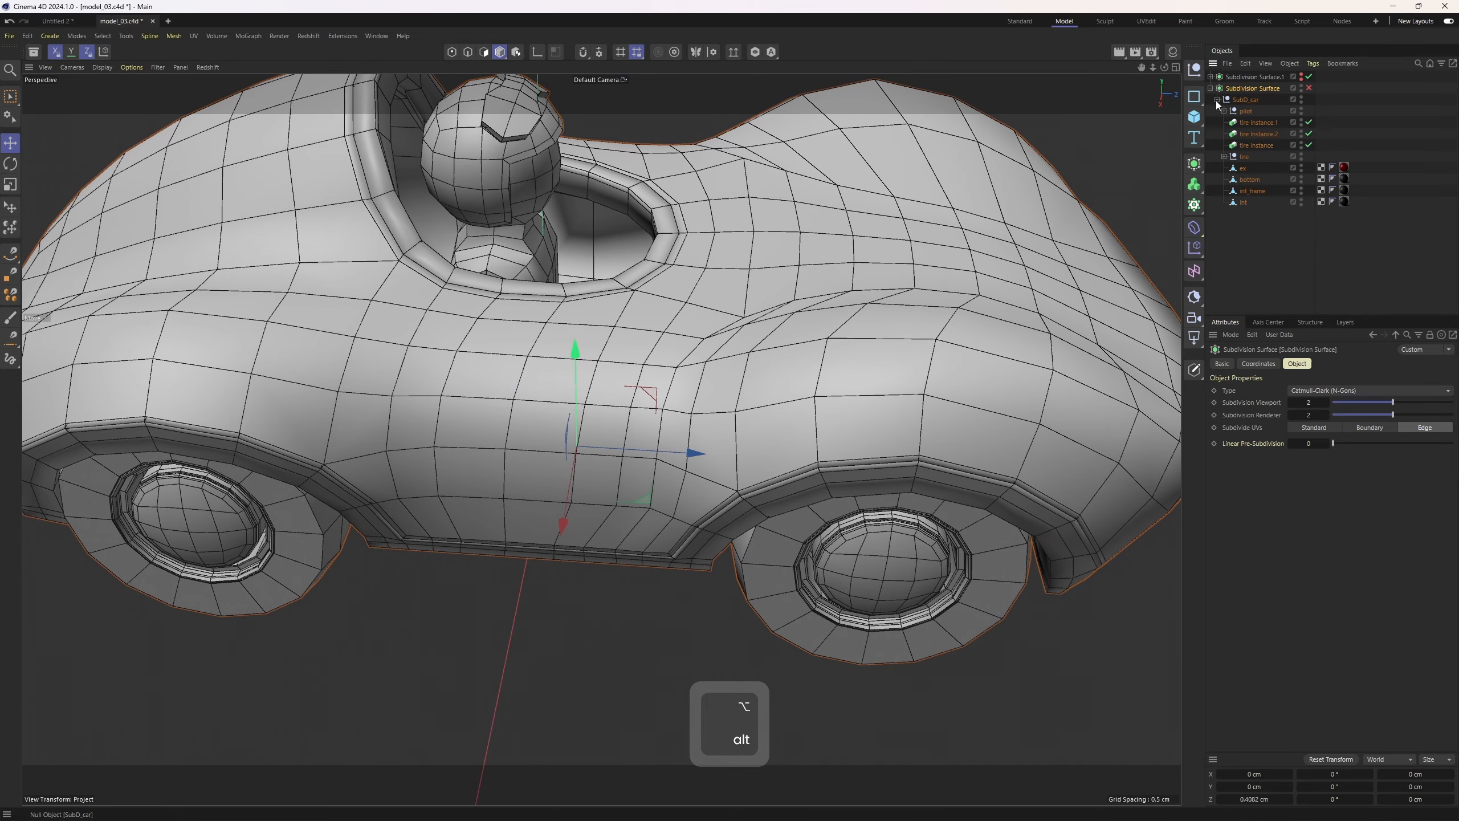
{"action": "left_click", "coordinate": [1247, 179]}
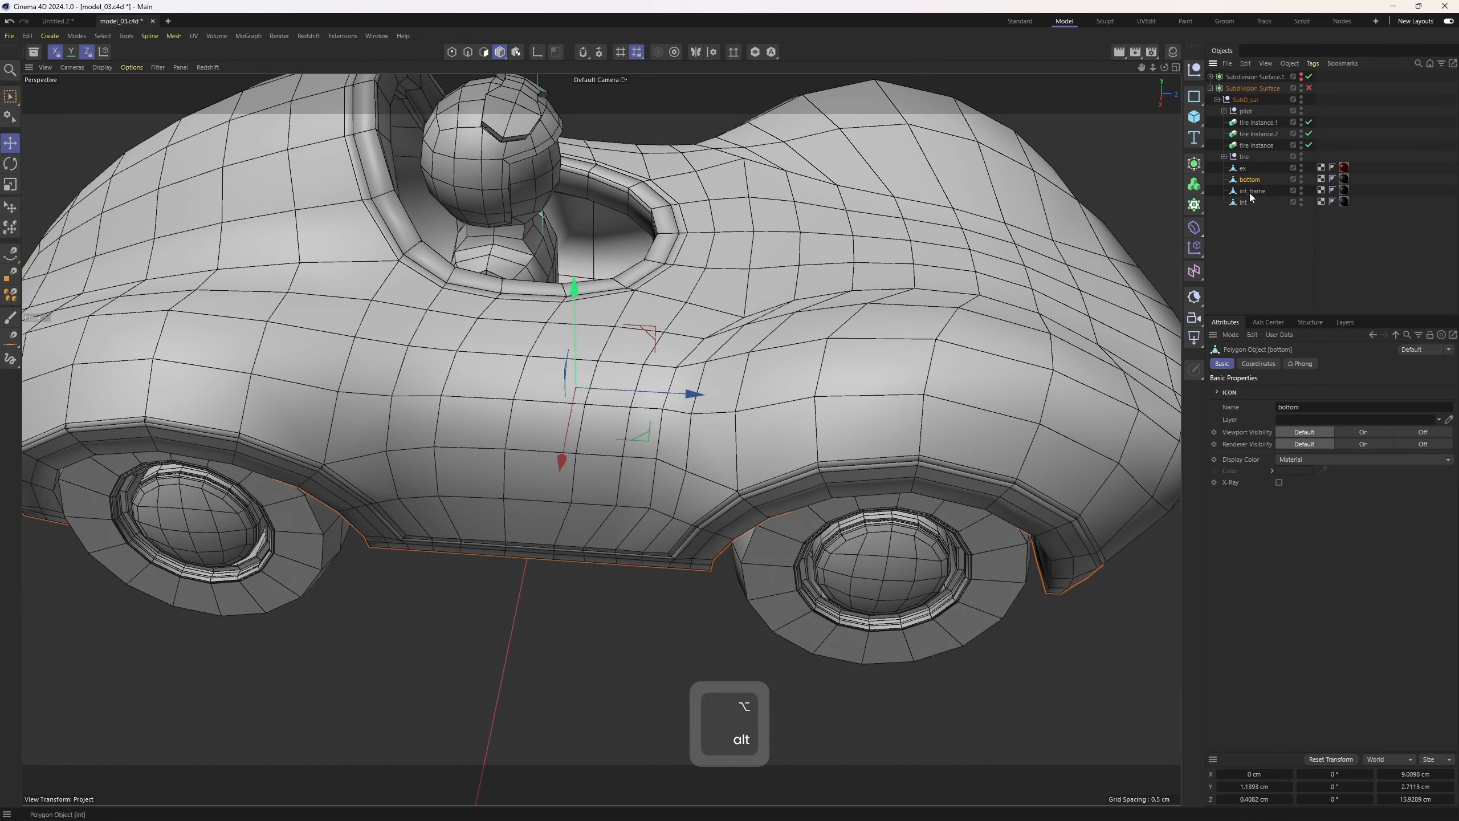
{"action": "left_click", "coordinate": [1252, 191]}
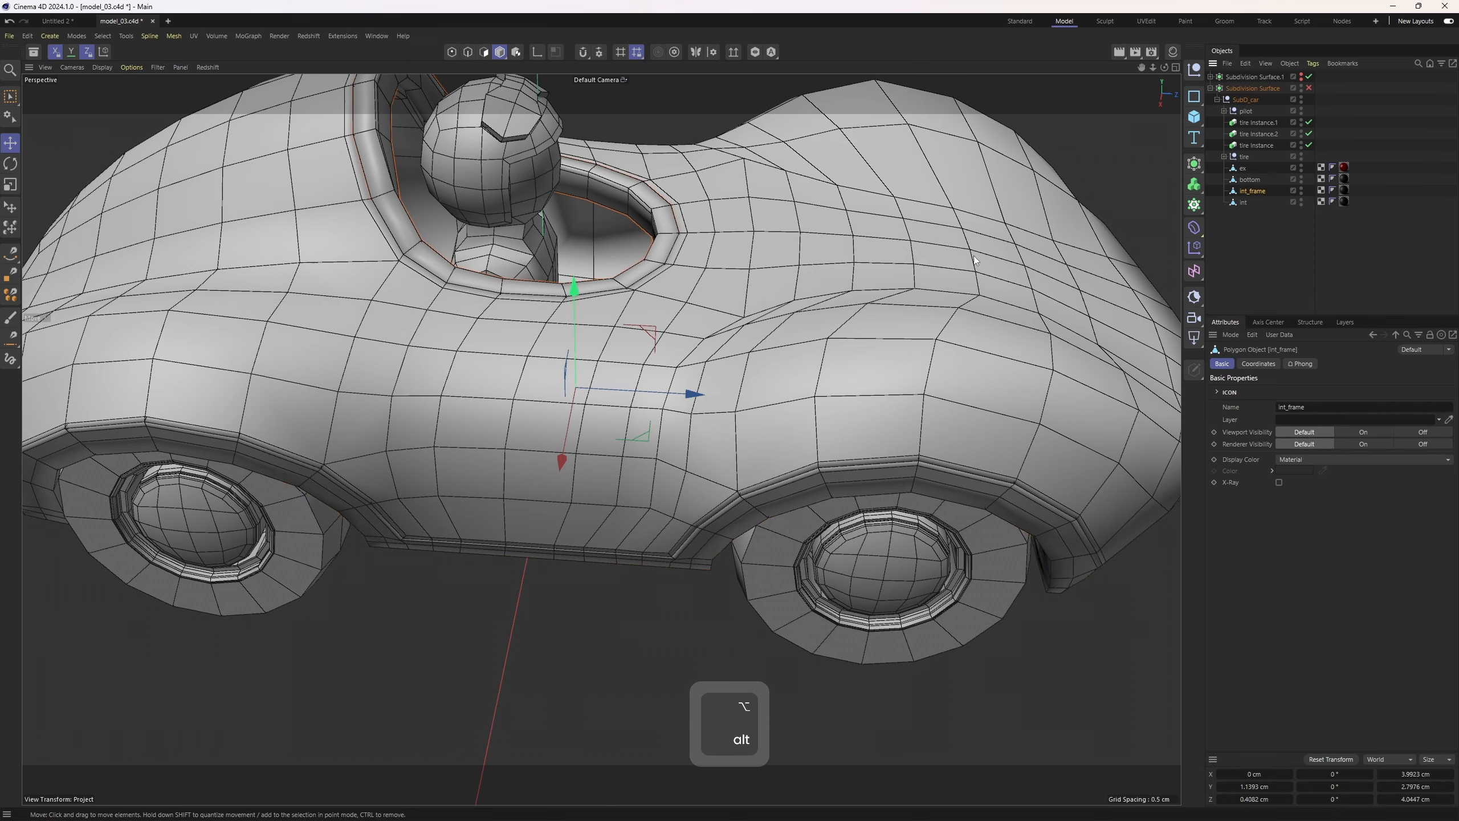
{"action": "key", "text": "2"}
{"action": "left_click_drag", "start_coordinate": [621, 339], "coordinate": [638, 363], "text": "alt"}
{"action": "scroll", "coordinate": [638, 362], "scroll_direction": "up", "scroll_amount": 2}
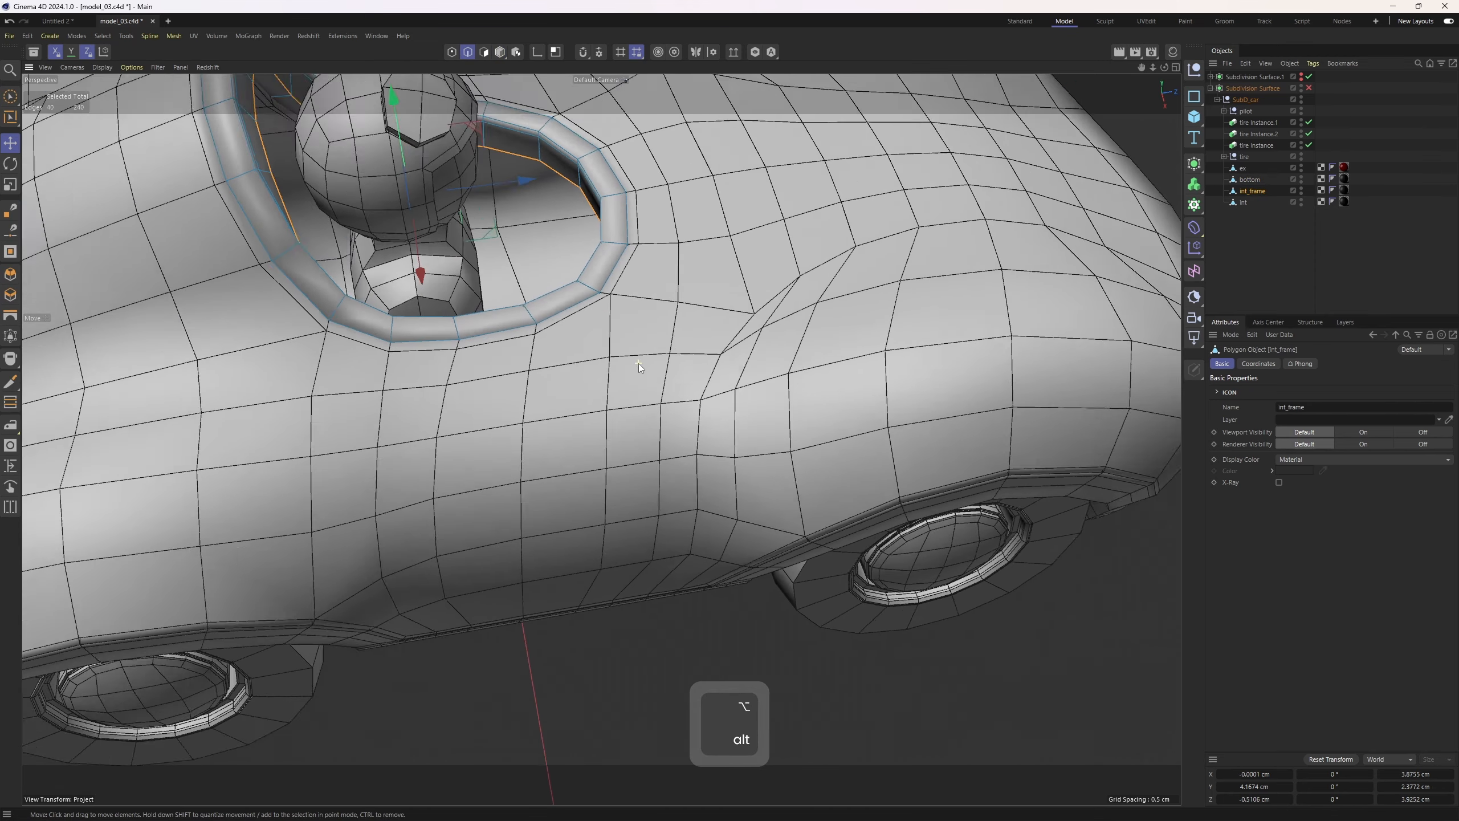
{"action": "scroll", "coordinate": [638, 363], "scroll_direction": "down", "scroll_amount": 5}
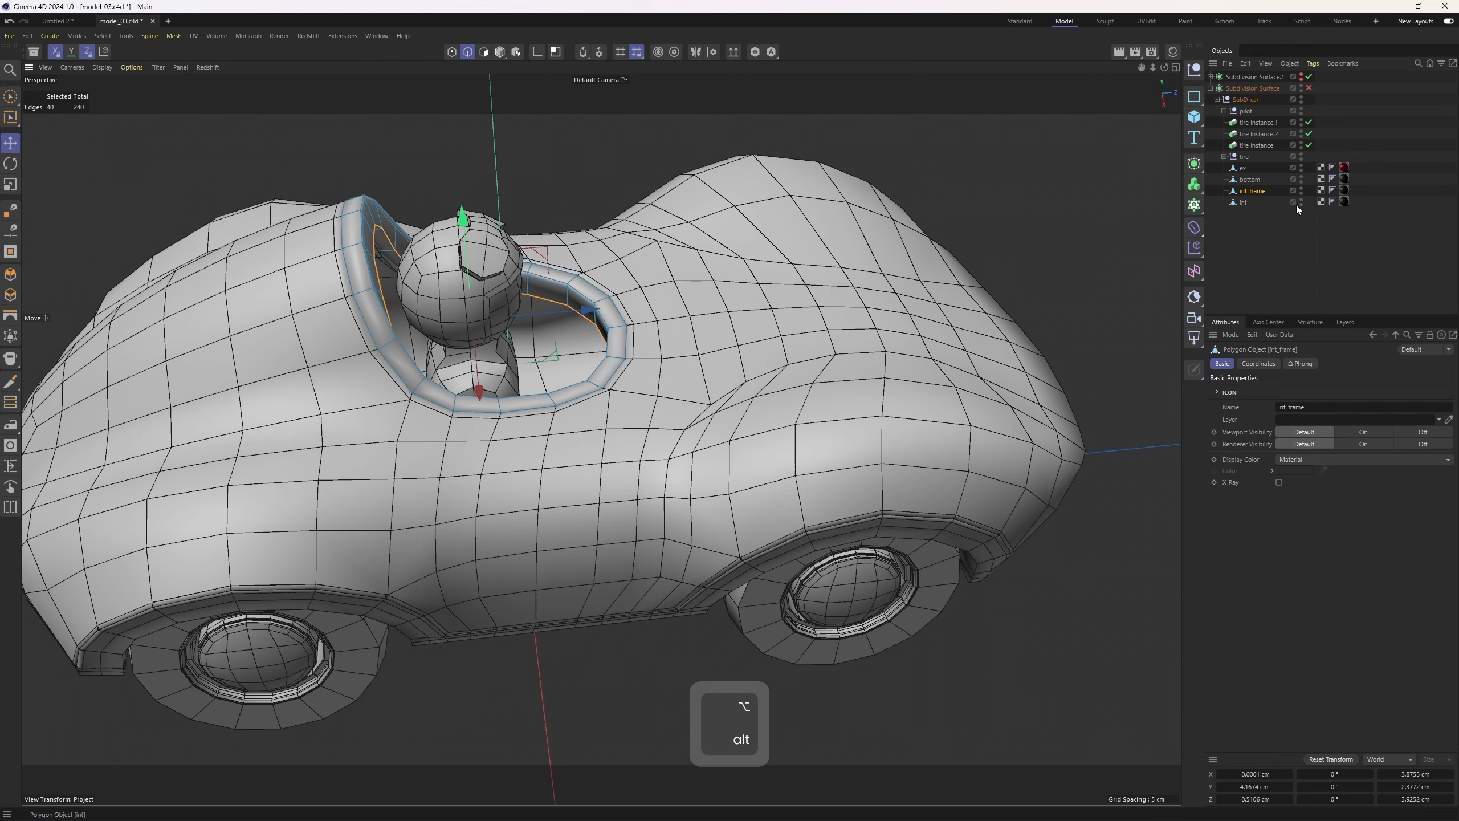
{"action": "left_click", "coordinate": [1244, 168]}
{"action": "scroll", "coordinate": [483, 481], "scroll_direction": "up", "scroll_amount": 3}
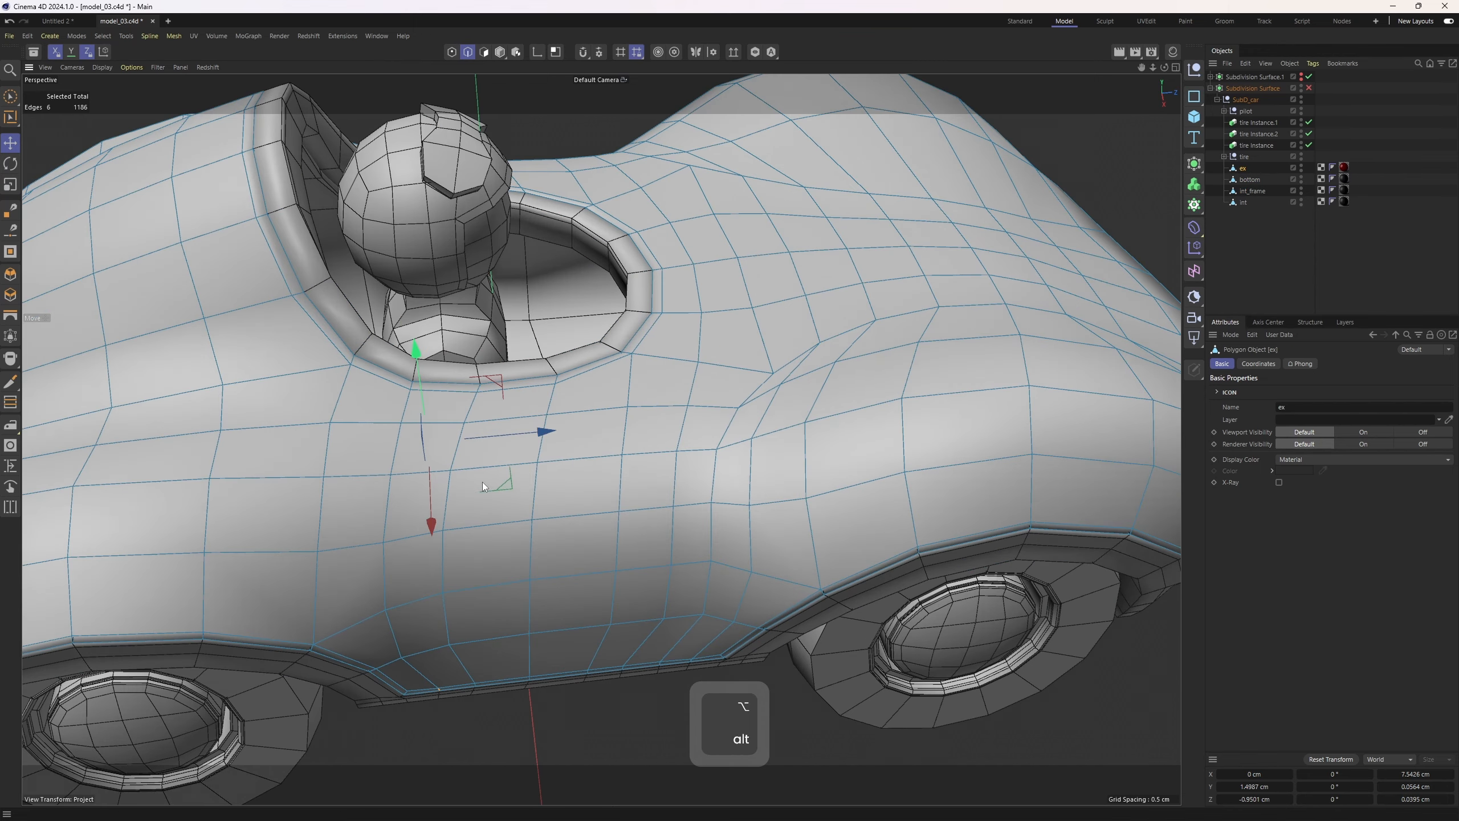
{"action": "middle_click_drag", "start_coordinate": [482, 481], "coordinate": [490, 422], "text": "alt"}
{"action": "scroll", "coordinate": [494, 380], "scroll_direction": "up", "scroll_amount": 1}
{"action": "left_click", "coordinate": [756, 53]}
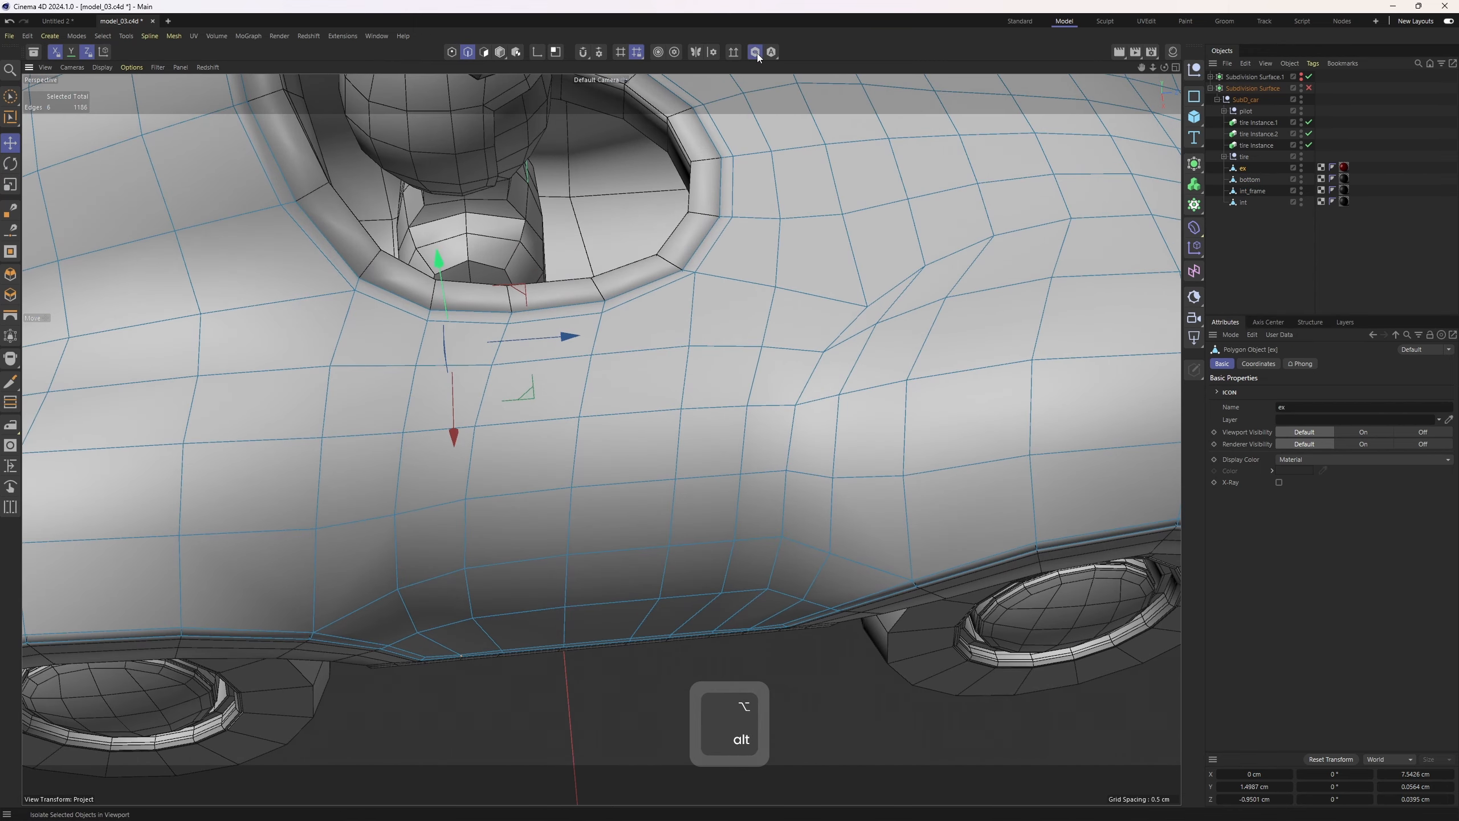
Turn on the symmetry plane and loop-select two vertical edge loops on the ex body's side below the cockpit
{"action": "middle_click_drag", "start_coordinate": [590, 371], "coordinate": [604, 296], "text": "alt"}
{"action": "left_click_drag", "start_coordinate": [604, 296], "coordinate": [524, 275], "text": "alt"}
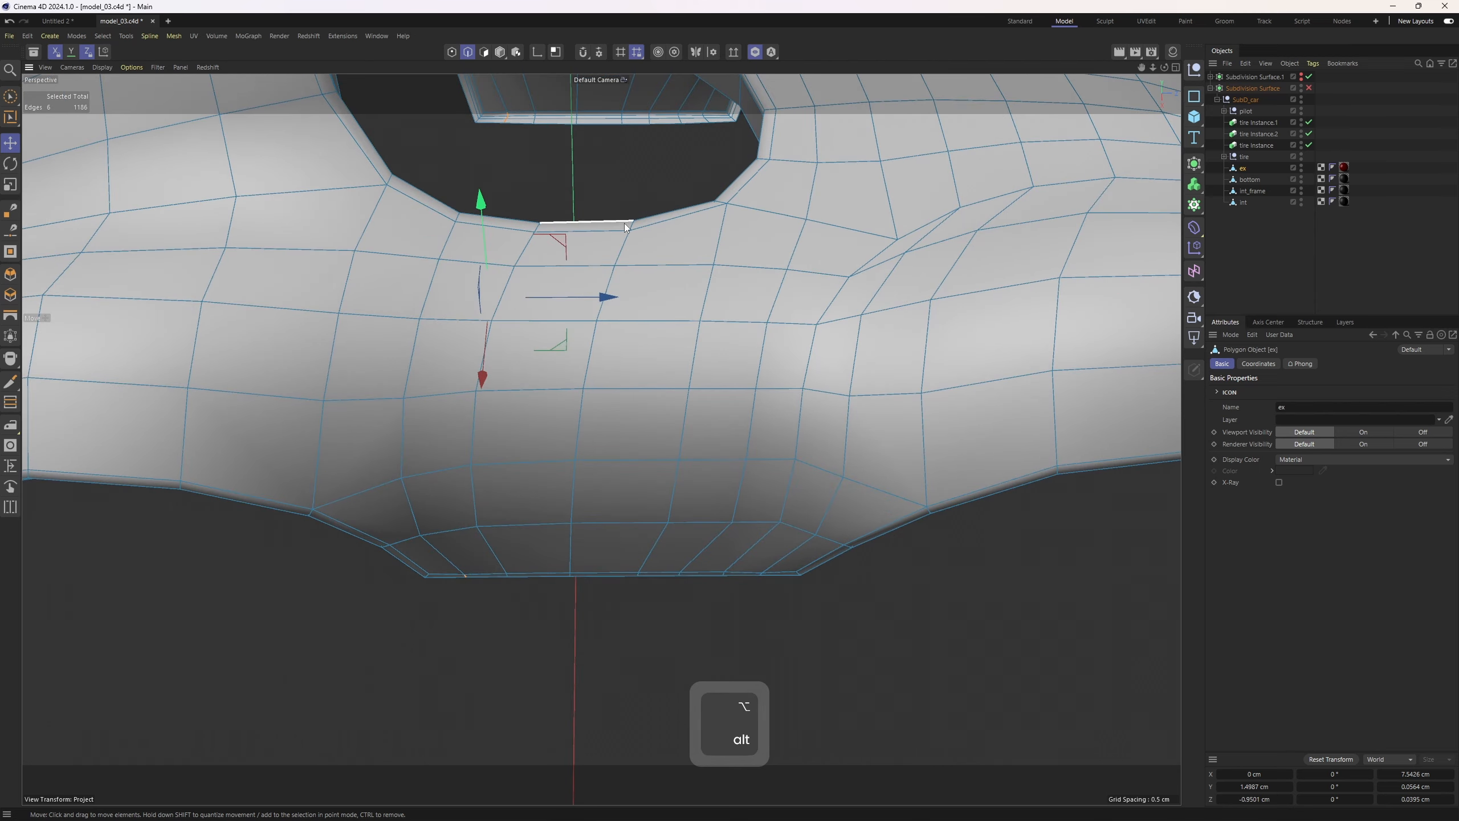
{"action": "left_click", "coordinate": [696, 53]}
{"action": "mouse_move", "coordinate": [681, 179]}
{"action": "middle_mouse_down", "text": "alt"}
{"action": "mouse_move", "coordinate": [686, 222]}
{"action": "mouse_move", "coordinate": [681, 202]}
{"action": "middle_mouse_up", "text": "alt"}
{"action": "right_click_drag", "start_coordinate": [681, 203], "coordinate": [698, 210], "text": "alt"}
{"action": "right_click_drag", "start_coordinate": [631, 243], "coordinate": [586, 395], "text": "alt"}
{"action": "left_click_drag", "start_coordinate": [586, 395], "coordinate": [778, 408], "text": "alt"}
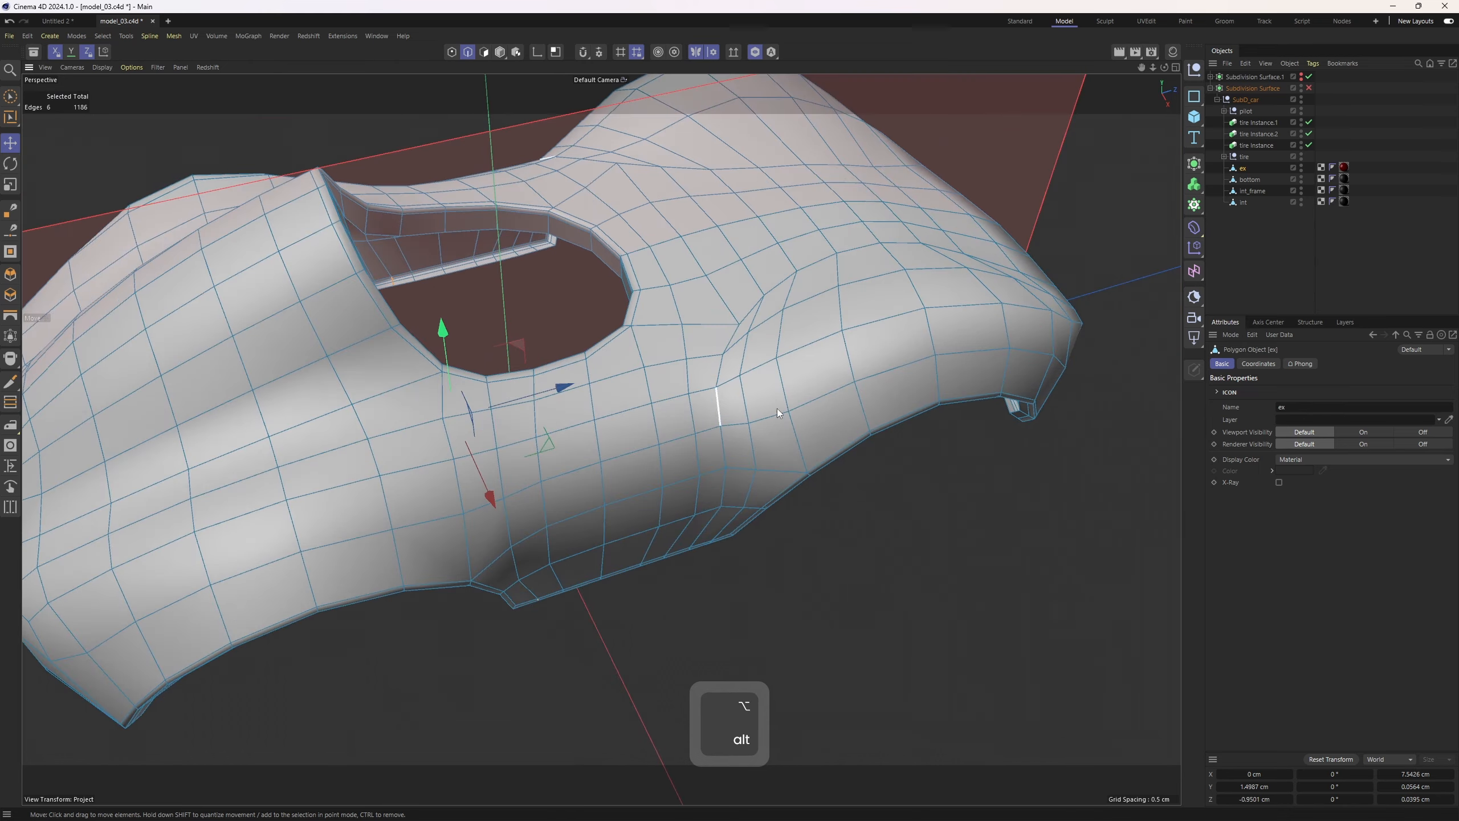
{"action": "left_click_drag", "start_coordinate": [606, 385], "coordinate": [501, 382], "text": "alt"}
{"action": "right_click_drag", "start_coordinate": [501, 383], "coordinate": [536, 382], "text": "alt"}
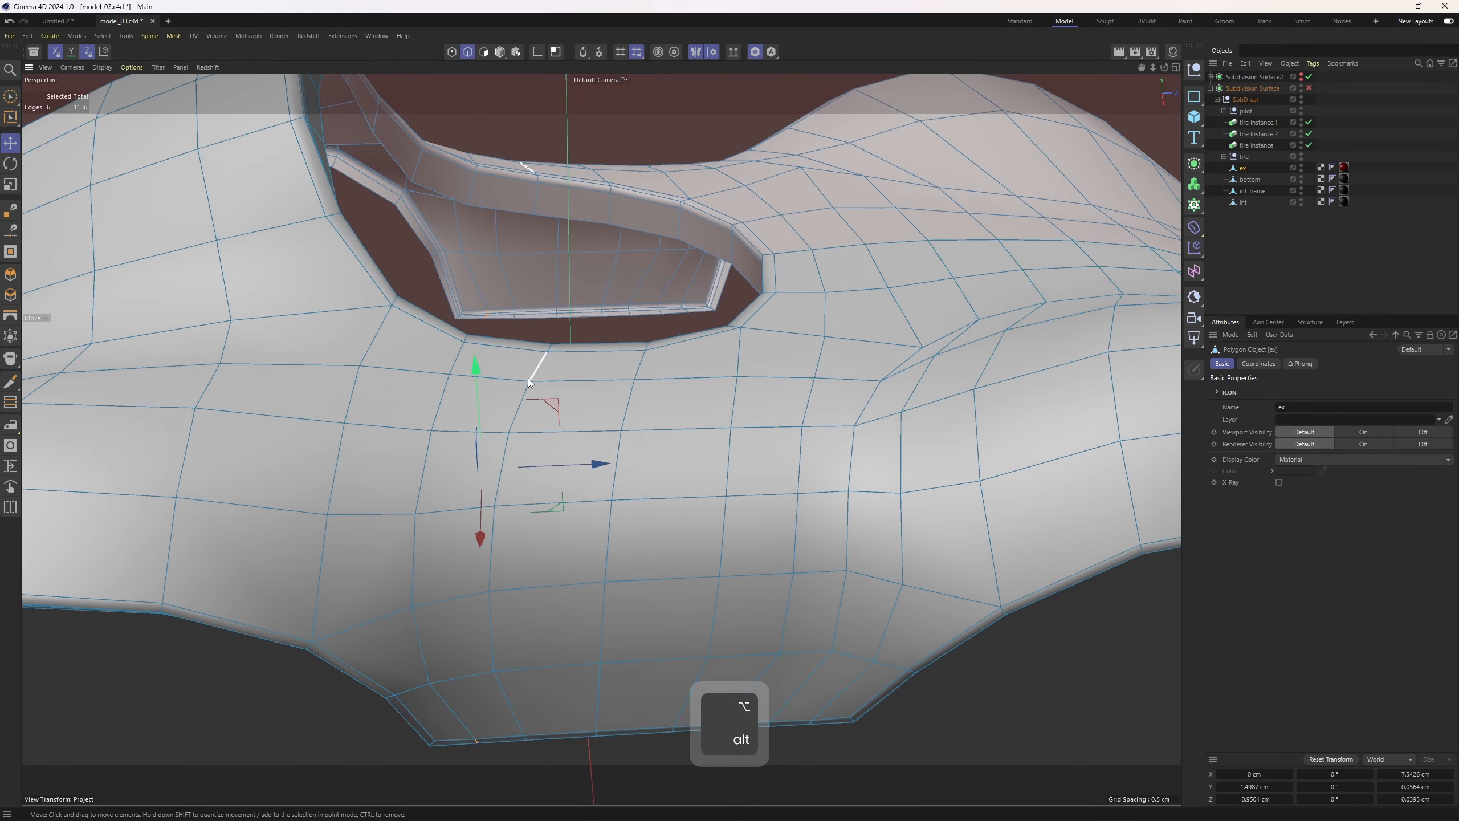
{"action": "left_click_drag", "start_coordinate": [532, 374], "coordinate": [517, 401], "text": "alt"}
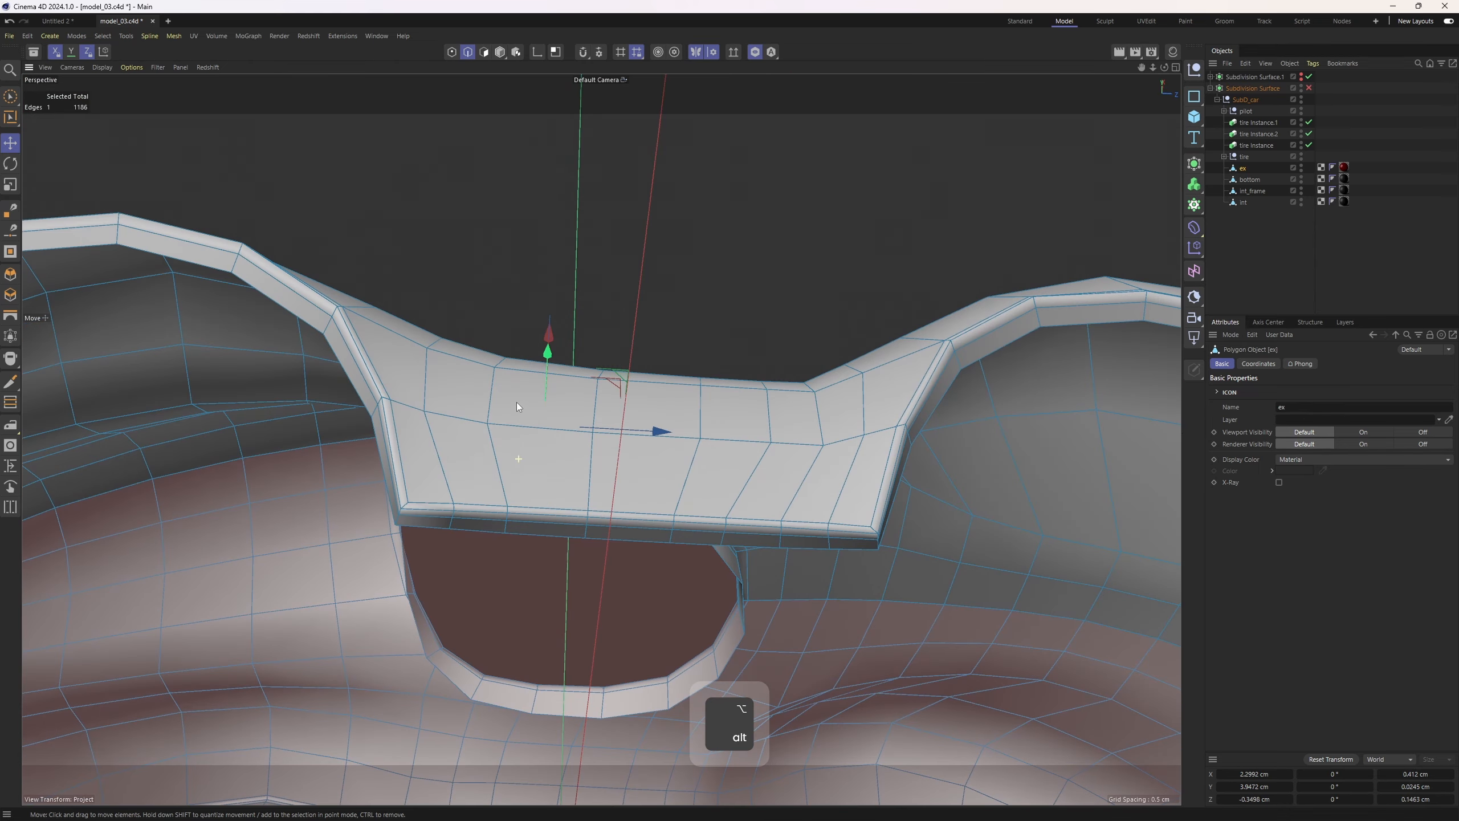
{"action": "right_click_drag", "start_coordinate": [516, 401], "coordinate": [535, 402], "text": "alt"}
{"action": "left_click", "coordinate": [502, 531], "text": "ctrl+shift"}
{"action": "left_click_drag", "start_coordinate": [604, 358], "coordinate": [640, 349], "text": "alt"}
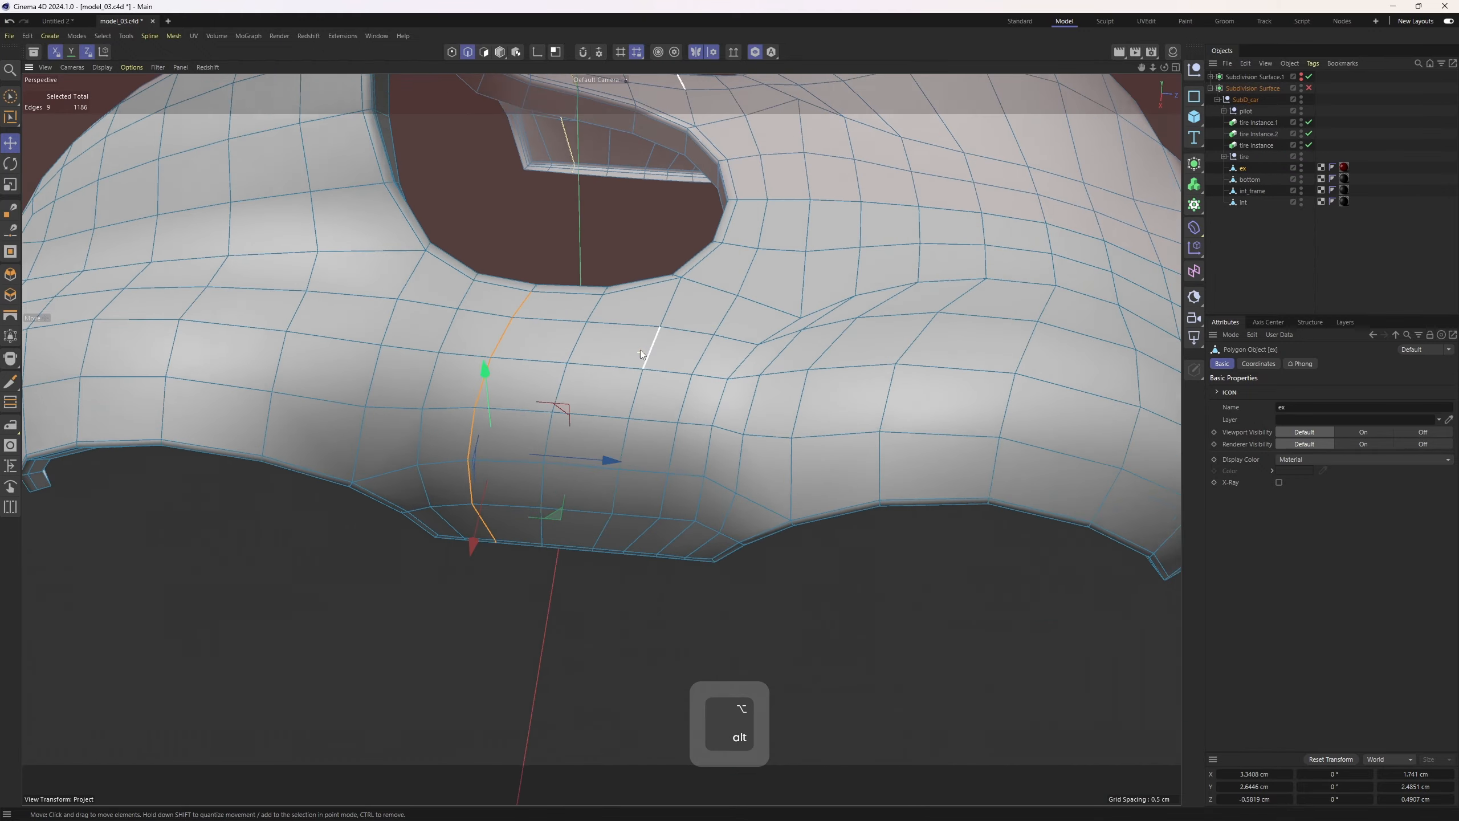
{"action": "right_click_drag", "start_coordinate": [640, 349], "coordinate": [598, 301], "text": "alt"}
{"action": "middle_click_drag", "start_coordinate": [597, 300], "coordinate": [600, 340], "text": "alt"}
{"action": "left_click", "coordinate": [587, 315], "text": "shift"}
{"action": "right_click_drag", "start_coordinate": [634, 398], "coordinate": [559, 397], "text": "alt"}
{"action": "left_click_drag", "start_coordinate": [558, 397], "coordinate": [588, 342], "text": "alt"}
{"action": "left_click", "coordinate": [568, 397], "text": "ctrl+shift"}
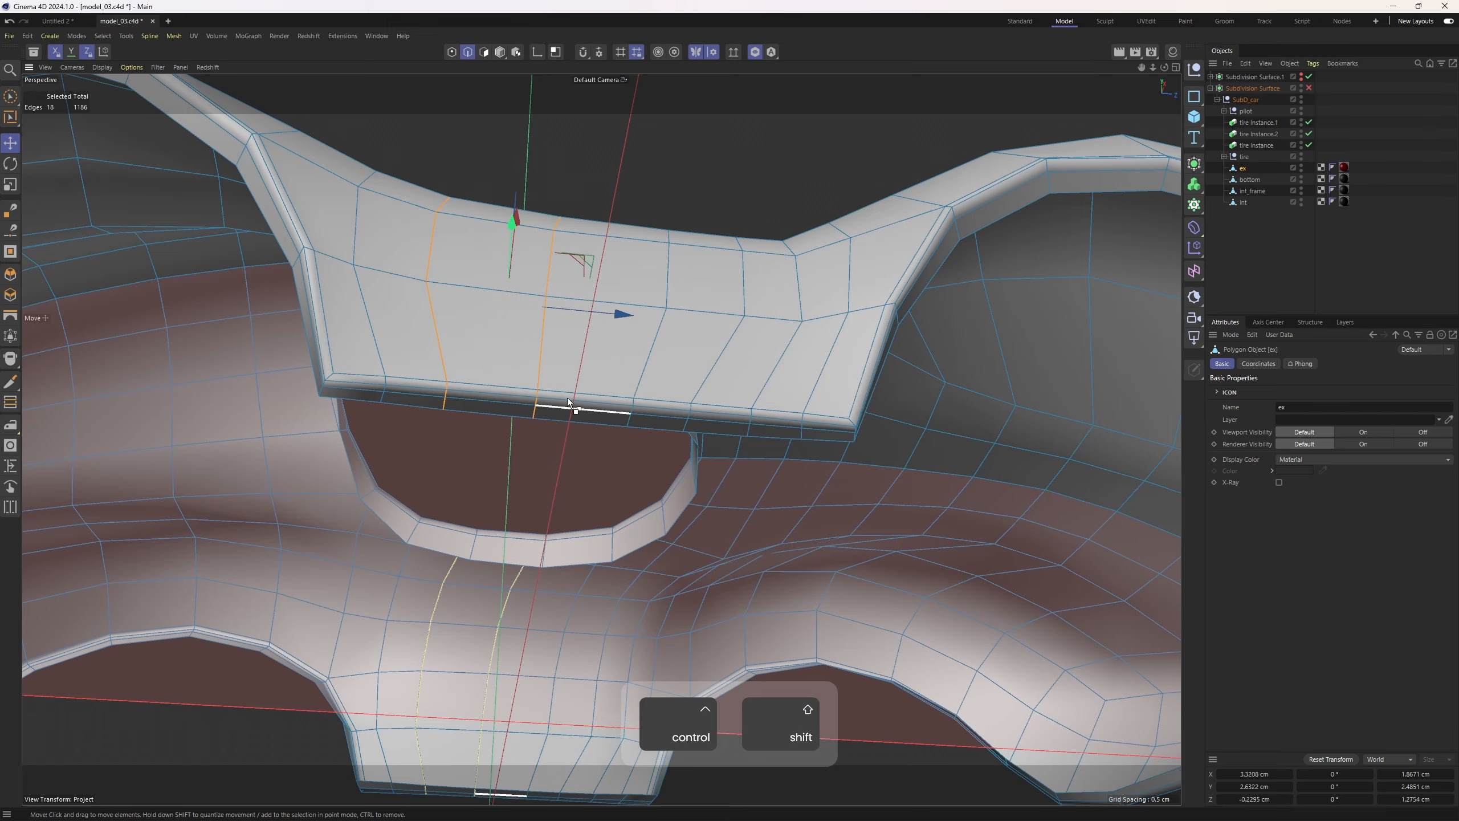
Add two more neighbouring vertical edge loops to the selection on the ex body's side
{"action": "left_click_drag", "start_coordinate": [568, 397], "coordinate": [635, 374], "text": "alt"}
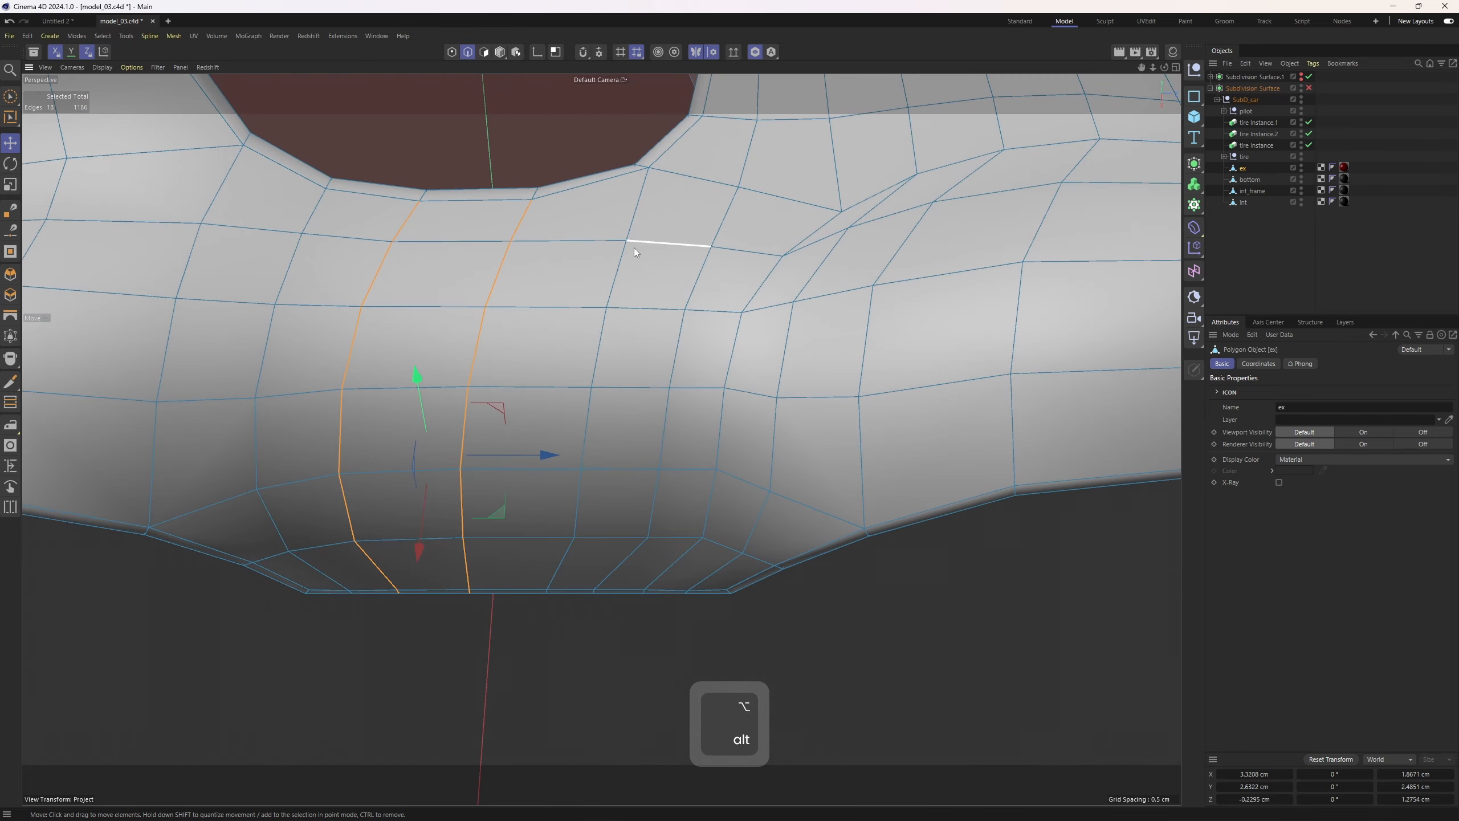
{"action": "left_click", "coordinate": [631, 251], "text": "shift"}
{"action": "left_click_drag", "start_coordinate": [632, 251], "coordinate": [583, 429], "text": "alt"}
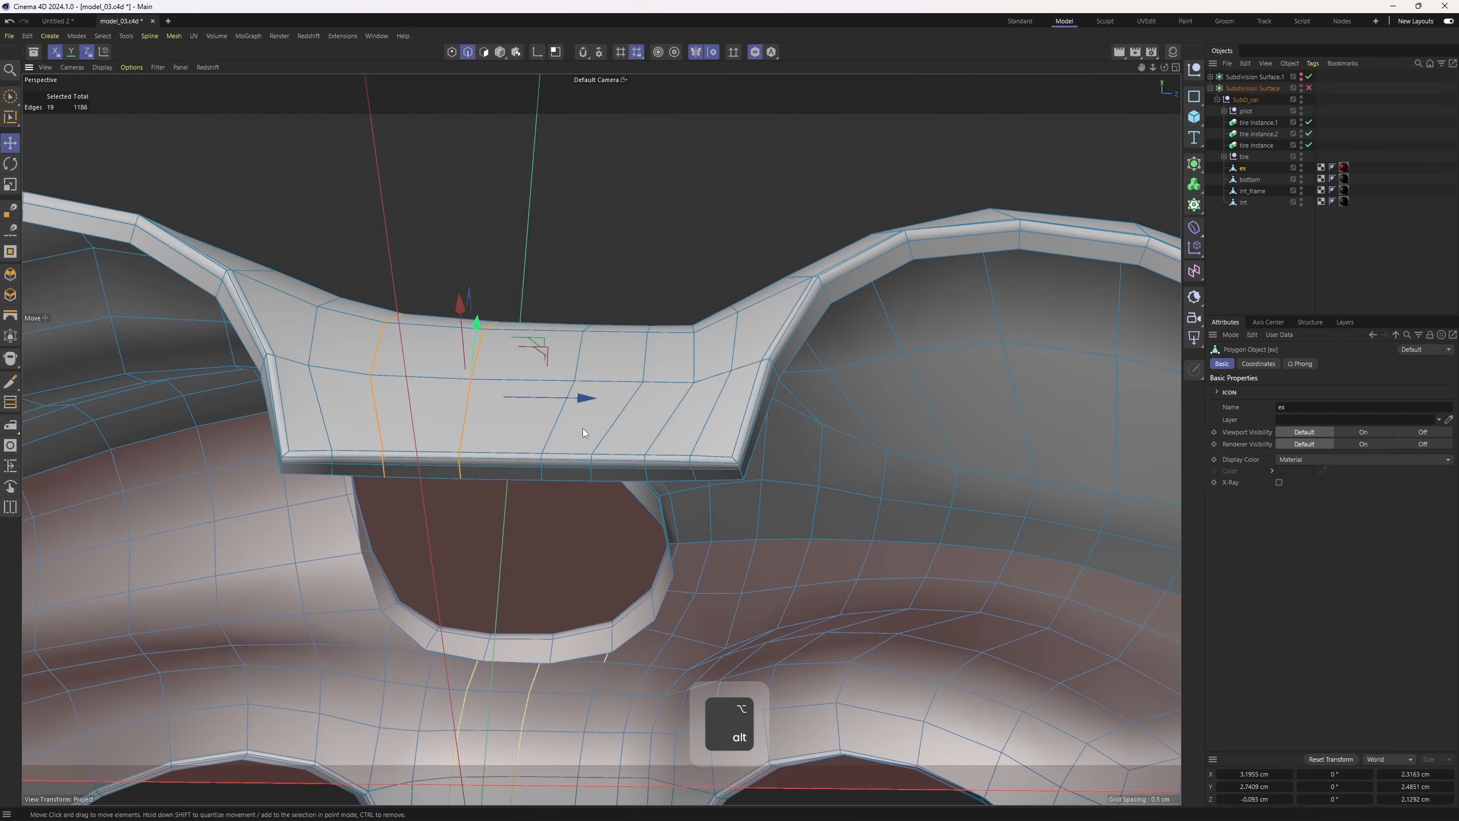
{"action": "scroll", "coordinate": [583, 429], "scroll_direction": "up", "scroll_amount": 2}
{"action": "left_click", "coordinate": [534, 481], "text": "ctrl+shift"}
{"action": "left_click", "coordinate": [593, 482], "text": "shift"}
{"action": "left_click_drag", "start_coordinate": [677, 303], "coordinate": [696, 255], "text": "alt"}
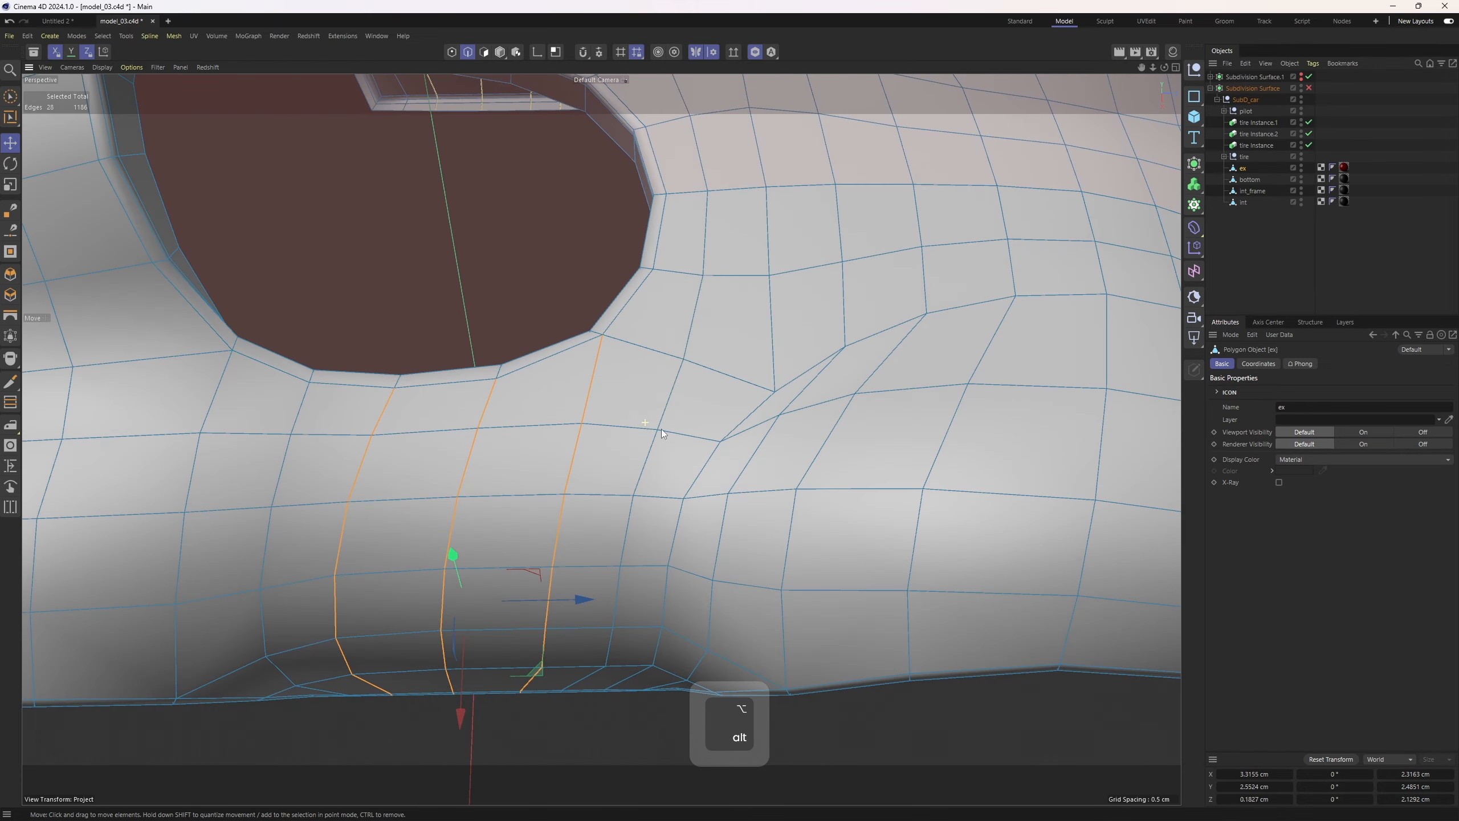
{"action": "left_click", "coordinate": [698, 255], "text": "ctrl+shift"}
{"action": "scroll", "coordinate": [699, 255], "scroll_direction": "down", "scroll_amount": 4}
{"action": "left_click_drag", "start_coordinate": [663, 308], "coordinate": [769, 342], "text": "alt"}
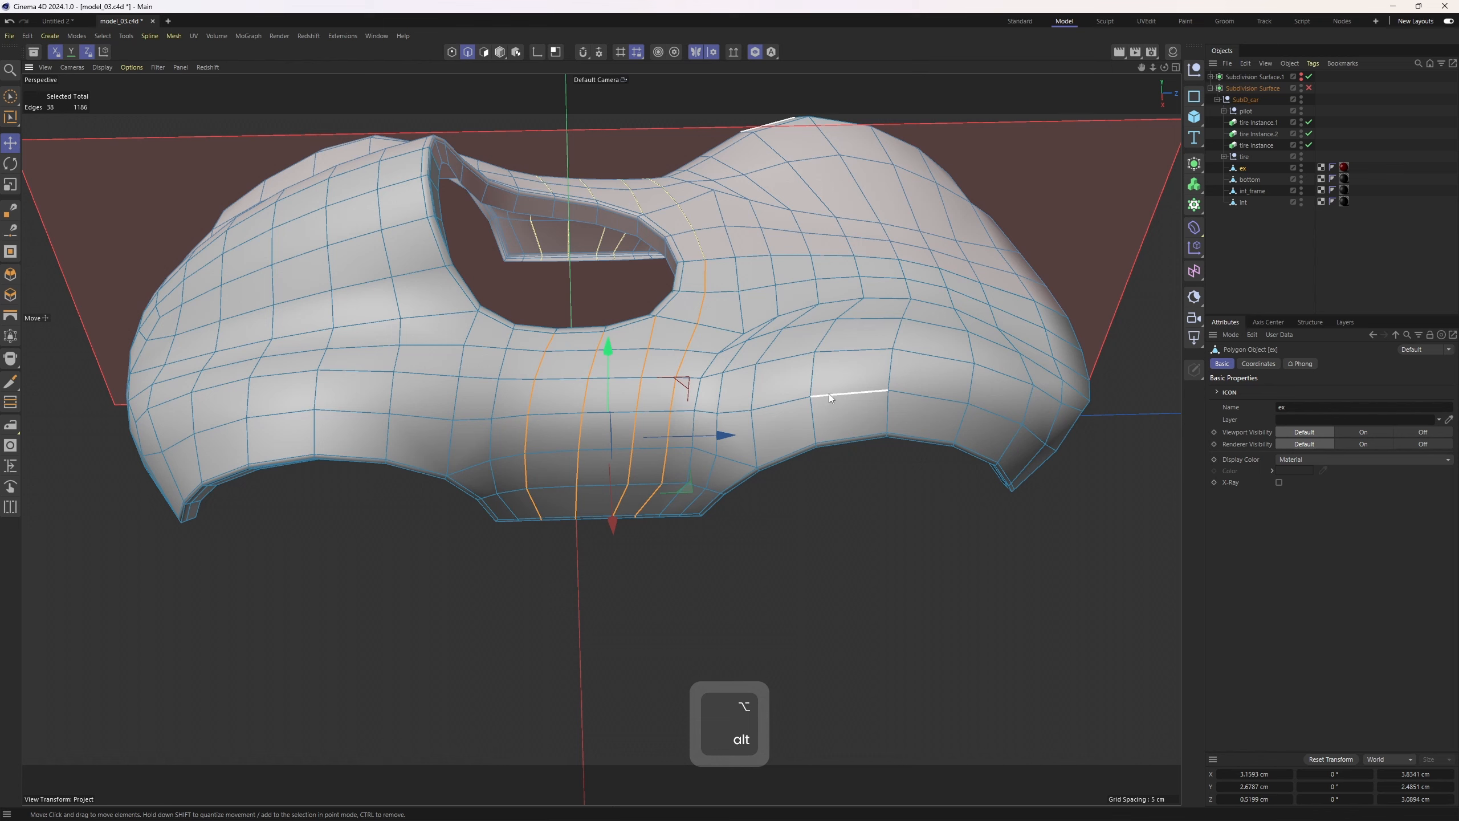
Apply Equal Spacing to the selected edge loops at 100% strength
{"action": "right_click", "coordinate": [918, 396]}
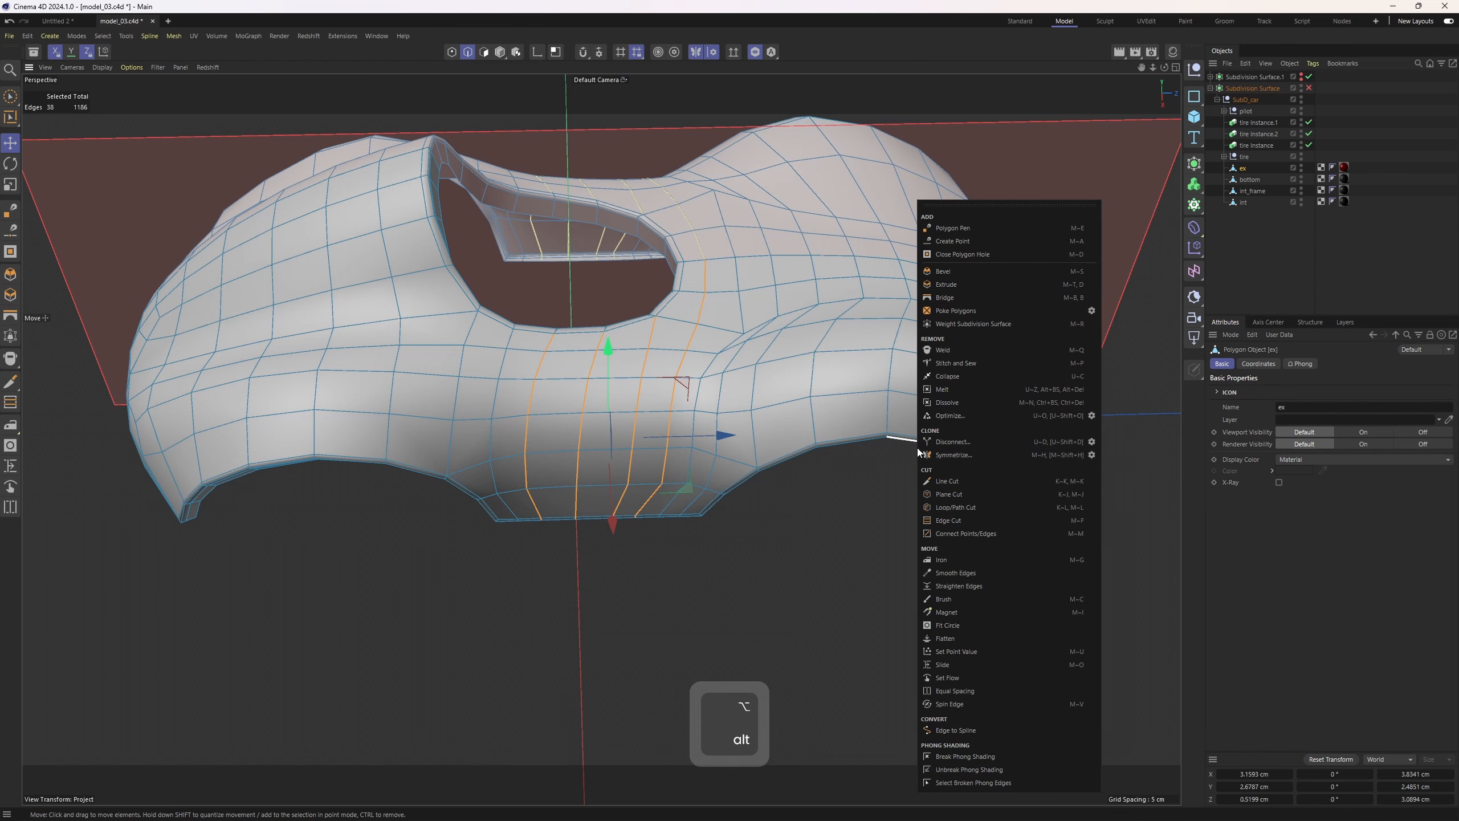
{"action": "left_click", "coordinate": [974, 691]}
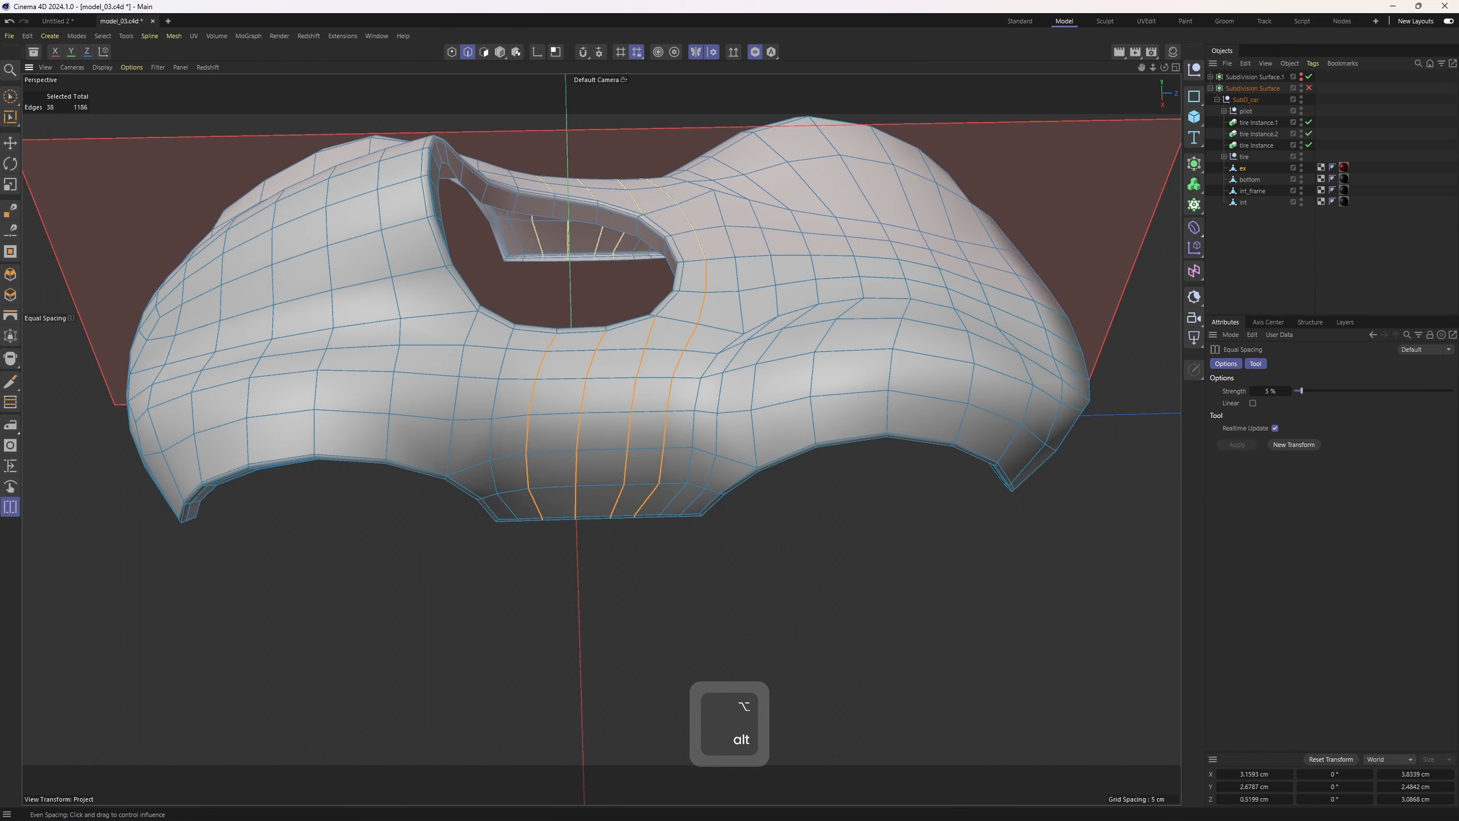
{"action": "left_click_drag", "start_coordinate": [718, 443], "coordinate": [763, 433], "text": "alt"}
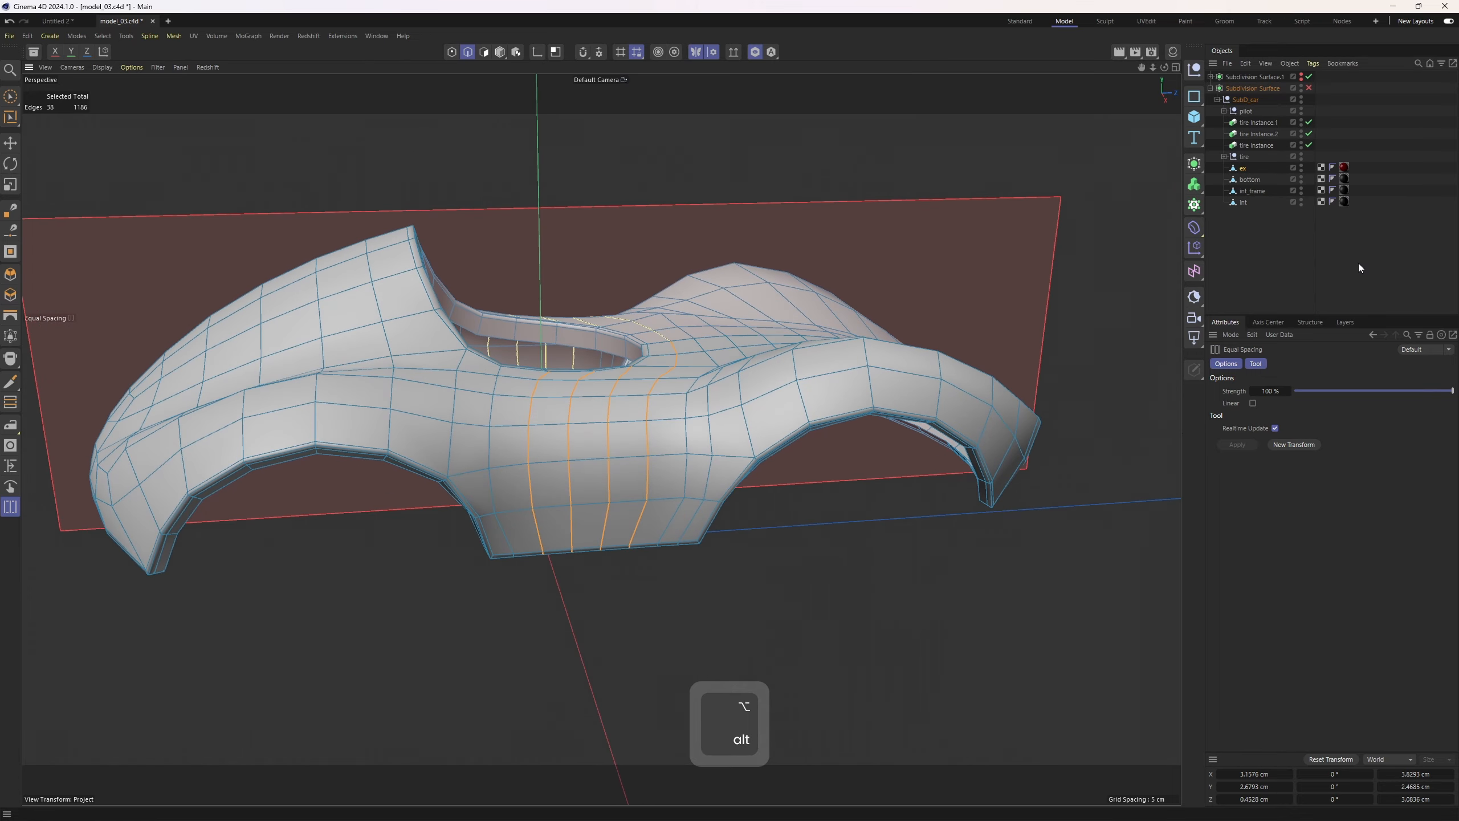
{"action": "left_click", "coordinate": [1374, 271]}
{"action": "right_click_drag", "start_coordinate": [707, 423], "coordinate": [560, 424], "text": "alt"}
{"action": "middle_click_drag", "start_coordinate": [559, 424], "coordinate": [573, 443], "text": "alt"}
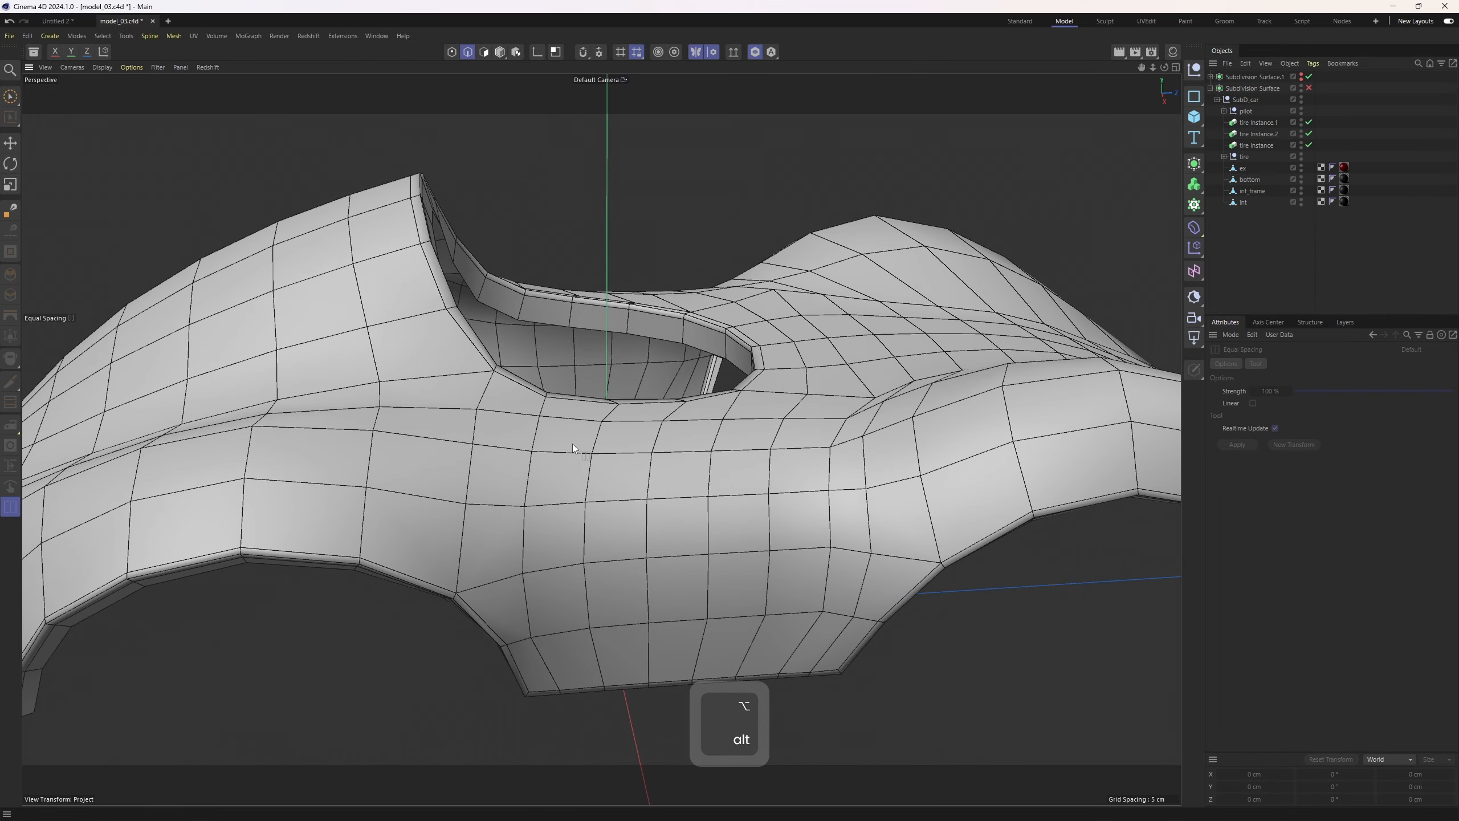
{"action": "key", "text": "ctrl+z"}
Slide a vertex on the ex body's side near the cockpit opening to about 8% offset to even out the edge flow
{"action": "key", "text": "2"}
{"action": "key", "text": "e"}
{"action": "left_click_drag", "start_coordinate": [486, 449], "coordinate": [475, 495], "text": "alt"}
{"action": "left_click", "coordinate": [470, 482]}
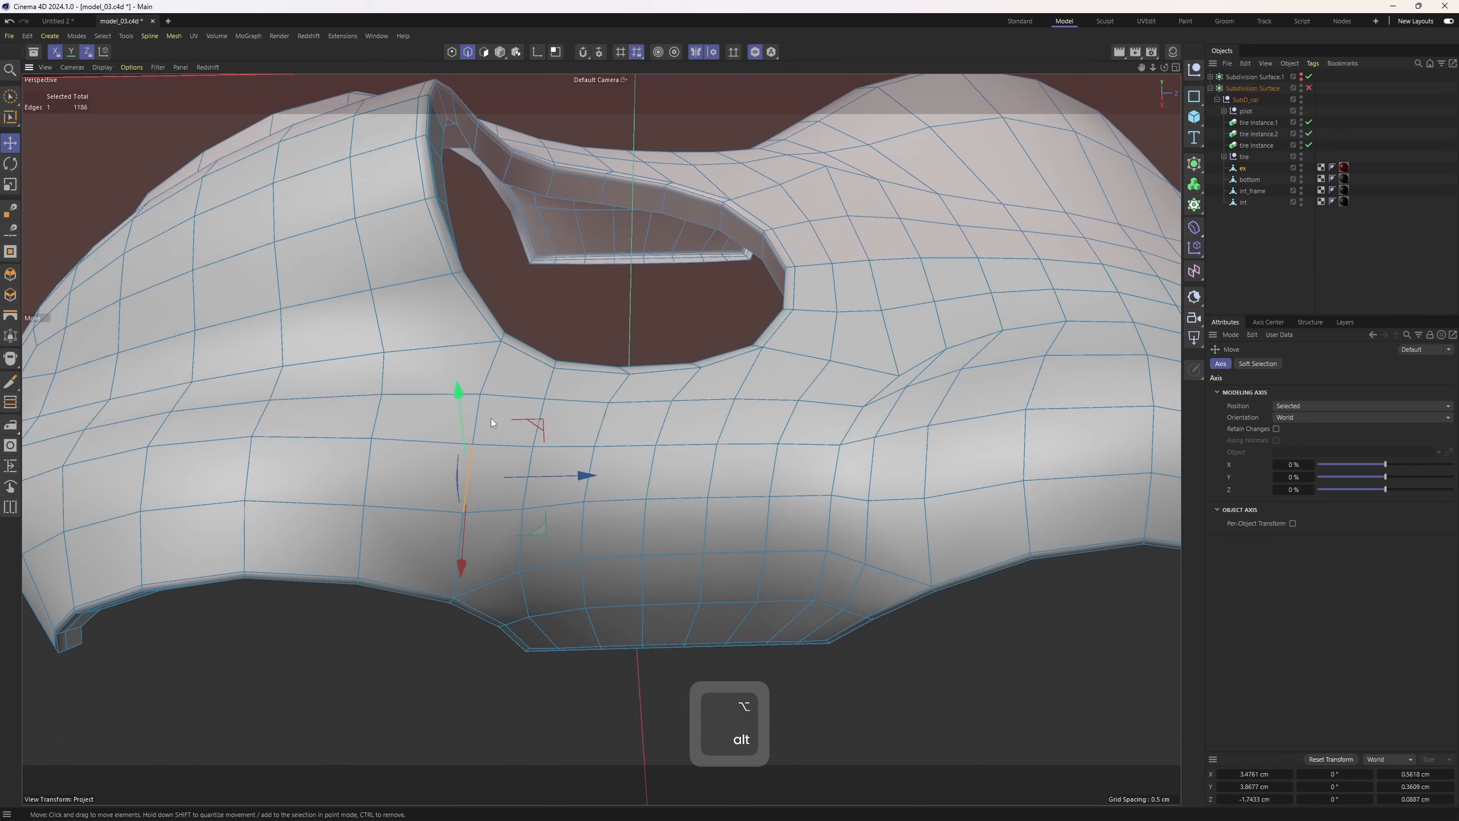
{"action": "left_click", "coordinate": [484, 412], "text": "shift"}
{"action": "key", "text": "m"}
{"action": "key", "text": "o"}
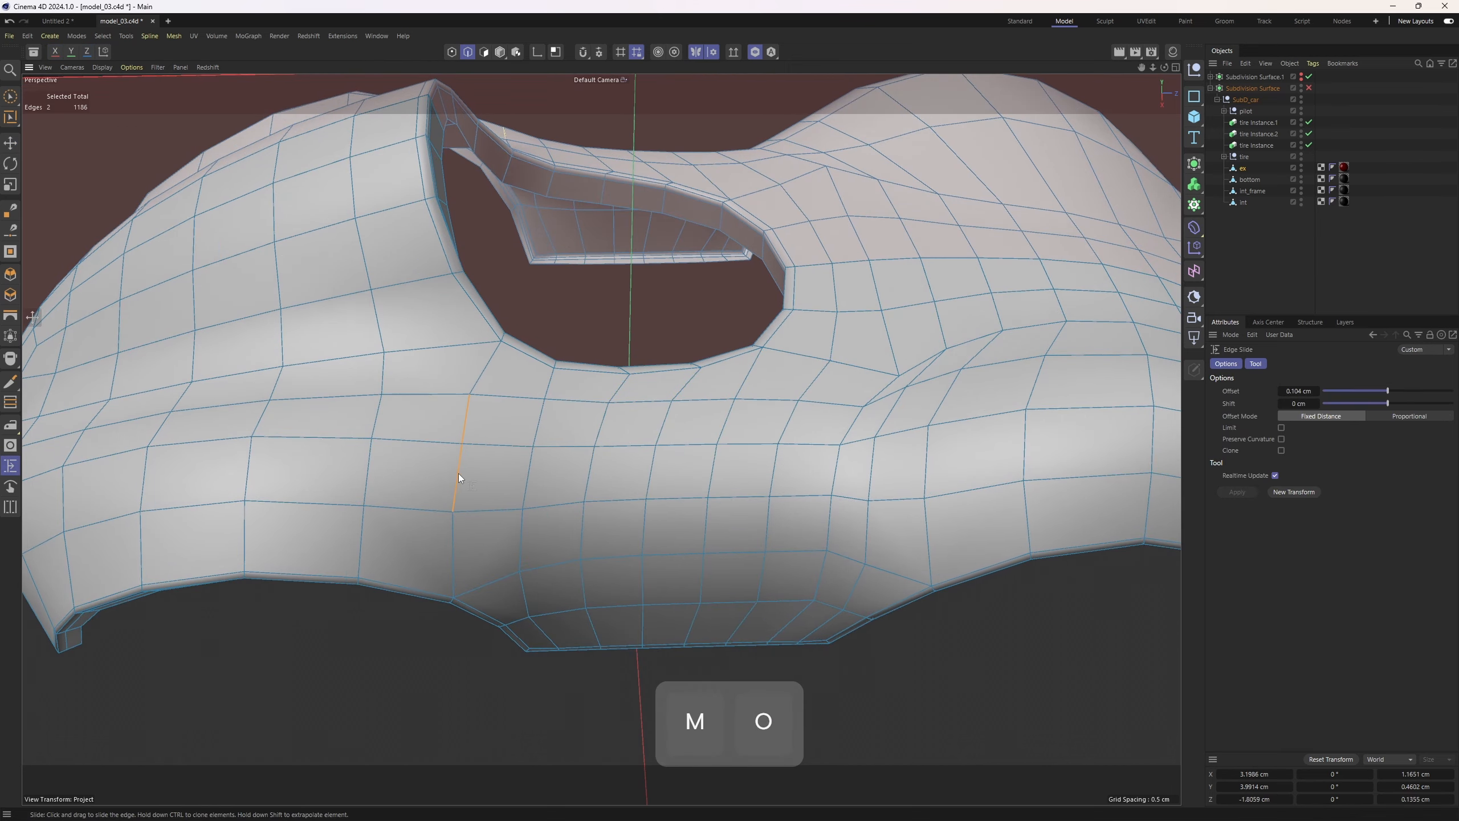
{"action": "key", "text": "1"}
{"action": "left_click_drag", "start_coordinate": [533, 514], "coordinate": [712, 518], "text": "alt"}
{"action": "scroll", "coordinate": [727, 526], "scroll_direction": "up", "scroll_amount": 5}
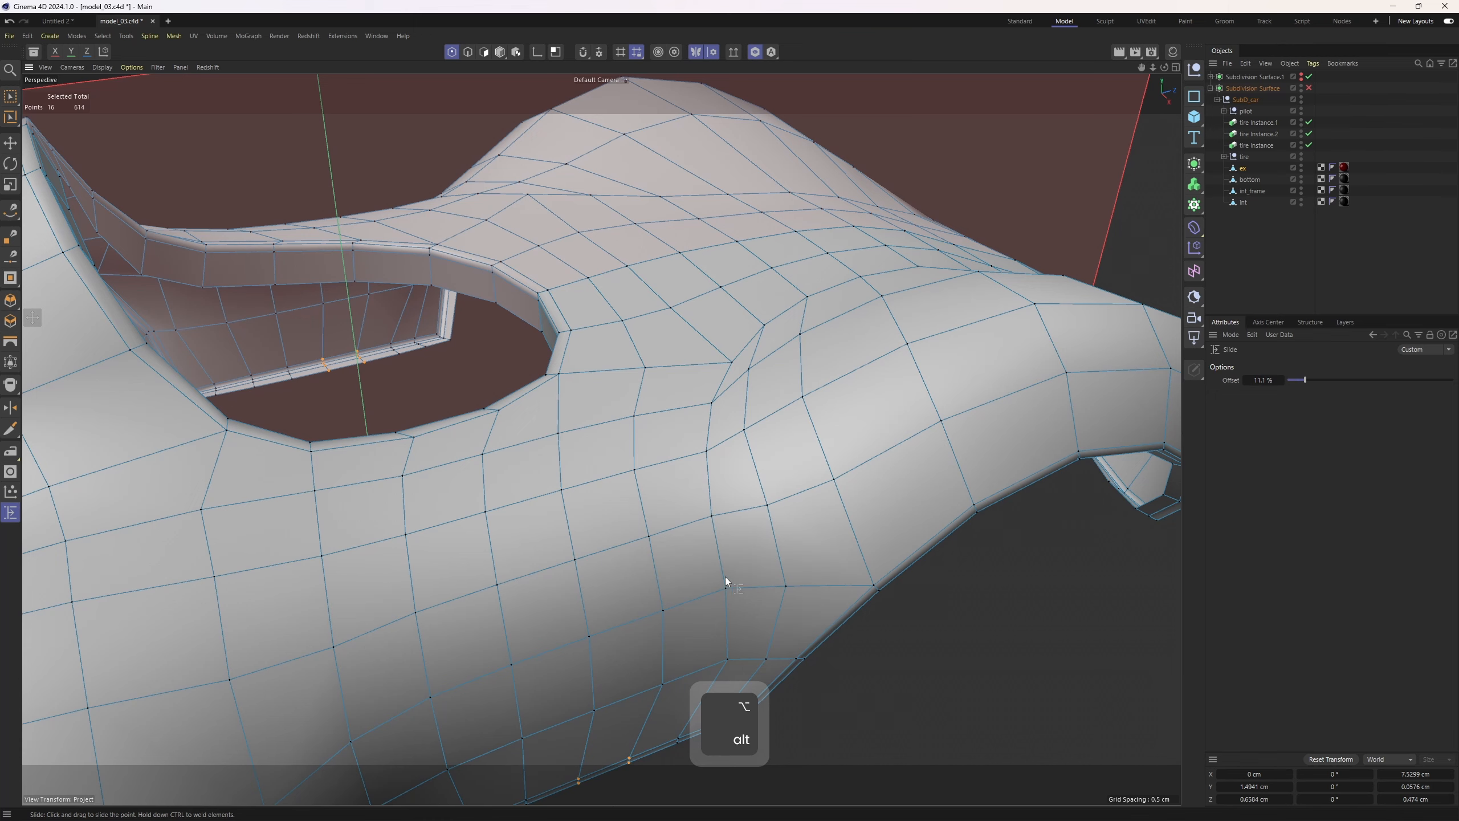
{"action": "left_click_drag", "start_coordinate": [725, 577], "coordinate": [707, 384], "text": "alt"}
{"action": "middle_click_drag", "start_coordinate": [707, 384], "coordinate": [706, 490], "text": "alt"}
{"action": "right_click_drag", "start_coordinate": [707, 490], "coordinate": [710, 436], "text": "alt"}
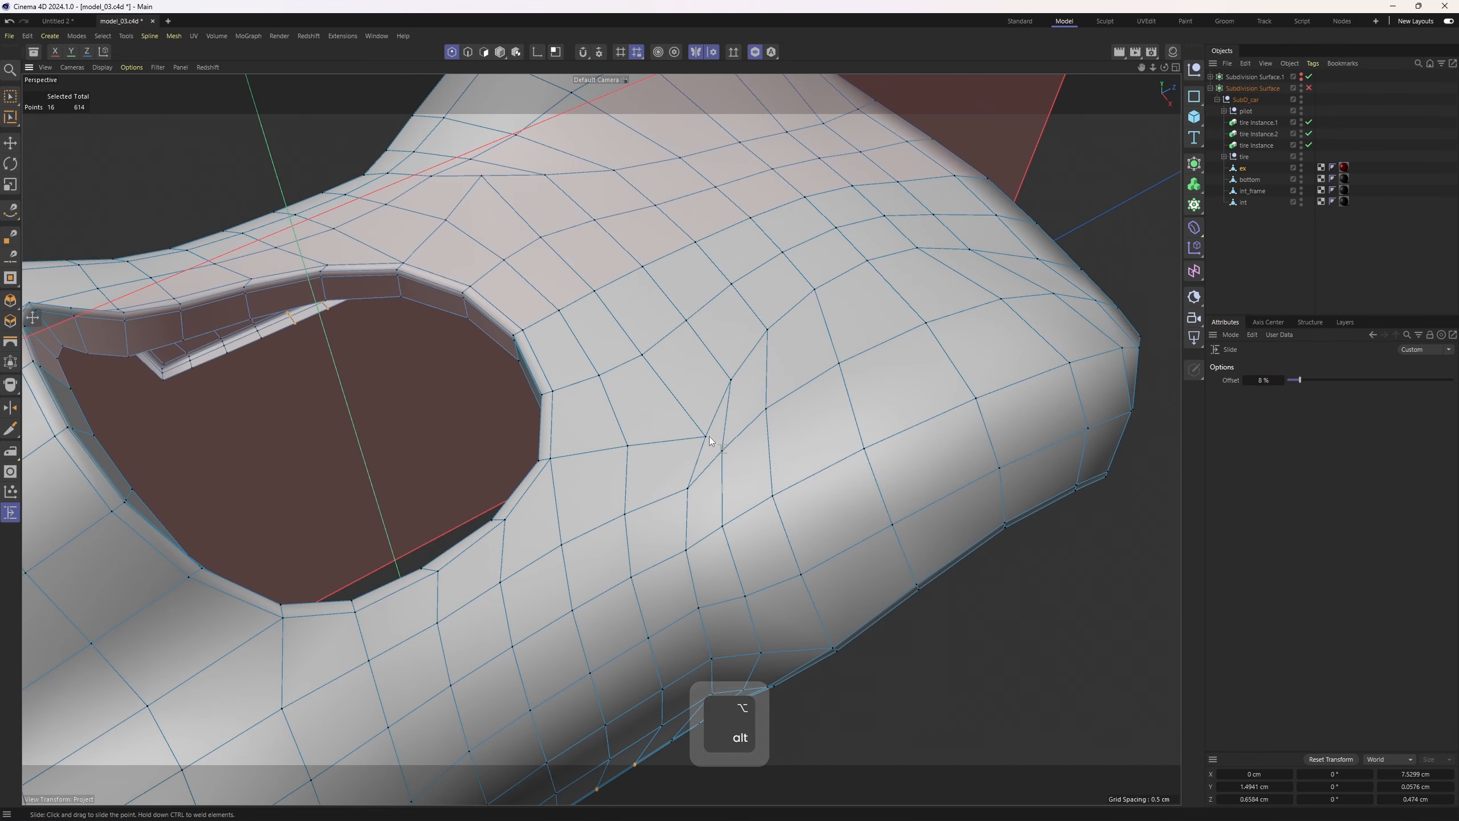
{"action": "left_click_drag", "start_coordinate": [710, 440], "coordinate": [748, 374], "text": "alt"}
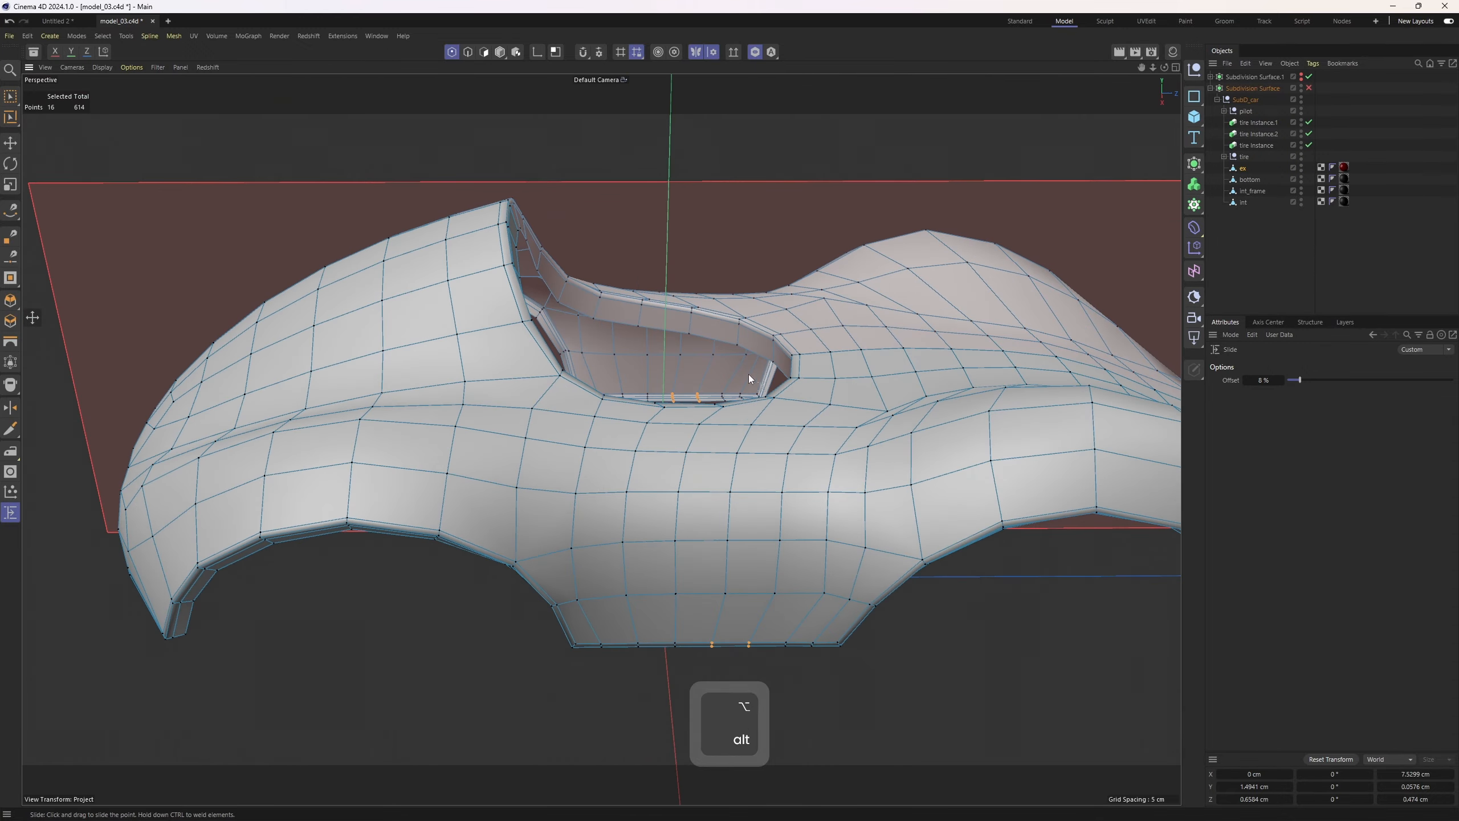
Slide points along the ex body's lower edge near the wheel well to tidy the edge flow
{"action": "key", "text": "q"}
{"action": "left_click", "coordinate": [1404, 230]}
{"action": "key", "text": "n"}
{"action": "key", "text": "a"}
{"action": "right_click_drag", "start_coordinate": [836, 335], "coordinate": [766, 316], "text": "alt"}
{"action": "left_click_drag", "start_coordinate": [766, 316], "coordinate": [727, 398], "text": "alt"}
{"action": "right_click_drag", "start_coordinate": [728, 398], "coordinate": [816, 405], "text": "alt"}
{"action": "key", "text": "ctrl+z"}
{"action": "middle_click_drag", "start_coordinate": [783, 527], "coordinate": [775, 408], "text": "alt"}
{"action": "right_click_drag", "start_coordinate": [776, 408], "coordinate": [821, 415], "text": "alt"}
{"action": "left_click_drag", "start_coordinate": [755, 420], "coordinate": [801, 440], "text": "alt"}
{"action": "key", "text": "q"}
{"action": "right_click_drag", "start_coordinate": [802, 440], "coordinate": [844, 438], "text": "alt"}
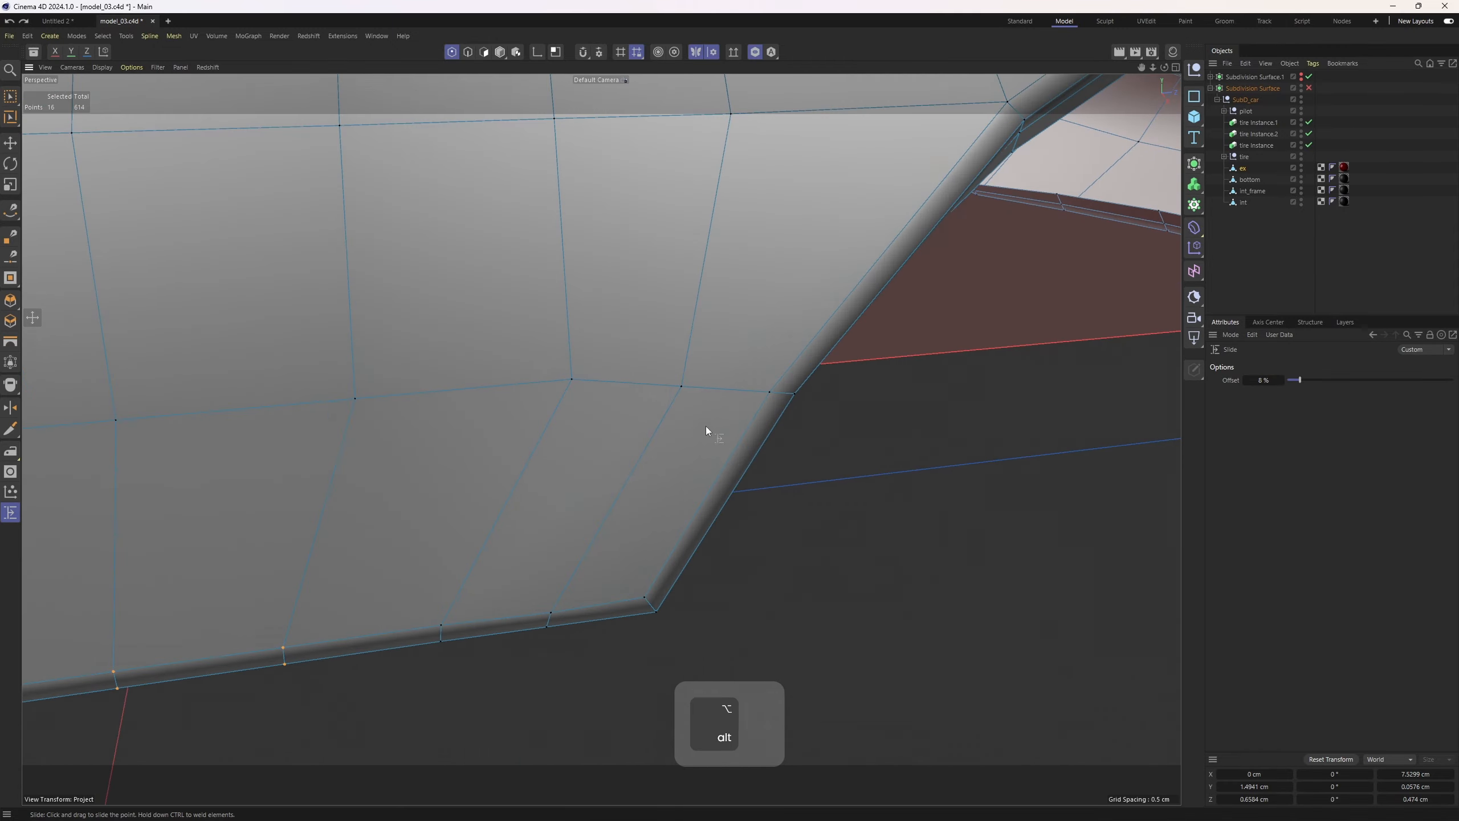
Move a vertex on the lower edge beside the wheel well into place, then deselect everything
{"action": "mouse_move", "coordinate": [706, 426]}
{"action": "left_mouse_down", "text": "alt"}
{"action": "mouse_move", "coordinate": [728, 210]}
{"action": "mouse_move", "coordinate": [826, 431]}
{"action": "mouse_move", "coordinate": [655, 443]}
{"action": "mouse_move", "coordinate": [704, 423]}
{"action": "left_mouse_up", "text": "alt"}
{"action": "key", "text": "e"}
{"action": "left_click", "coordinate": [689, 398]}
{"action": "left_click", "coordinate": [674, 417]}
{"action": "left_click", "coordinate": [1309, 88]}
{"action": "left_click_drag", "start_coordinate": [626, 466], "coordinate": [615, 472]}
{"action": "left_click", "coordinate": [1379, 242]}
{"action": "key", "text": "n"}
{"action": "key", "text": "a"}
{"action": "left_click_drag", "start_coordinate": [715, 346], "coordinate": [842, 446], "text": "alt"}
{"action": "key", "text": "ctrl+z"}
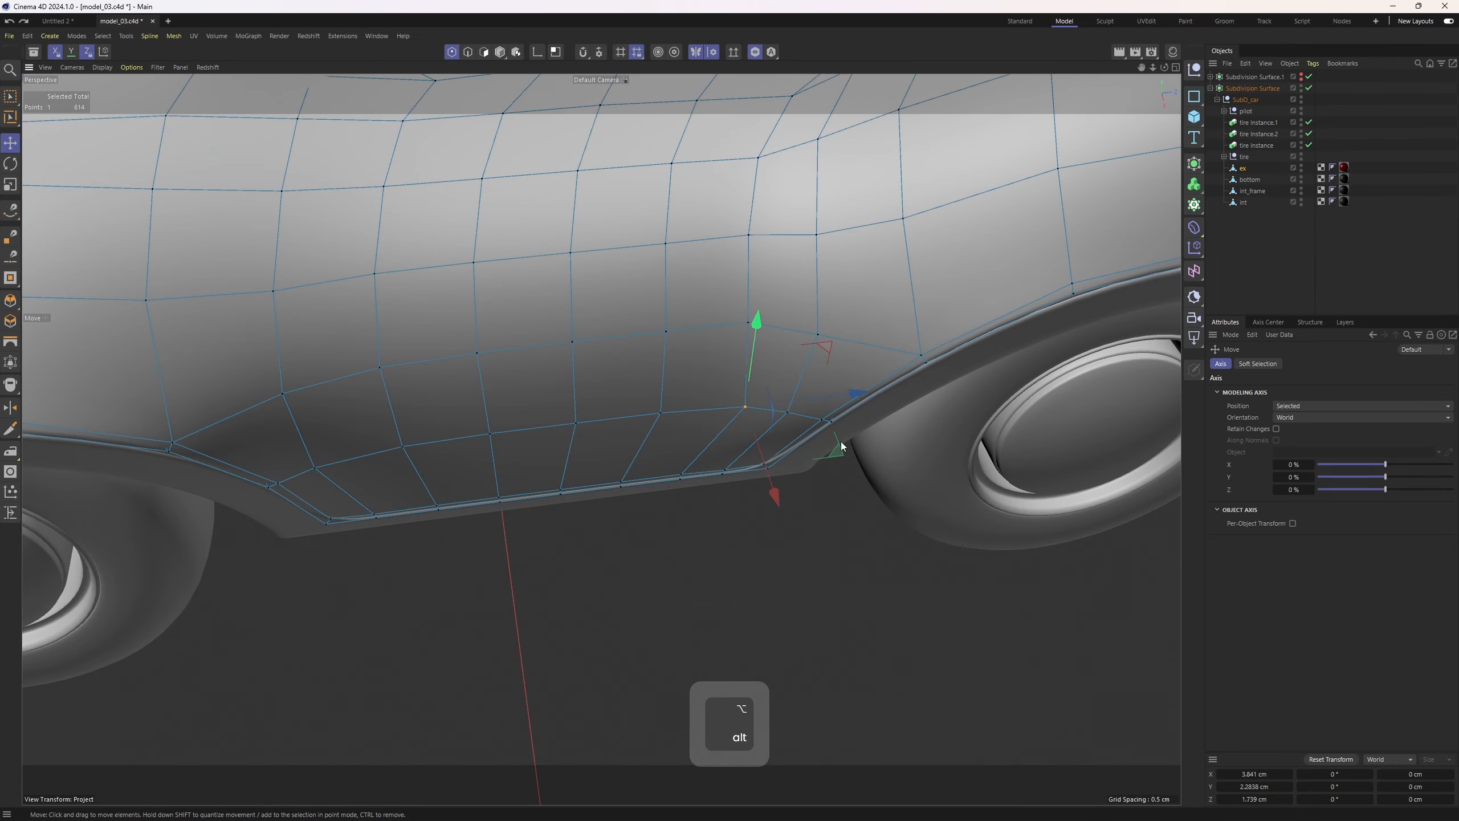
{"action": "left_click_drag", "start_coordinate": [861, 394], "coordinate": [796, 504]}
{"action": "key", "text": "ctrl+shift+a"}
Orbit around the shaded car to inspect its overall shape from several angles
{"action": "left_click_drag", "start_coordinate": [845, 323], "coordinate": [741, 348], "text": "alt"}
{"action": "left_click_drag", "start_coordinate": [733, 352], "coordinate": [788, 246], "text": "alt"}
{"action": "right_click_drag", "start_coordinate": [788, 246], "coordinate": [605, 370], "text": "alt"}
{"action": "left_click_drag", "start_coordinate": [550, 448], "coordinate": [367, 479], "text": "alt"}
{"action": "right_click_drag", "start_coordinate": [367, 480], "coordinate": [514, 391], "text": "alt"}
{"action": "left_click_drag", "start_coordinate": [514, 391], "coordinate": [497, 377], "text": "alt"}
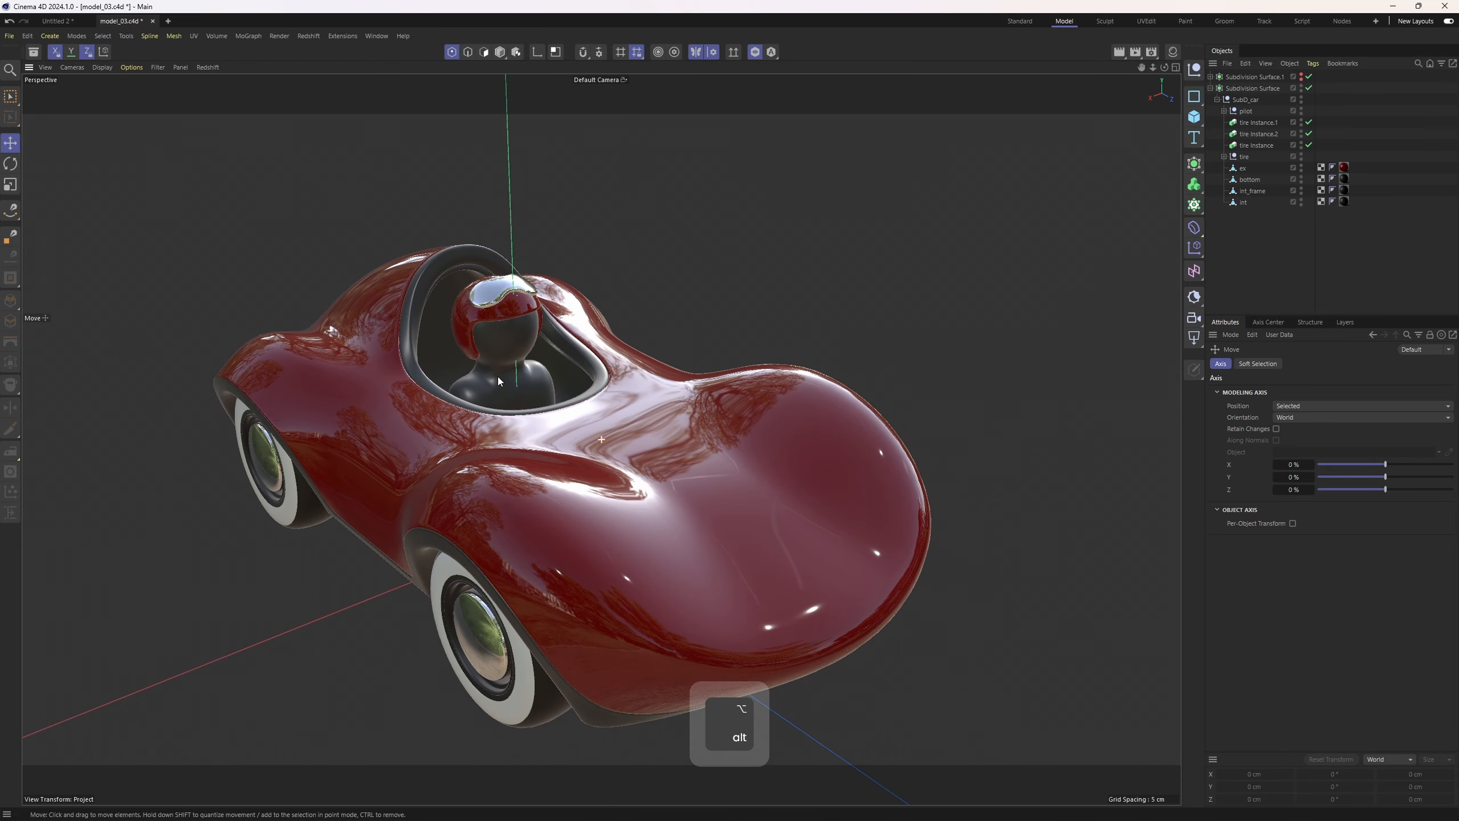
{"action": "middle_click_drag", "start_coordinate": [498, 377], "coordinate": [419, 333], "text": "alt"}
{"action": "right_click_drag", "start_coordinate": [419, 333], "coordinate": [459, 367], "text": "alt"}
{"action": "left_click_drag", "start_coordinate": [458, 367], "coordinate": [513, 457], "text": "alt"}
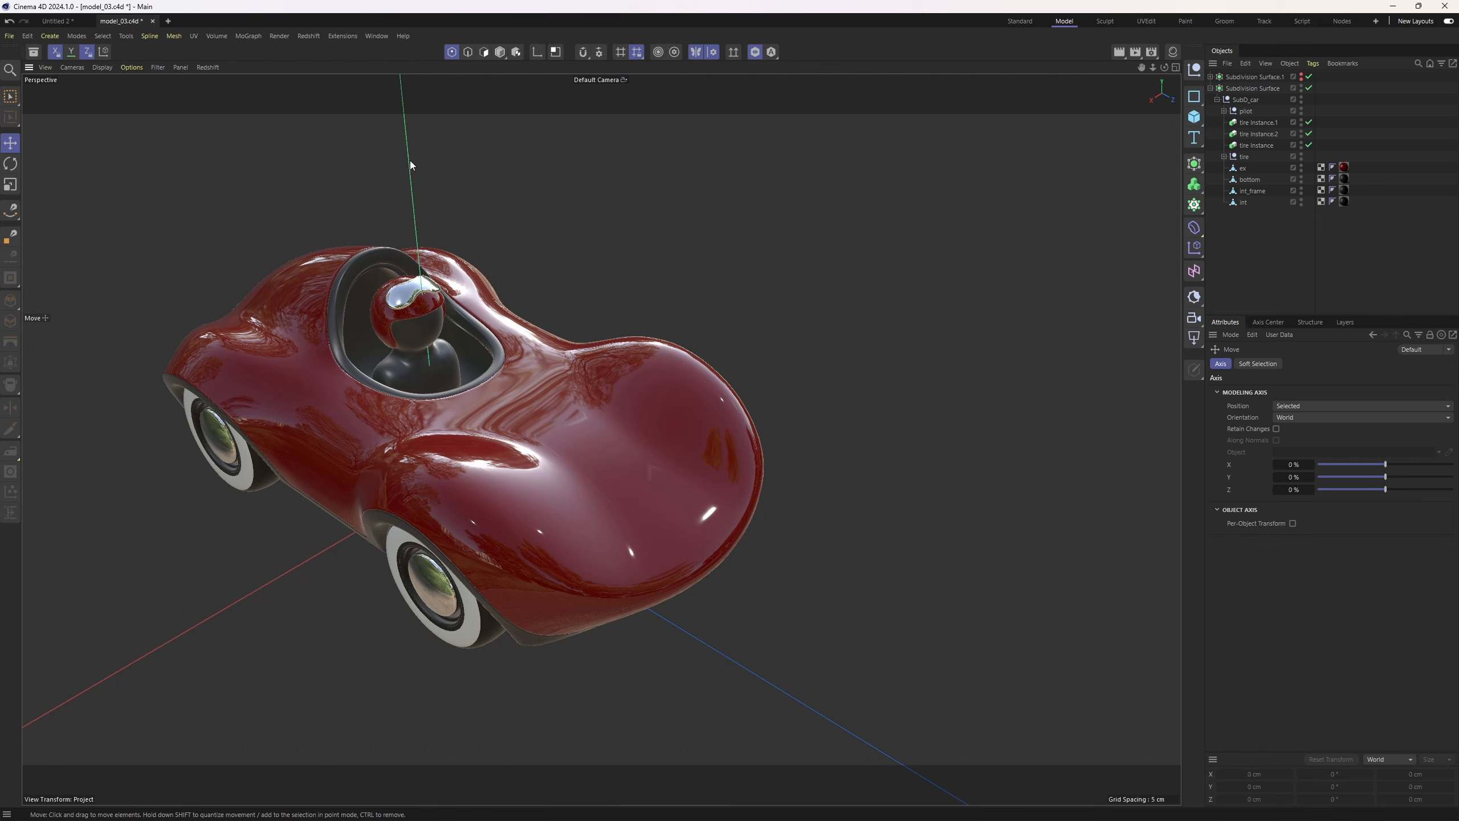
{"action": "left_click_drag", "start_coordinate": [552, 339], "coordinate": [611, 397], "text": "alt"}
{"action": "key", "text": "ctrl+z"}
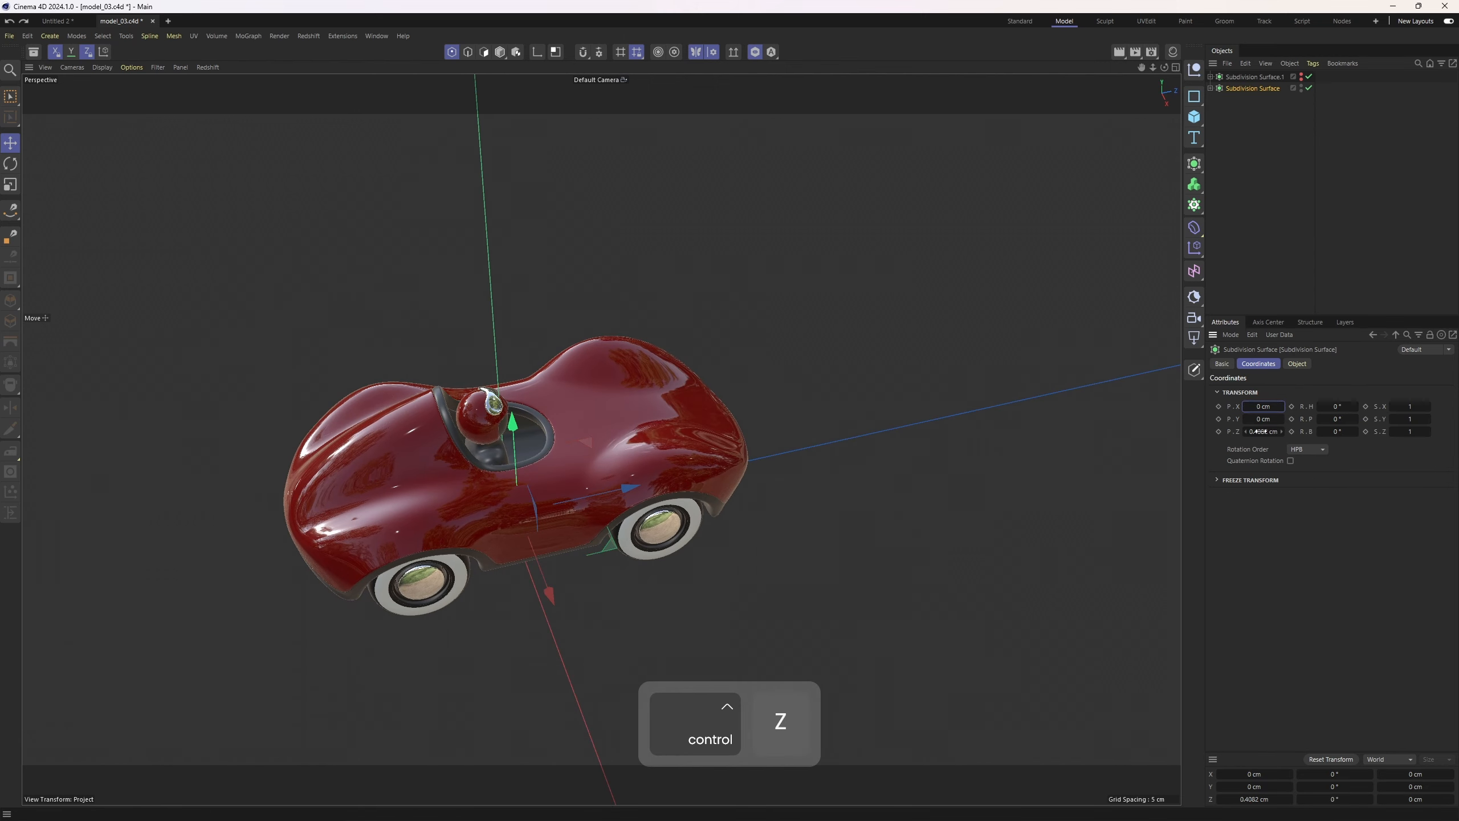